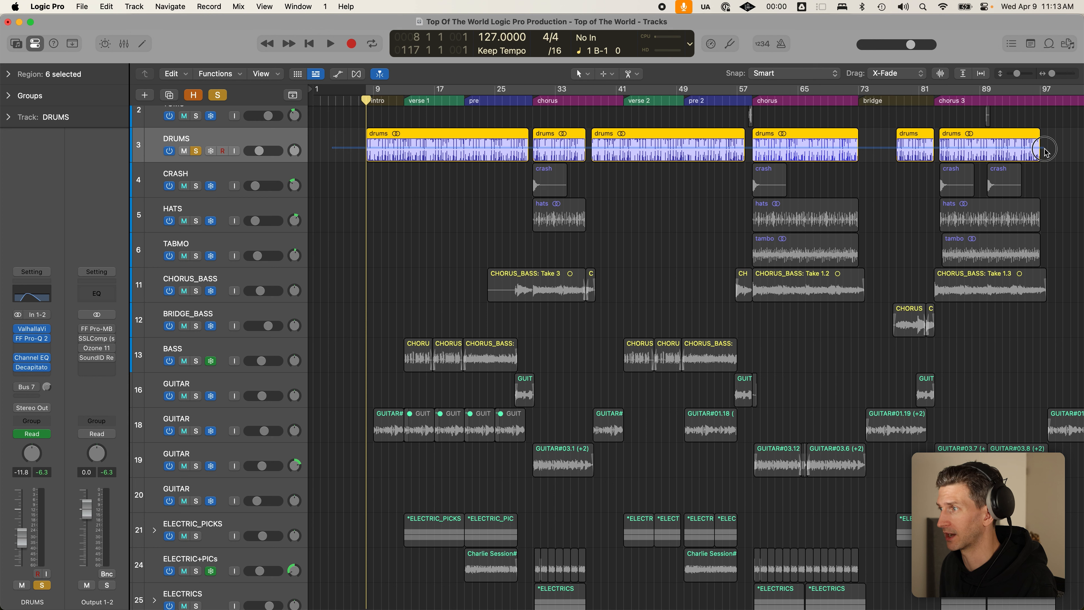
- Deselect the six DRUMS regions, leaving the DRUMS track soloed
click(1051, 152)
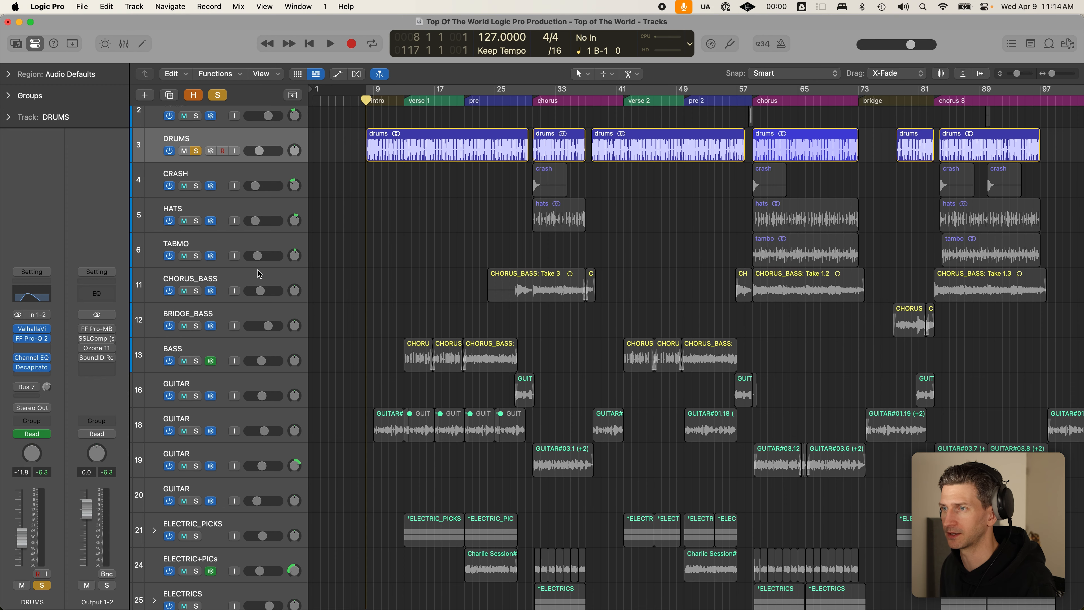
- Toggle the automation lanes on and off and adjust the track heights
key(a)
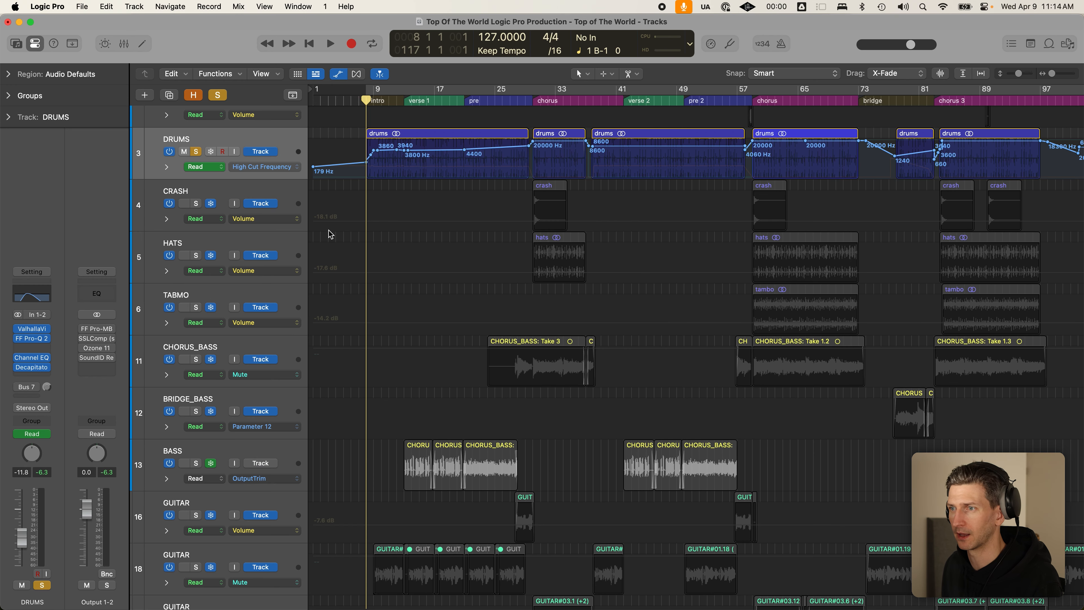
key(a)
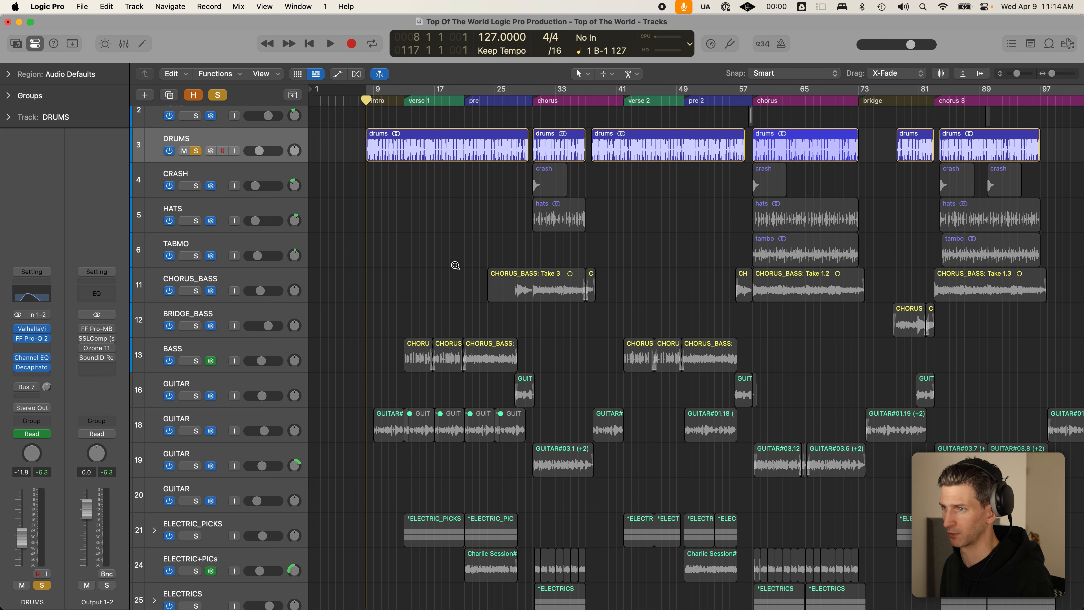
key(super+Up)
key(super+Up)
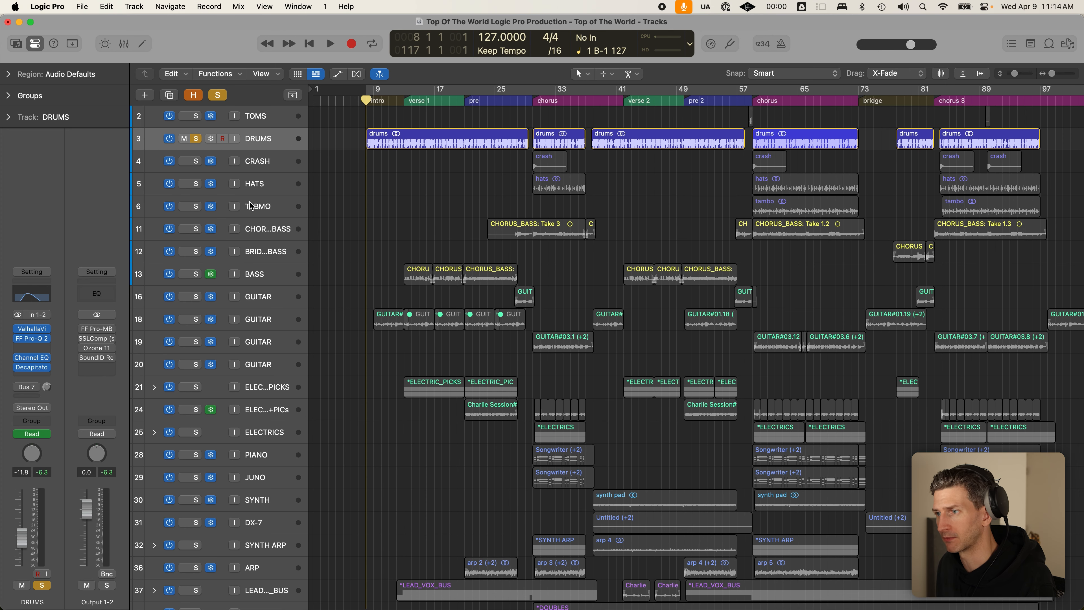
key(super+Down)
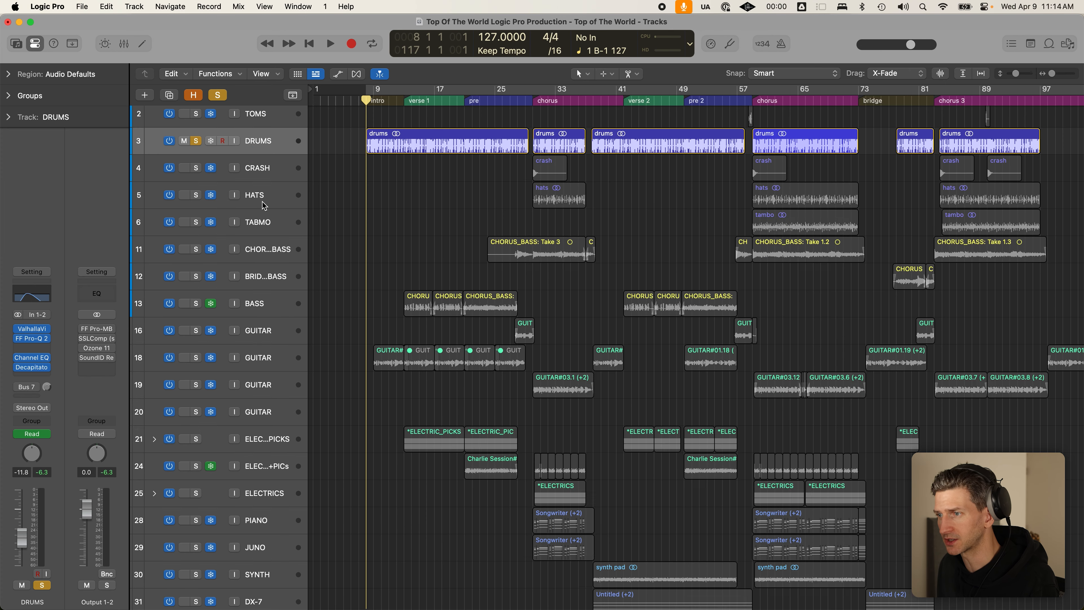
- Solo GUITAR tracks 18 and 19 and zoom out to show bars 1–121
click(202, 358)
click(196, 385)
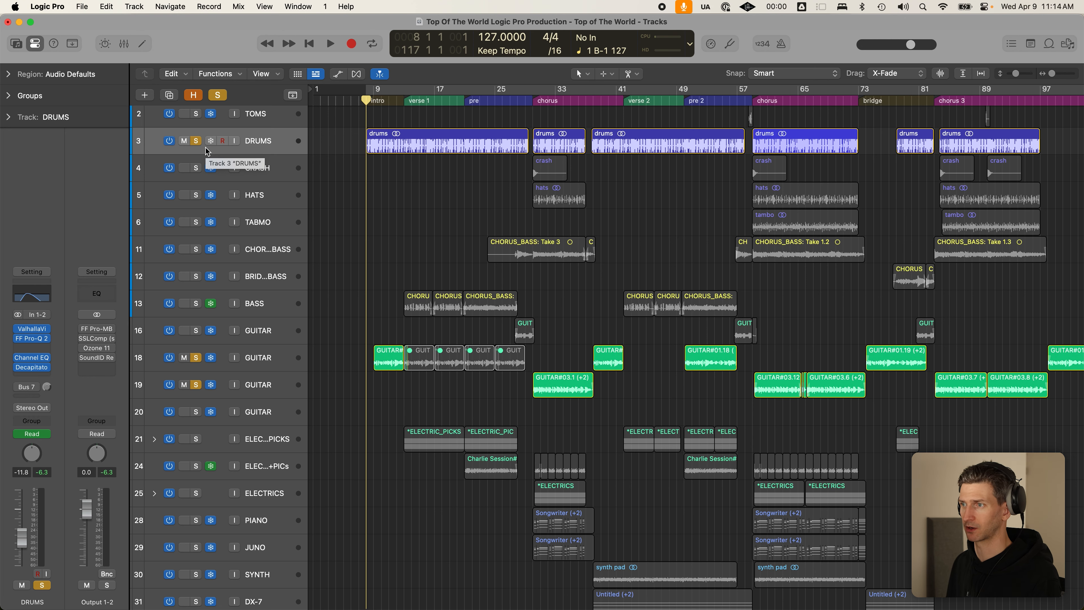
key(super+Left)
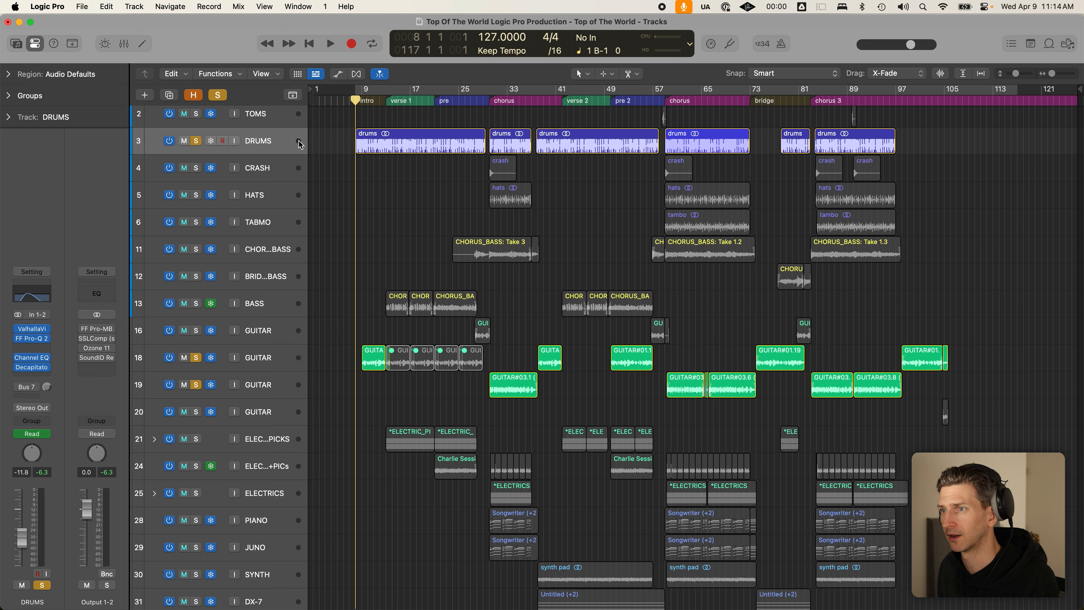
scroll(302, 209, up, 1)
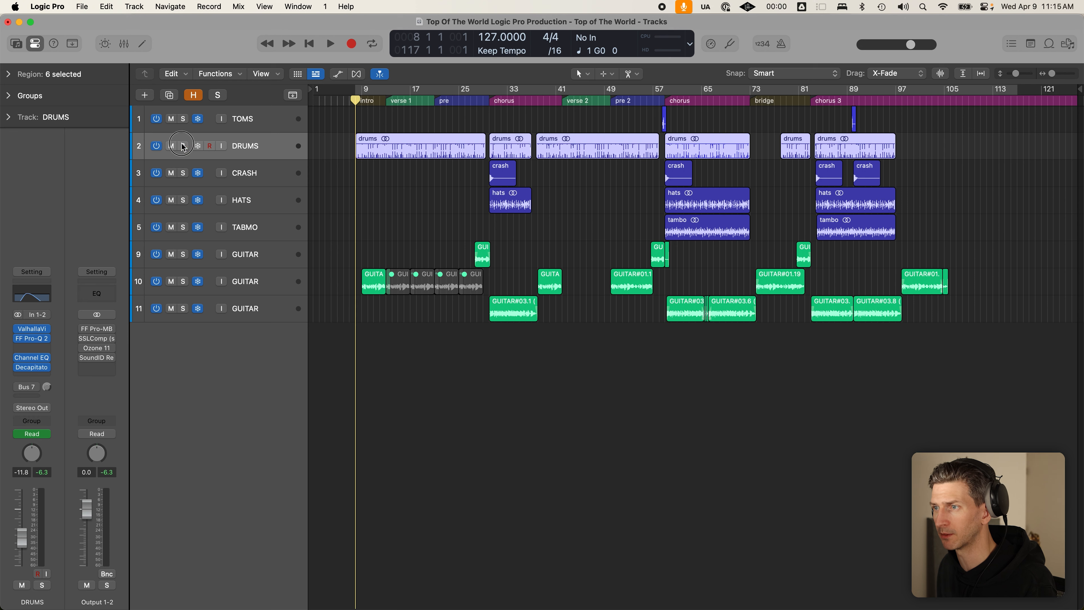
- Save, set a cycle range over bars 13–21, and play it once through
key(ctrl+s)
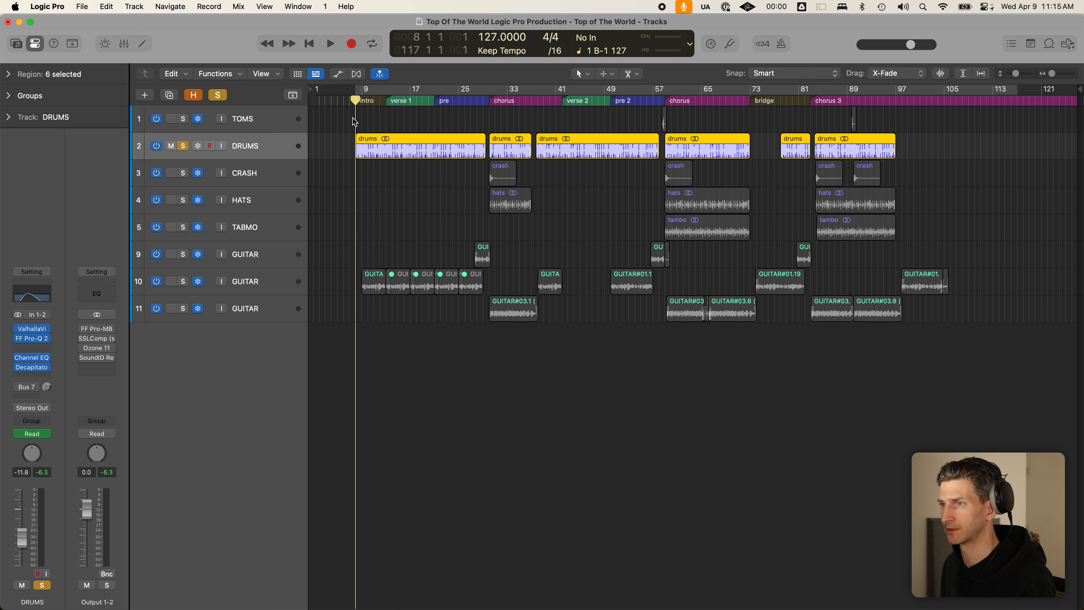
click(388, 97)
drag(388, 97, 433, 98)
key(space)
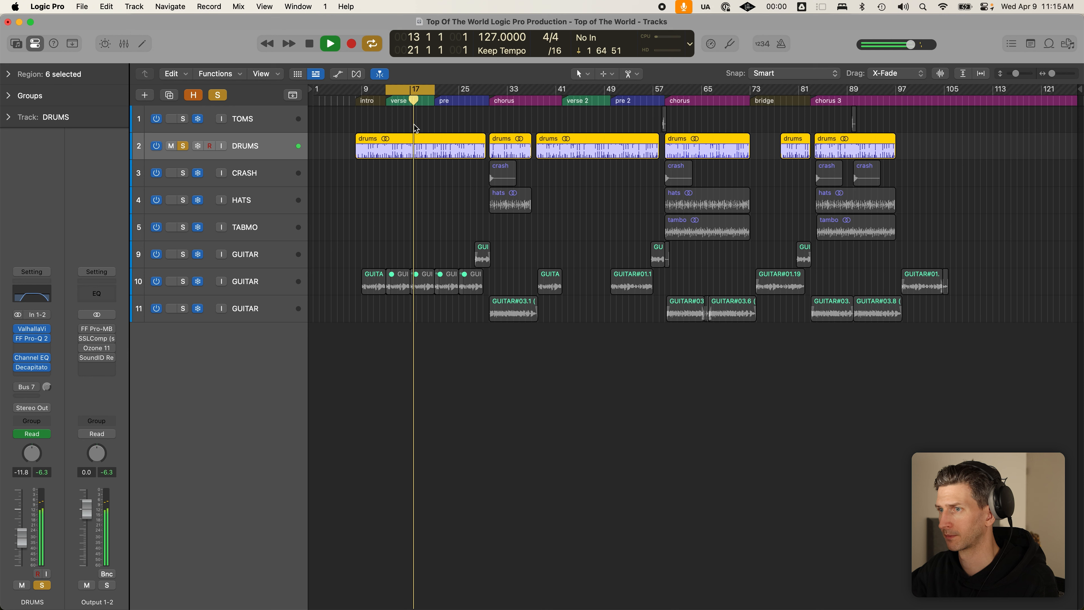
key(space)
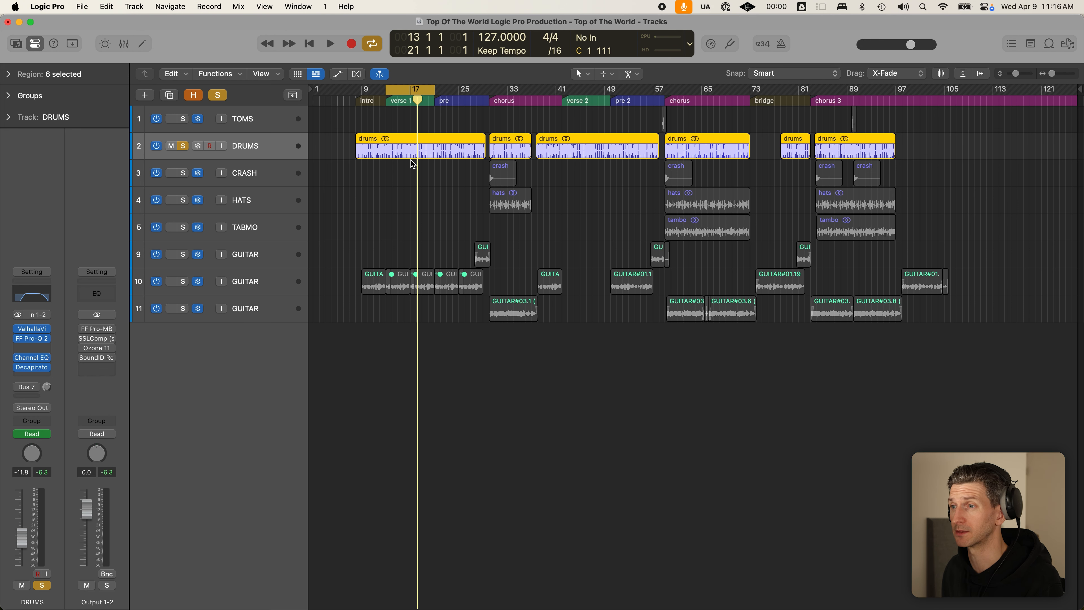
scroll(360, 176, up, 1)
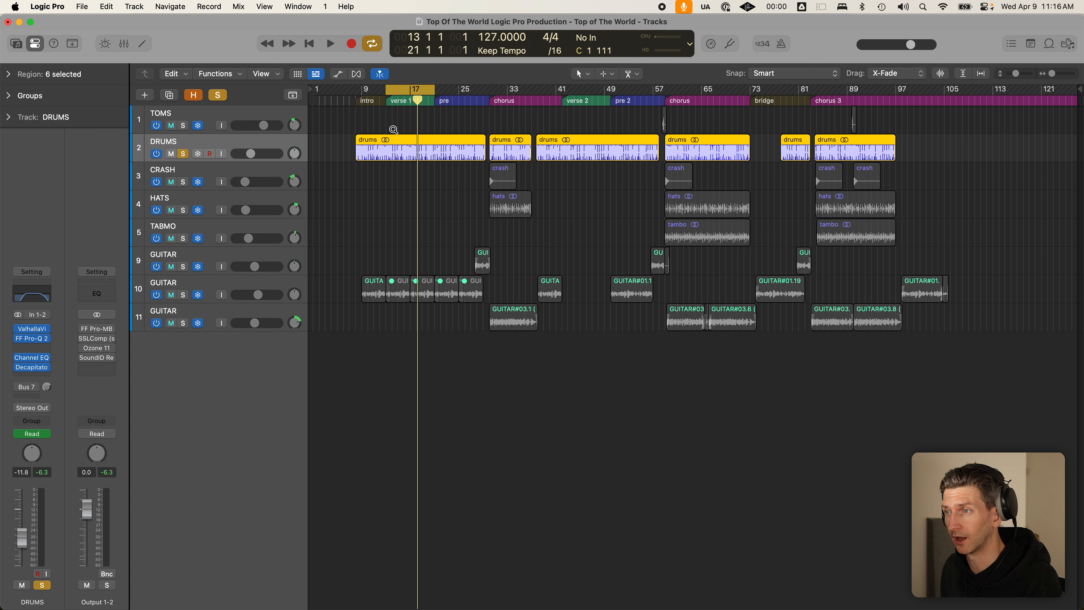
- Solo GUITAR track 10 and unsolo the DRUMS track
drag(366, 122, 481, 194)
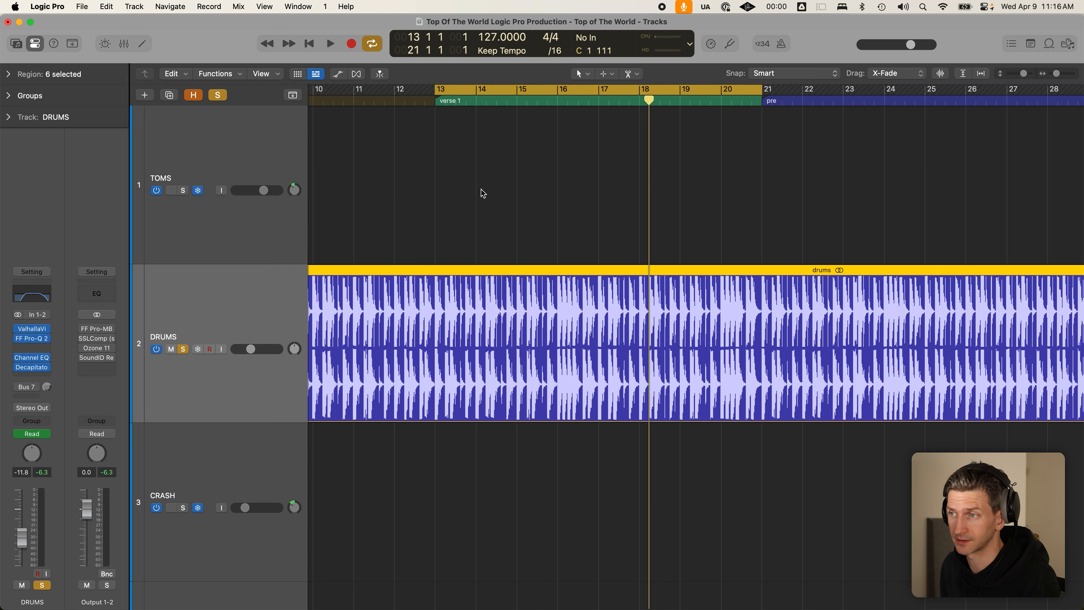
click(492, 216)
click(242, 148)
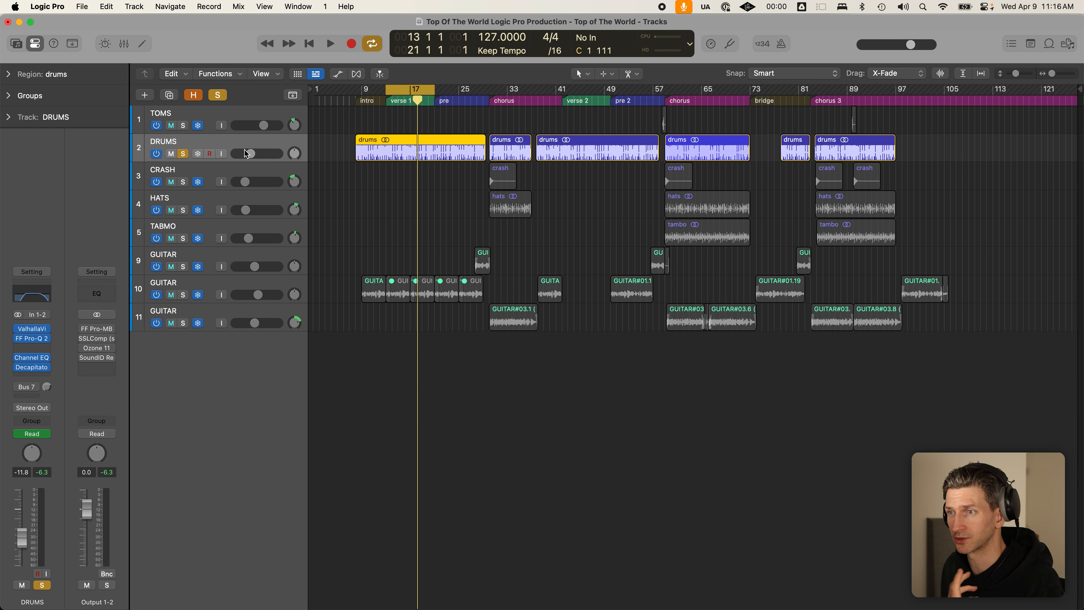
click(185, 295)
click(183, 154)
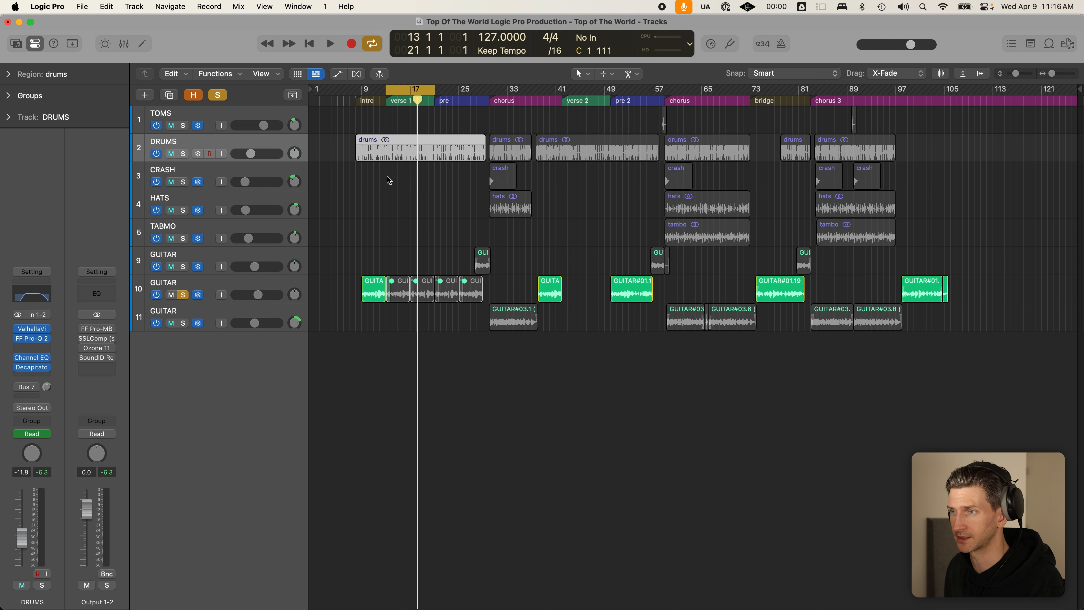
- Turn Cycle off and play GUITAR track 10 alone from bar 9
click(355, 101)
key(c)
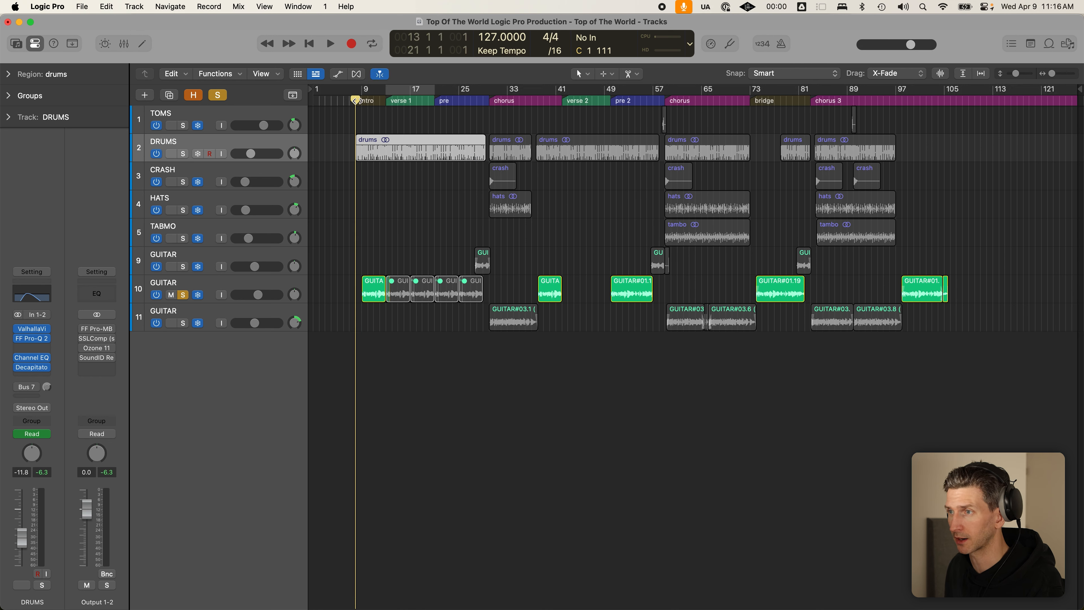
click(362, 102)
key(space)
key(super+Right)
key(super+Right)
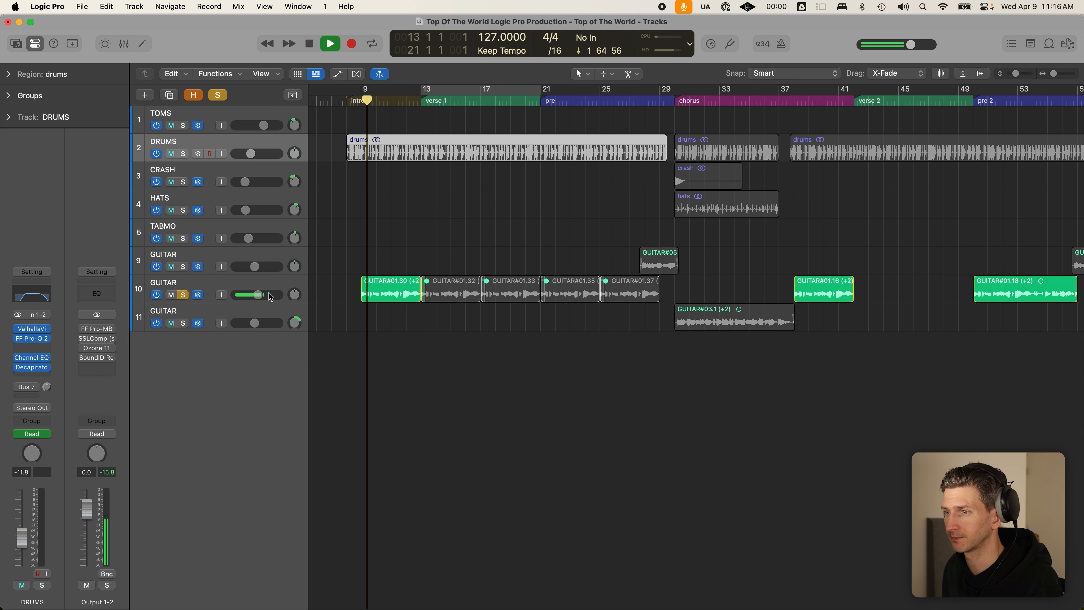
click(291, 290)
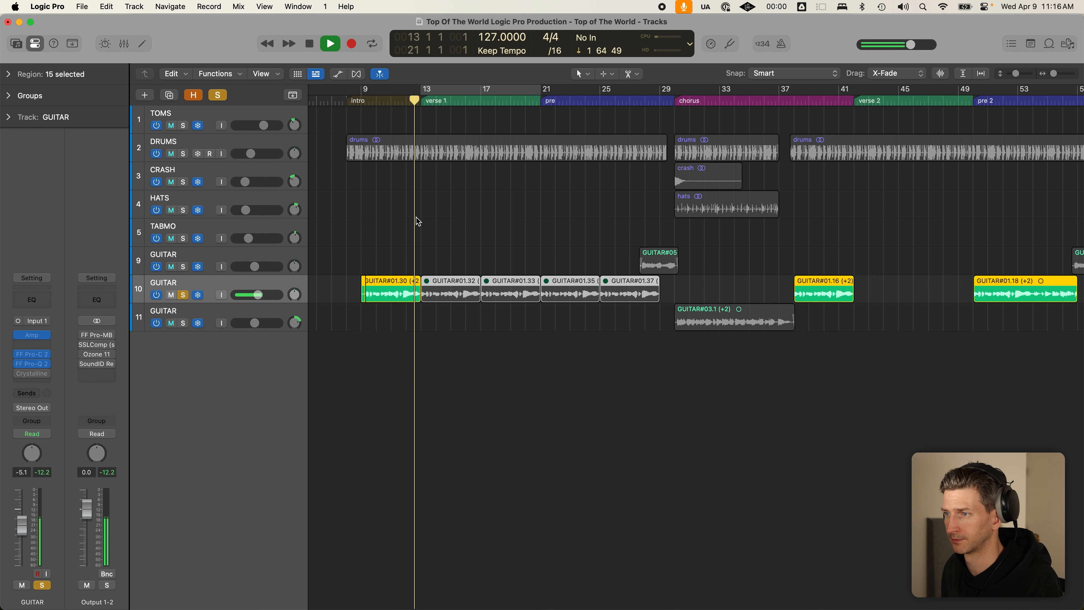
key(space)
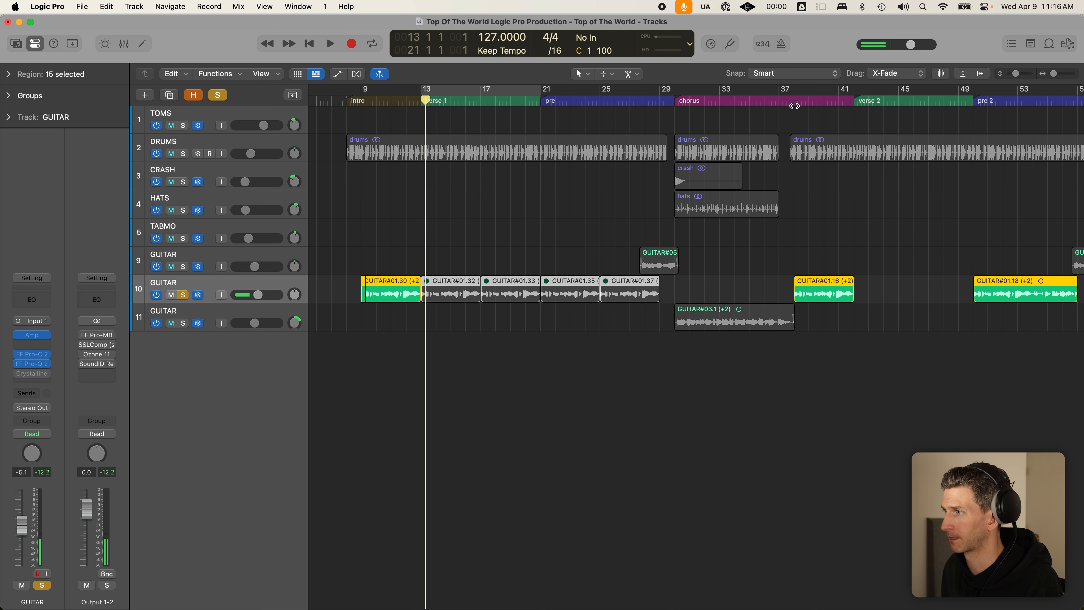
- Inspect the GUITAR#01.30 region and track 10's regions, then clear the selection
click(793, 188)
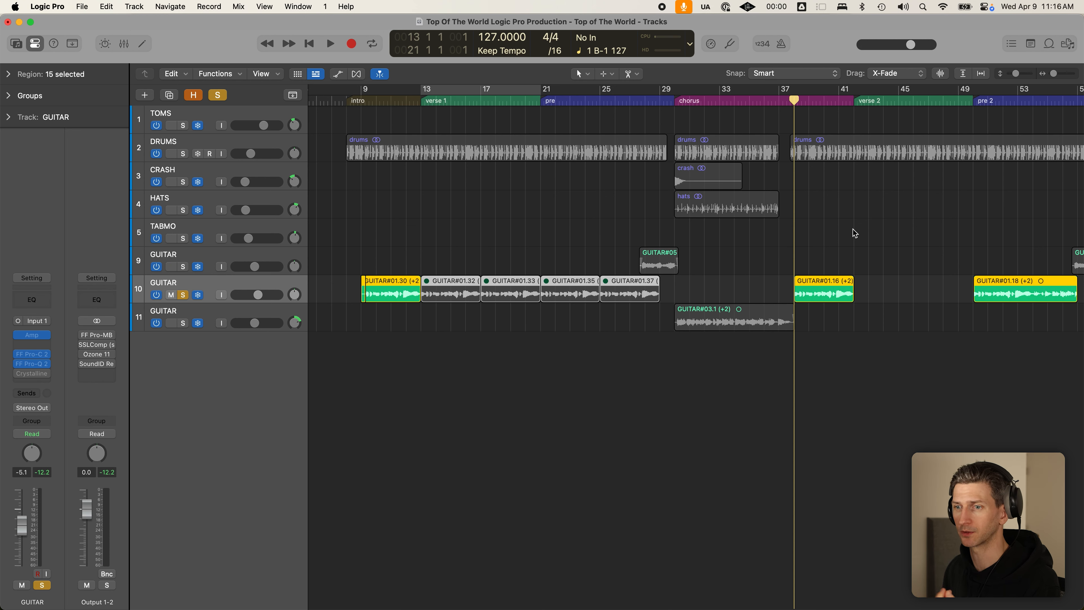
click(347, 264)
mouse_move(345, 262)
mouse_down()
mouse_move(398, 308)
mouse_move(354, 278)
mouse_up()
click(397, 311)
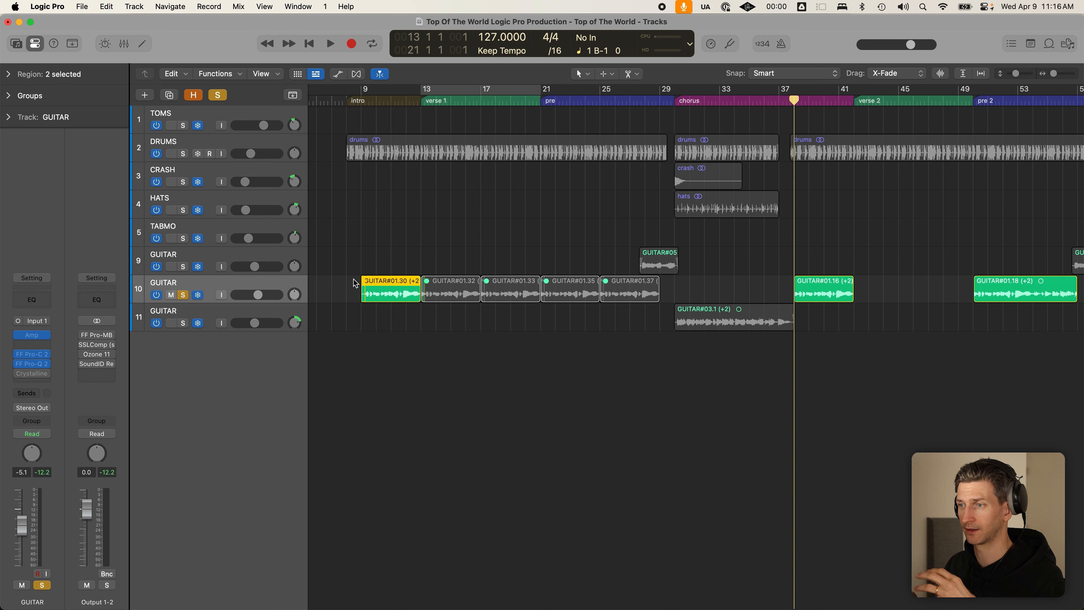
click(385, 259)
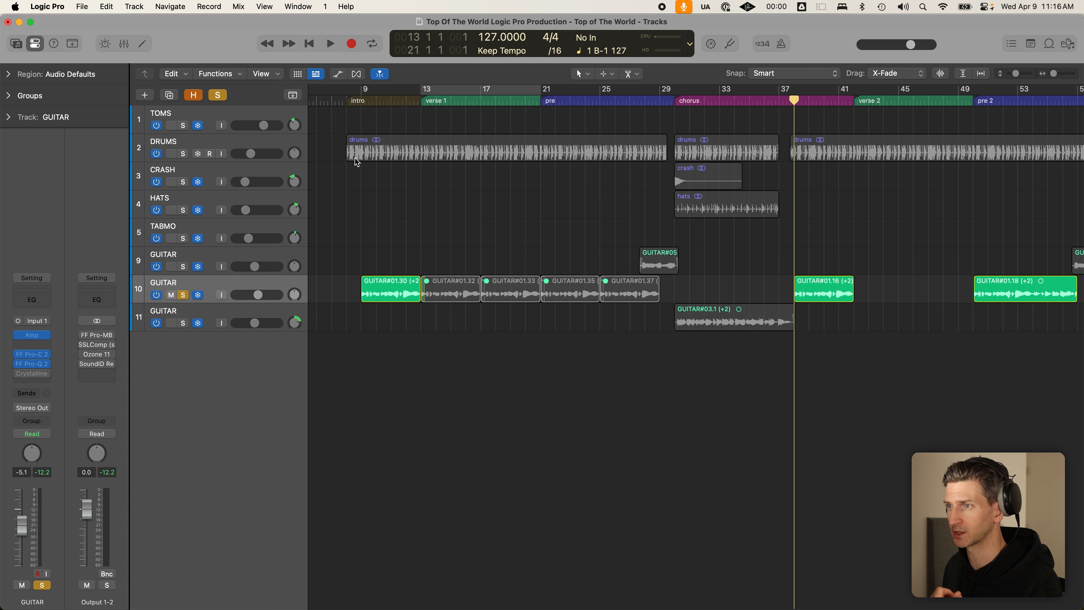
click(360, 92)
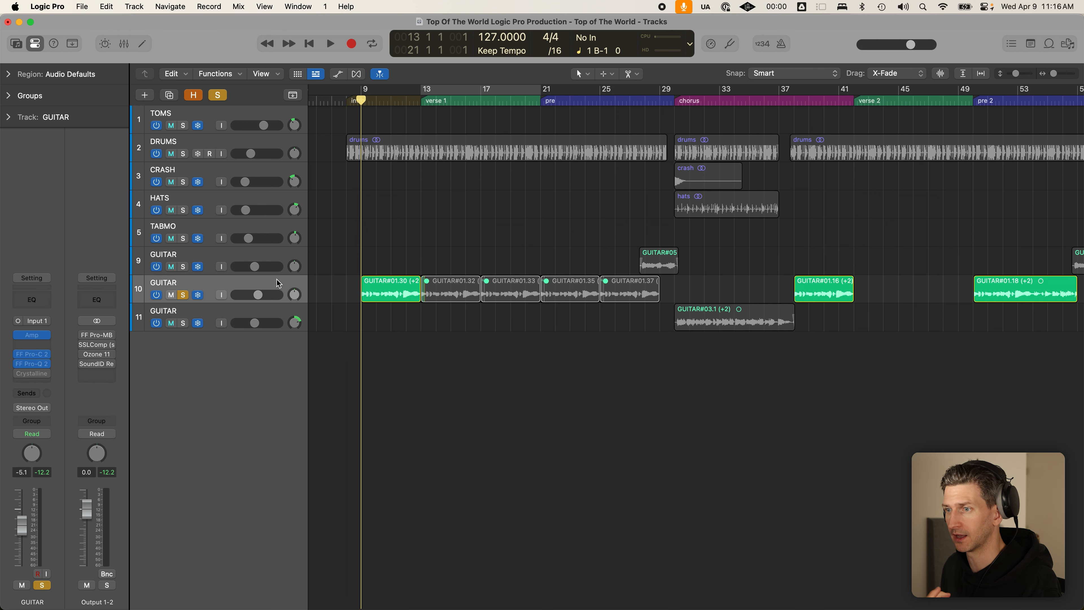
click(271, 289)
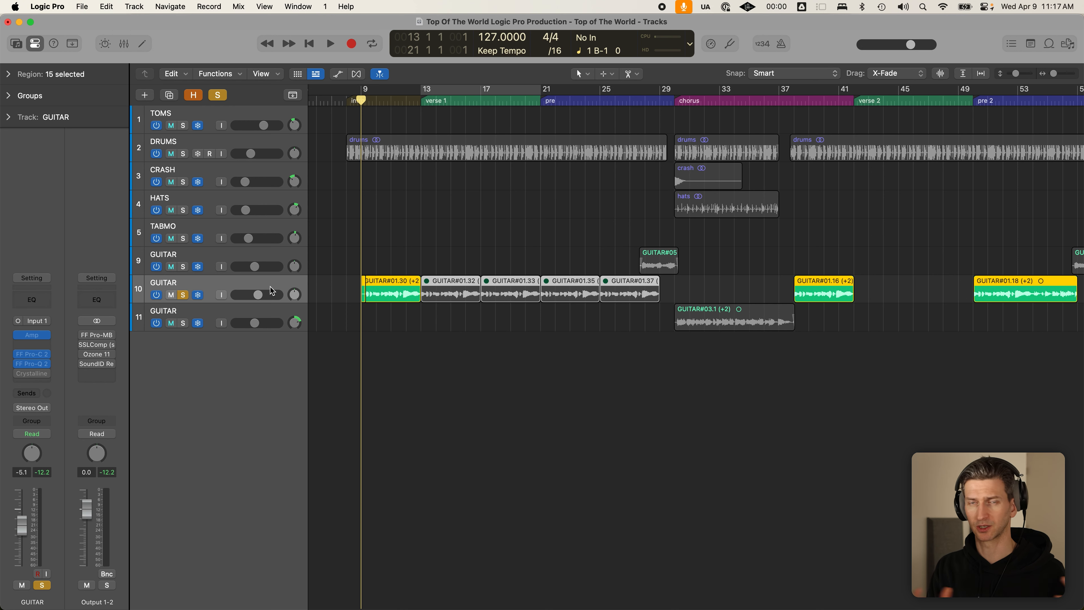
click(419, 251)
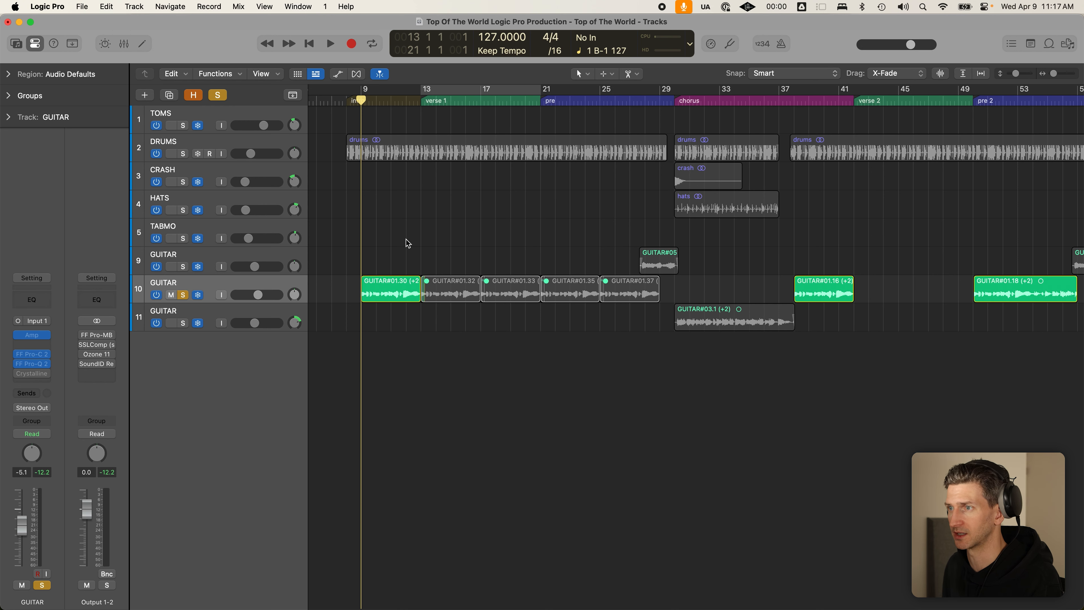
- Solo the DRUMS track again alongside GUITAR track 10
click(188, 155)
scroll(307, 200, down, 1)
scroll(410, 179, down, 5)
scroll(407, 176, up, 3)
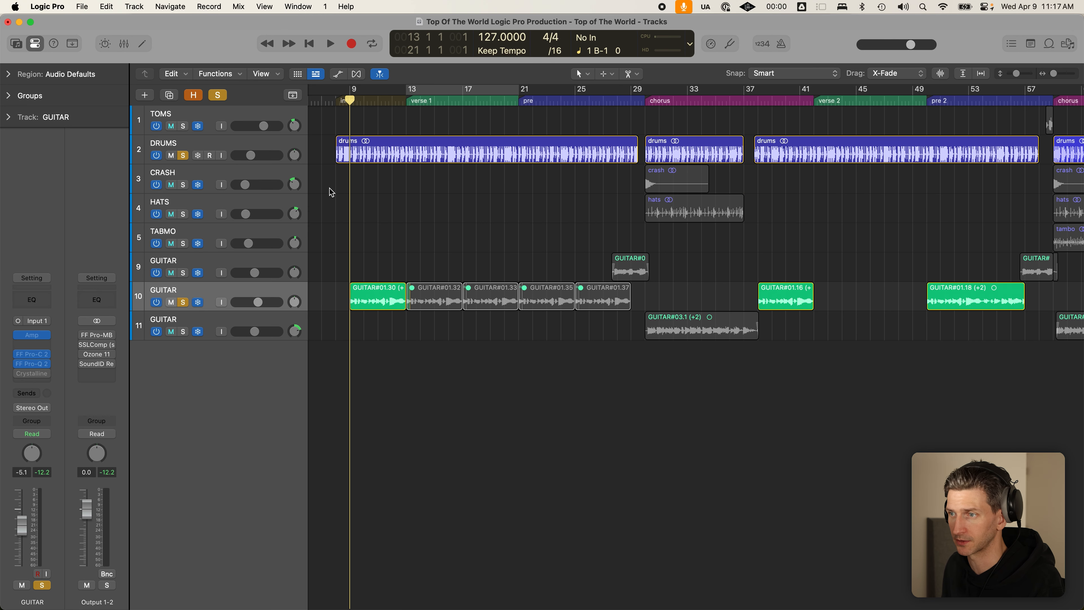
- Play drums and guitar from bar 9, then set the cycle range from bar 9 to bar 100
key(space)
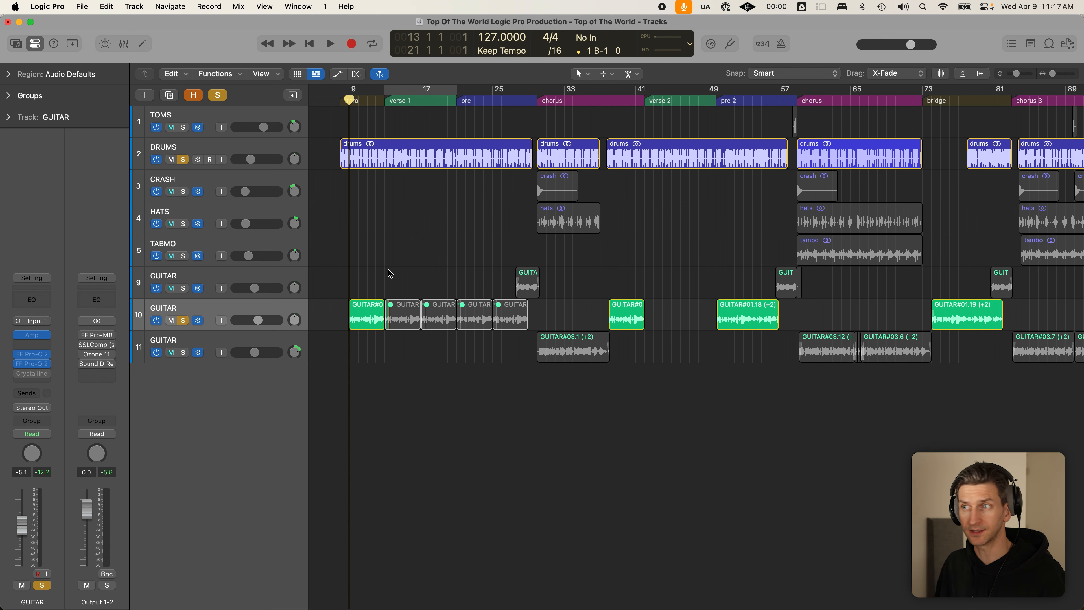
scroll(388, 270, down, 4)
drag(361, 89, 918, 89)
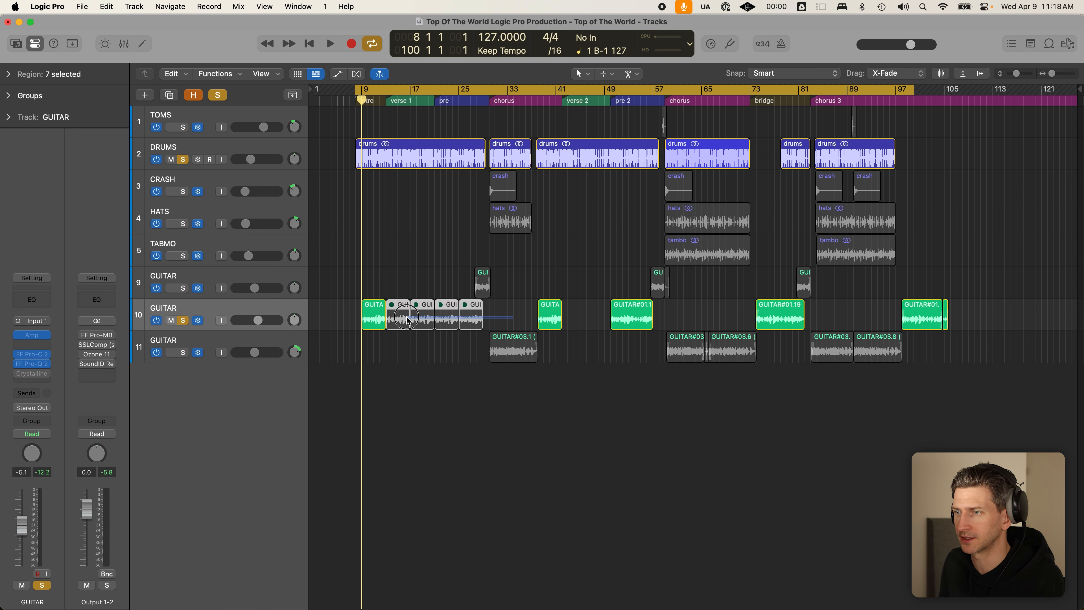
- Select the greyed-out guitar regions on track 10 and dismiss the frozen-track prompt
drag(398, 285, 476, 317)
click(426, 342)
click(377, 315)
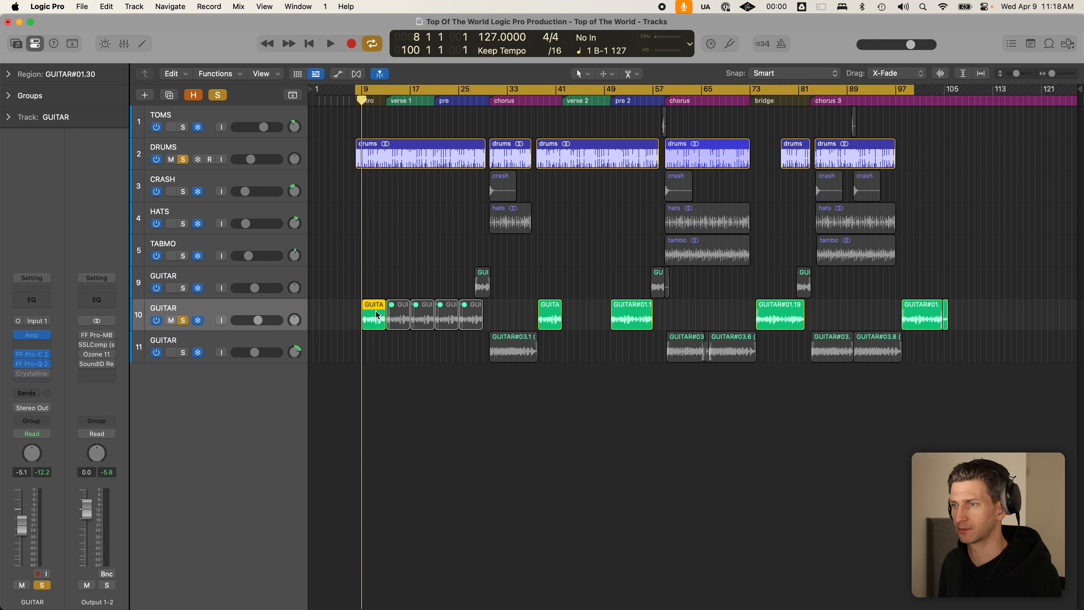
drag(412, 278, 472, 320)
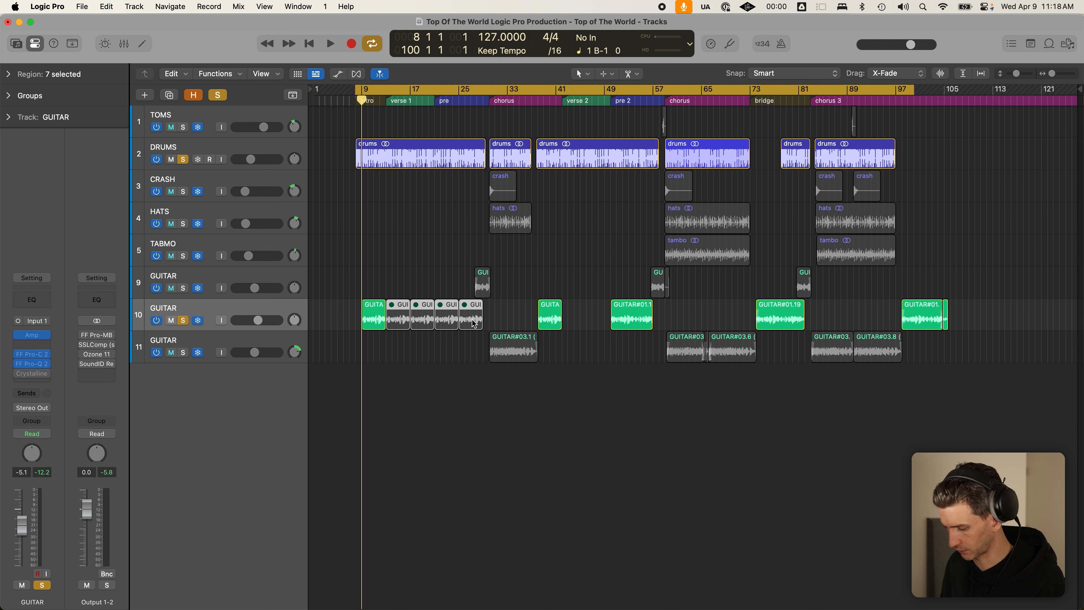
key(ctrl+m)
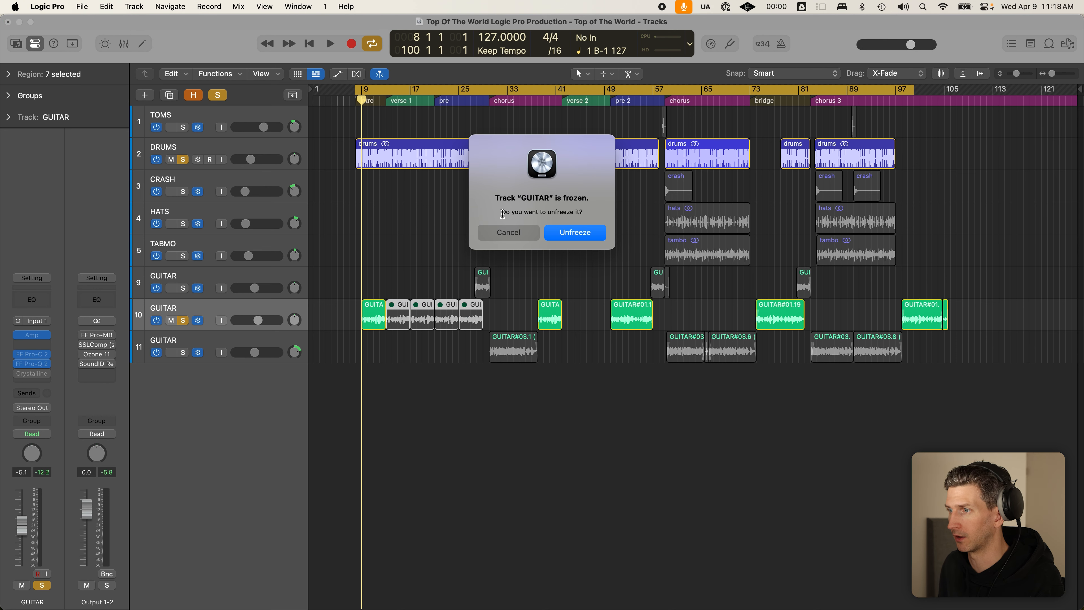
click(508, 233)
- Unmute the muted guitar regions on track 10, clear selections, and turn Cycle off
click(199, 323)
drag(384, 280, 396, 315)
click(503, 316)
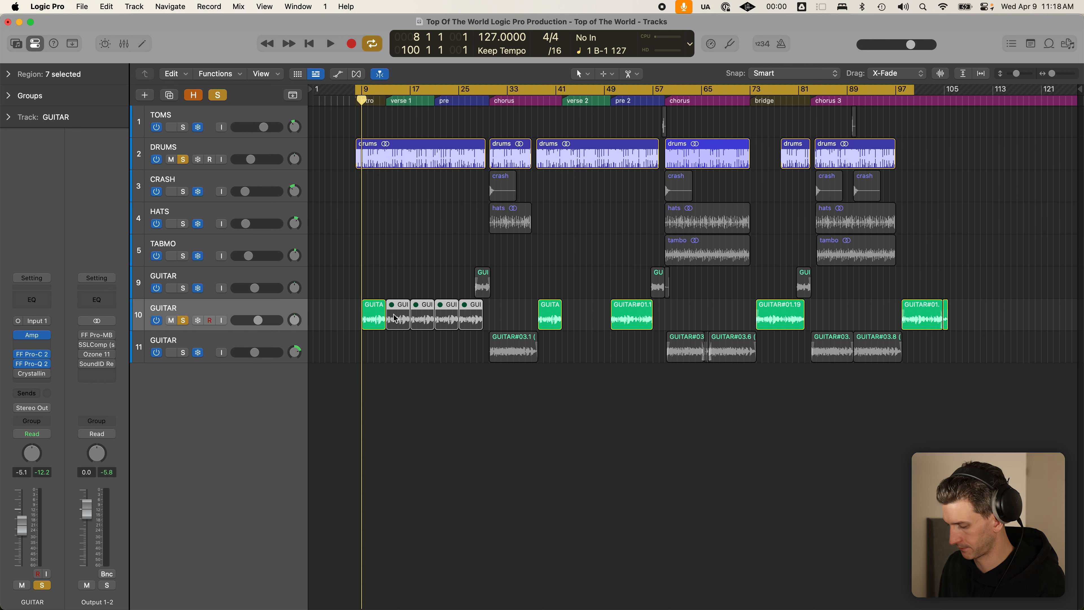
key(ctrl+m)
click(409, 290)
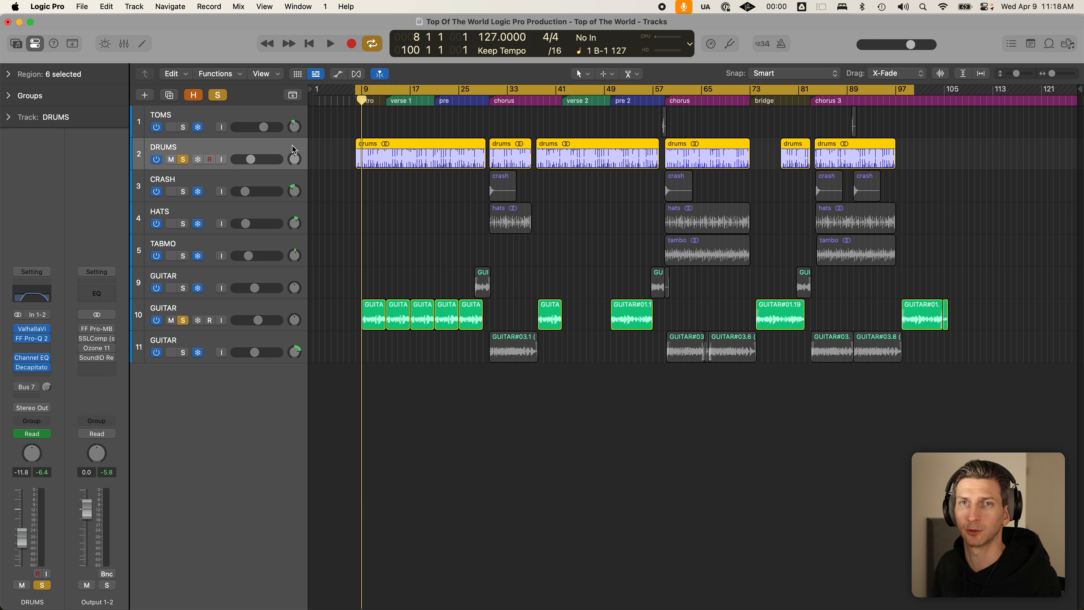
click(399, 204)
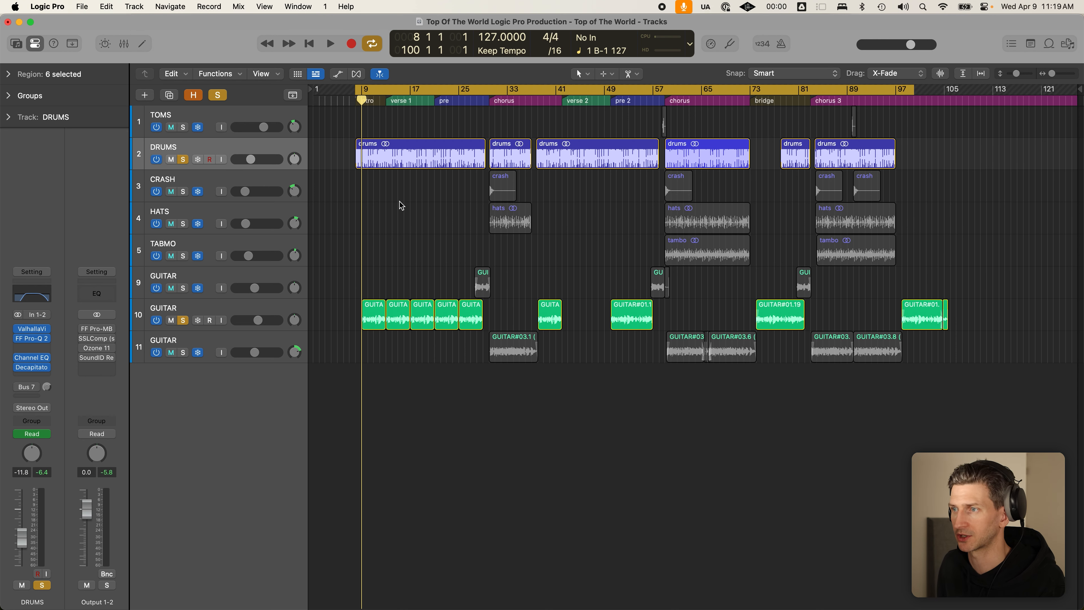
key(x)
key(x)
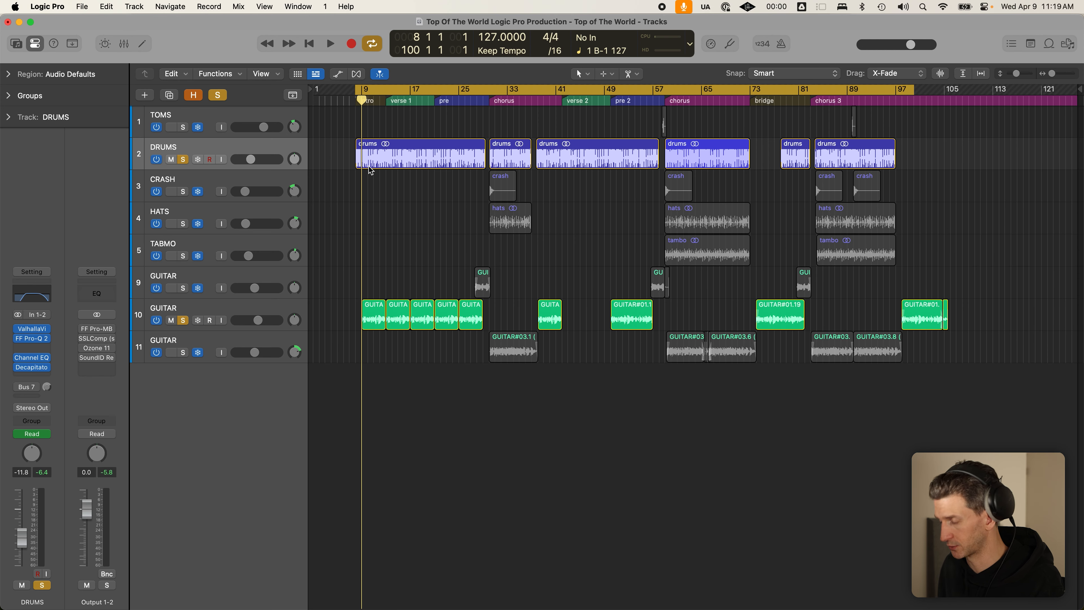
click(293, 95)
- Show the marker track and set a cycle range over the verse from around bar 10
key(c)
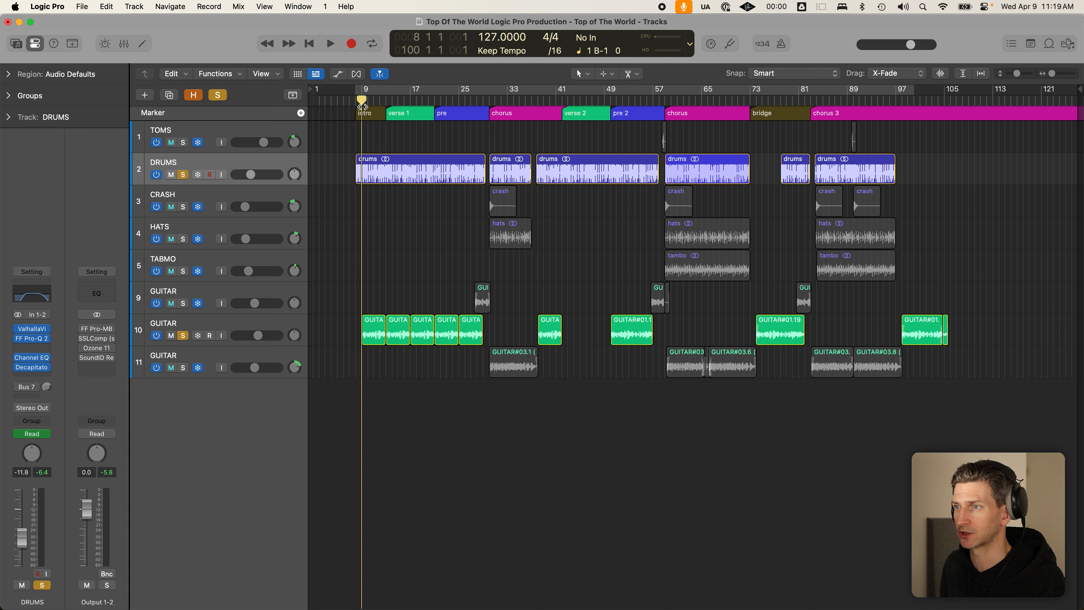
click(357, 98)
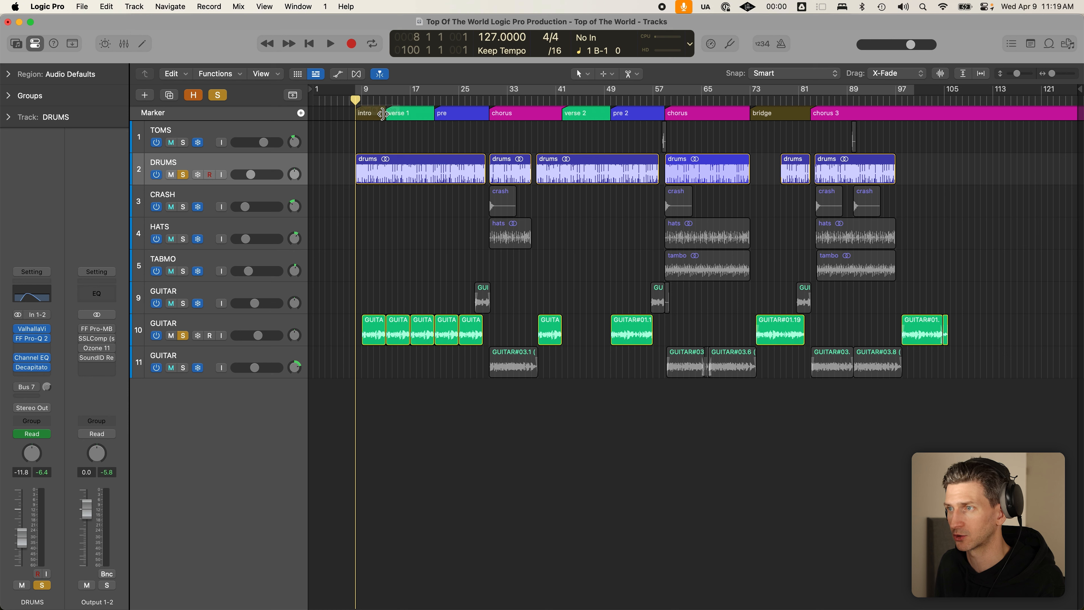
click(384, 94)
drag(384, 91, 517, 87)
click(596, 114)
- Turn off Cycle and step through the section markers up to chorus 3
key(c)
click(647, 112)
click(717, 112)
click(791, 113)
click(891, 109)
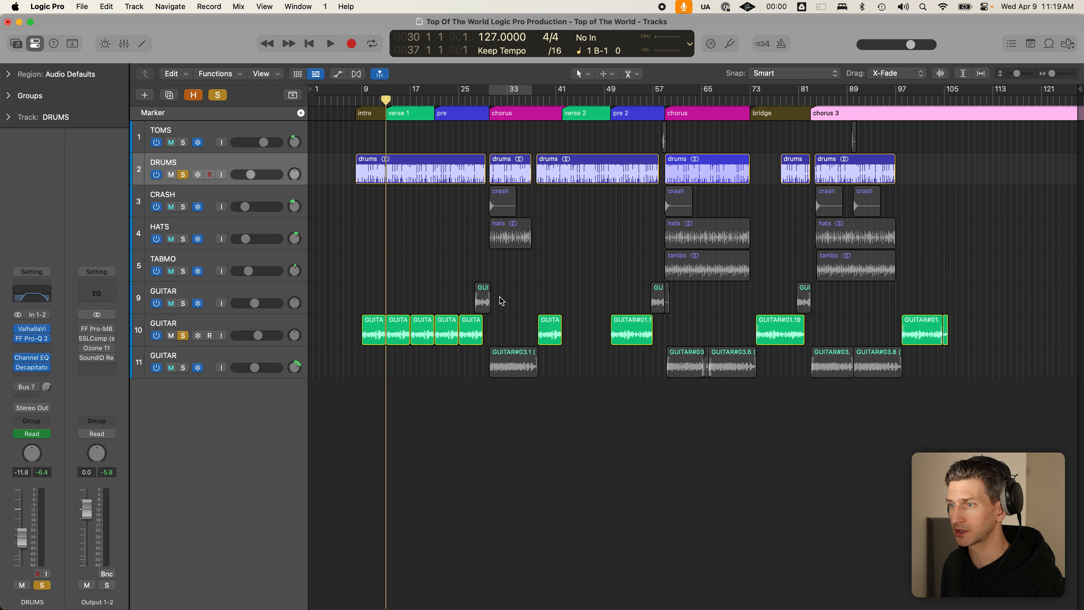
click(358, 319)
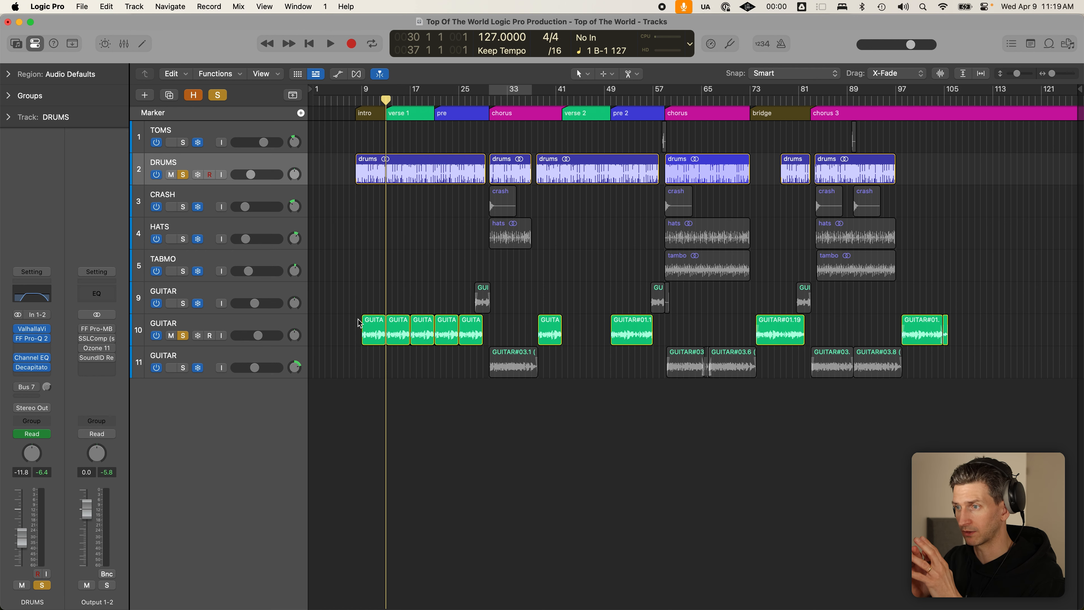
- Place the playhead at the chorus start and select track 10's early guitar regions
drag(344, 327, 962, 312)
click(1002, 313)
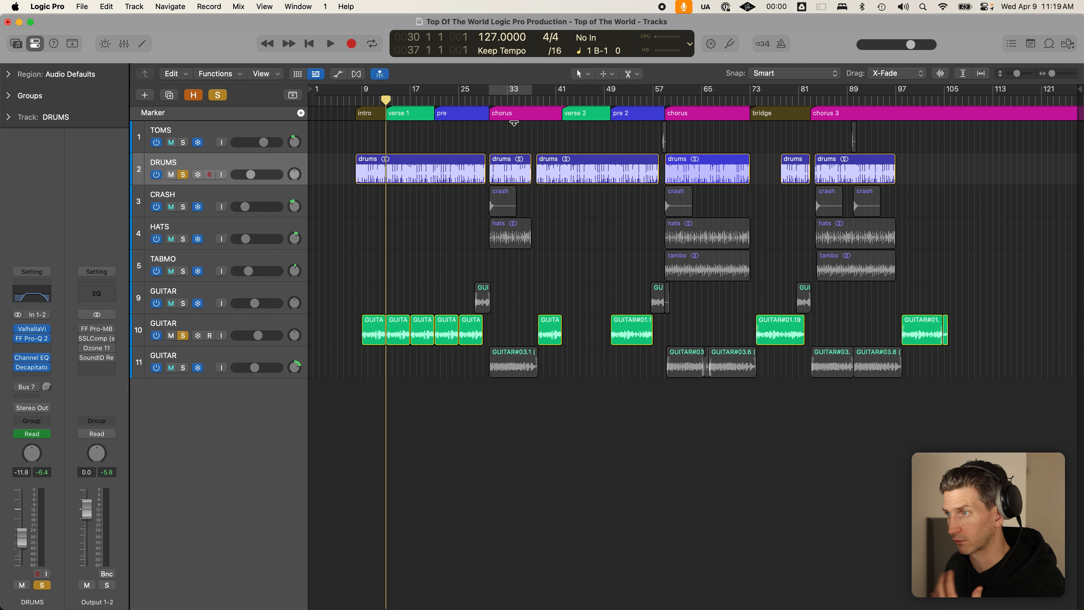
click(494, 107)
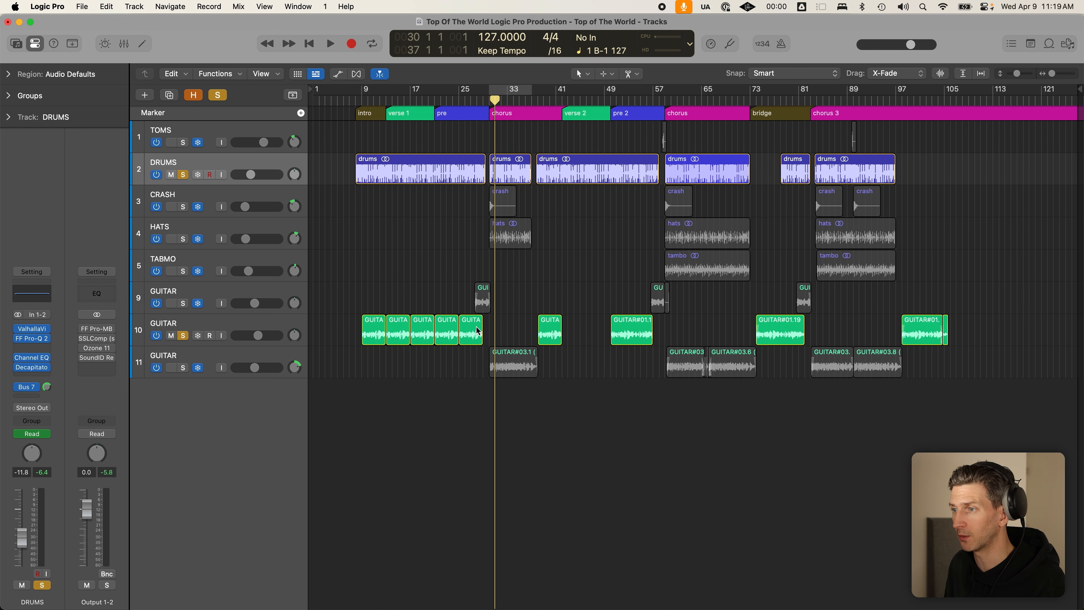
drag(393, 301, 449, 323)
drag(464, 367, 404, 328)
- Mute the four early guitar regions on track 10 and set locators from bar 8 to 113
key(ctrl+m)
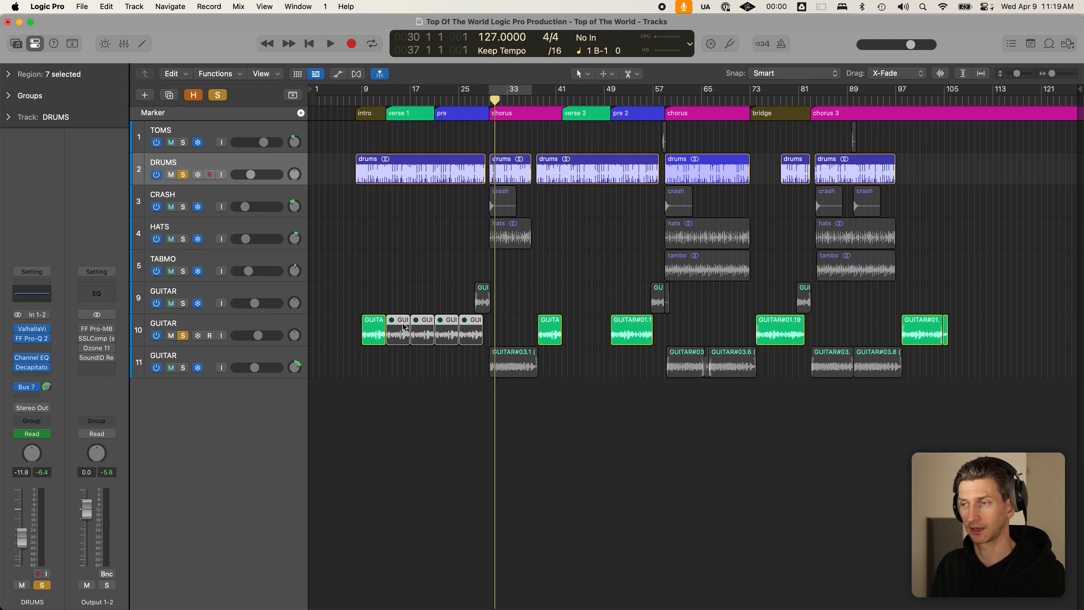
click(402, 264)
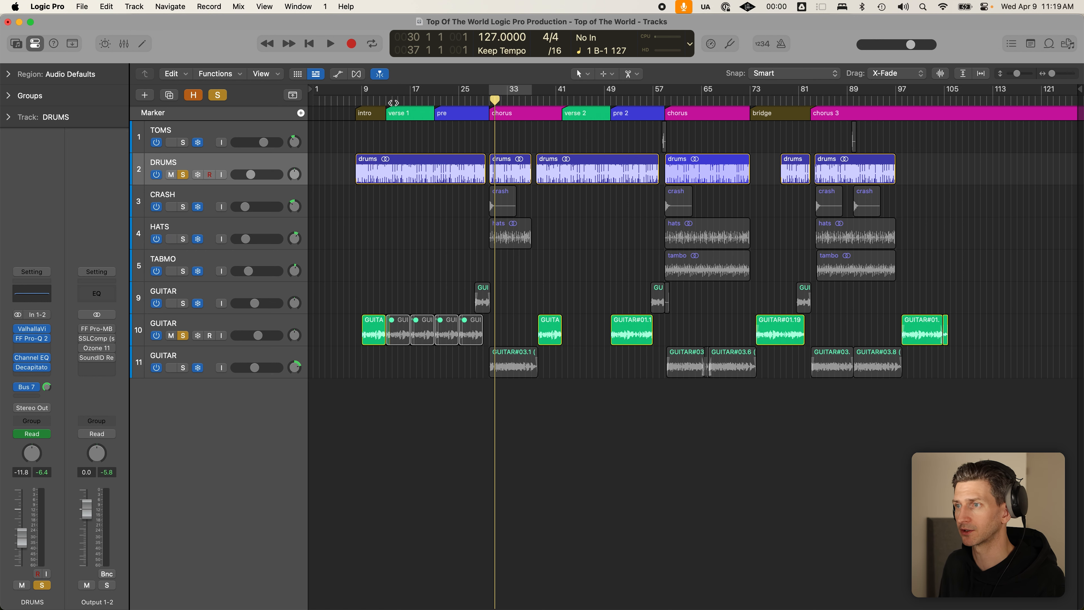
click(385, 102)
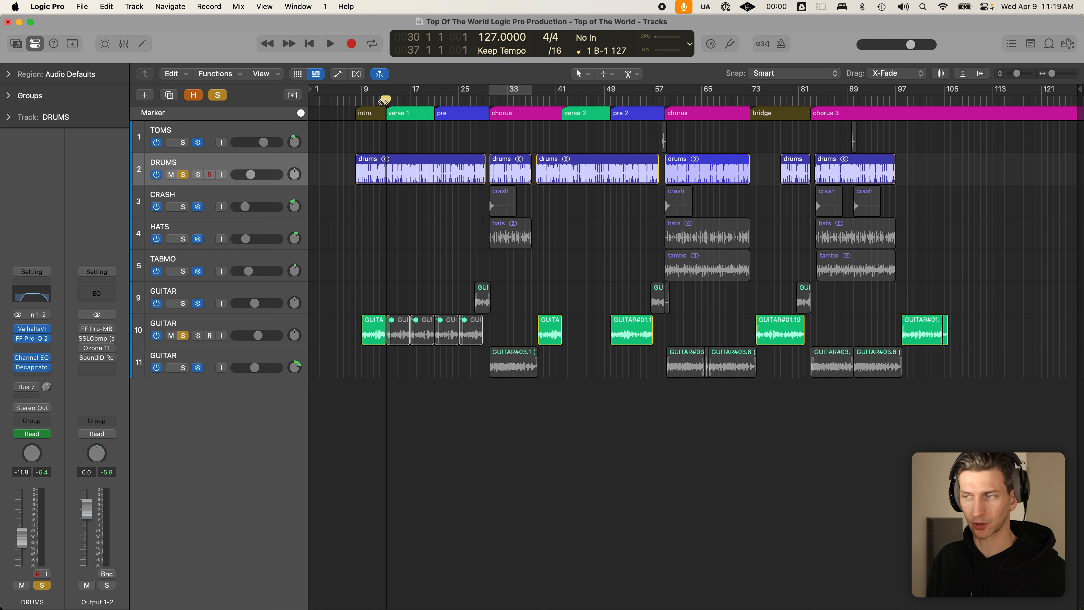
drag(516, 323, 399, 327)
click(396, 312)
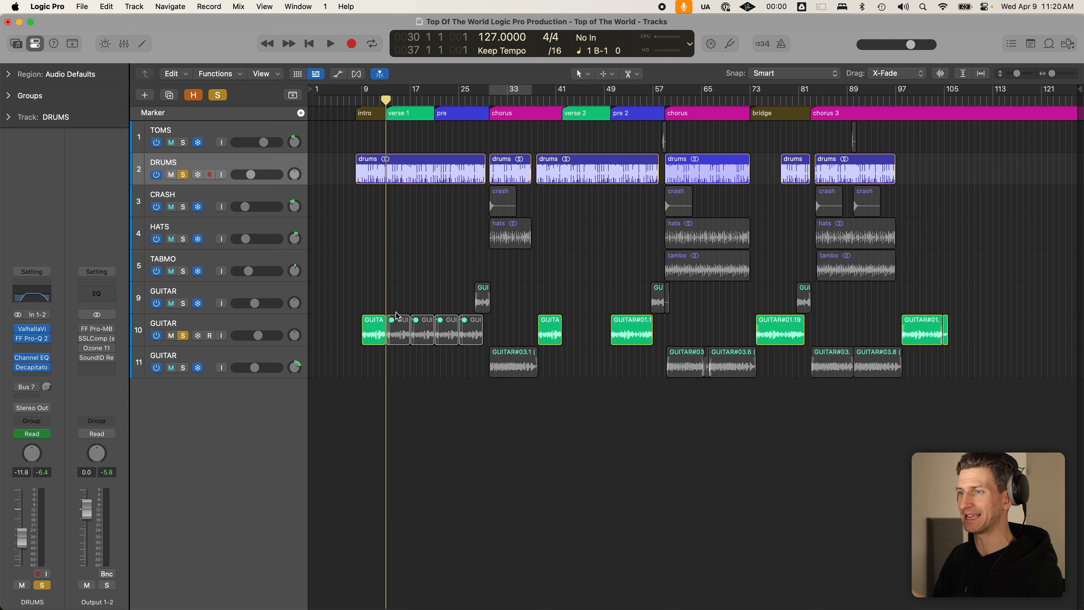
drag(359, 92, 998, 94)
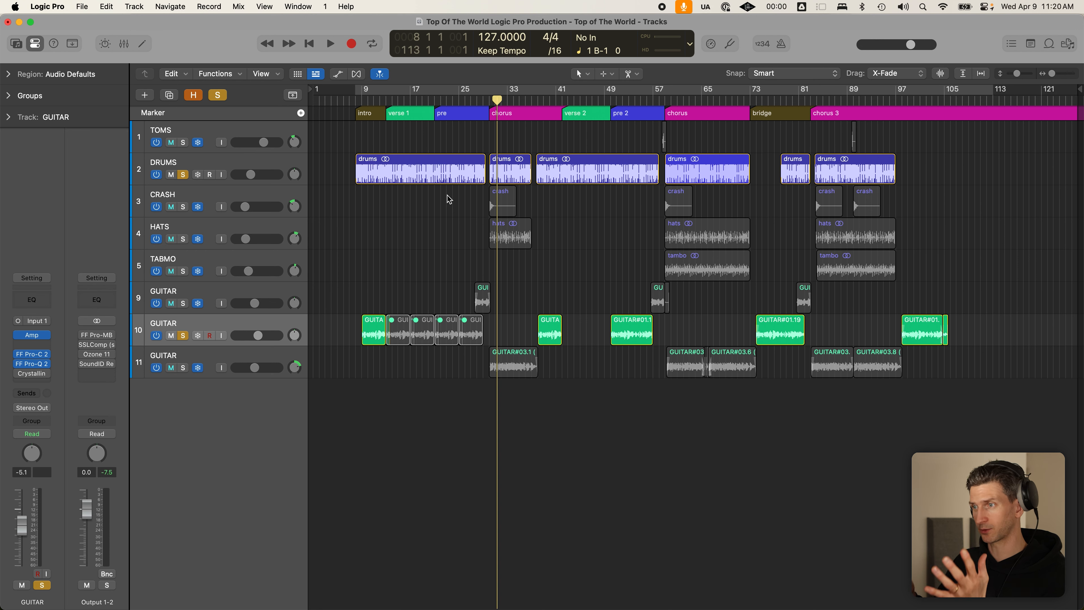
- Copy track 10's first guitar region to bar 30, delete the copy, and solo GUITAR track 11
click(503, 370)
click(495, 325)
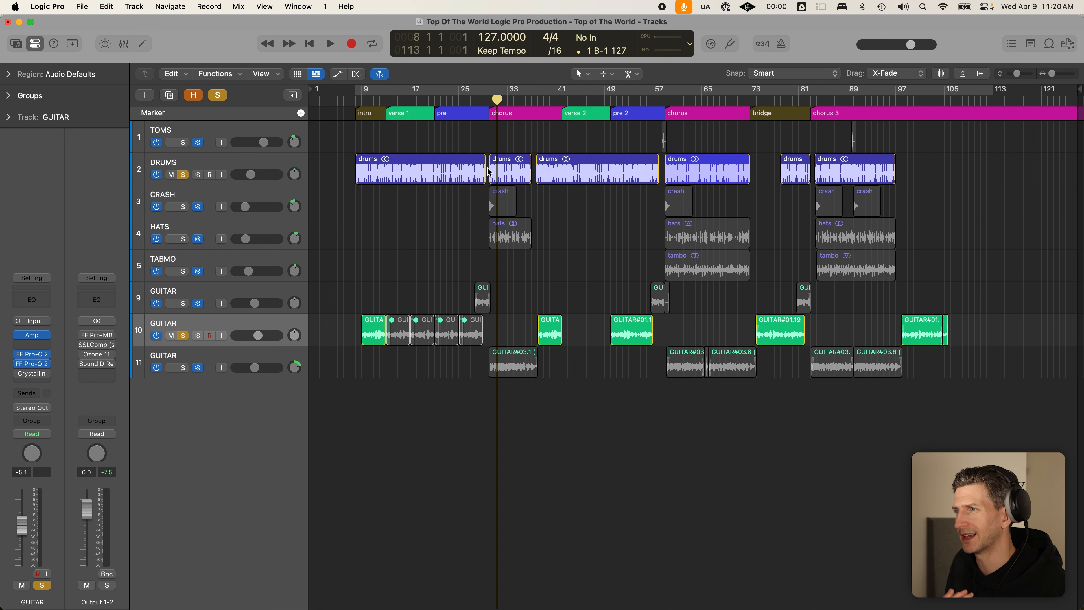
drag(494, 101, 489, 101)
click(371, 340)
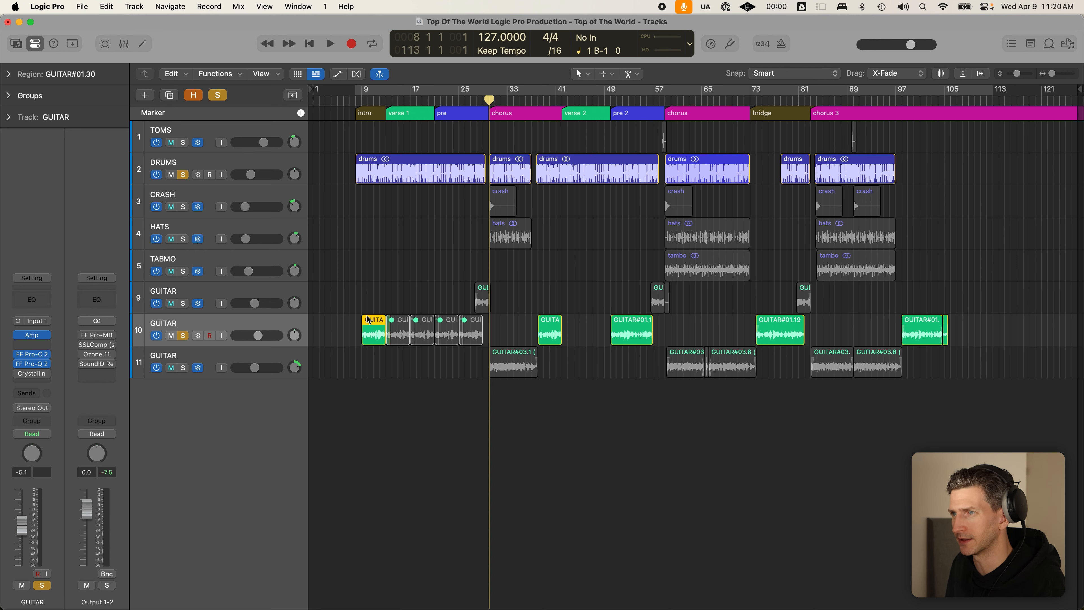
drag(374, 335, 503, 327)
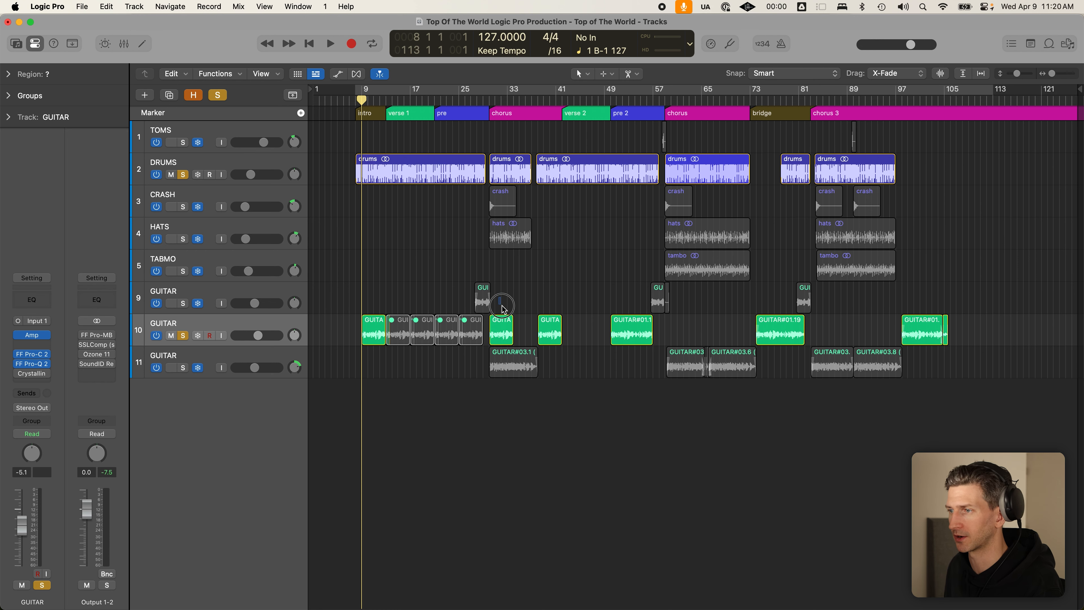
key(Delete)
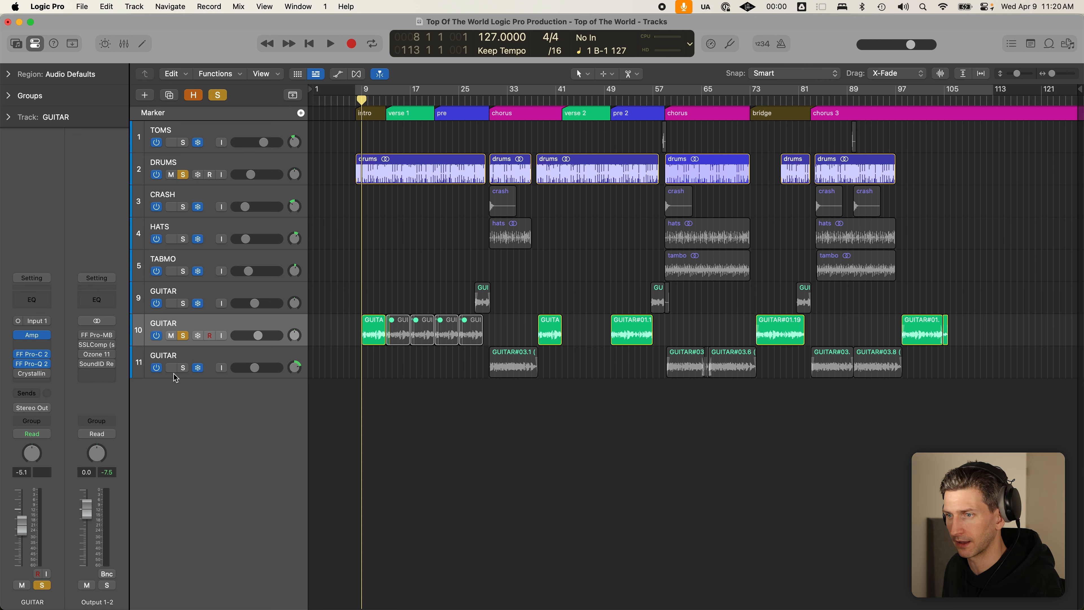
click(183, 367)
click(495, 285)
- Play the soloed track 11 guitar from the bar 30 chorus, then inspect its chorus 3 regions
click(489, 102)
key(space)
scroll(481, 290, up, 3)
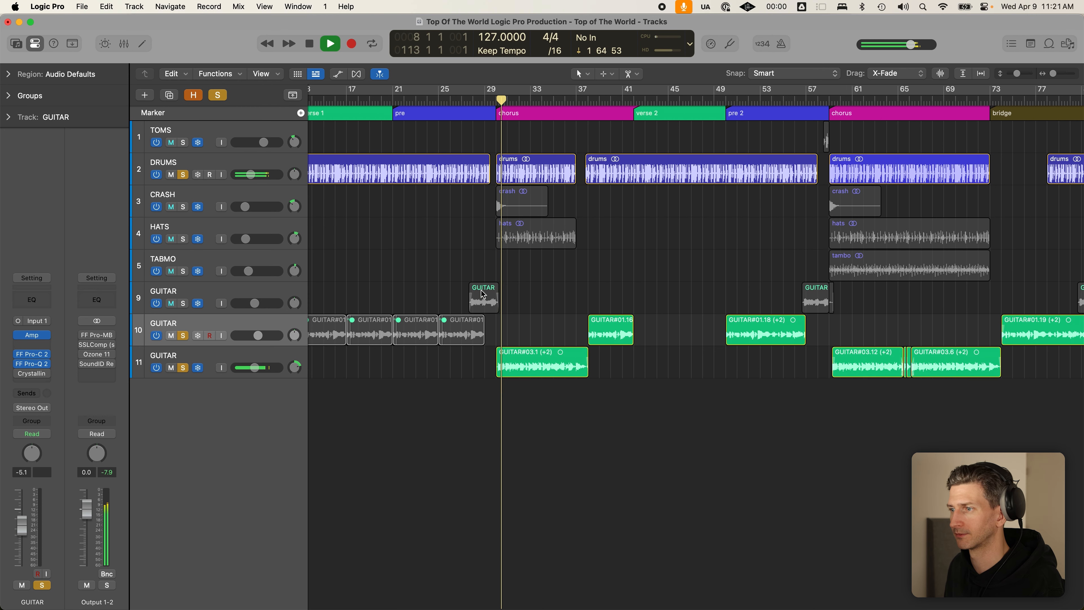
click(269, 355)
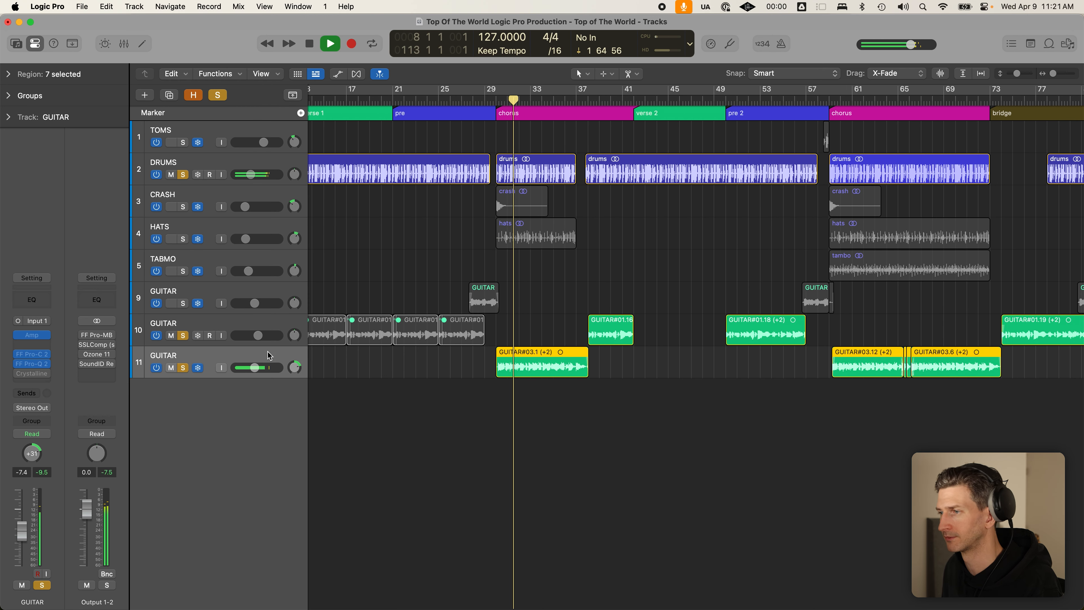
scroll(510, 412, right, 2)
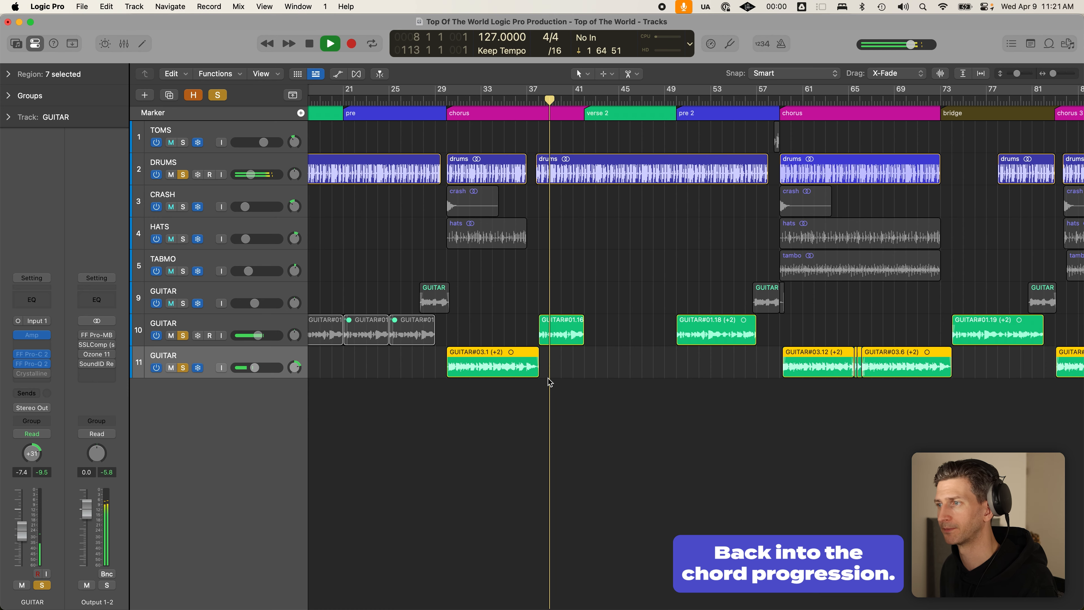
scroll(549, 380, down, 5)
click(562, 389)
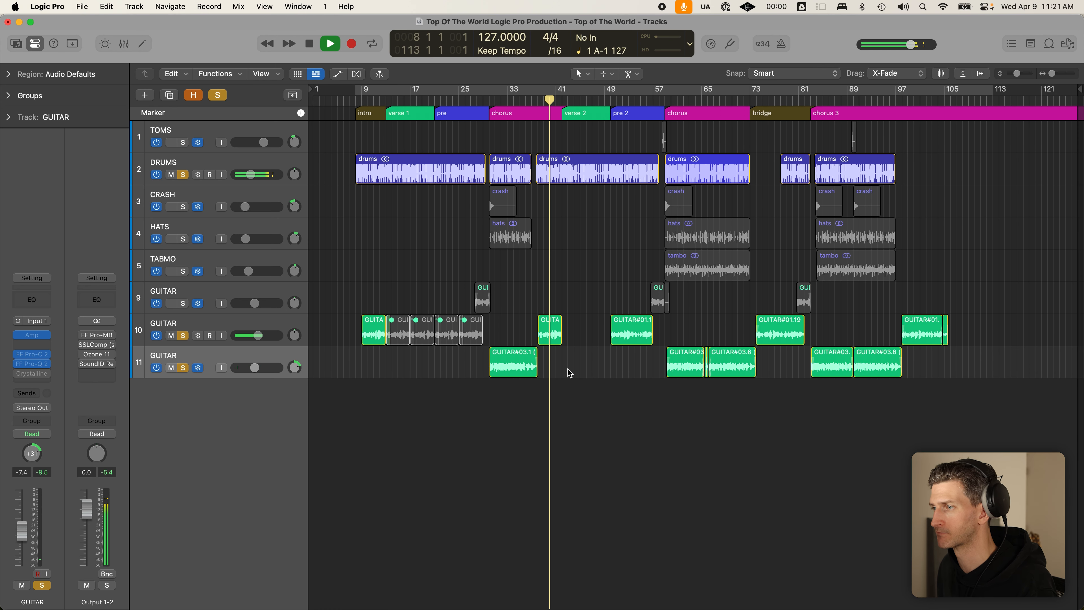
key(space)
click(670, 101)
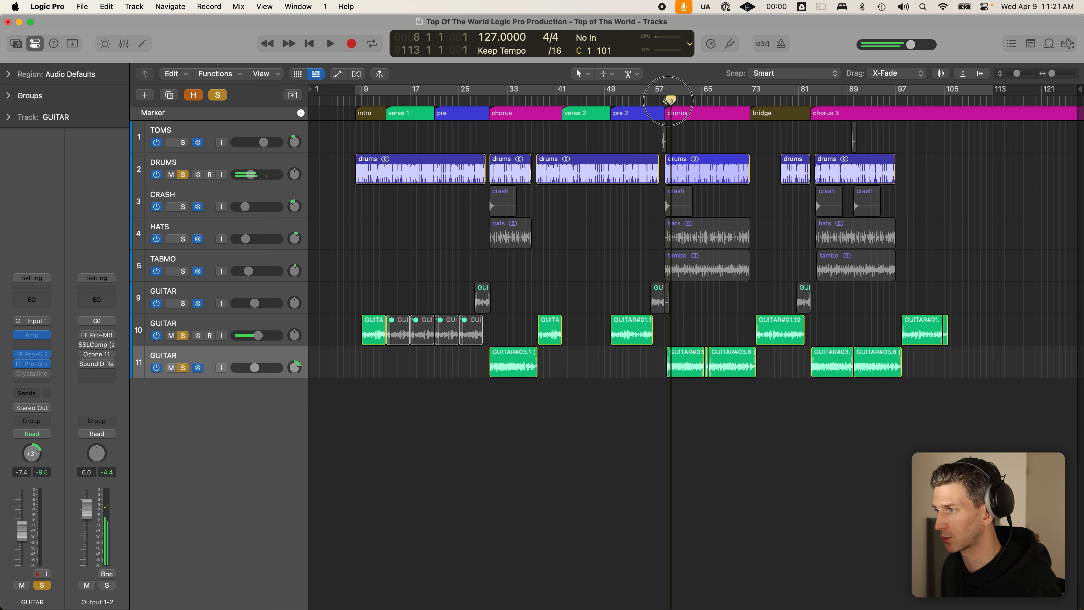
click(816, 102)
drag(693, 396, 732, 365)
drag(795, 406, 915, 395)
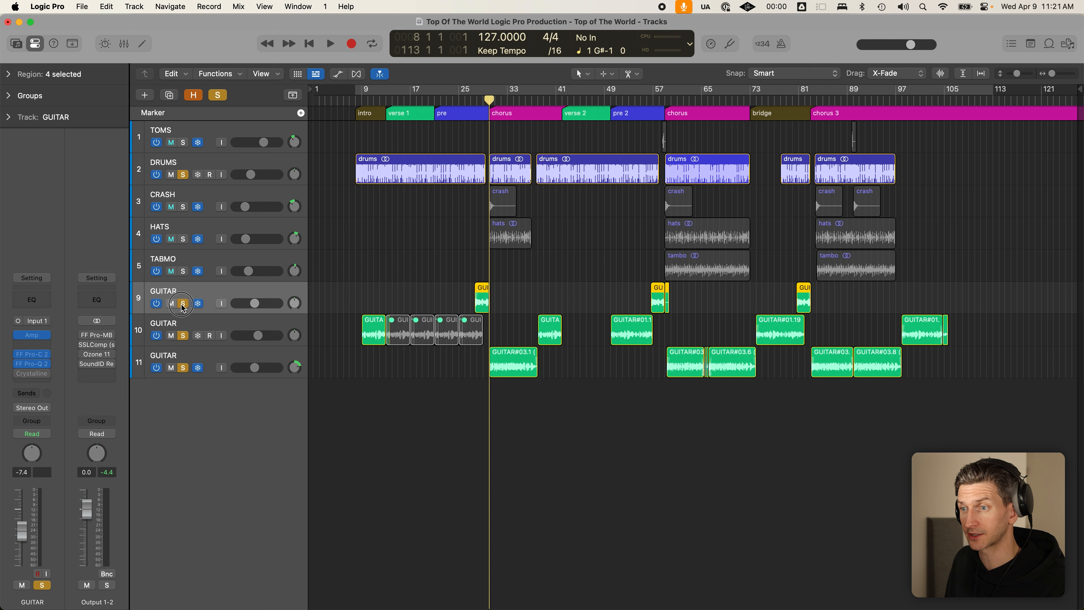
- Solo GUITAR track 9 and play from bar 27 into the chorus
click(183, 303)
click(183, 304)
click(482, 104)
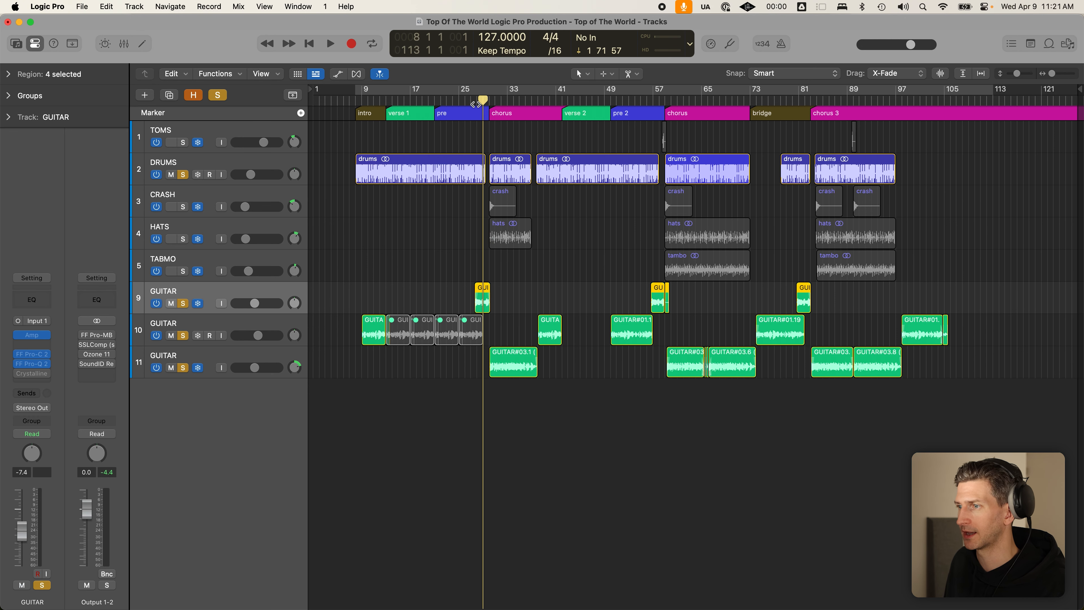
scroll(472, 103, up, 3)
click(471, 103)
scroll(452, 290, up, 5)
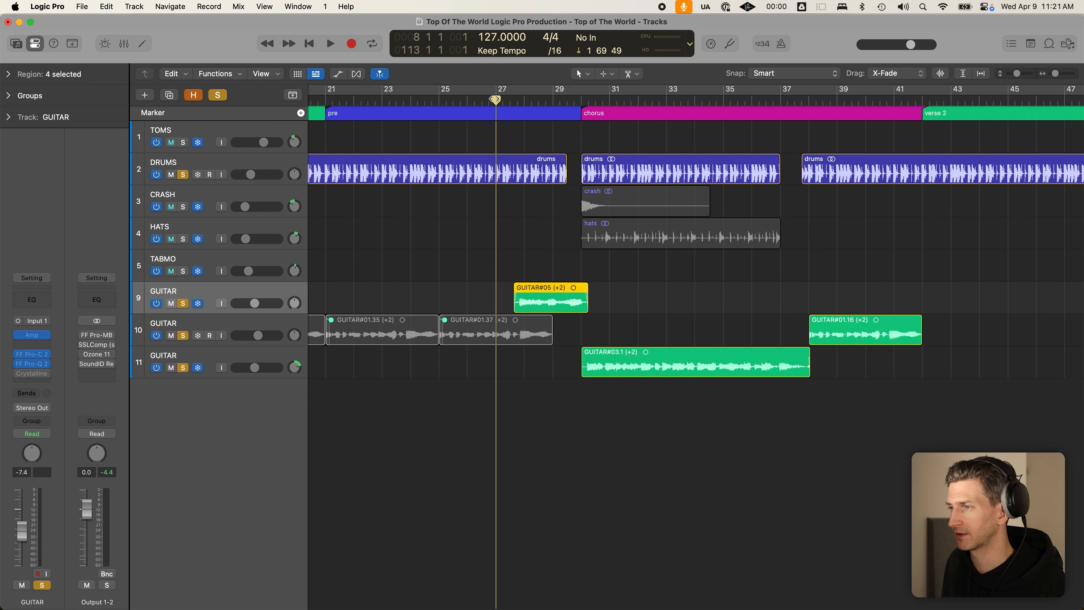
key(space)
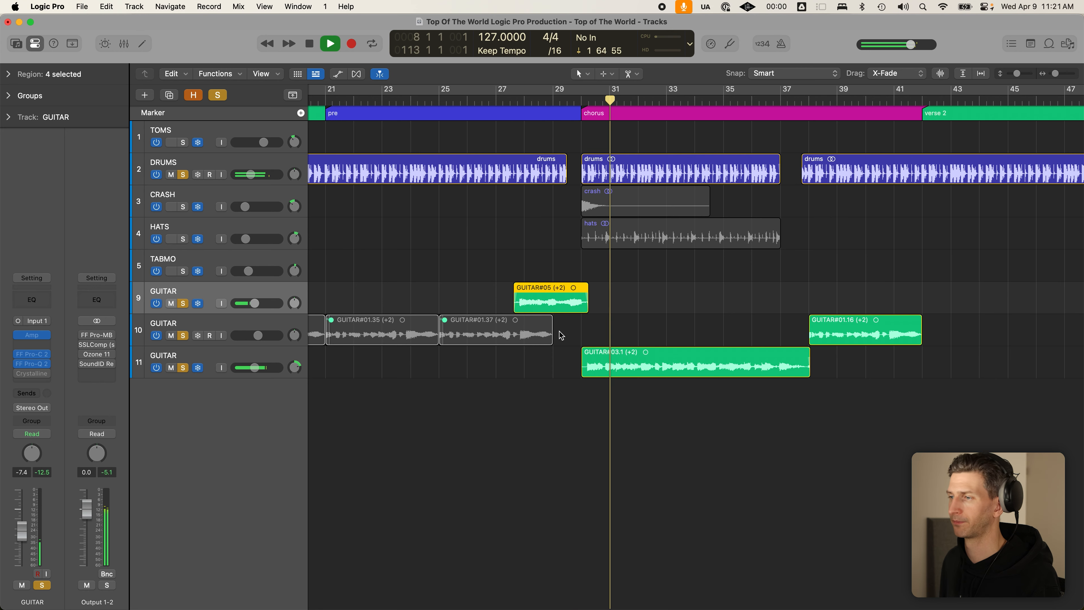
scroll(561, 335, down, 5)
key(space)
click(609, 277)
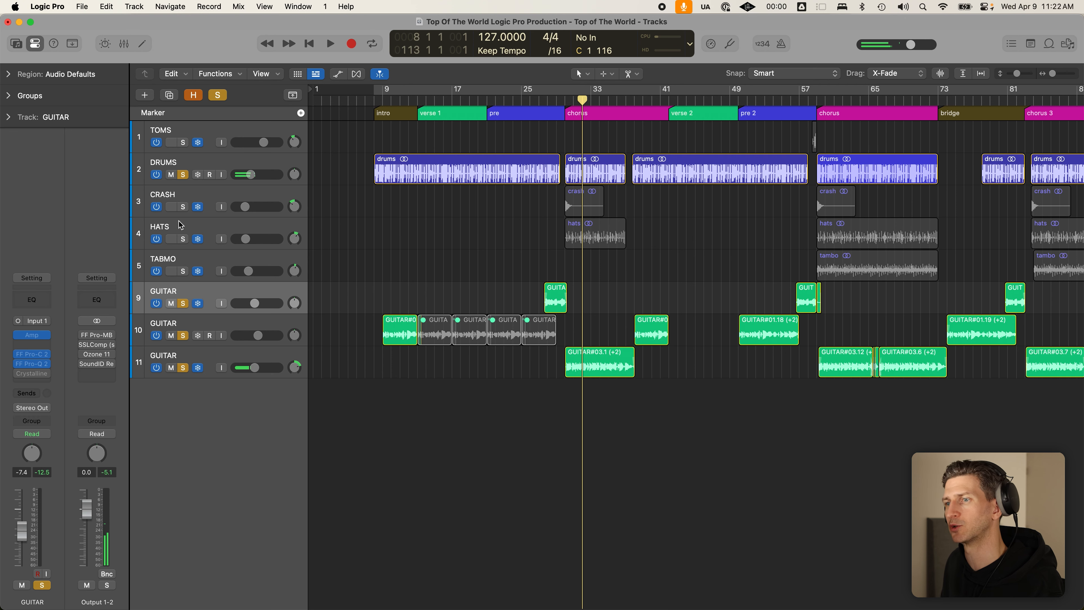
- Solo CRASH and HATS and briefly play from the pre section start
click(183, 206)
click(183, 238)
scroll(725, 228, right, 1)
scroll(725, 228, right, 2)
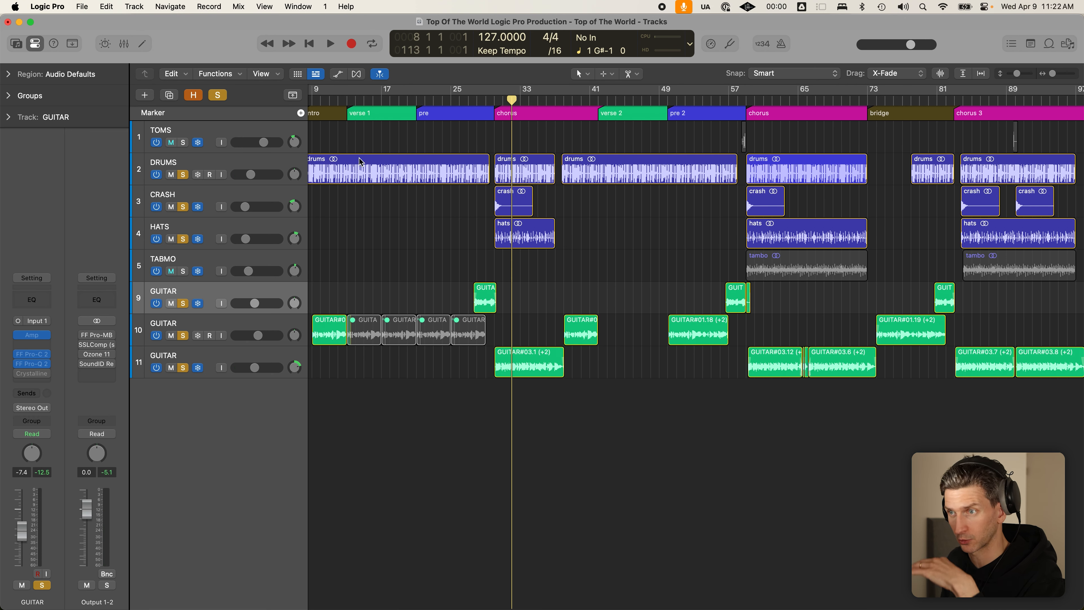
click(420, 112)
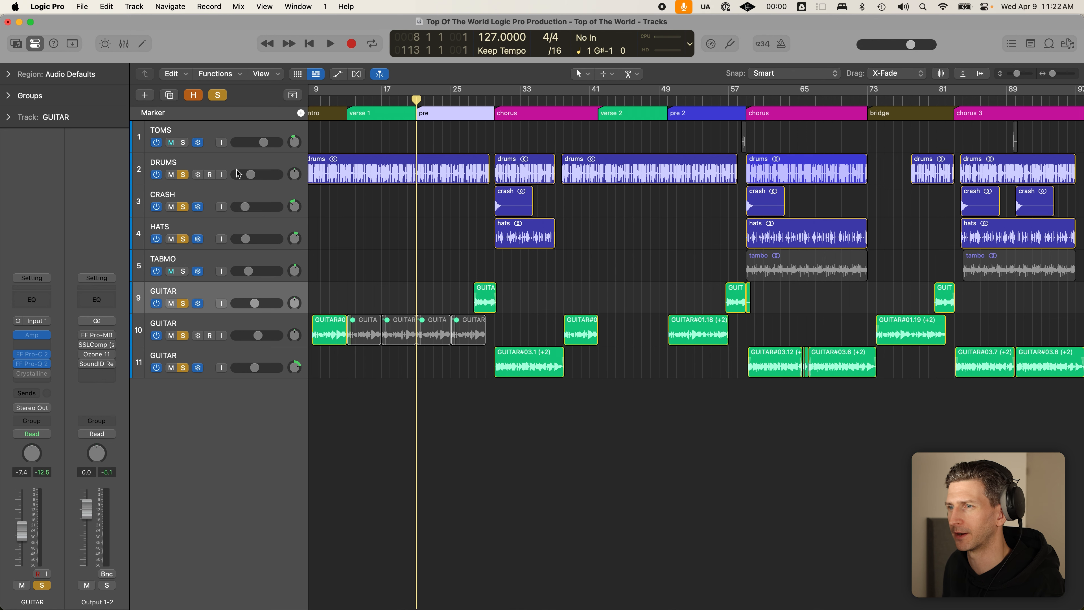
click(280, 173)
key(space)
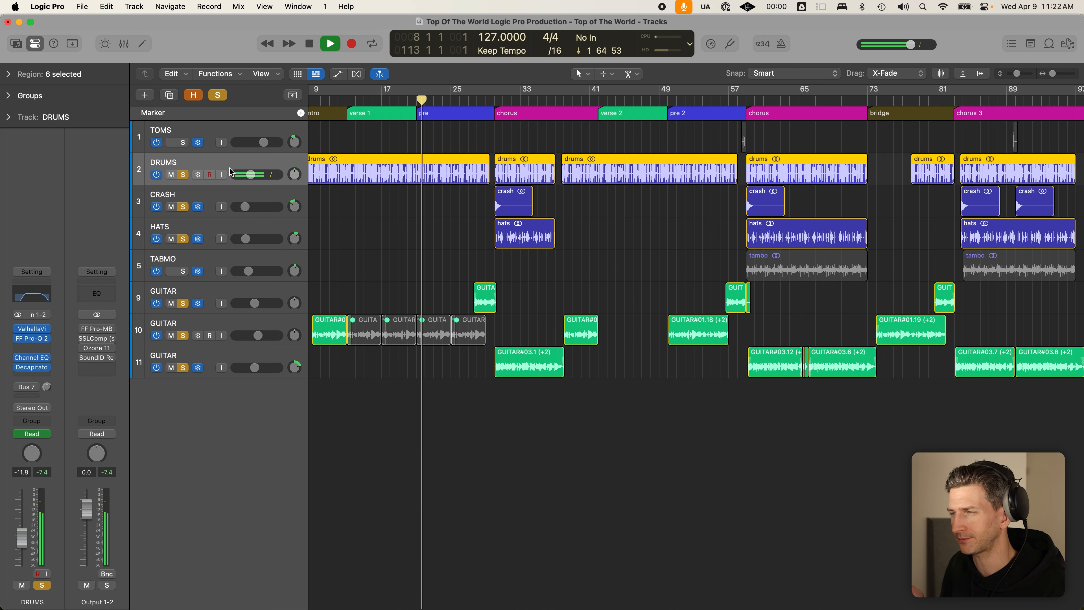
key(space)
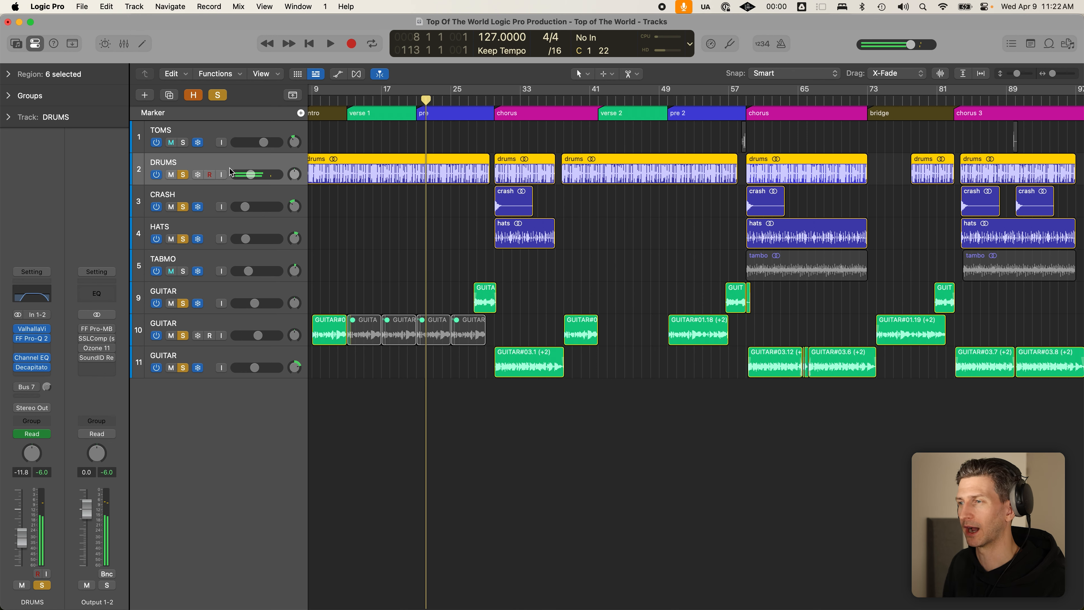
- Clear all solos, solo only HATS, and play from the chorus start
click(494, 100)
click(217, 96)
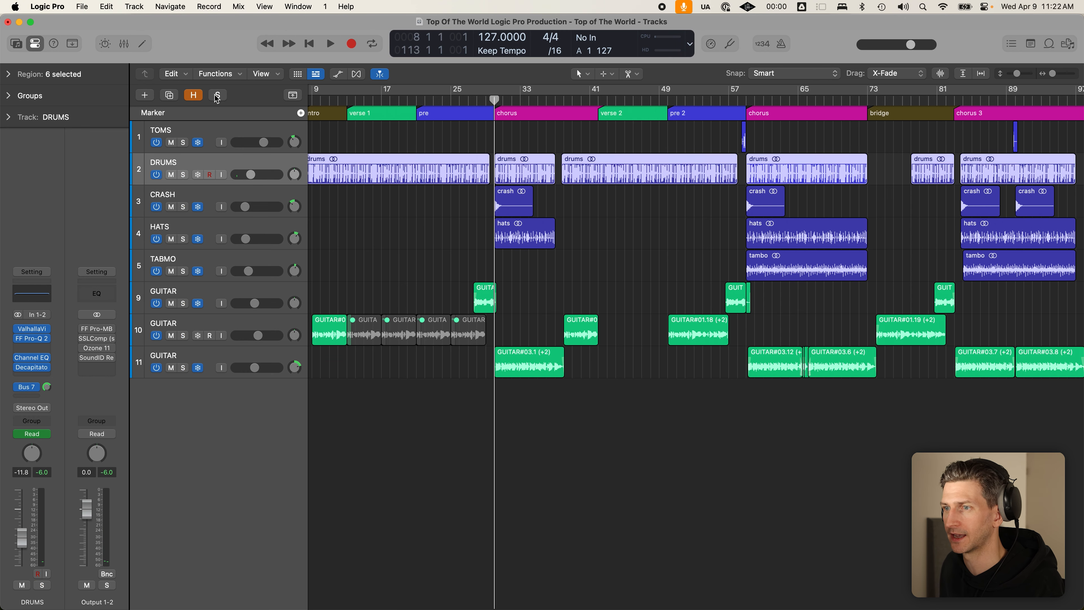
click(184, 241)
key(space)
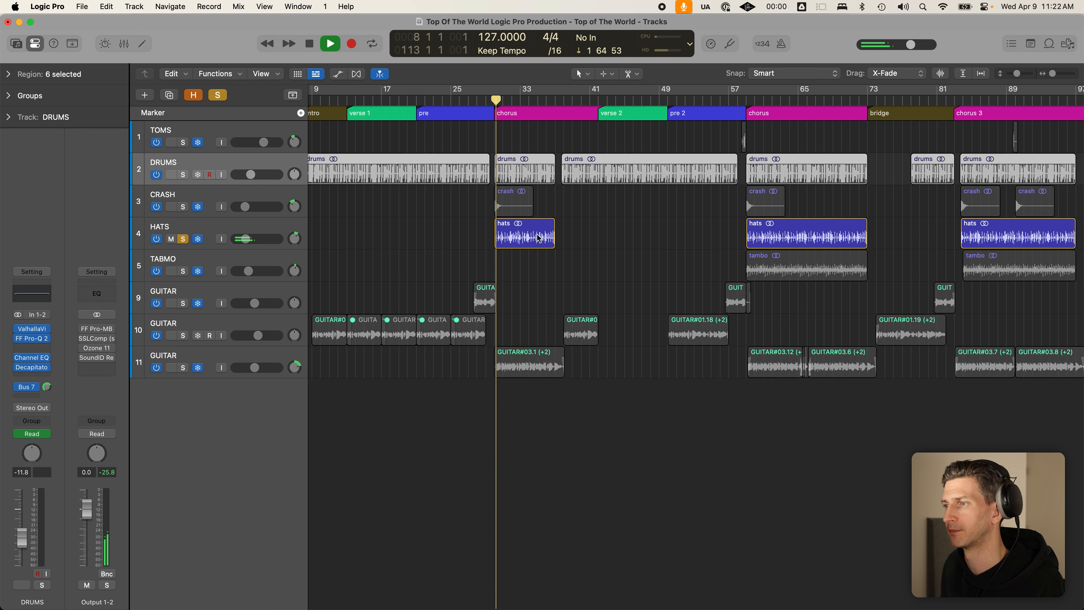
scroll(538, 236, up, 3)
click(537, 235)
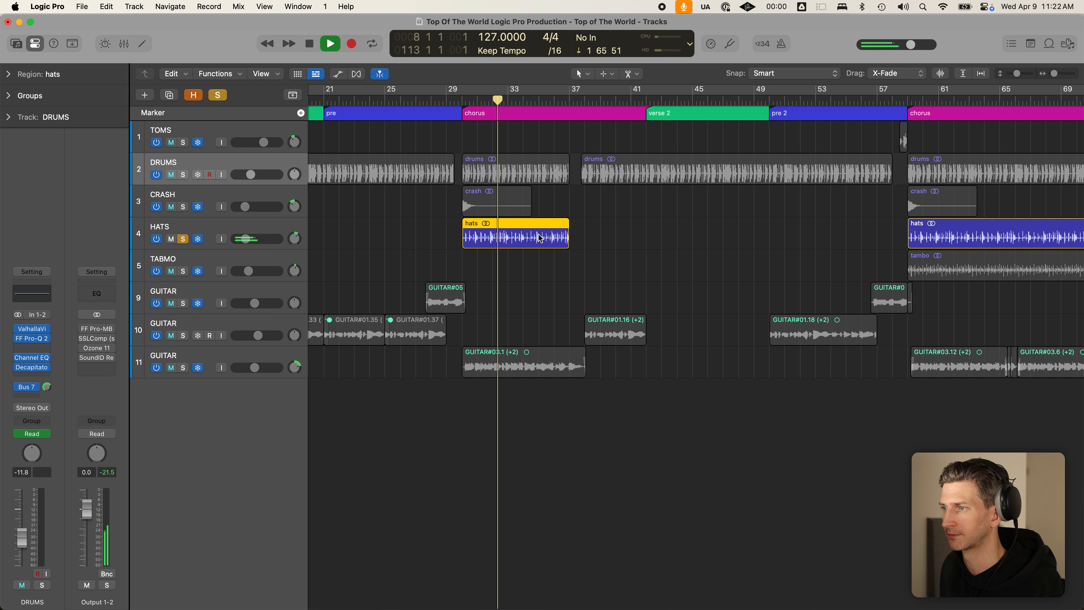
key(space)
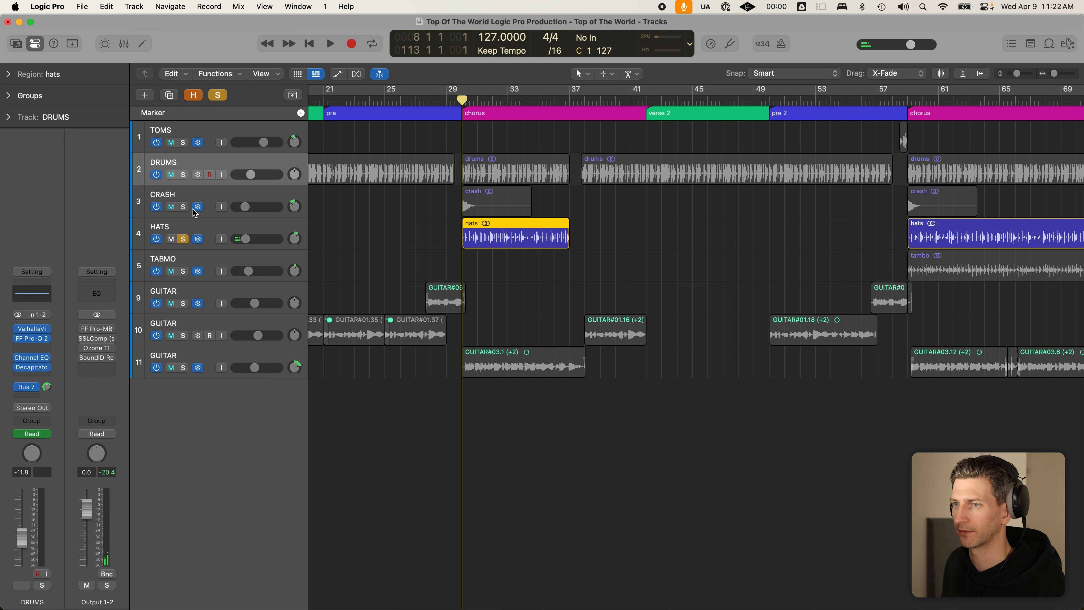
- Add CRASH, then DRUMS, to the solo and play each combination from the chorus
click(184, 207)
key(space)
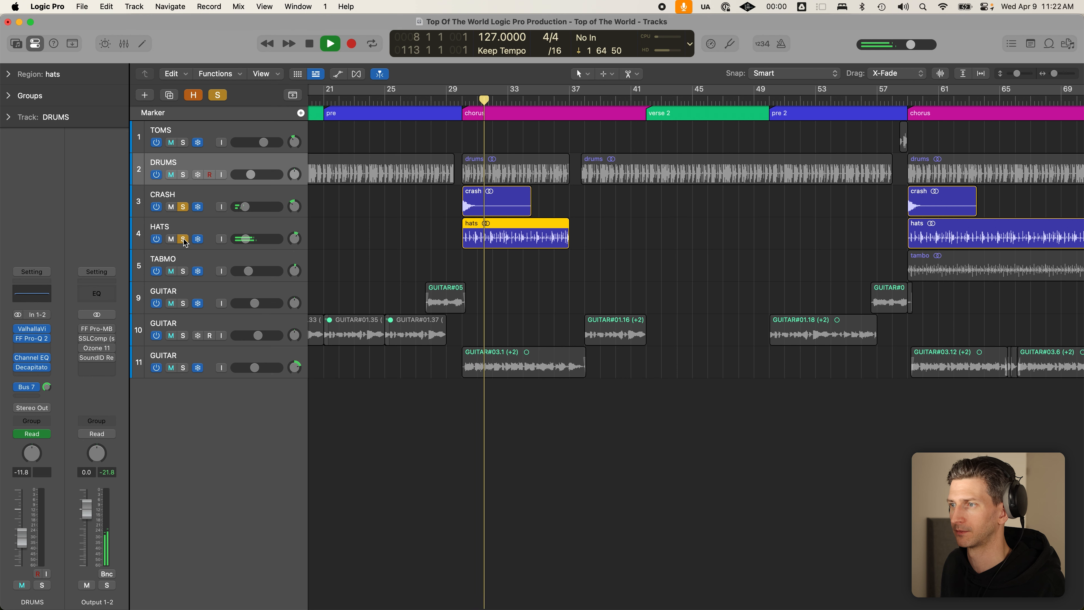
key(space)
click(183, 175)
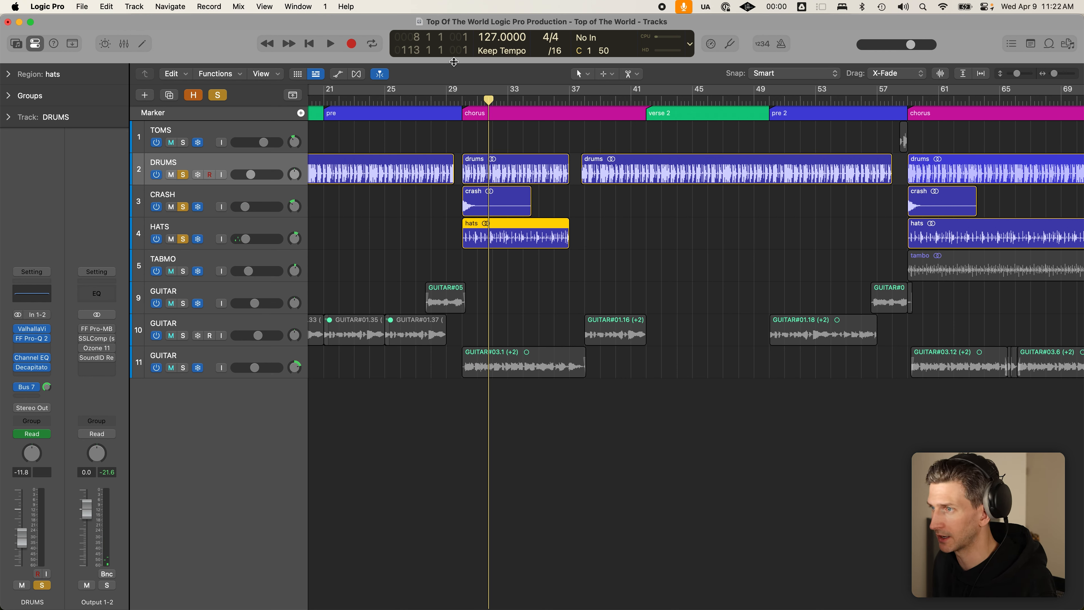
click(462, 102)
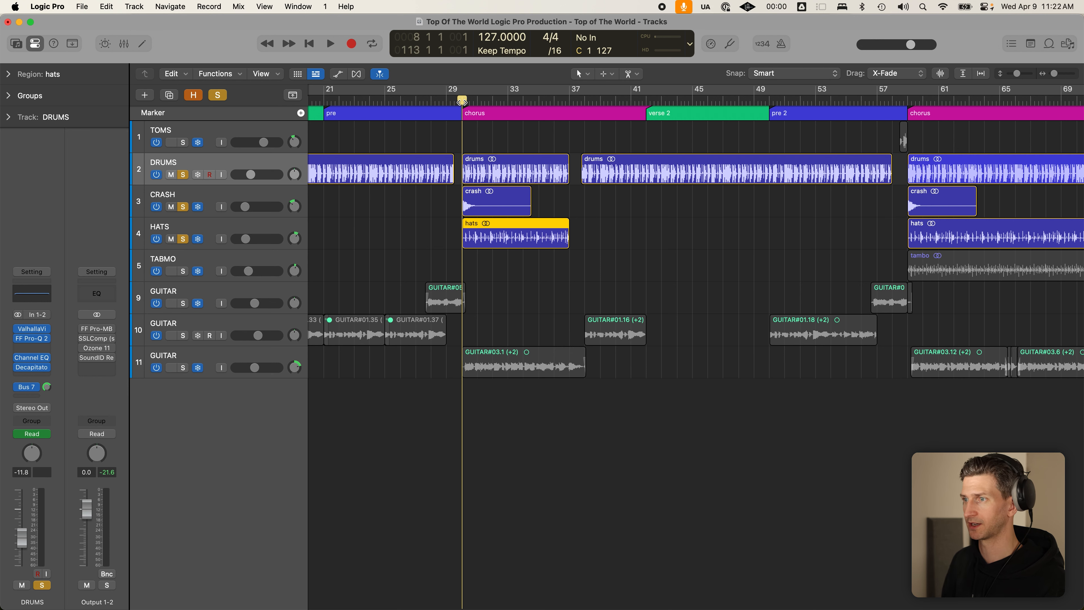
key(space)
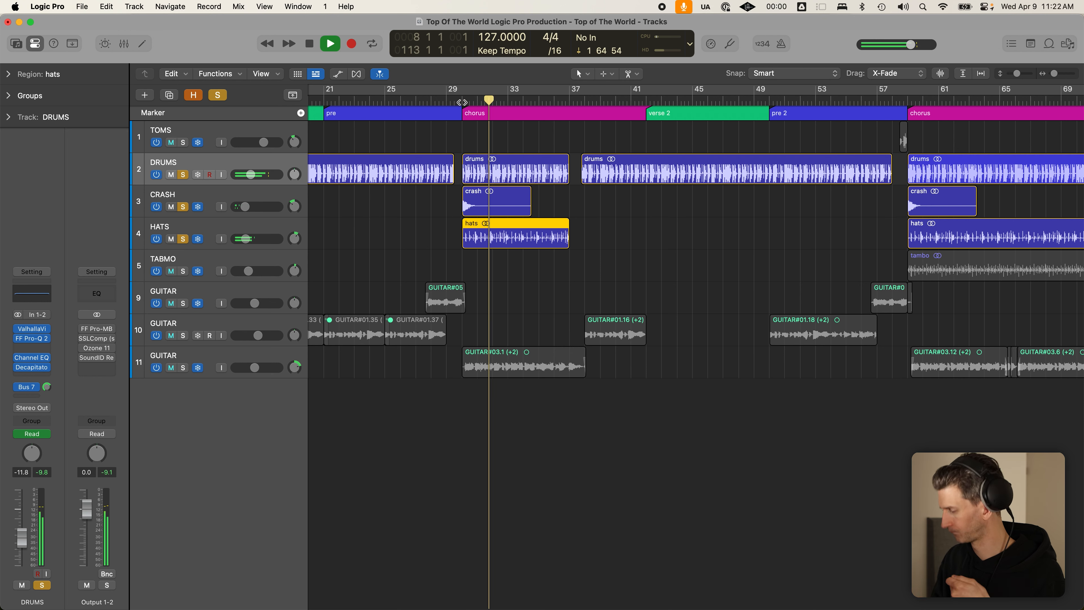
key(space)
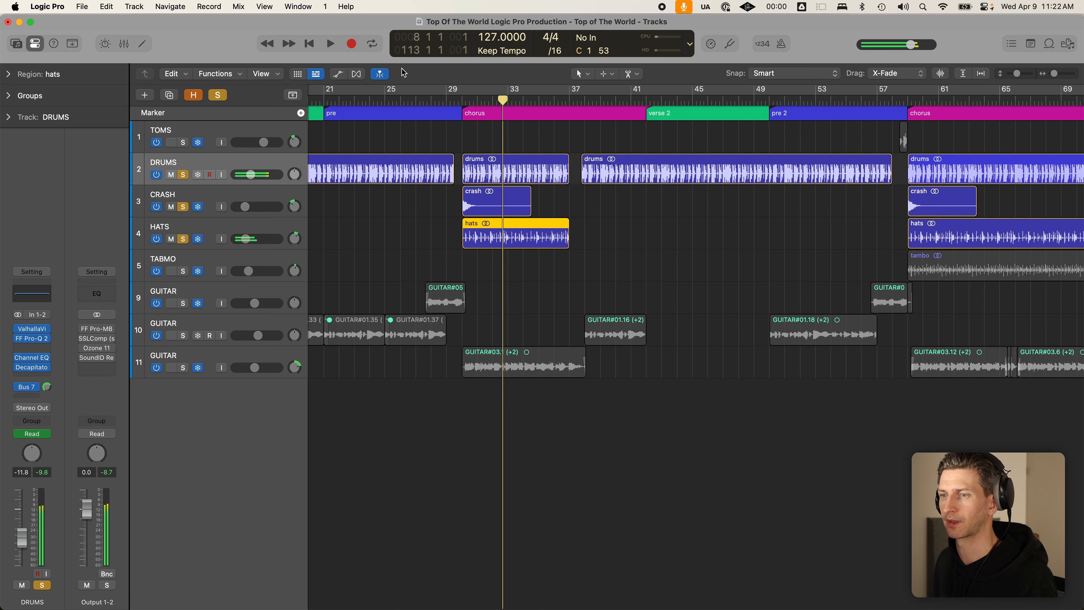
scroll(381, 164, down, 3)
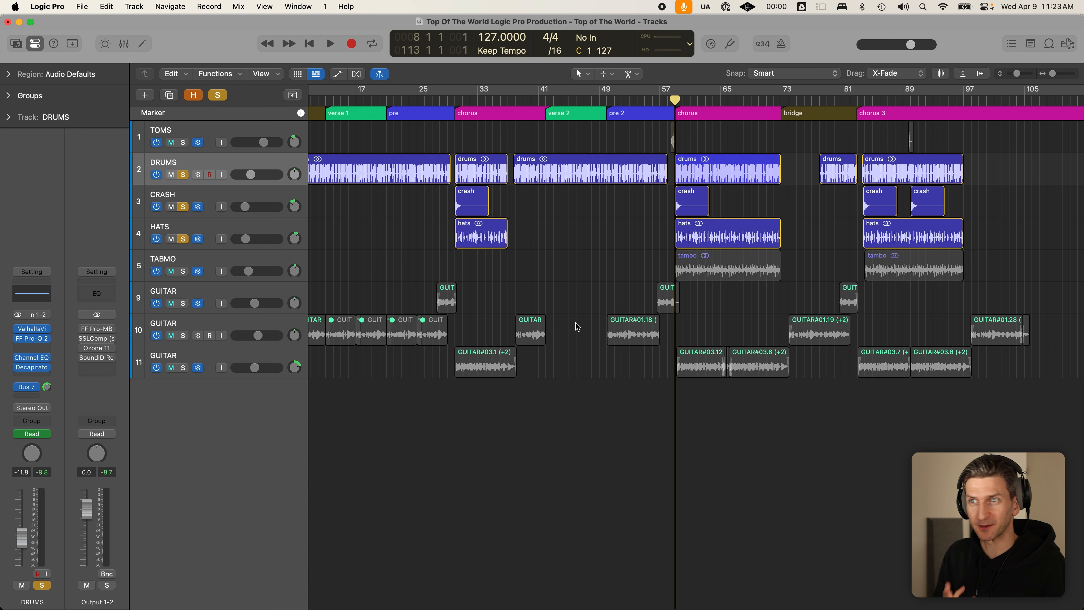
- Solo only the TAMBO track, unsoloing drums, crash and hats, and play it briefly
click(184, 271)
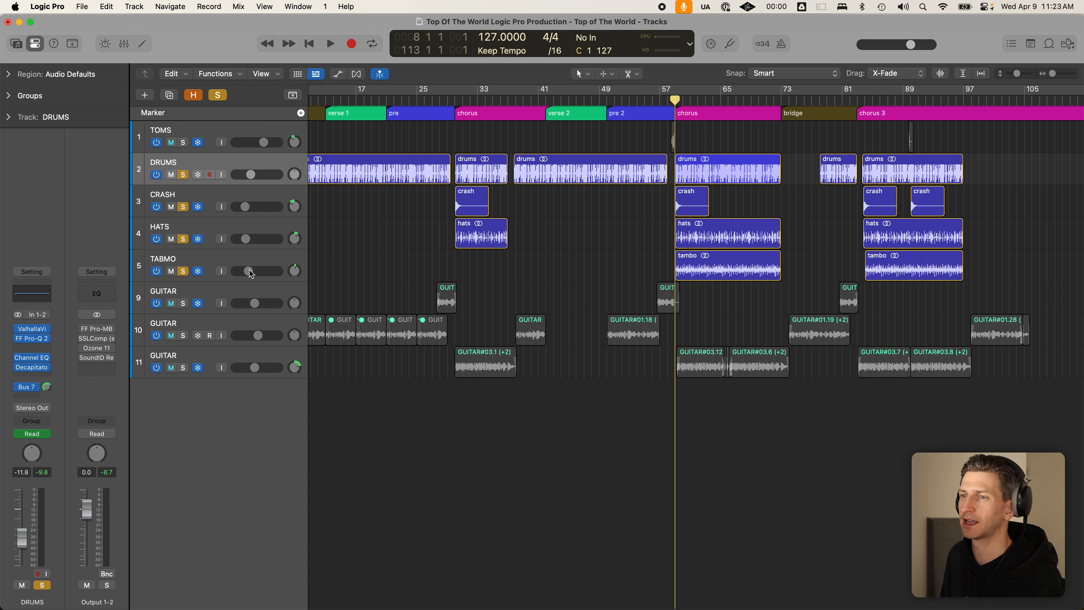
drag(183, 175, 199, 248)
key(space)
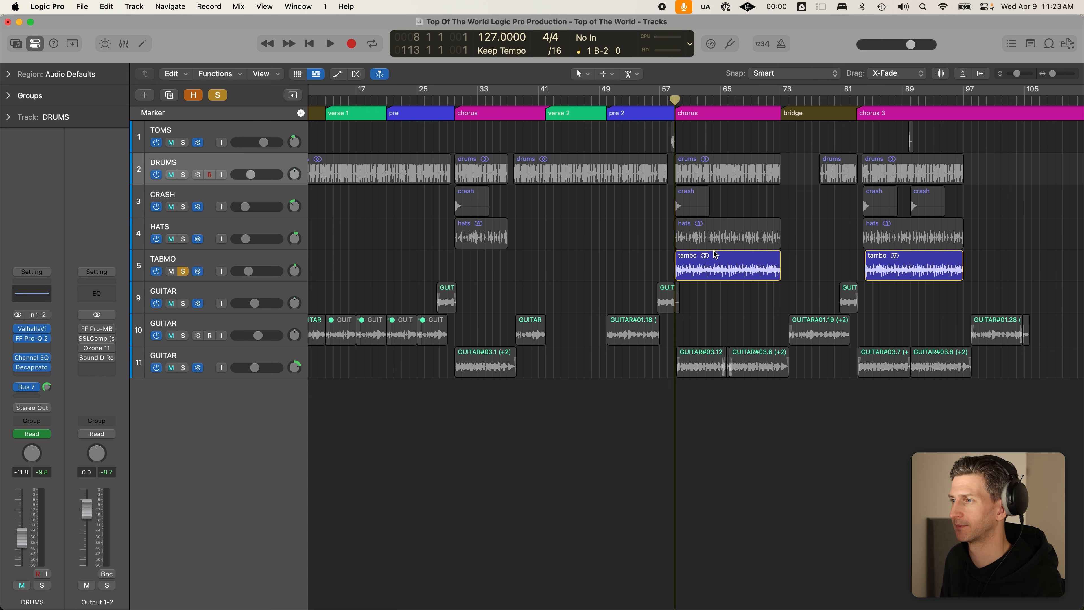
click(720, 256)
scroll(720, 249, right, 1)
scroll(720, 246, right, 1)
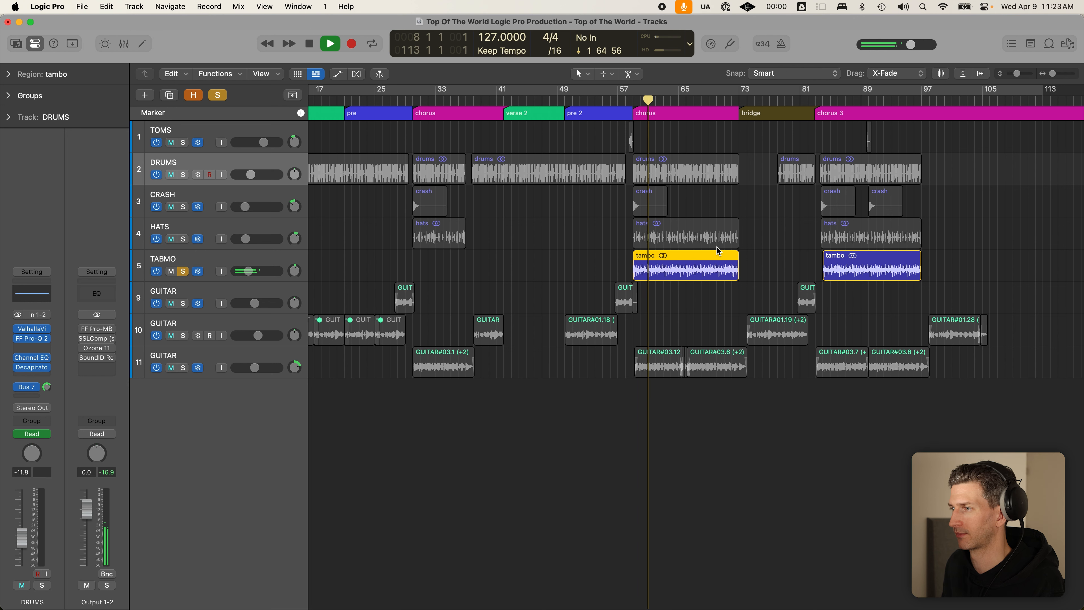
key(space)
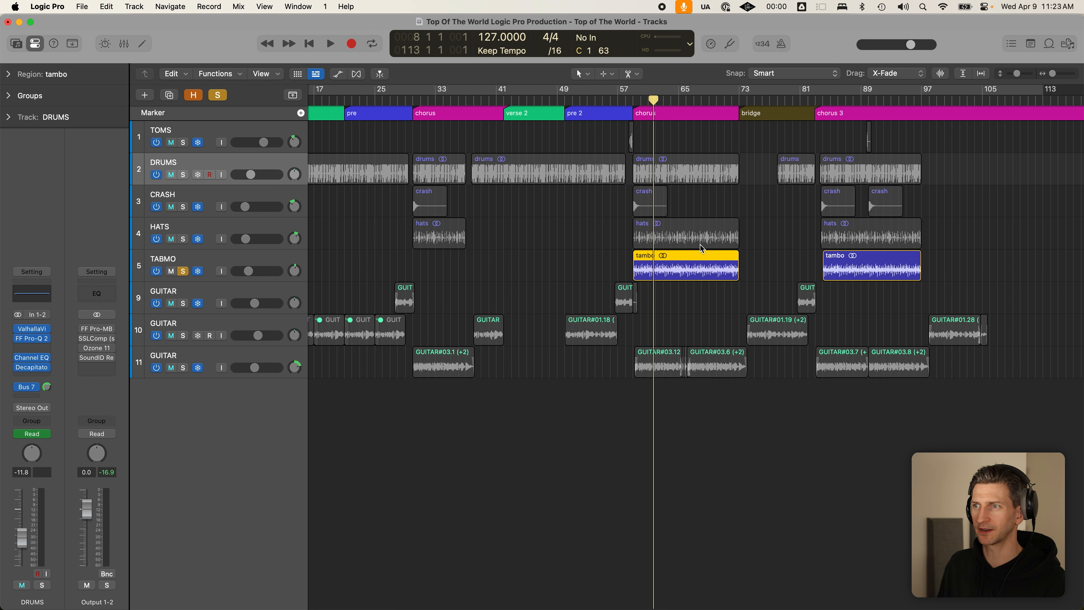
- Re-solo drums, crash and hats plus all three guitar tracks, with the playhead back at bar 9
drag(179, 171, 182, 237)
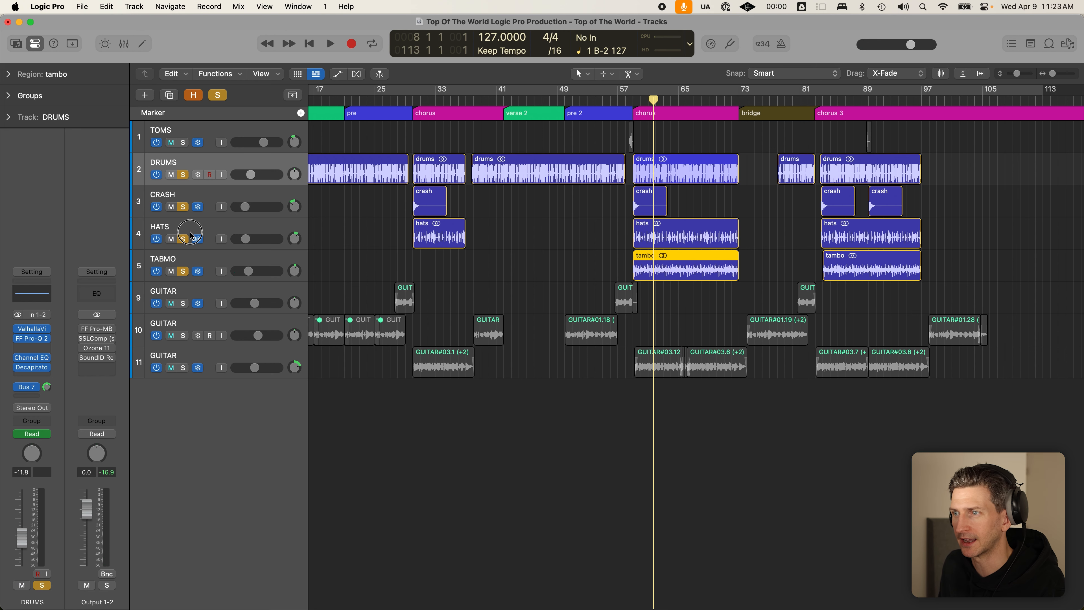
scroll(322, 247, left, 5)
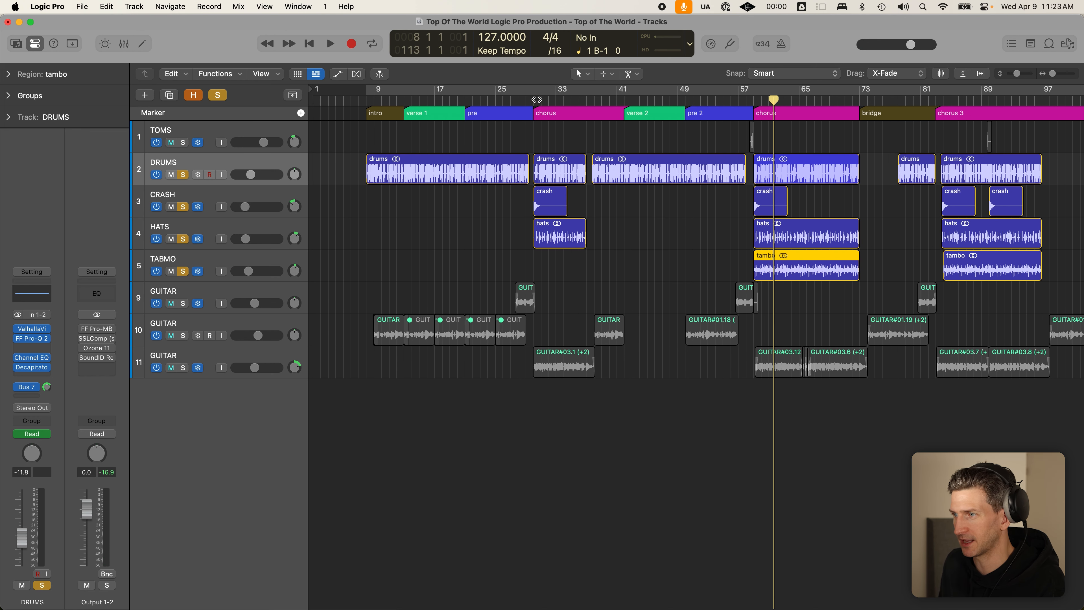
click(534, 100)
drag(183, 303, 184, 367)
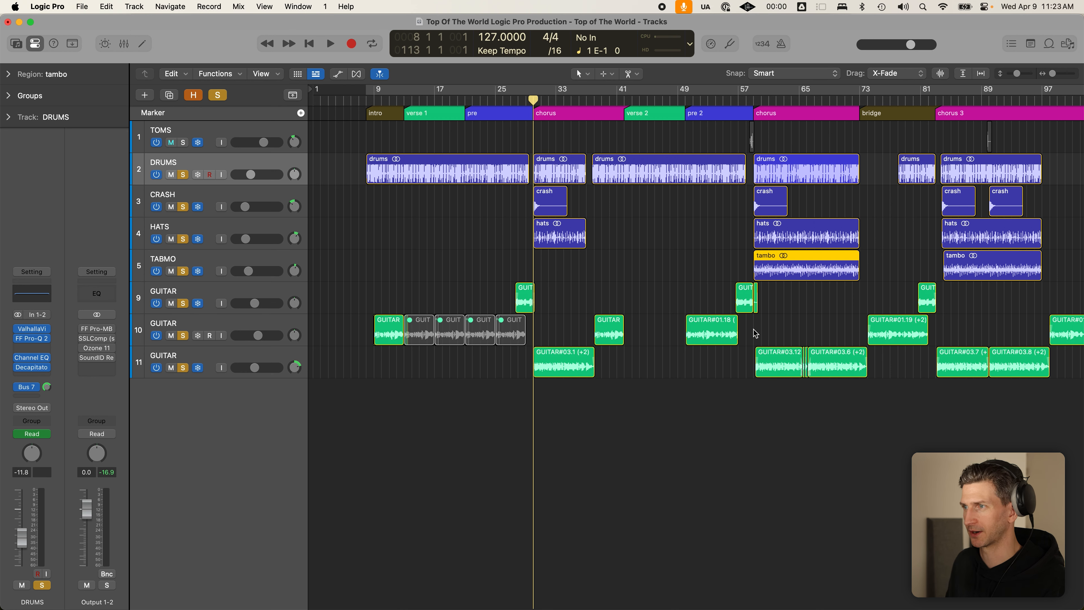
click(363, 99)
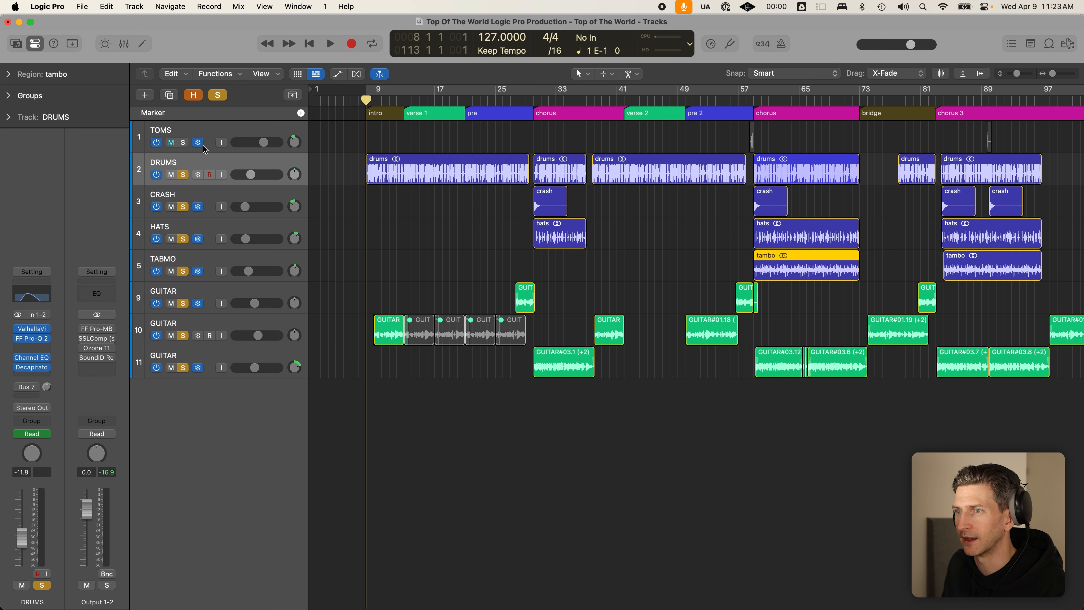
- Clear all solos, solo only TOMS, and play from bar 57 at the second chorus
click(217, 95)
click(184, 143)
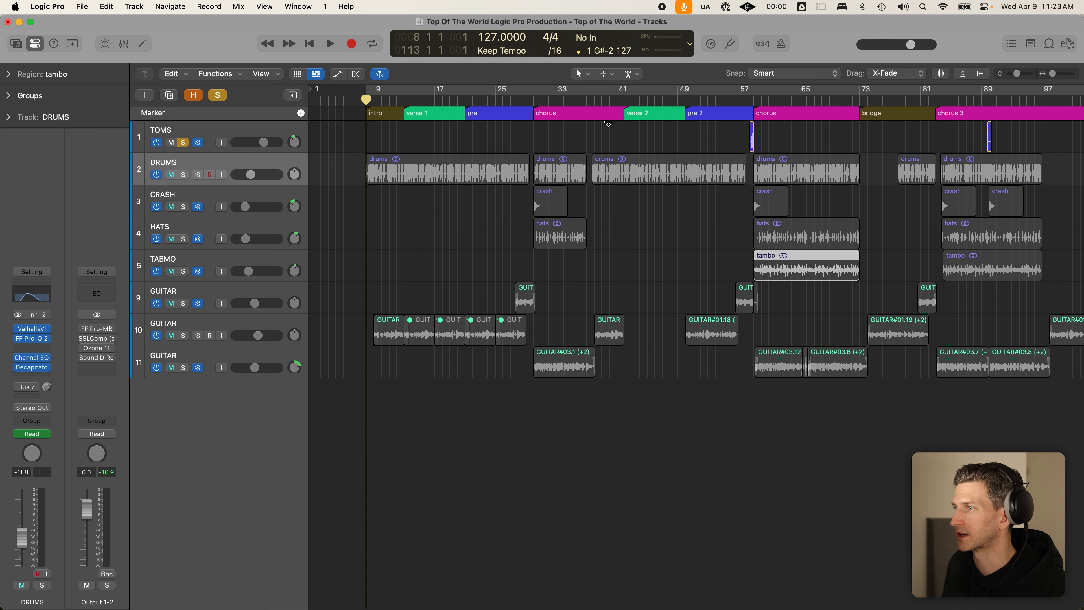
click(746, 101)
key(space)
key(super+Right)
key(super+Right)
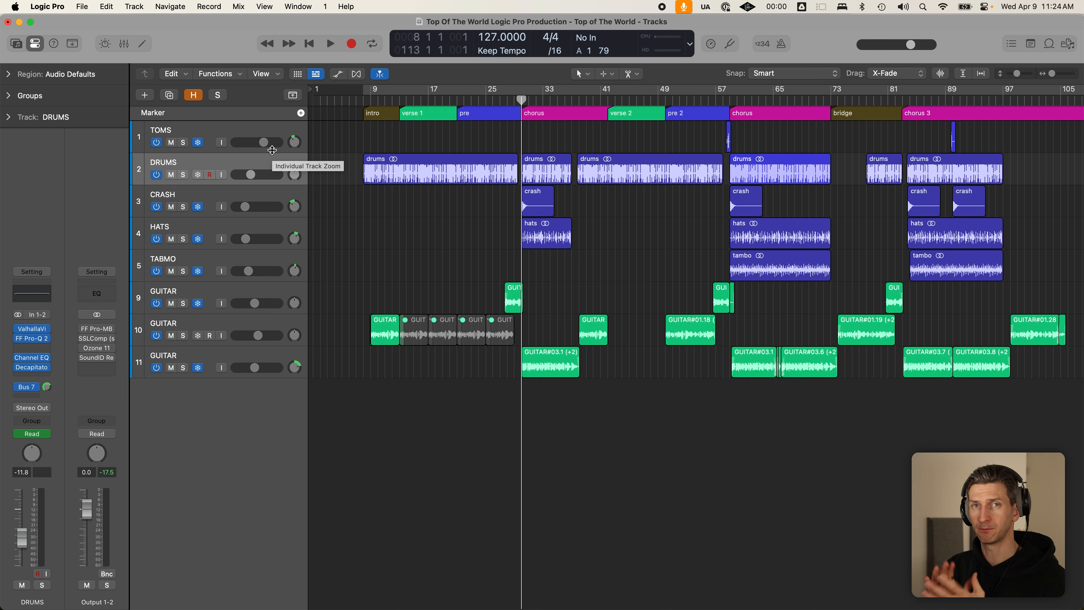
- Move the playhead back to bar 9 at the start of the intro
click(362, 100)
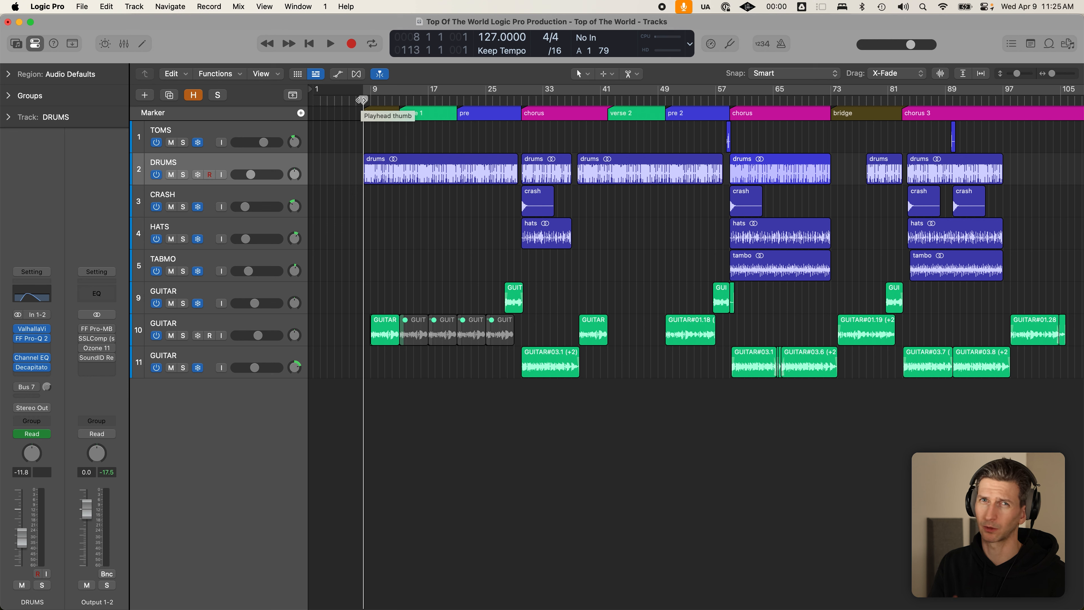
- Solo GUITAR track 10 and select its GUITAR#01.30 region
click(224, 325)
click(184, 335)
click(387, 294)
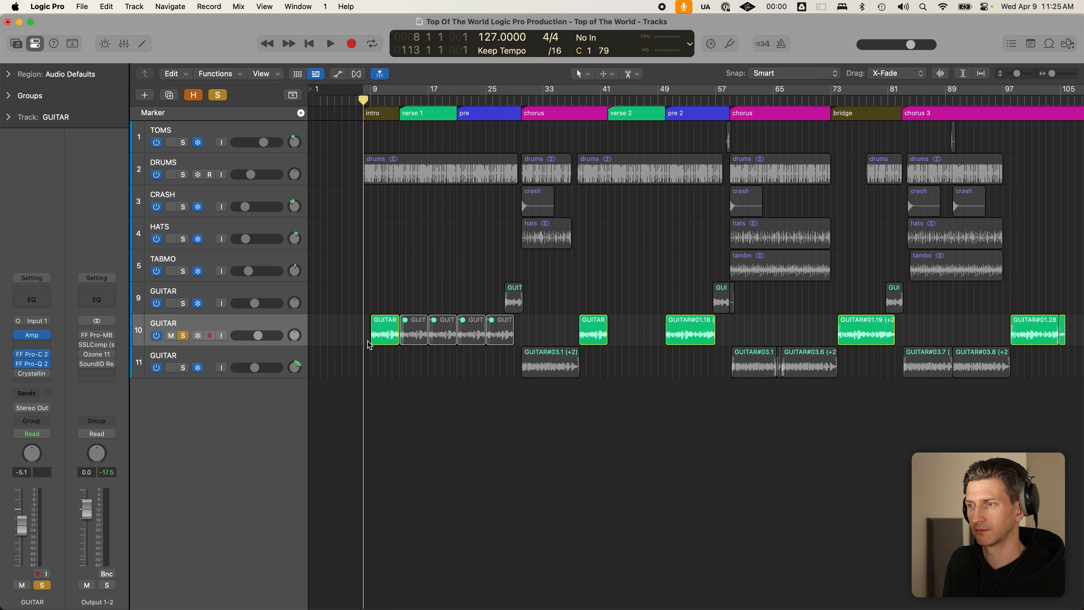
scroll(378, 336, up, 5)
click(379, 336)
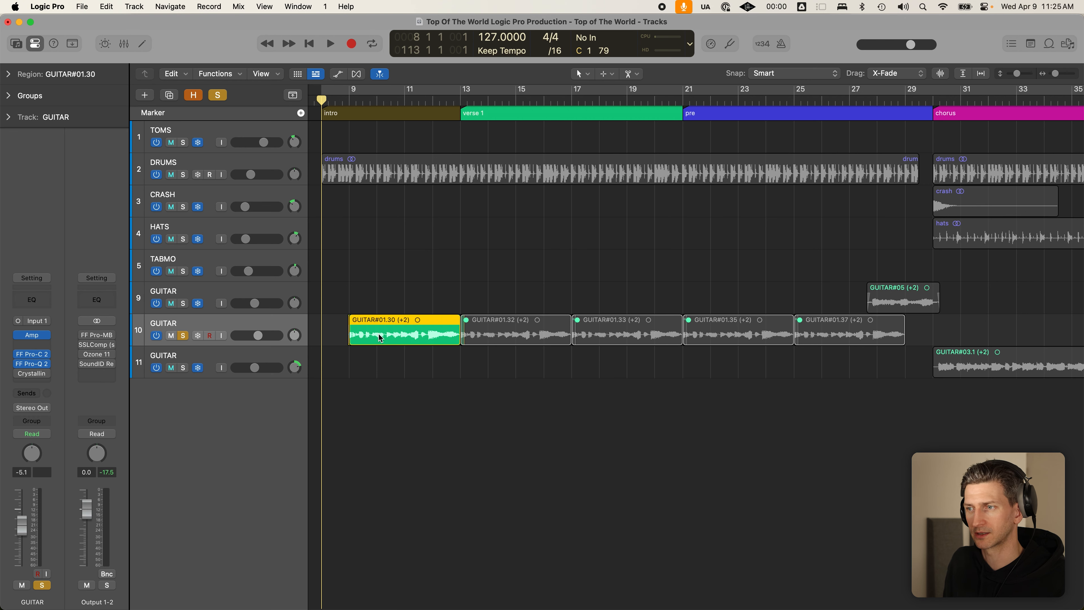
- Solo the DRUMS track alongside GUITAR track 10, selecting the drums and guitar regions
click(376, 180)
click(183, 174)
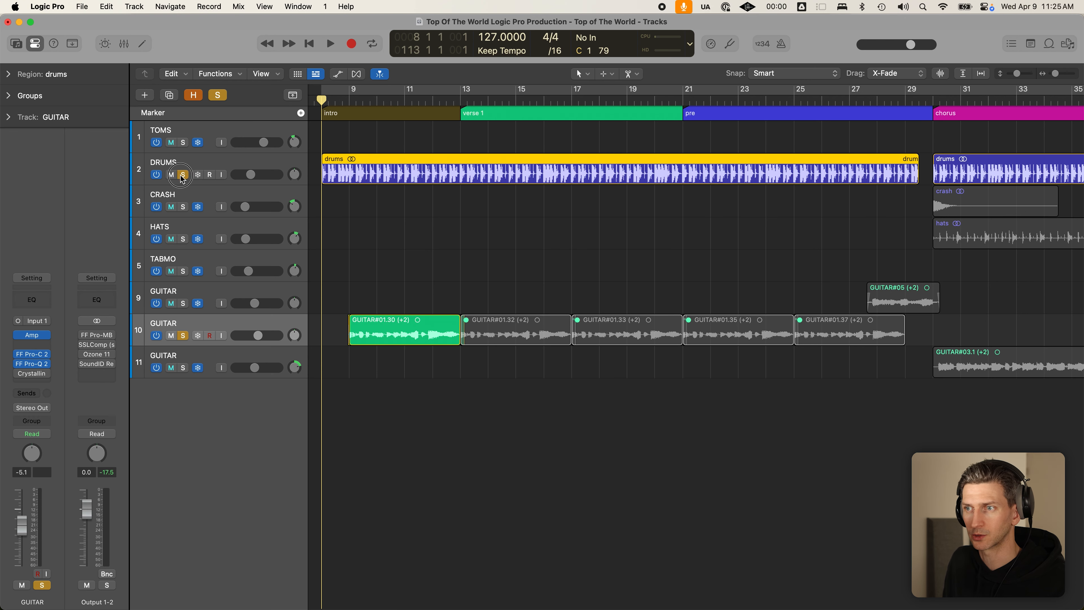
click(192, 167)
click(386, 175)
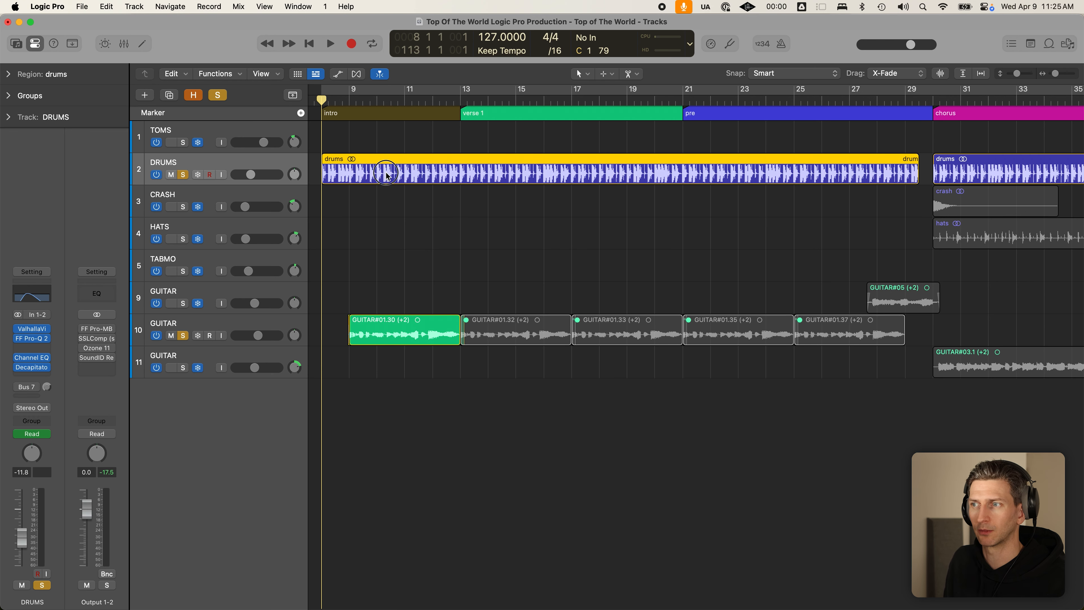
click(396, 322)
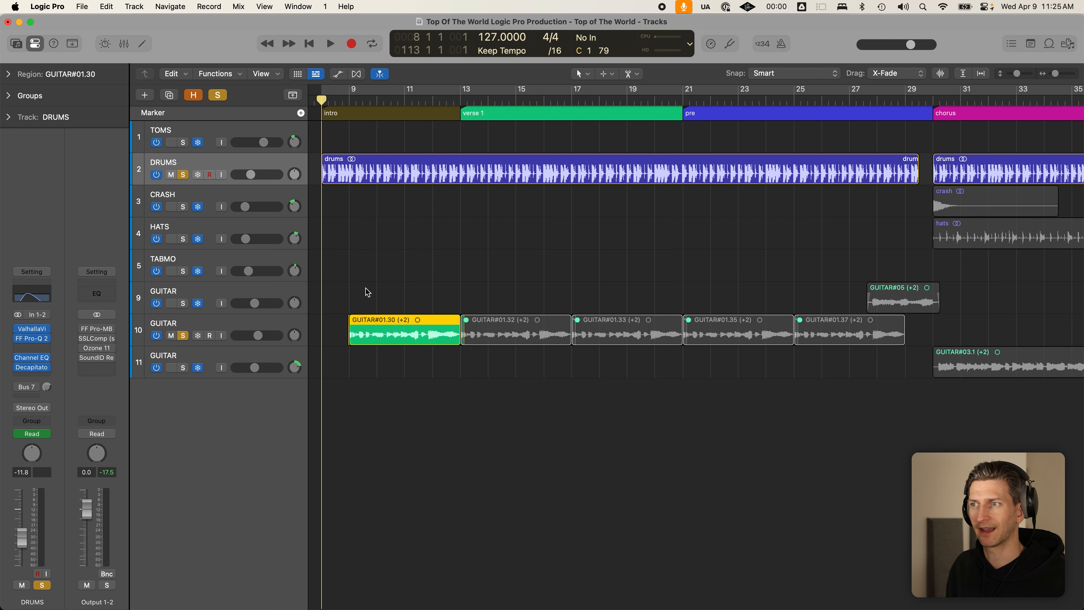
scroll(366, 289, down, 5)
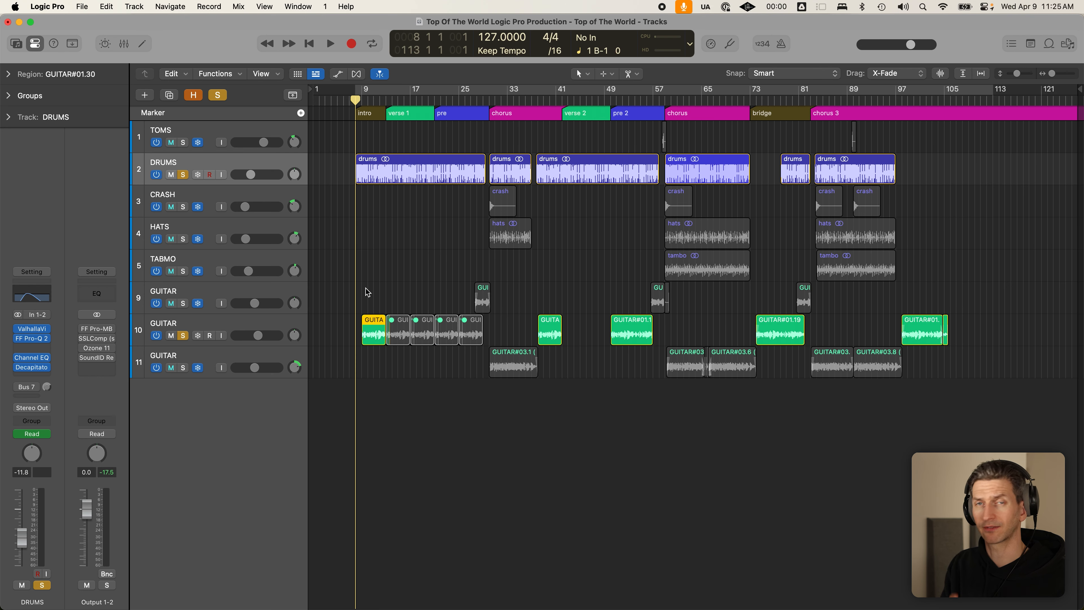
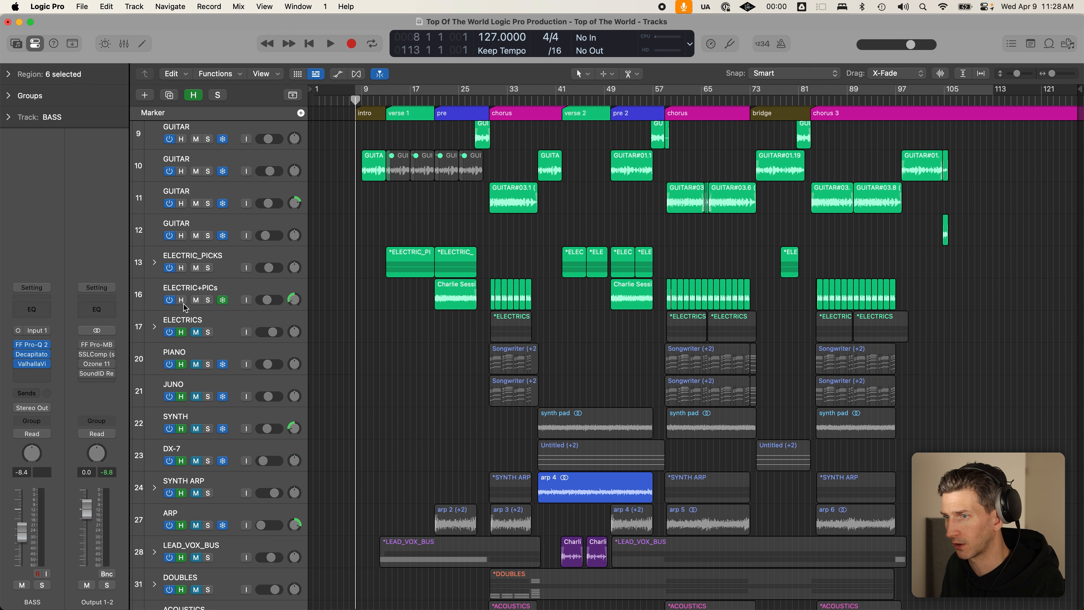
- Unmute the ELECTRICS track
click(196, 334)
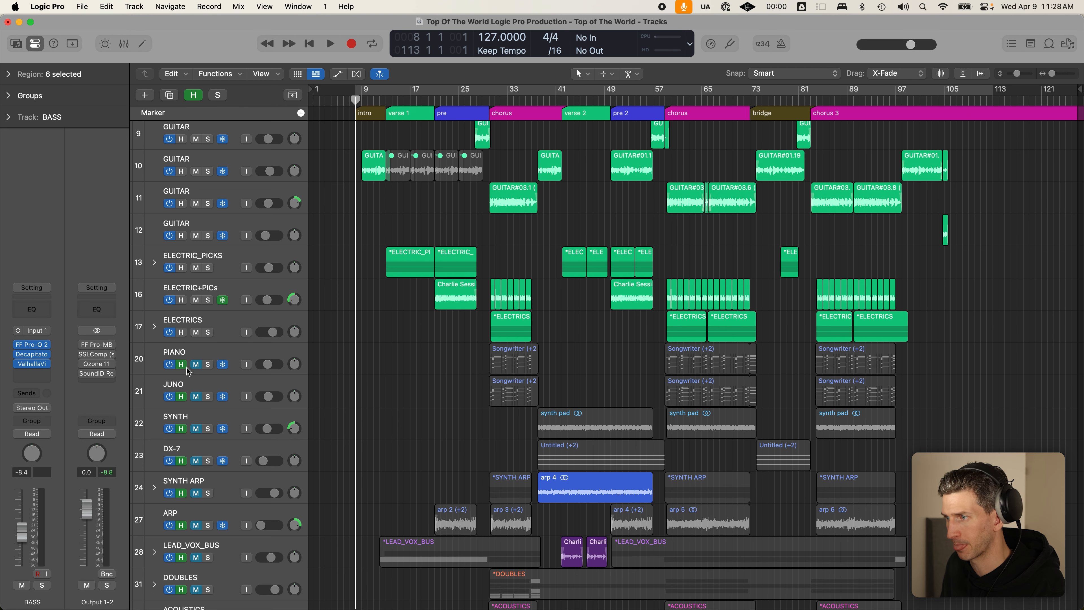
scroll(189, 370, down, 3)
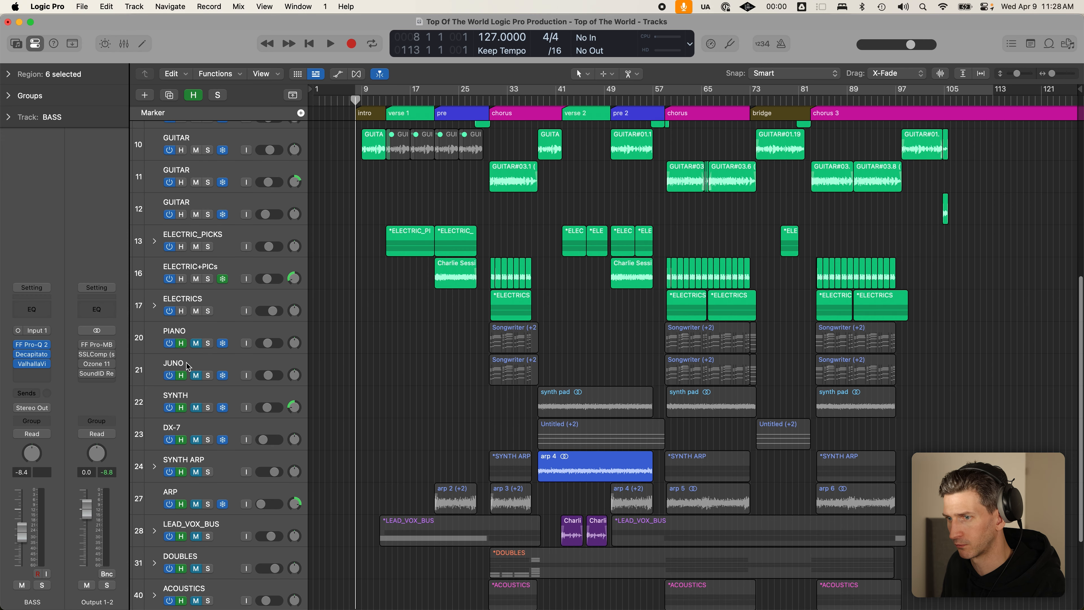
scroll(189, 367, down, 4)
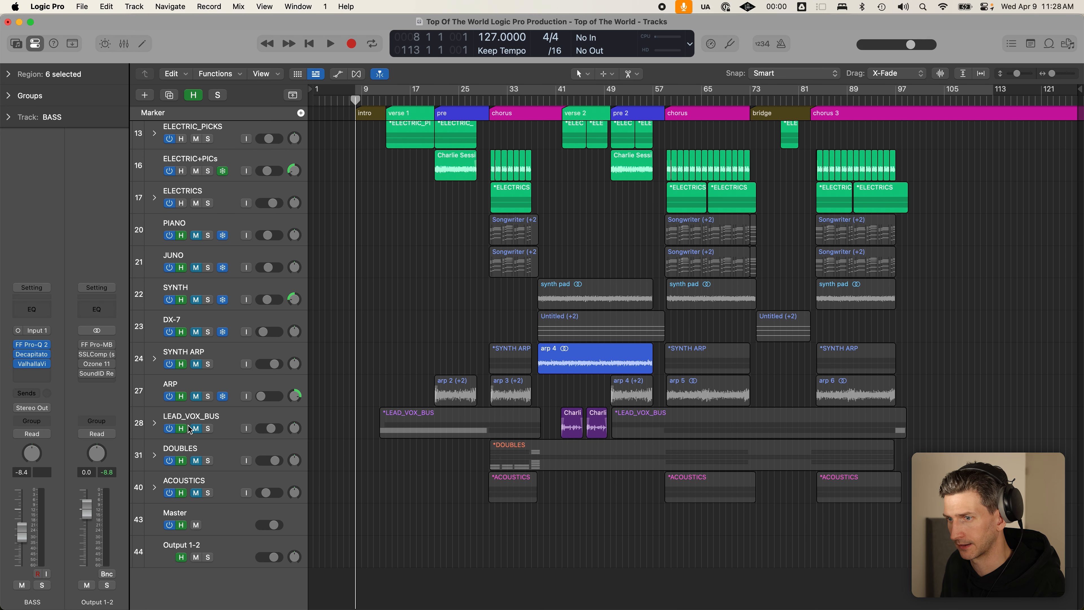
scroll(201, 501, up, 10)
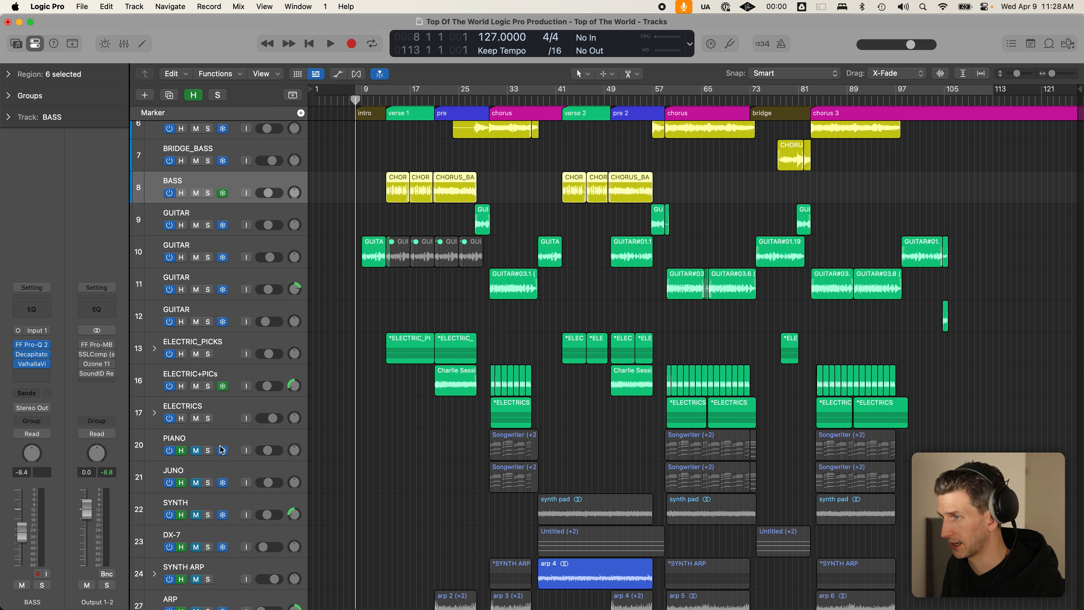
- Hide the flagged keyboard and synth tracks and place the playhead at the start of verse 1
key(h)
click(518, 326)
click(388, 99)
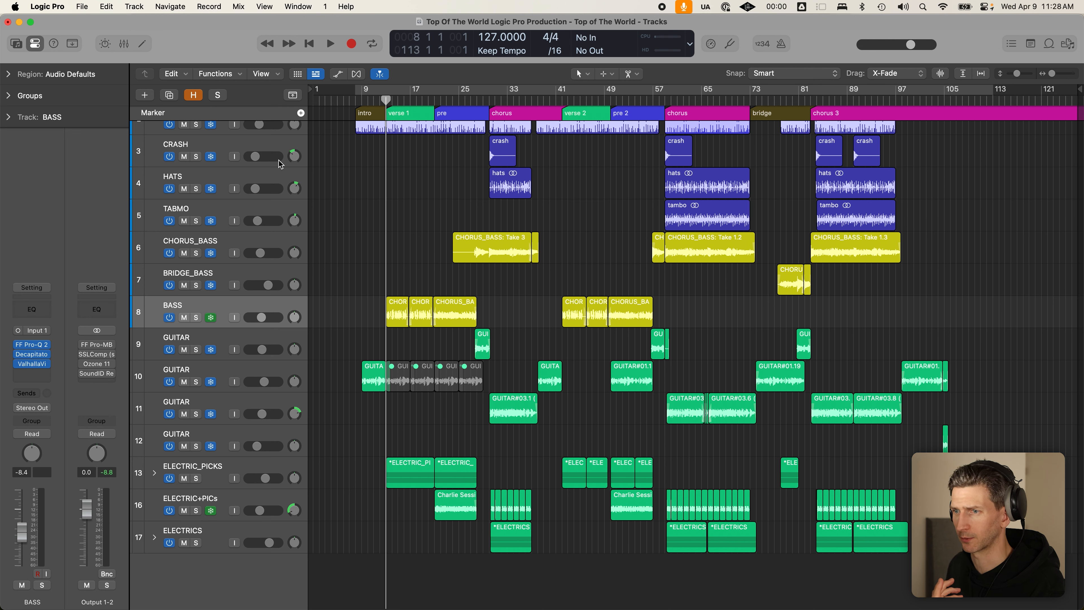
- Solo the BASS and DRUMS tracks together, then deselect the drum regions
click(196, 318)
scroll(201, 257, up, 3)
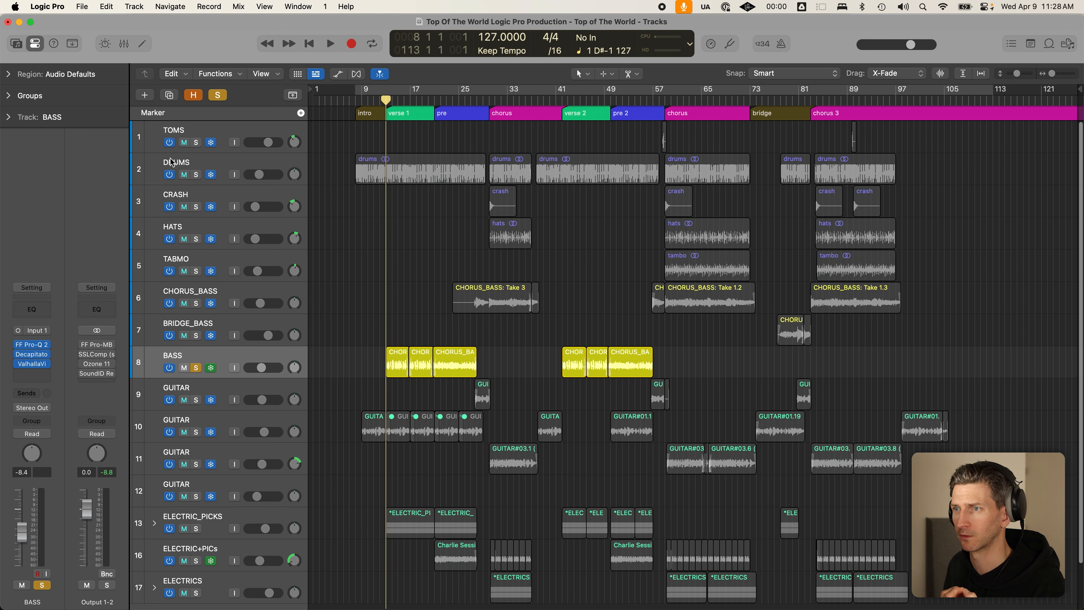
click(197, 175)
click(215, 168)
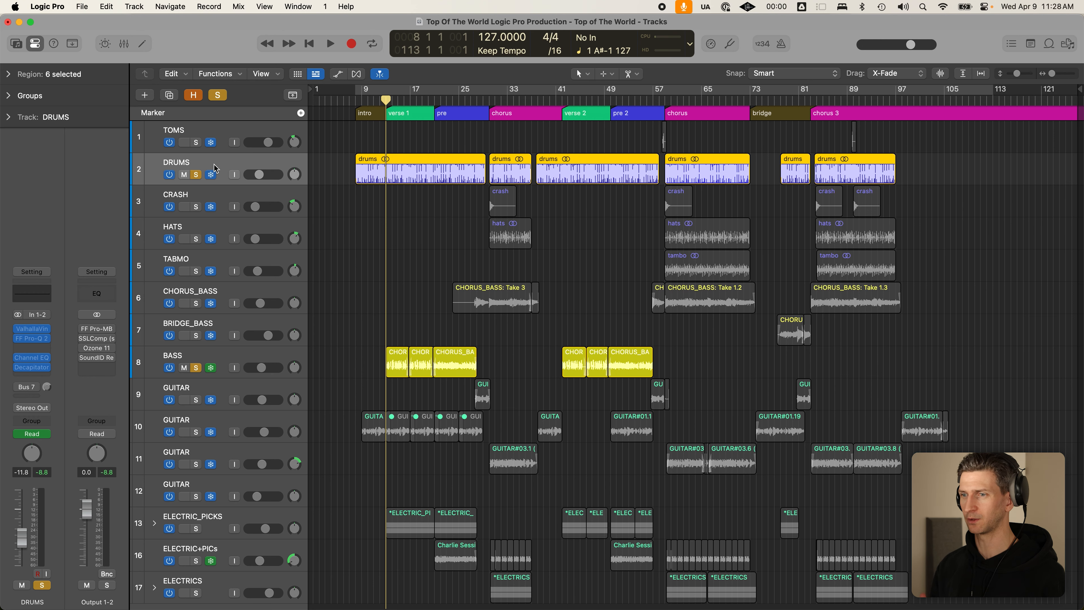
click(337, 339)
scroll(381, 259, up, 5)
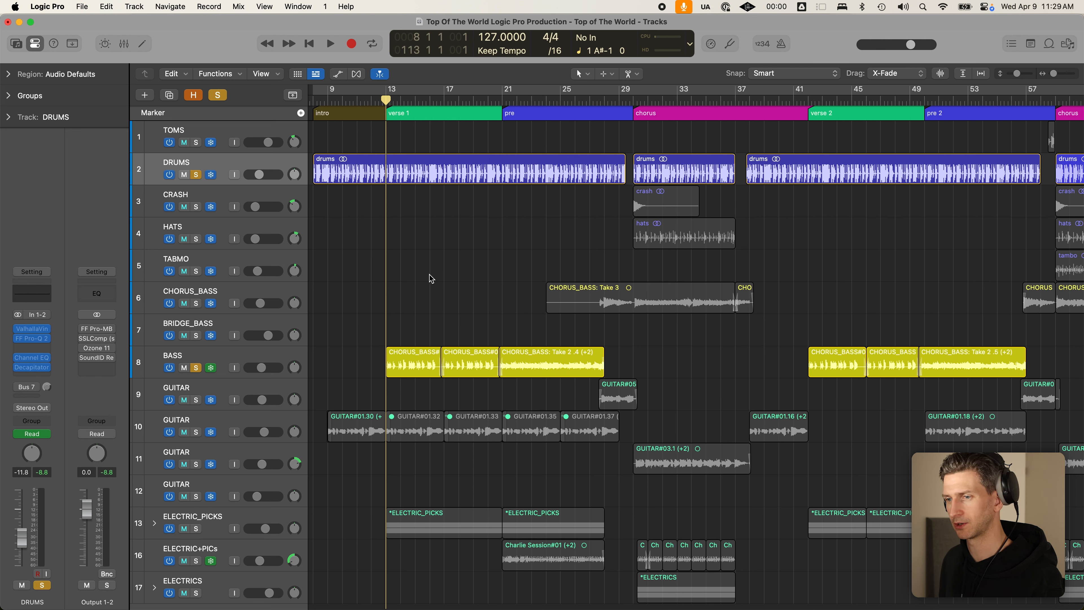
- Solo ELECTRIC_PICKS, track-10 GUITAR and ELECTRIC+PICs, with the playhead just before bar 13
click(196, 529)
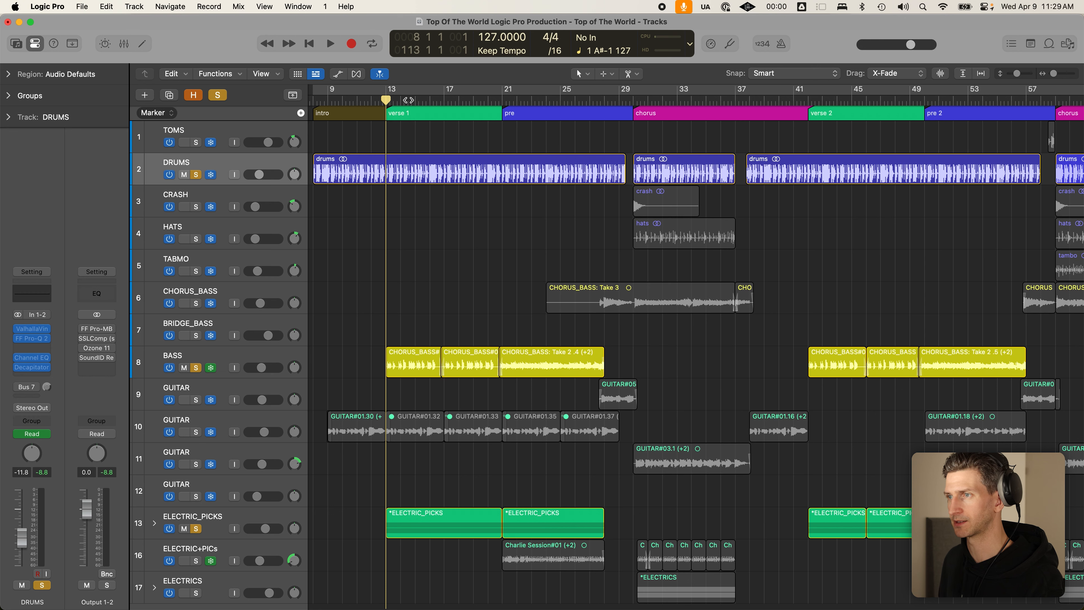
drag(385, 93, 622, 103)
key(c)
key(c)
key(c)
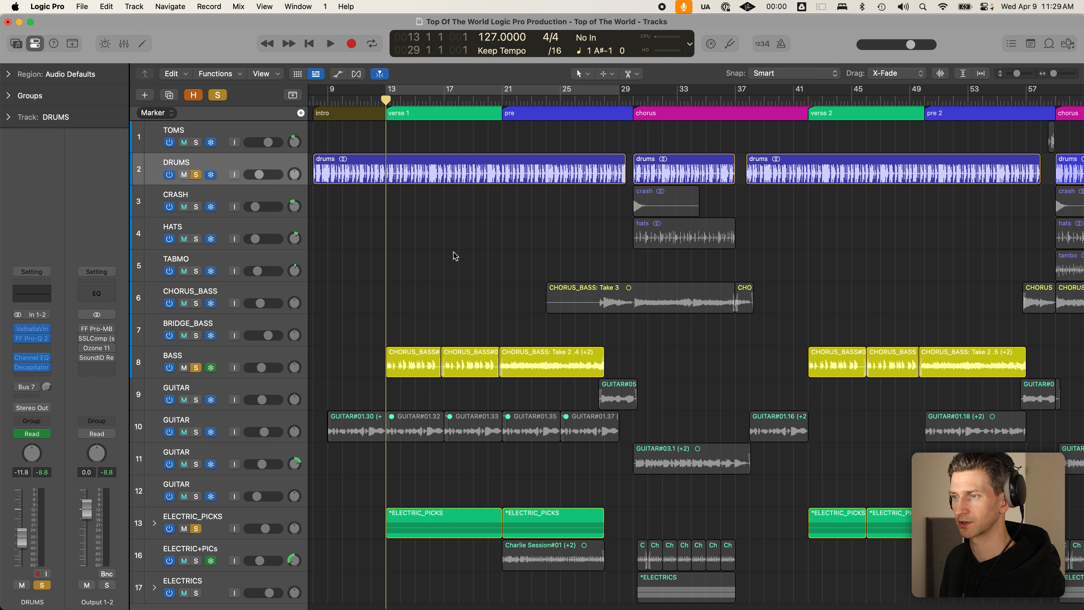
scroll(444, 320, down, 2)
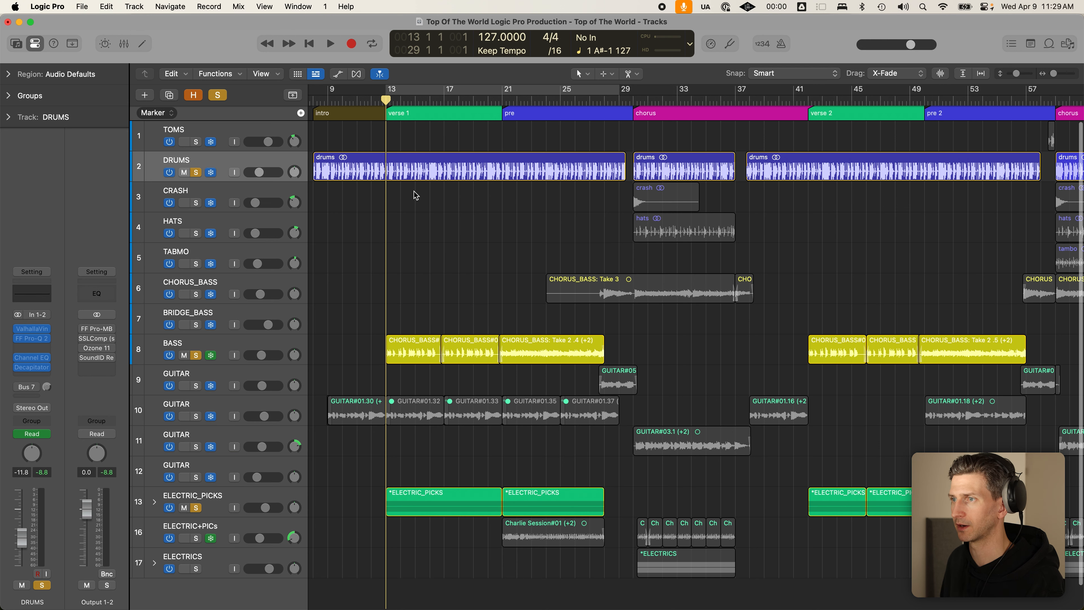
drag(384, 101, 378, 104)
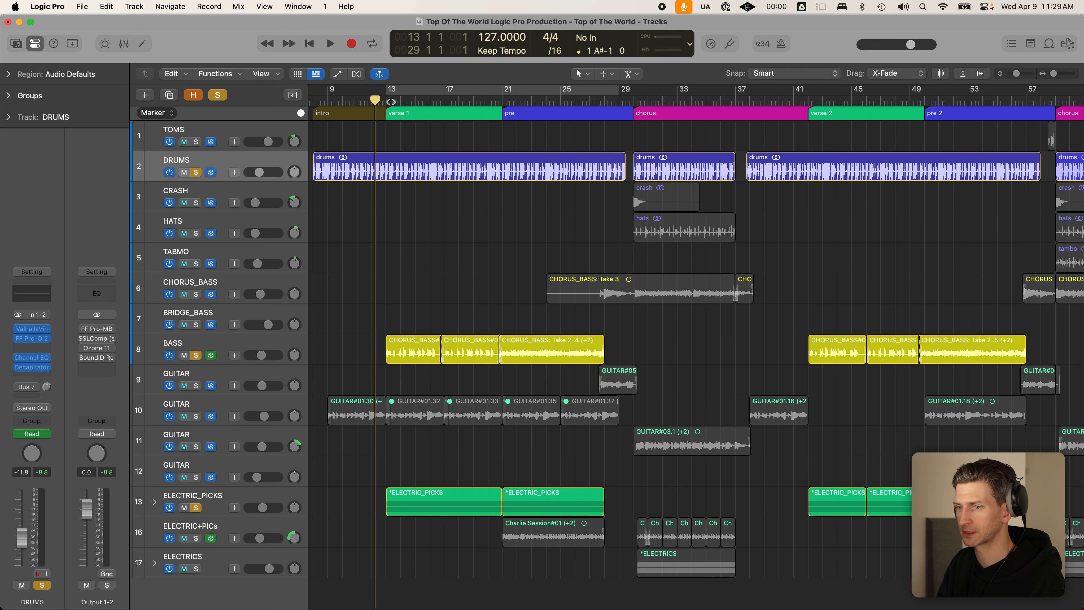
click(197, 417)
drag(375, 465, 484, 505)
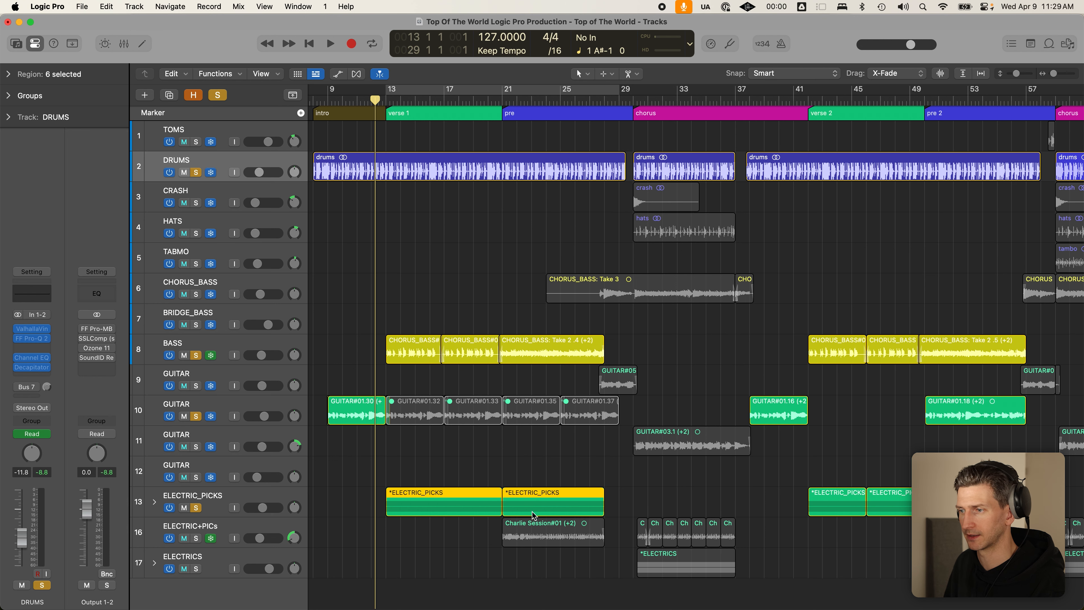
click(196, 538)
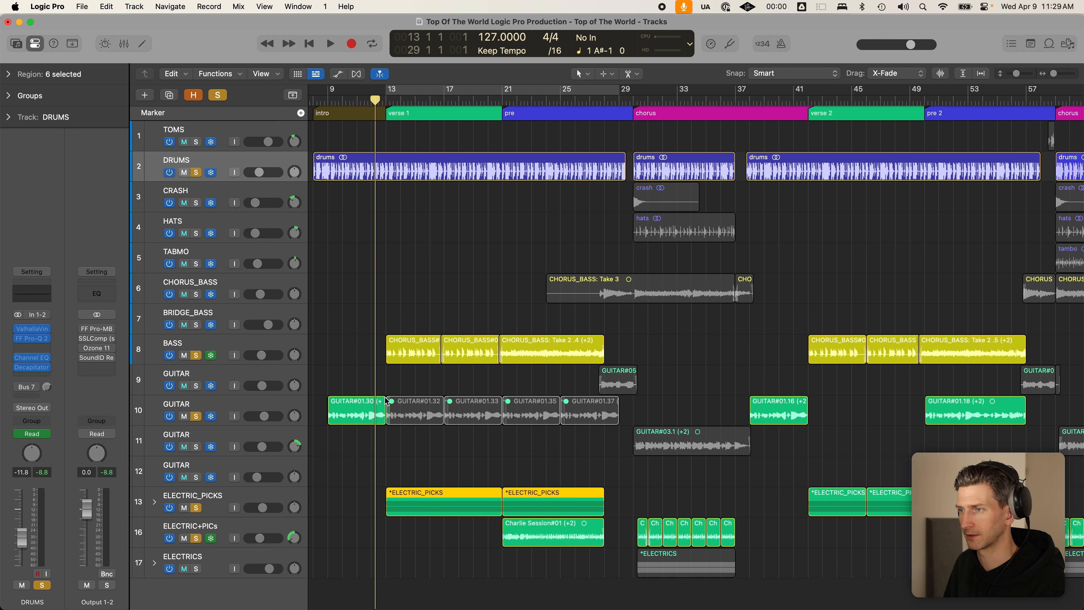
- Play the soloed tracks through verse 1, then stop
key(space)
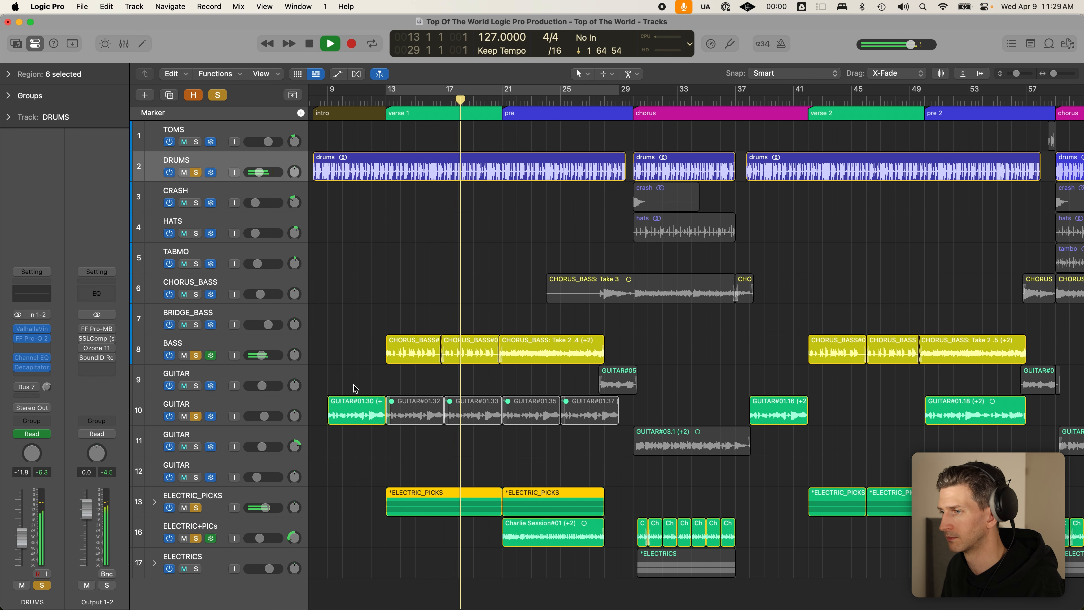
scroll(491, 363, down, 1)
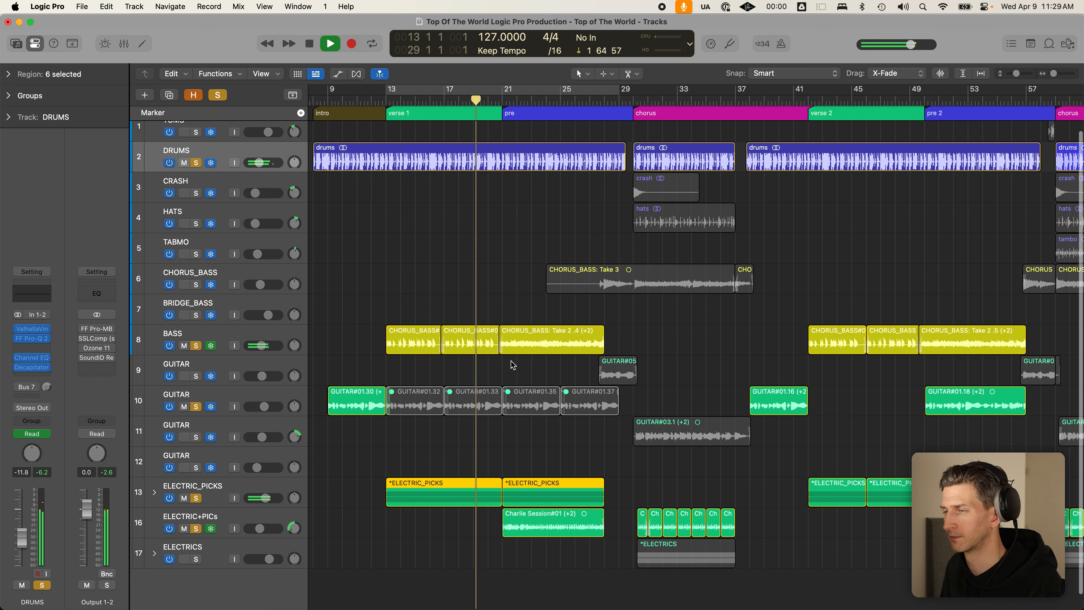
scroll(512, 363, down, 2)
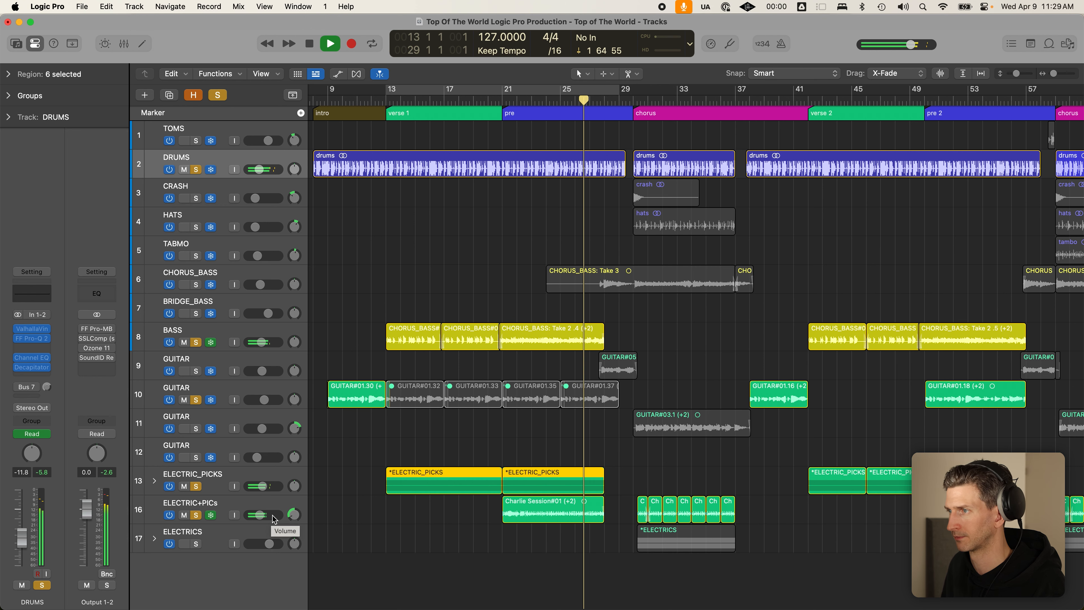
key(space)
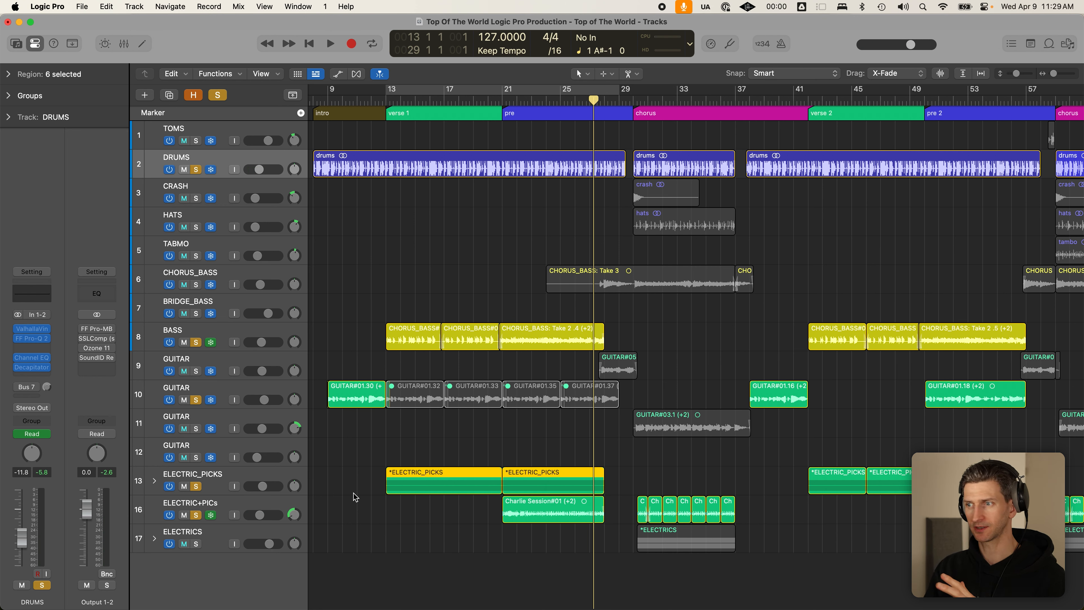
- Set a cycle range looping bars 13 to 29 and deselect the regions
click(500, 102)
drag(394, 98, 635, 90)
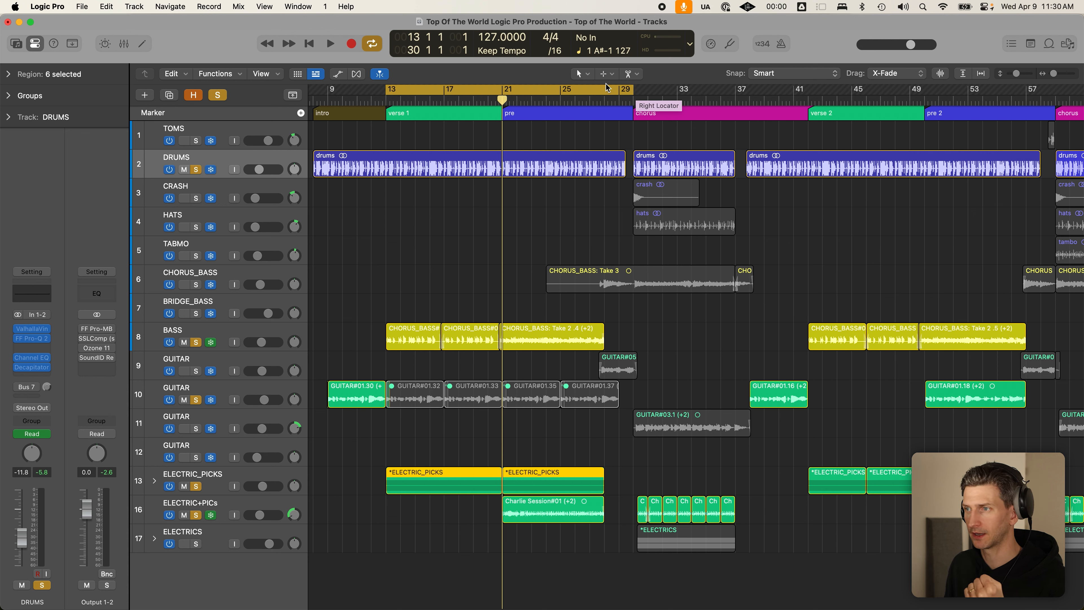
click(465, 225)
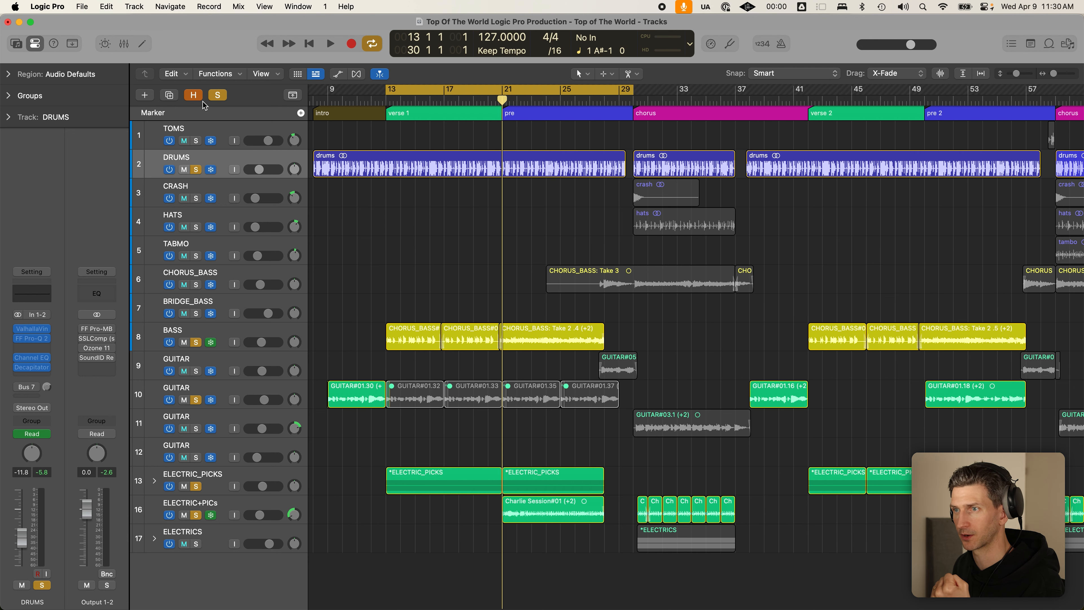
- Clear all solos, solo only BASS, and play the looped section
click(219, 96)
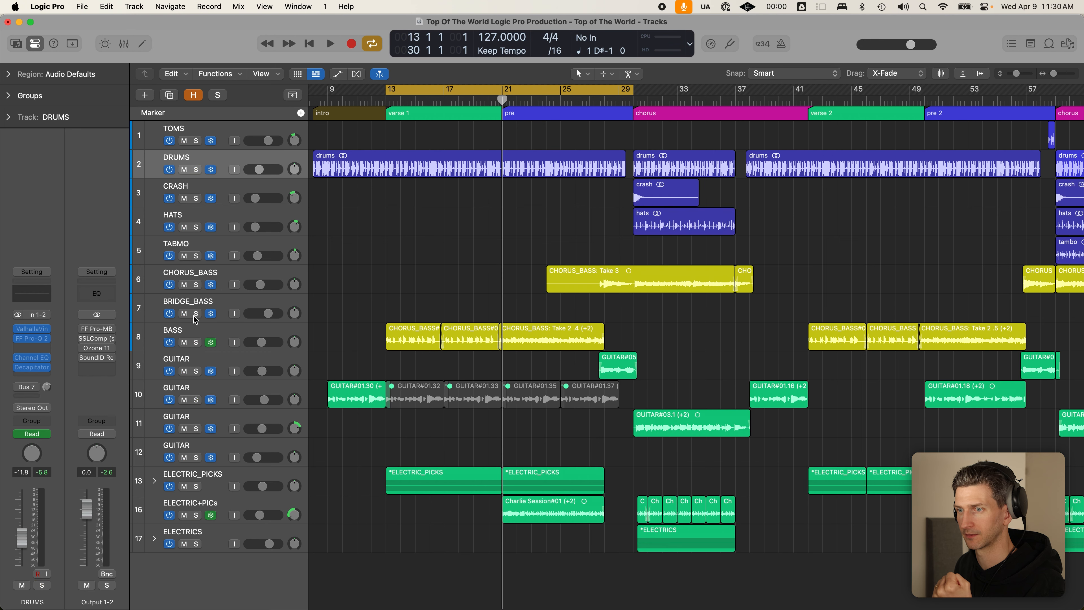
click(197, 343)
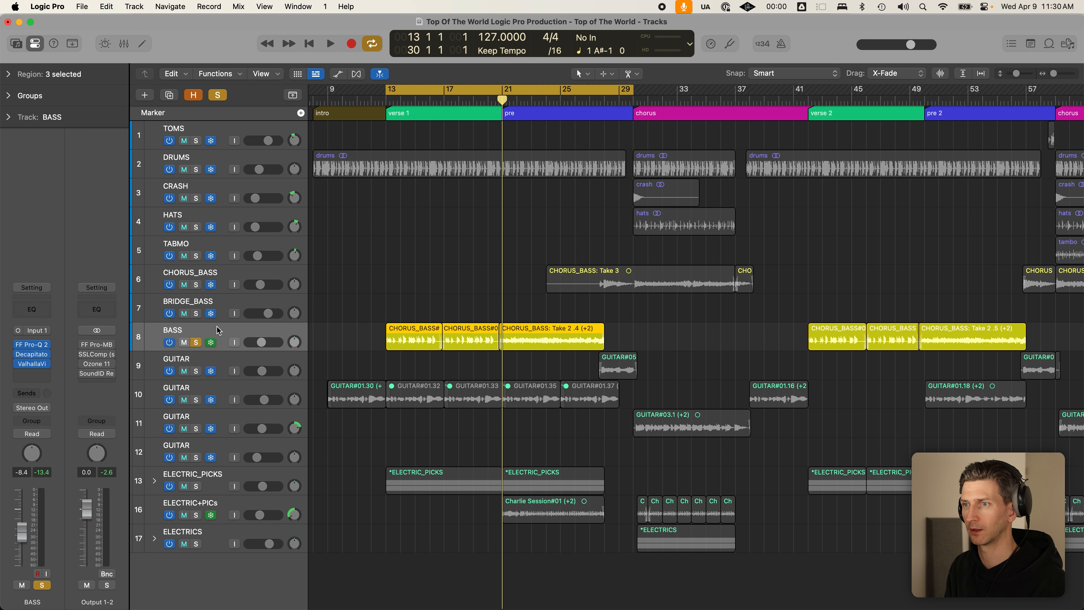
key(space)
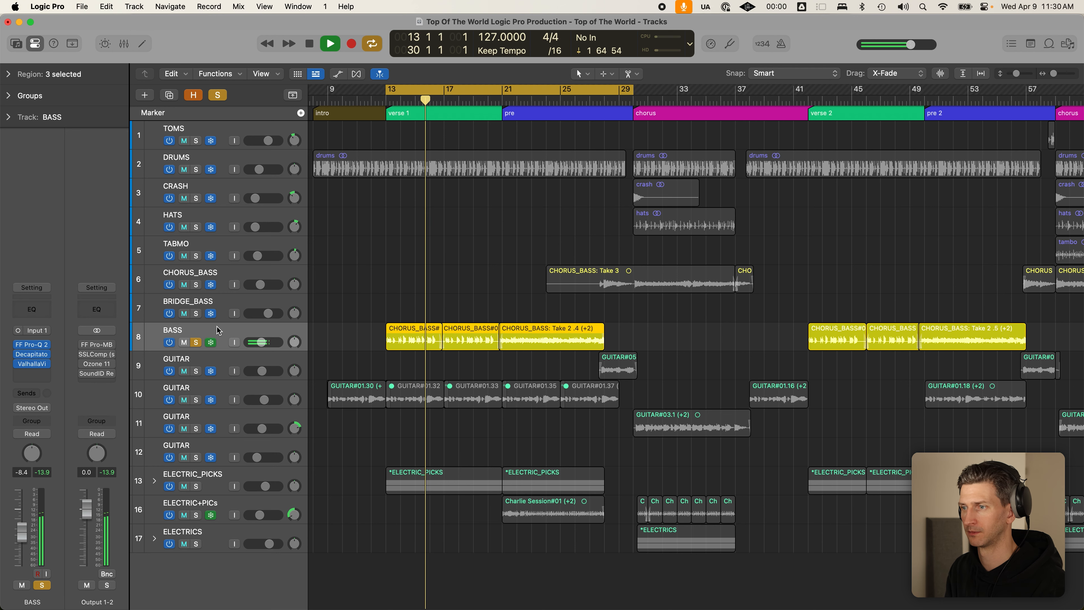
key(space)
- Turn looping off, play the bass from the bar 21 pre-chorus, then park the playhead at bar 29
key(c)
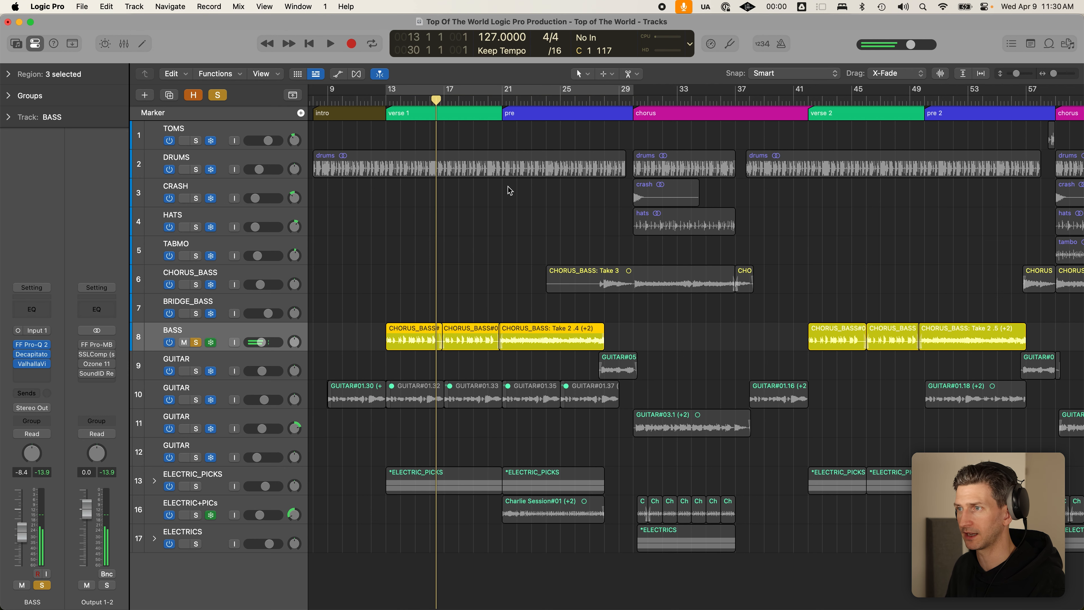
click(510, 194)
click(451, 99)
click(502, 101)
click(499, 102)
key(space)
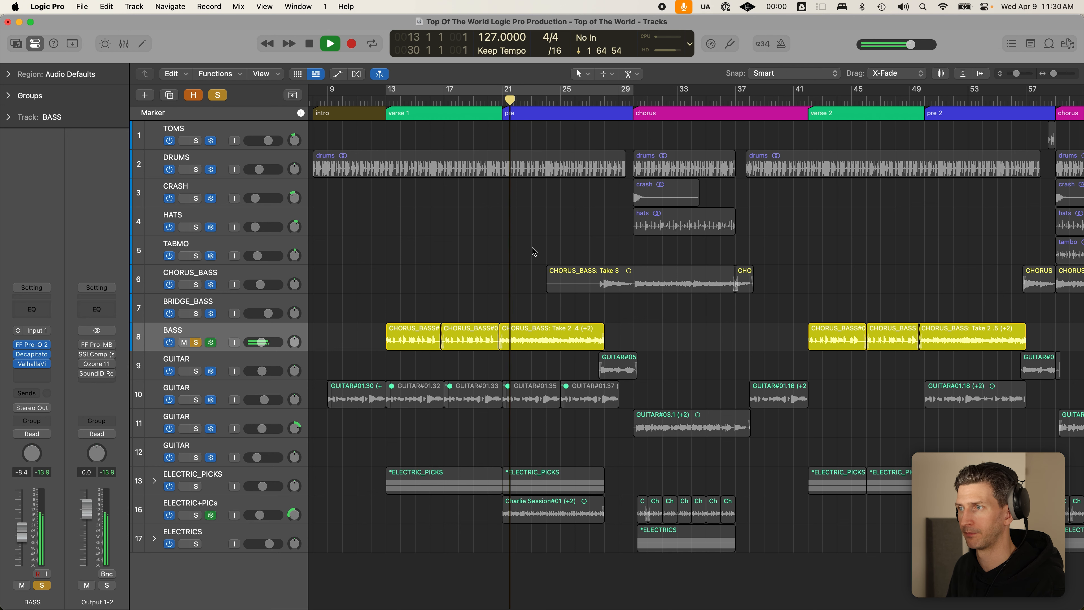
click(541, 343)
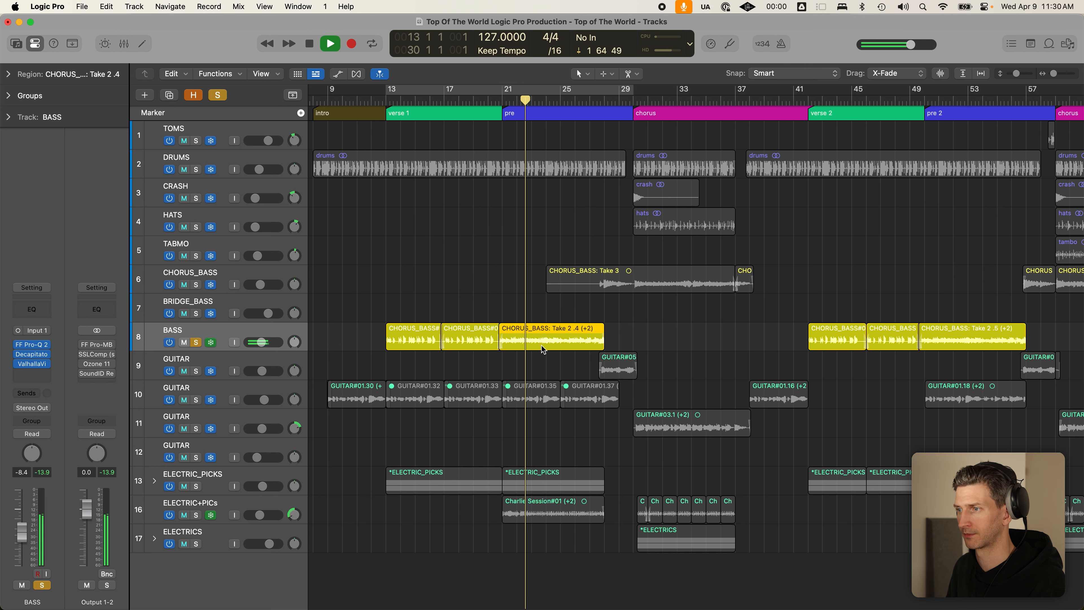
key(space)
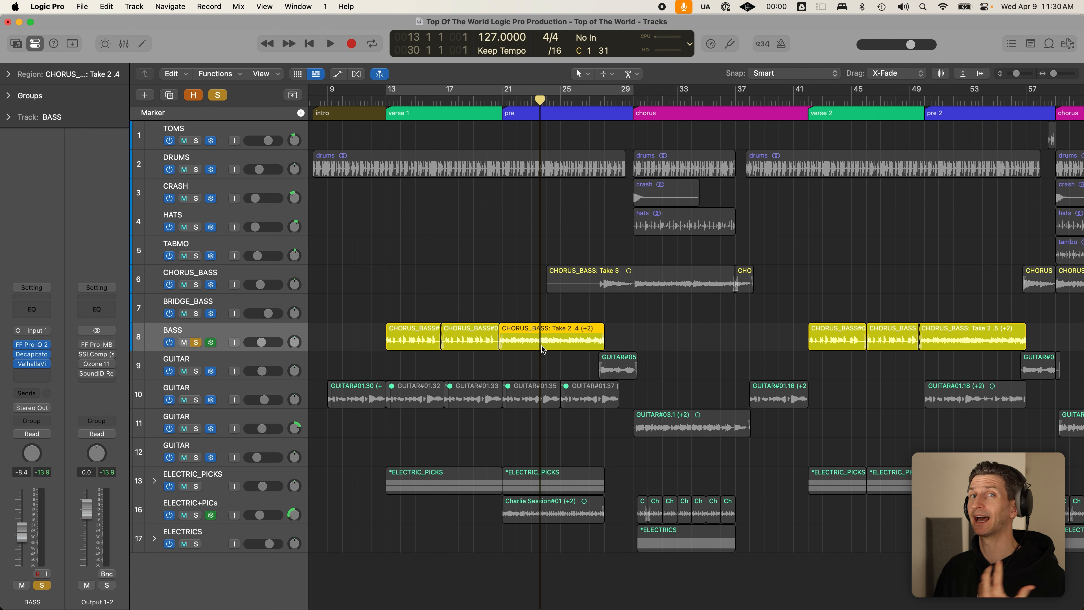
click(634, 100)
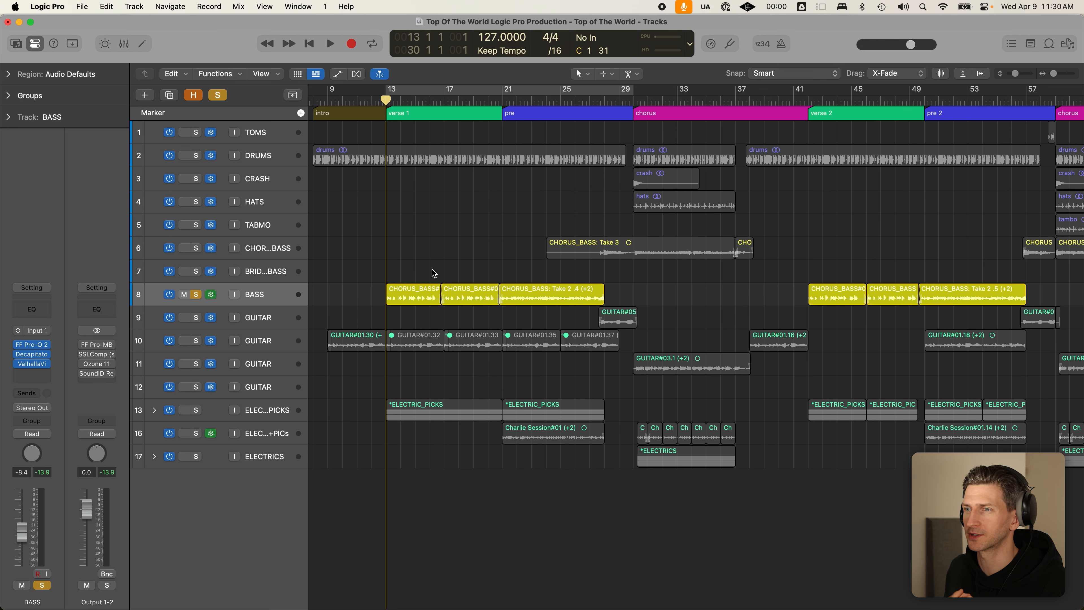
- Solo DRUMS alongside BASS and play them briefly
click(196, 156)
key(space)
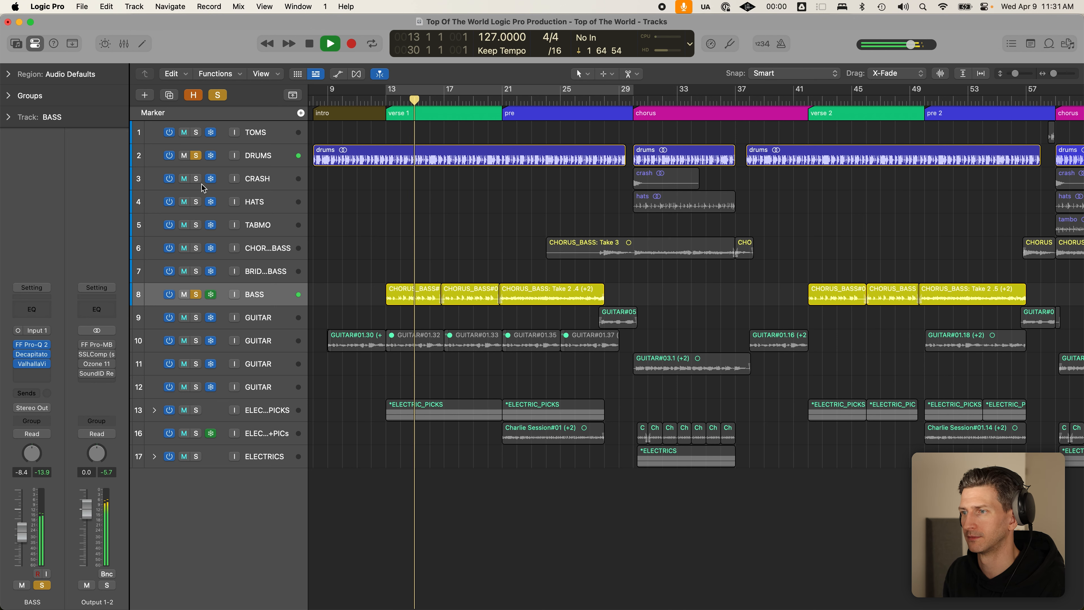
key(space)
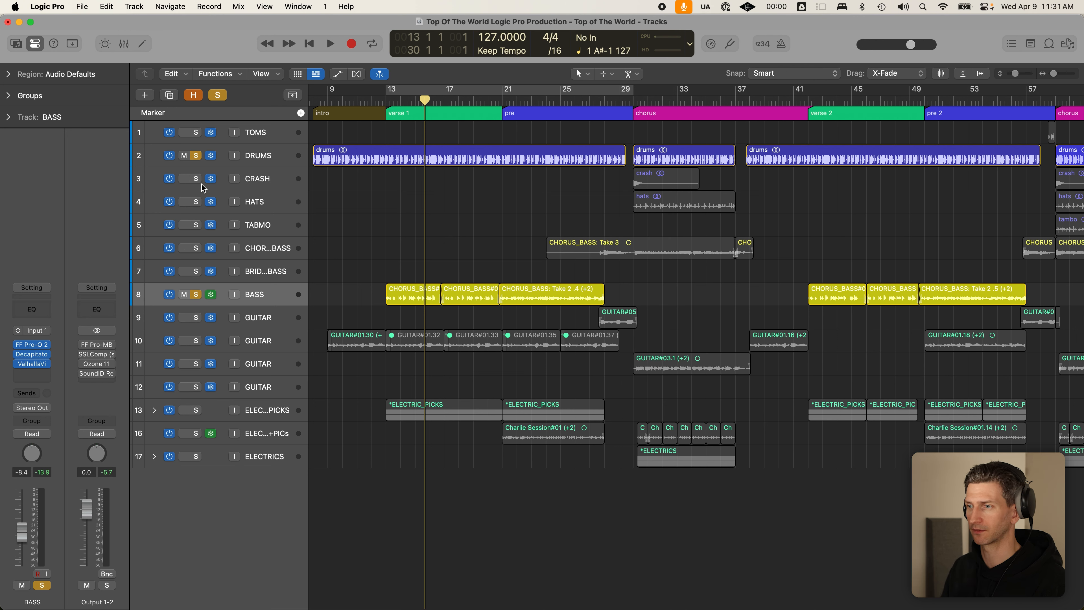
- Unmute the guitar regions, unfreeze the track-10 GUITAR, and solo it during playback
drag(403, 314, 591, 373)
key(ctrl+m)
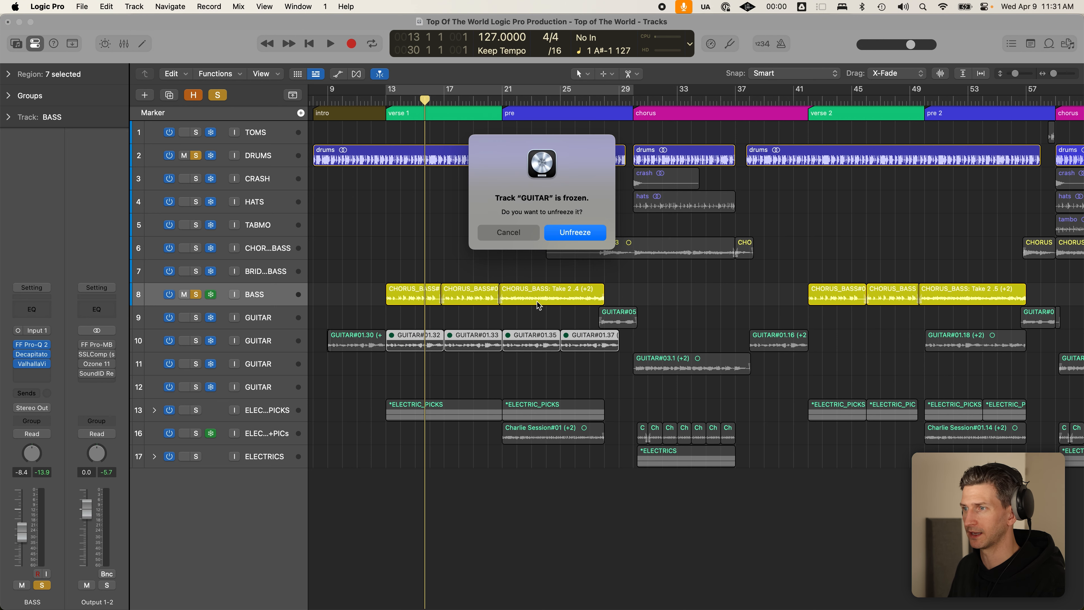
click(575, 234)
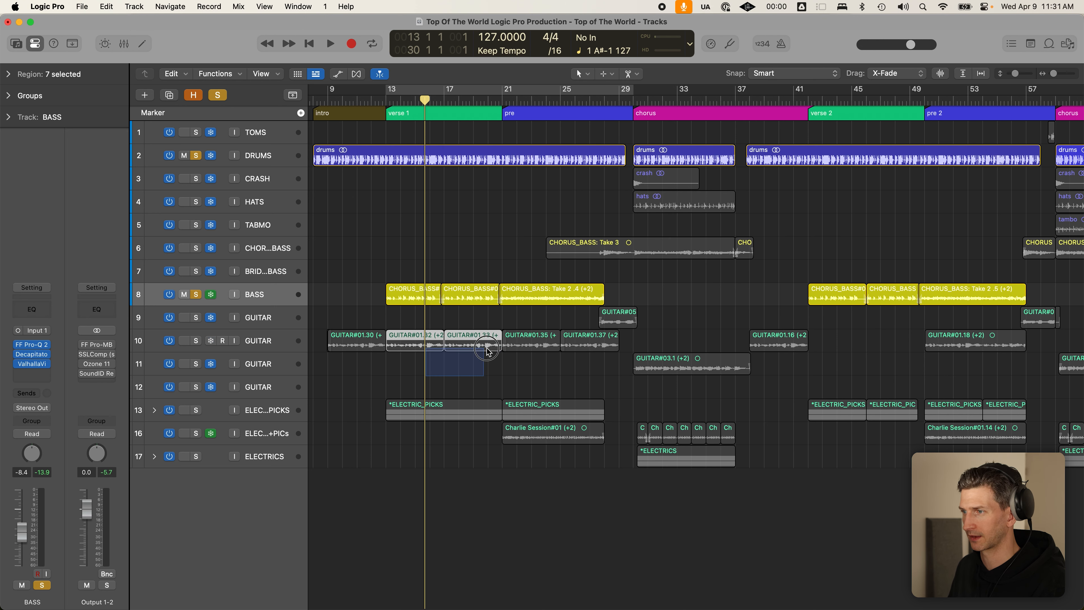
key(space)
click(196, 341)
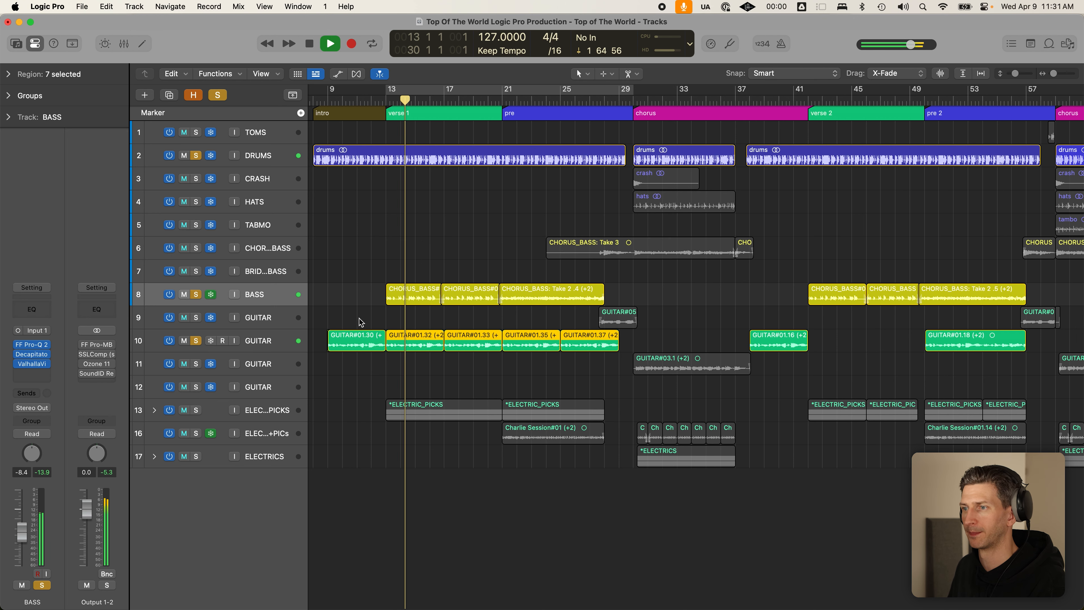
key(space)
- Unsolo BASS and DRUMS and audition the track-10 guitar from bar 13
click(196, 295)
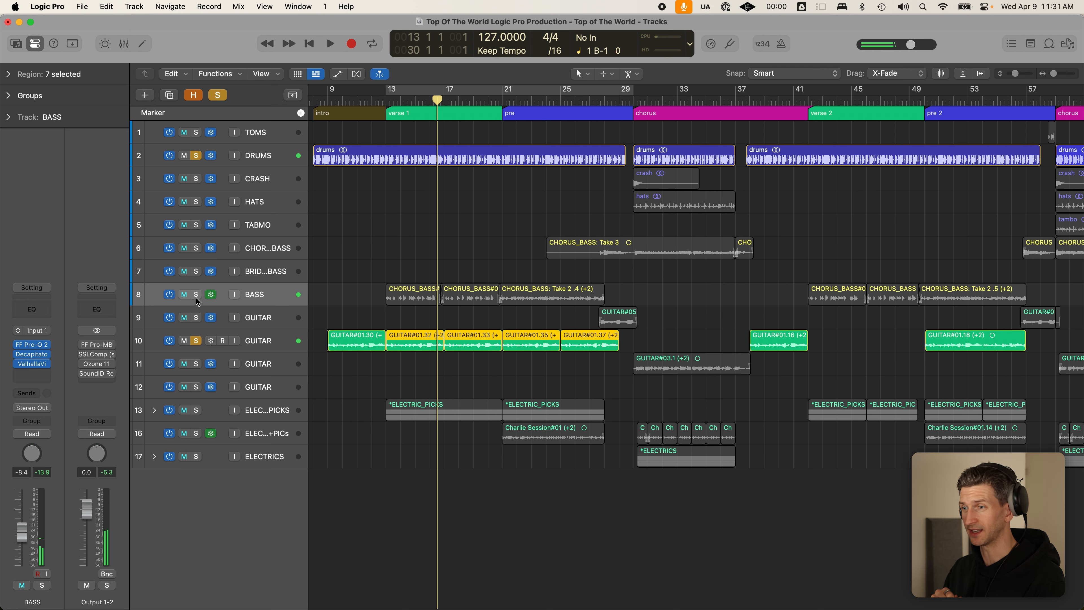
drag(418, 381, 599, 348)
click(388, 99)
click(190, 155)
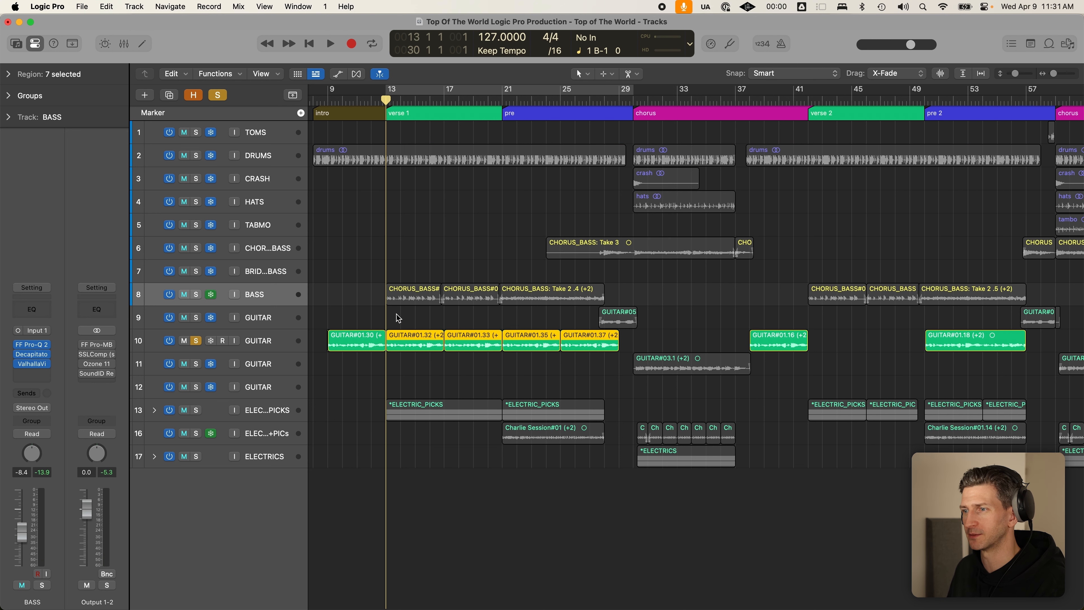
click(416, 343)
key(space)
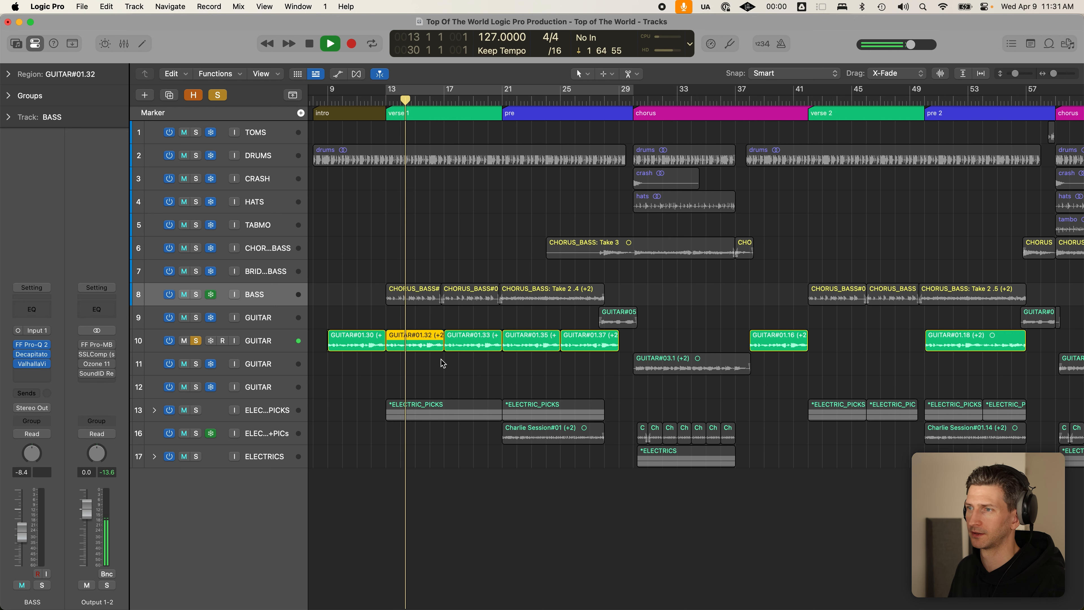
click(429, 362)
click(413, 341)
key(space)
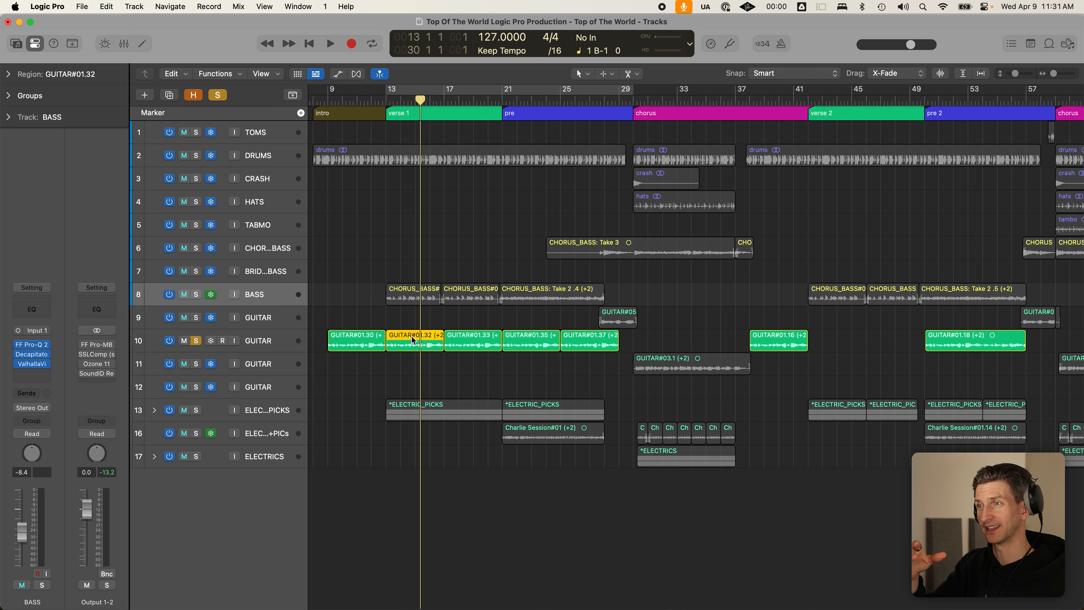
- Re-mute regions GUITAR#01.32 through 01.37 and return the playhead to verse 1
drag(432, 363, 622, 349)
key(ctrl+m)
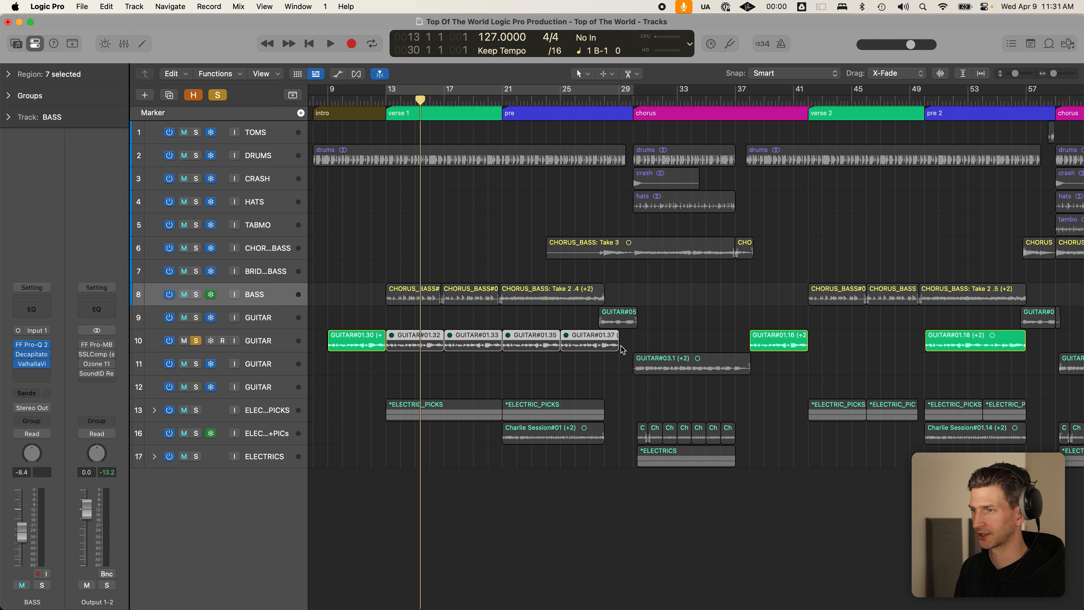
click(477, 373)
click(399, 112)
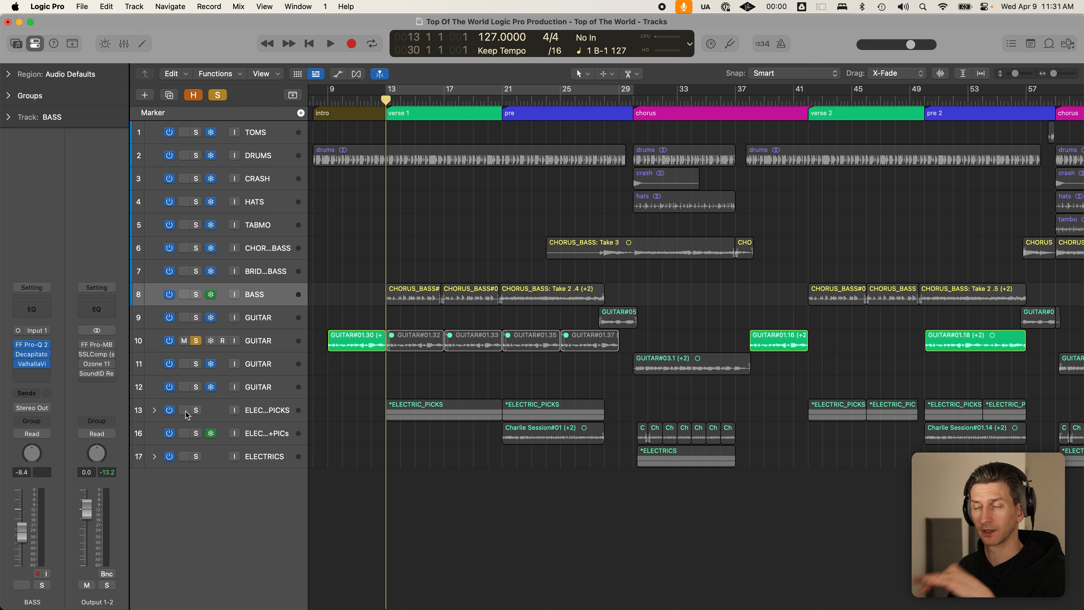
- Solo ELECTRIC_PICKS, expand its stack to show both guitar tracks, and solo BASS too
click(421, 392)
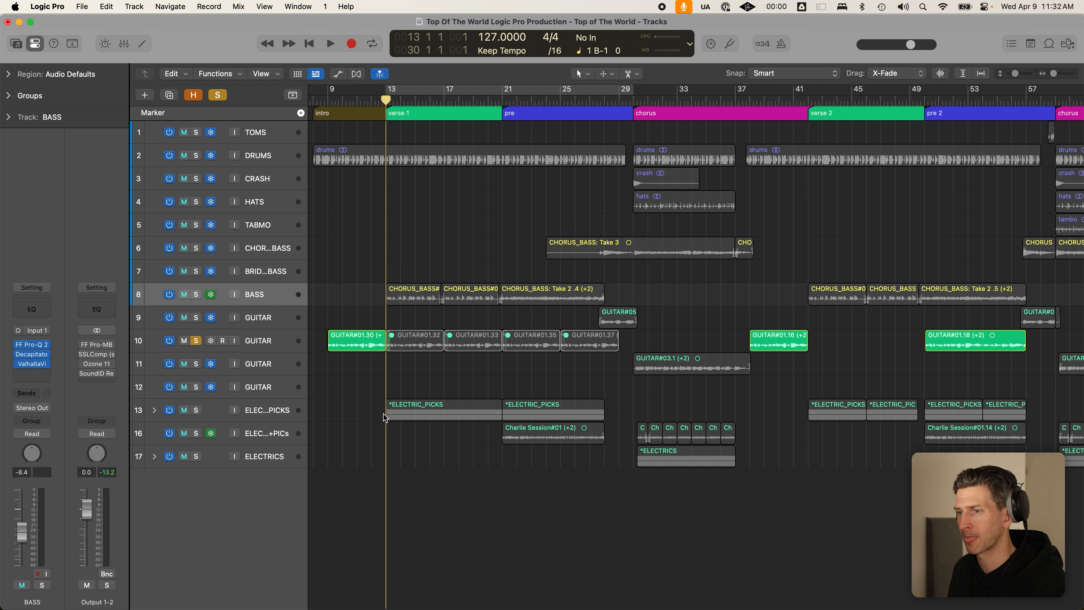
alt+click(196, 410)
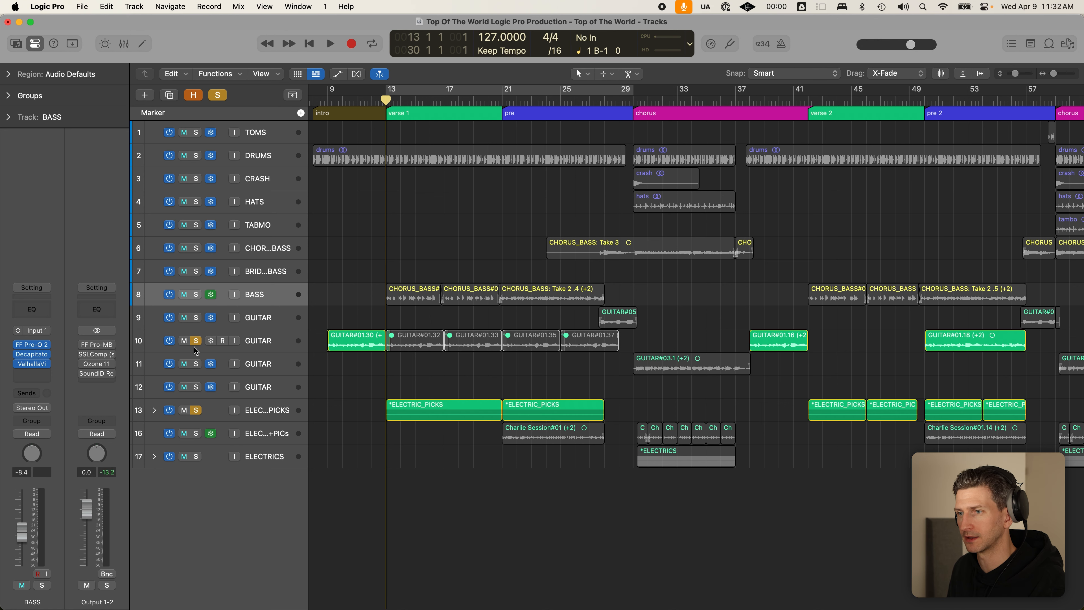
click(268, 412)
click(154, 410)
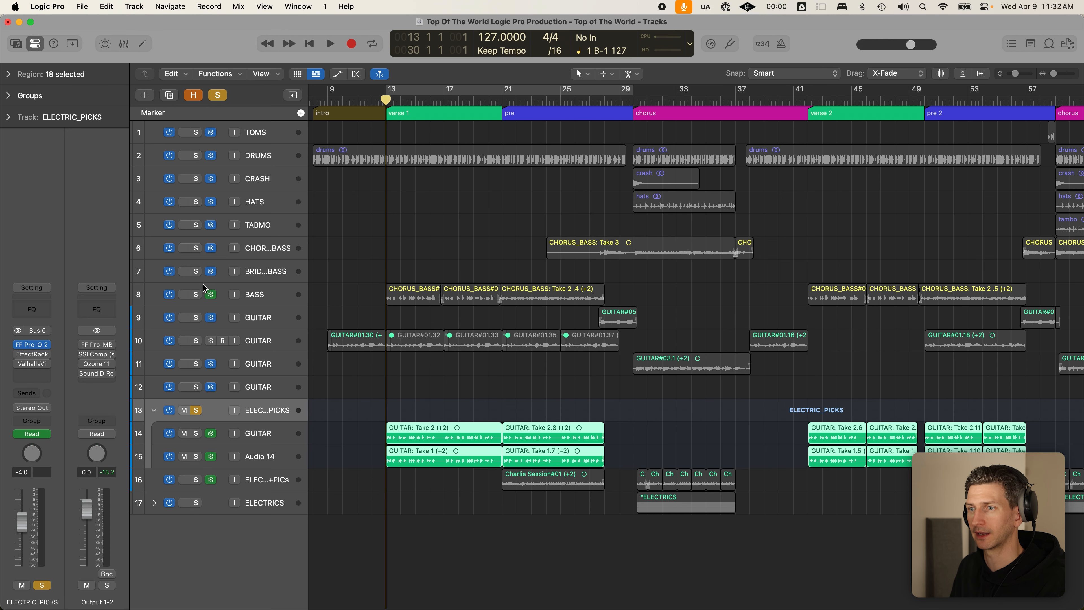
click(196, 294)
- Play verse 1, comparing the bass with and without ELECTRIC_PICKS soloed
drag(359, 244, 541, 518)
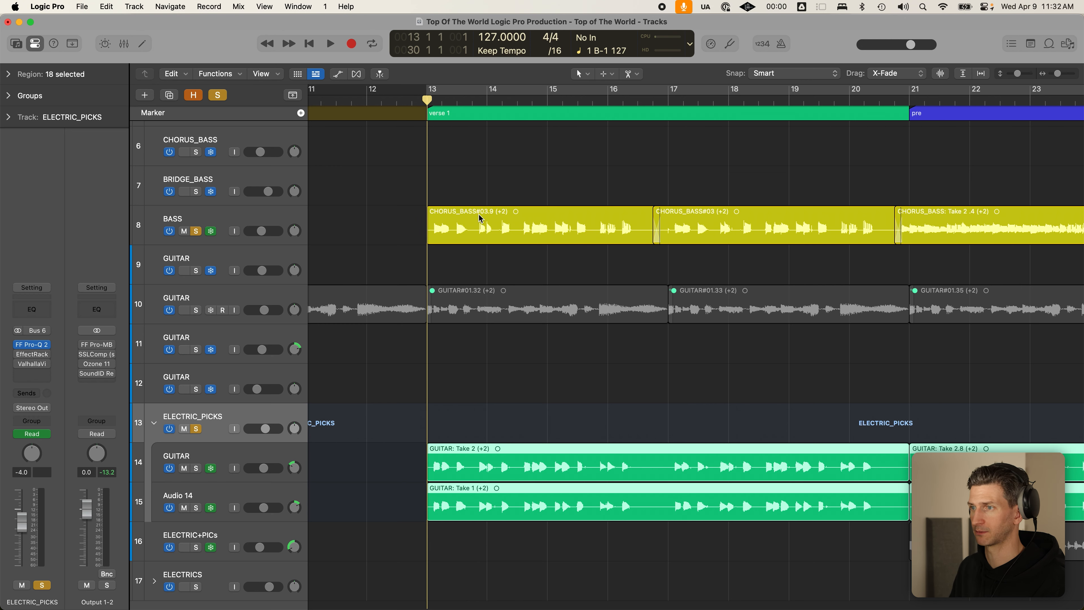
scroll(479, 218, down, 2)
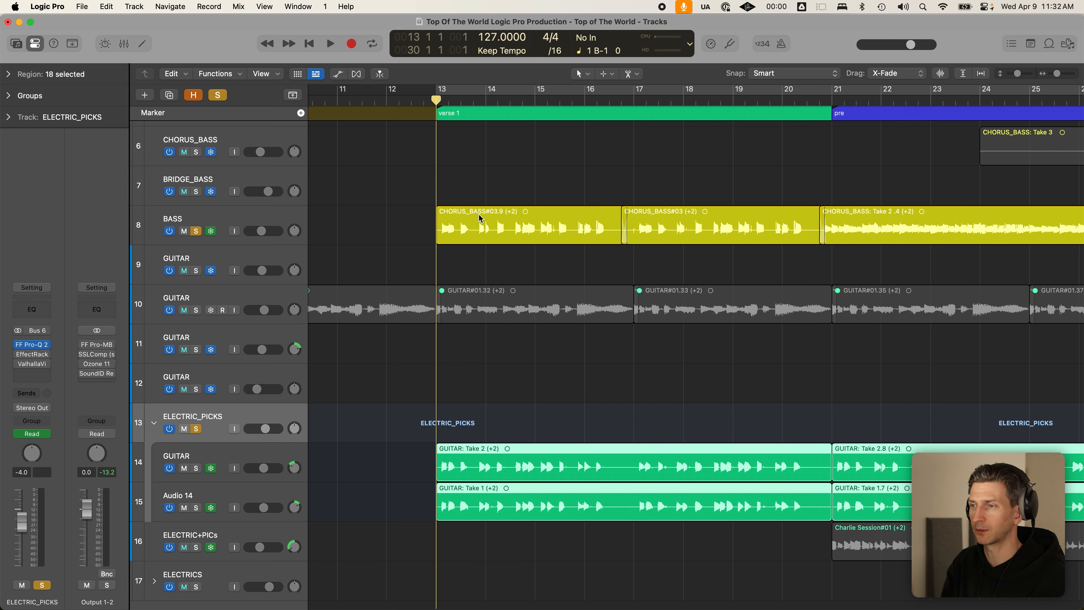
scroll(531, 345, down, 3)
key(space)
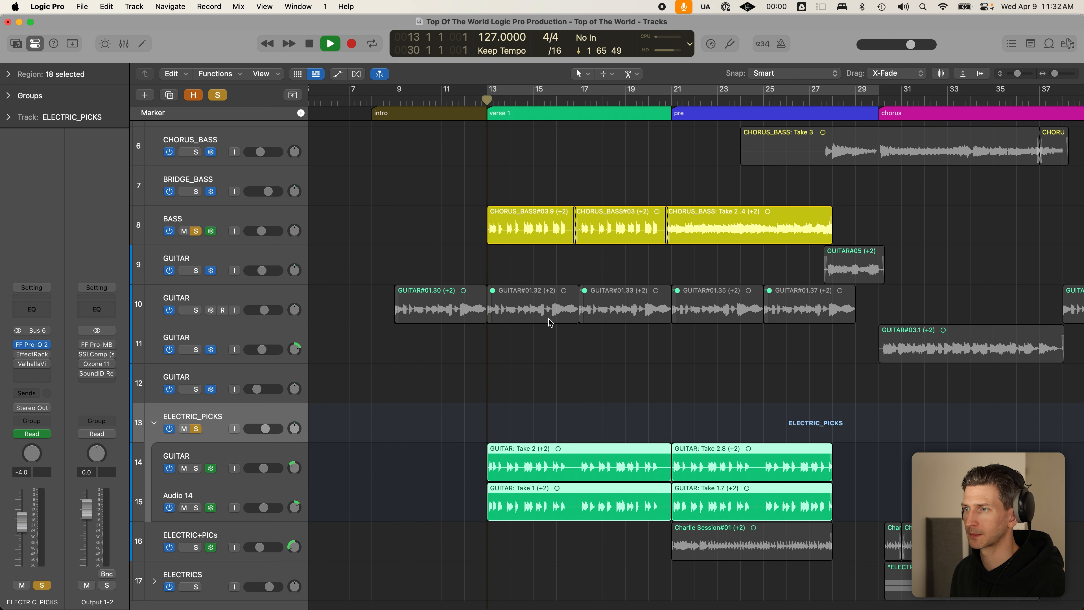
scroll(548, 319, down, 2)
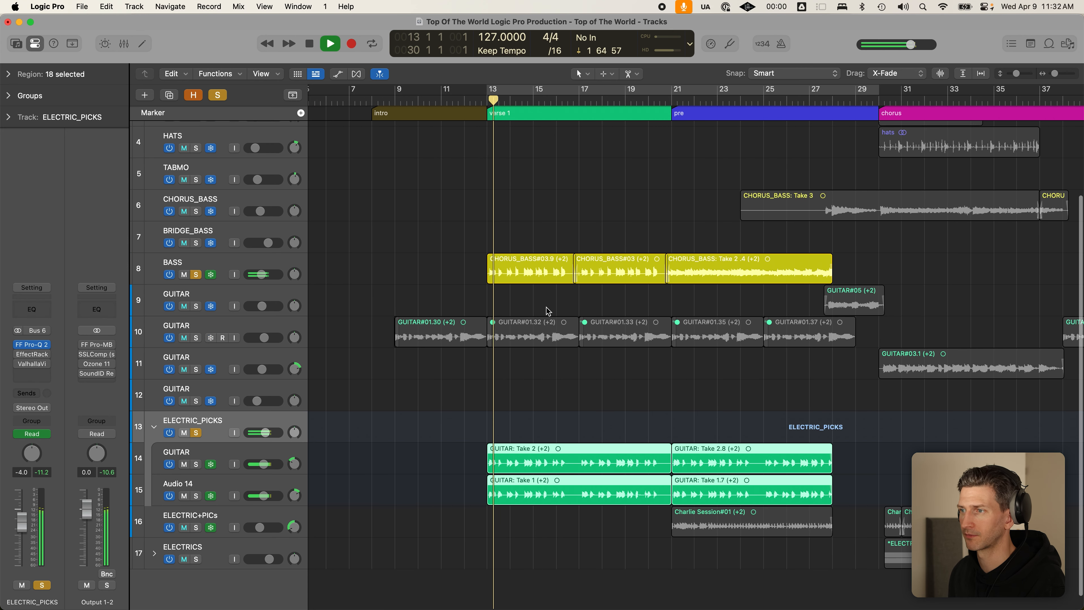
click(197, 433)
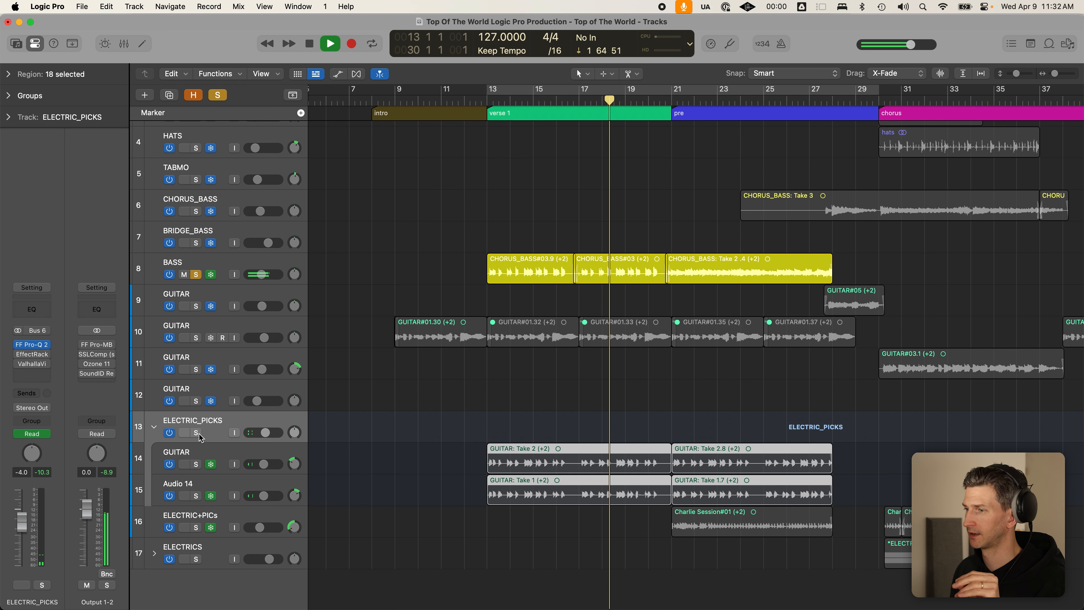
click(197, 434)
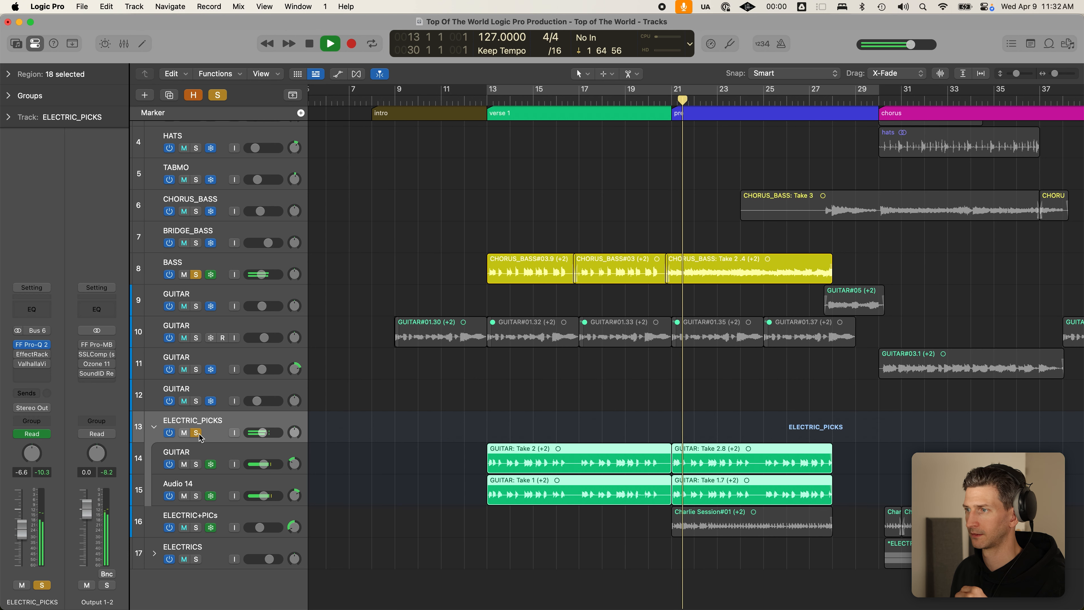
click(196, 433)
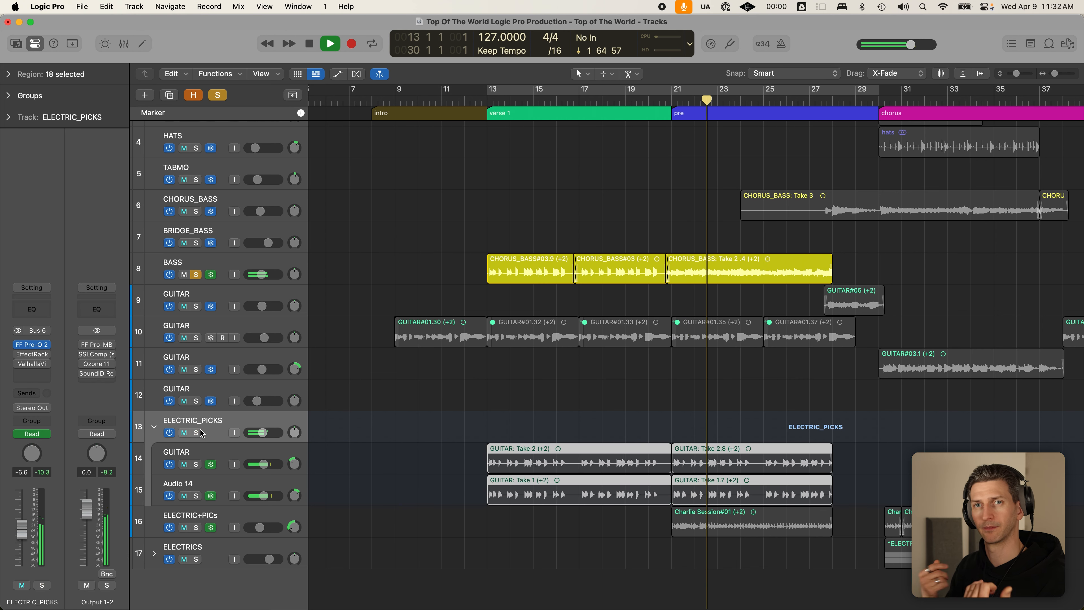
key(space)
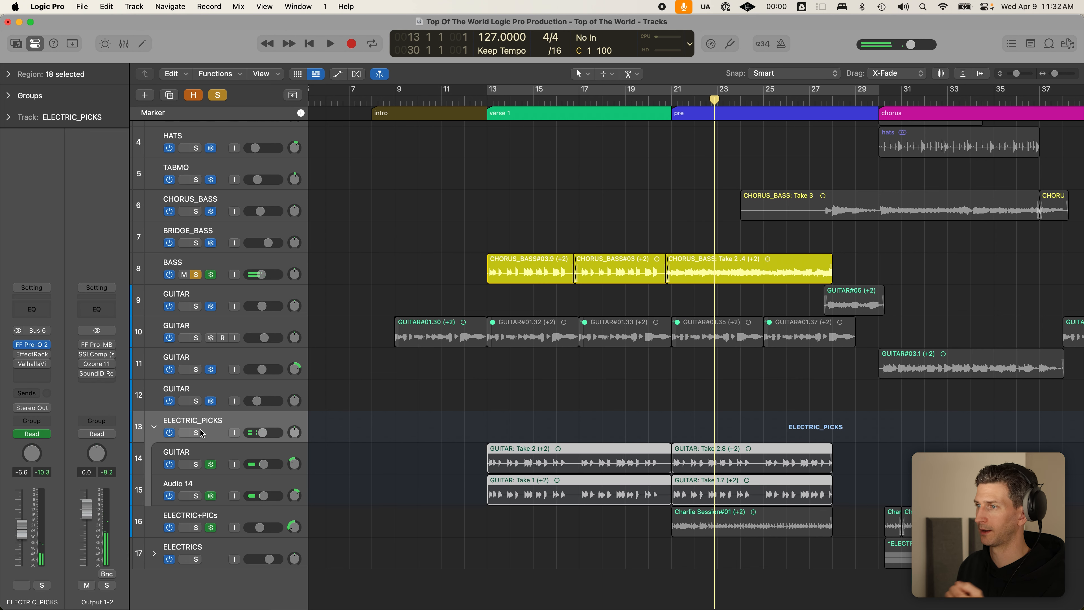
- Clear all solos, solo only ELECTRIC+PICs, and play it from bar 21
drag(891, 447, 772, 489)
click(672, 104)
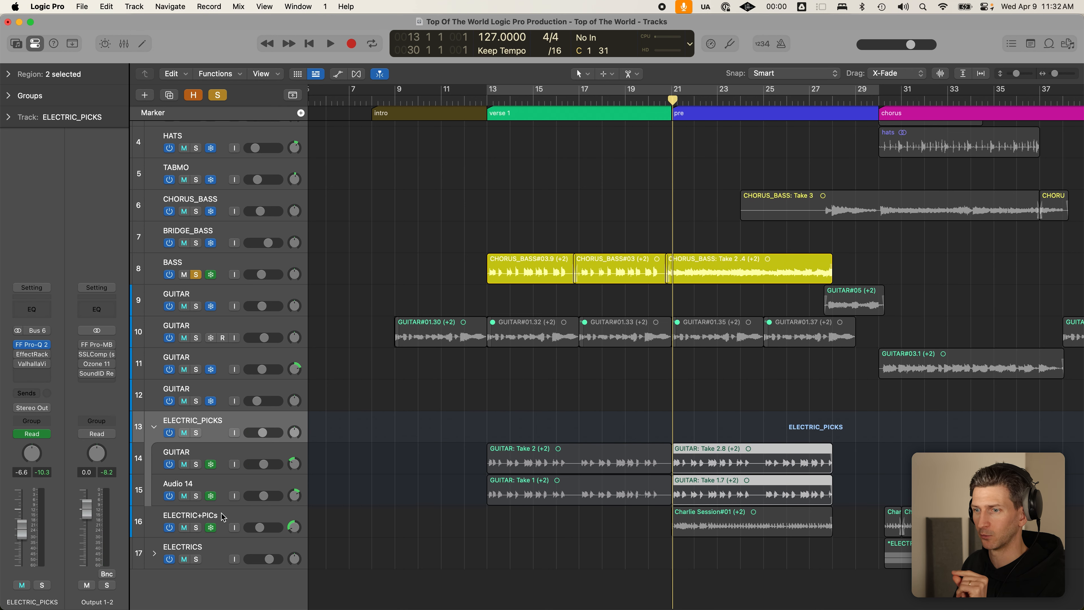
click(197, 528)
click(195, 433)
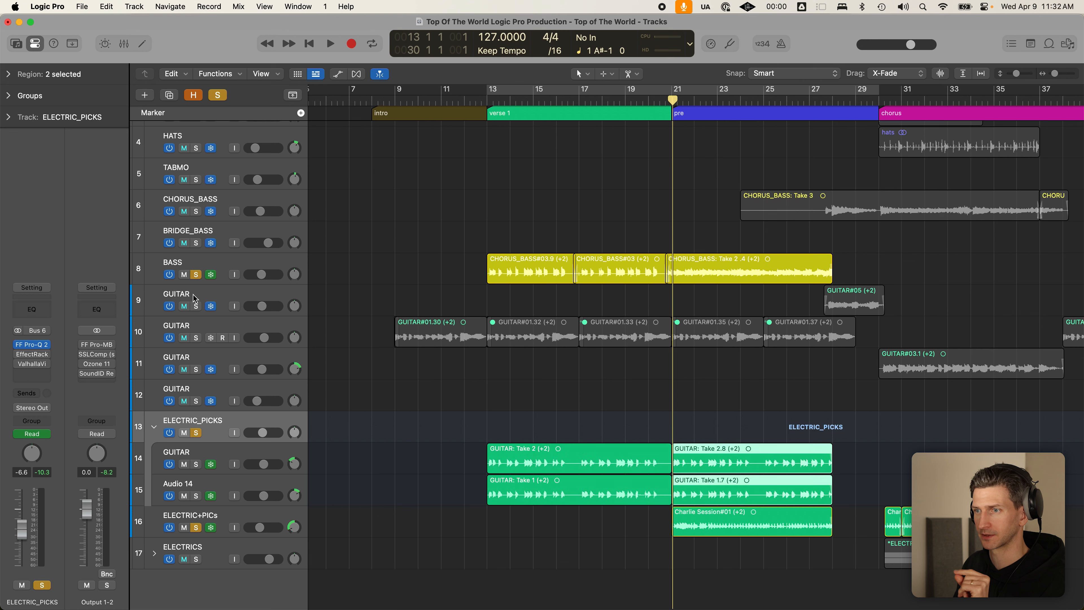
click(195, 274)
click(217, 96)
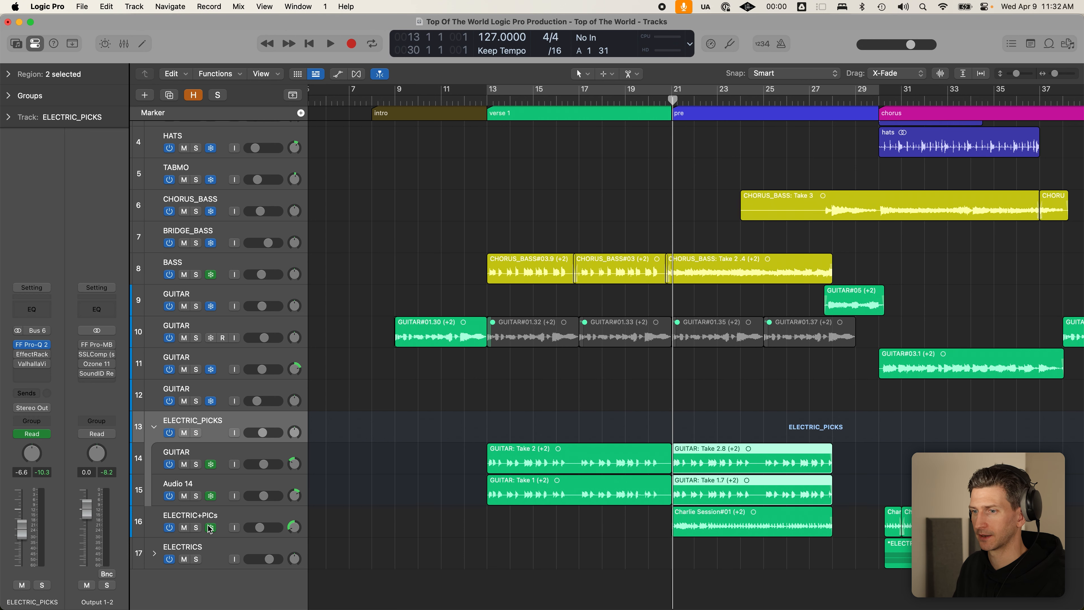
click(197, 528)
key(space)
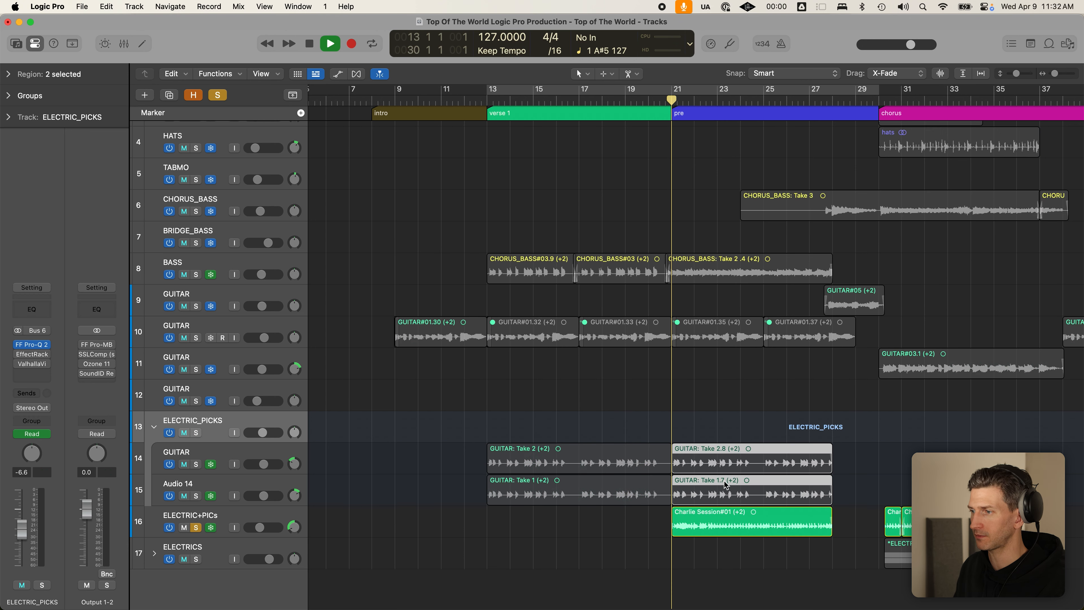
click(719, 523)
- Audition ELECTRIC+PICs louder at about +1.7 dB, then enter its volume back to -10.6 dB
key(space)
drag(257, 527, 256, 527)
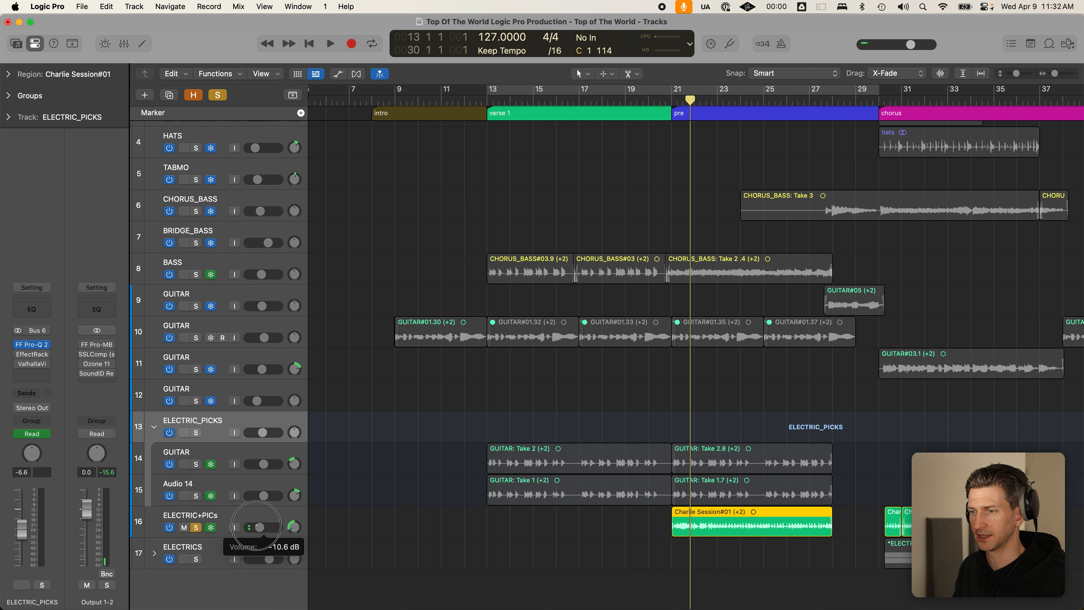
drag(257, 527, 308, 525)
key(space)
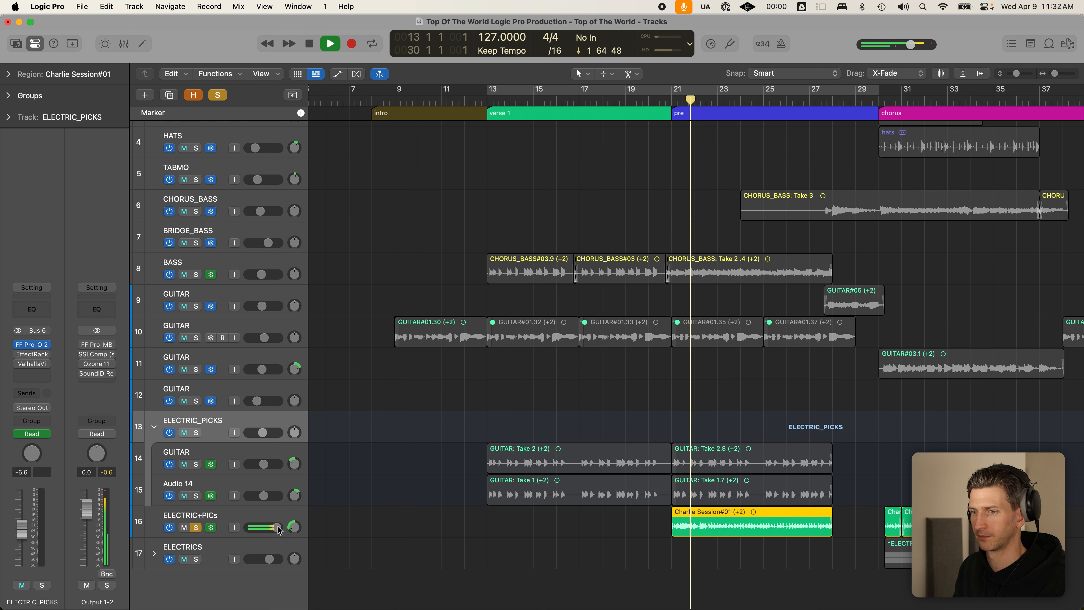
drag(278, 528, 262, 528)
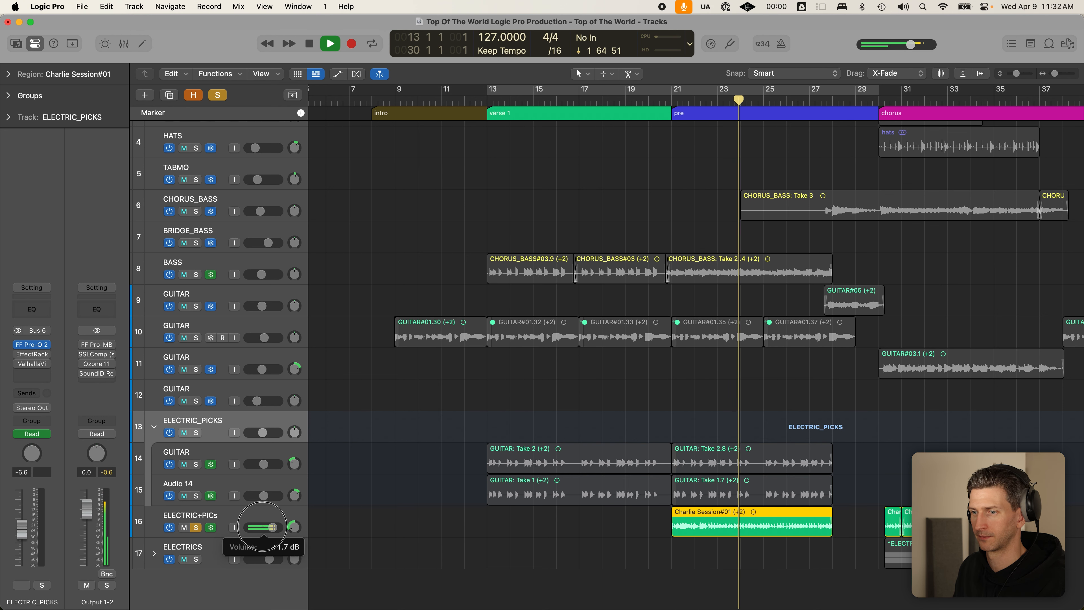
key(space)
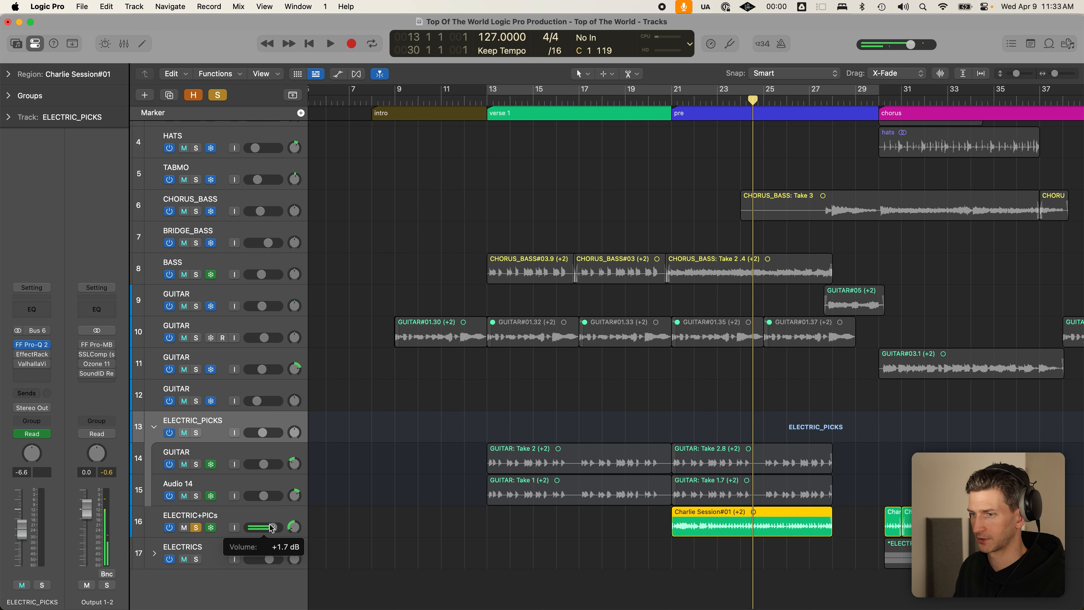
double_click(264, 527)
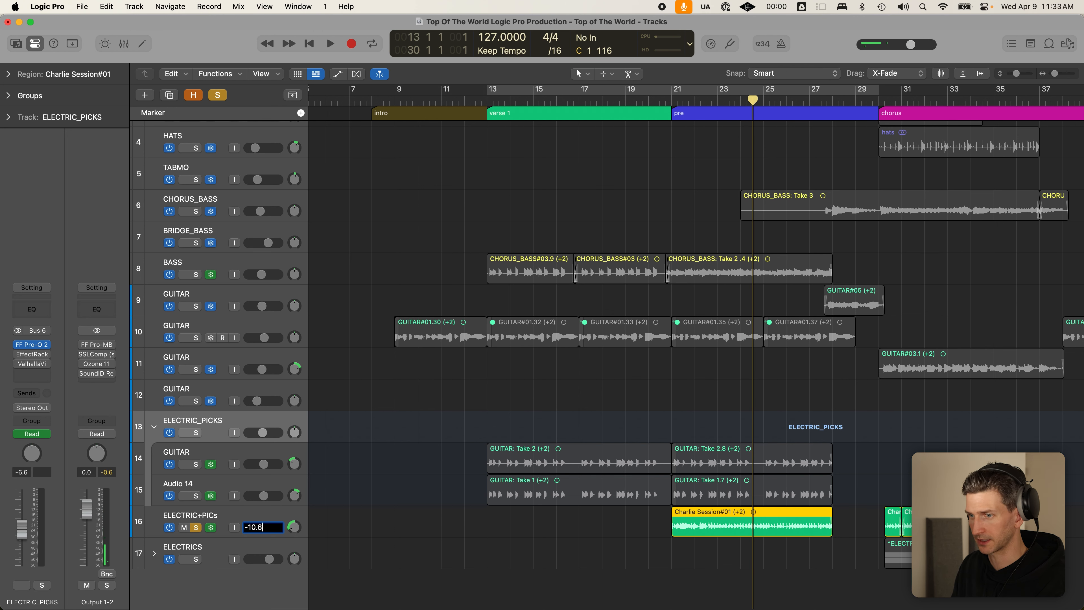
click(510, 546)
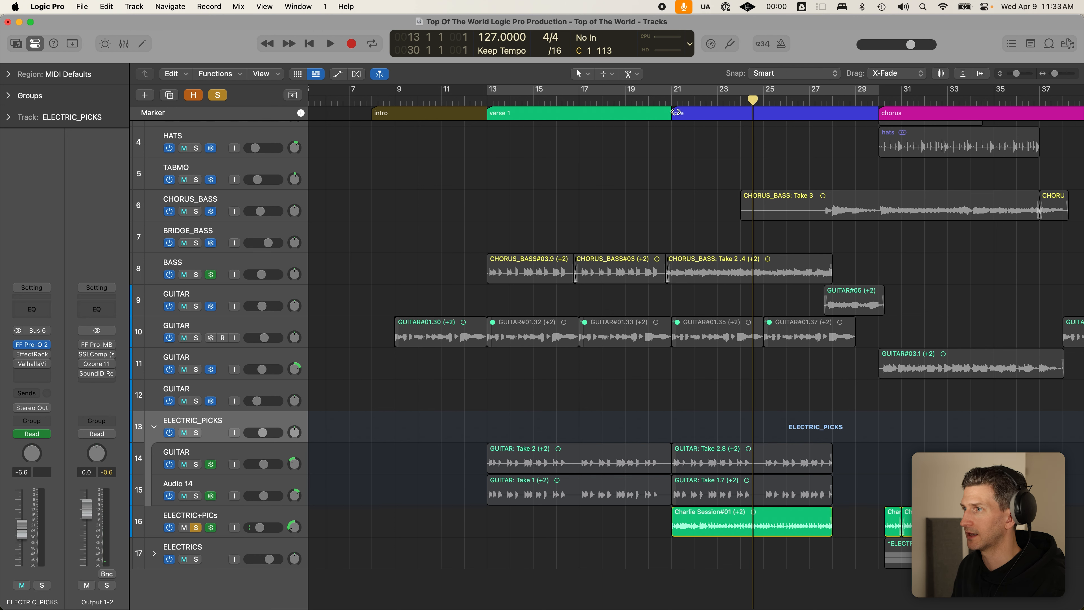
- Unmute all tracks and solo ELECTRIC_PICKS, BASS and DRUMS
click(673, 102)
alt+click(184, 432)
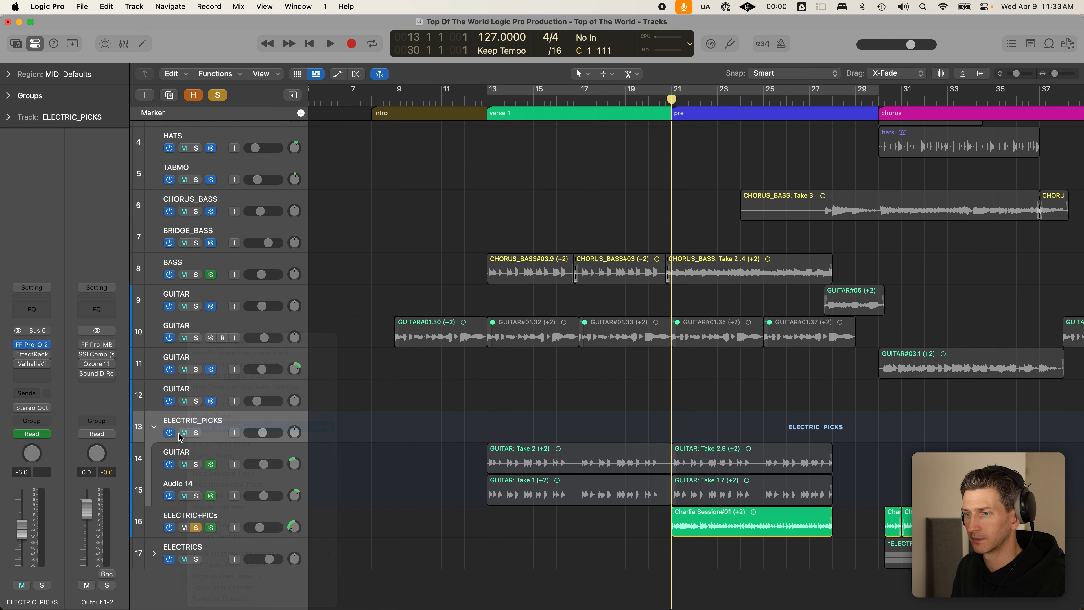
key(ctrl+s)
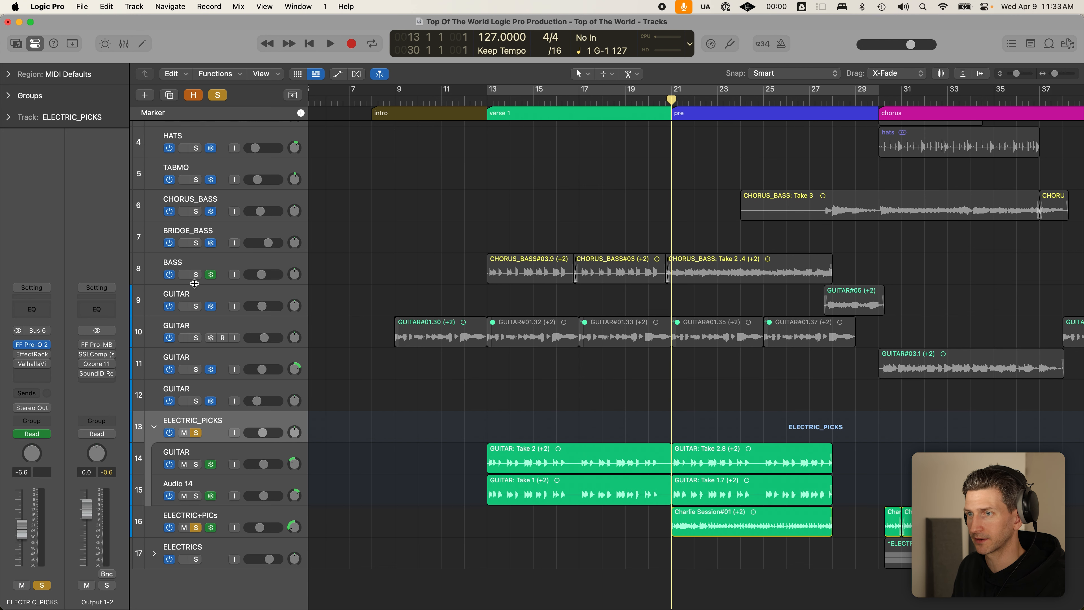
click(196, 274)
scroll(199, 171, up, 3)
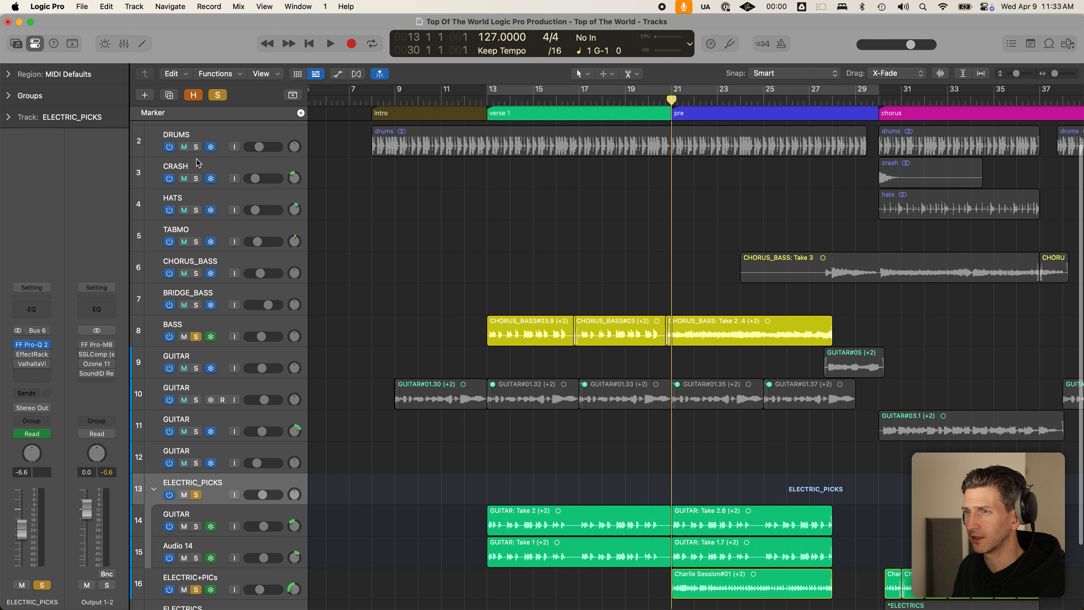
click(196, 148)
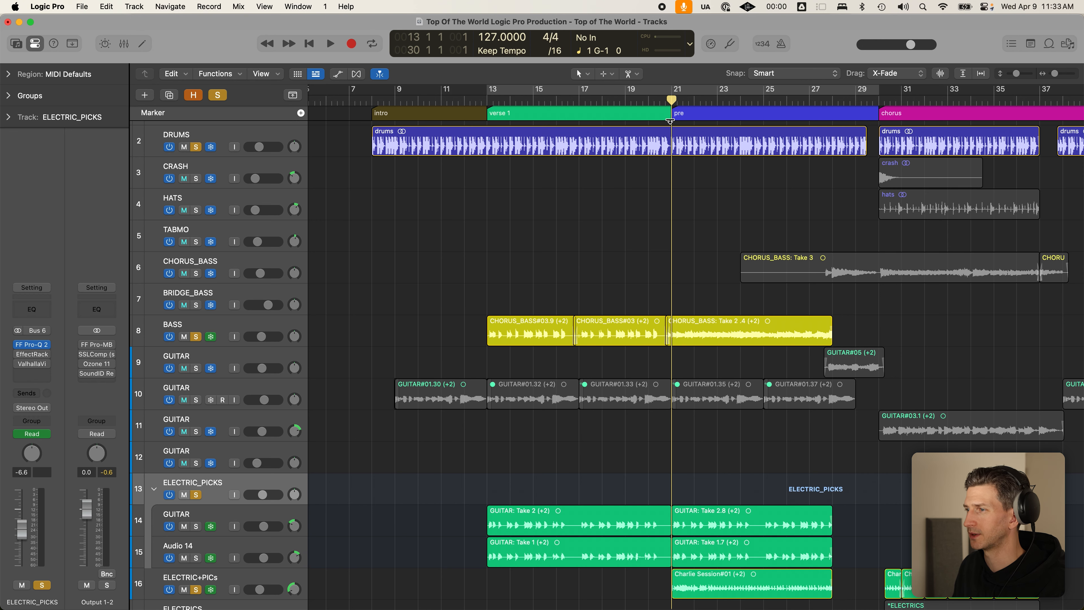
scroll(715, 312, down, 3)
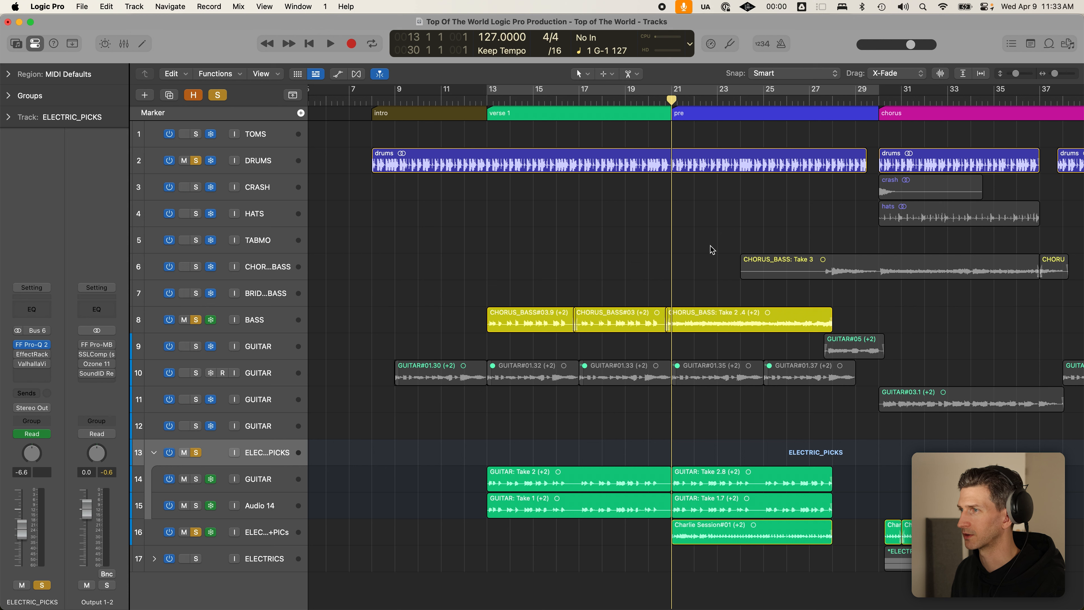
- Play from just past bar 19 and raise the ELECTRIC+PICs volume to -7.4 dB
drag(653, 103, 645, 97)
key(space)
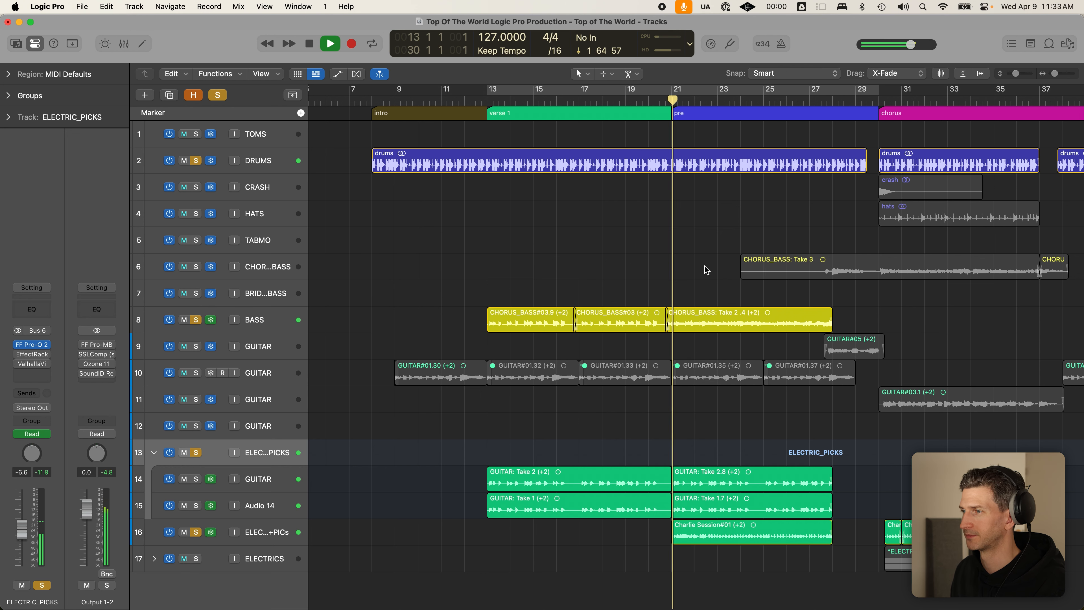
click(269, 533)
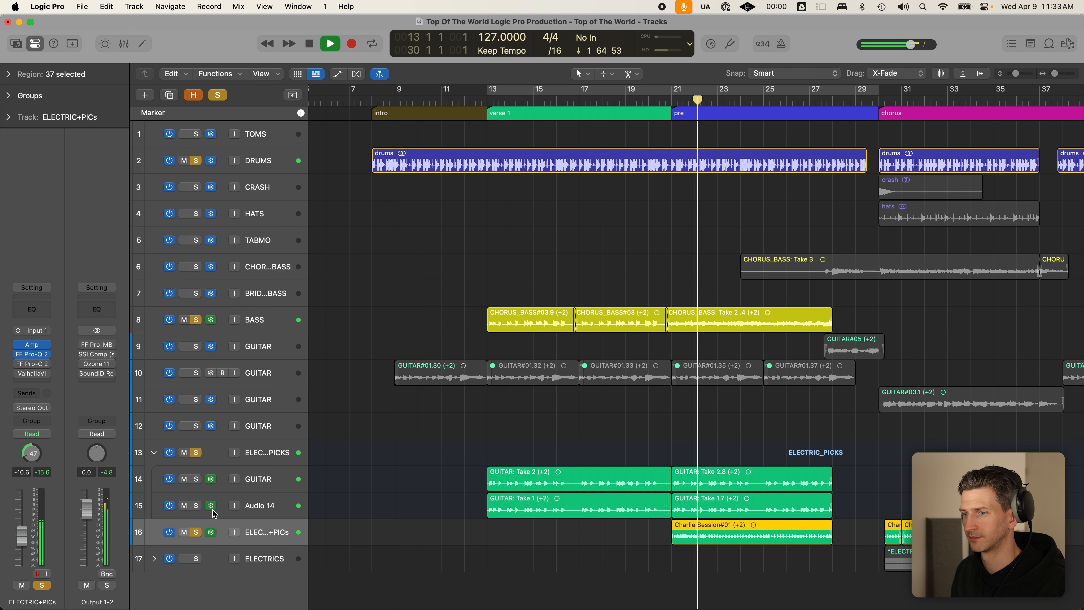
key(super+Down)
drag(263, 543, 272, 553)
- Stop playback at bar 21 and collapse the ELECTRIC_PICKS folder, leaving ELECTRIC+PICs at -8.4 dB
key(a)
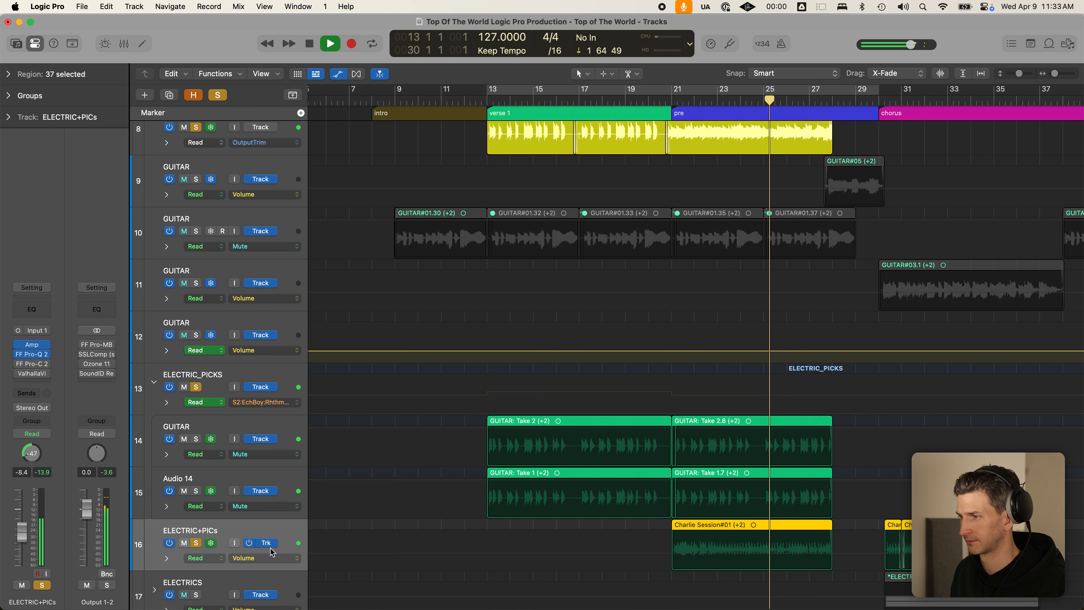
key(a)
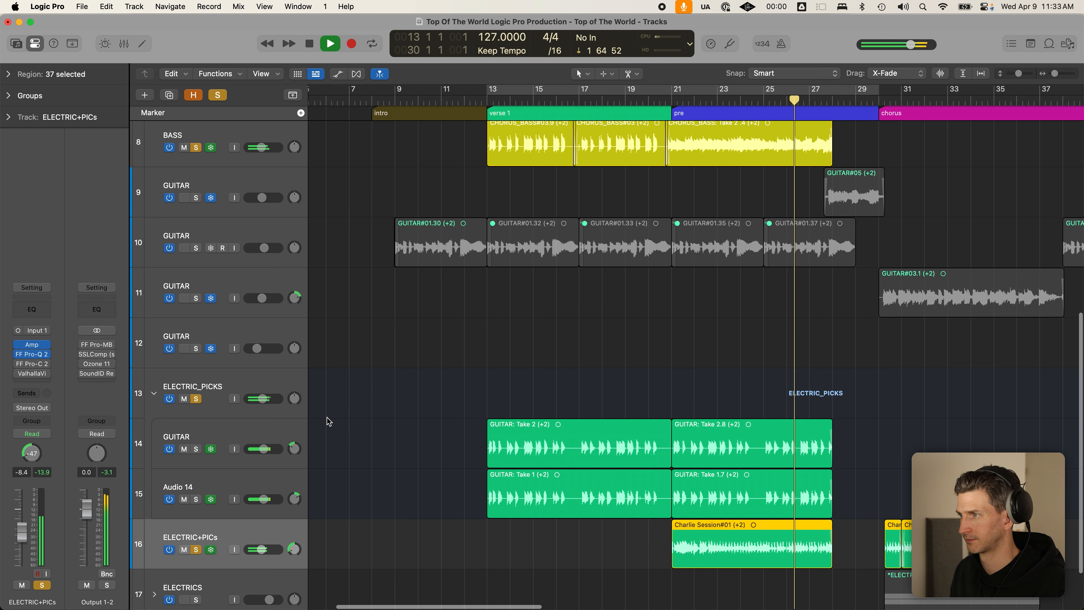
key(space)
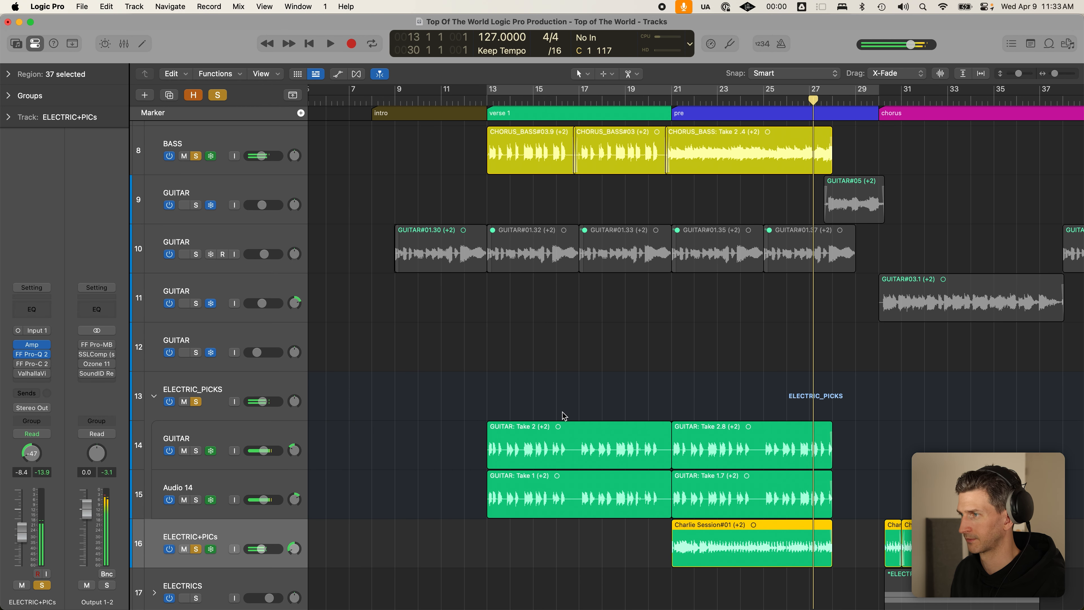
click(668, 102)
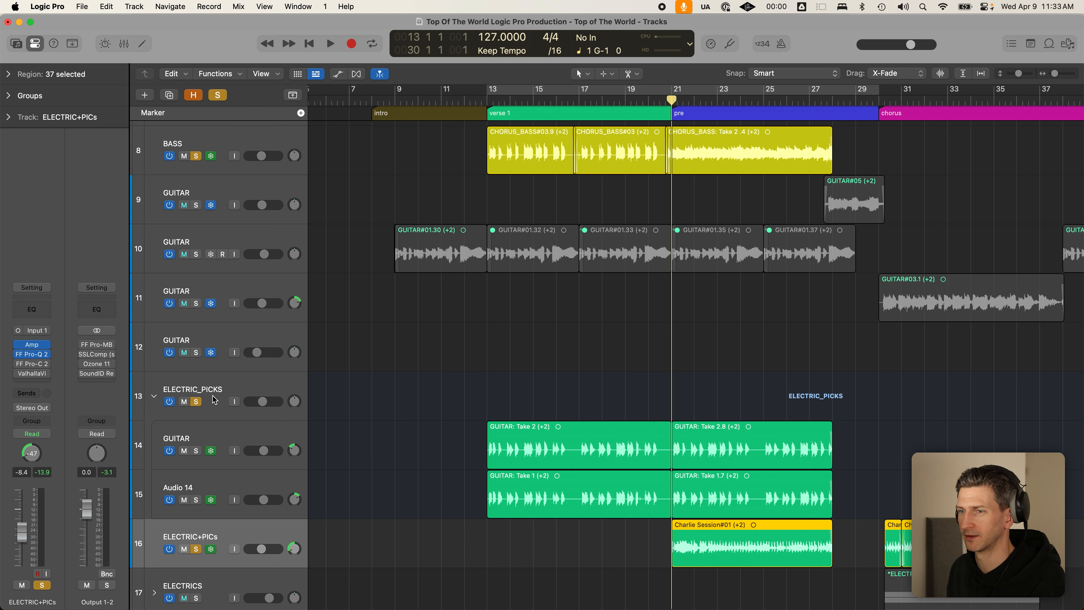
click(154, 398)
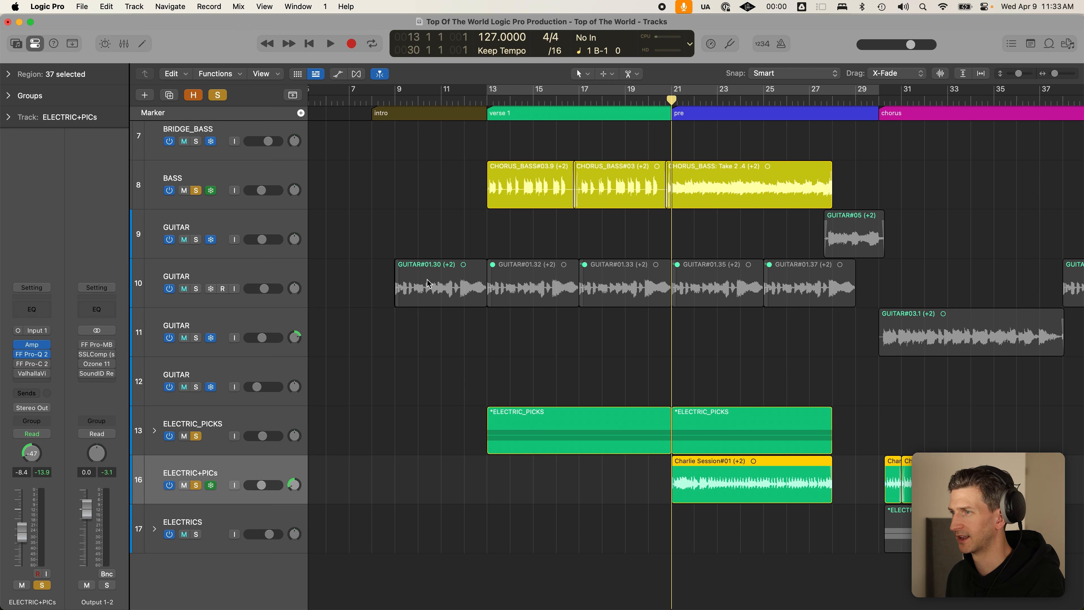
- Move the playhead to the chorus start and solo only the CHORUS_BASS track
alt+scroll(516, 311, down, 2)
alt+scroll(444, 438, down, 1)
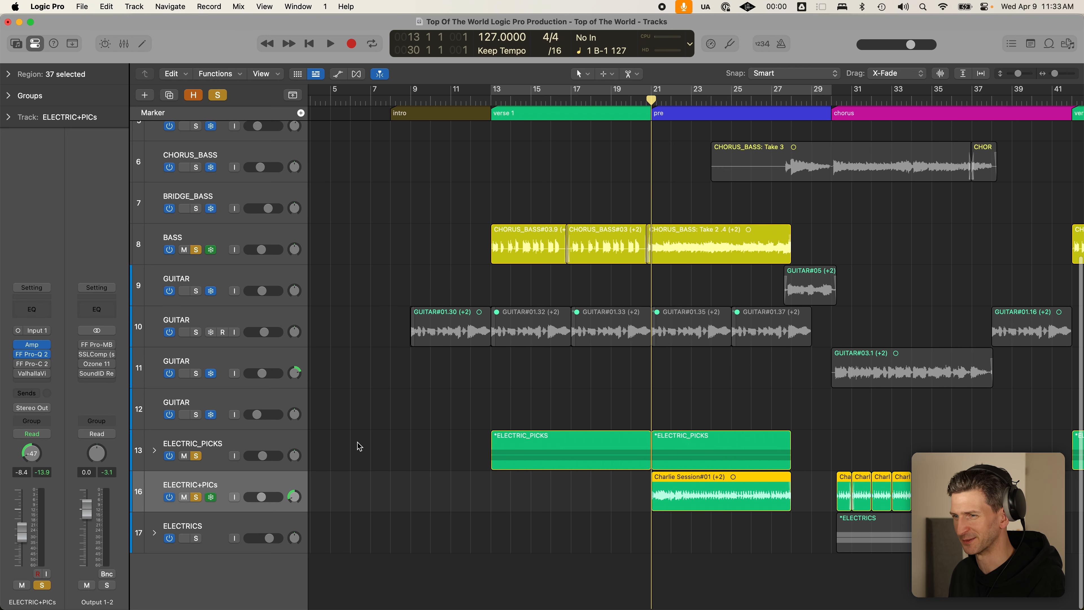
alt+scroll(508, 341, down, 1)
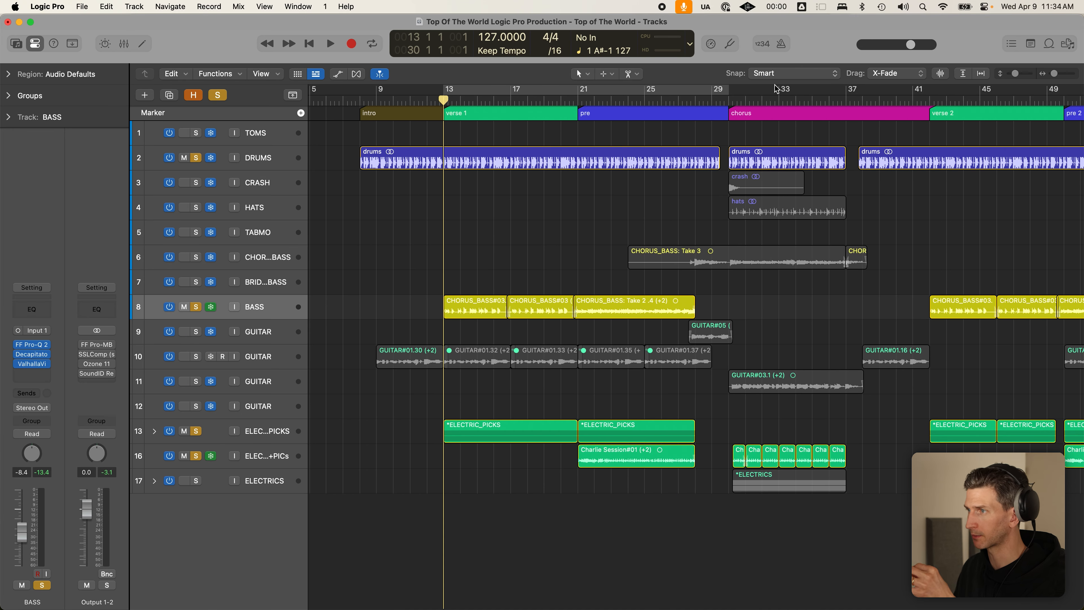
click(729, 100)
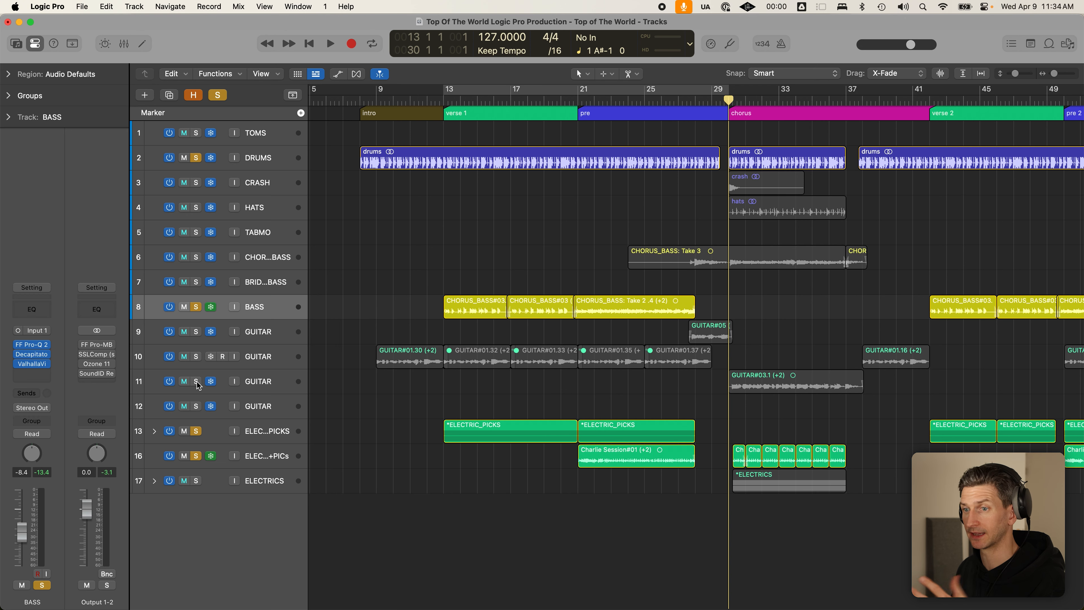
scroll(310, 375, right, 5)
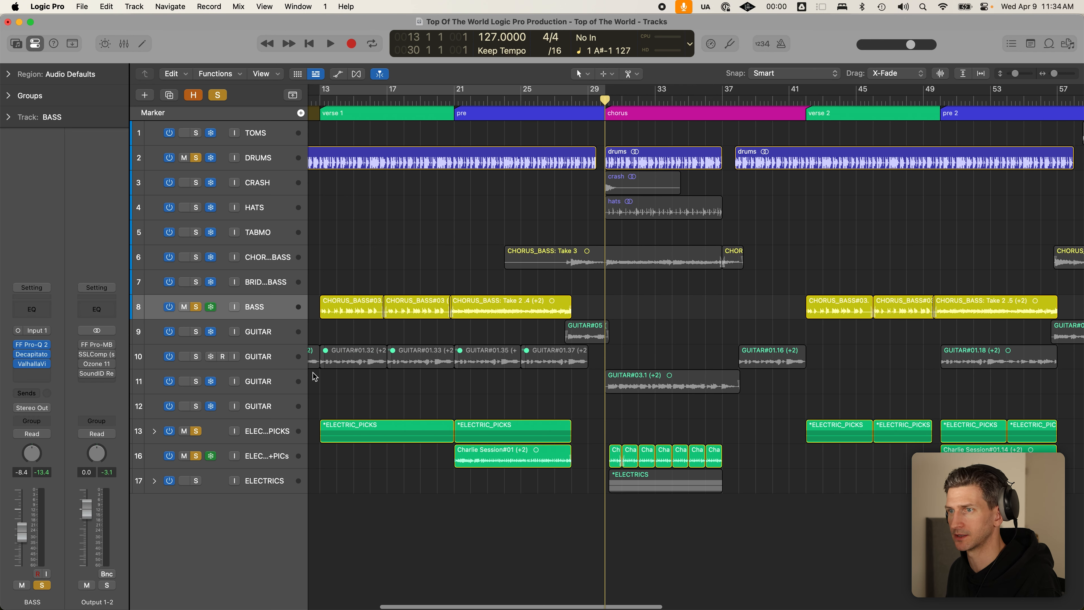
drag(196, 182, 201, 203)
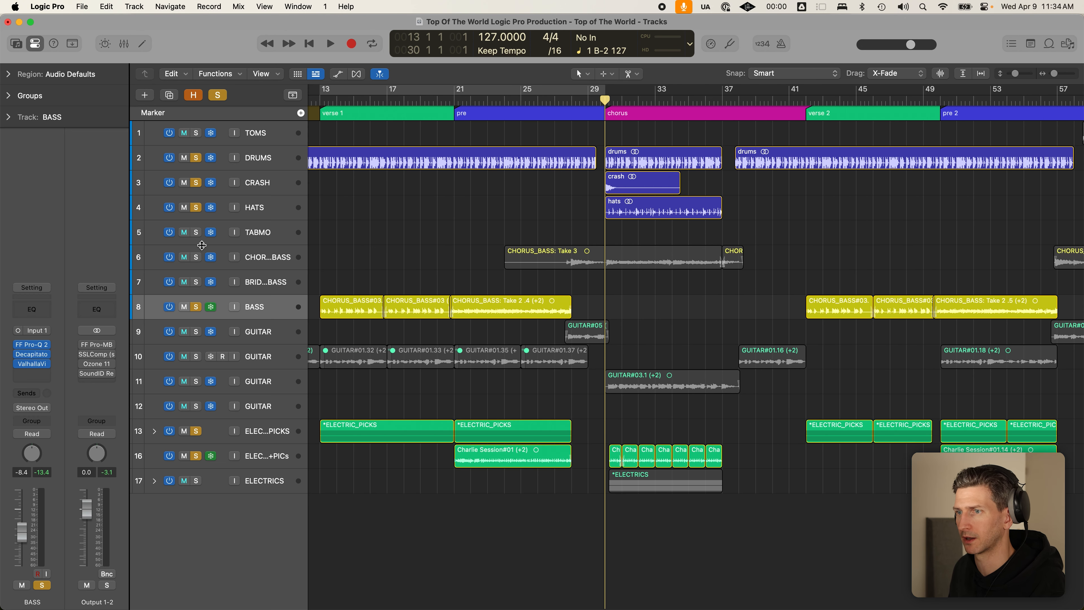
click(197, 257)
click(217, 95)
click(196, 258)
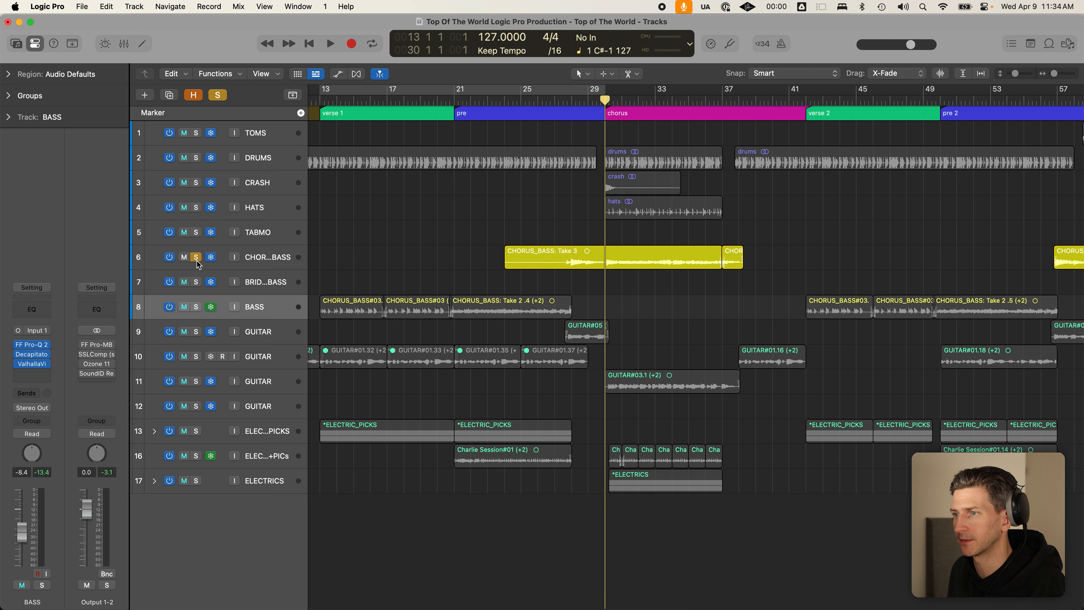
- Zoom to the CHORUS_BASS Take 3 region, then play from about bar 27 into the chorus
click(636, 256)
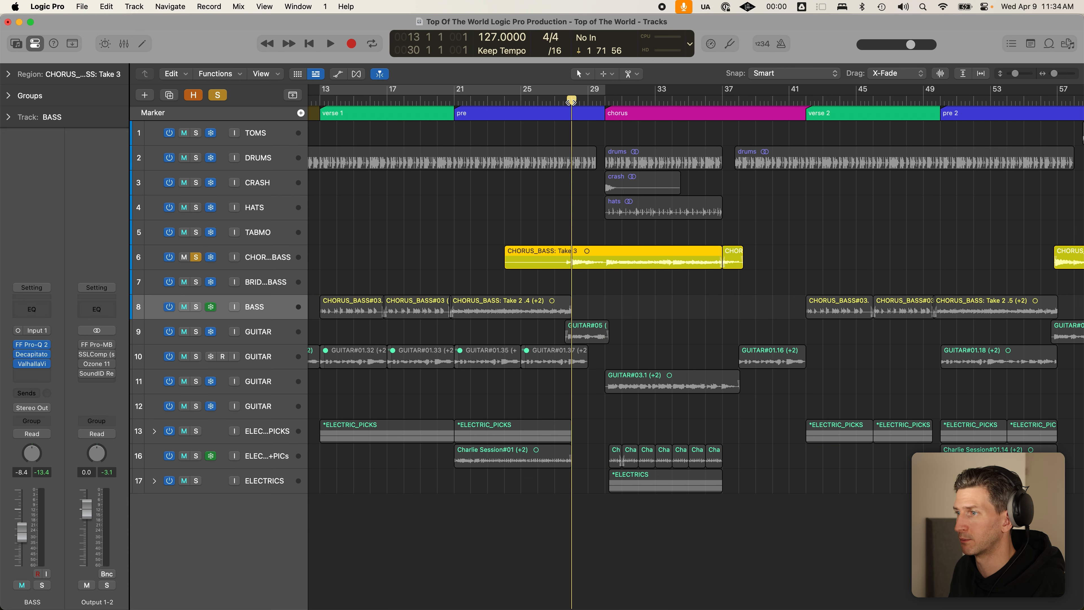
key(z)
shift+click(415, 177)
ctrl+alt+click(469, 209)
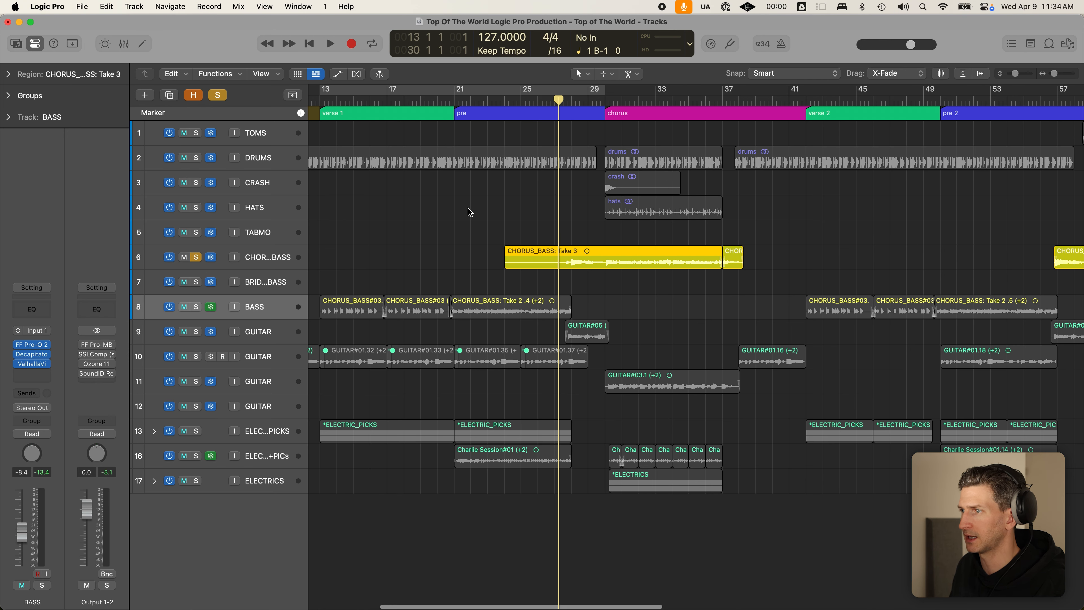
ctrl+alt+click(469, 210)
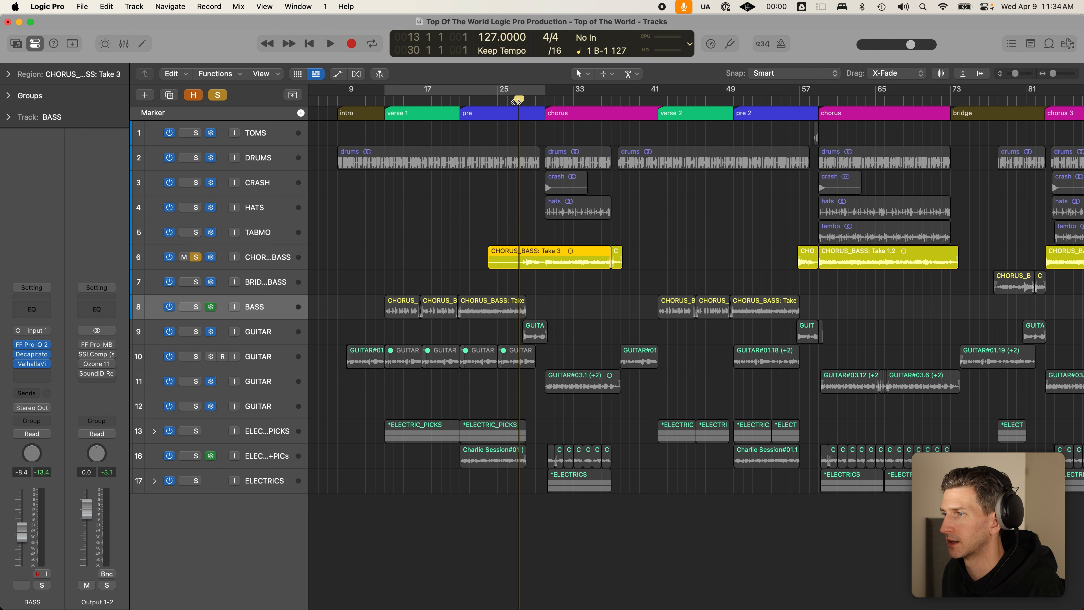
key(space)
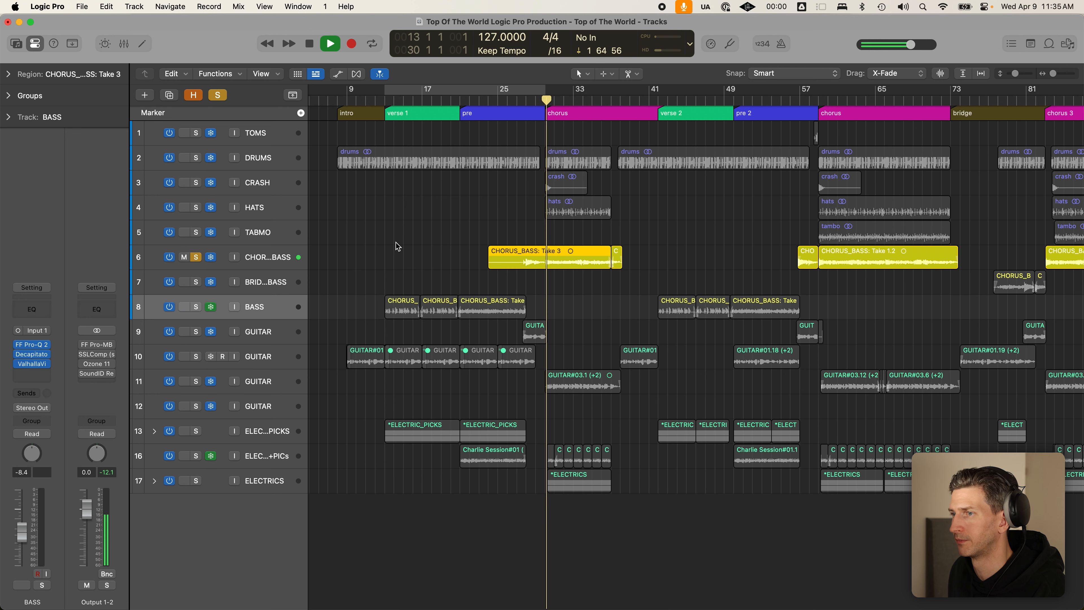
click(514, 302)
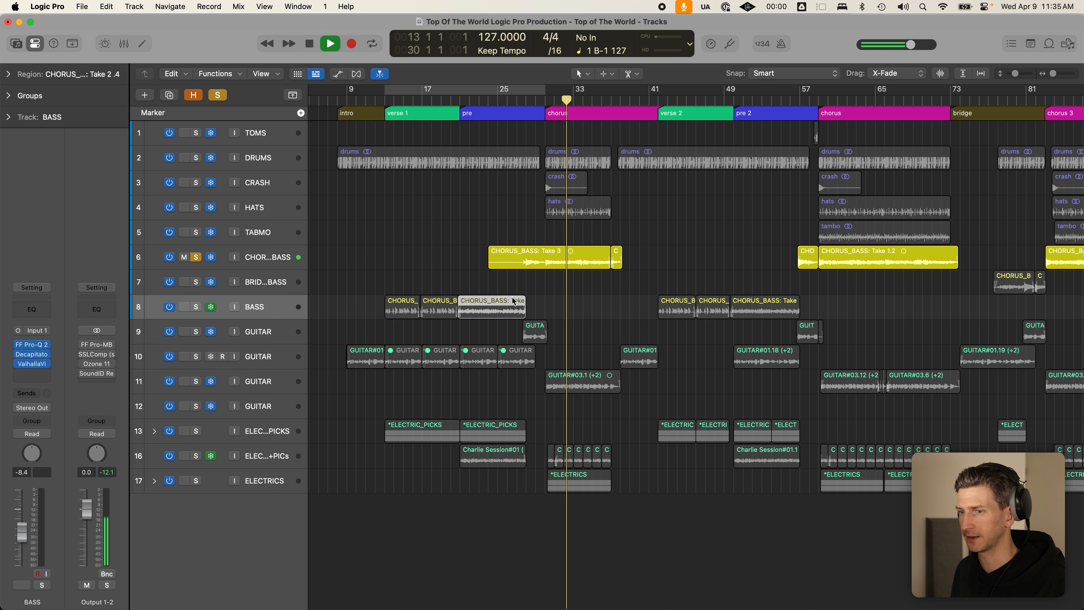
key(space)
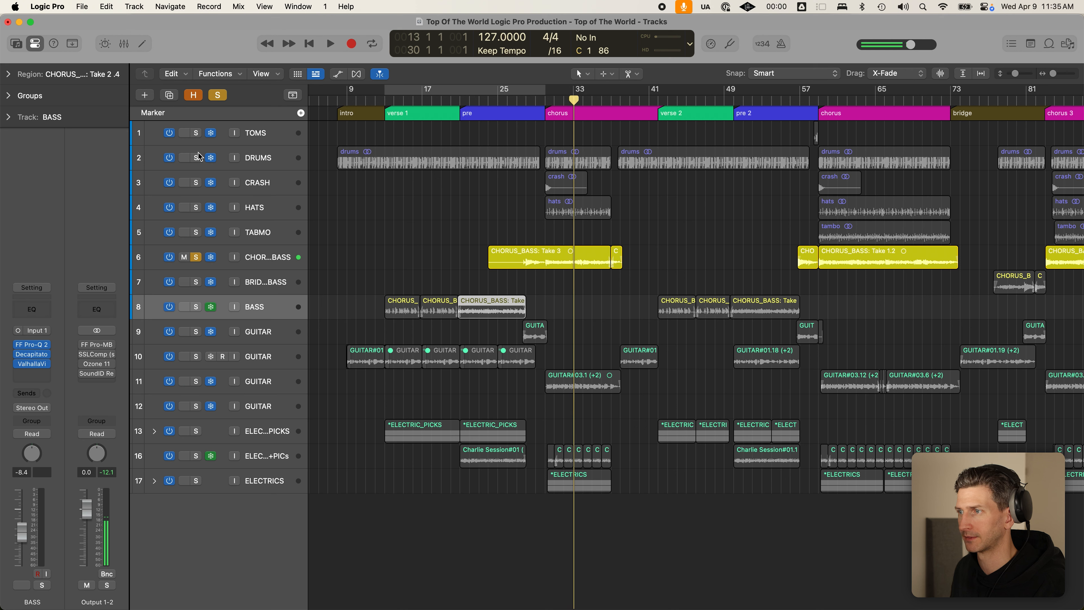
- Solo TOMS through TABMO and track-11 GUITAR, then play from the chorus start
drag(197, 136, 208, 226)
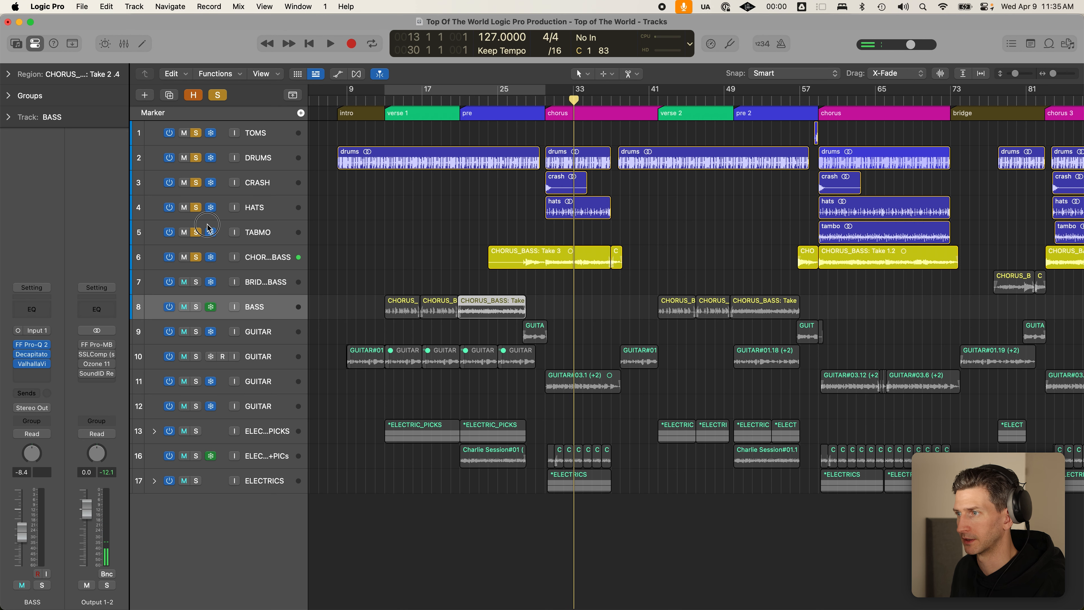
click(195, 383)
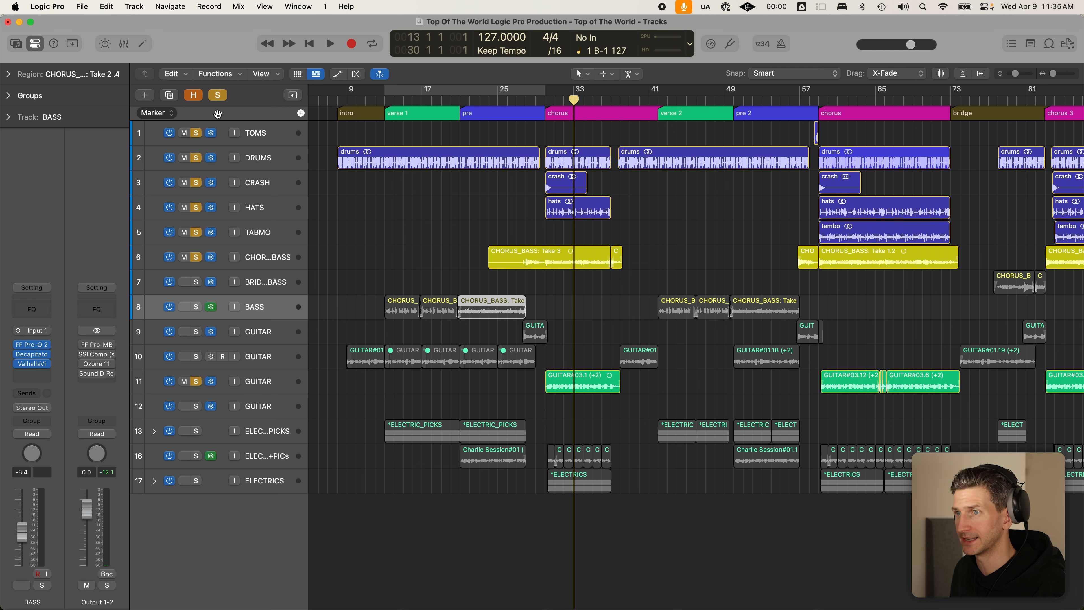
click(544, 101)
key(space)
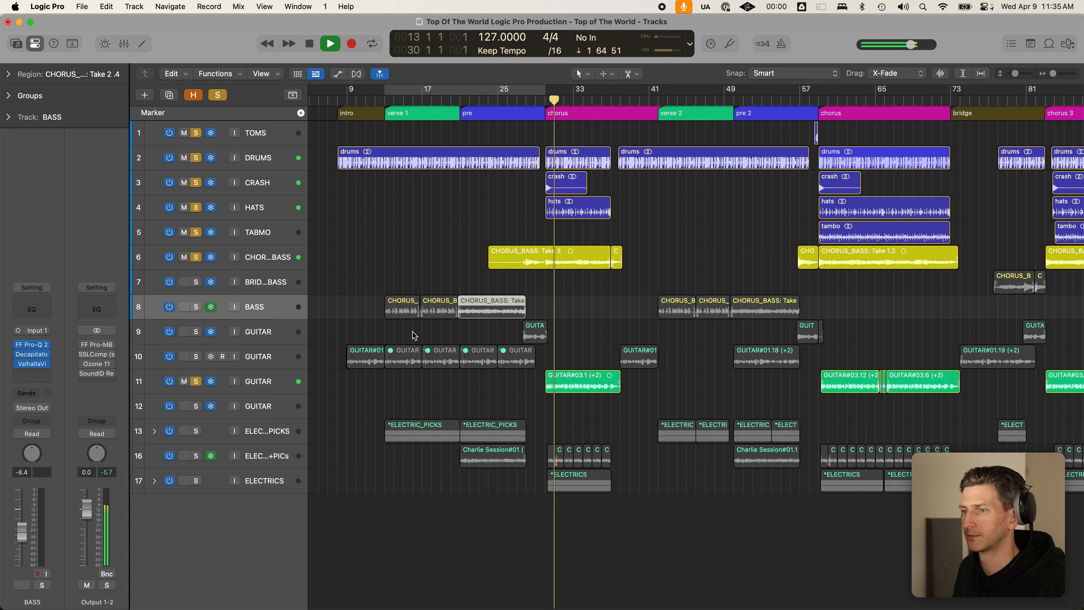
click(272, 382)
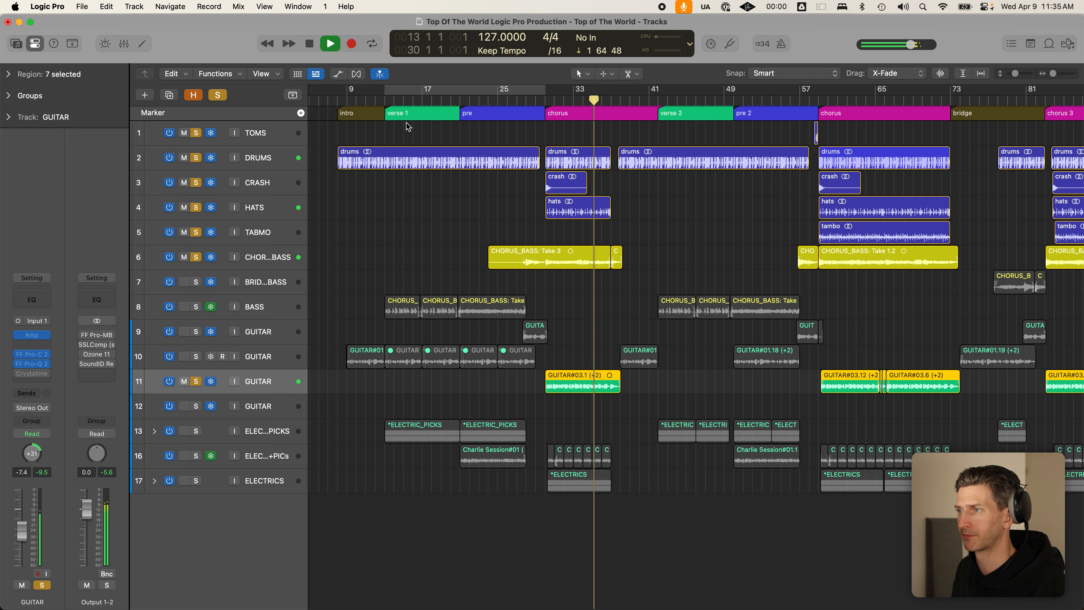
key(space)
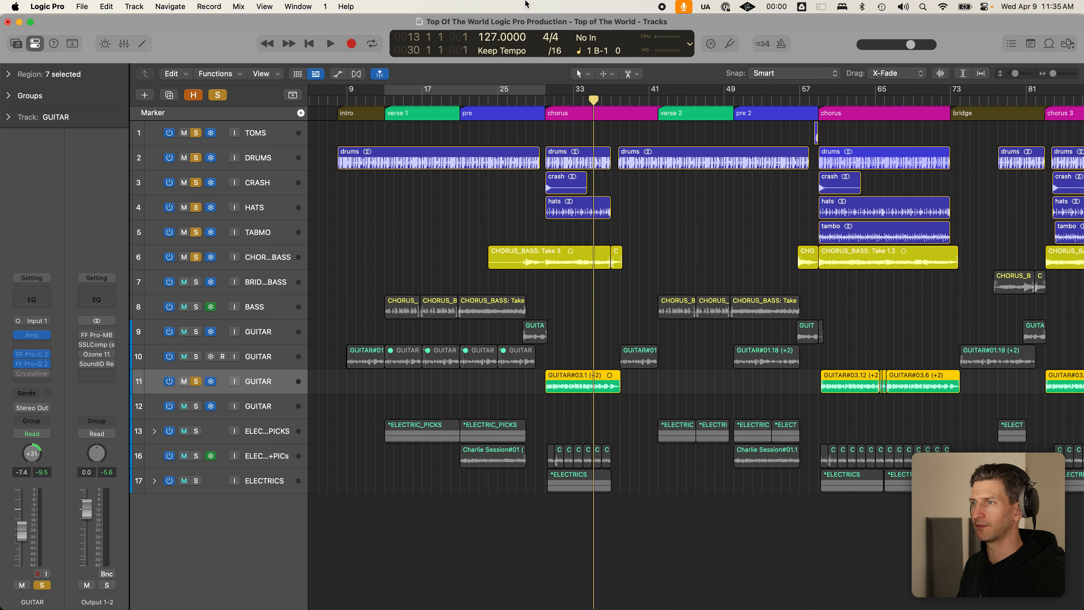
- Turn on cycle playback over bars 30–39
click(546, 99)
click(548, 91)
drag(549, 91, 630, 91)
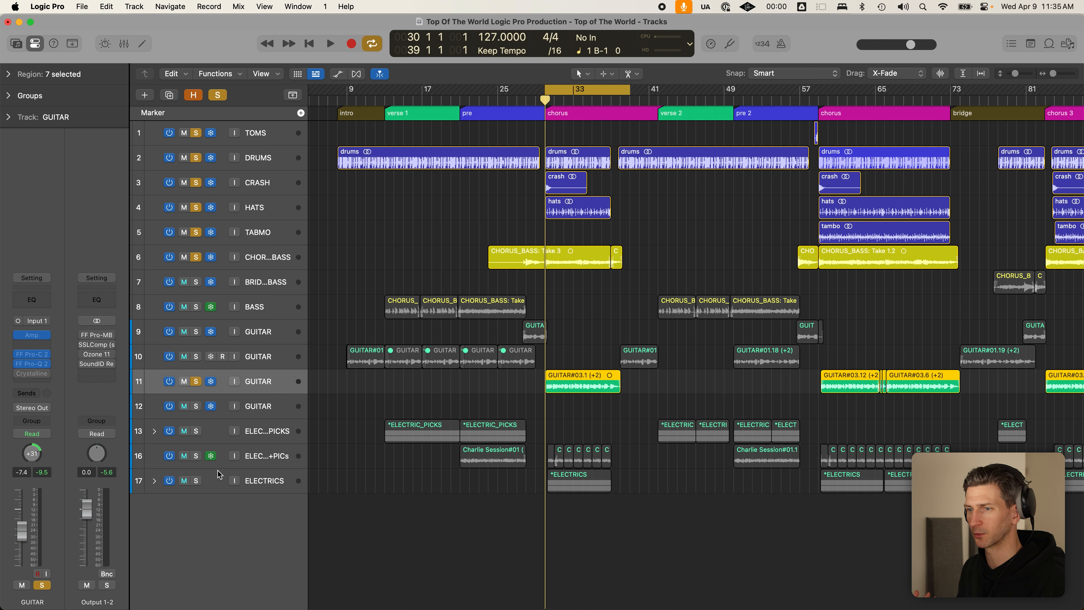
- Solo ELECTRIC+PICs, reveal hidden tracks, enlarge track headers and play the section
click(196, 455)
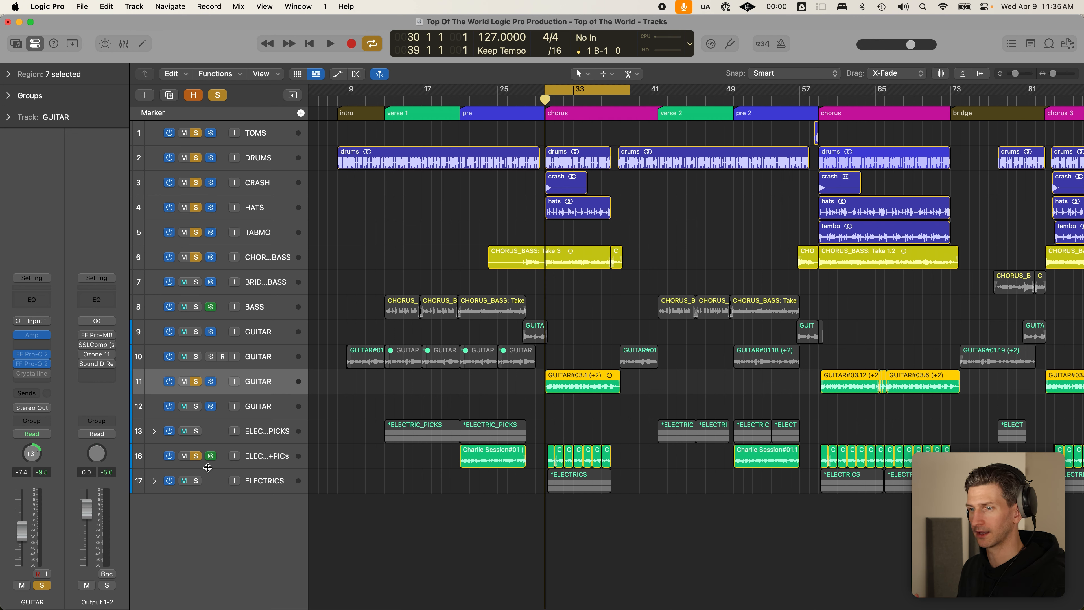
click(207, 464)
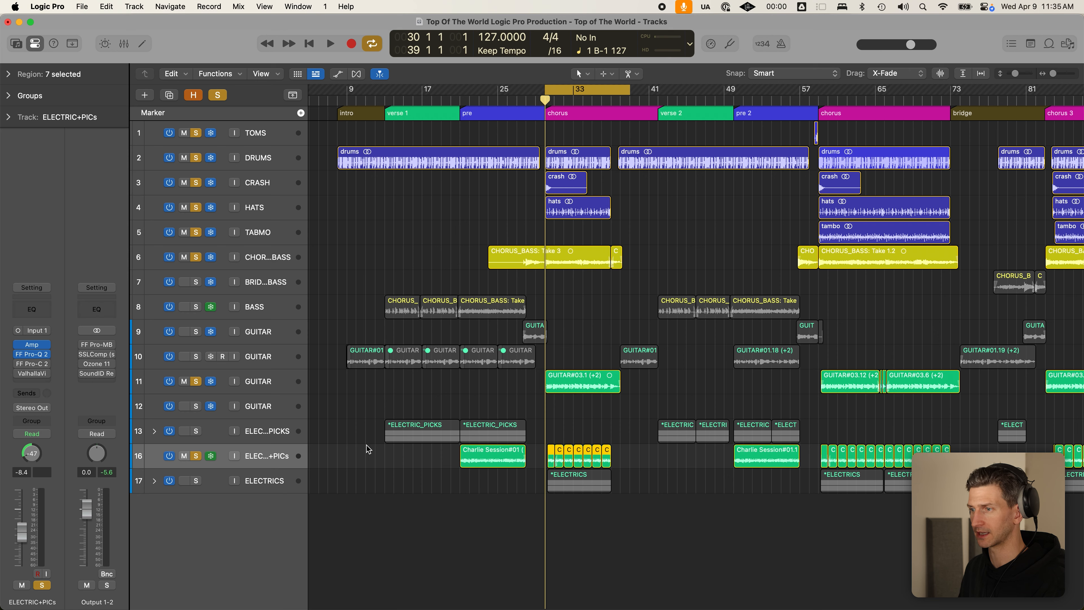
key(h)
key(h)
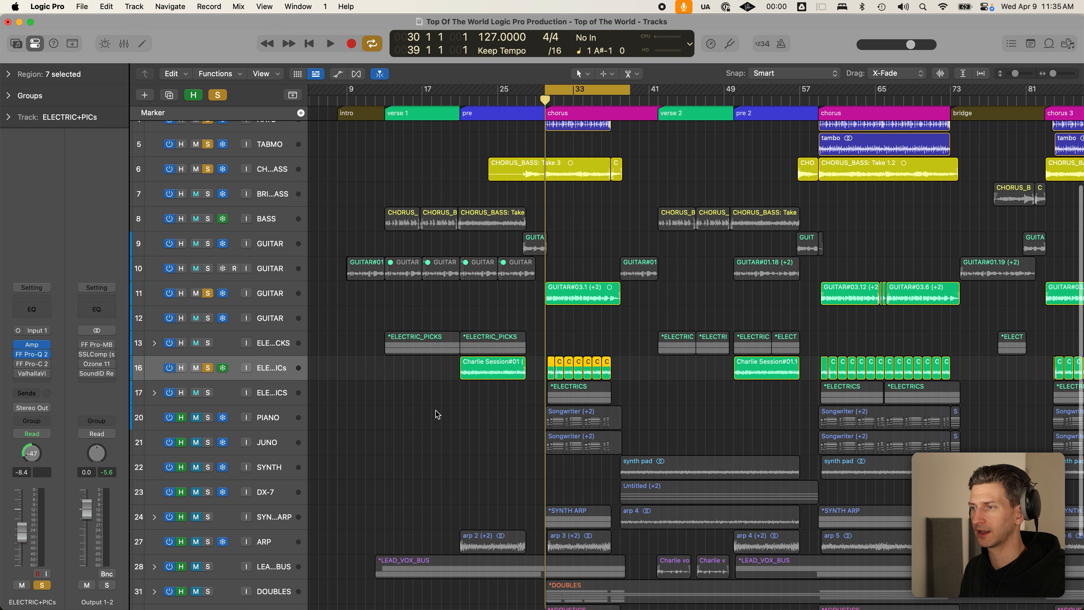
click(197, 481)
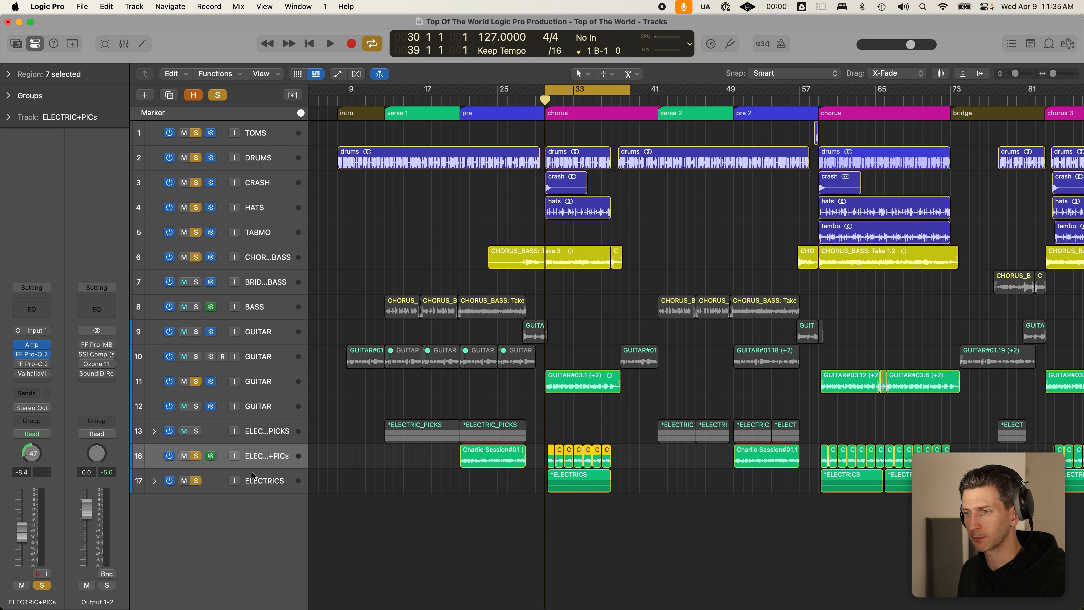
key(super+Down)
click(195, 544)
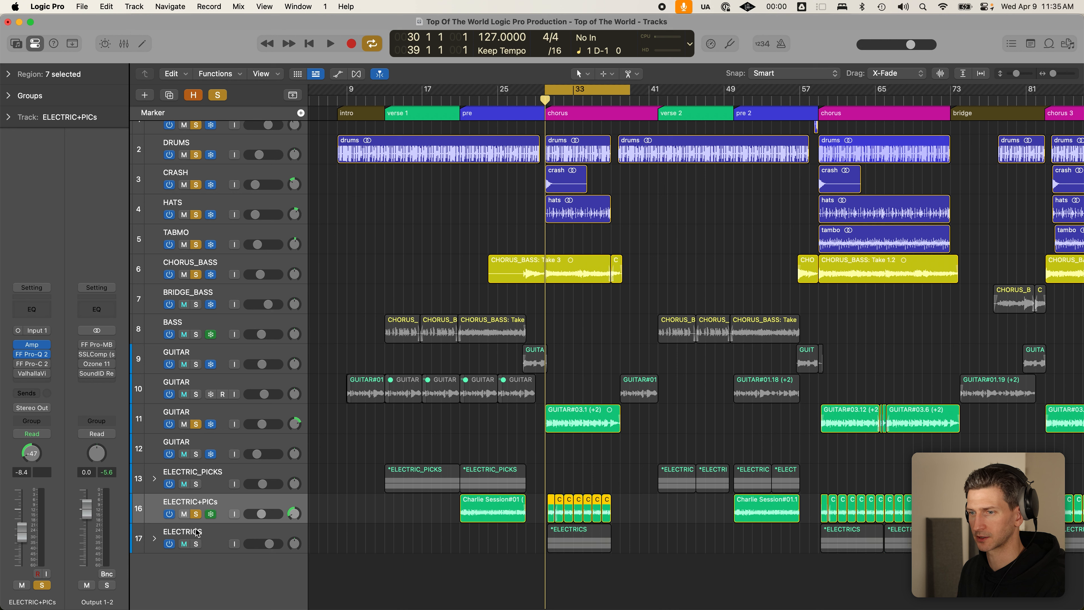
key(space)
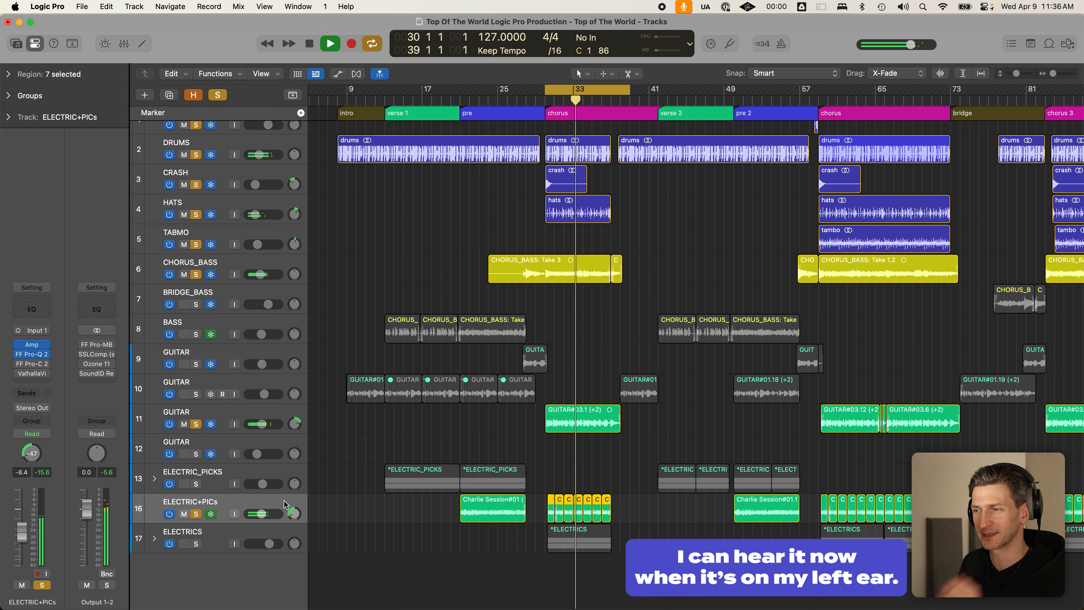
key(space)
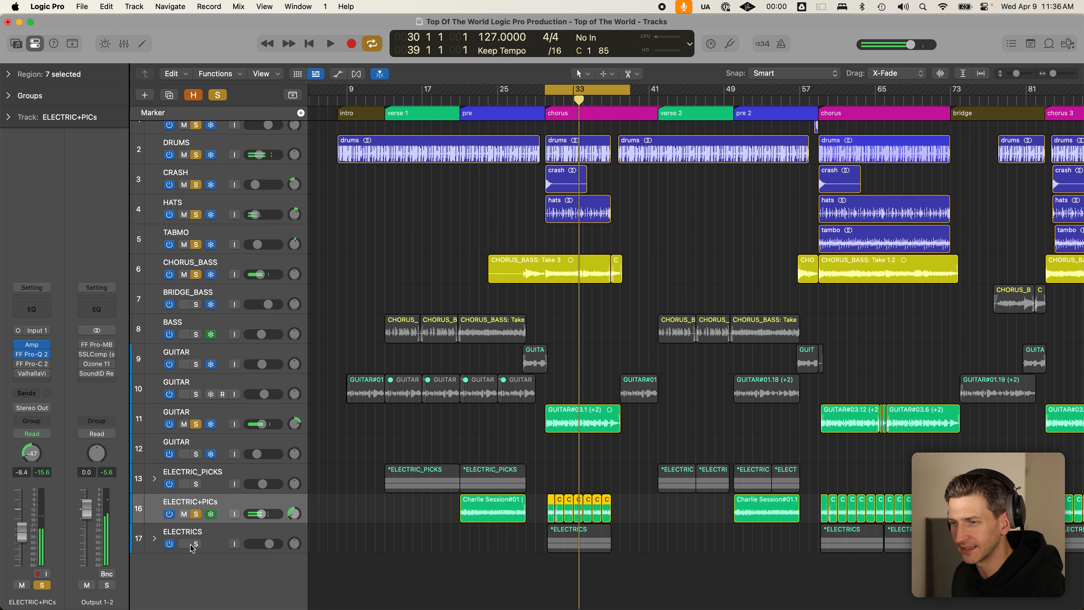
- Solo ELECTRICS alone and expand its stack to show Audio 16 and Audio 17
click(195, 544)
click(218, 95)
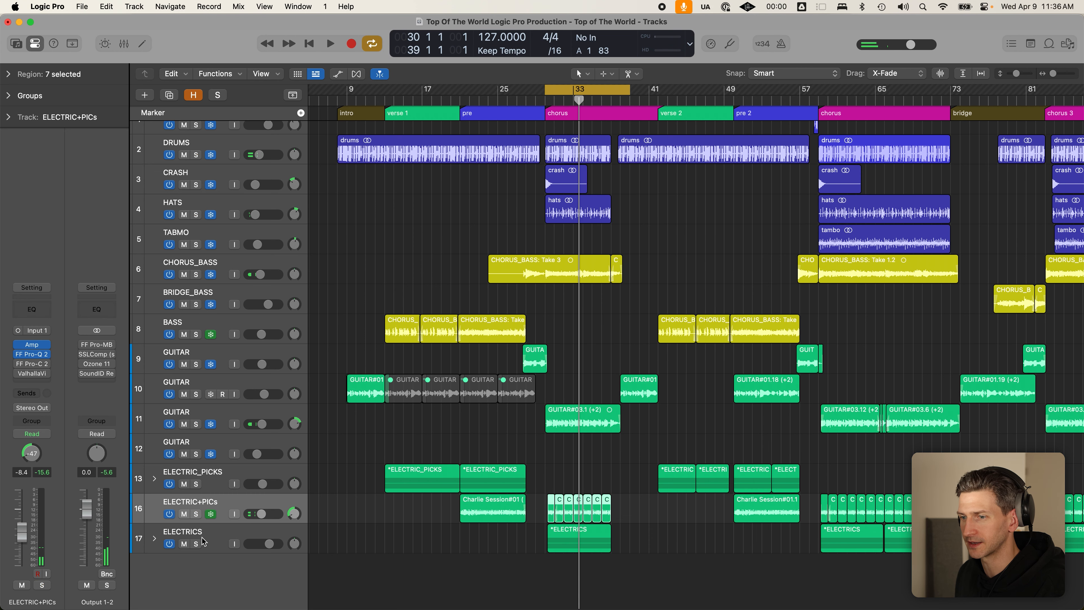
click(197, 543)
click(154, 538)
- Raise the ELECTRICS volume to 6.0 dB while listening during playback
scroll(554, 354, down, 2)
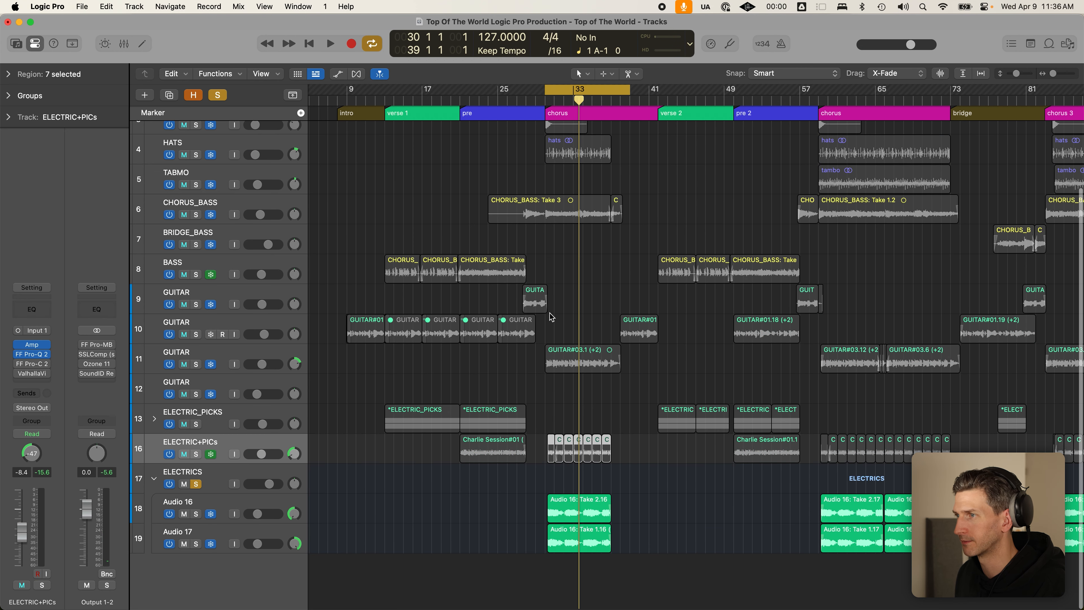
key(space)
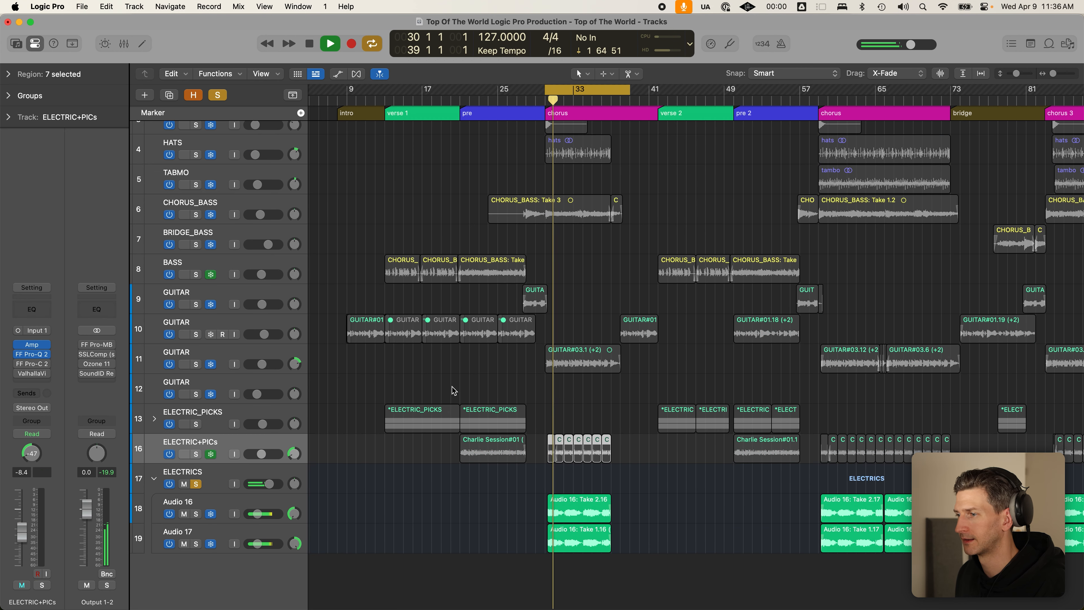
click(266, 474)
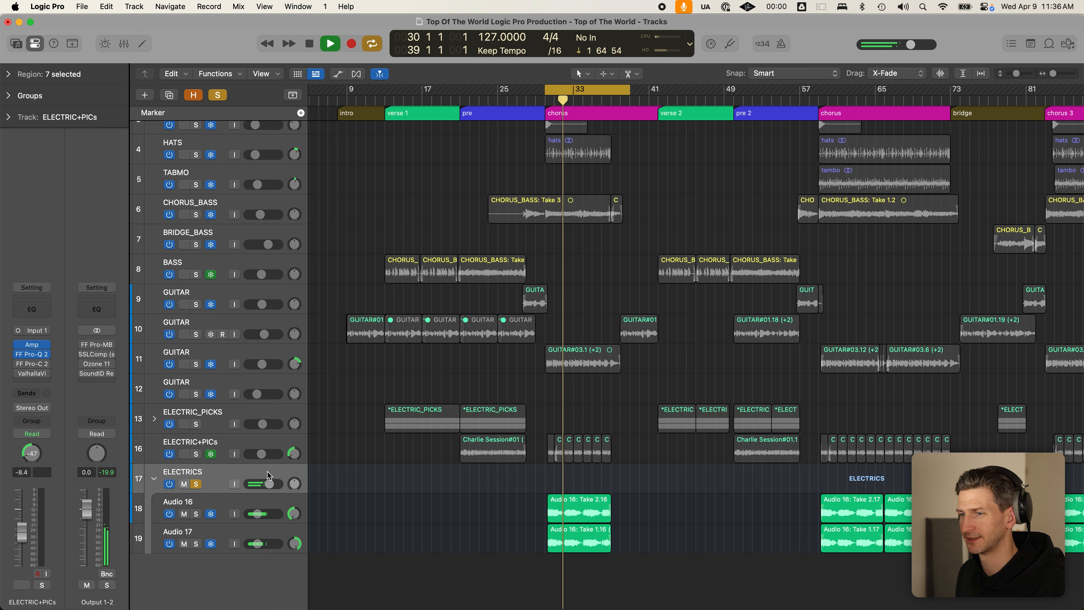
key(space)
key(space)
click(269, 483)
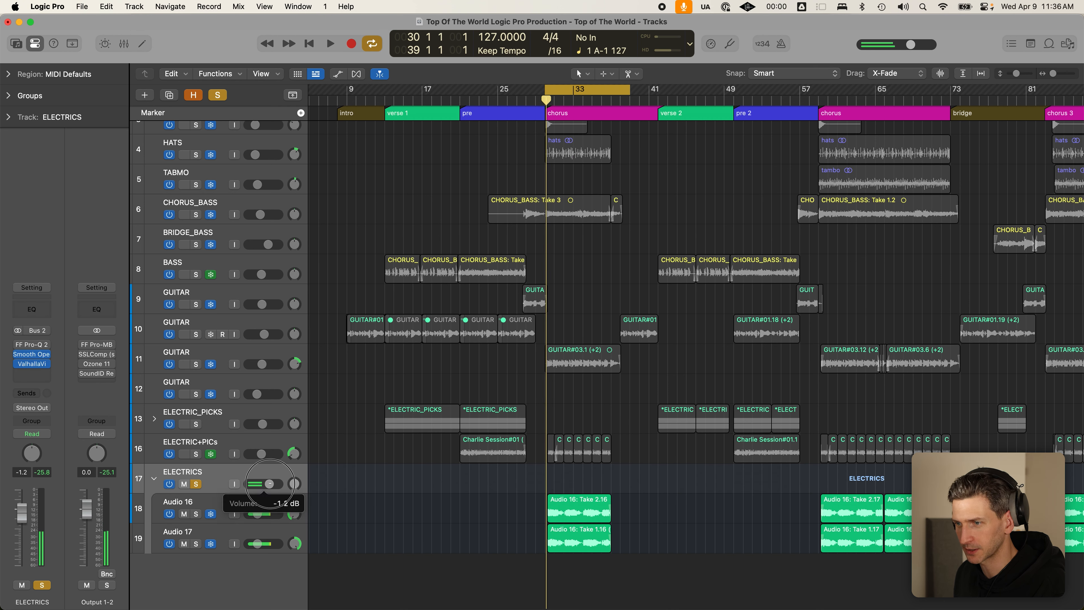
drag(270, 484, 280, 486)
key(space)
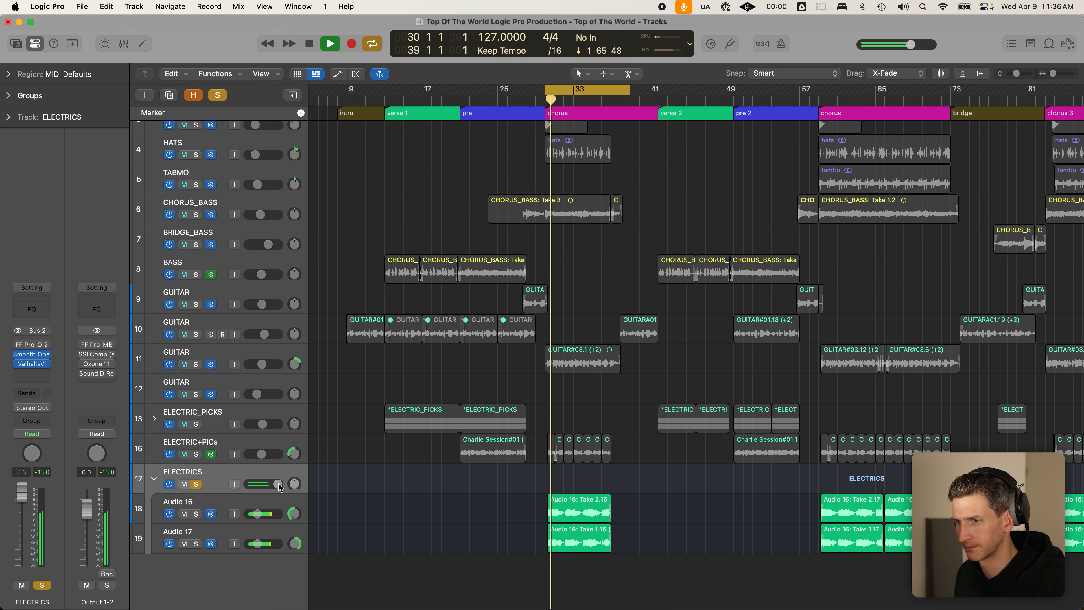
drag(280, 486, 281, 486)
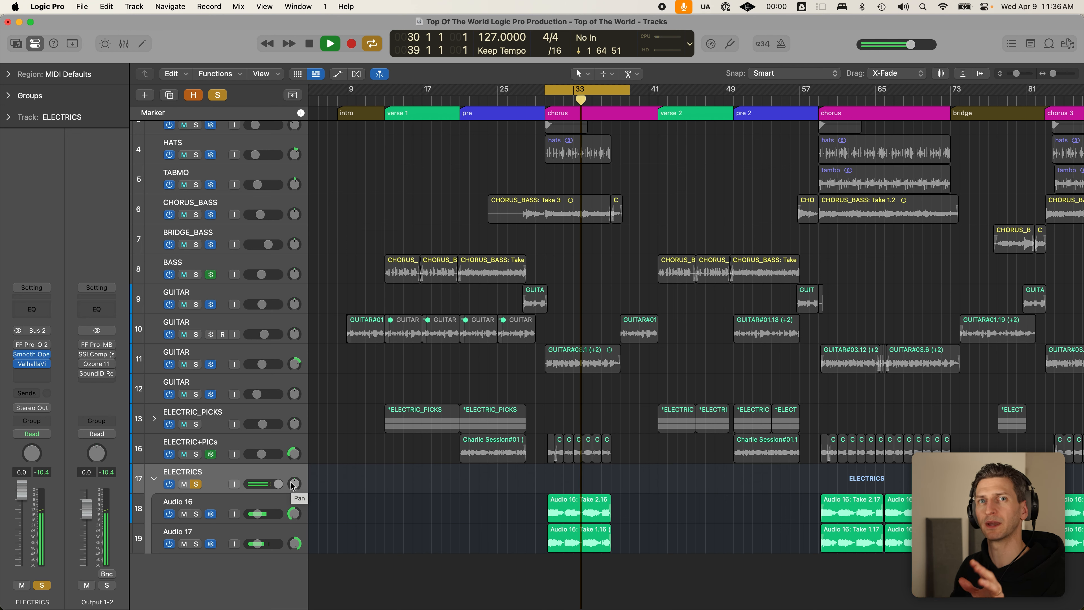
key(space)
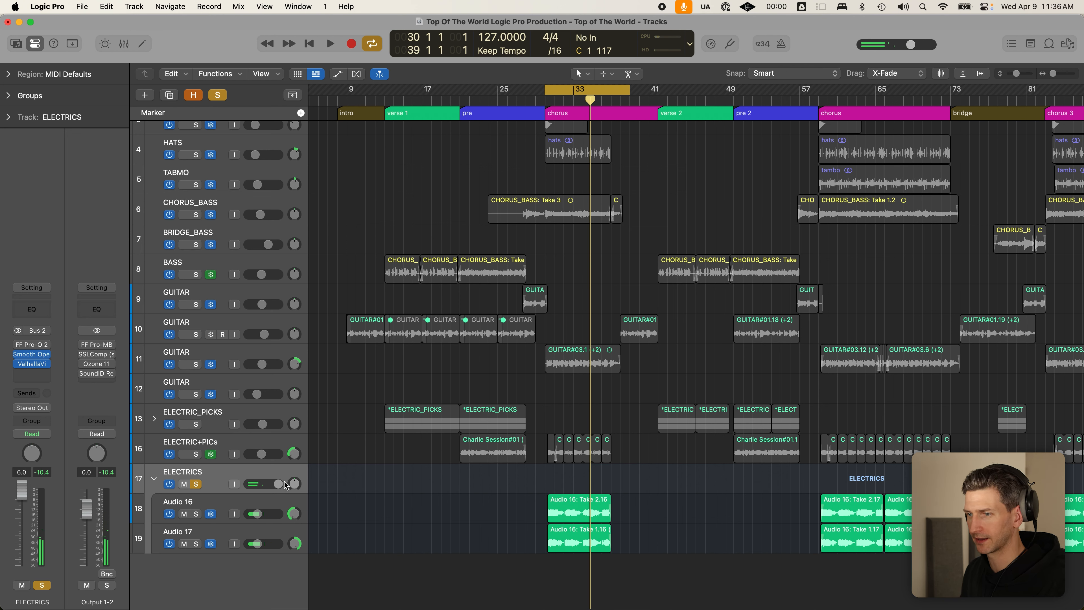
- Enter an exact ELECTRICS volume of -1.6 dB
double_click(278, 484)
text(-1.)
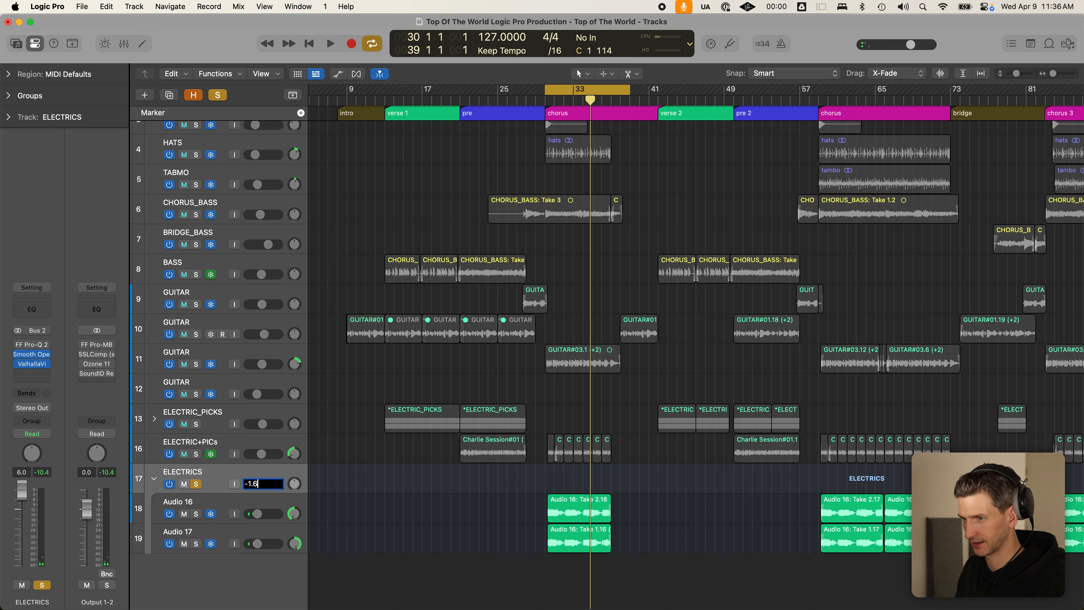
text(6)
key(Return)
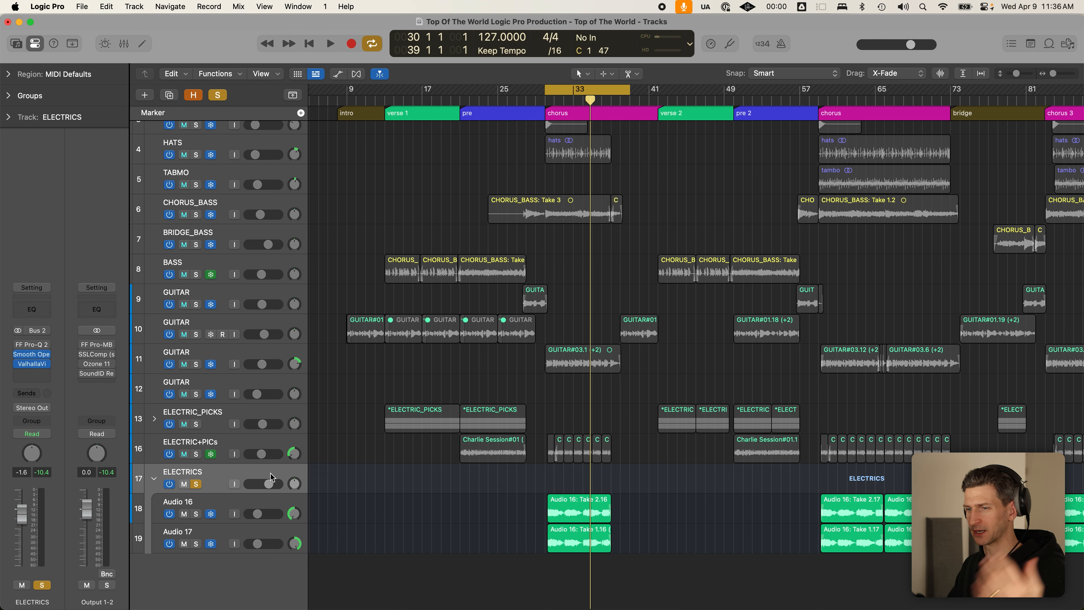
- Collapse the ELECTRICS stack, solo GUITAR 11 and unsolo ELECTRICS
click(149, 479)
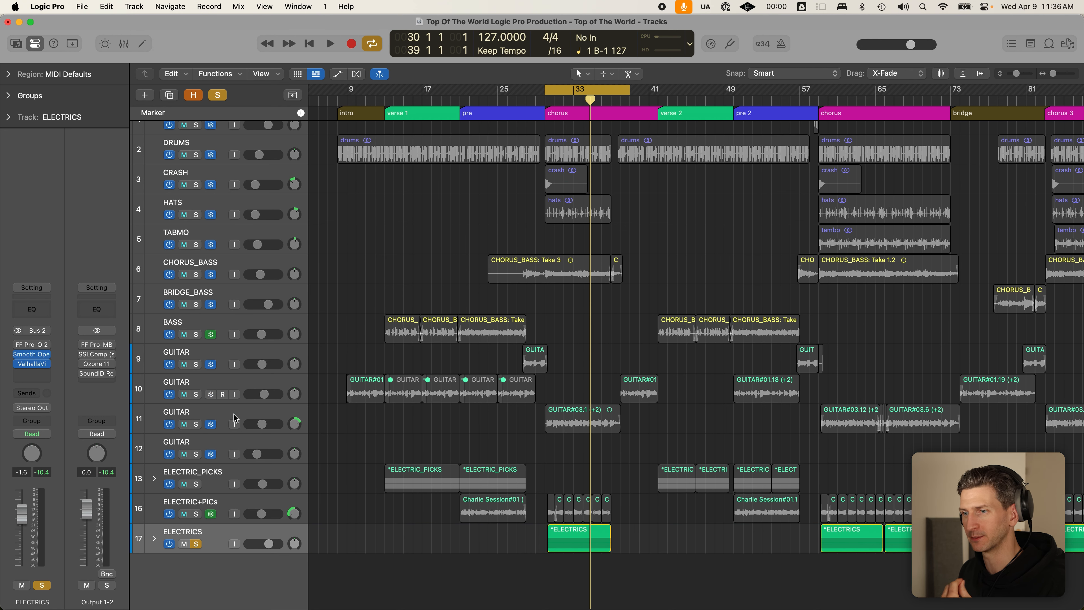
click(196, 424)
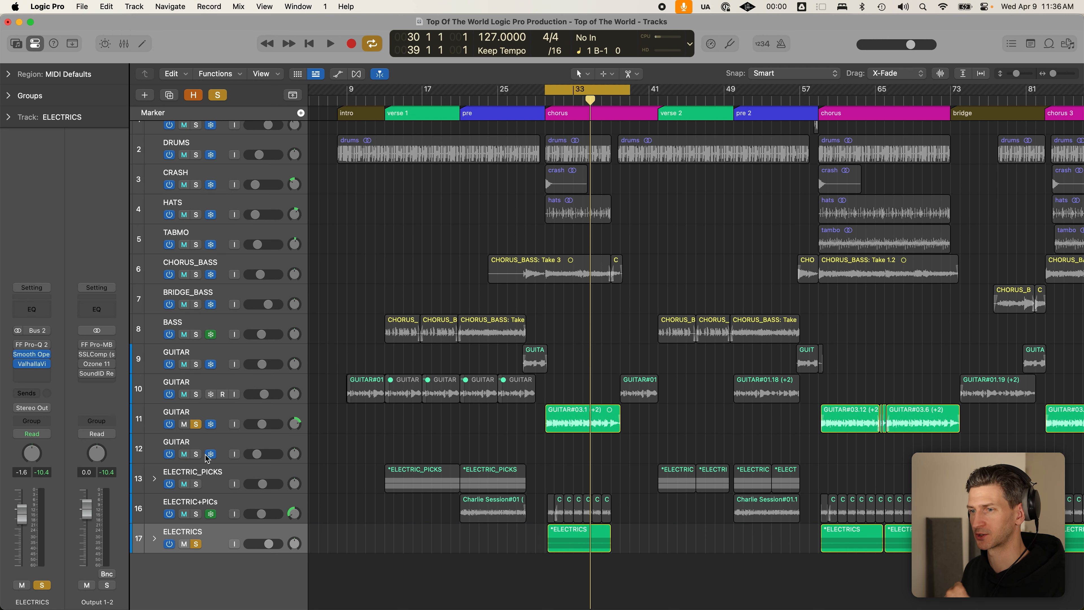
click(199, 543)
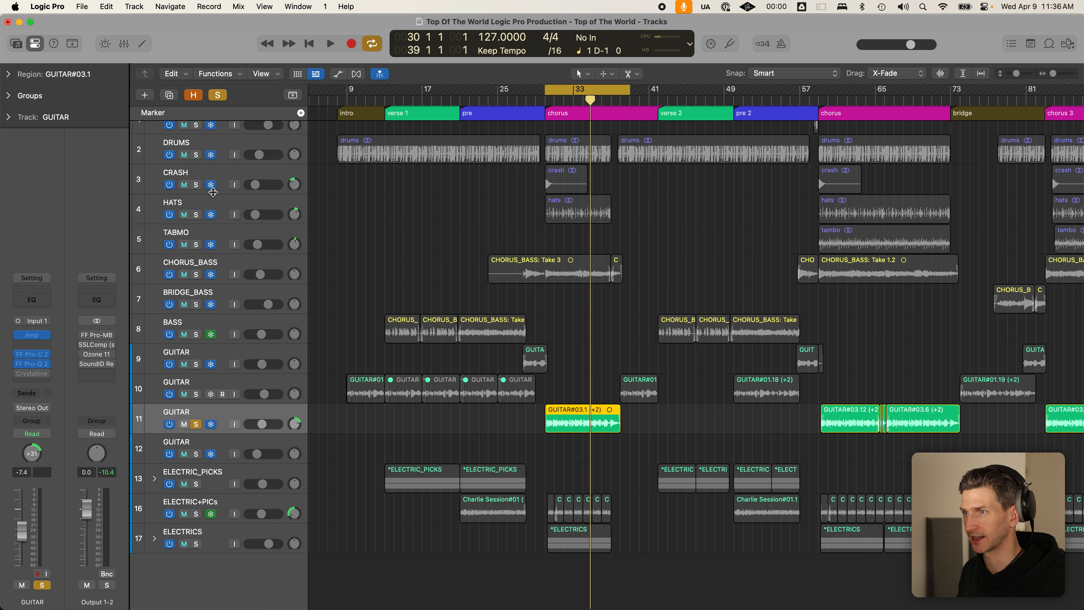
- Solo DRUMS, CRASH, HATS, TABMO and CHORUS_BASS, play the section, then re-solo ELECTRICS
drag(195, 155, 198, 264)
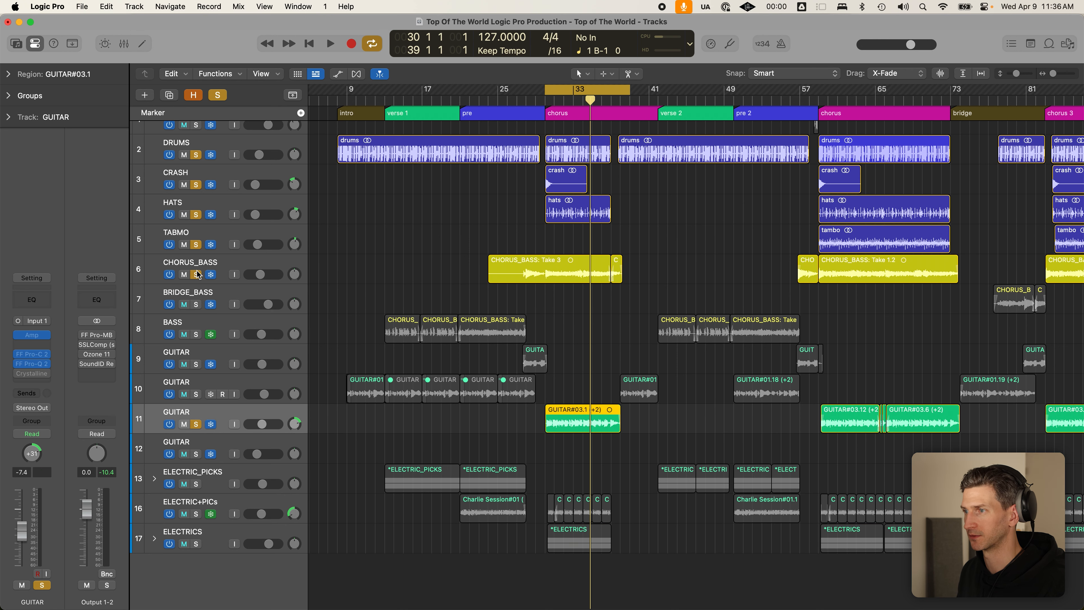
key(space)
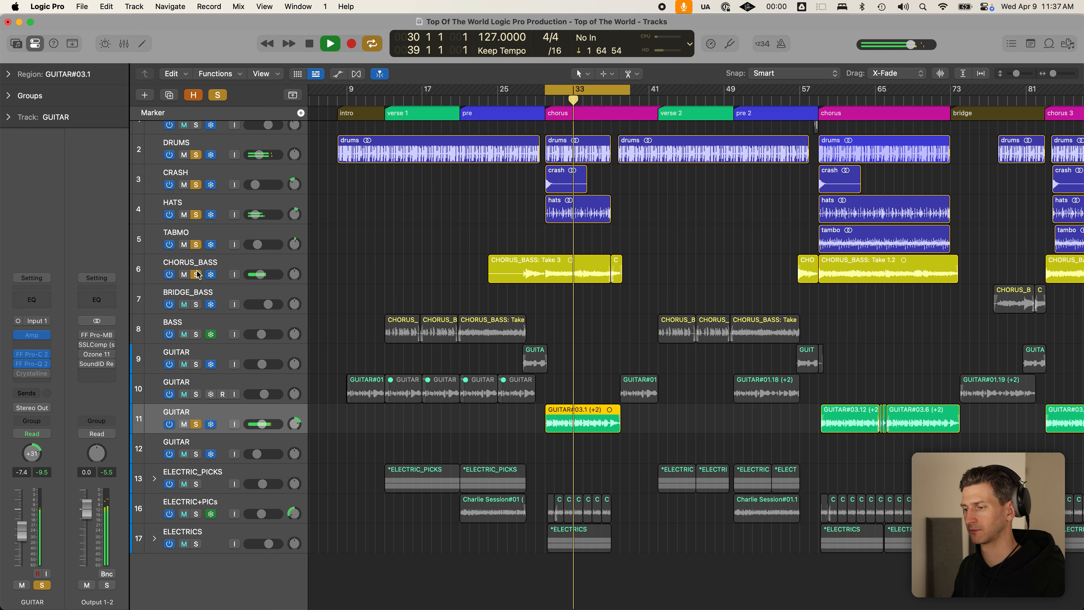
key(space)
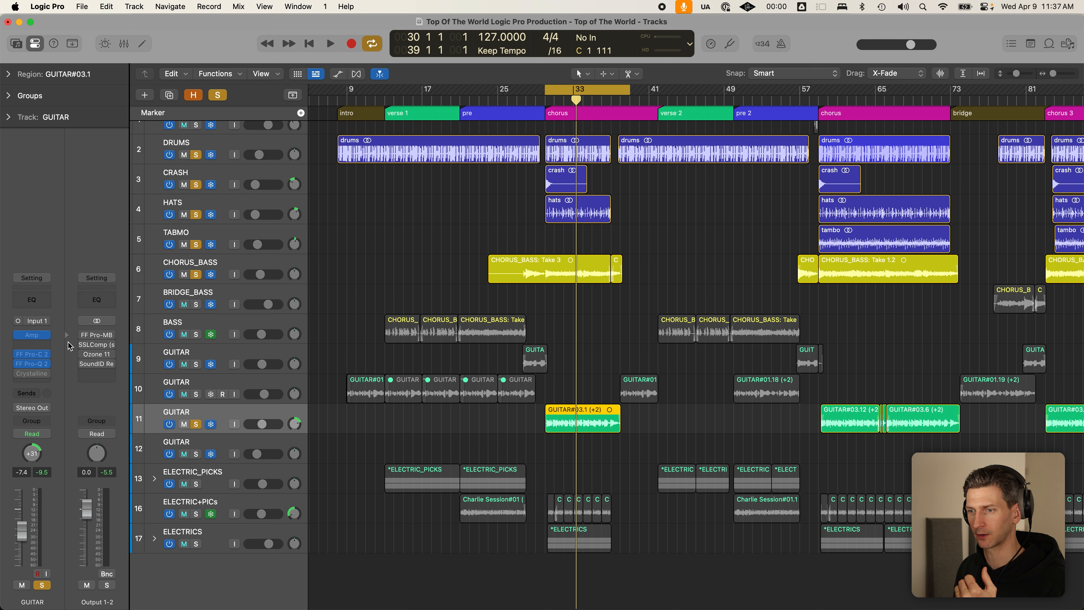
click(197, 544)
- Solo ELECTRIC+PICs, shorten the cycle to end near bar 37 and play it
click(204, 539)
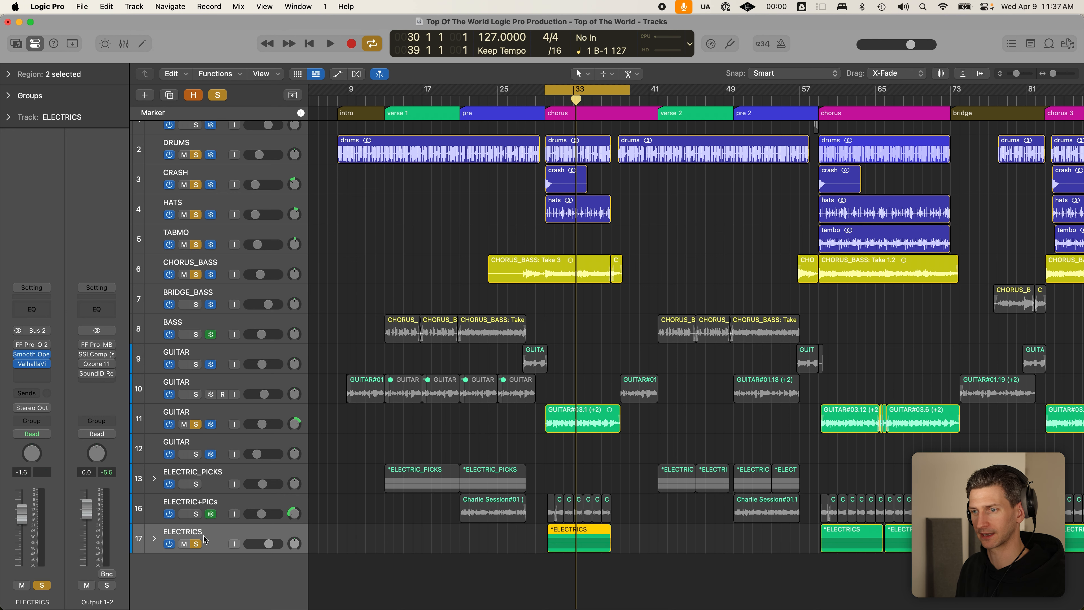
click(197, 514)
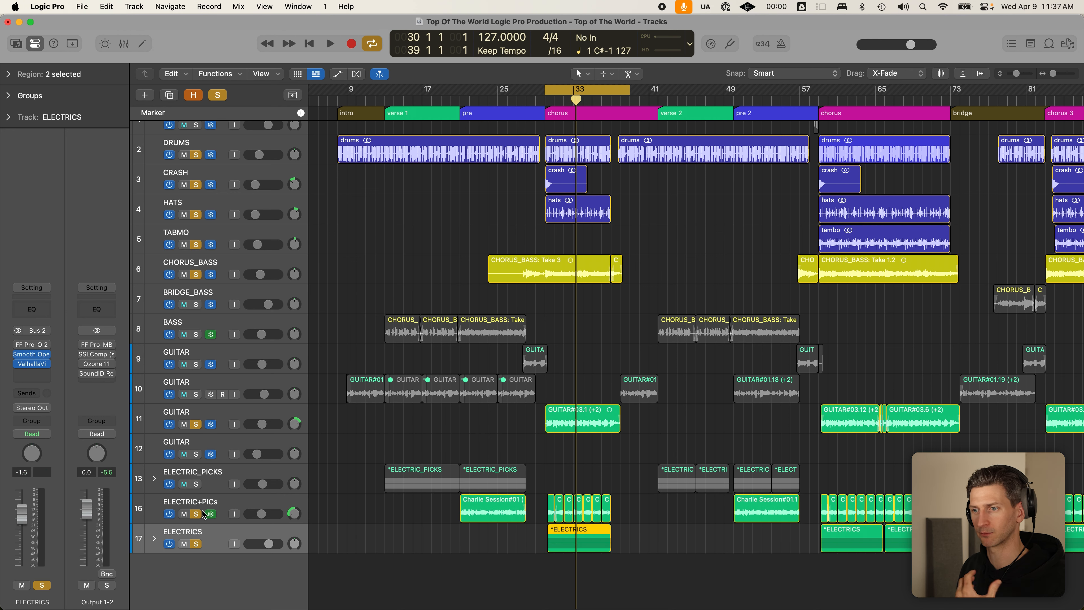
click(222, 506)
click(370, 352)
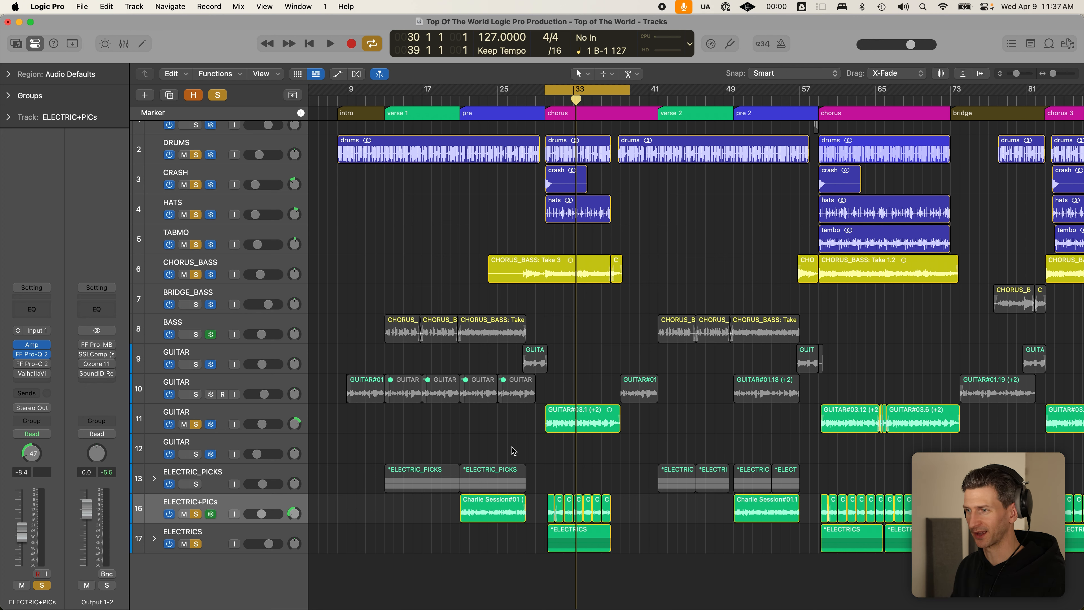
drag(633, 99, 617, 97)
key(space)
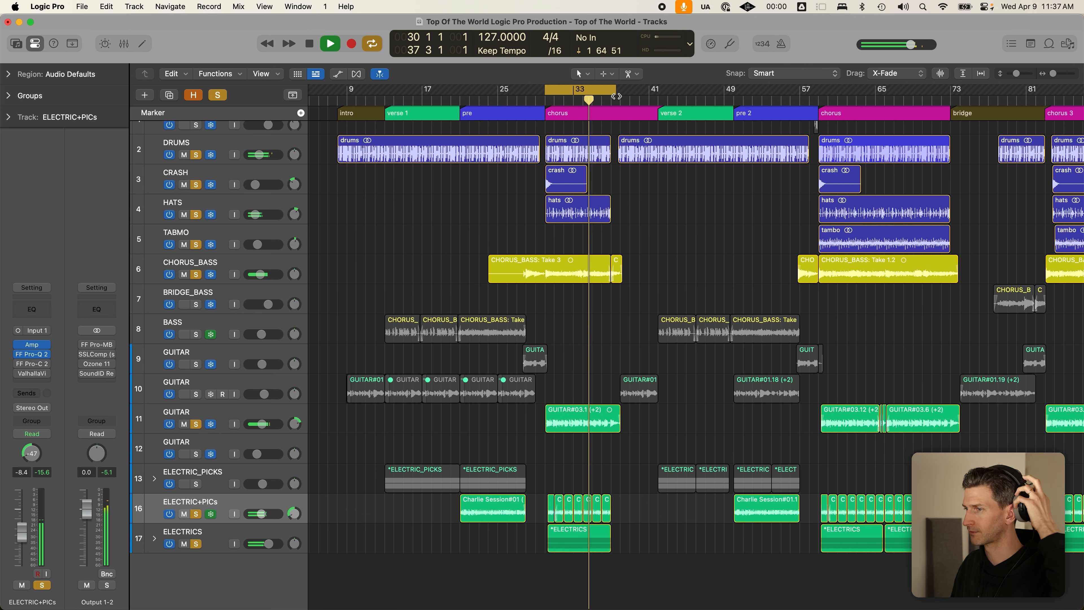
key(space)
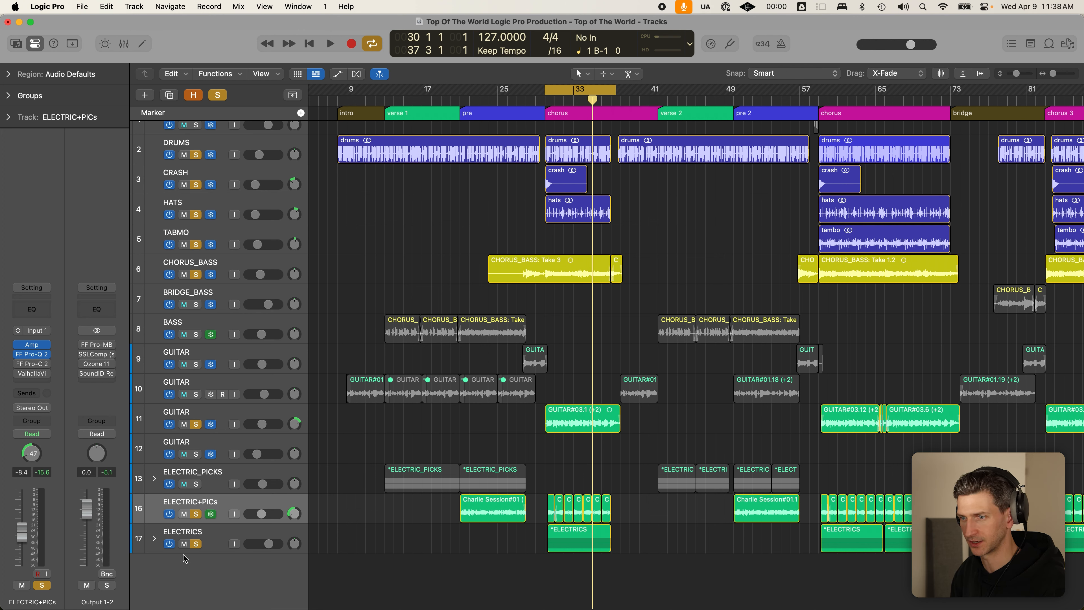
- A/B the mix by muting and unmuting ELECTRICS and ELECTRIC+PICs during playback
click(215, 533)
click(227, 509)
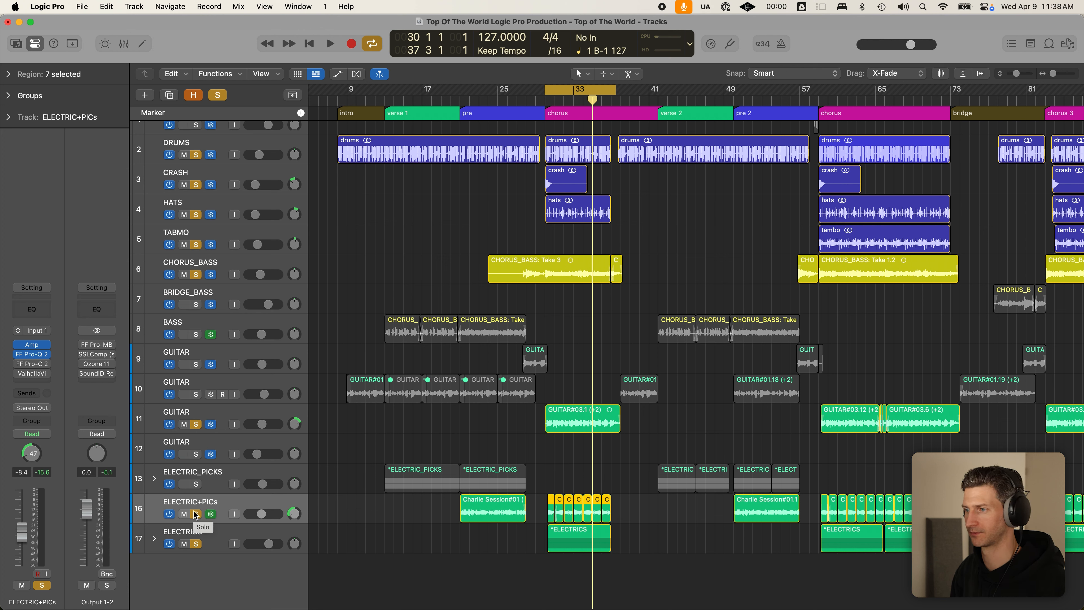
key(space)
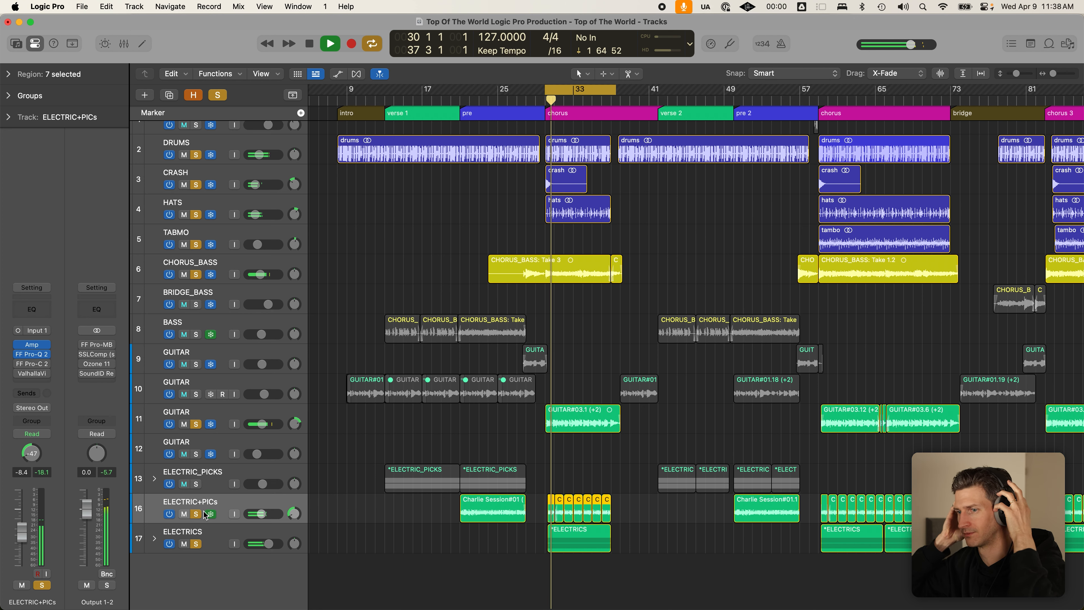
click(185, 545)
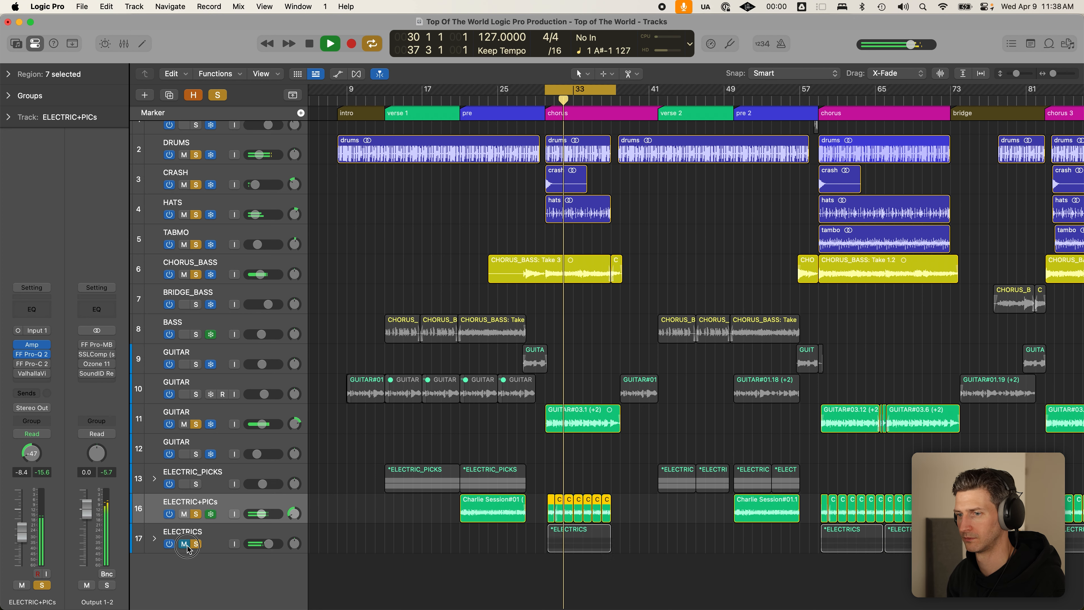
click(185, 515)
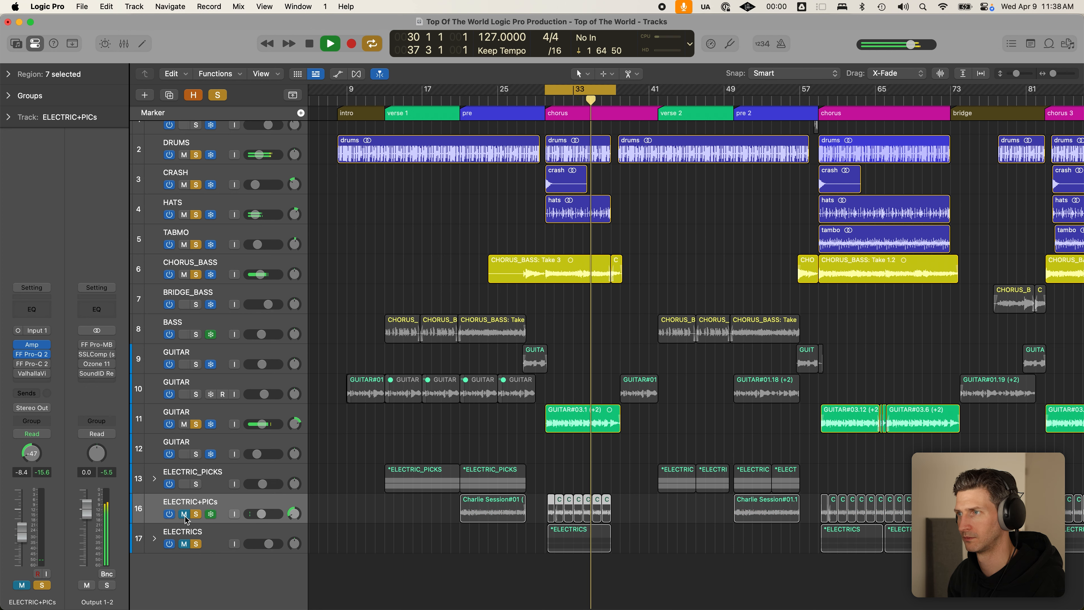
click(185, 516)
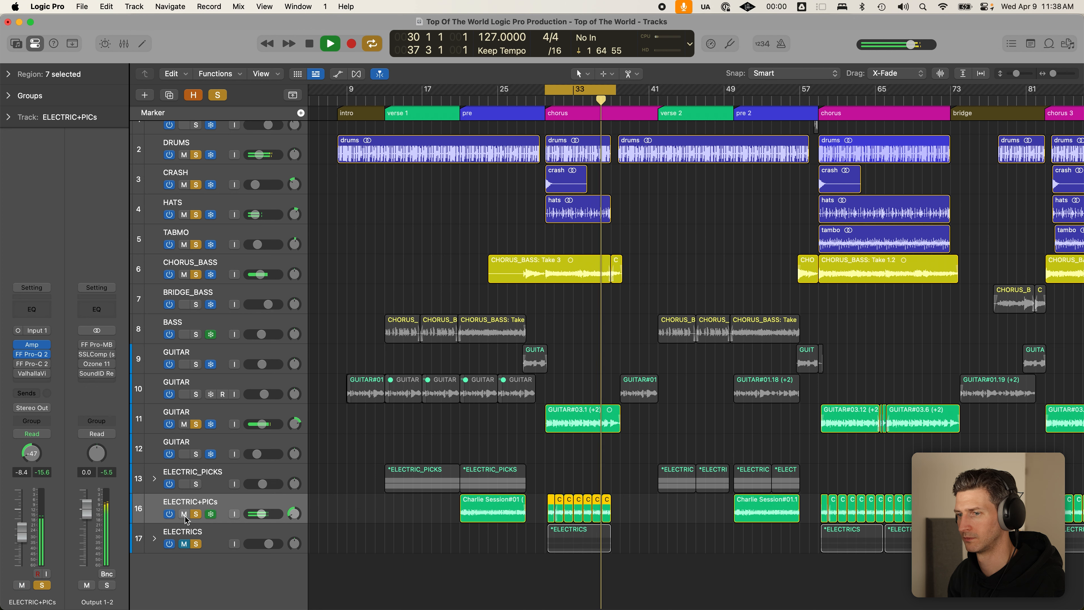
click(185, 546)
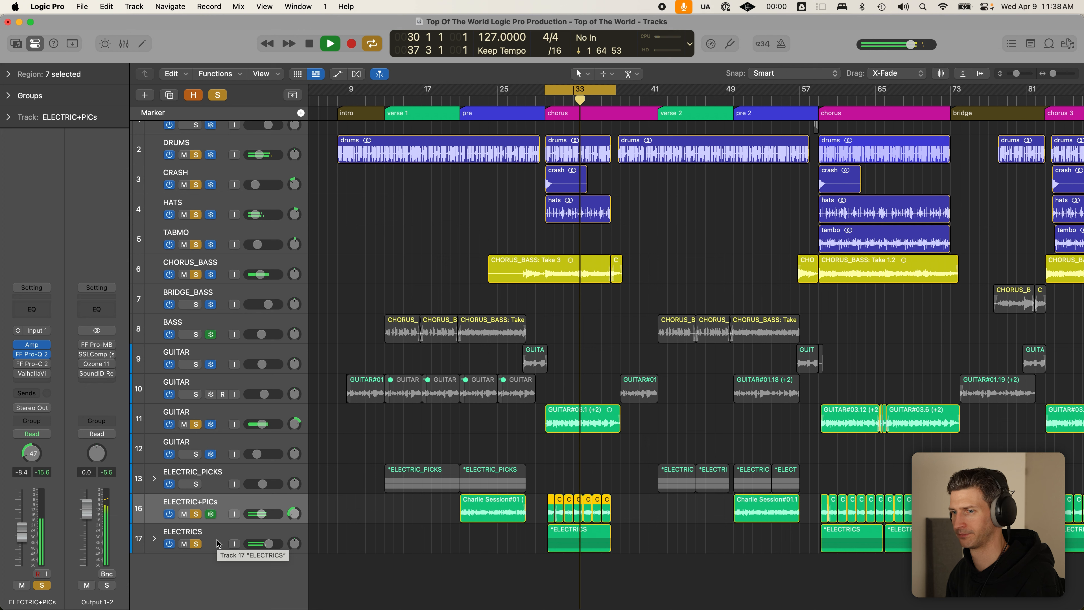
click(184, 544)
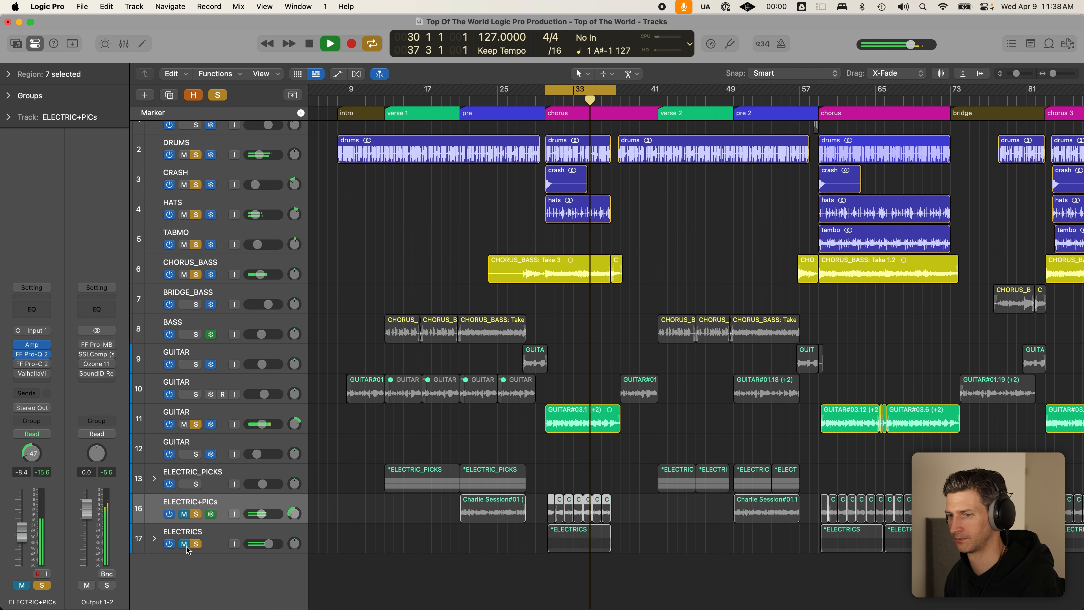
key(space)
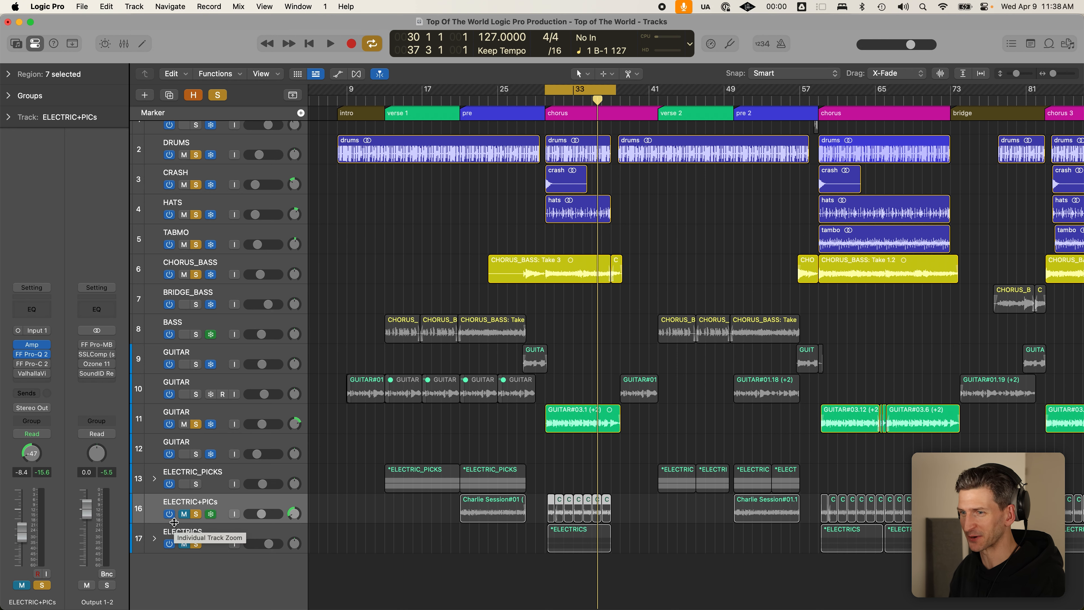
click(184, 541)
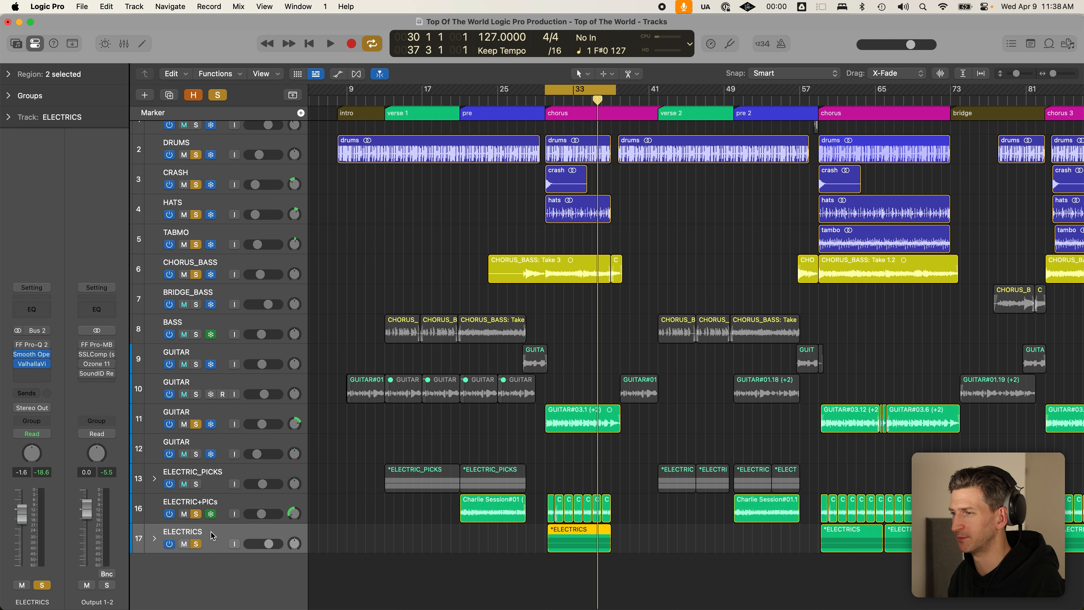
- Turn off cycle, zoom out, and audition the second and third choruses
key(c)
scroll(804, 104, right, 3)
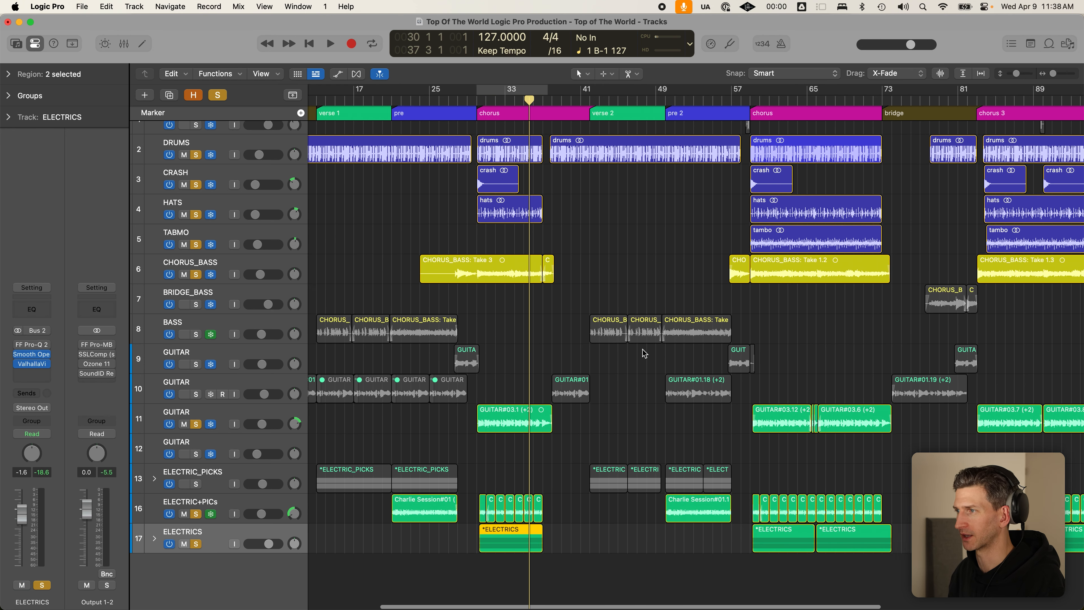
click(755, 99)
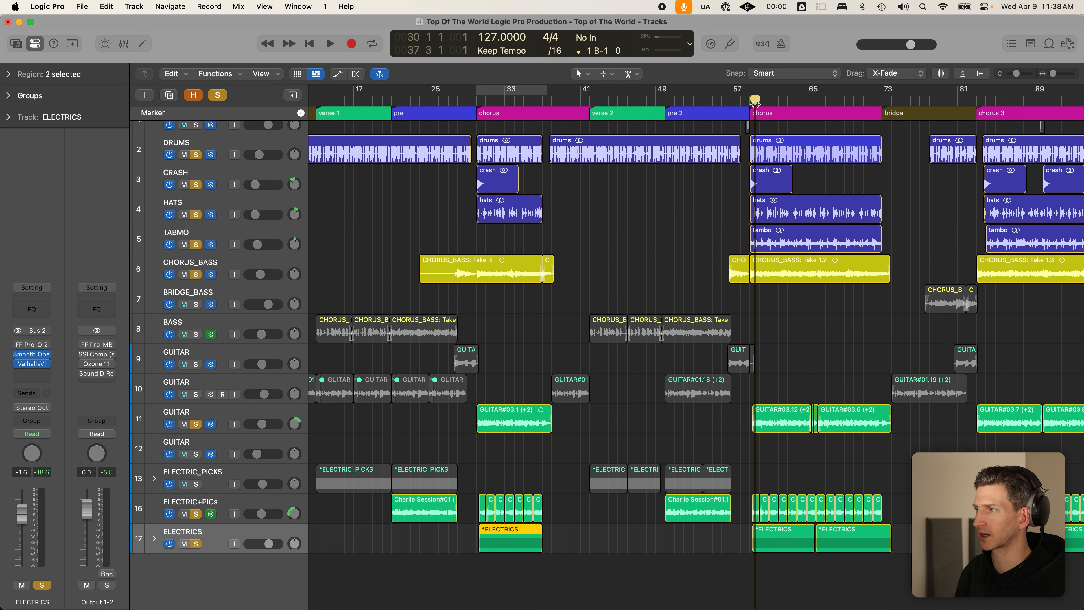
key(alt+comma)
scroll(977, 193, down, 1)
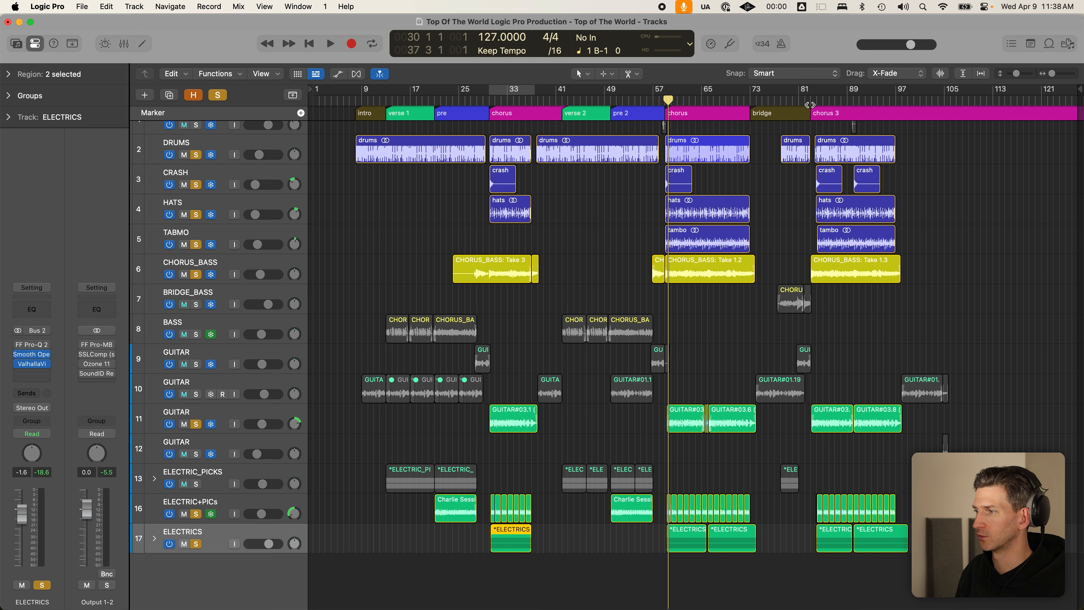
click(816, 100)
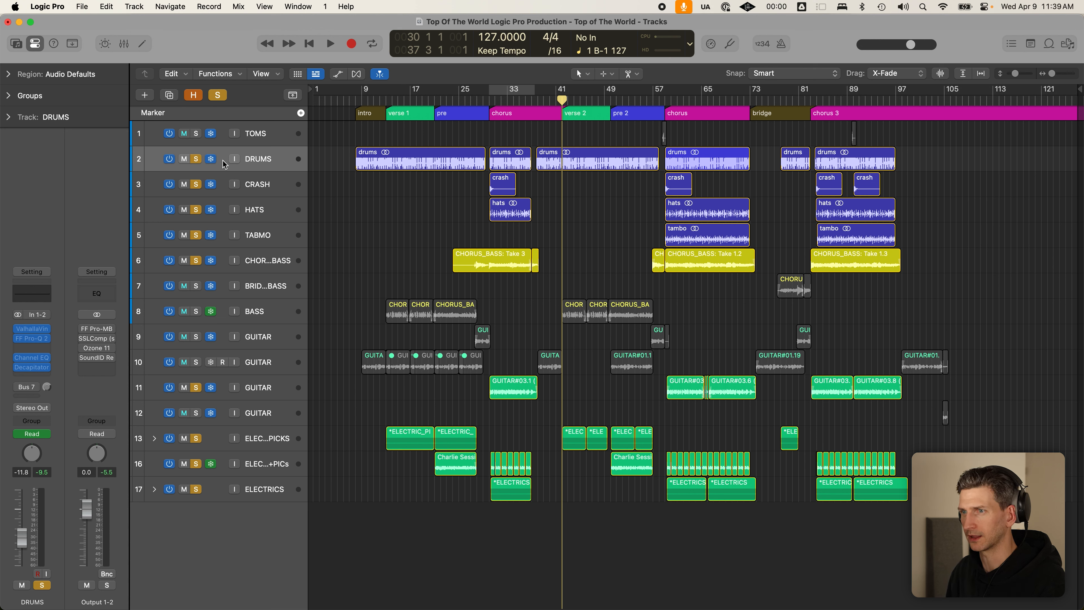
- Select the DRUMS regions, make track rows taller, and return the playhead to bar 9
click(291, 163)
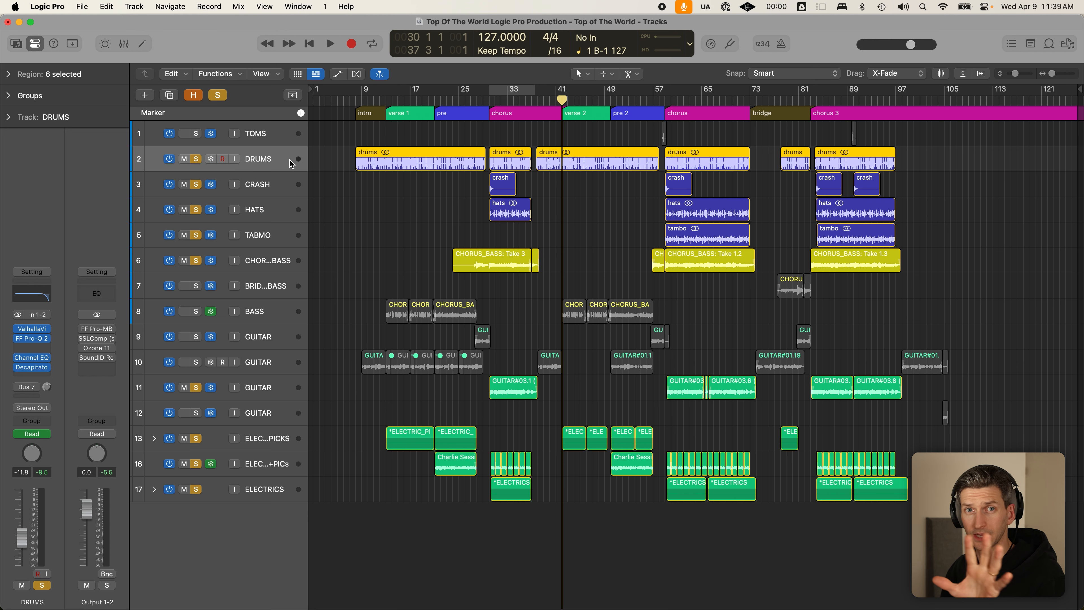
key(super+Down)
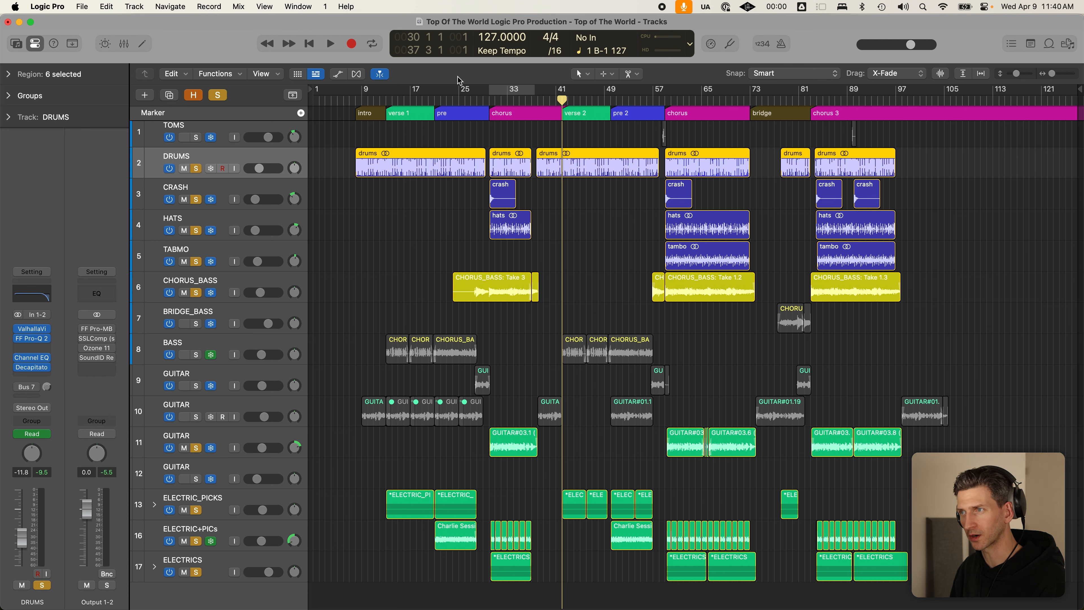
click(488, 100)
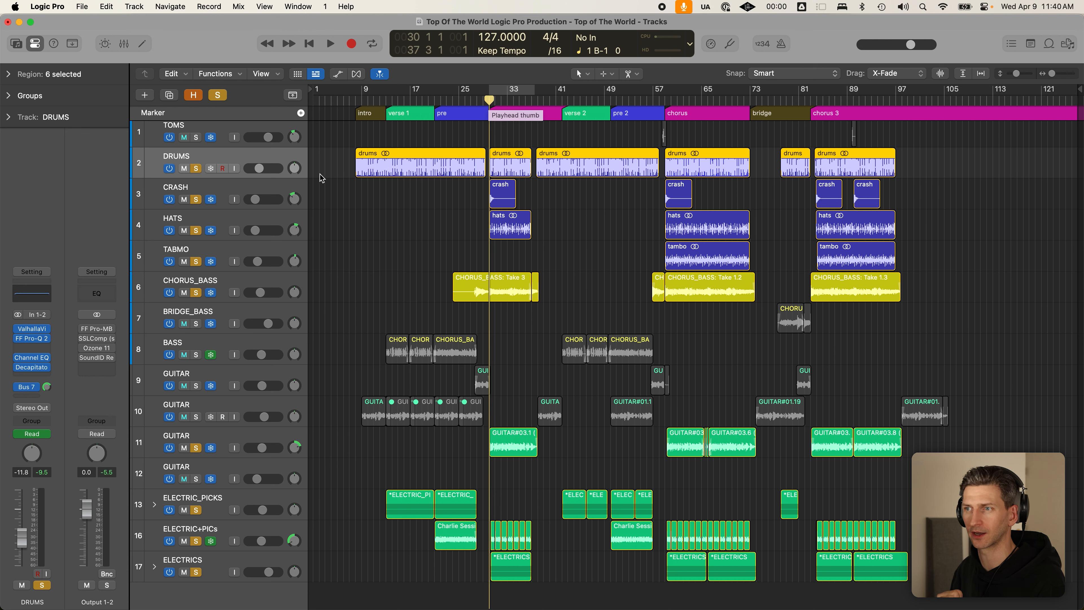
click(363, 102)
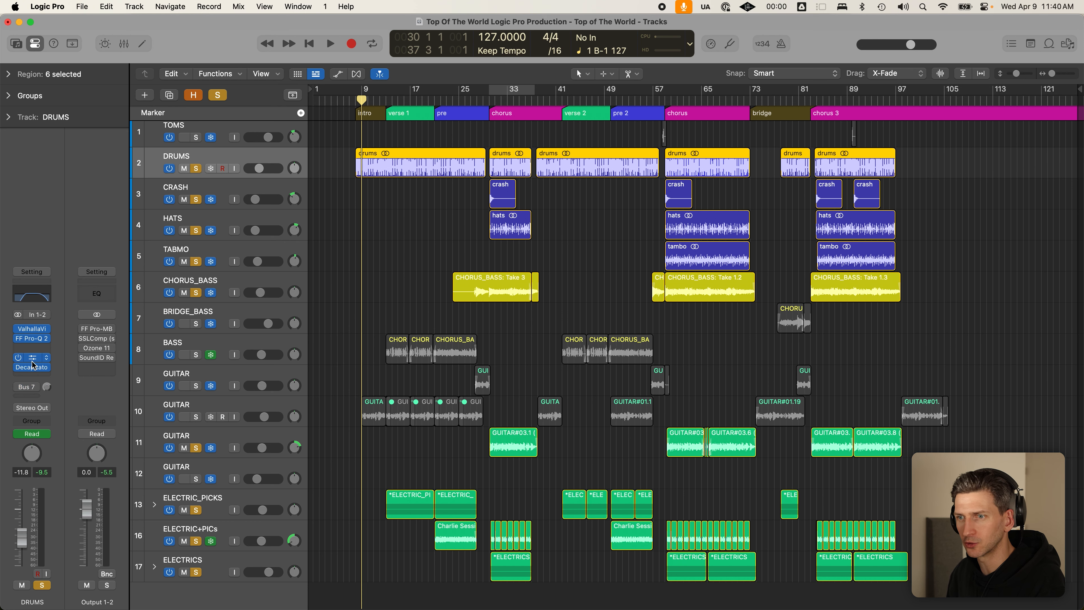
- Check the drums' ValhallaVintageVerb SR-Short Drum Room preset, close it, and bring up FF Pro-Q 2
click(37, 330)
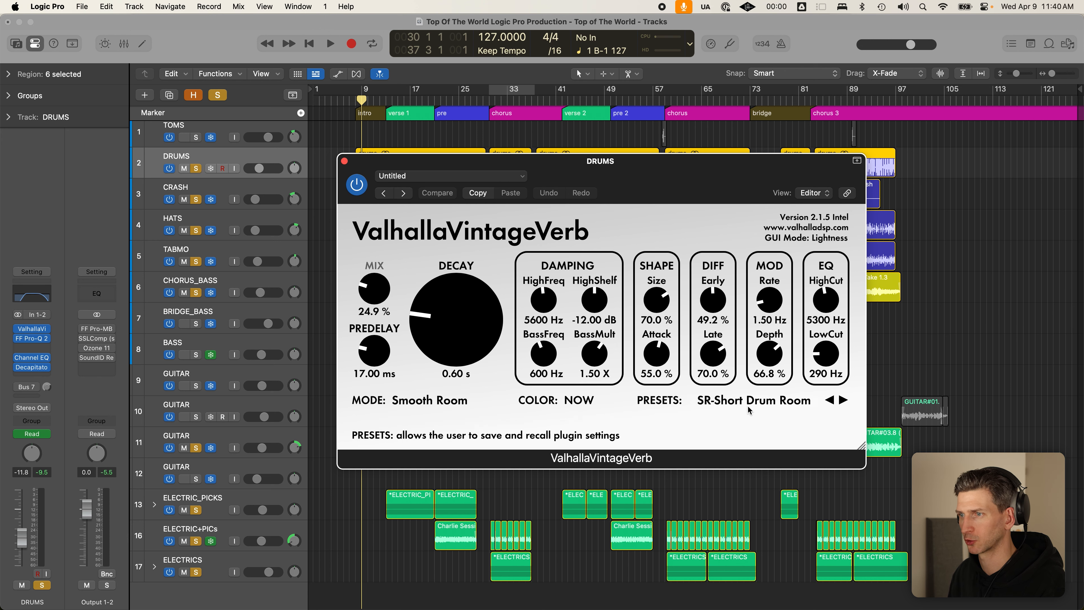
click(345, 162)
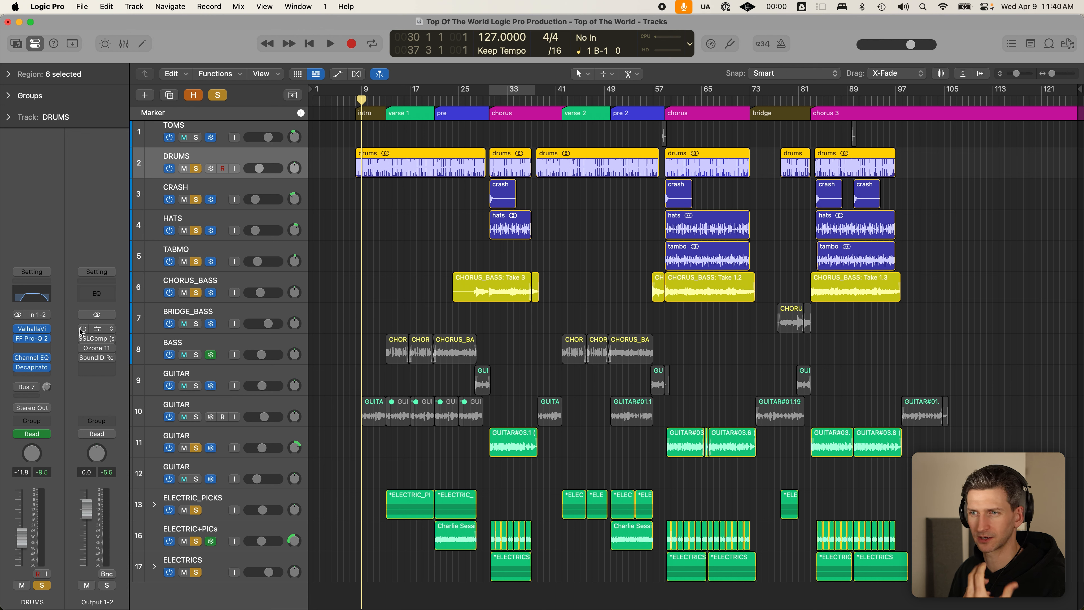
click(31, 343)
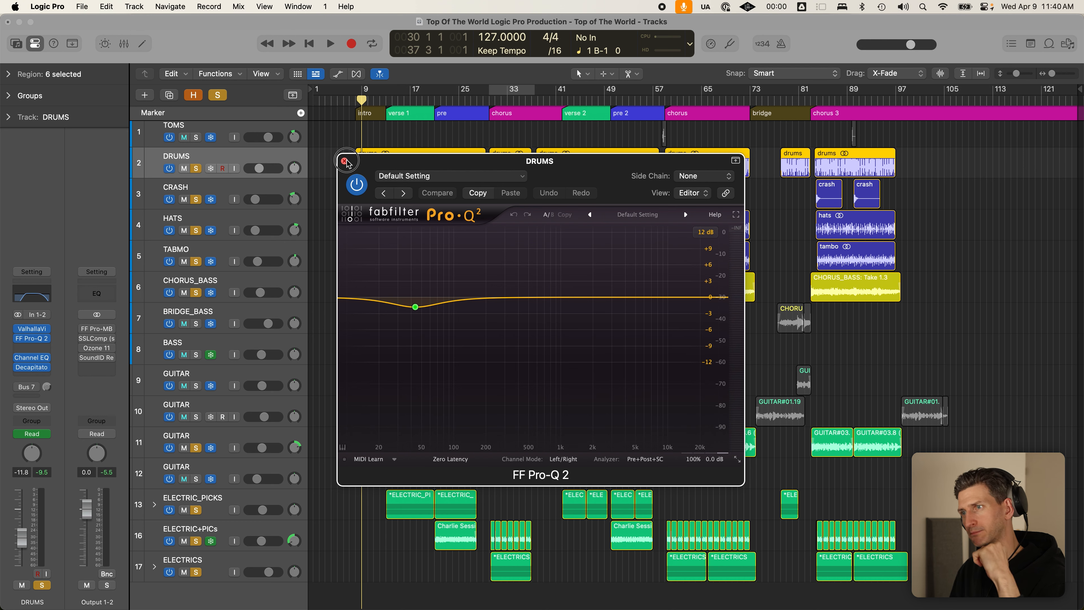
- Inspect the low band in the drums' FF Pro-Q 2, then close it
click(344, 162)
click(32, 338)
click(416, 307)
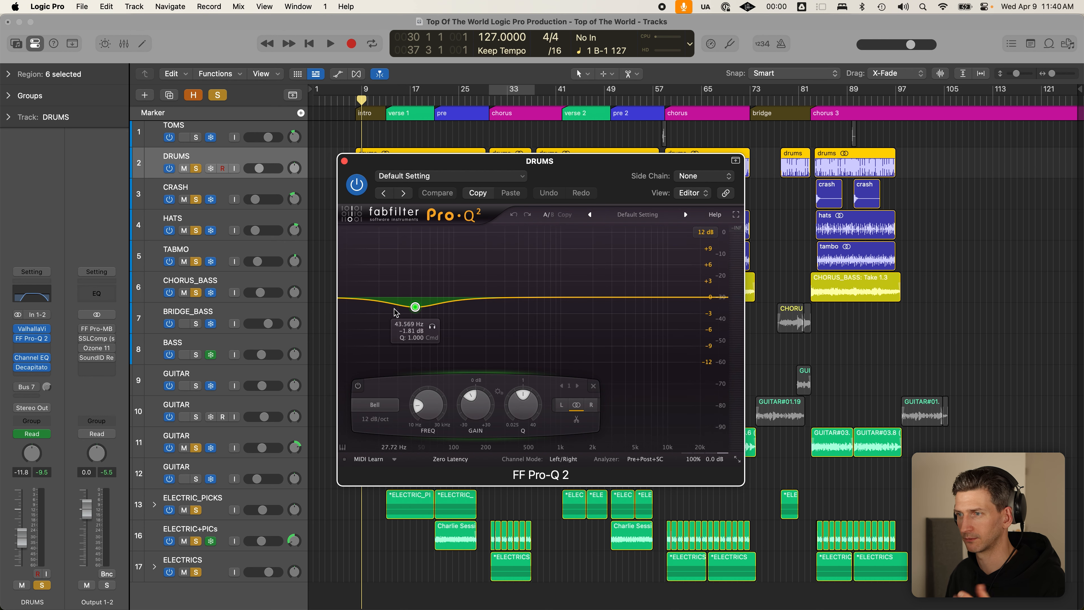
click(344, 161)
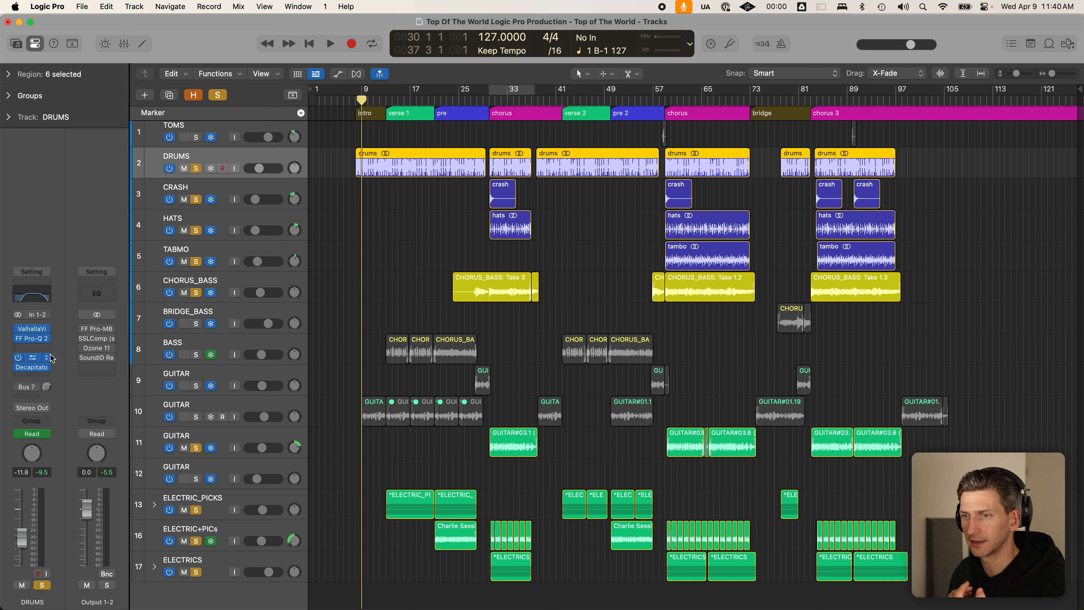
- View the drums' Channel EQ curve, then open Decapitator and reposition its window
click(32, 358)
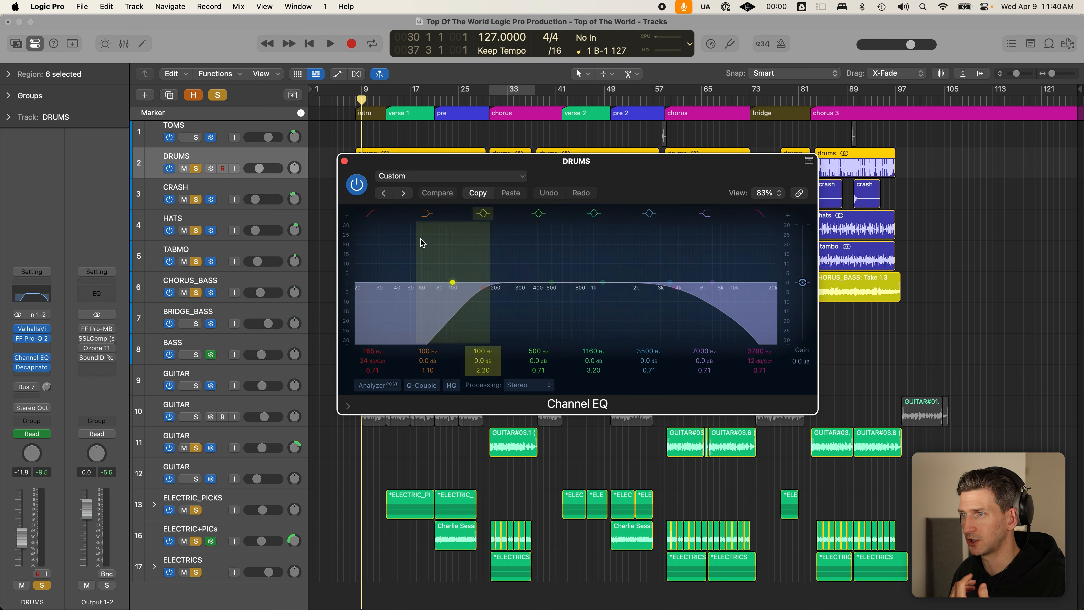
click(344, 161)
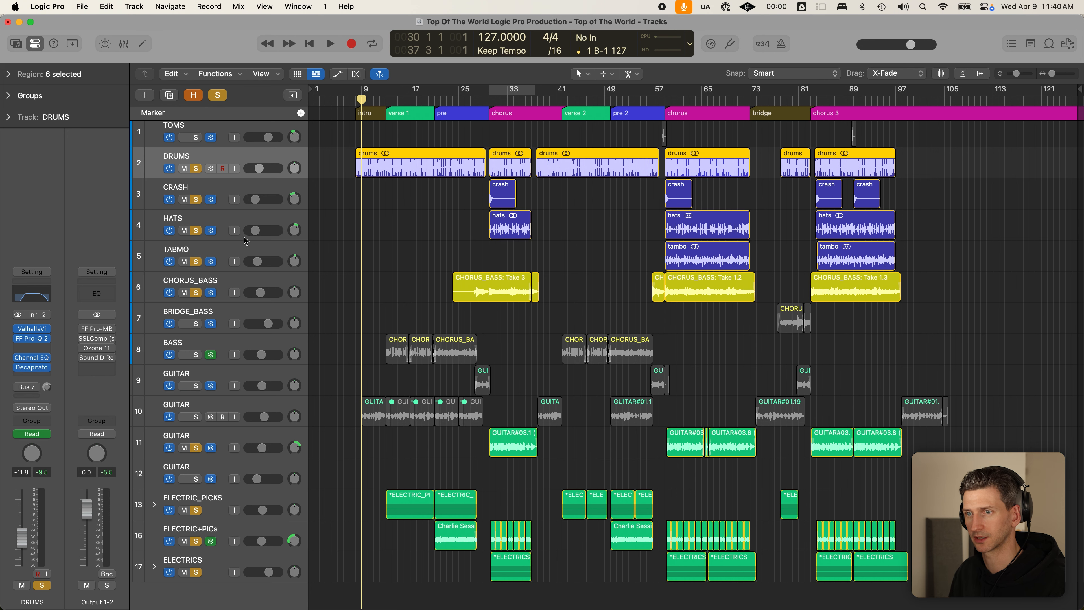
click(33, 367)
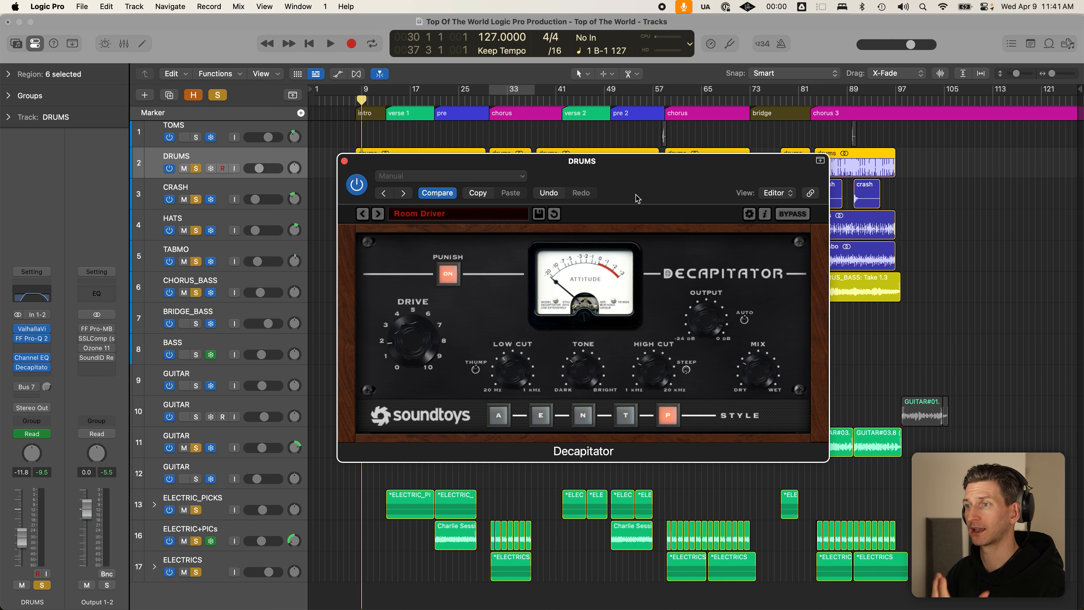
drag(641, 188, 652, 178)
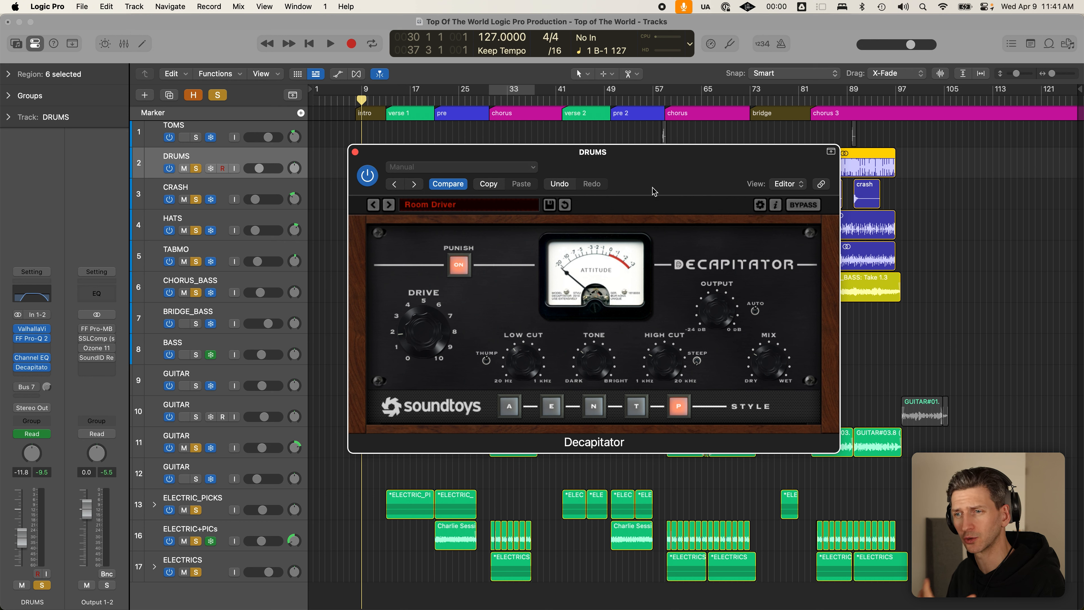
- Search the DRUMS insert plugin list for distortion, dismiss the search, and nudge the Decapitator window
click(44, 375)
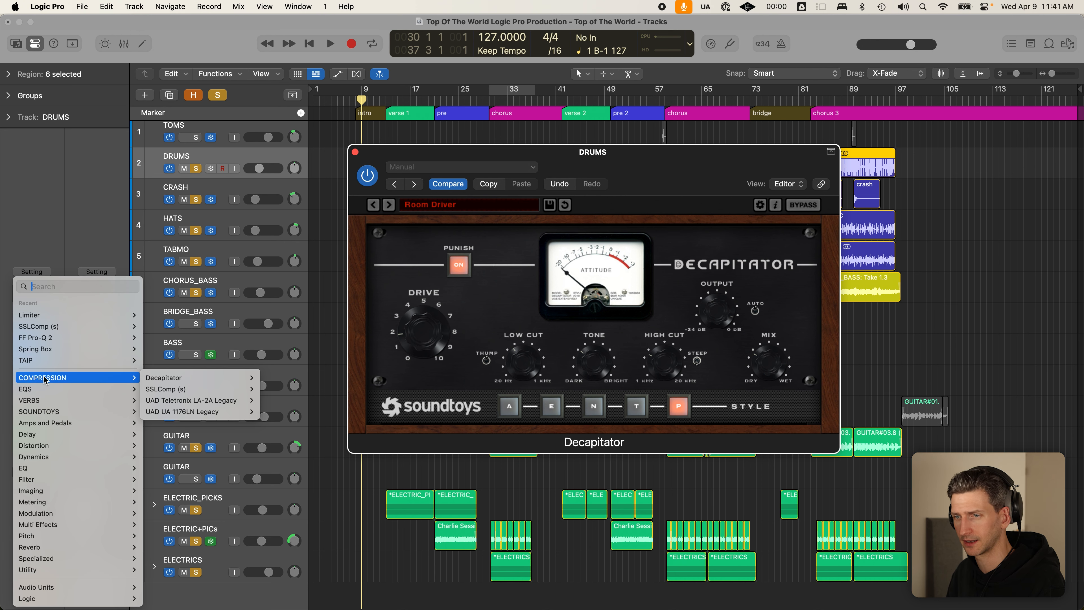
mouse_move(94, 514)
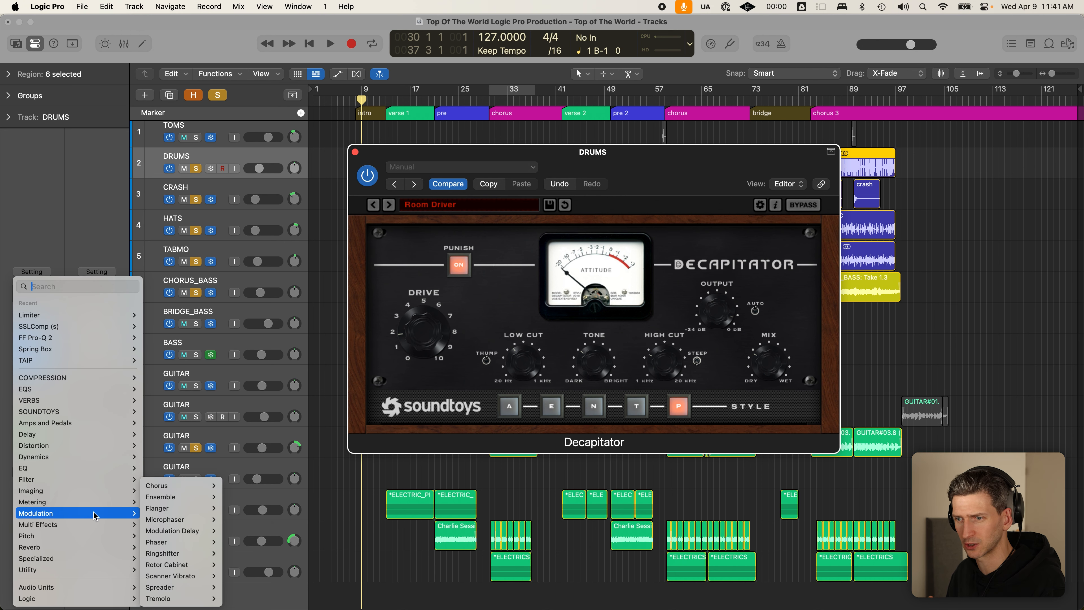
mouse_move(187, 508)
mouse_move(189, 565)
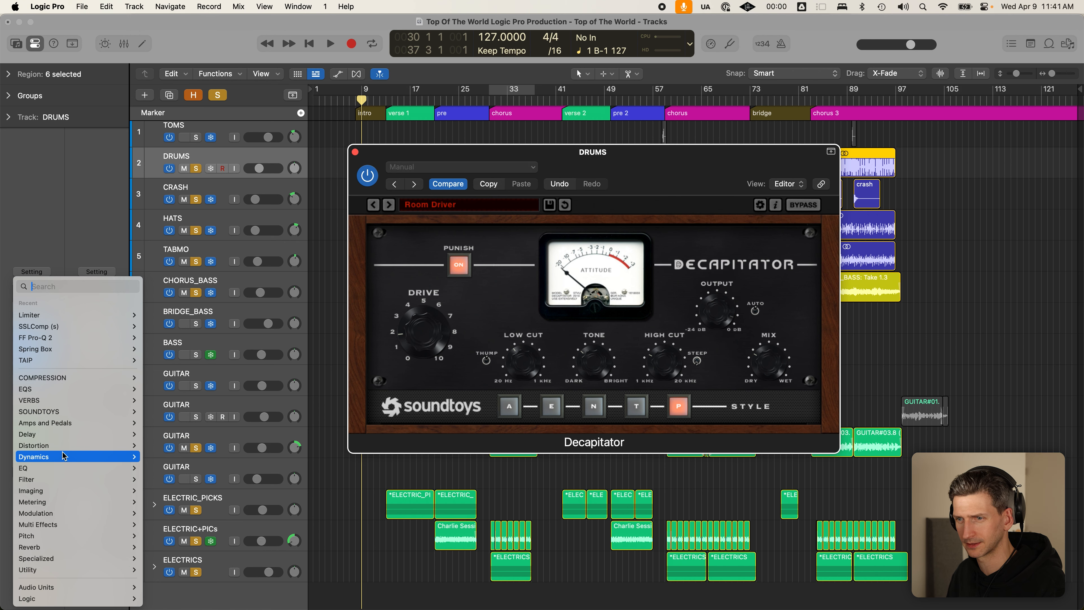
mouse_move(63, 456)
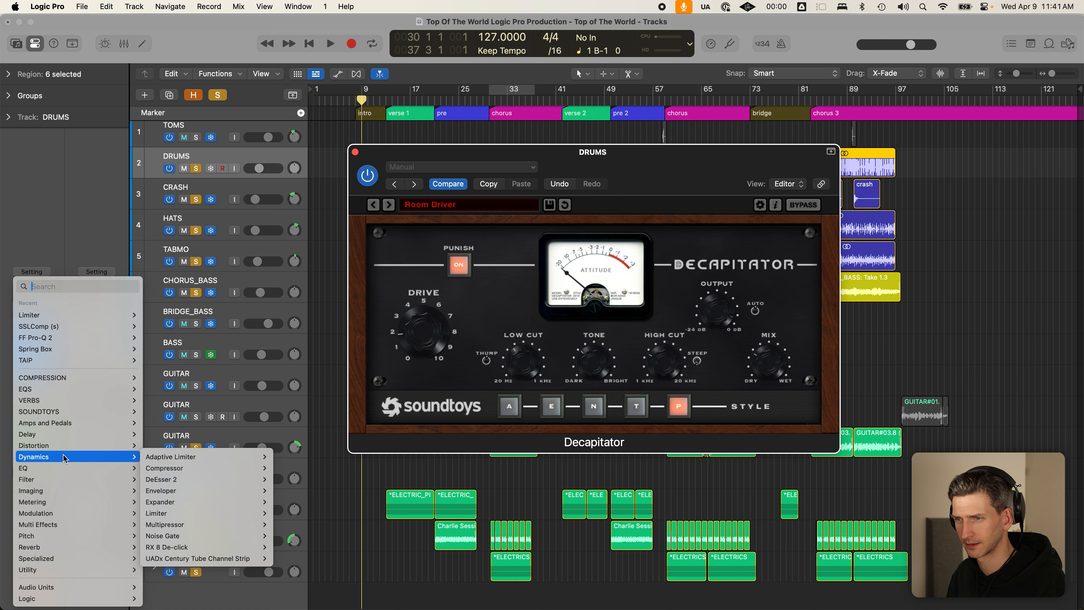
text(dist)
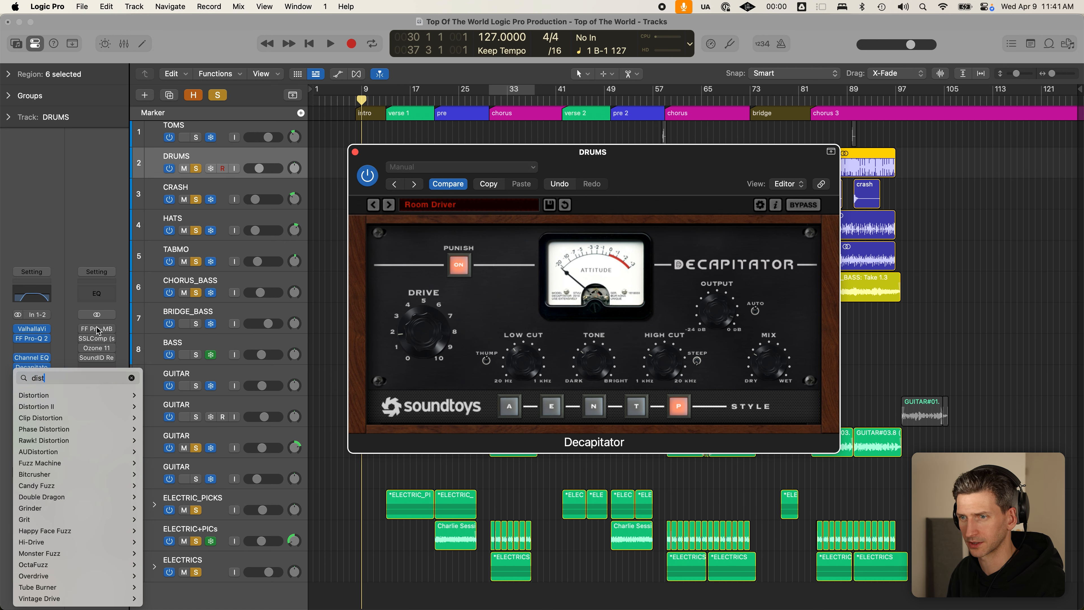
key(Down)
key(Up)
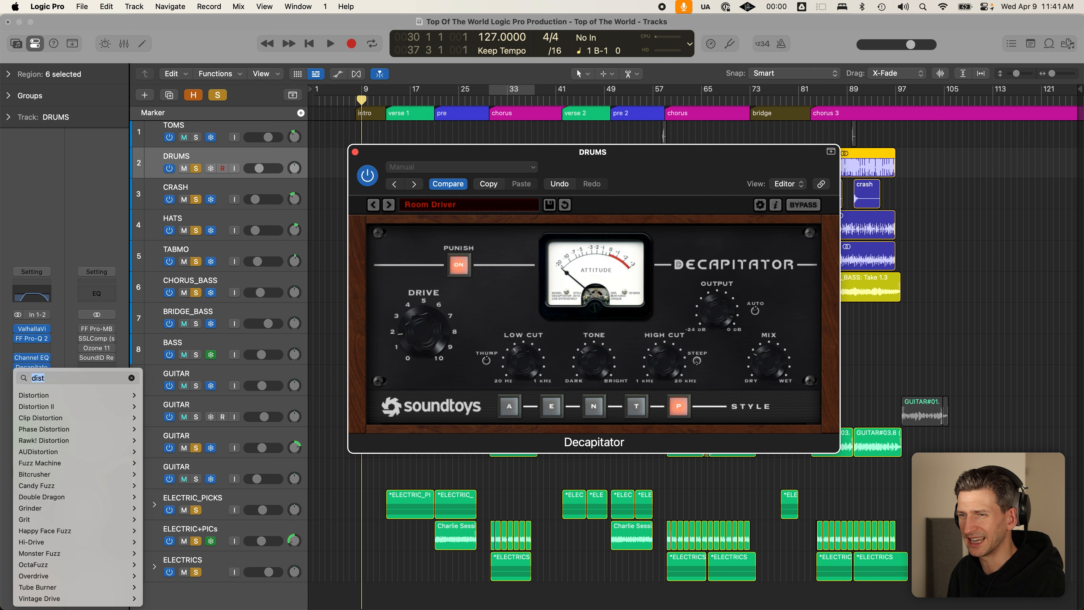
key(Escape)
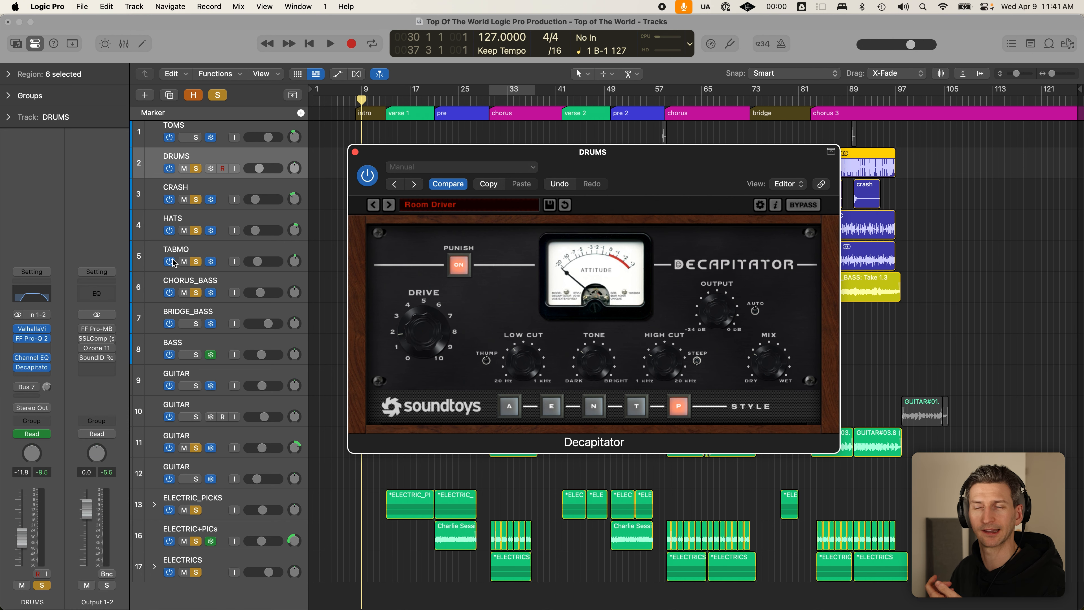
drag(620, 171, 618, 172)
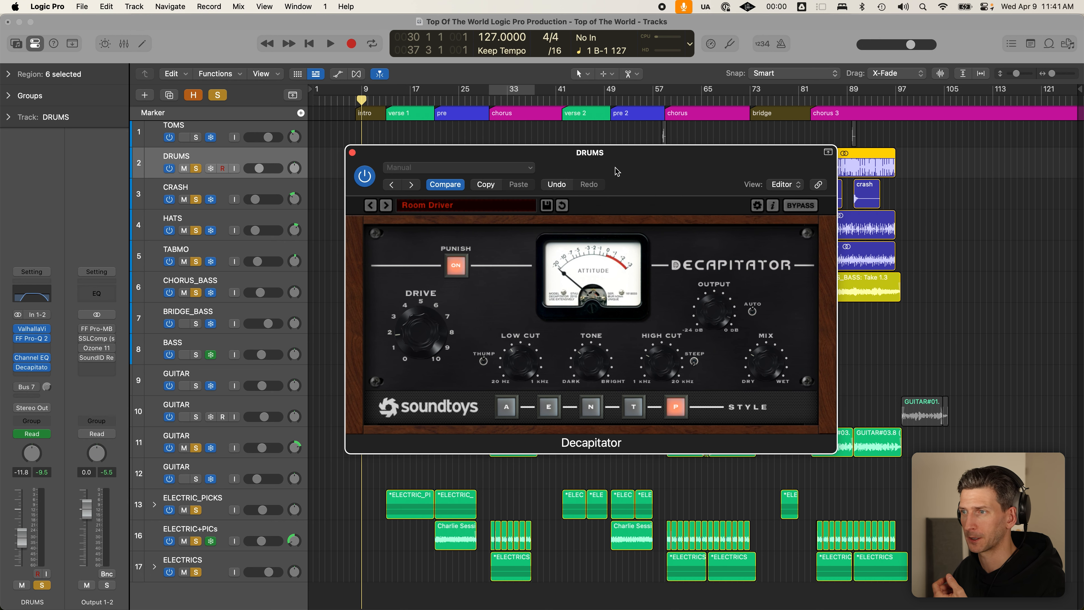
click(423, 205)
mouse_move(528, 216)
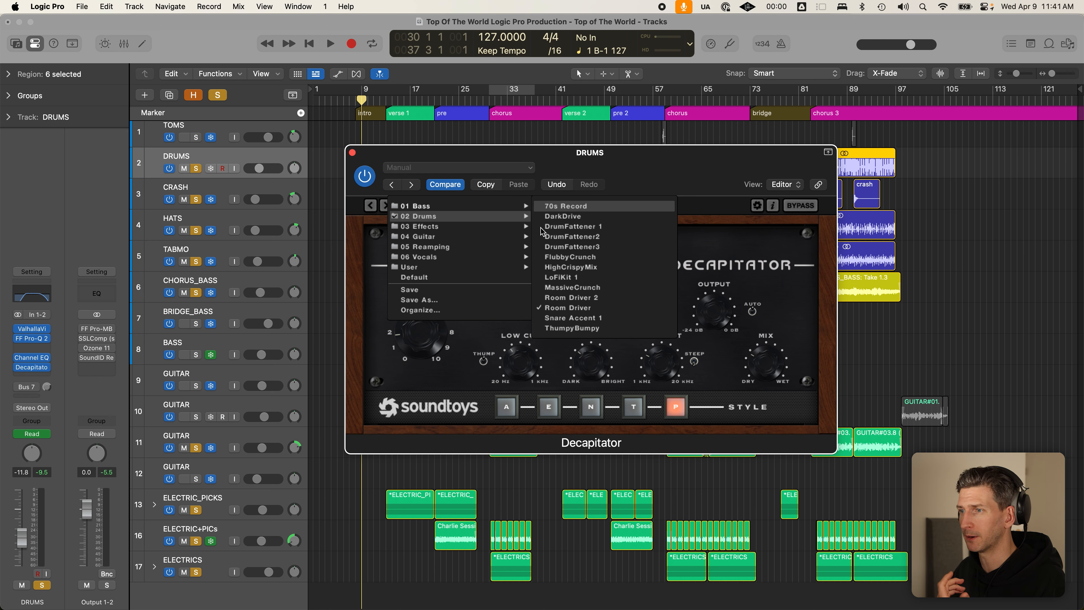
click(390, 371)
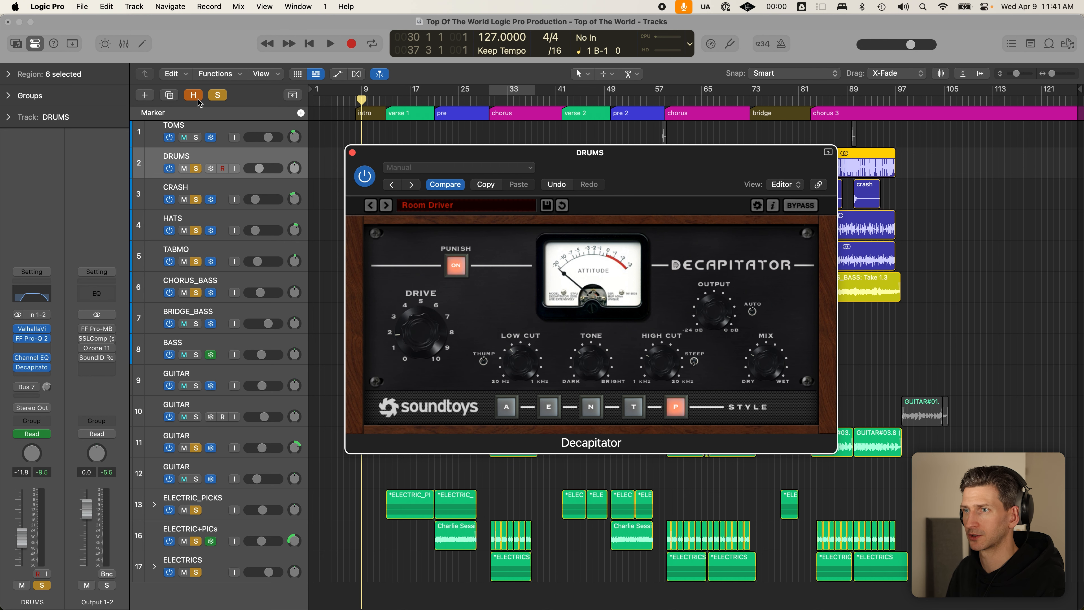
click(222, 96)
- Solo only DRUMS and set a loop over the chorus
click(196, 168)
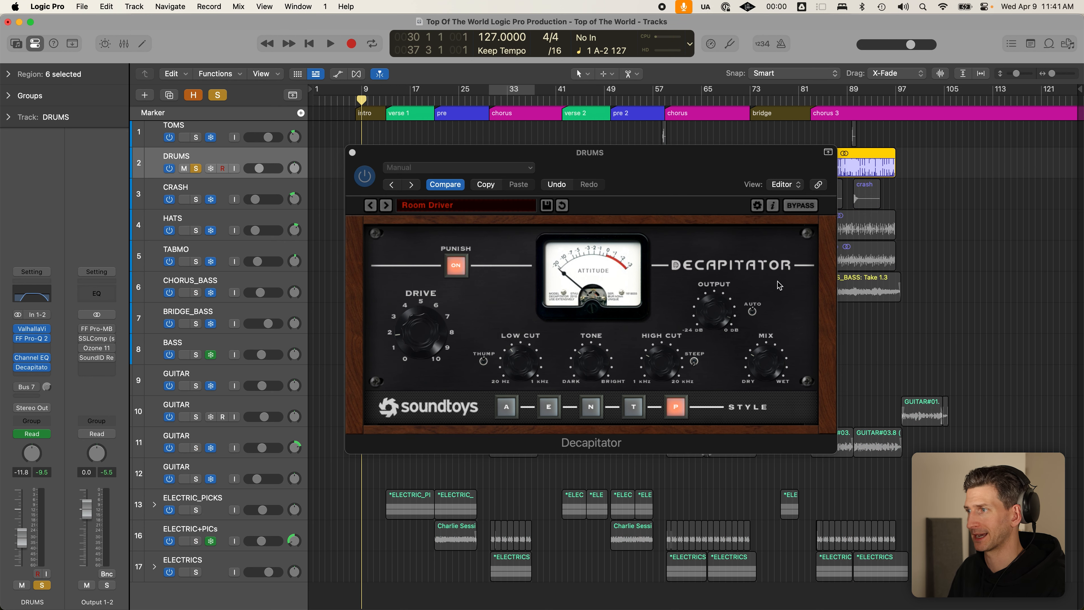
drag(666, 153, 581, 227)
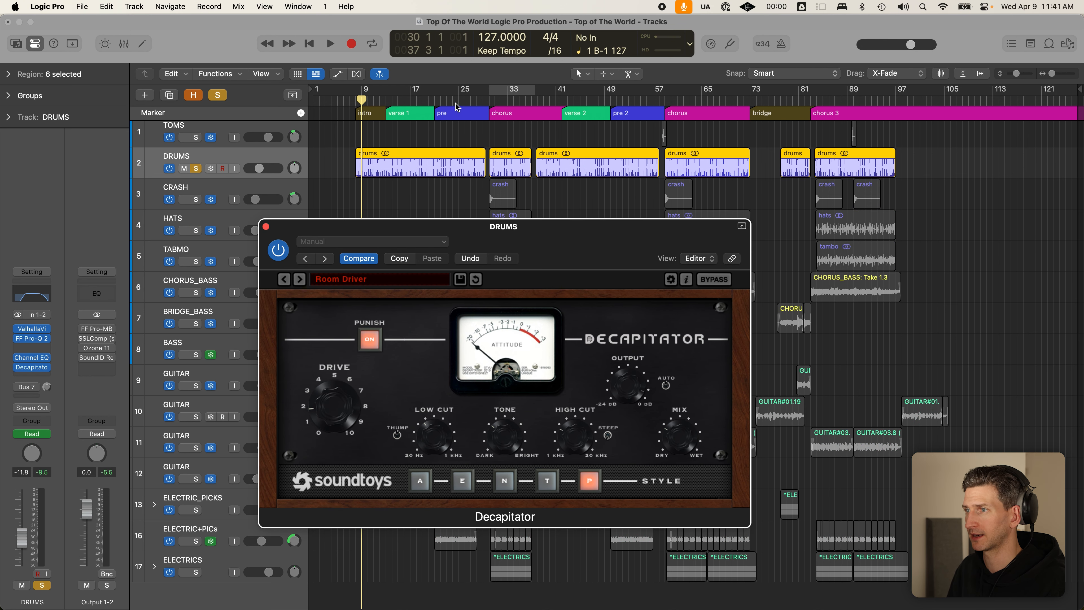
click(494, 97)
click(491, 97)
key(c)
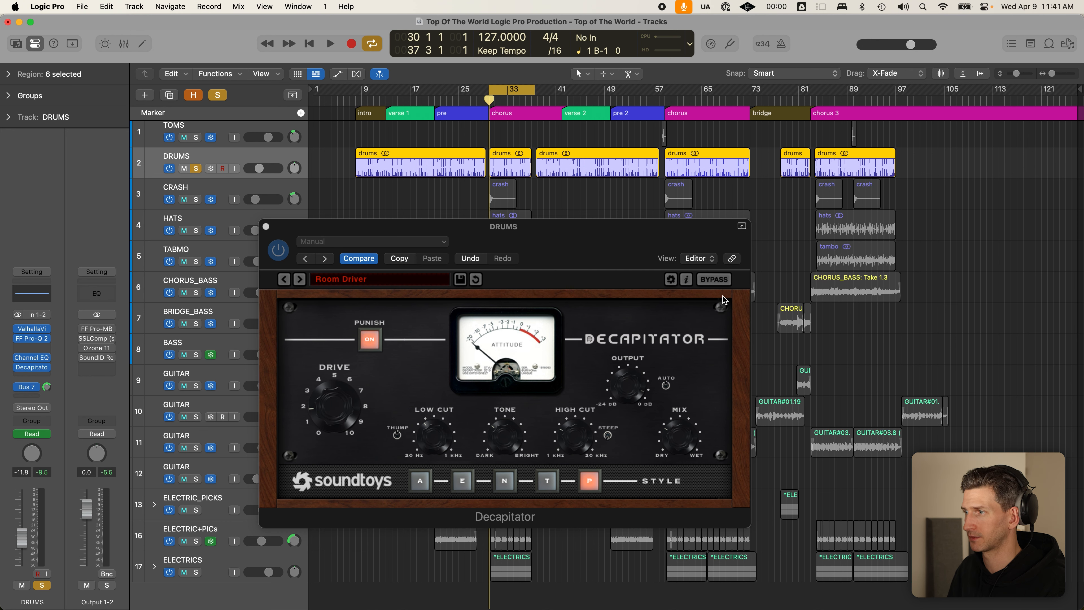
- Play the loop, toggling Decapitator bypass and power on and off to compare
click(721, 281)
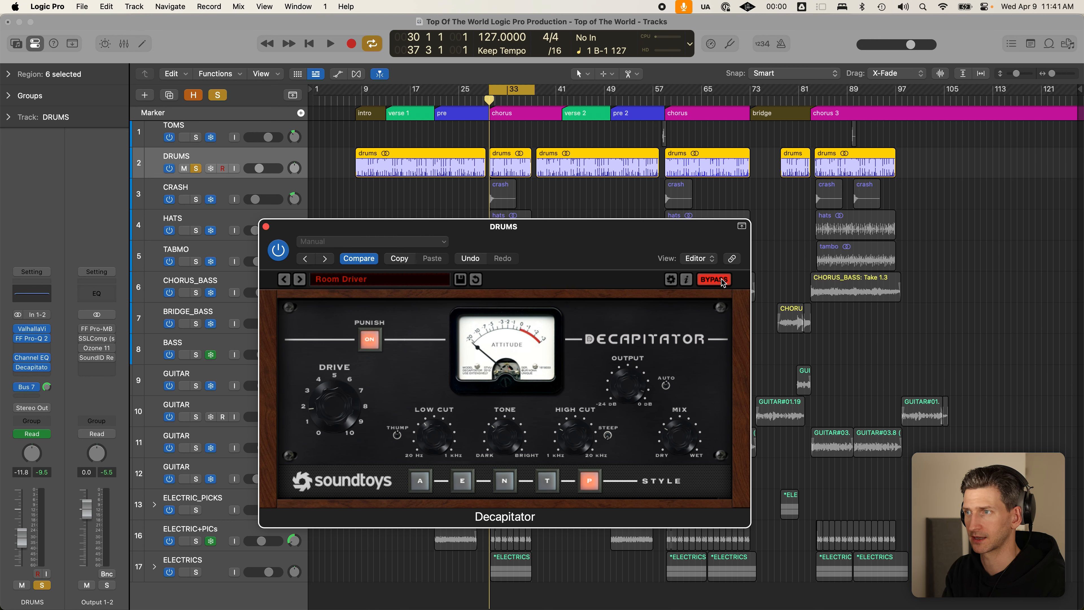
key(space)
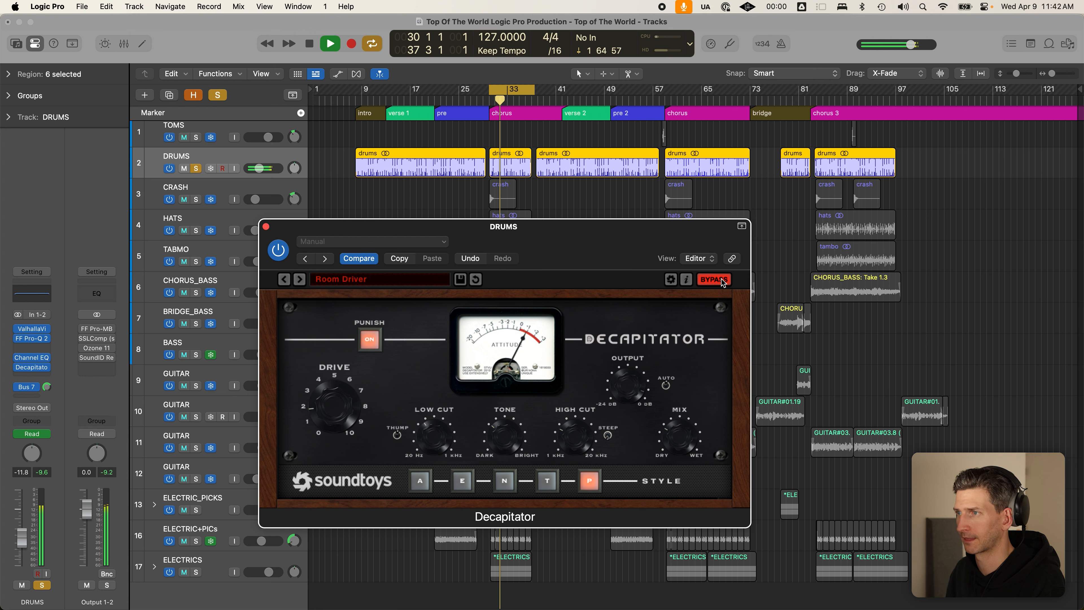
click(722, 282)
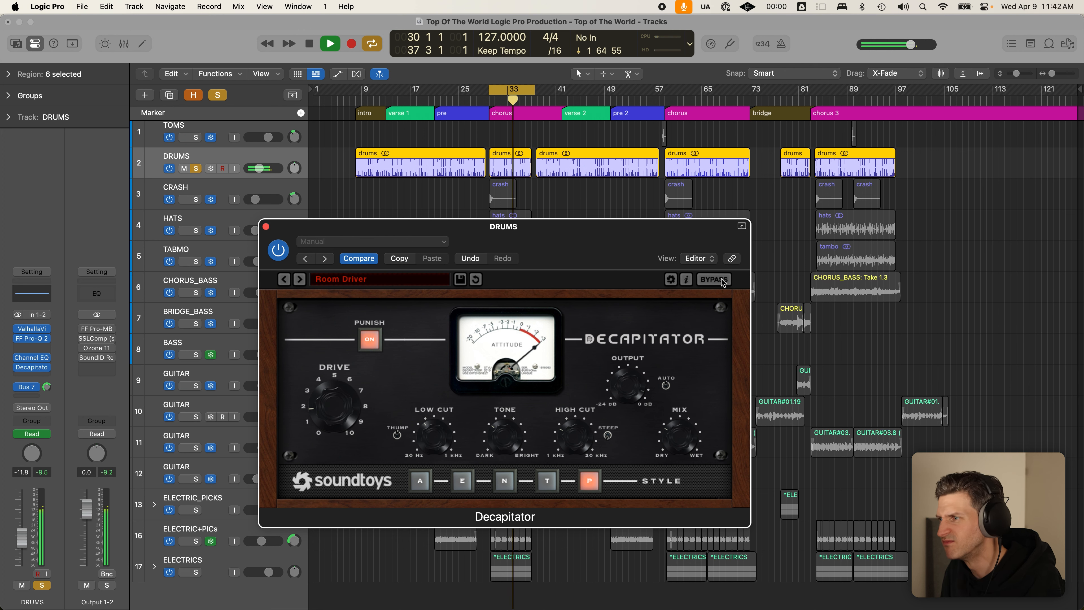
click(722, 282)
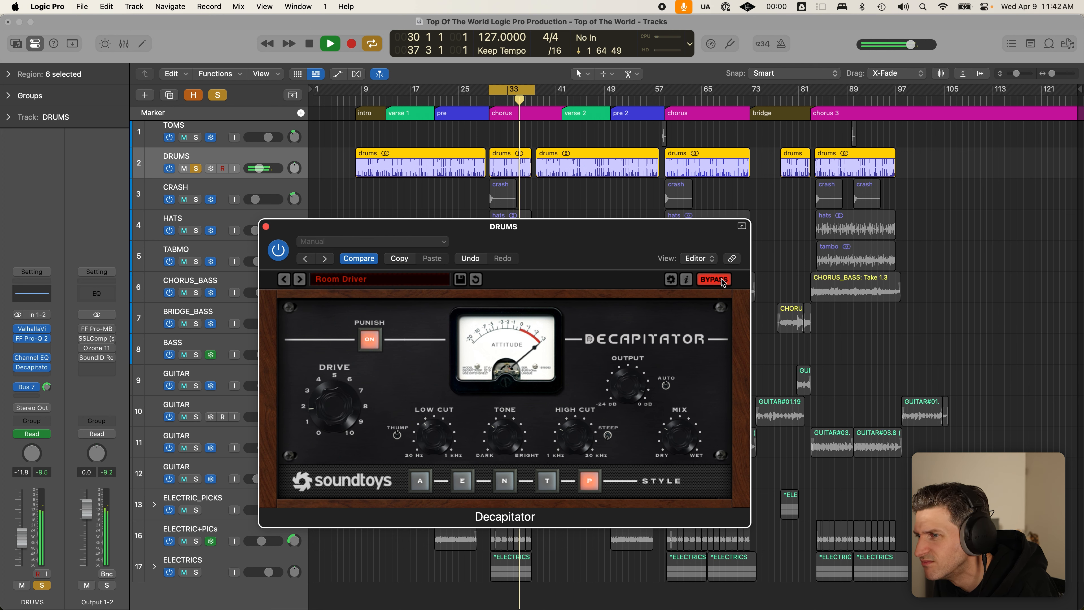
click(722, 282)
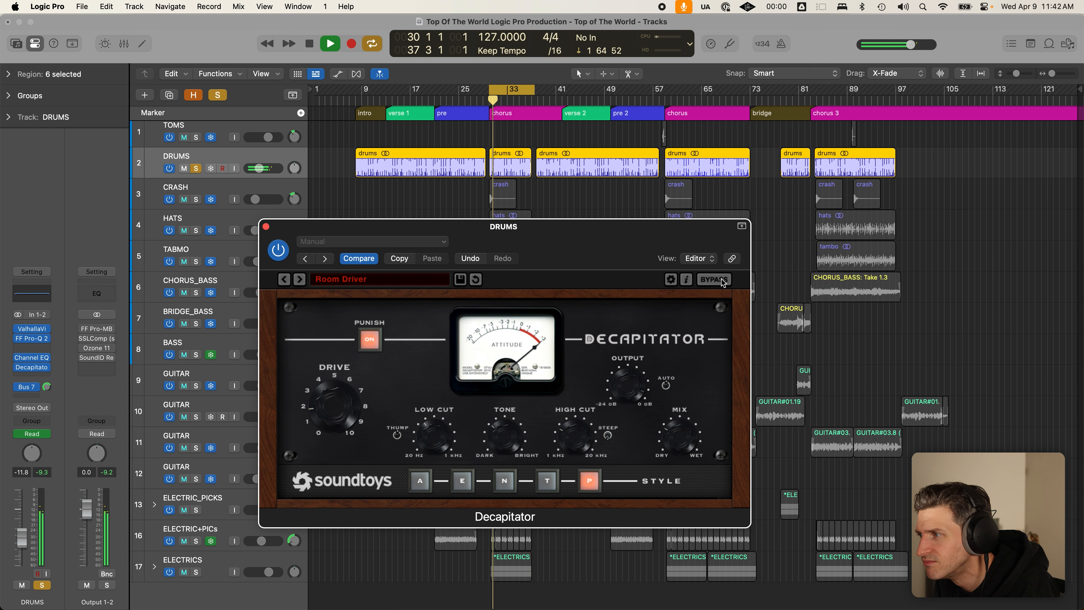
click(275, 250)
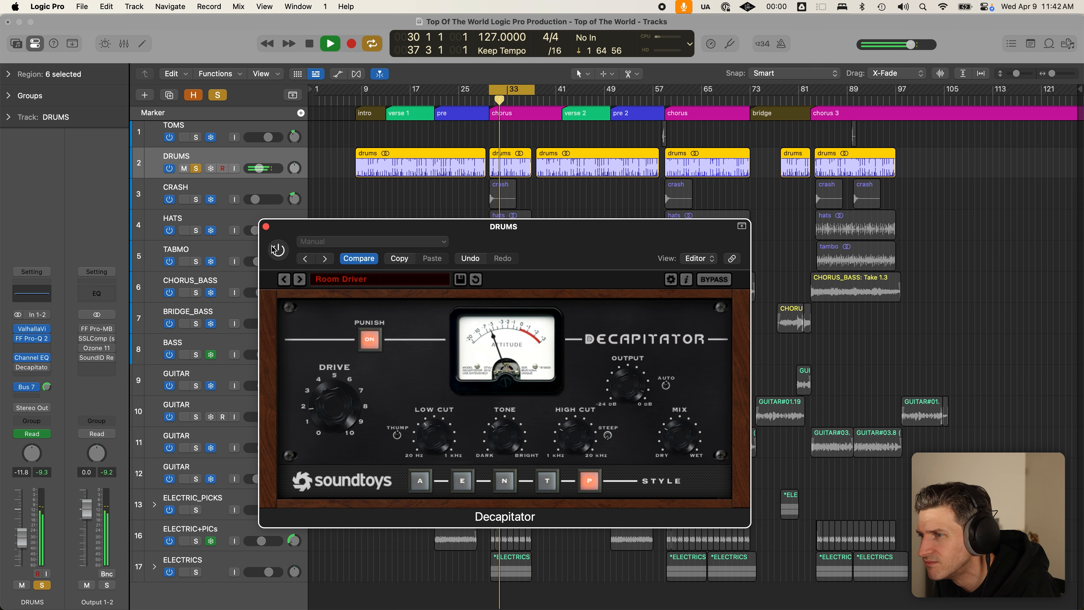
click(275, 250)
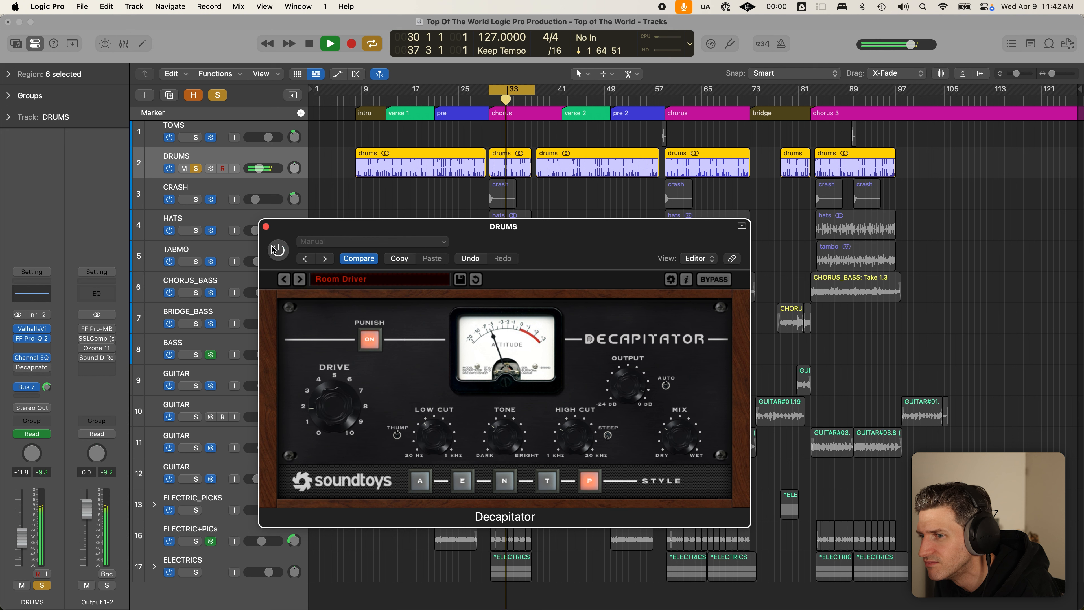
key(space)
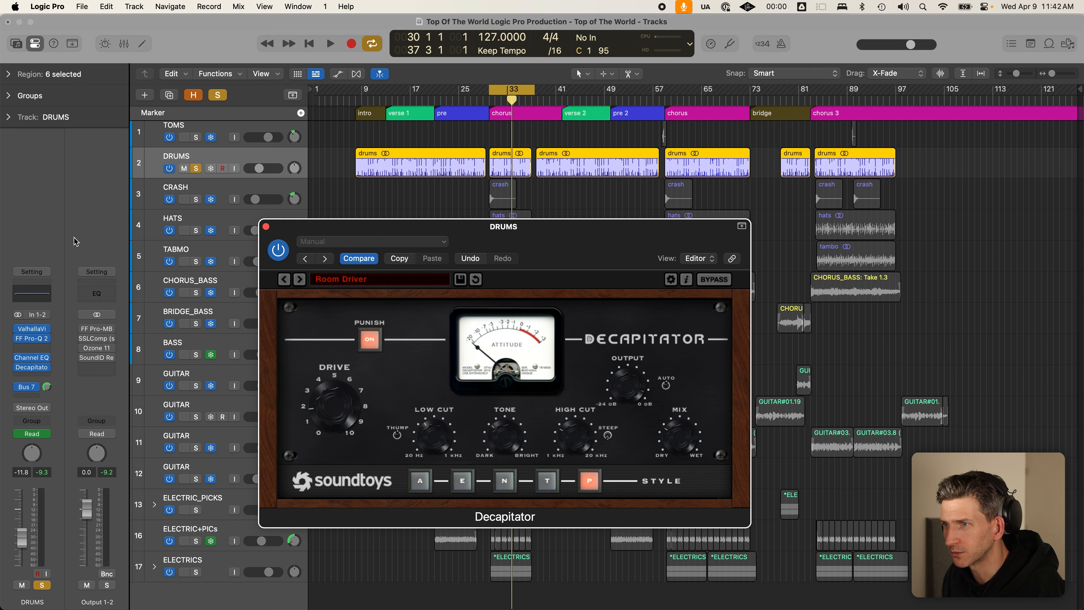
- Play the drums from the pre-chorus with Cycle off, comparing the Decapitator bypassed and active
key(c)
click(441, 104)
key(space)
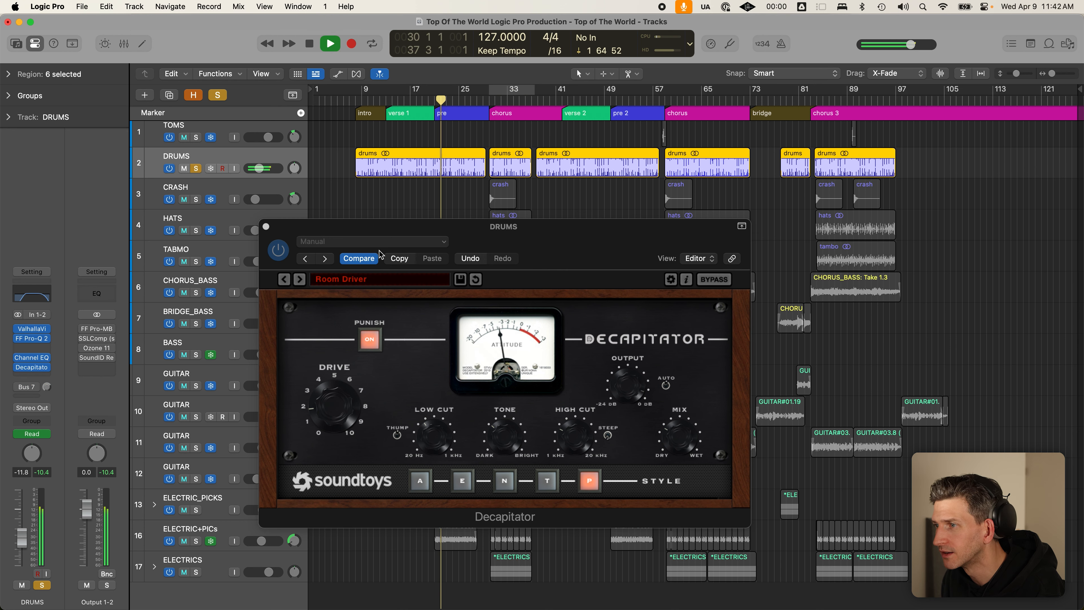
click(705, 283)
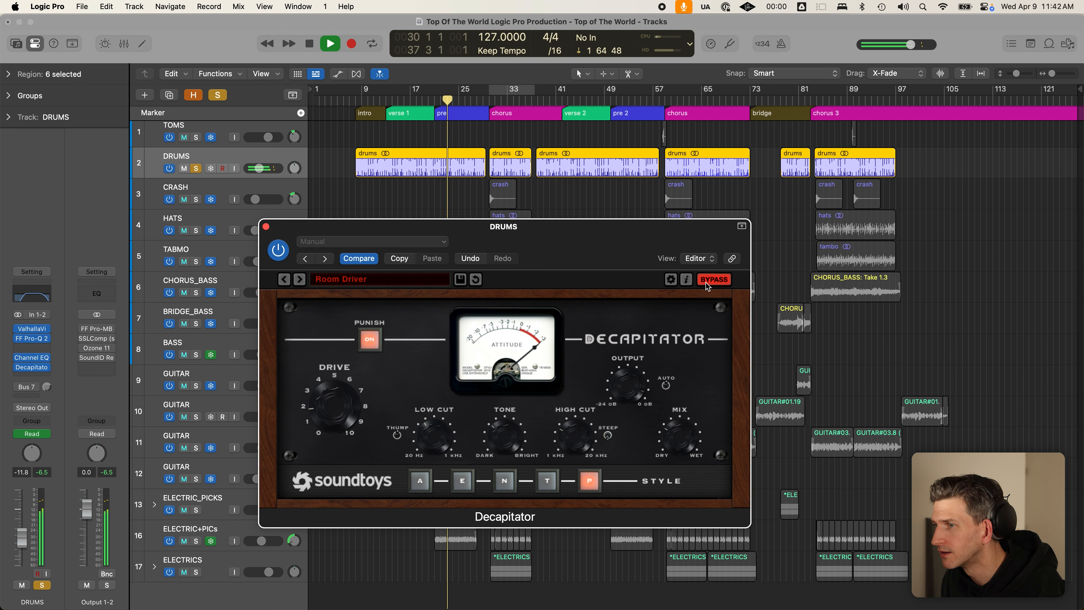
click(706, 282)
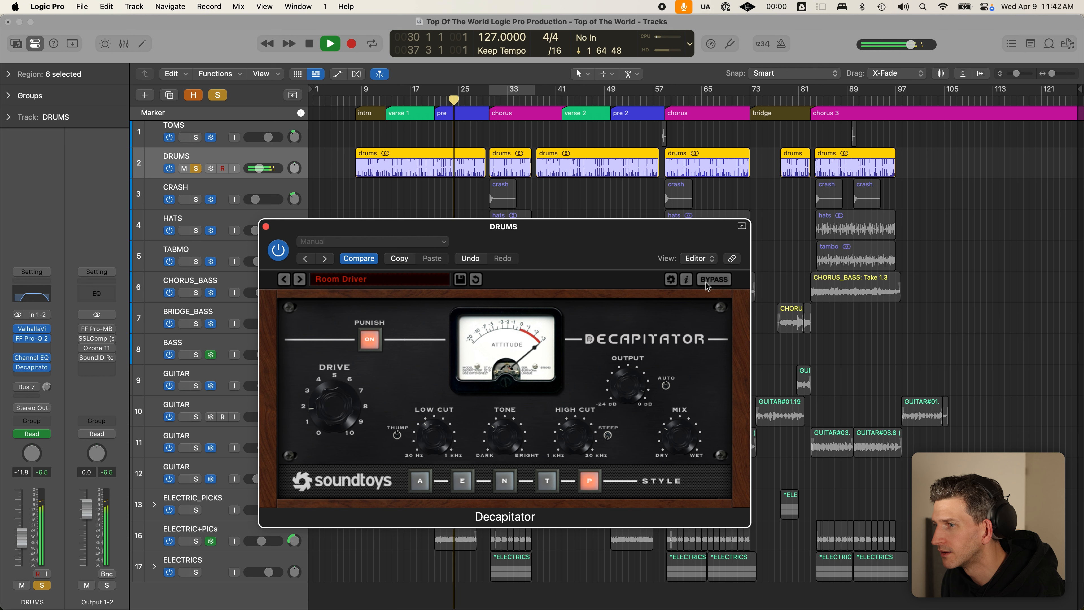
click(706, 282)
click(278, 256)
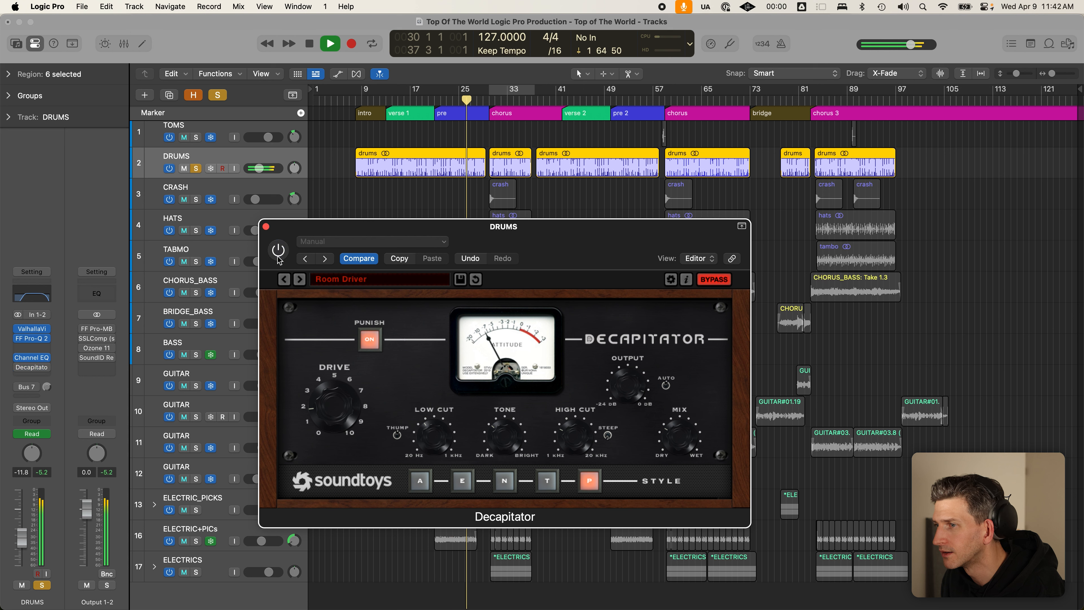
click(278, 256)
click(730, 278)
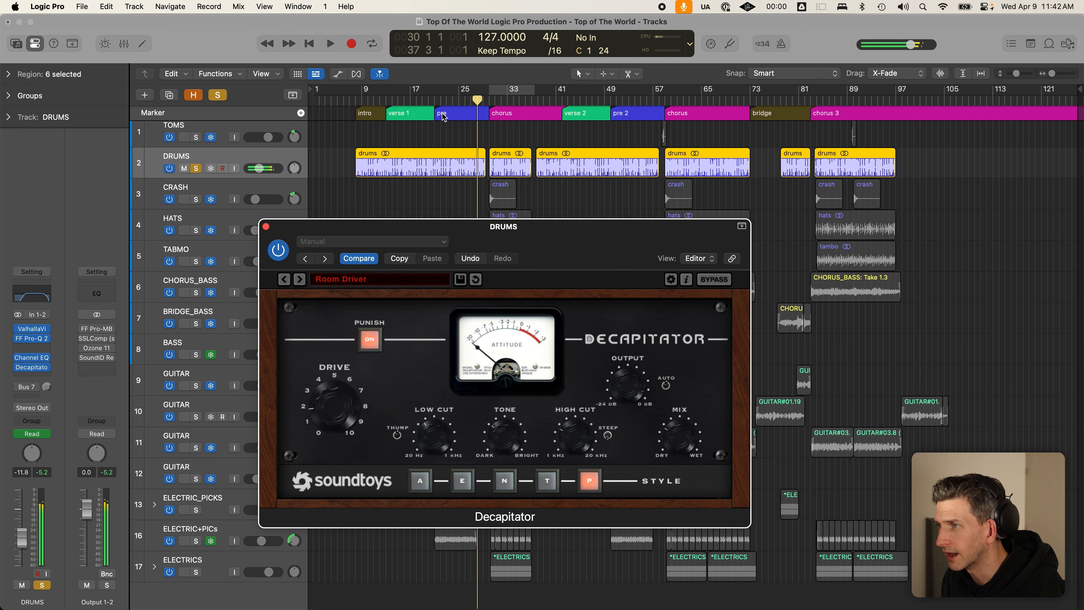
key(space)
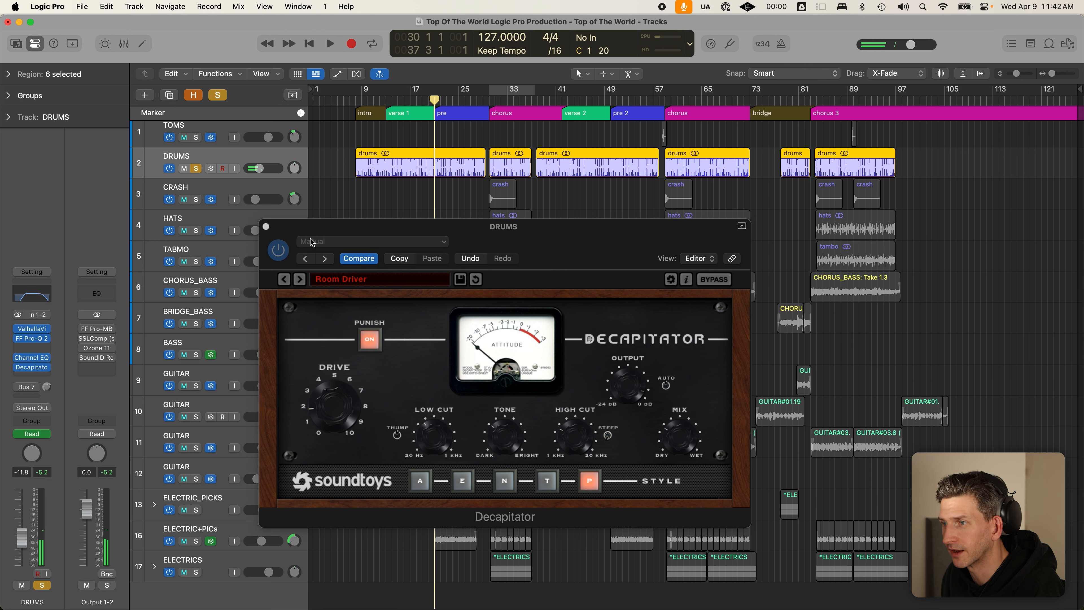
- Lower the Decapitator's mix toward dry while listening, then close its window
click(287, 228)
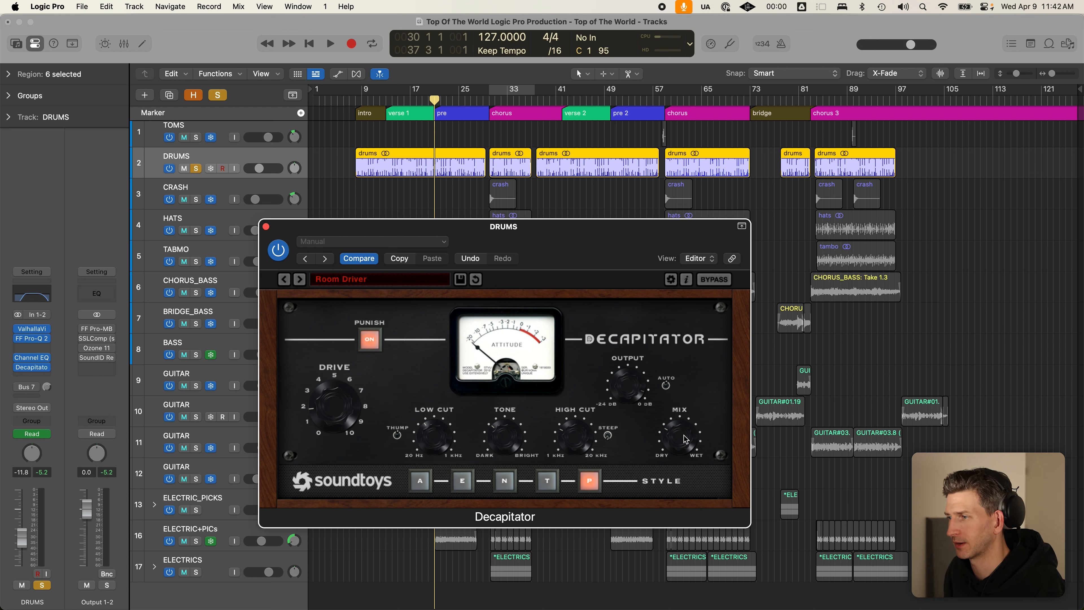
drag(683, 439, 690, 443)
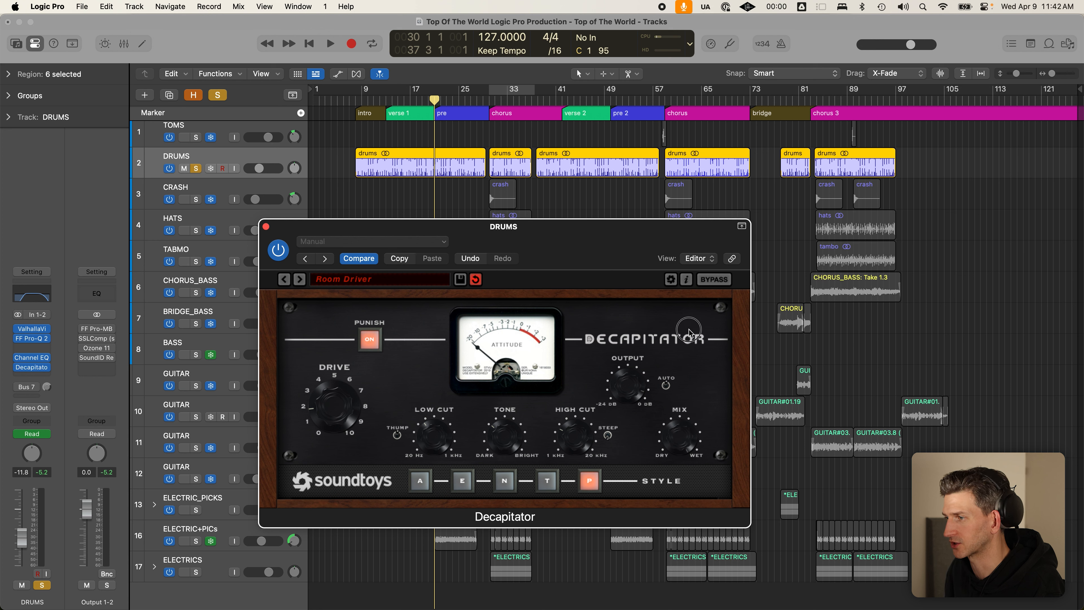
key(space)
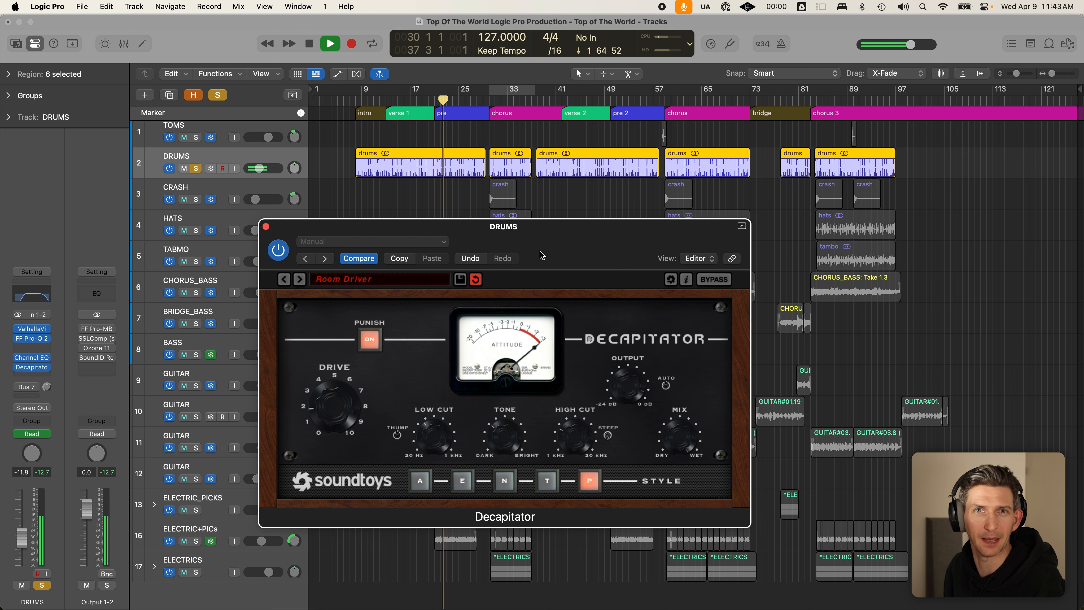
drag(674, 430, 683, 526)
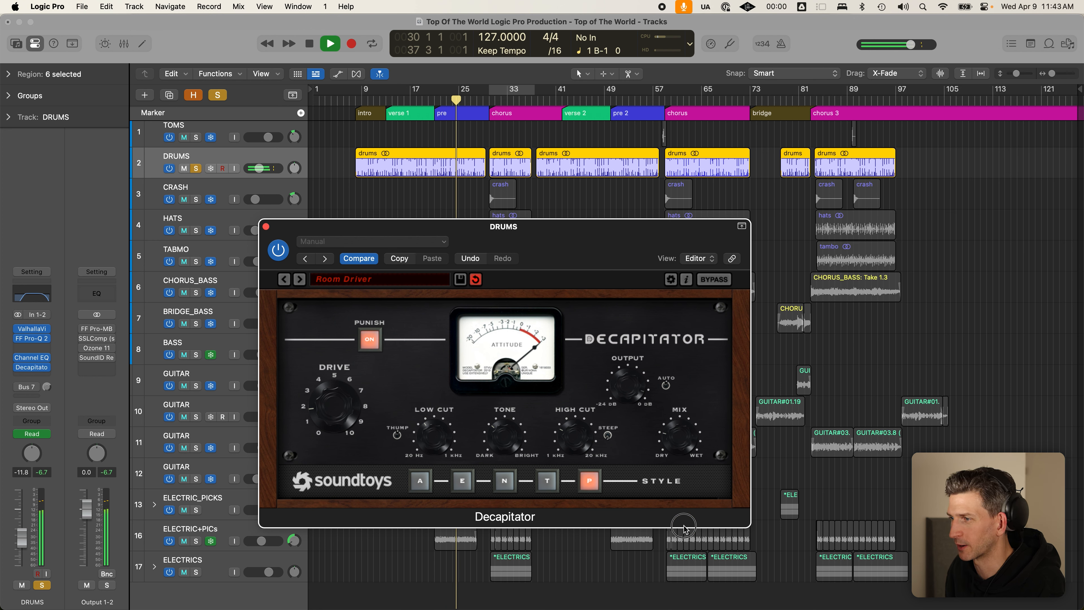
key(space)
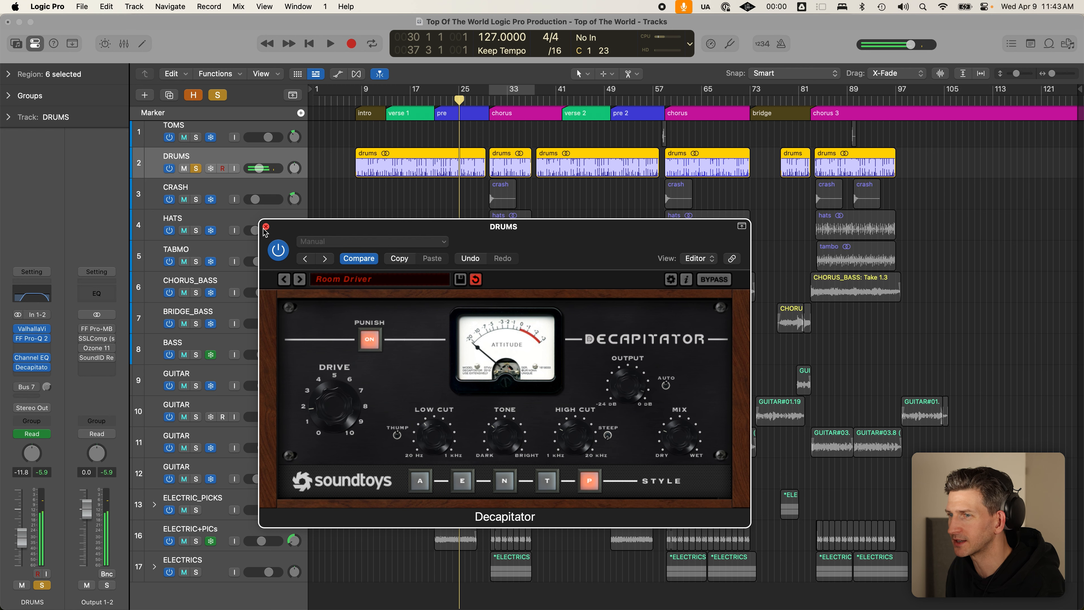
click(265, 227)
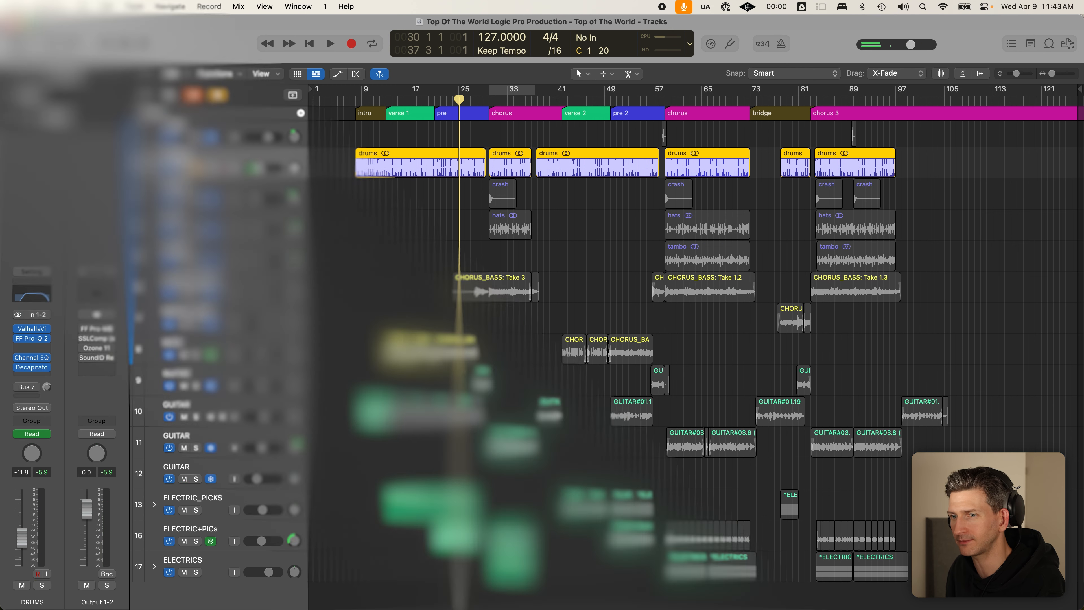
- Open the Pultec on CHORUS_BASS, insert a Channel EQ, and place the two windows side by side
click(278, 280)
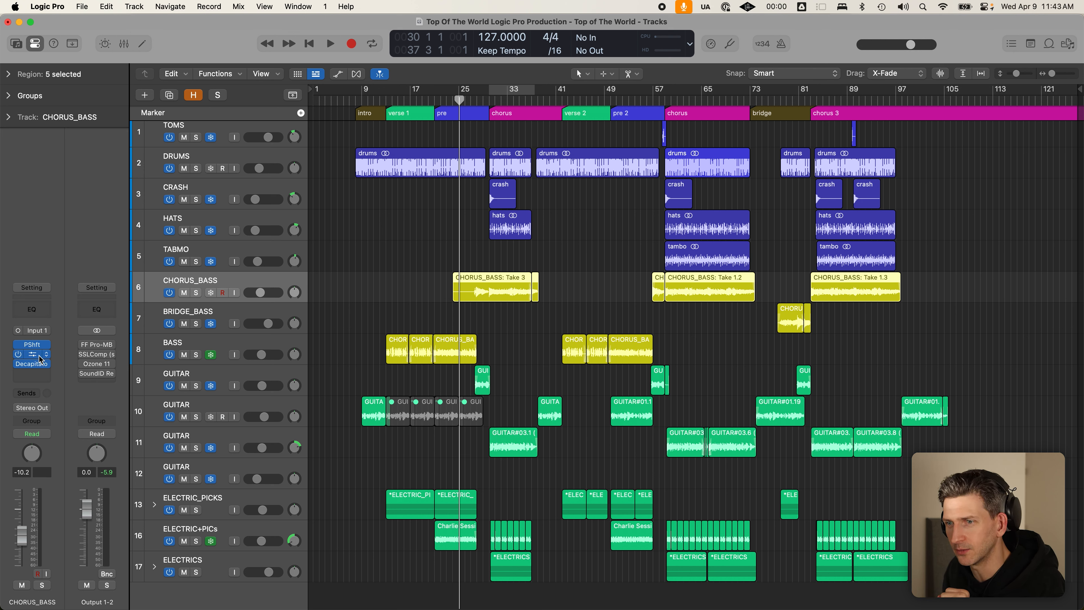
click(49, 354)
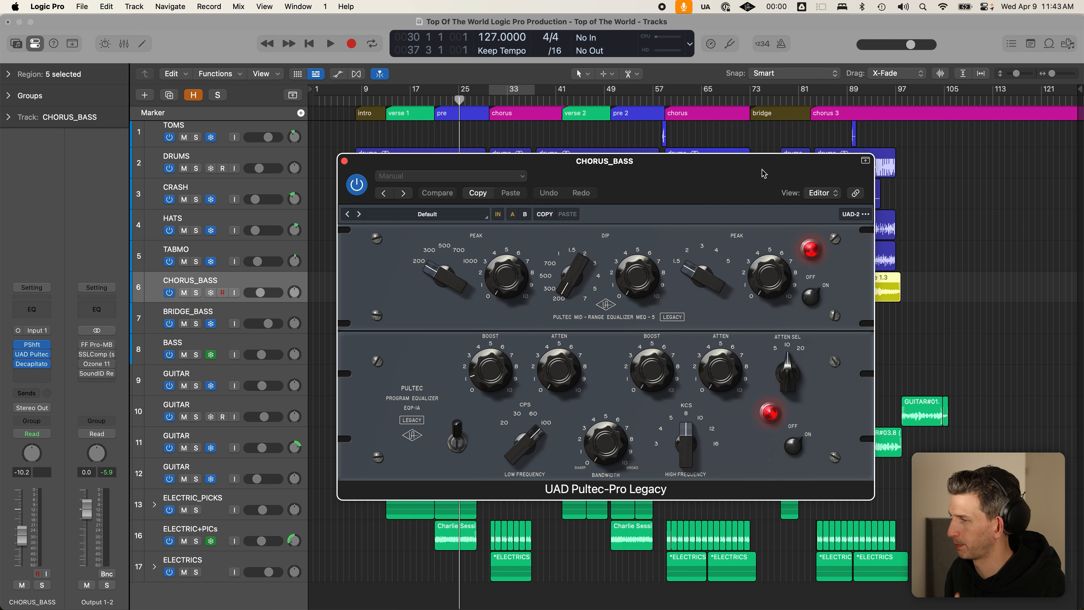
drag(759, 177, 747, 155)
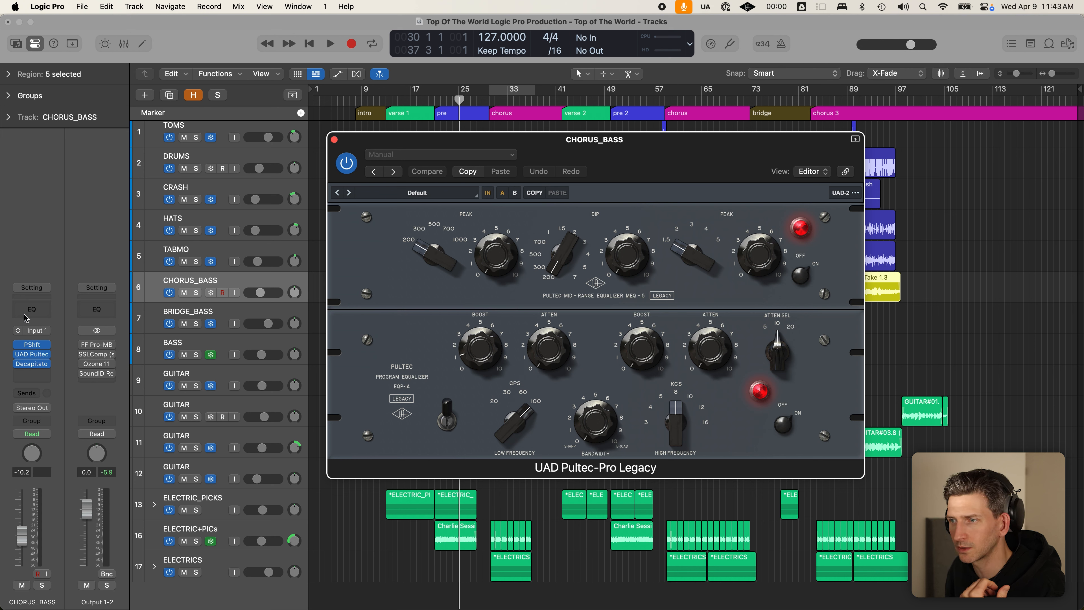
click(31, 309)
drag(469, 159, 239, 98)
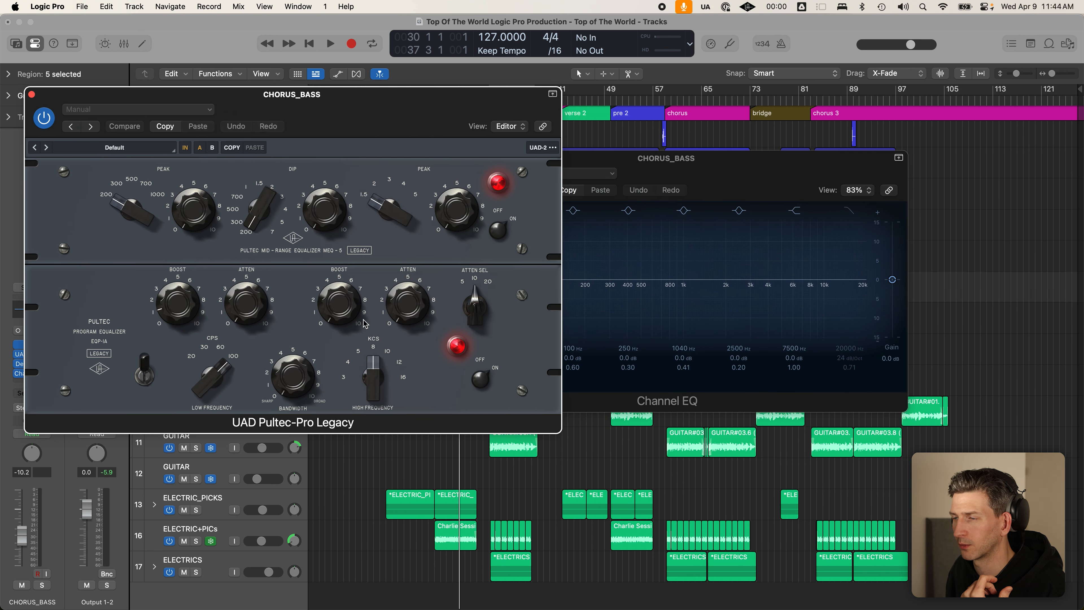
- Boost the Channel EQ's 100 Hz band by 1 dB and adjust its Q against the Pultec's bandwidth
drag(720, 169, 818, 129)
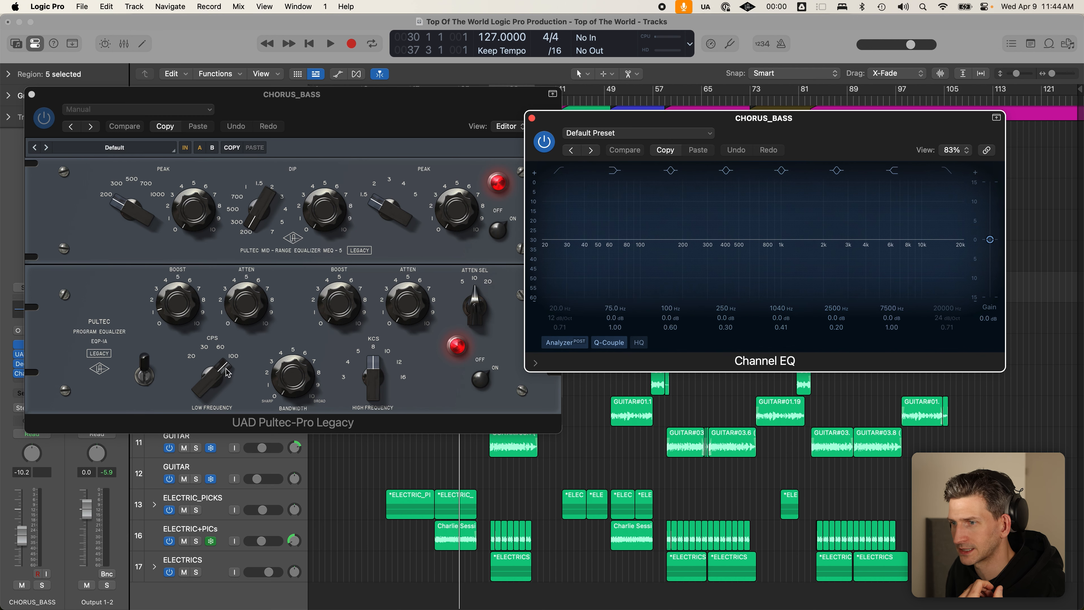
click(641, 241)
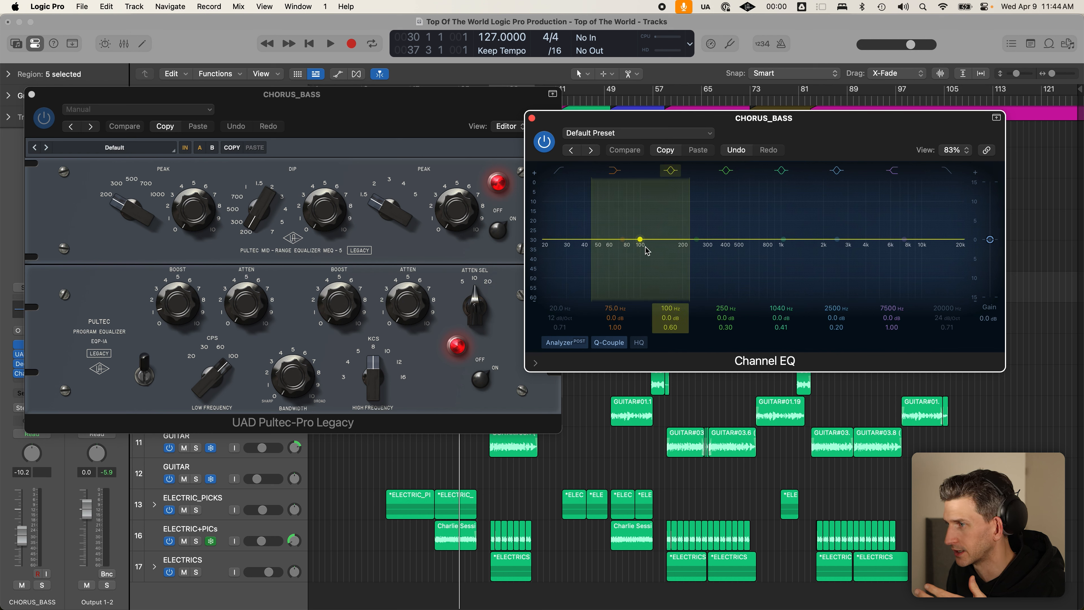
drag(641, 240, 640, 238)
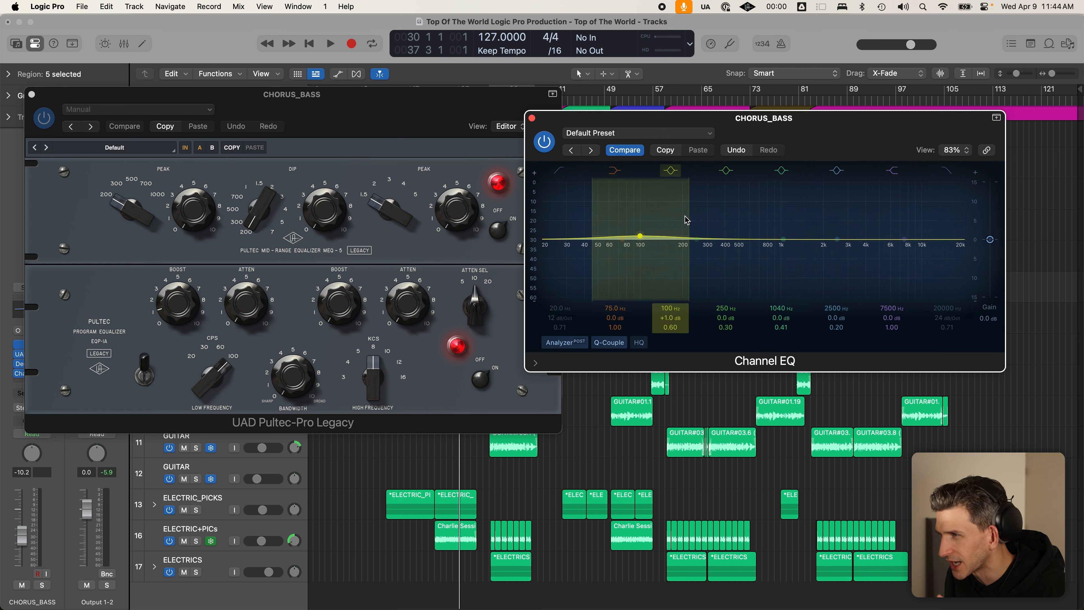
drag(685, 216, 660, 217)
click(295, 349)
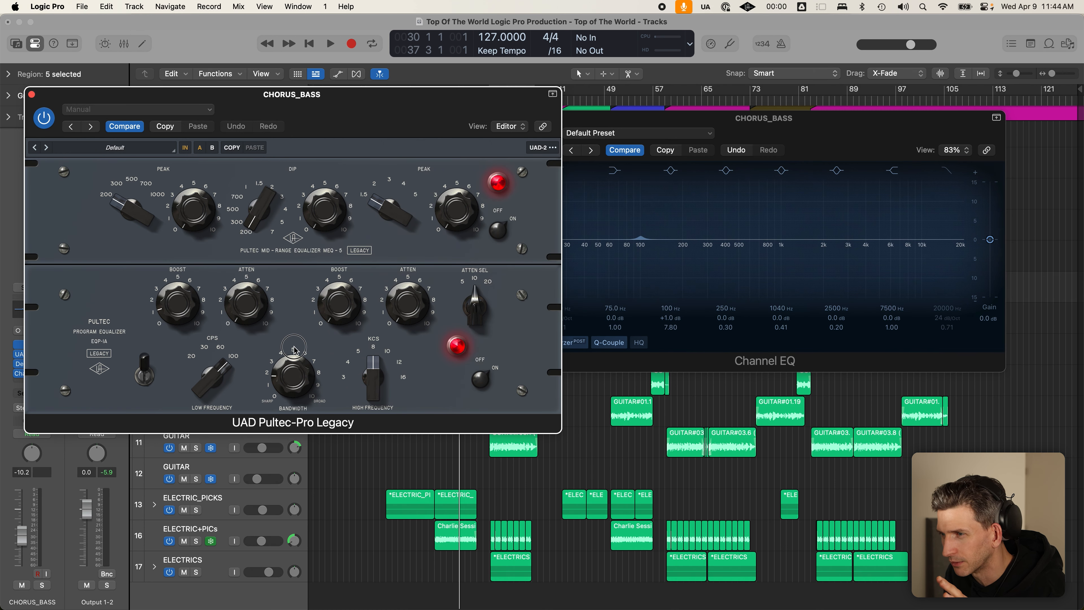
drag(294, 347, 307, 294)
mouse_move(667, 231)
mouse_down()
mouse_move(716, 225)
mouse_move(681, 235)
mouse_up()
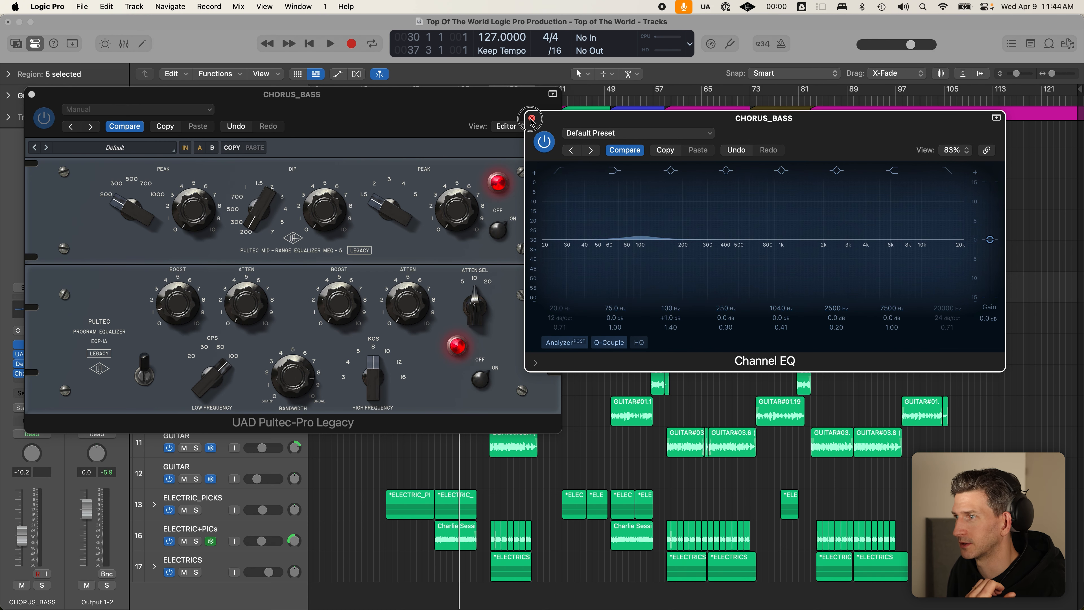
- Compare a low bass bell boost with the Pultec, then remove the Channel EQ from CHORUS_BASS
drag(402, 122, 735, 126)
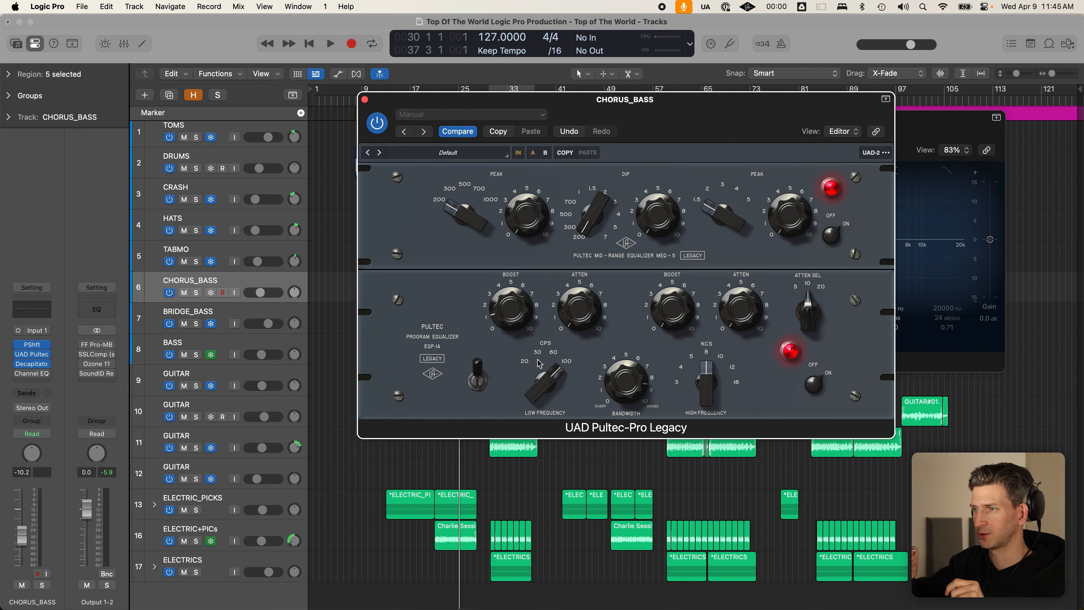
click(937, 124)
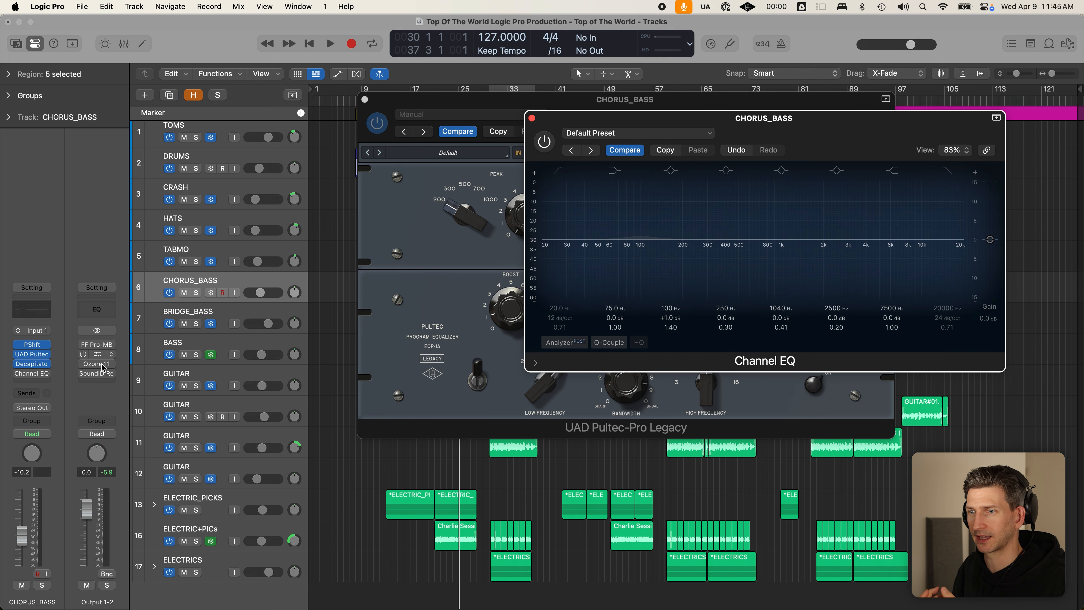
click(33, 375)
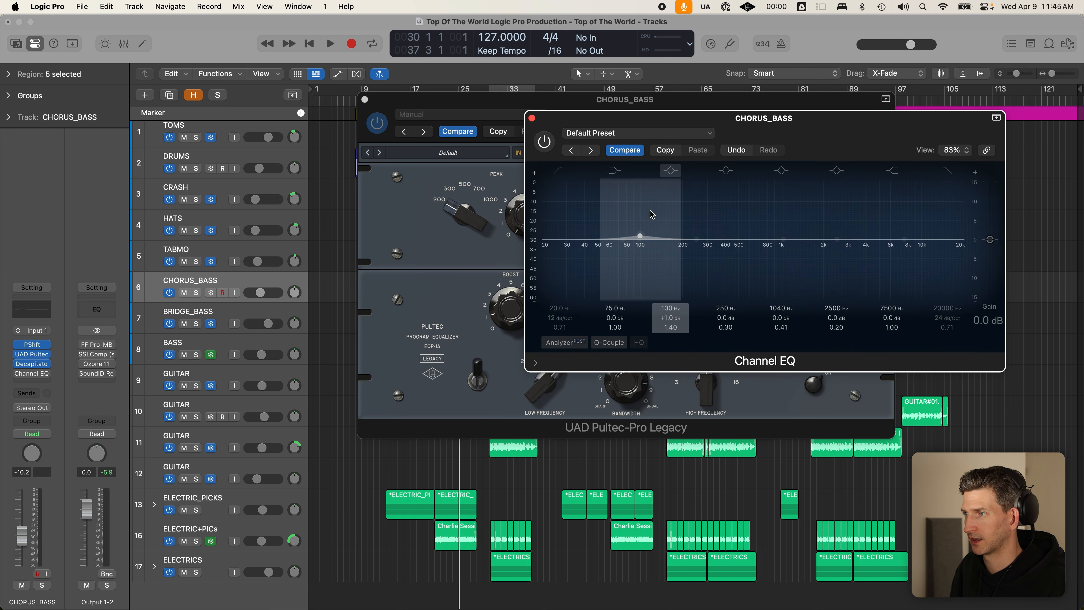
drag(832, 120, 629, 155)
mouse_move(432, 271)
mouse_down()
mouse_move(435, 242)
mouse_move(451, 253)
mouse_move(426, 258)
mouse_up()
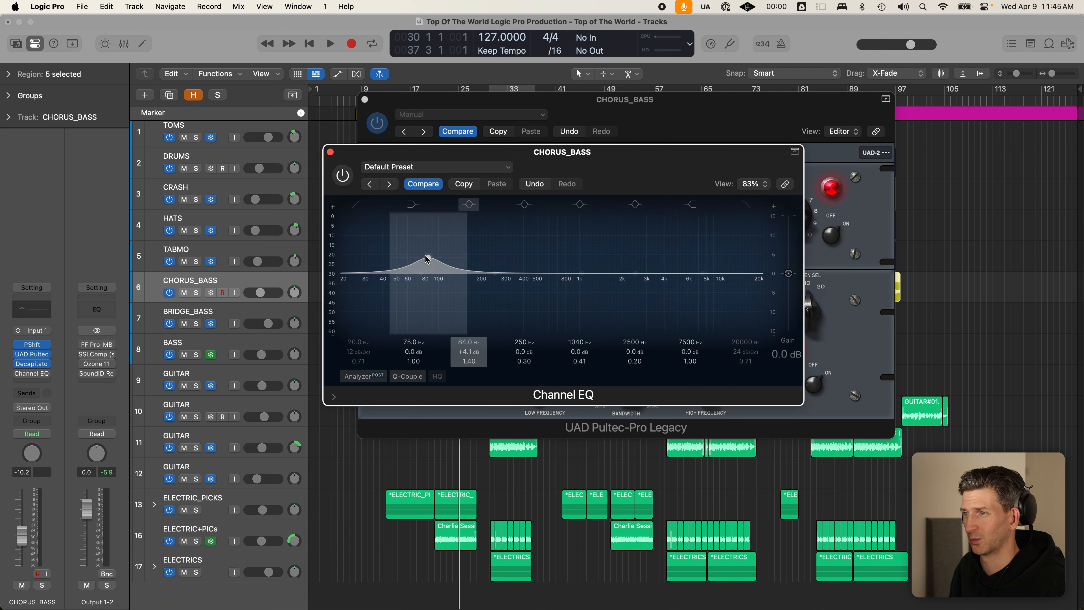
click(330, 152)
drag(653, 120, 616, 136)
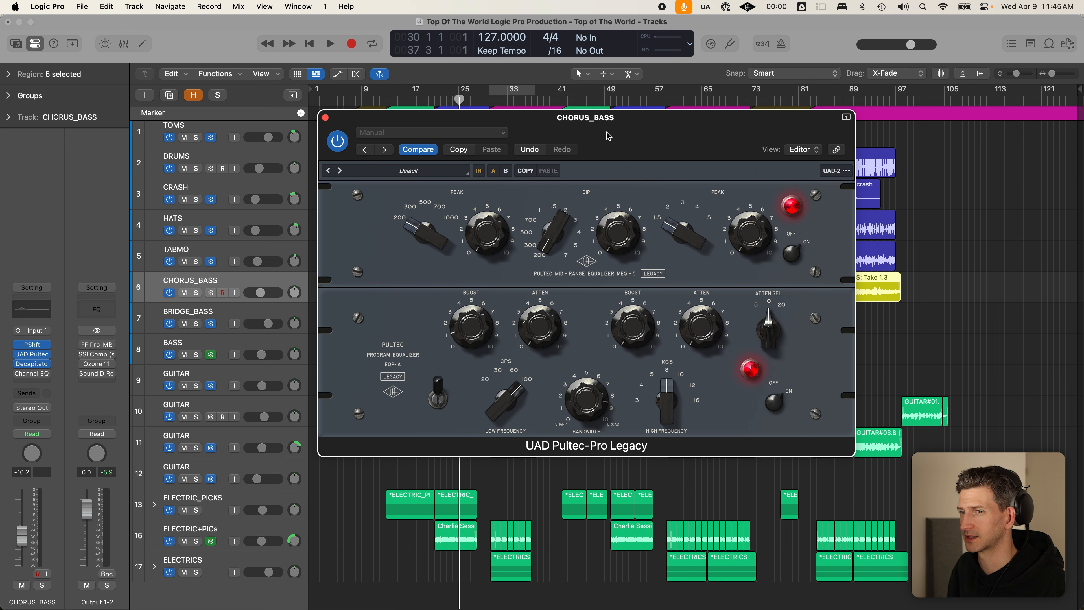
click(36, 376)
- Insert a Vintage Tube EQ on CHORUS_BASS by searching 'vintage eq' in the empty slot
click(42, 380)
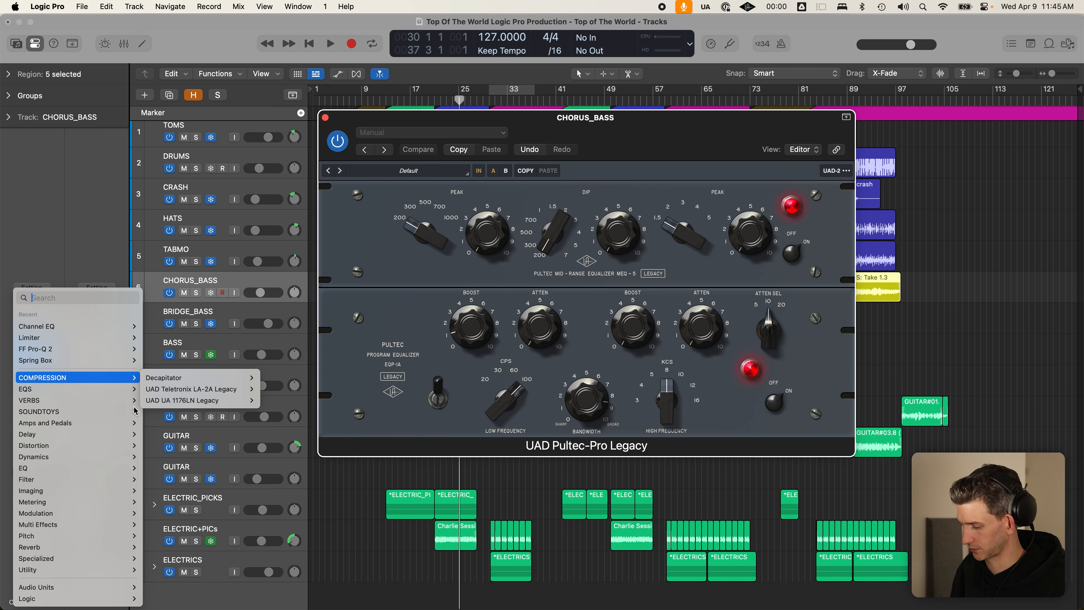
text(vintage)
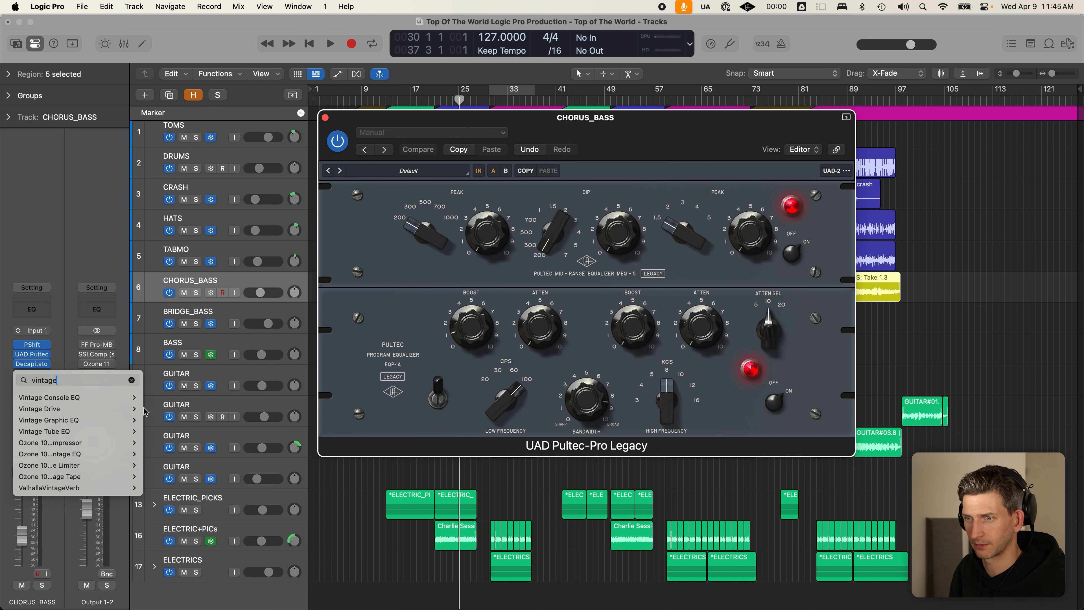
text( eq)
key(Down)
key(Down)
key(Up)
key(Up)
key(Down)
key(Down)
key(Down)
key(Down)
key(Escape)
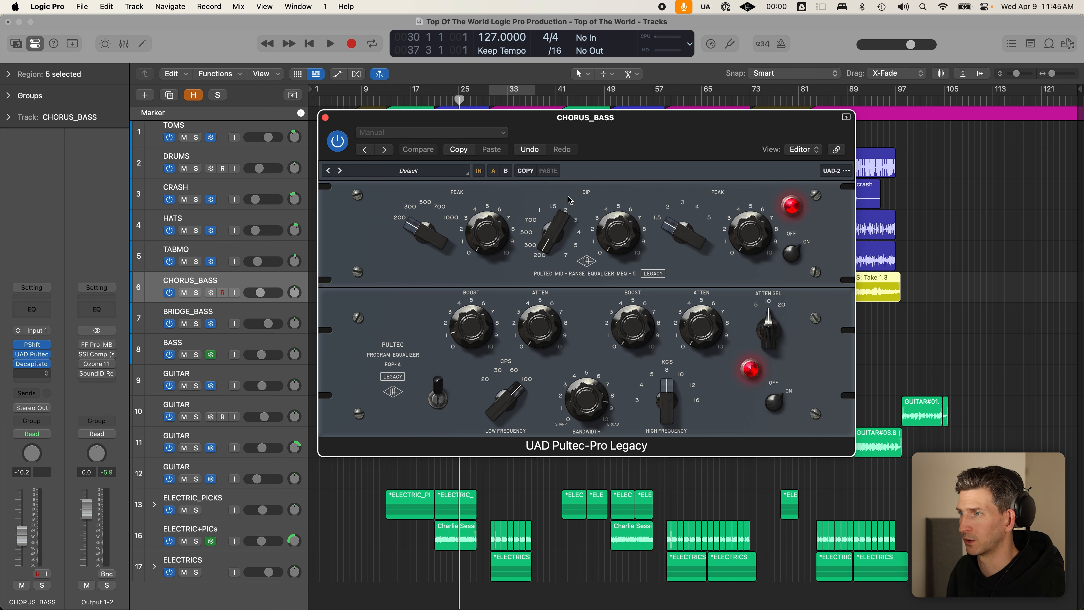
- Arrange the Vintage Tube EQ and Pultec windows side by side to compare, then close both
drag(697, 193, 826, 72)
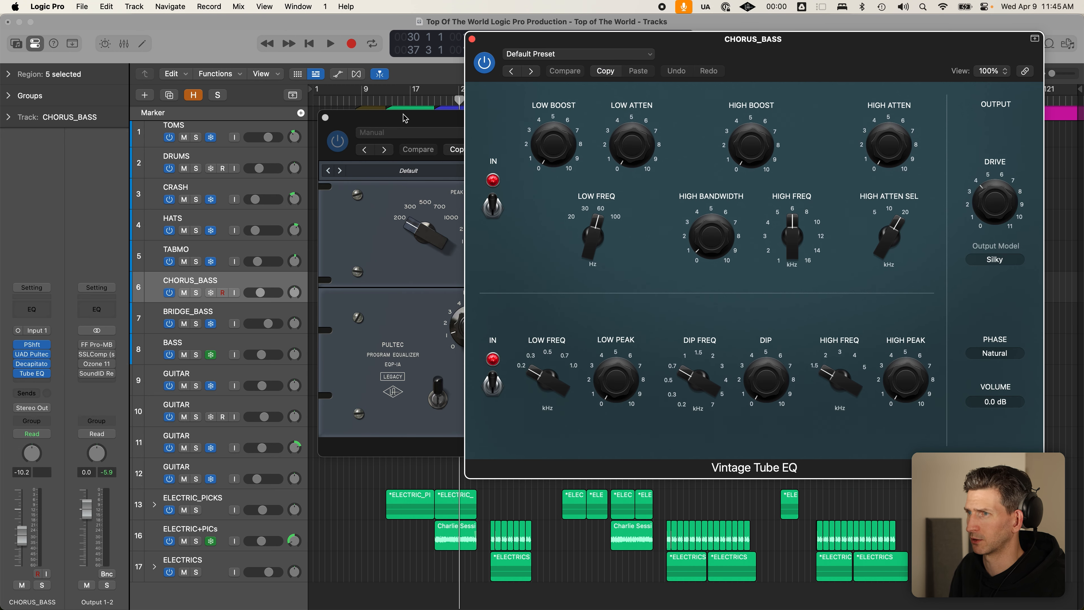
drag(405, 118, 182, 99)
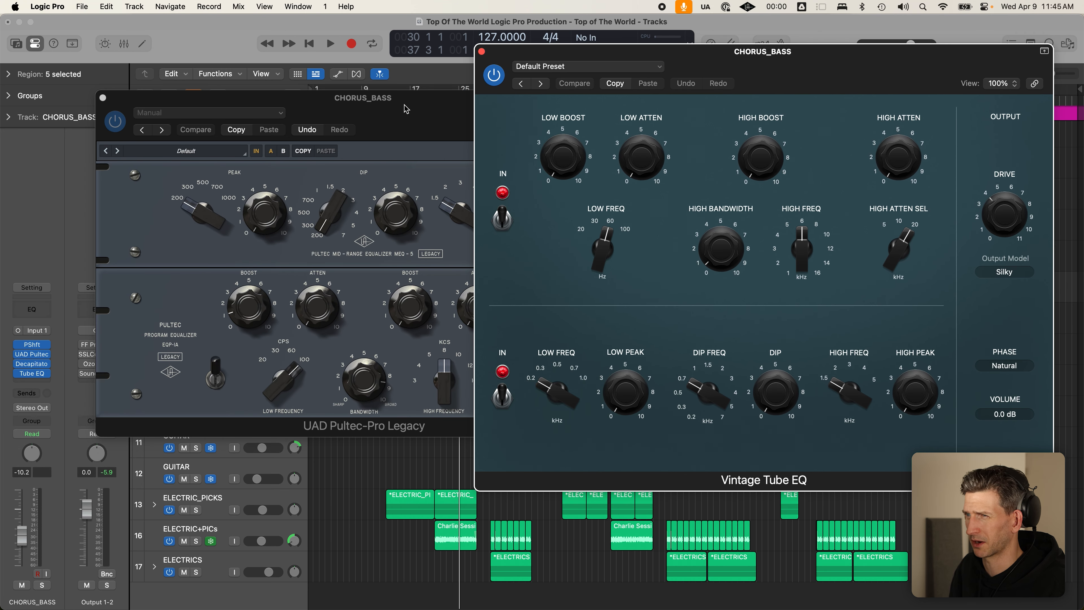
drag(405, 109, 329, 109)
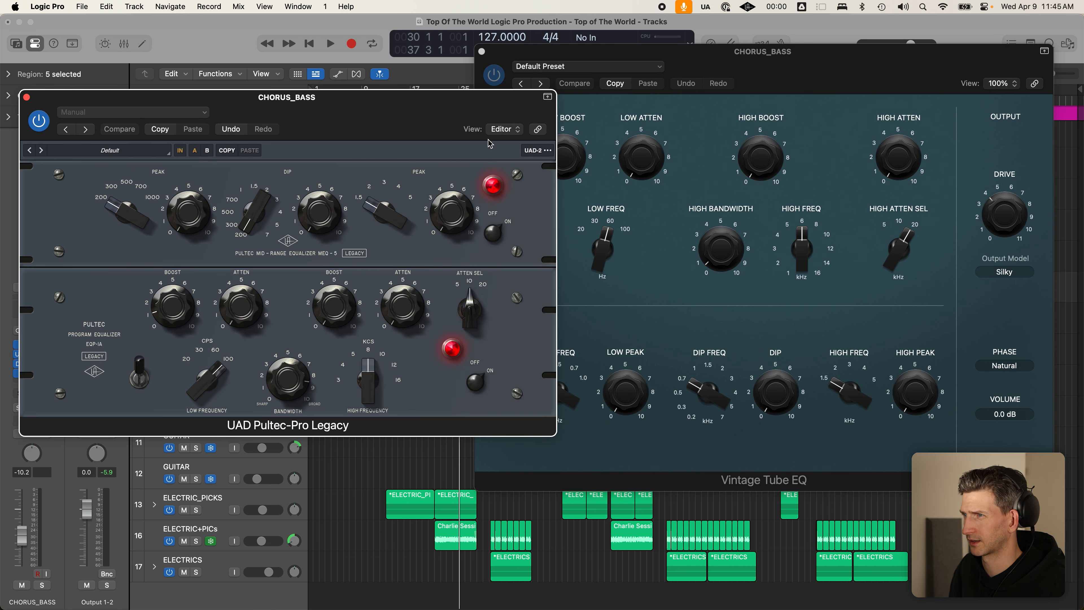
click(852, 72)
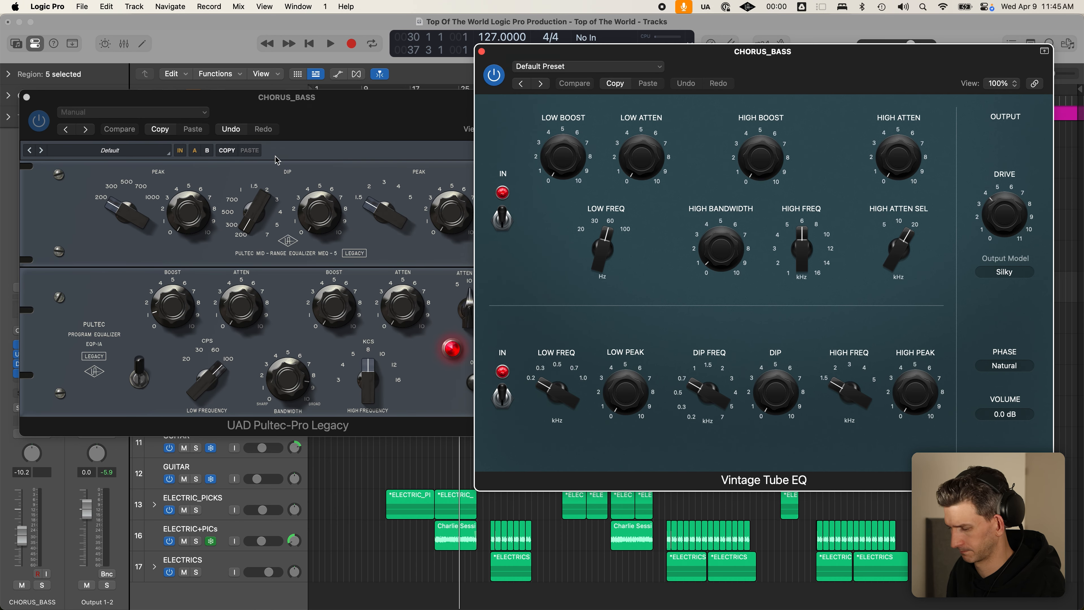
key(v)
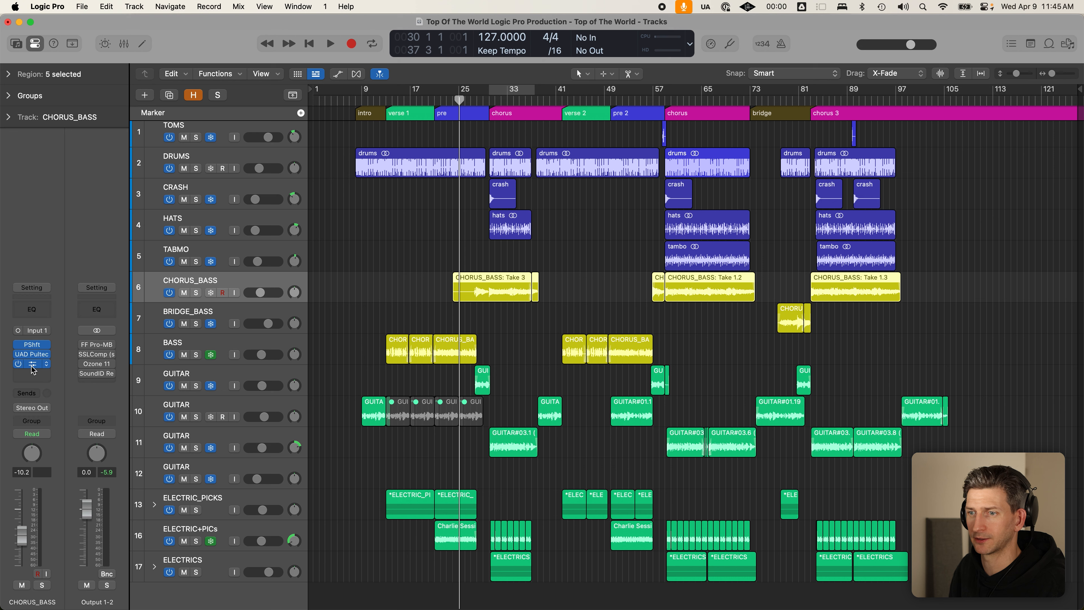
click(32, 364)
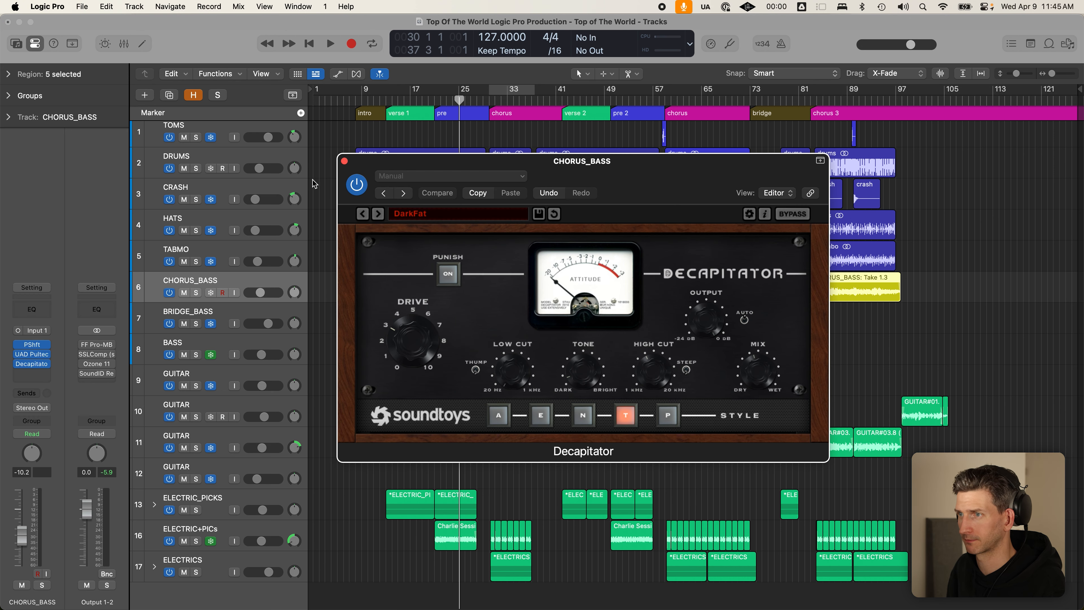
- Close the CHORUS_BASS Decapitator window and select the BASS track
click(344, 161)
click(256, 348)
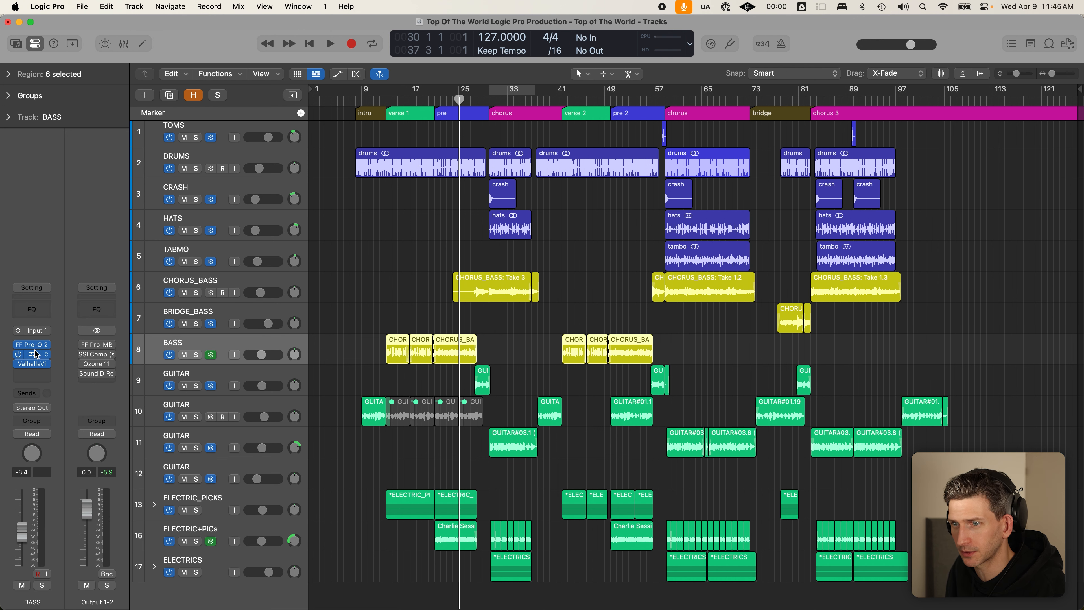
- Open the BASS track's Valhalla reverb, solo BASS, and set a cycle range over bars 13–25
click(33, 364)
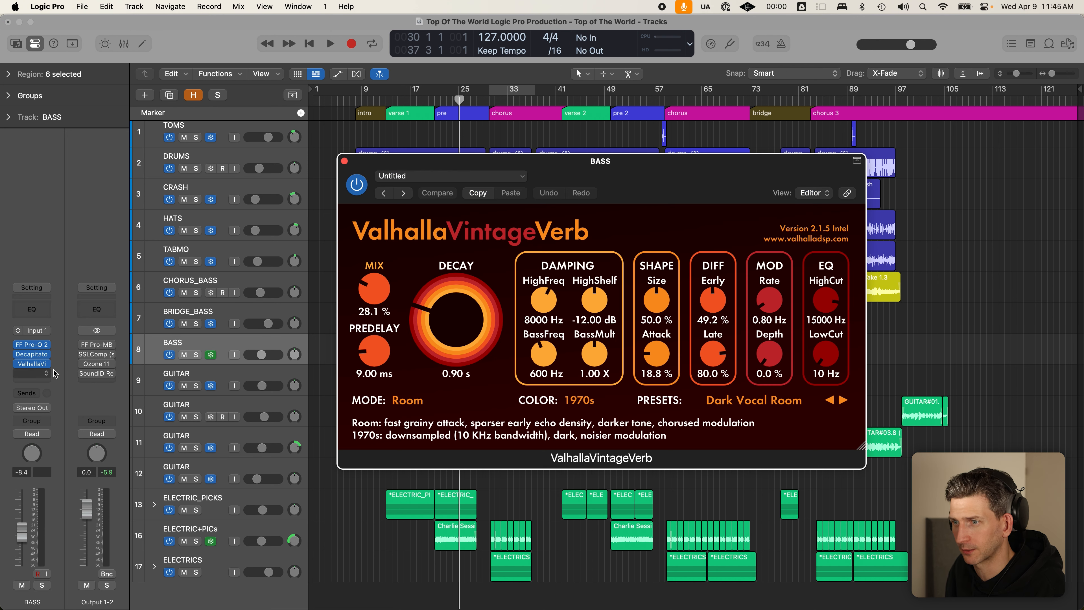
key(s)
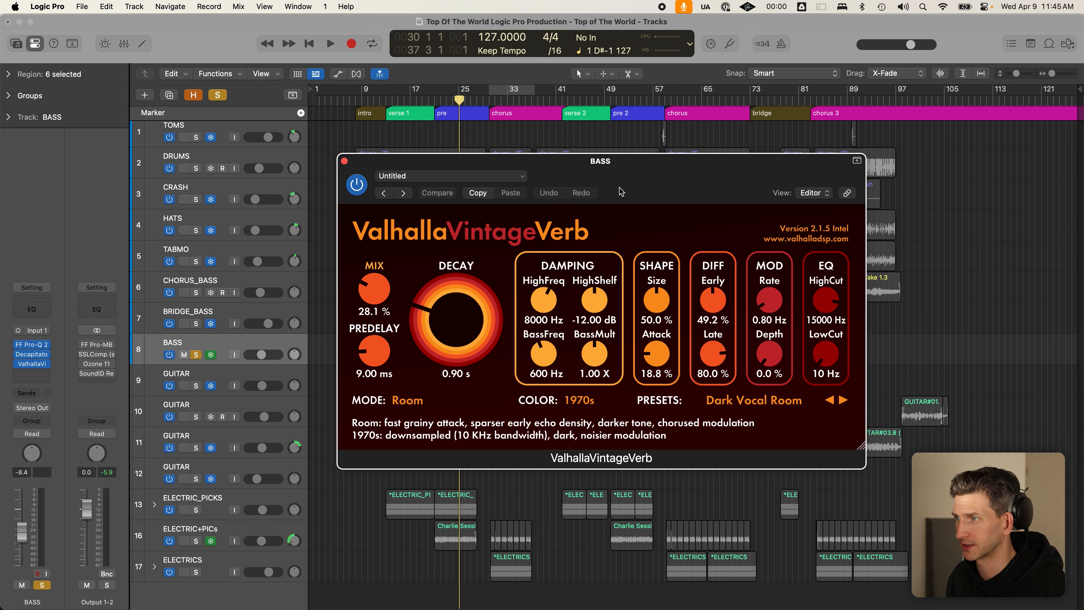
drag(621, 193, 883, 112)
click(387, 100)
drag(961, 79, 804, 79)
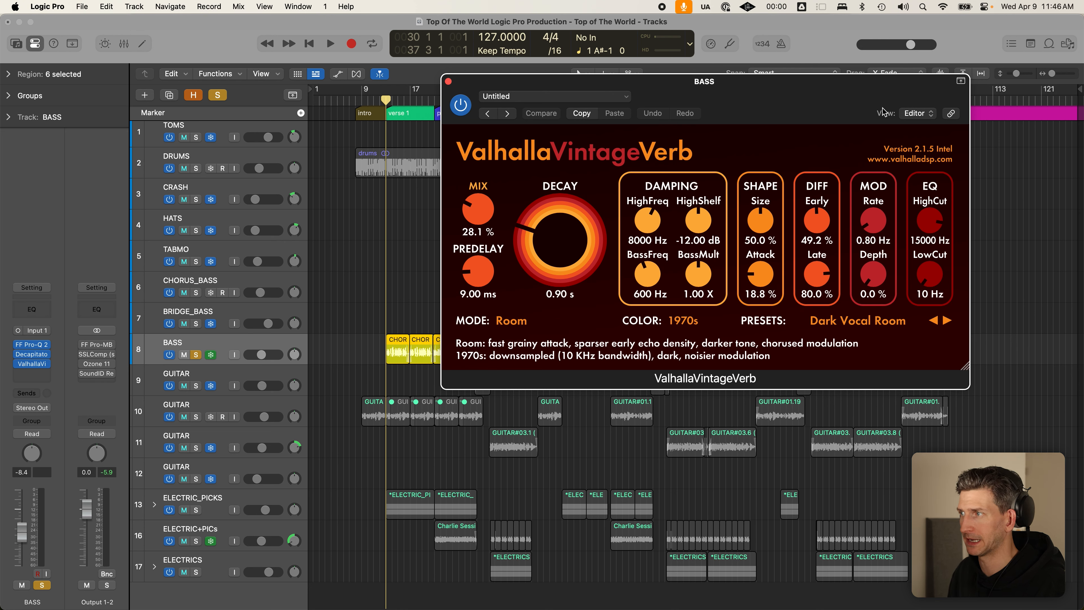
drag(795, 117, 793, 144)
mouse_move(383, 90)
mouse_down()
mouse_move(455, 97)
mouse_move(437, 91)
mouse_up()
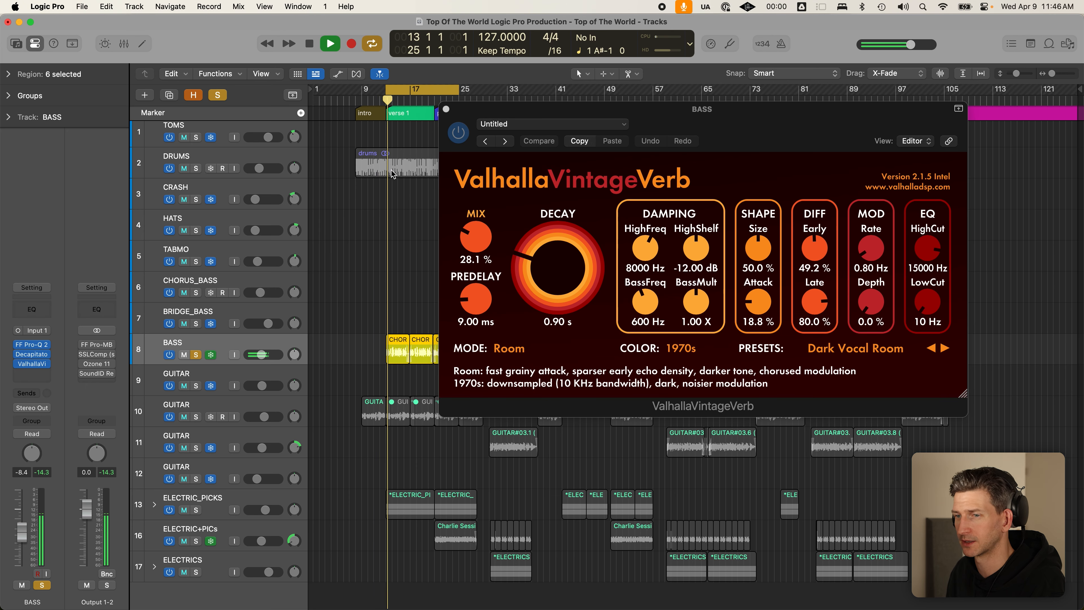
- Compare the Valhalla reverb bypassed and active during playback, then close its window
click(606, 110)
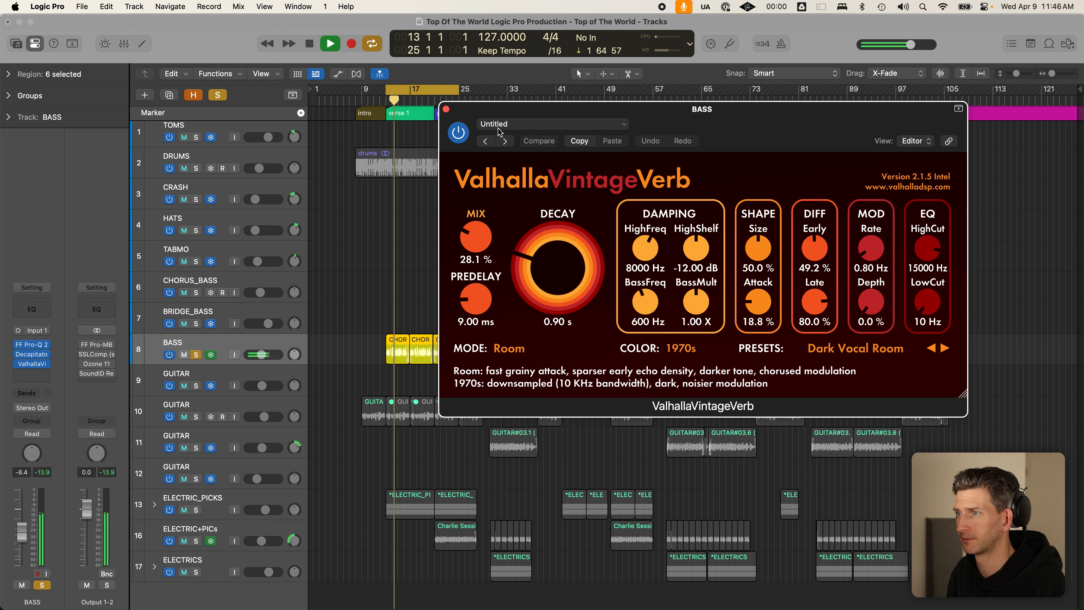
click(463, 138)
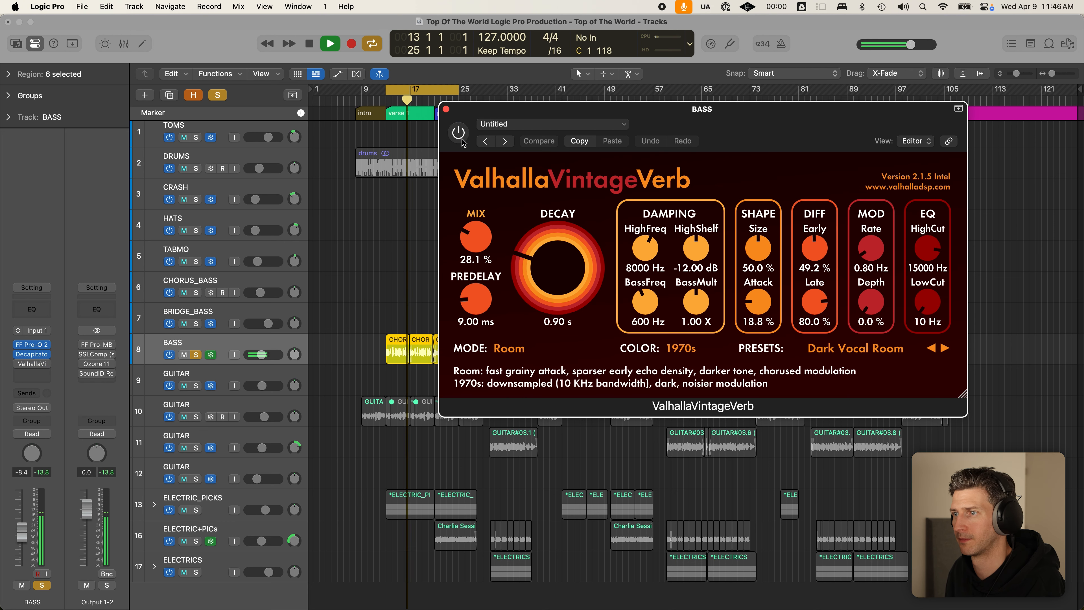
key(space)
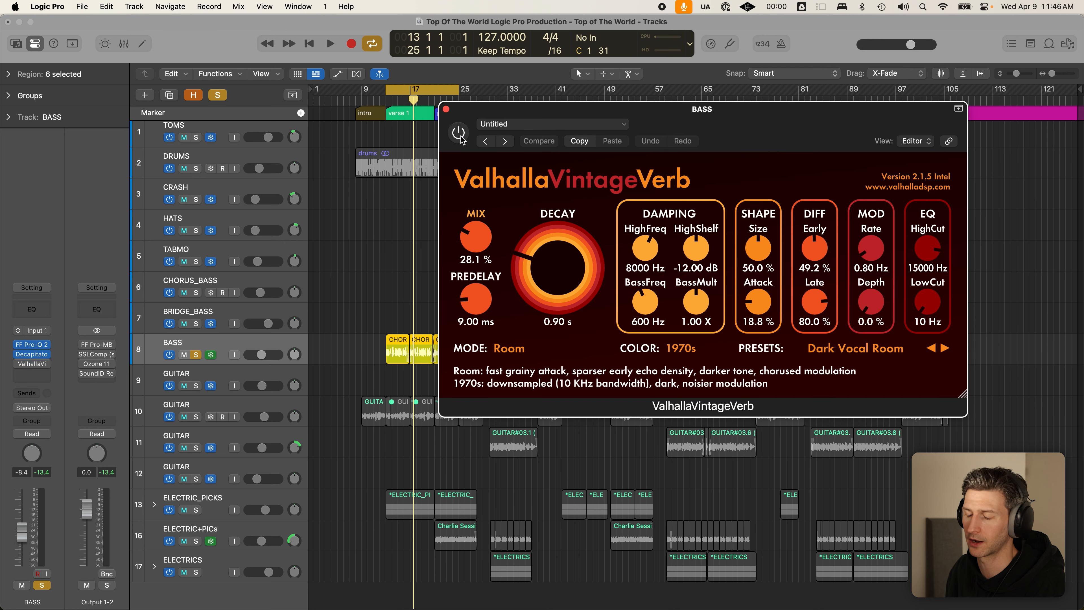
key(space)
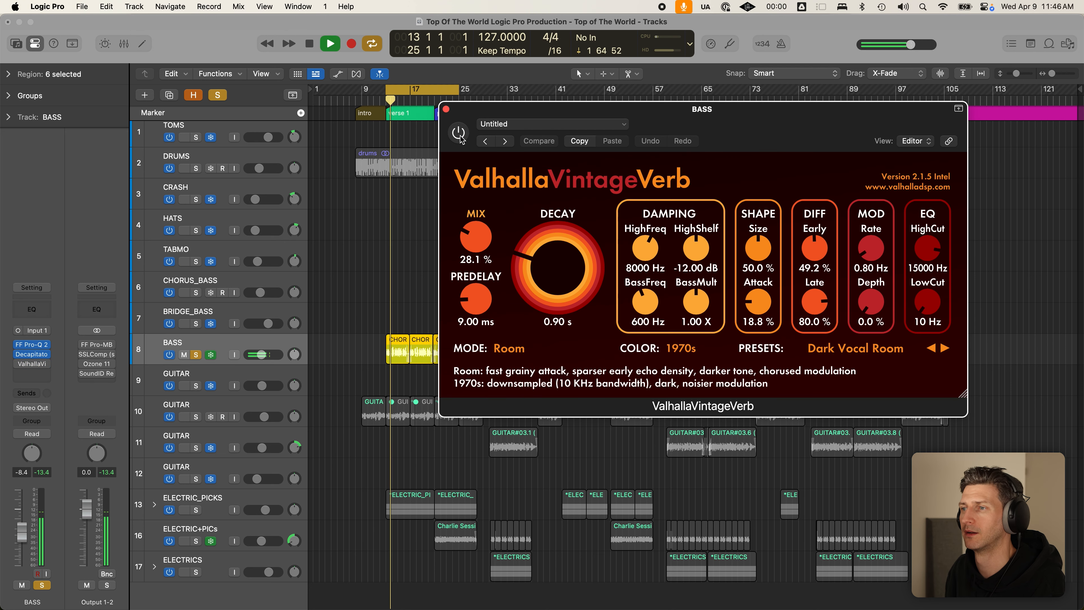
click(459, 135)
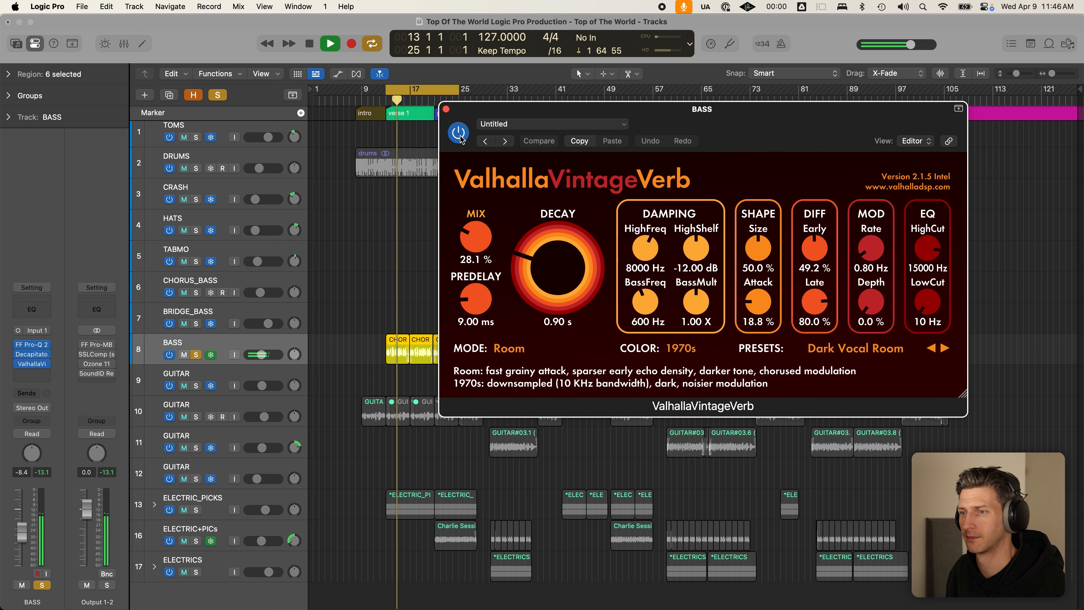
key(space)
click(446, 109)
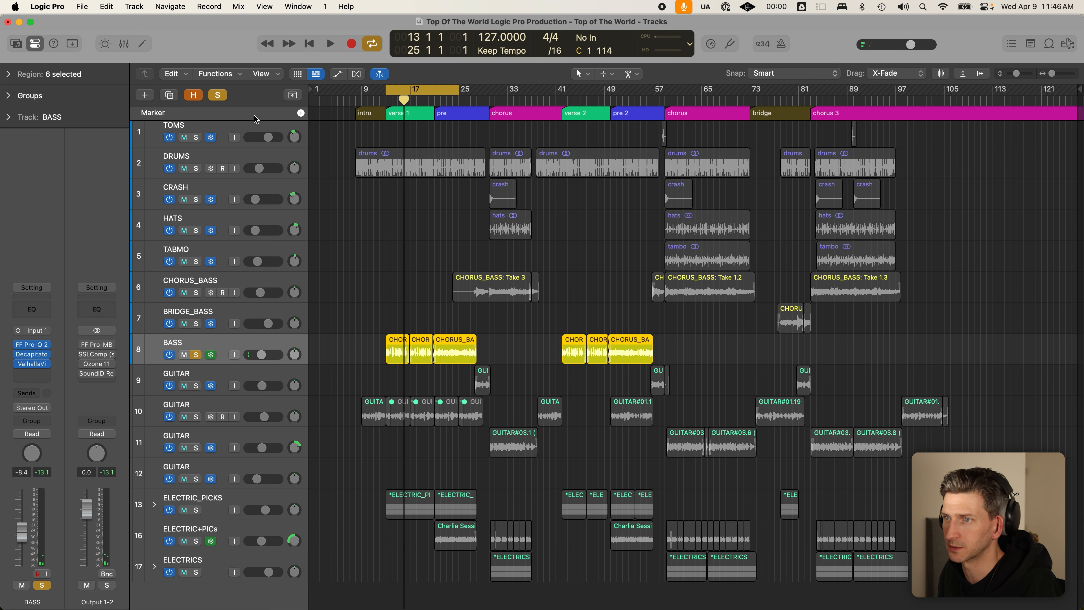
- Clear all solos, solo only GUITAR track 10, and turn off Cycle
click(199, 167)
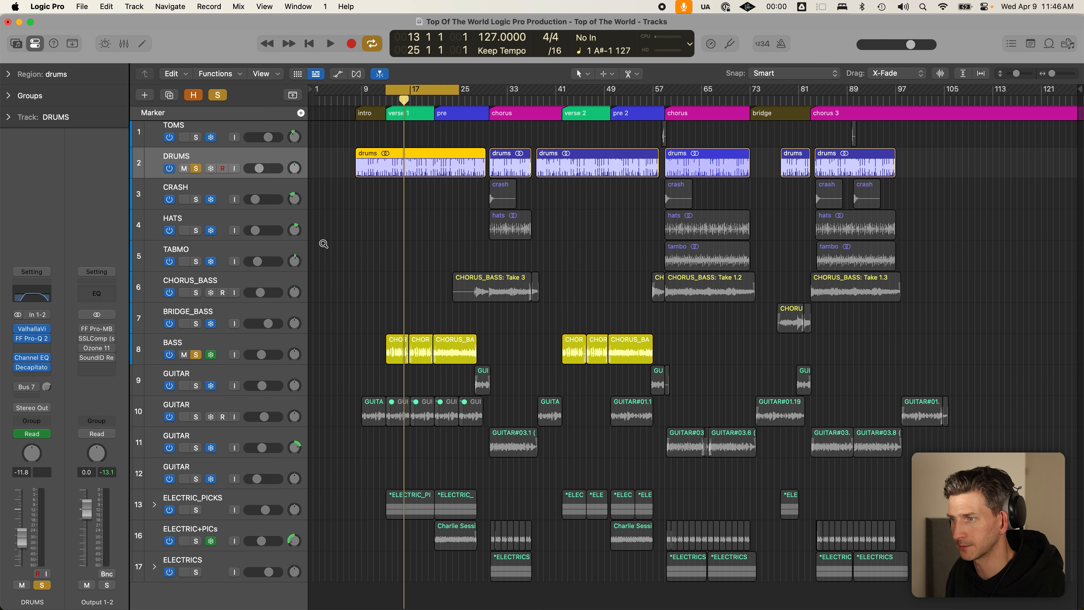
click(217, 95)
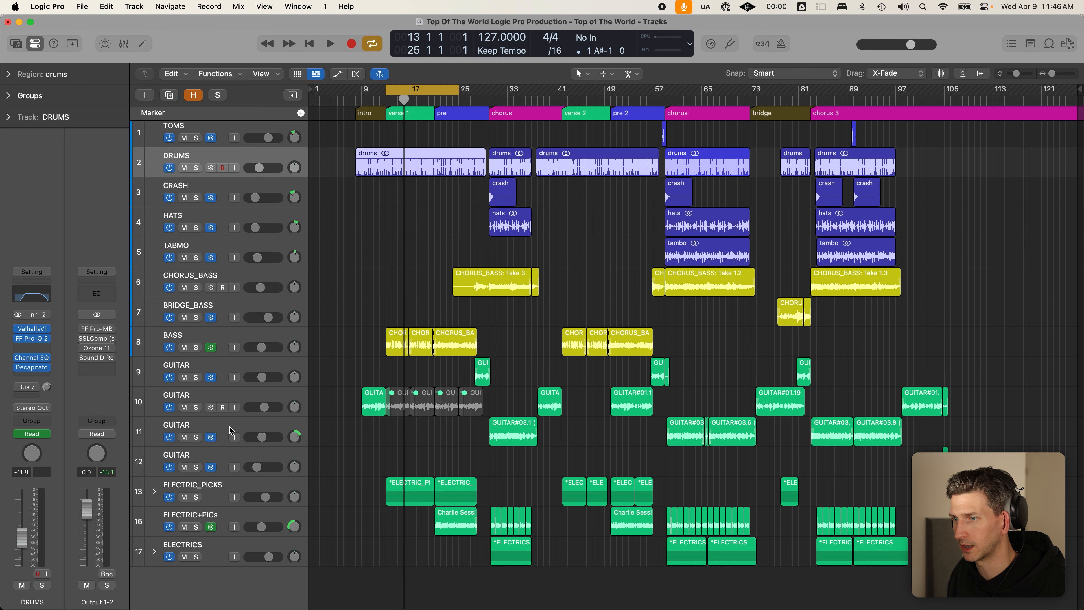
click(234, 401)
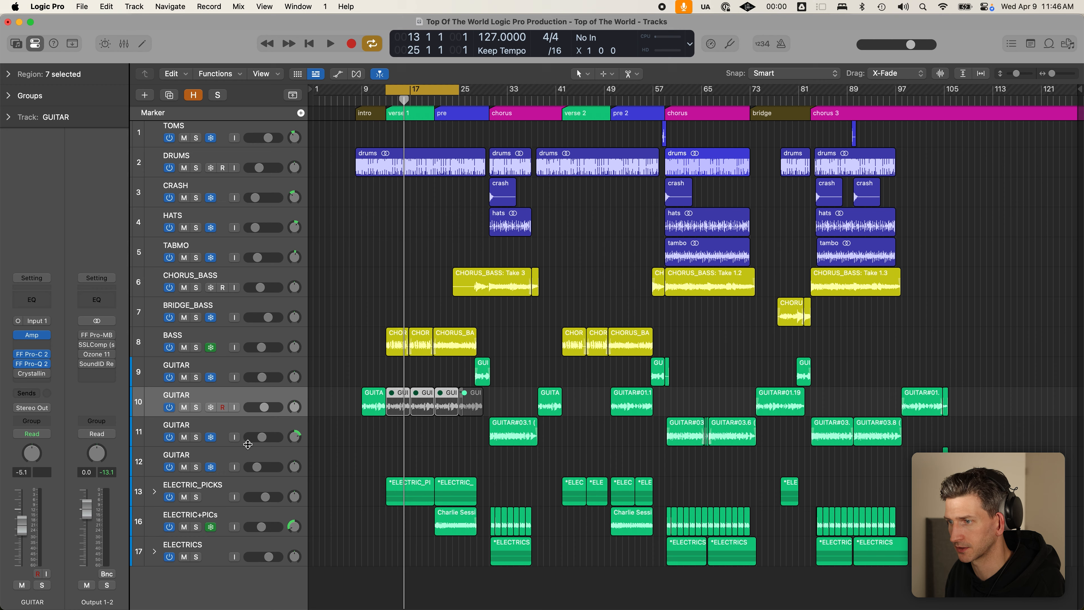
scroll(247, 445, down, 1)
click(196, 400)
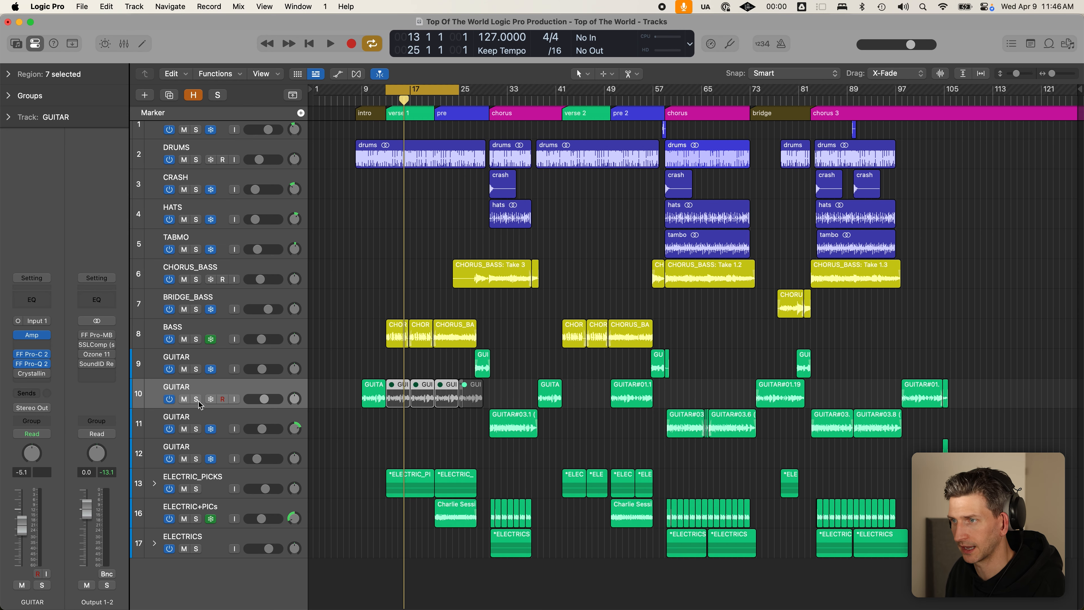
click(363, 101)
key(c)
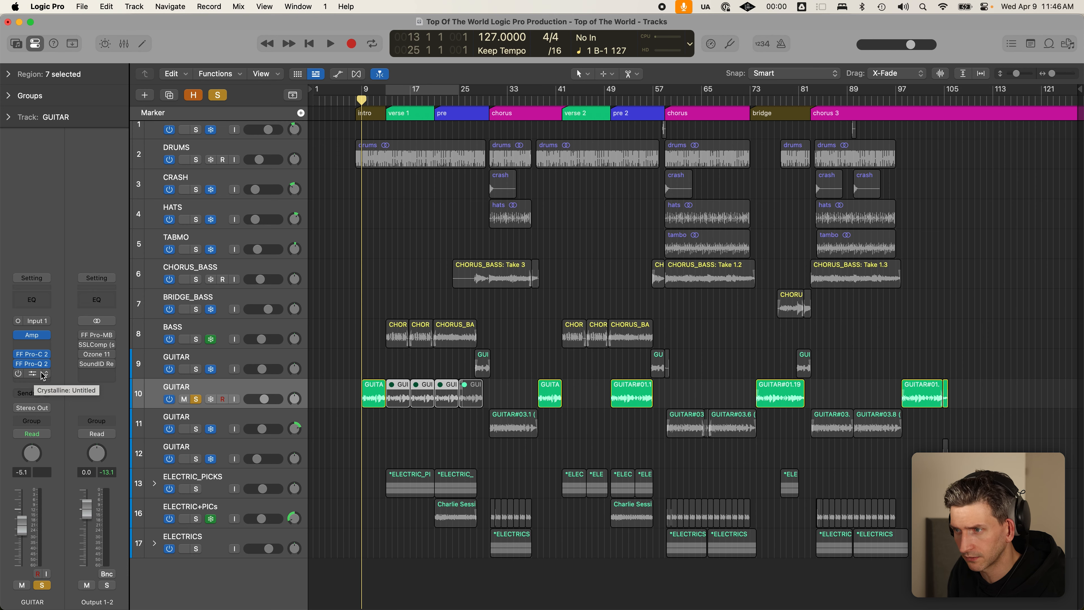
- Show automation lanes, check track 10's automation parameter list, then hide the lanes again
key(a)
click(294, 420)
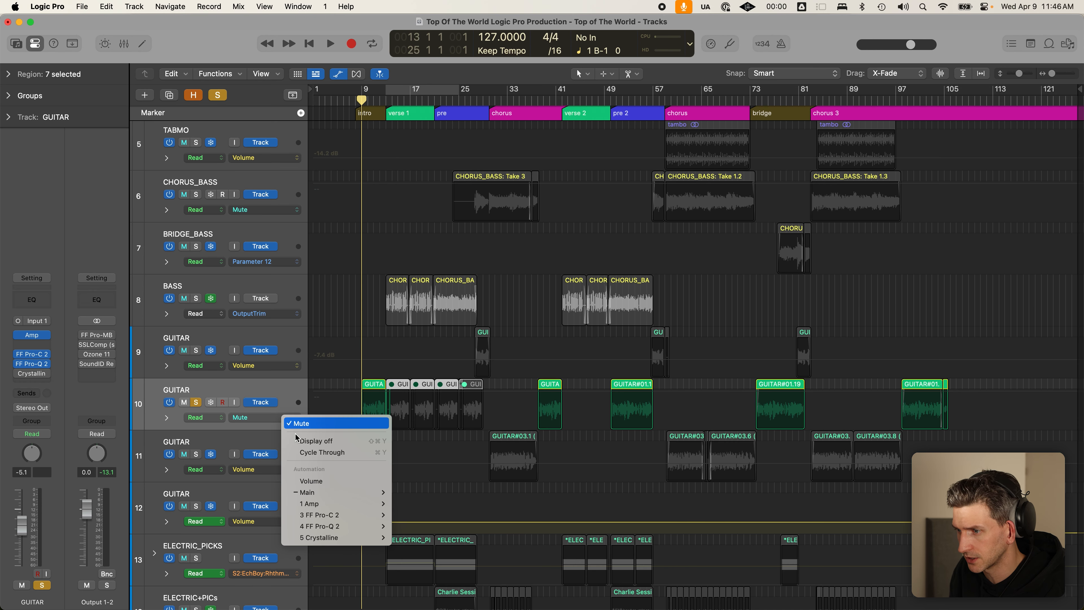
click(290, 376)
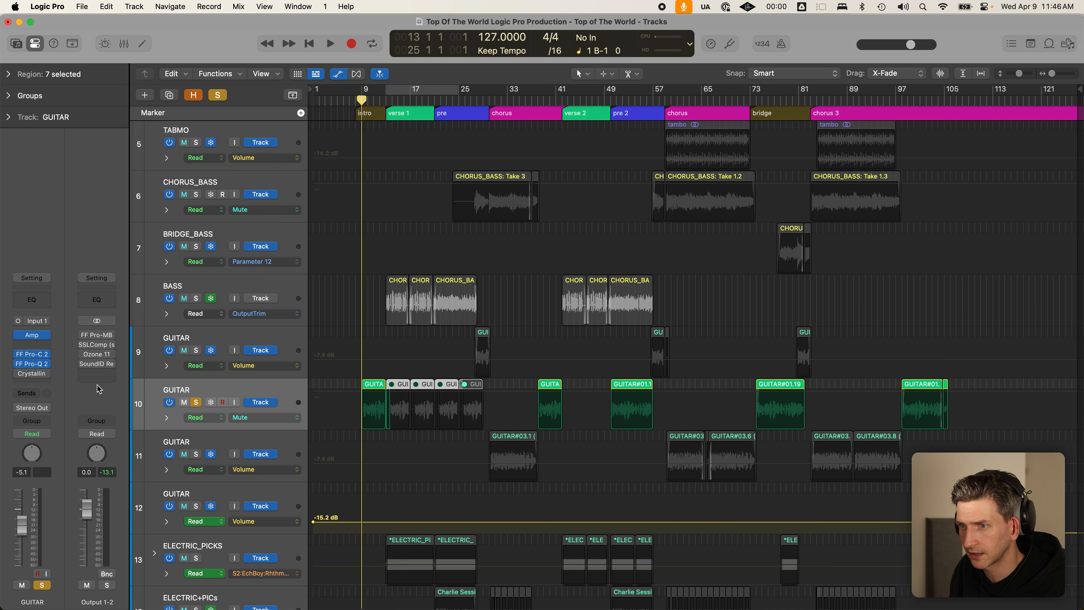
key(a)
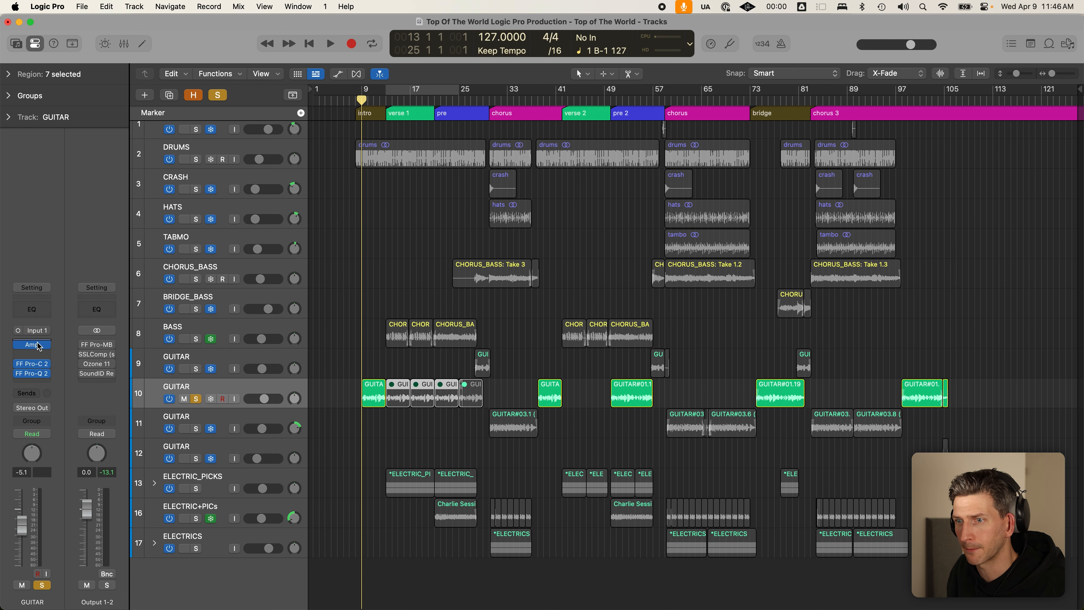
- Open the GUITAR's Amp Designer and loop bars 9–17, comparing it bypassed and re-enabled
click(36, 349)
click(36, 347)
click(36, 348)
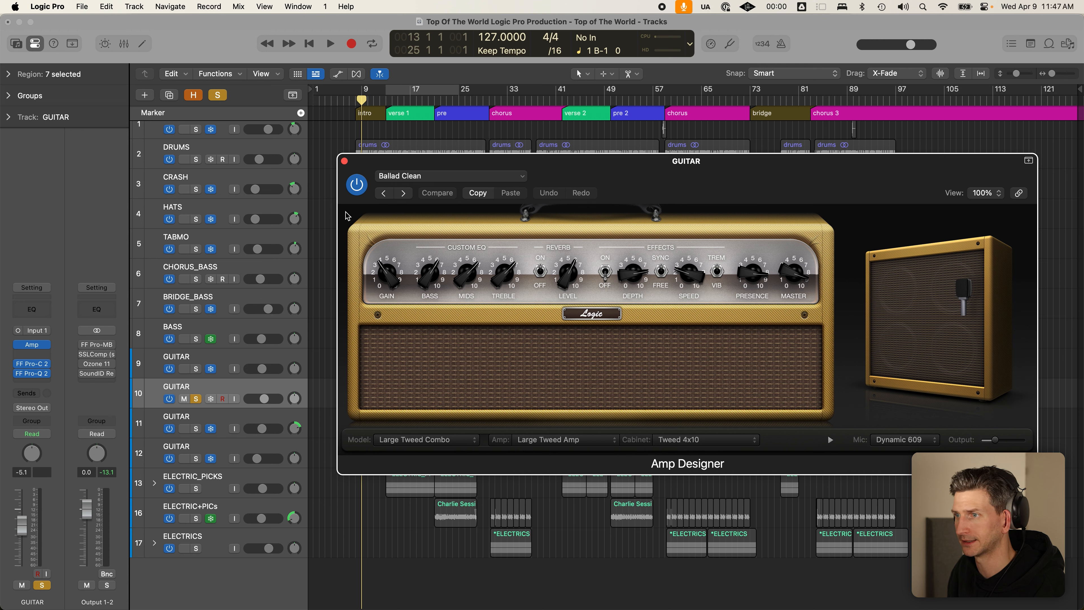
click(360, 94)
drag(361, 94, 446, 93)
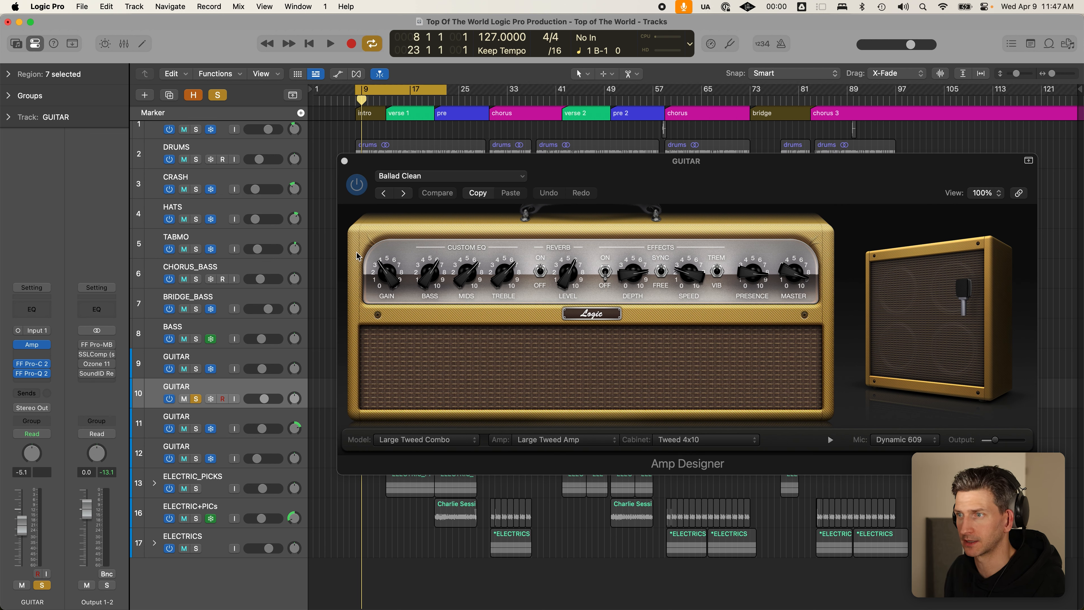
click(573, 339)
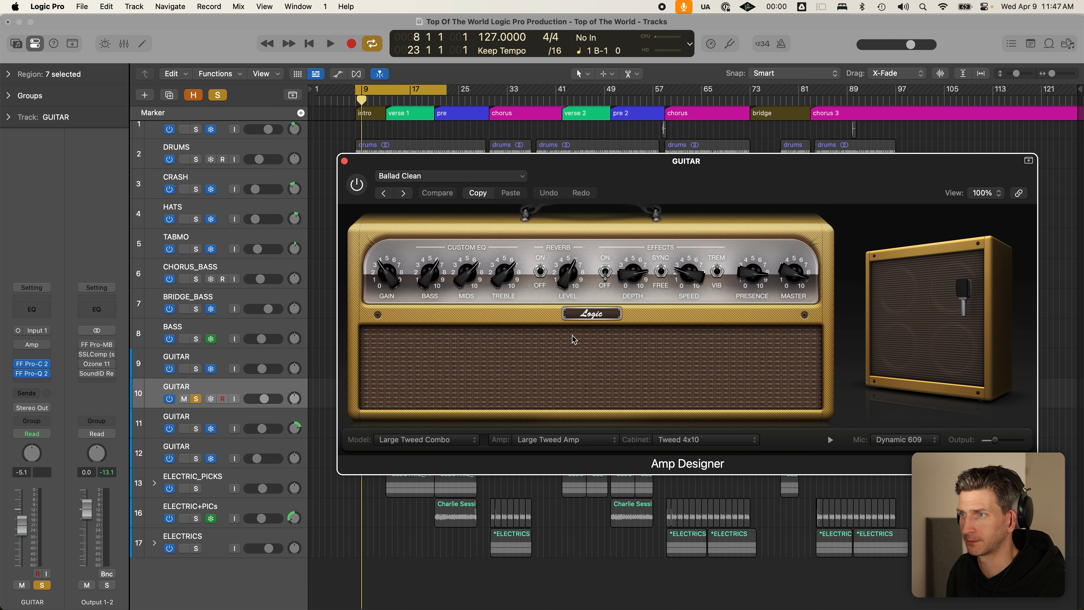
key(space)
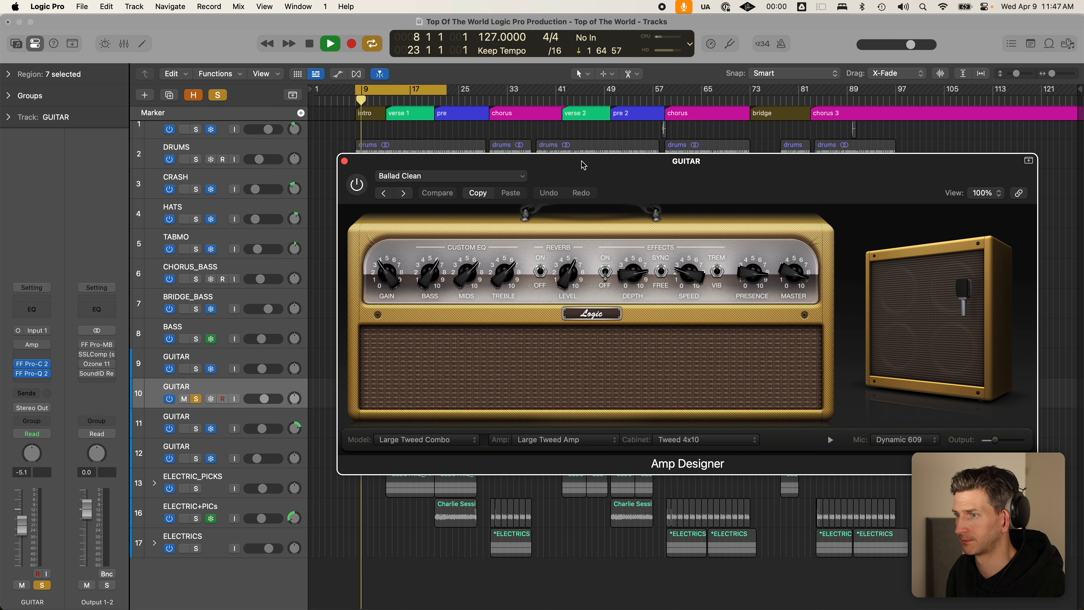
drag(563, 167, 698, 143)
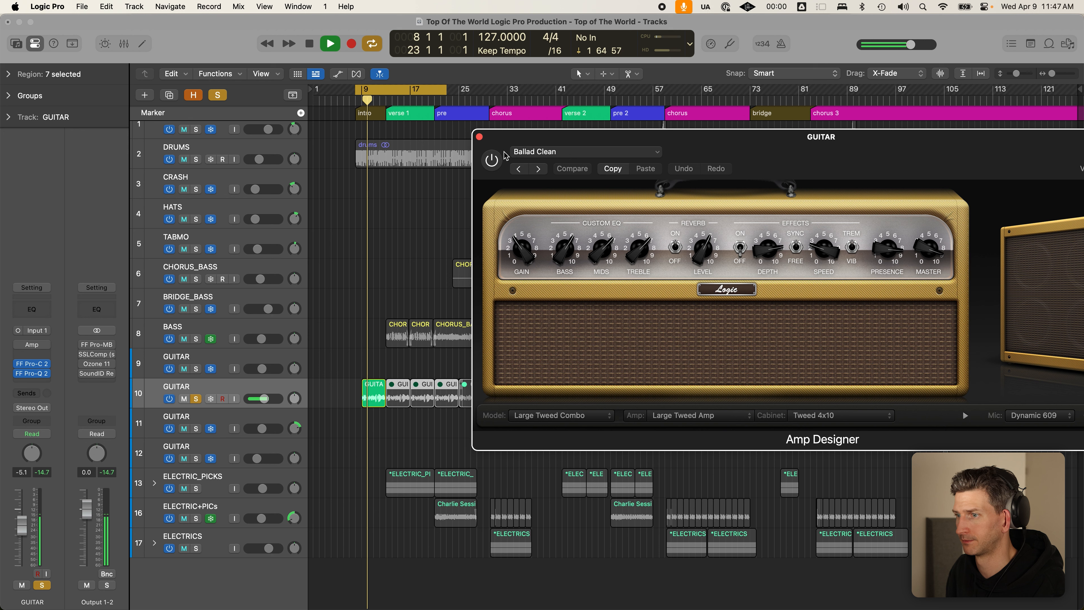
click(495, 164)
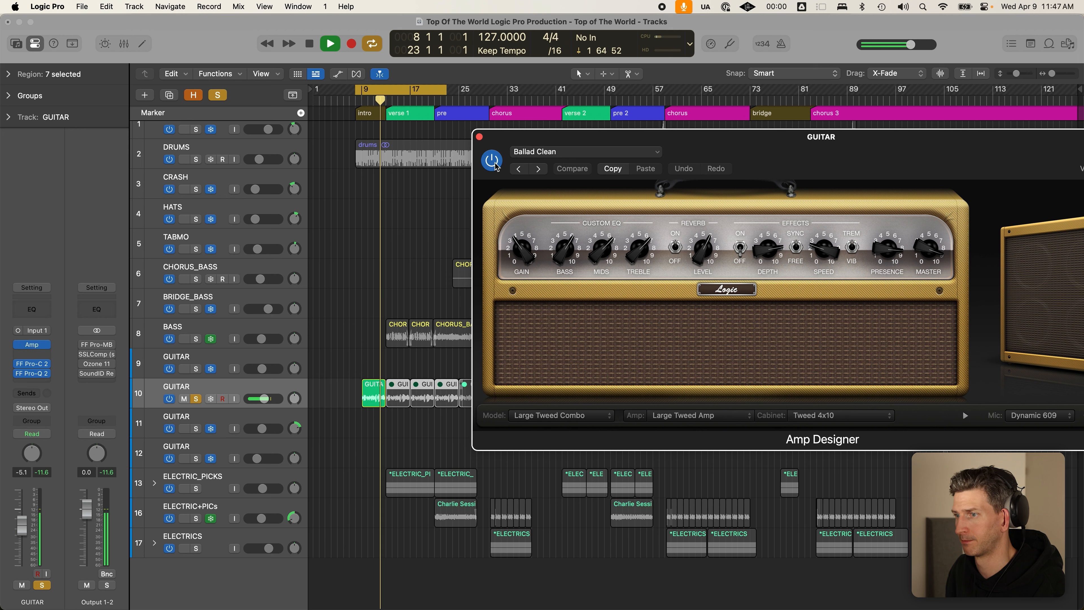
- Replay from bar 9 with Cycle off to hear the amp, then close the Amp Designer window
key(space)
key(c)
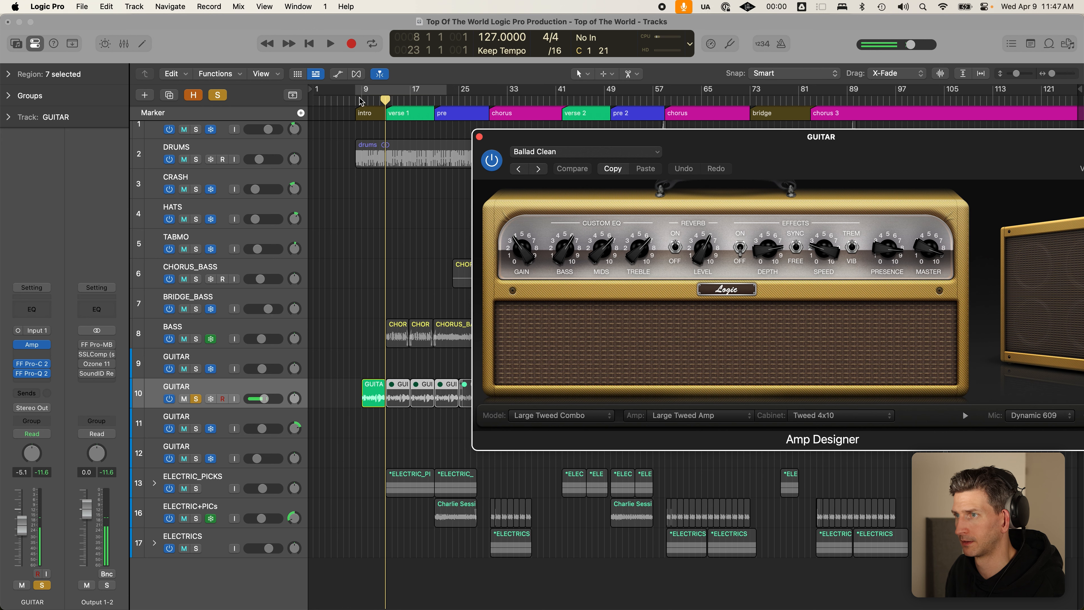
click(360, 101)
key(space)
click(799, 147)
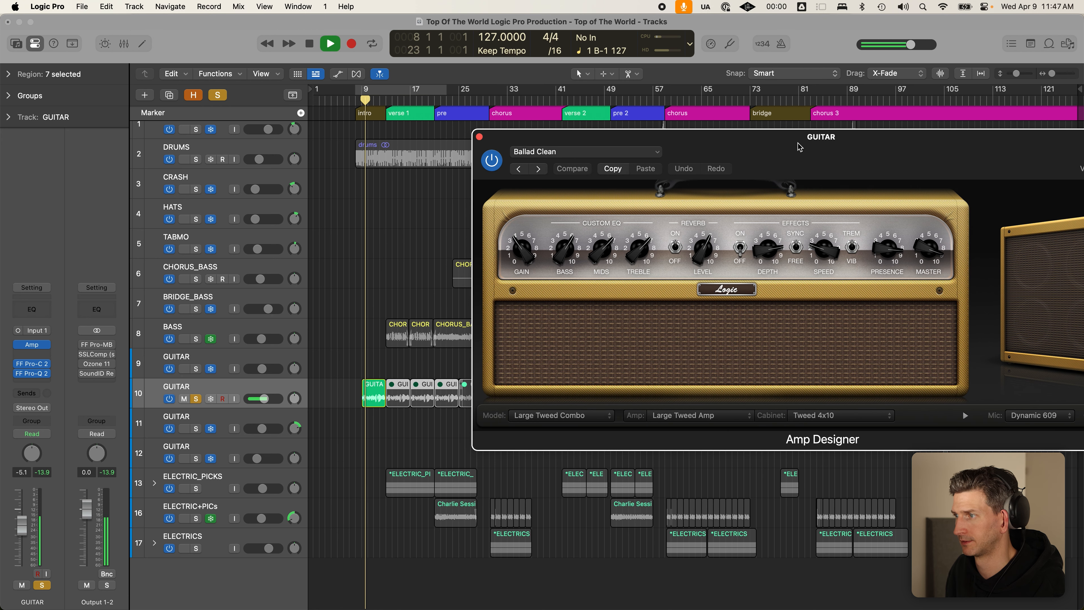
drag(799, 147, 748, 136)
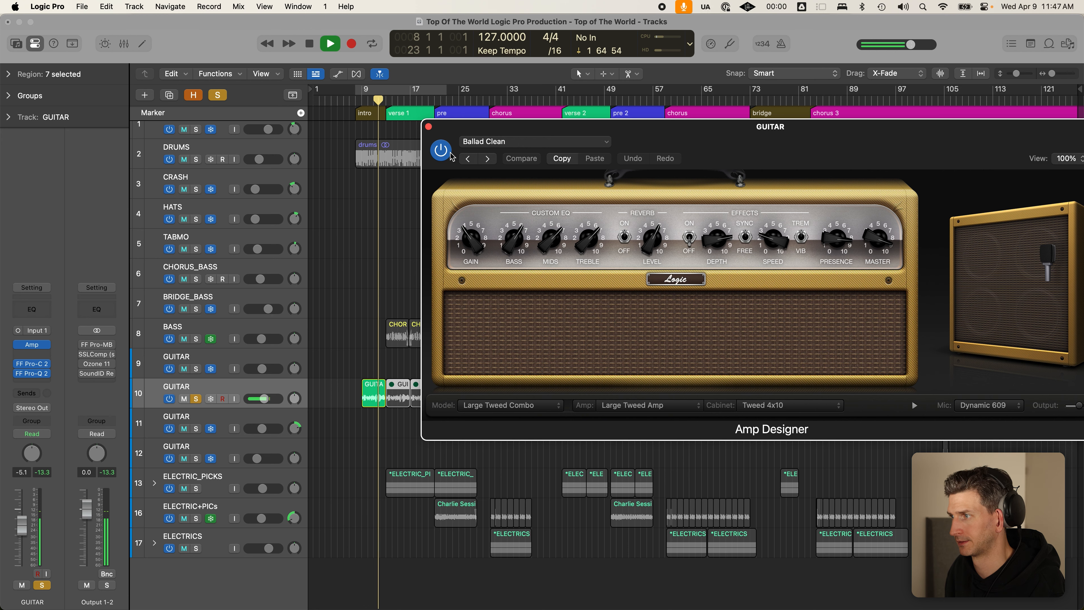
key(space)
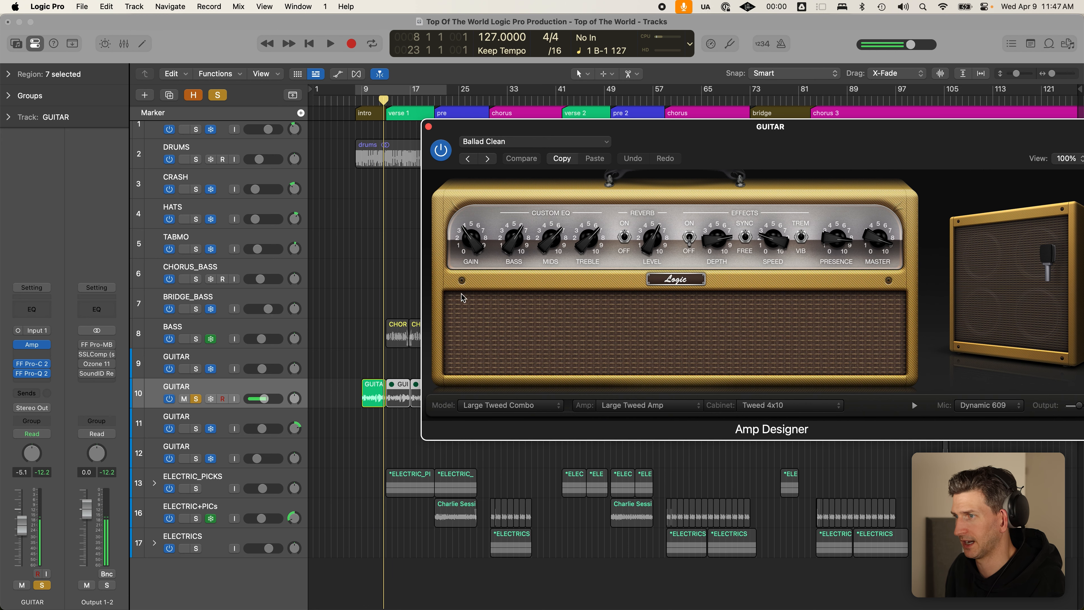
drag(872, 141, 748, 144)
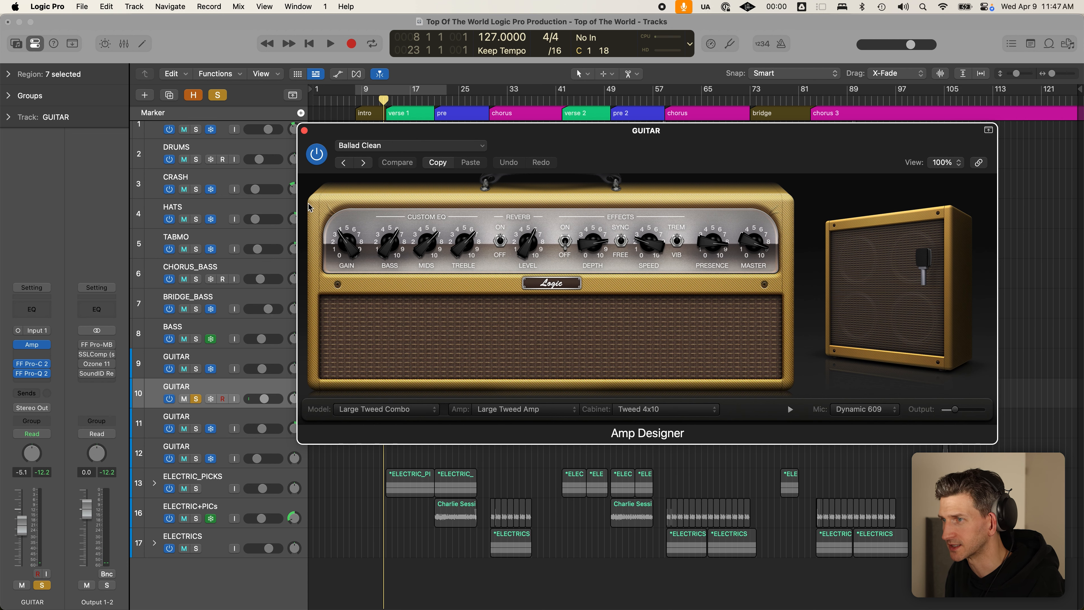
click(305, 132)
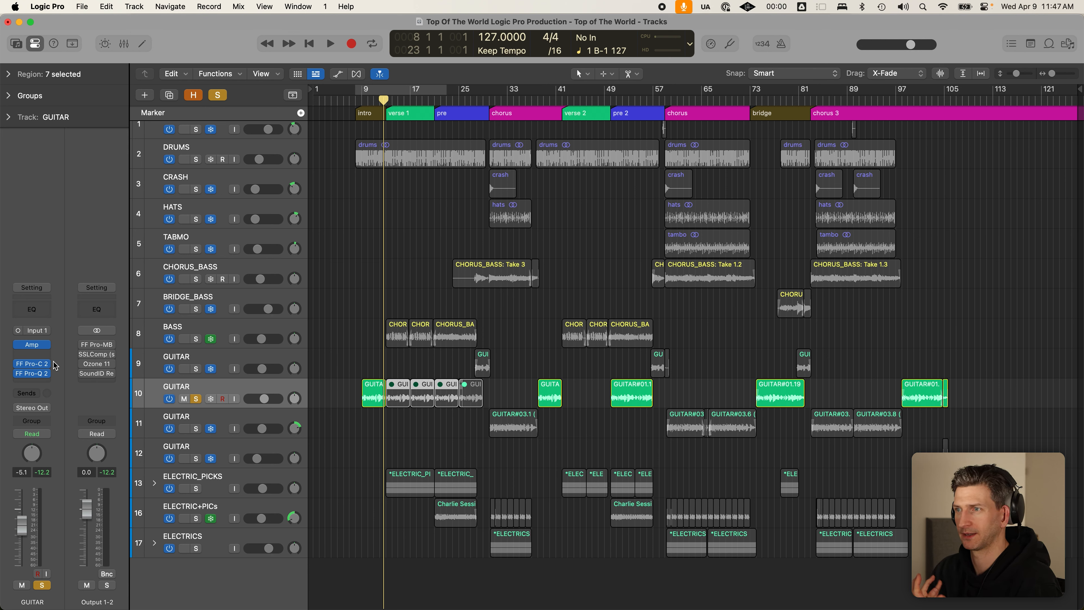
- Solo DRUMS alongside GUITAR 10 with BASS unsoloed, deselect regions, and return the playhead to bar 7
click(196, 160)
click(196, 339)
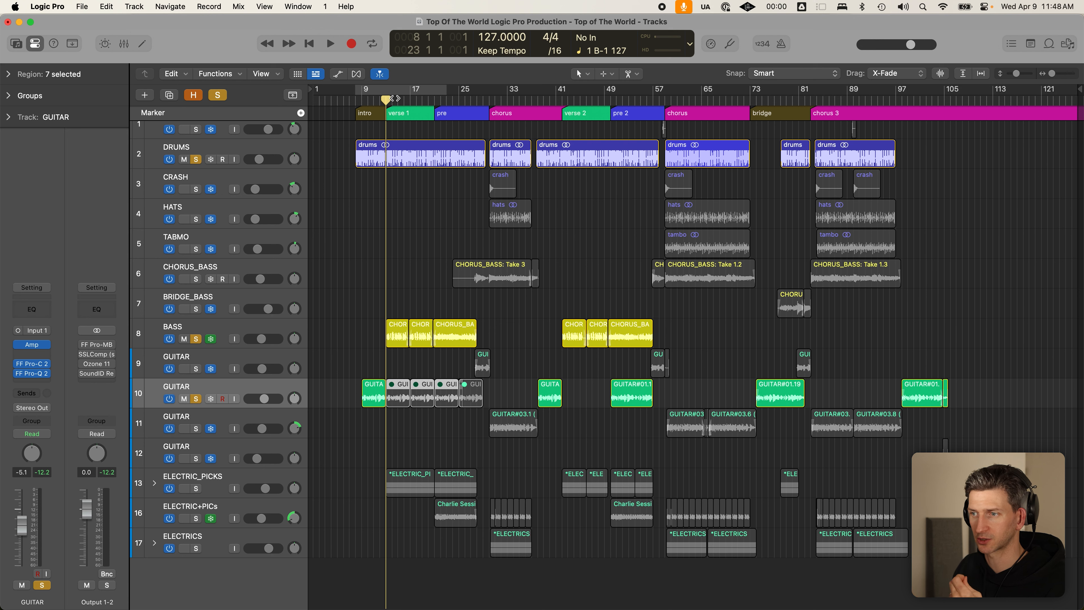
click(284, 396)
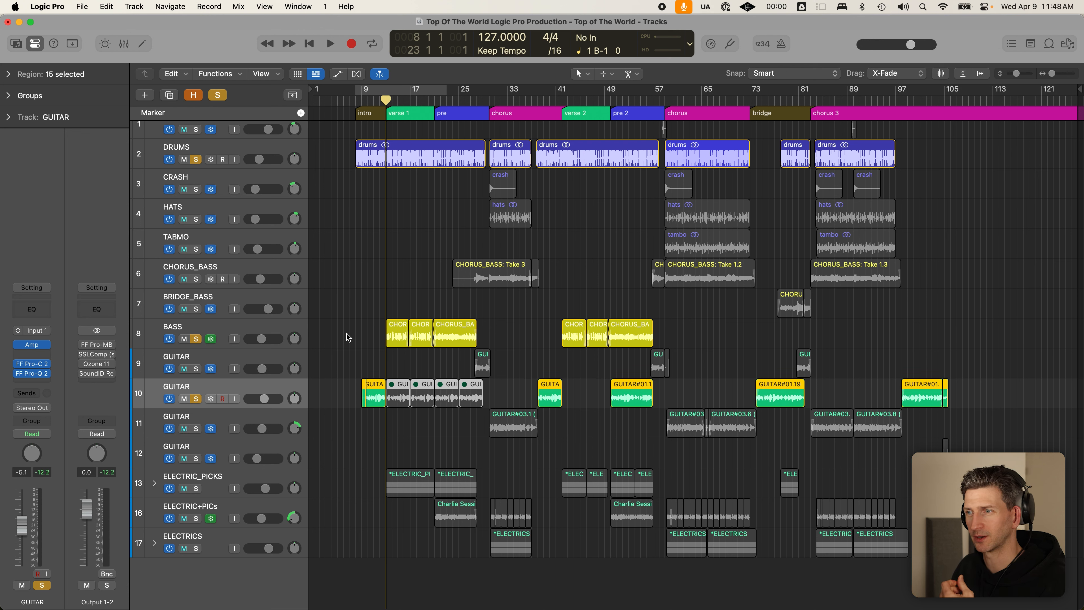
click(354, 393)
click(365, 392)
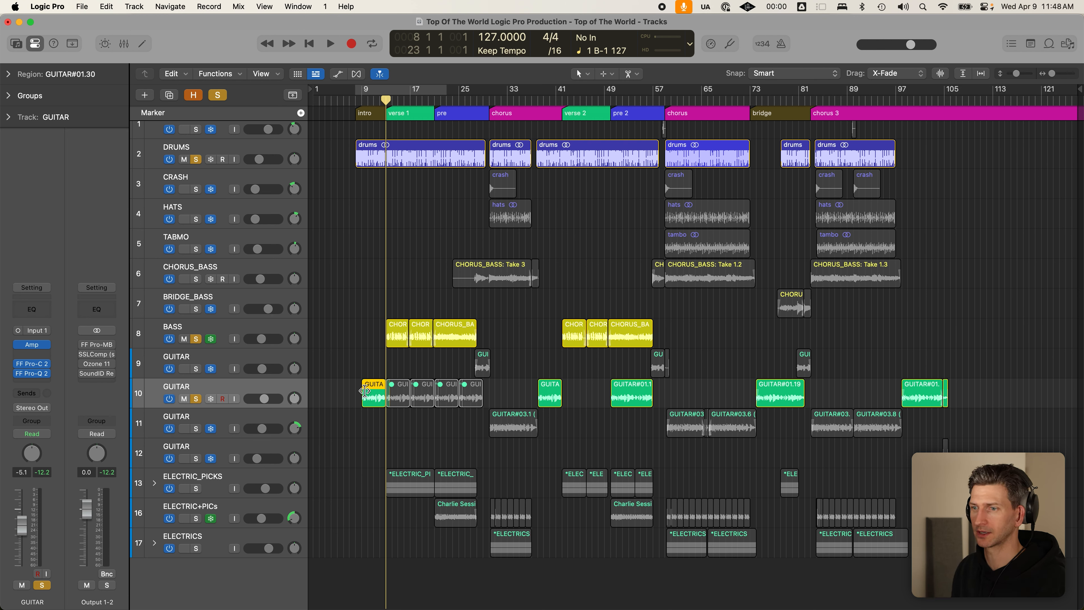
click(216, 386)
click(196, 339)
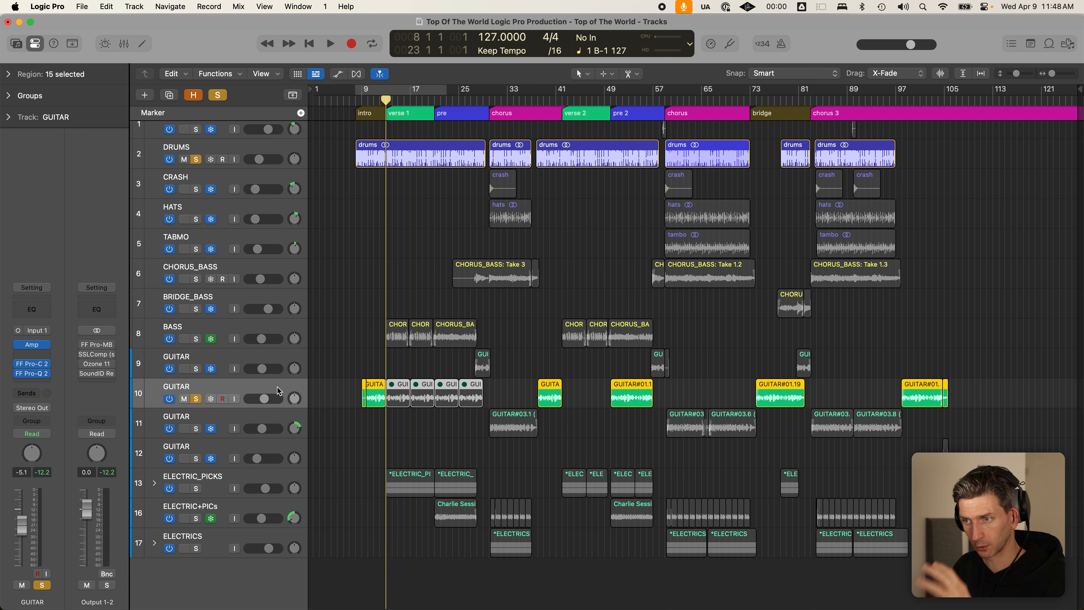
click(372, 277)
click(349, 99)
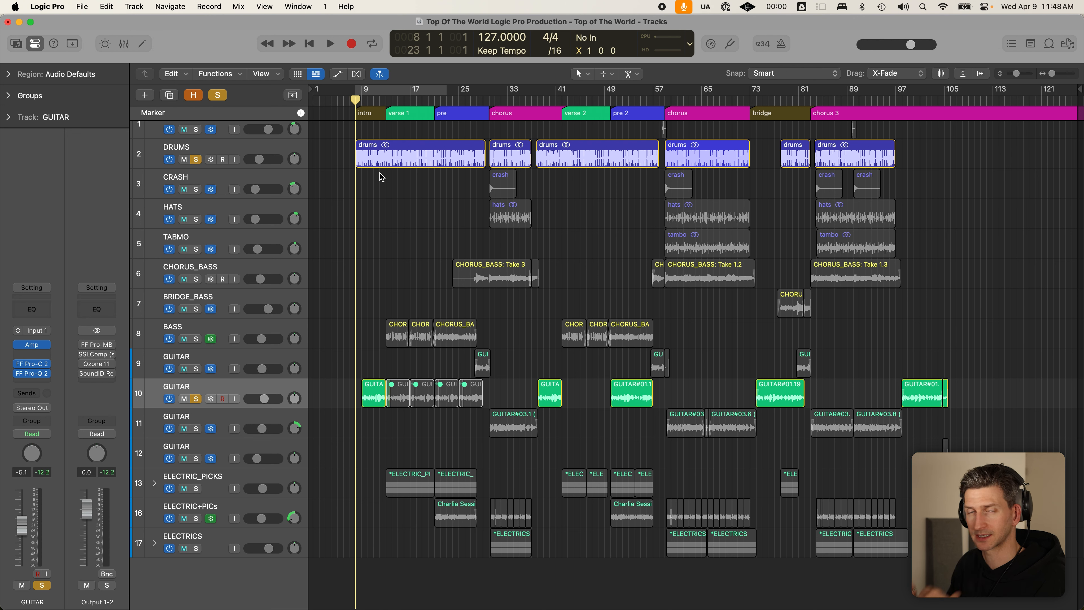
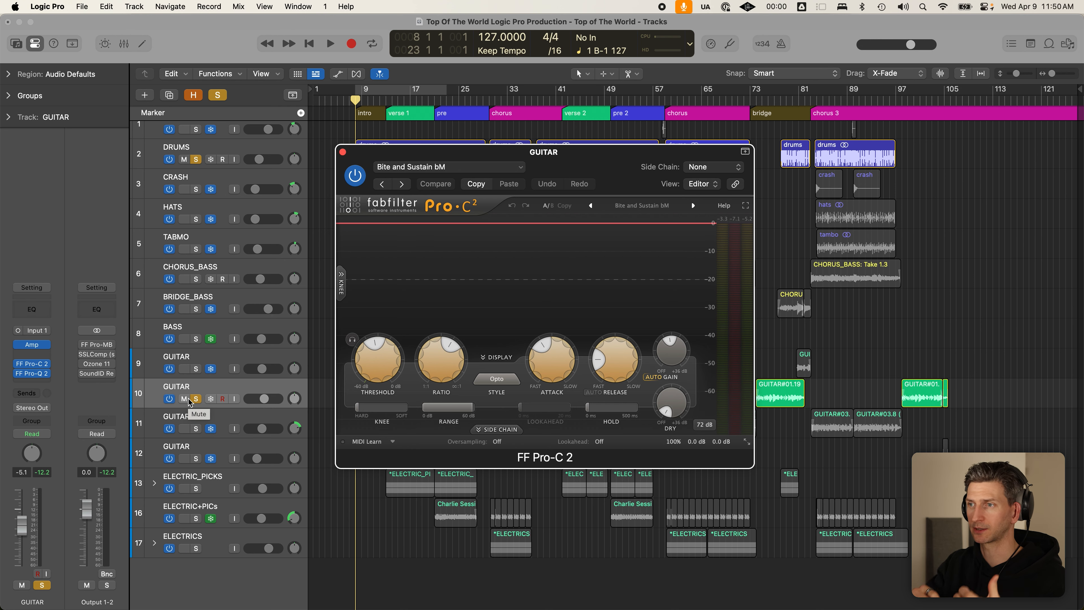
- Move the GUITAR's Pro-C 2 window aside, then close it to reveal the arrangement
drag(622, 162, 645, 190)
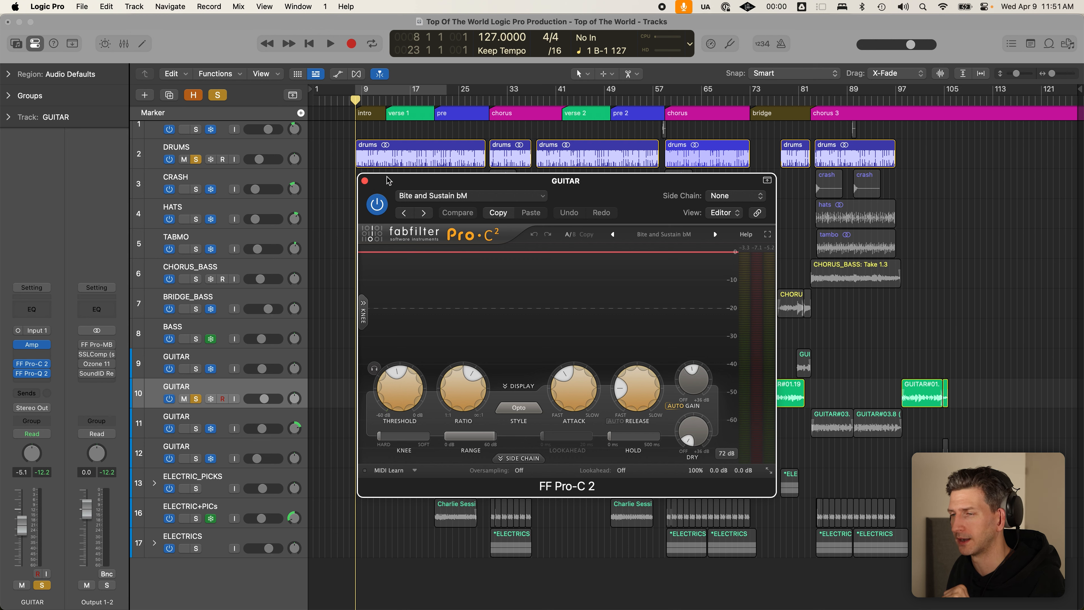
drag(387, 180, 389, 178)
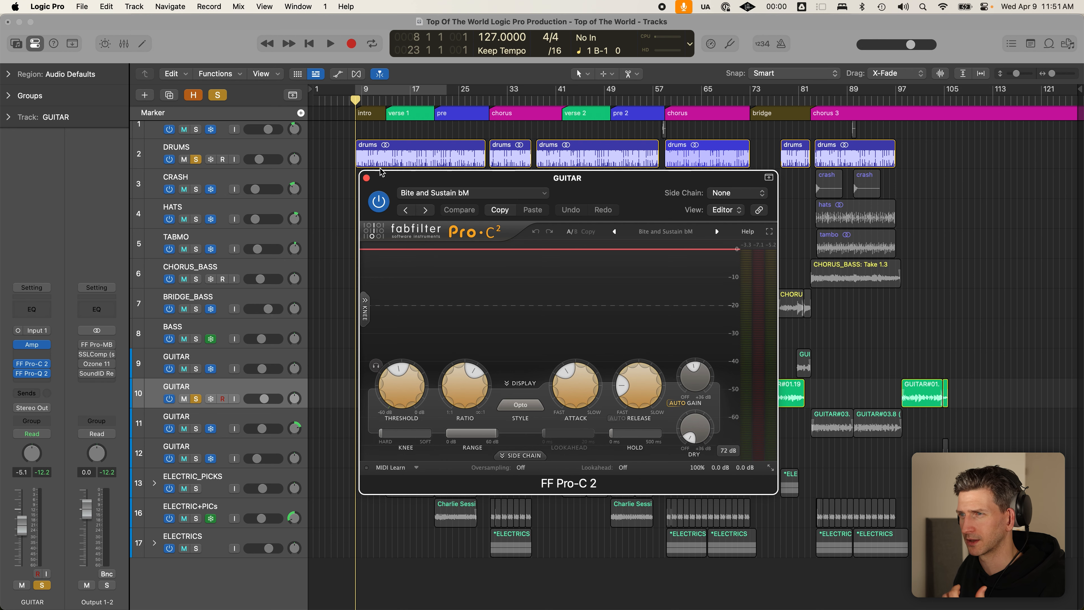
click(367, 177)
- Open GUITAR's Pro-Q 2, unsolo DRUMS, and play from bar 9 with Cycle off
click(32, 374)
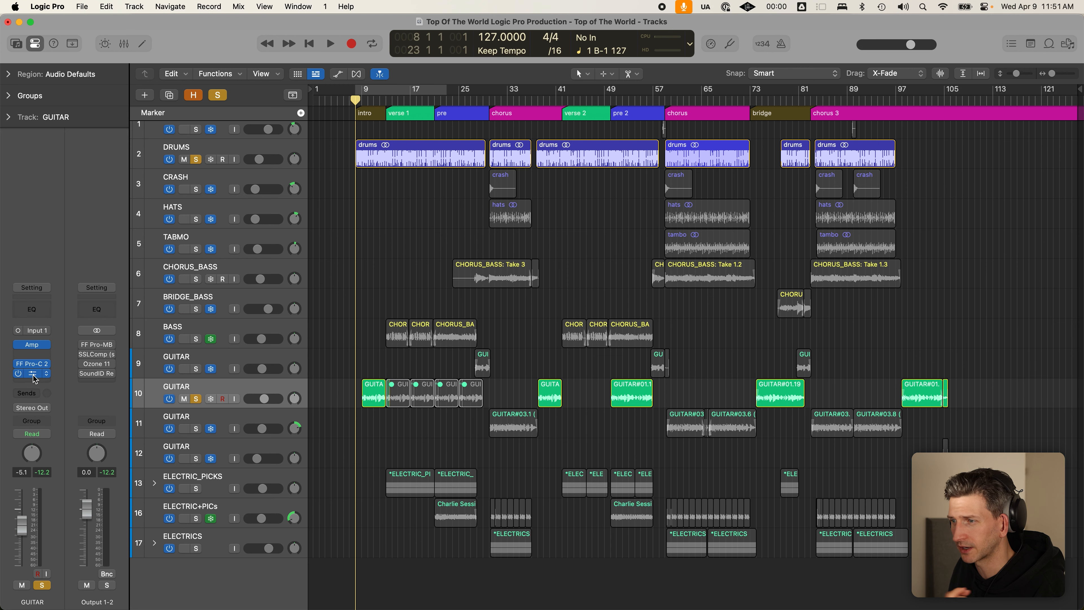
click(465, 322)
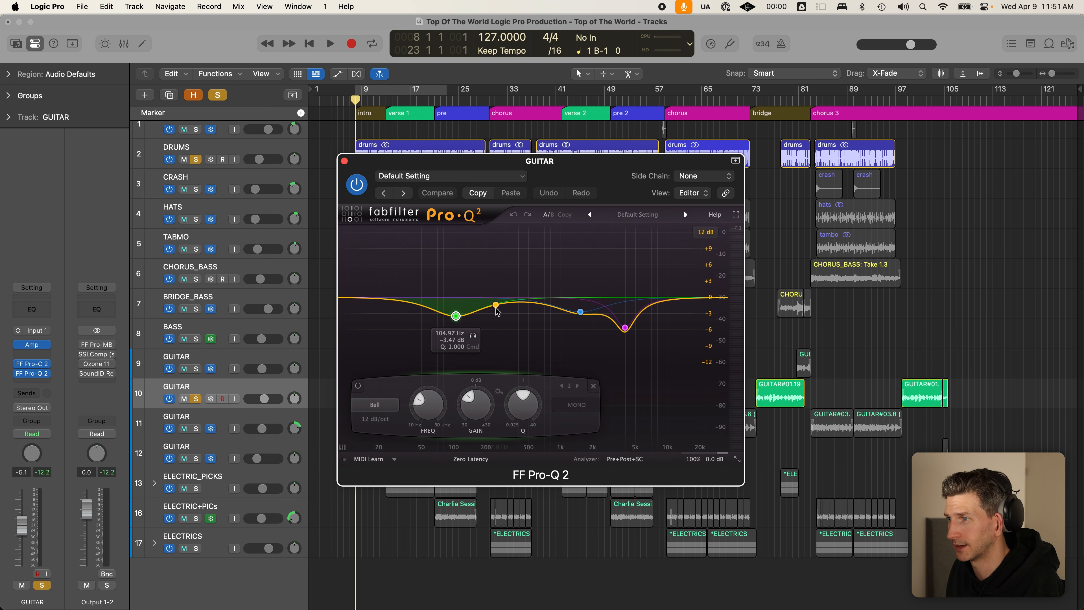
drag(610, 170, 732, 123)
key(c)
key(c)
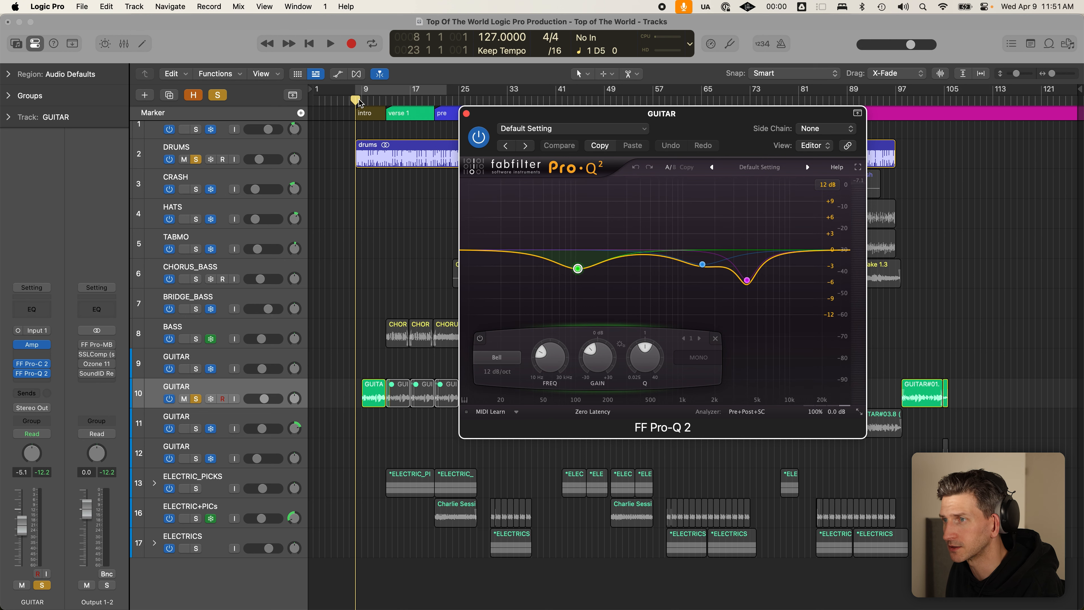
click(361, 101)
click(196, 159)
key(space)
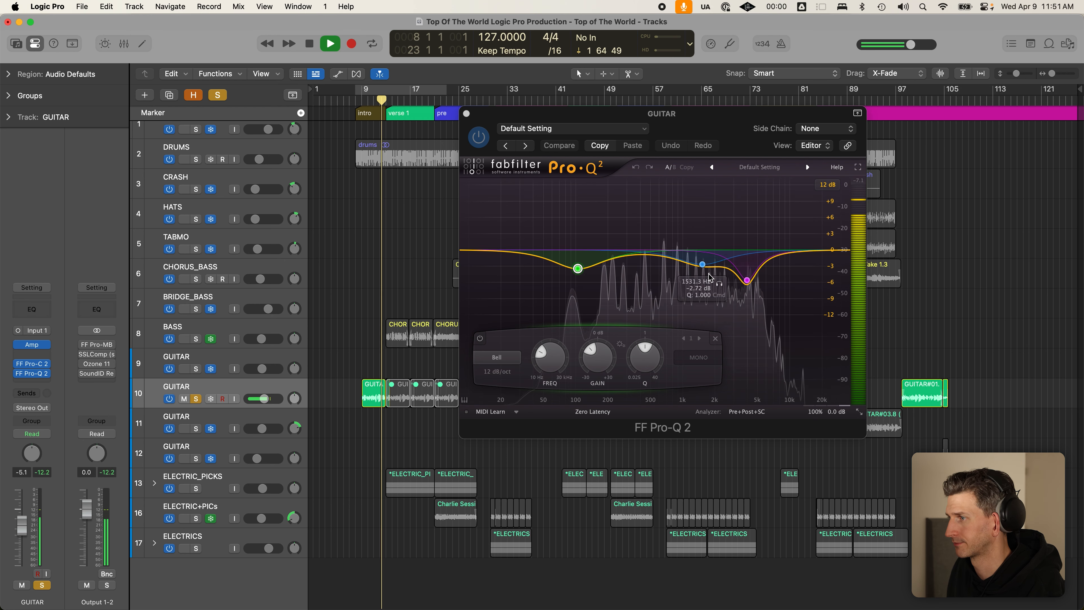
key(space)
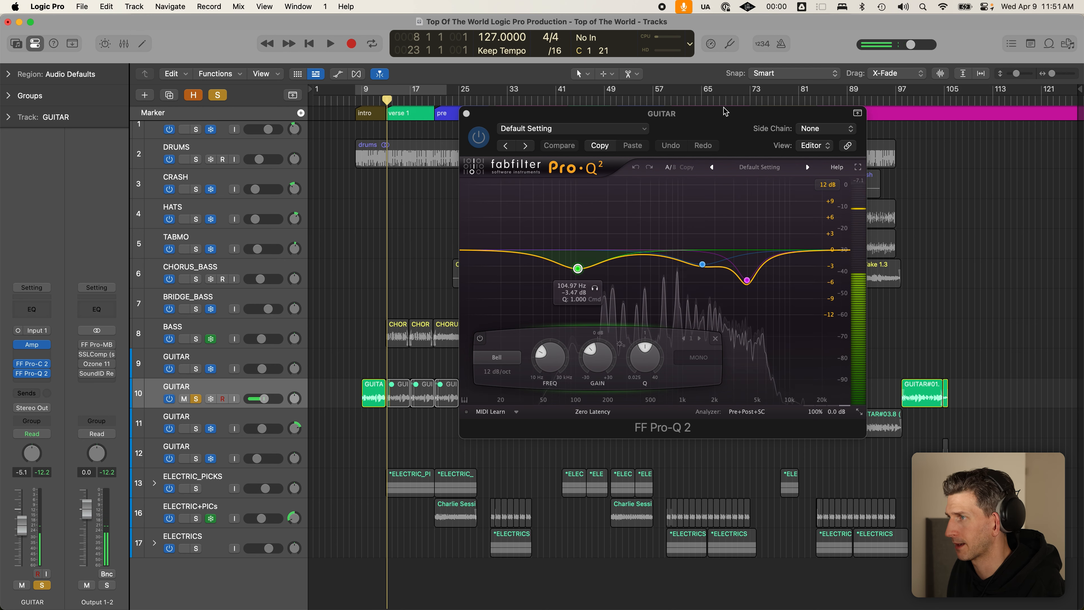
- Replay from bar 9 comparing the Pro-Q 2 on and off, leaving it bypassed at the 1531.3 Hz band
click(577, 267)
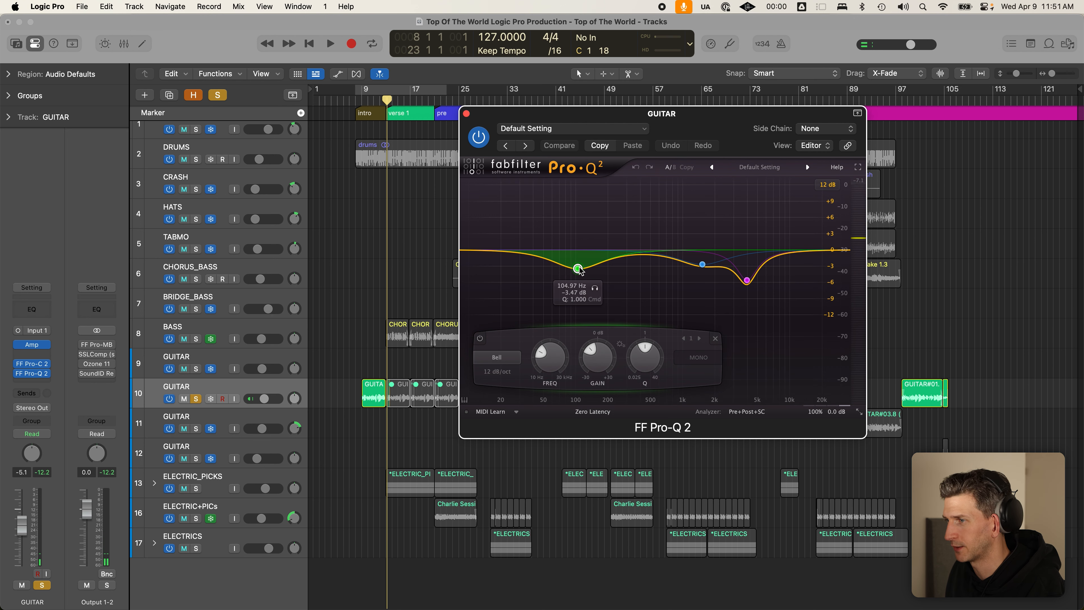
click(378, 100)
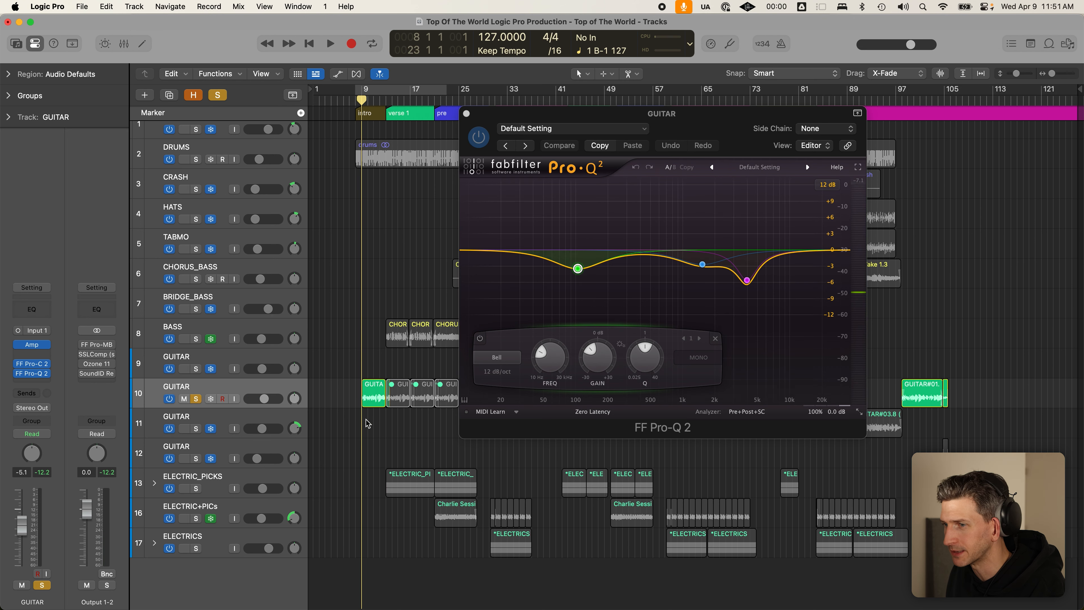
click(482, 125)
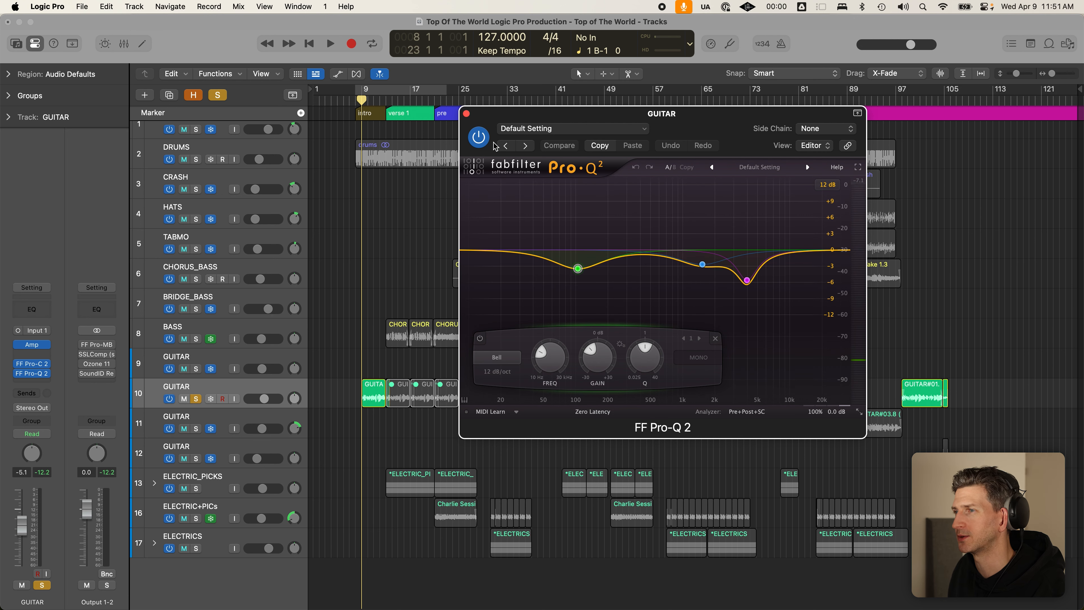
click(485, 140)
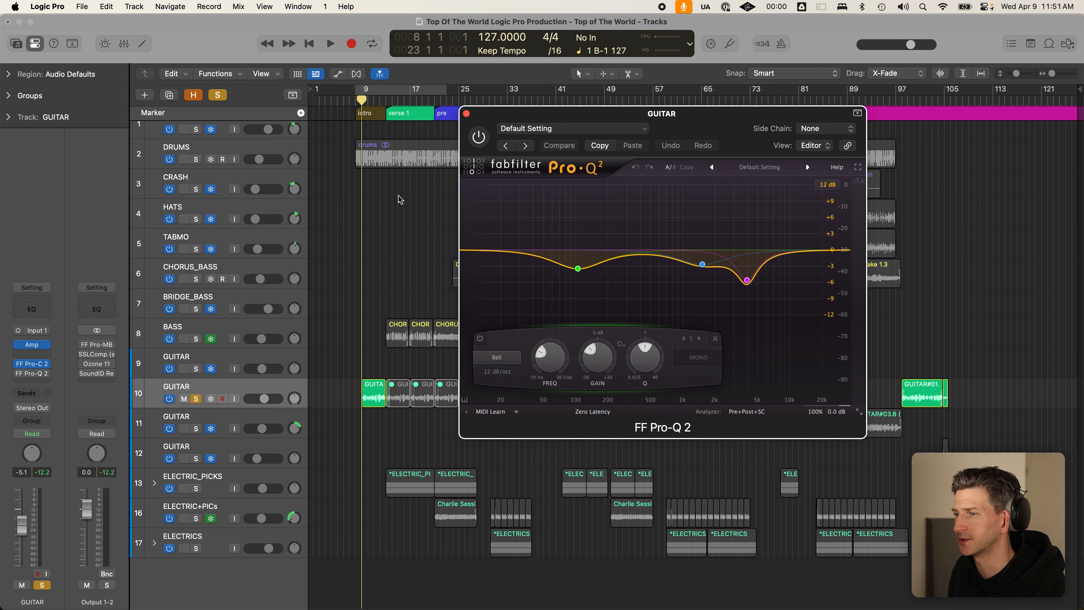
key(space)
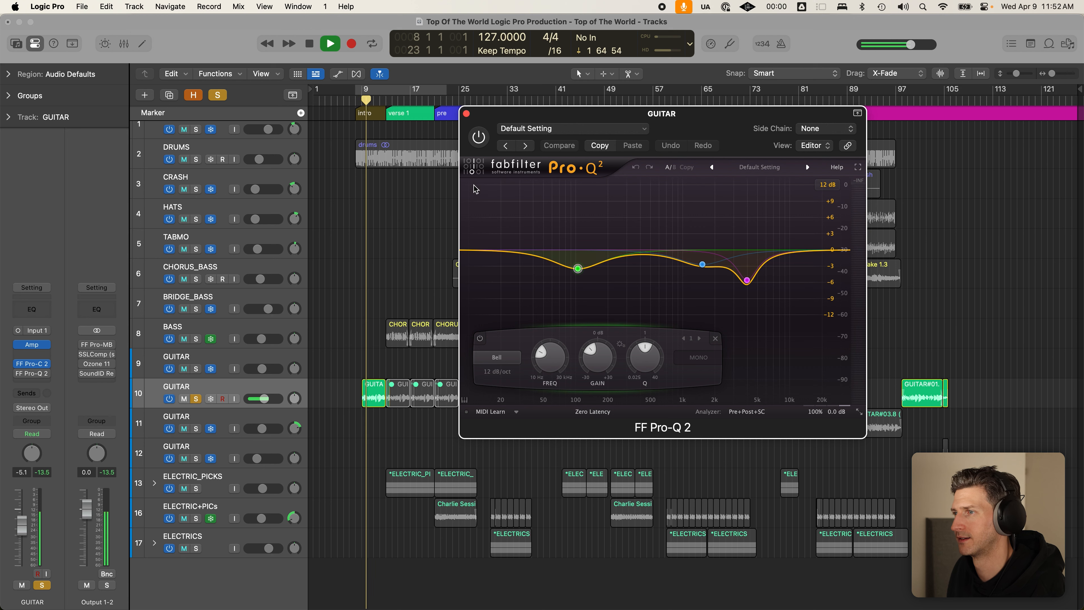
click(477, 141)
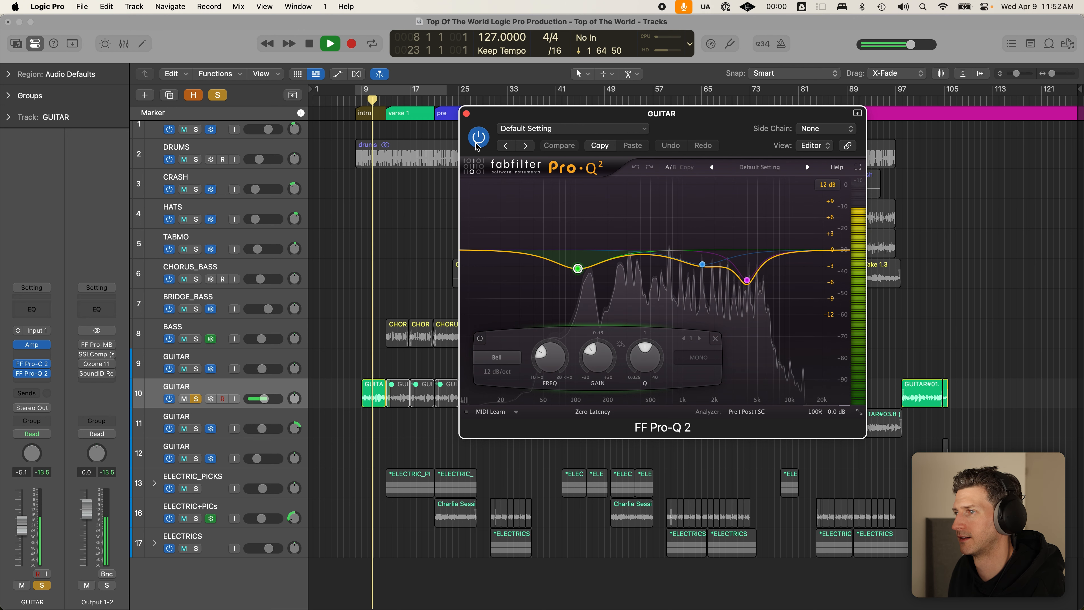
click(477, 145)
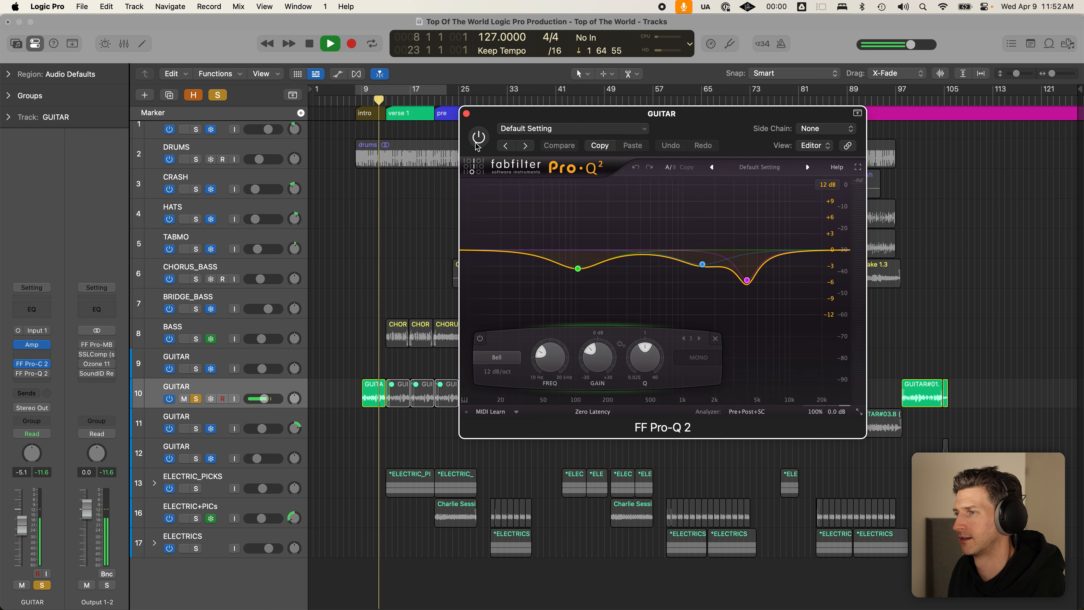
key(space)
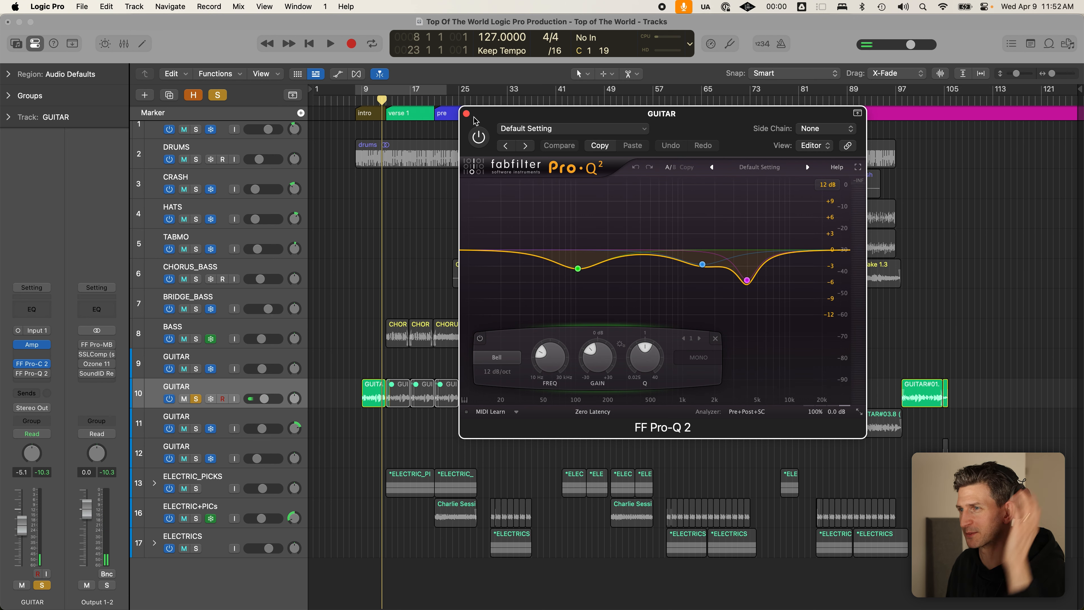
click(703, 263)
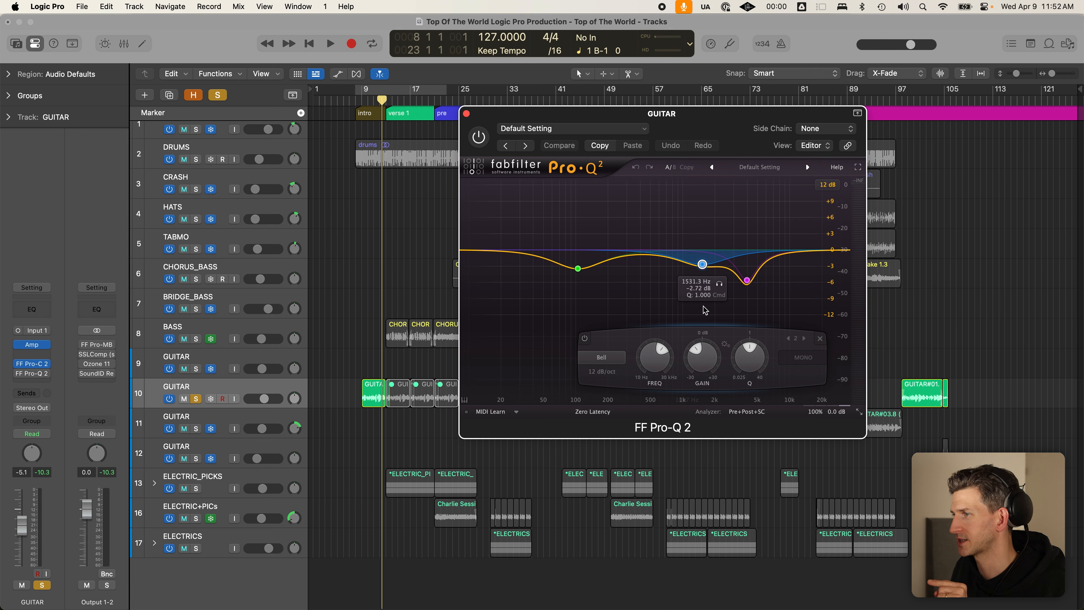
- Re-enable the Pro-Q 2 and audition its 104.97 Hz low band soloed during playback
click(747, 281)
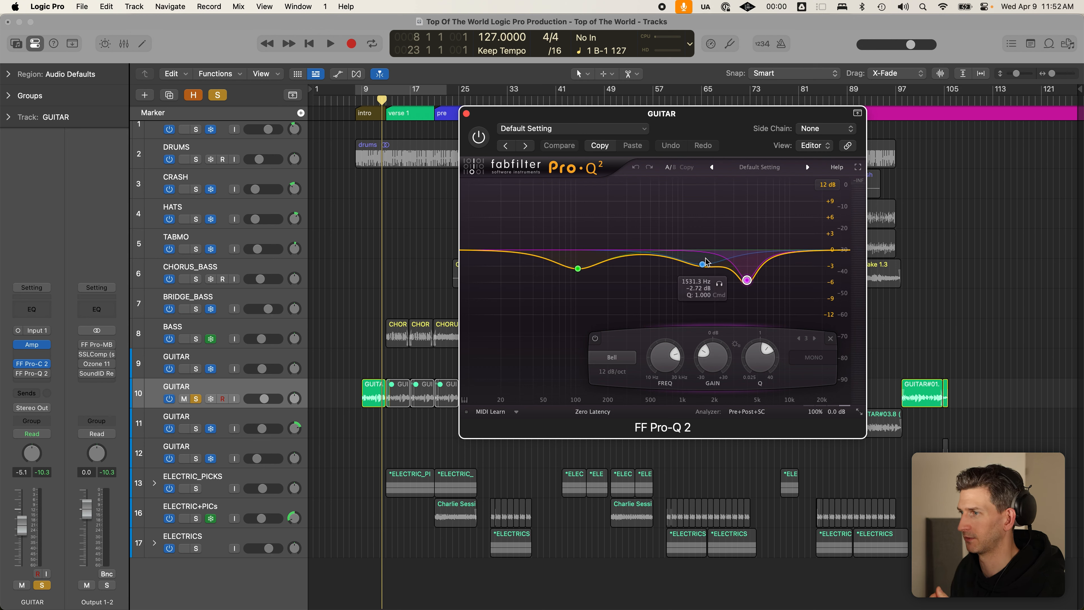
click(580, 268)
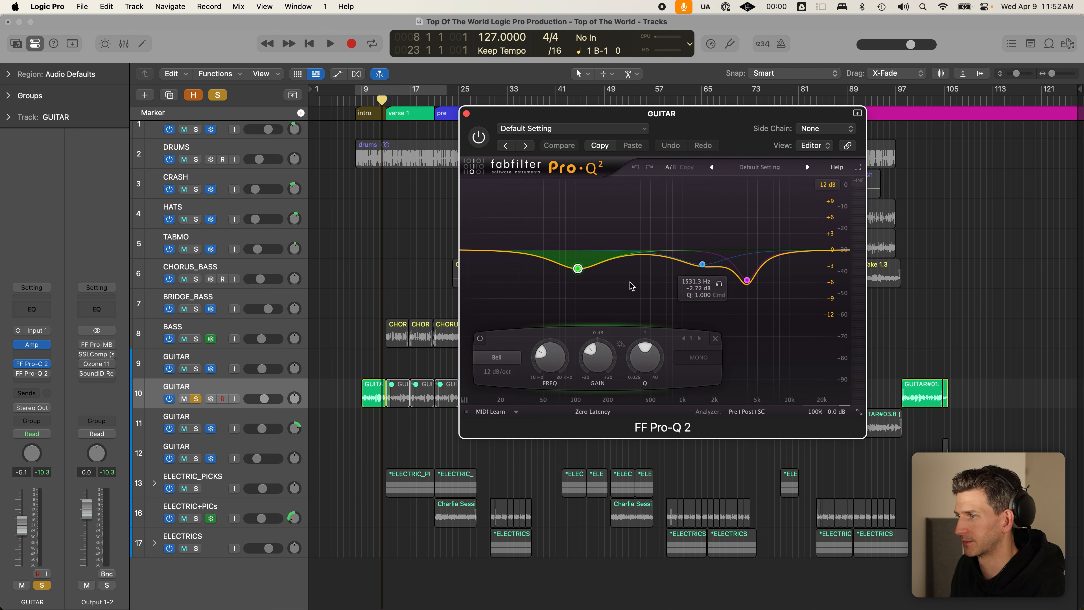
click(478, 136)
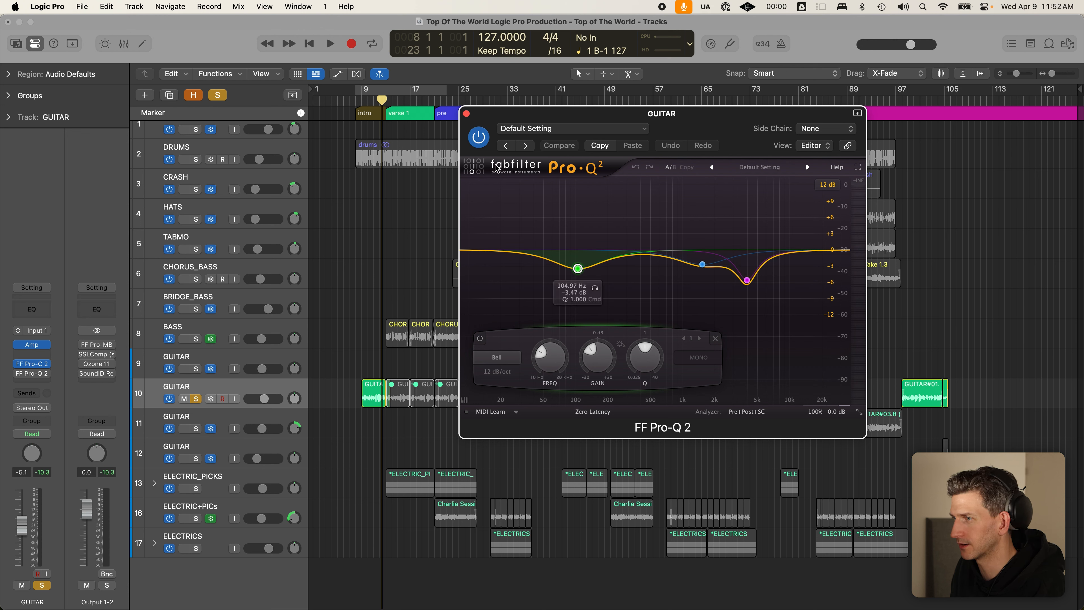
click(597, 289)
key(space)
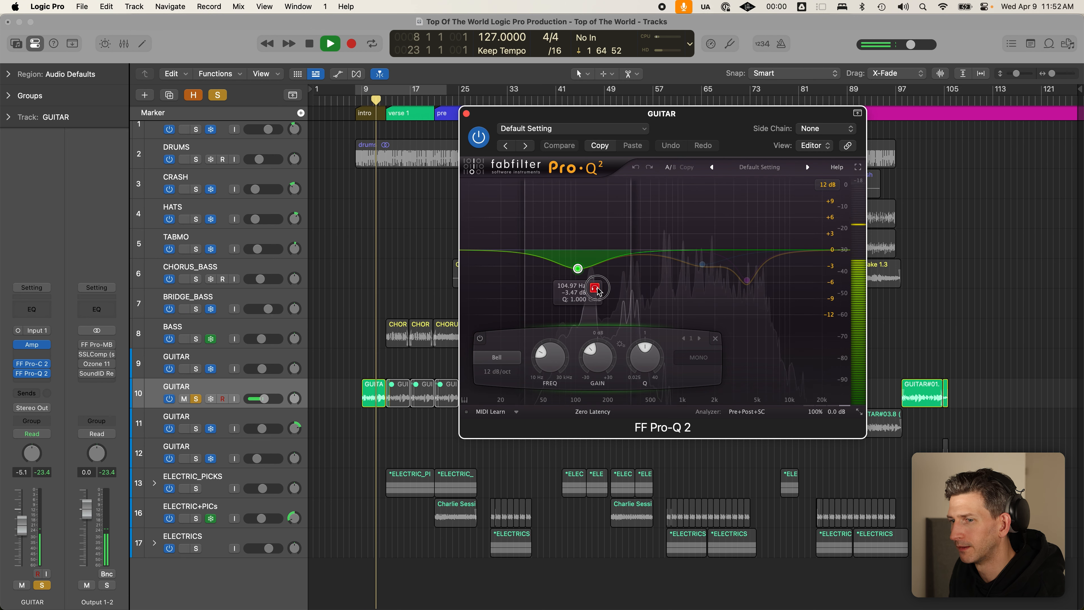
key(space)
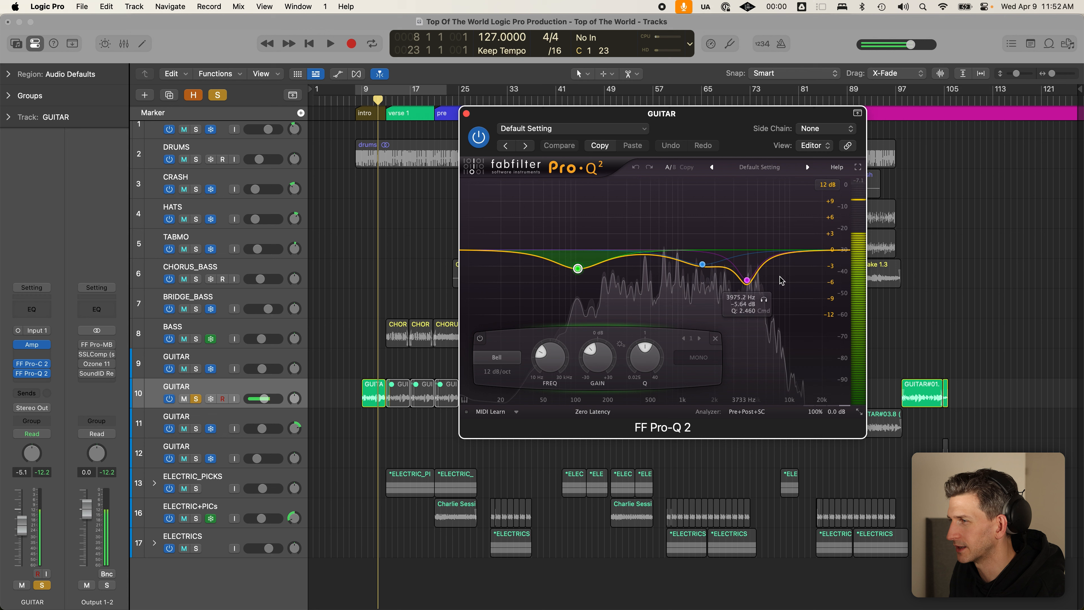
- Audition the 3975.2 Hz band soloed during playback, then close the EQ
click(747, 280)
click(765, 300)
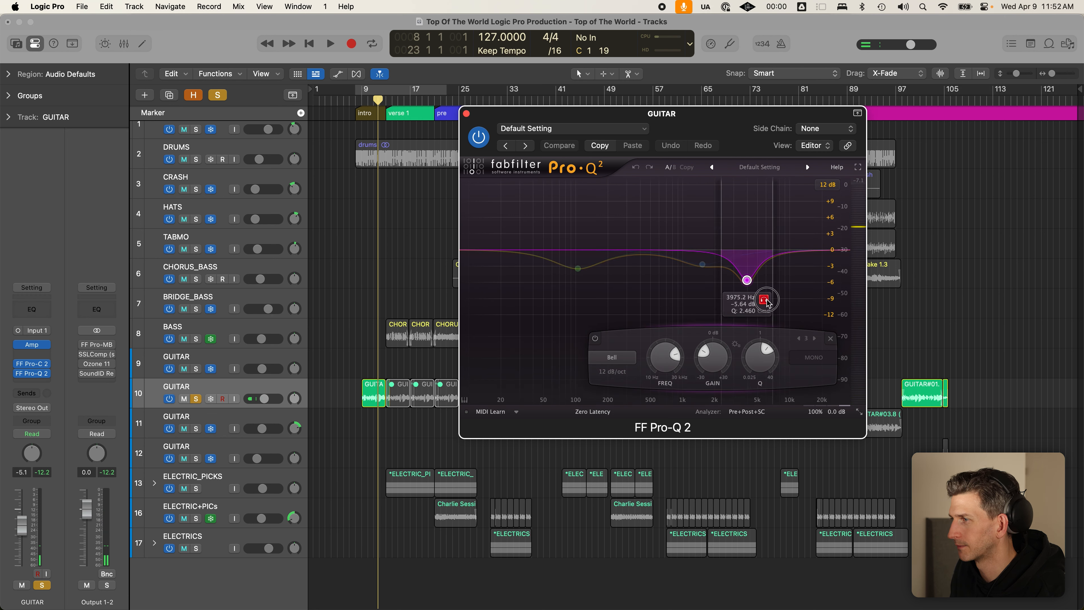
key(space)
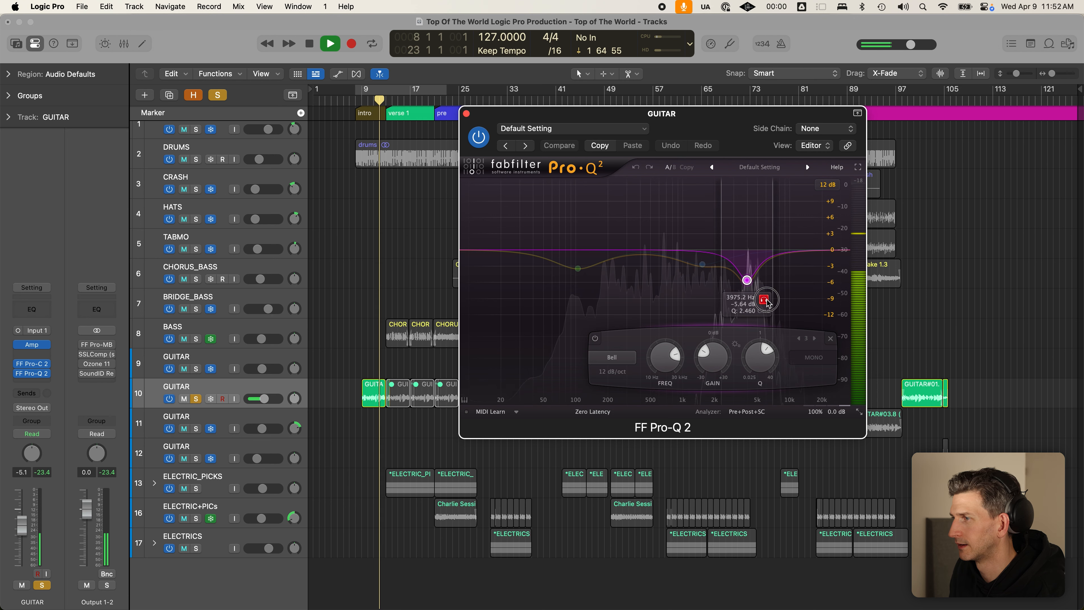
click(765, 300)
key(space)
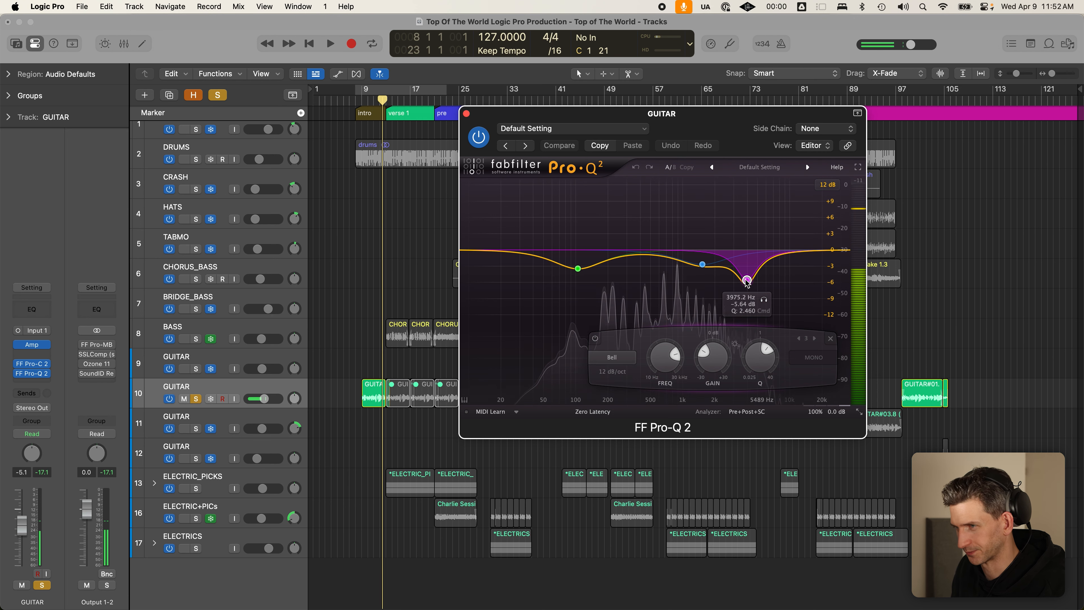
click(466, 115)
- From the first chorus, unsolo GUITAR 10, solo and unfreeze GUITAR 11, and open its Pro-Q 2
key(super+Up)
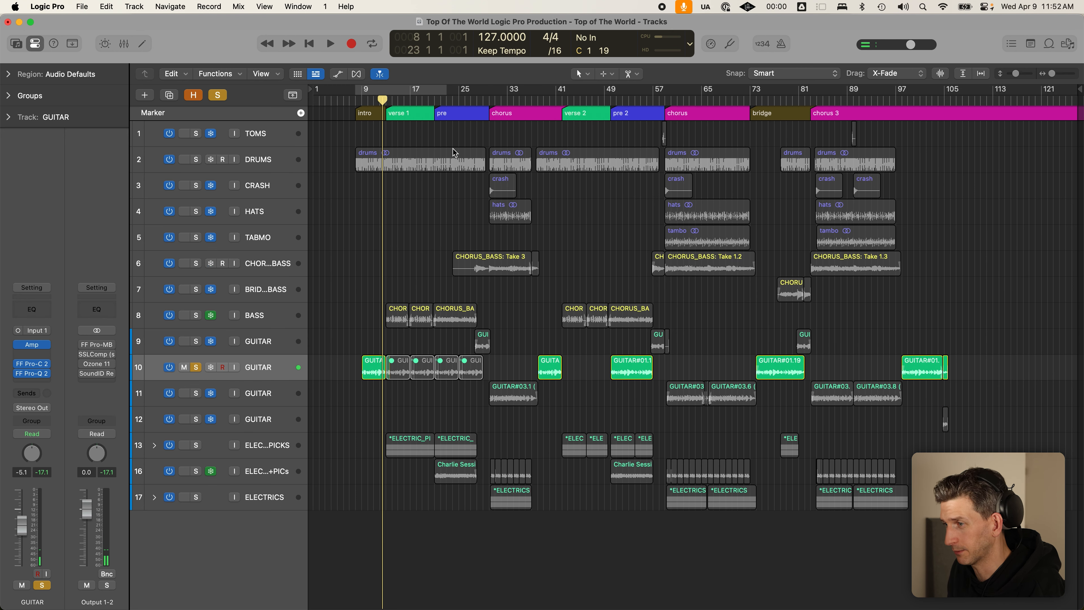
click(490, 101)
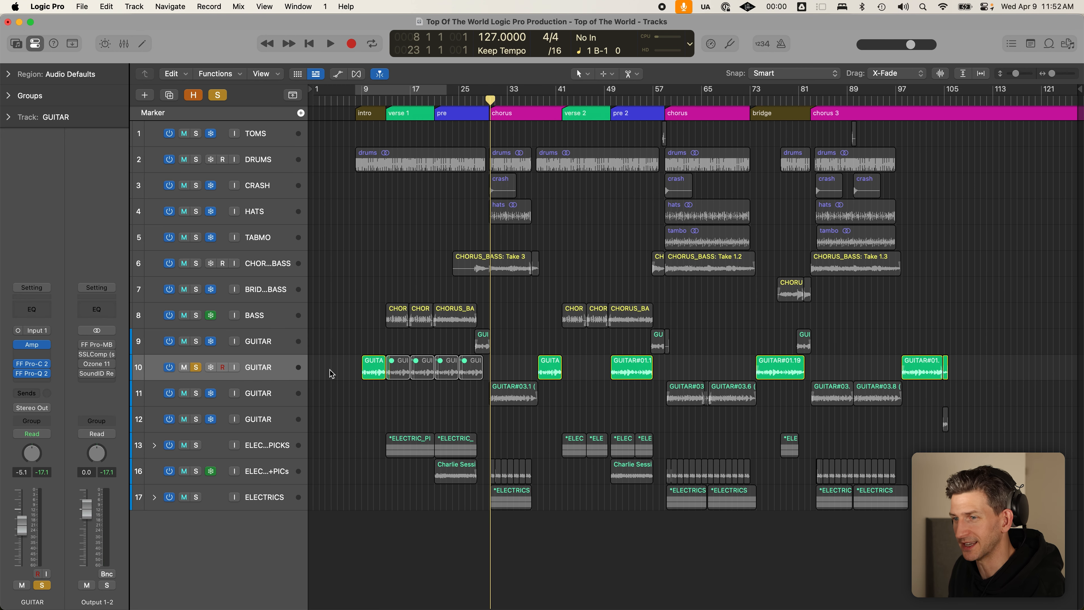
click(196, 367)
click(280, 397)
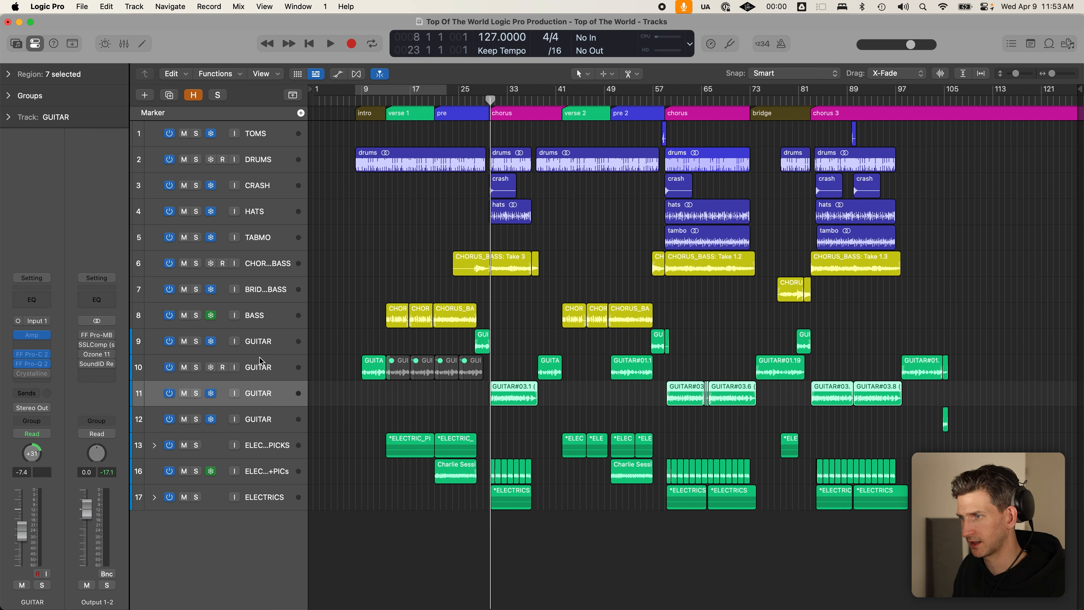
click(427, 399)
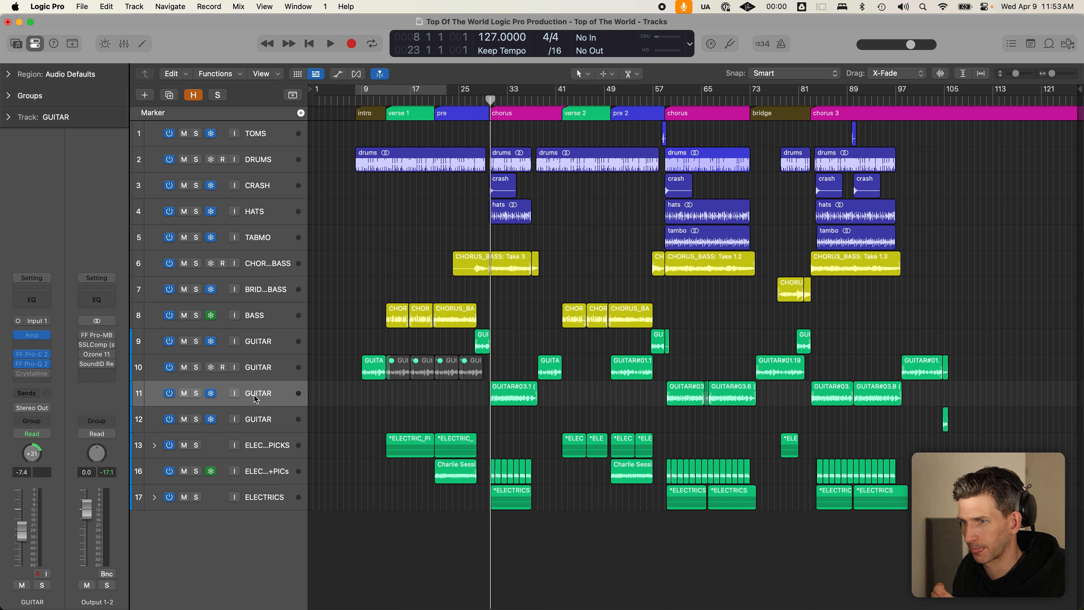
click(196, 393)
click(210, 394)
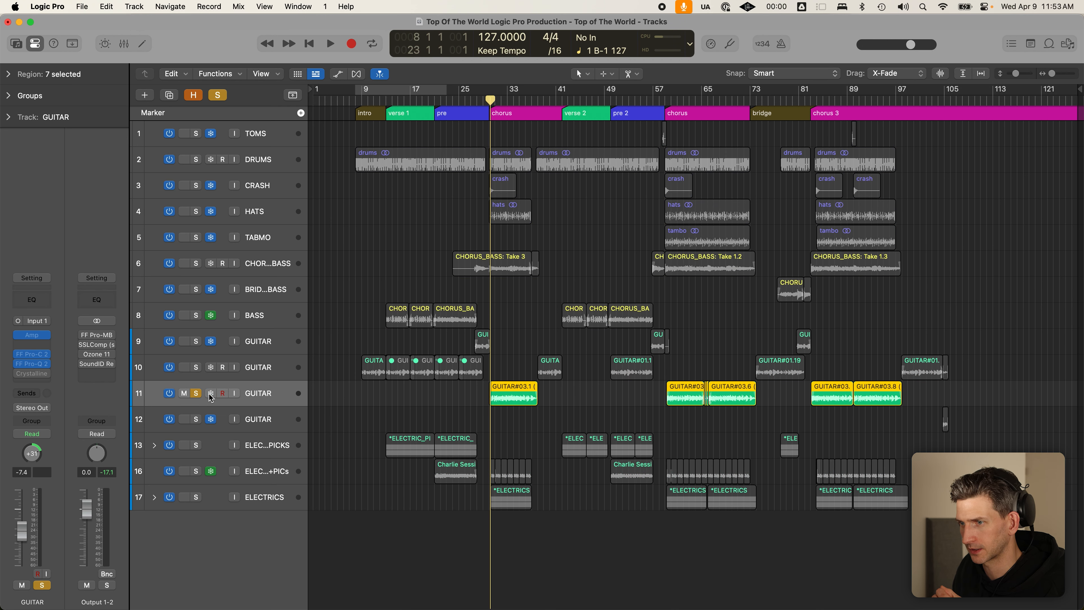
click(35, 366)
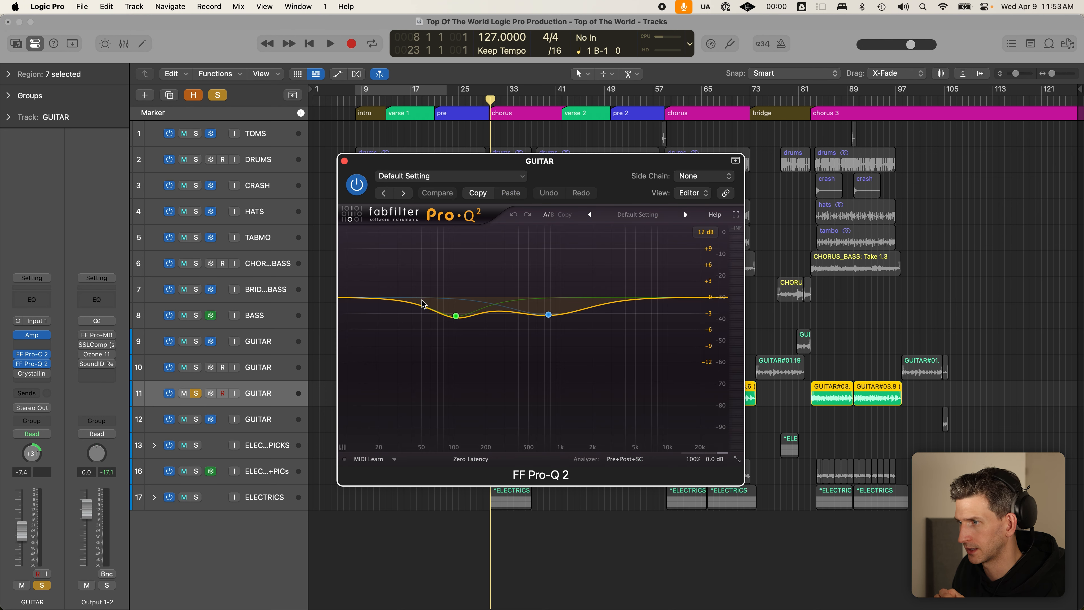
- Move the Pro-Q 2 window aside and play GUITAR 11 to audition its EQ
drag(586, 171, 850, 120)
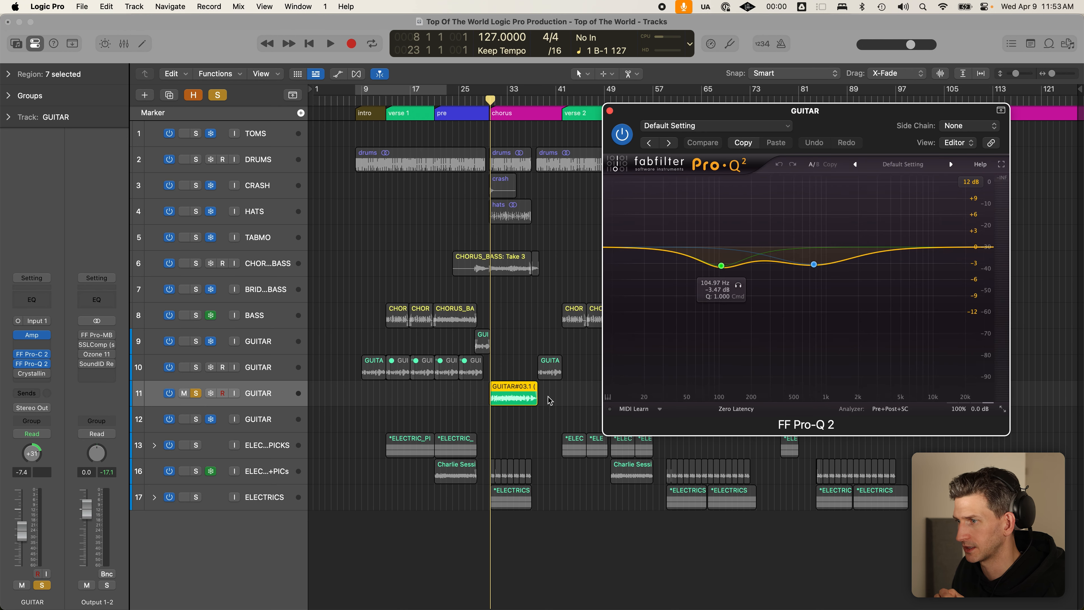
click(493, 379)
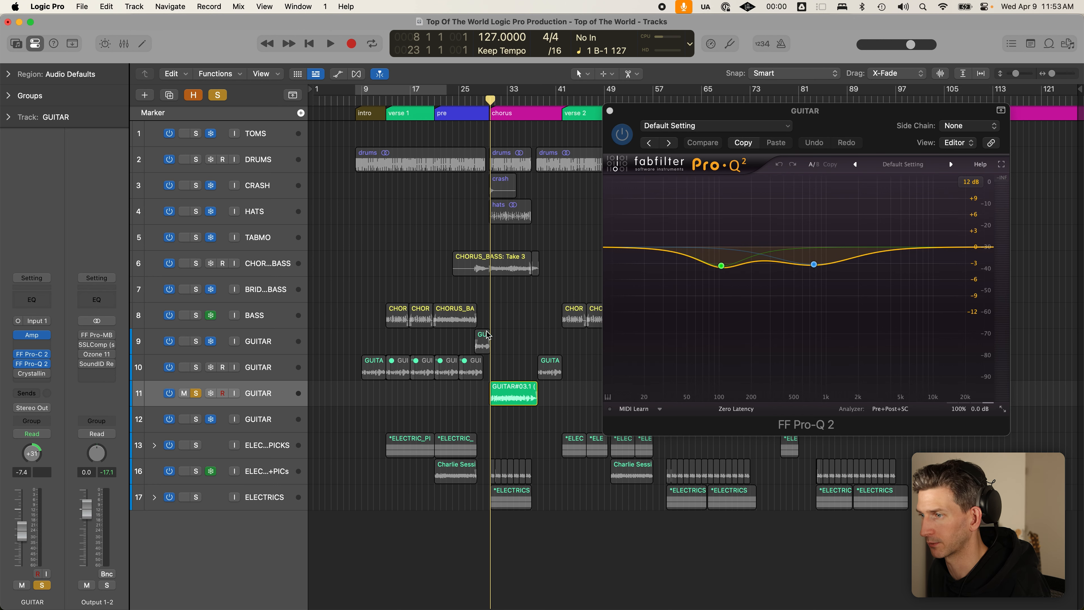
scroll(516, 377, up, 5)
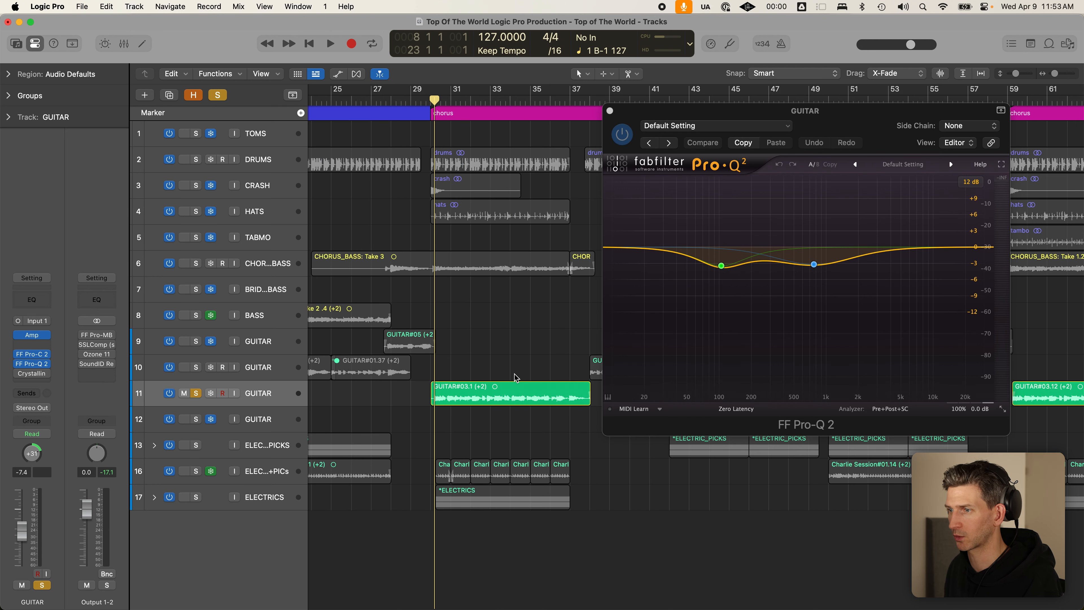
key(space)
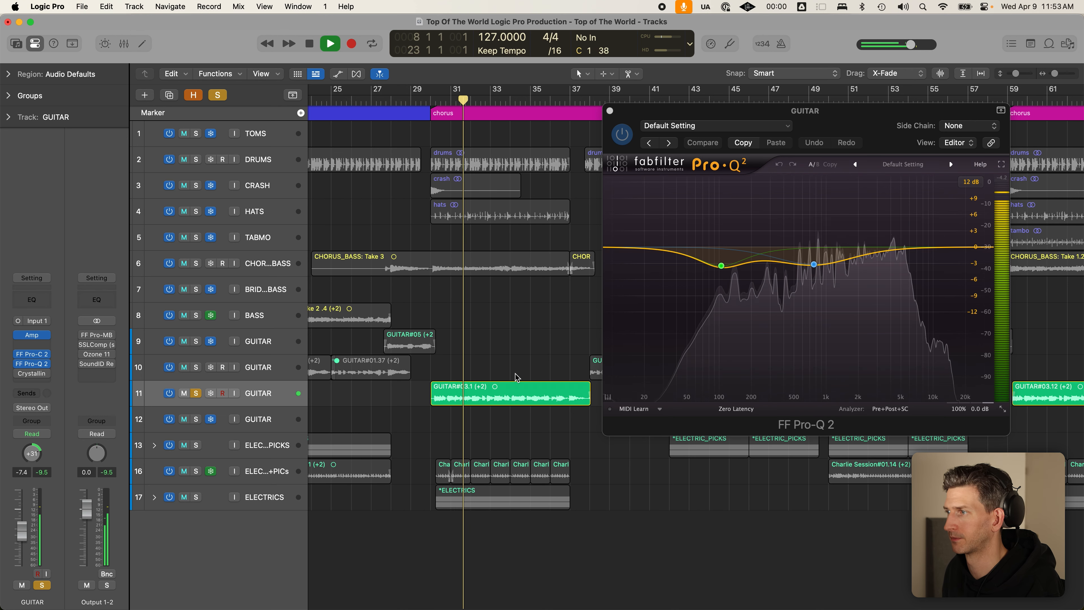
mouse_move(815, 266)
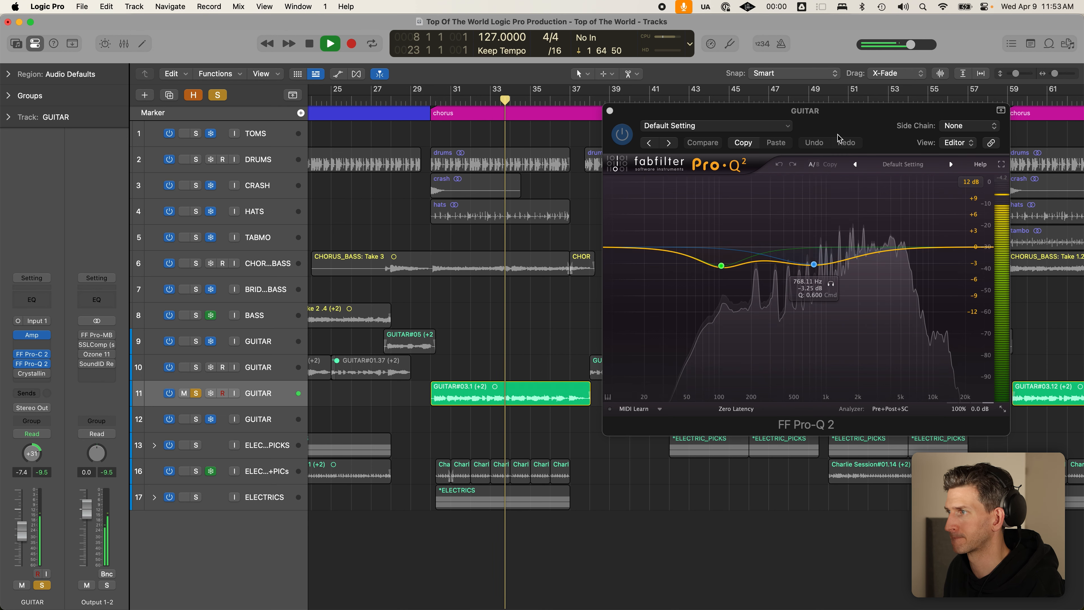
key(space)
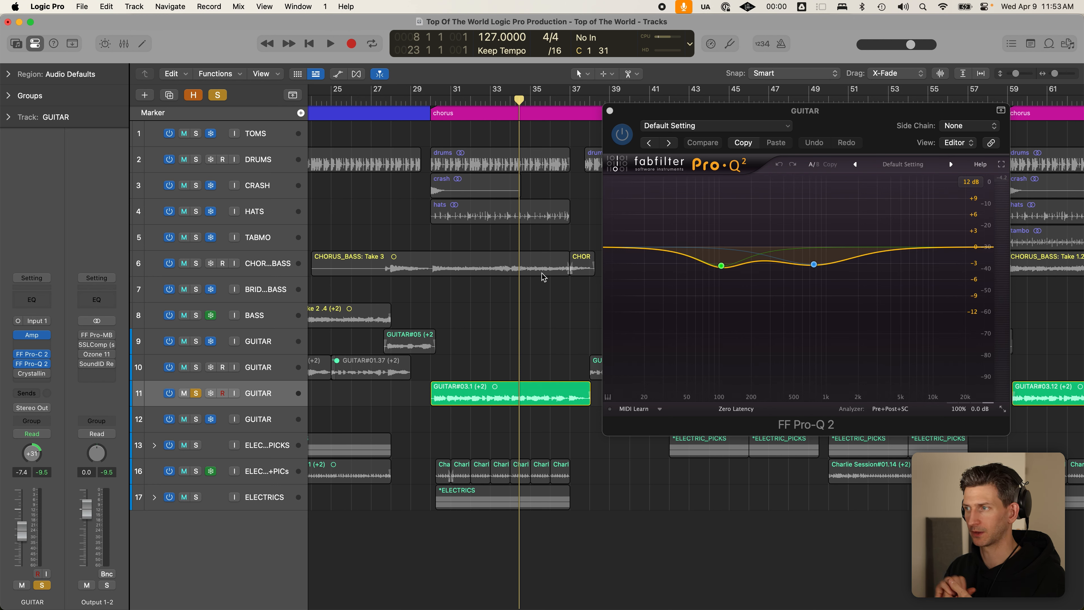
- Shift the mid EQ dip to about 734.57 Hz at −3.95 dB
mouse_move(832, 235)
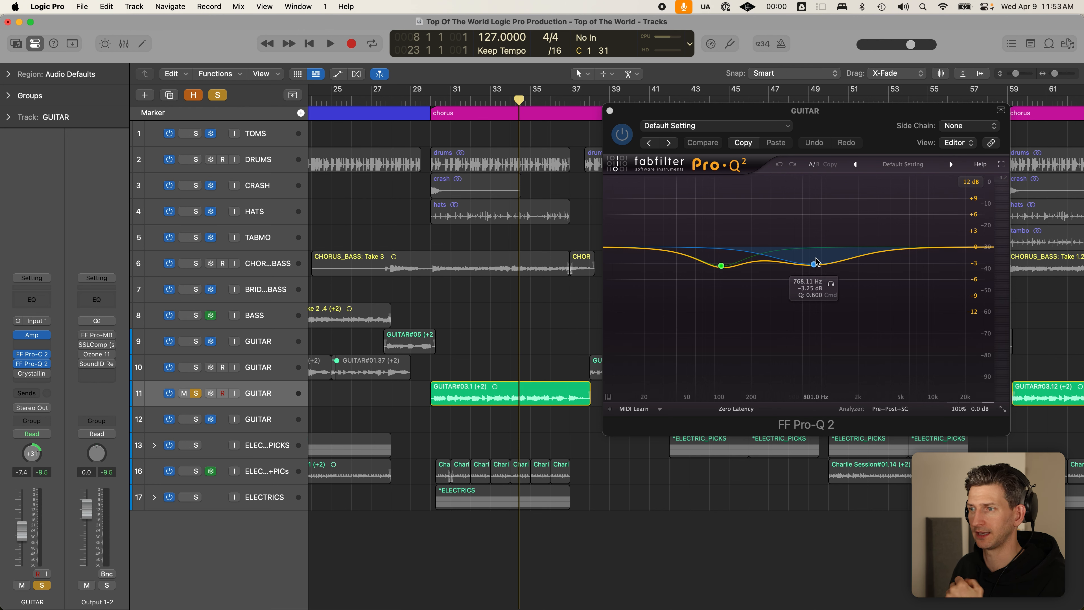
click(222, 392)
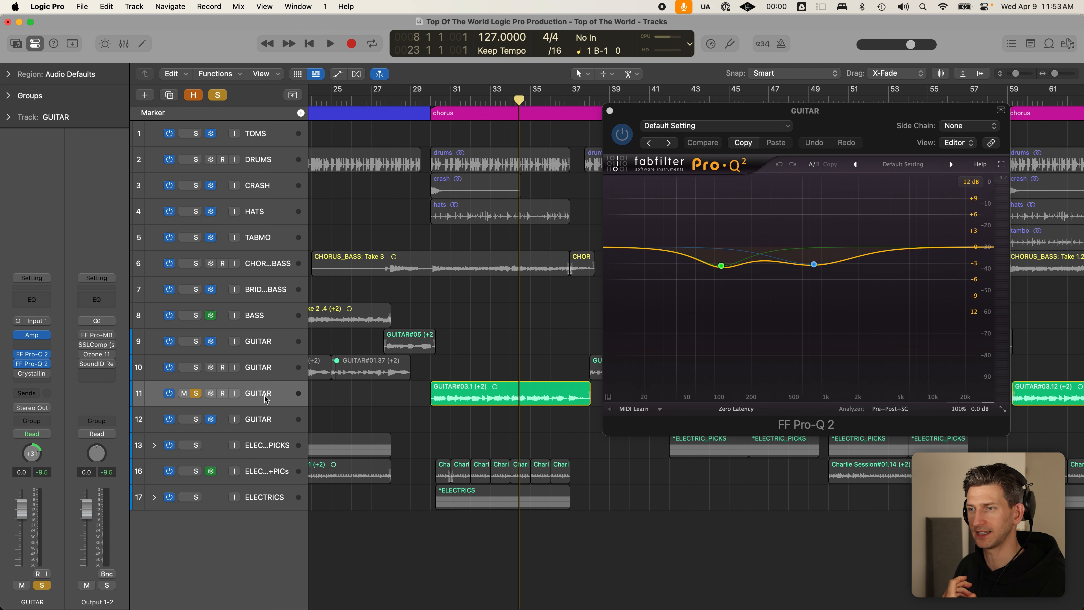
click(221, 392)
click(267, 396)
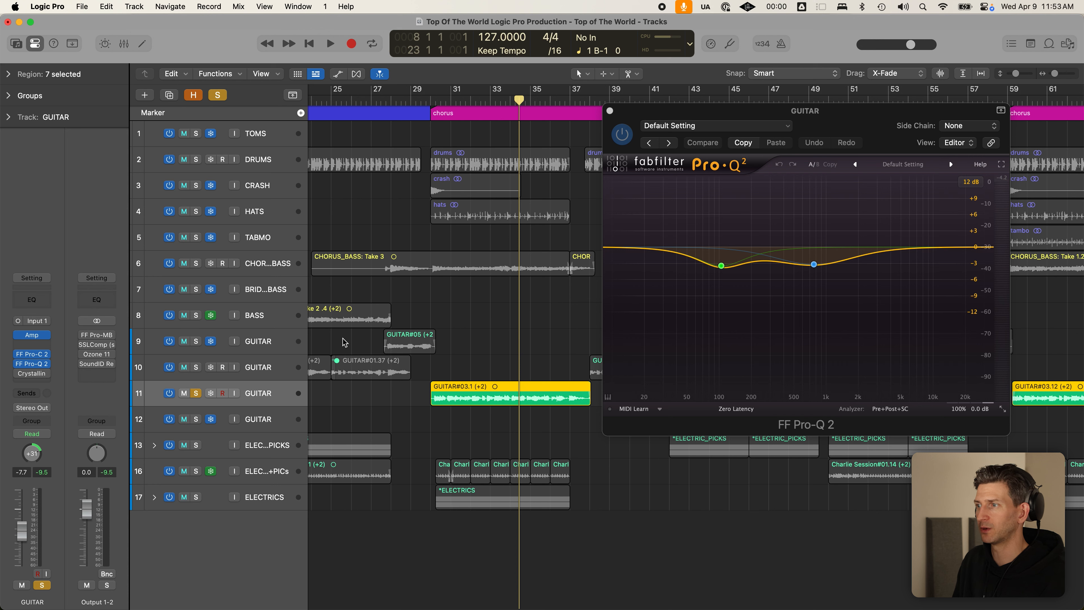
click(815, 265)
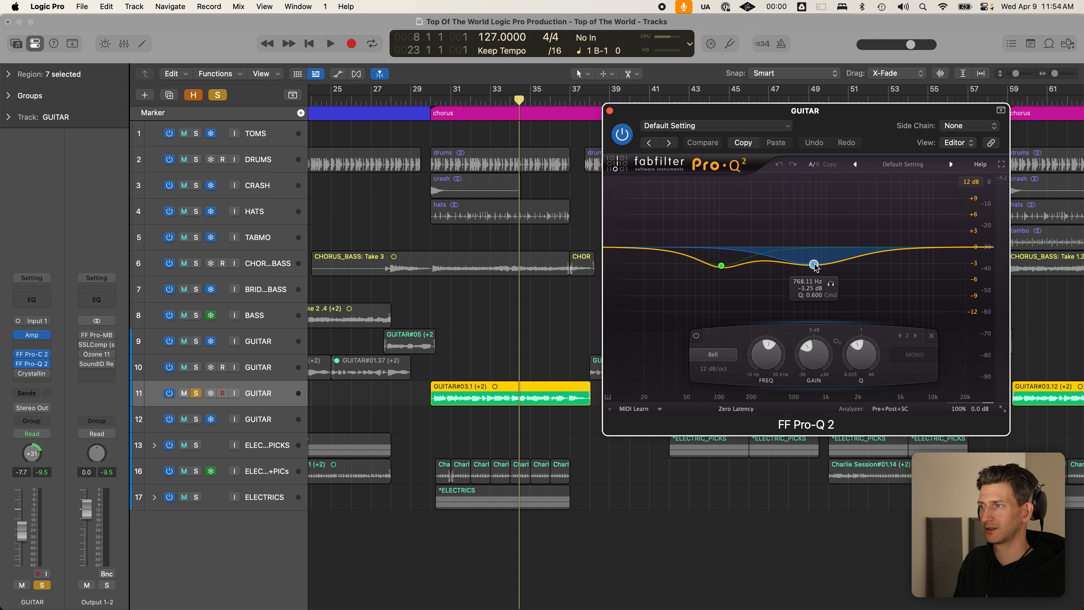
right_click(814, 265)
click(815, 266)
mouse_move(815, 265)
mouse_down()
mouse_move(810, 247)
mouse_move(812, 269)
mouse_up()
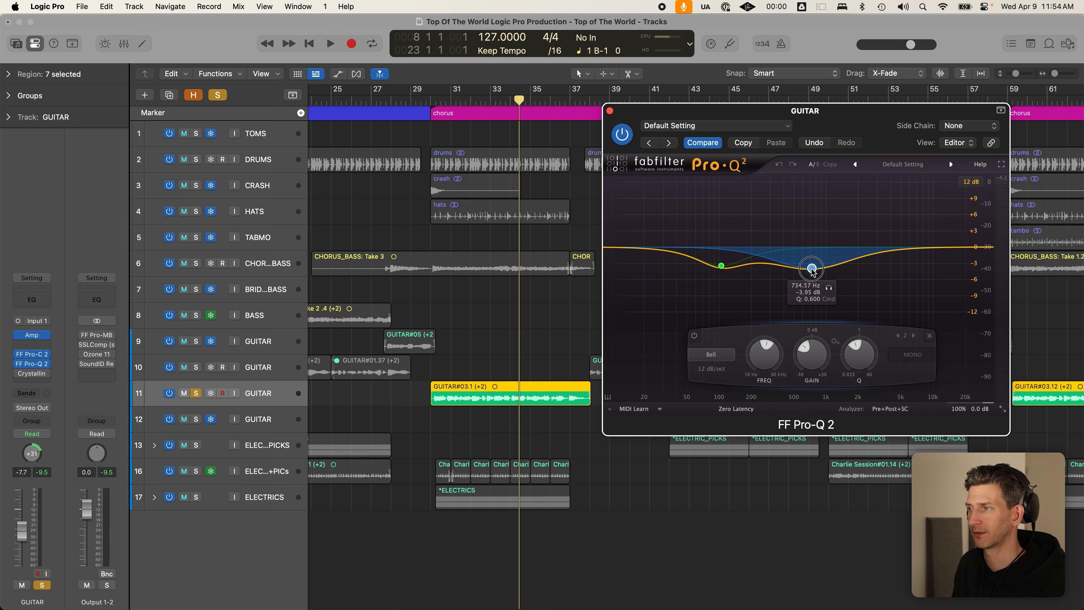
- Close the EQ, unsolo GUITAR 11, and zoom the arrangement out
click(609, 110)
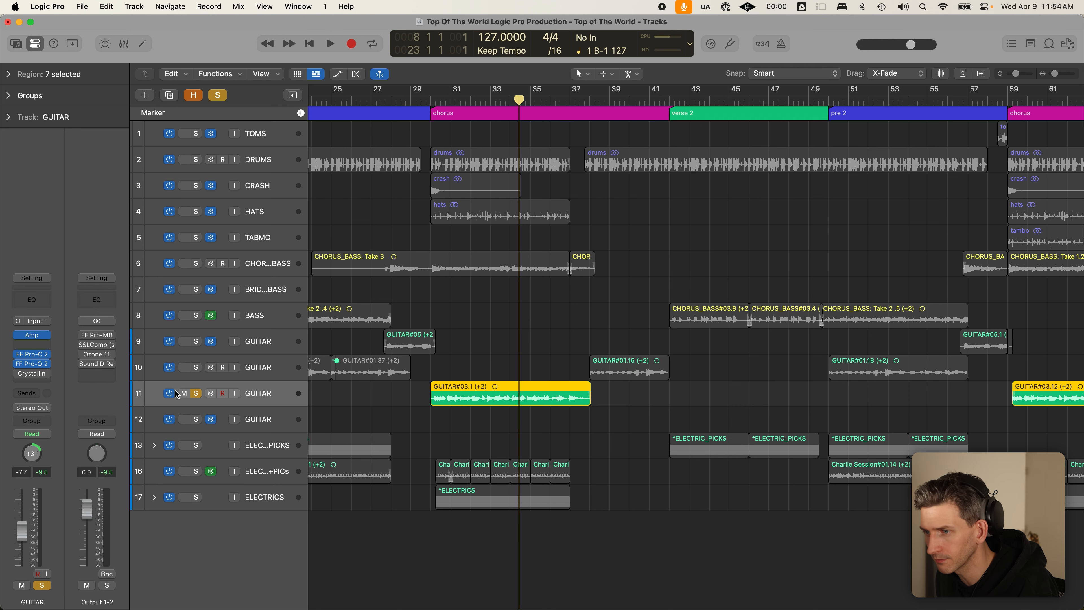
click(196, 393)
key(super+Left)
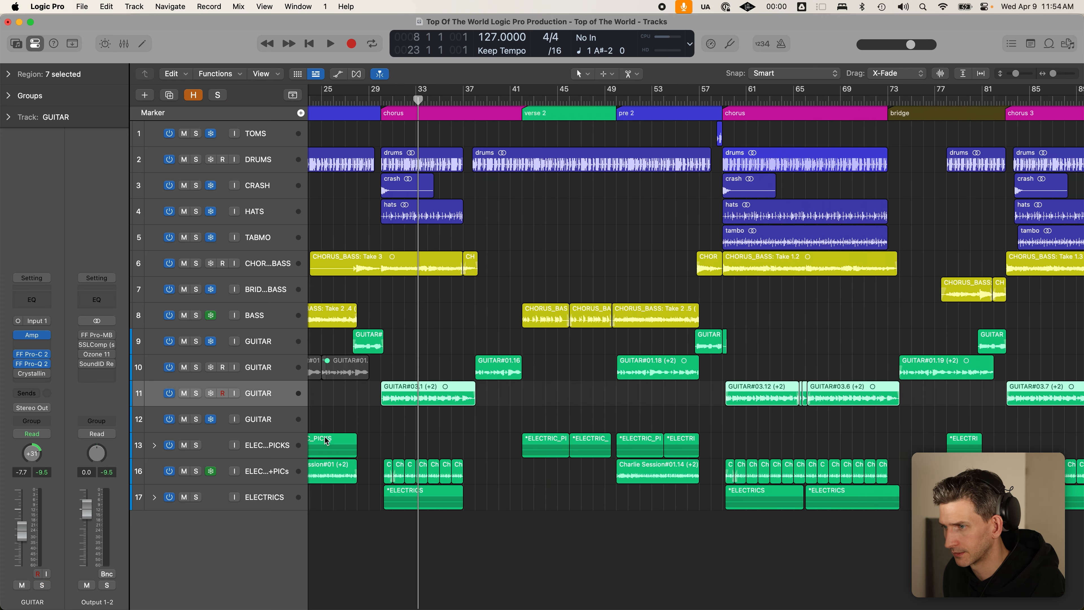
key(super+Left)
scroll(394, 455, left, 3)
scroll(360, 438, left, 5)
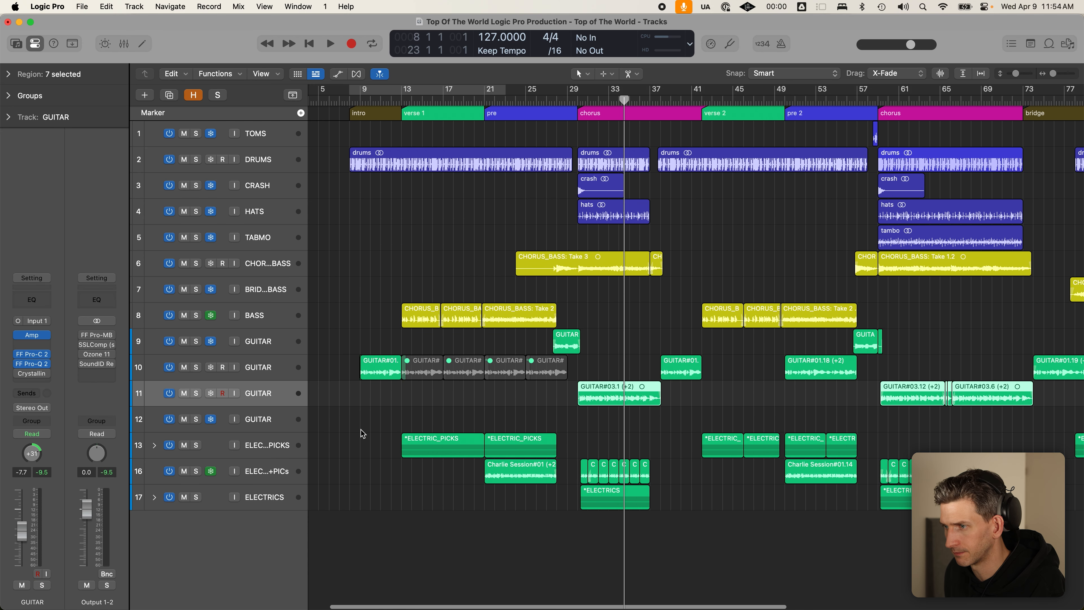
- Move the playhead to verse 1 at bar 13 and open ELECTRIC_PICKS' Pro-Q 2 EQ
click(402, 101)
click(267, 449)
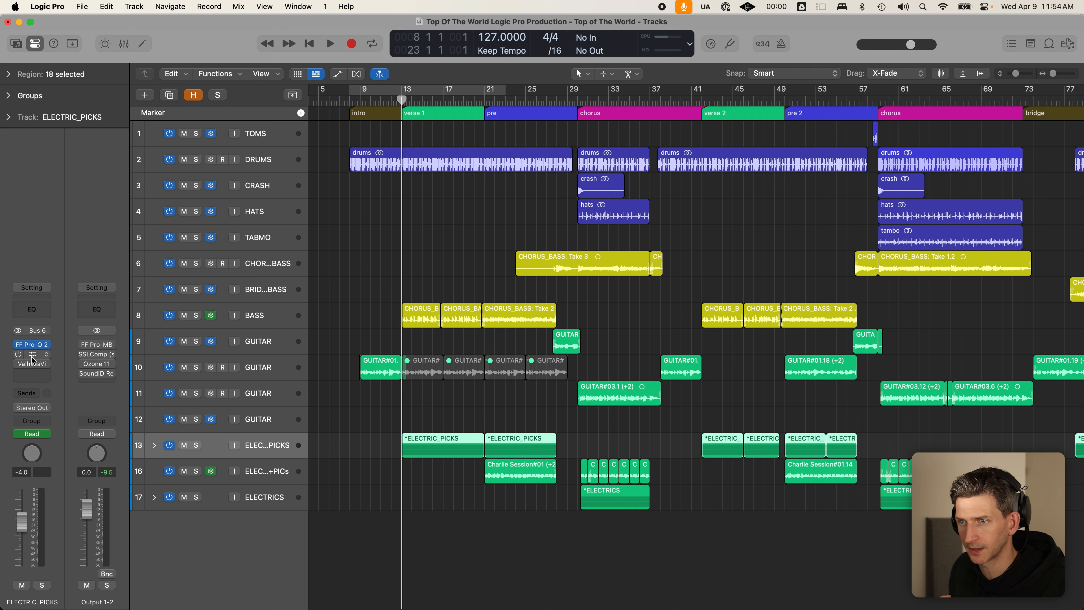
click(32, 343)
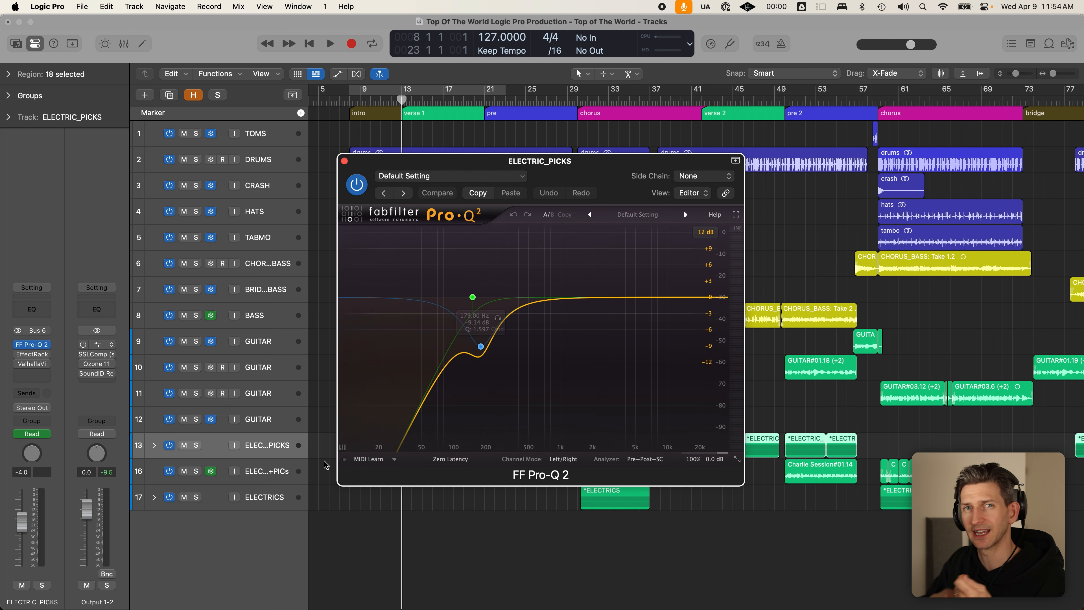
- Solo ELECTRIC_PICKS and audition it, then close its EQ window
click(196, 445)
drag(527, 162, 657, 138)
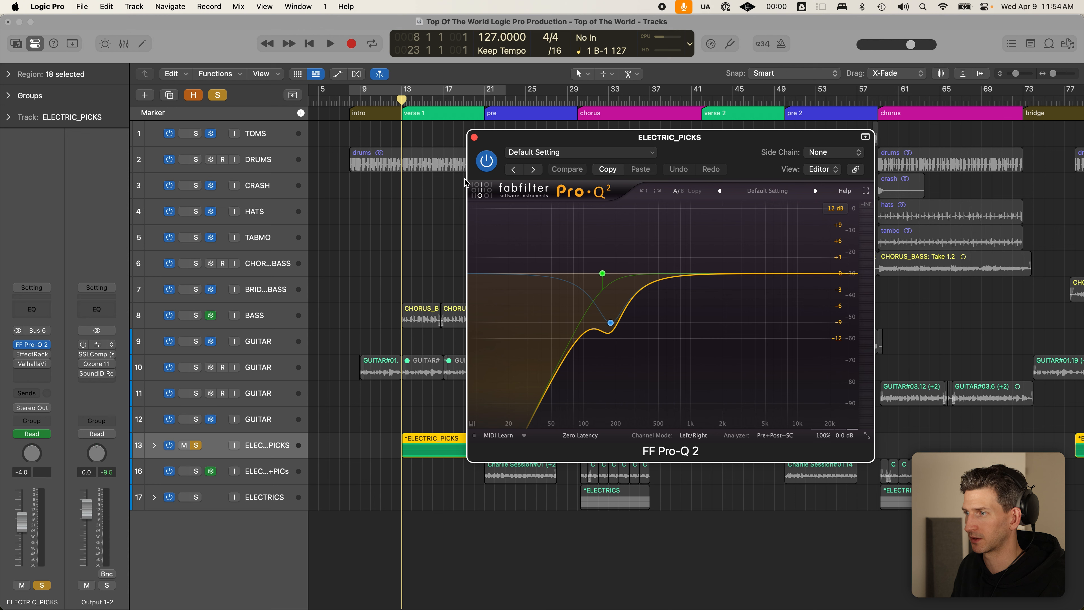
key(space)
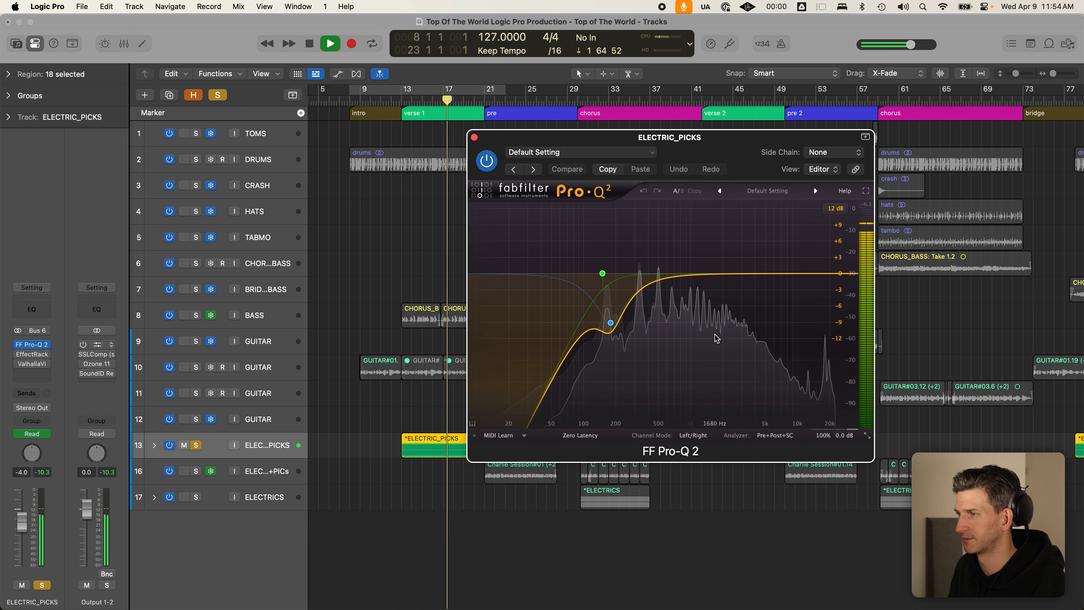
click(473, 137)
key(space)
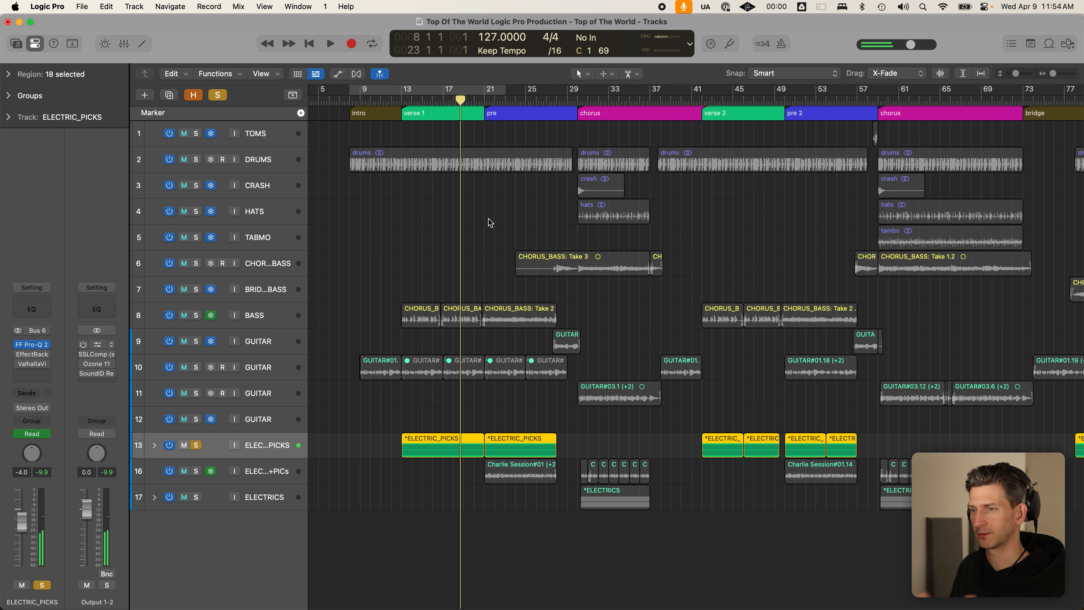
- Play the picks with BASS briefly soloed, then unsolo BASS and switch the picks EQ back on
click(197, 315)
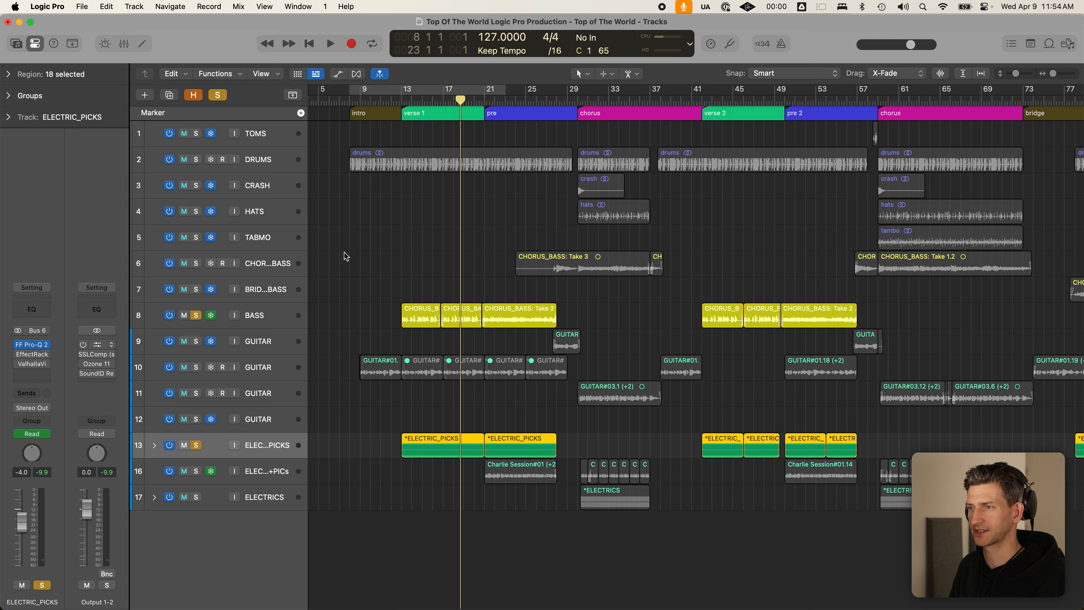
click(406, 99)
key(space)
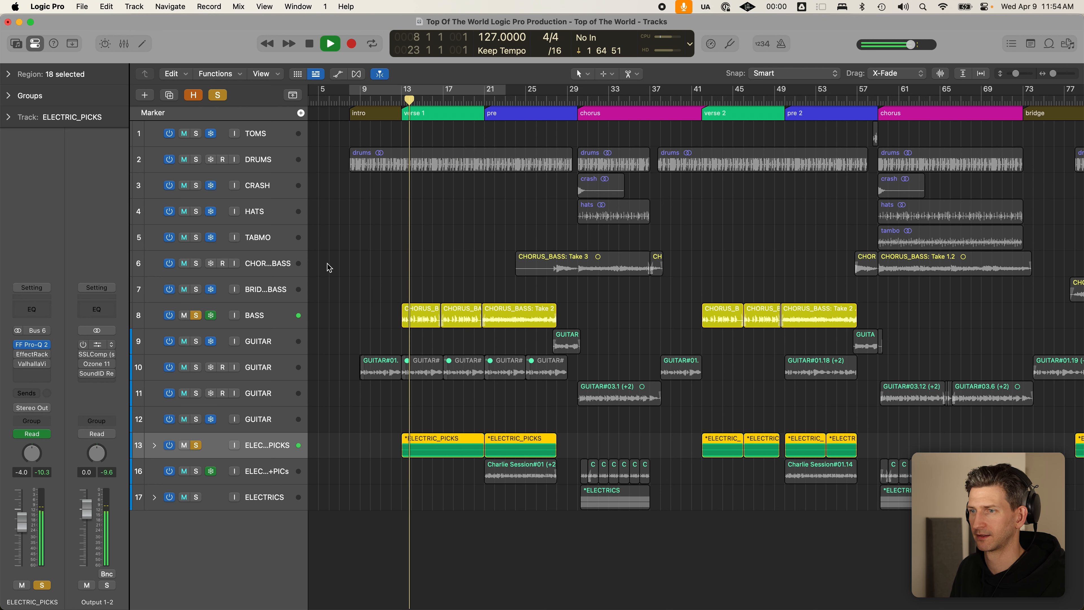
key(space)
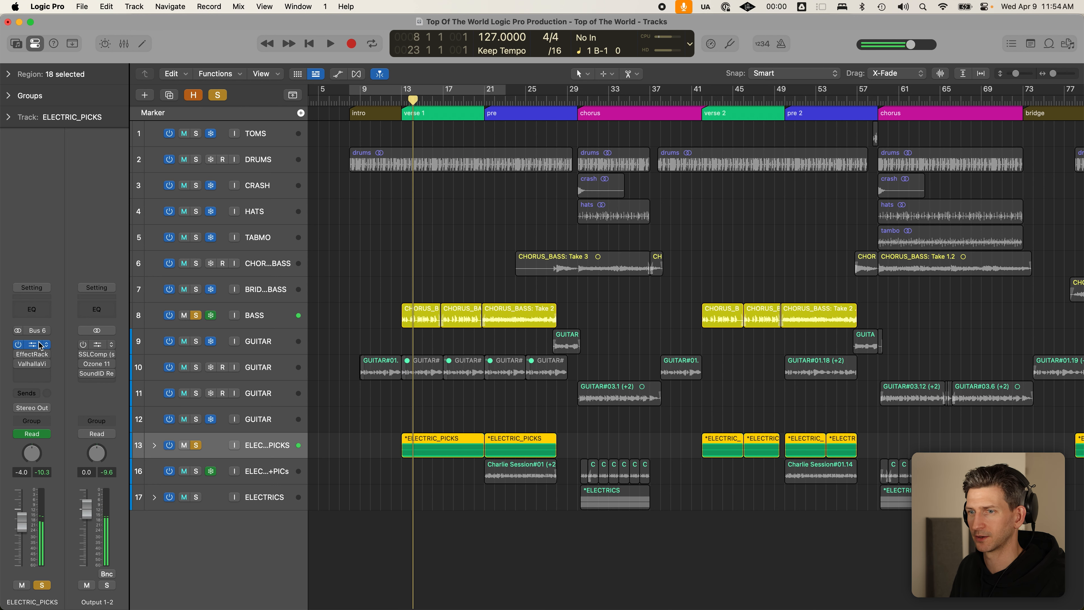
click(197, 316)
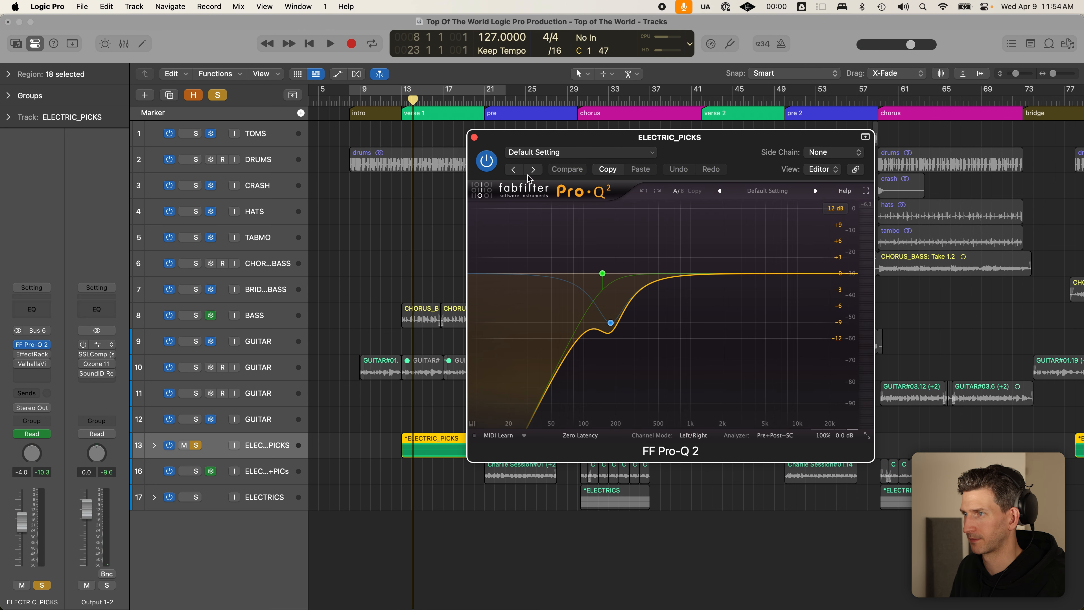
key(space)
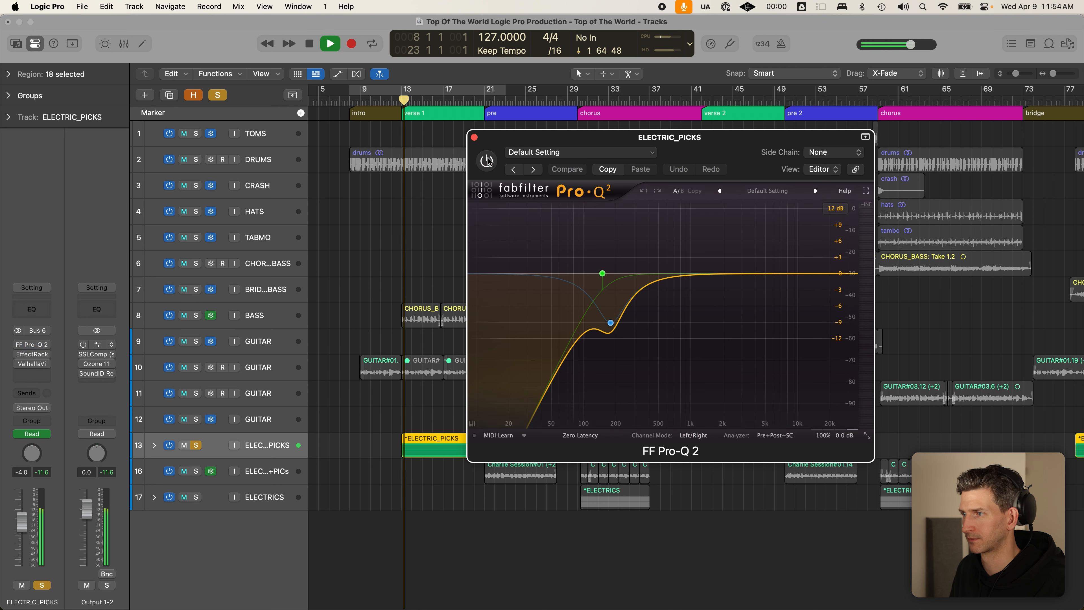
click(487, 161)
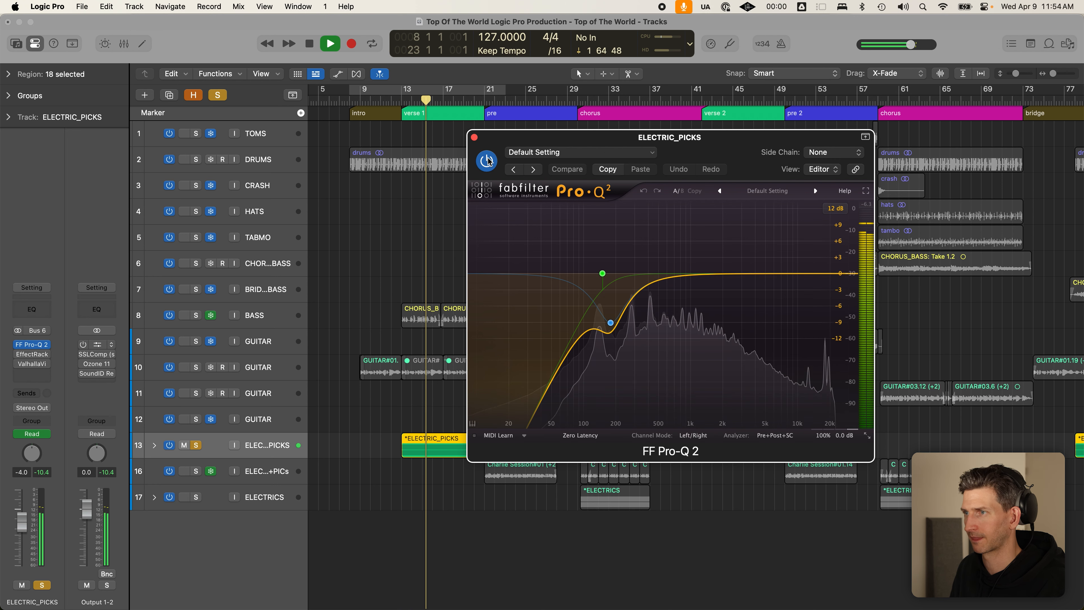
key(space)
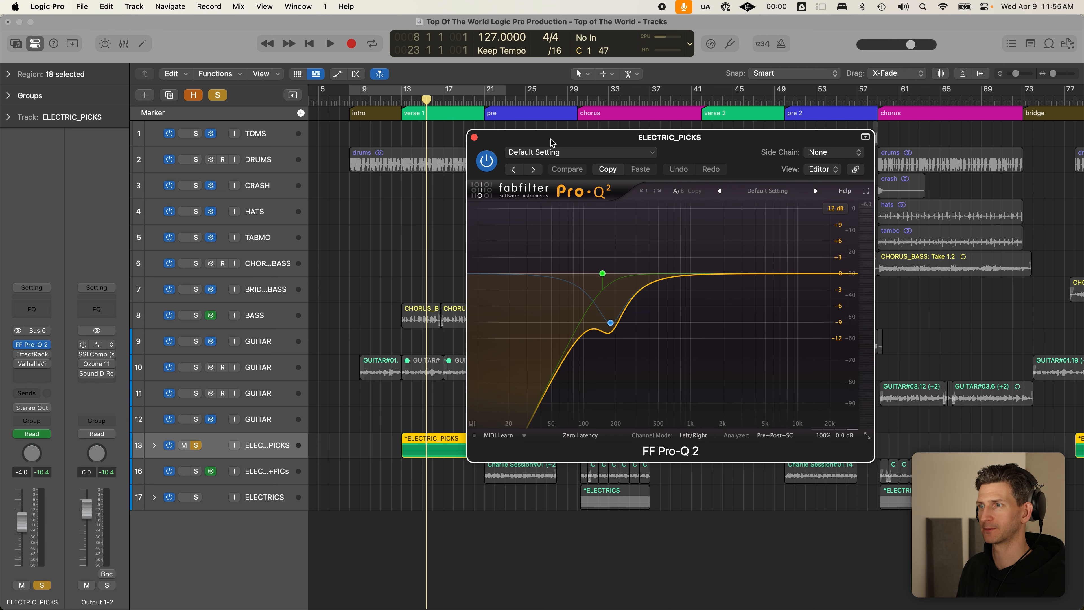
click(474, 138)
click(220, 477)
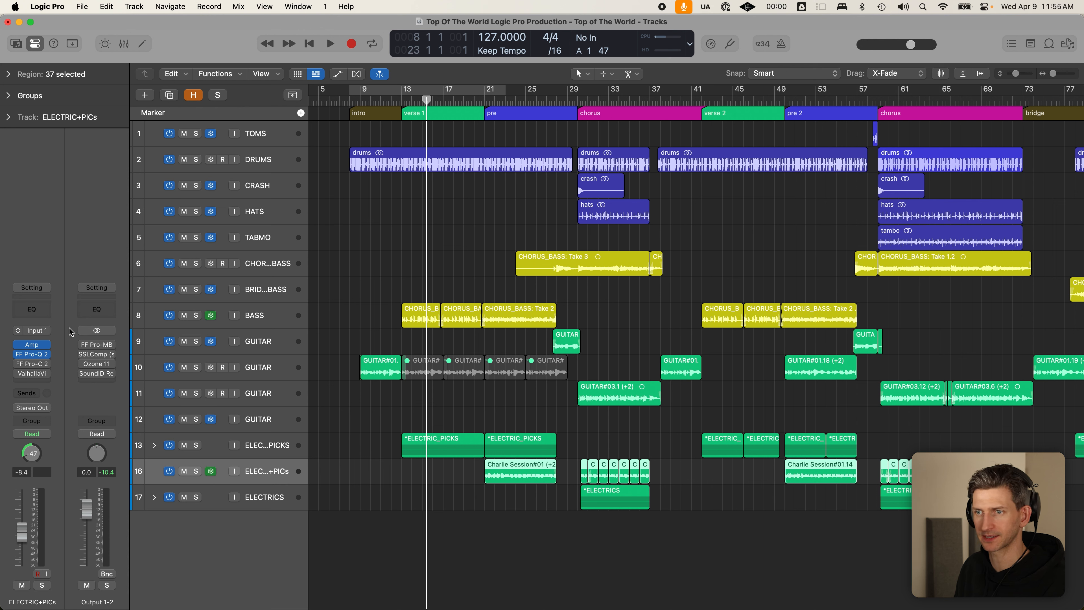
mouse_move(37, 357)
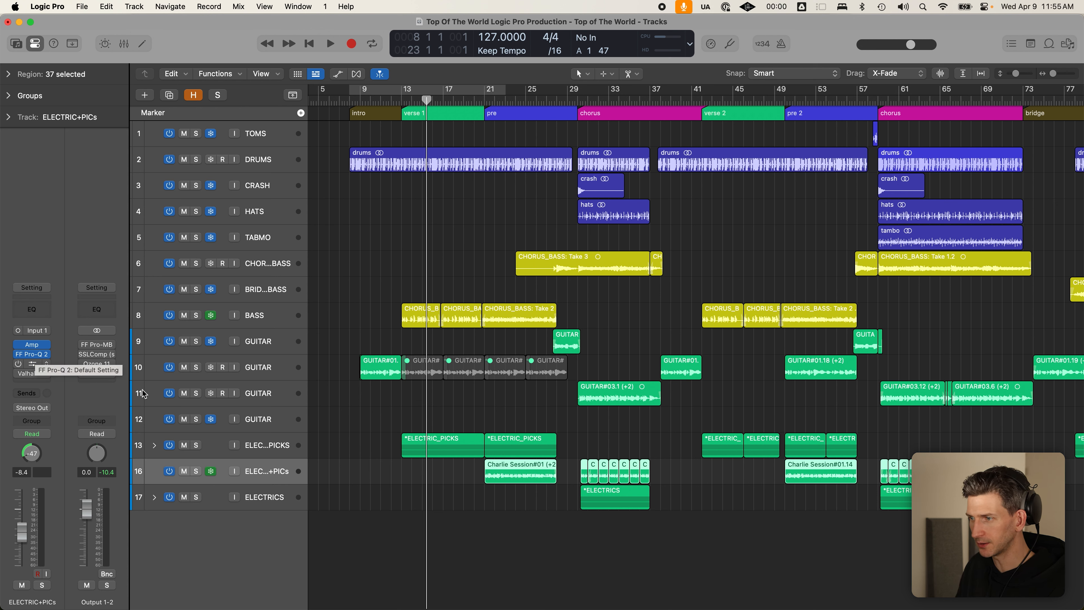
click(518, 535)
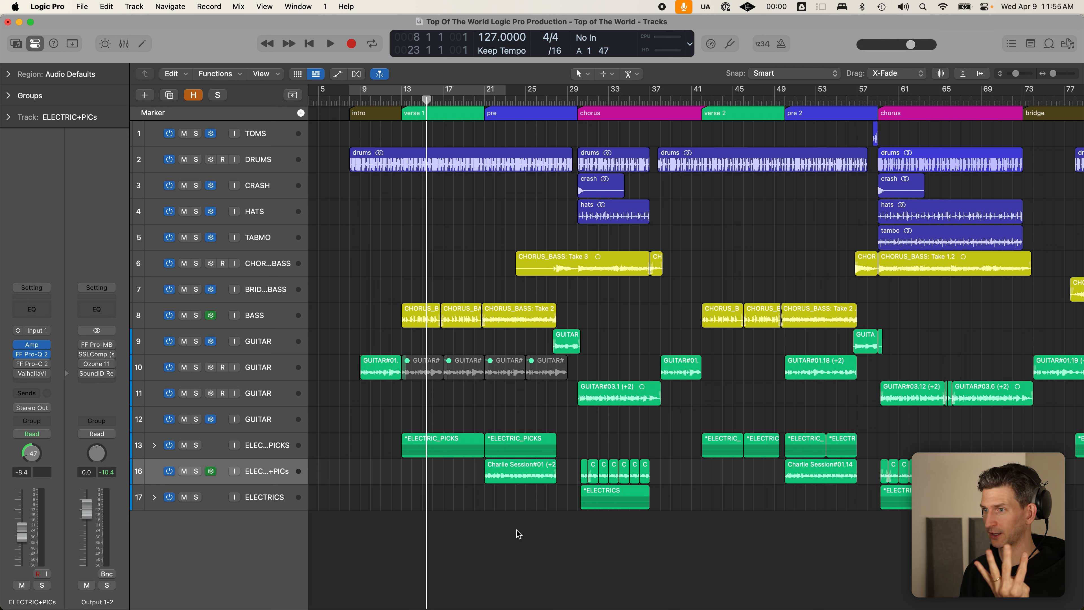
click(279, 310)
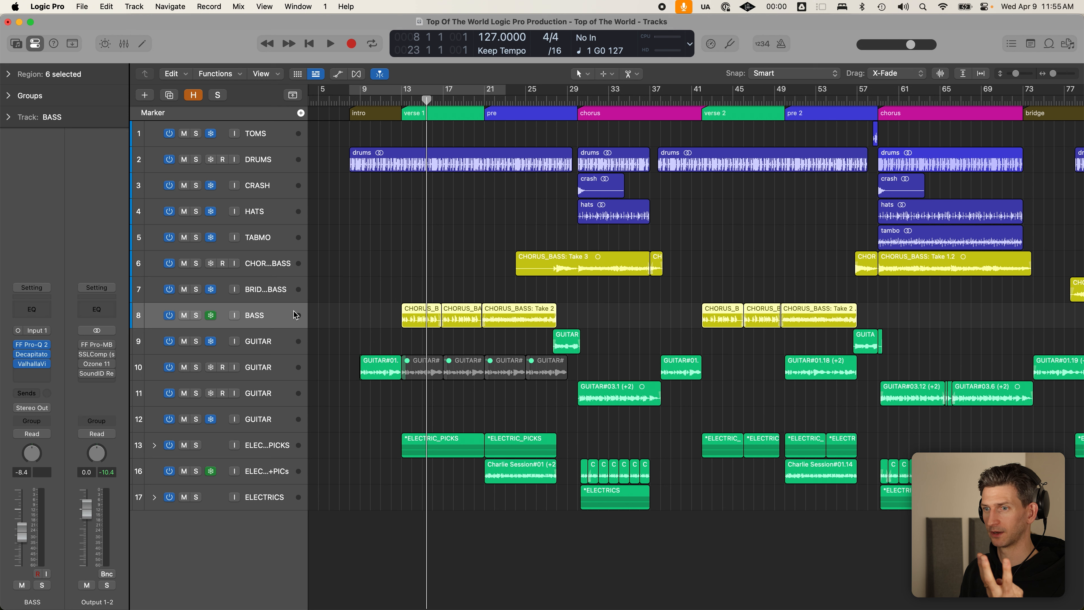
click(281, 166)
click(374, 254)
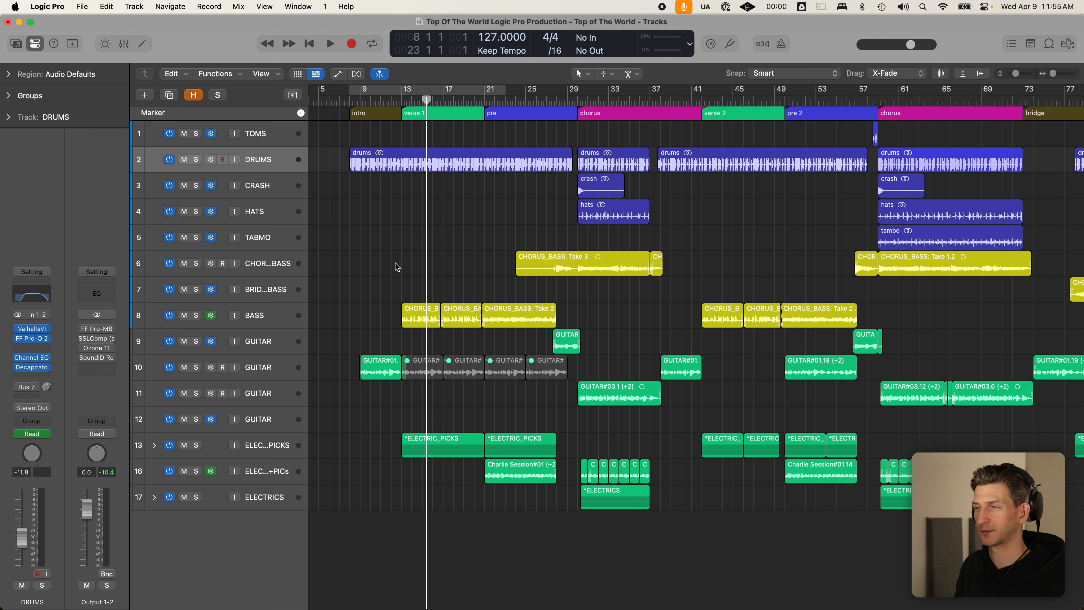
click(401, 104)
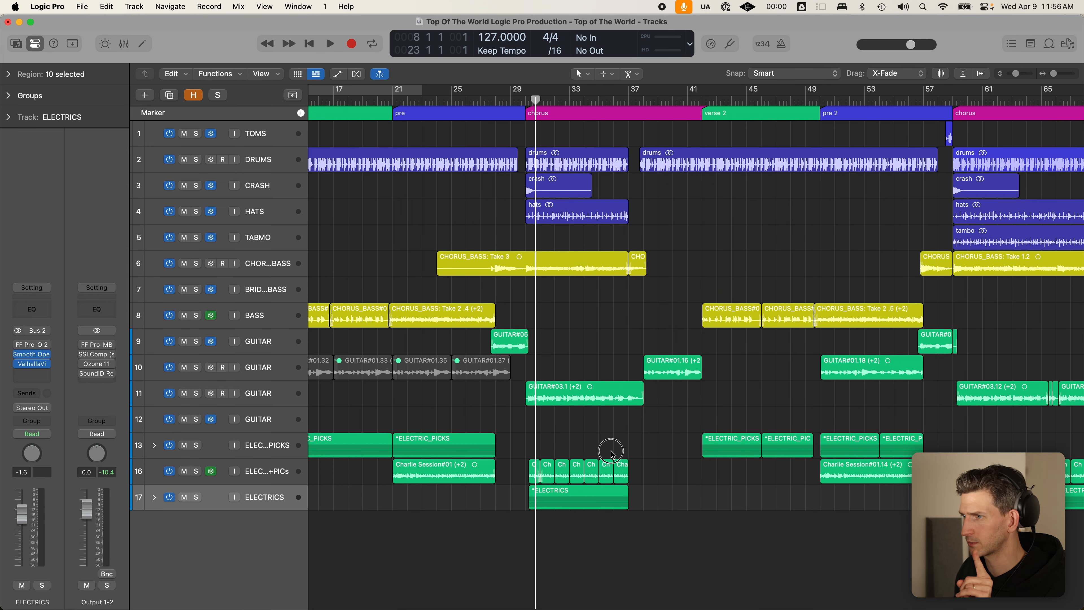
- Expand and solo the ELECTRICS stack, play its Audio 16/17 takes from bar 29, then select the stack
click(611, 452)
click(154, 498)
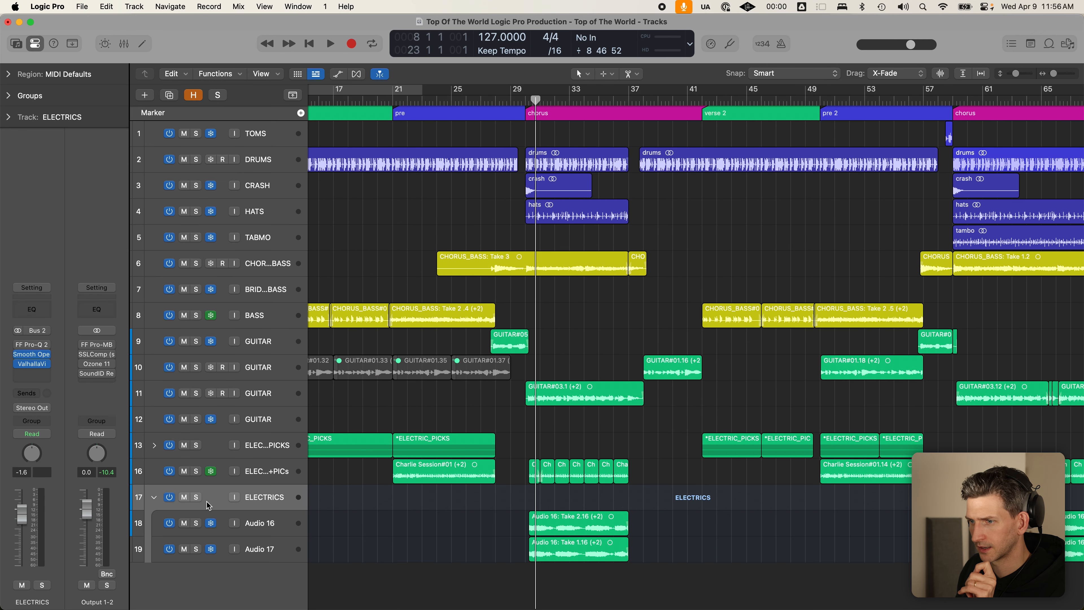
click(196, 497)
click(521, 100)
key(space)
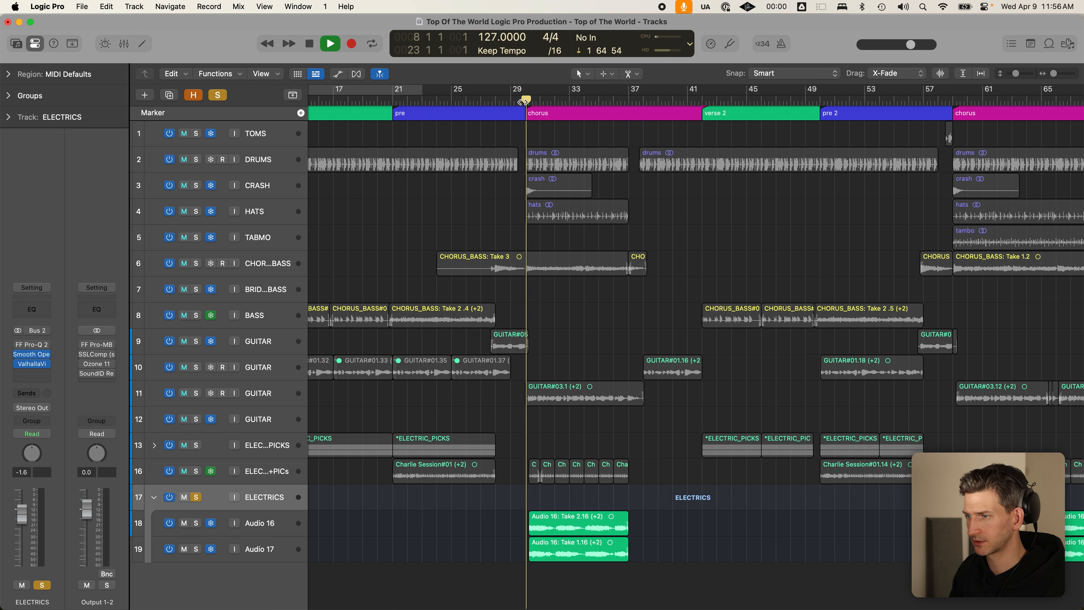
scroll(394, 508, up, 5)
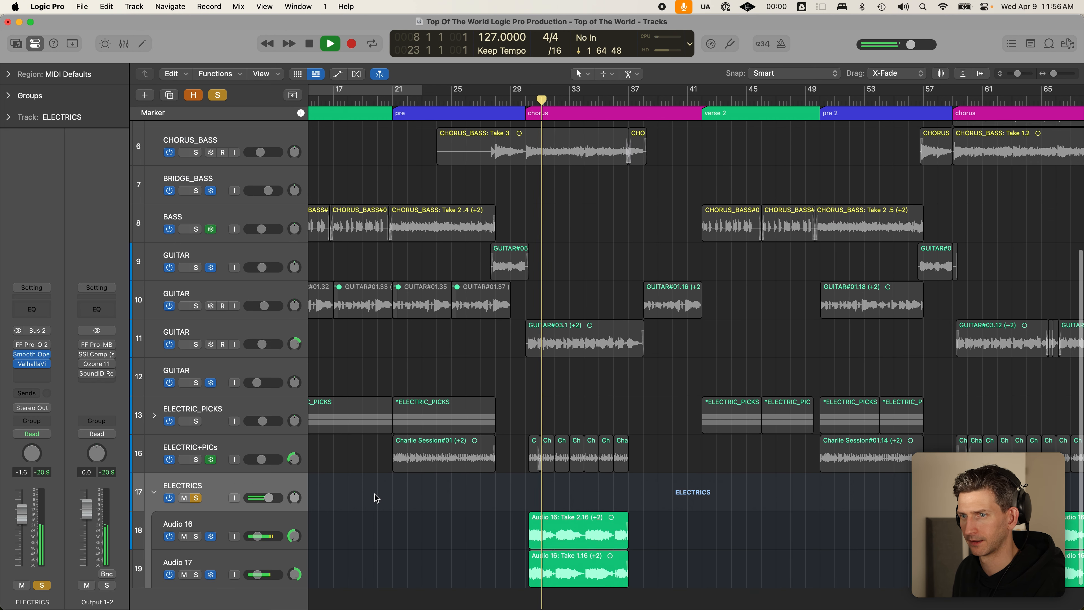
scroll(376, 498, down, 2)
key(space)
click(244, 489)
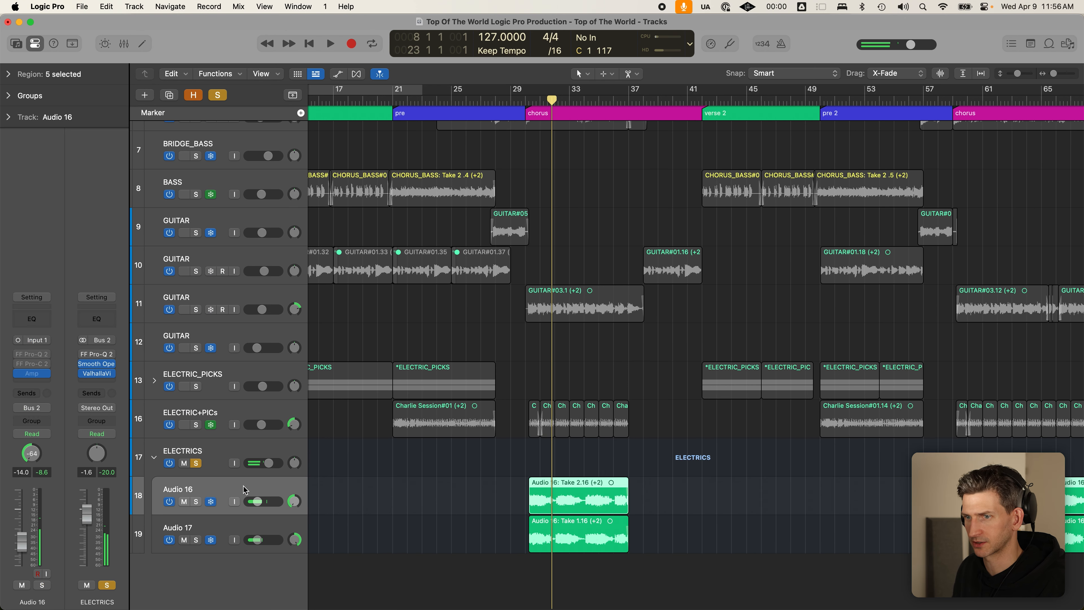
click(243, 457)
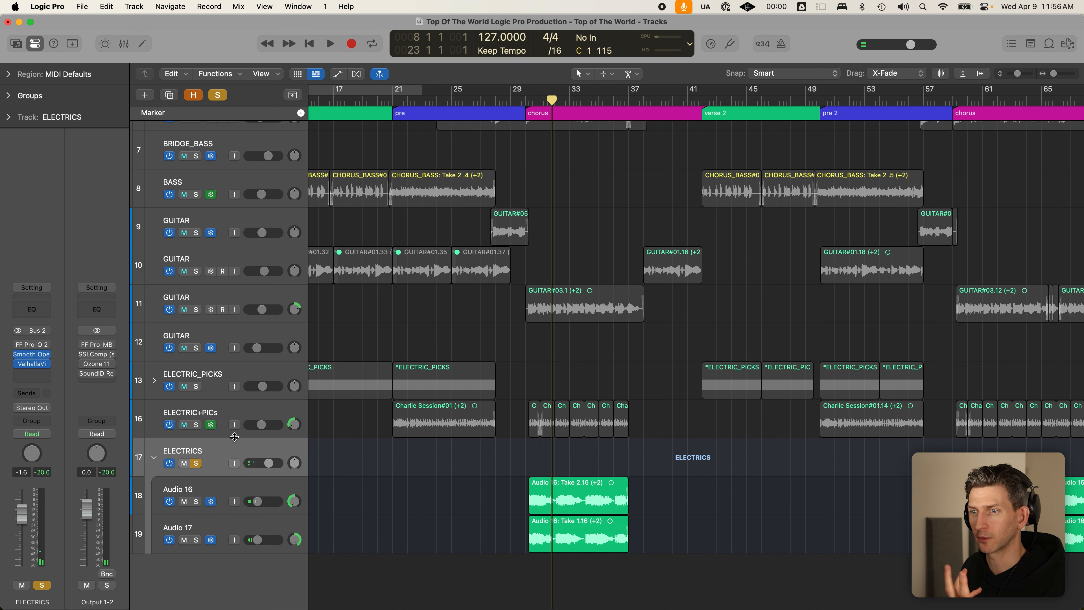
mouse_move(46, 364)
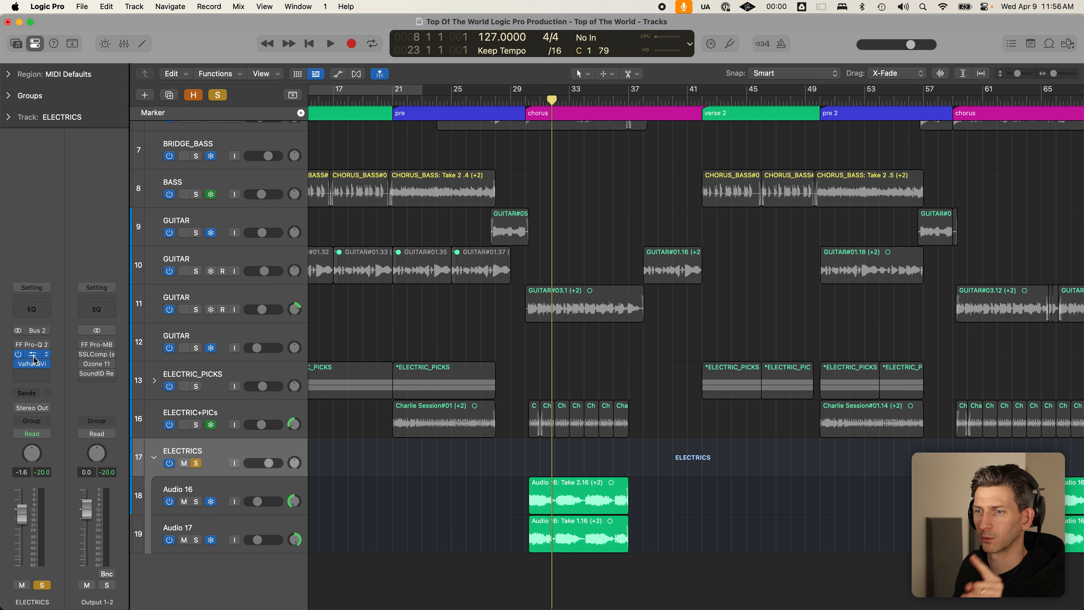
- Review ELECTRICS' Smooth Operator during playback, then open ValhallaVintageVerb (Concert Hall, 2.17 s decay, 100% mix)
click(37, 356)
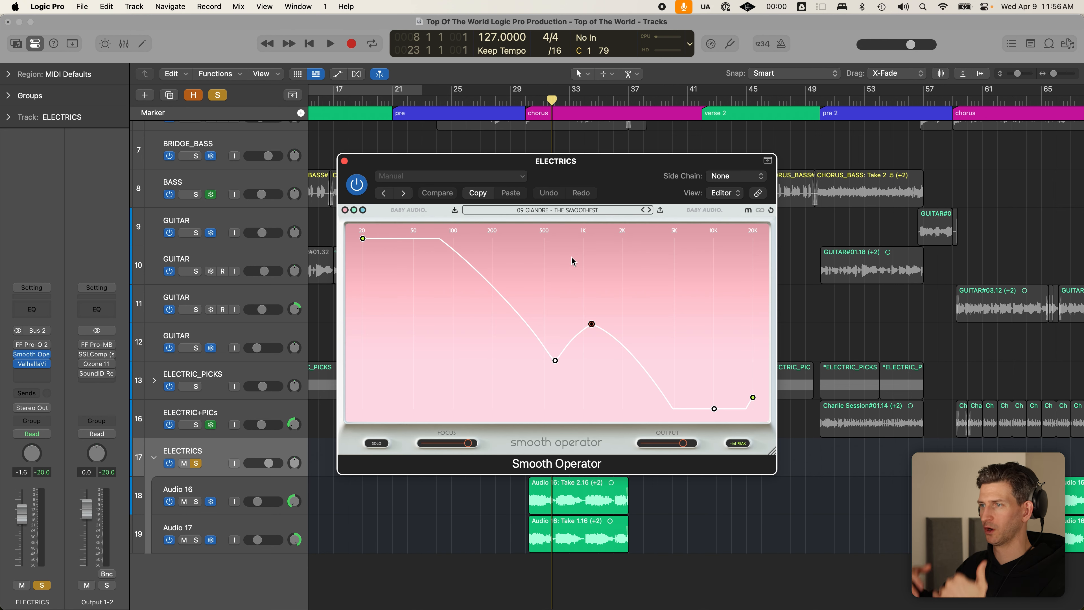
click(555, 359)
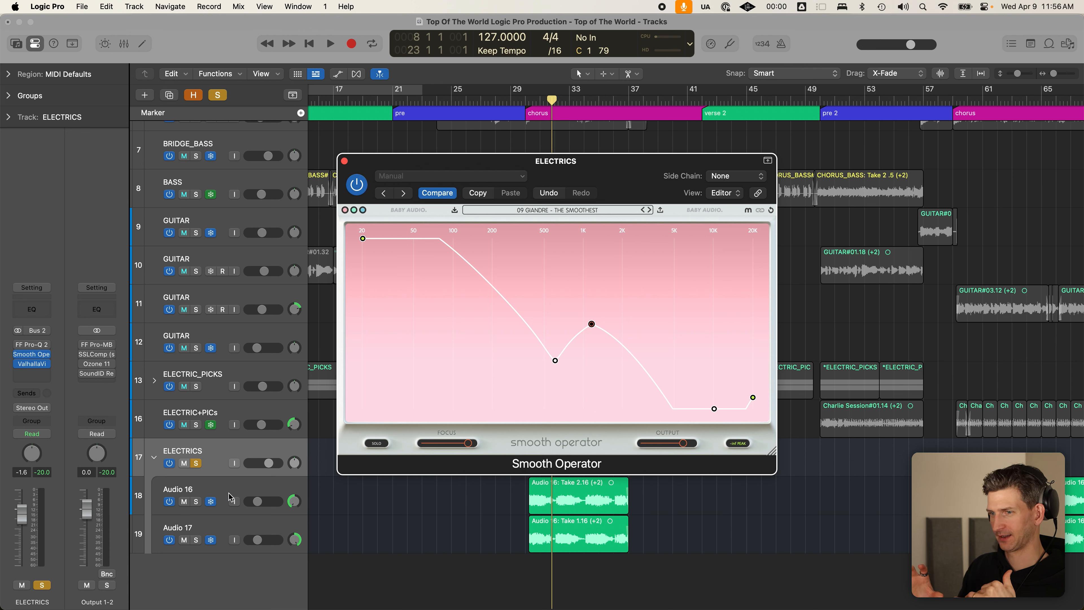
key(space)
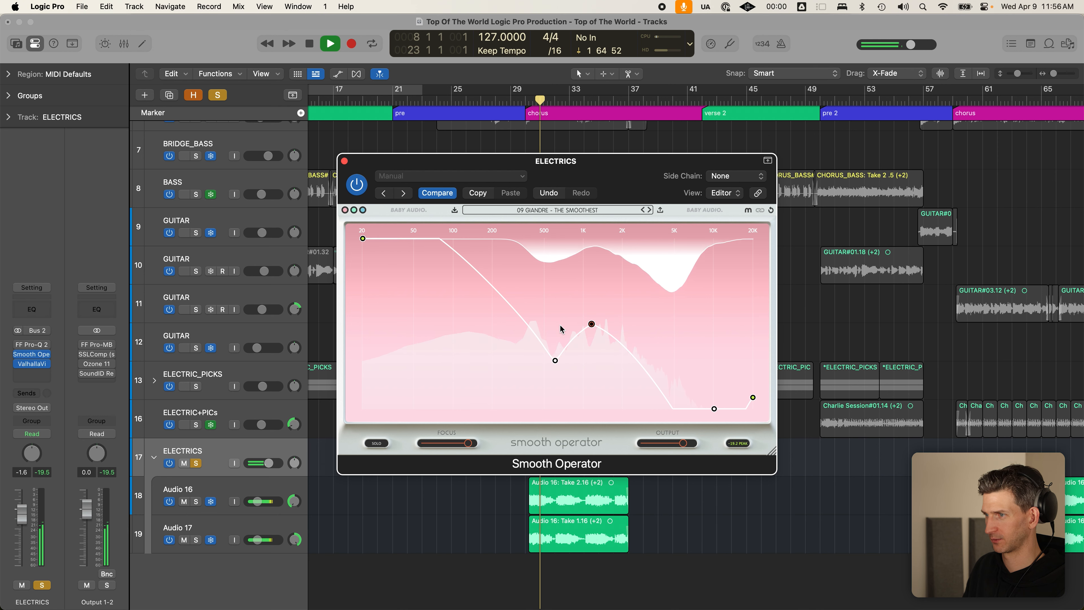
key(space)
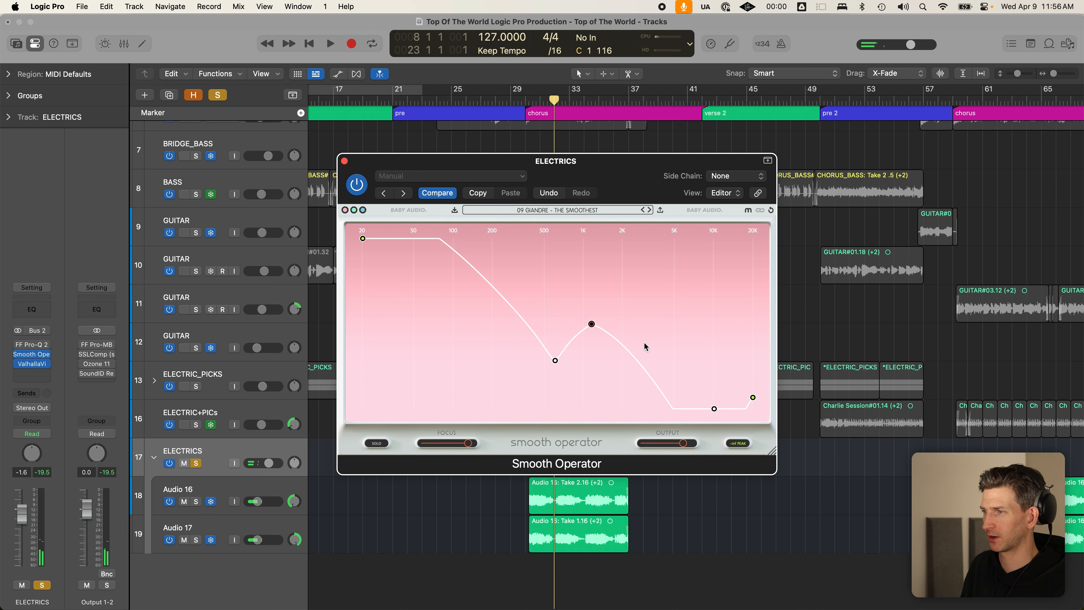
mouse_move(32, 367)
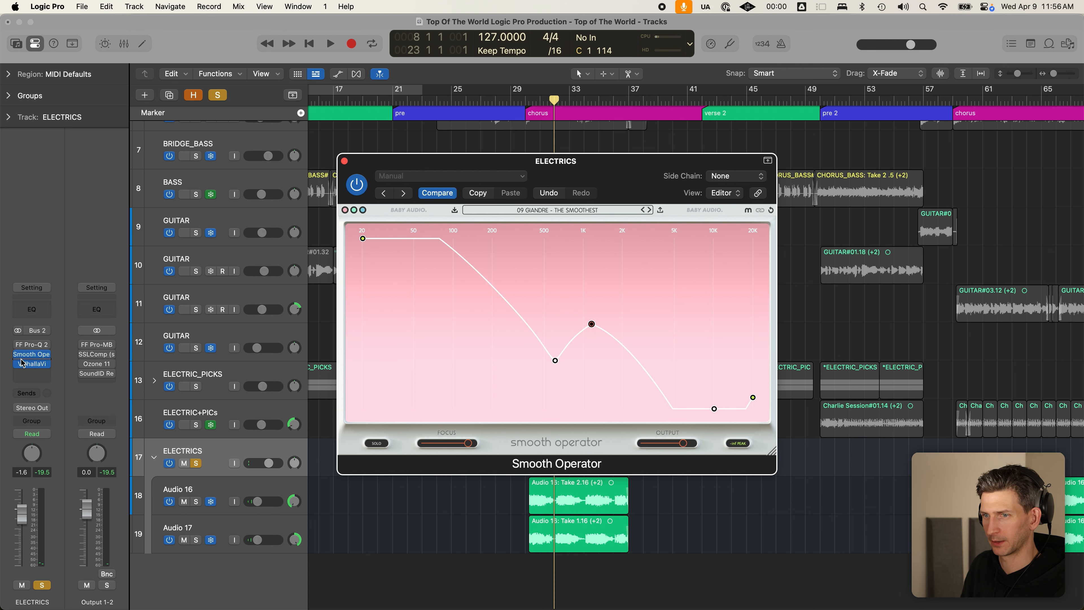
click(32, 366)
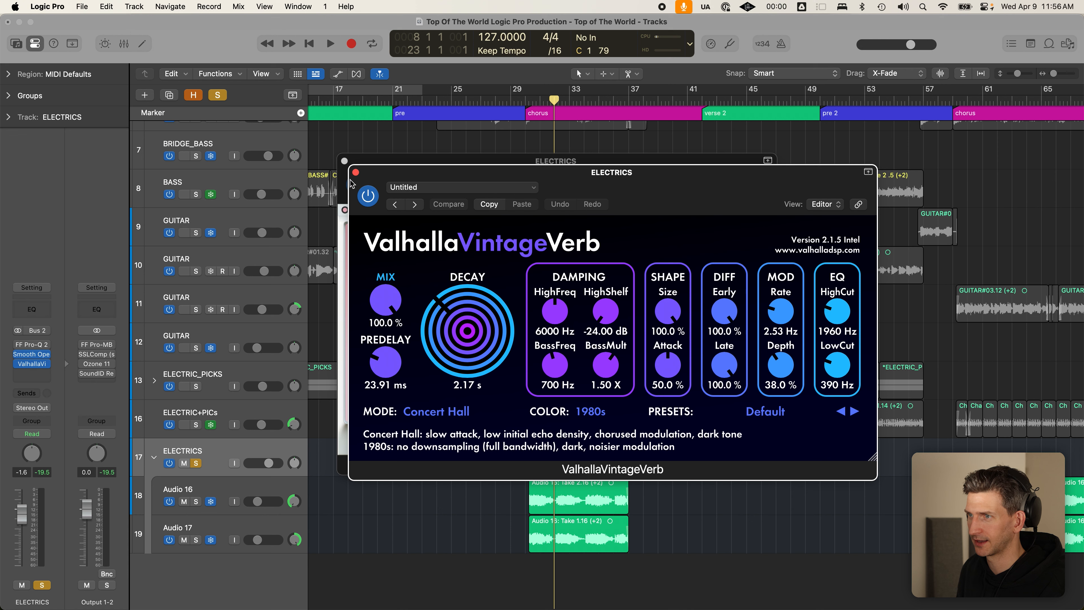
click(524, 102)
key(space)
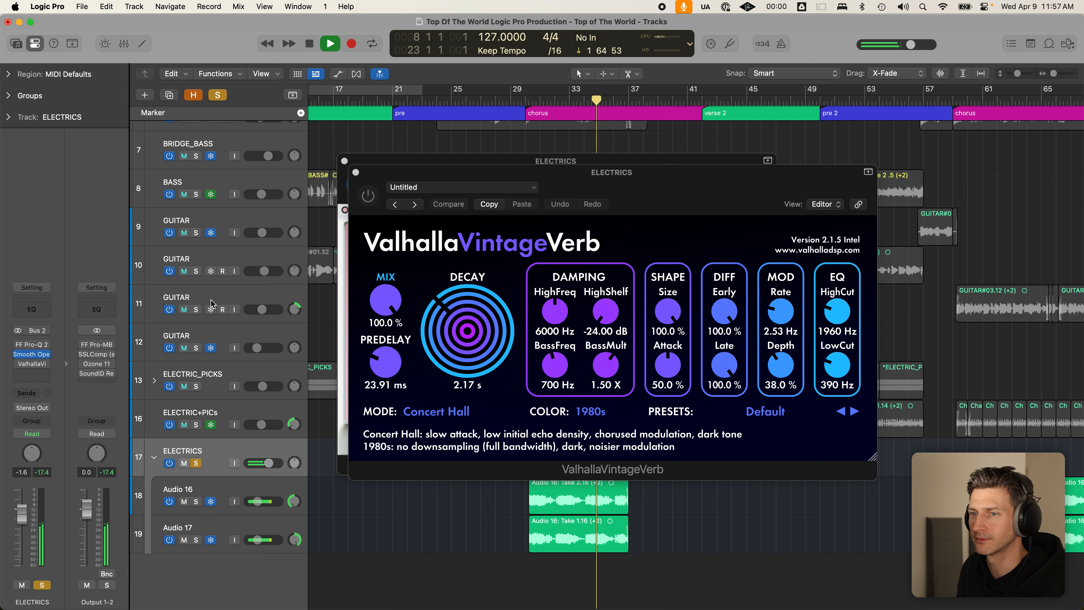
click(264, 487)
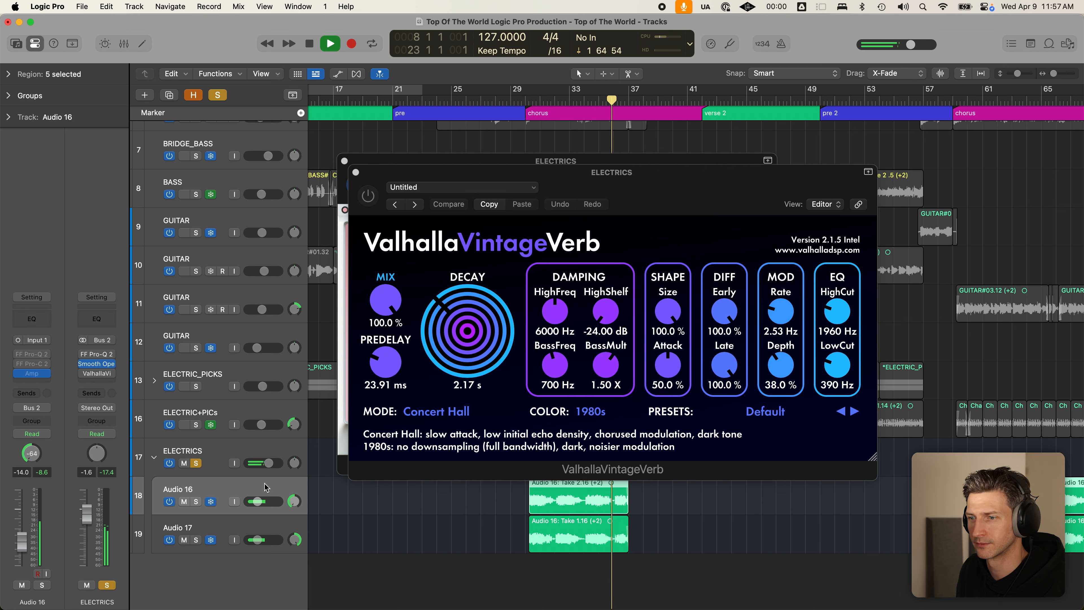
click(266, 524)
click(265, 487)
click(269, 450)
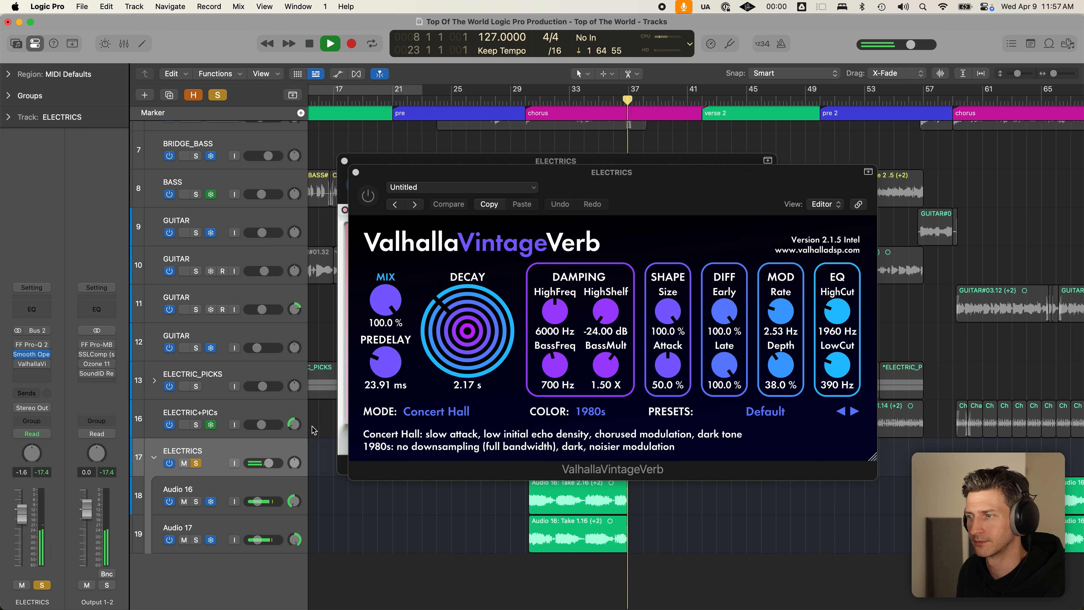
key(space)
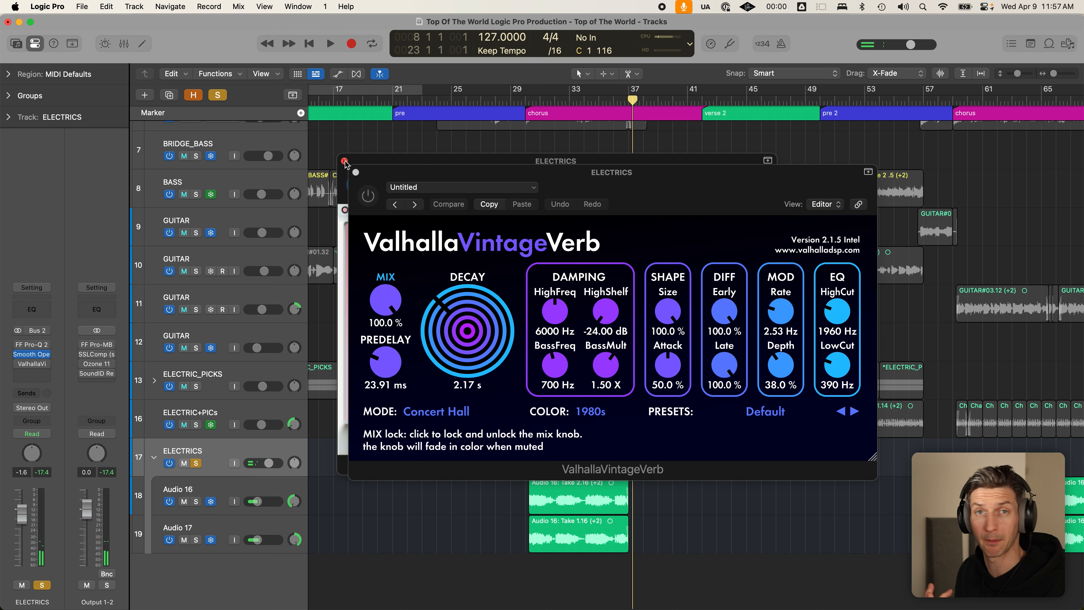
click(507, 186)
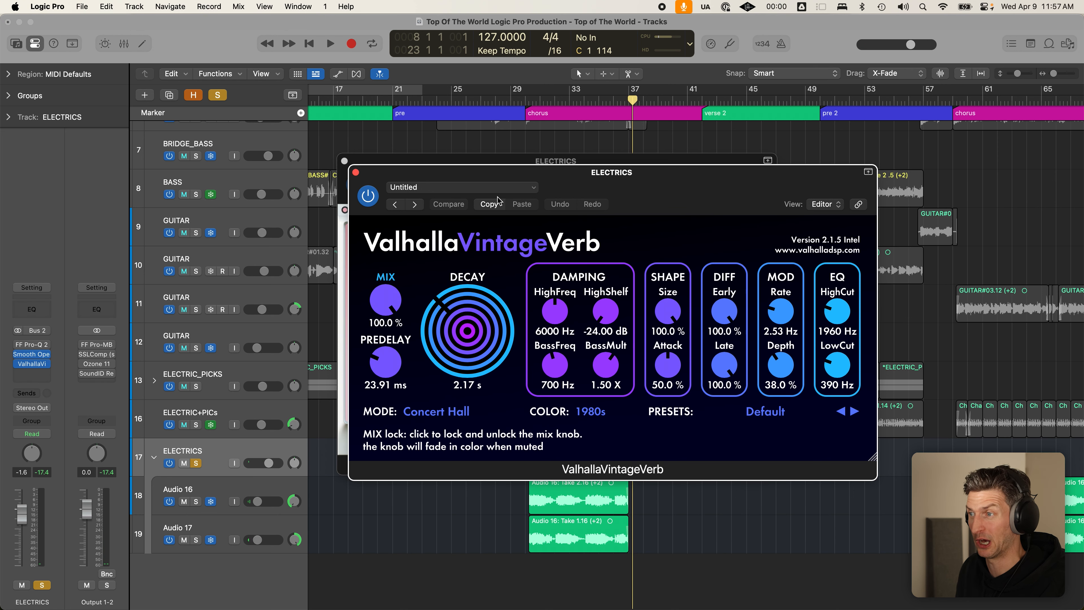
click(529, 102)
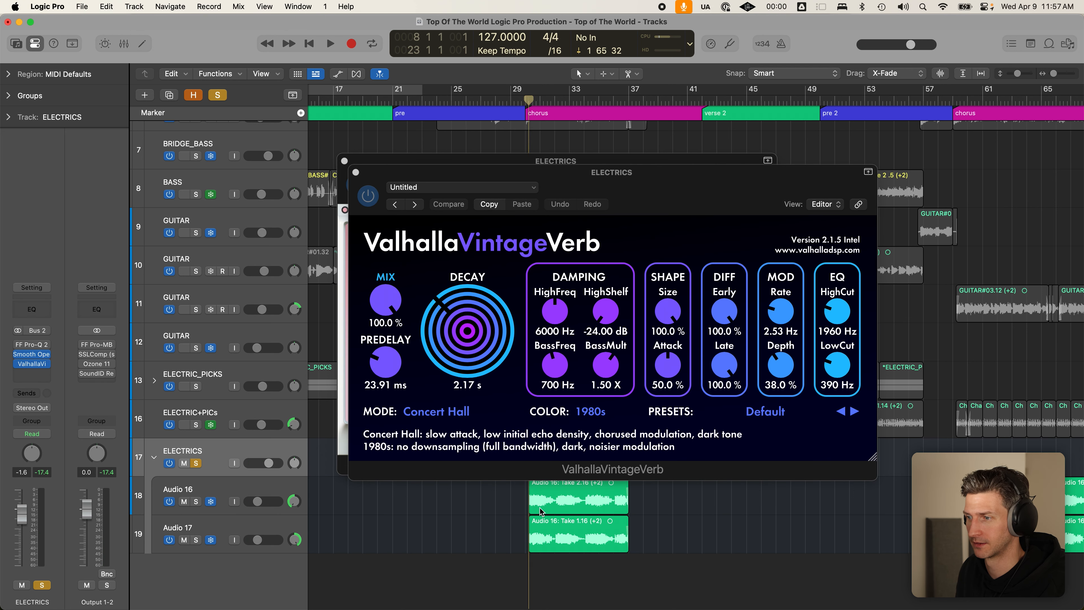
key(space)
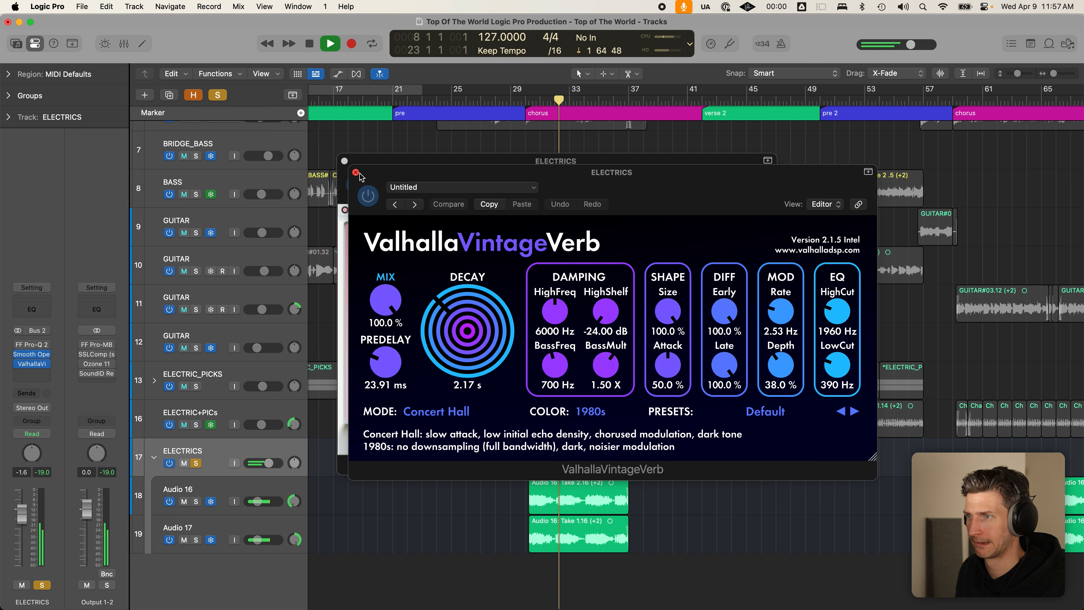
key(space)
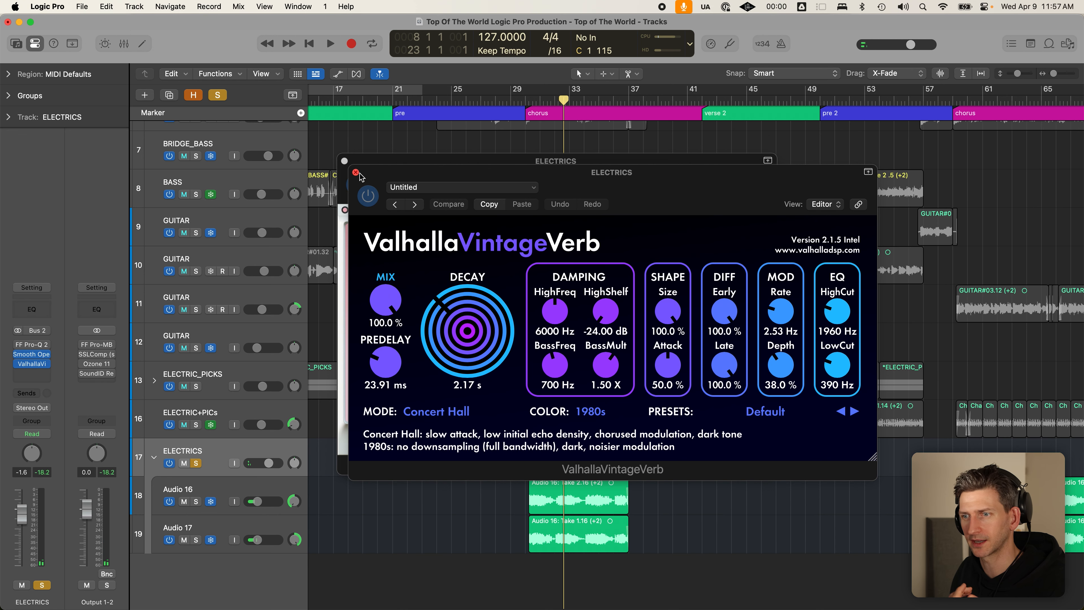
- Search 'space' and insert Space Designer (Stereo) after ValhallaVintageVerb on ELECTRICS
click(32, 373)
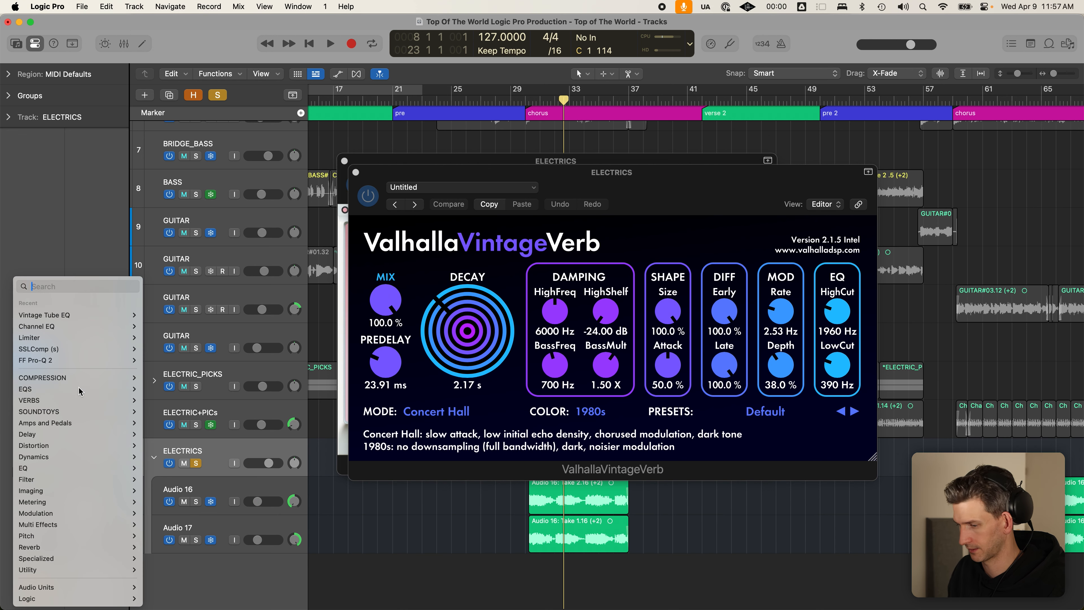
mouse_move(81, 390)
text(space)
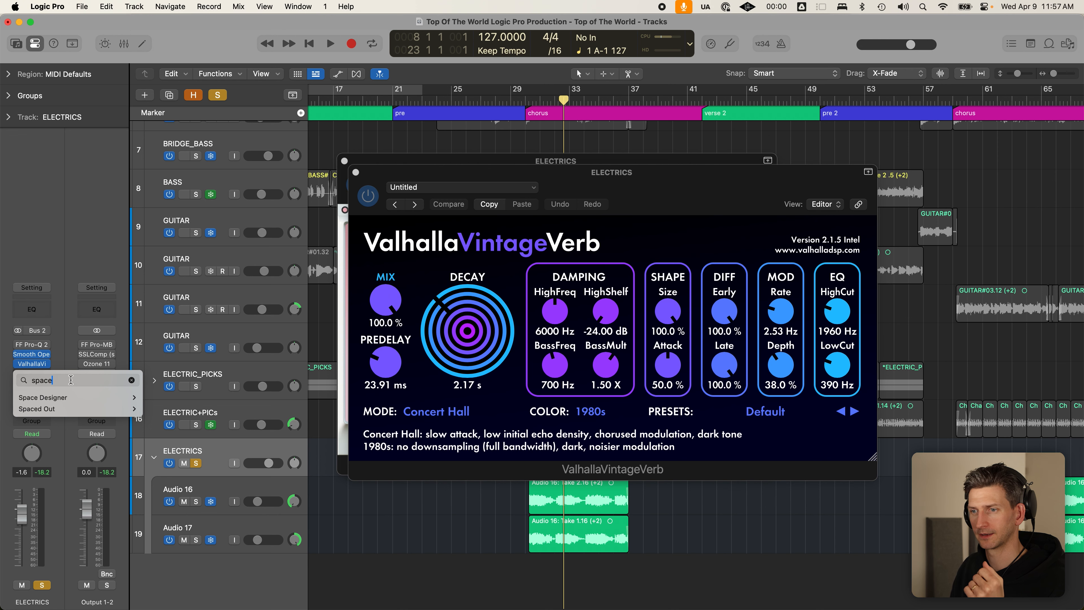
click(149, 398)
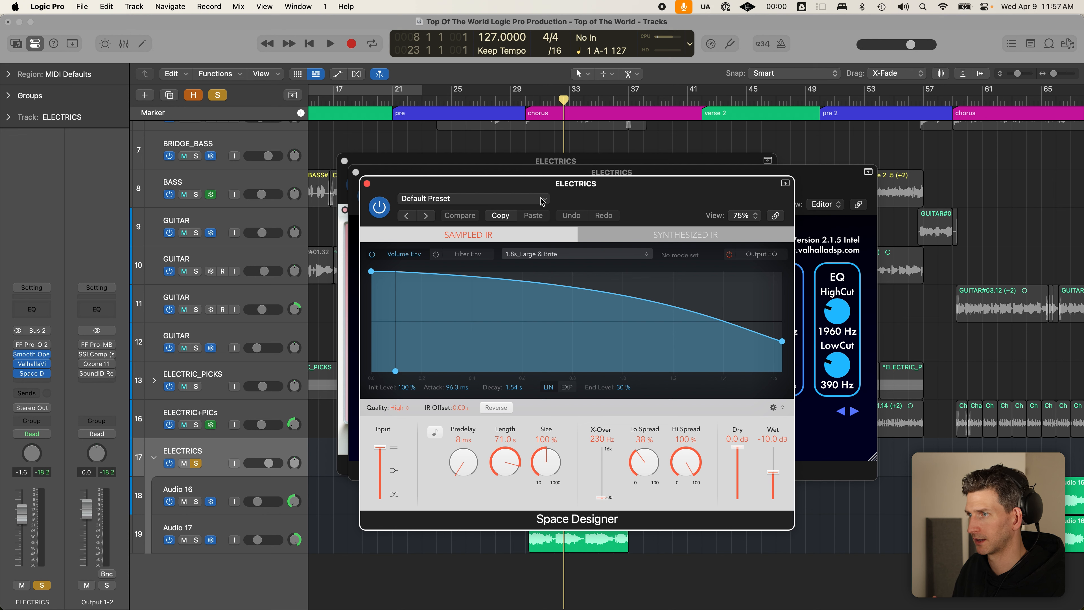
- Close Space Designer on its default preset and bring the ELECTRICS ValhallaVintageVerb window forward
click(542, 200)
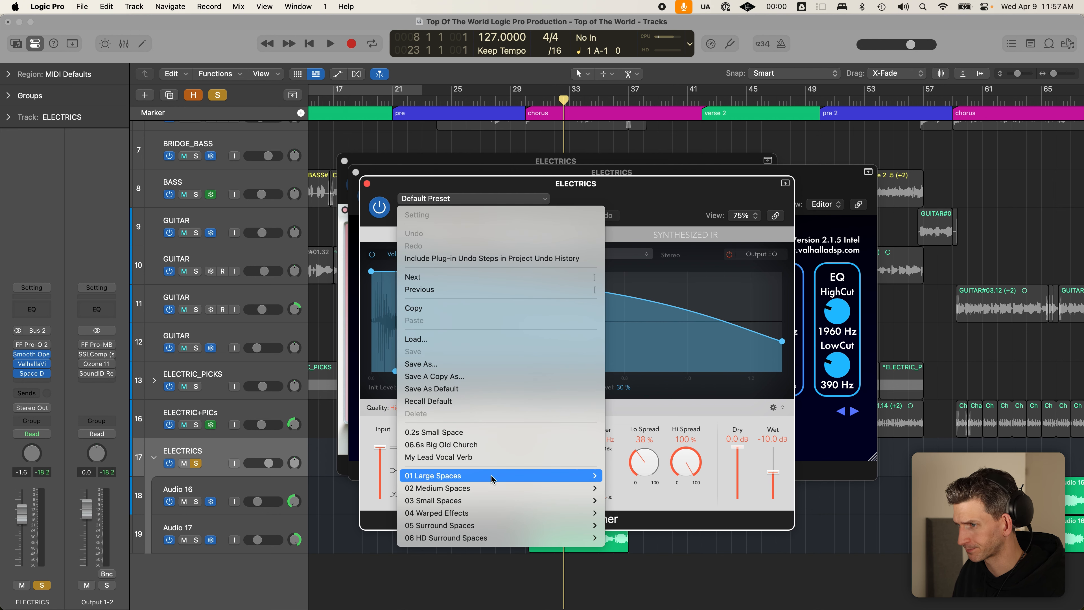
mouse_move(493, 478)
mouse_move(664, 481)
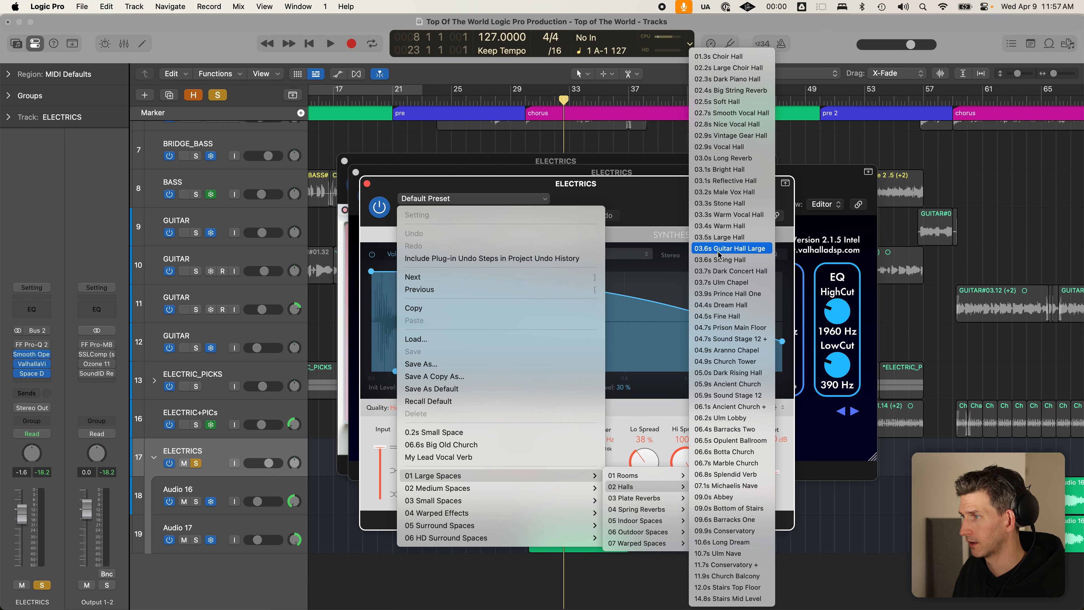
click(368, 187)
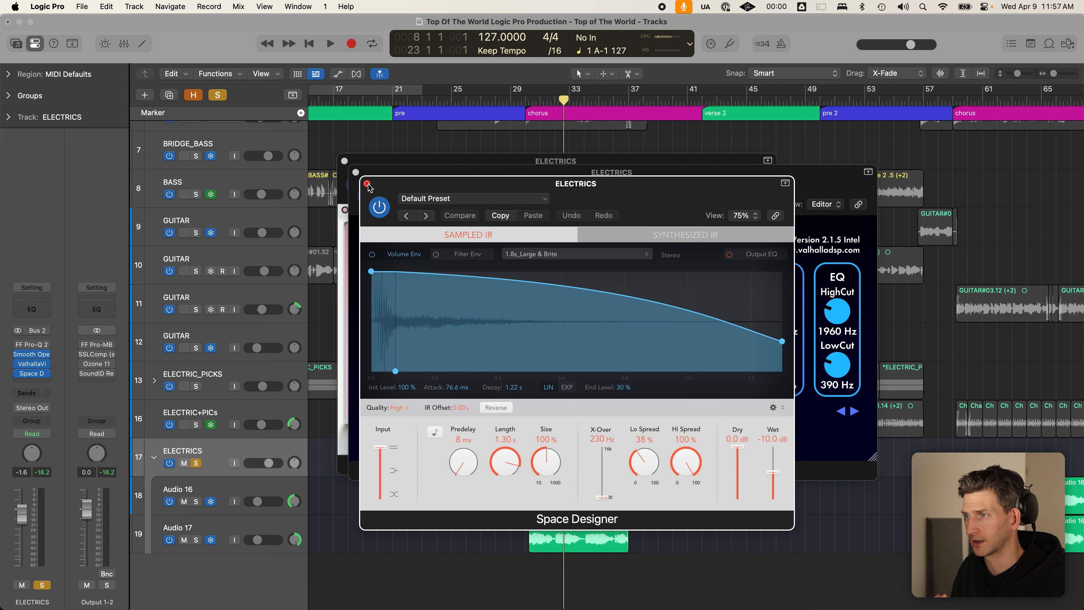
click(368, 185)
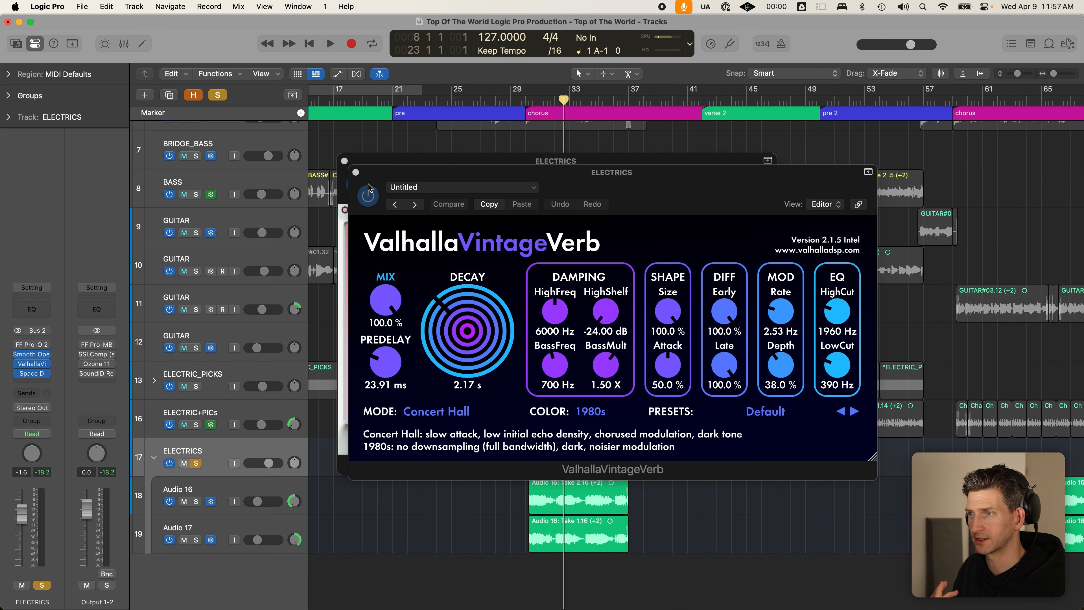
click(442, 274)
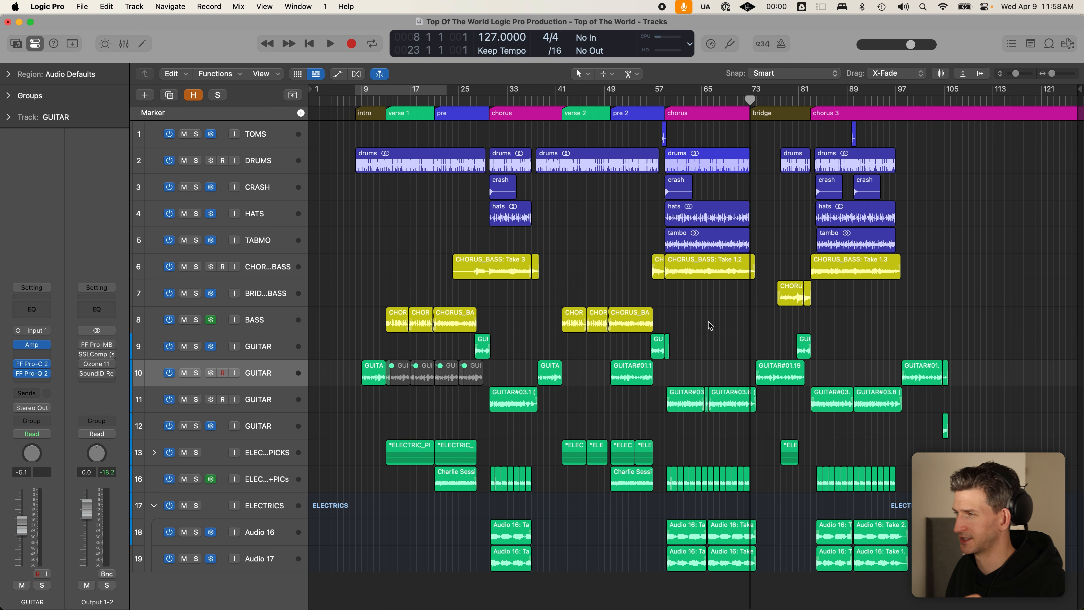
- Loop bars 73–81 over the bridge and play it with BRIDGE_BASS soloed
drag(747, 89, 816, 91)
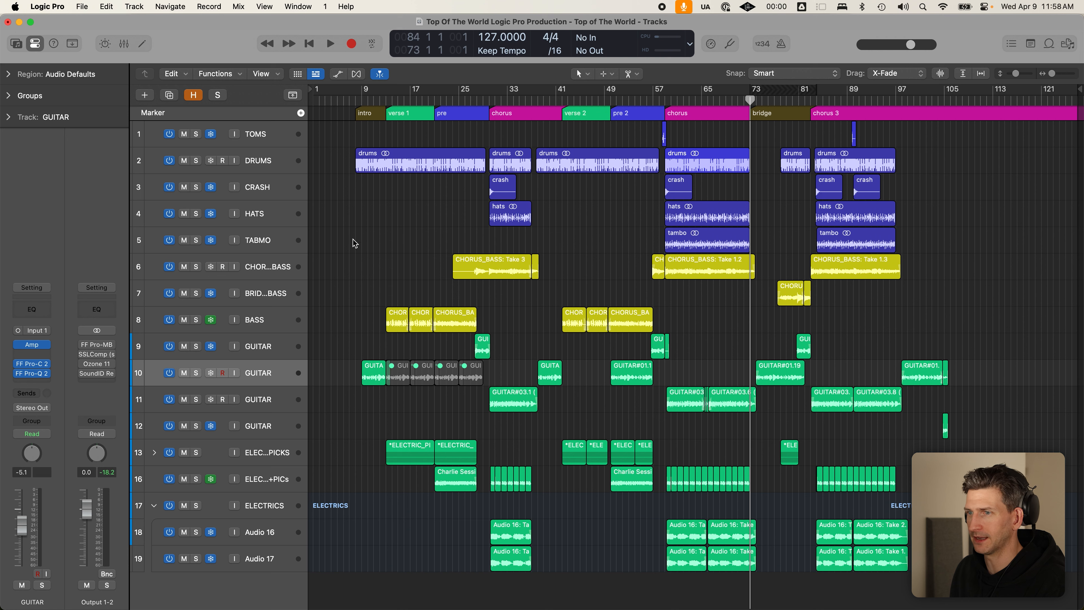
click(282, 298)
click(194, 297)
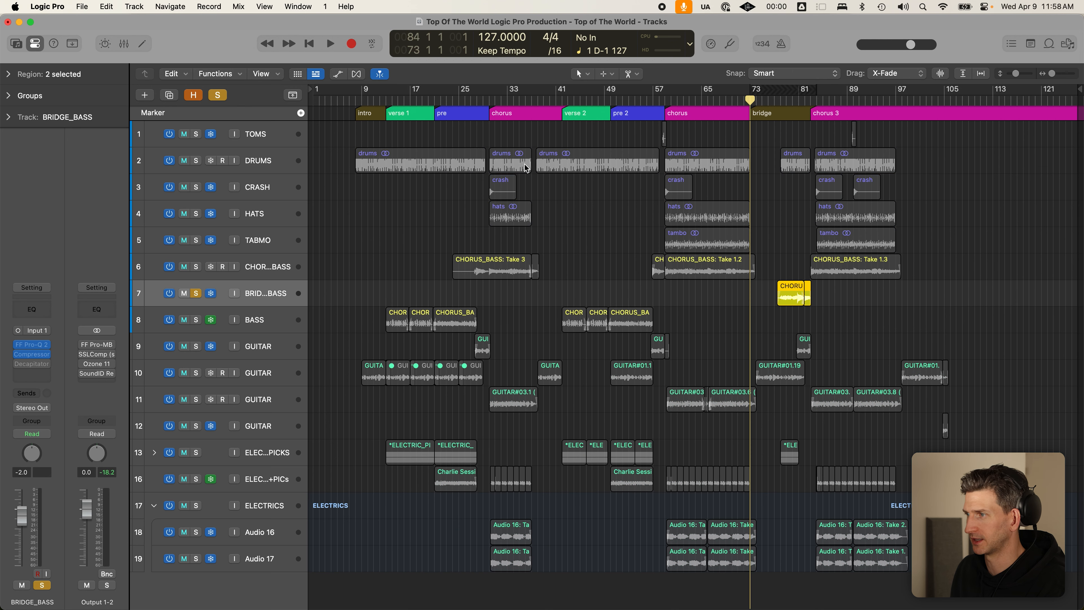
click(774, 98)
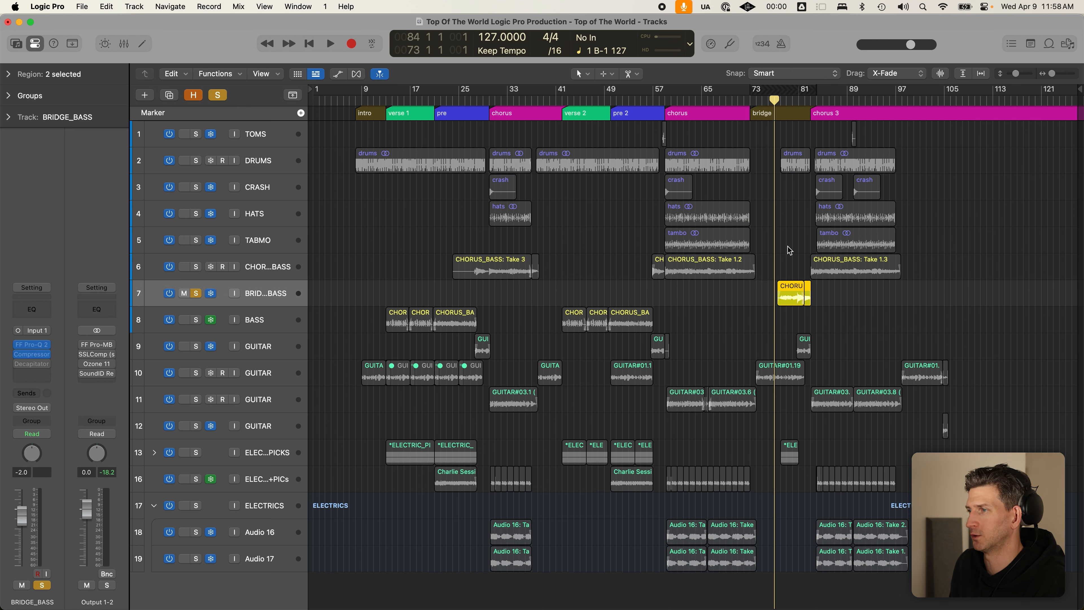
key(space)
- Stop playback, unsolo BRIDGE_BASS and return the playhead to bar 73
scroll(788, 246, up, 5)
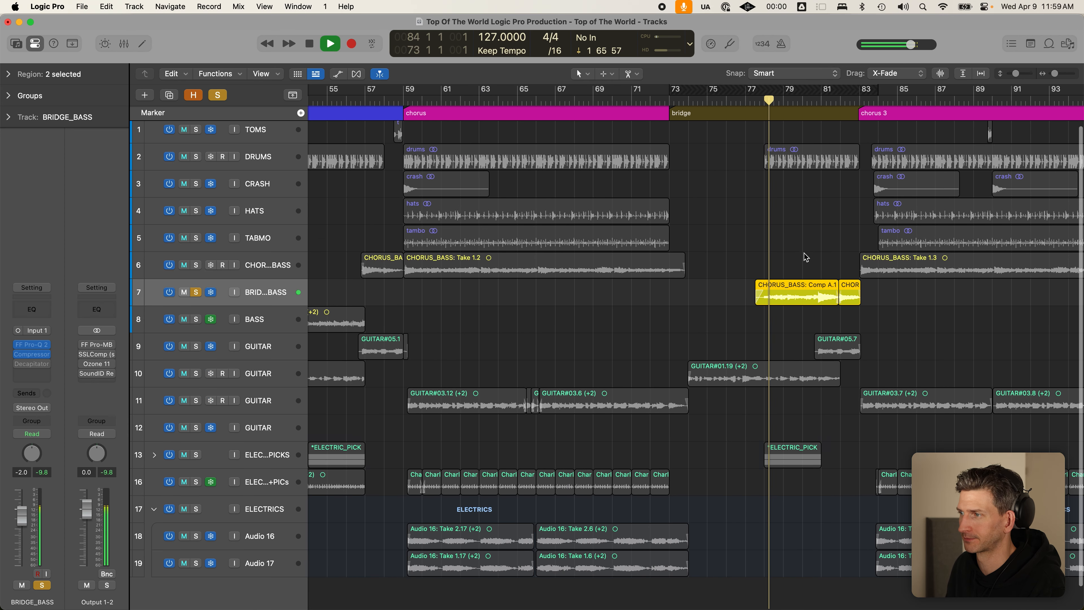
scroll(804, 253, up, 3)
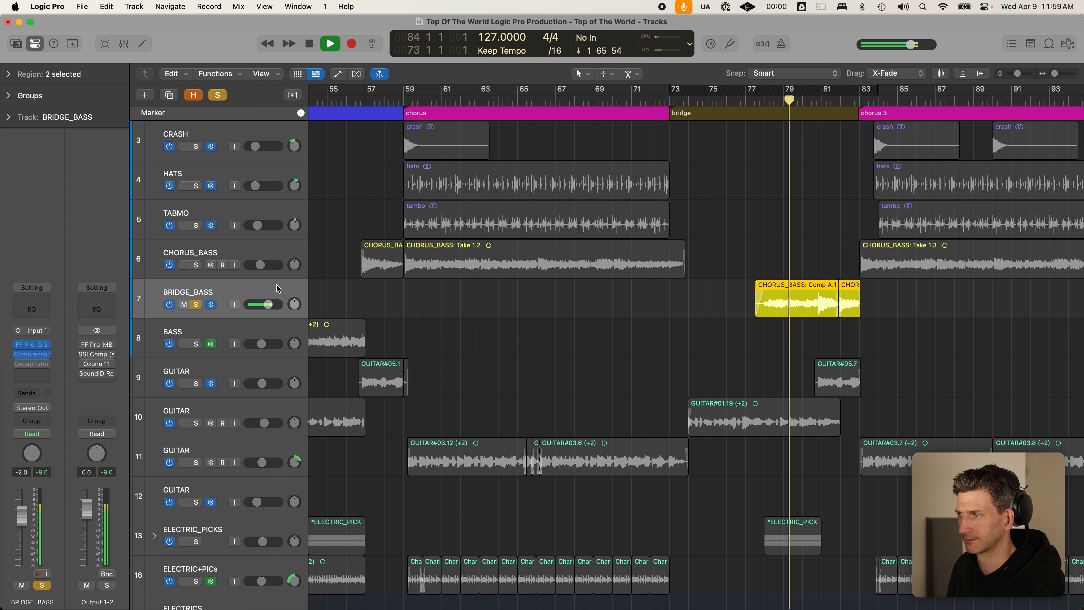
key(super+Left)
key(super+Left)
key(super+Right)
key(super+Right)
key(super+Right)
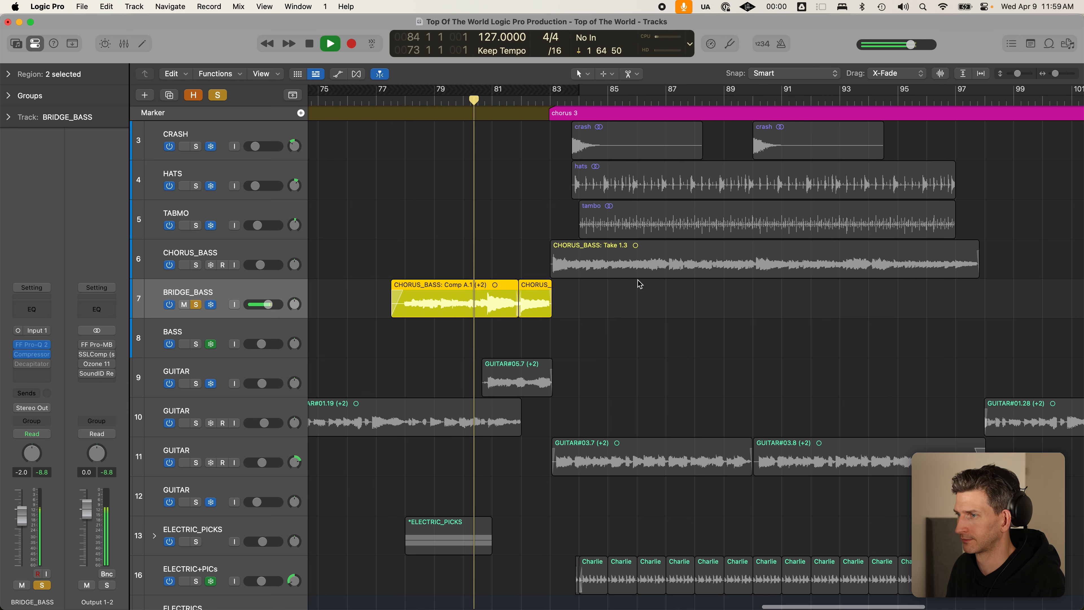
scroll(551, 274, left, 8)
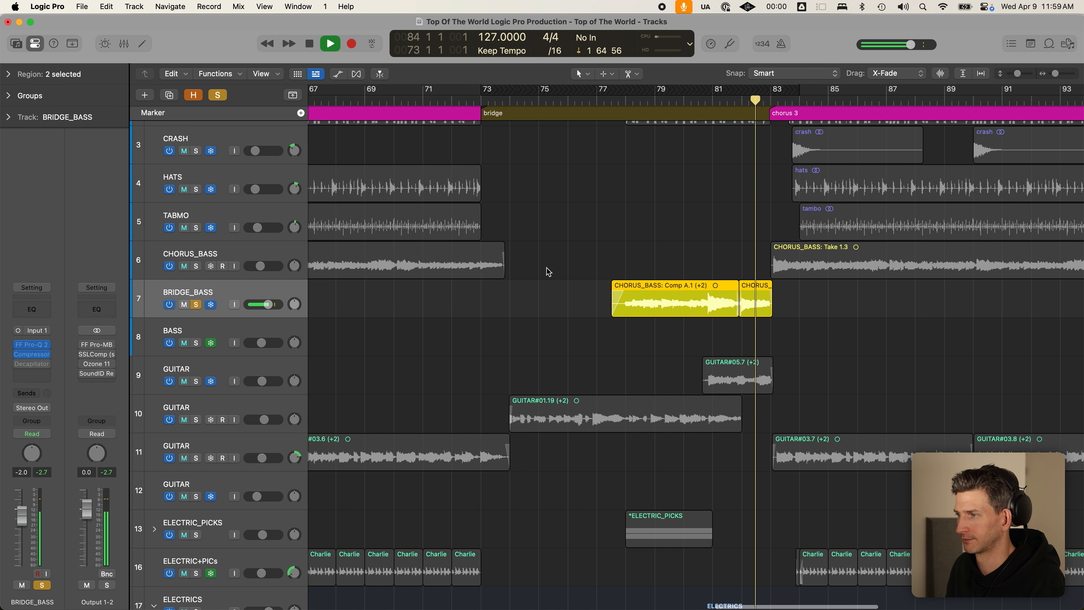
scroll(590, 273, down, 1)
key(space)
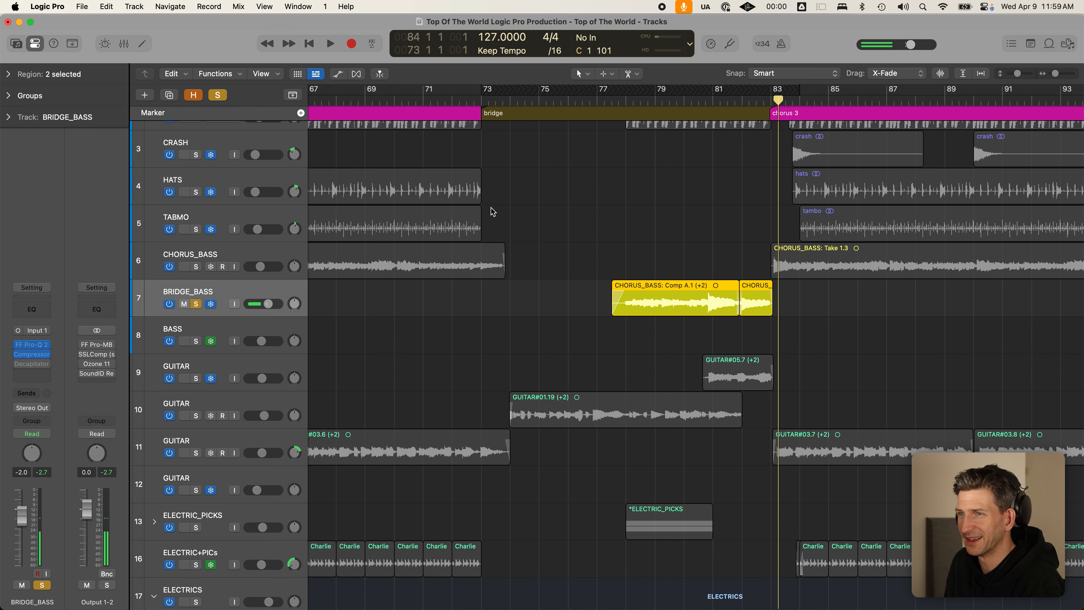
click(217, 95)
click(481, 100)
scroll(588, 272, down, 1)
scroll(587, 272, down, 2)
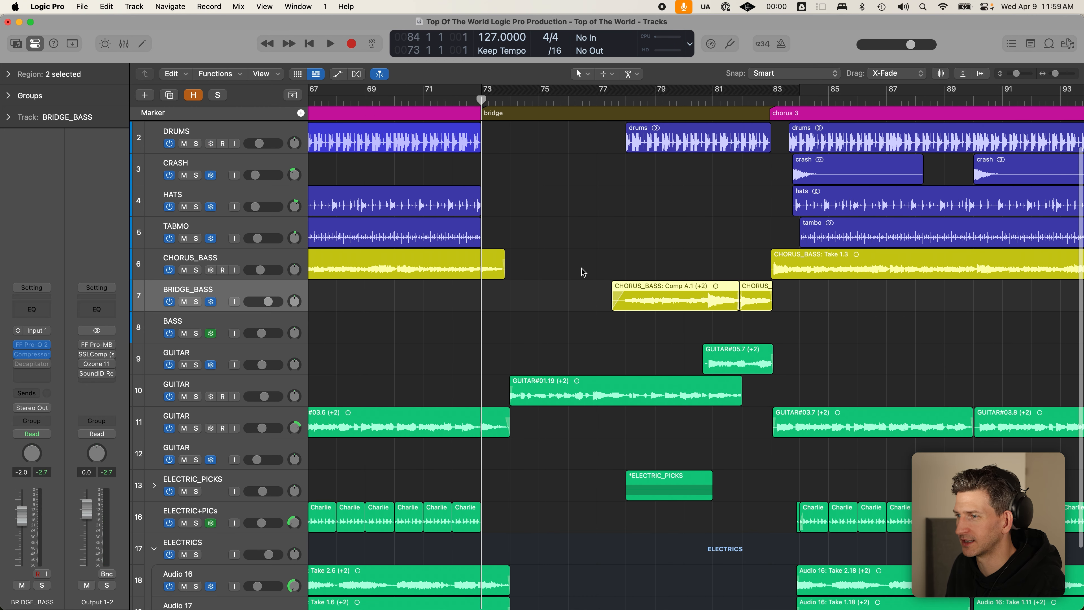
scroll(583, 272, down, 3)
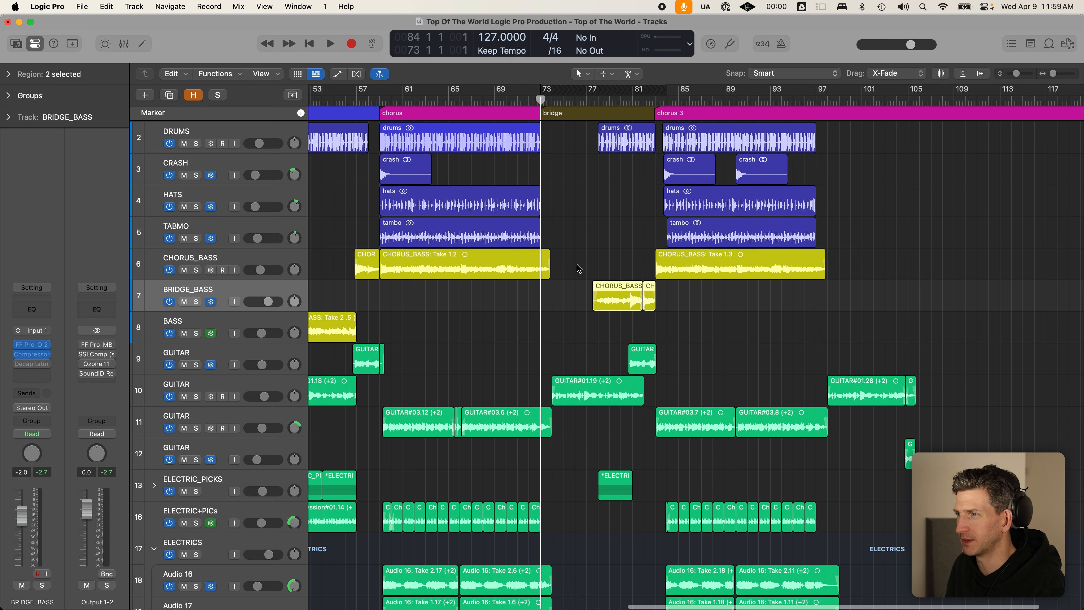
scroll(576, 266, down, 2)
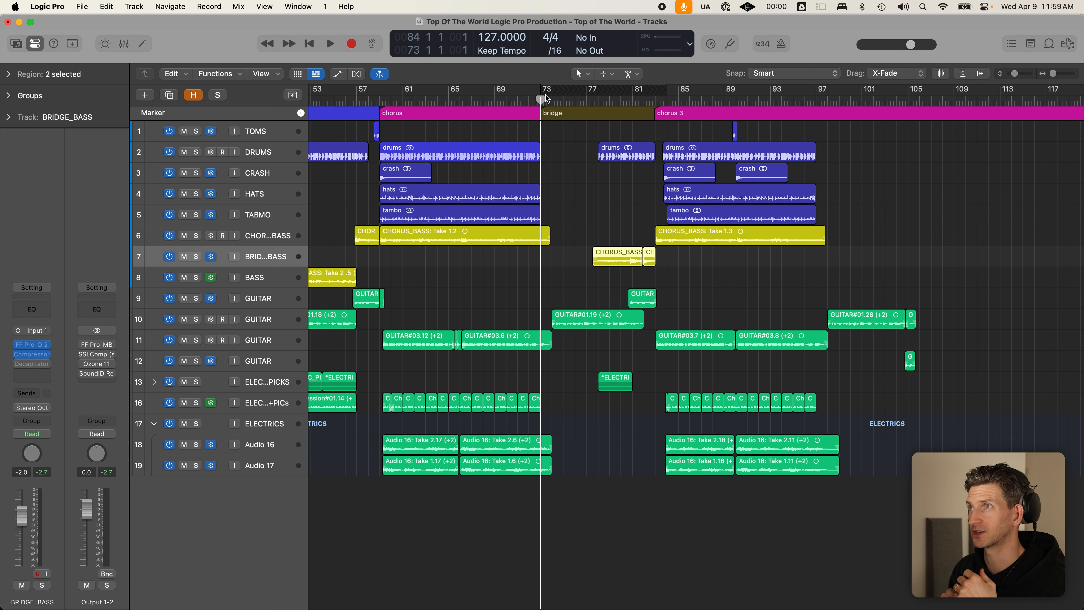
click(523, 99)
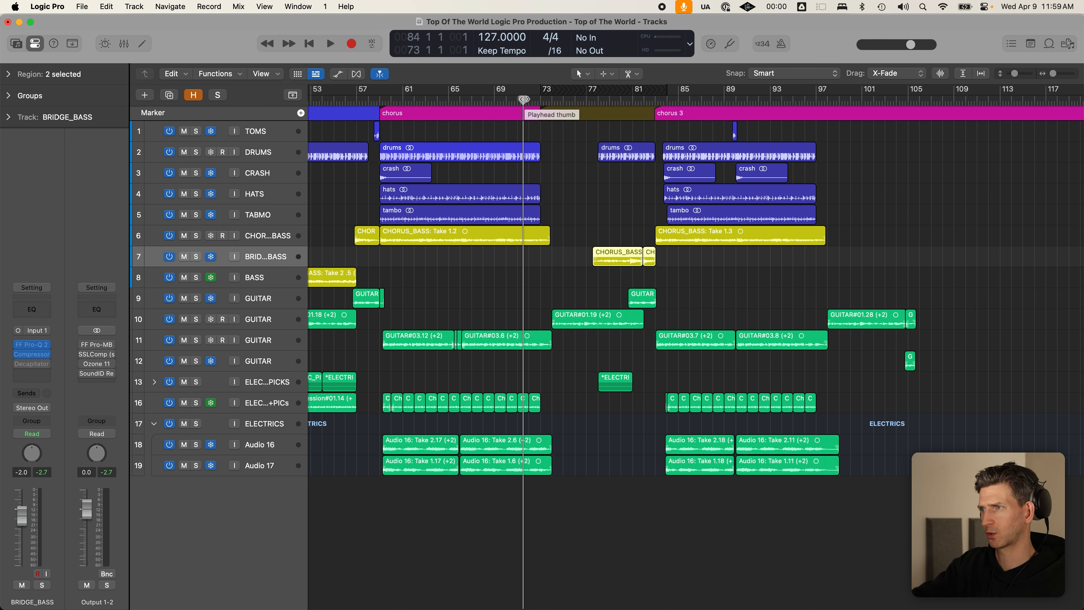
key(space)
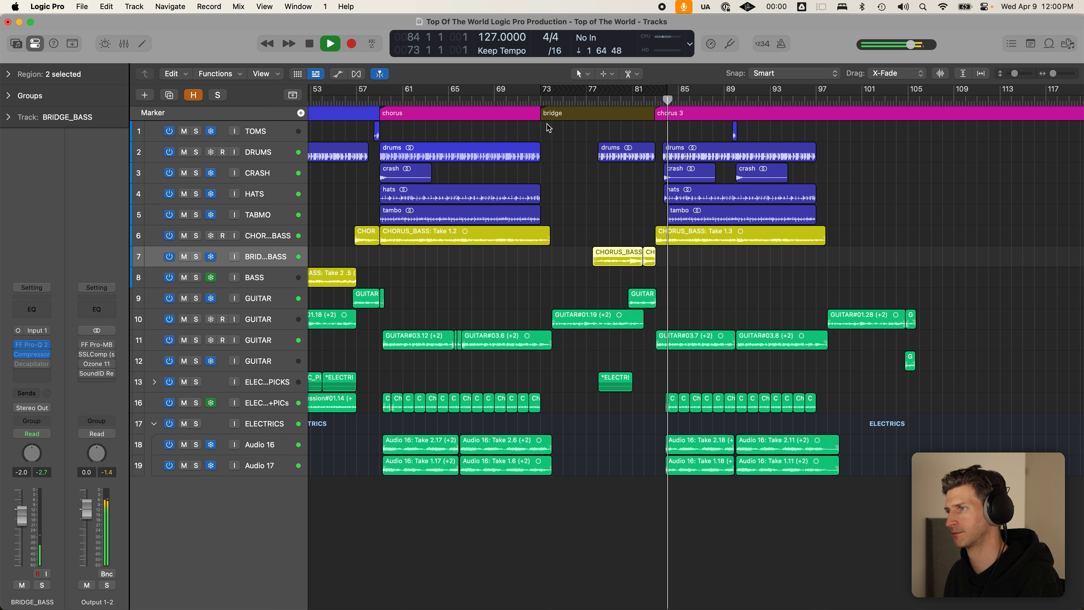
key(space)
click(598, 102)
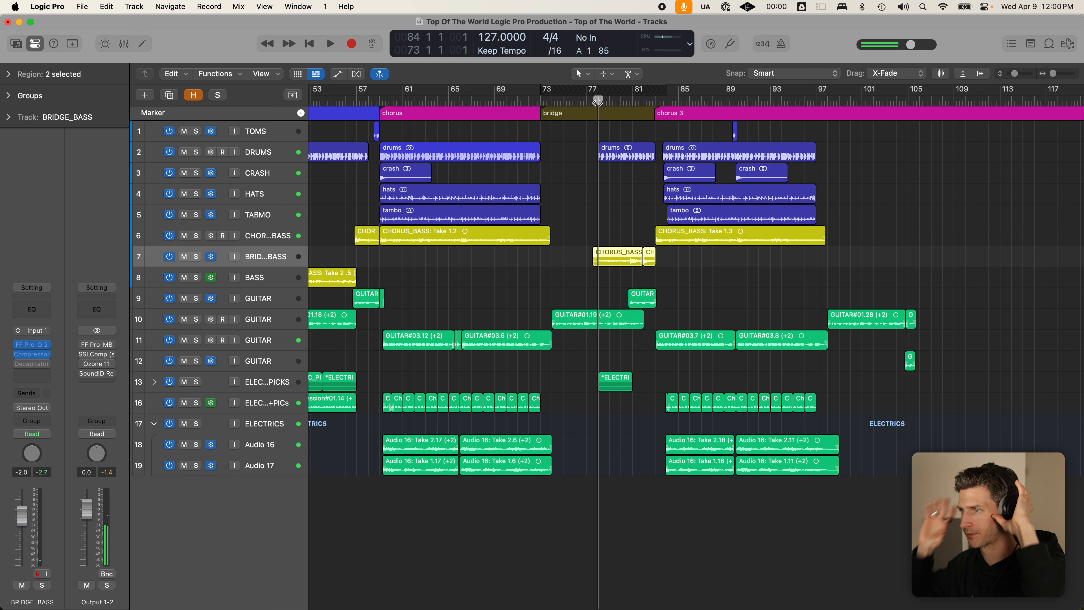
click(641, 159)
click(616, 175)
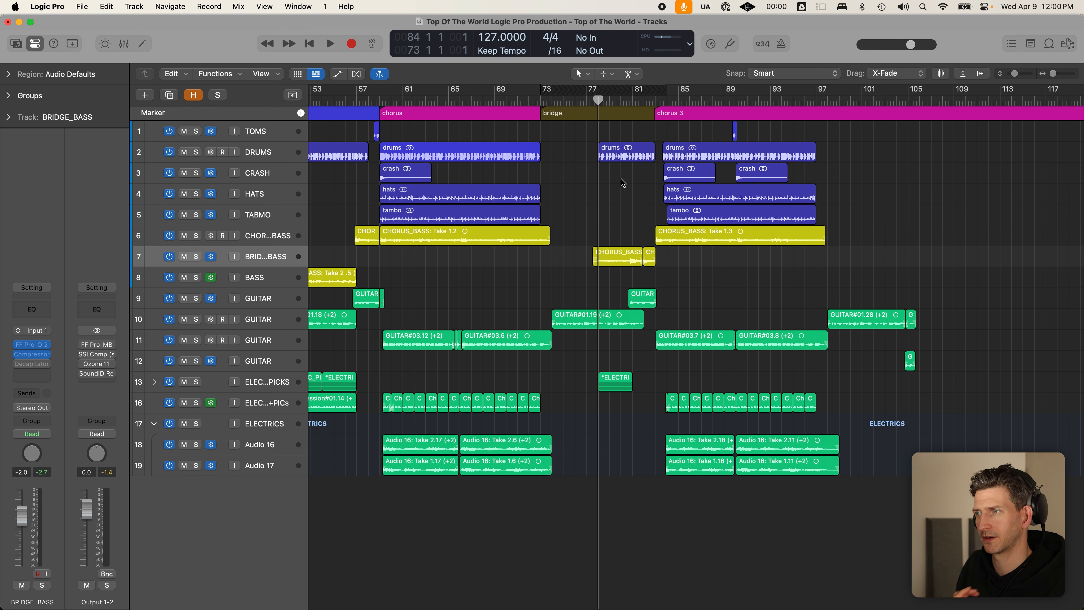
click(623, 157)
click(619, 196)
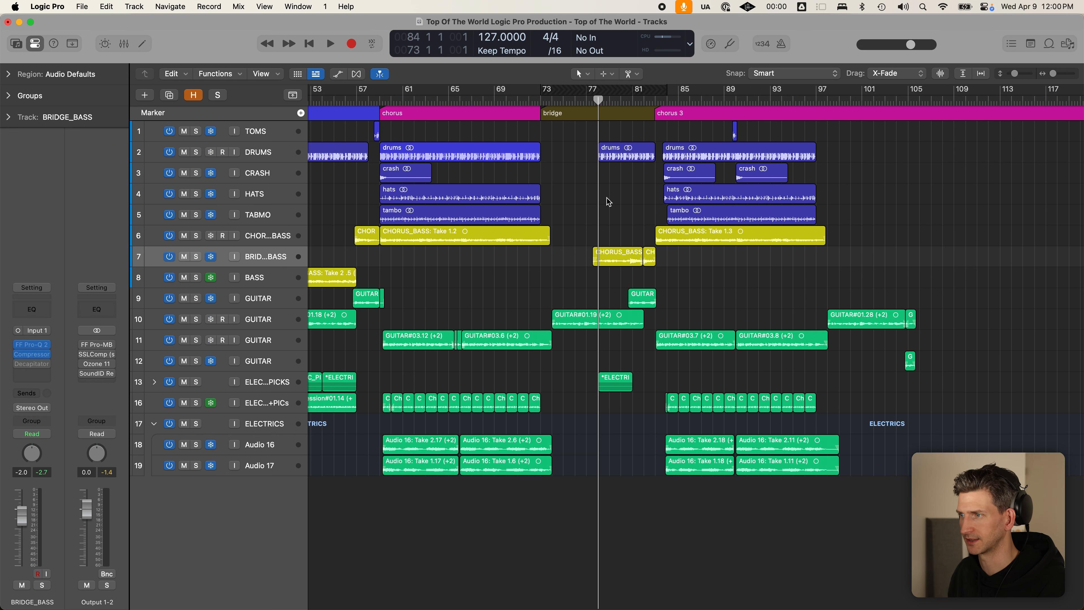
key(super+Left)
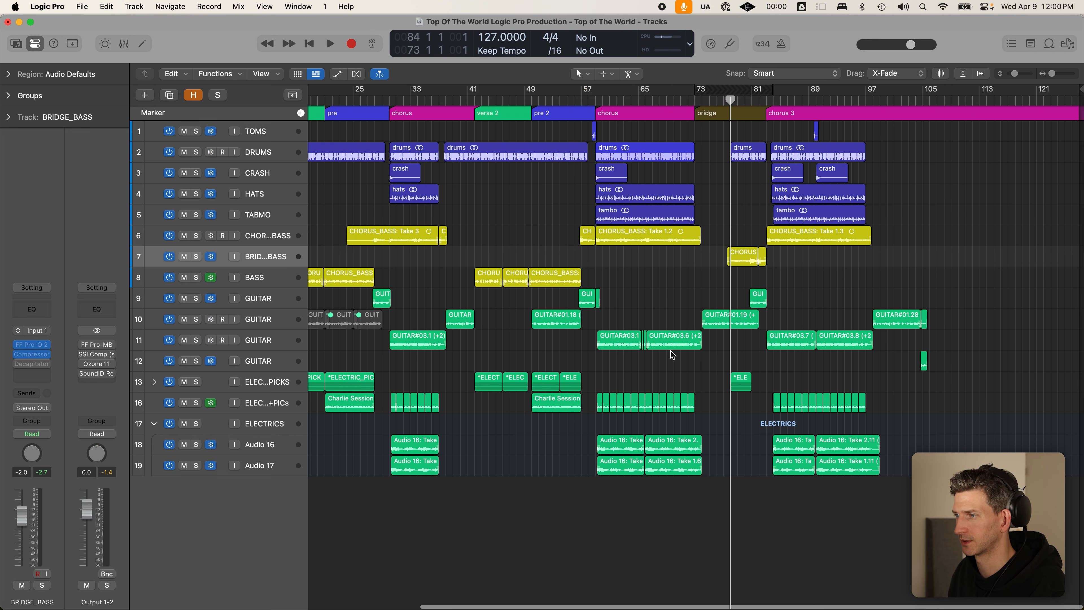
click(286, 256)
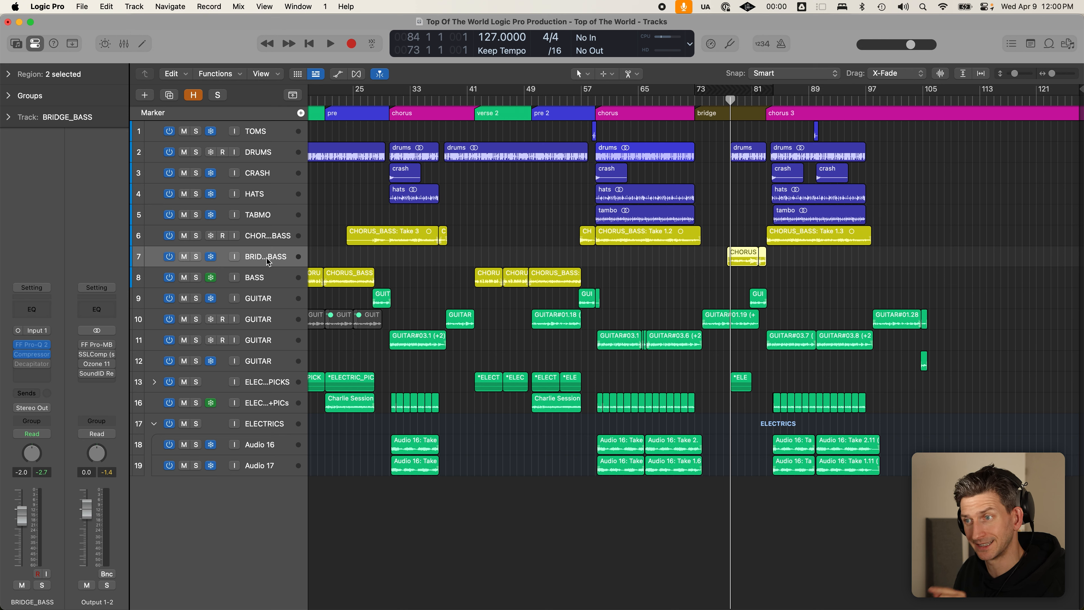
click(280, 237)
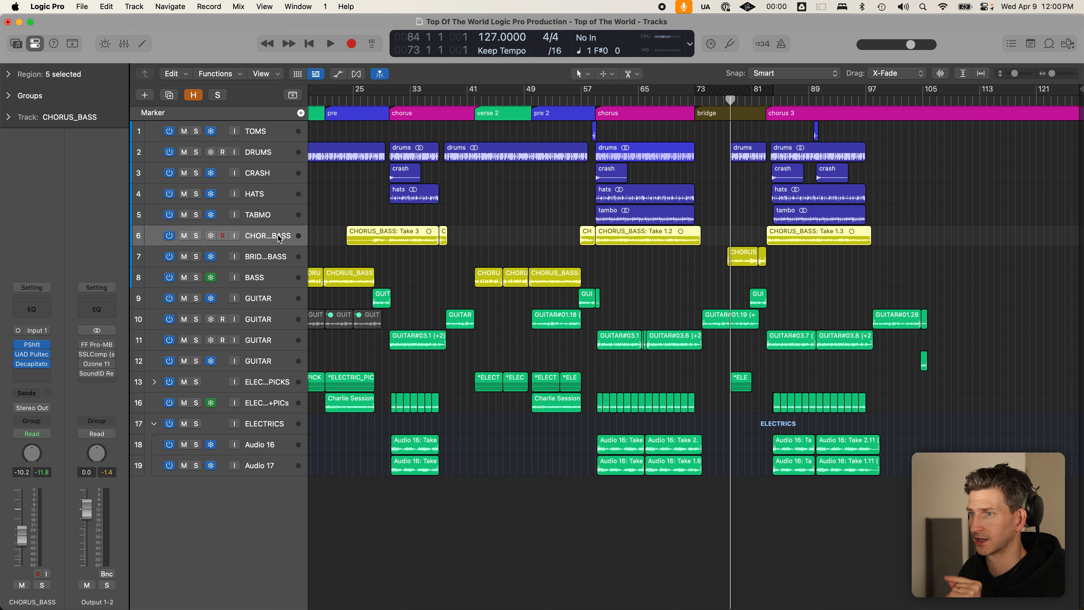
click(474, 234)
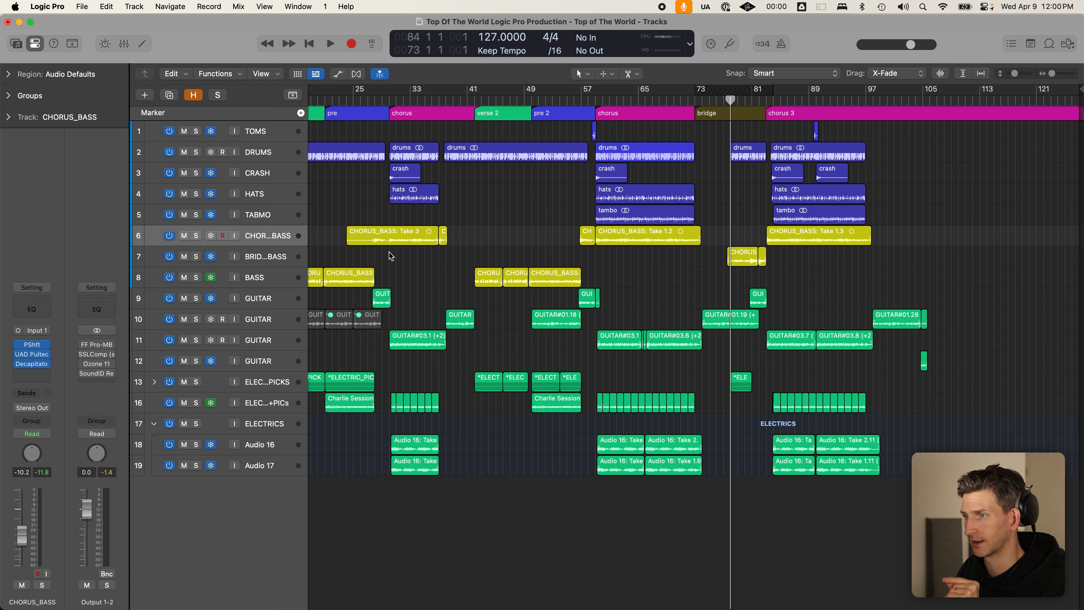
scroll(323, 245, left, 3)
scroll(323, 246, left, 3)
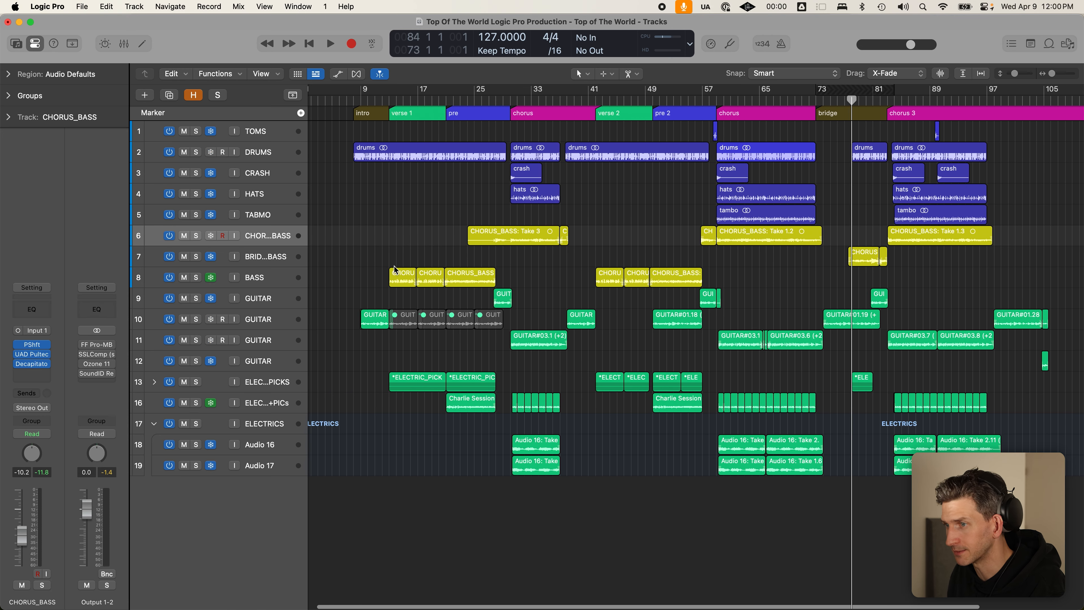
click(268, 259)
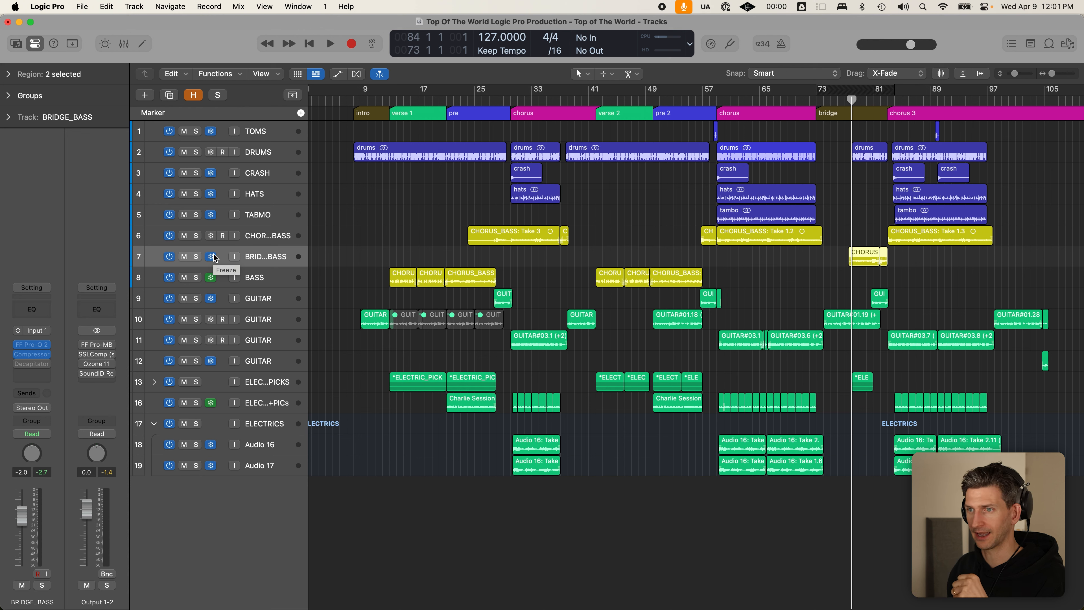
click(428, 261)
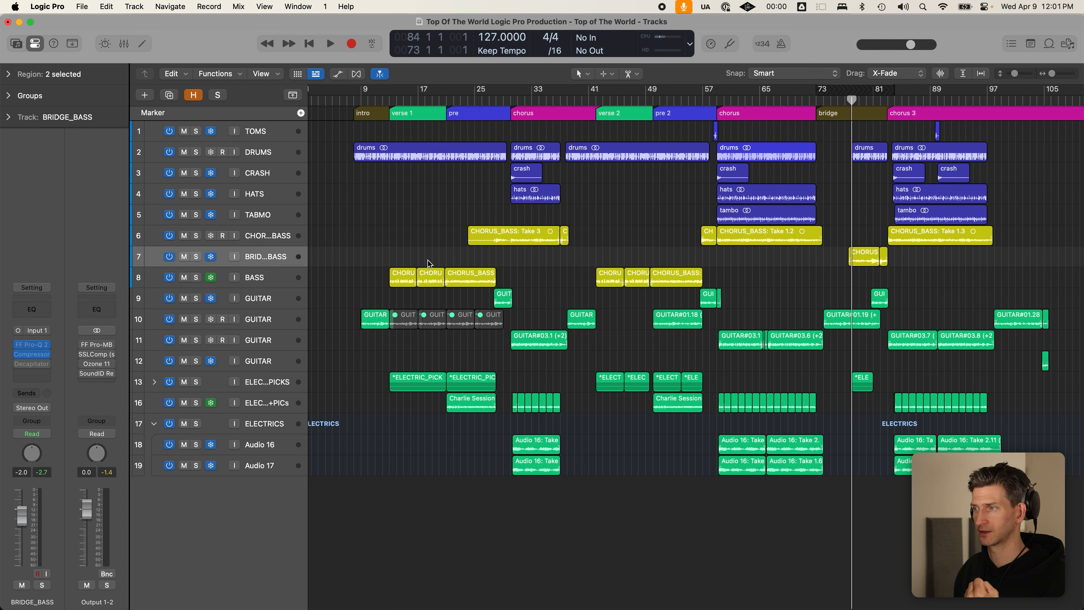
drag(842, 216, 885, 288)
click(874, 280)
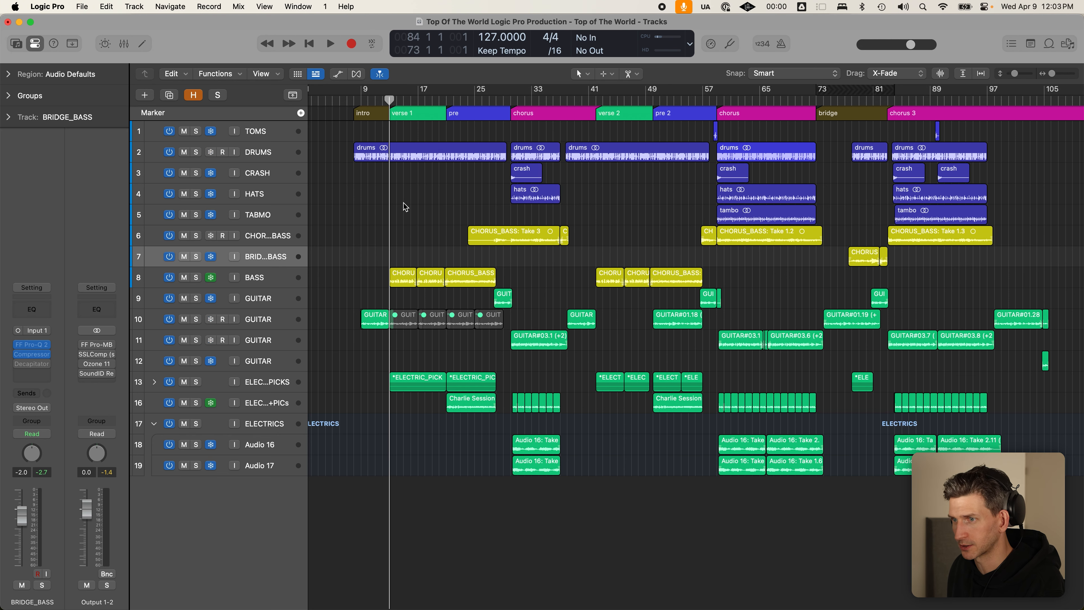
- Show the hidden tracks and mute the PIANO track
key(h)
scroll(333, 212, down, 5)
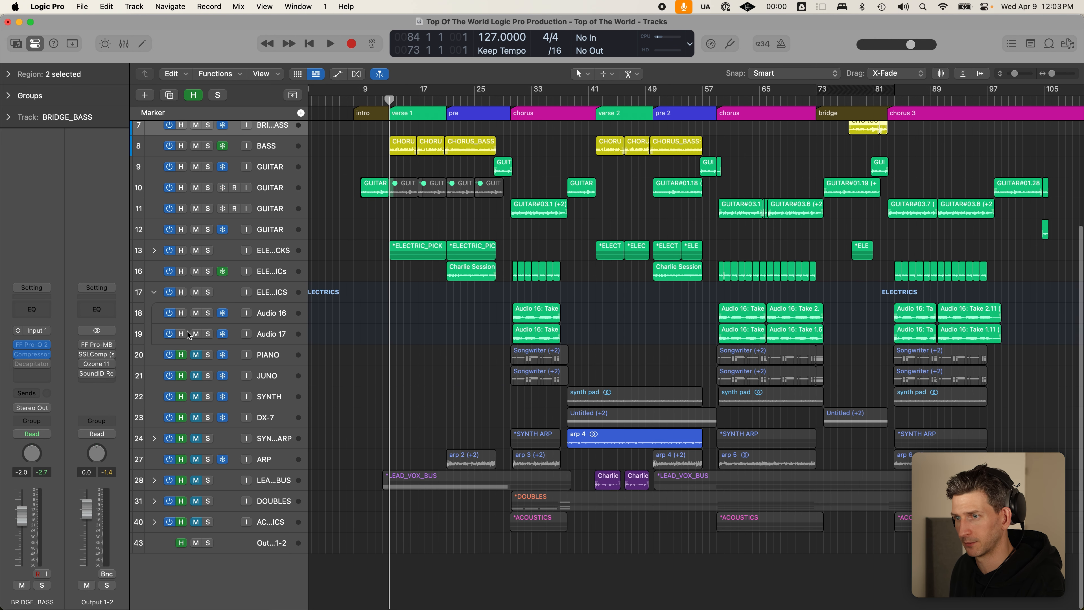
click(196, 355)
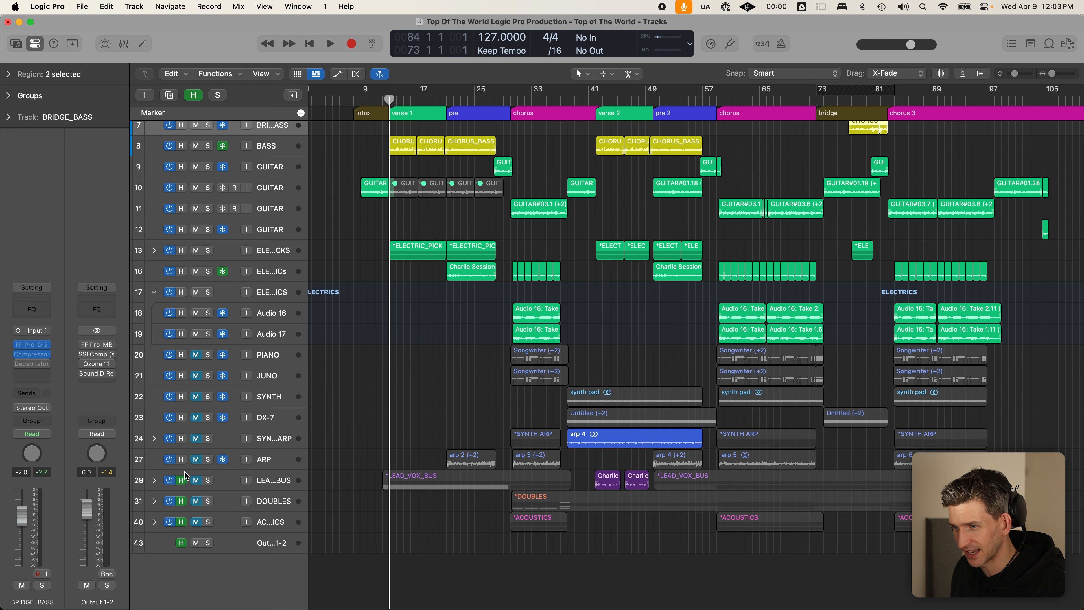
- Move the ACOUSTICS folder beneath ARP, re-hide flagged tracks, and zoom out from bar 30
drag(249, 521, 250, 480)
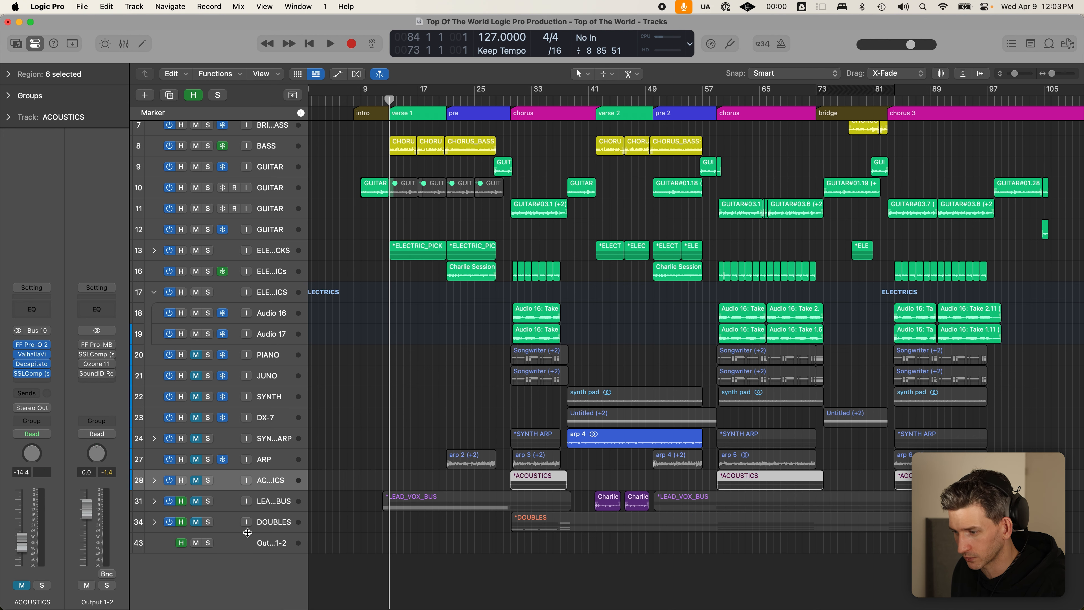
key(h)
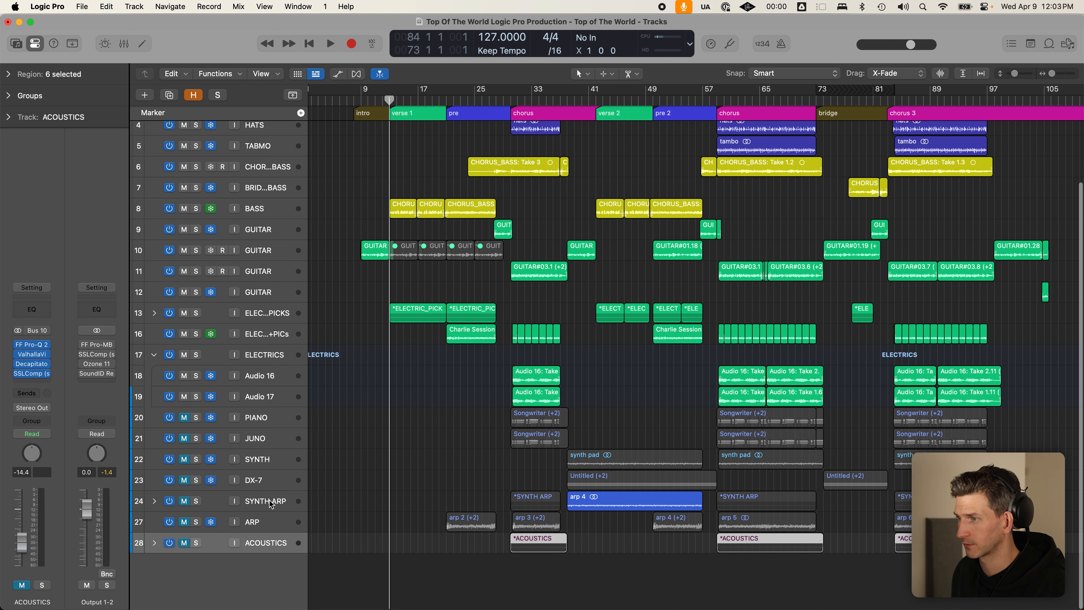
click(646, 412)
click(511, 104)
key(super+Left)
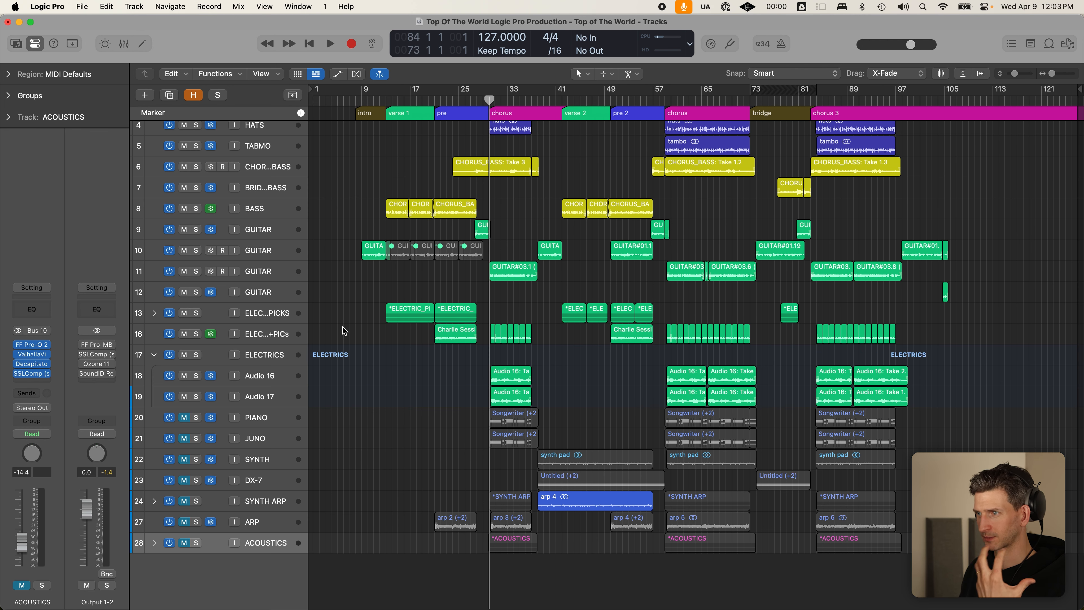
- Solo GUITAR 11, the drums, chorus bass and electric guitars, and collapse the ELECTRICS folder
click(196, 271)
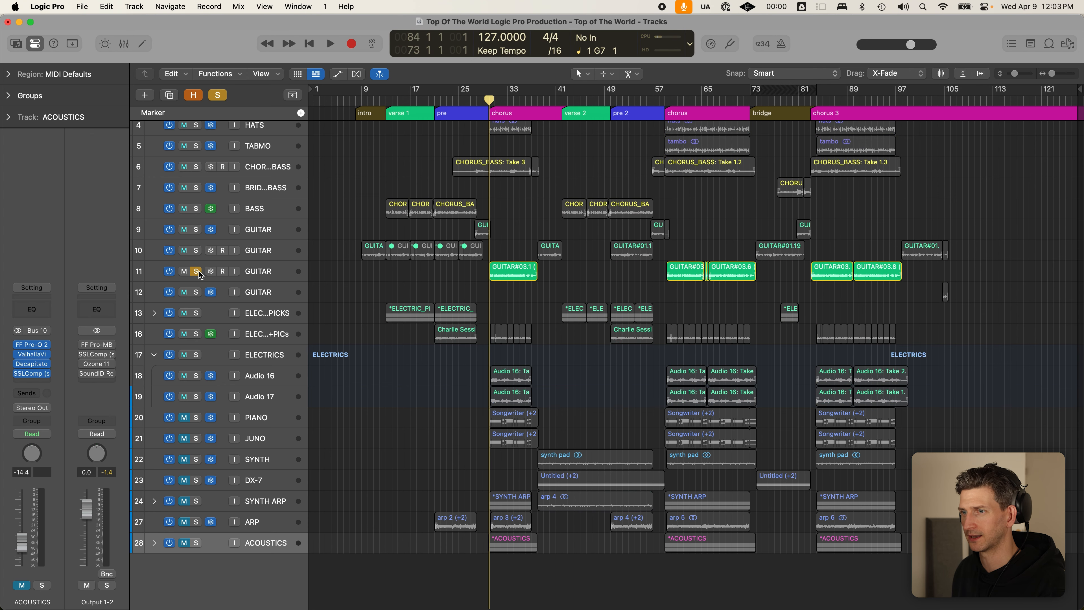
scroll(190, 248, up, 2)
drag(196, 131, 196, 194)
key(space)
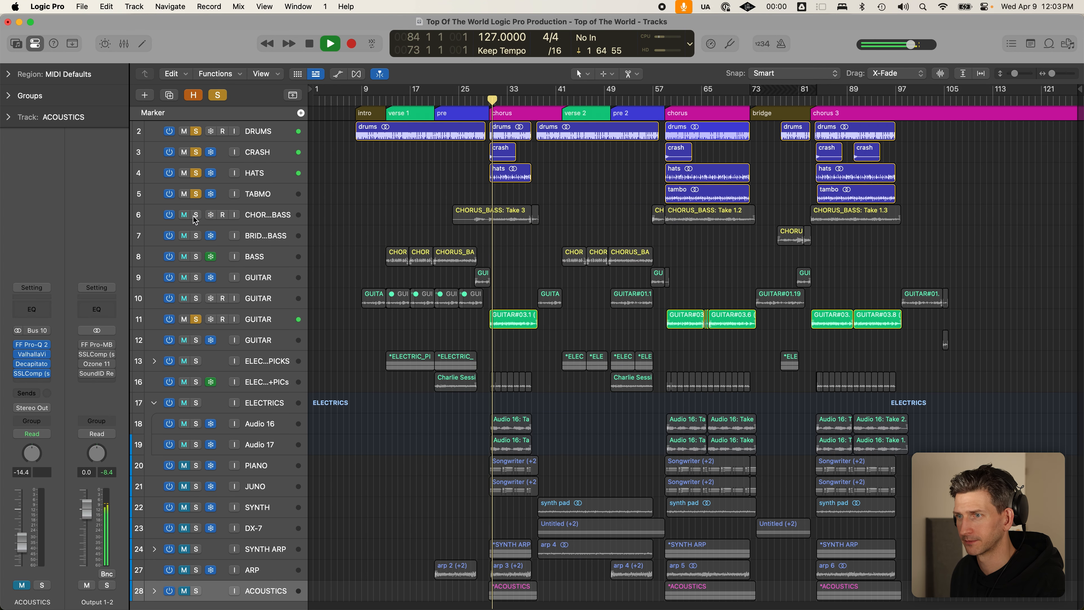
click(196, 215)
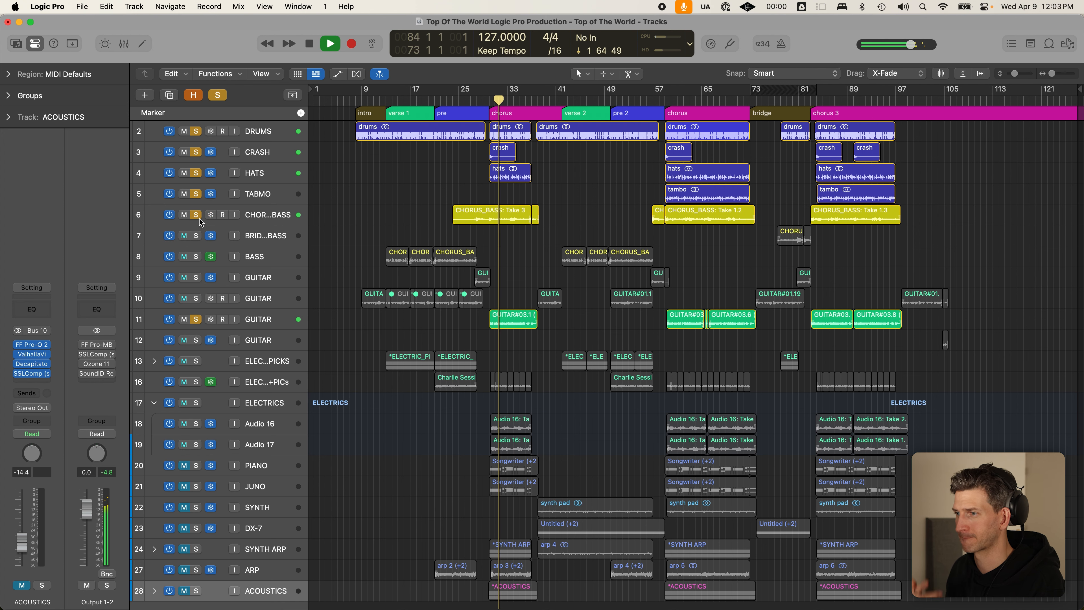
drag(198, 402, 196, 382)
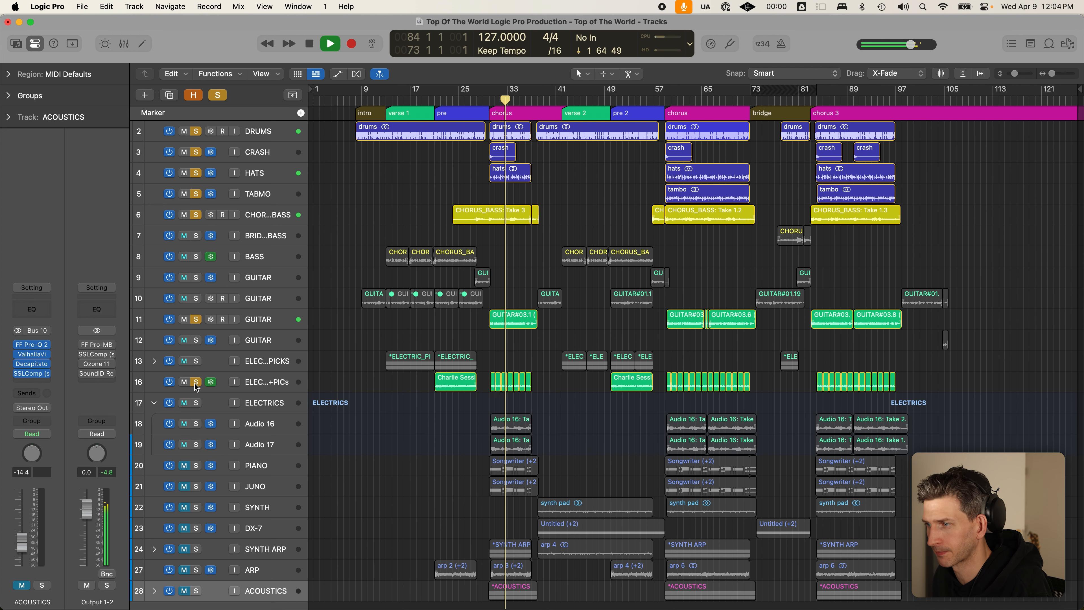
click(155, 403)
key(space)
- Loop bars 30–38 over the chorus and listen with only GUITAR track 11 soloed
drag(498, 88, 533, 90)
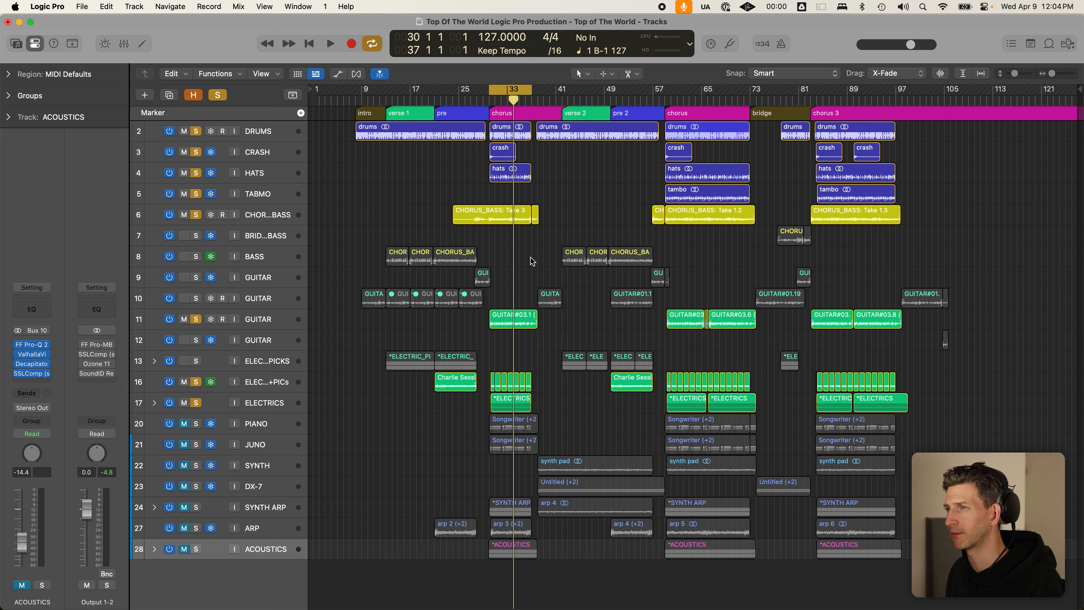
scroll(525, 256, up, 2)
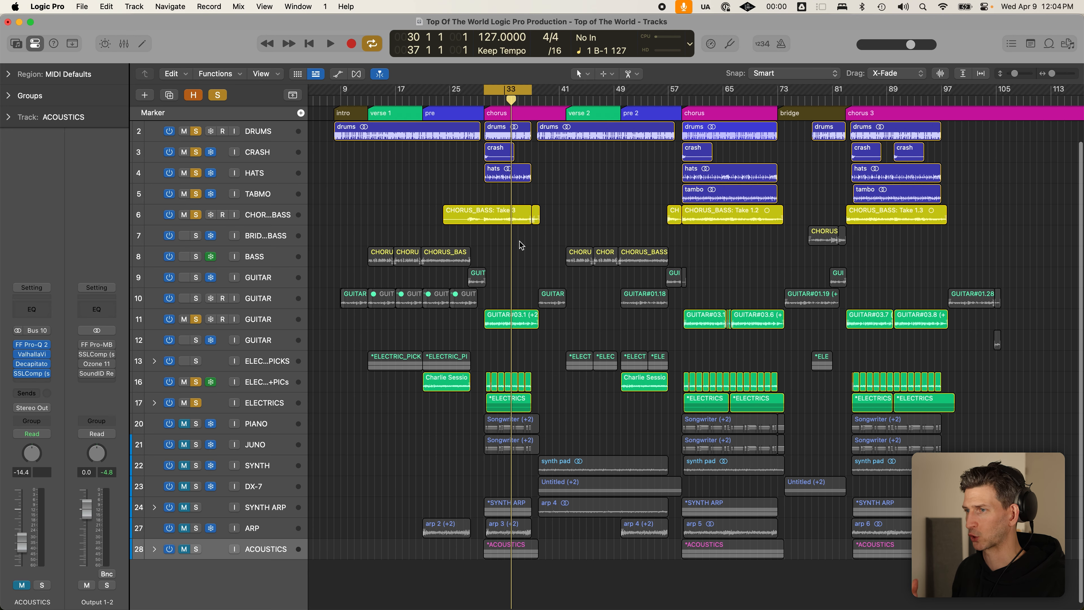
scroll(519, 241, up, 2)
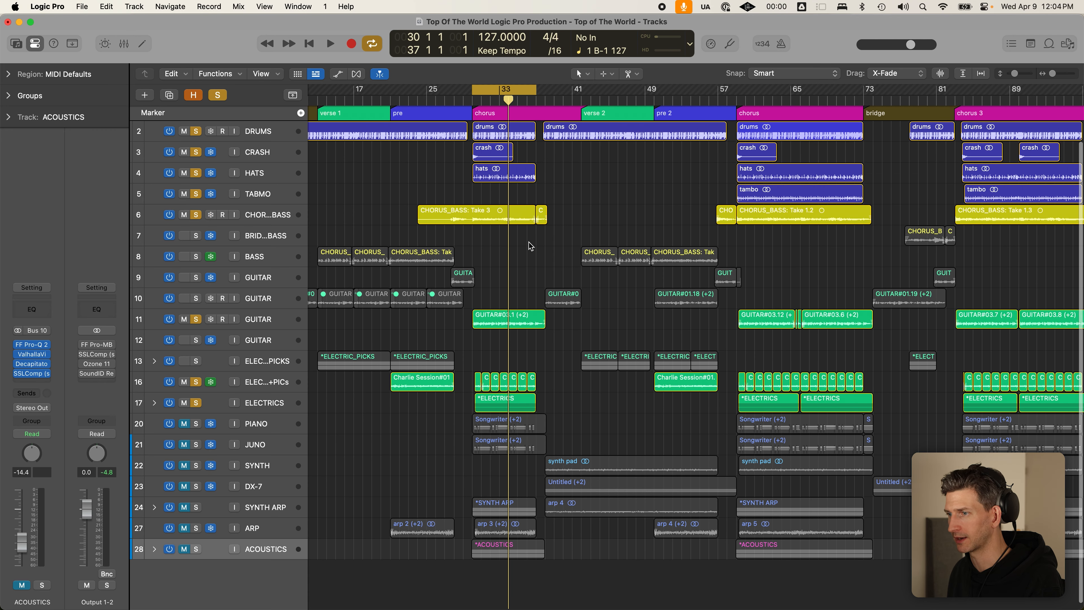
click(195, 424)
alt+click(197, 386)
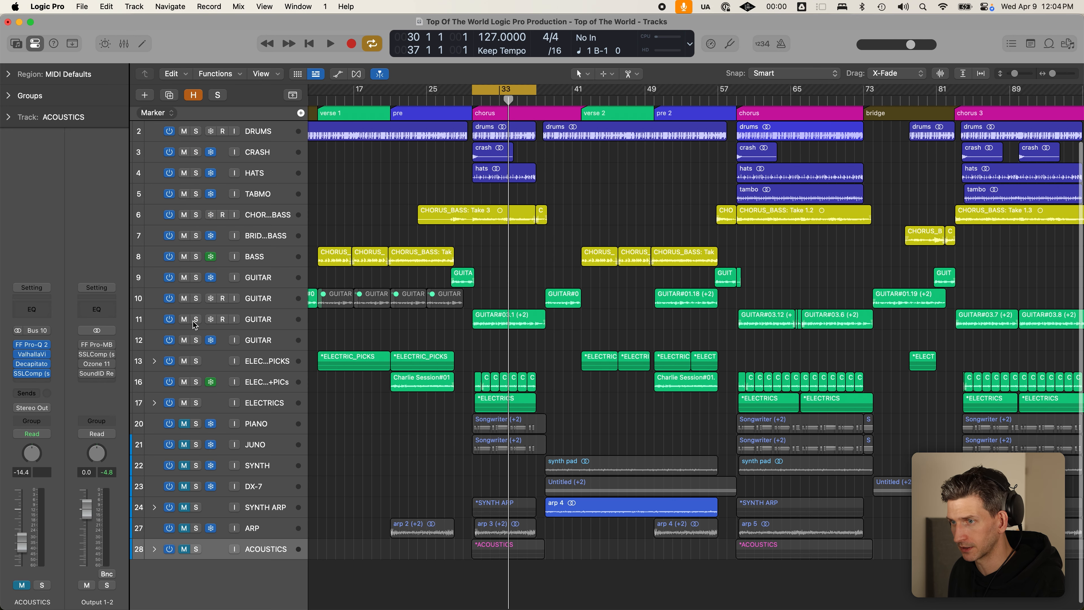
click(195, 320)
key(space)
scroll(440, 323, up, 2)
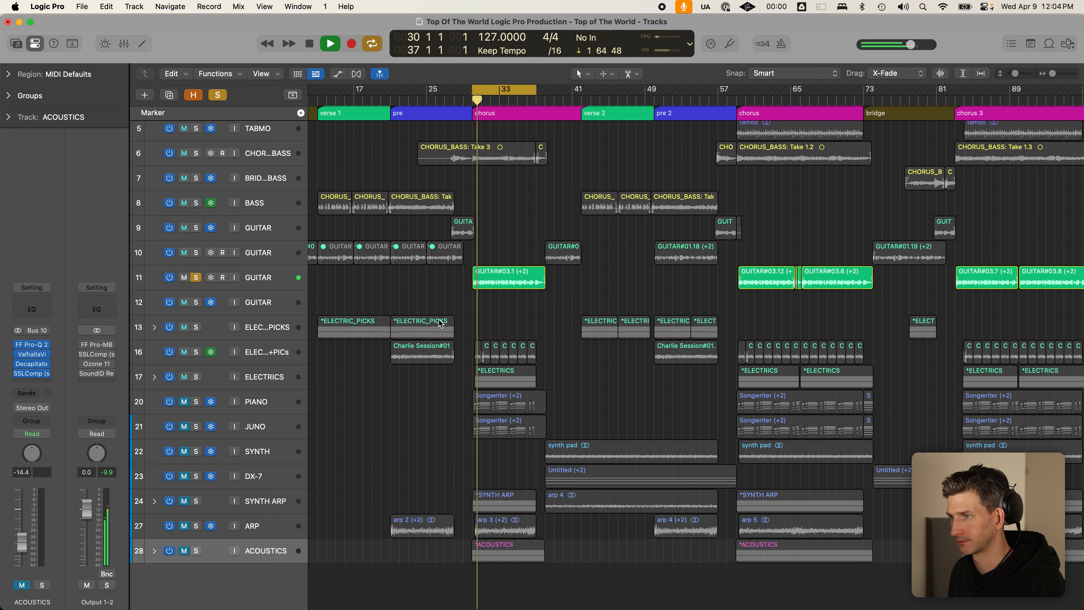
scroll(439, 324, up, 4)
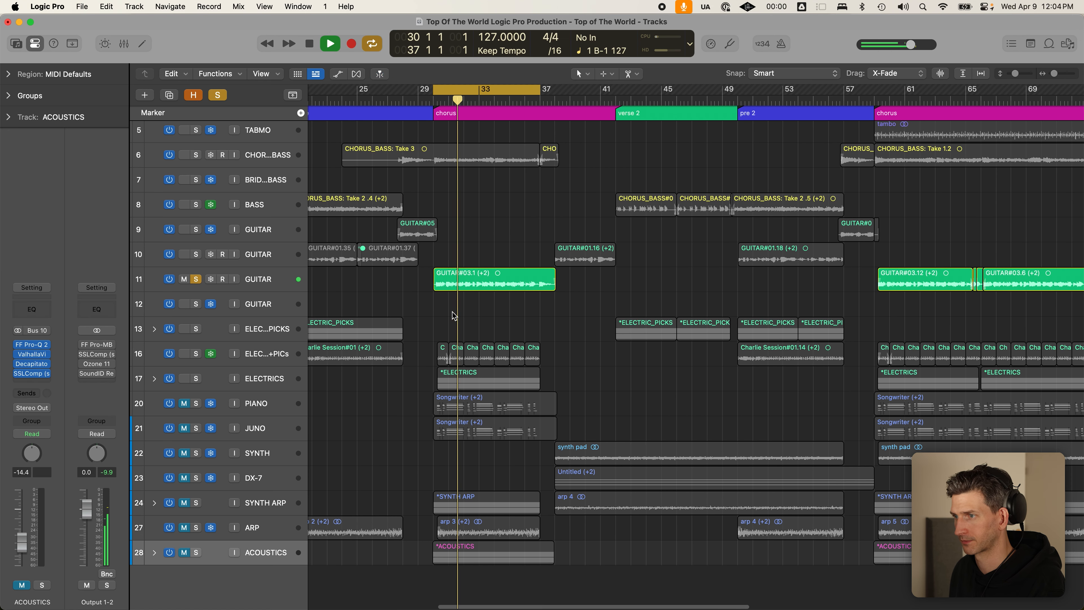
key(space)
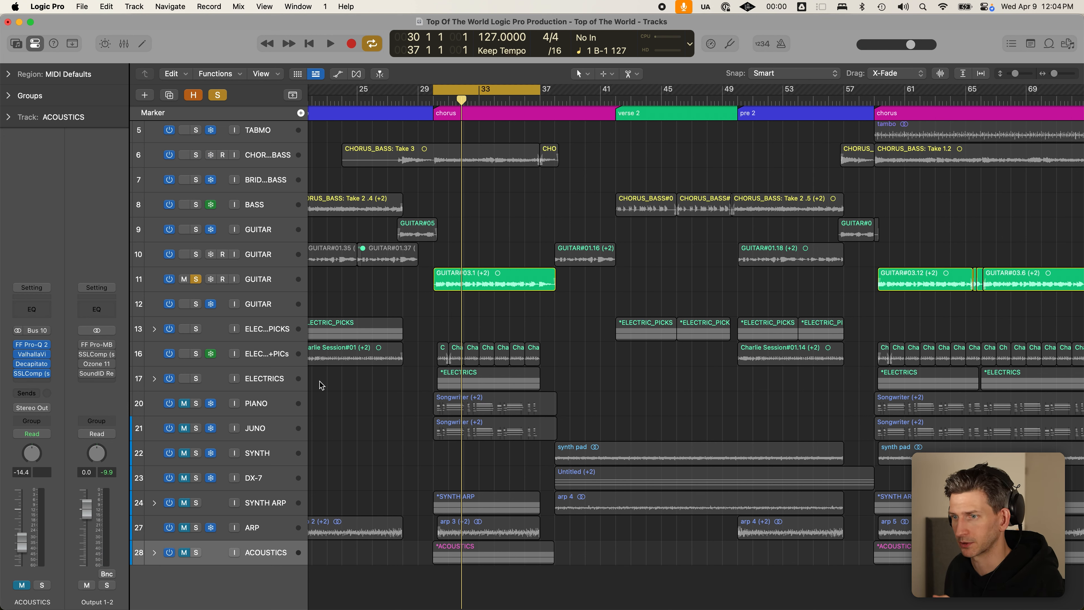
- Unfreeze the PIANO track and play the looped chorus with it soloed
click(196, 403)
click(211, 404)
click(258, 404)
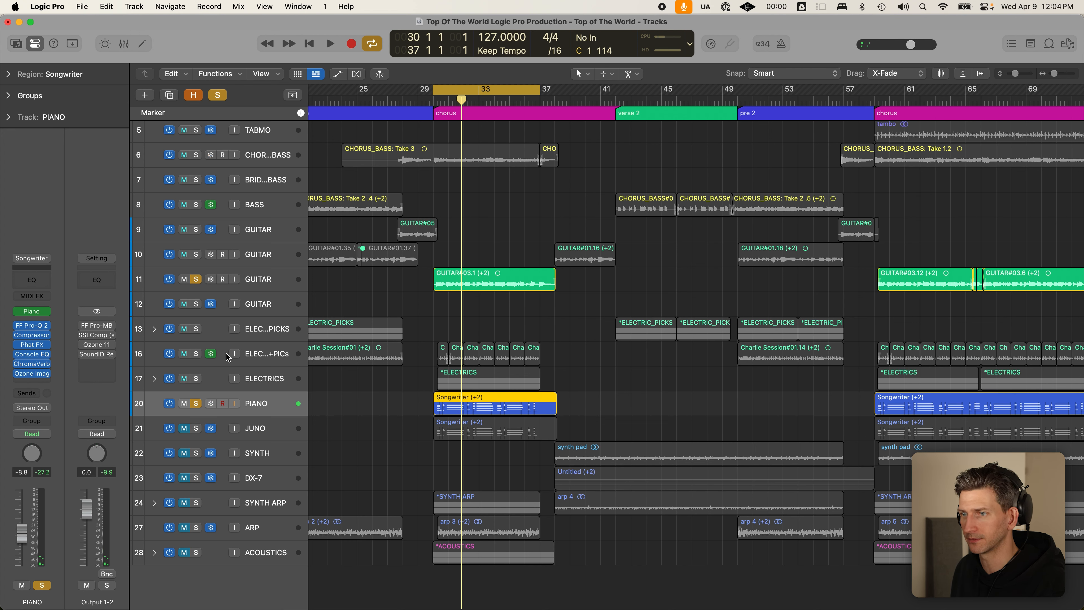
key(space)
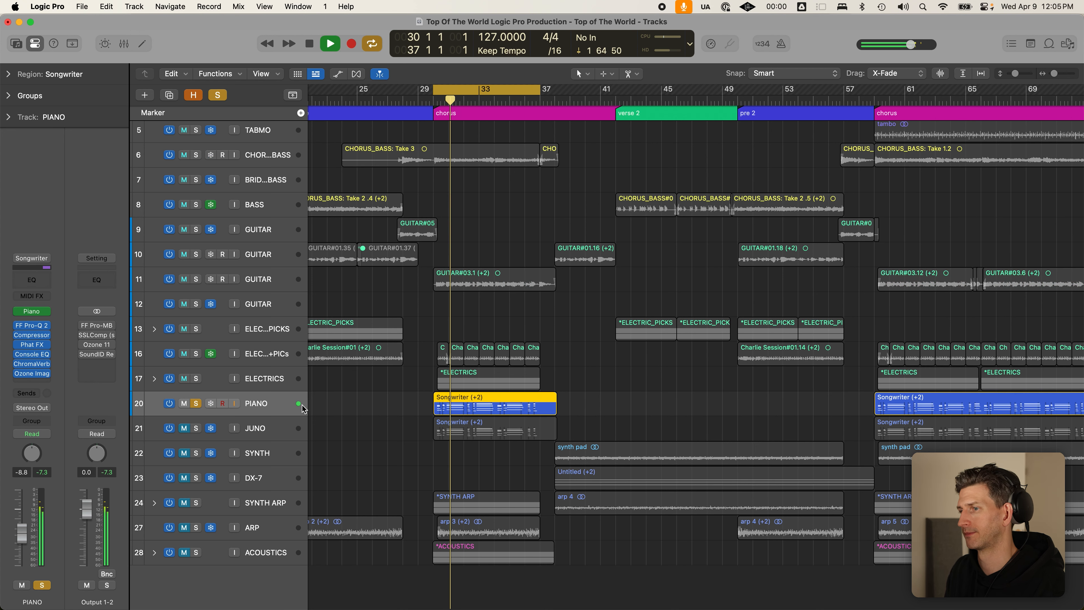
key(space)
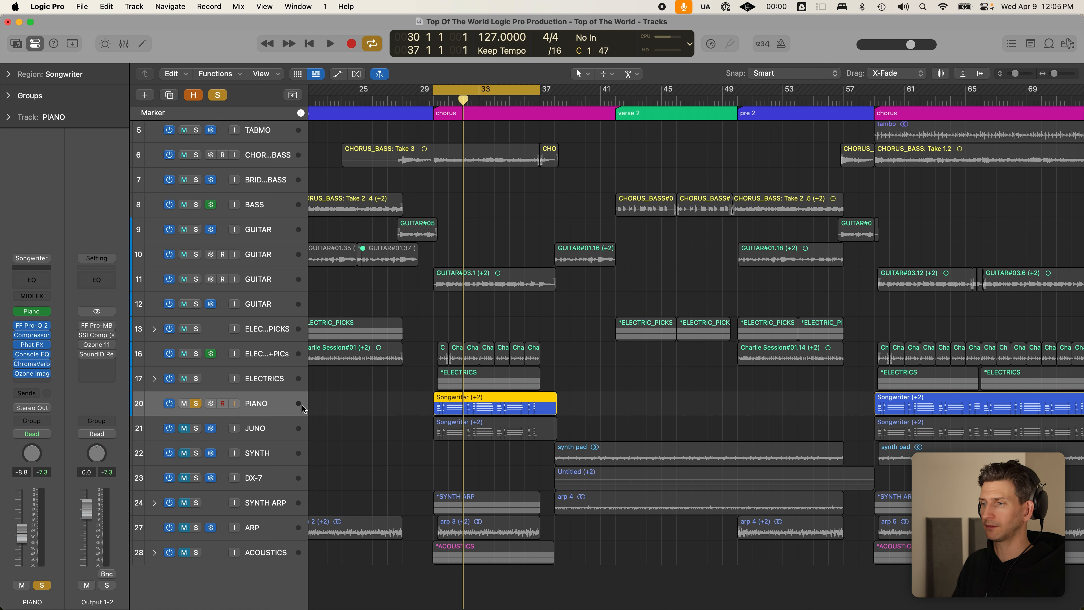
mouse_move(46, 311)
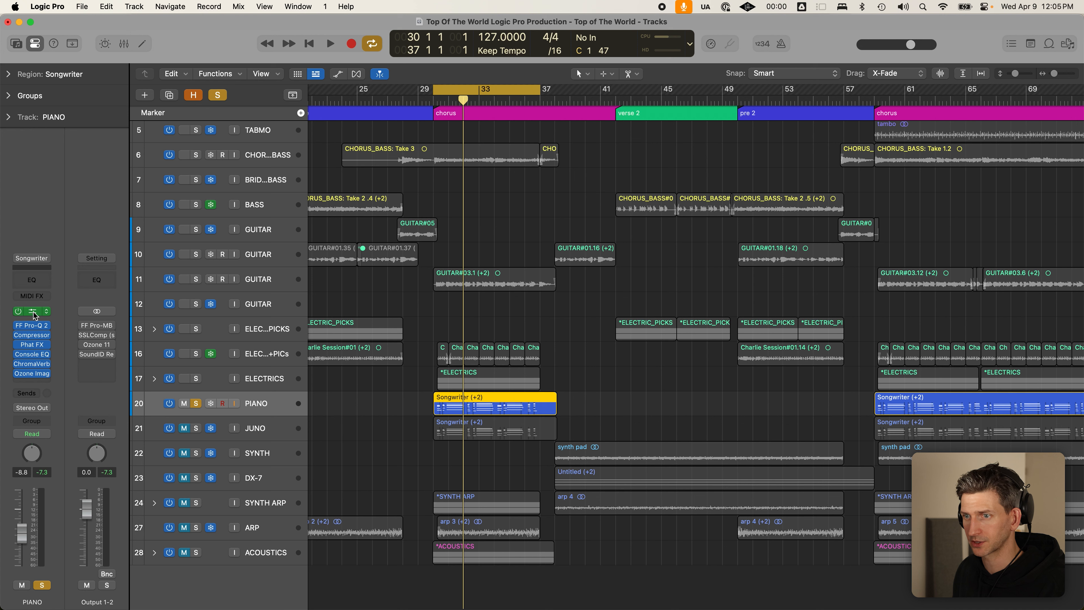
click(35, 311)
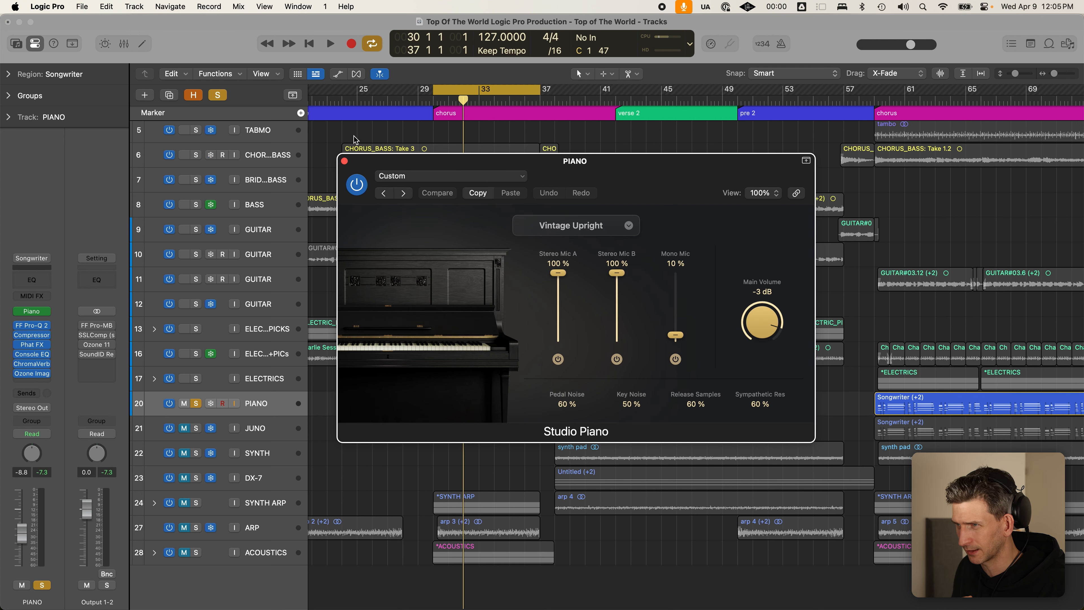
click(345, 161)
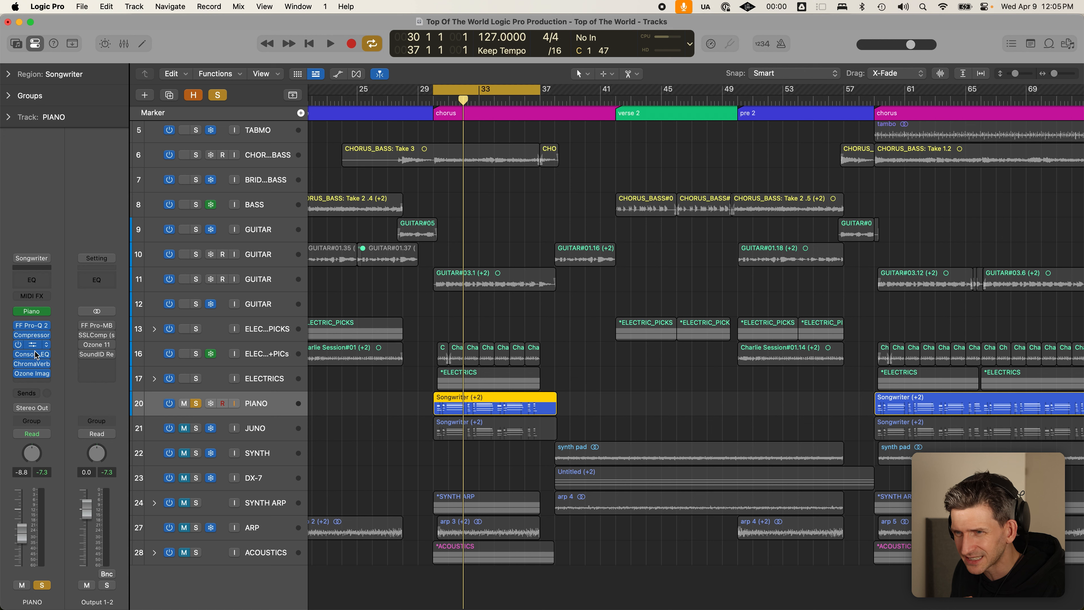
mouse_move(37, 374)
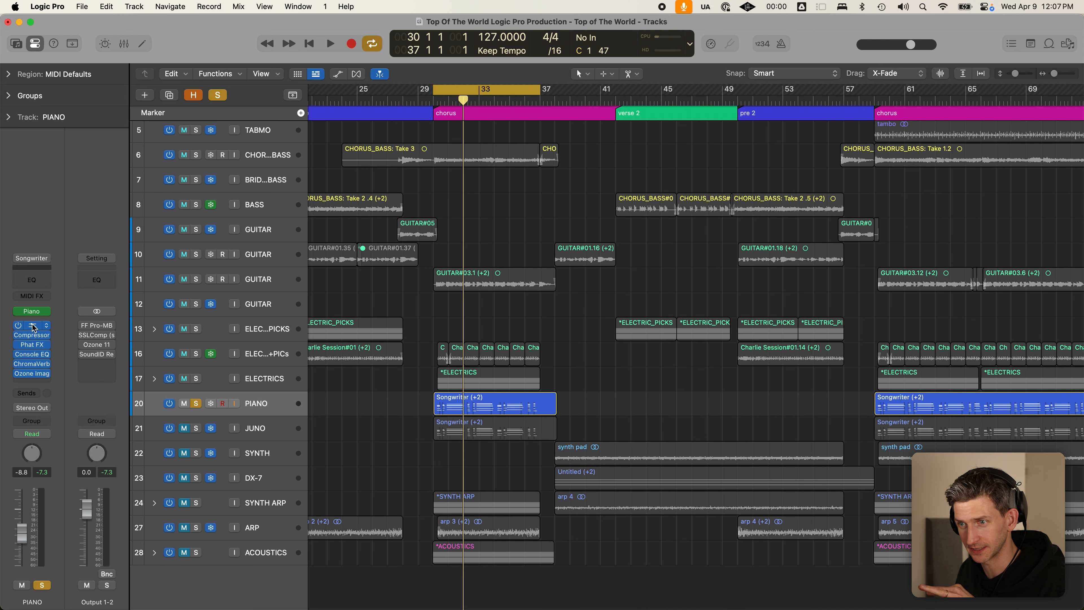
click(32, 325)
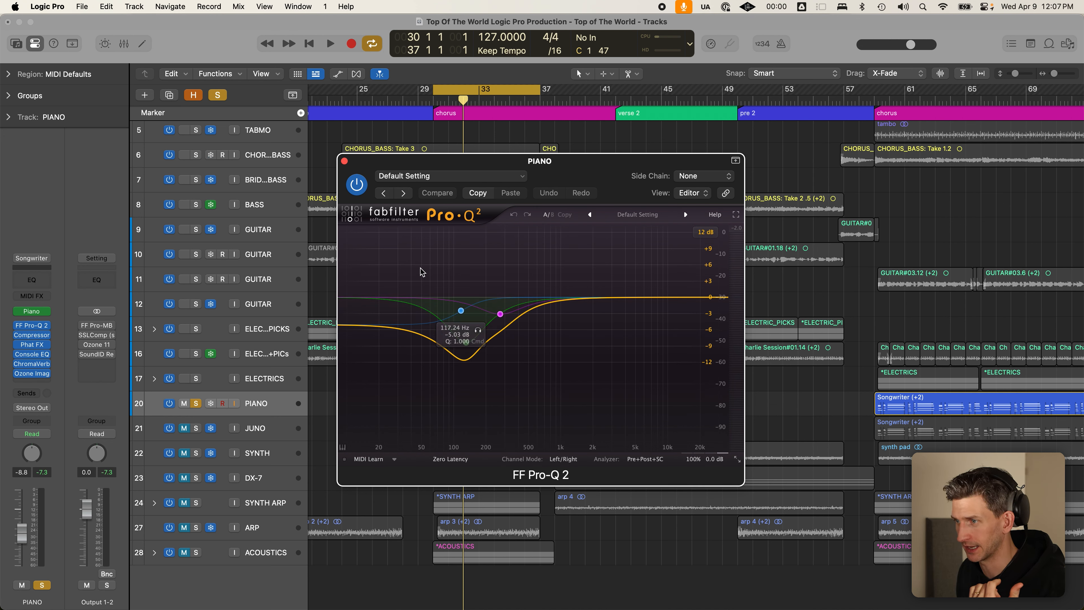
click(345, 162)
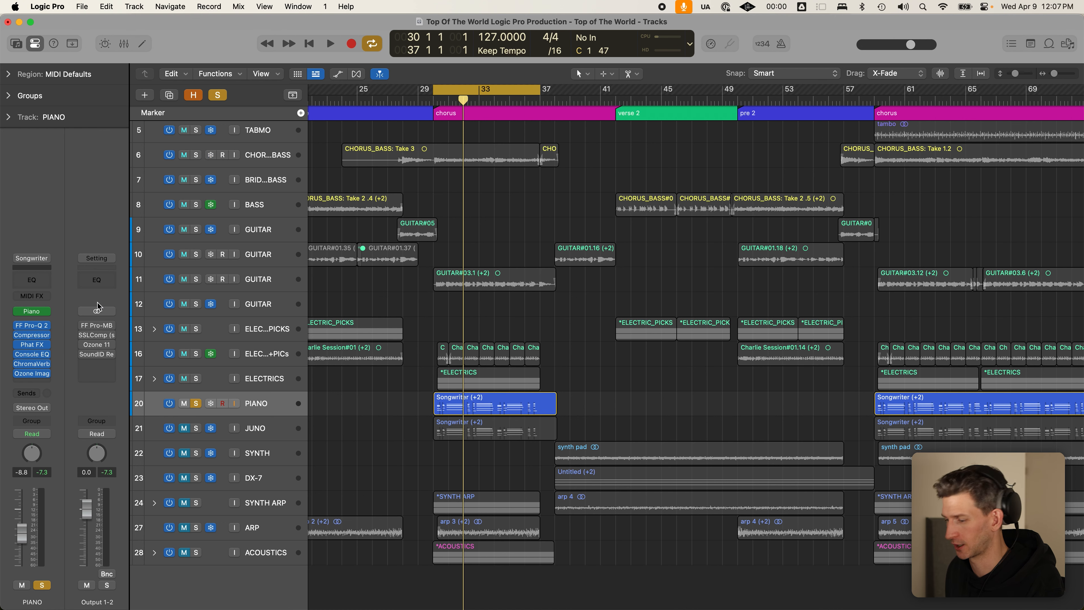
key(y)
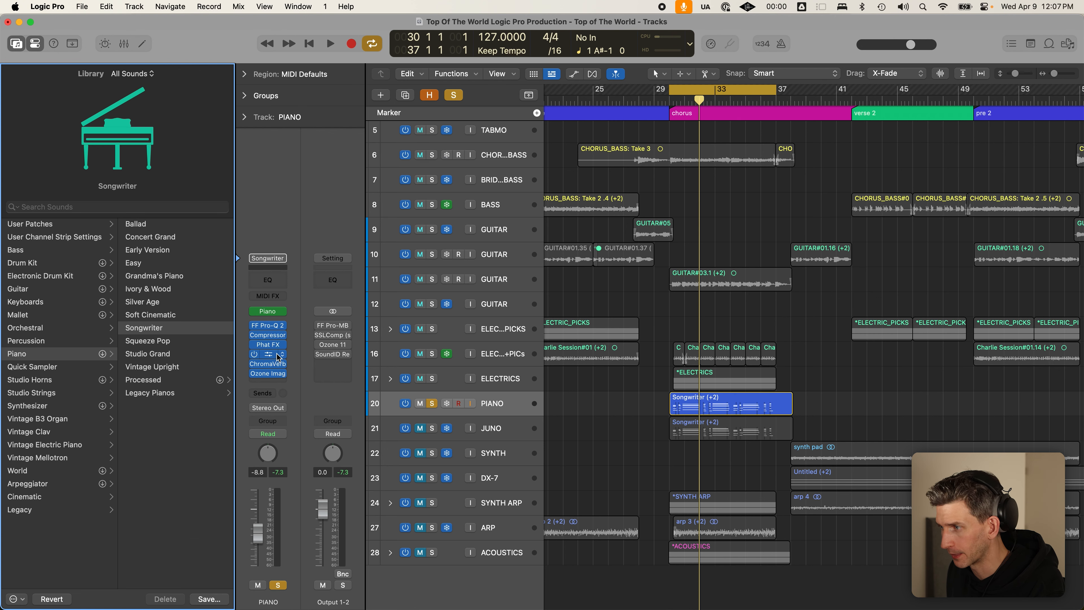
key(y)
click(446, 407)
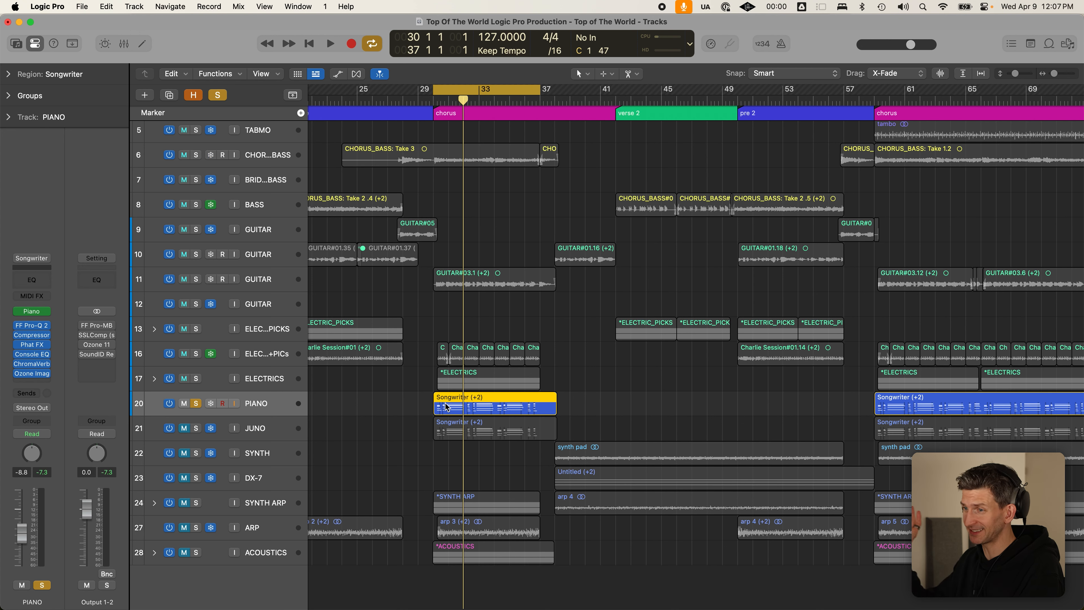
- Unsolo PIANO, unmute and solo the JUNO track, and play the looped chorus
click(197, 404)
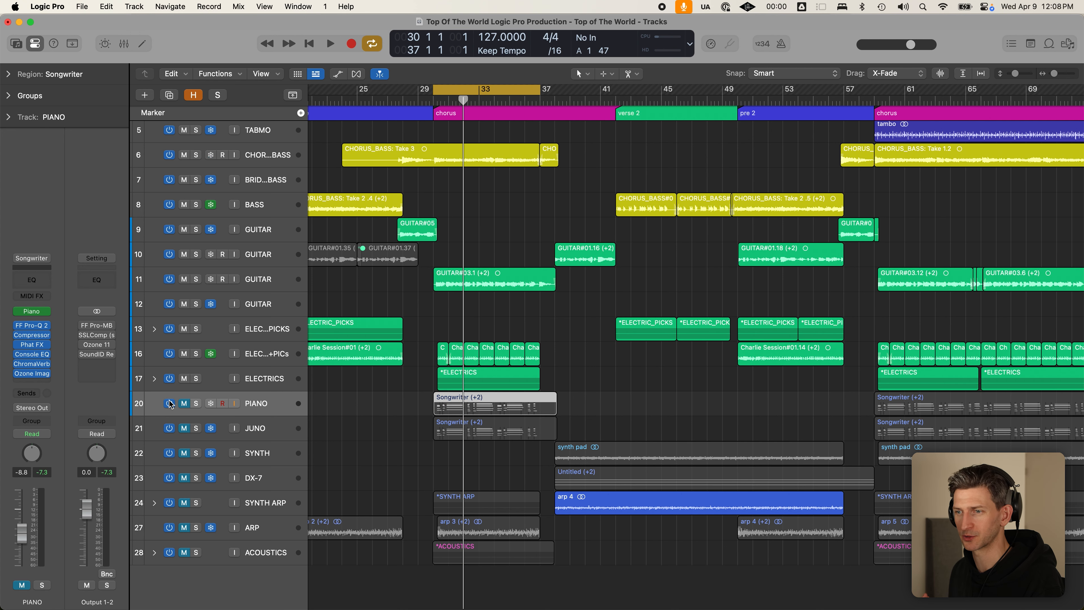
click(185, 428)
click(196, 428)
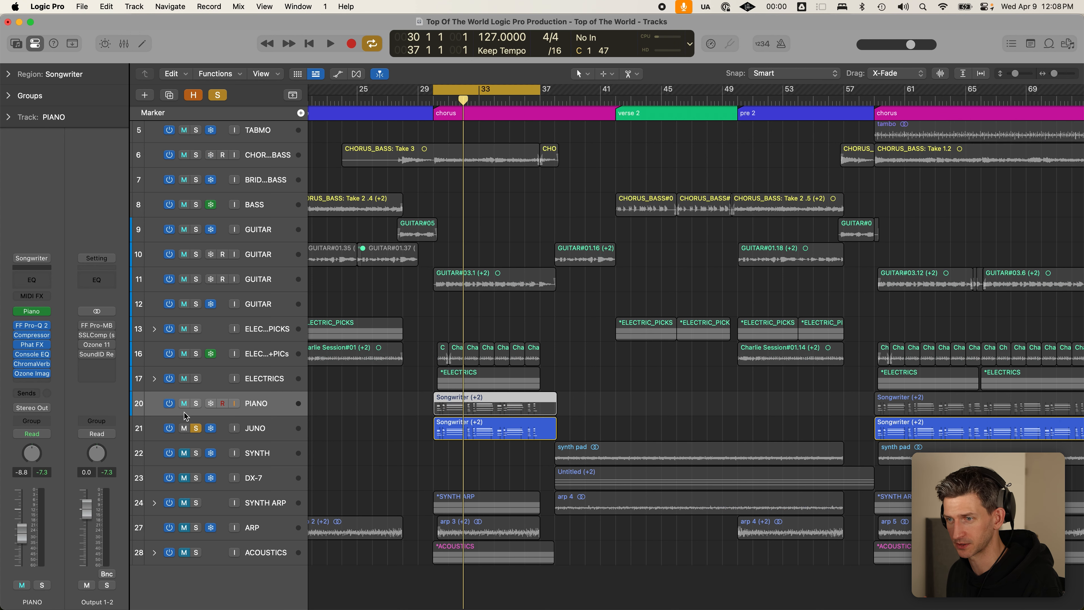
click(260, 428)
key(space)
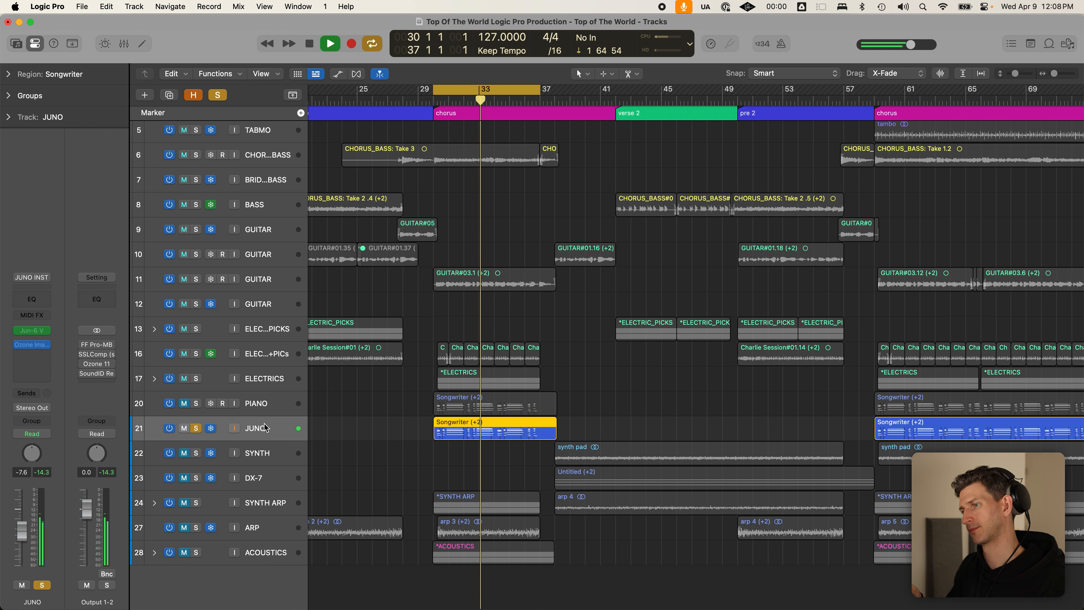
key(space)
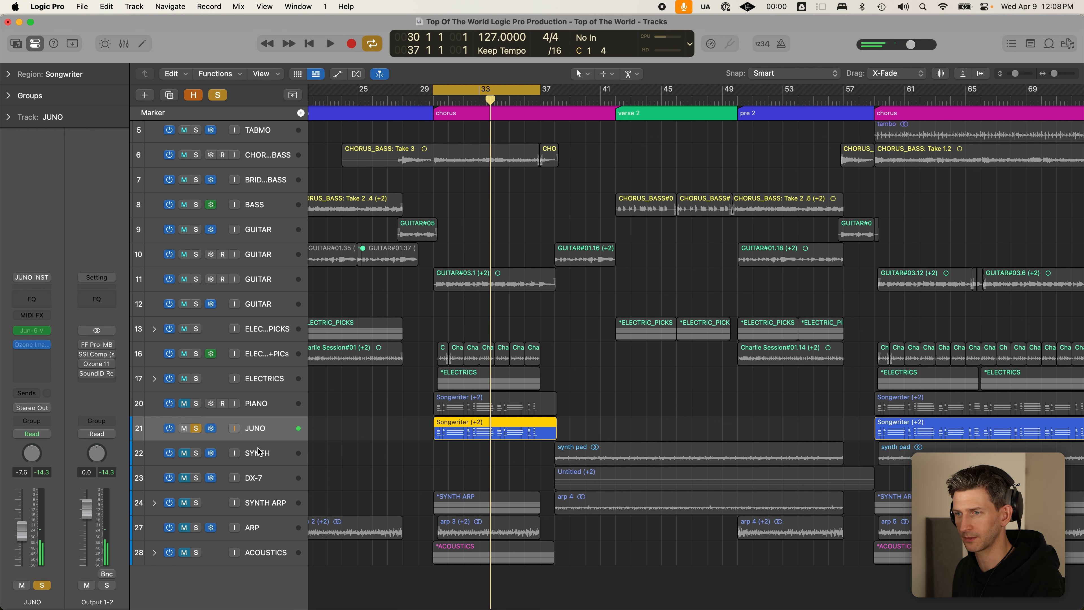
- Make track rows taller to show volume and pan, then solo PIANO
key(super+Down)
mouse_move(32, 346)
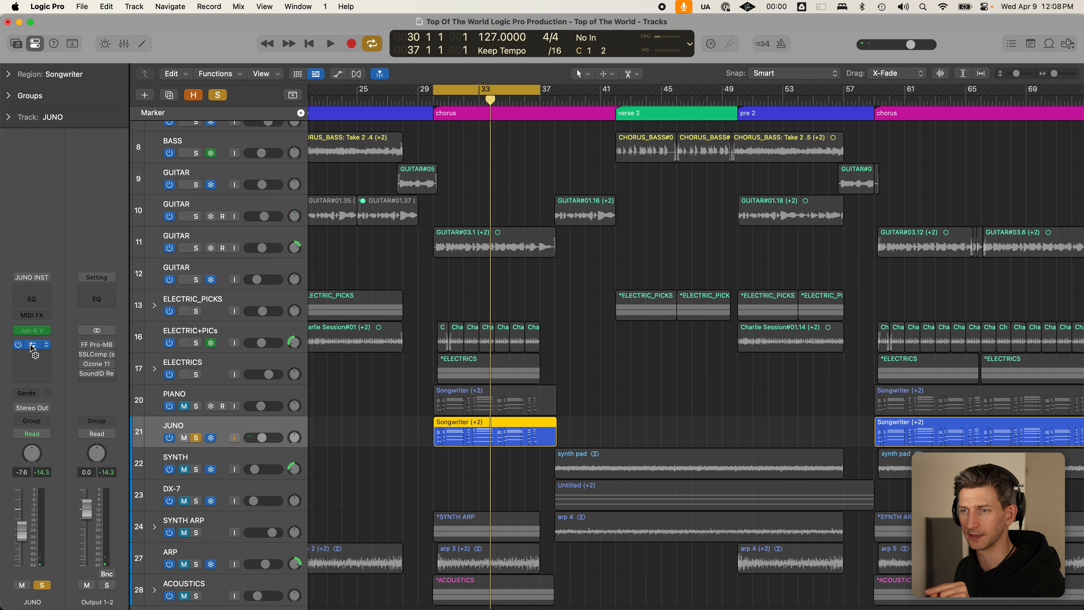
mouse_move(98, 365)
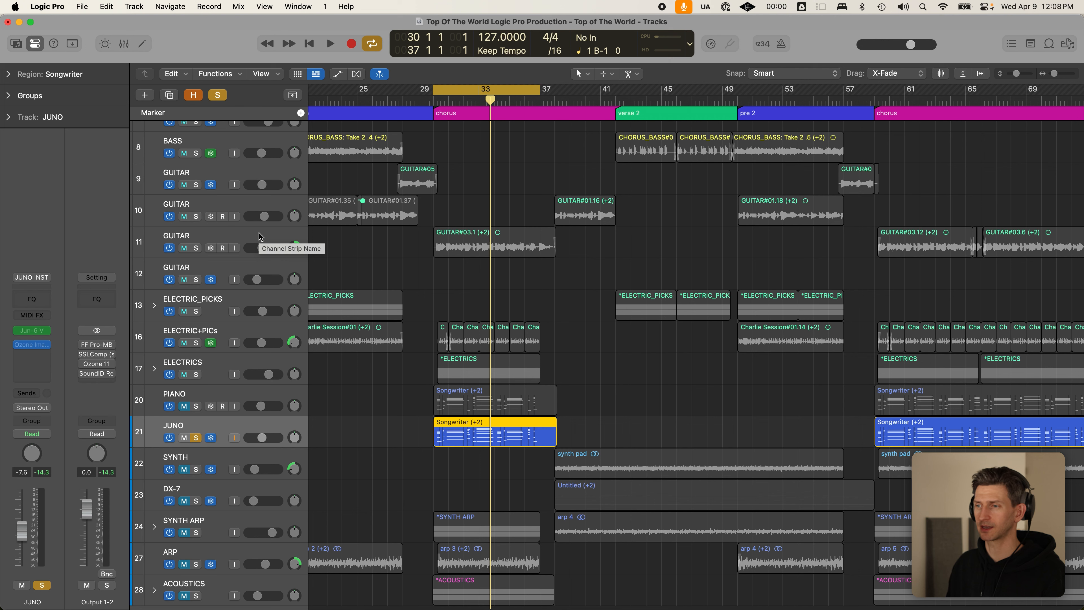
click(195, 406)
- Select PIANO and JUNO, add the row-11 GUITAR to the solo, and play the cycle
scroll(226, 427, down, 3)
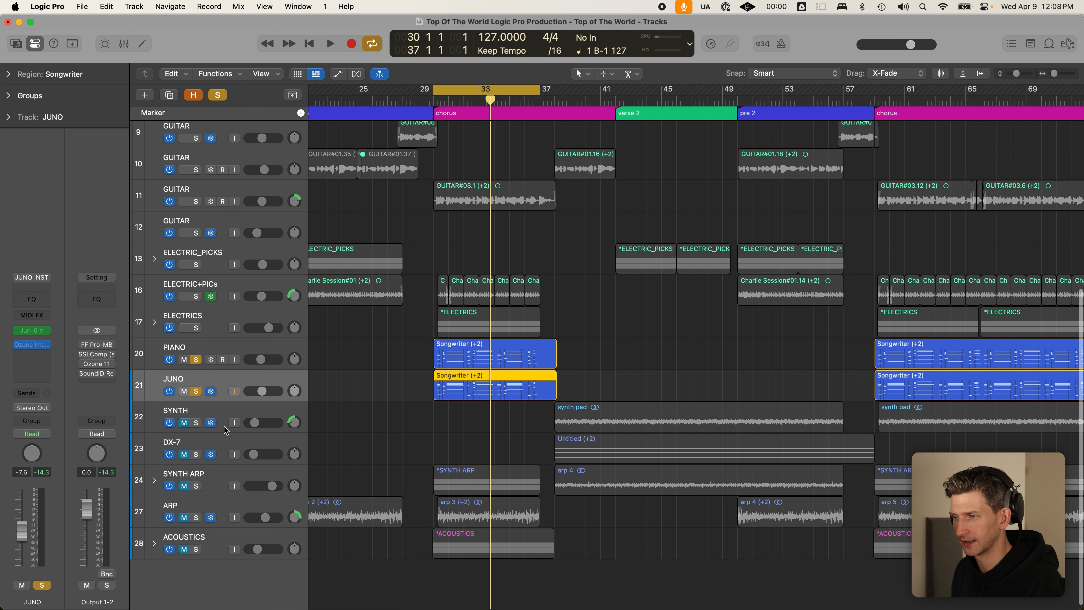
click(202, 347)
shift+click(226, 377)
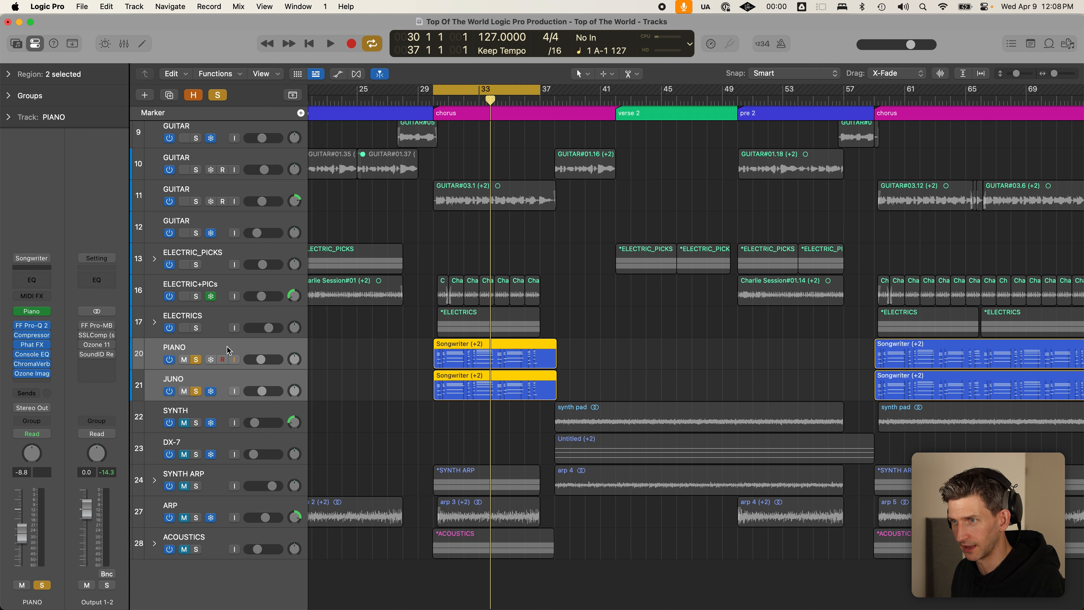
click(196, 202)
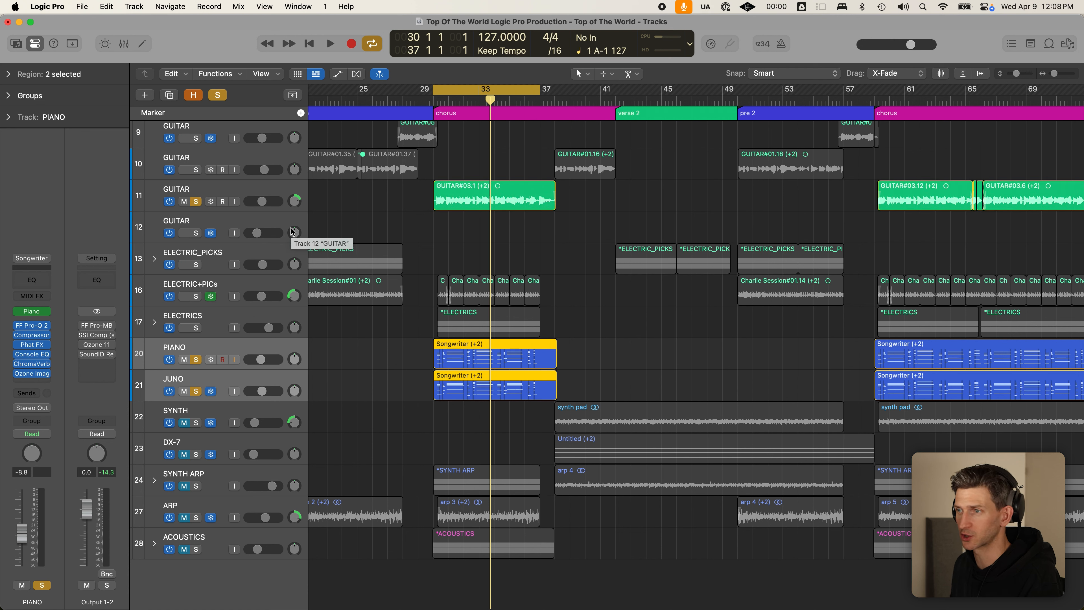
key(space)
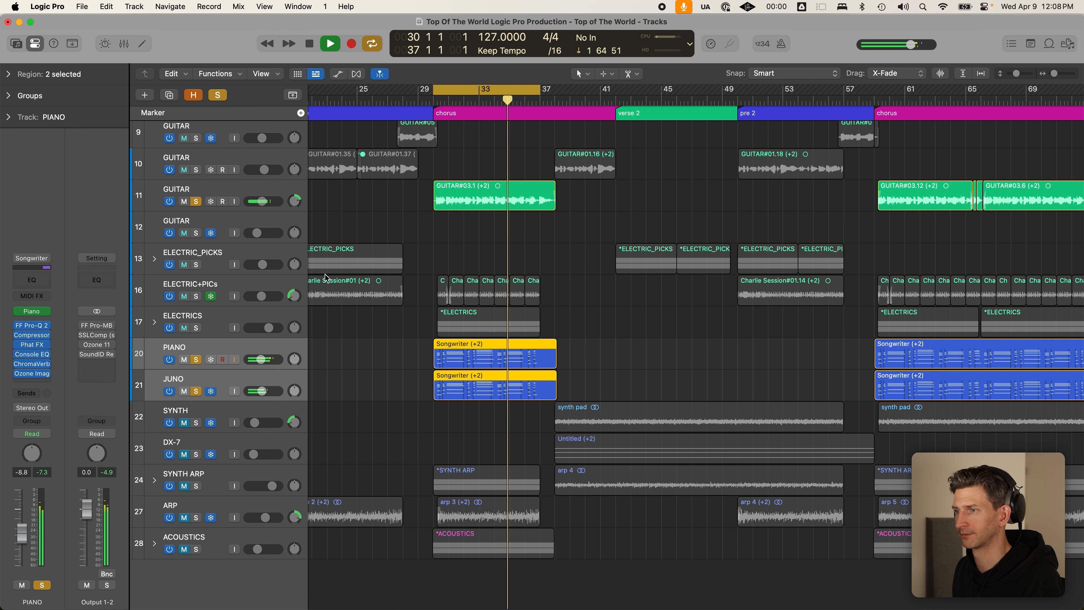
key(space)
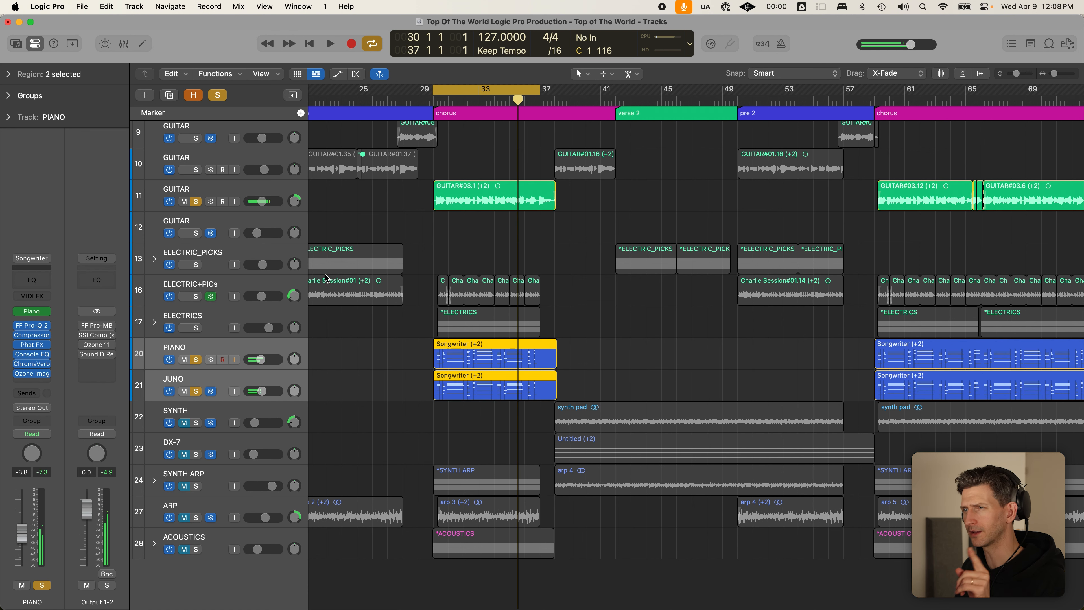
- Extend the cycle to end at bar 39 and toggle PIANO and JUNO solos off and on
drag(543, 91, 569, 92)
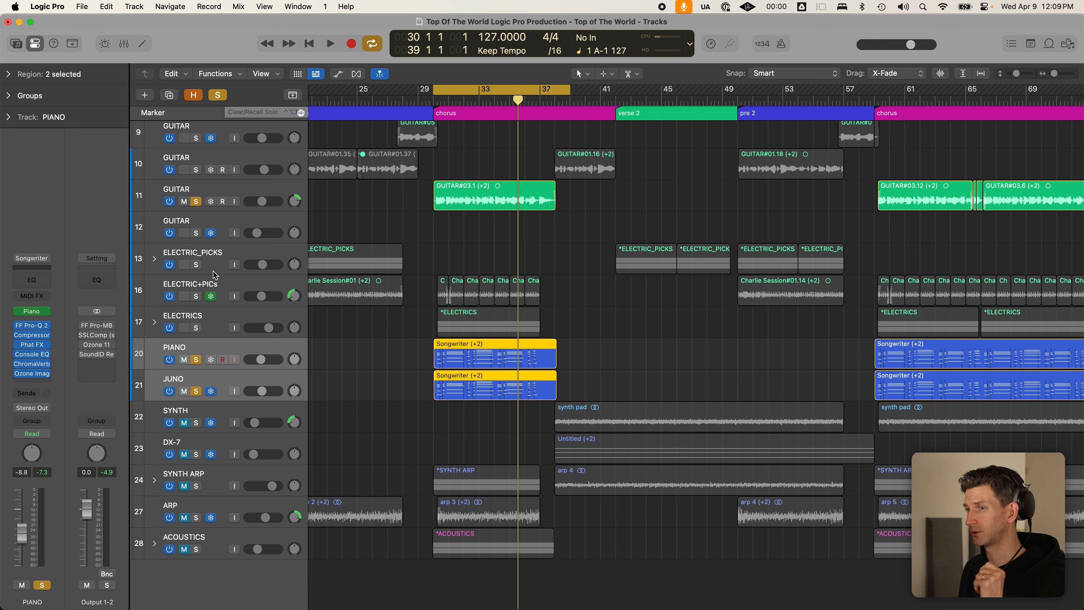
click(195, 391)
click(228, 349)
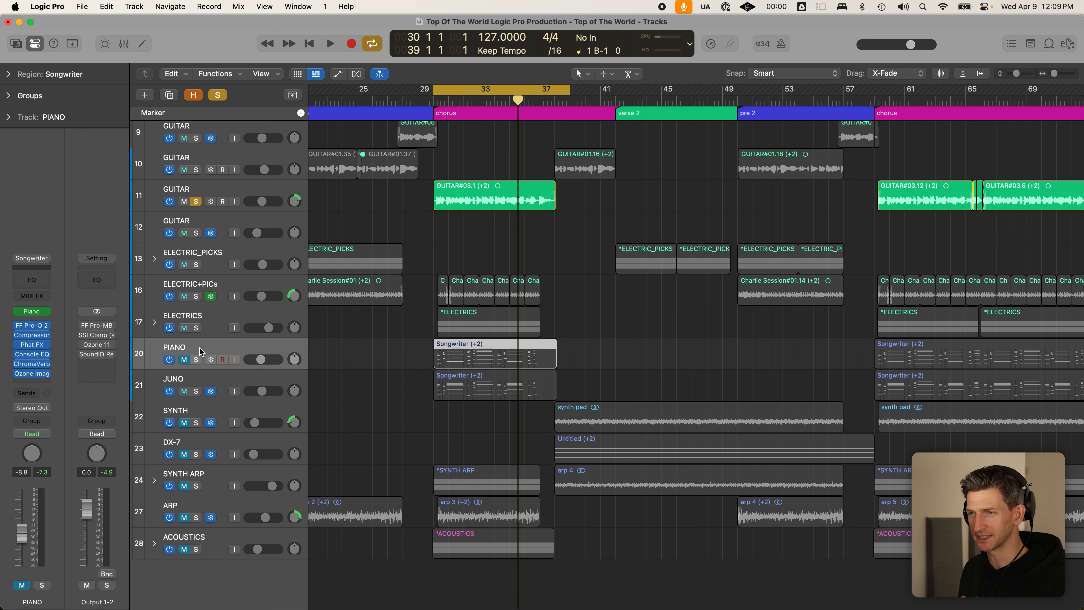
click(197, 360)
click(198, 391)
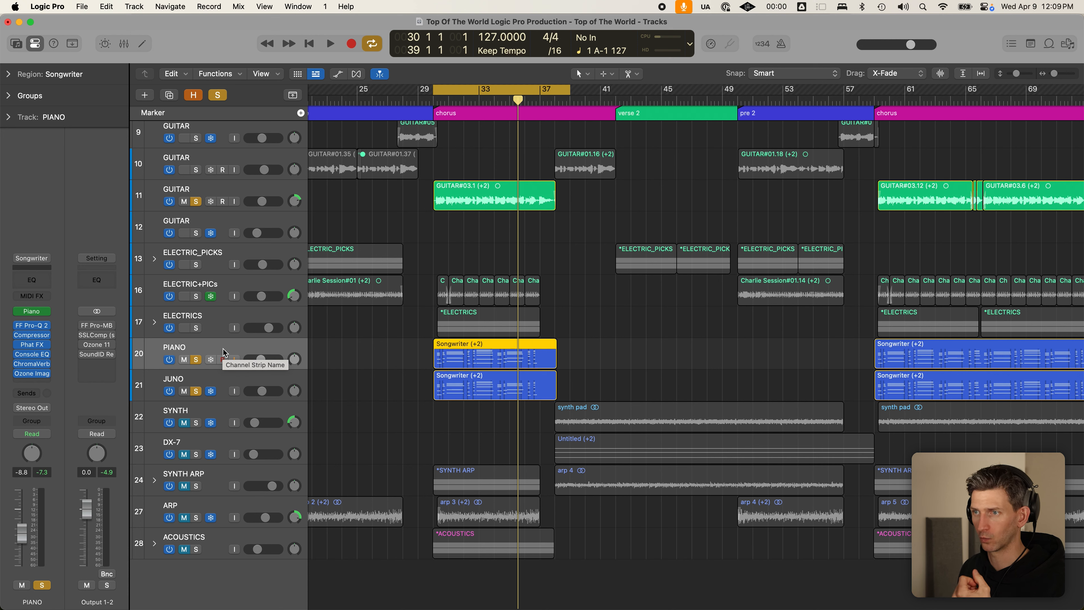
- Unsolo PIANO and JUNO, solo ACOUSTICS, and move its stack up beneath JUNO
click(258, 188)
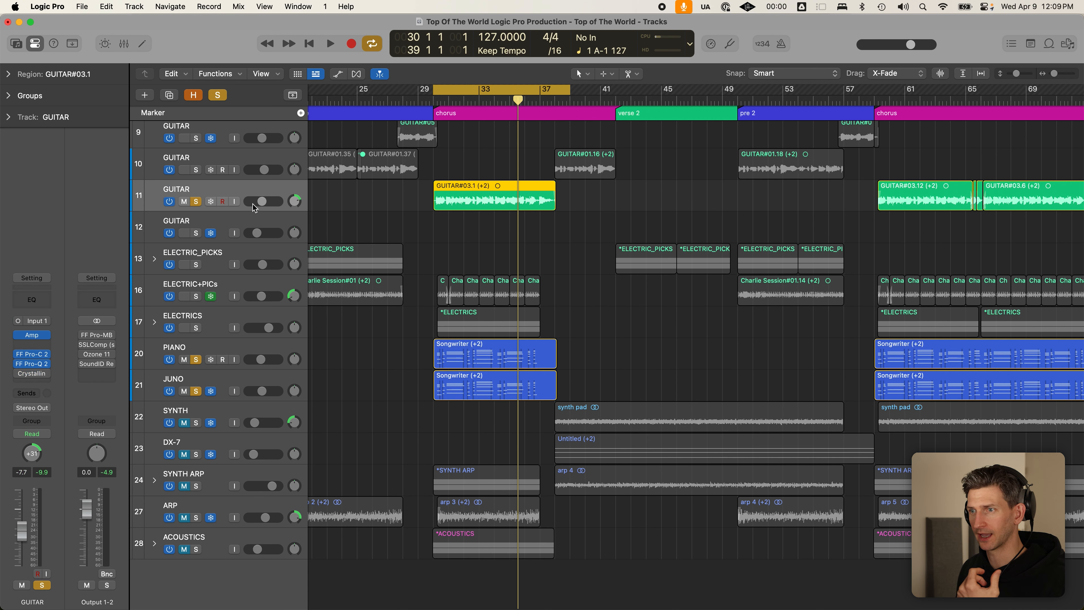
click(240, 346)
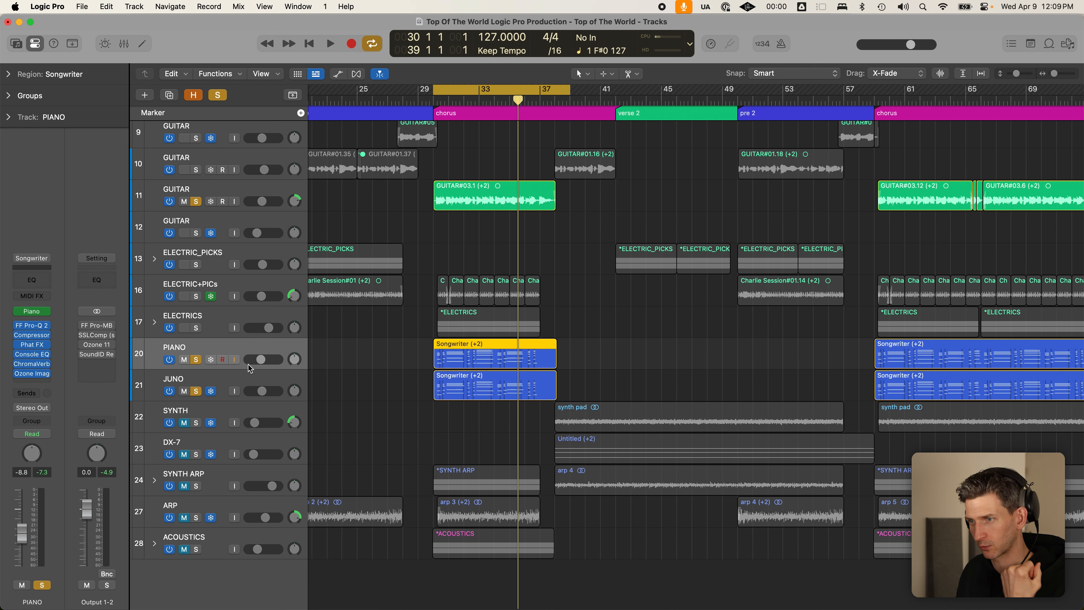
click(252, 376)
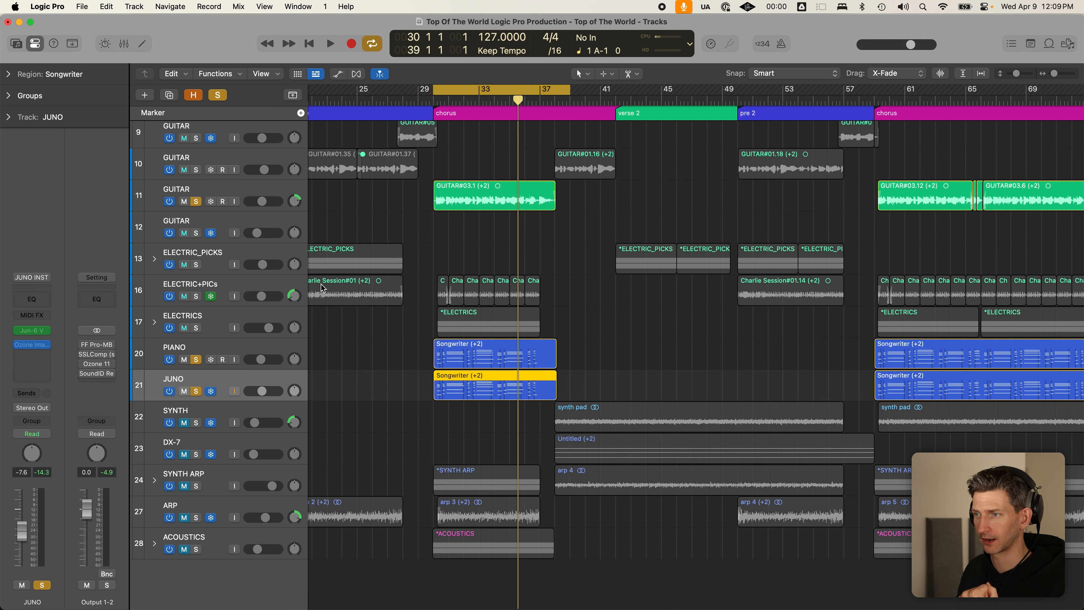
click(385, 335)
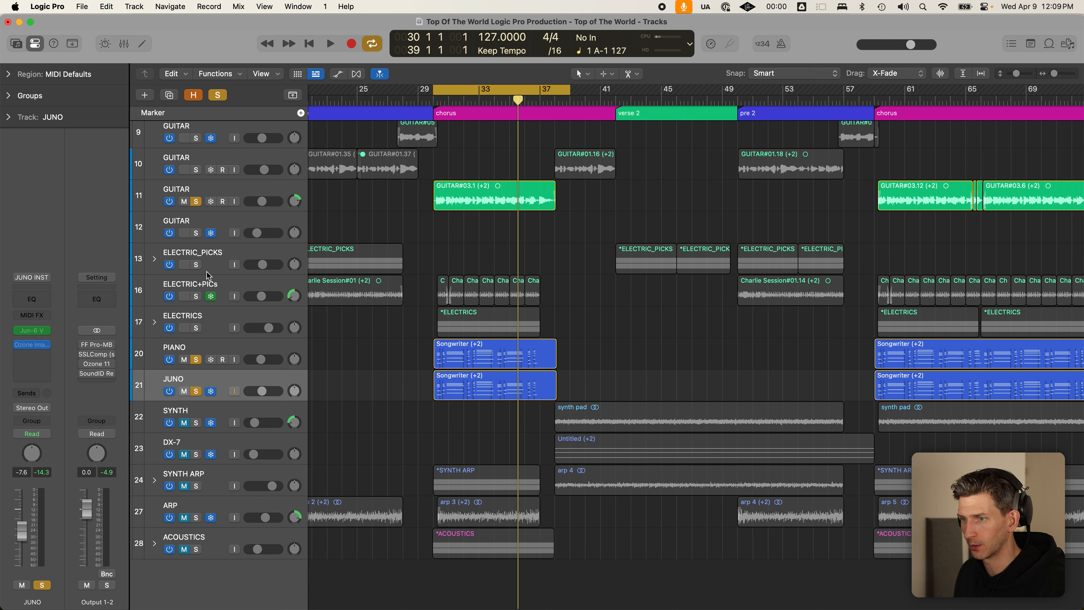
drag(196, 361, 196, 390)
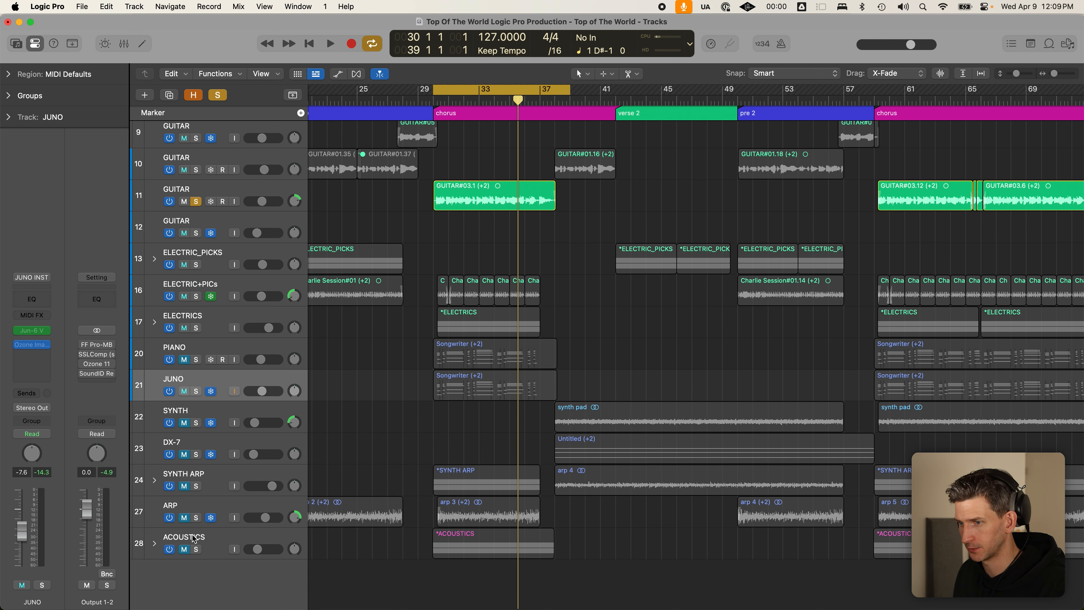
click(194, 551)
drag(226, 537, 222, 405)
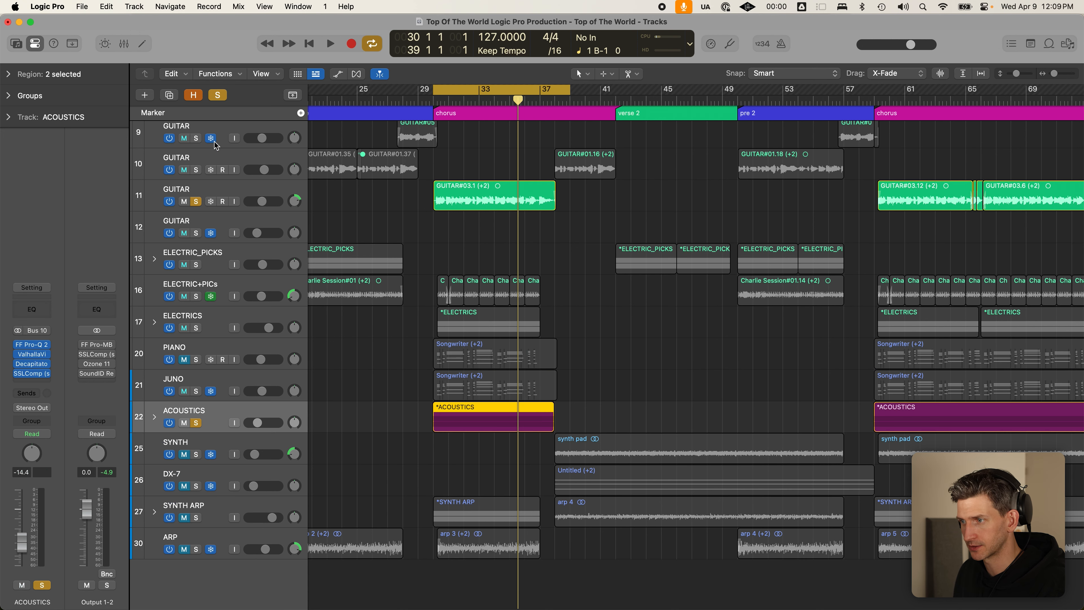
- Expand the ACOUSTICS stack, unsolo the row-11 GUITAR, and listen to the acoustics alone
click(154, 417)
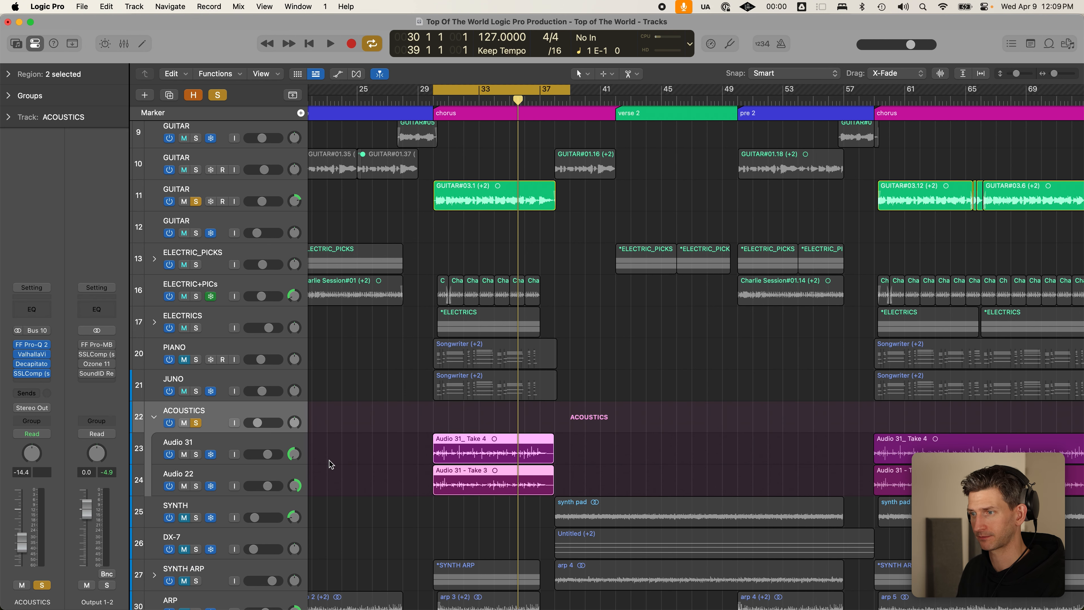
click(196, 201)
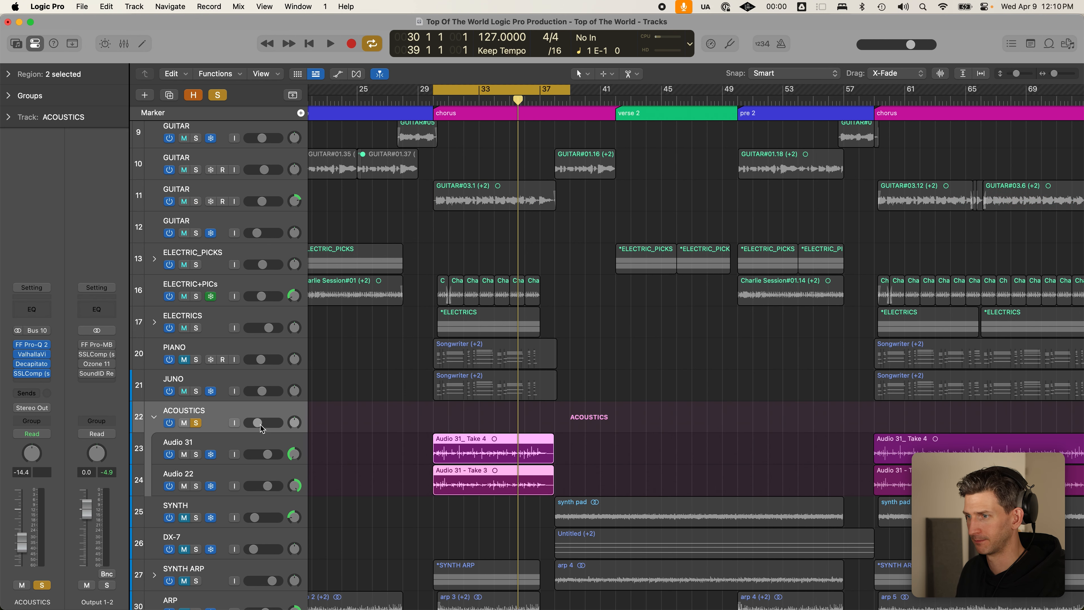
key(space)
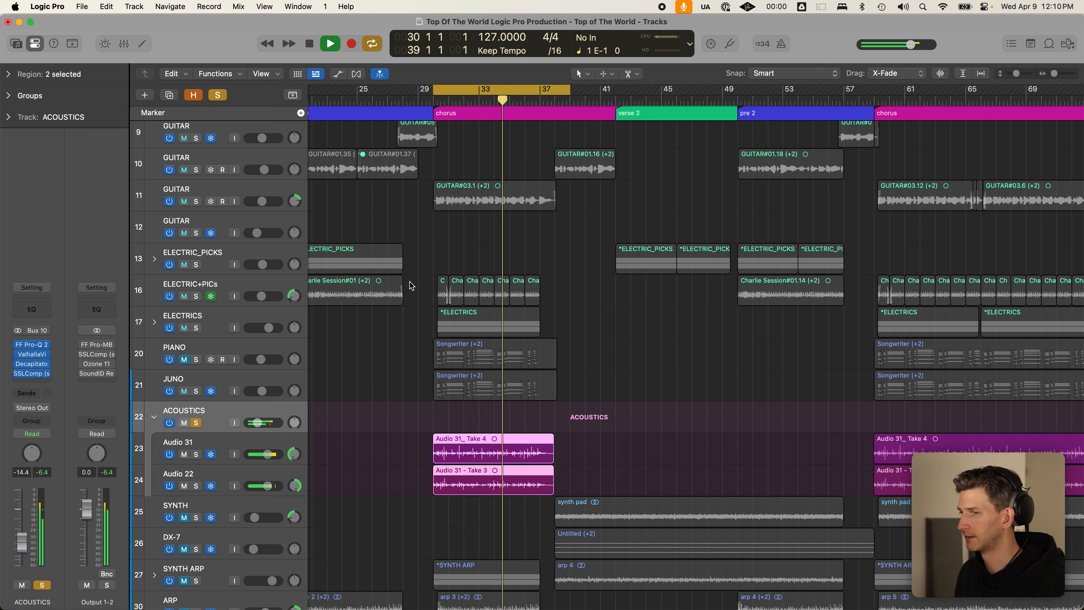
key(space)
click(272, 411)
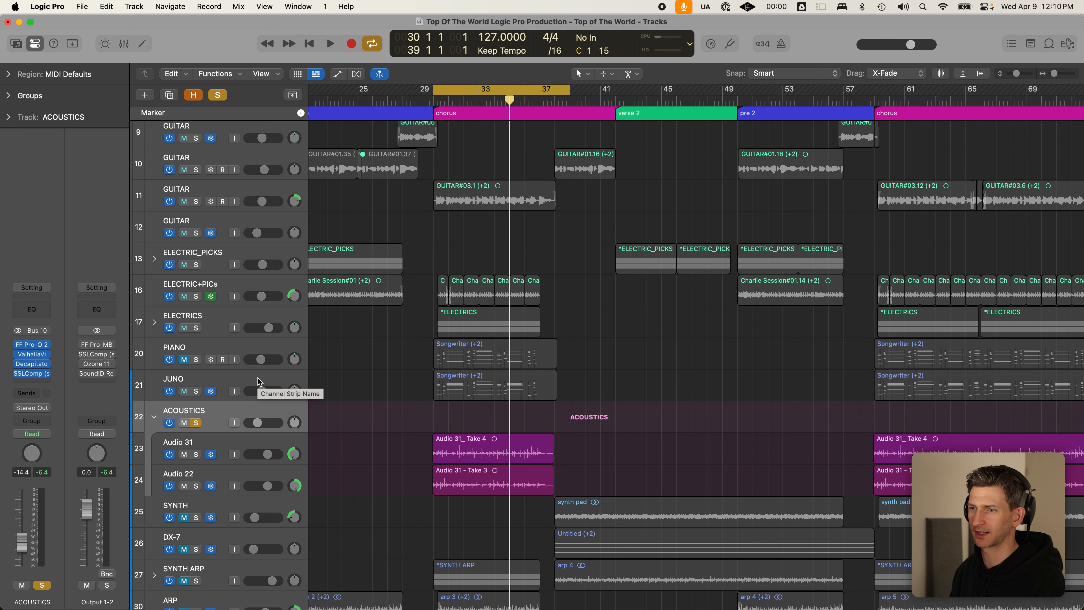
- Collapse and re-expand the ACOUSTICS stack, then open its EQ plug-in
click(154, 417)
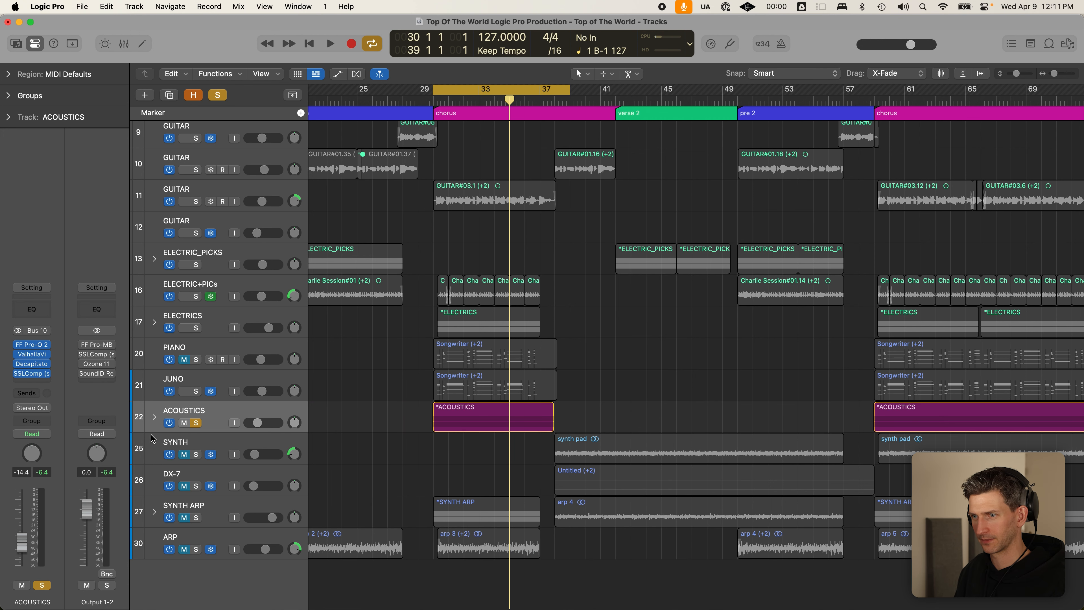
click(155, 417)
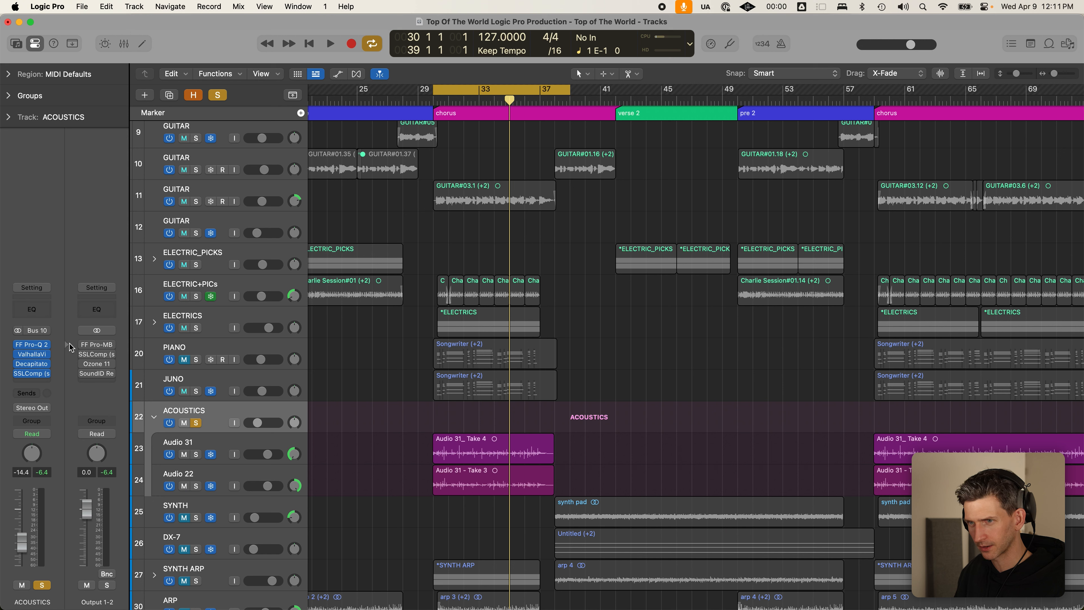
click(29, 345)
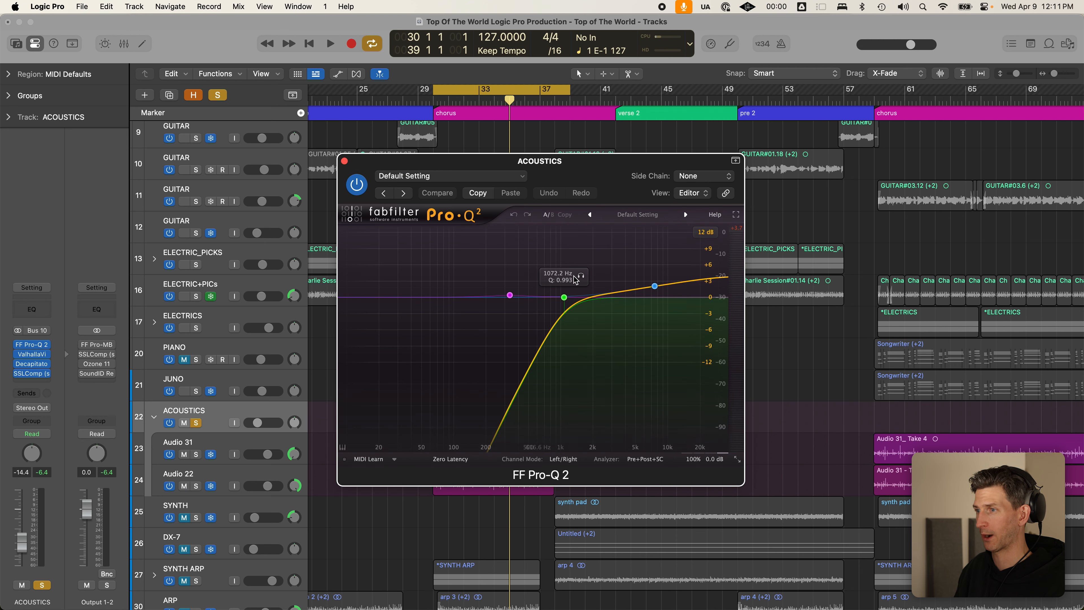
- Audition the Pro-Q 2 low cut, sweeping it down to about 40 Hz and back up
click(563, 297)
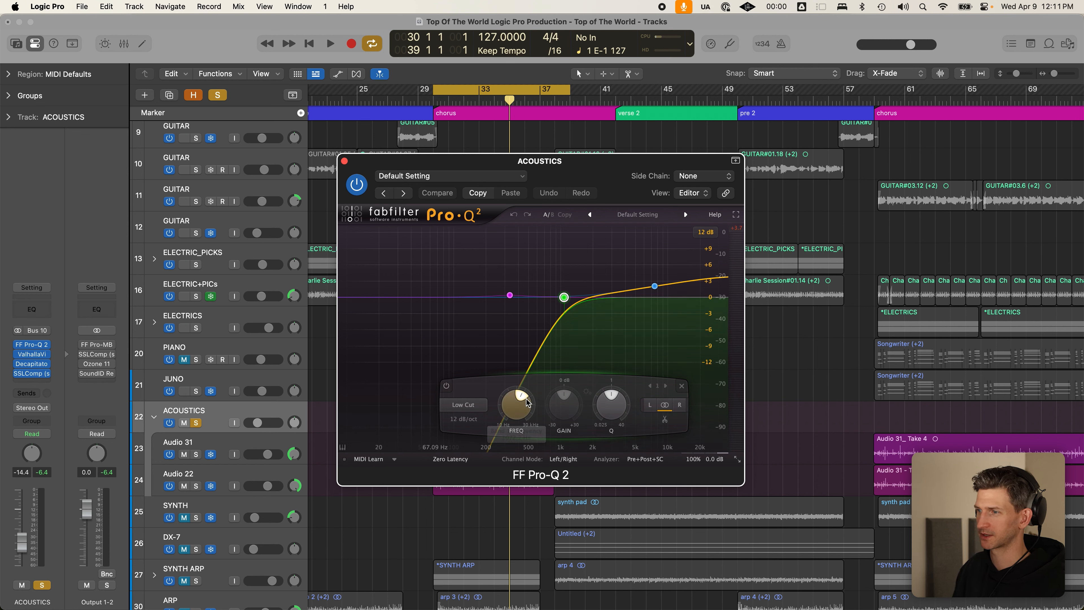
key(space)
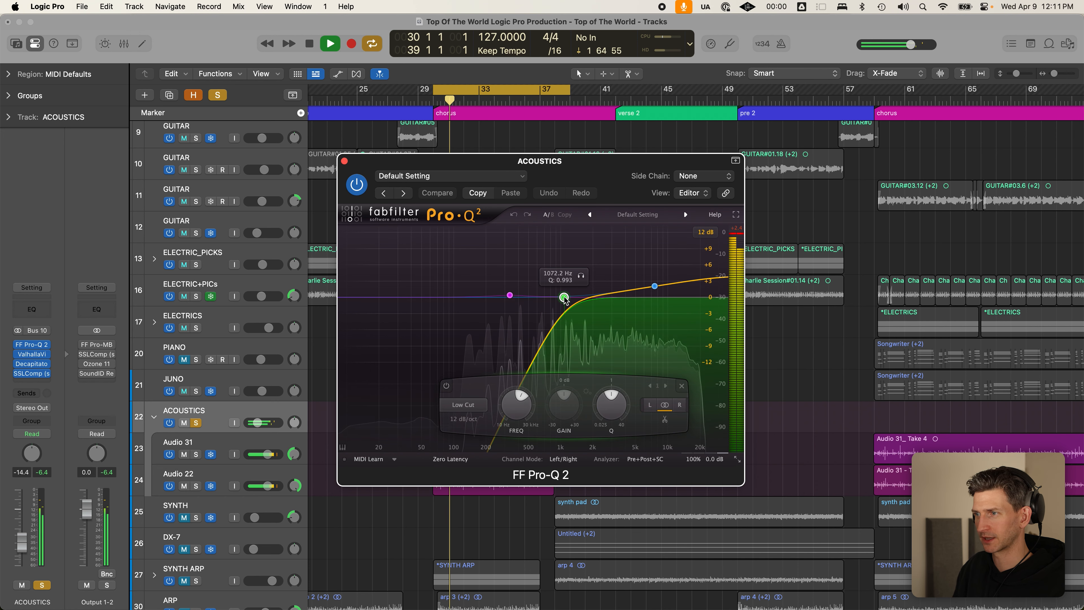
drag(564, 297, 416, 298)
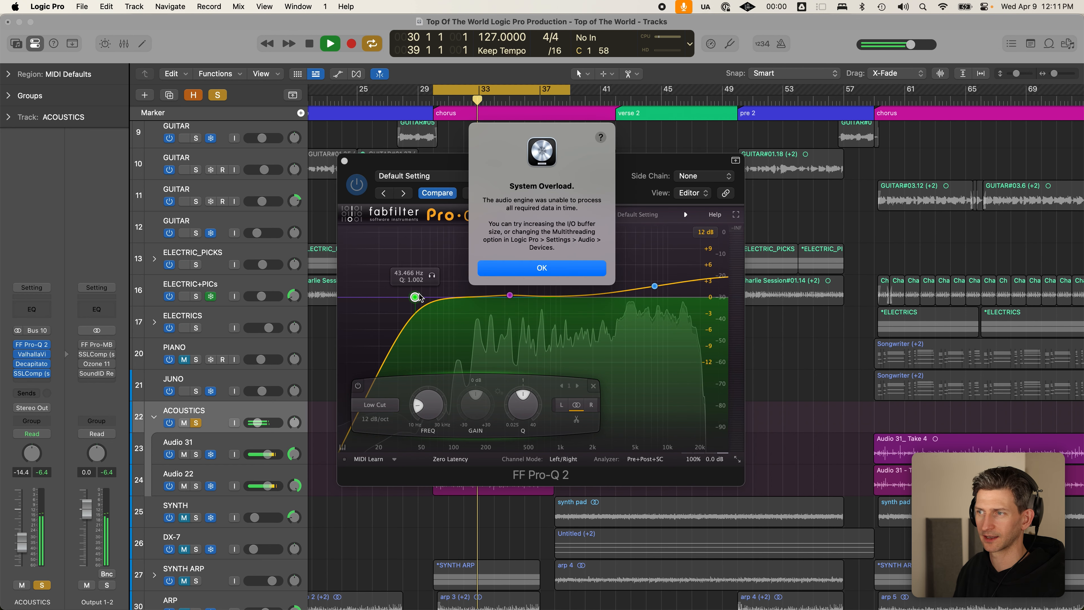
click(542, 273)
drag(415, 298, 561, 297)
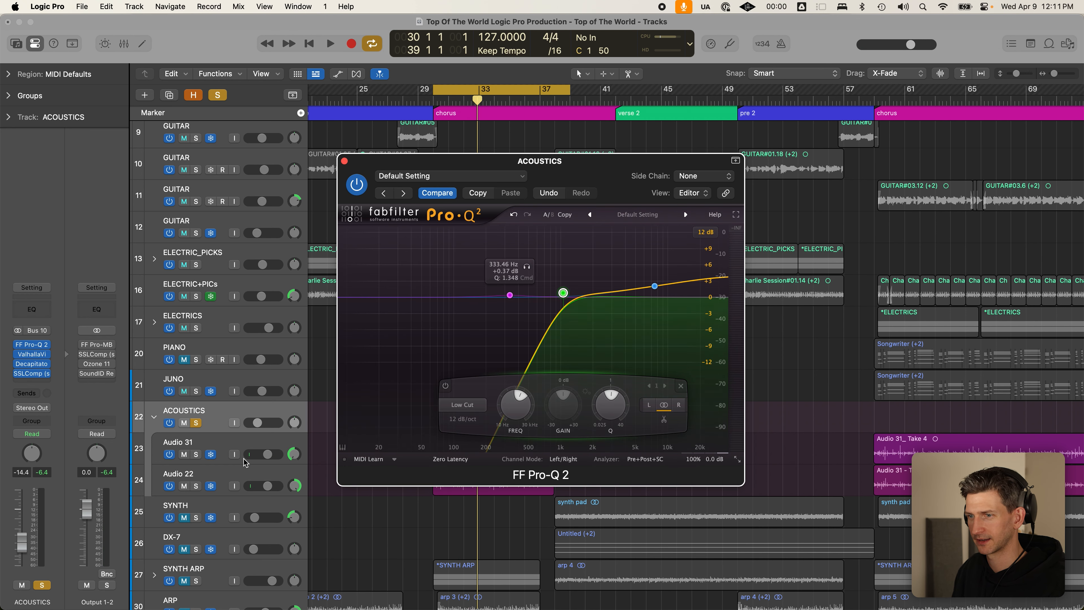
- Check the ValhallaVintageVerb and Decapitator plugins on ACOUSTICS, closing the reverb and EQ windows
click(35, 354)
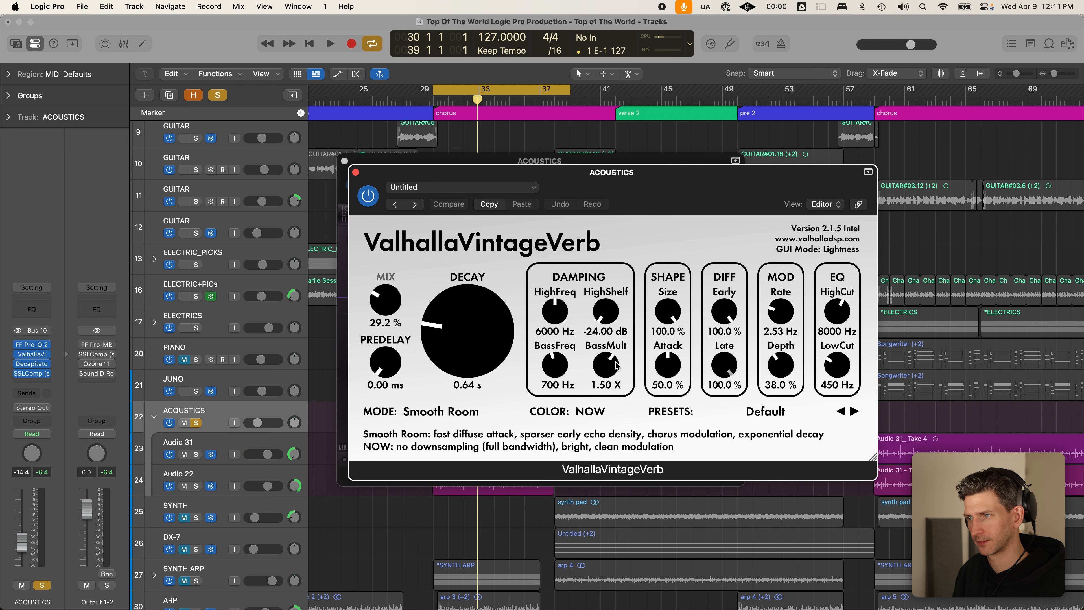
mouse_move(461, 367)
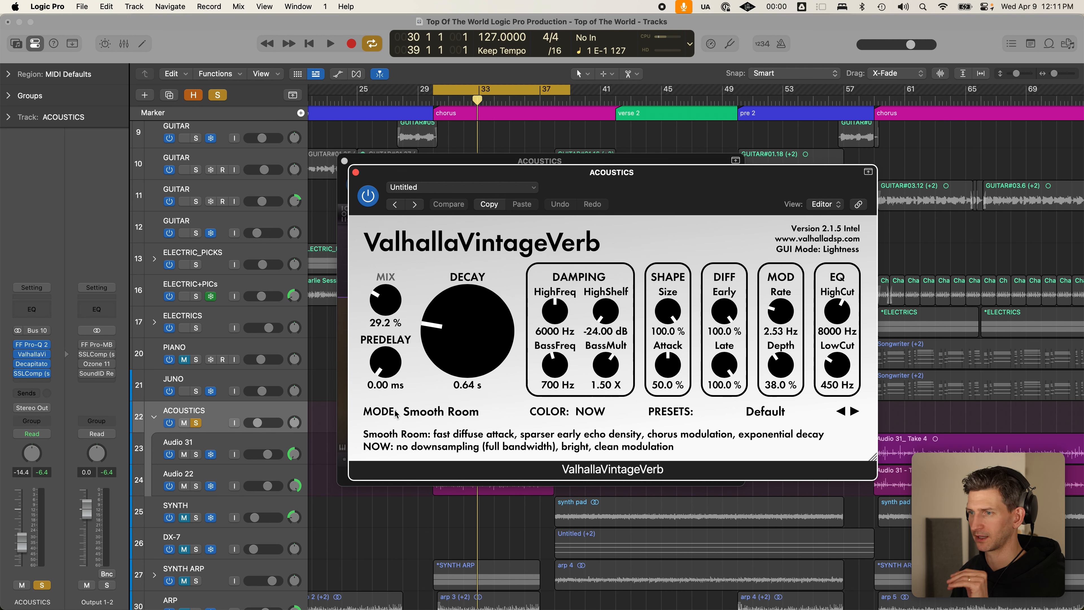
click(356, 171)
click(345, 163)
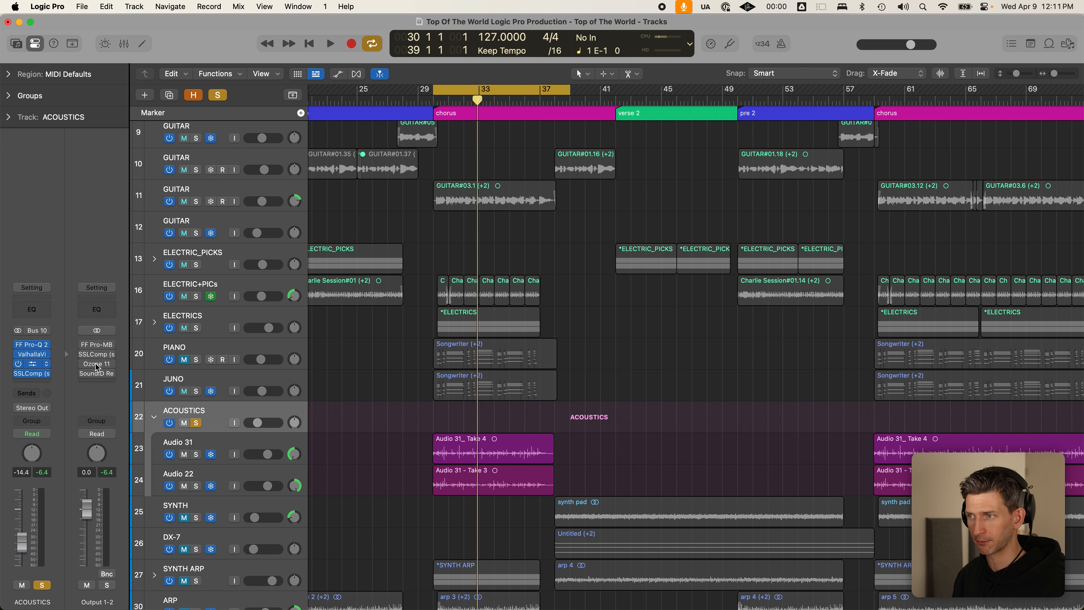
click(32, 363)
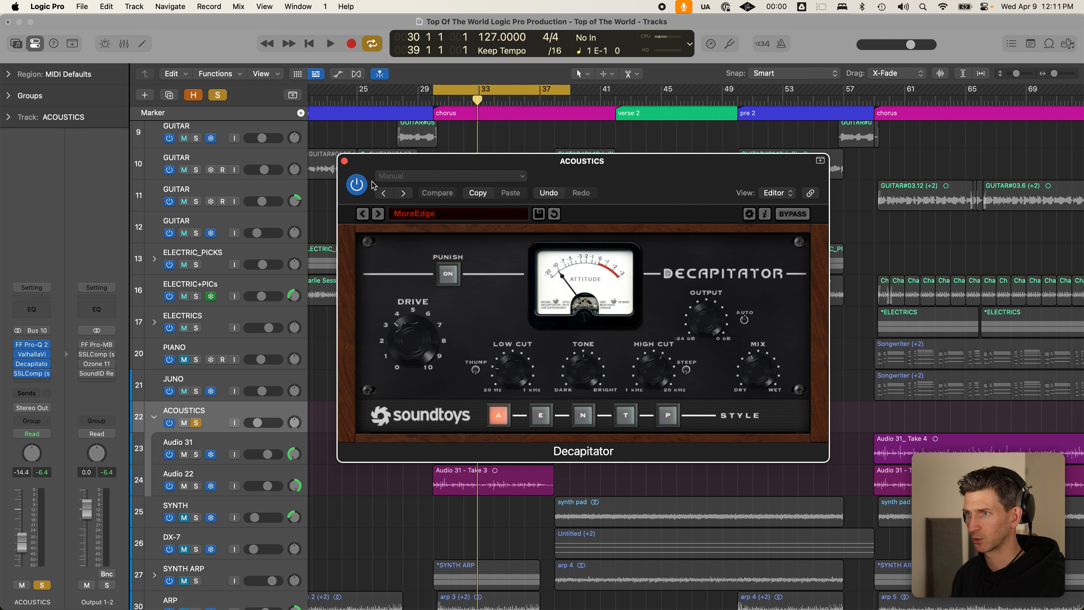
click(345, 162)
key(space)
key(space)
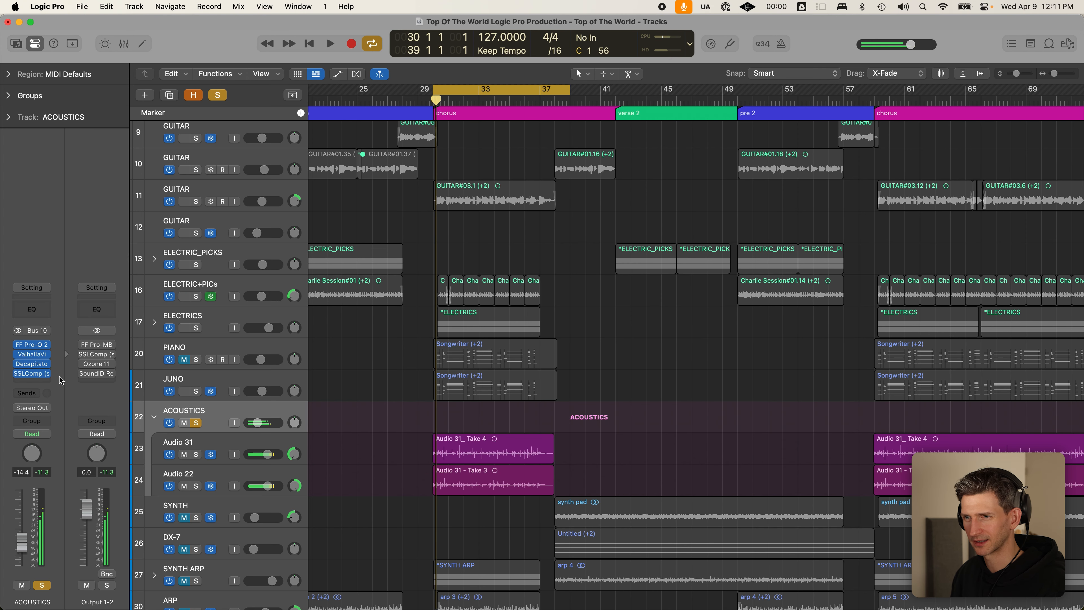
- Listen to the SSLComp compressor on ACOUSTICS with taller track rows, then close its window
click(37, 374)
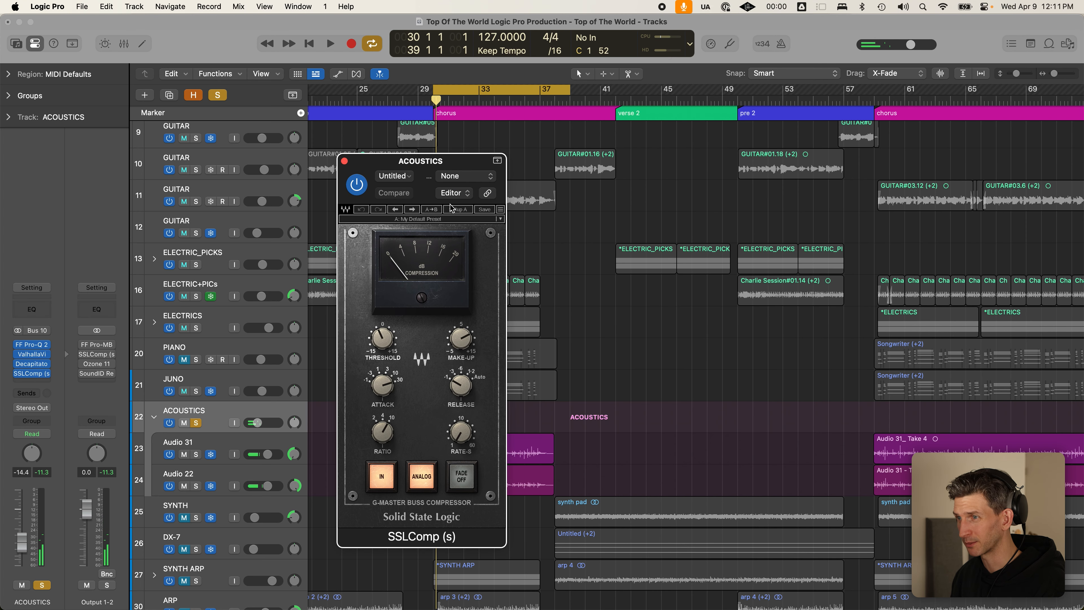
click(267, 413)
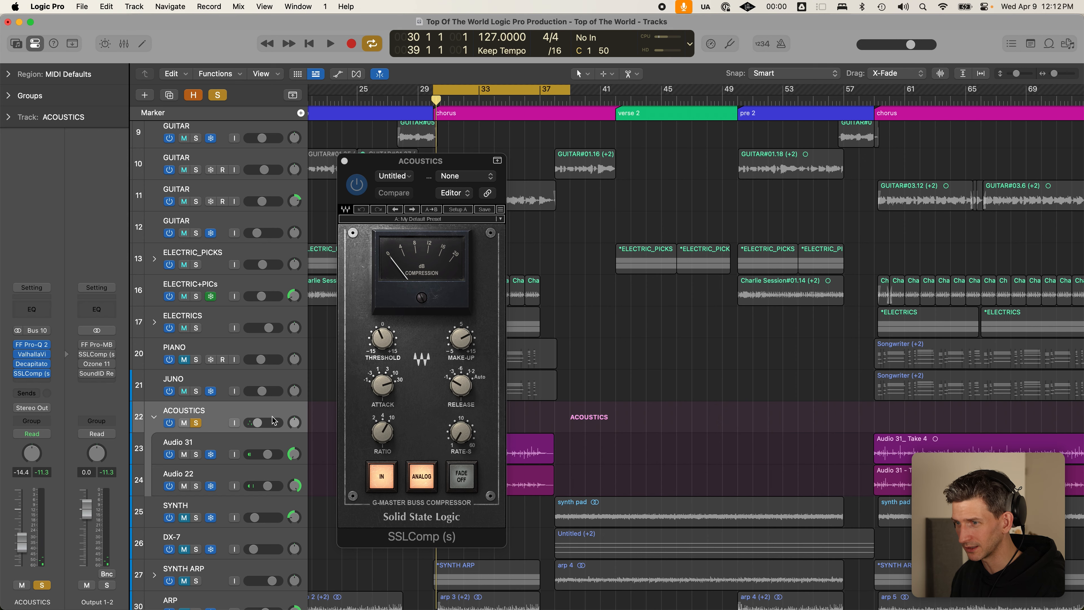
key(super+Down)
key(space)
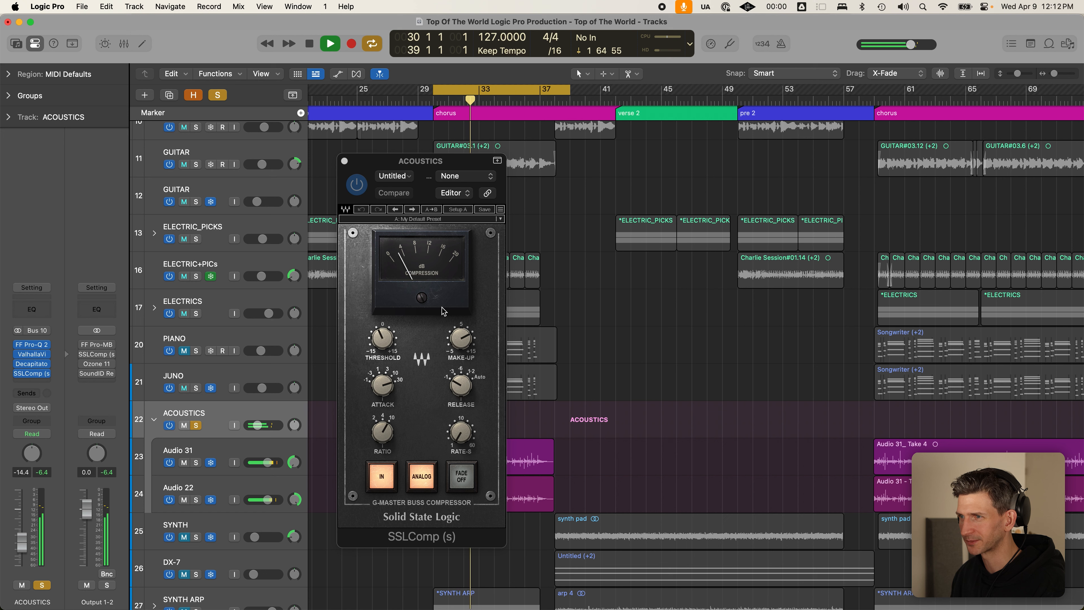
click(570, 268)
drag(431, 164, 653, 126)
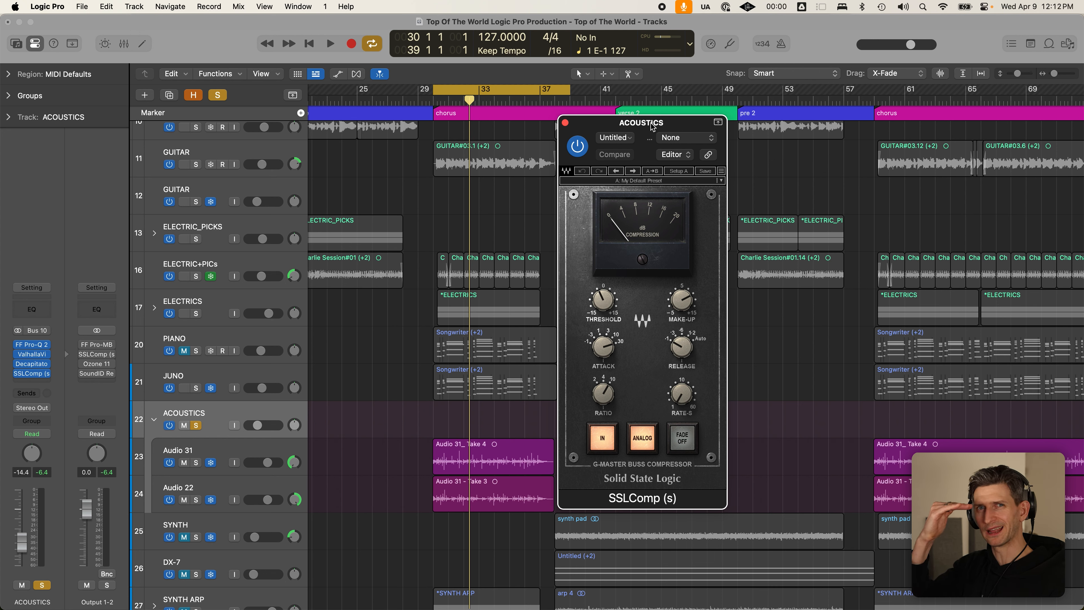
key(space)
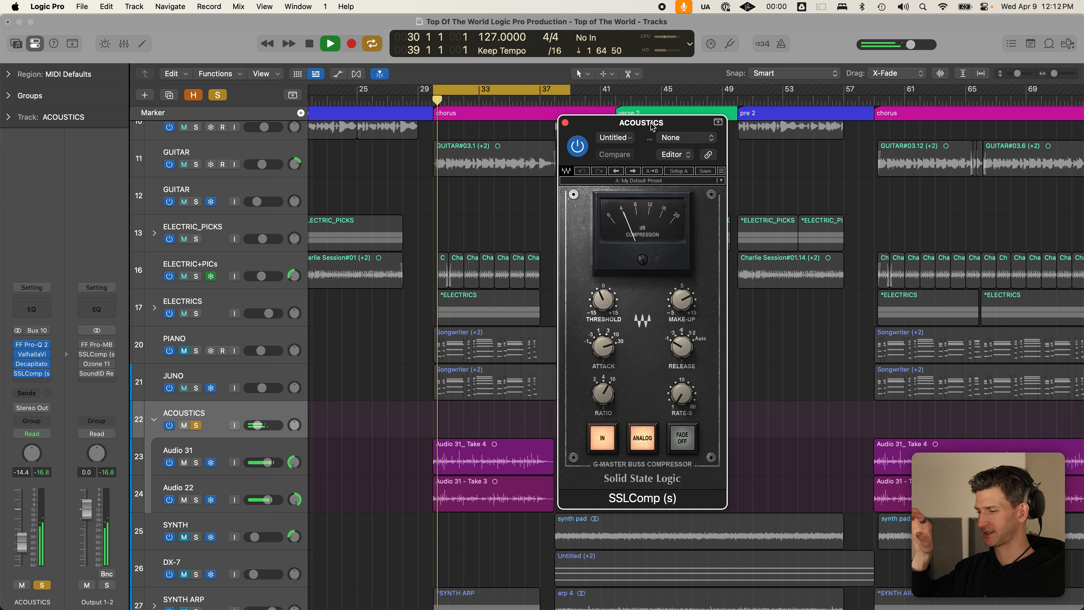
key(space)
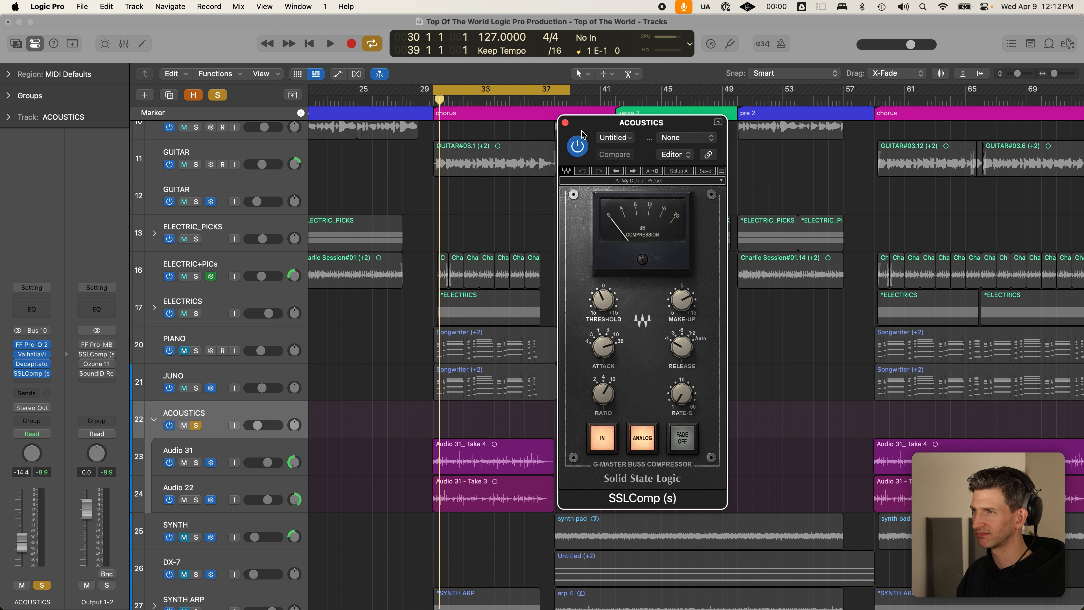
click(565, 122)
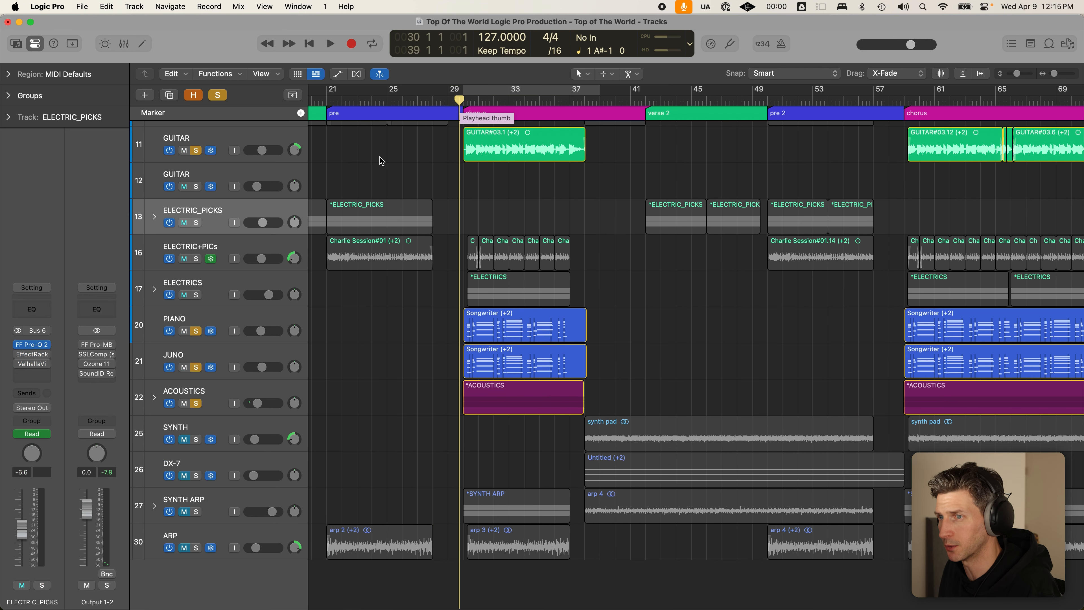
- Solo GUITAR, PIANO and ACOUSTICS together and play them back
click(225, 147)
click(239, 319)
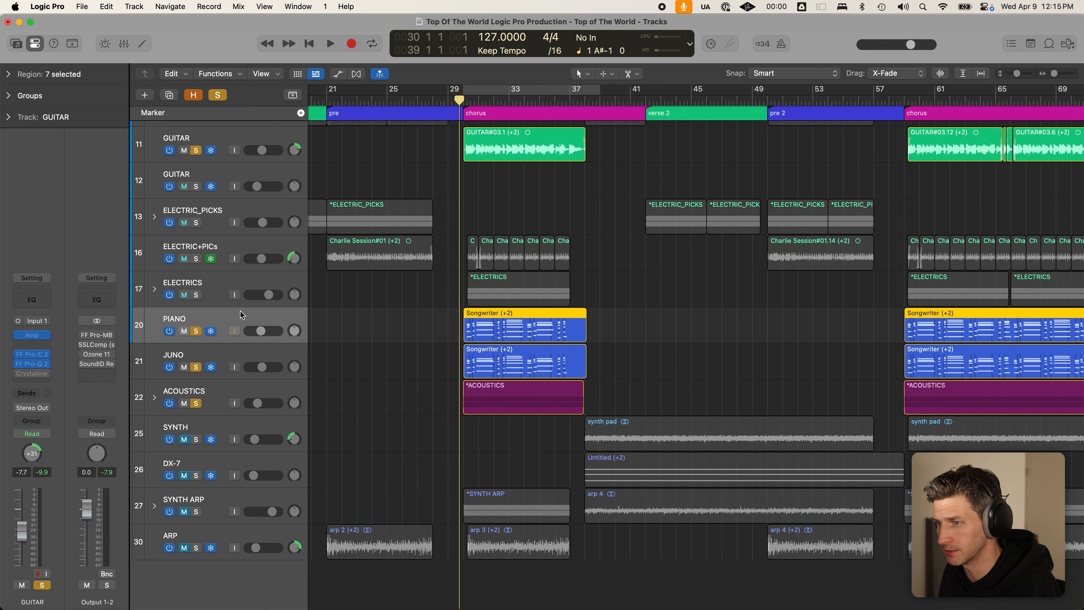
click(273, 390)
key(space)
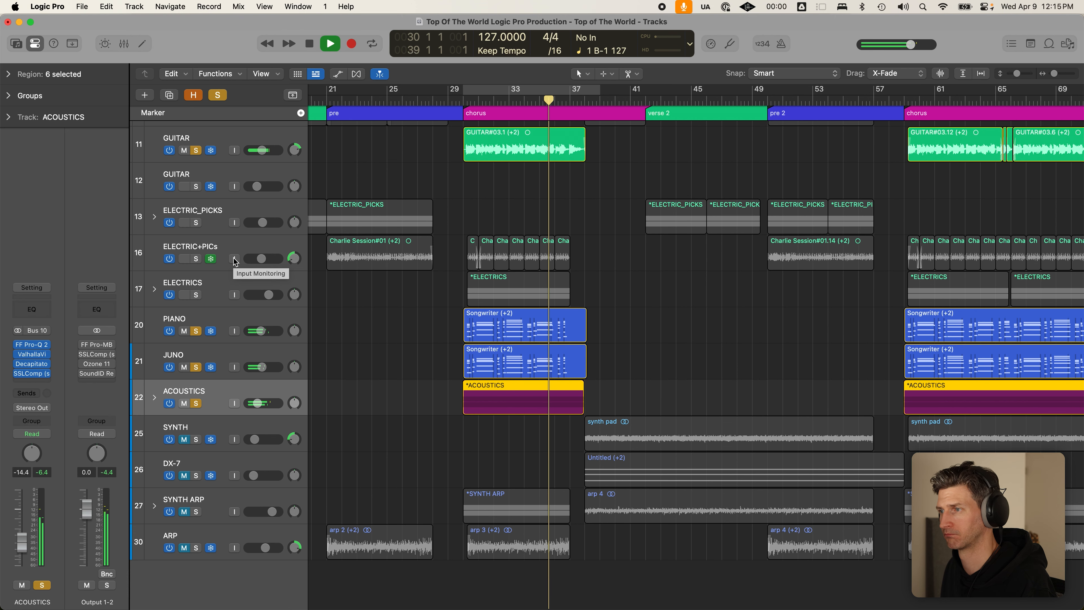
key(space)
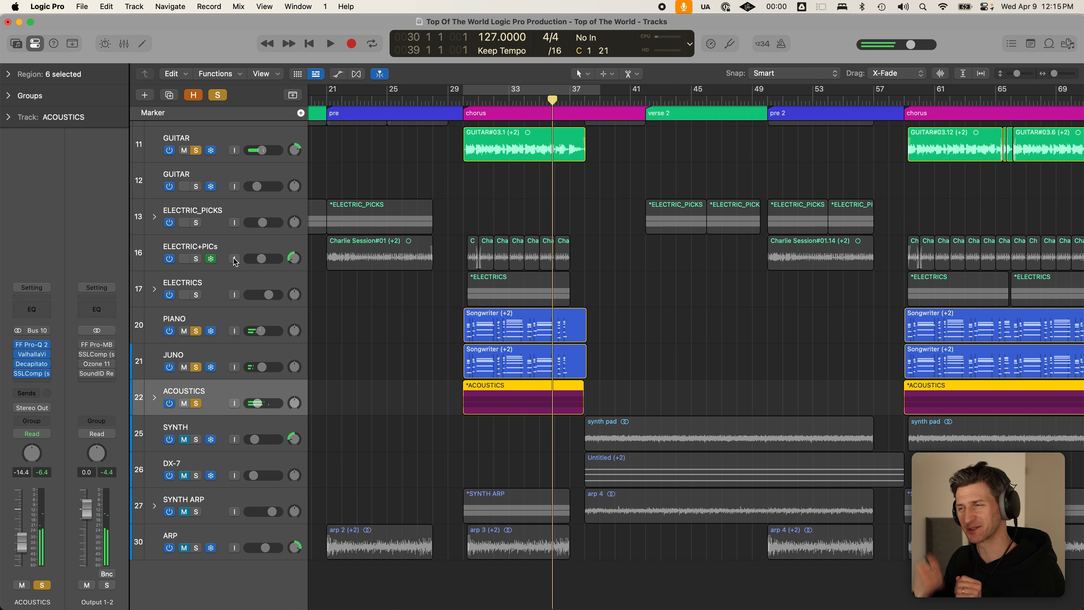
- Deselect ACOUSTICS, return the playhead to bar 29, and select the GUITAR#03.1 region
click(631, 310)
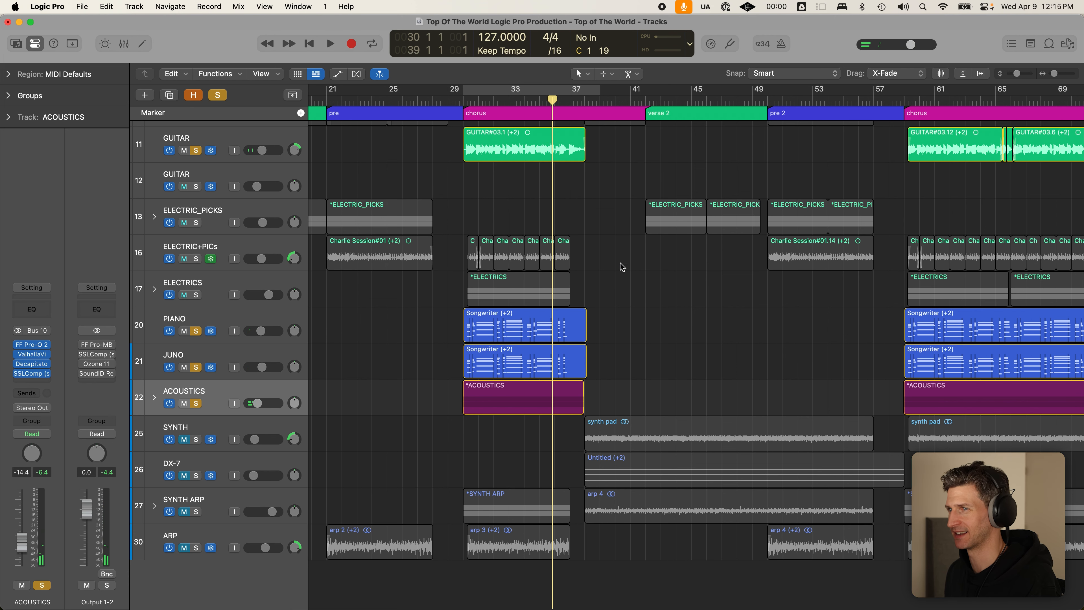
click(463, 91)
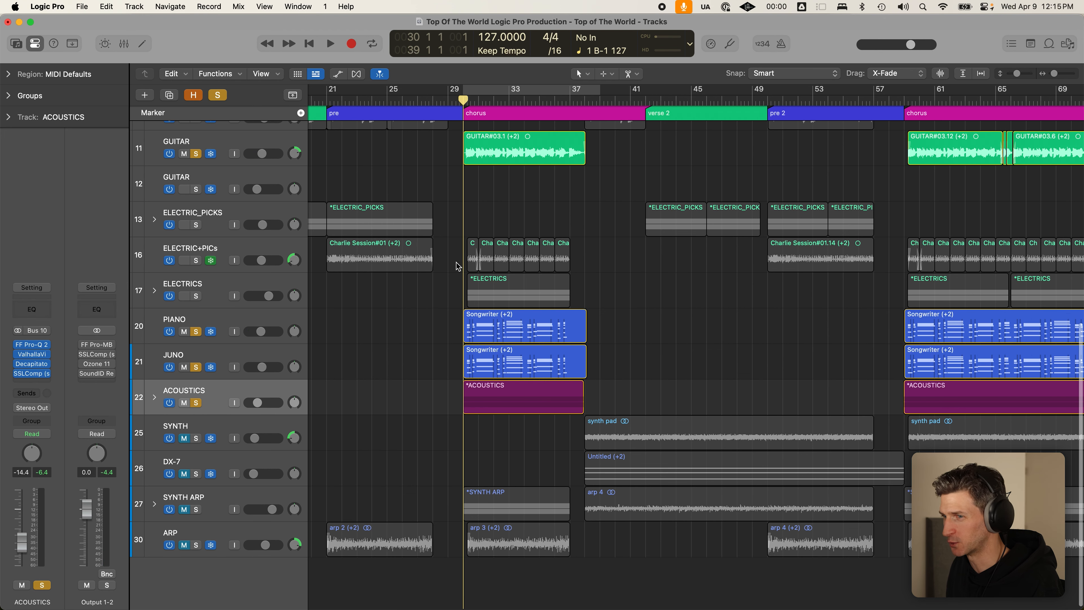
click(549, 159)
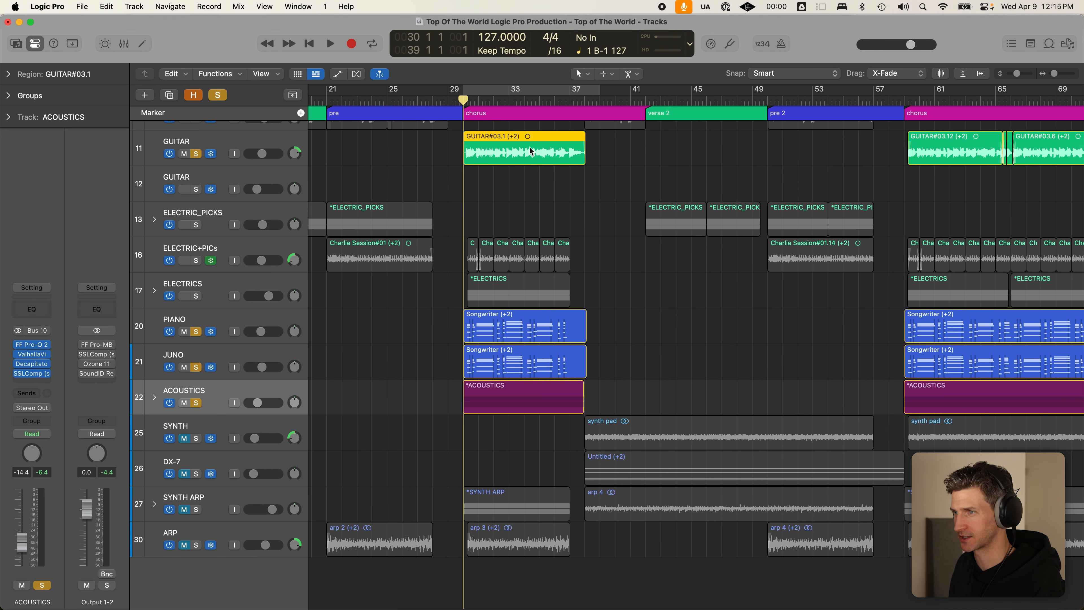
- Switch off soloing, then unmute SYNTH ARP, PIANO and ACOUSTICS and select ACOUSTICS
click(218, 95)
click(262, 497)
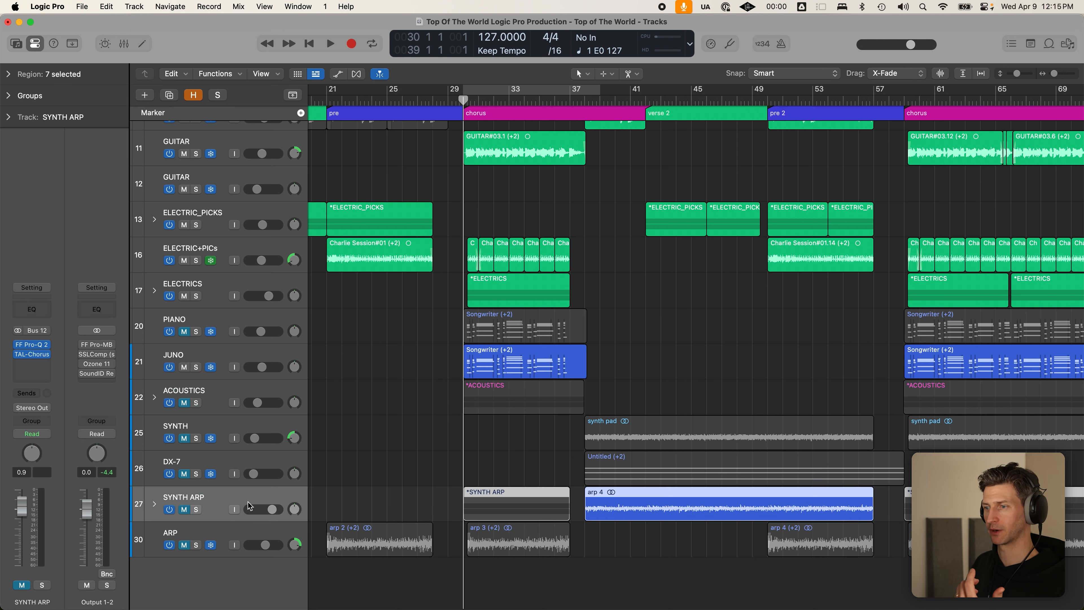
click(183, 512)
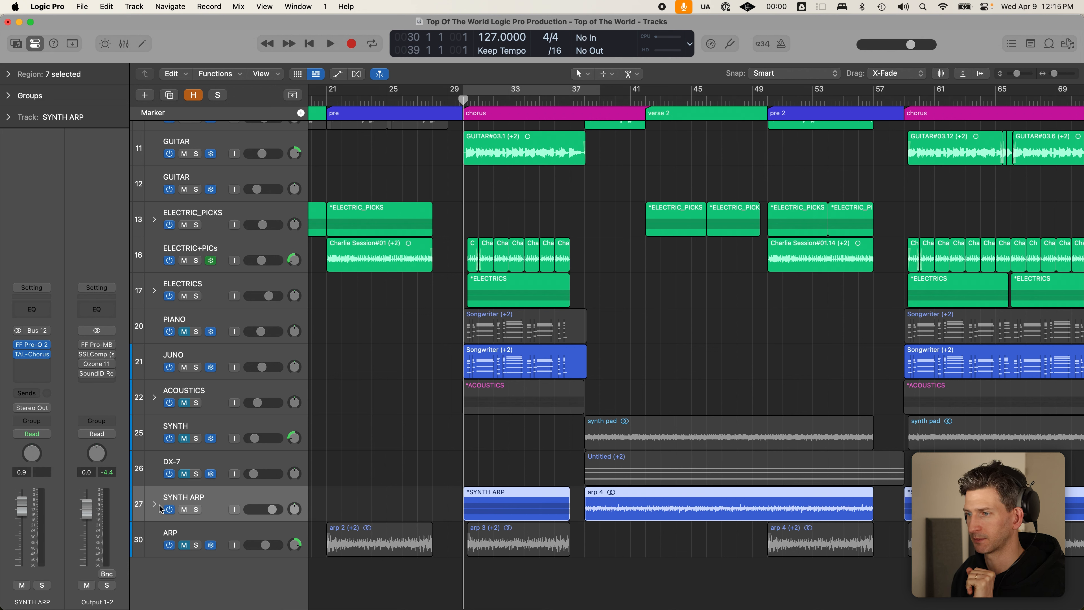
click(184, 331)
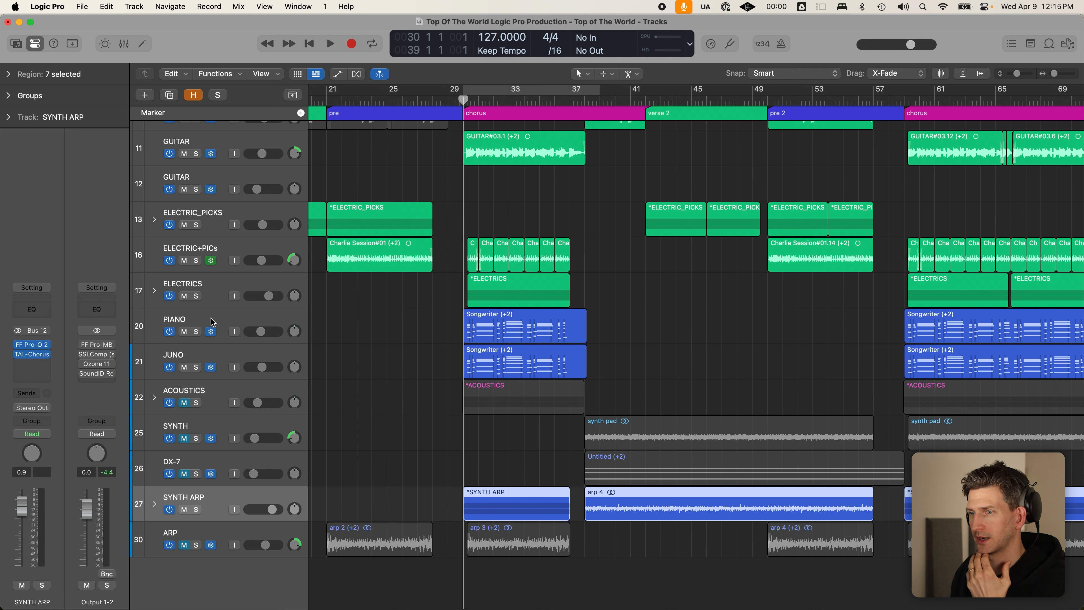
click(185, 403)
click(216, 392)
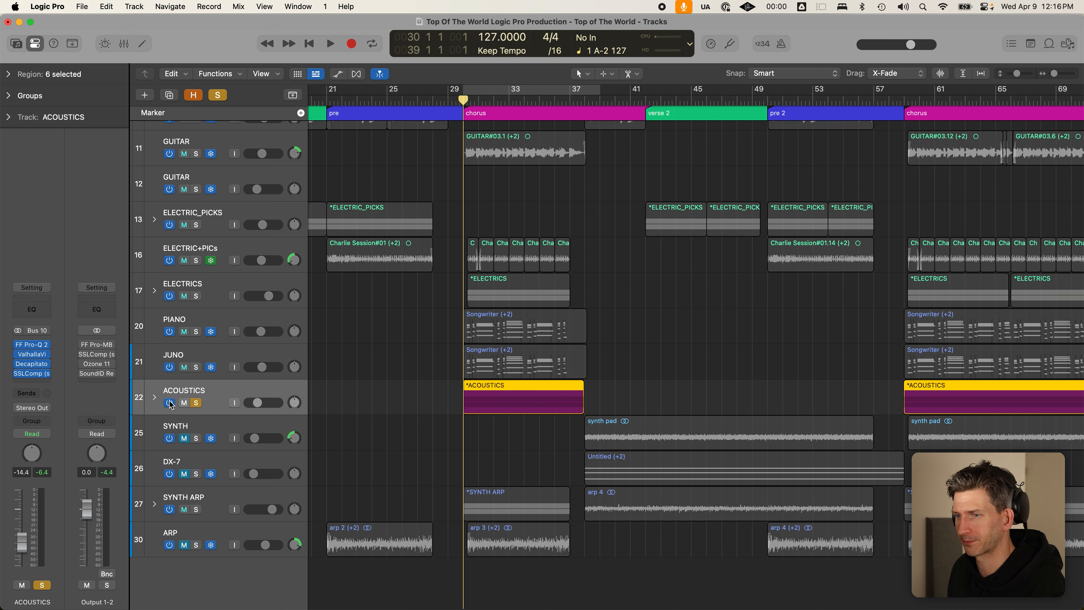
- Expand the SYNTH ARP stack, solo only its first arp track (28), and start playback
click(242, 497)
click(196, 509)
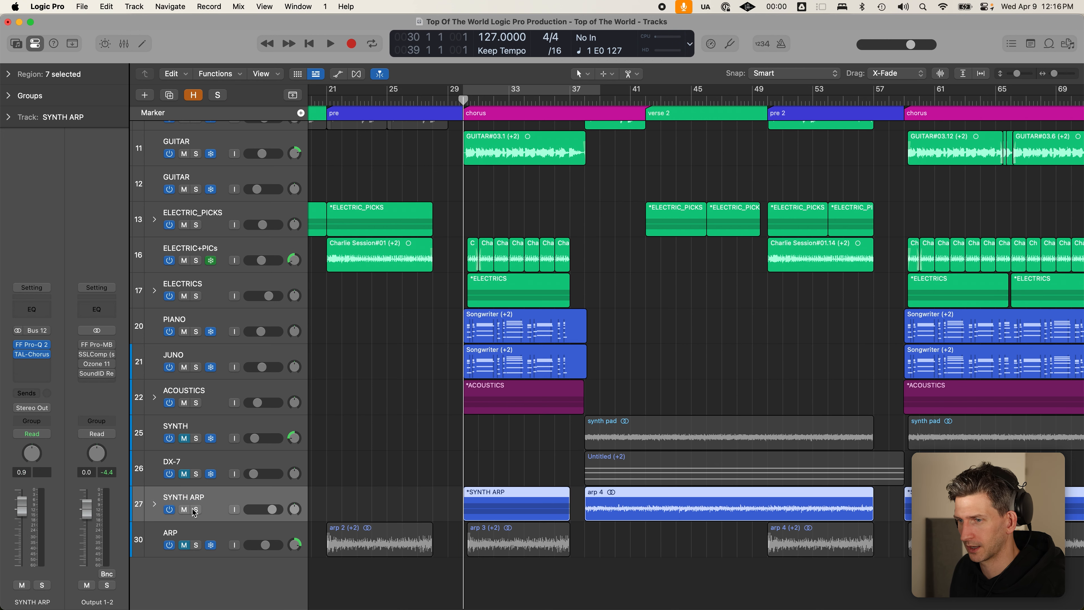
click(154, 504)
scroll(394, 453, down, 3)
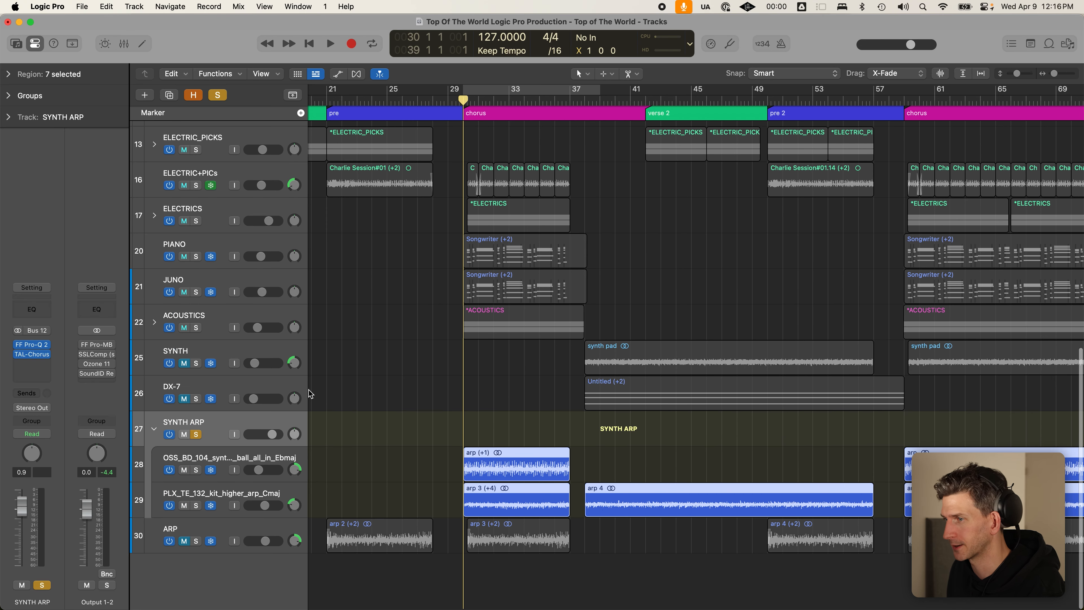
click(250, 460)
click(196, 434)
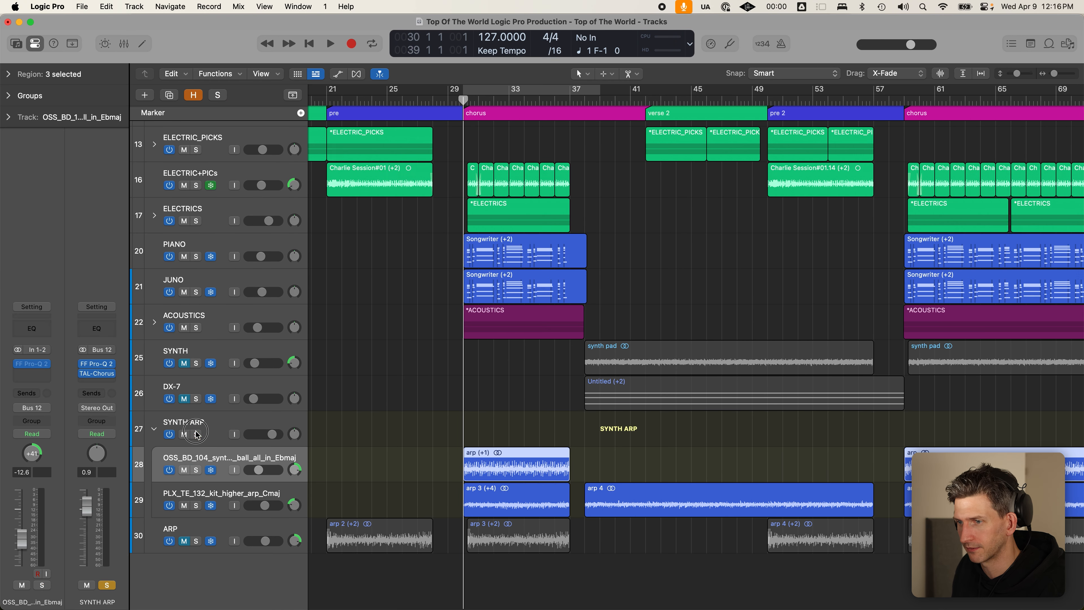
click(196, 470)
click(458, 443)
key(space)
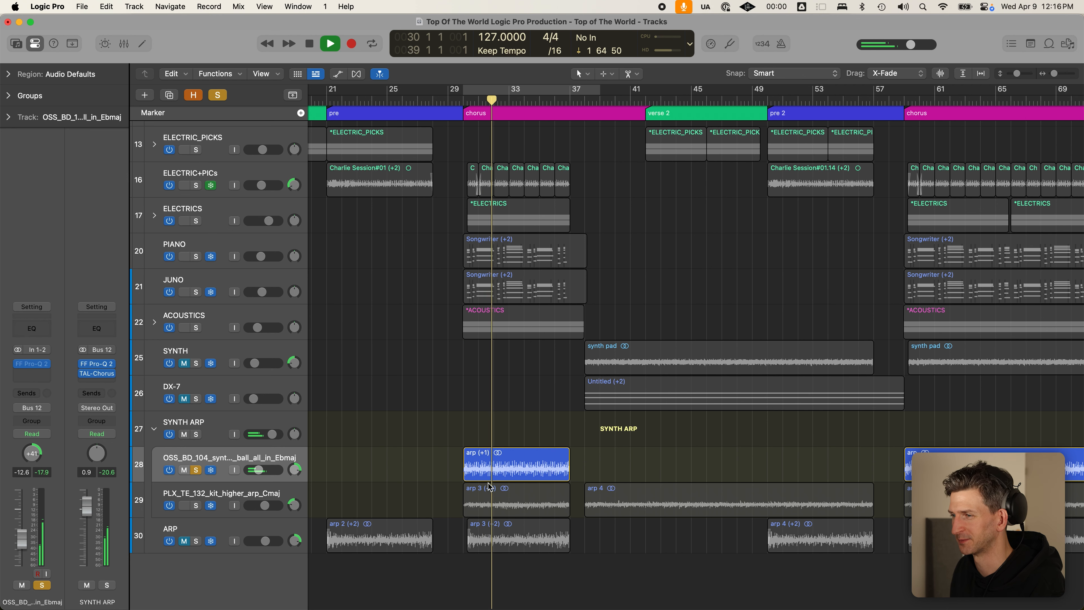
- Lower track 28's volume from +1.4 dB to -12 dB, then finally to -16 dB
click(491, 472)
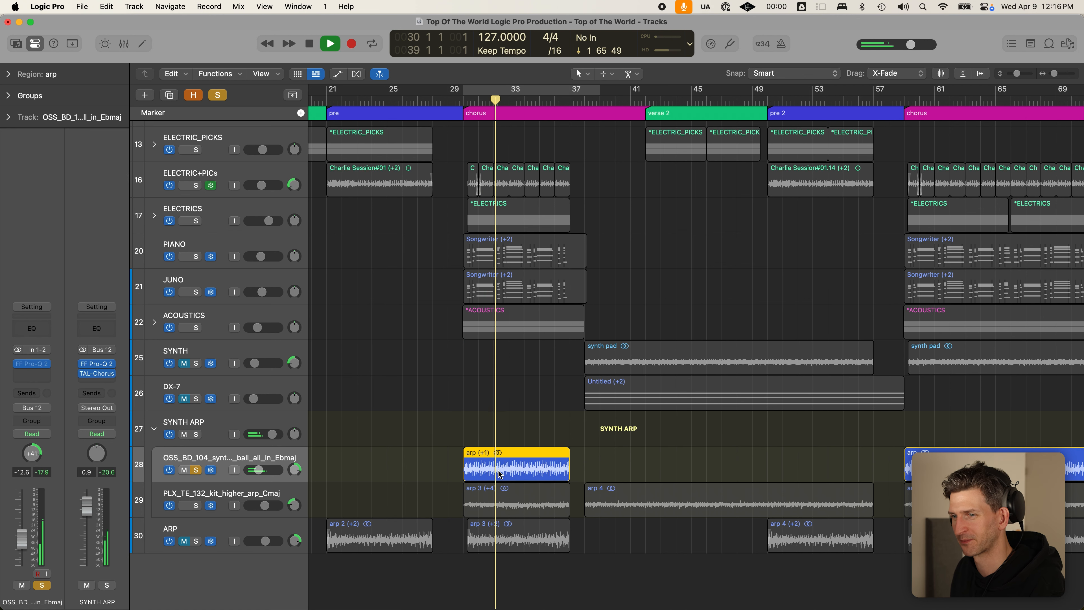
mouse_move(258, 470)
mouse_down()
mouse_move(324, 469)
mouse_move(256, 470)
mouse_up()
key(space)
double_click(256, 469)
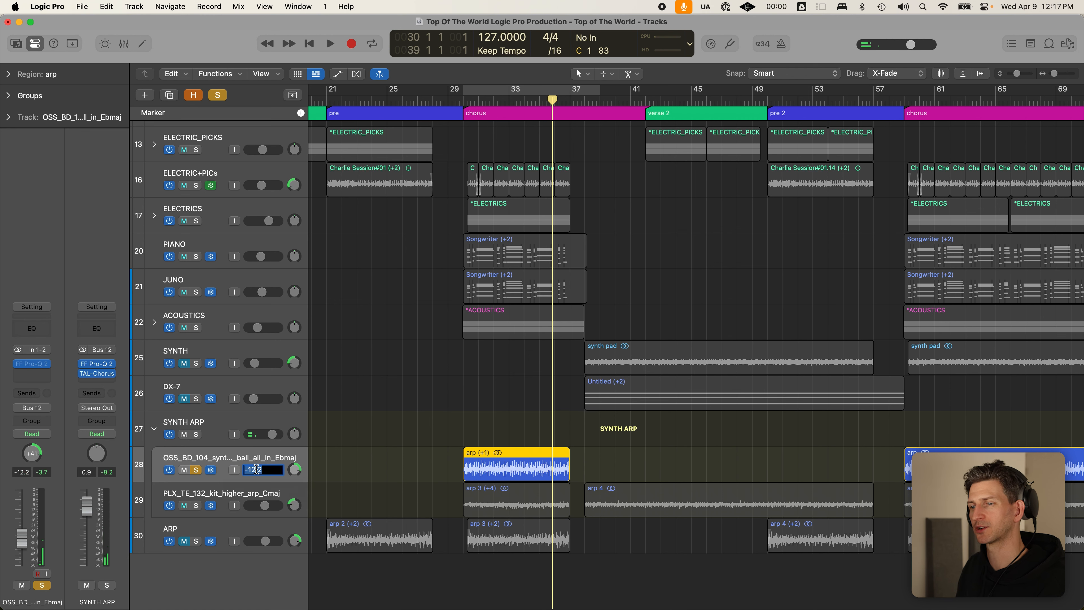
text(-12)
key(Return)
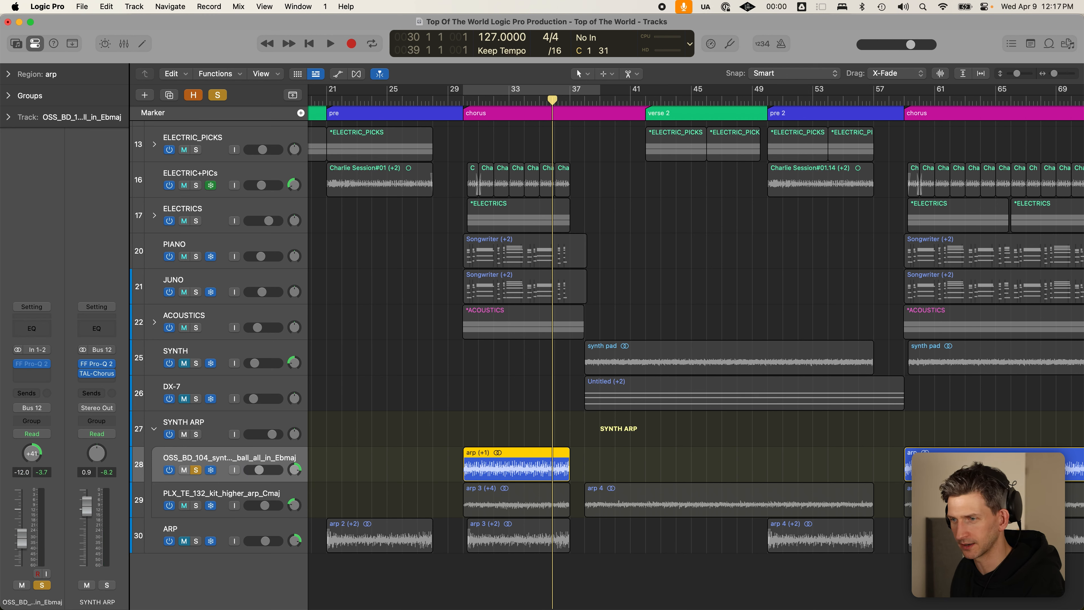
double_click(258, 469)
text(-16)
key(Return)
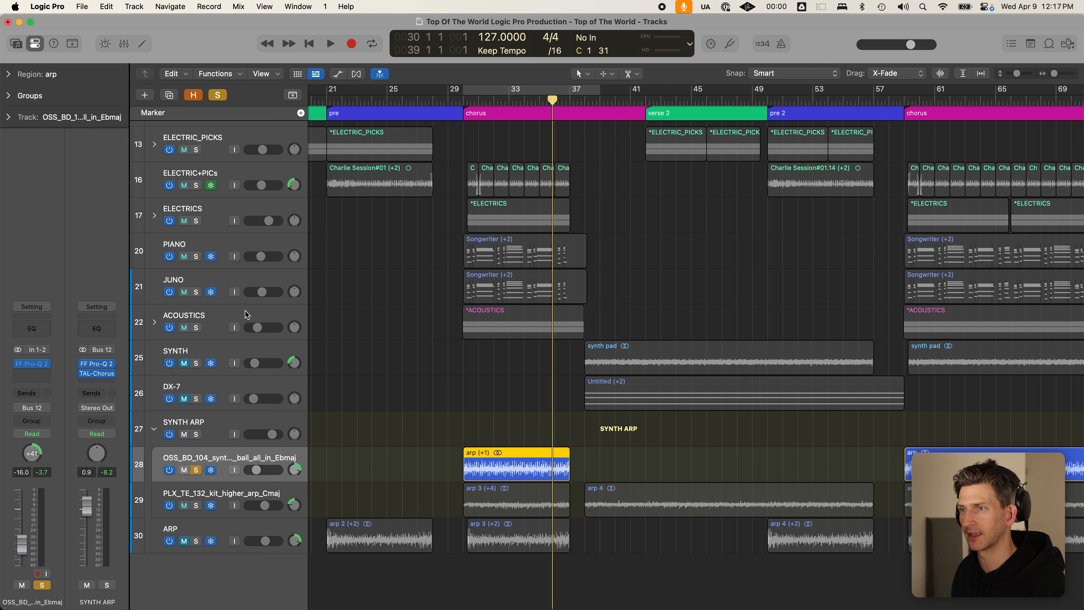
- Audition ELECTRIC+PICs at +3.2 dB and the soloed OSS_BD_104 arp at -4.0 dB
click(218, 95)
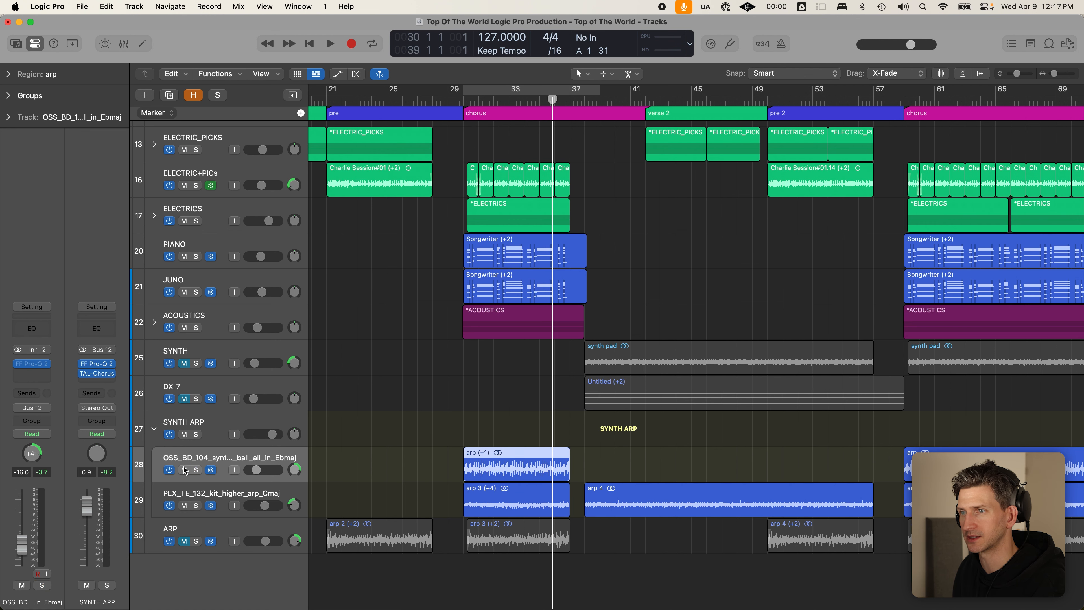
click(196, 185)
key(space)
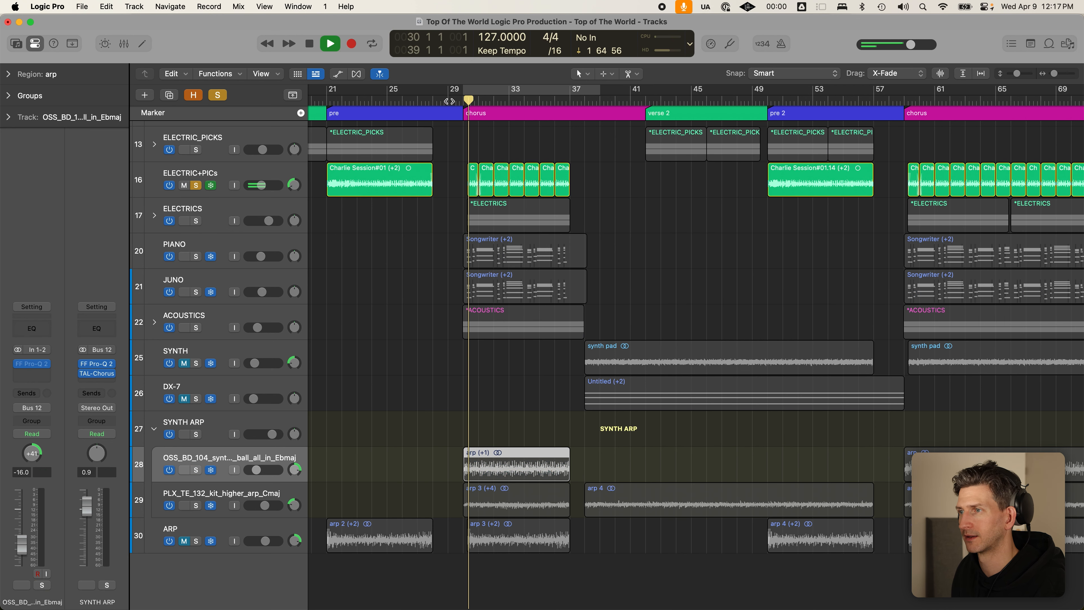
click(265, 188)
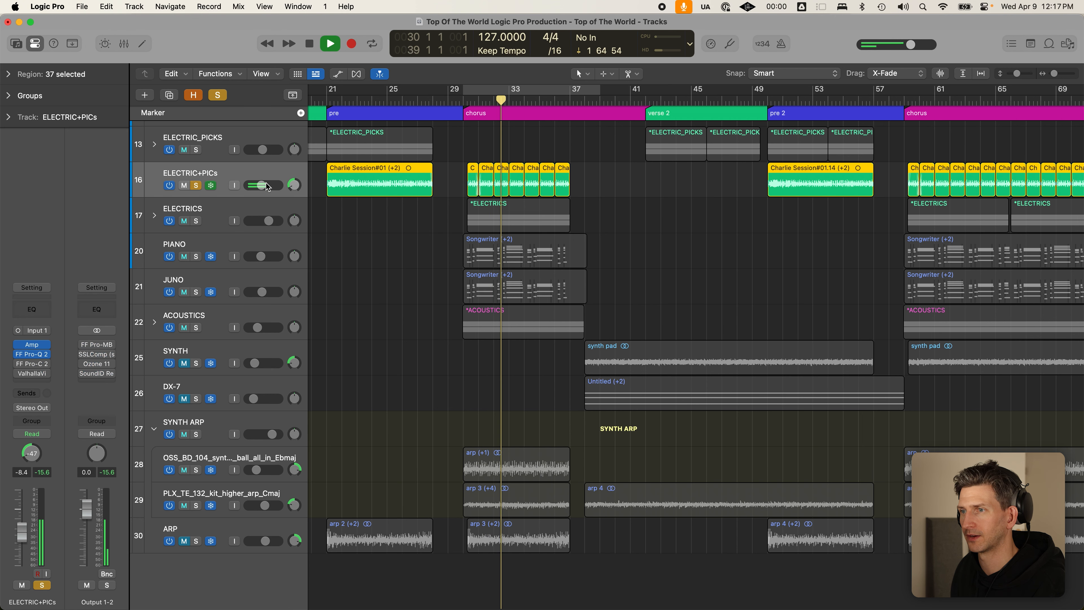
drag(265, 188, 320, 193)
click(196, 469)
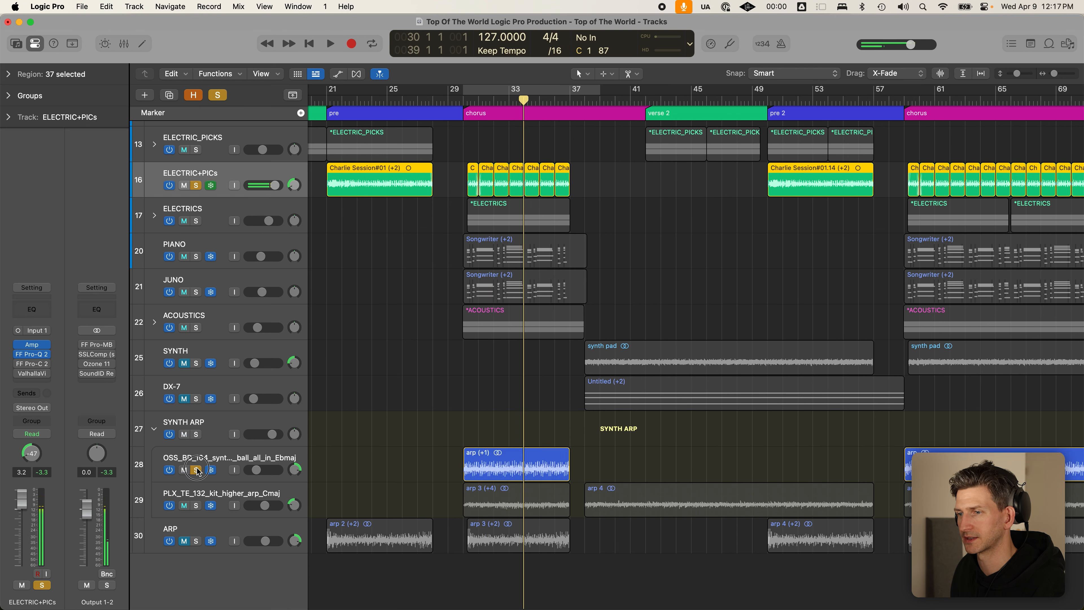
drag(275, 469, 317, 456)
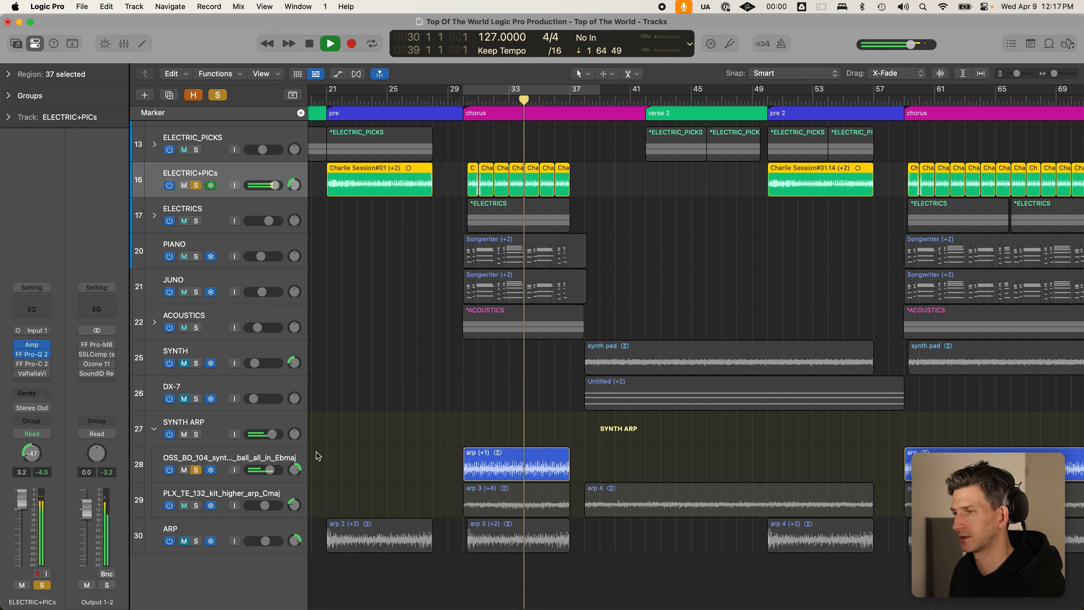
key(space)
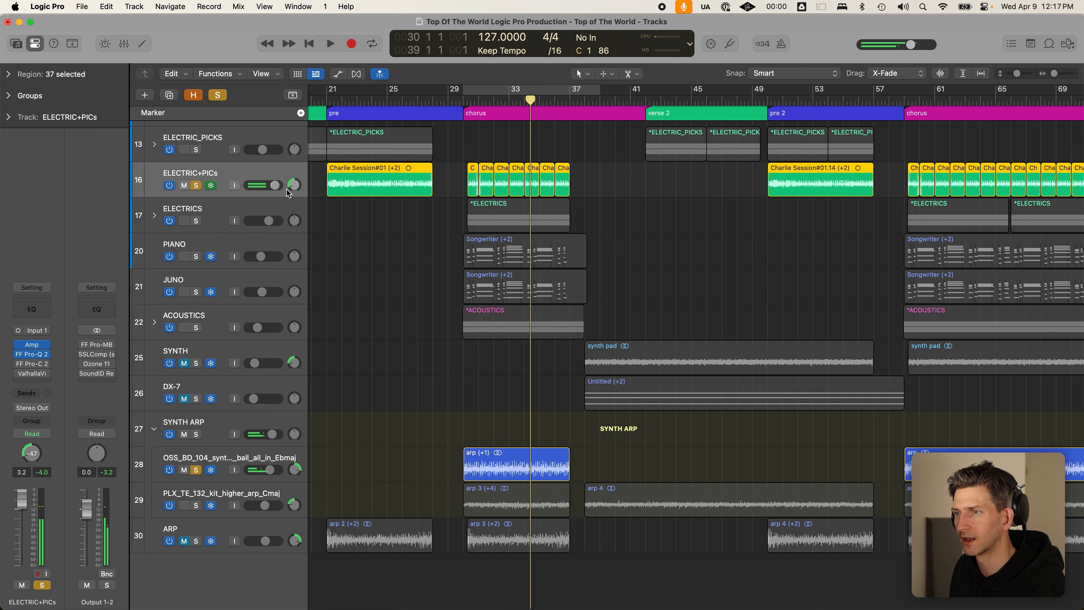
- Set both ELECTRIC+PICs and the OSS_BD_104 arp track to exactly -12 dB
drag(275, 185, 261, 185)
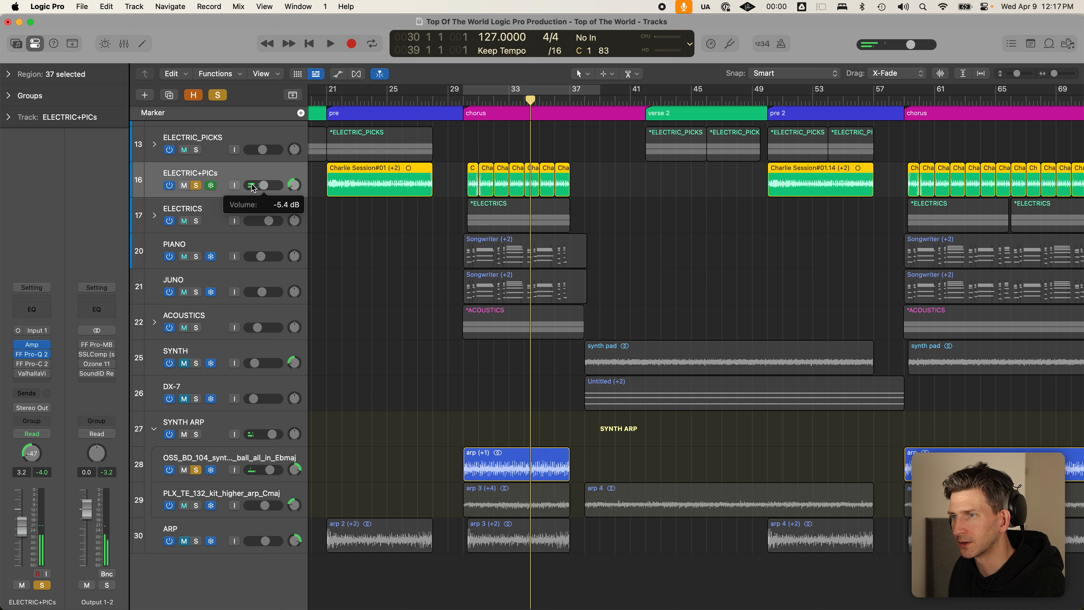
double_click(262, 184)
text(-12)
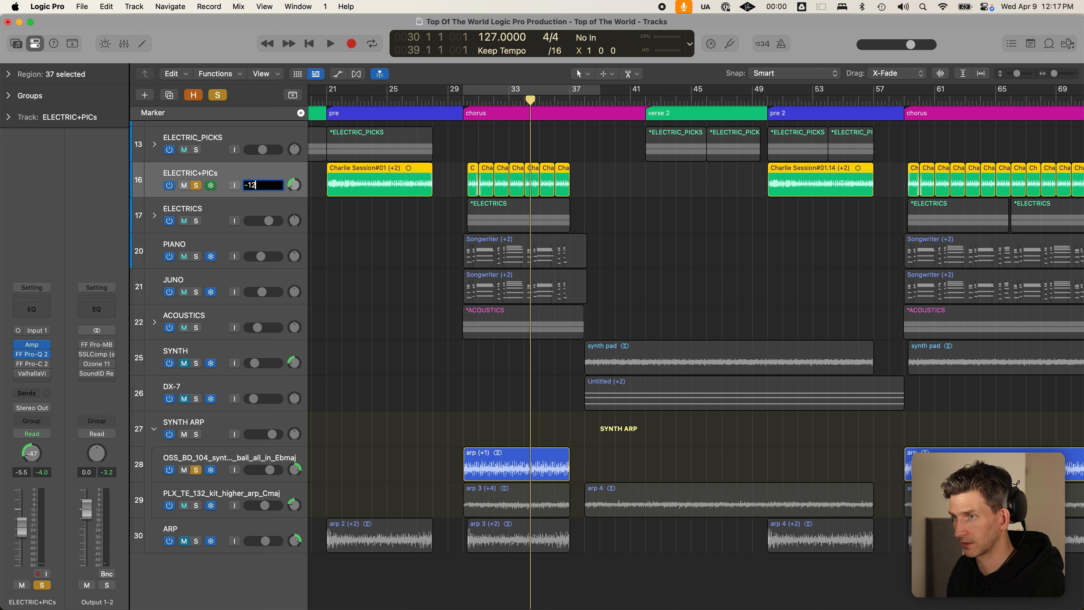
key(Return)
double_click(271, 470)
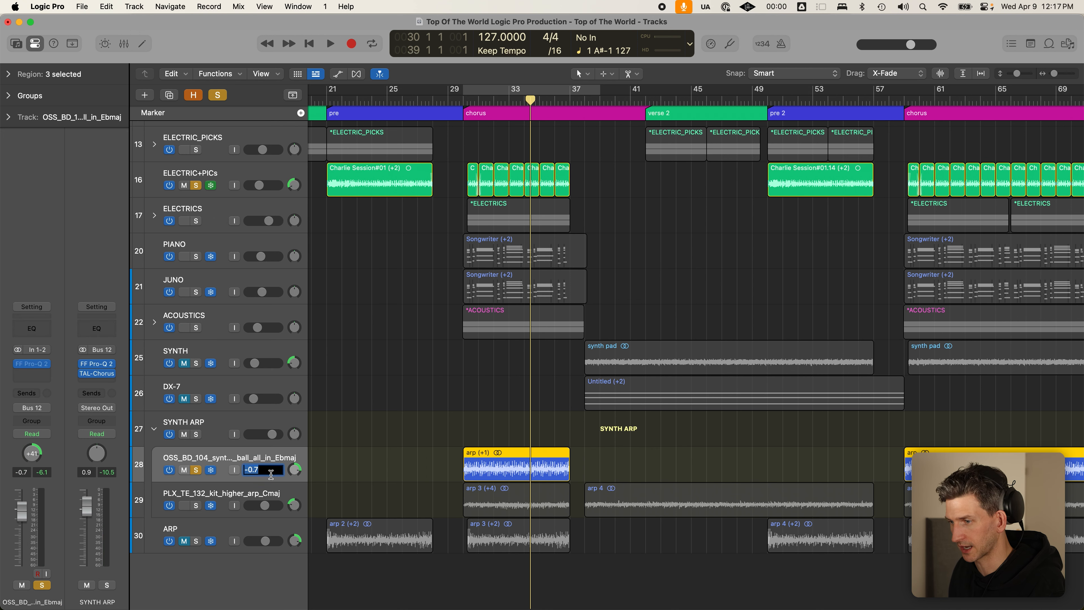
text(-12)
key(Return)
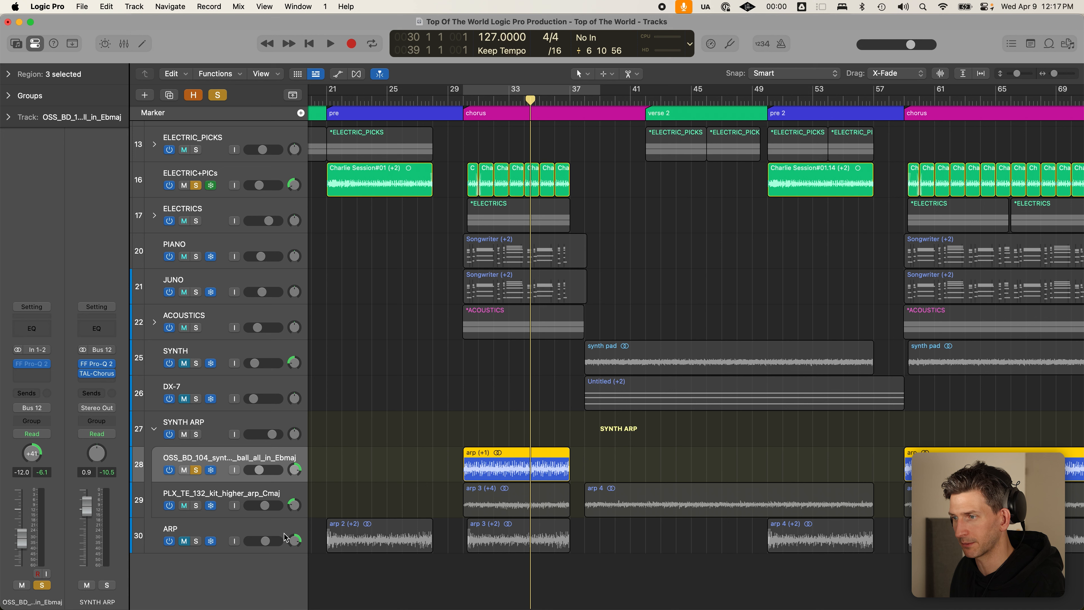
- Solo the PLX_TE_132 arp track in place of OSS_BD_104
click(246, 177)
click(196, 505)
click(195, 470)
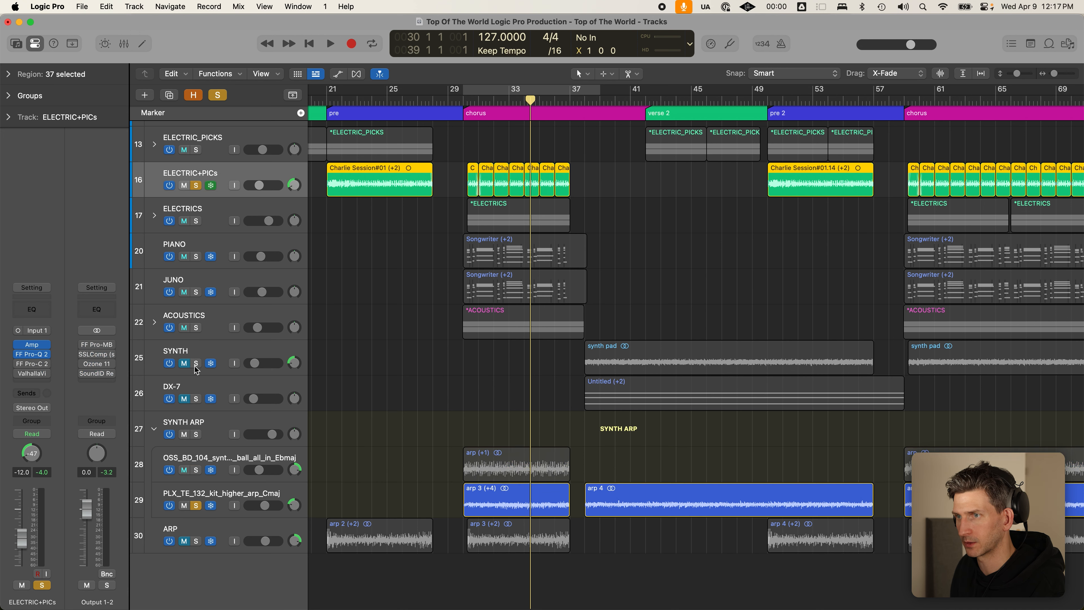
- Unsolo ELECTRIC+PICs and audition the PLX_TE_132 arp track from the start of its regions
click(187, 185)
click(196, 185)
click(184, 185)
click(270, 498)
key(space)
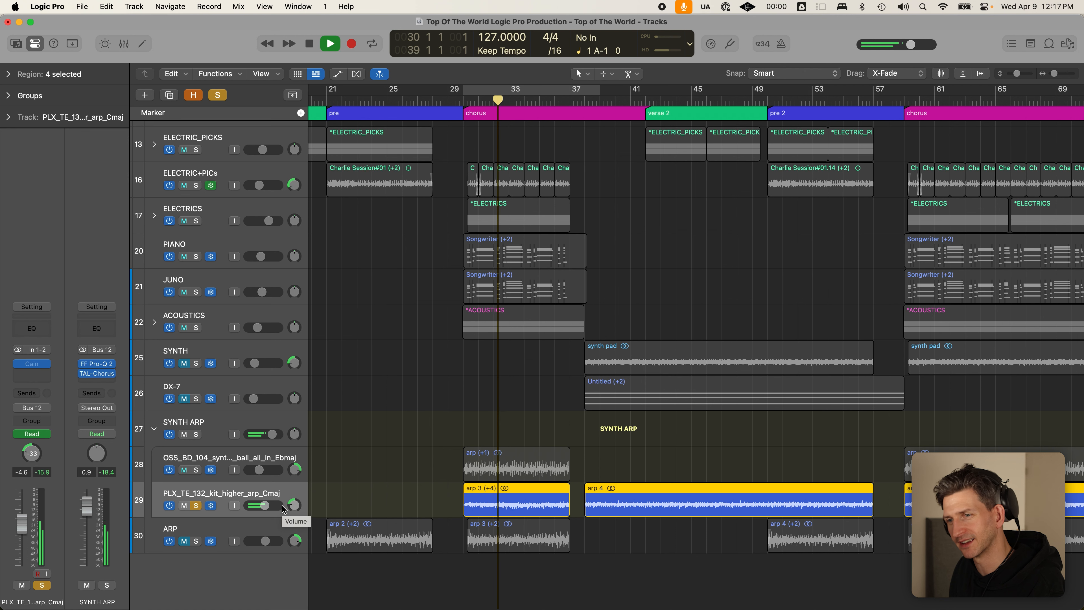
key(space)
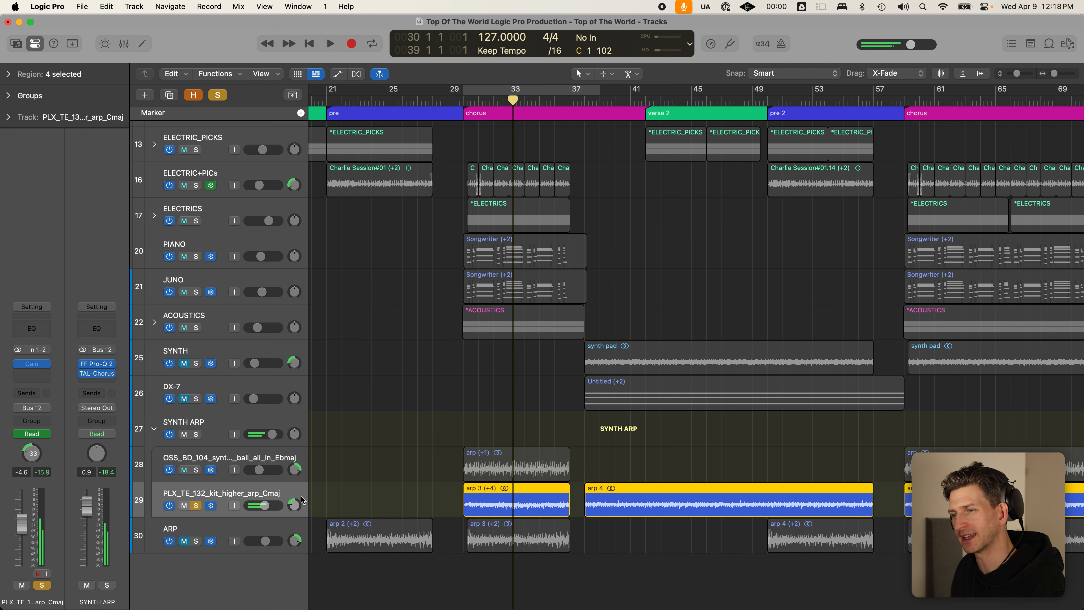
key(shift+space)
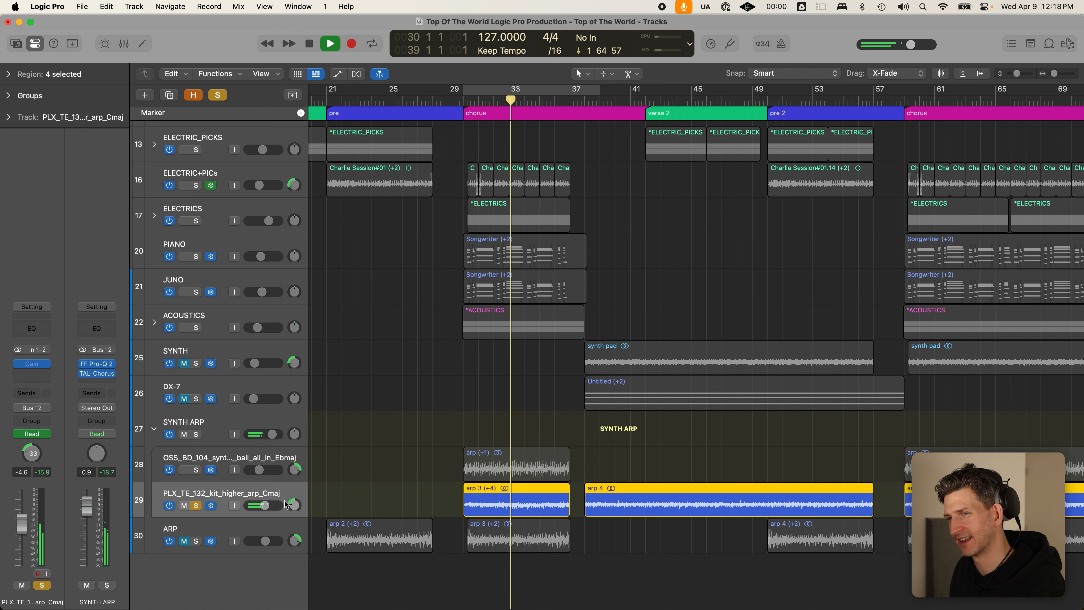
key(space)
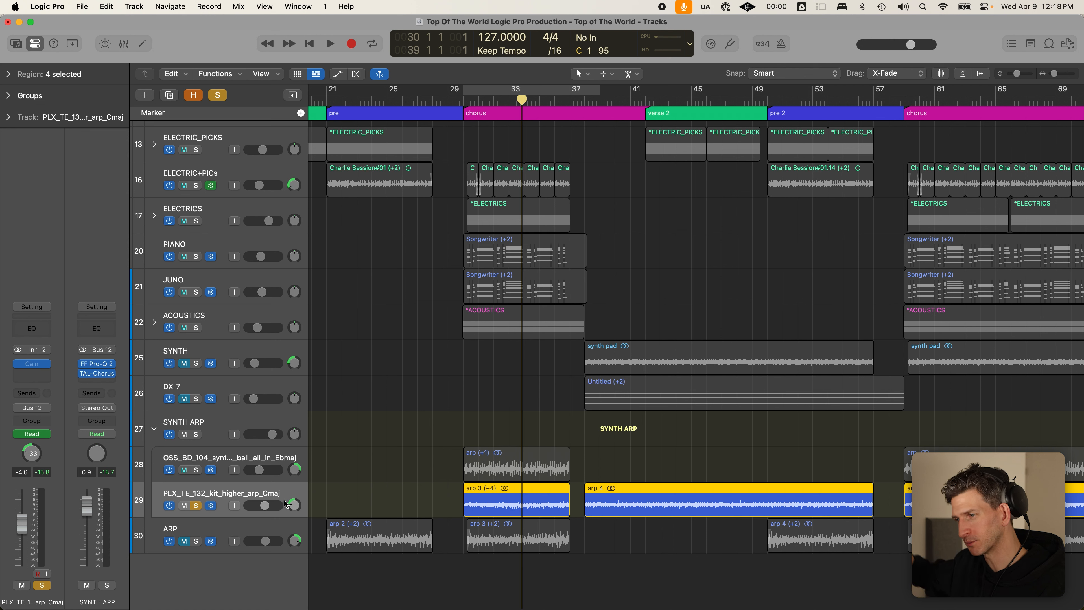
- Solo the whole SYNTH ARP stack instead of PLX_TE_132 and collapse it
click(195, 434)
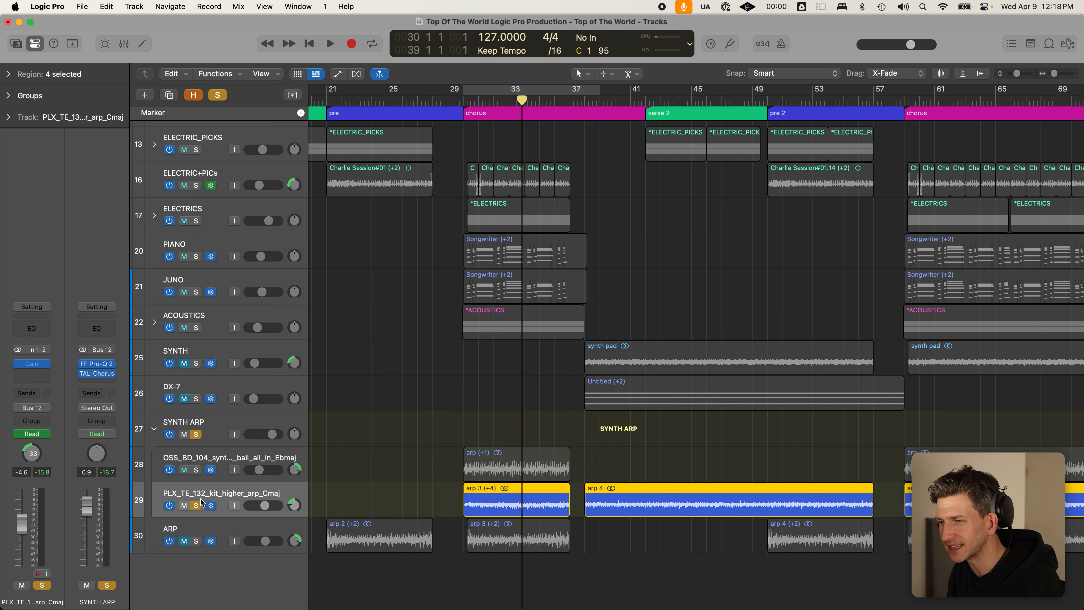
click(197, 506)
click(179, 441)
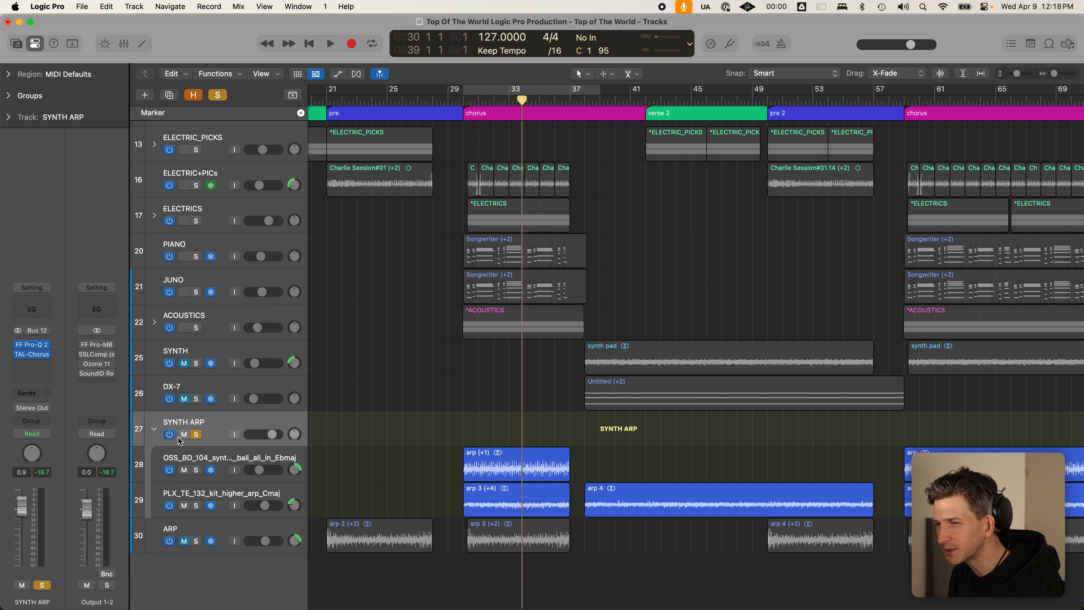
click(153, 430)
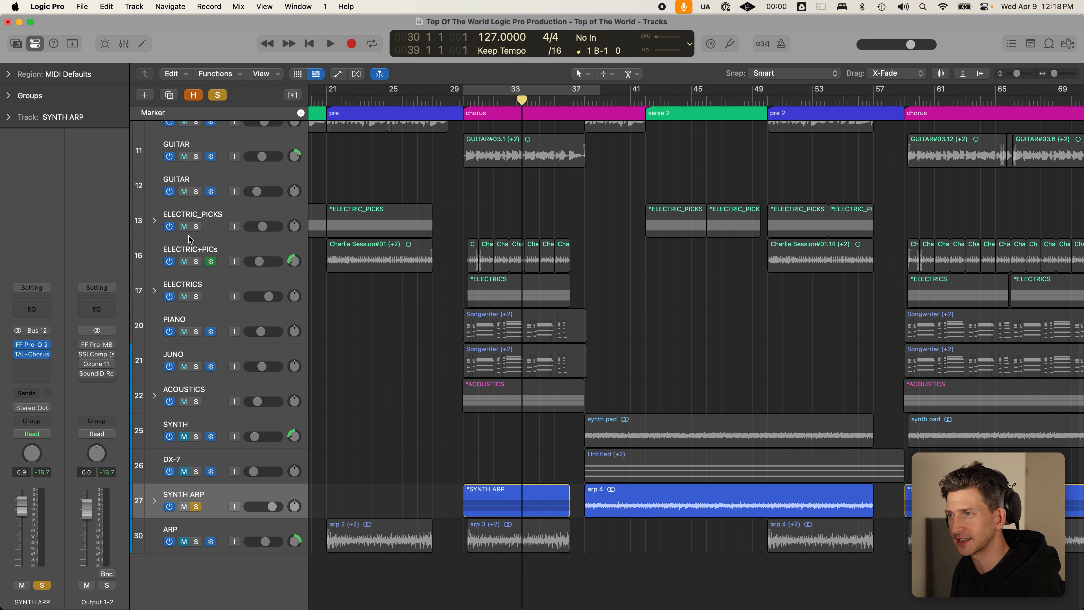
- Re-expand the SYNTH ARP stack and compare its OSS_BD_104 and PLX_TE_132 arp tracks
click(154, 501)
scroll(217, 519, down, 1)
click(219, 519)
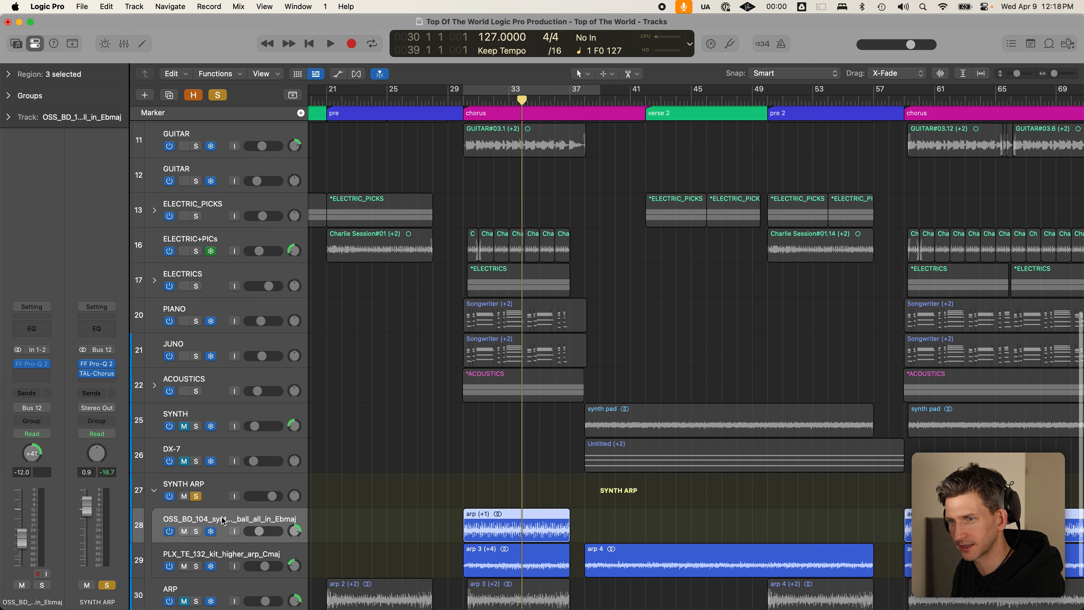
scroll(219, 515, down, 3)
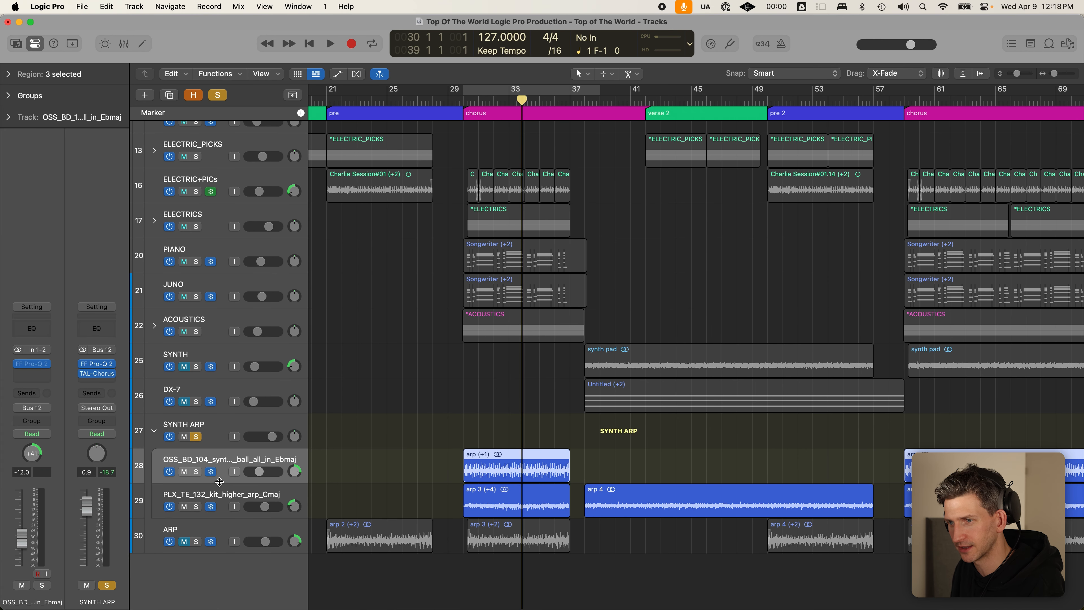
click(229, 489)
click(225, 462)
click(230, 491)
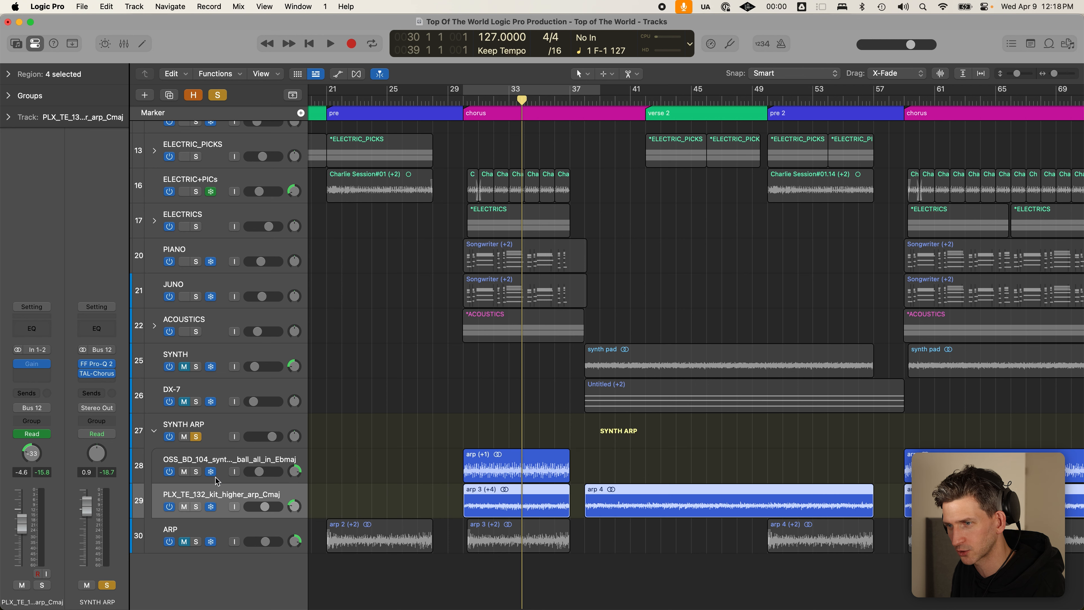
click(222, 419)
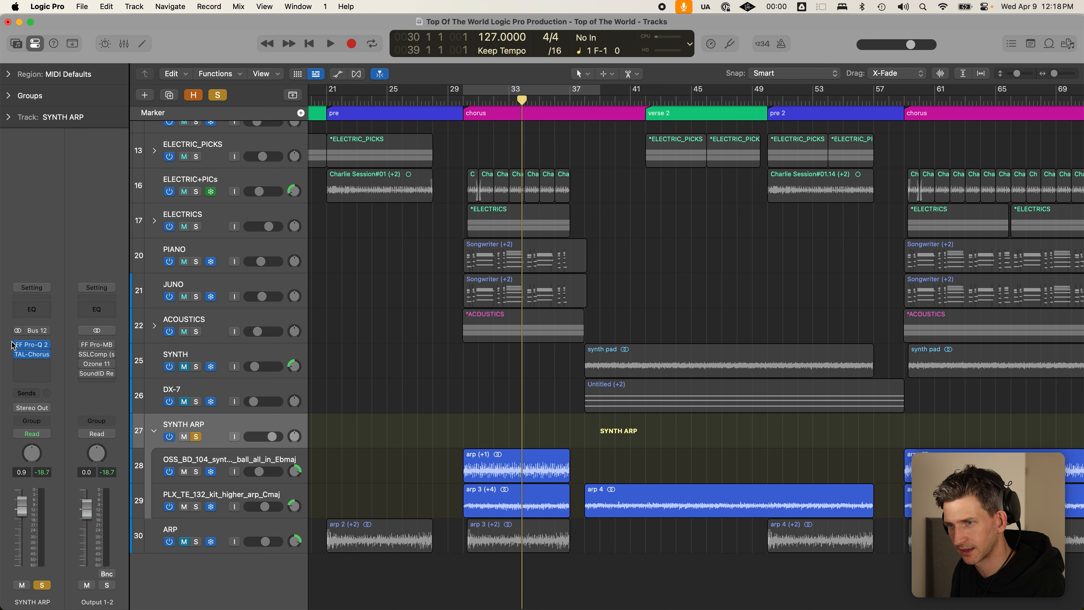
click(231, 468)
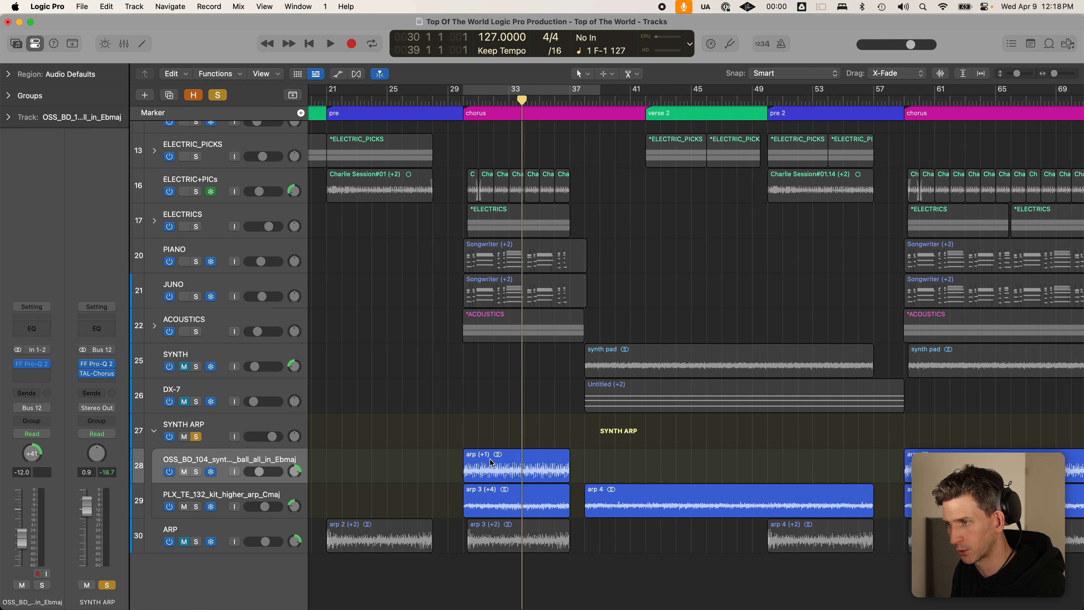
- Inspect the arp regions on both sub-tracks and briefly show the automation lanes
click(486, 497)
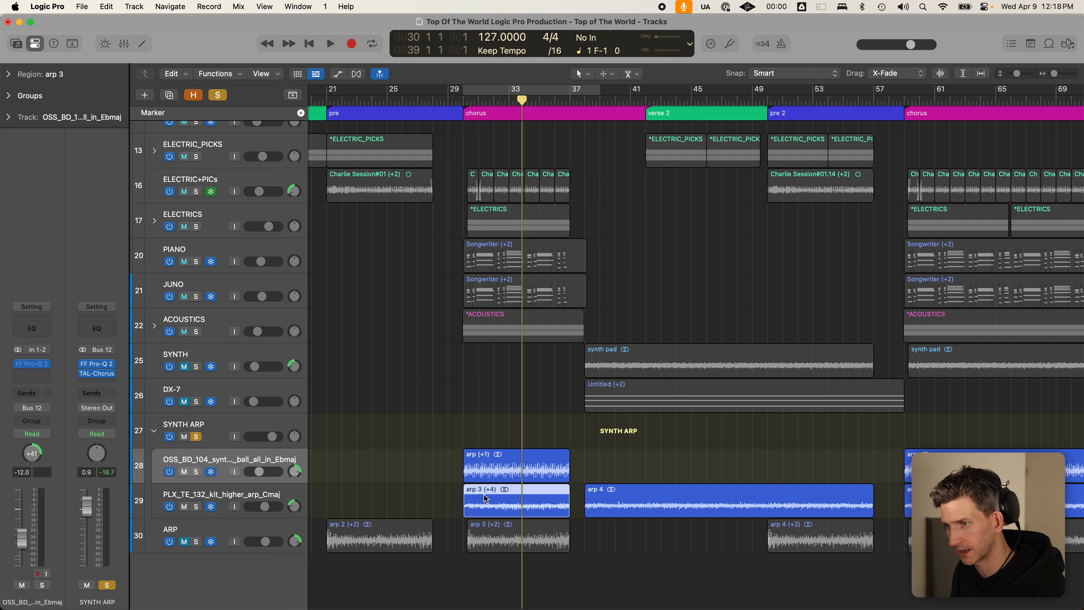
click(230, 459)
click(256, 495)
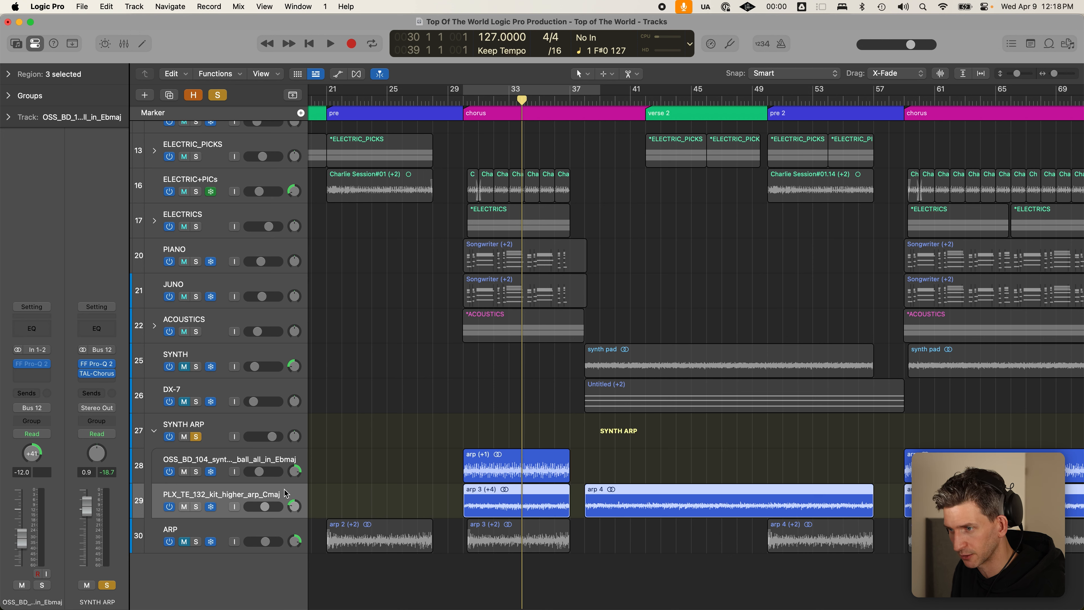
click(259, 459)
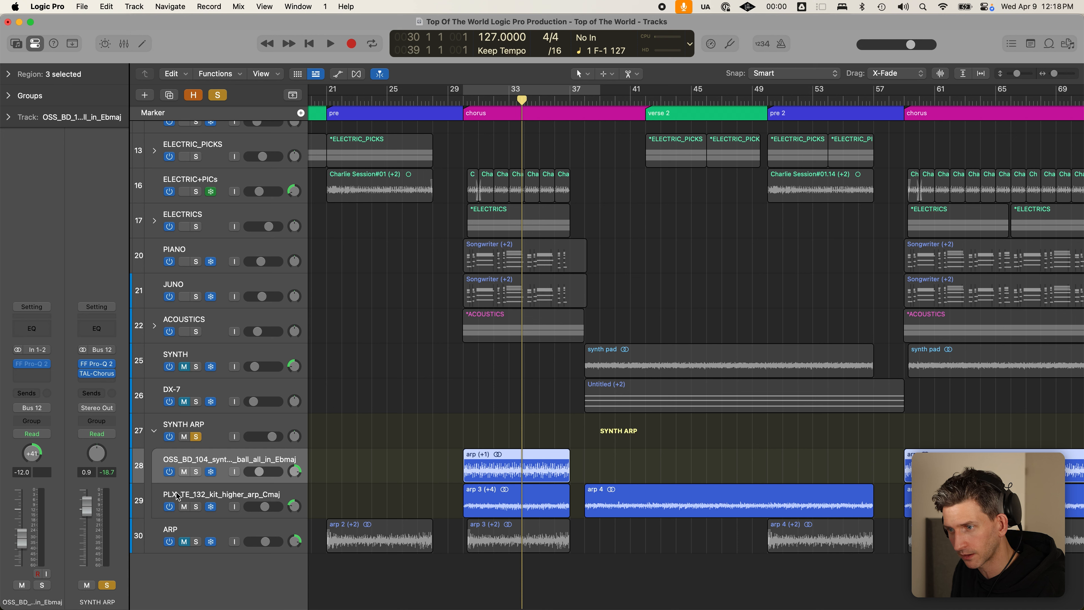
click(225, 498)
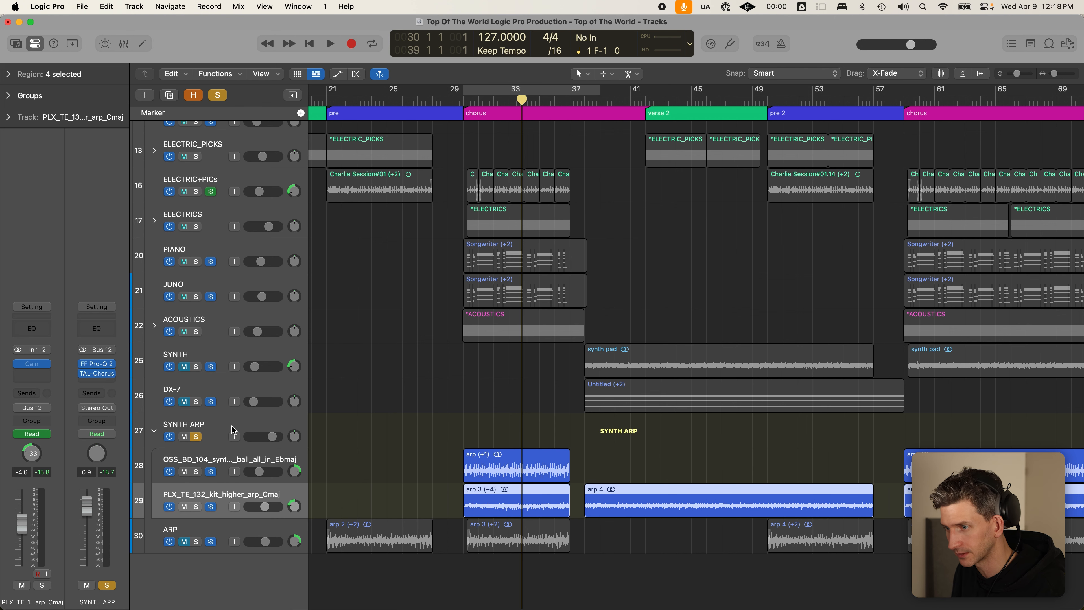
key(a)
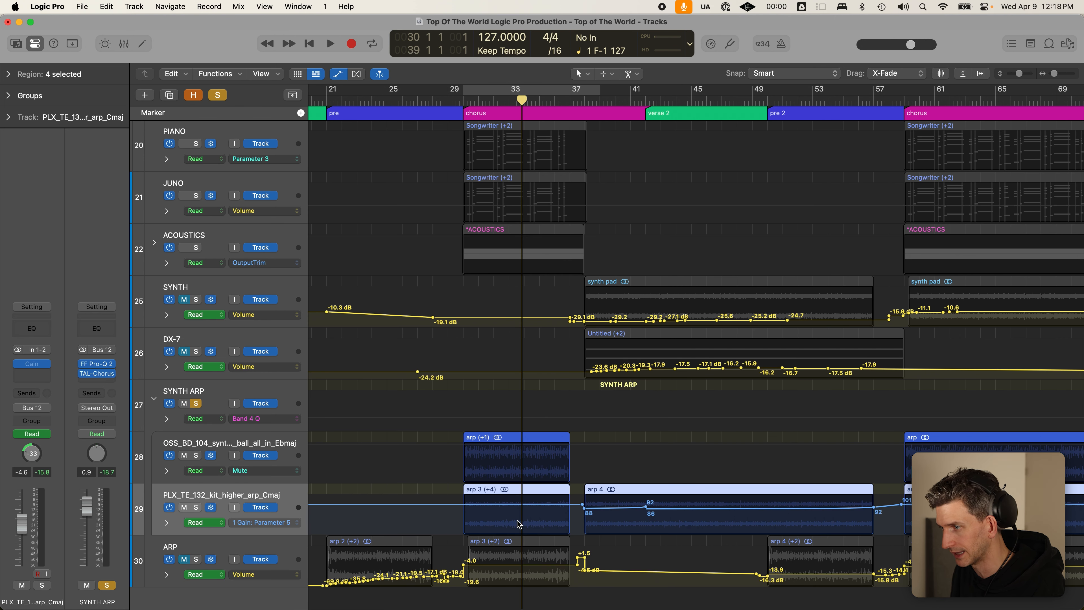
key(a)
- Collapse the SYNTH ARP stack back into the single track 27 row
click(280, 461)
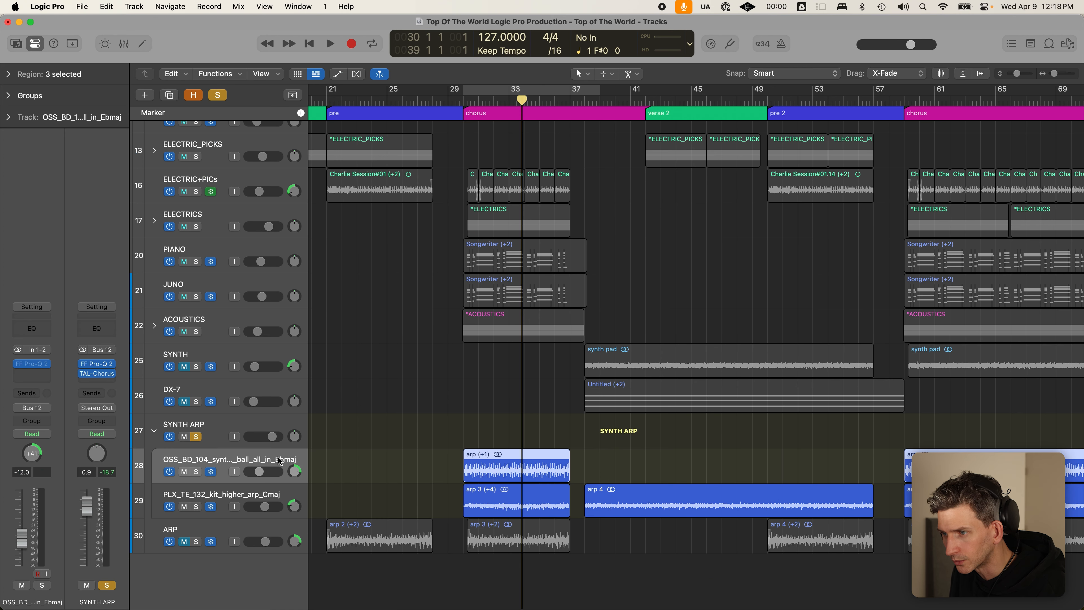
click(218, 436)
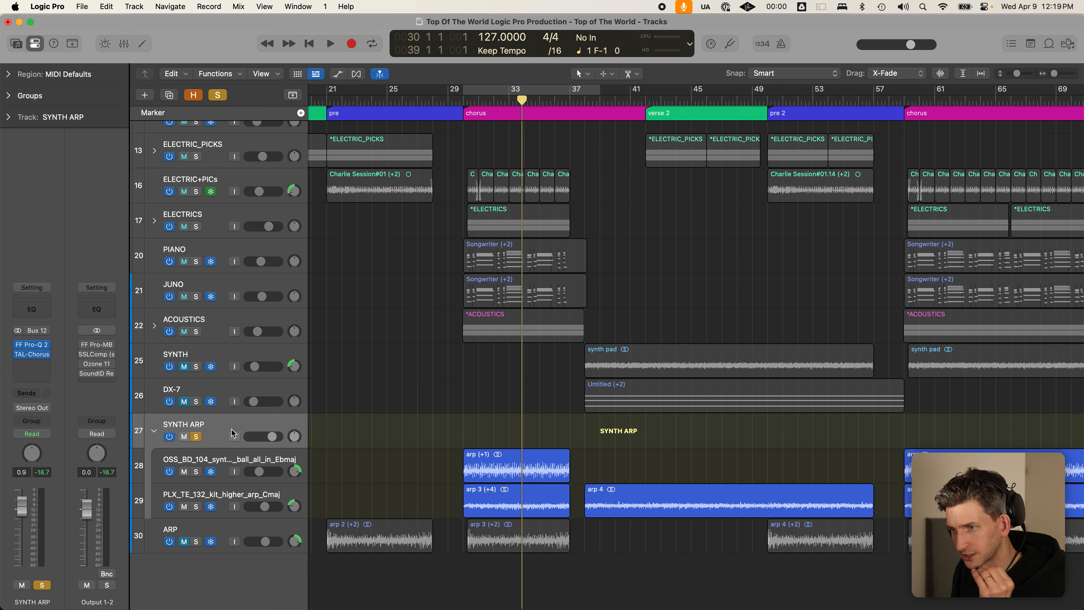
click(155, 433)
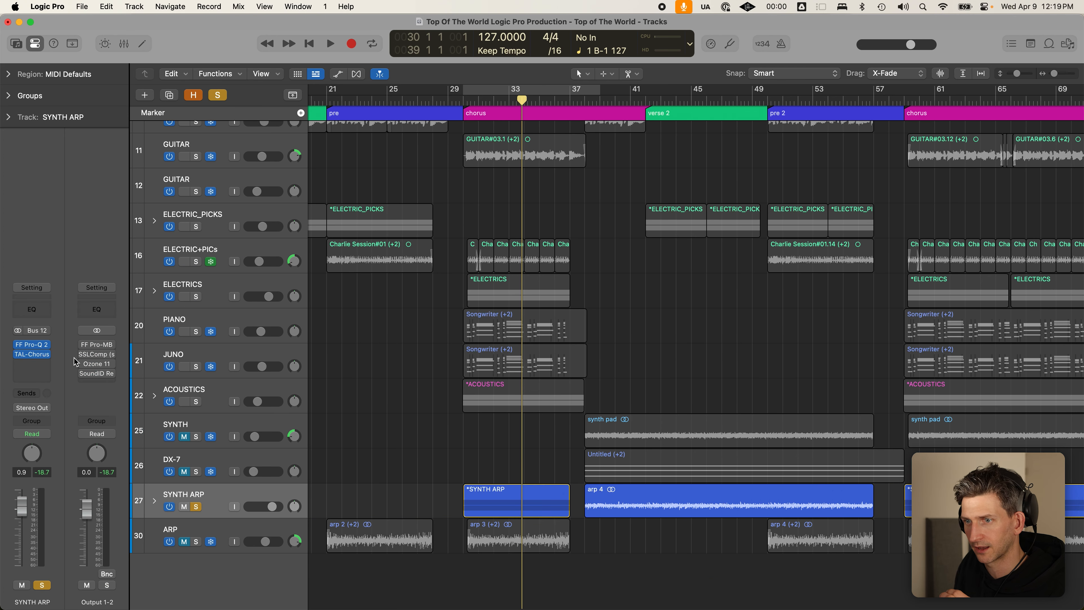
- Inspect the low-mid band of SYNTH ARP's Pro-Q 2 EQ, then close it
mouse_move(34, 348)
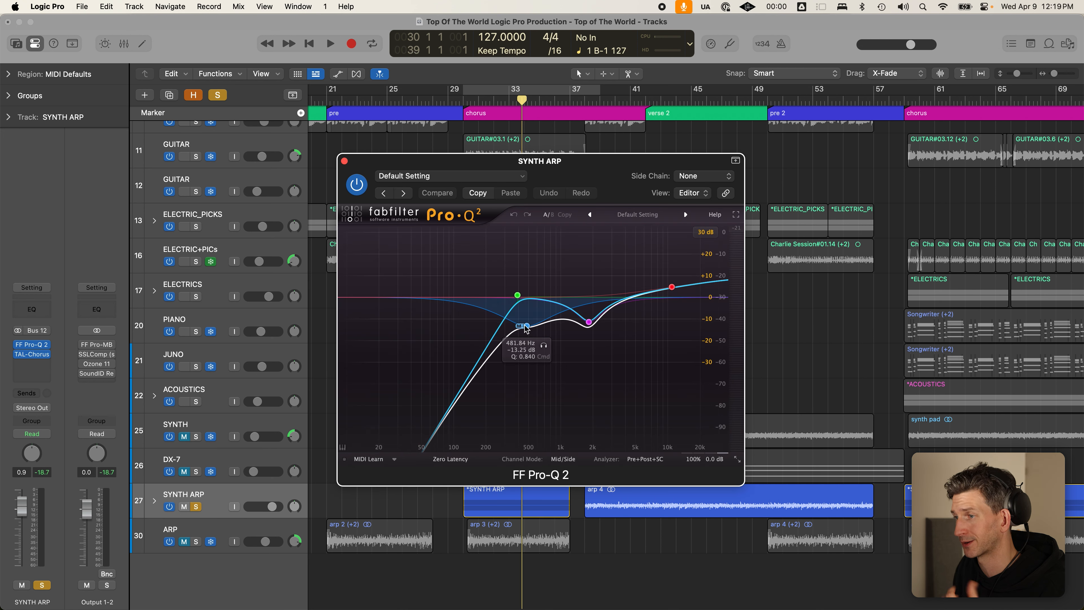
click(526, 326)
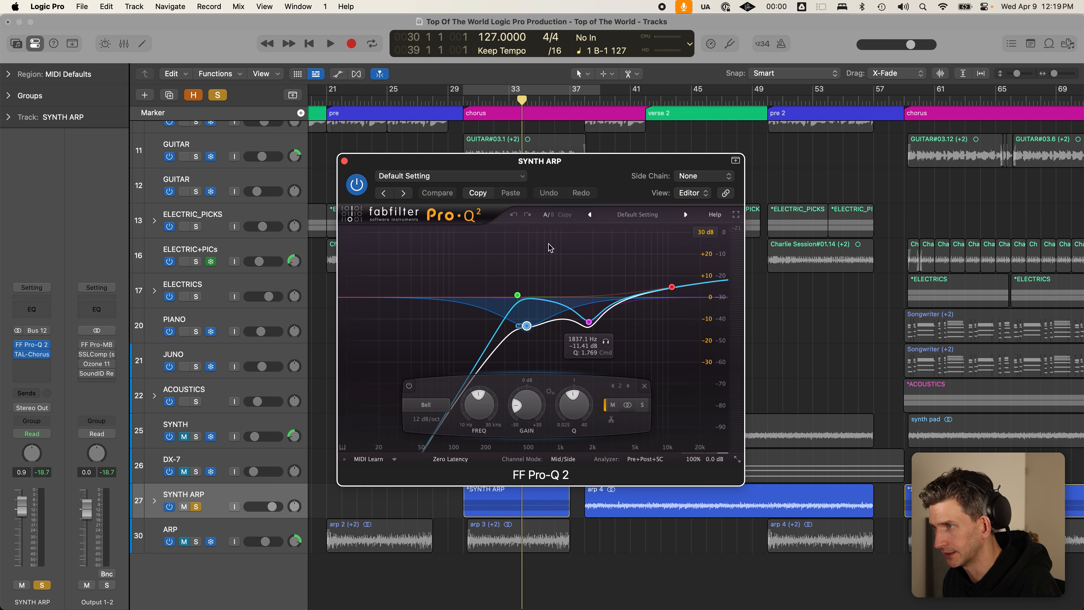
click(344, 161)
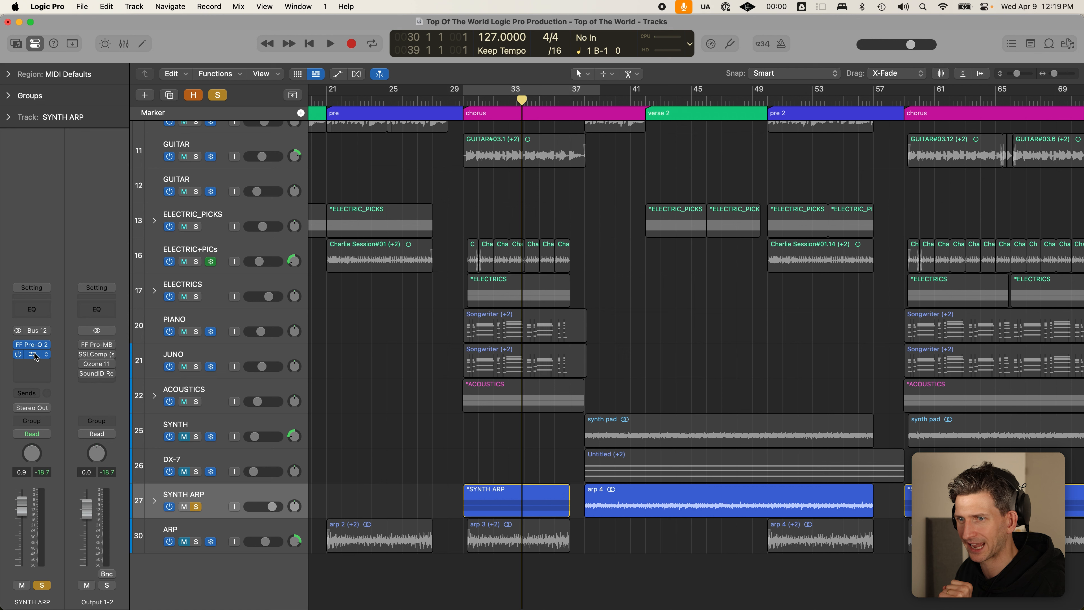
- Check SYNTH ARP's TAL-Chorus-LX settings, then play the song from bar 30
click(46, 353)
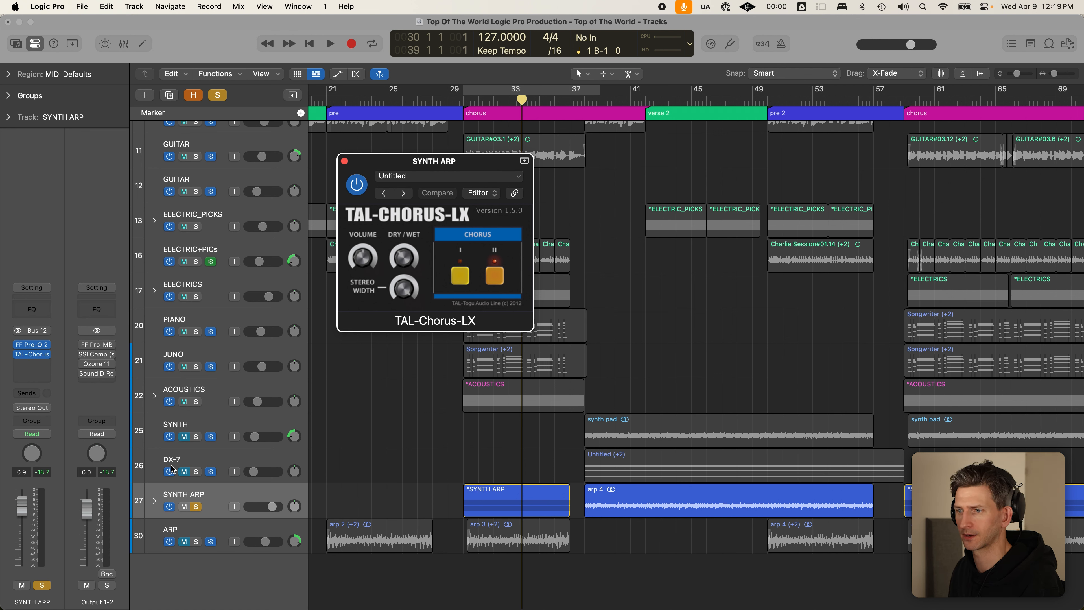
click(345, 161)
click(461, 103)
key(space)
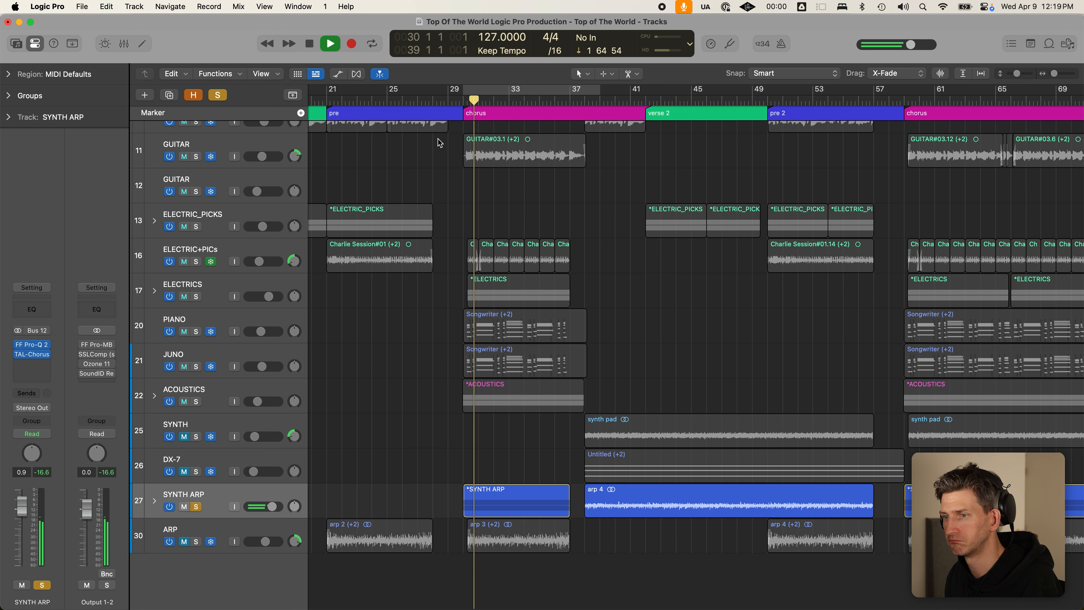
- Solo ACOUSTICS, JUNO, PIANO and GUITAR and audition the chorus looped over bars 29–37
click(196, 401)
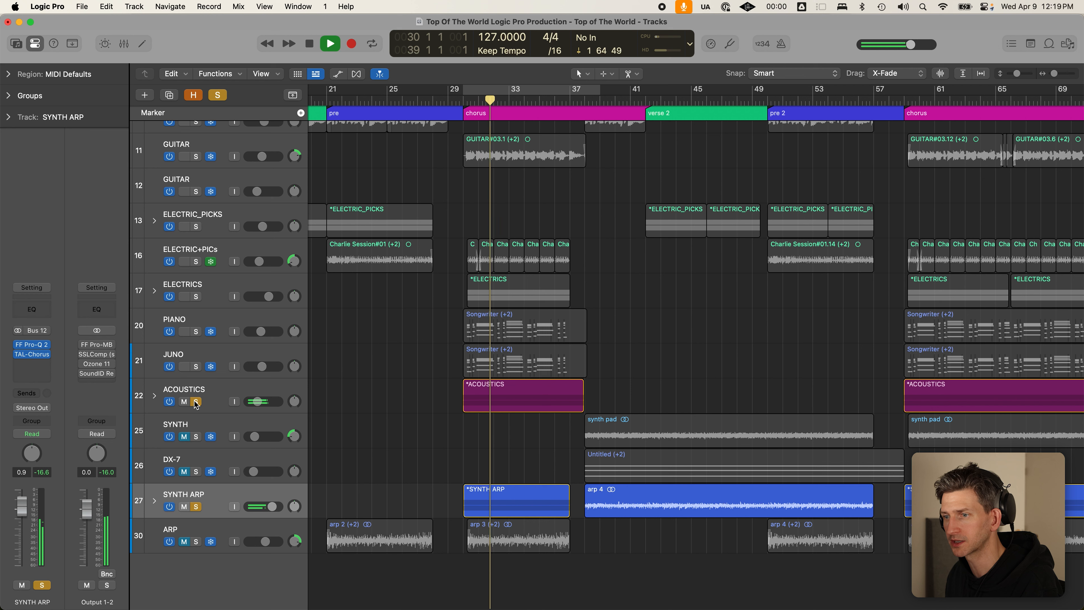
click(196, 367)
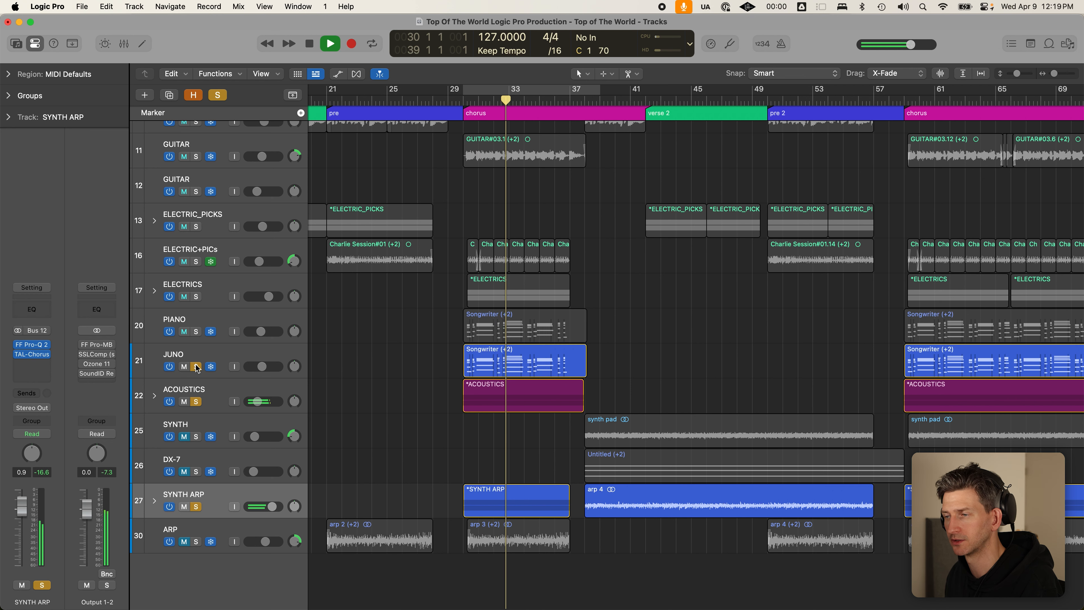
click(196, 332)
click(560, 88)
drag(599, 89, 569, 89)
key(space)
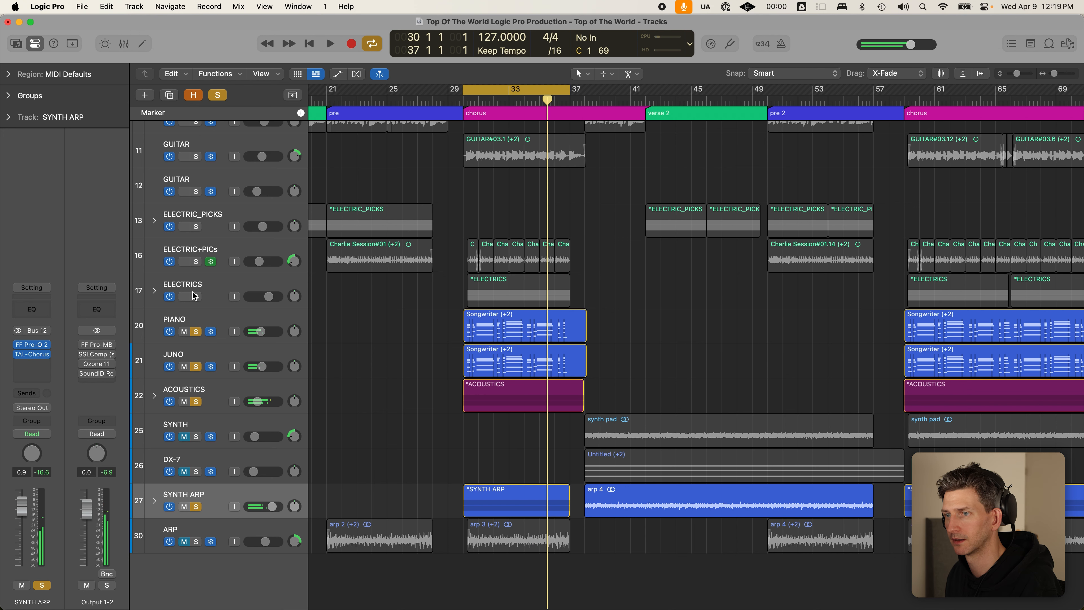
click(196, 156)
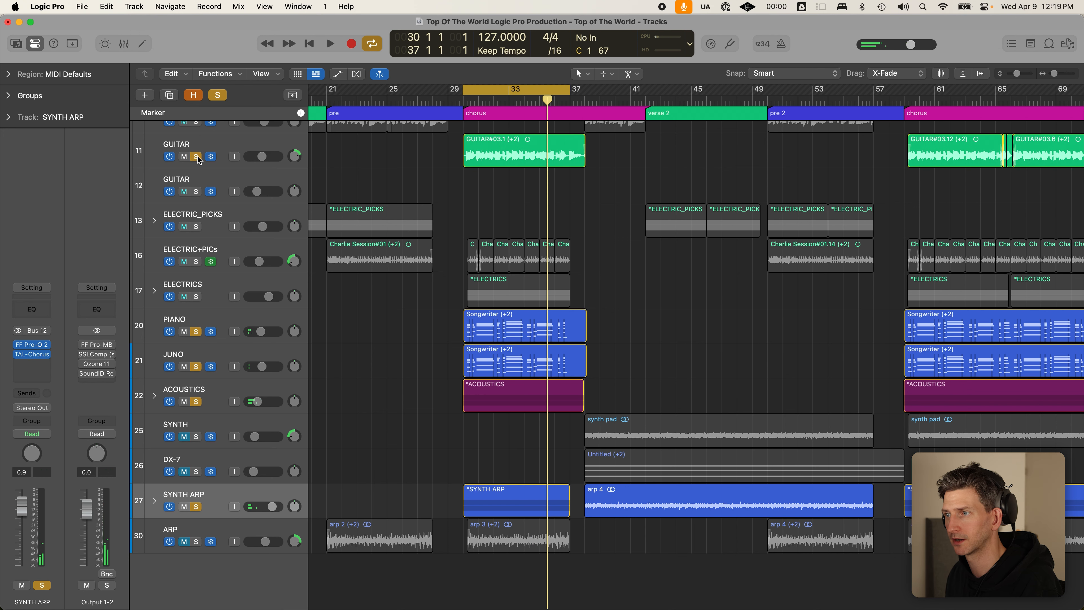
key(space)
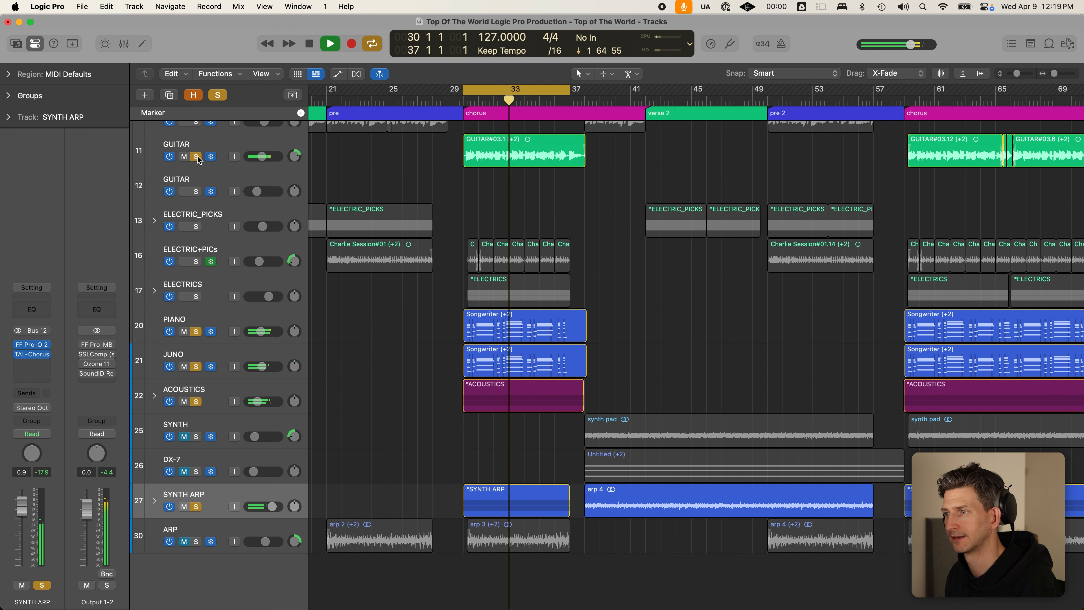
key(space)
- Add the ELECTRIC+PICs and ELECTRICS tracks to the solo group
click(196, 262)
click(197, 296)
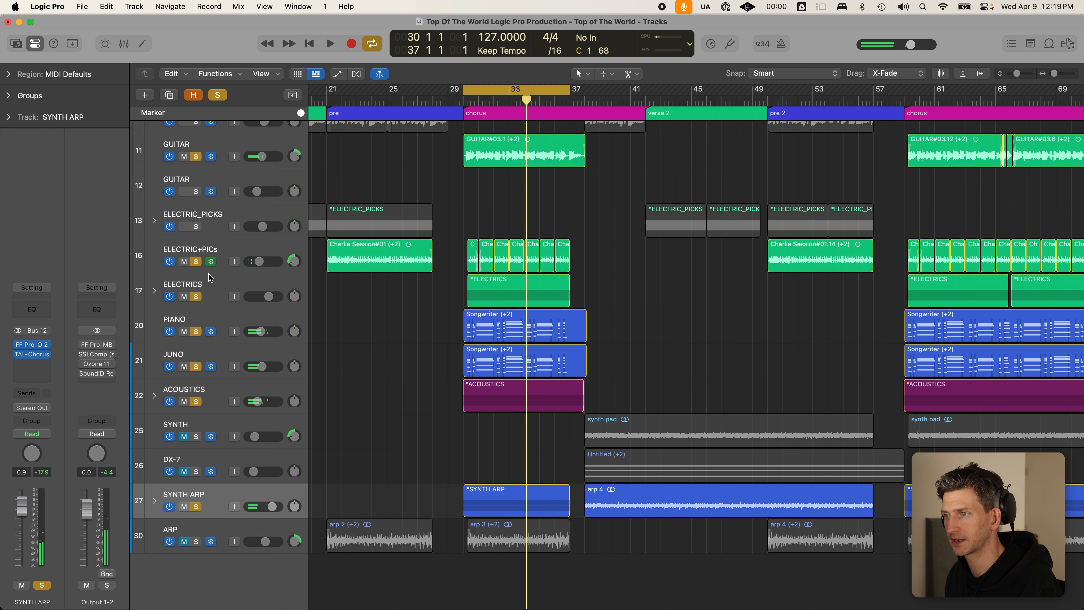
click(242, 284)
- Rename the ELECTRICS track to 'ELECTRIC SPACE'
double_click(218, 285)
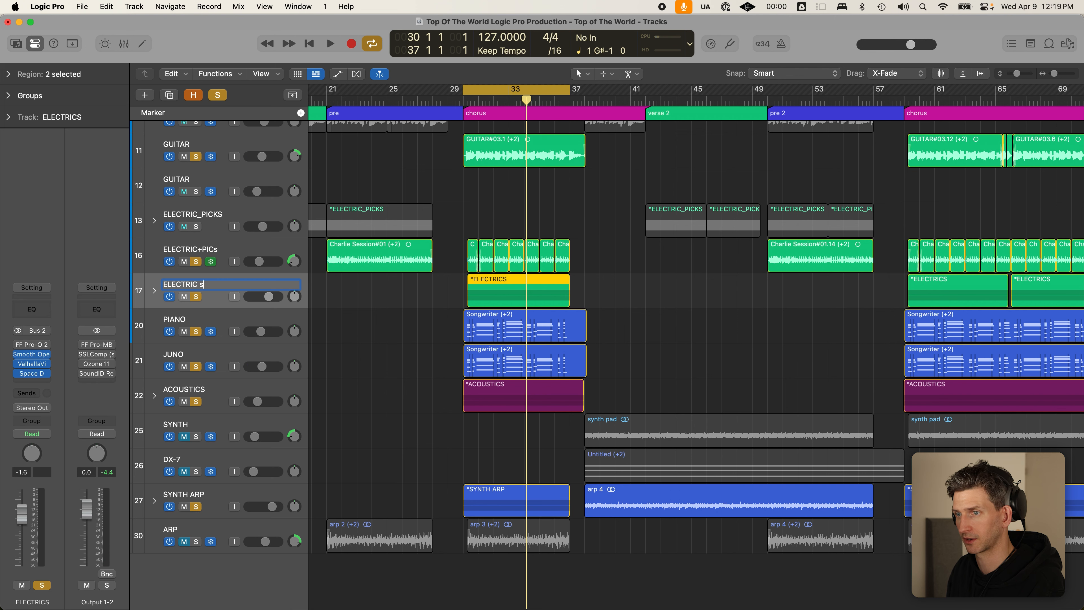
text(SPACE)
key(Return)
- Play the chorus loop with shorter track rows so more tracks fit in view
key(space)
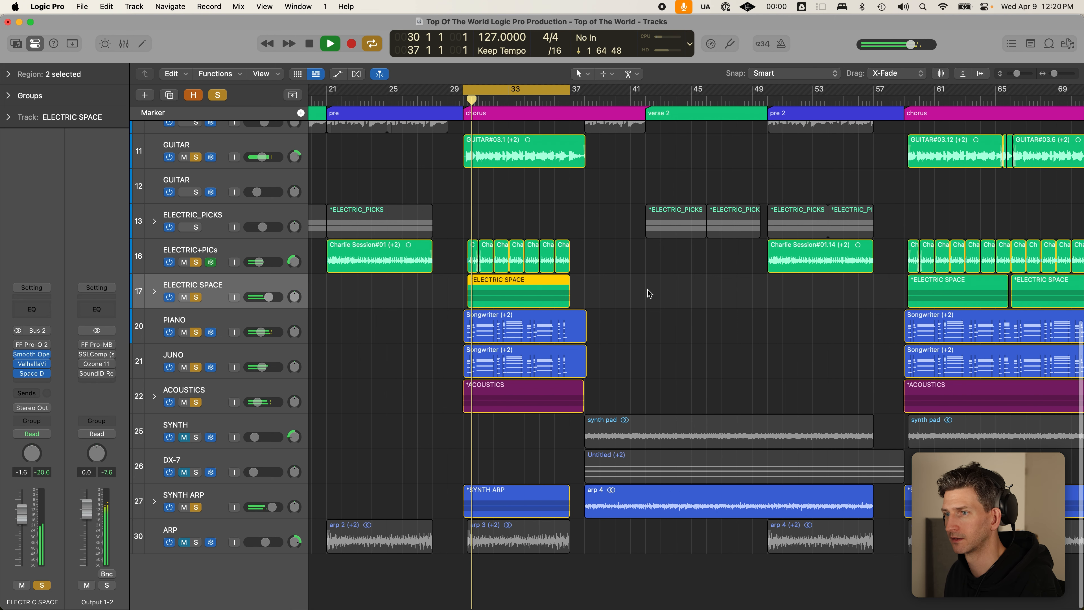
key(super+Up)
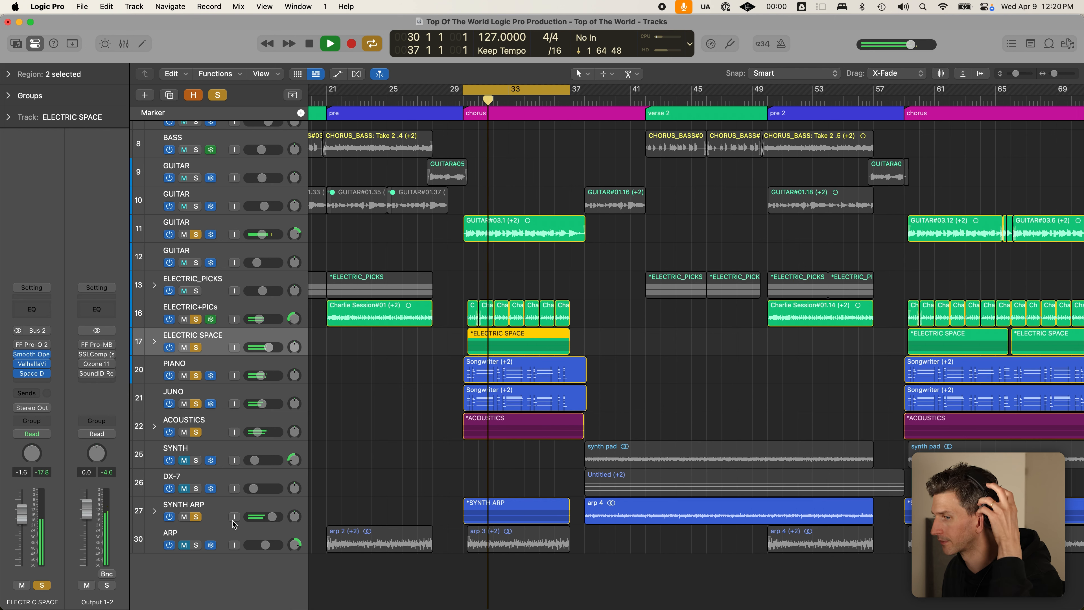
scroll(469, 352, up, 4)
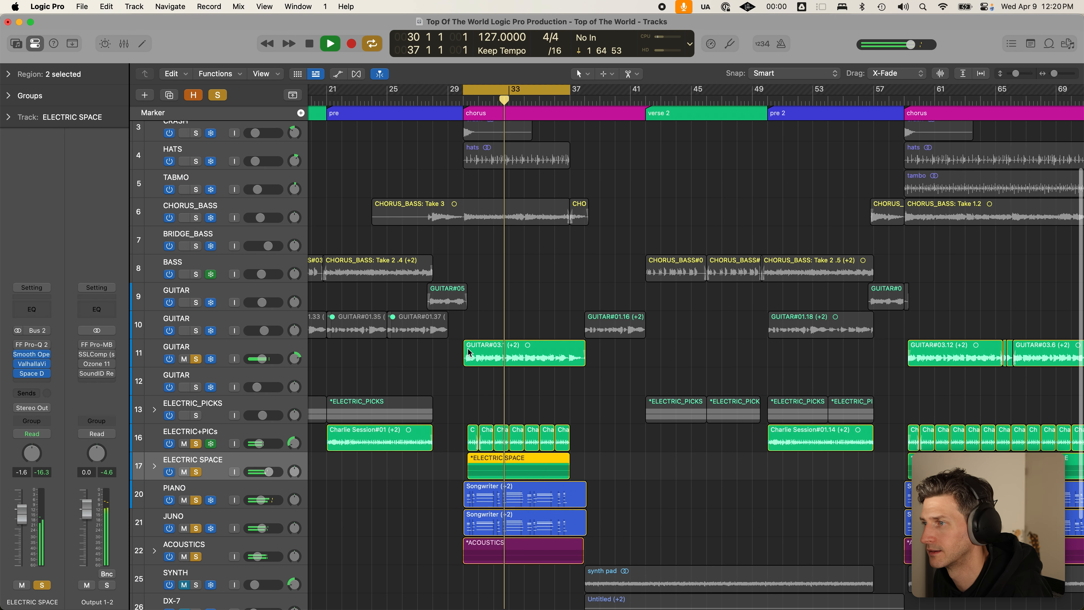
scroll(305, 252, up, 3)
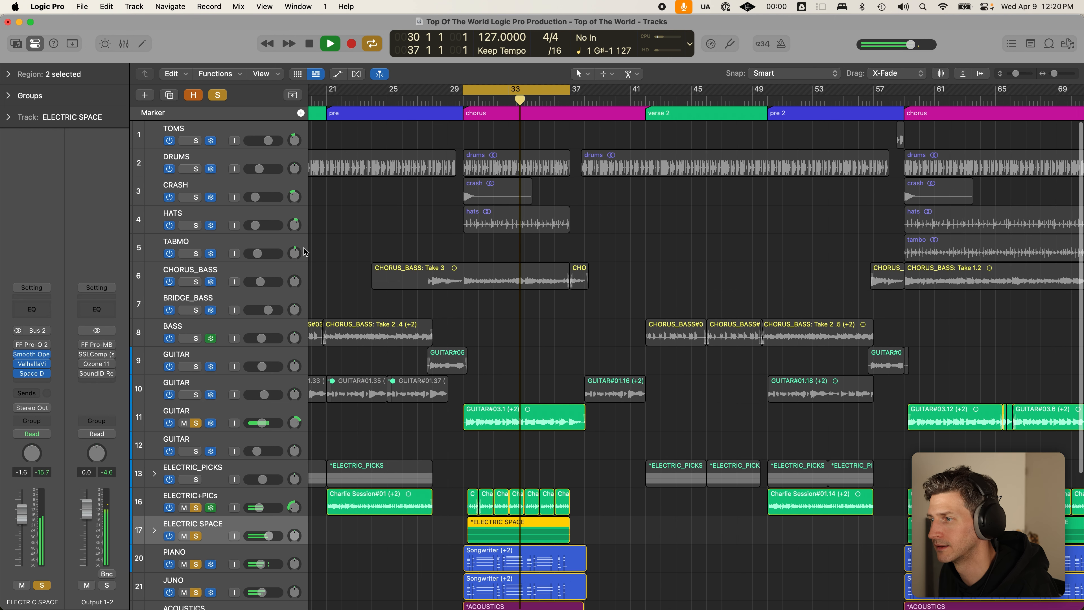
scroll(305, 252, down, 1)
- Clear all solos and audition the ARP track soloed on its own
key(space)
click(219, 94)
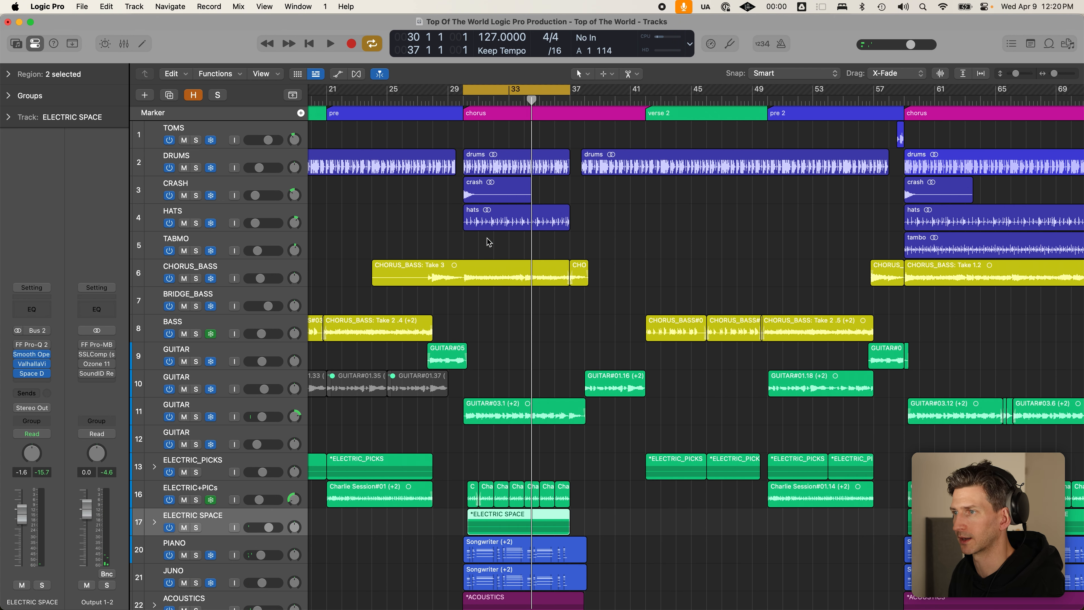
scroll(490, 241, down, 5)
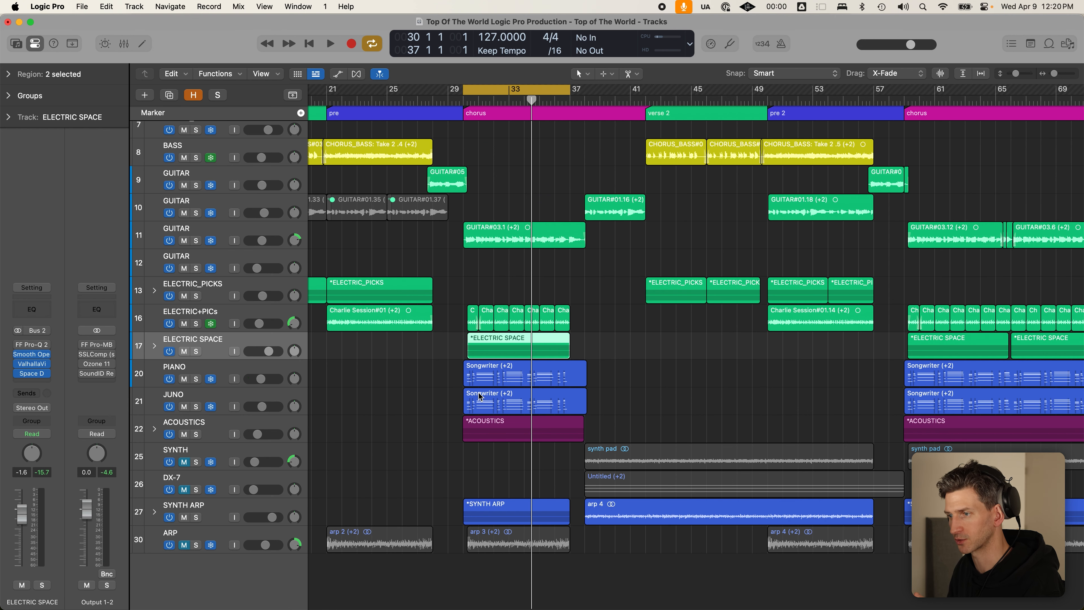
click(238, 536)
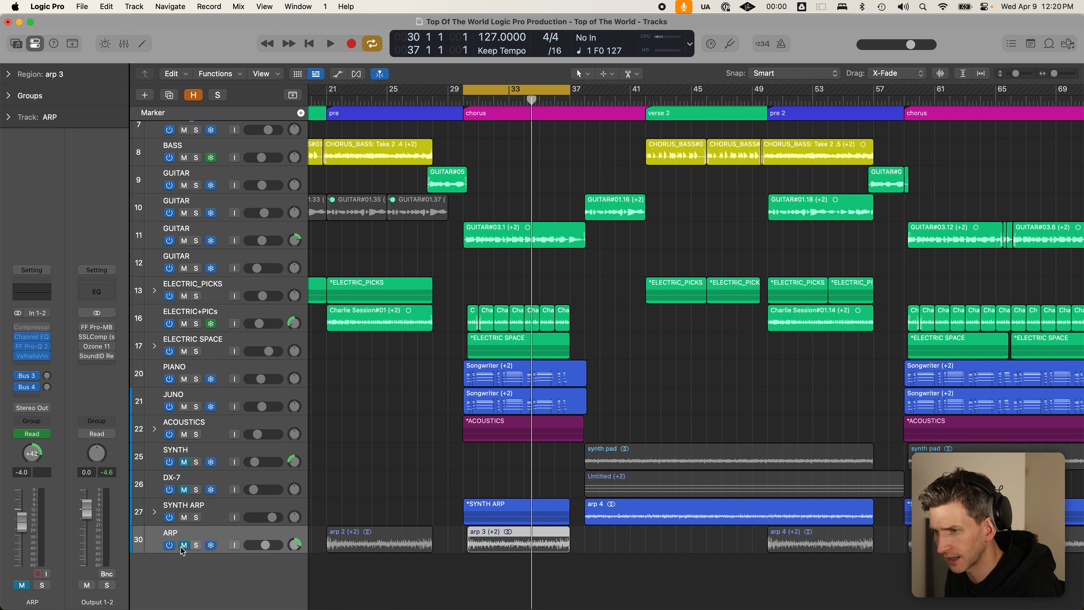
click(183, 545)
click(194, 546)
click(195, 546)
key(super+Left)
key(super+Left)
key(super+Left)
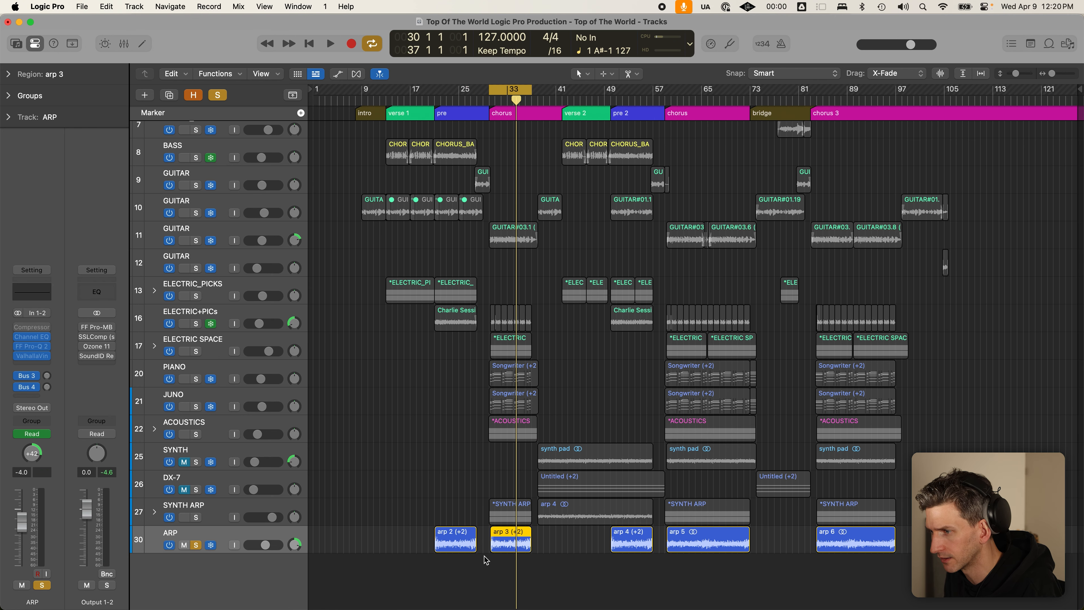
key(space)
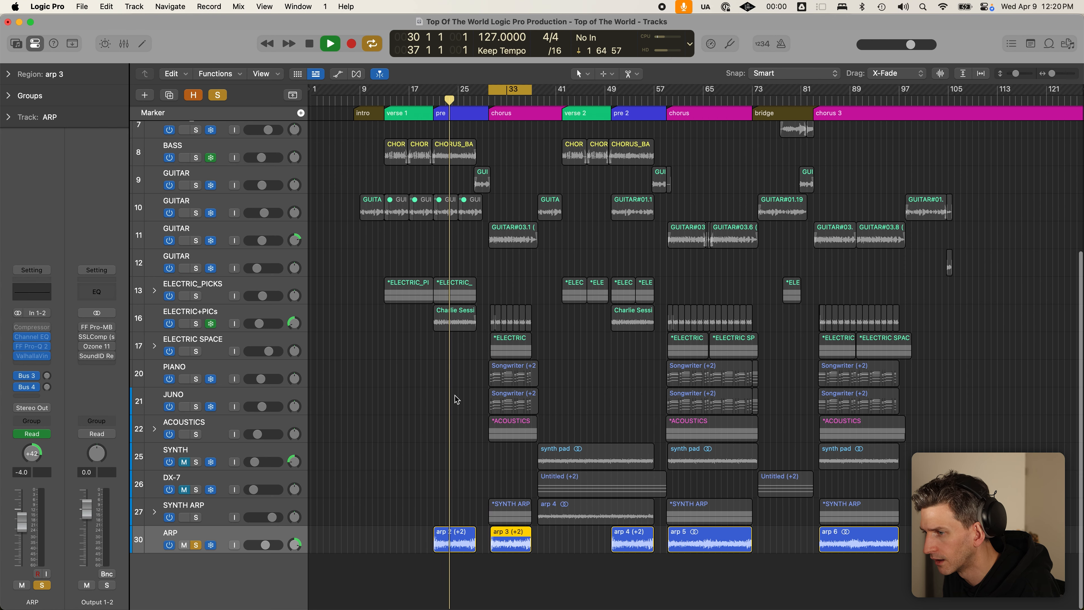
key(super+Right)
key(super+Right)
key(super+Right)
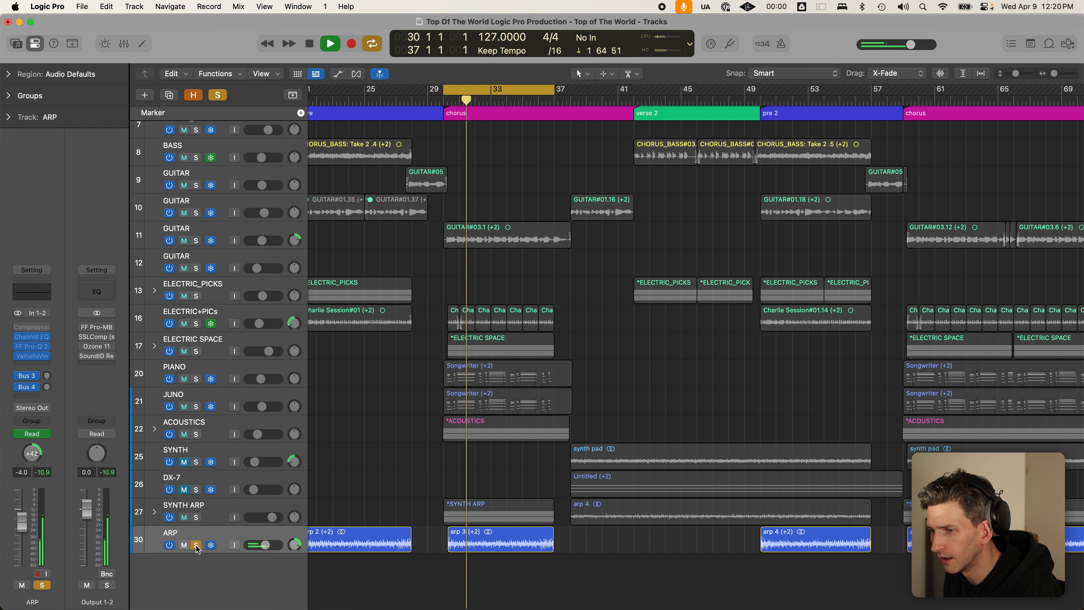
key(space)
- Unsolo ARP and leave it muted in the mix
click(196, 547)
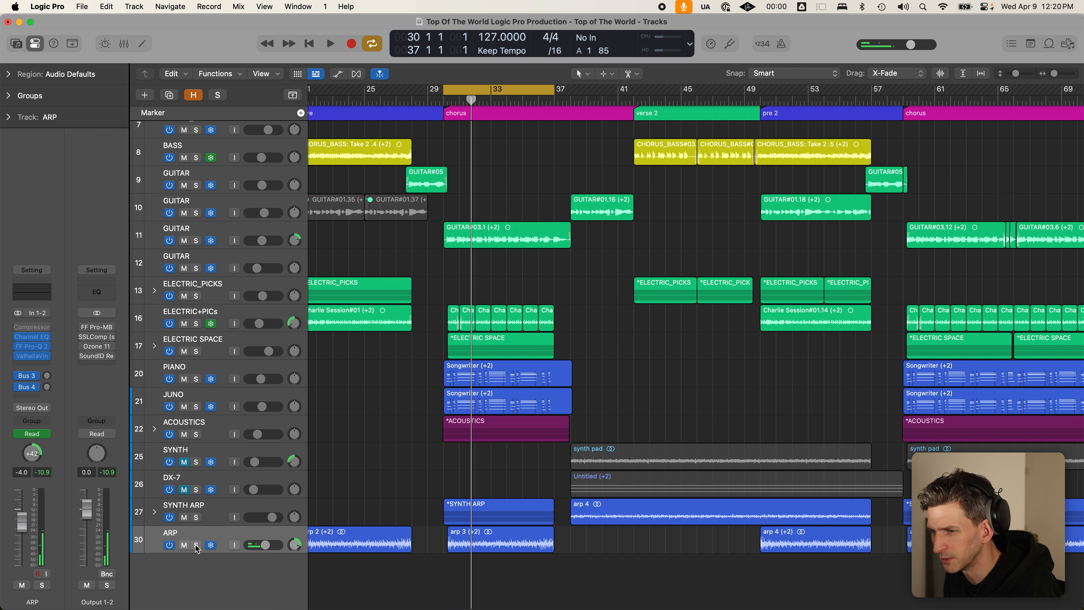
click(185, 546)
key(super+Left)
key(super+Left)
key(super+Left)
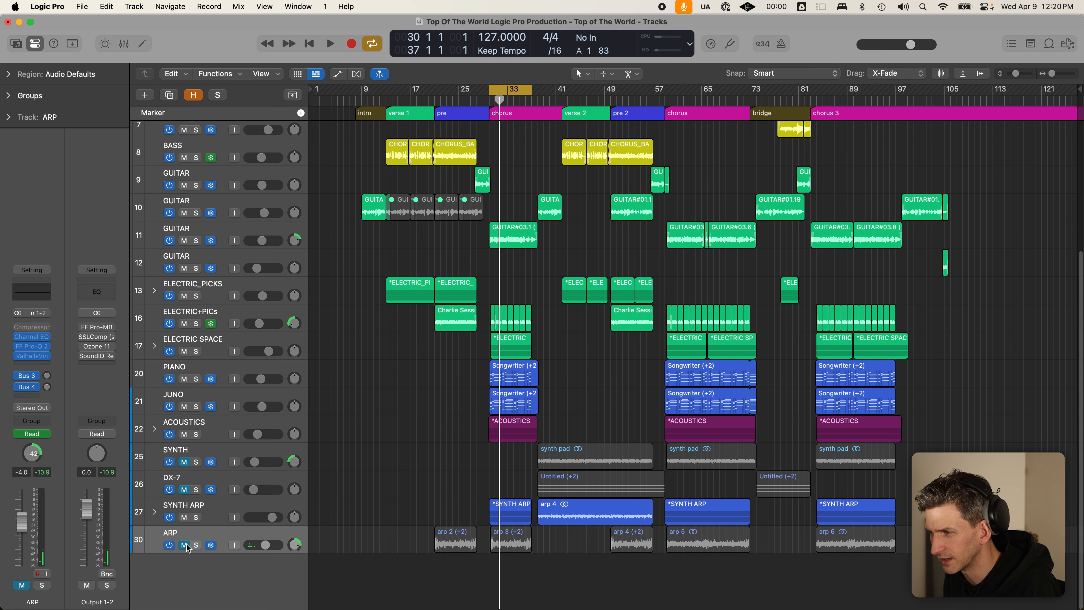
click(238, 534)
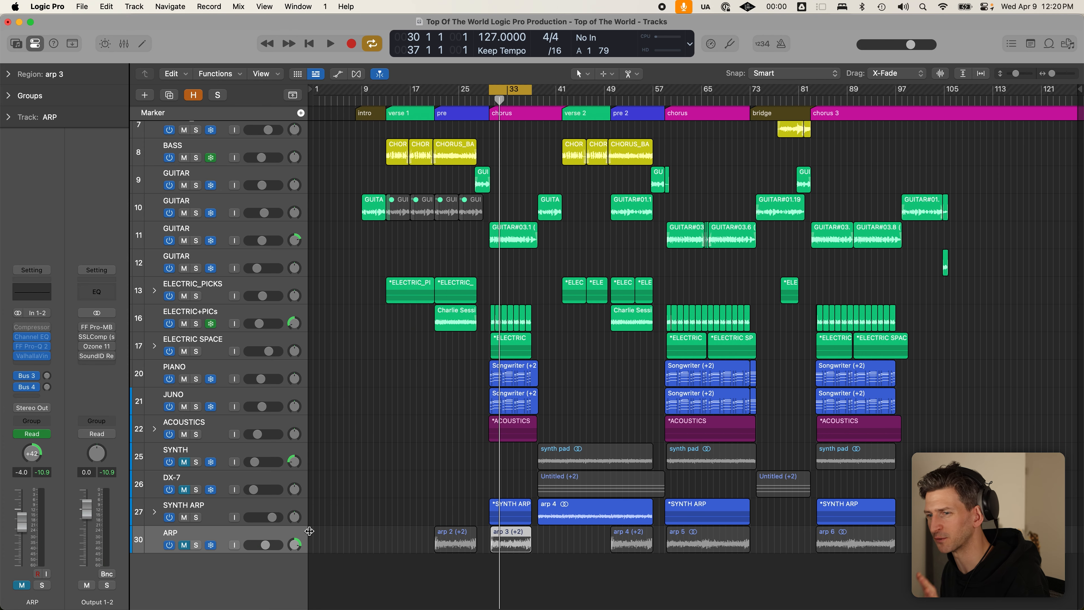
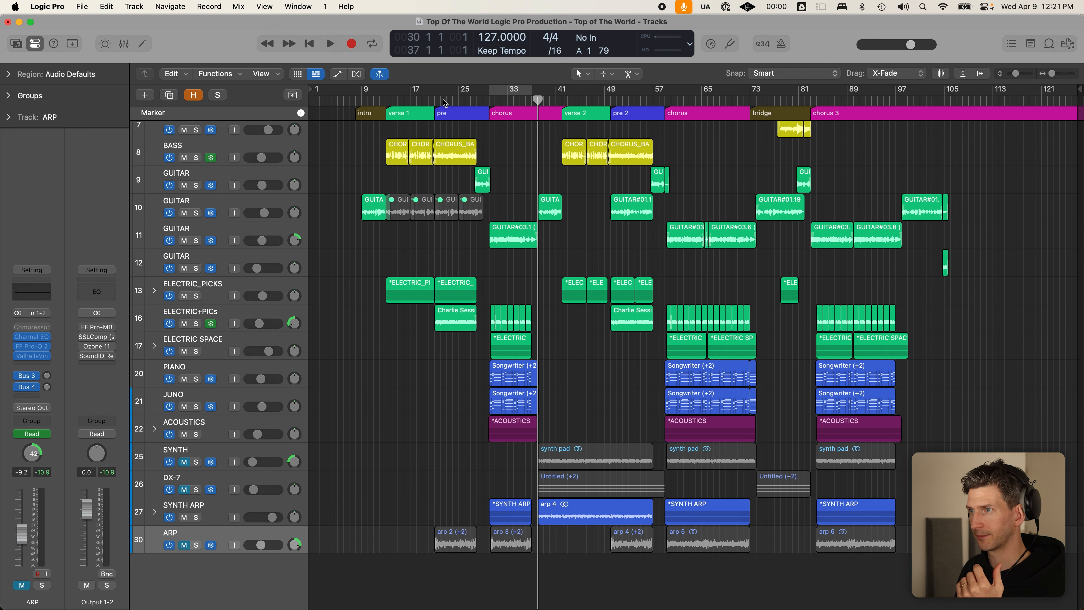
- Loop bars 13–30 with all 30 tracks fitted in view, then loop bars 30–41
click(439, 101)
drag(382, 347, 474, 503)
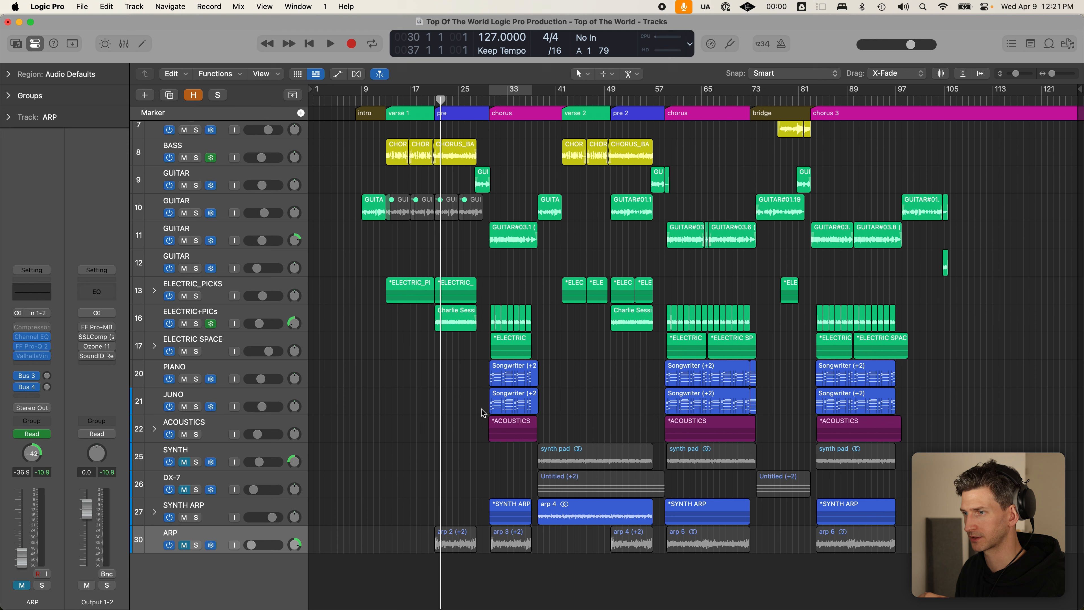
drag(387, 93, 490, 92)
scroll(463, 440, up, 5)
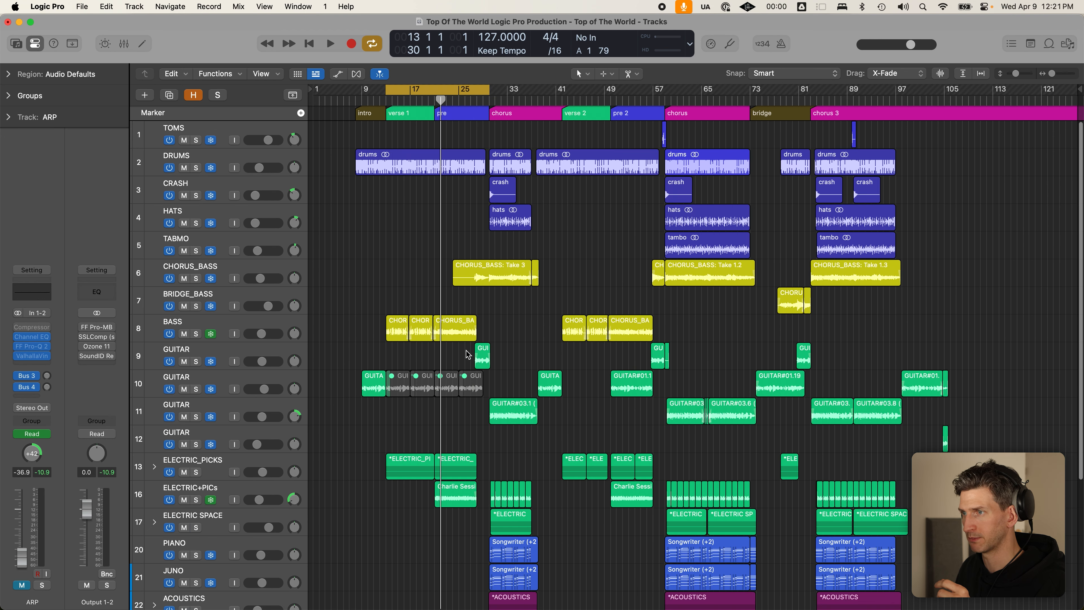
key(super+Up)
key(super+Up)
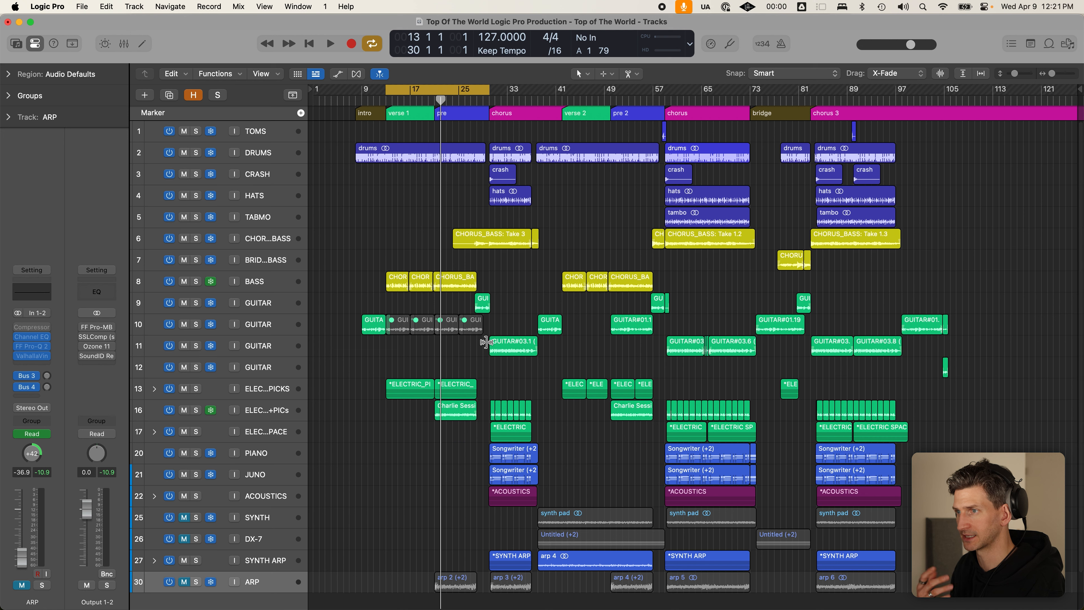
key(c)
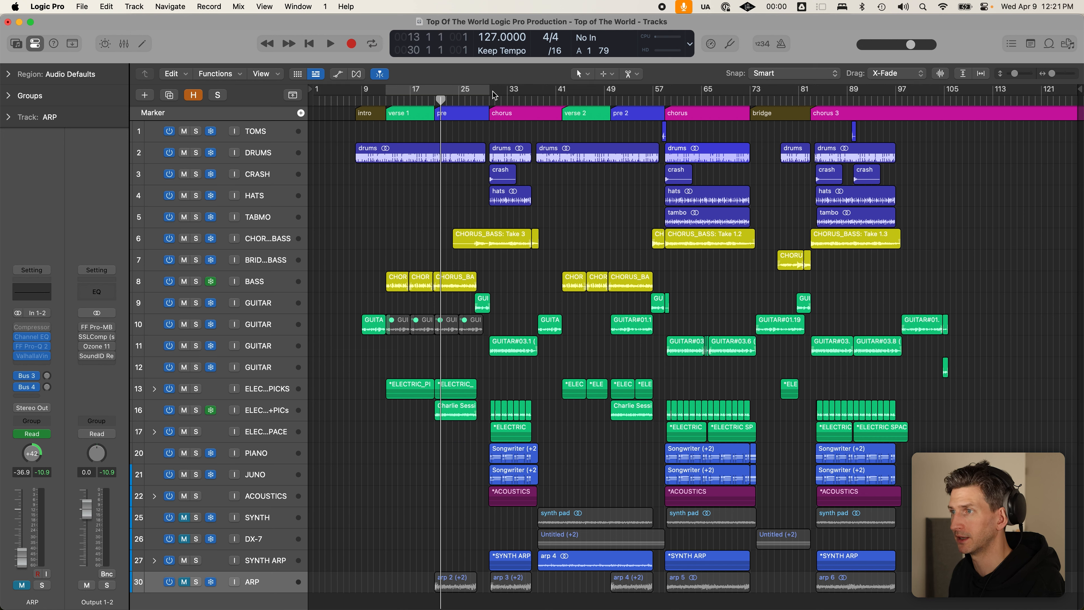
drag(489, 92, 577, 88)
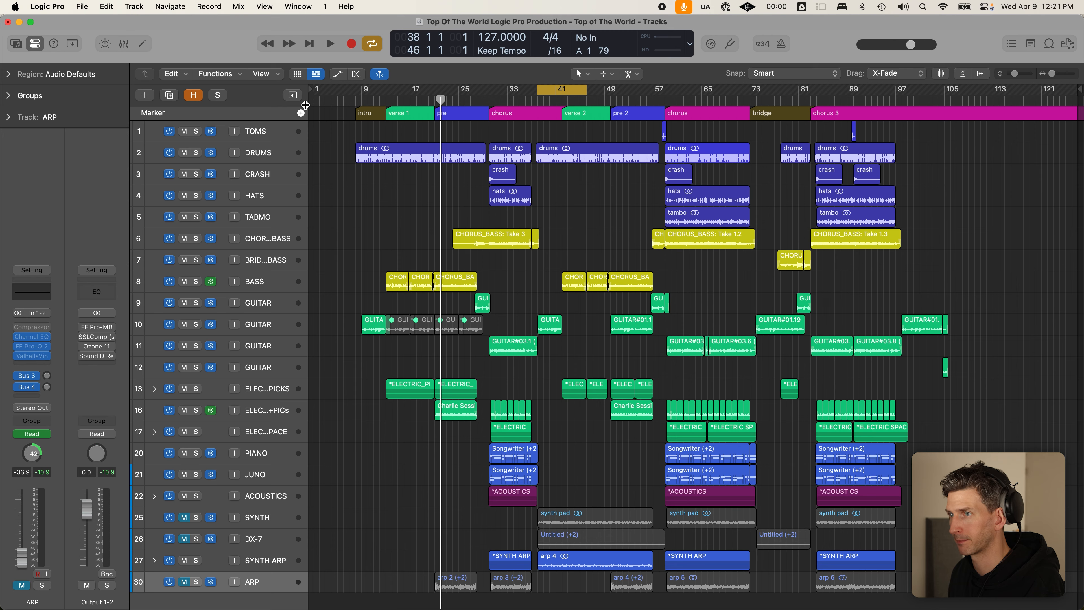
- Move the chorus end and verse 2 start markers earlier, to around bars 37–38
click(294, 97)
click(293, 96)
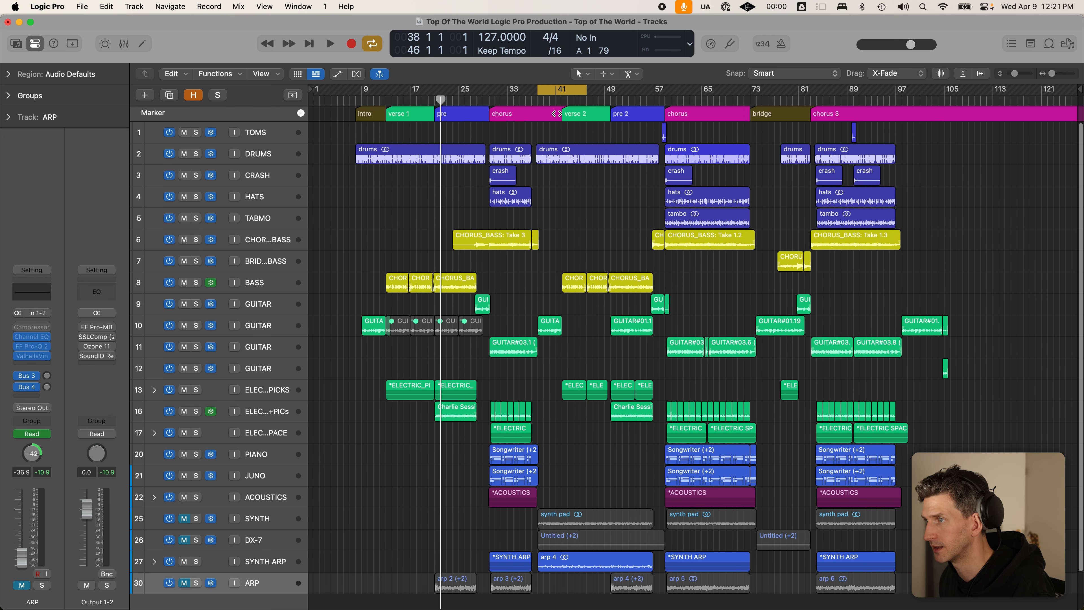
drag(563, 114, 531, 114)
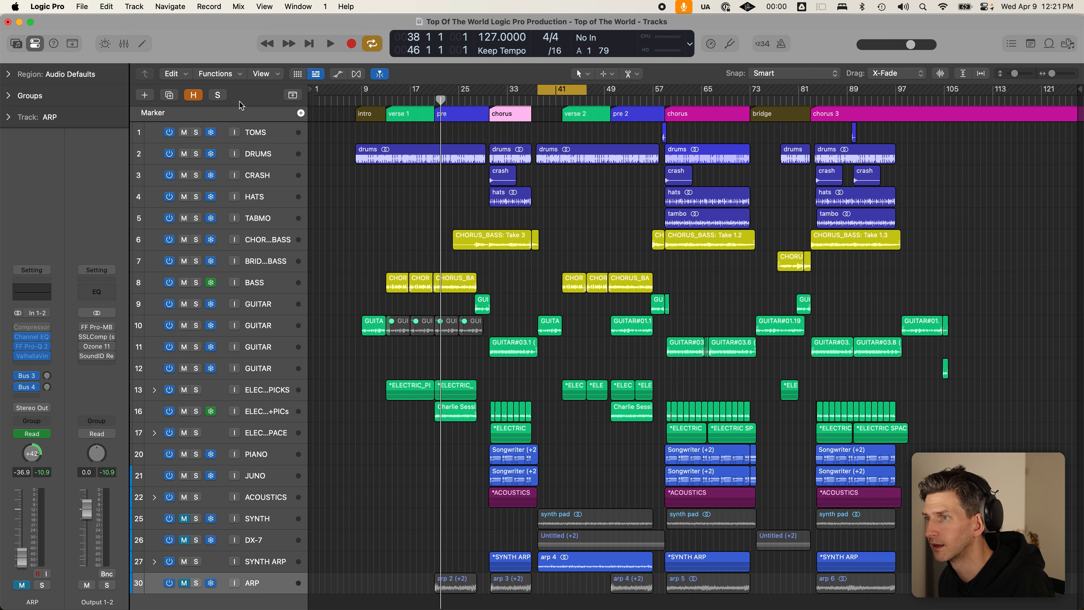
click(292, 94)
click(293, 95)
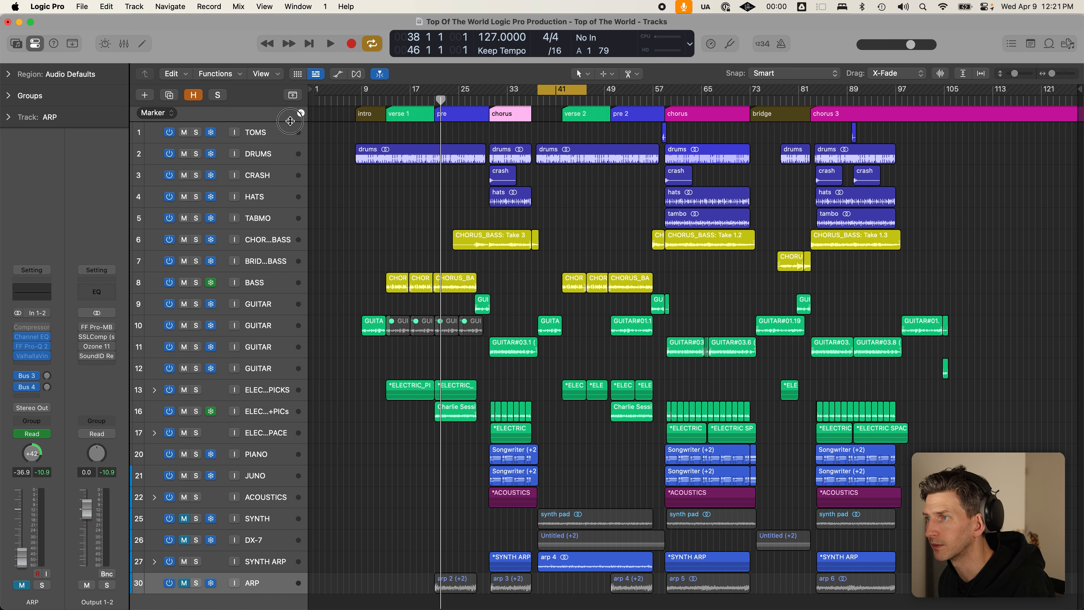
drag(294, 124, 295, 190)
drag(563, 173, 532, 172)
click(294, 96)
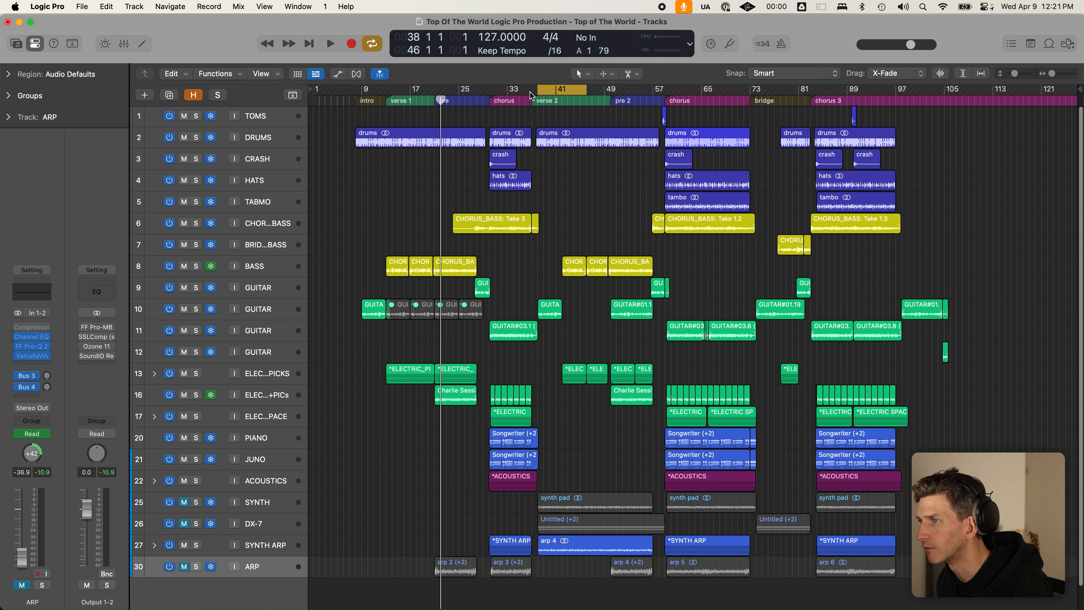
click(293, 95)
drag(533, 184, 533, 184)
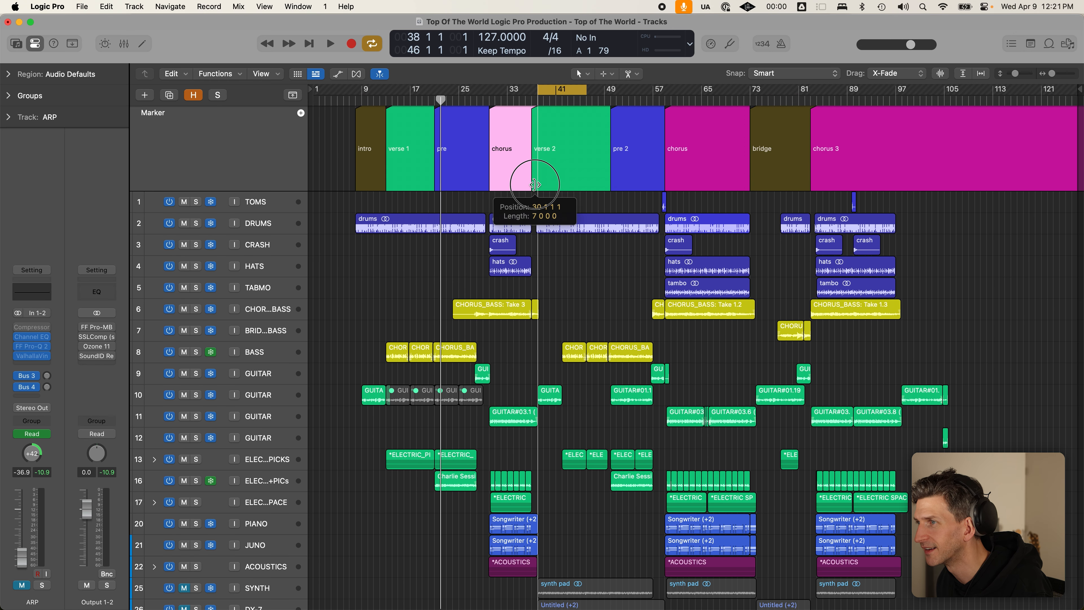
click(293, 94)
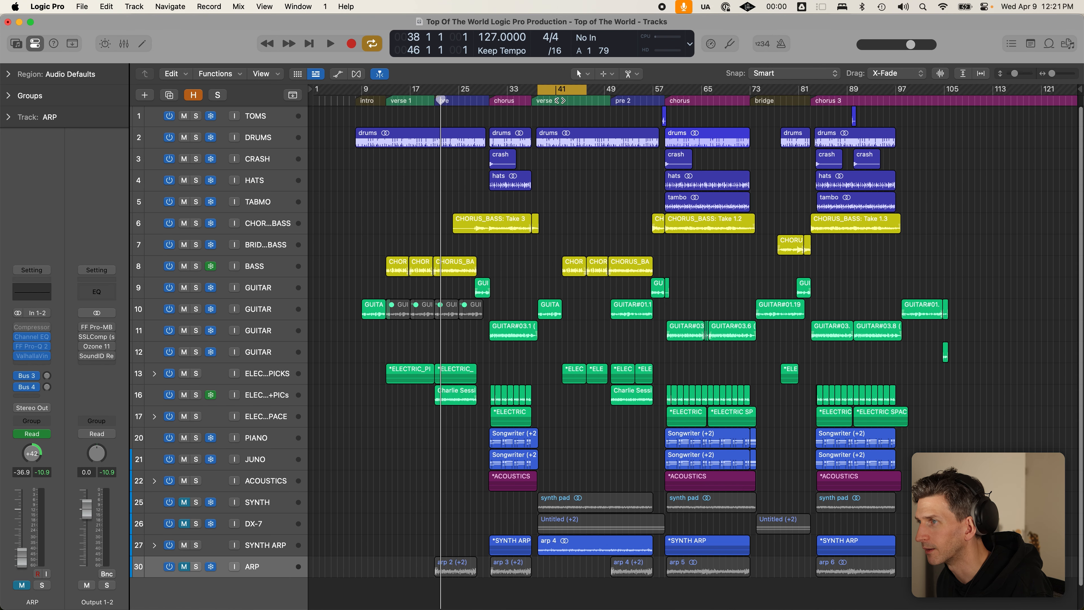
- Set the cycle range to start at bar 38 and unmute the SYNTH track
drag(586, 90, 663, 91)
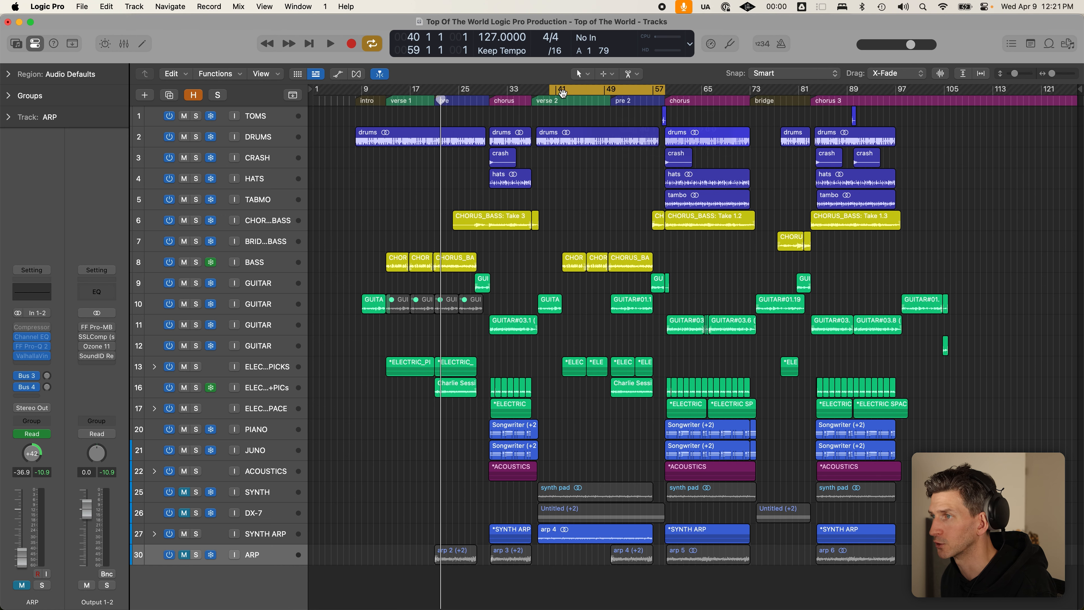
drag(550, 92, 538, 92)
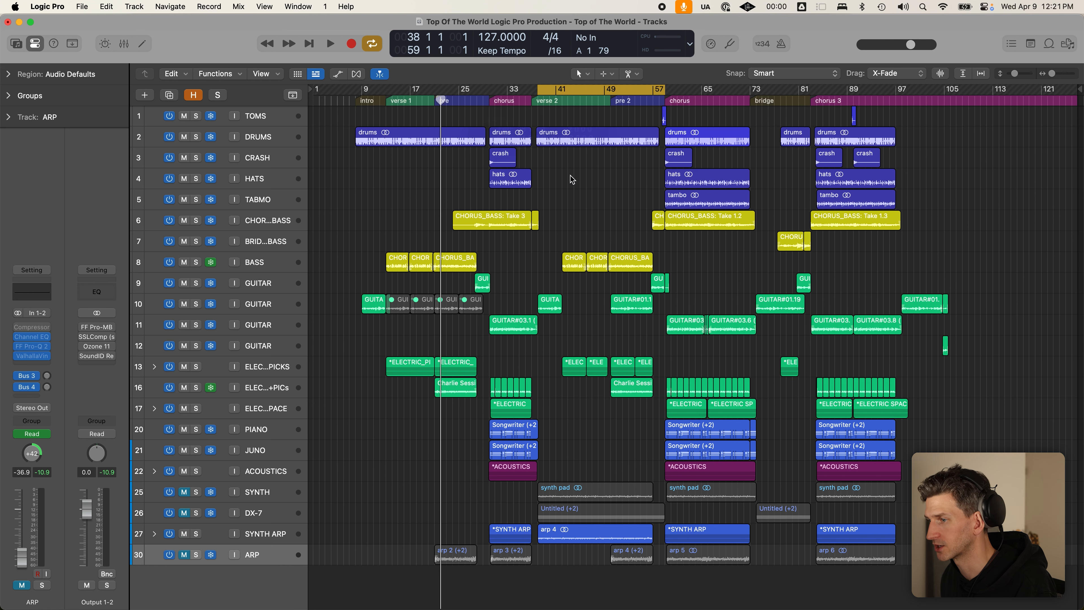
click(184, 482)
- Unmute the DX-7 track and check the GUITA and ELEC regions above it
click(184, 500)
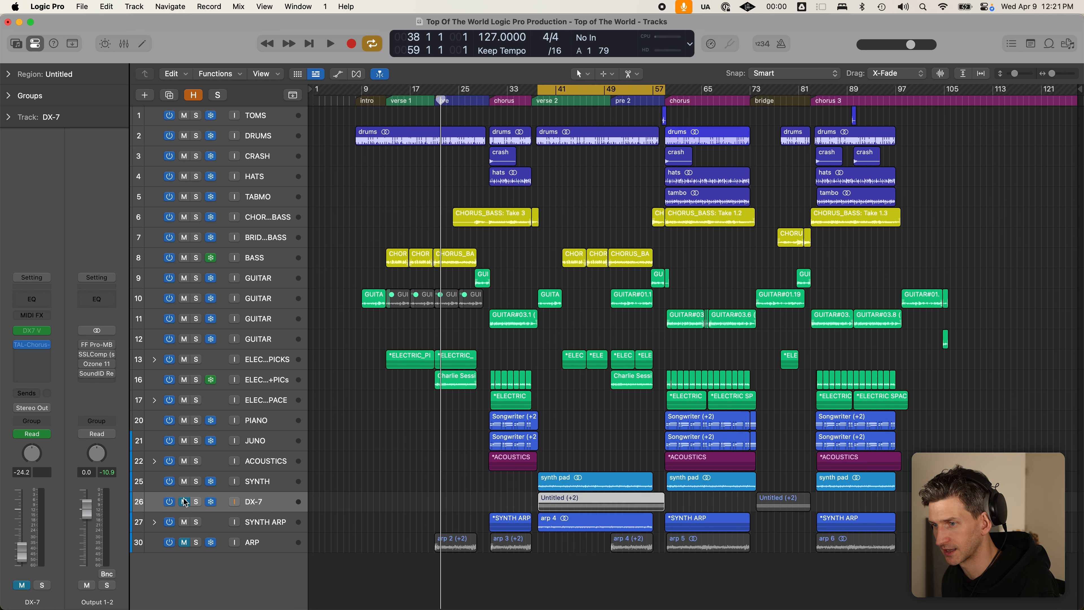
scroll(545, 431, up, 3)
click(590, 399)
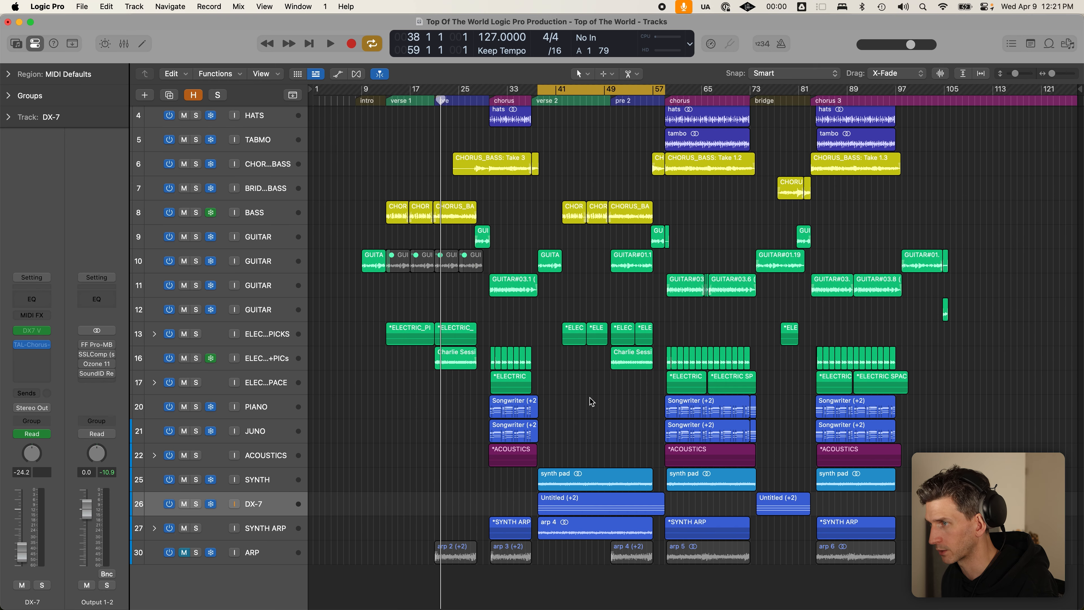
scroll(599, 299, up, 3)
scroll(580, 311, up, 1)
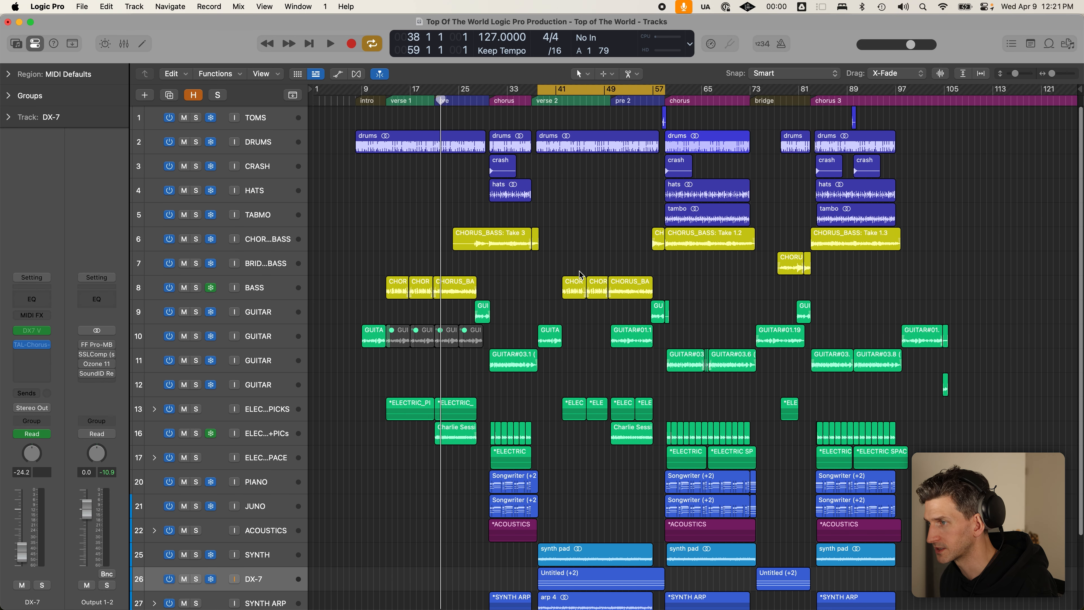
click(550, 337)
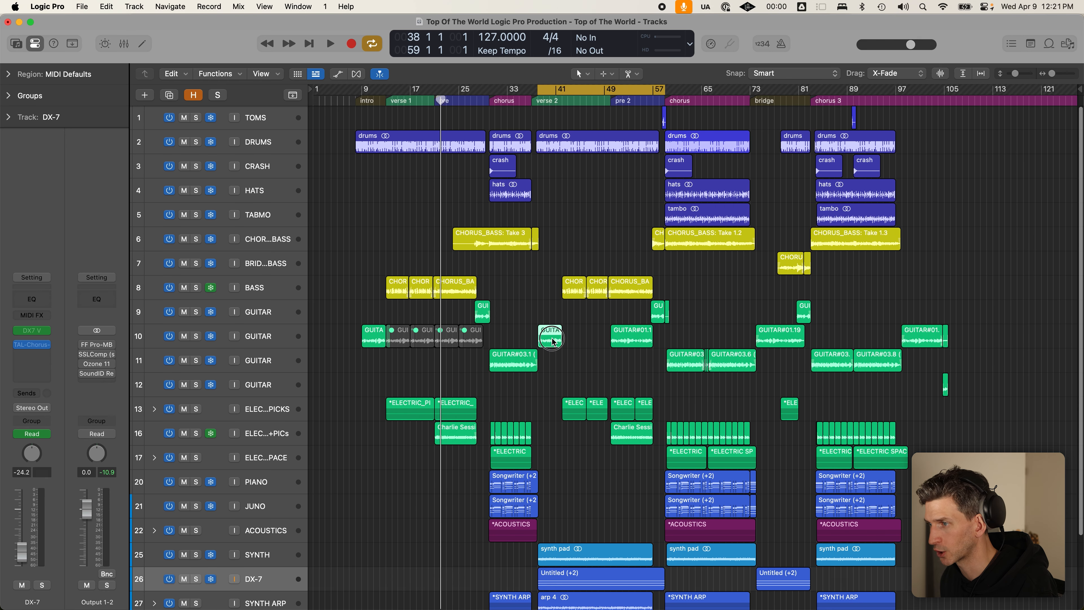
drag(544, 394, 621, 457)
click(621, 457)
scroll(619, 456, down, 2)
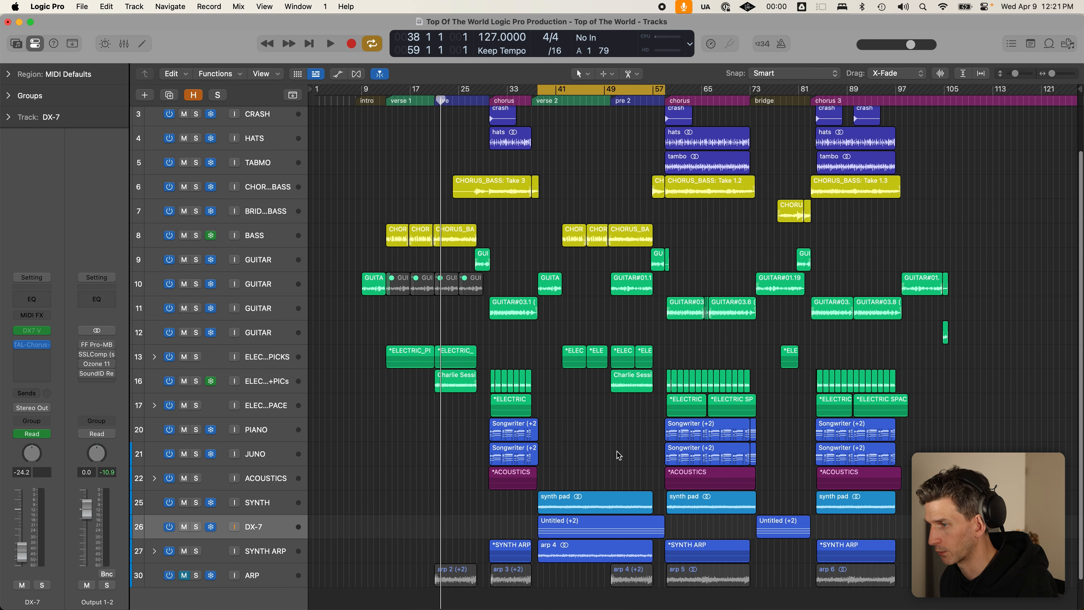
- Solo SYNTH and raise its track volume to +4.2 dB while playing the loop
click(195, 502)
click(196, 526)
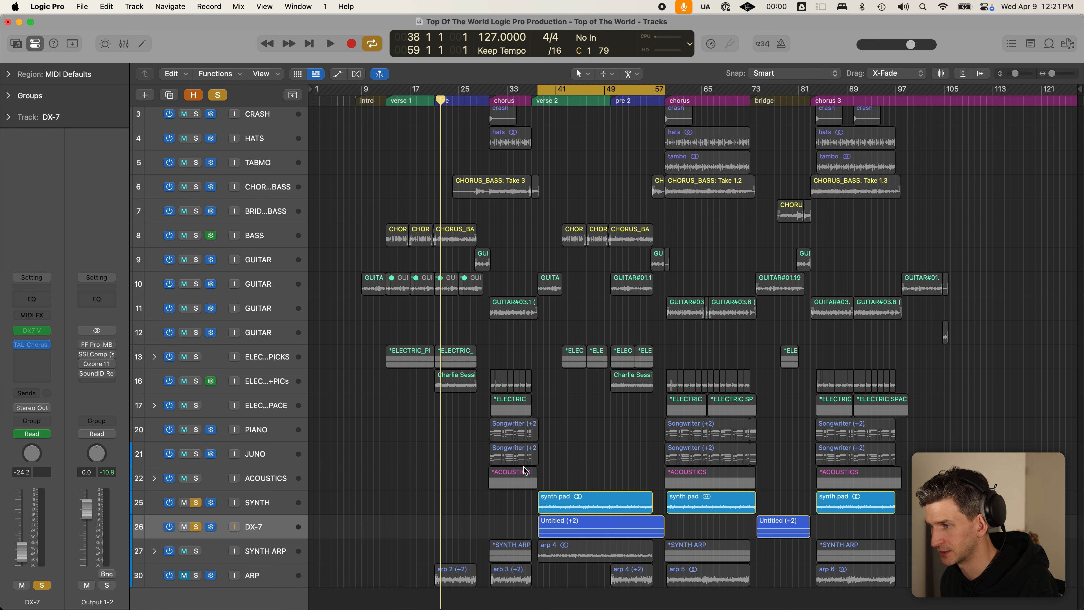
key(c)
key(c)
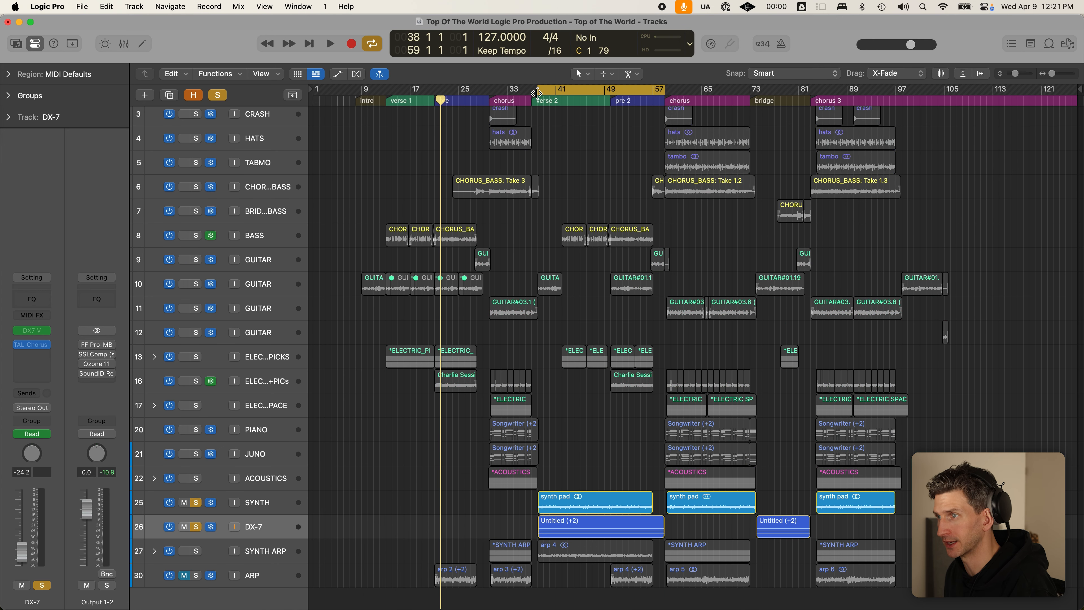
drag(537, 89, 537, 90)
click(196, 526)
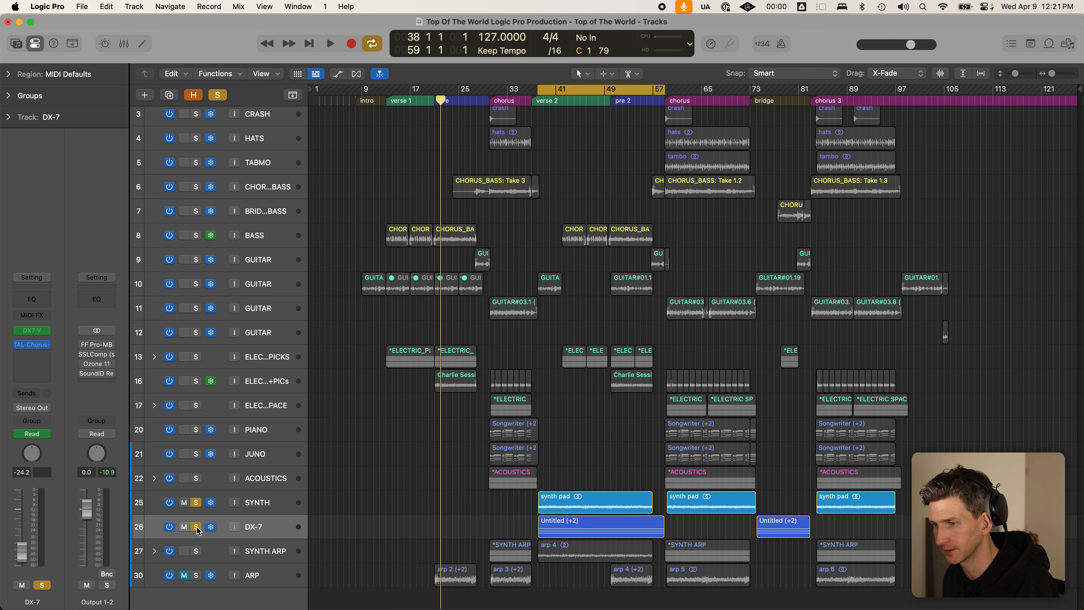
click(285, 505)
key(space)
key(super+Down)
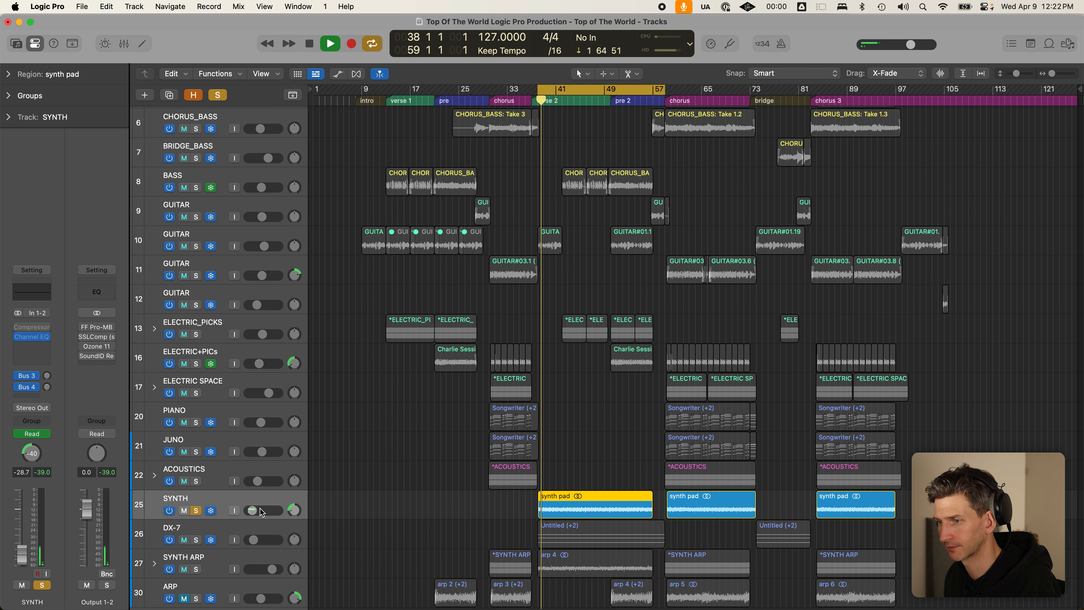
click(252, 511)
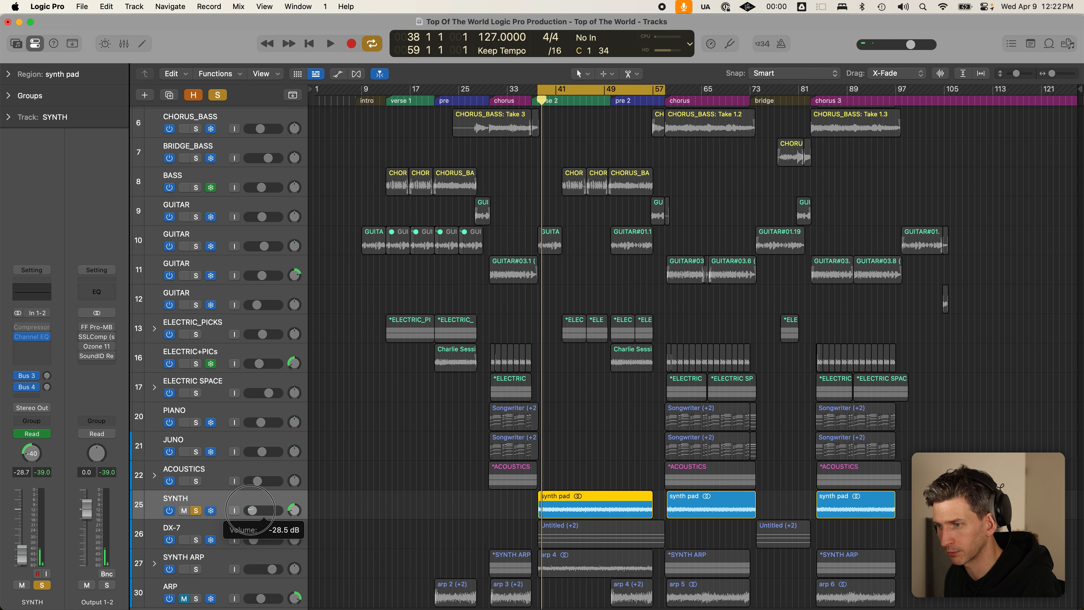
drag(252, 510, 339, 509)
key(space)
key(space)
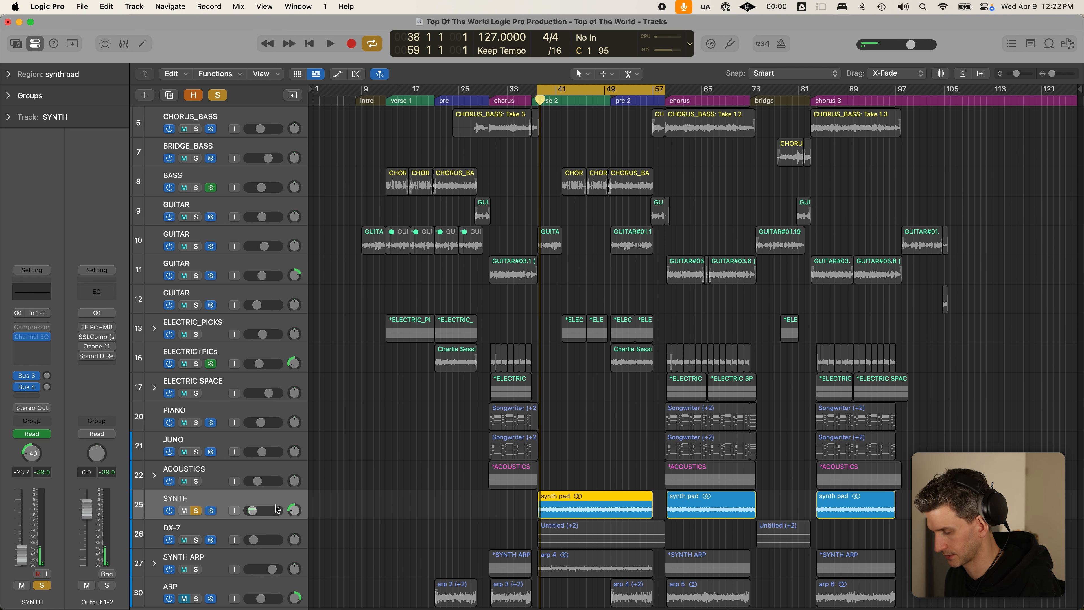
- Pull the SYNTH volume automation down to about −21 dB before the verse 2 pad
key(a)
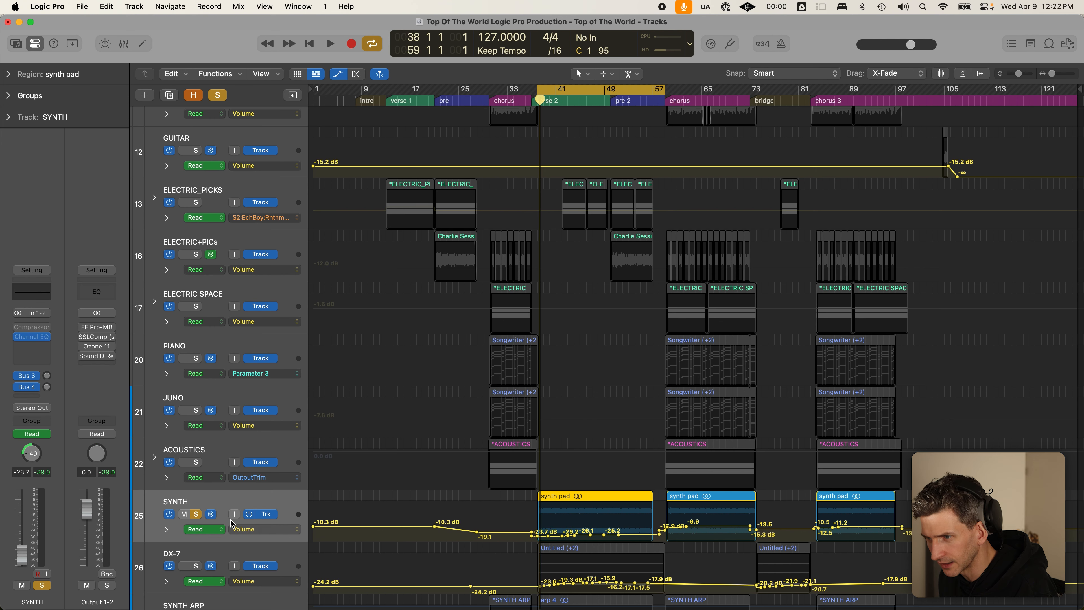
key(a)
key(a)
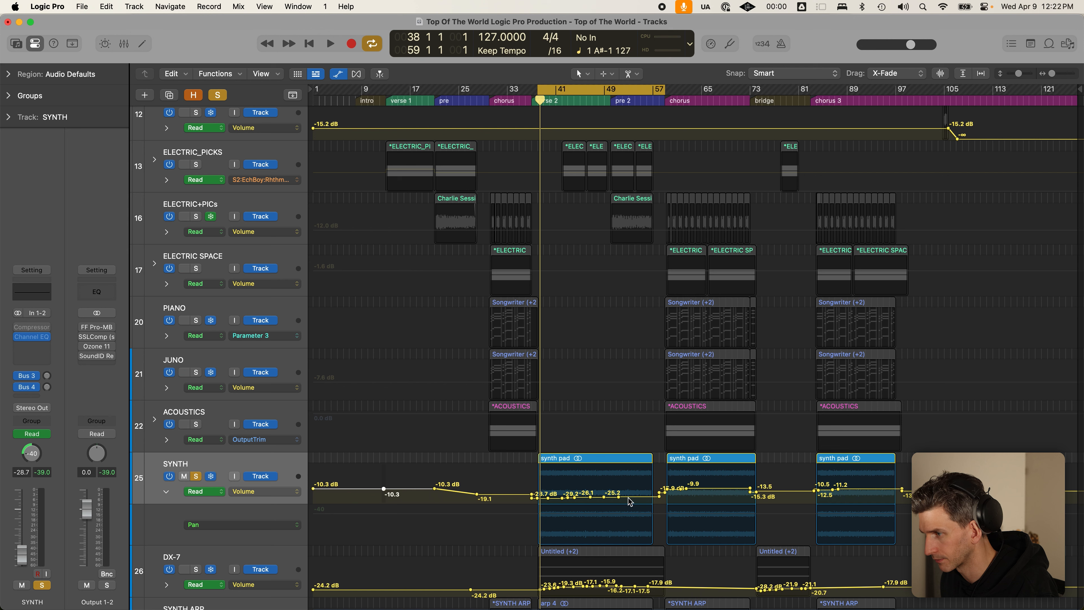
drag(618, 497, 564, 468)
key(space)
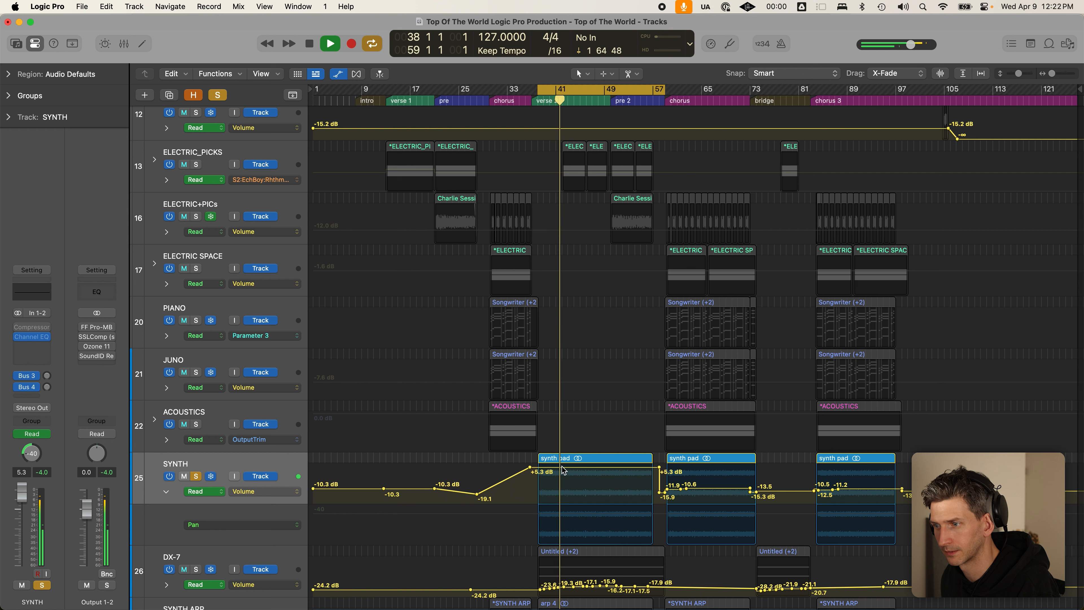
key(space)
drag(562, 469, 565, 505)
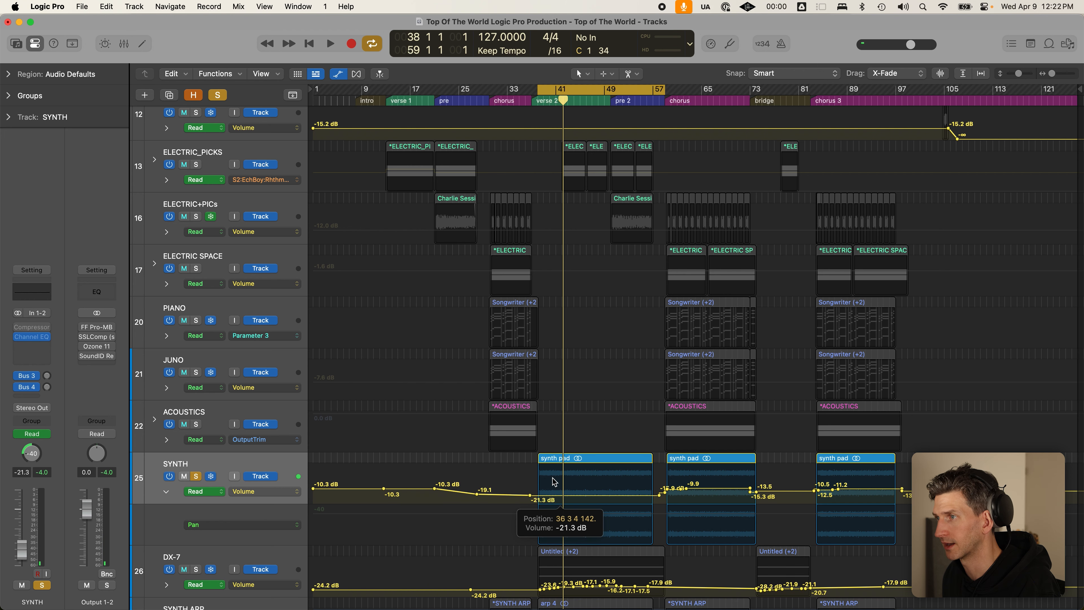
- Hide automation, turn looping off, return to bar 38 and solo the track 10 guitar
key(a)
key(c)
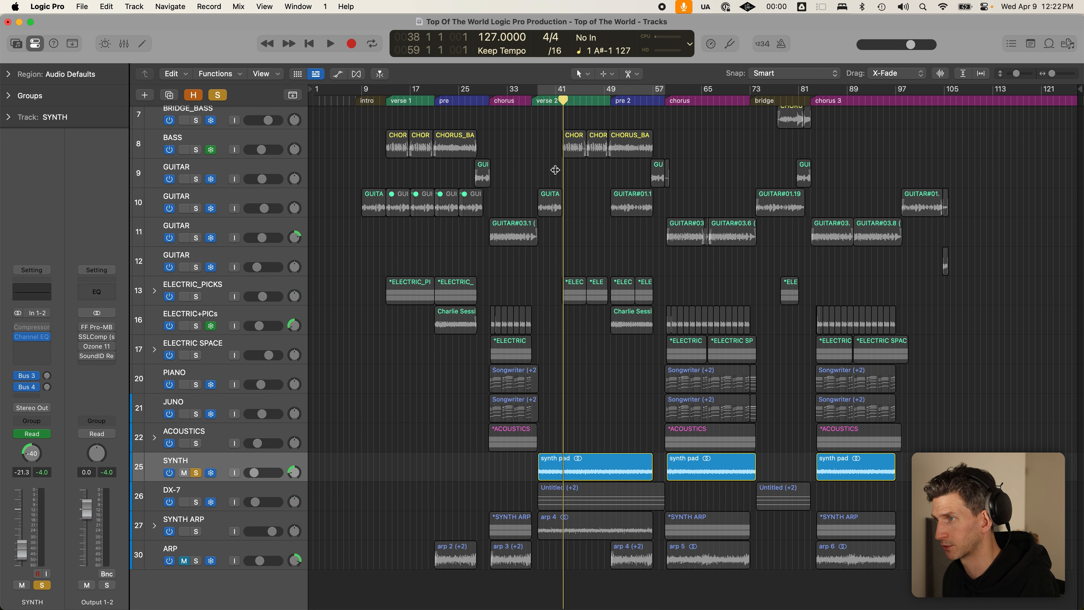
click(537, 100)
scroll(514, 252, up, 6)
click(193, 347)
key(super+Up)
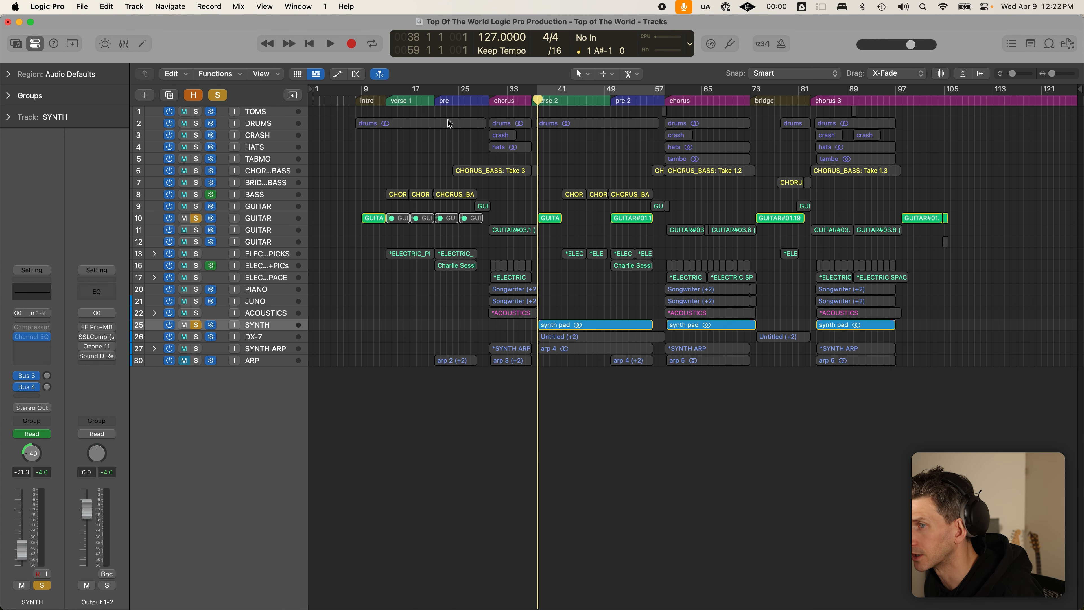
- Solo TOMS and DRUMS, play the section with taller rows, then solo DX-7
click(195, 112)
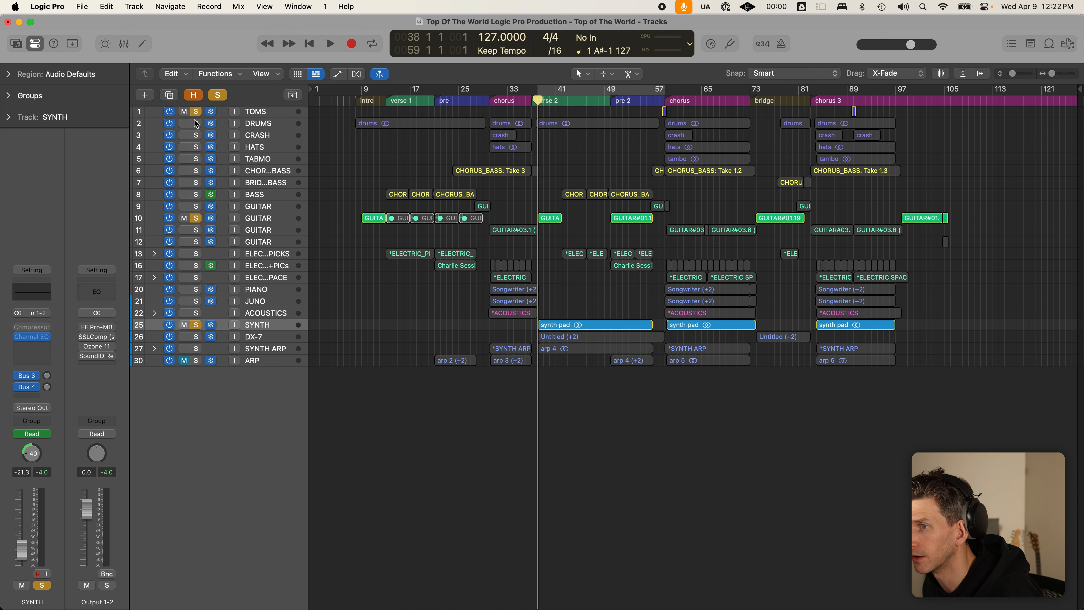
click(196, 123)
key(super+Down)
key(space)
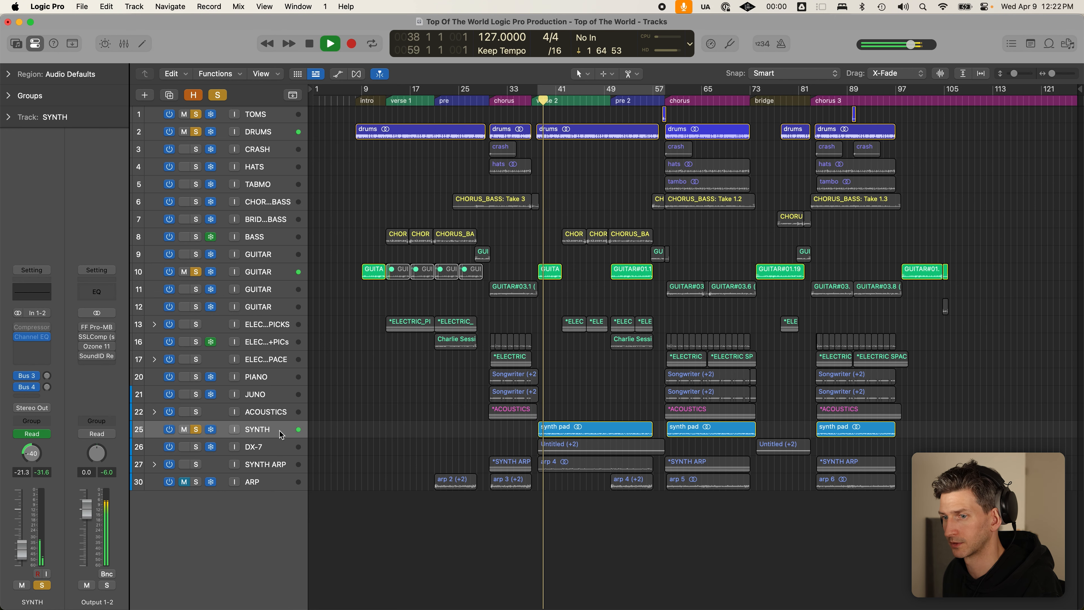
key(super+Down)
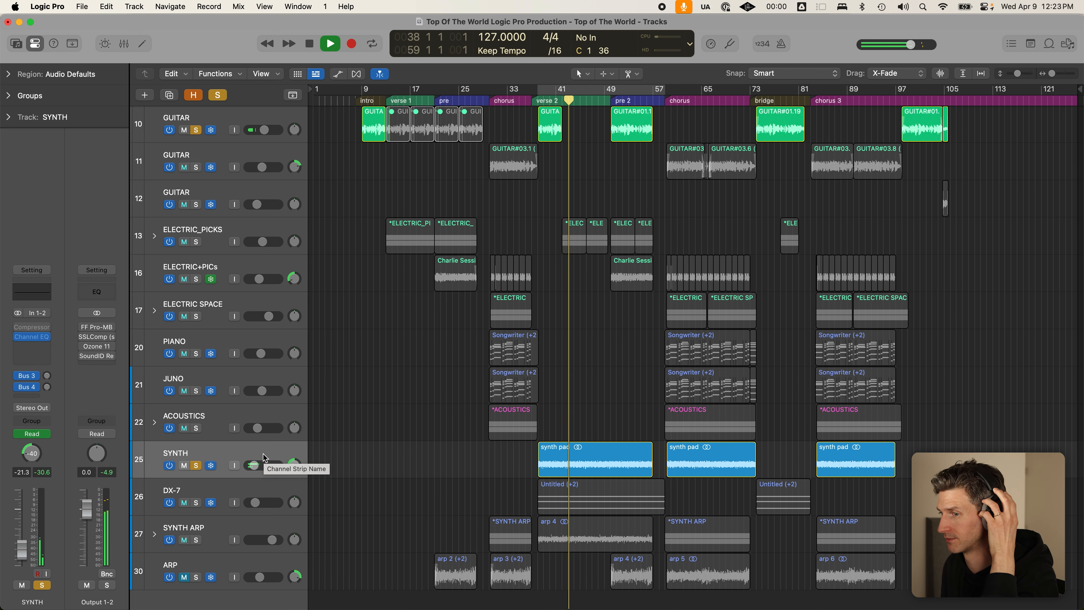
key(space)
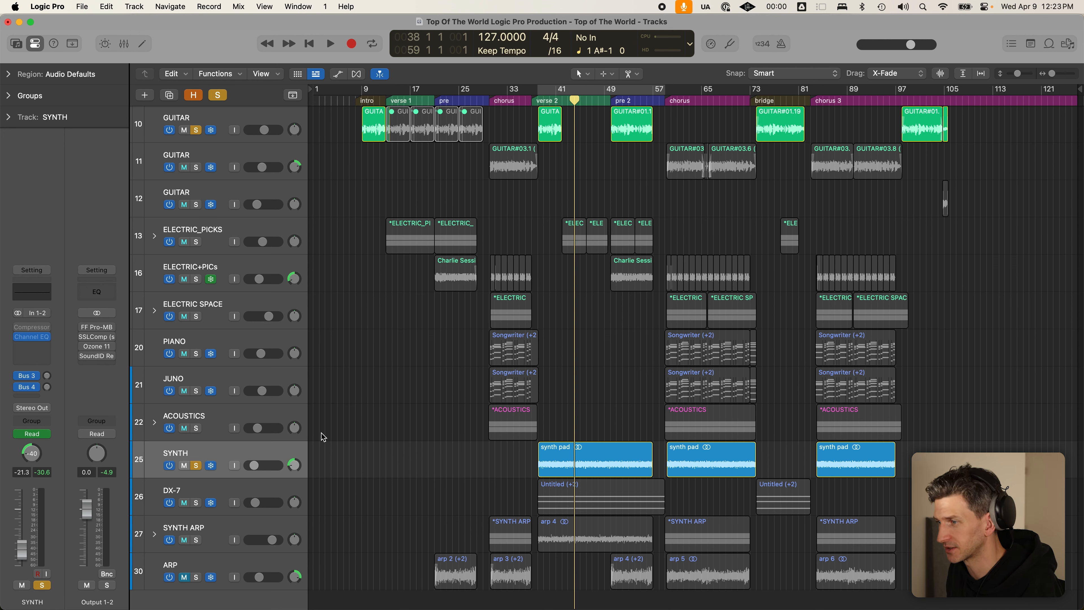
click(197, 504)
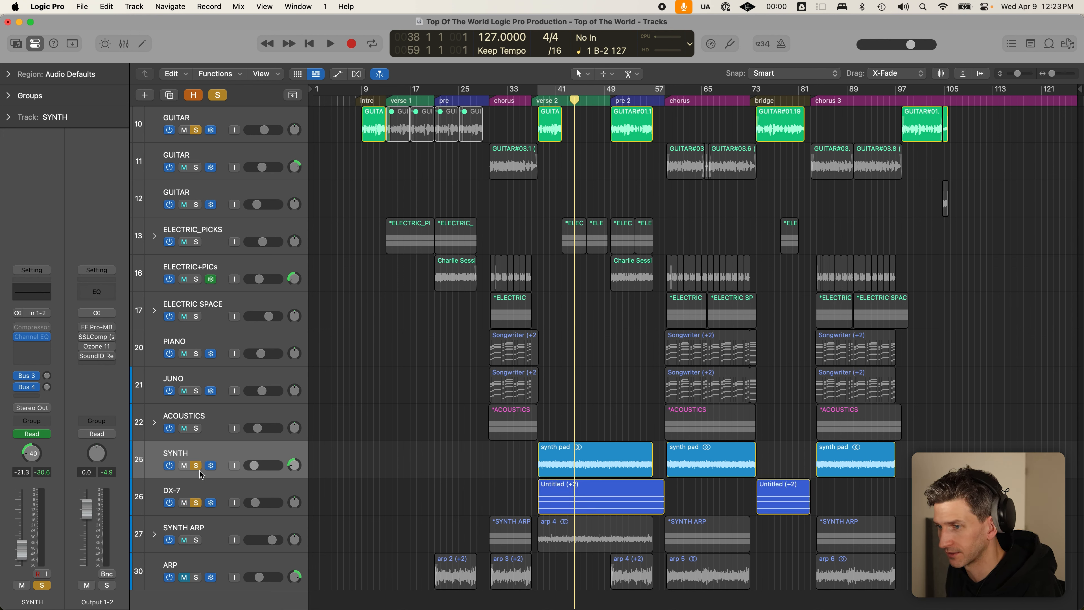
click(196, 465)
- Unsolo SYNTH and the guitar, then turn the DX-7 volume up while playing verse 2
click(231, 488)
scroll(324, 462, down, 1)
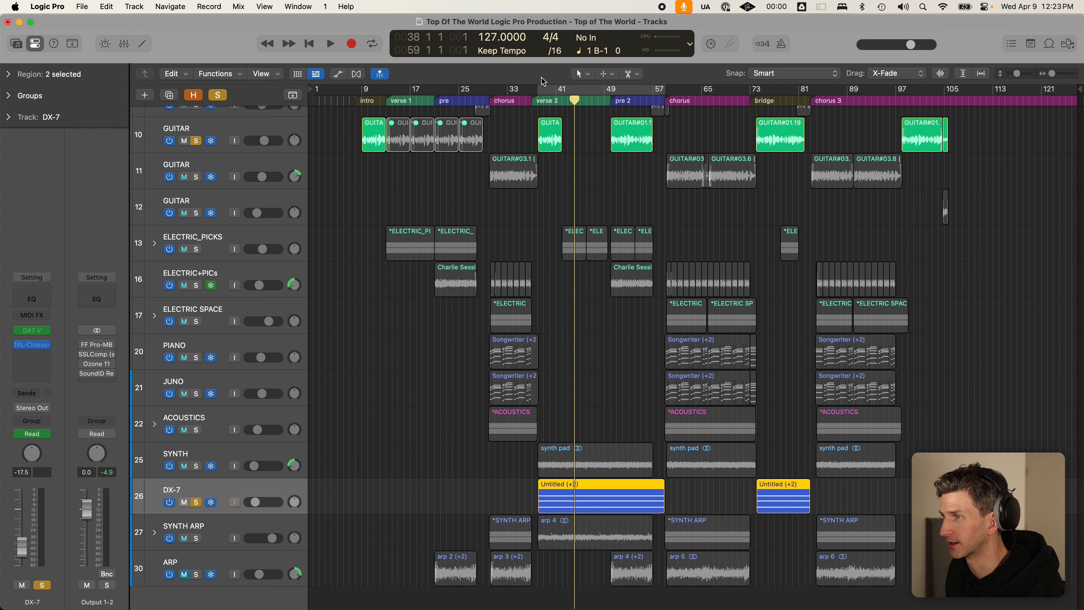
click(539, 97)
key(space)
key(space)
click(196, 141)
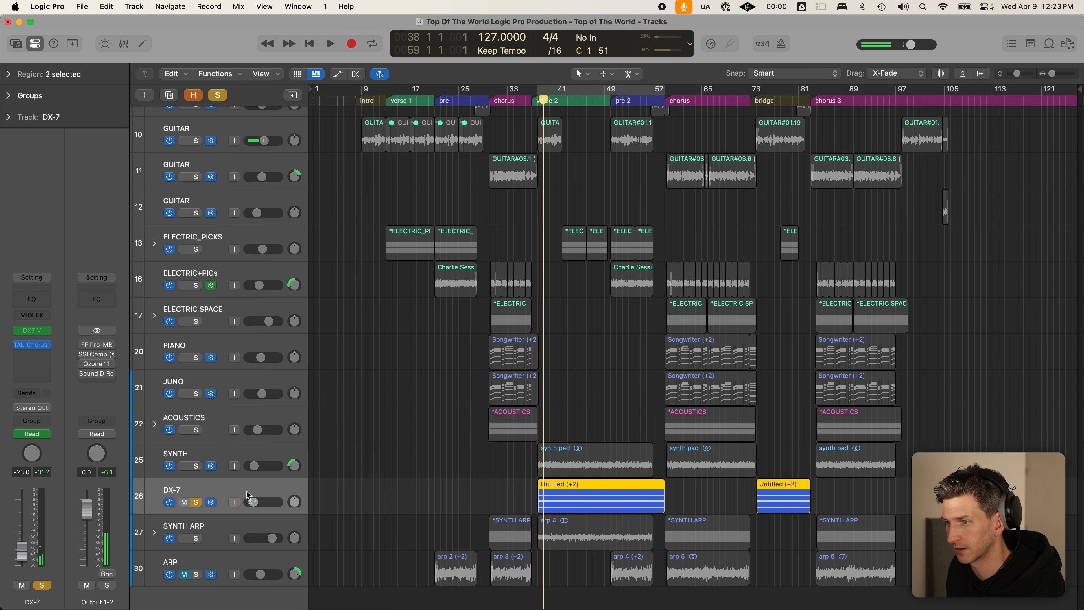
key(space)
drag(257, 502, 316, 503)
key(space)
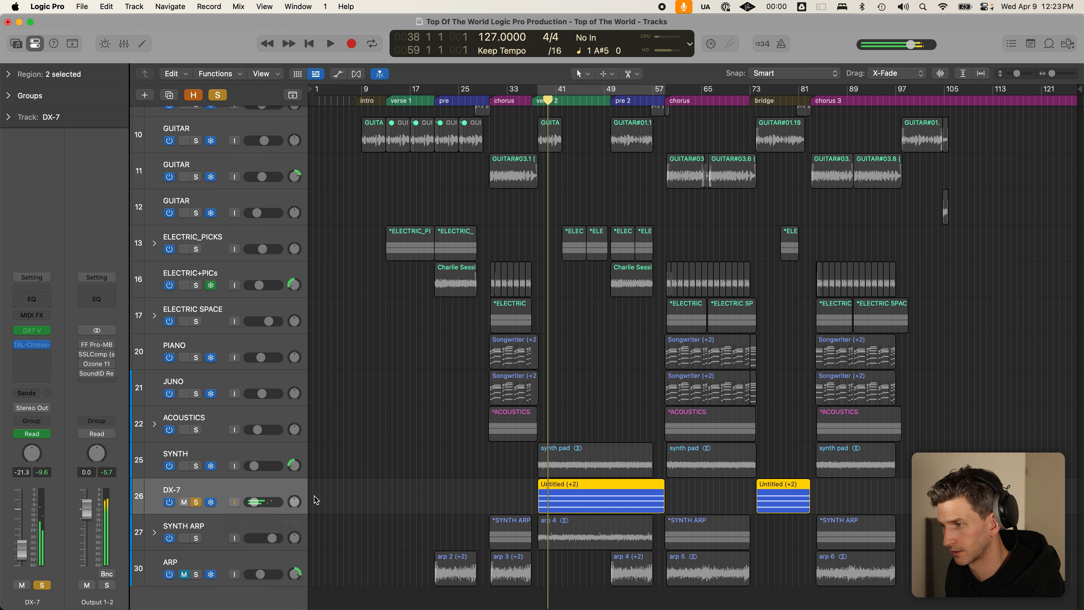
- Reshape the DX-7 volume automation across the verse 2 range and audition it
key(a)
drag(533, 517, 690, 523)
key(ctrl+z)
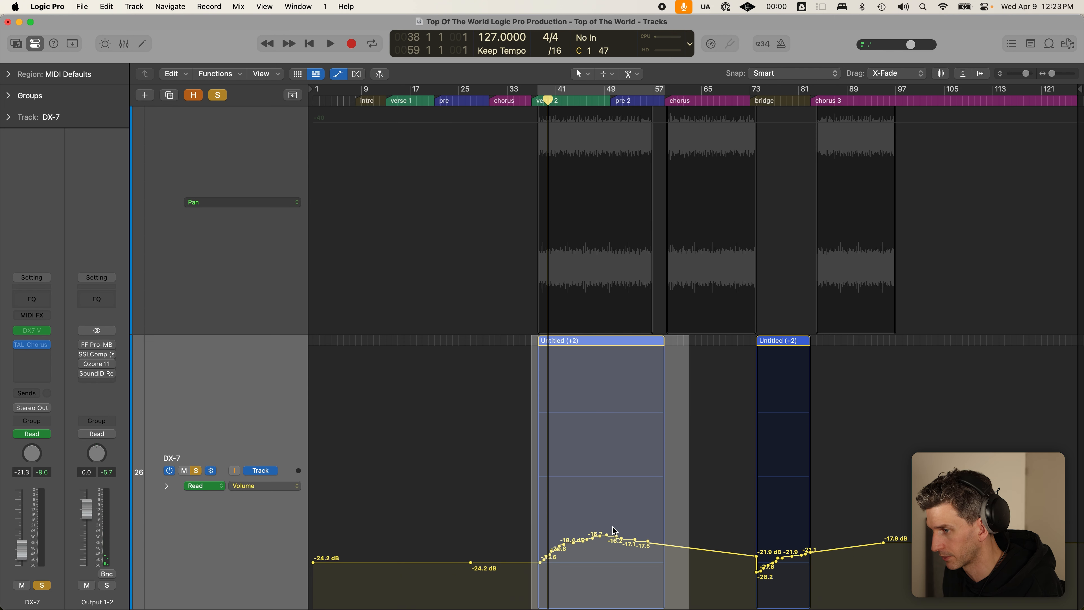
drag(614, 540, 620, 472)
key(space)
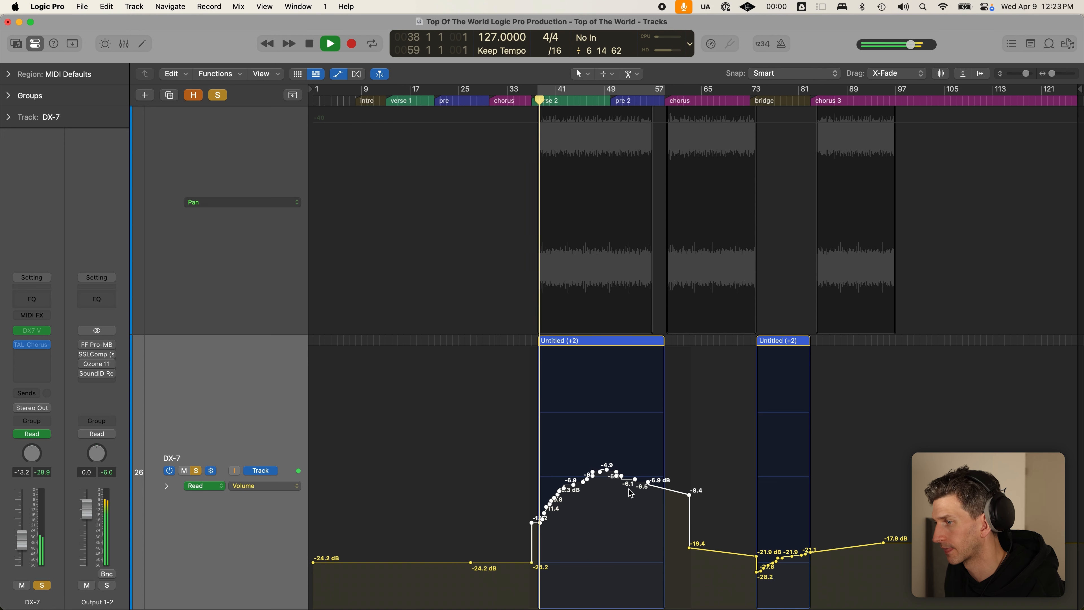
drag(631, 478, 660, 551)
key(space)
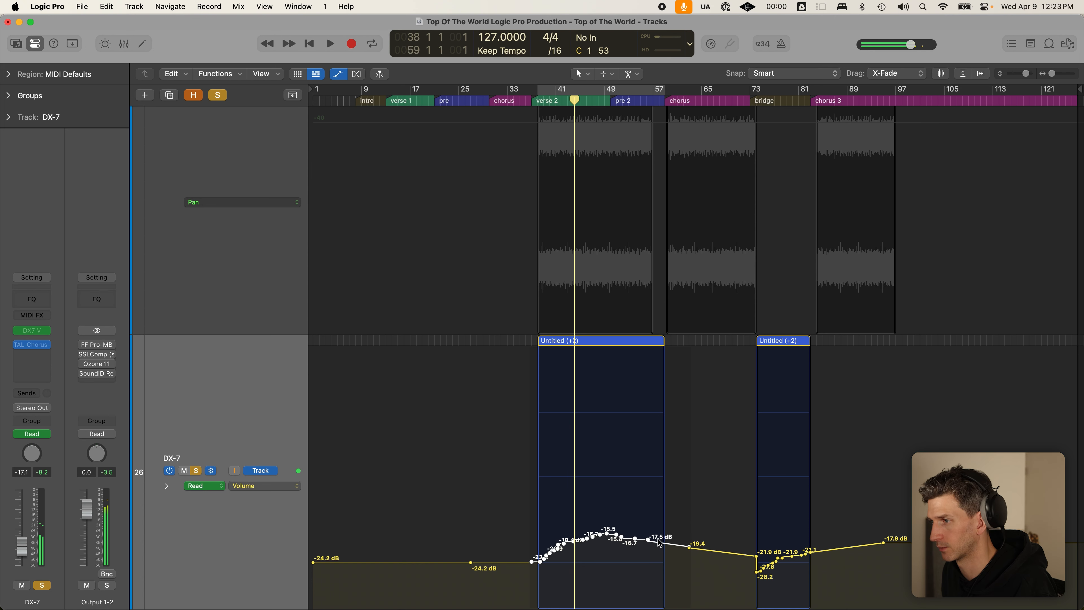
key(a)
key(z)
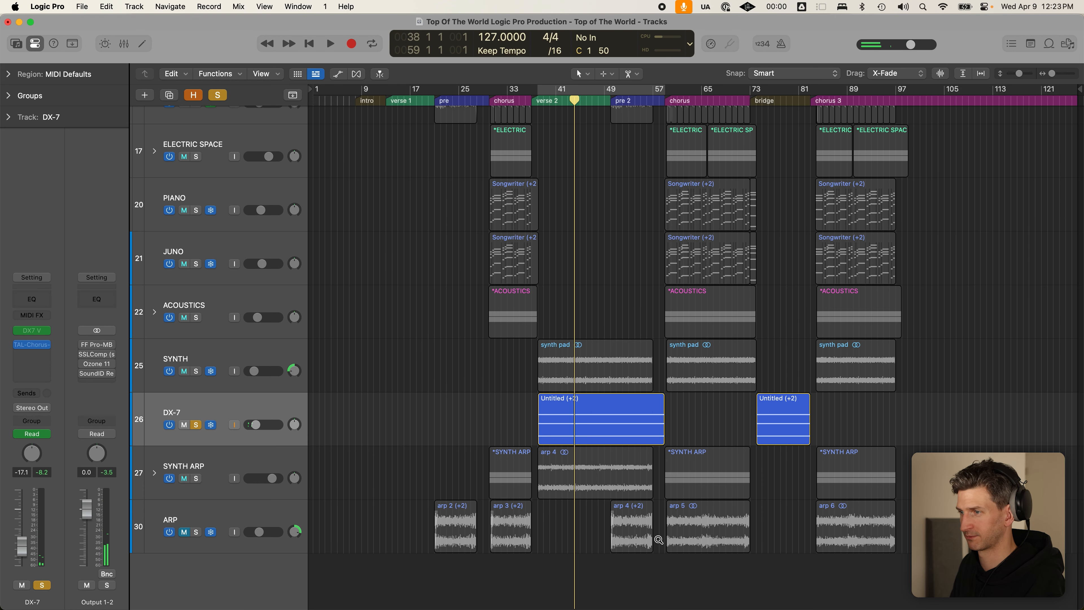
- Solo SYNTH and the track 10 guitar with all tracks shrunk to compact rows
click(196, 372)
key(super+Up)
key(super+Up)
key(super+Up)
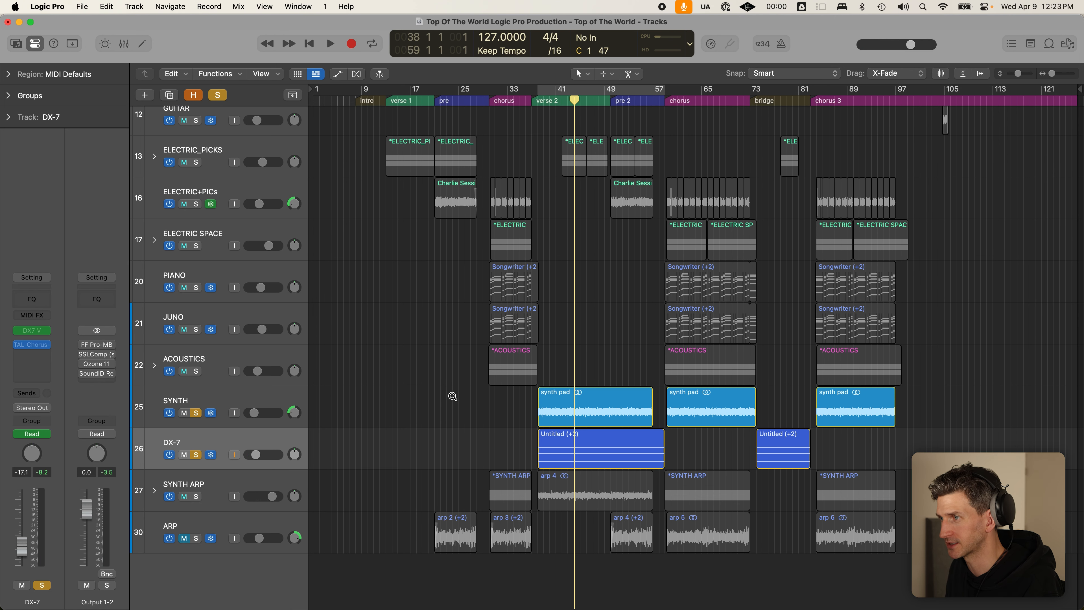
key(super+Up)
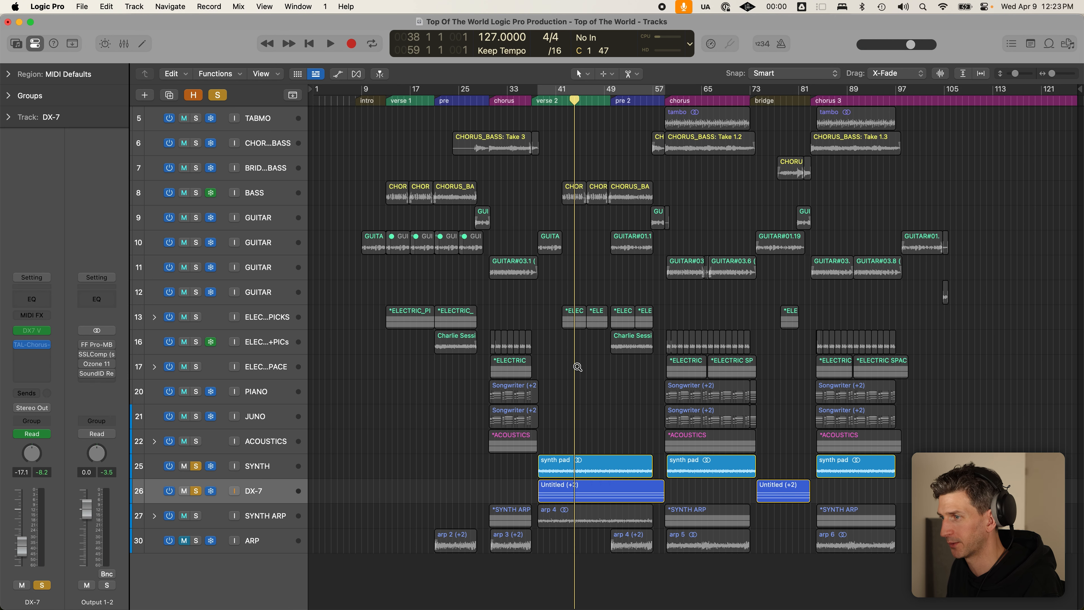
key(super+Up)
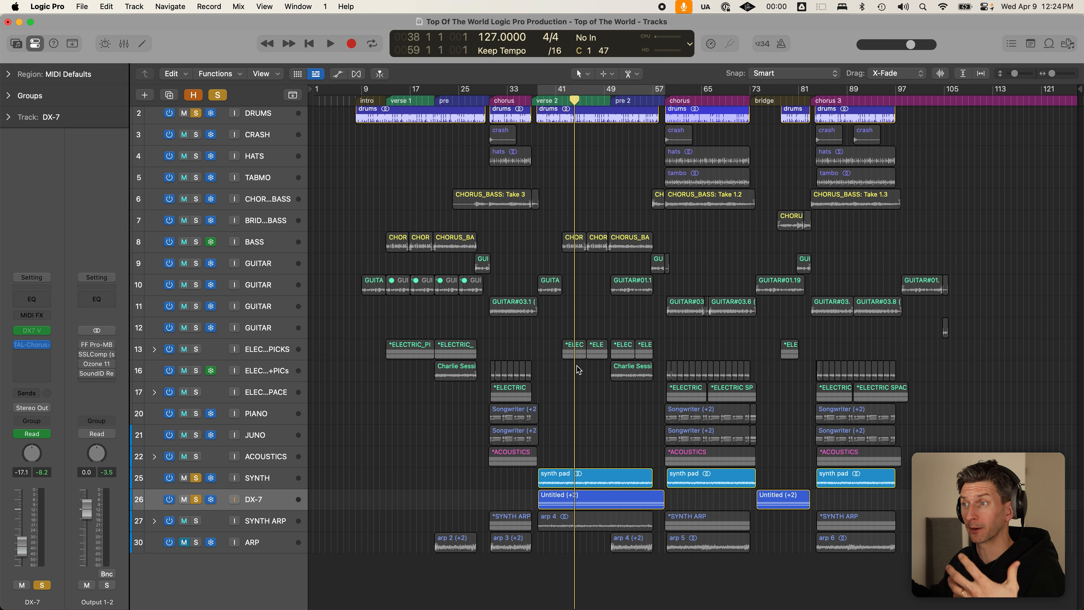
click(196, 285)
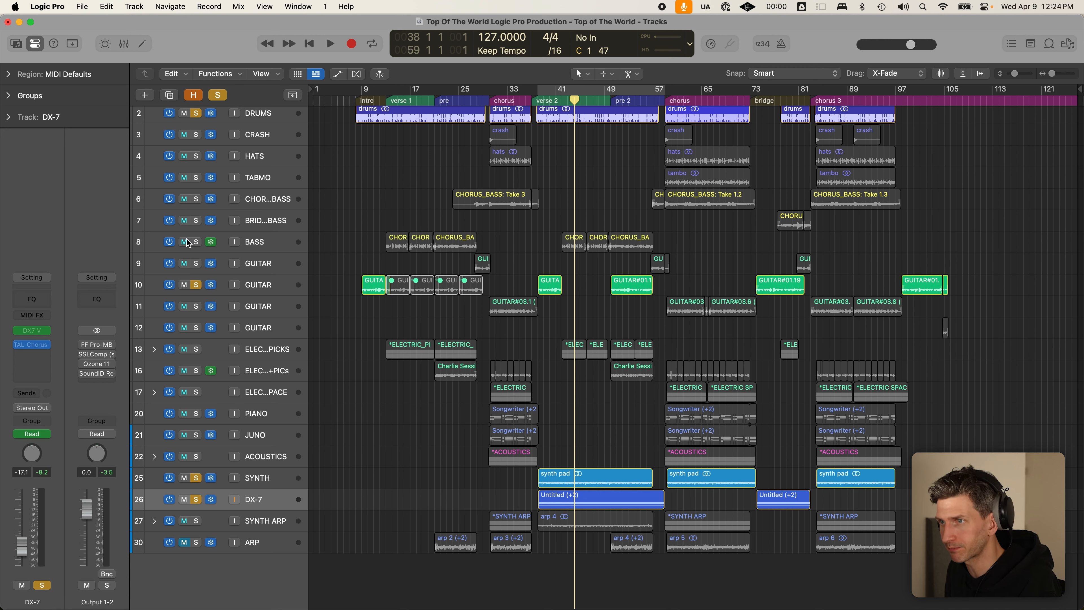
- Clear all solos, expand the SYNTH ARP stack, and solo the higher Cmaj arp on track 29
click(218, 94)
click(538, 90)
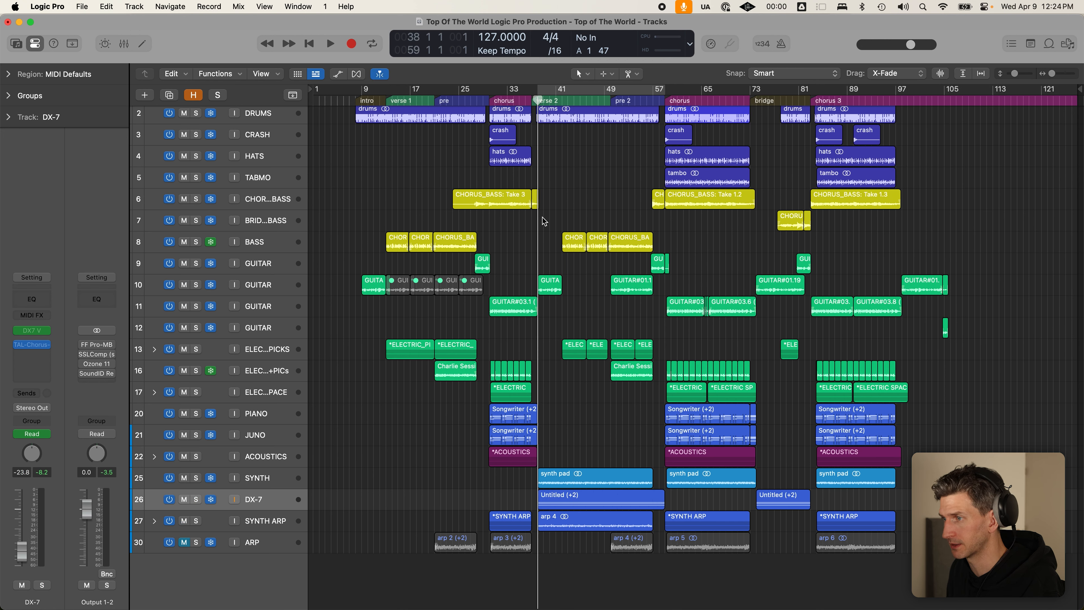
key(space)
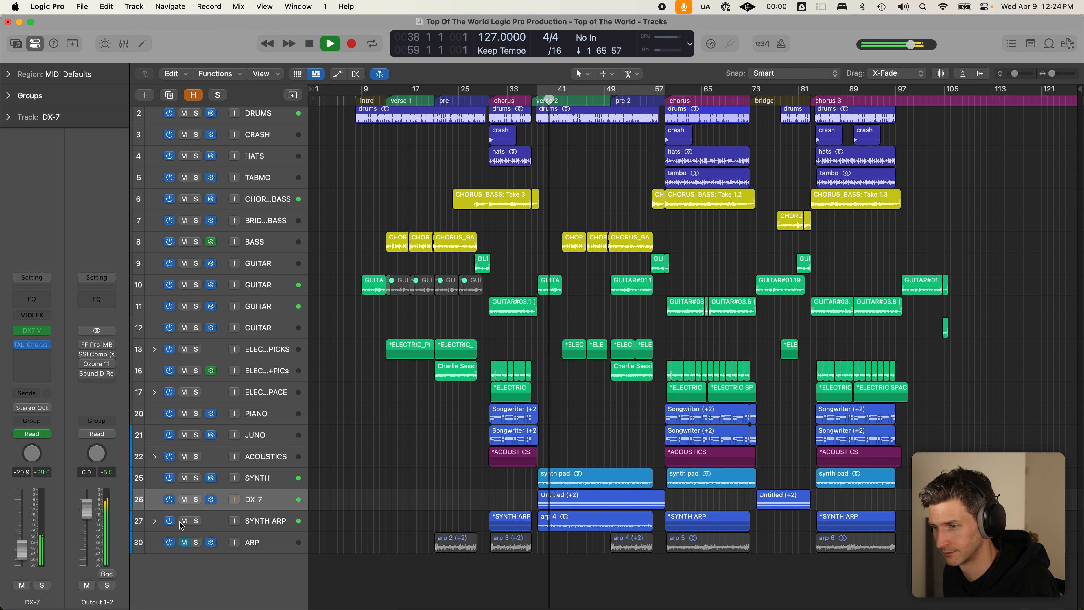
click(154, 520)
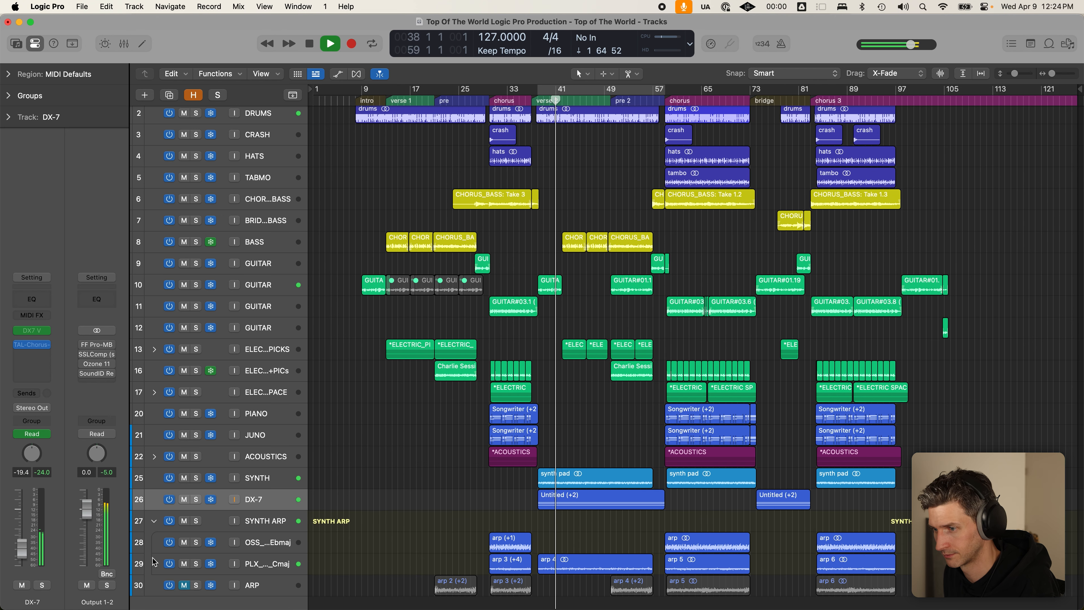
scroll(171, 536, down, 5)
key(super+Down)
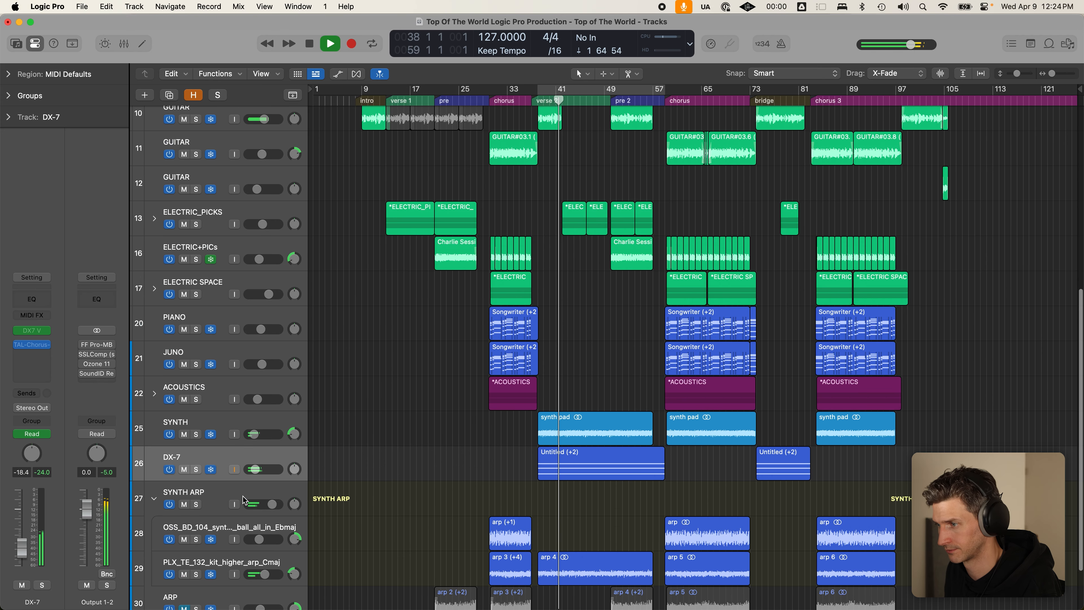
click(197, 574)
key(space)
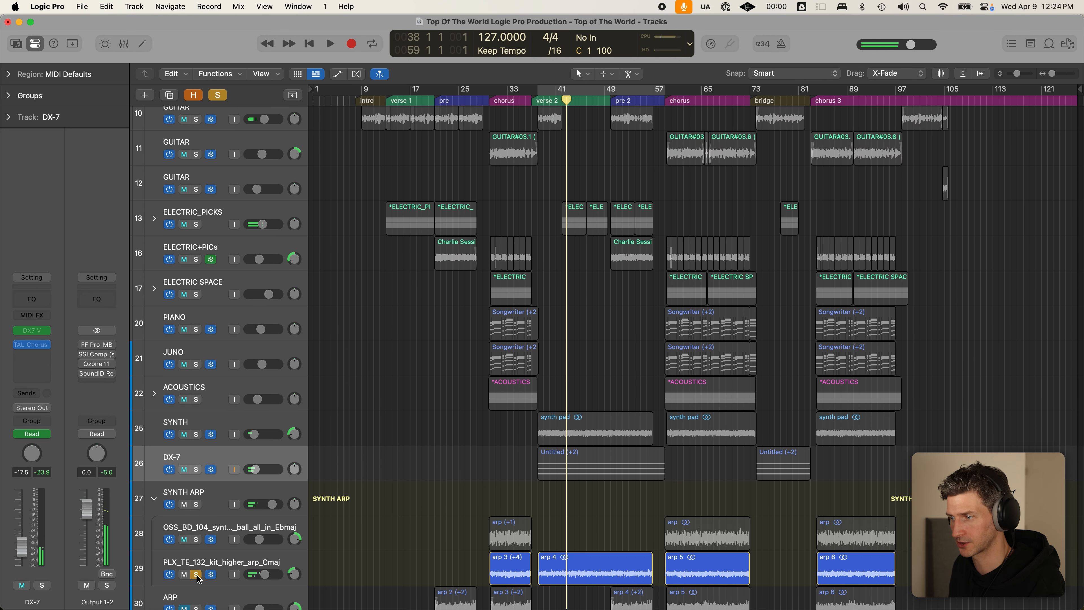
- Show track 29's automation and zoom in on the arp 4 gain curve, then back out
scroll(344, 506, down, 3)
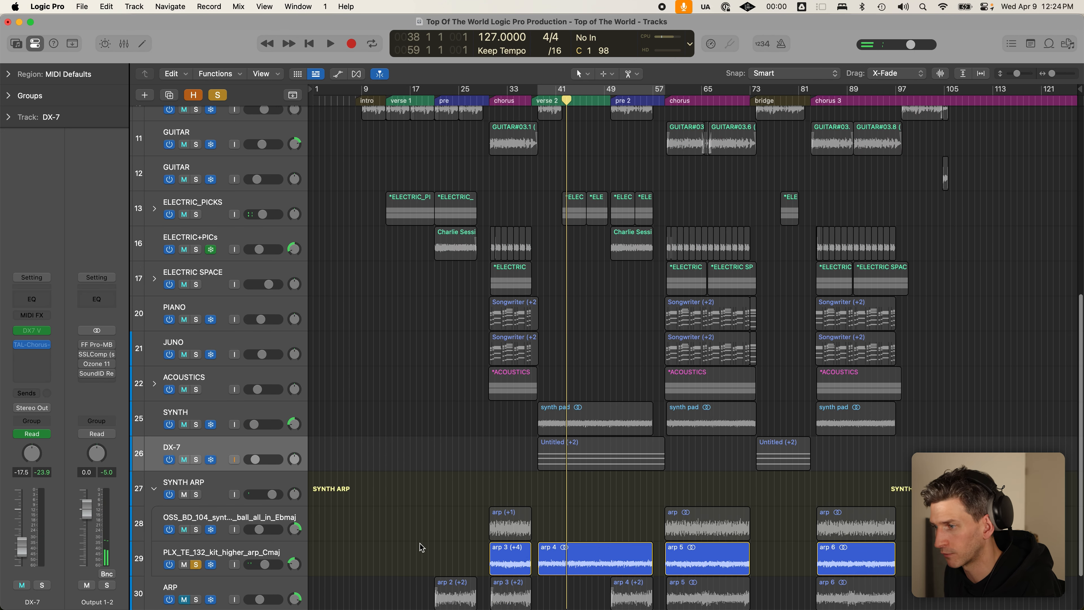
click(288, 511)
key(a)
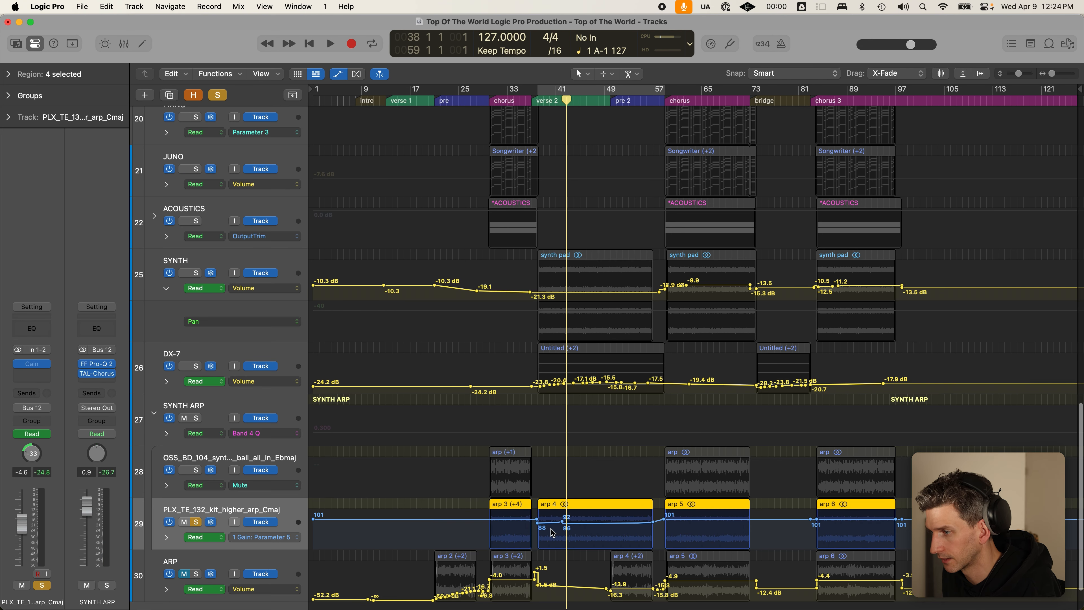
scroll(504, 546, down, 2)
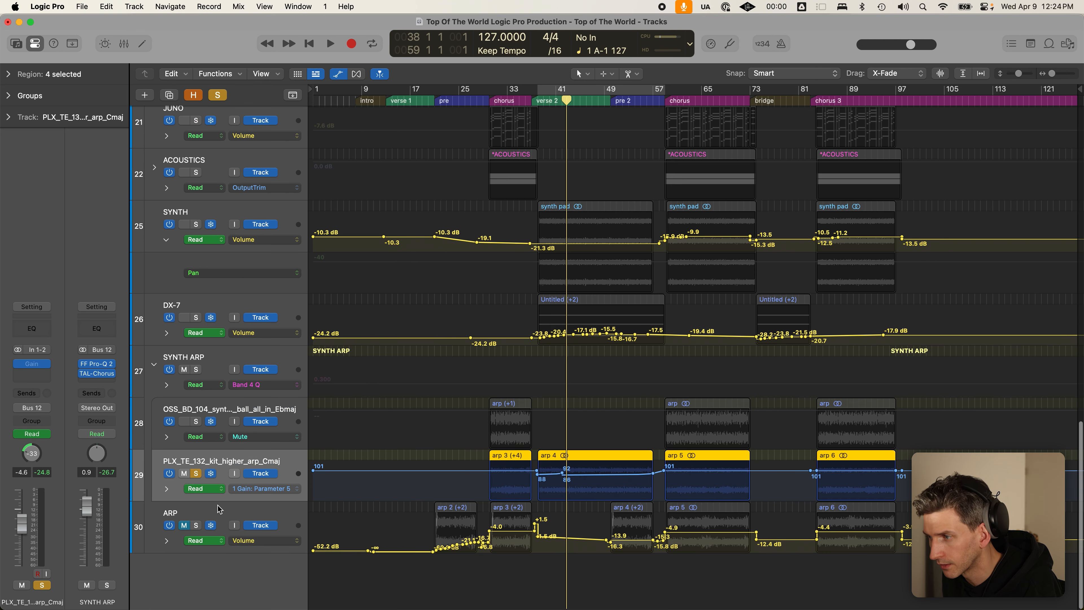
key(a)
key(a)
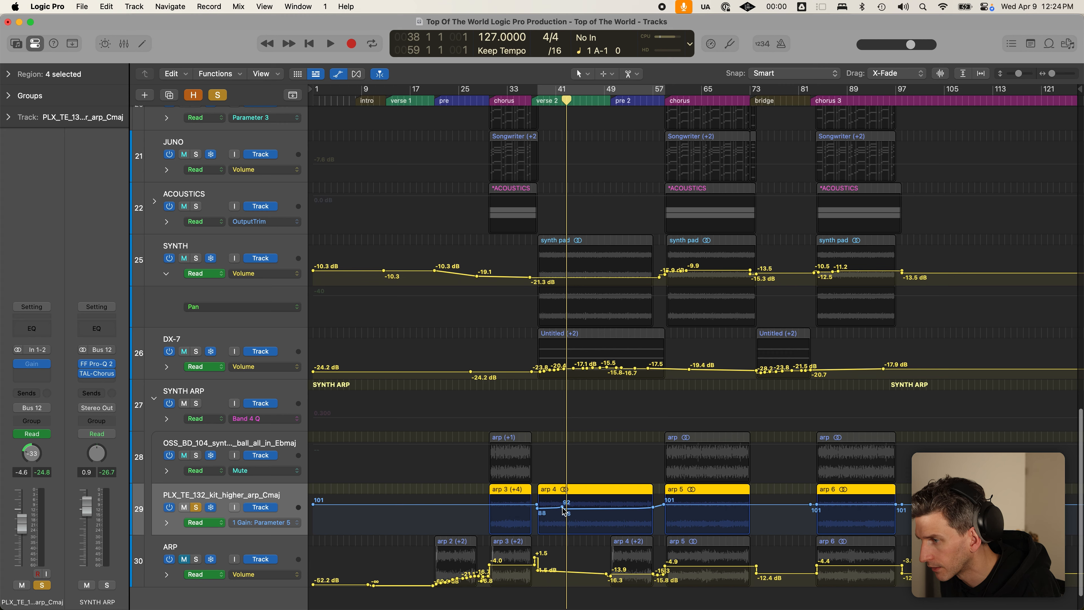
drag(530, 473, 602, 564)
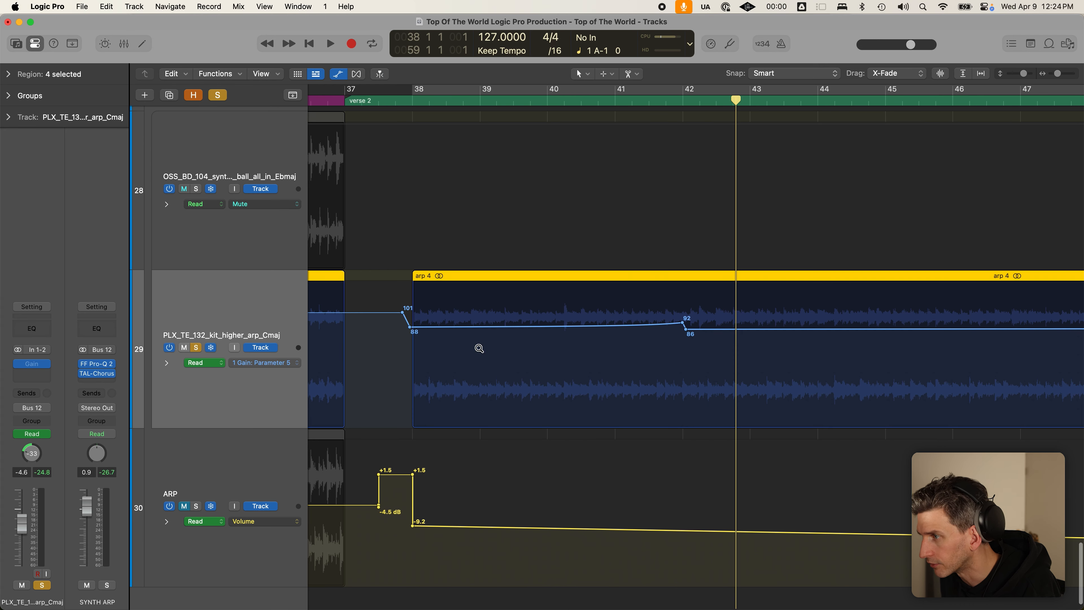
click(571, 454)
drag(527, 446, 614, 555)
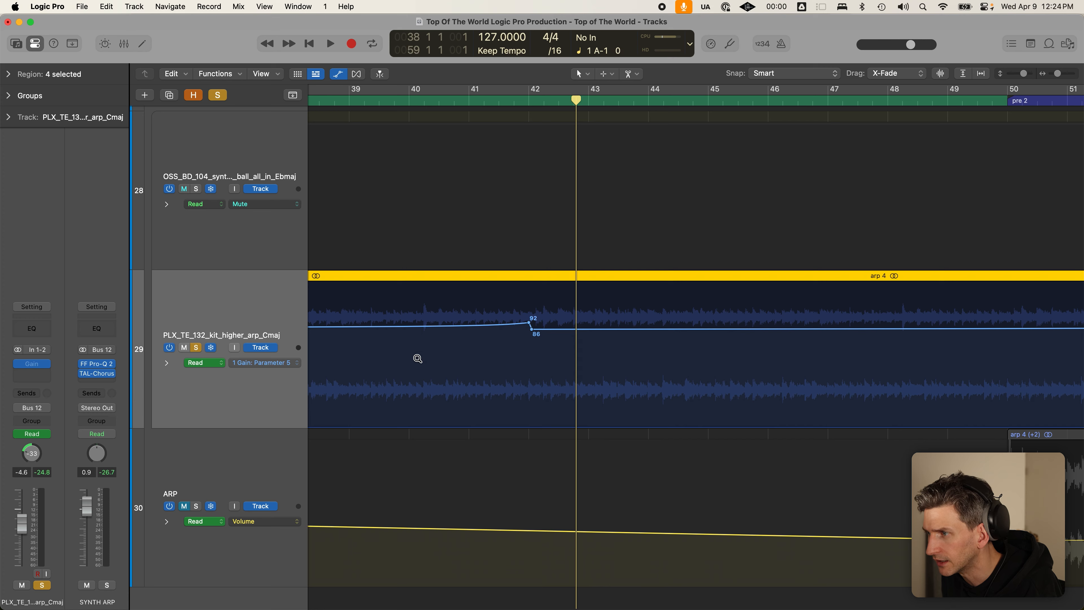
click(506, 358)
- Return the playhead to bar 38, hide automation, shrink track heights and toggle cycle
click(538, 101)
key(a)
ctrl+alt+click(506, 331)
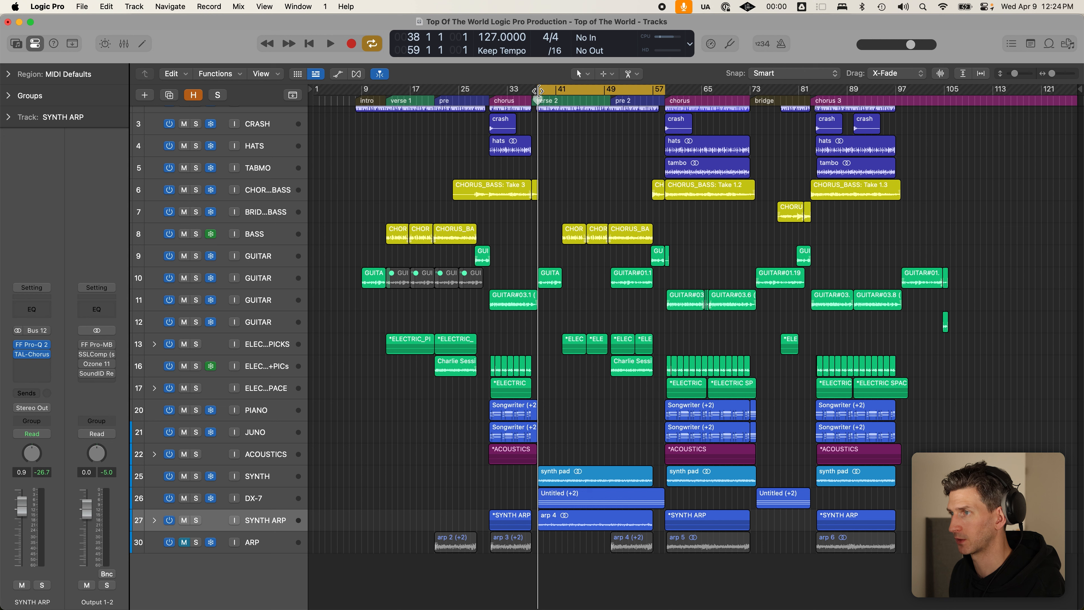
key(c)
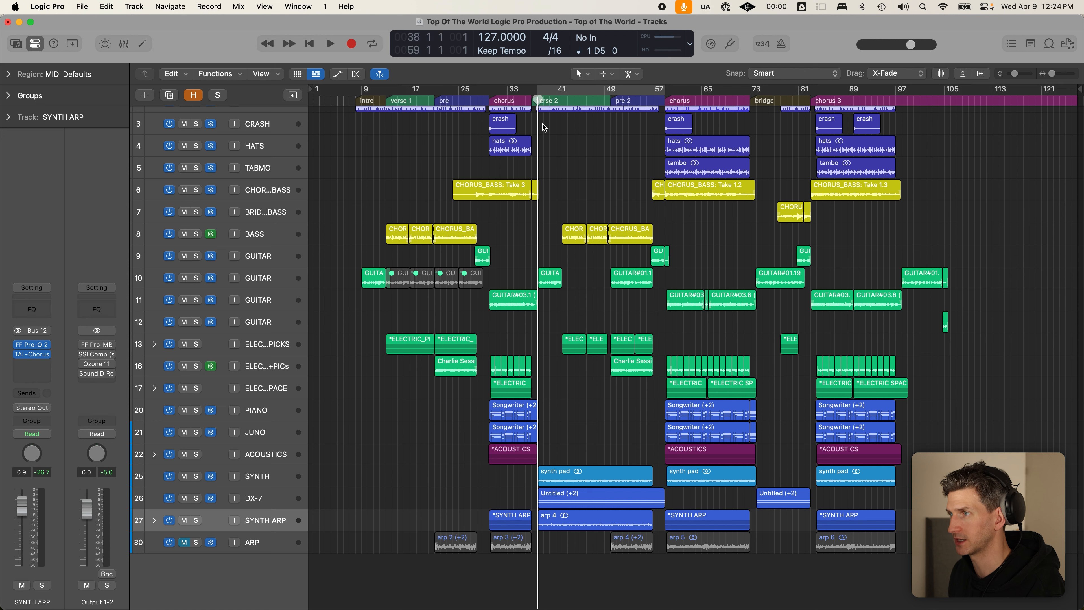
- Place the playhead at bar 57 and draw a loop over bars 59–75, then redraw it
click(658, 102)
drag(664, 89, 762, 87)
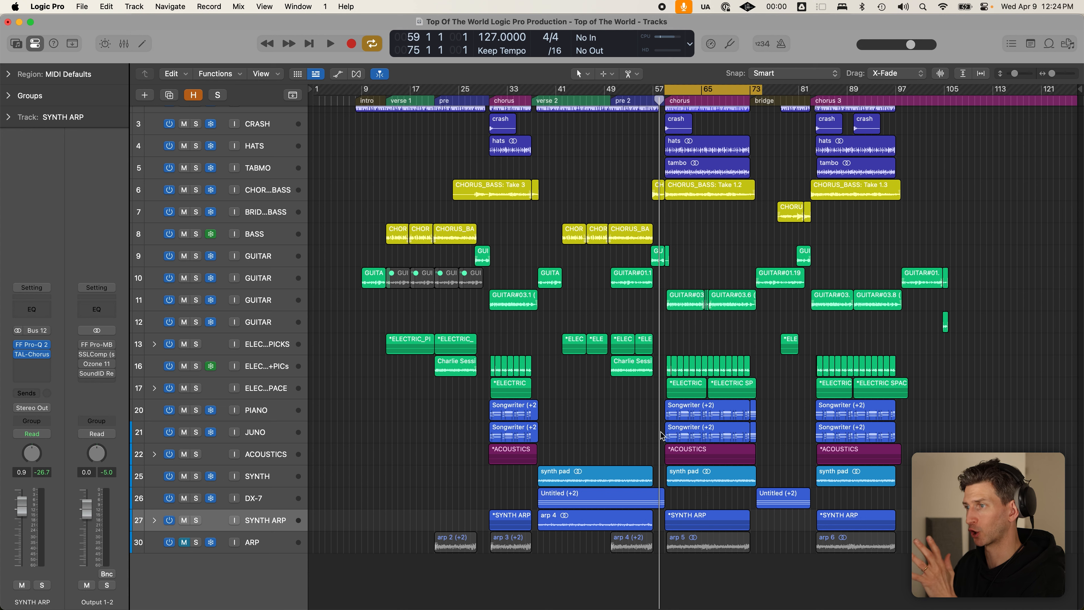
drag(491, 89, 750, 91)
scroll(730, 208, up, 2)
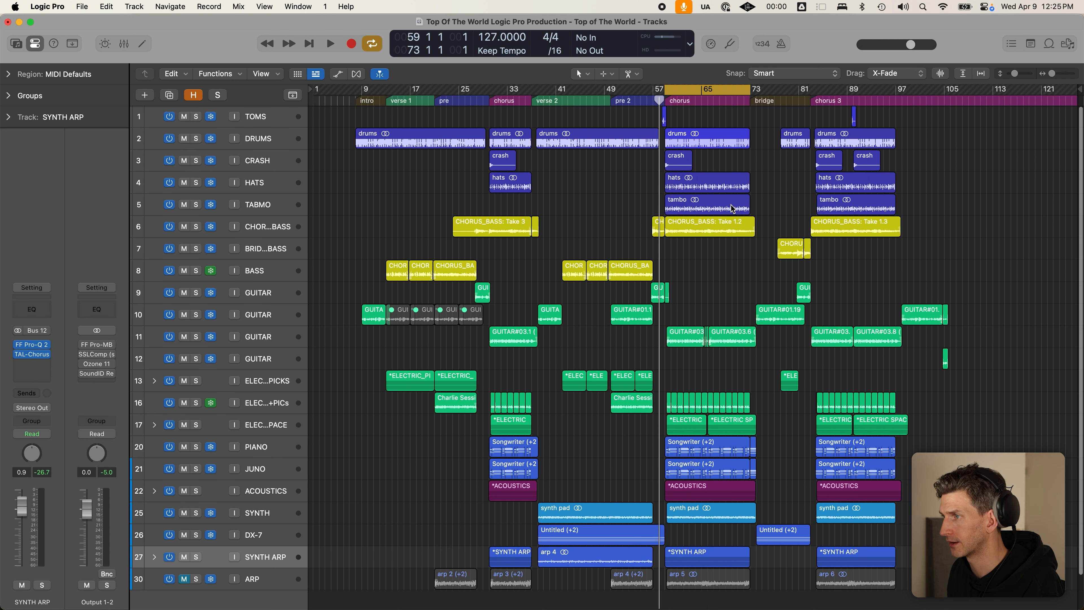
- Check the tambo and synth pad regions at bar 59, then shift the loop to bars 73–87
click(717, 207)
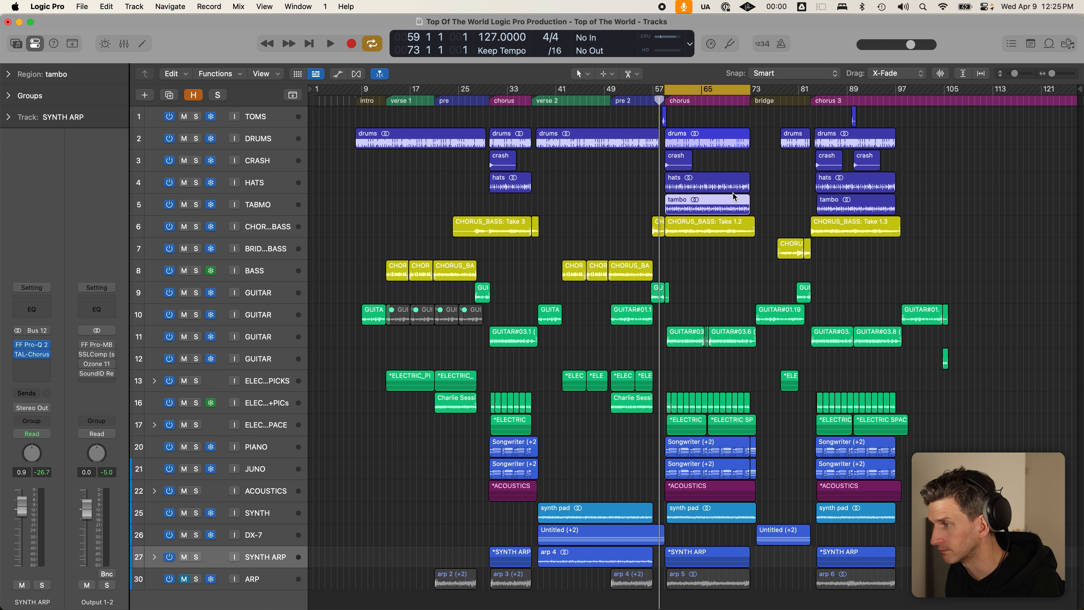
scroll(712, 427, down, 2)
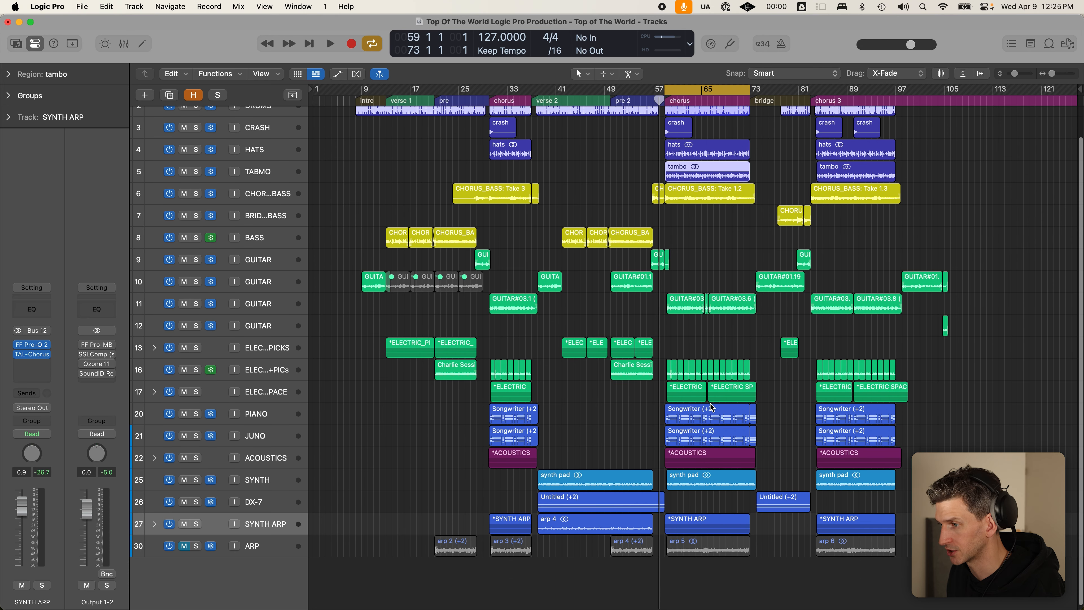
click(710, 478)
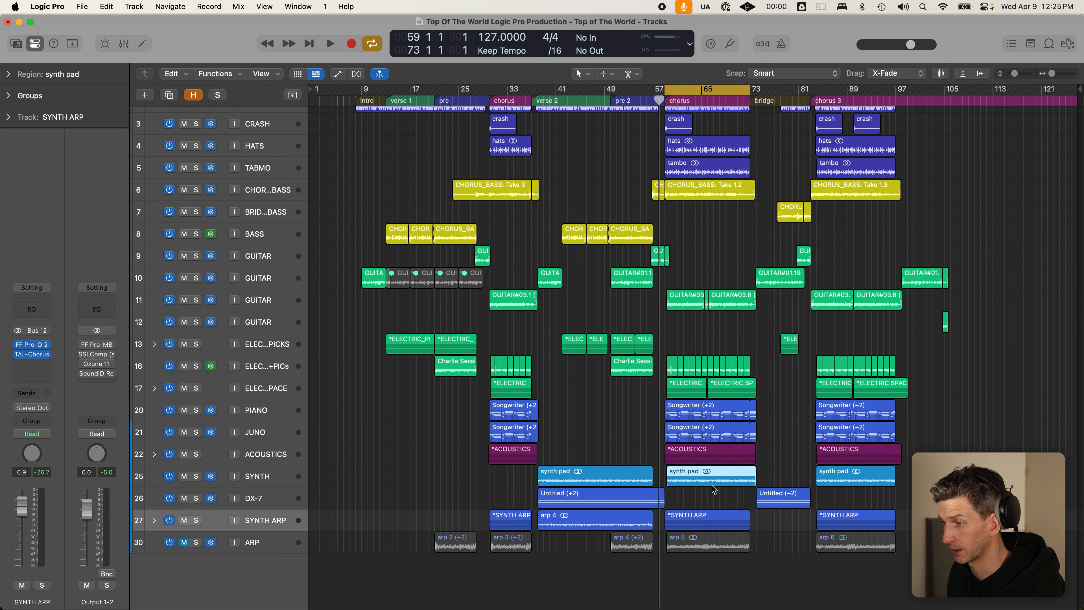
click(196, 477)
click(195, 478)
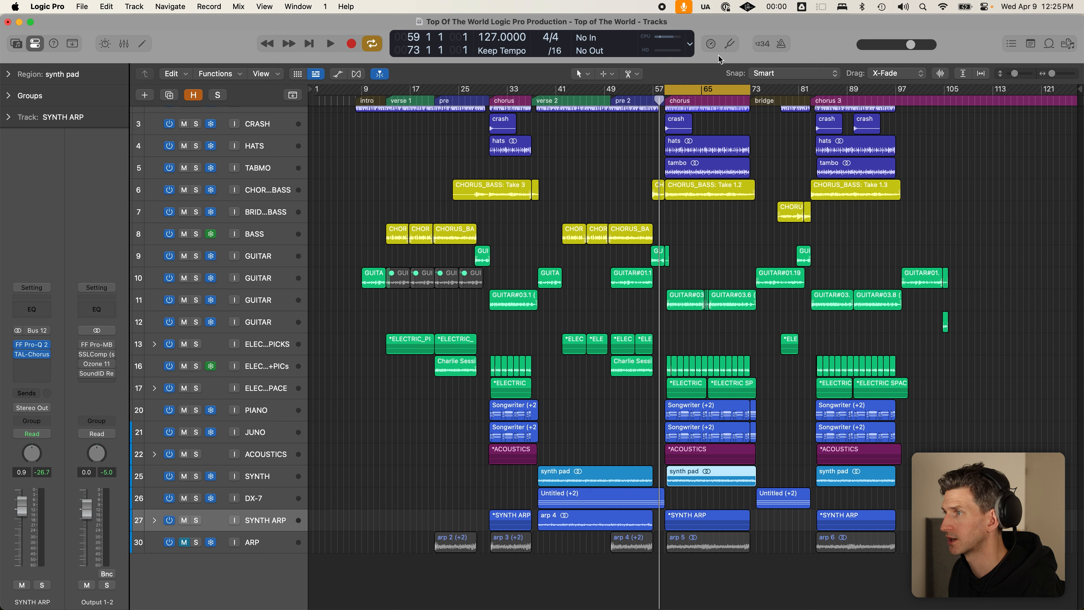
drag(711, 86, 865, 90)
scroll(852, 223, up, 2)
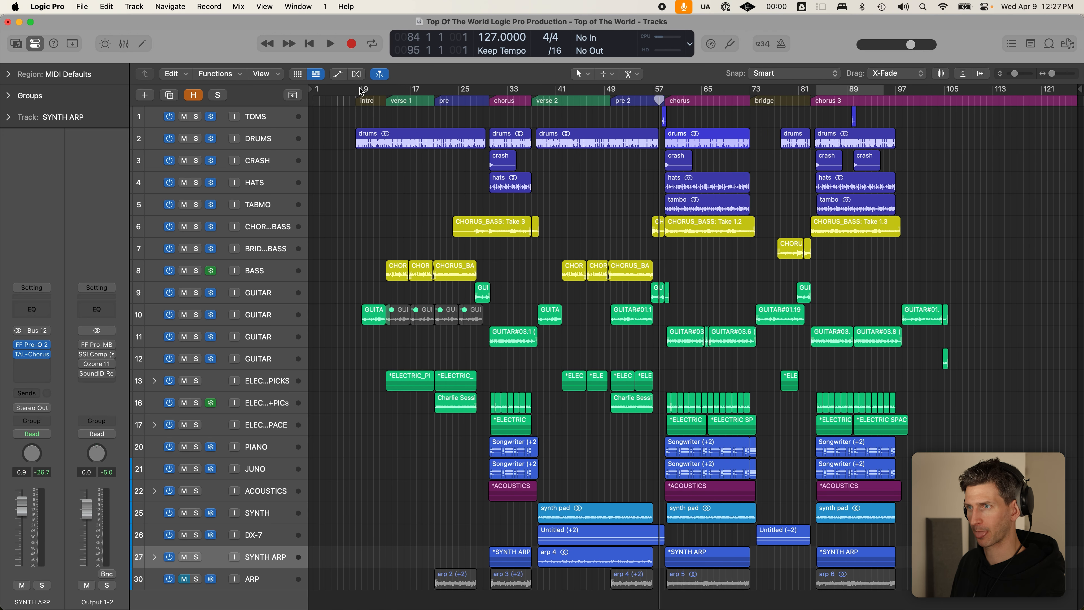
- Redraw the cycle range across bars 8–110 and switch looping off
drag(357, 89, 974, 89)
key(c)
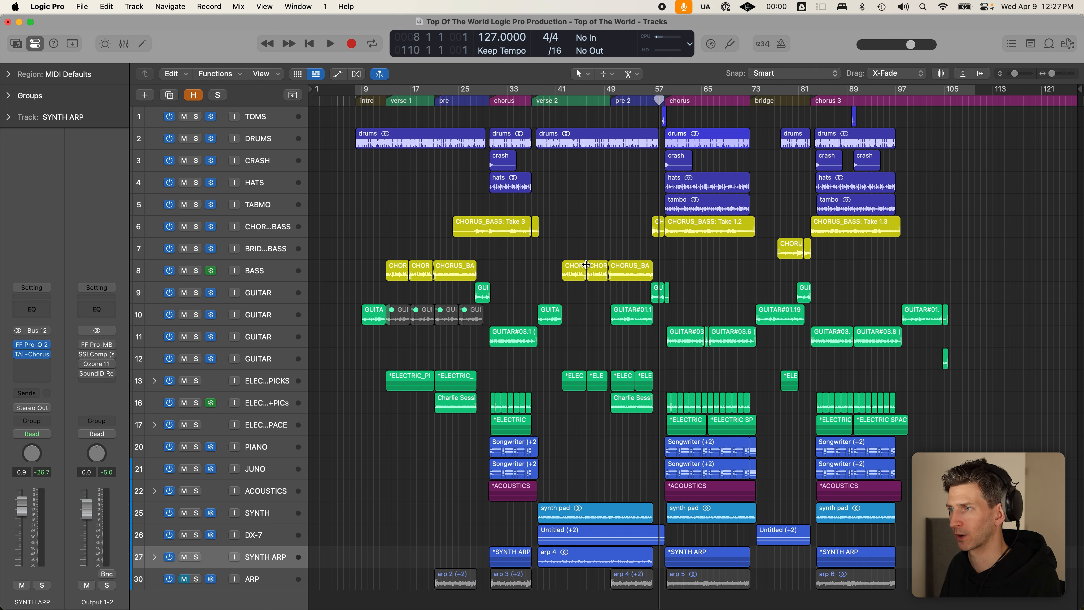
- Select DRUMS, show the automation curves, place the playhead at bar 9 and zoom in horizontally
click(272, 137)
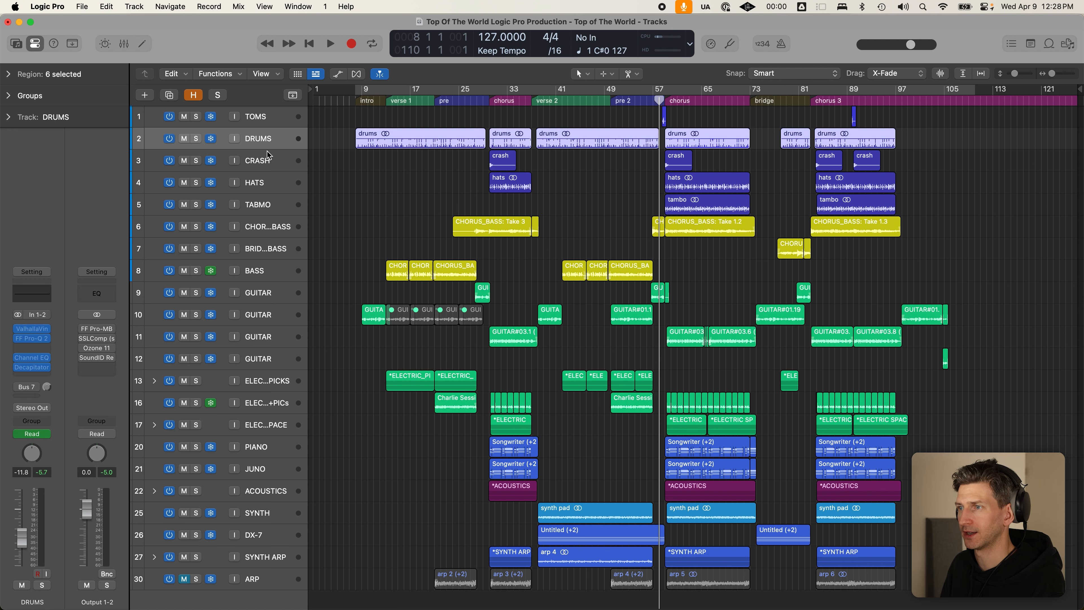
key(a)
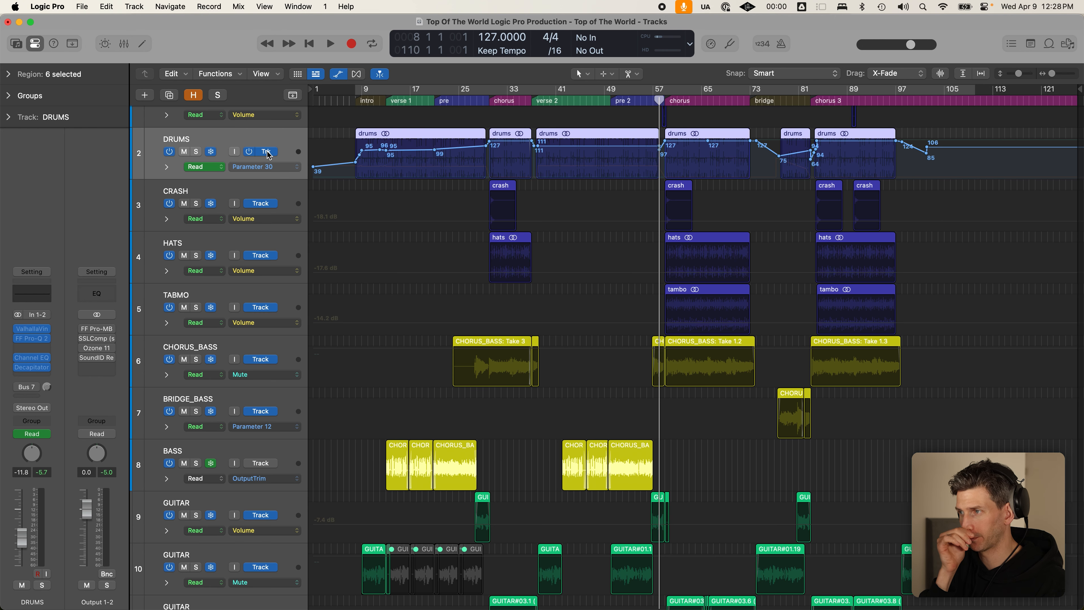
click(354, 98)
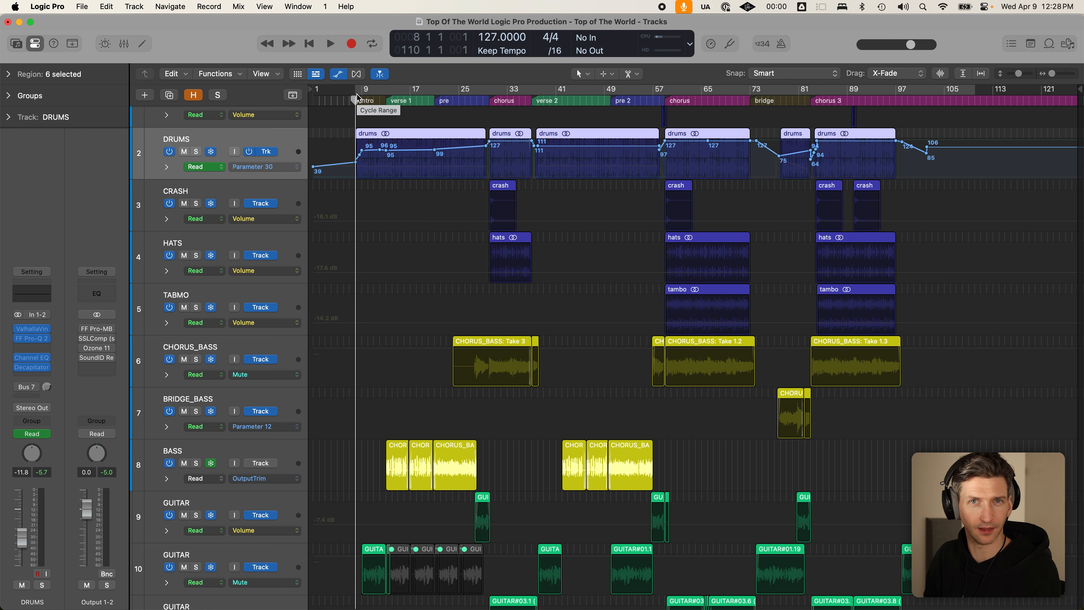
key(c)
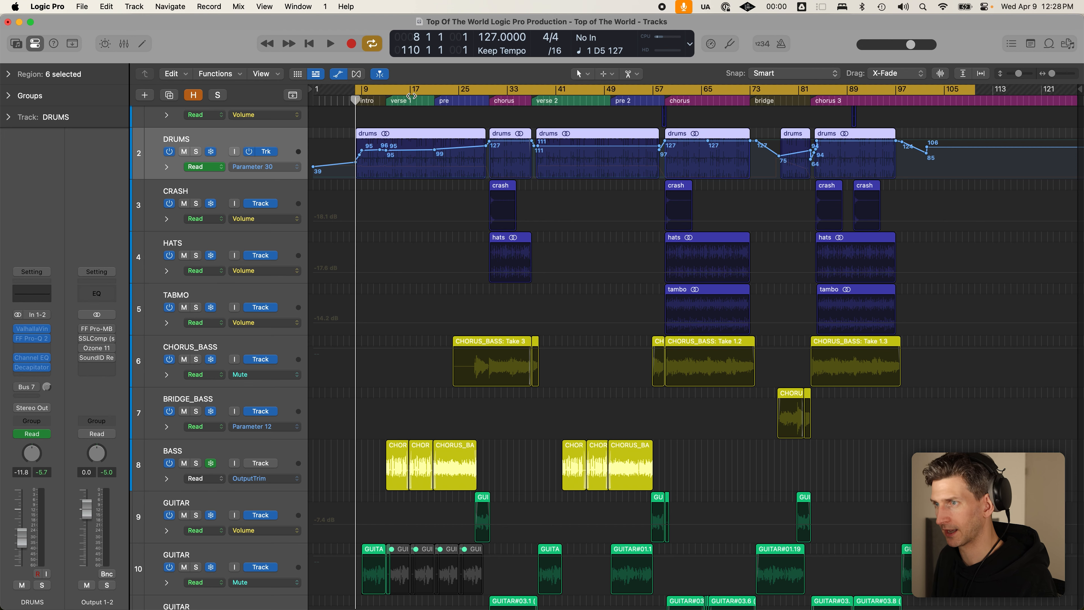
key(super+Right)
key(super+Right)
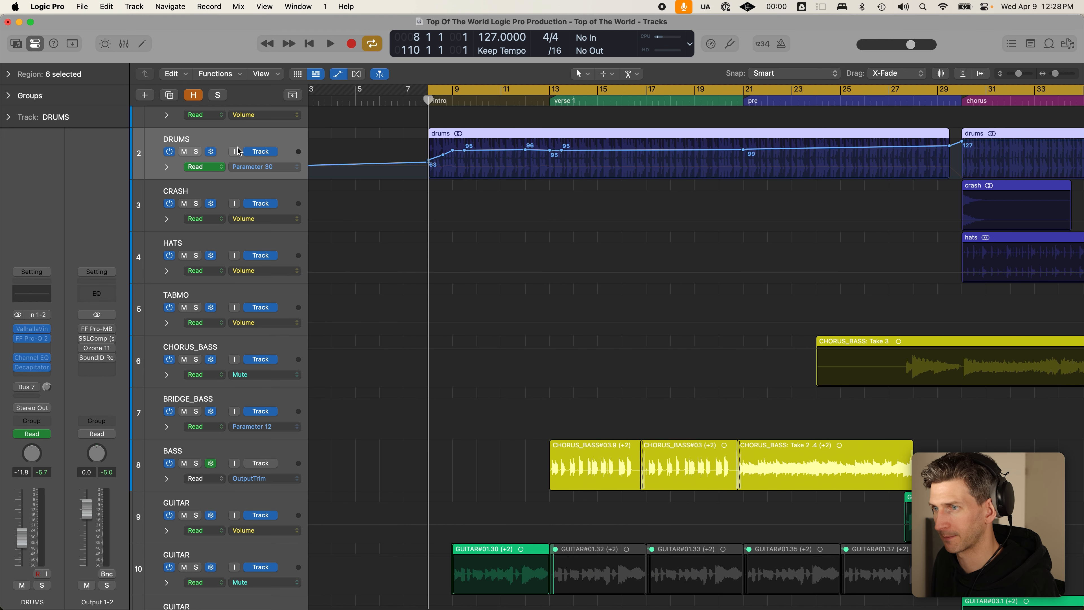
- Solo DRUMS, play the intro twice, and zoom in on bars 8–10
click(197, 153)
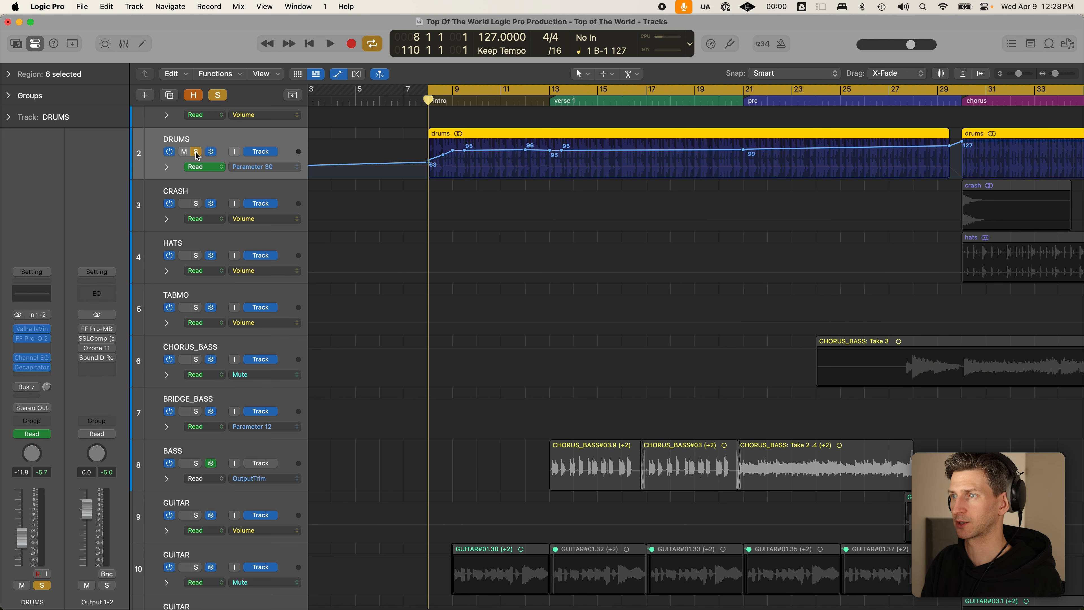
key(space)
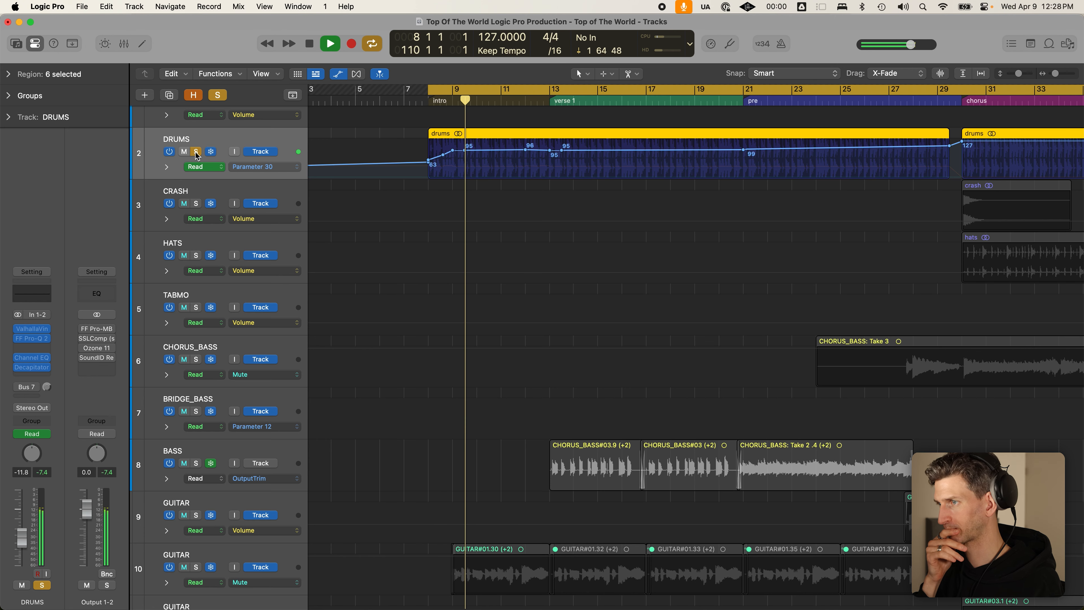
key(space)
key(c)
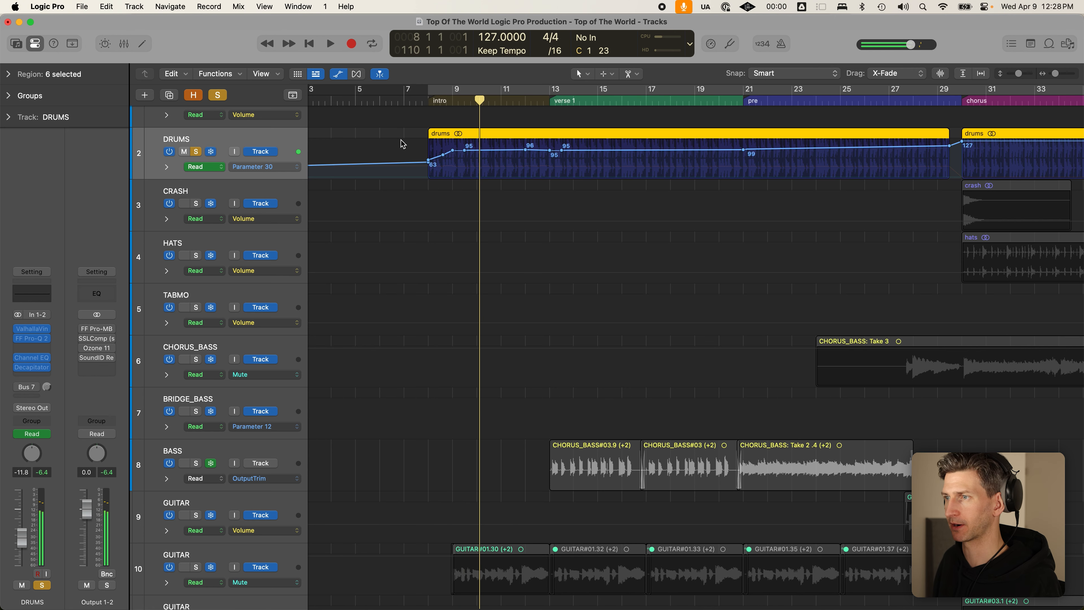
key(shift+space)
key(space)
drag(424, 124, 564, 264)
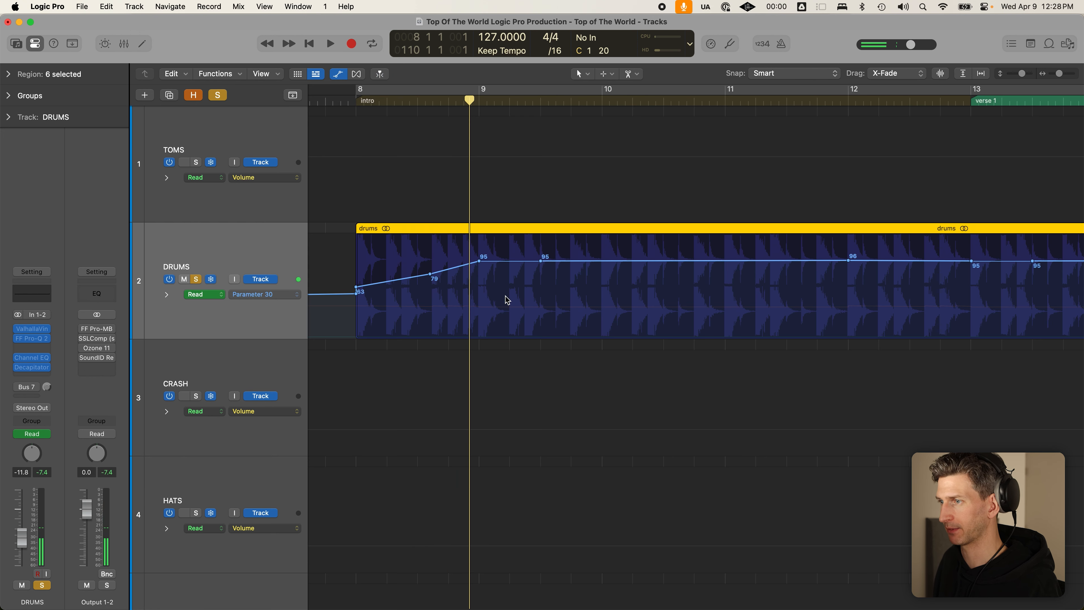
- Inspect the list of automated DRUMS parameters without changing anything
click(291, 298)
click(291, 295)
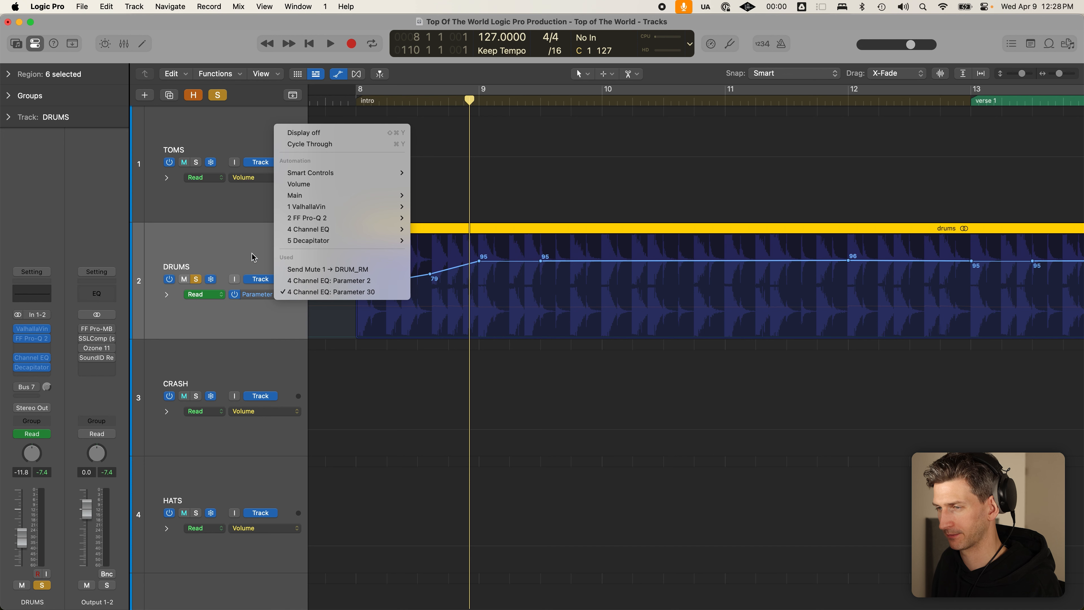
click(290, 298)
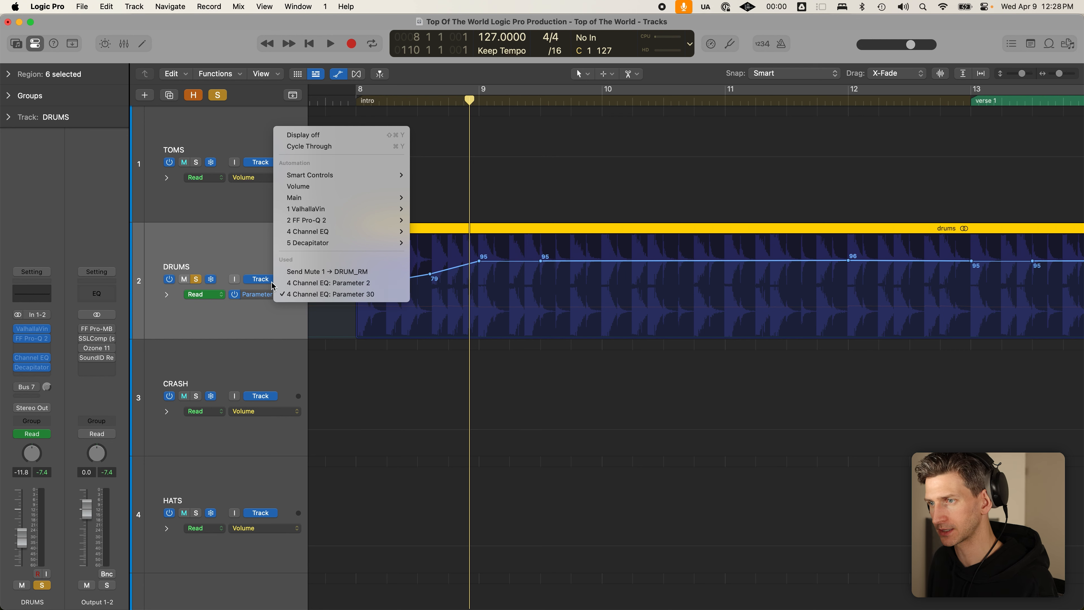
click(210, 249)
- Unfreeze DRUMS and open its Channel EQ, moving the window aside and returning to bar 8
click(210, 280)
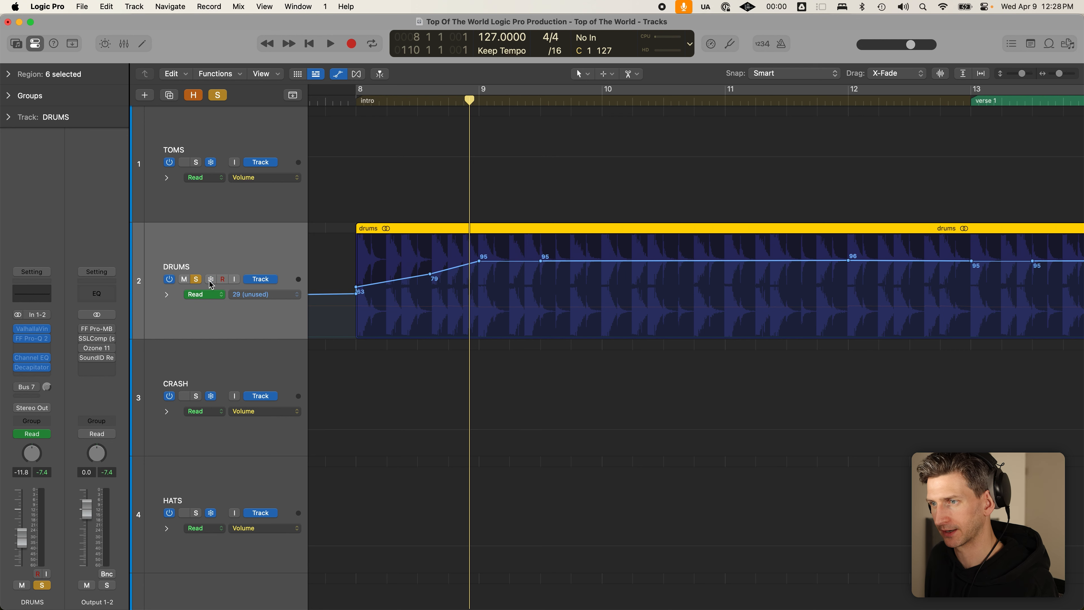
click(32, 358)
drag(592, 165, 791, 159)
click(362, 100)
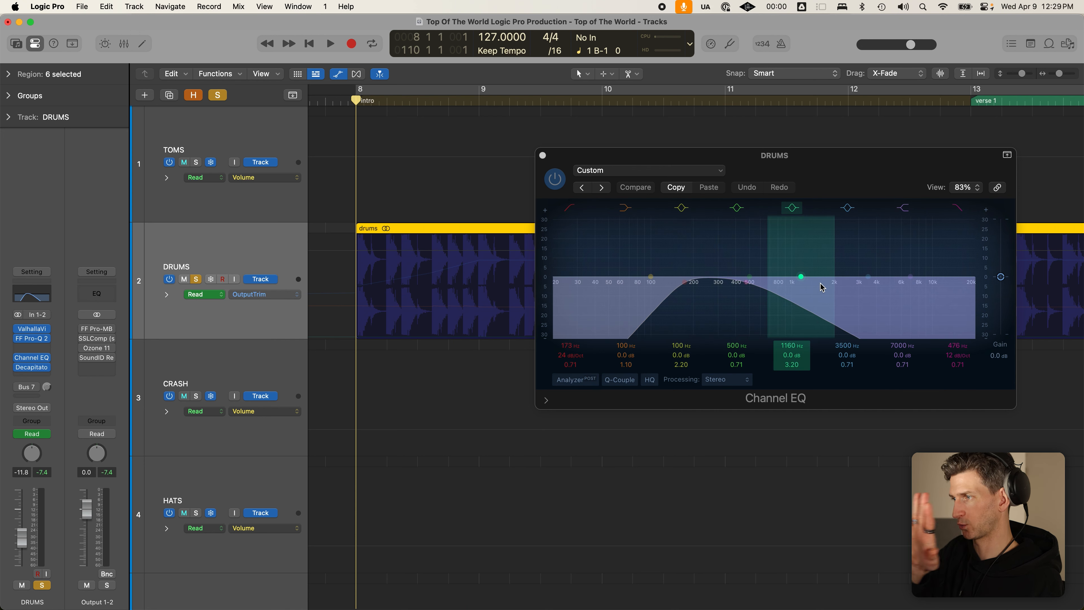
- Play from just before bar 8 to watch the EQ automation, then move the Channel EQ window lower
click(350, 100)
key(space)
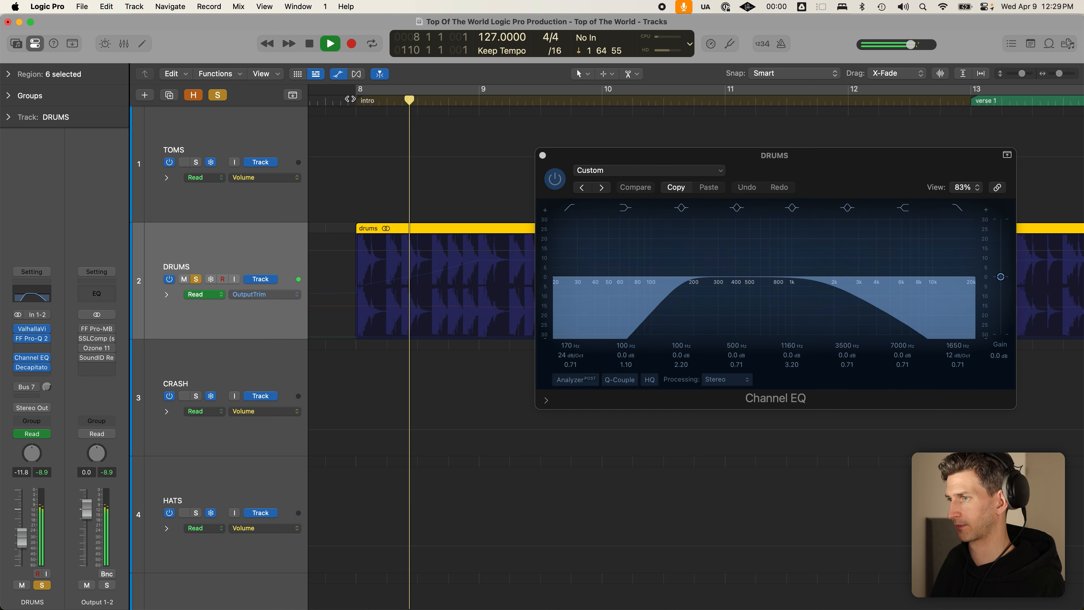
key(space)
click(874, 162)
drag(875, 163, 898, 331)
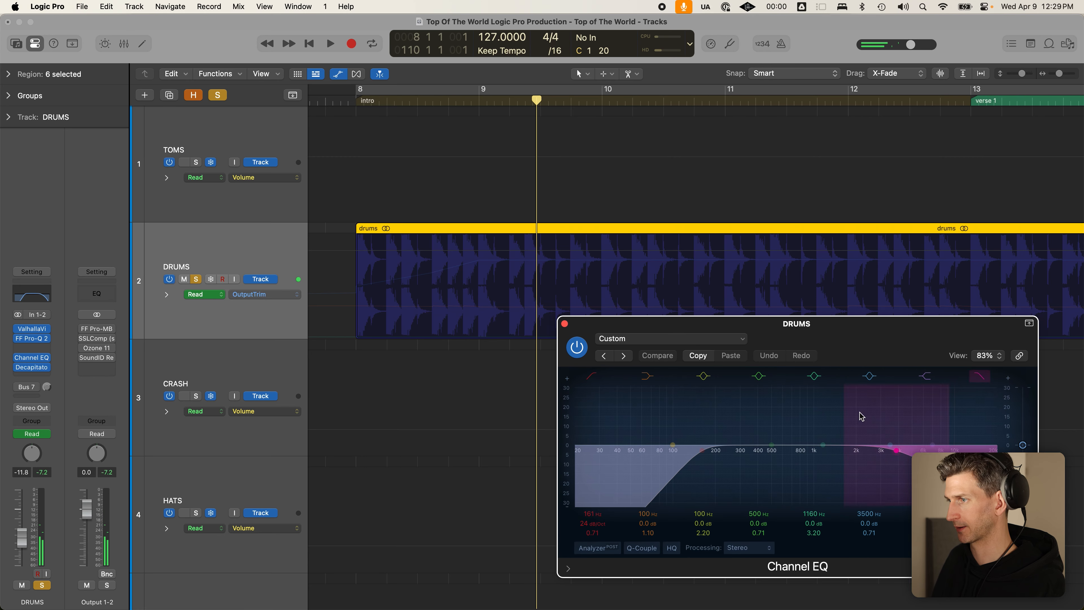
scroll(632, 241, down, 5)
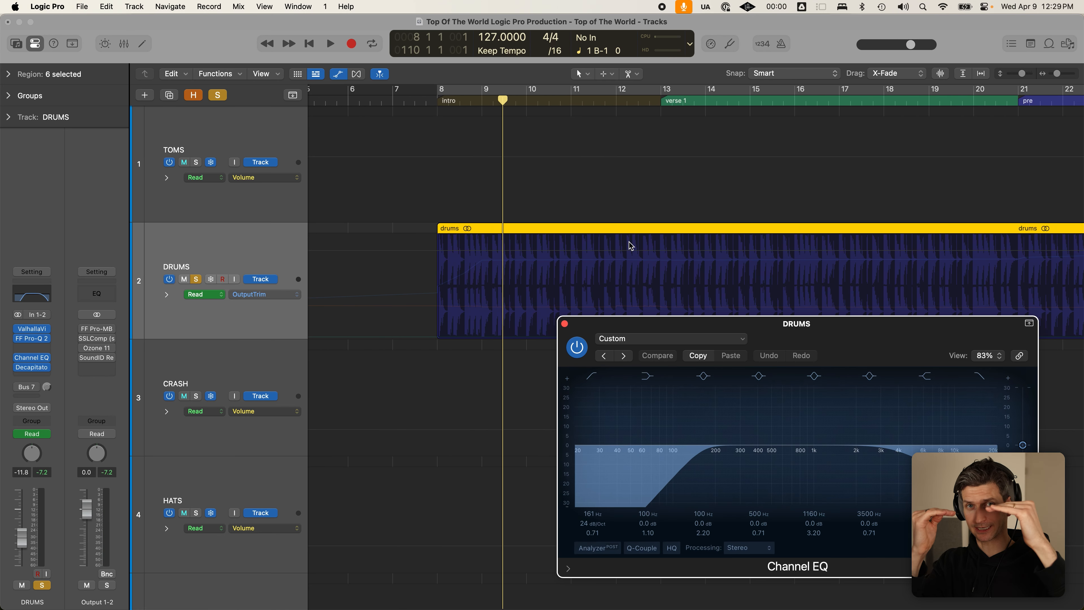
scroll(629, 249, down, 5)
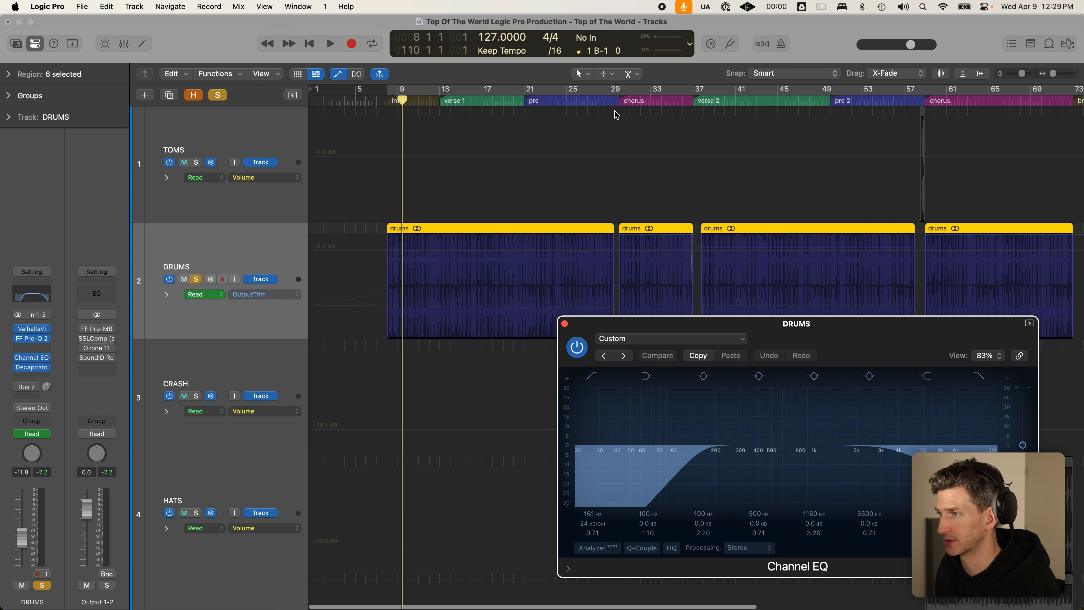
- Audition the chorus from bar 29 looped over bars 30–37, then shift the loop to bars 24–31
click(621, 101)
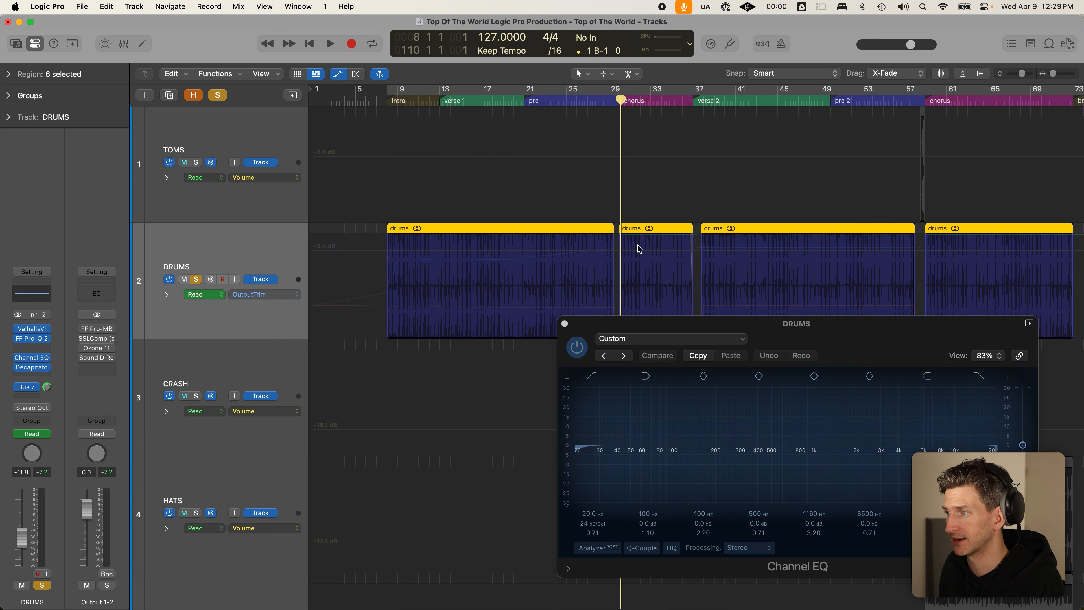
key(space)
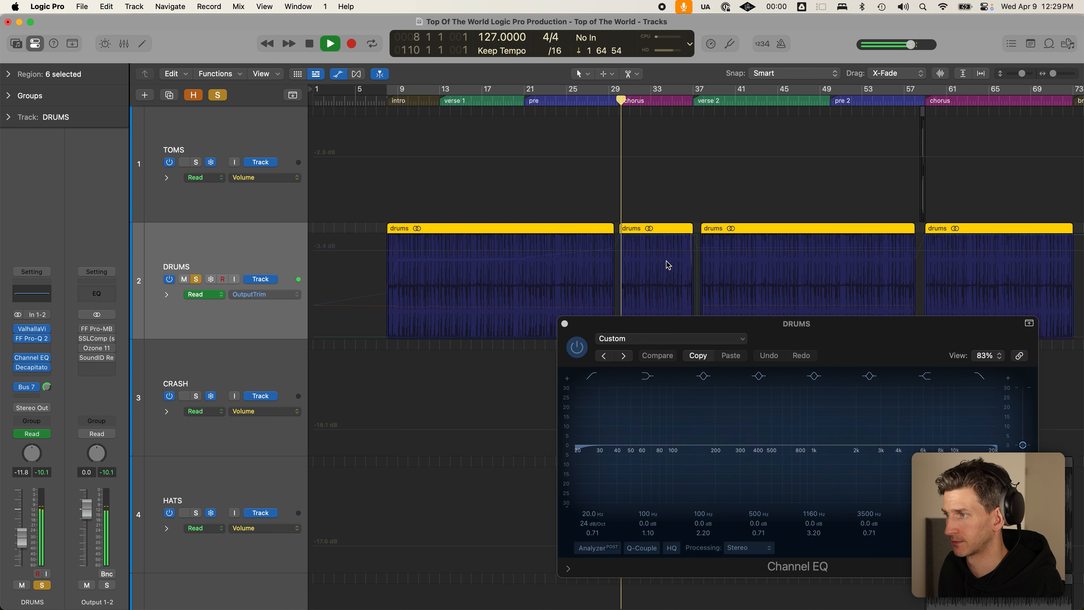
drag(620, 89, 694, 90)
key(space)
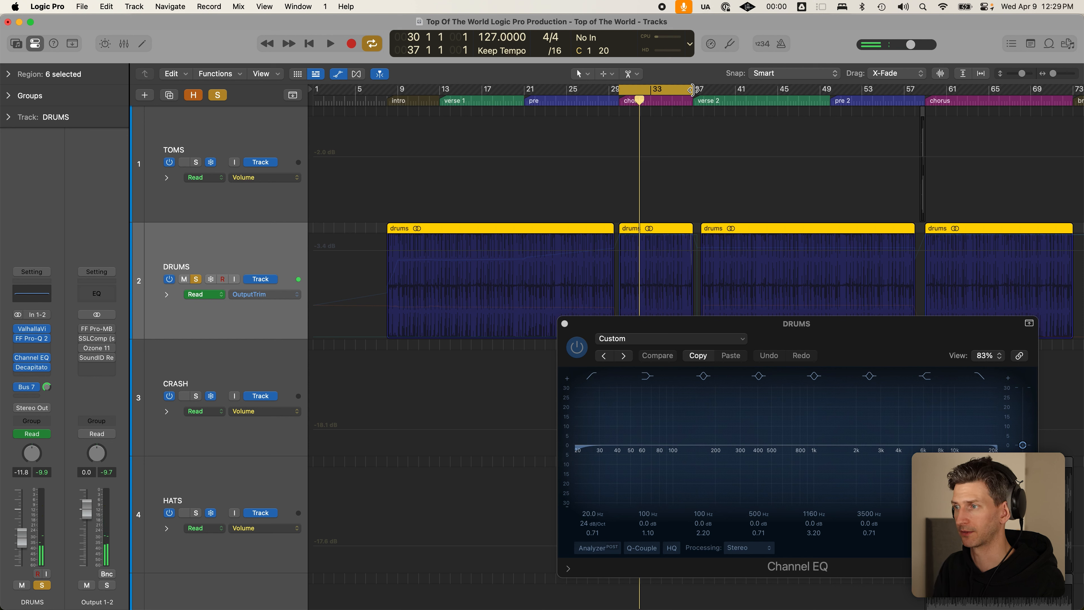
key(space)
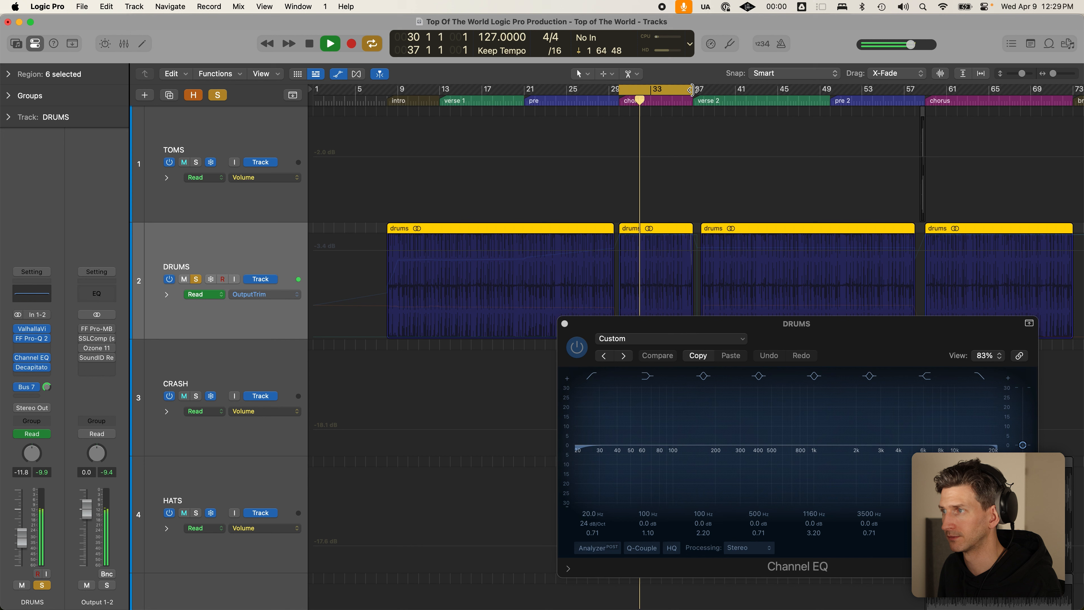
key(space)
drag(651, 91, 473, 105)
key(space)
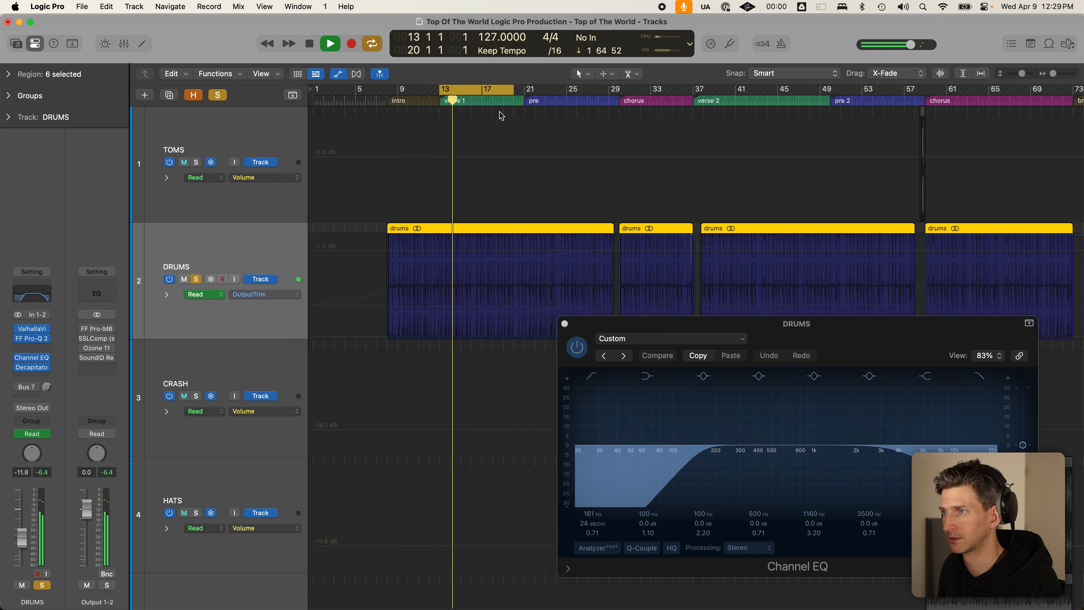
key(space)
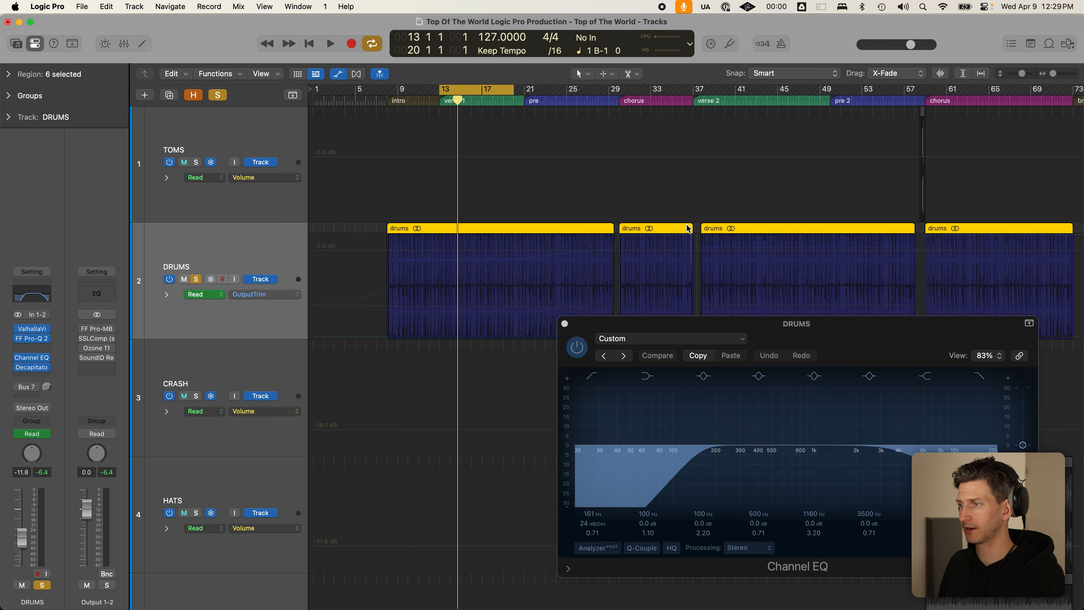
- Show the DRUMS Channel EQ High Cut Frequency automation, turn looping off and close the EQ window
drag(894, 328, 682, 335)
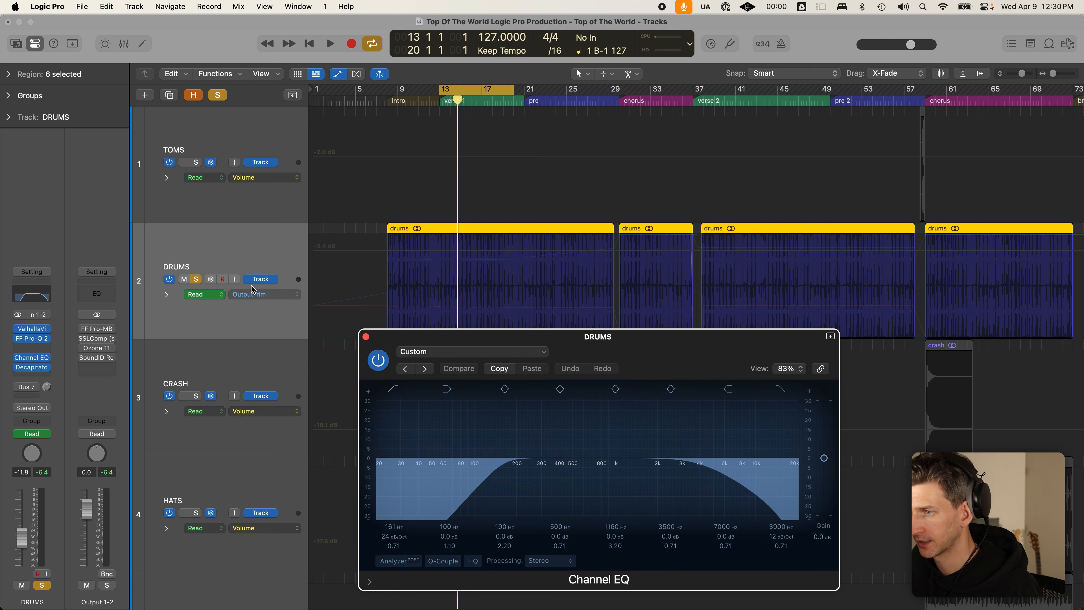
drag(581, 339, 725, 161)
click(297, 294)
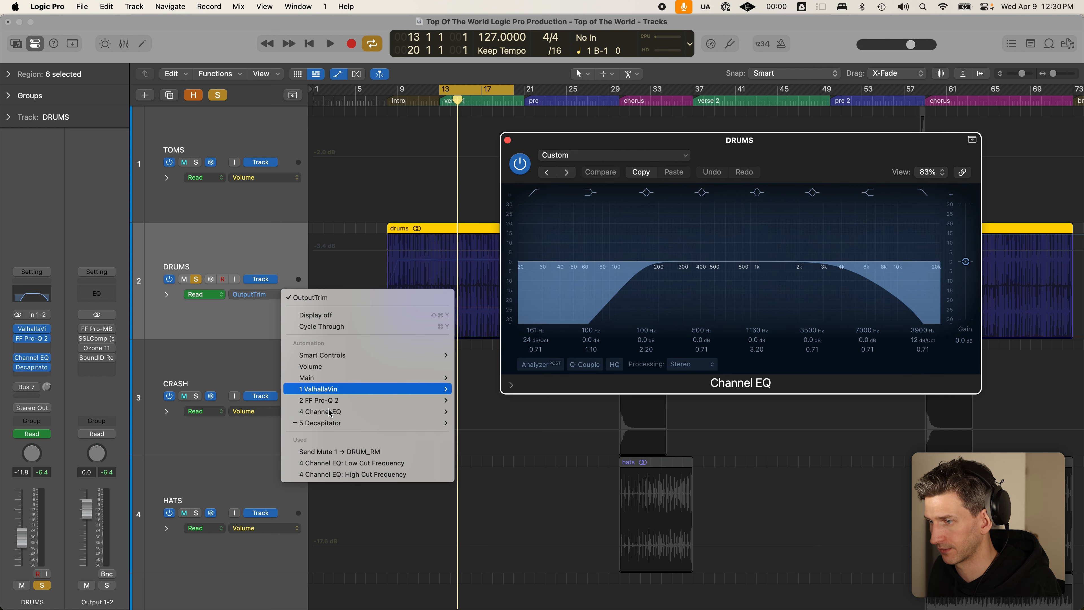
click(362, 474)
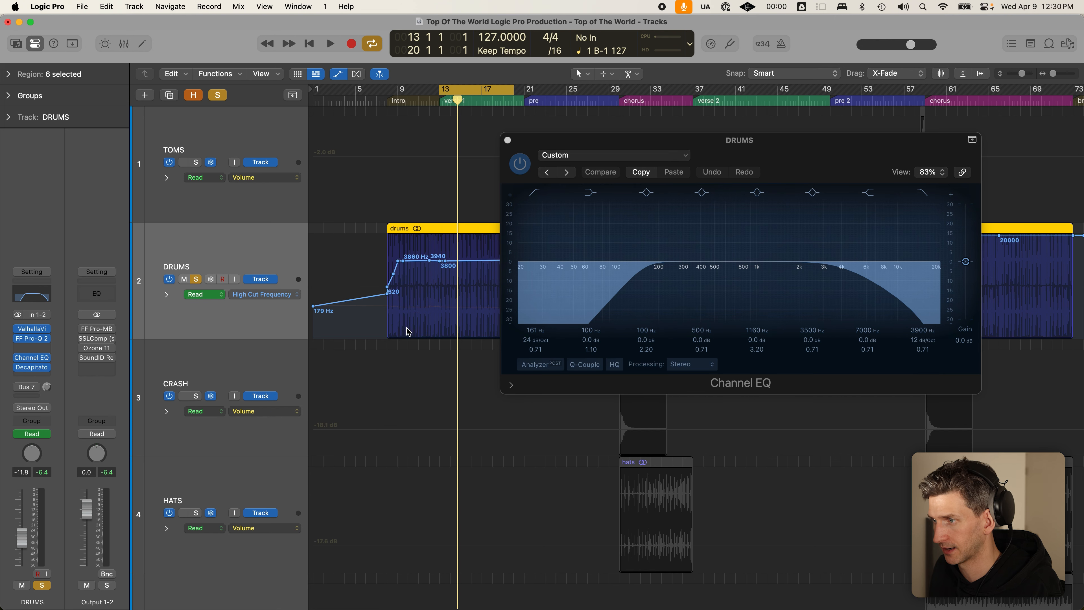
key(c)
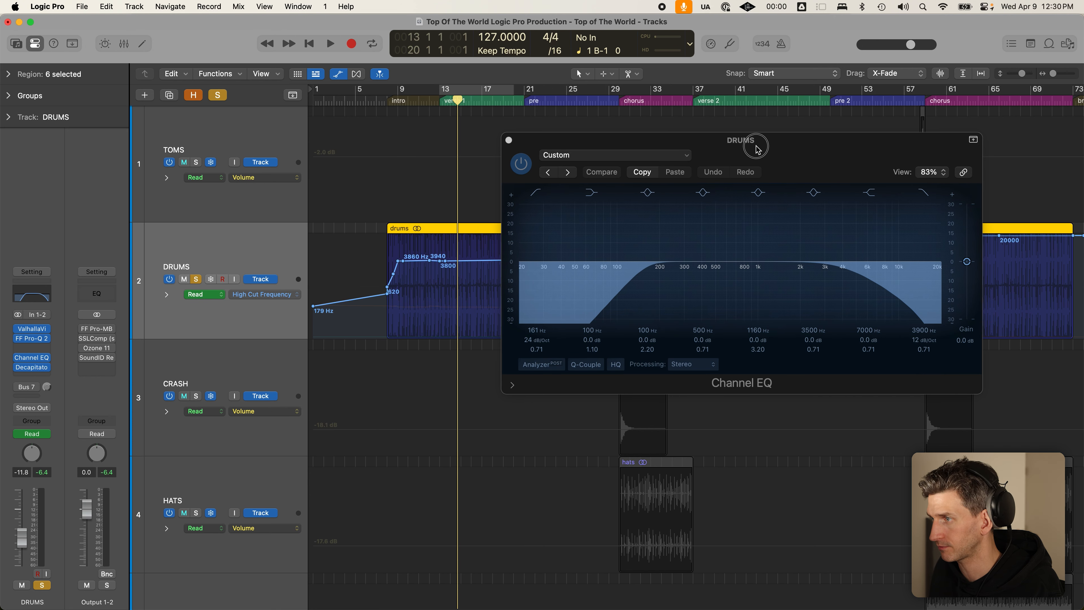
drag(745, 140, 883, 153)
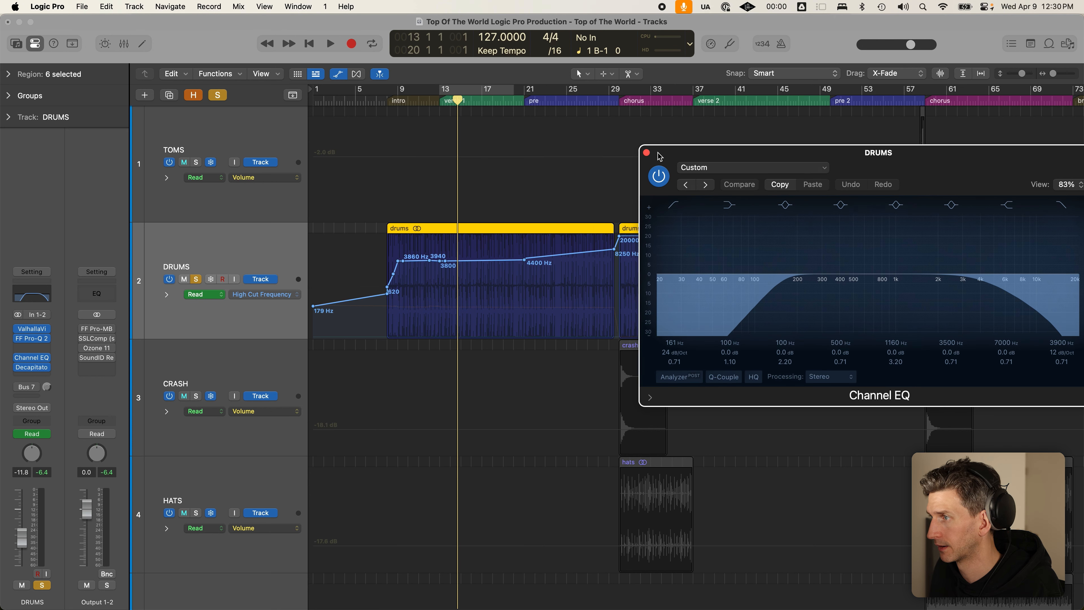
click(647, 153)
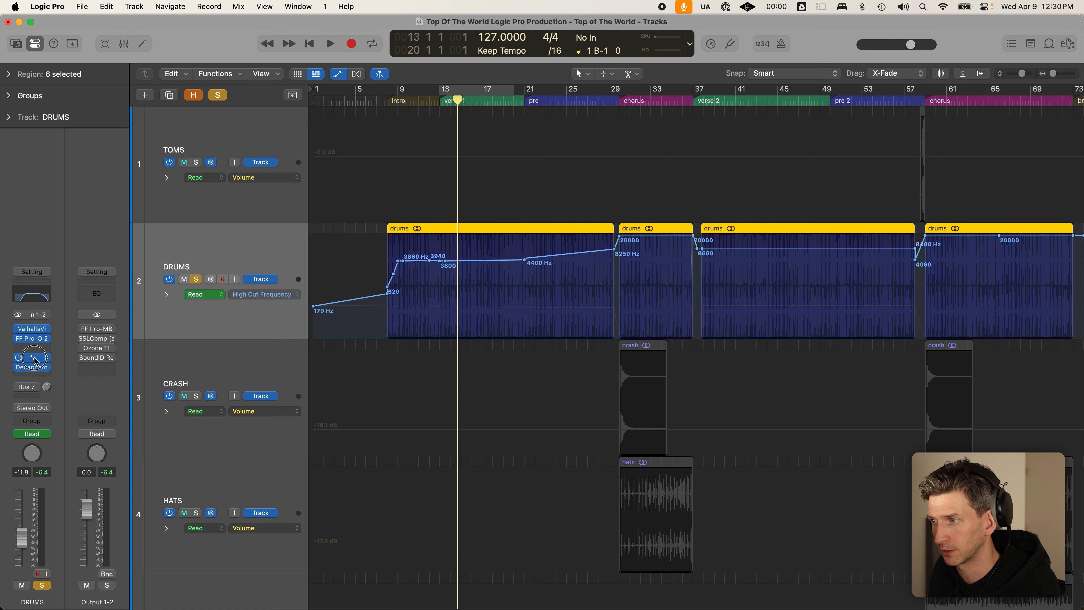
- Reopen the DRUMS Channel EQ window and move it centre-left
key(v)
scroll(523, 225, down, 1)
scroll(523, 225, down, 5)
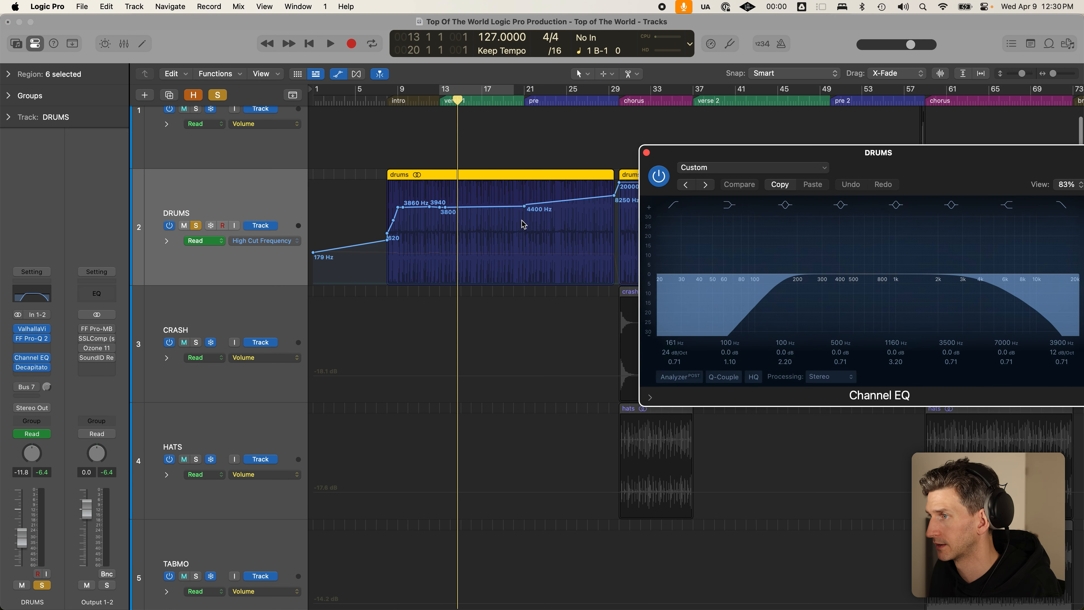
drag(902, 164, 584, 272)
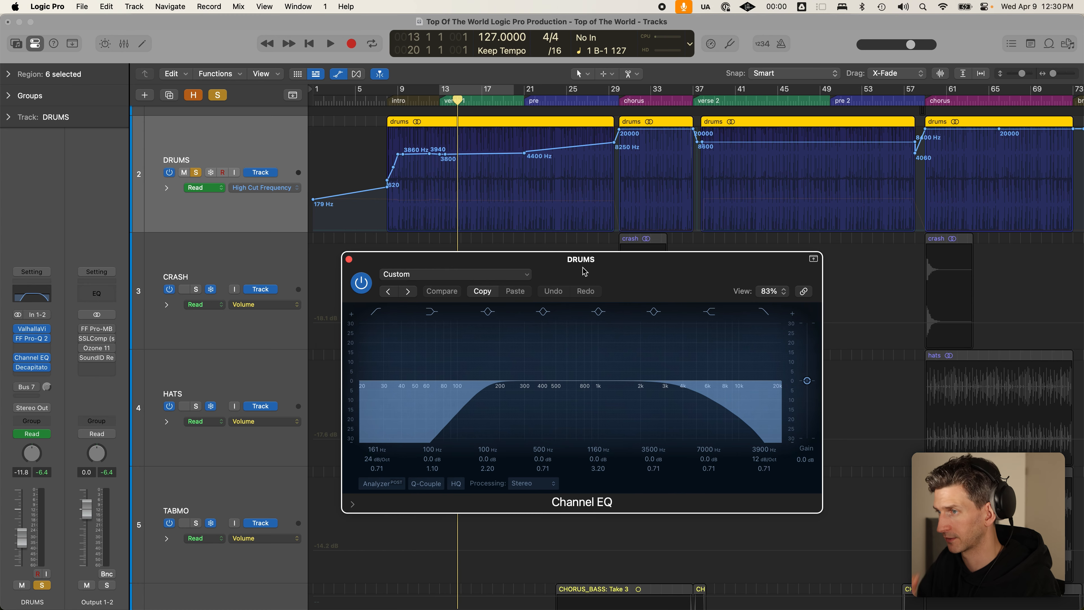
- Scrub the playhead from bar 8 through verse 2, zoom out to bars 1–121, and set it at the chorus
drag(459, 98, 387, 94)
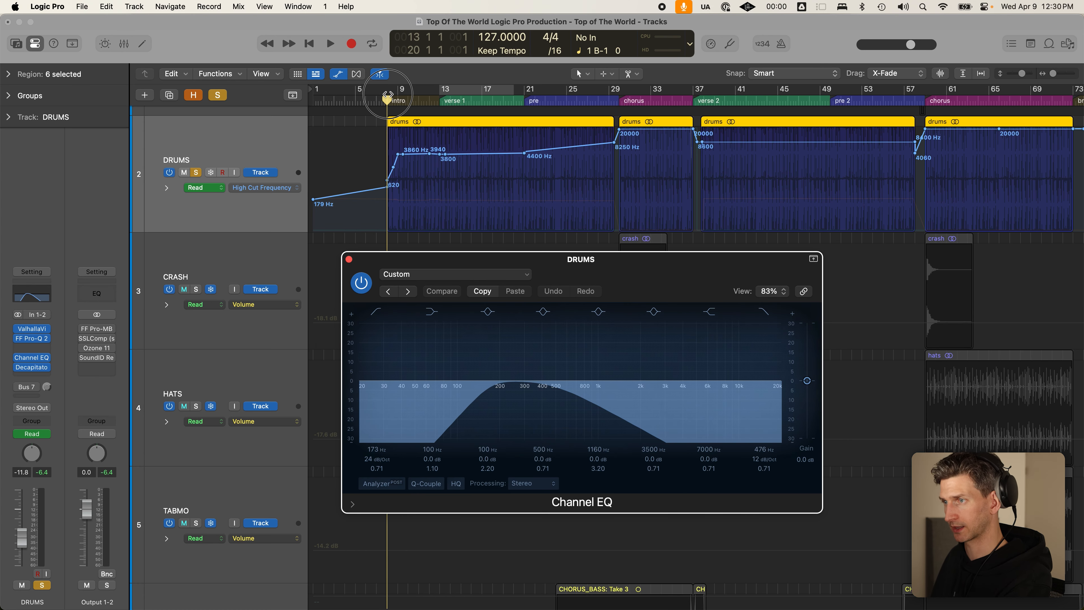
drag(387, 94, 716, 123)
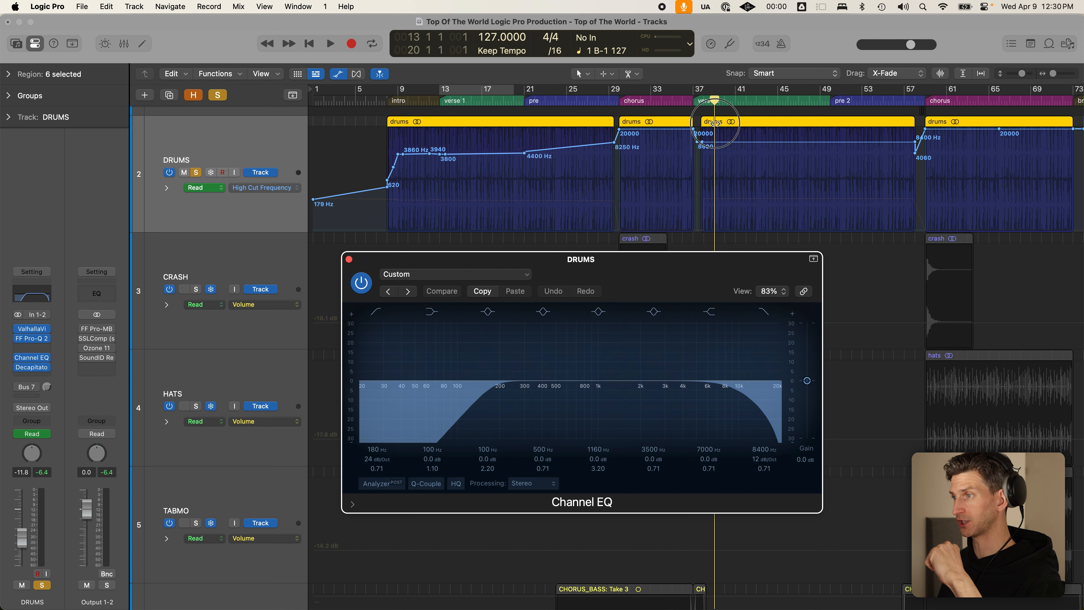
drag(717, 123, 657, 142)
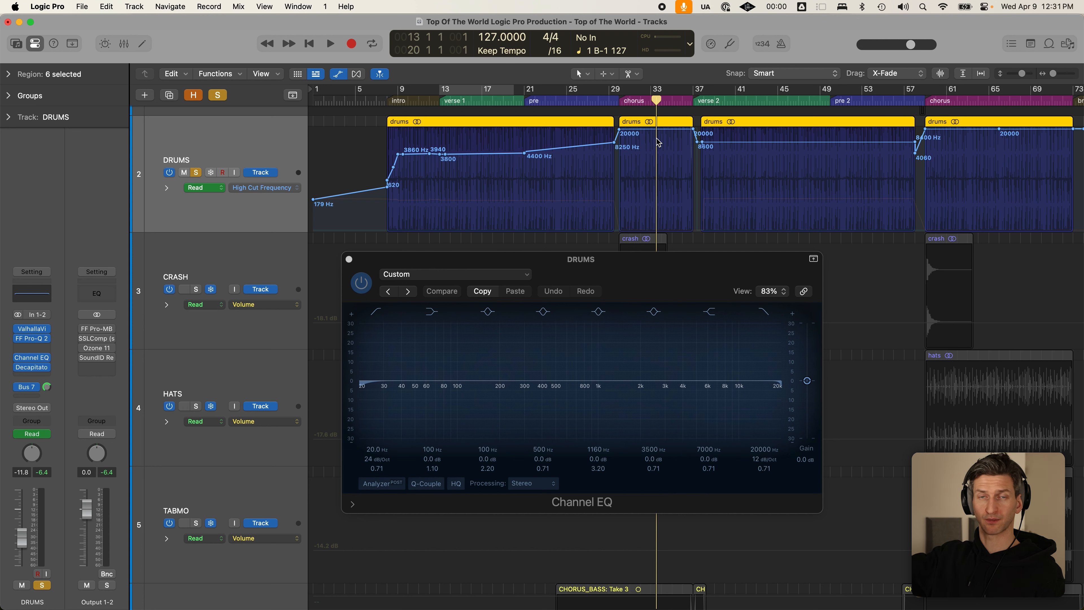
key(super+Left)
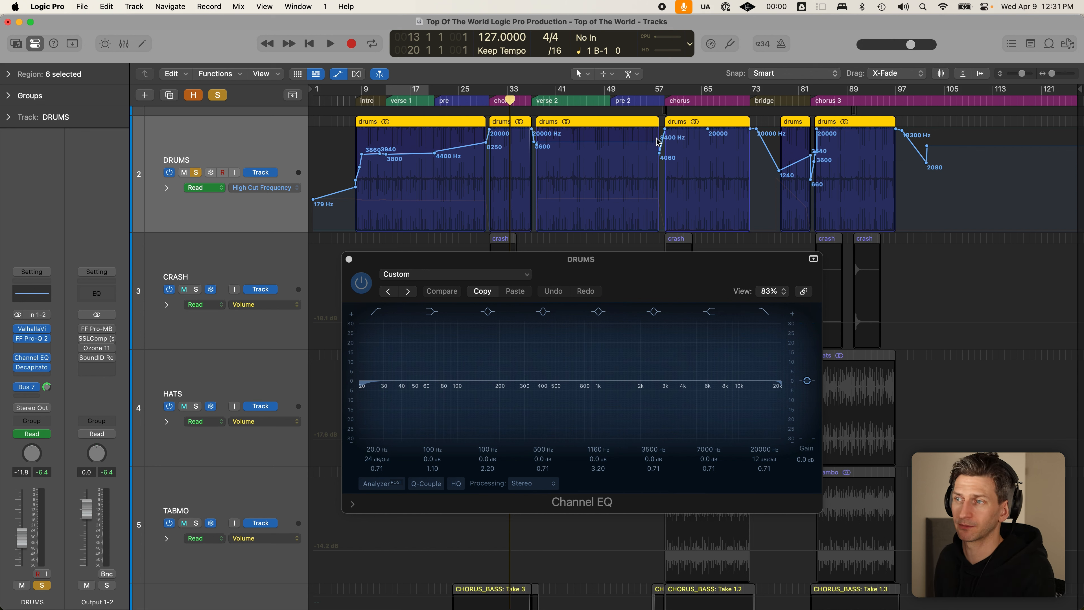
click(492, 101)
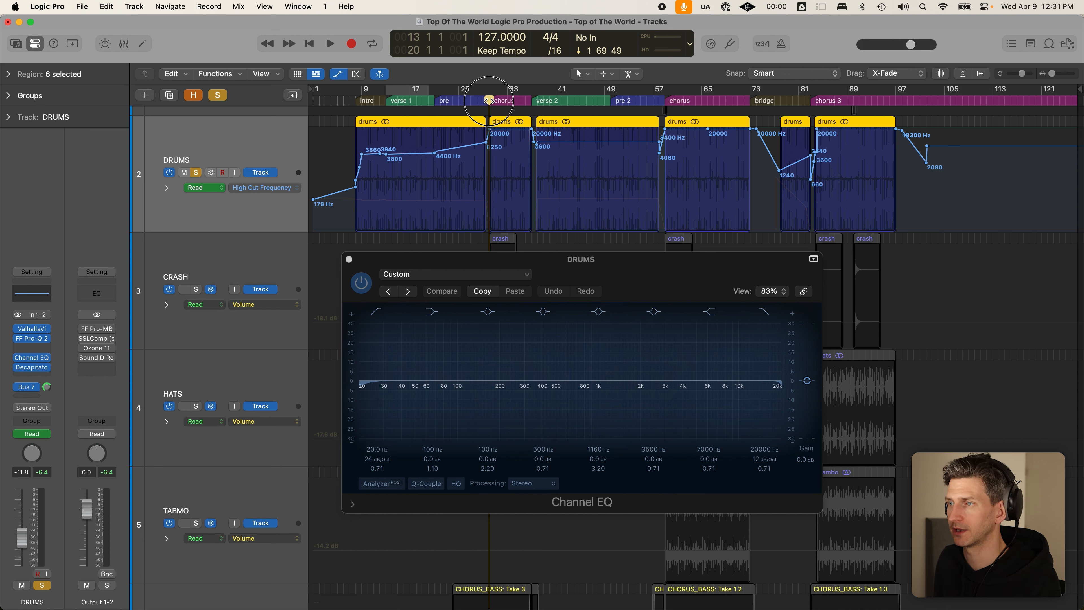
- Close the Channel EQ and show the DRUMS Send Mute 1 → DRUM_RM automation
click(349, 260)
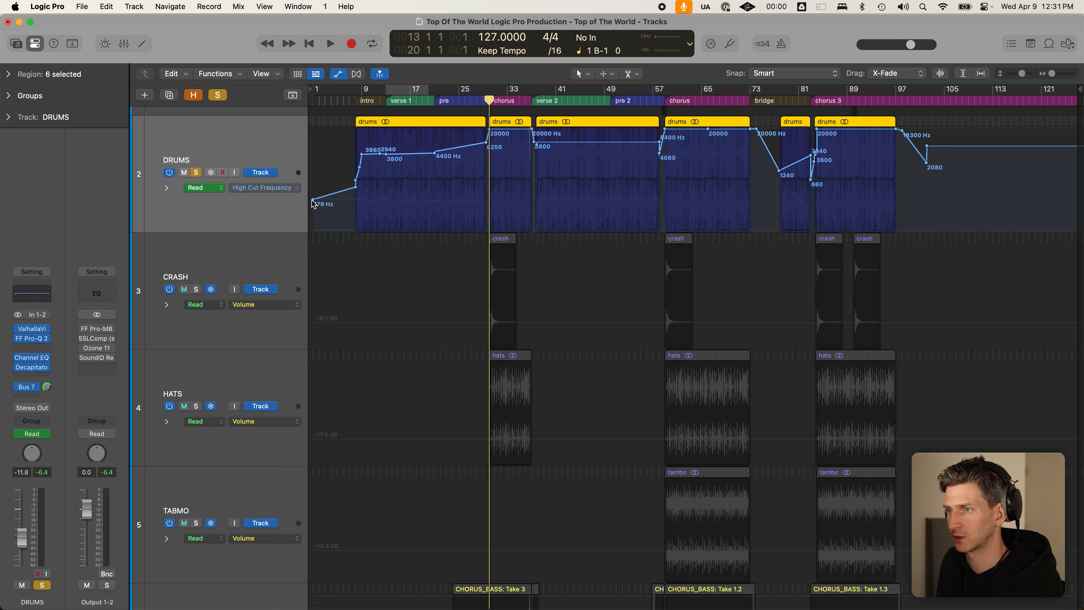
click(297, 187)
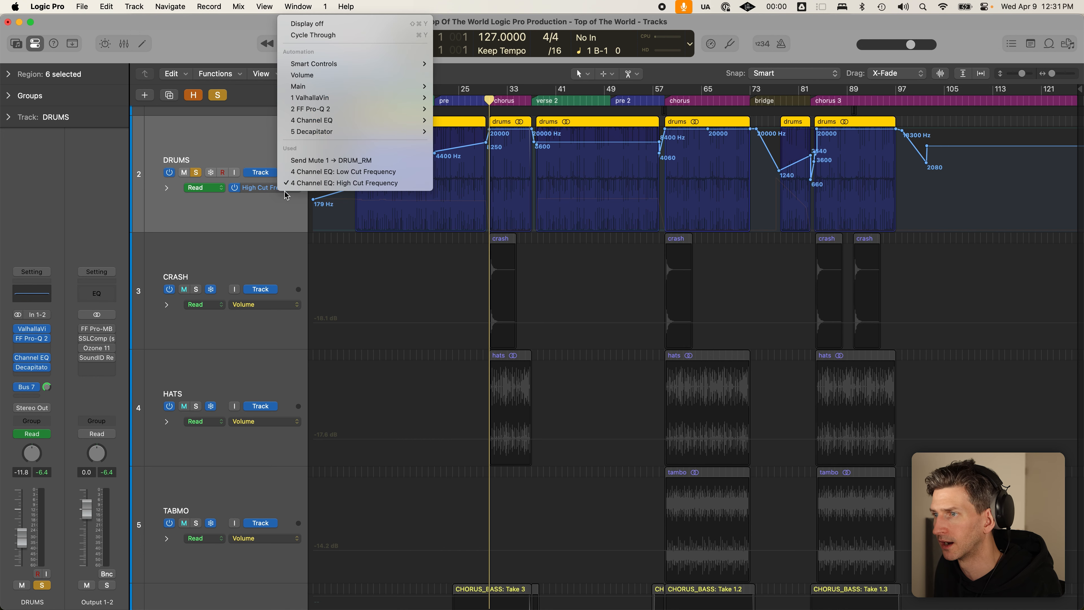
click(316, 161)
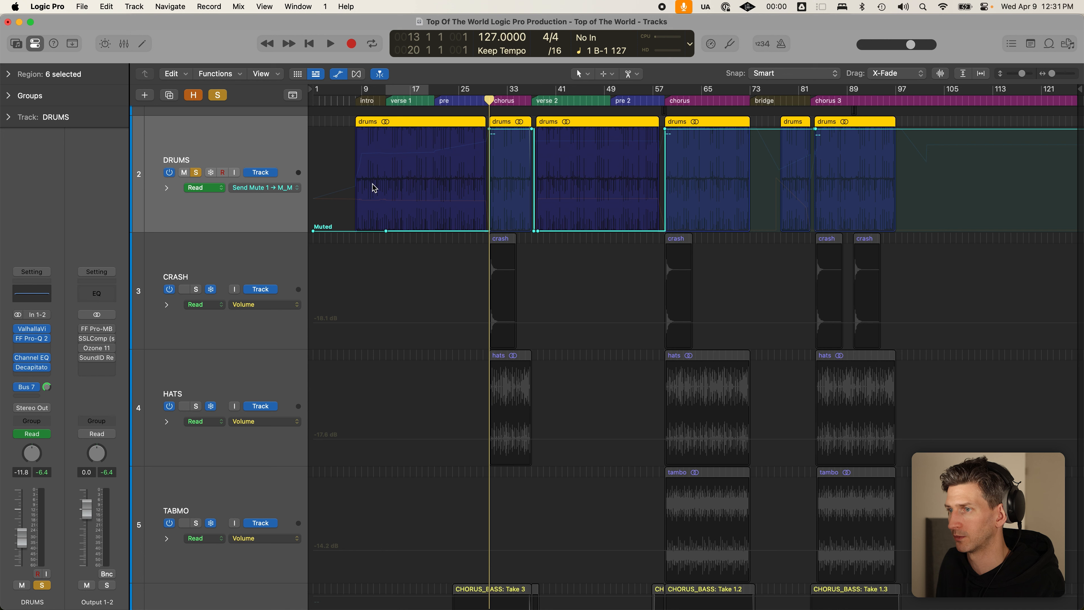
- Open and close the ValhallaVintageVerb on DRUM_RM, then loop the chorus over bars 30–38
click(37, 387)
click(57, 360)
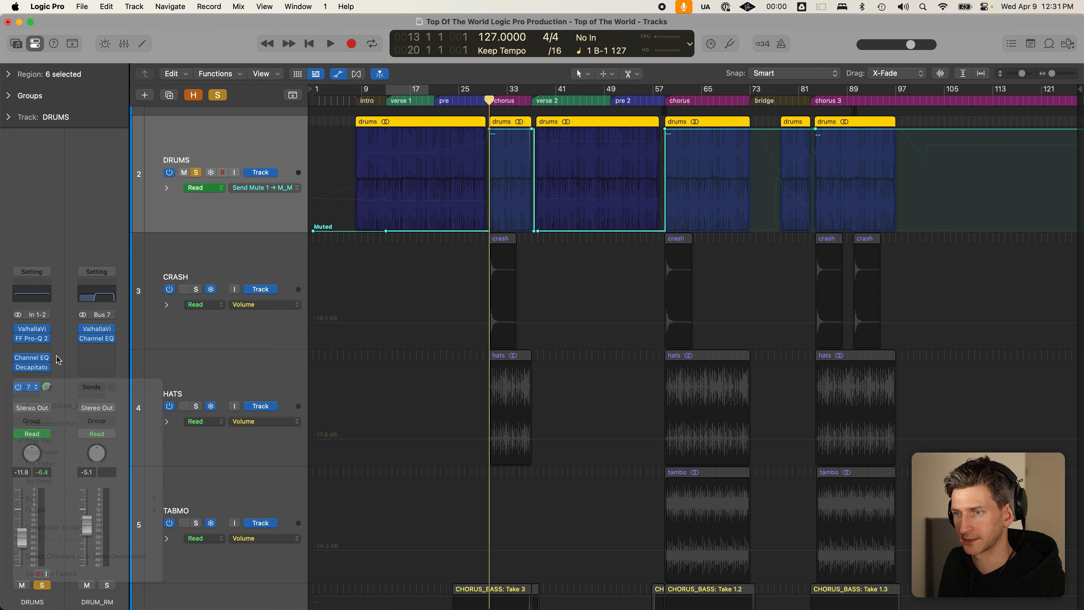
click(99, 332)
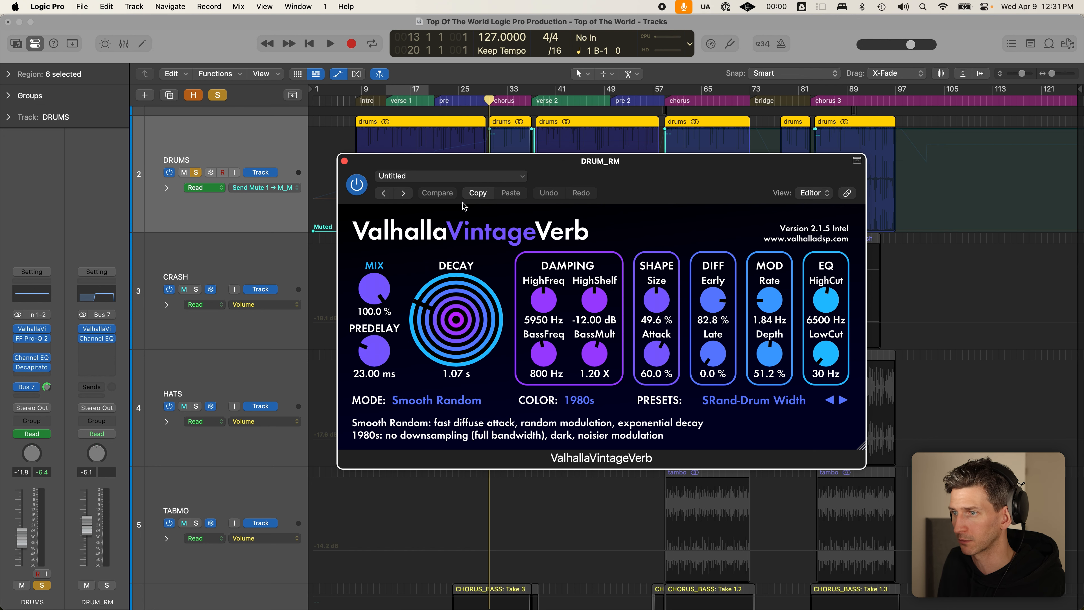
click(344, 160)
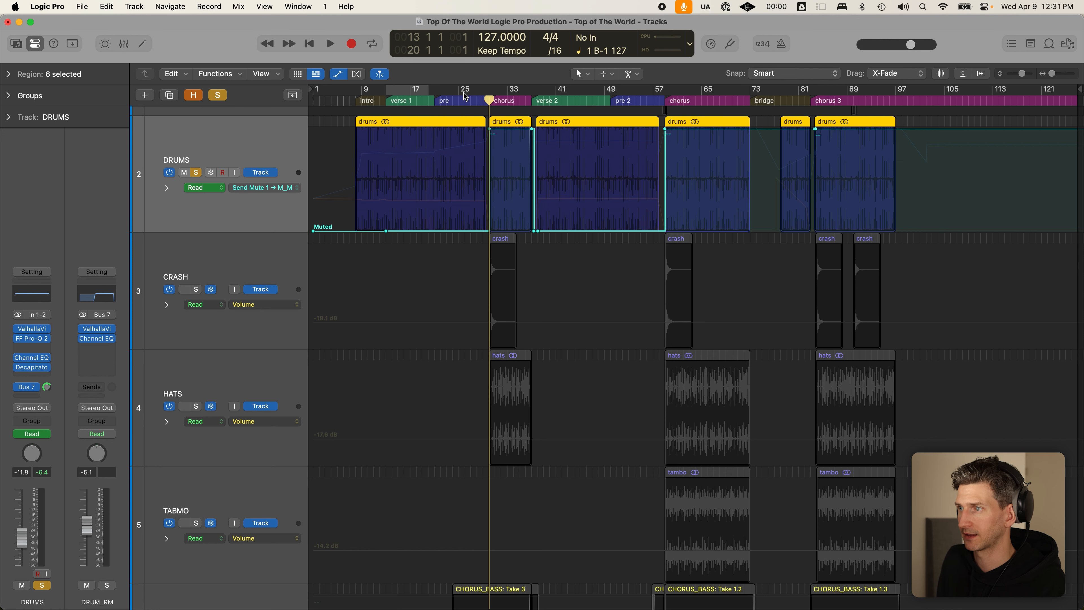
drag(490, 91, 533, 94)
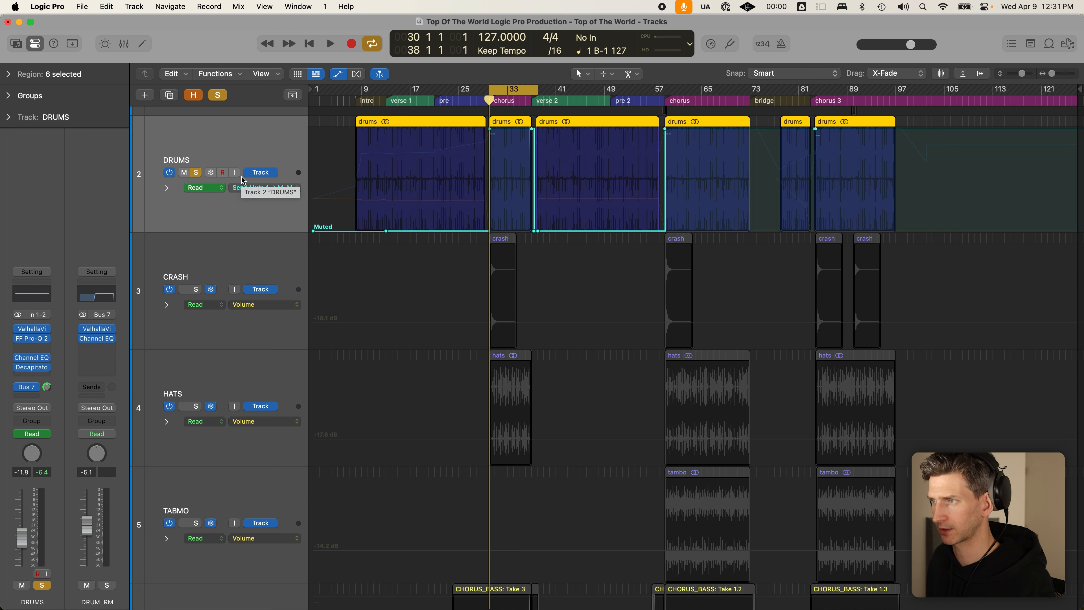
key(space)
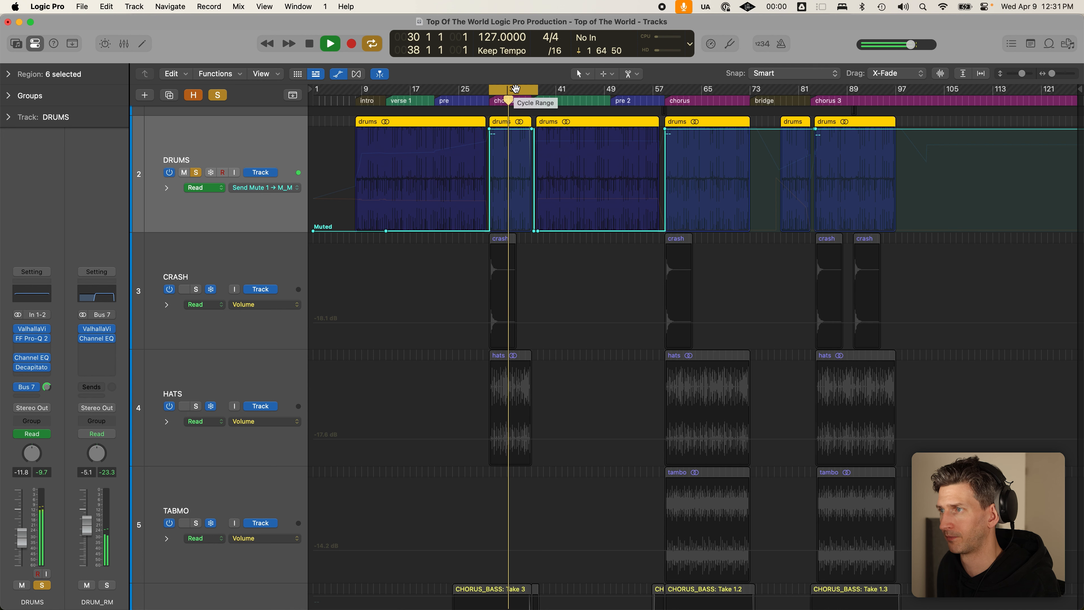
key(space)
click(517, 89)
drag(517, 90, 418, 94)
key(space)
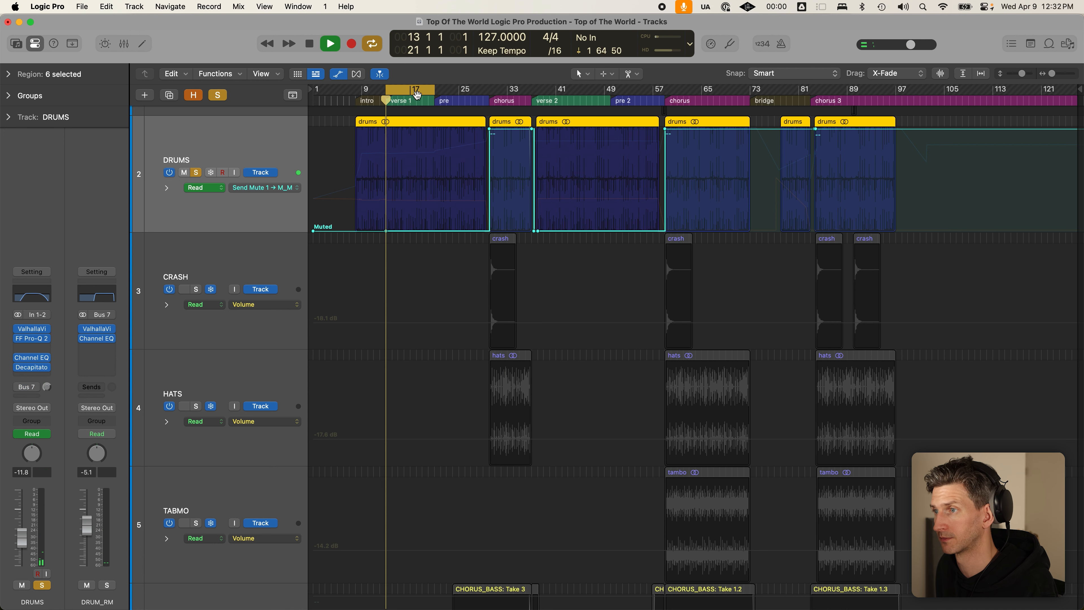
key(space)
drag(419, 95, 465, 89)
key(space)
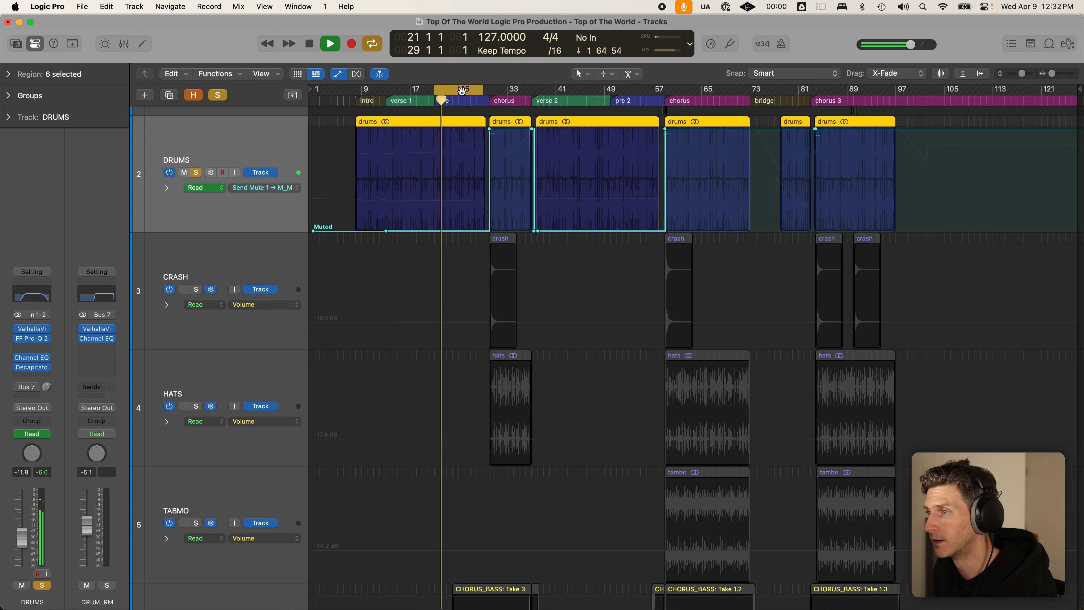
key(space)
key(c)
click(488, 99)
key(space)
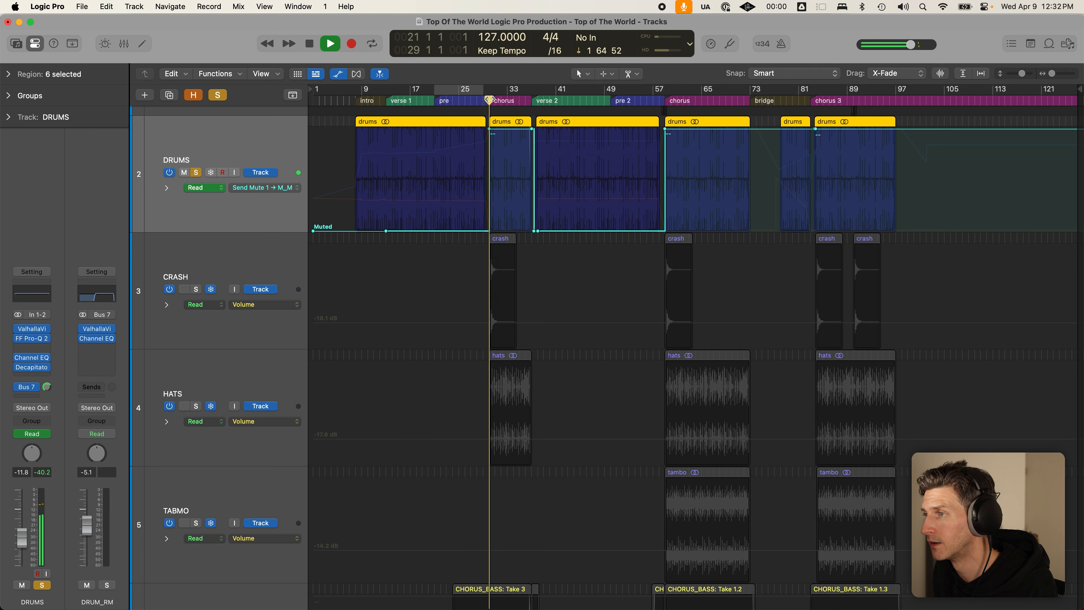
key(space)
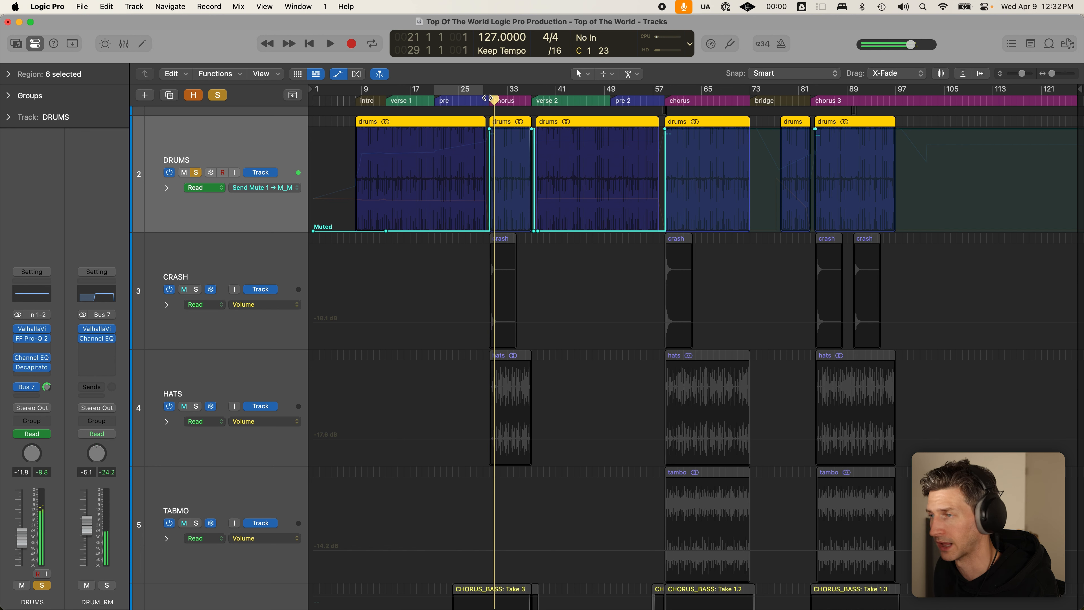
key(c)
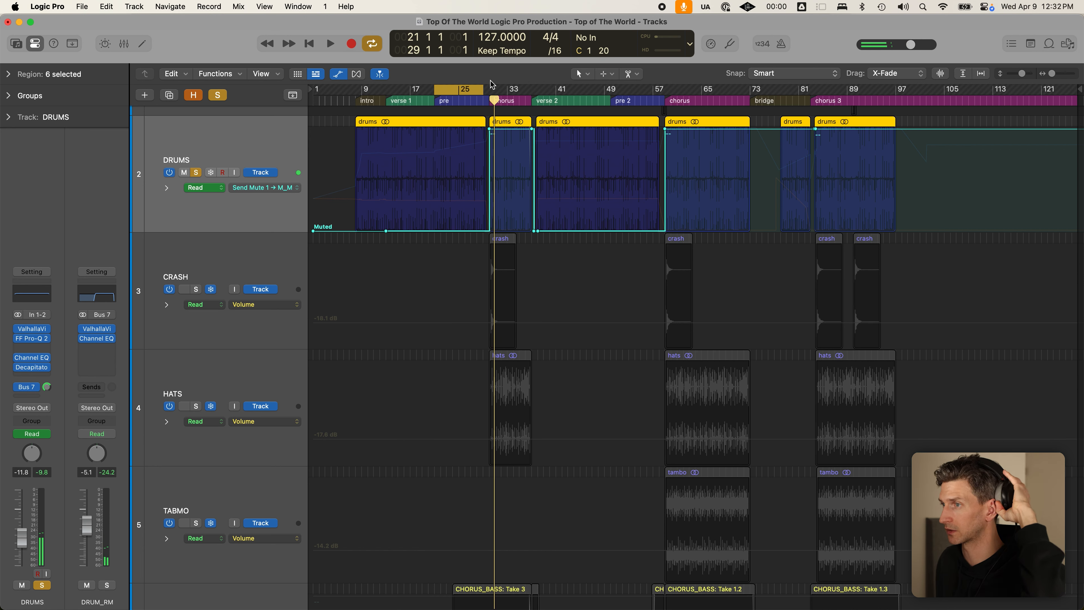
click(467, 88)
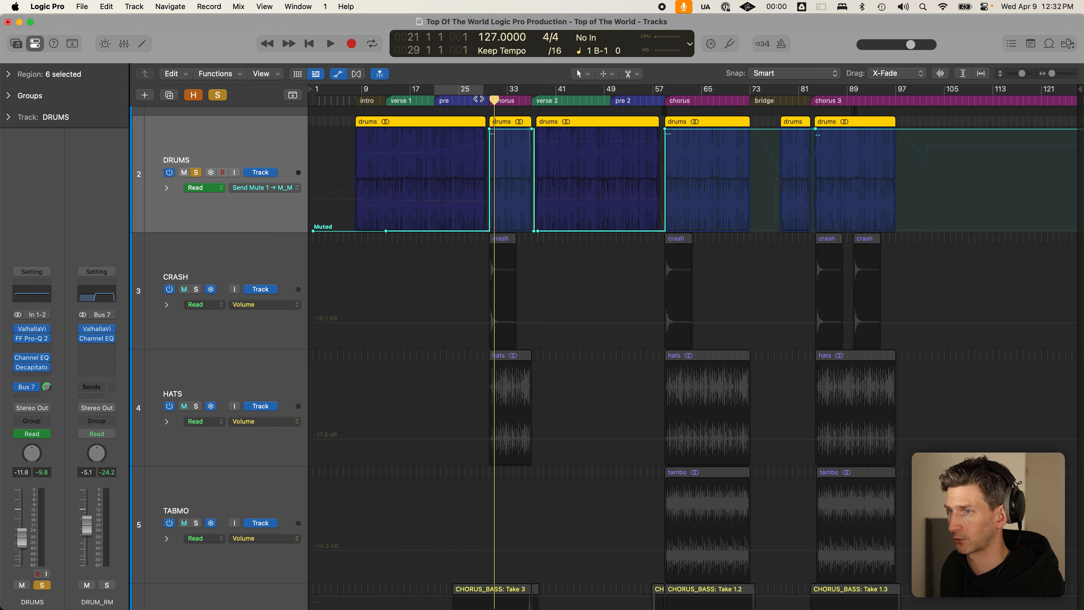
- Hide automation lanes, solo the crash, hats and tambo tracks and select their regions
key(a)
drag(195, 159, 196, 226)
click(196, 235)
scroll(397, 230, up, 2)
drag(467, 160, 490, 219)
click(710, 224)
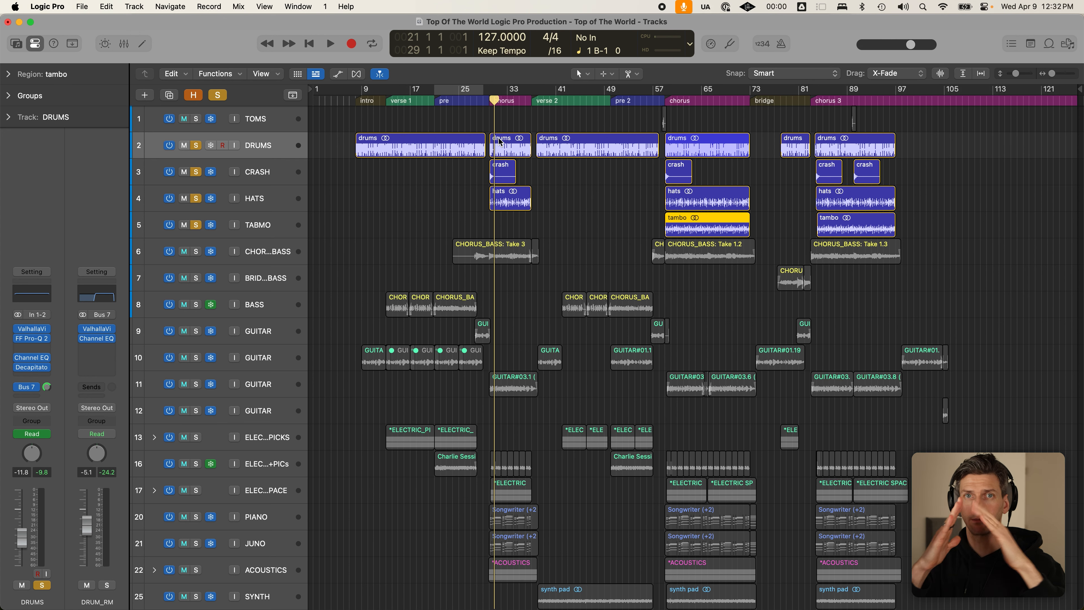
- Solo the three bass tracks, inspect the CHORUS_BASS: Take 3 region, and briefly loop bars 13–21
drag(196, 252, 196, 305)
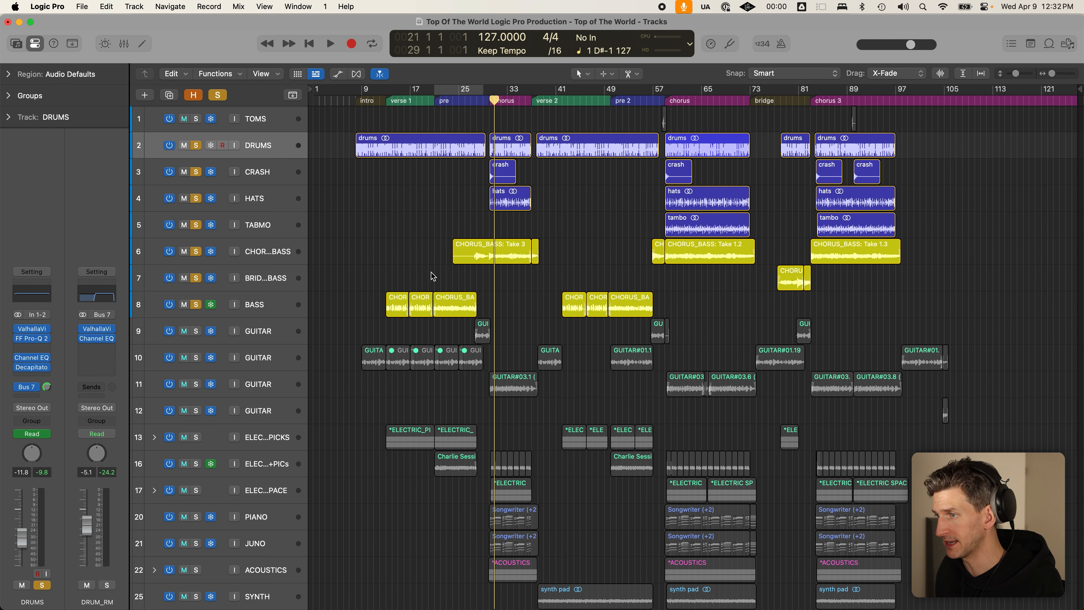
click(506, 247)
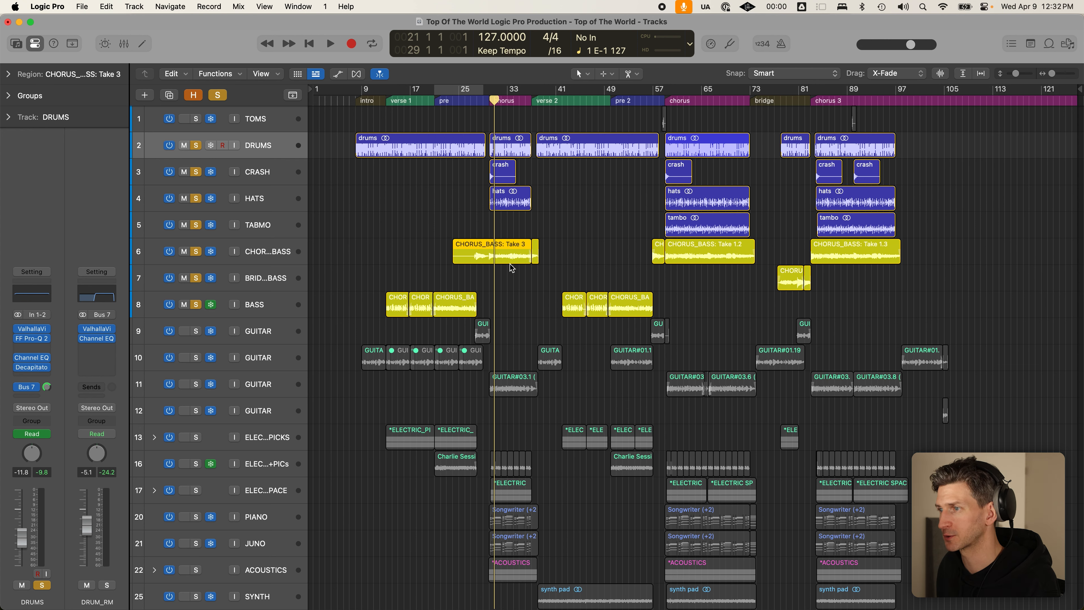
click(505, 262)
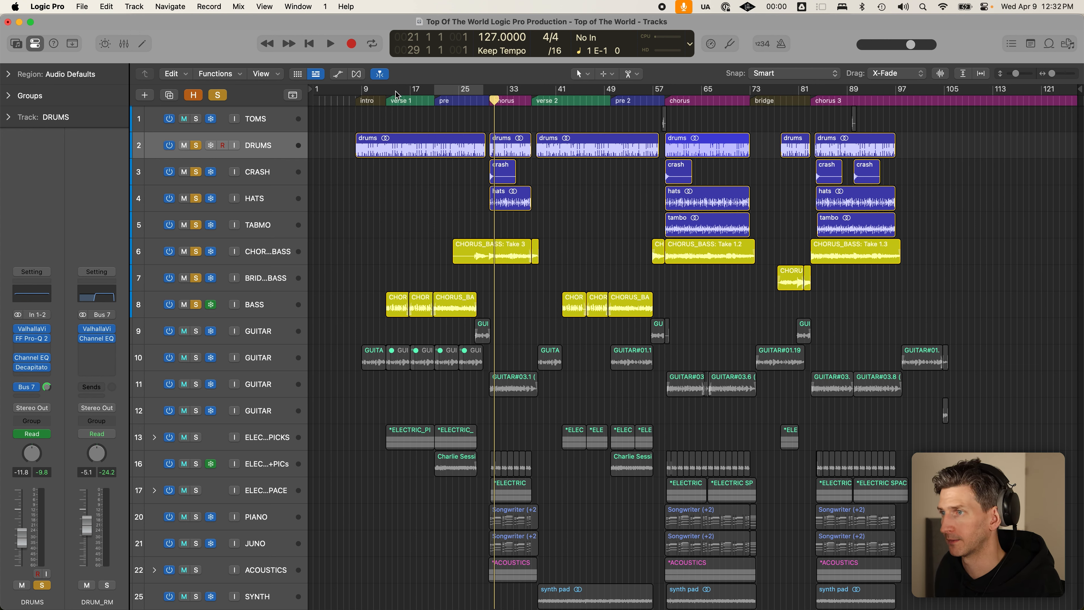
drag(386, 91, 469, 93)
key(c)
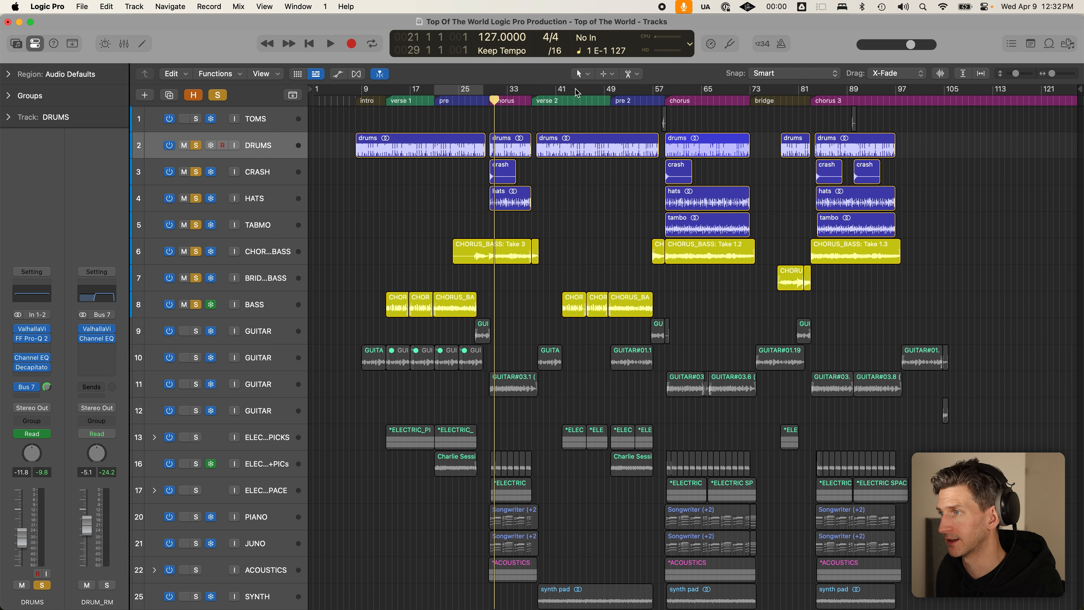
- Solo the four guitar tracks, show automation lanes and return to TOMS, DRUMS, CRASH and HATS
drag(196, 331, 211, 436)
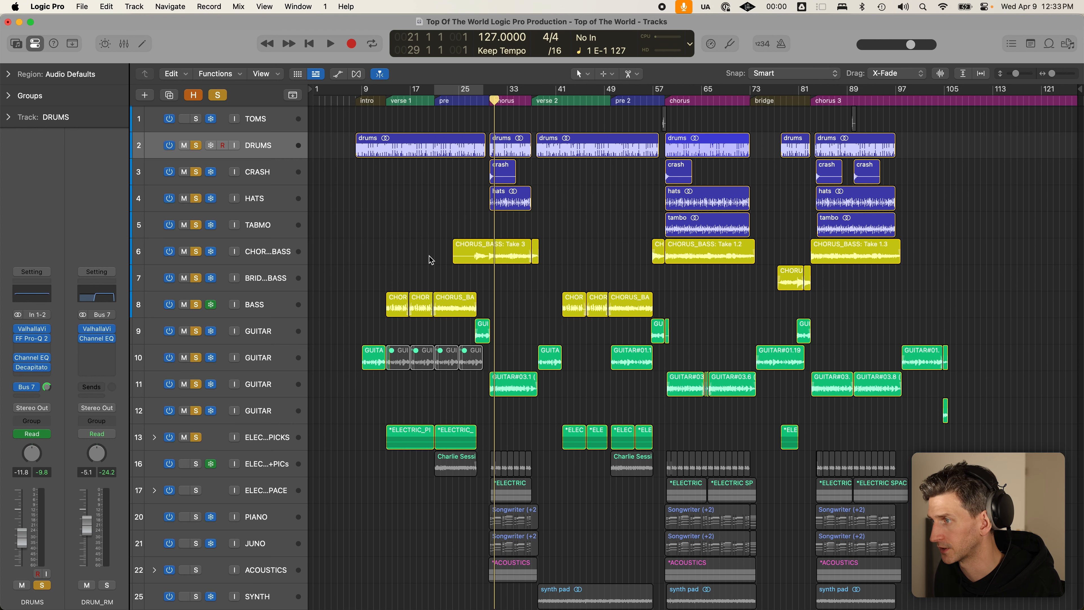
key(a)
scroll(437, 255, down, 5)
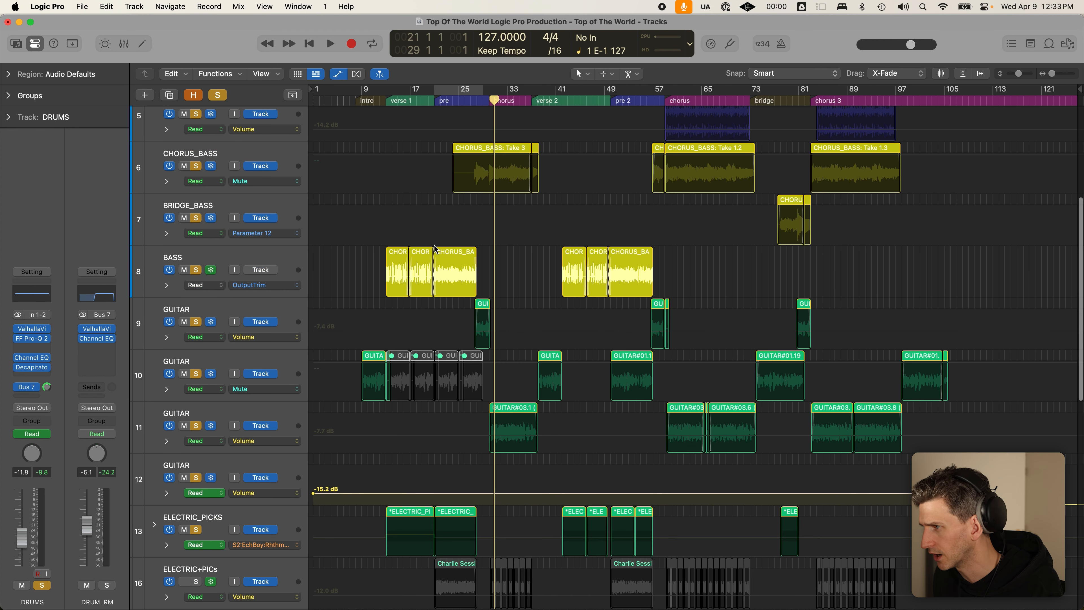
scroll(421, 318, up, 1)
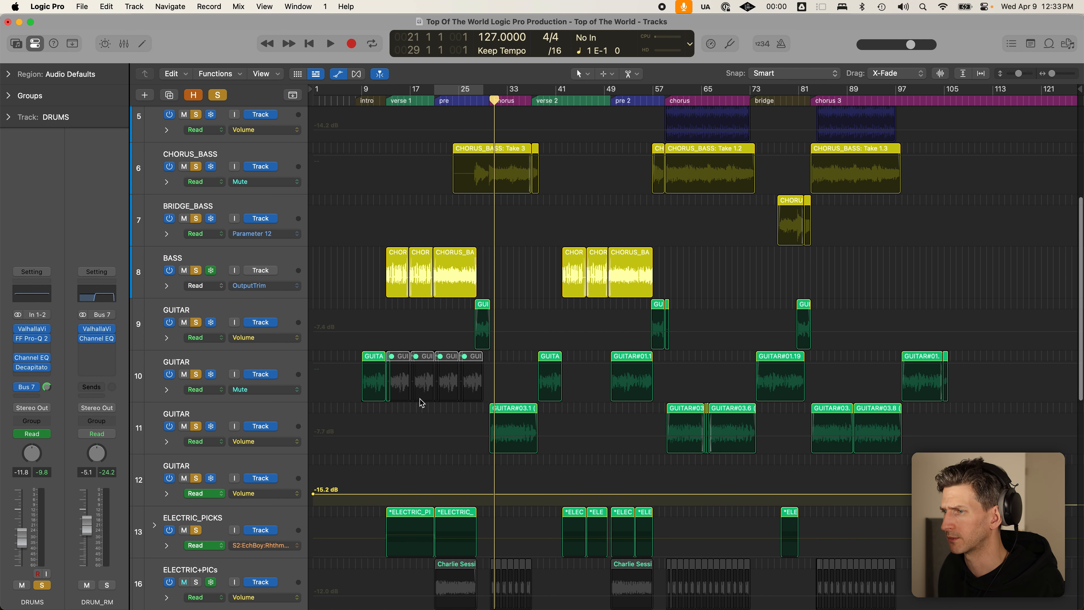
scroll(859, 442, up, 5)
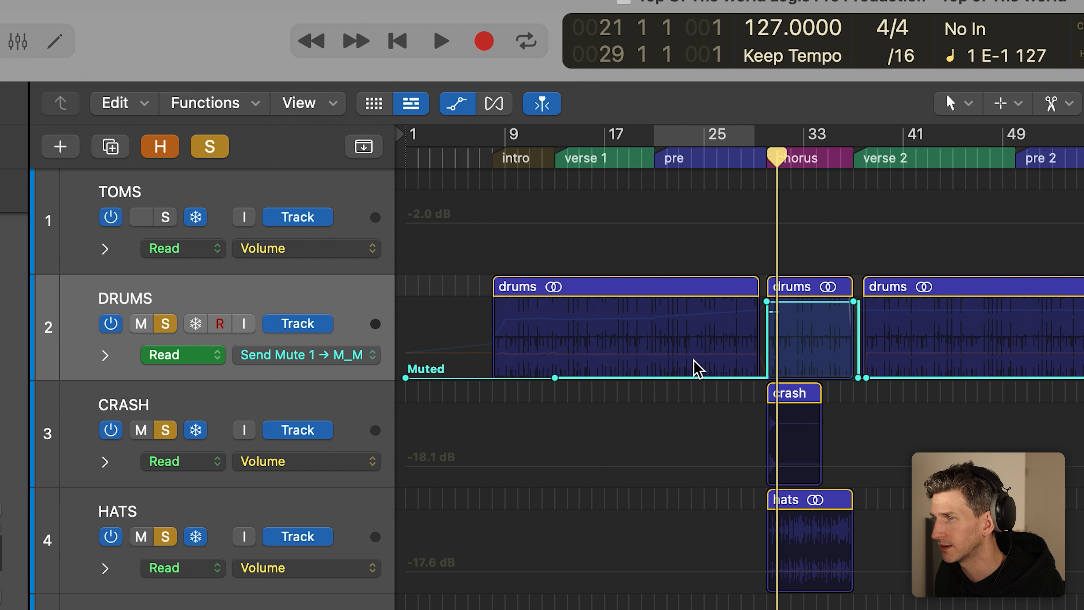
- Switch the DRUMS automation from low-cut to high-cut frequency, leaving TABMO's automation on Volume
click(368, 355)
click(377, 376)
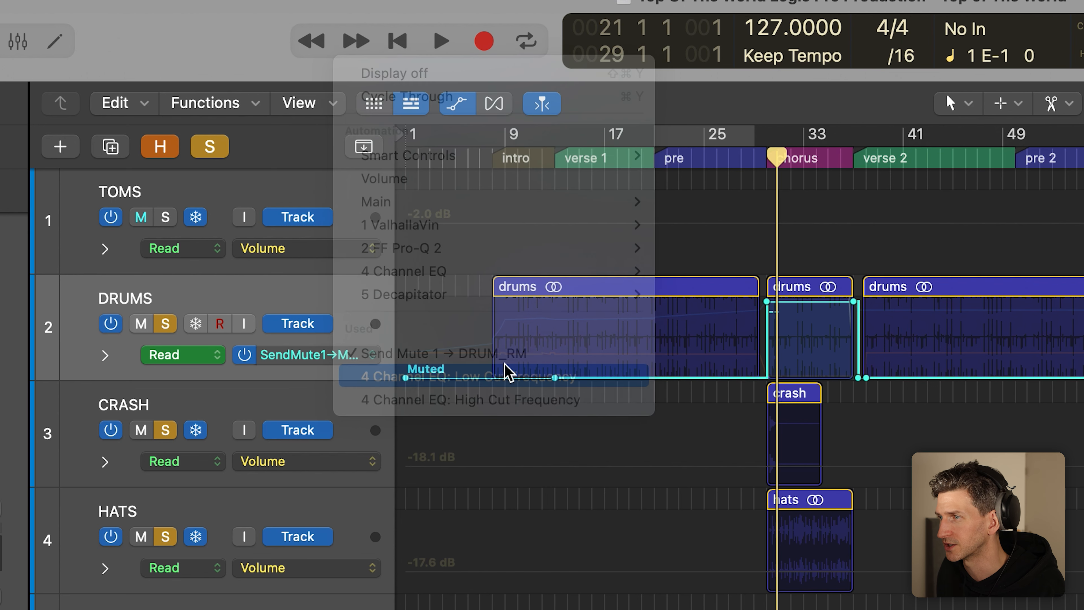
click(352, 365)
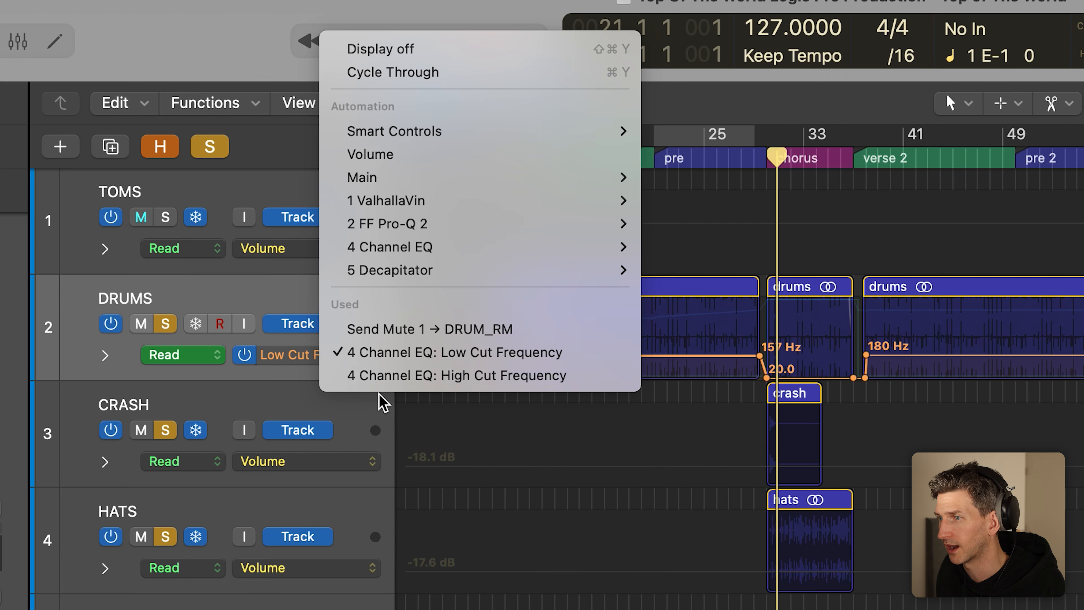
click(394, 376)
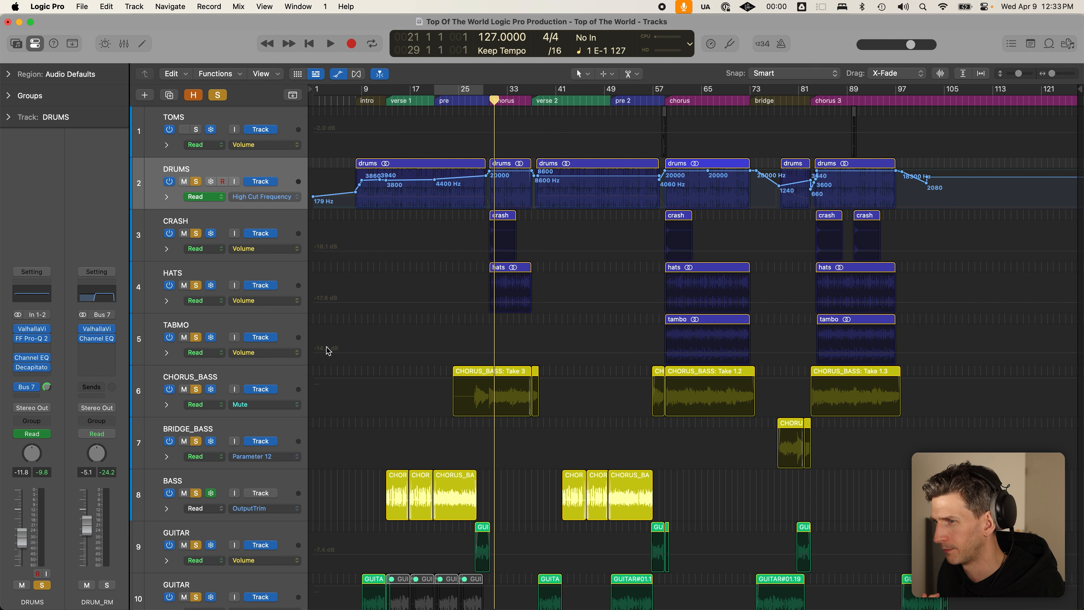
click(287, 356)
click(290, 356)
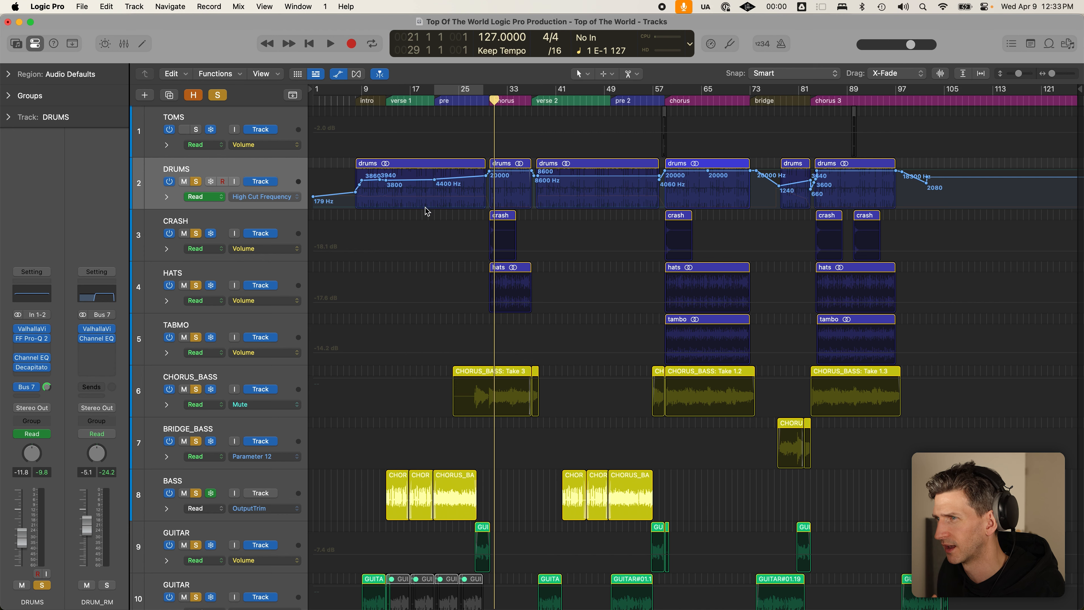
scroll(427, 209, down, 2)
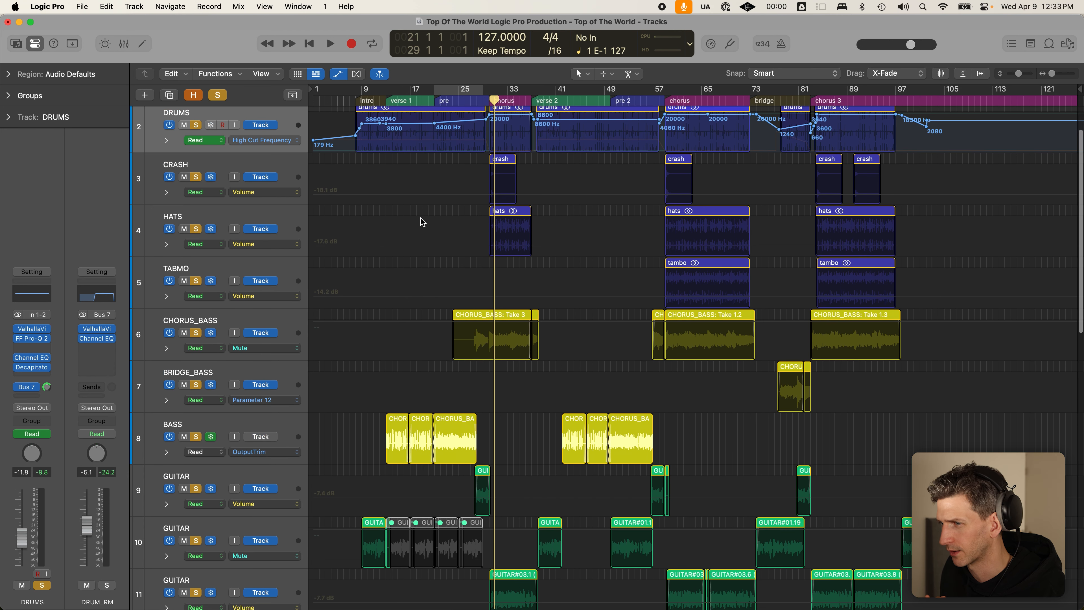
scroll(444, 363, down, 6)
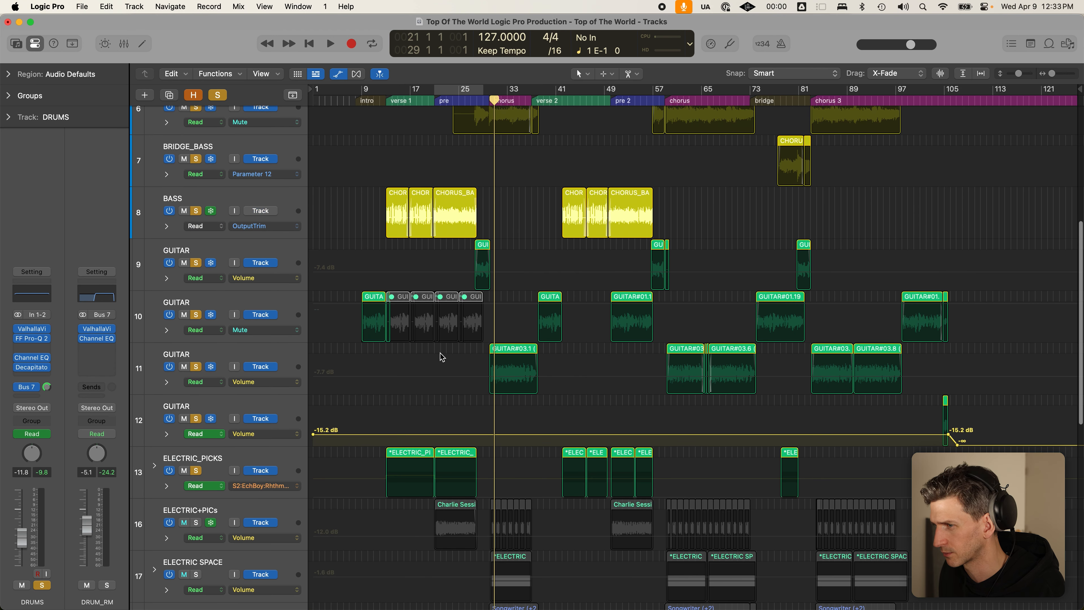
scroll(442, 357, down, 5)
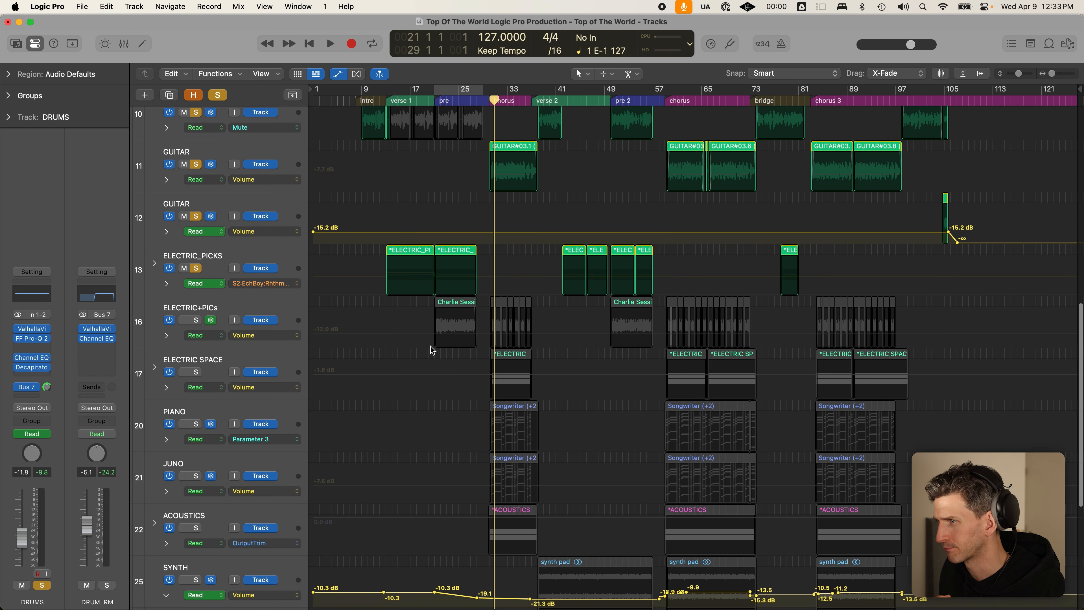
- Clear all solos, solo GUITAR track 12 and play its short region from around bar 103
click(942, 100)
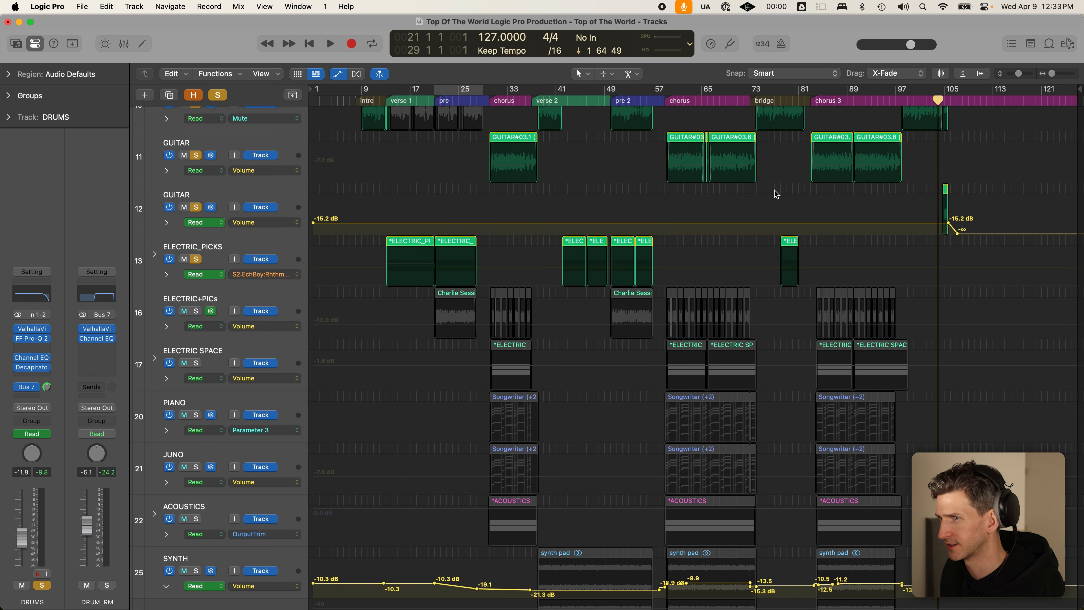
click(212, 95)
click(197, 207)
key(space)
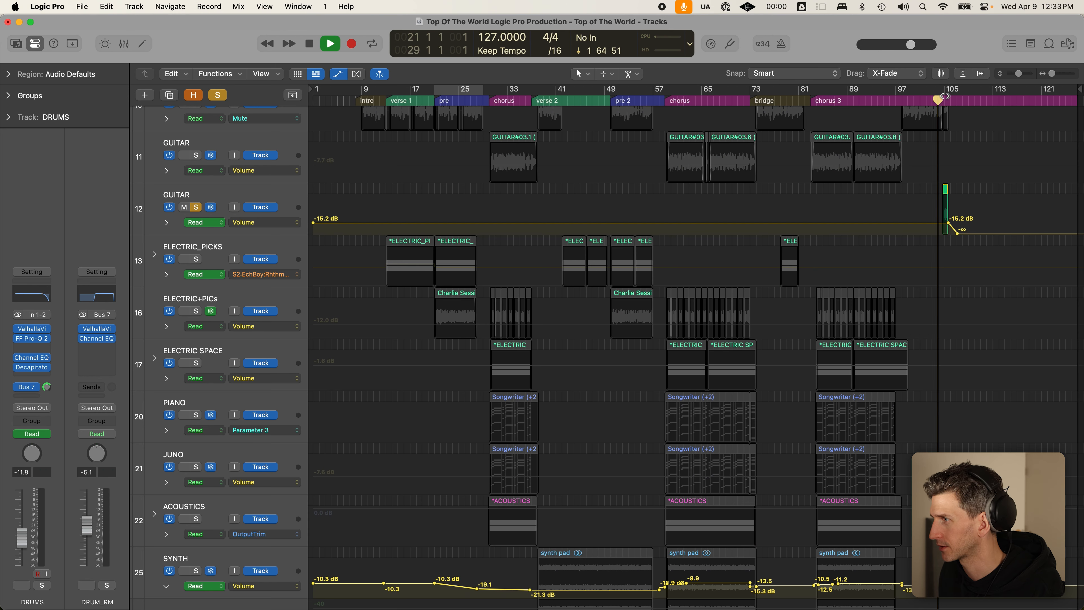
scroll(959, 156, up, 10)
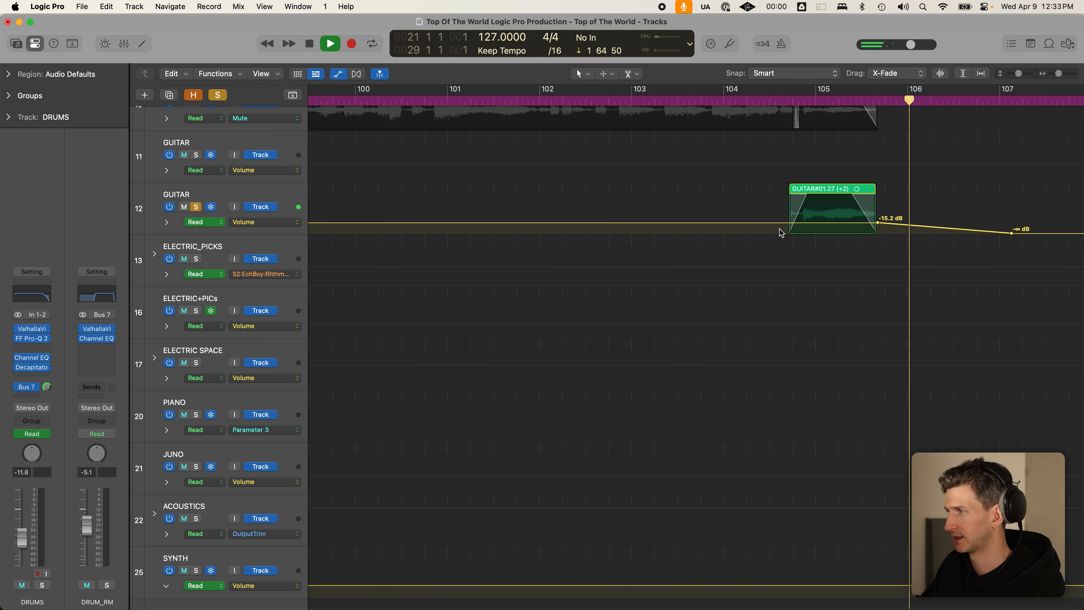
scroll(781, 232, down, 10)
key(space)
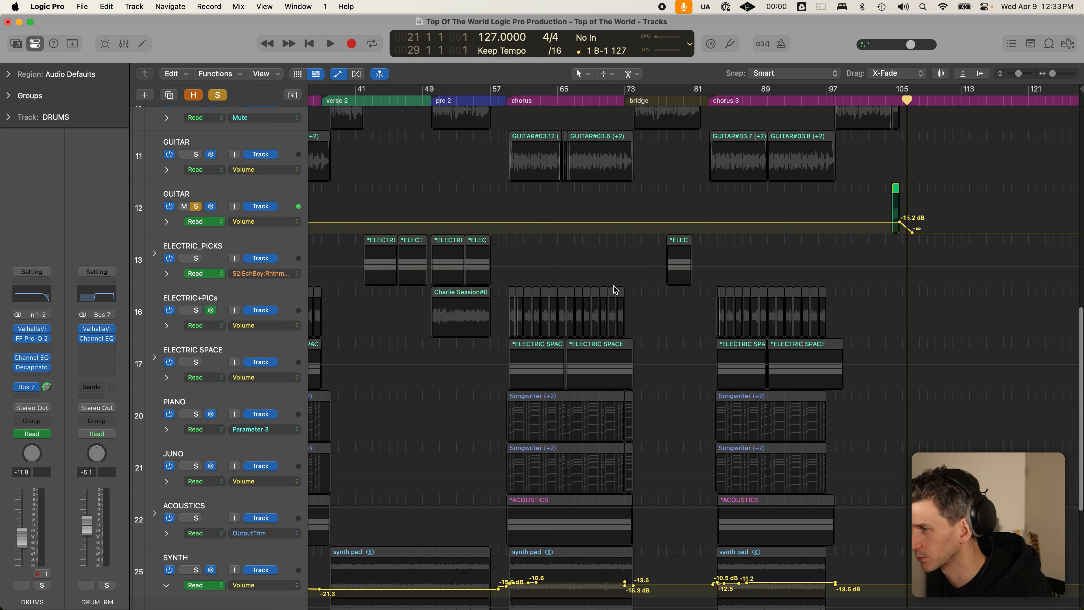
scroll(611, 285, left, 5)
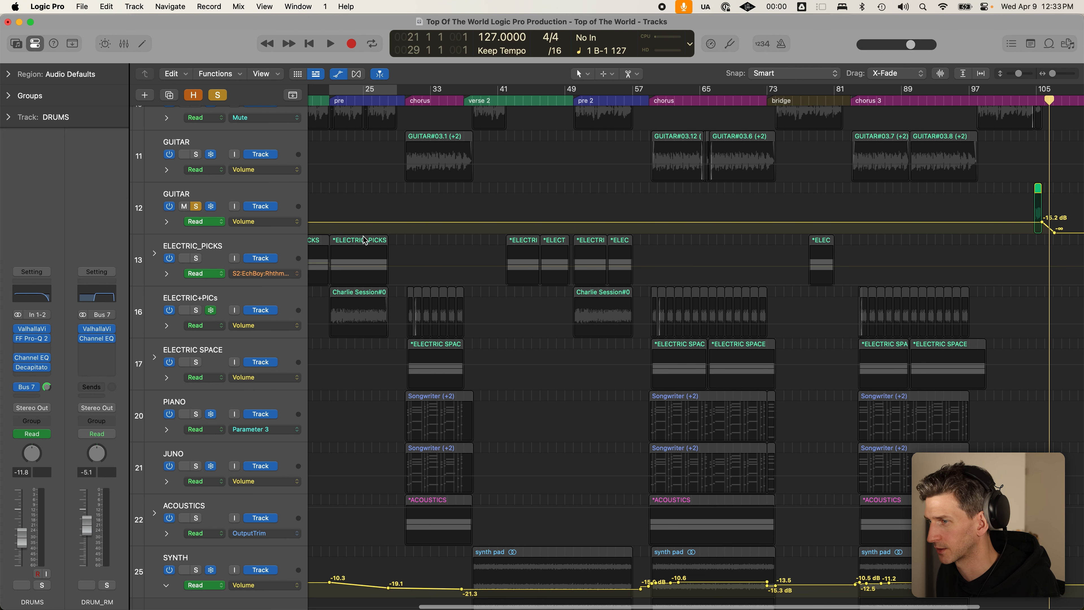
- Solo the SYNTH track and play its pad from the start of verse 2
scroll(491, 254, down, 6)
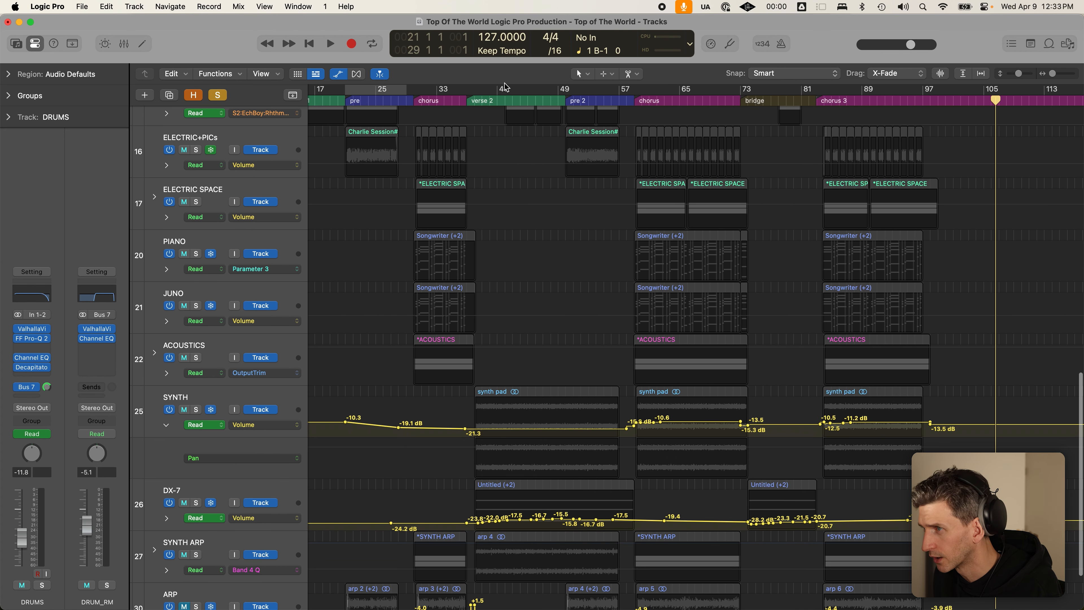
click(474, 91)
scroll(487, 124, down, 2)
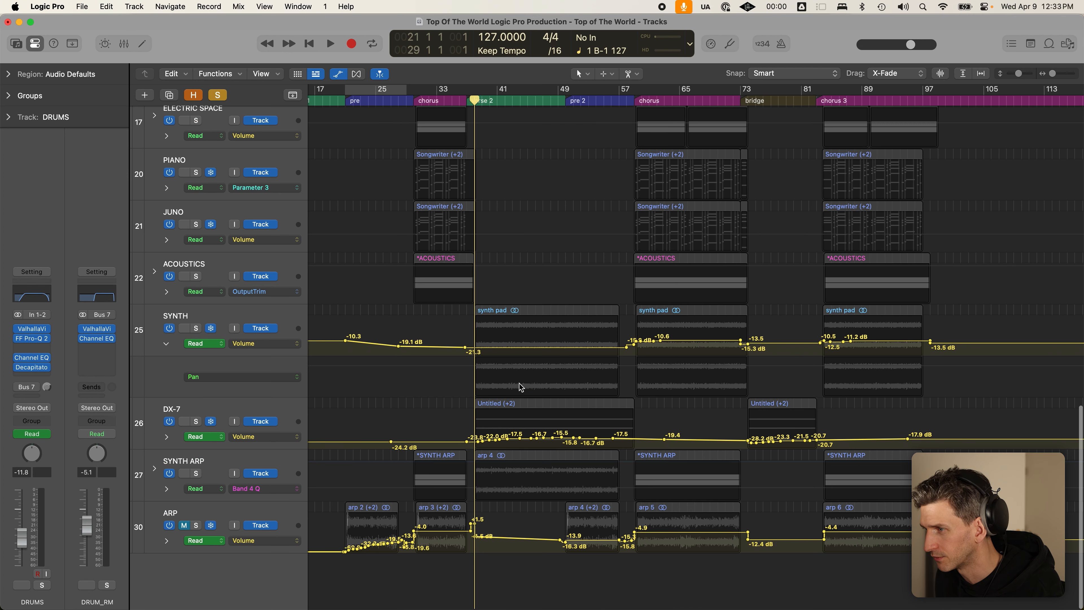
click(197, 329)
key(super+Left)
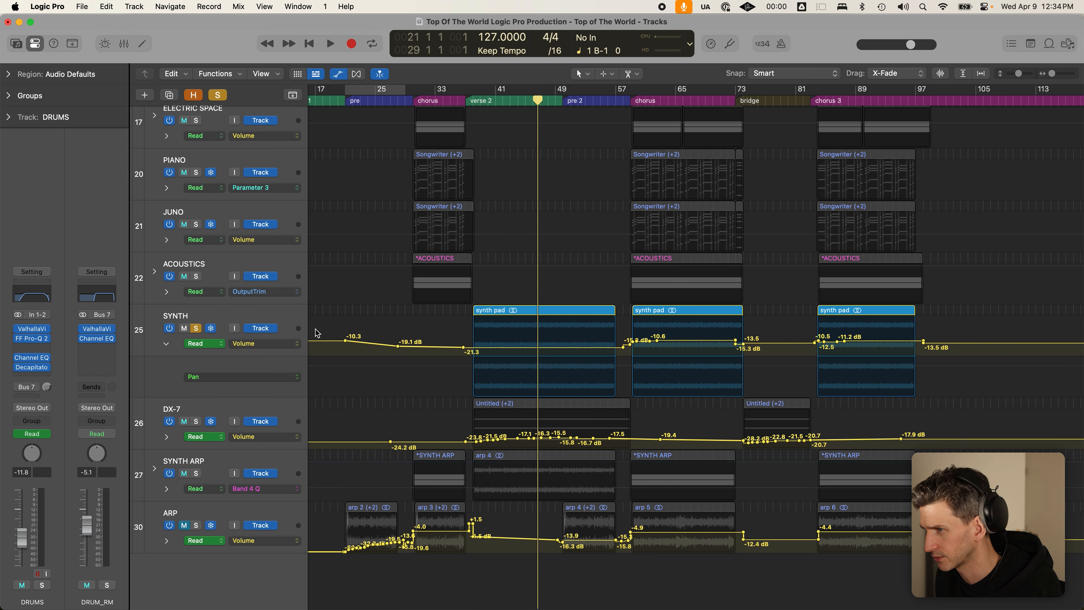
key(space)
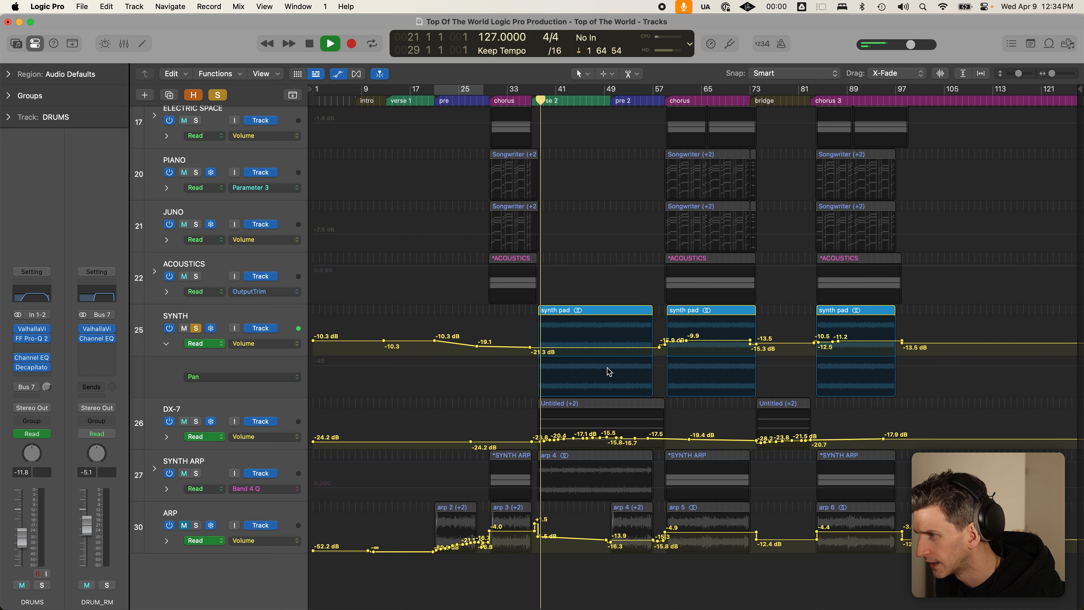
click(264, 370)
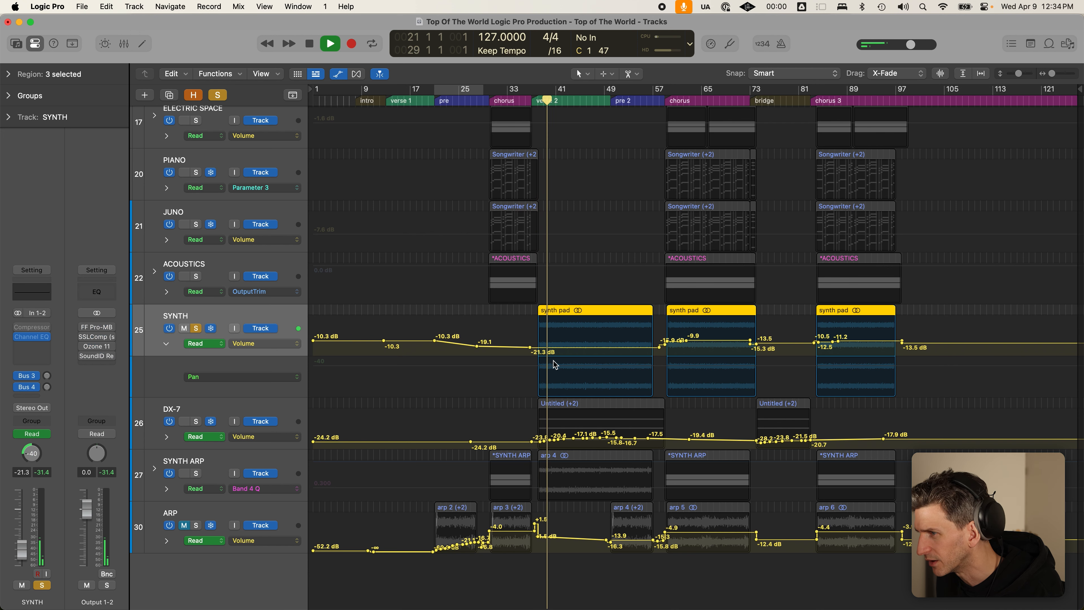
key(space)
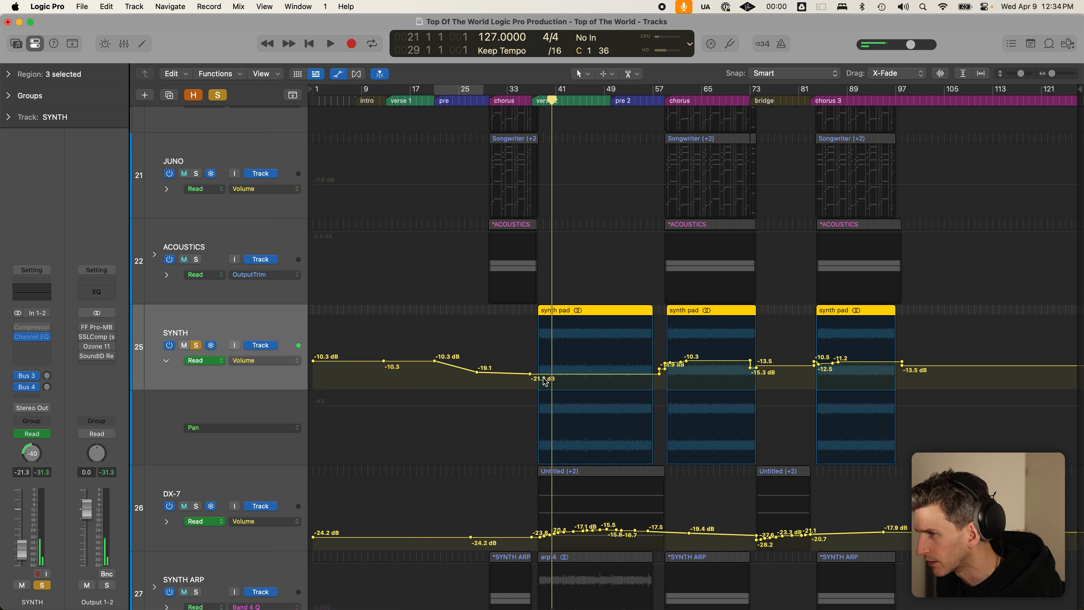
- Play the enlarged SYNTH track from the chorus near bar 59 to bar 72, then zoom out to the whole song
click(665, 99)
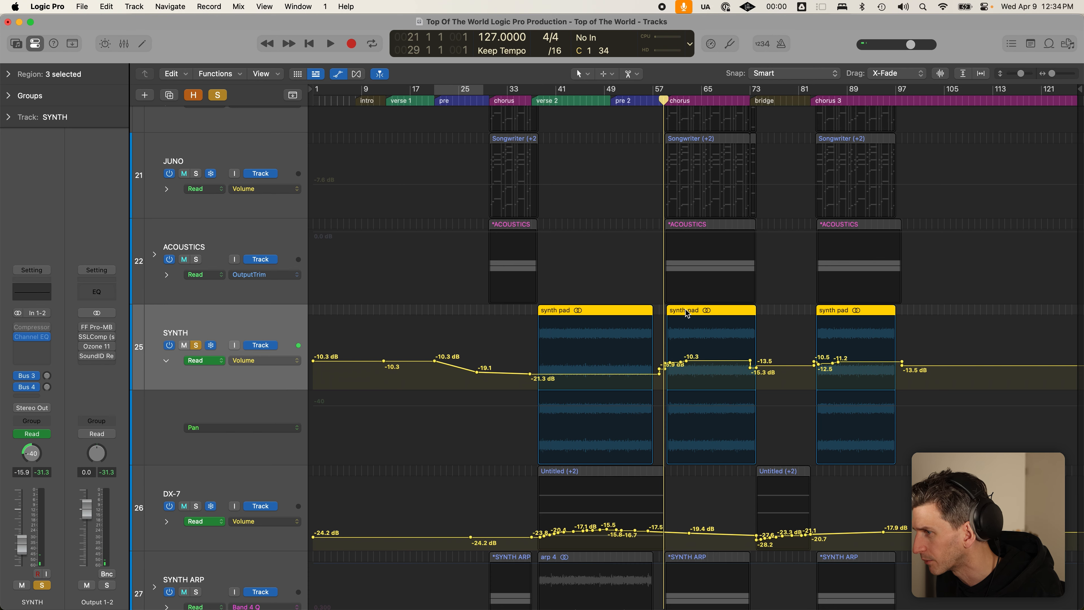
key(super+Right)
key(super+Right)
key(super+Down)
key(super+Down)
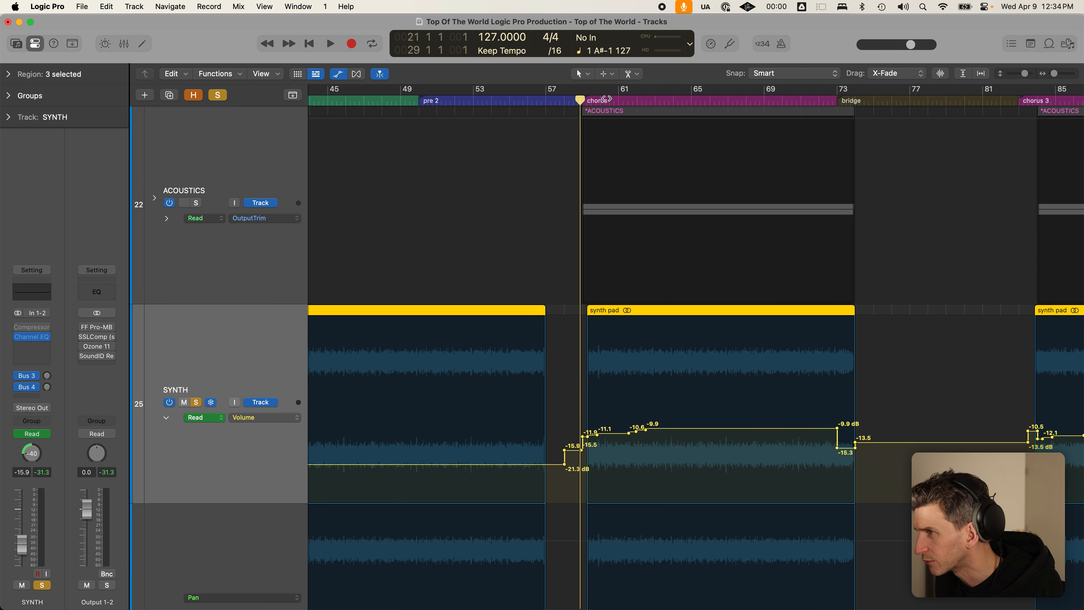
key(space)
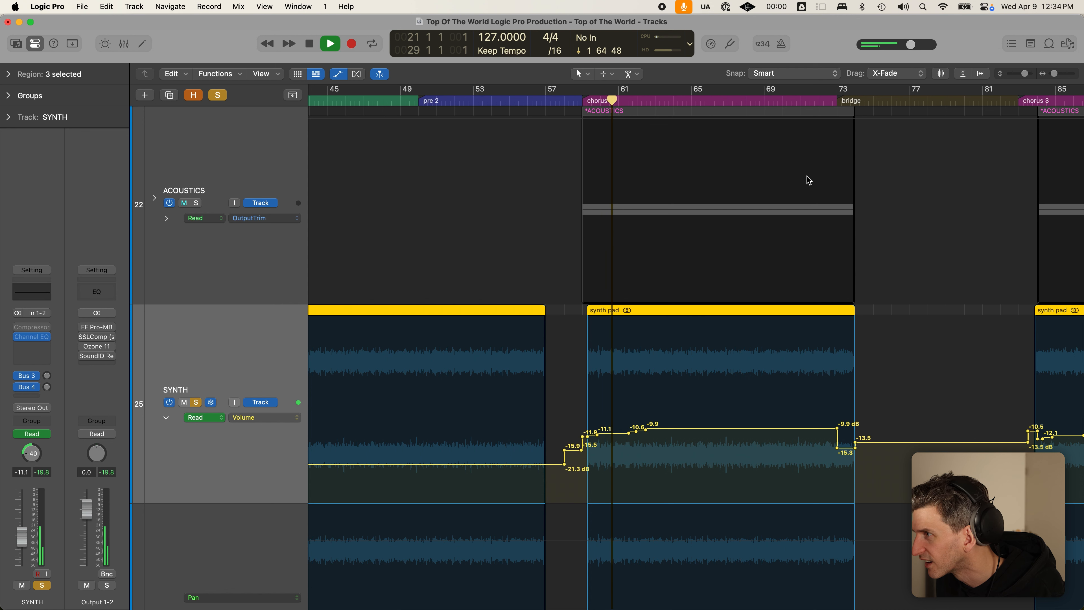
click(822, 100)
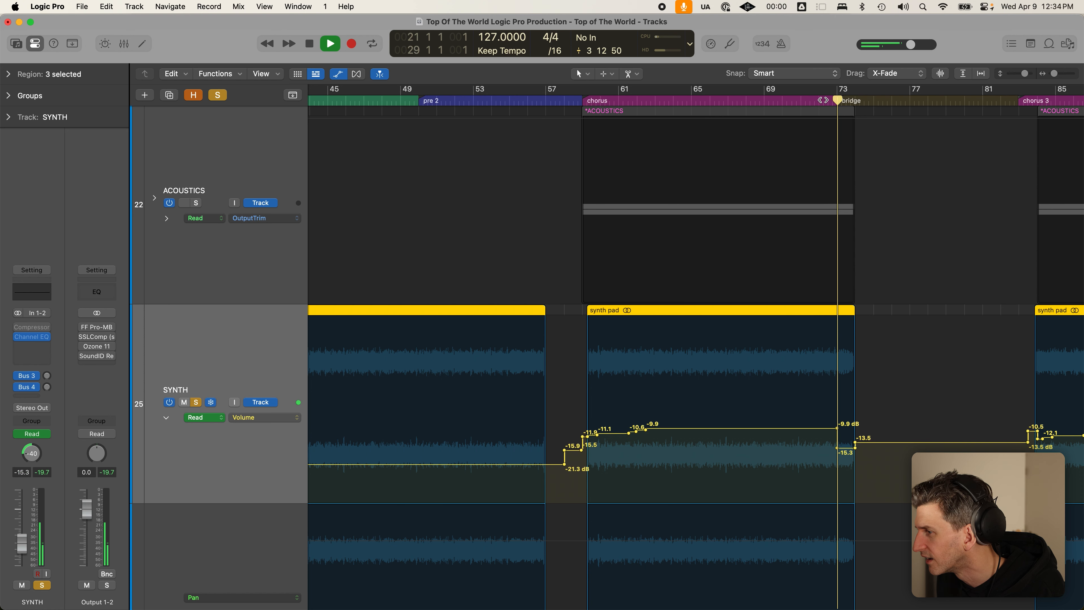
key(space)
key(super+Left)
key(super+Left)
key(super+Left)
scroll(640, 395, down, 1)
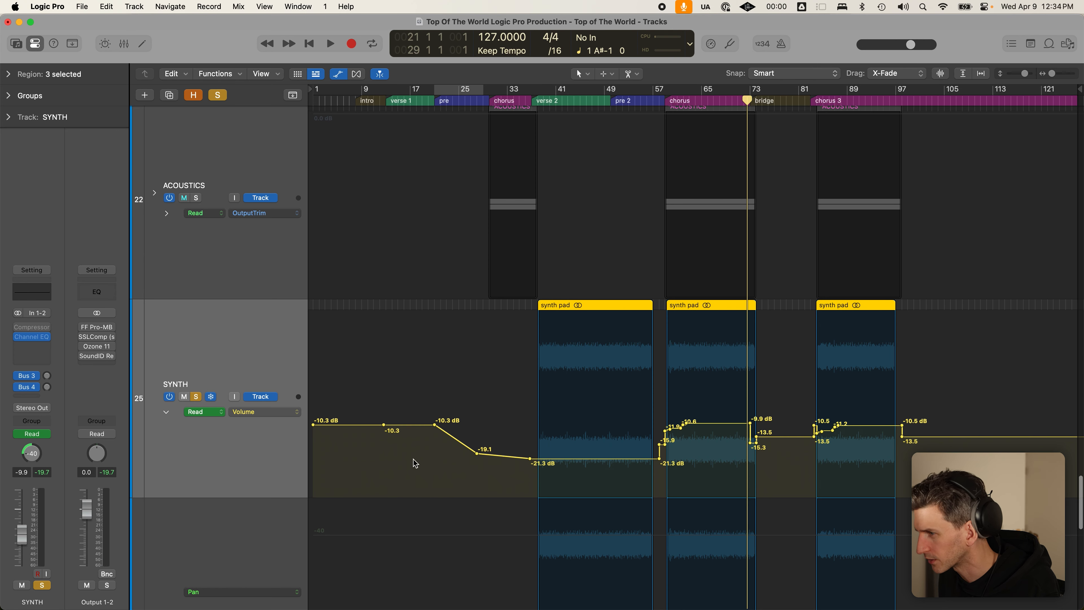
key(super+Up)
key(super+Up)
key(super+Up)
- Solo DX-7, move the playhead to verse 2 and zoom in on its volume automation
scroll(563, 381, down, 1)
scroll(563, 380, down, 1)
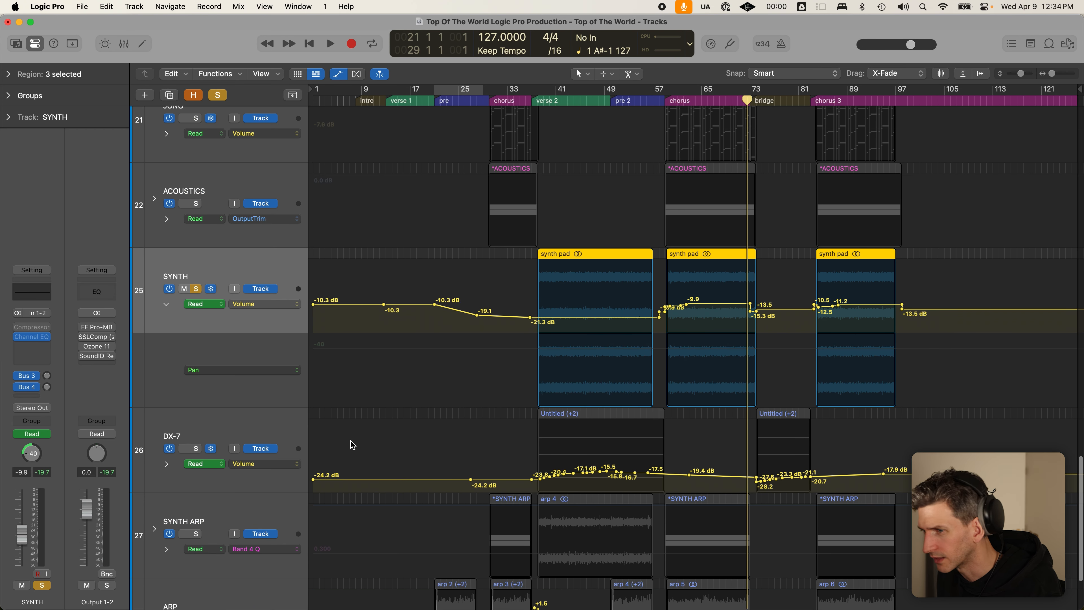
click(196, 440)
key(super+Up)
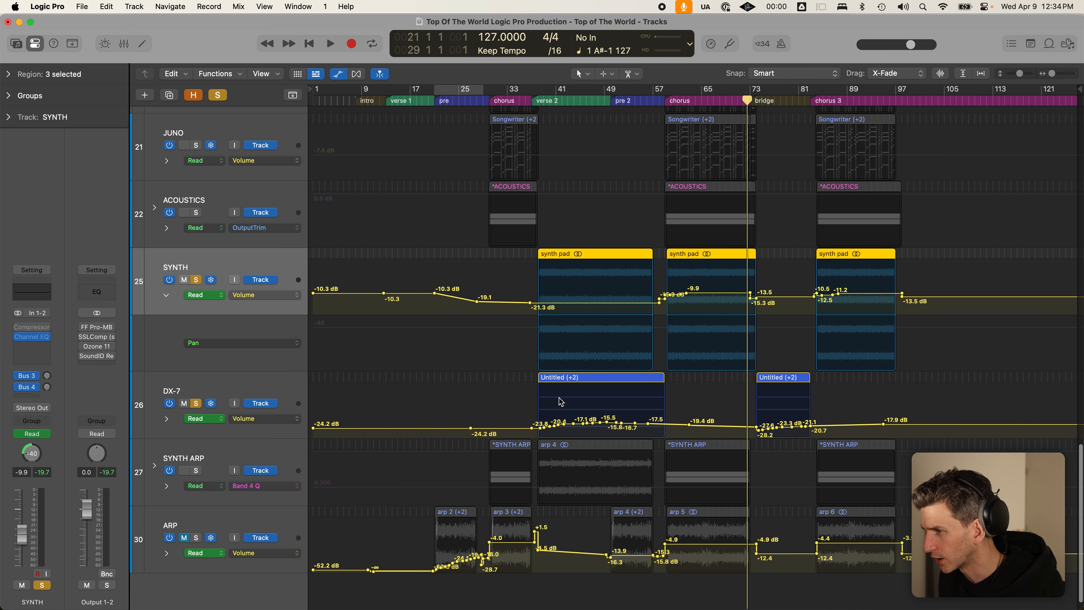
click(537, 102)
key(super+Down)
key(super+Down)
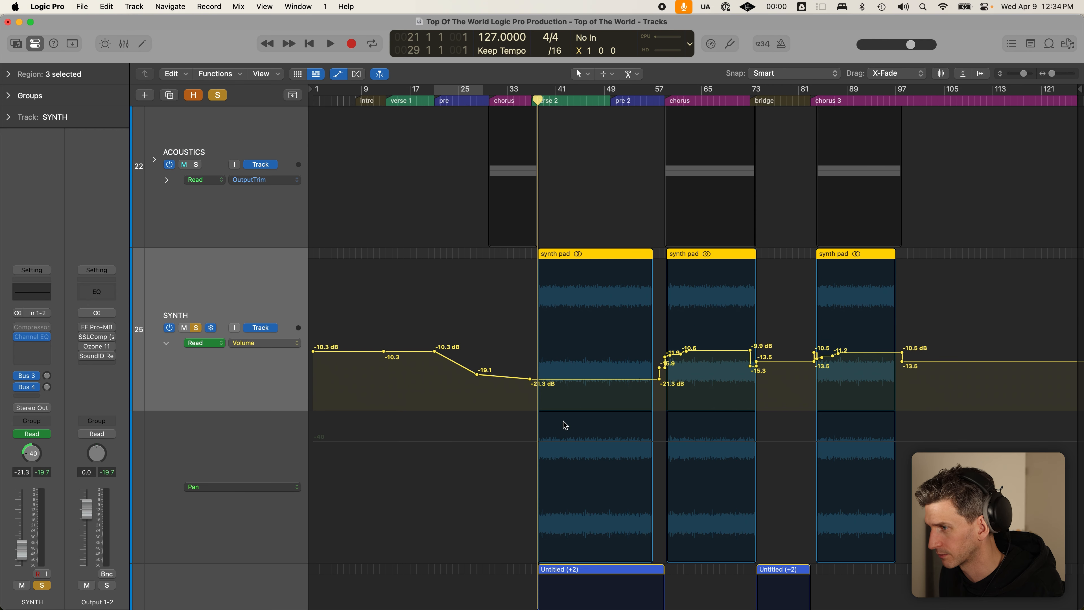
scroll(564, 419, down, 5)
drag(518, 431, 611, 474)
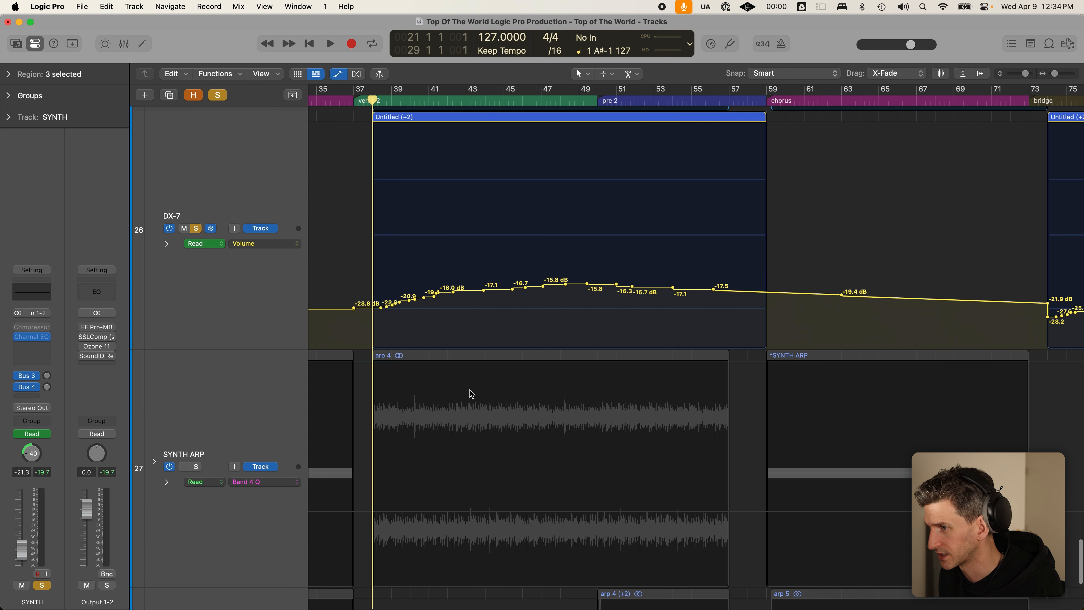
ctrl+alt+click(786, 224)
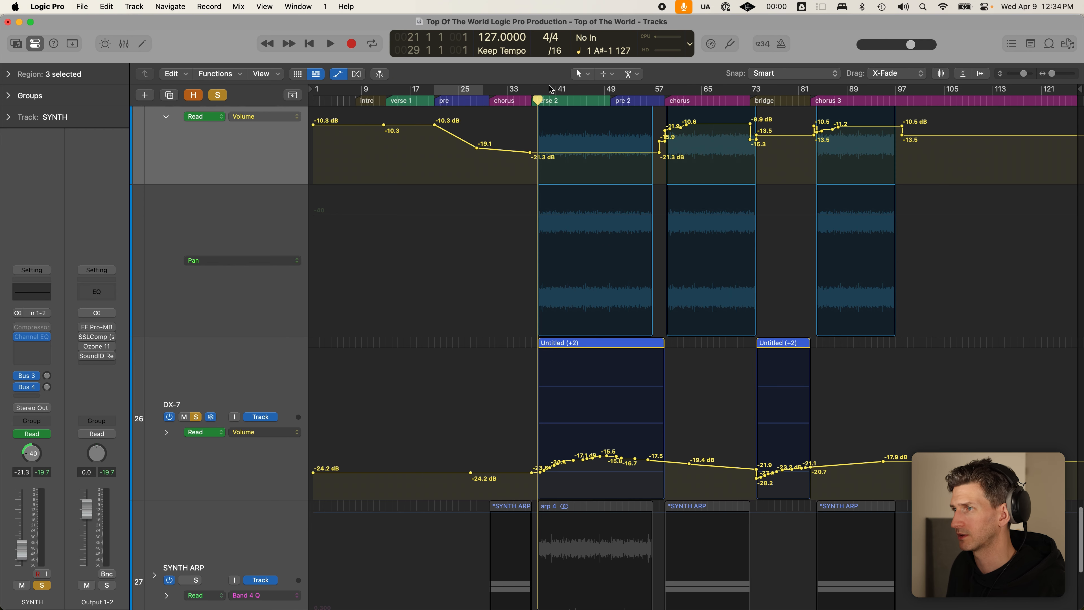
key(super+Up)
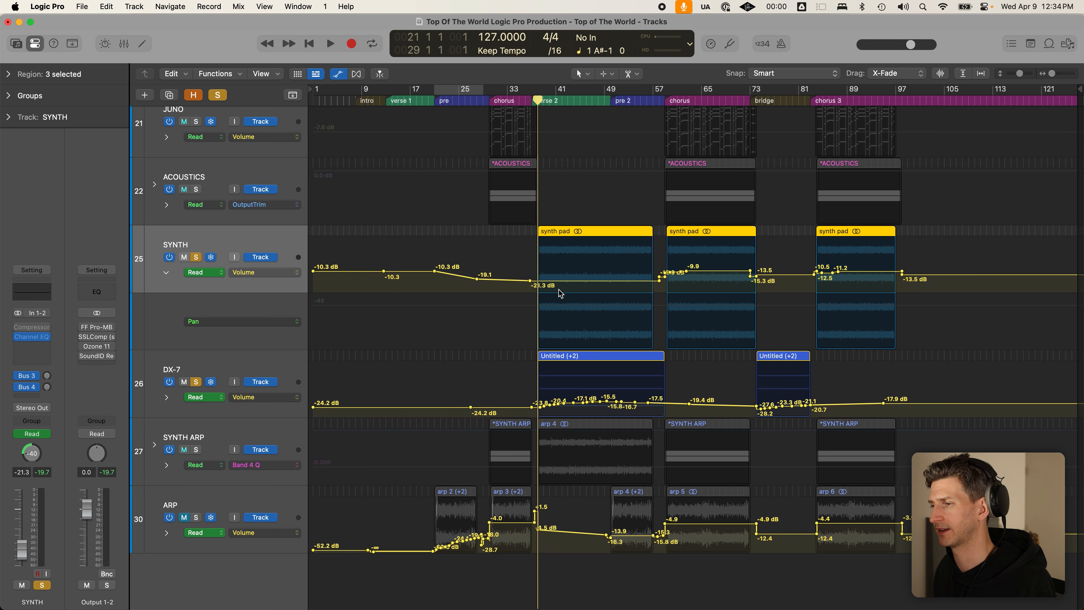
- Leave DX-7's automation mode on Read and raise its fader from −23.8 dB to about −17 dB
click(275, 375)
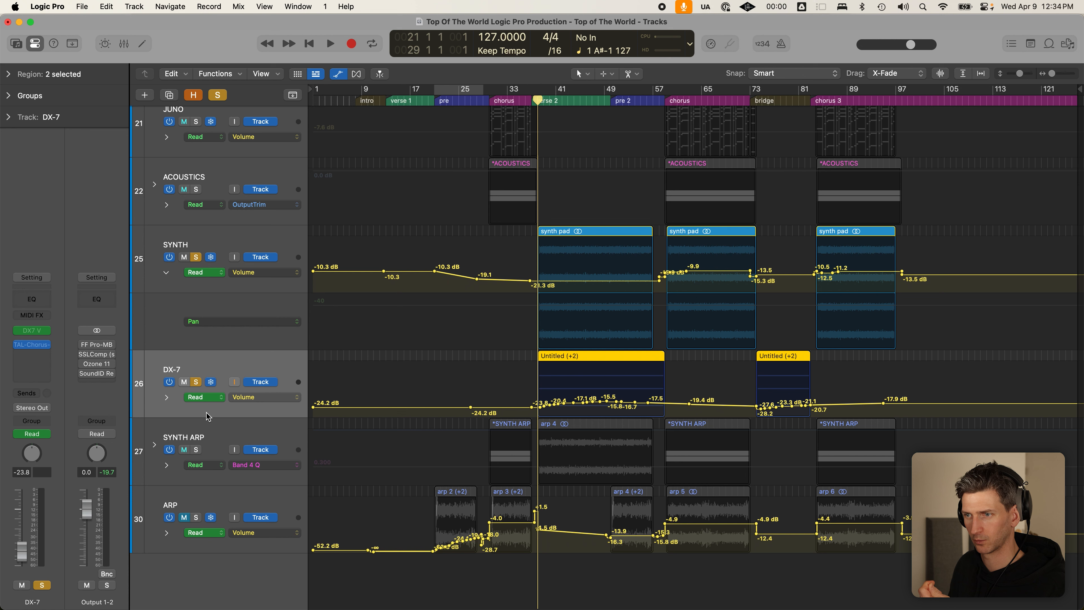
click(46, 433)
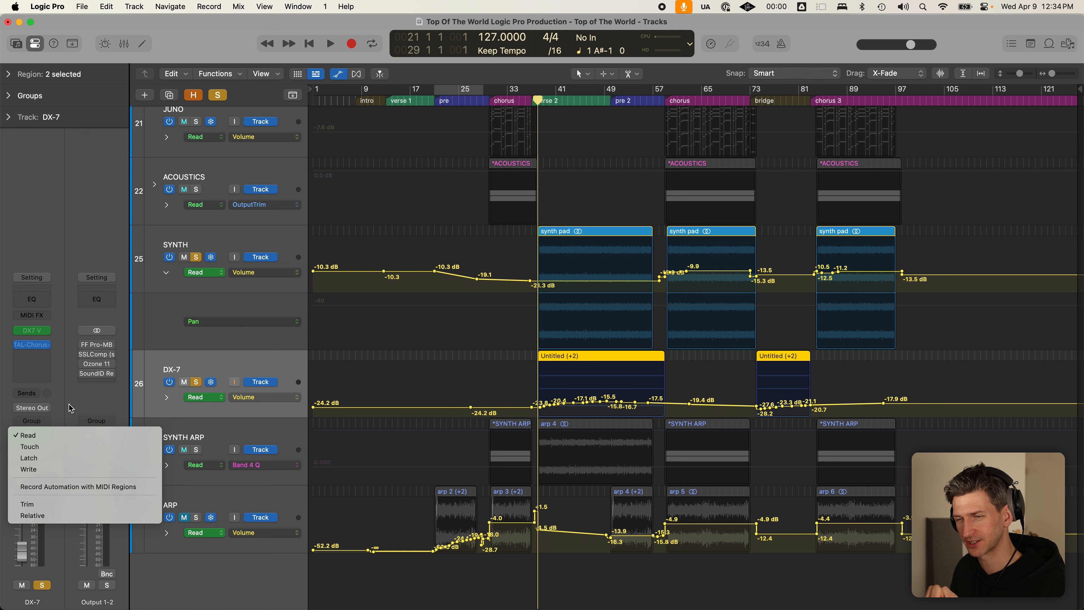
click(68, 404)
click(25, 555)
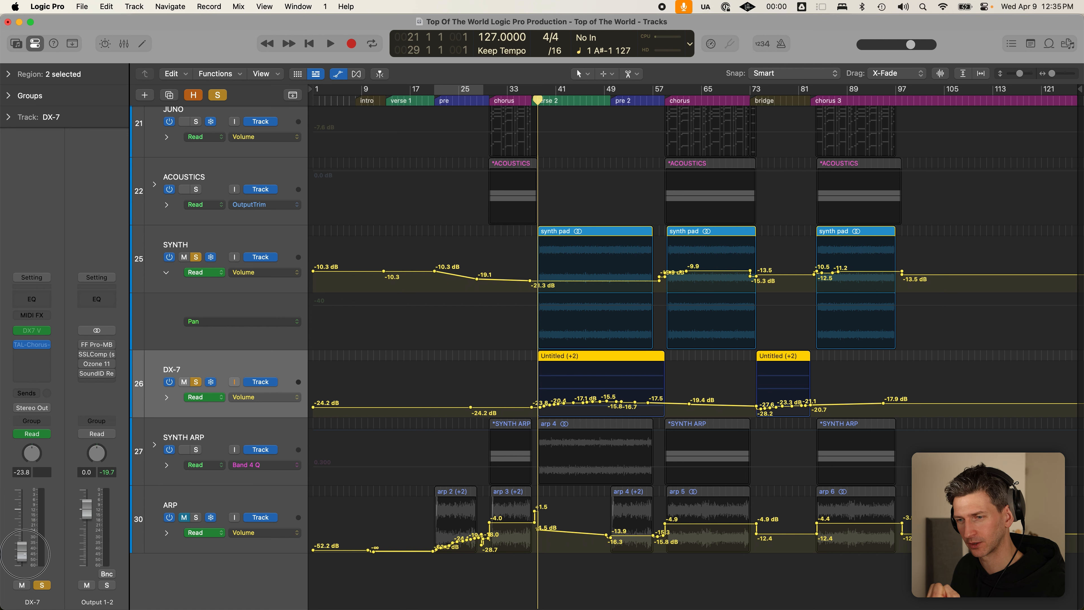
mouse_move(25, 554)
mouse_down()
mouse_move(22, 530)
mouse_move(8, 550)
mouse_up()
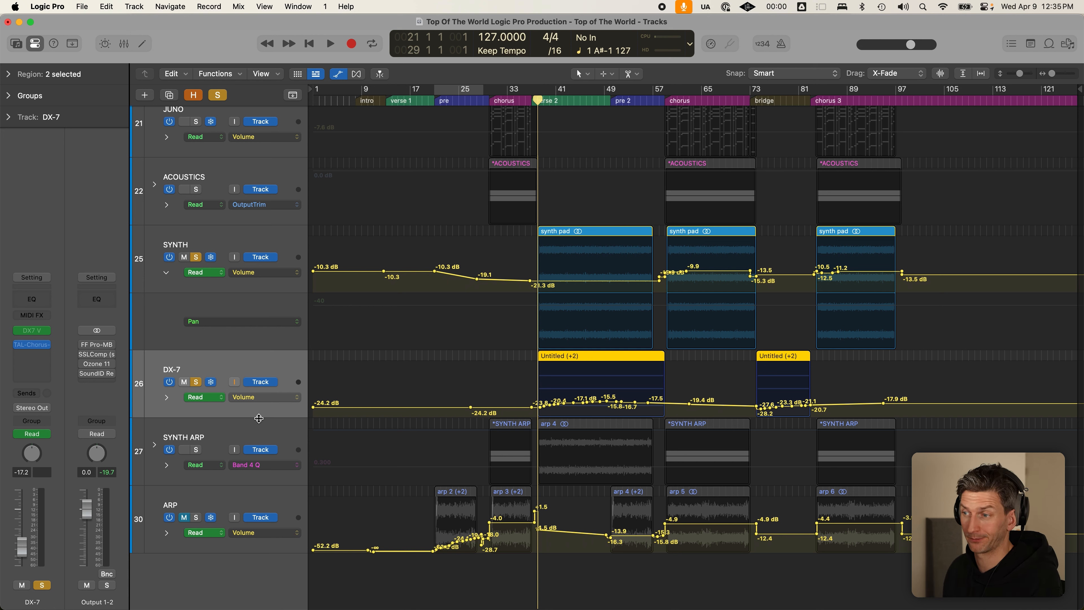
click(227, 433)
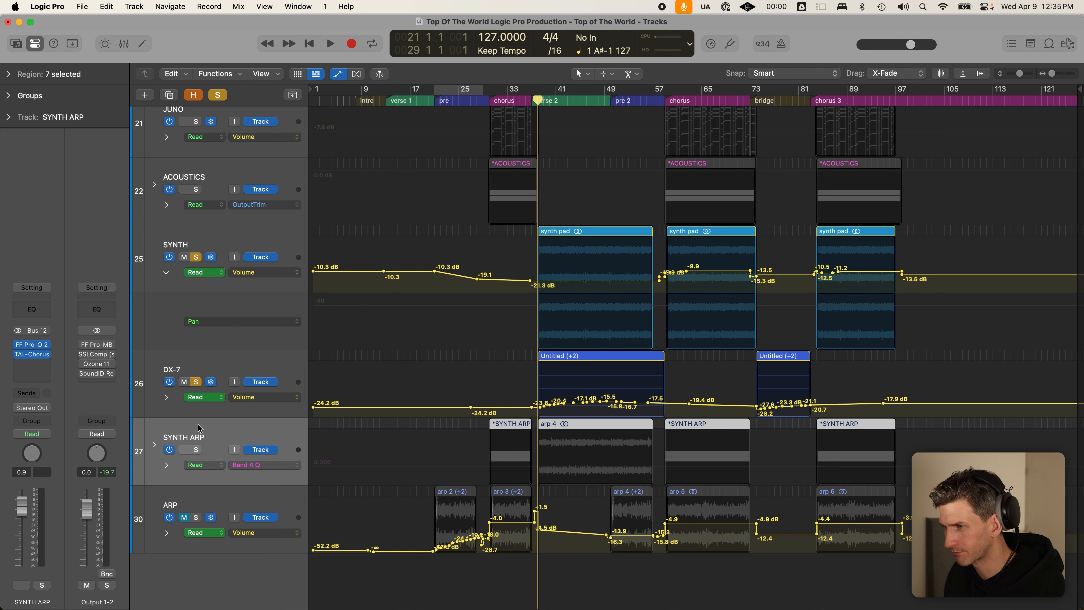
- Expand the SYNTH ARP stack, set the playhead near bar 29, hide automation and fit tracks 1–28
click(154, 444)
scroll(583, 467, down, 6)
scroll(584, 468, down, 4)
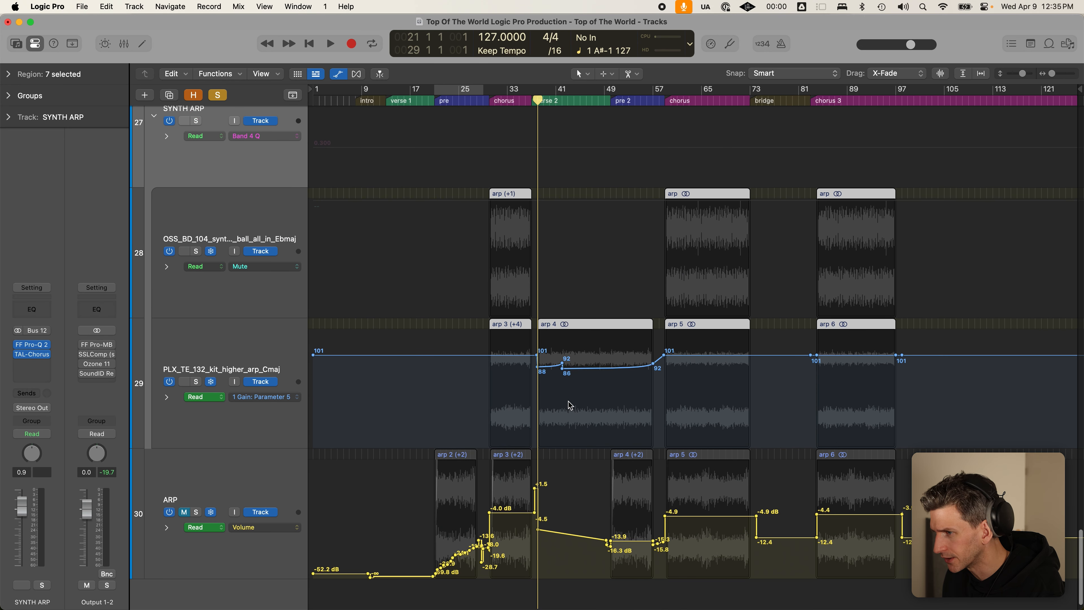
click(490, 91)
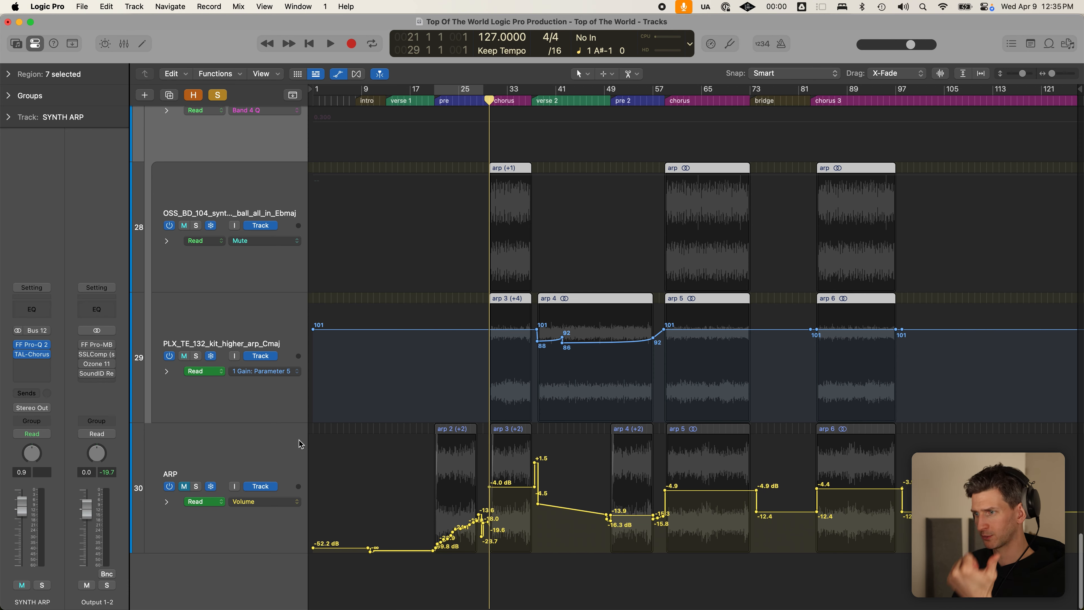
scroll(612, 249, up, 10)
scroll(676, 227, up, 12)
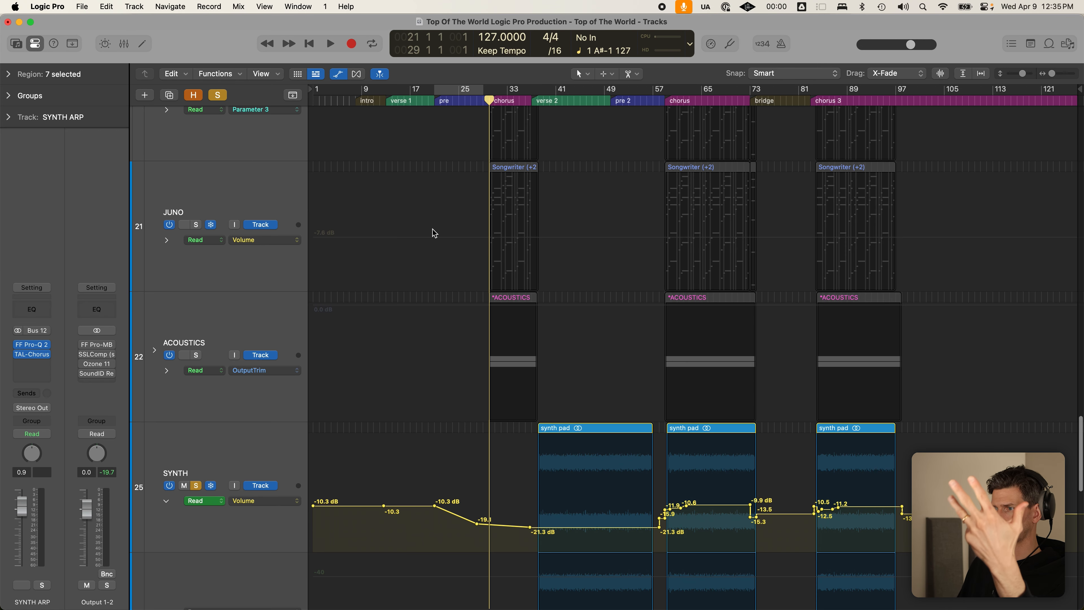
scroll(561, 301, up, 10)
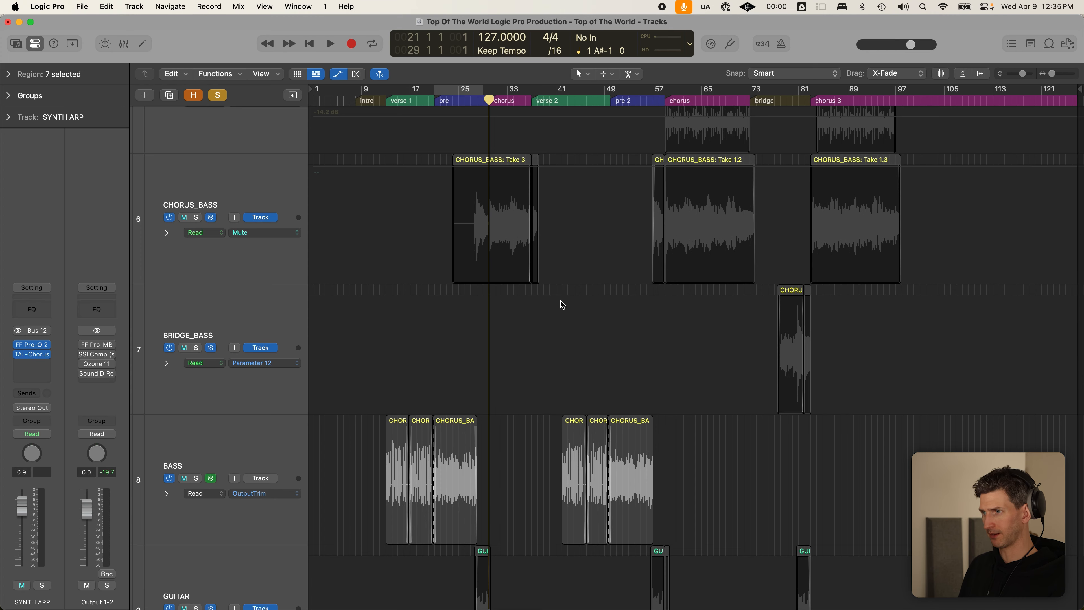
key(a)
scroll(561, 301, up, 2)
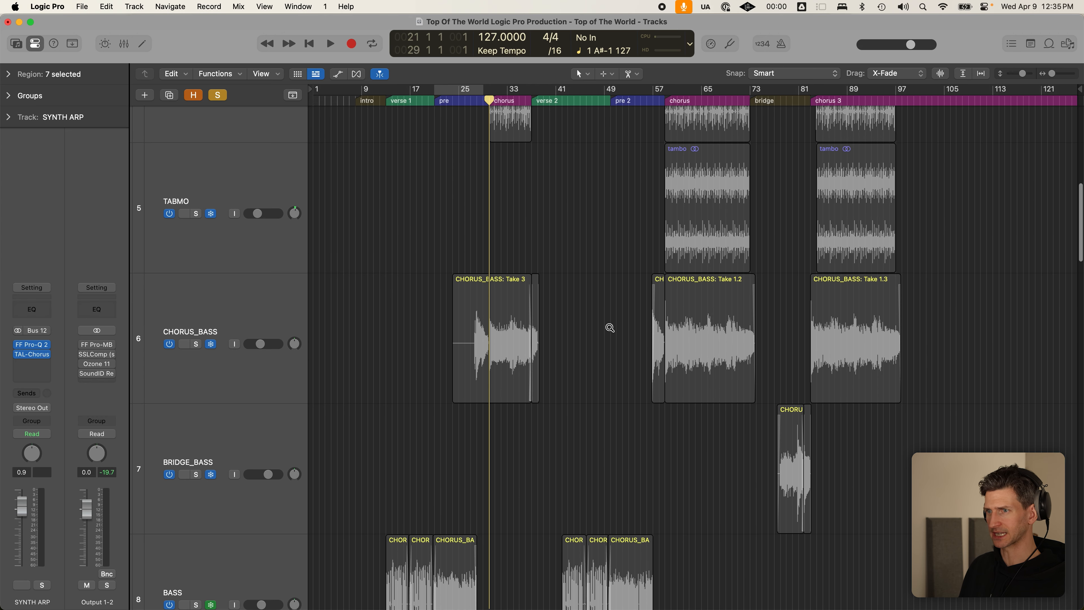
key(z)
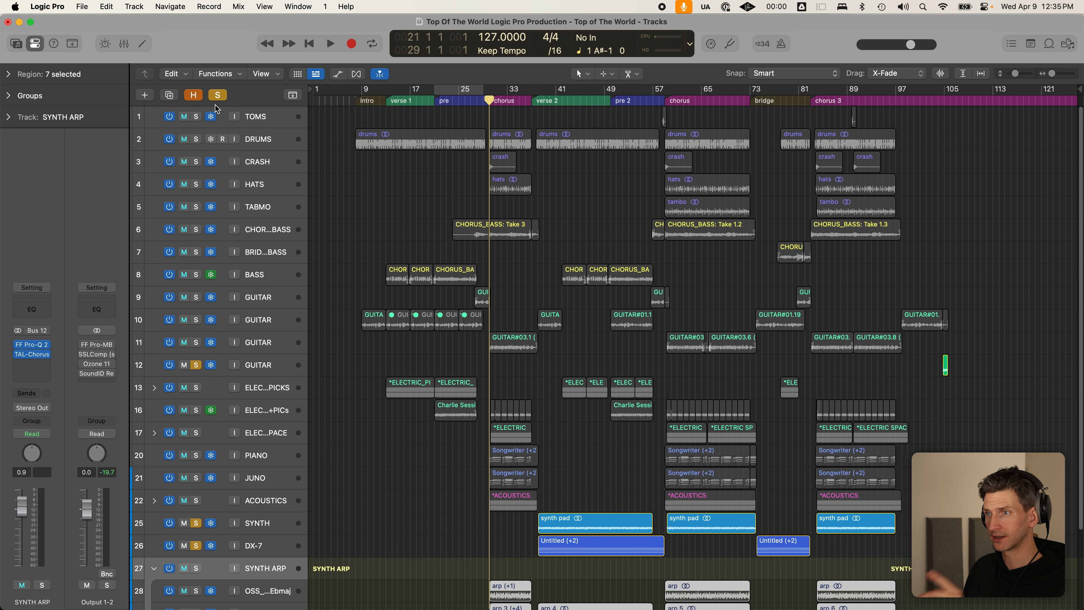
- Clear all solos and select the bass and guitar regions on tracks 6–9 and the ACOUSTICS track
click(217, 95)
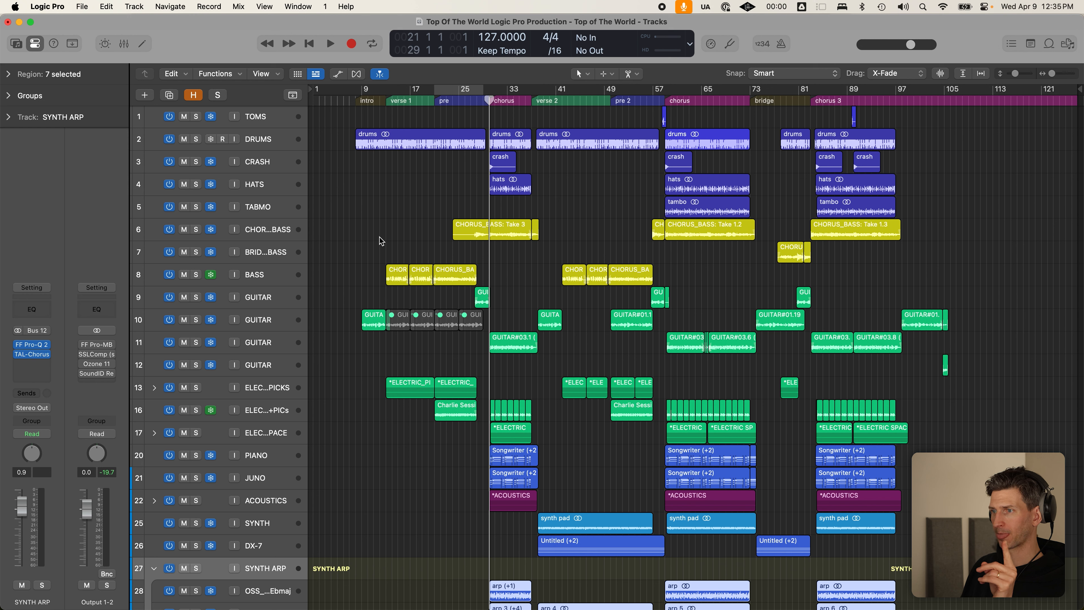
click(397, 229)
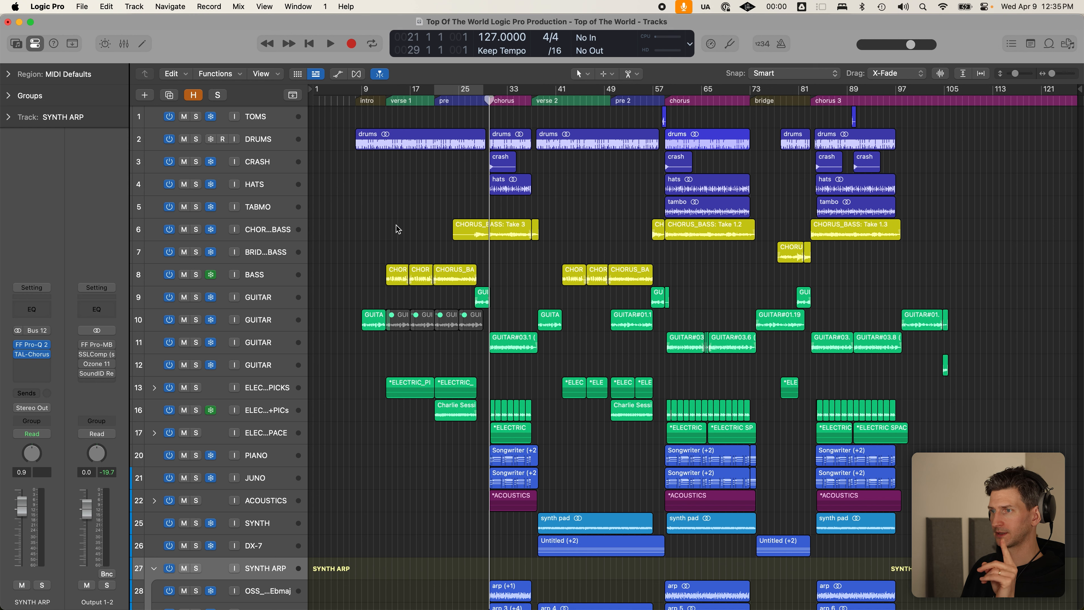
drag(317, 213, 999, 434)
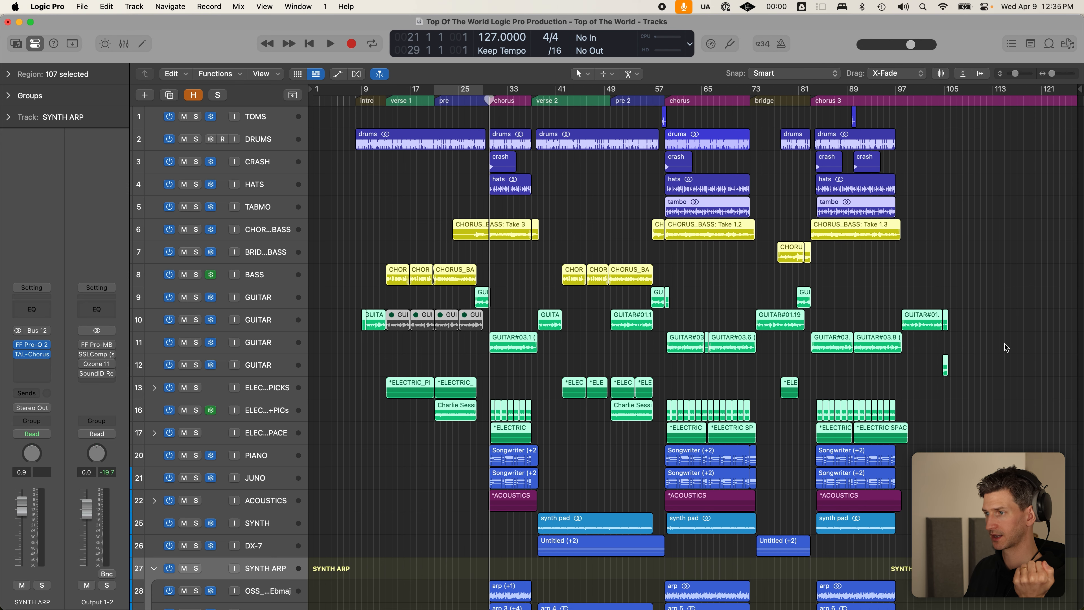
scroll(498, 383, down, 5)
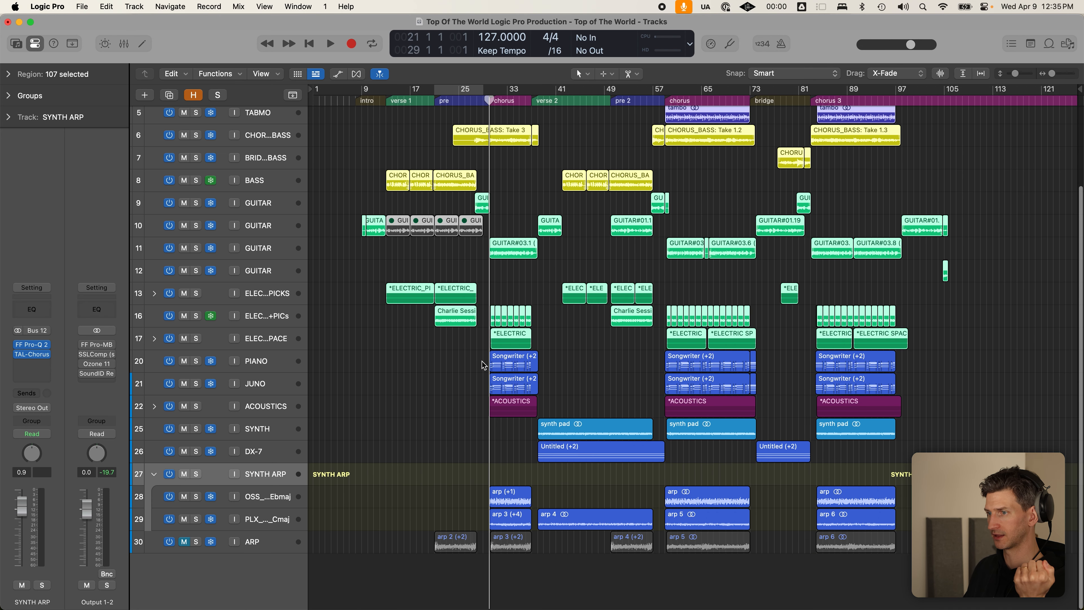
click(294, 409)
- Inspect the Songwriter regions on PIANO, JUNO and the synth rows, then cycle bars 8 to 81
drag(455, 353, 909, 388)
drag(421, 431, 953, 517)
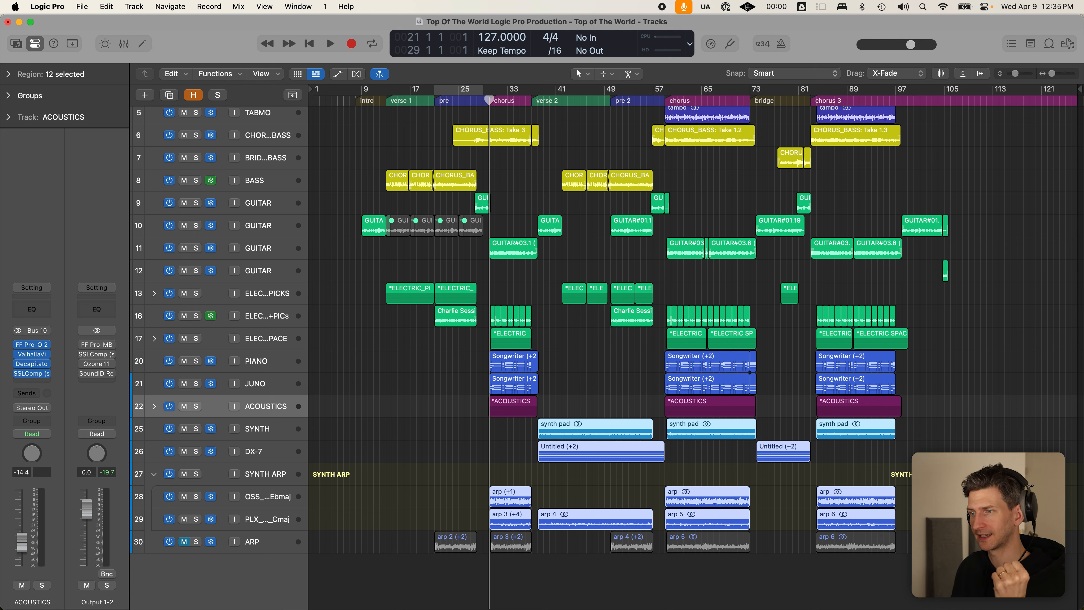
drag(451, 359, 928, 375)
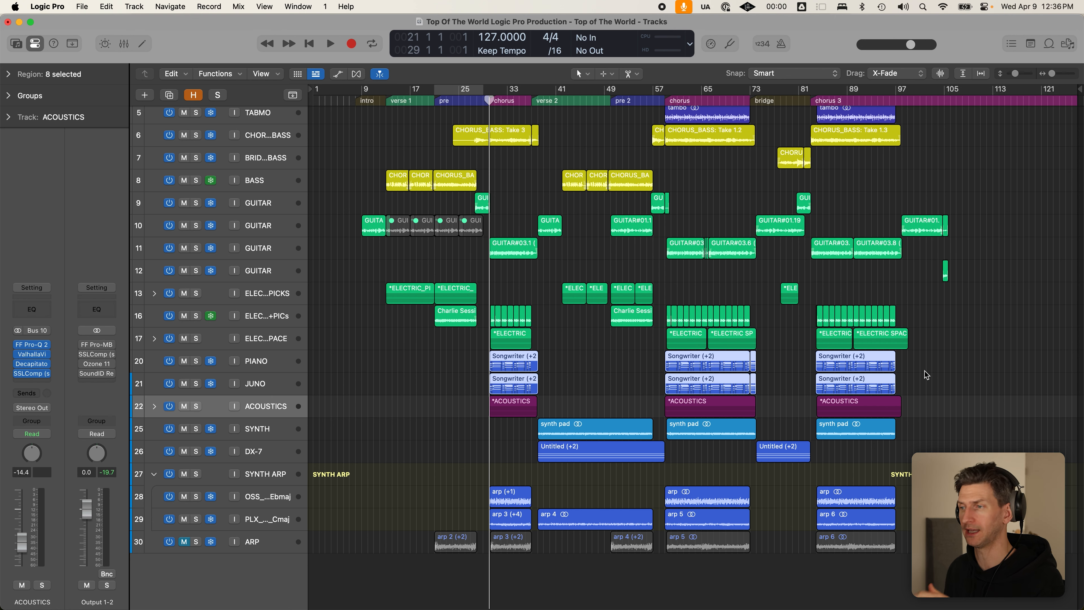
click(997, 334)
scroll(875, 393, up, 5)
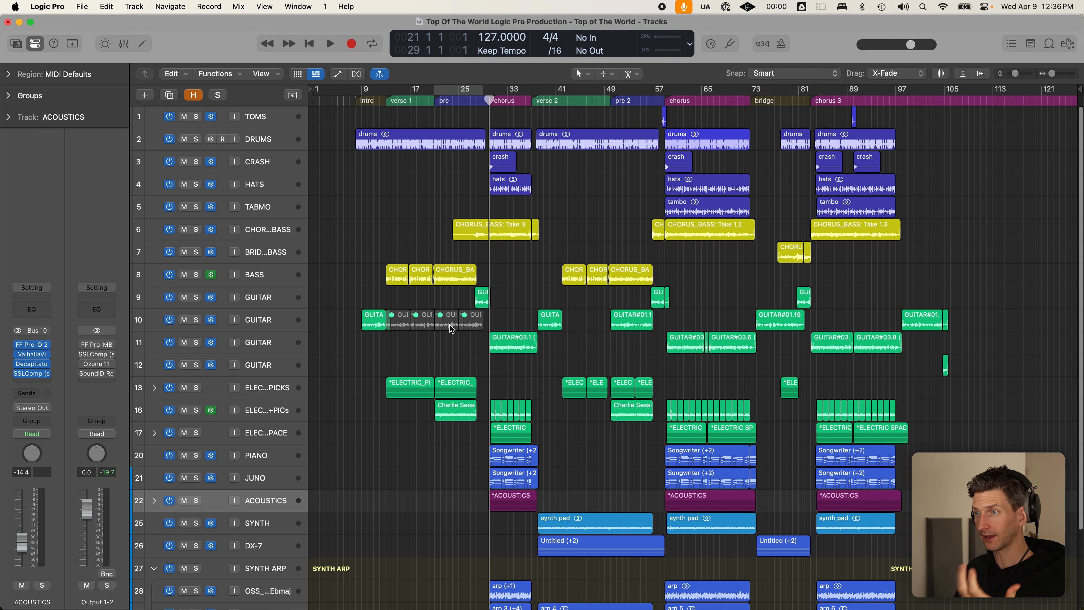
drag(360, 90, 986, 161)
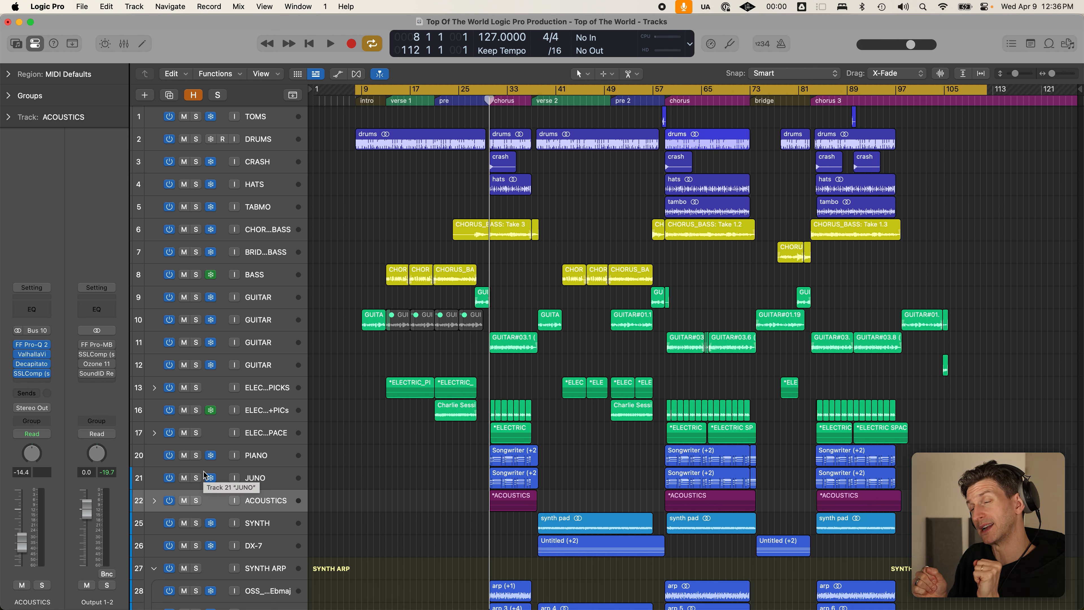
- Inspect the PIANO and JUNO regions, select DX-7 and collapse the SYNTH ARP stack
drag(448, 454, 920, 478)
click(920, 477)
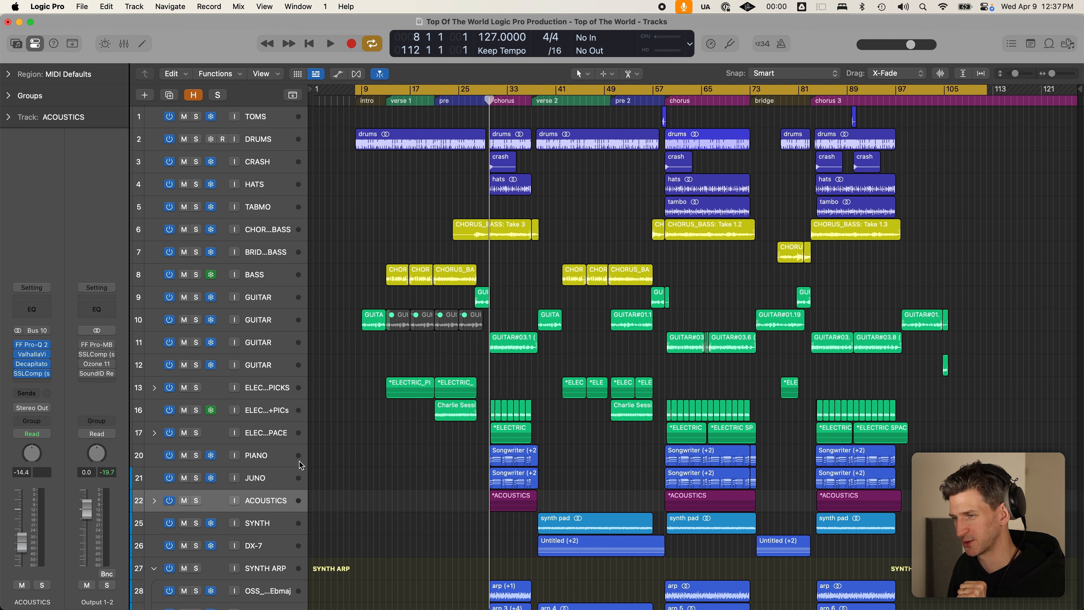
scroll(317, 462, down, 3)
click(260, 494)
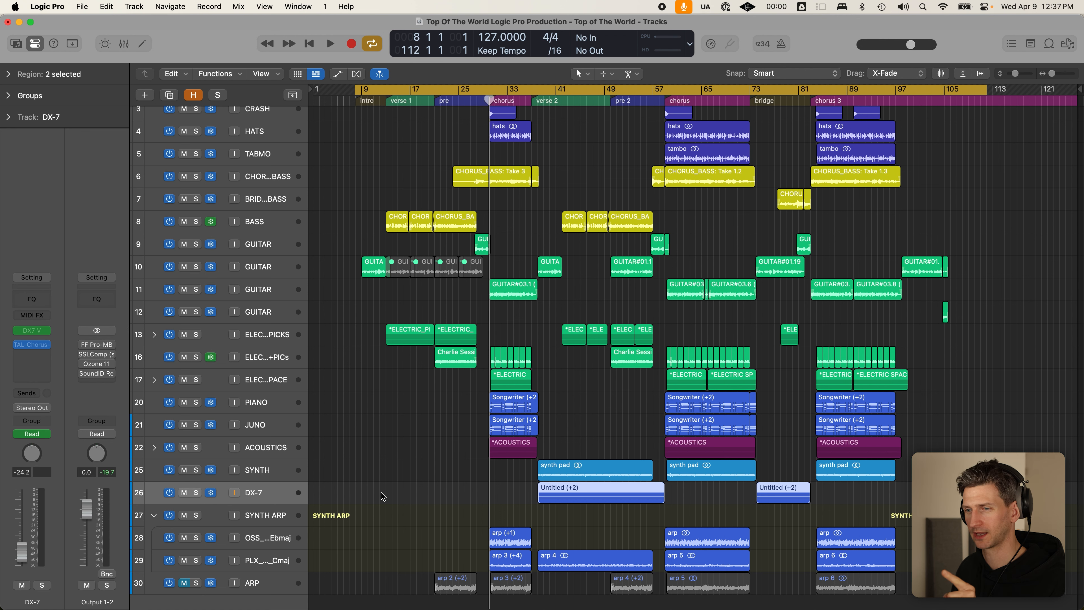
click(154, 515)
click(459, 482)
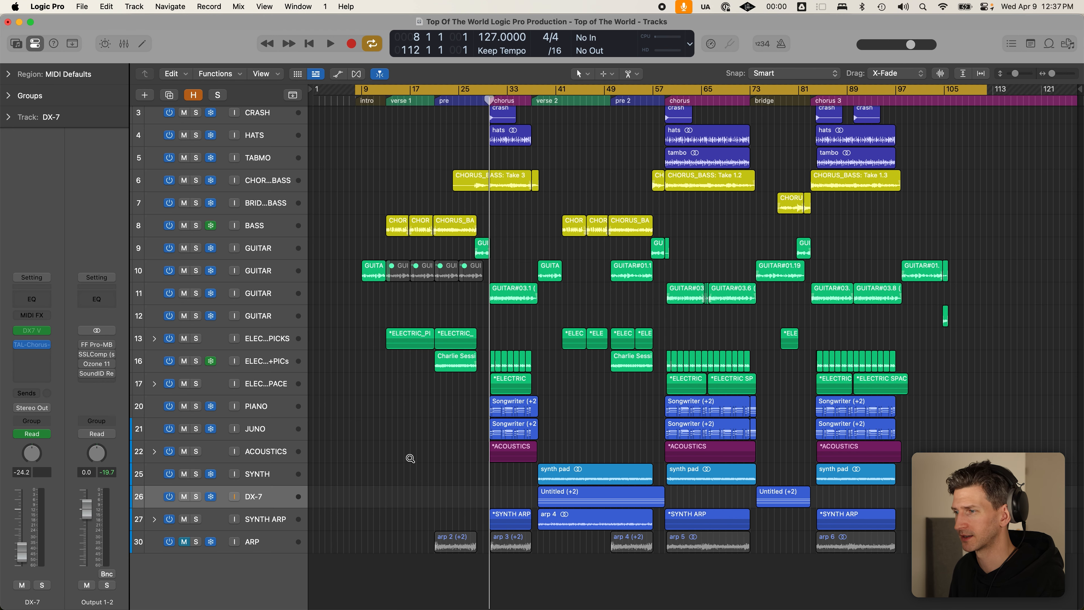
- Turn Cycle looping off and return the playhead to the start of the intro
scroll(407, 456, down, 1)
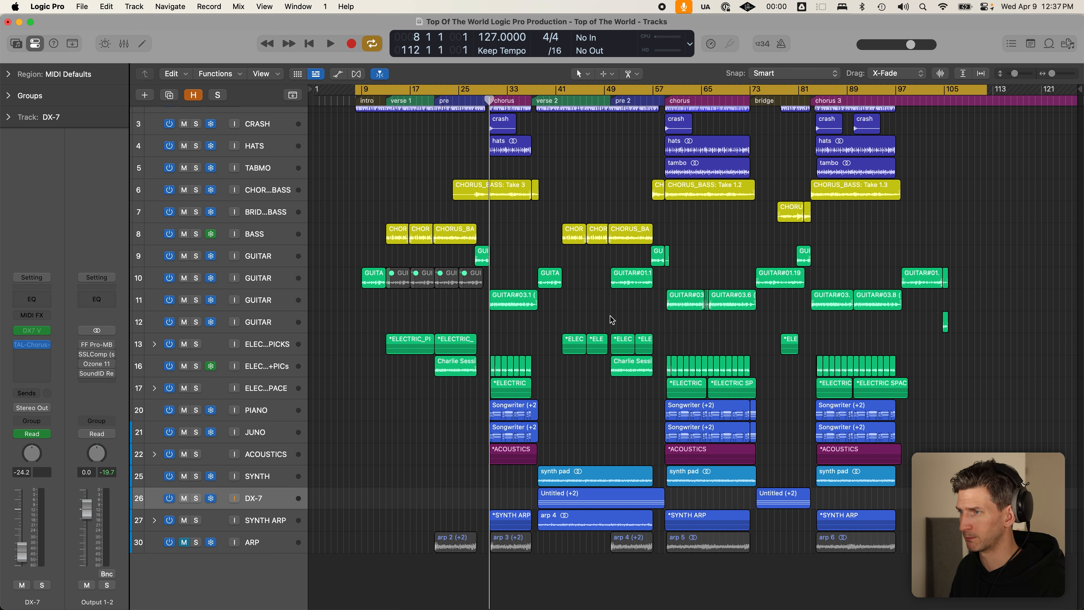
key(c)
click(357, 100)
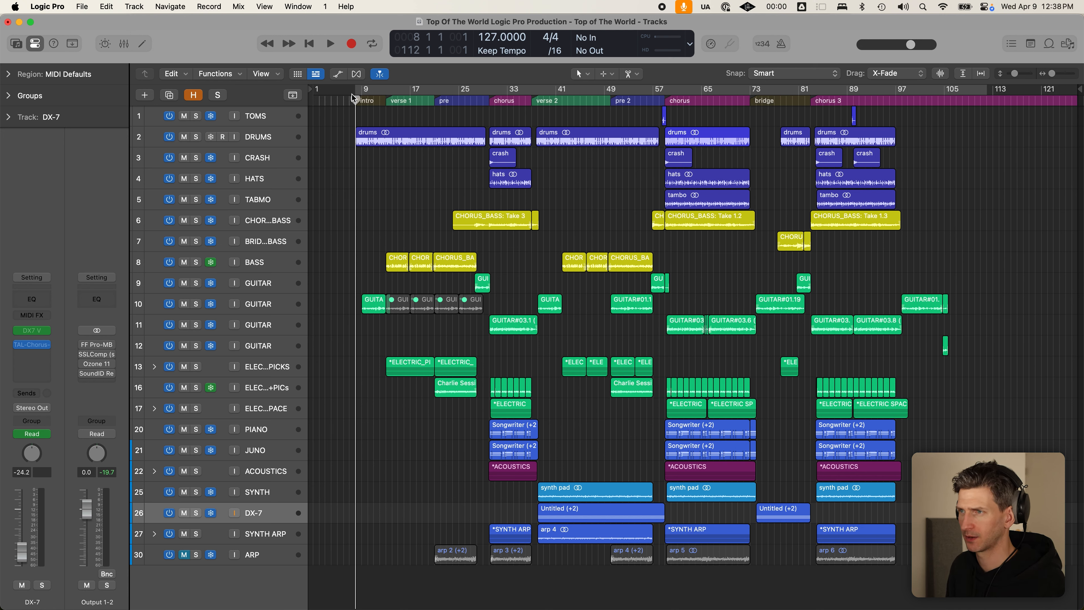
- Loop bars 8–108 and reveal hidden tracks such as LEAD_VOX_BUS, DOUBLES and Output 1-2
drag(358, 93, 964, 141)
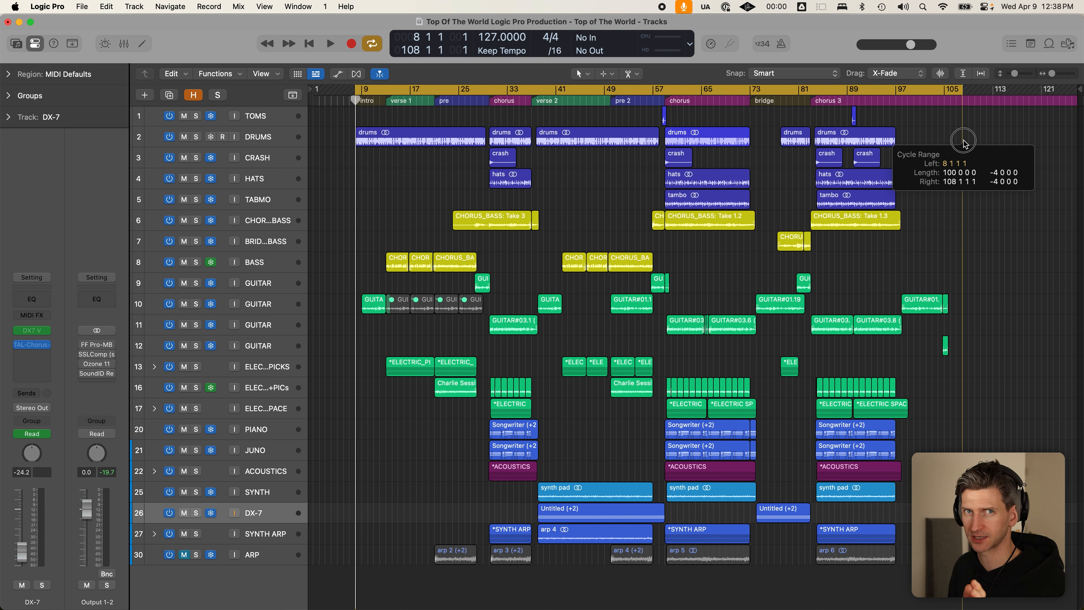
drag(963, 140, 964, 140)
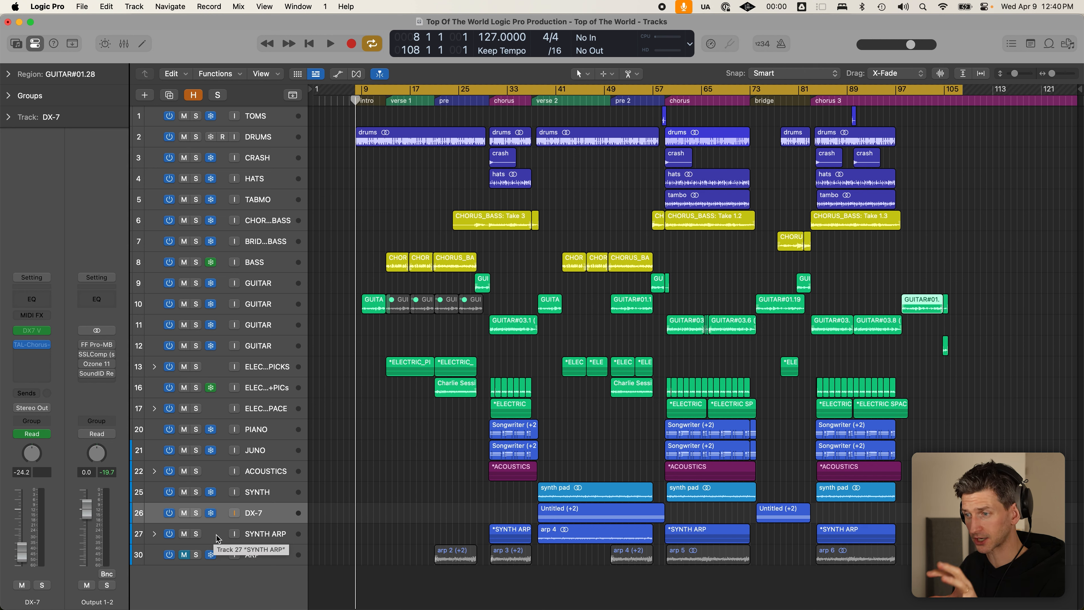
key(h)
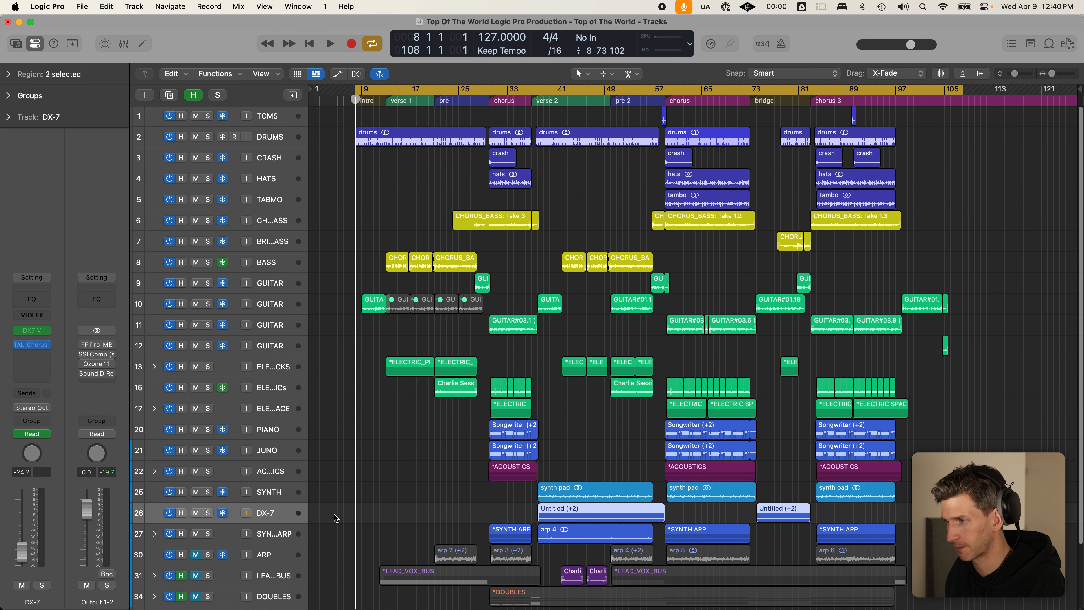
scroll(428, 498, down, 4)
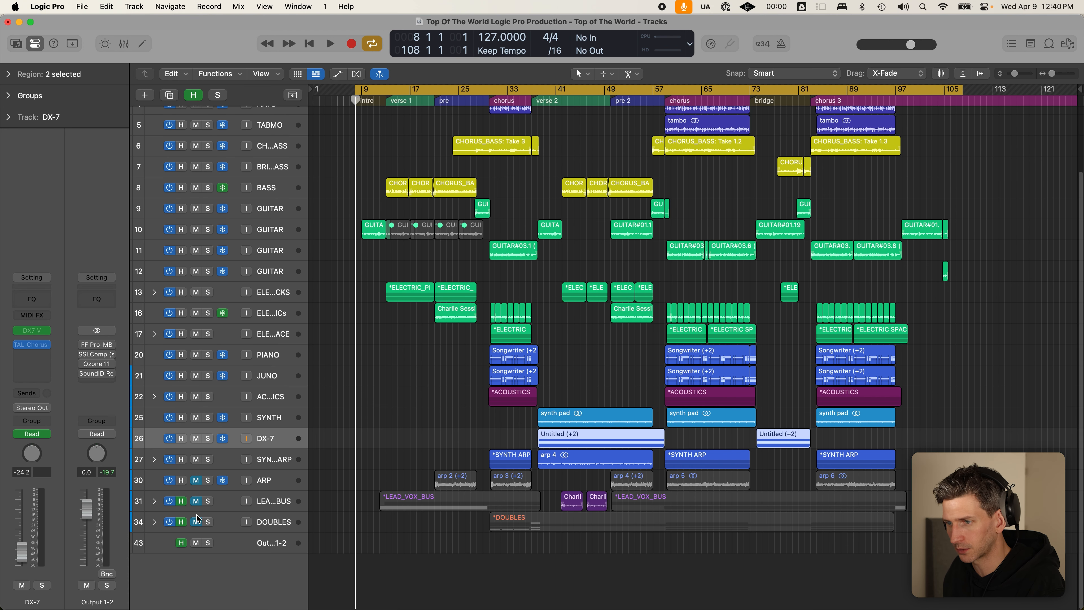
- Clear the DOUBLES hidden flag and unmute both the LEAD_VOX_BUS and DOUBLES tracks
click(182, 522)
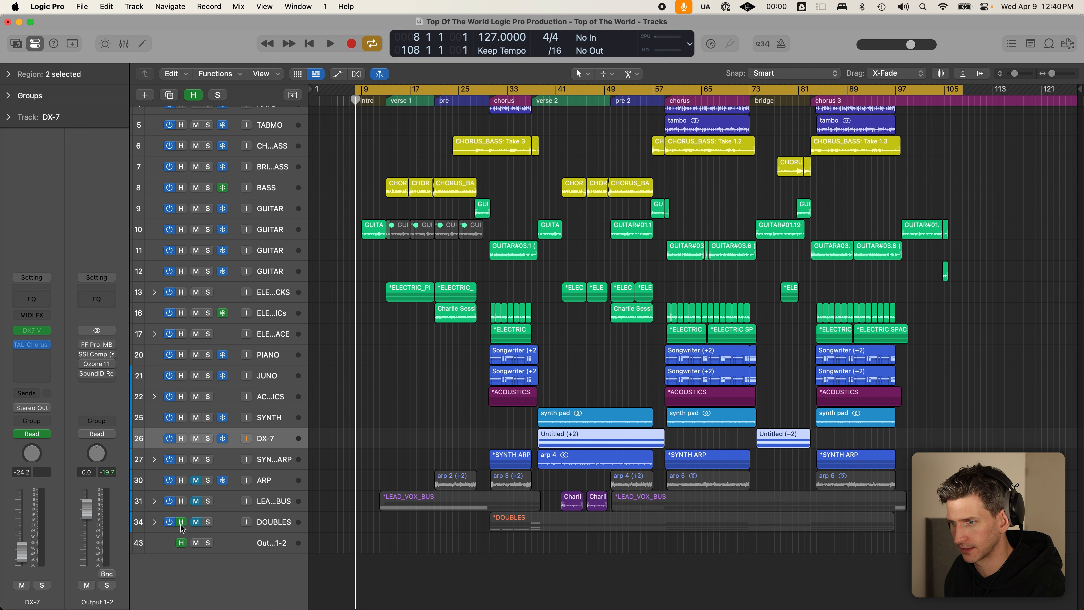
click(276, 528)
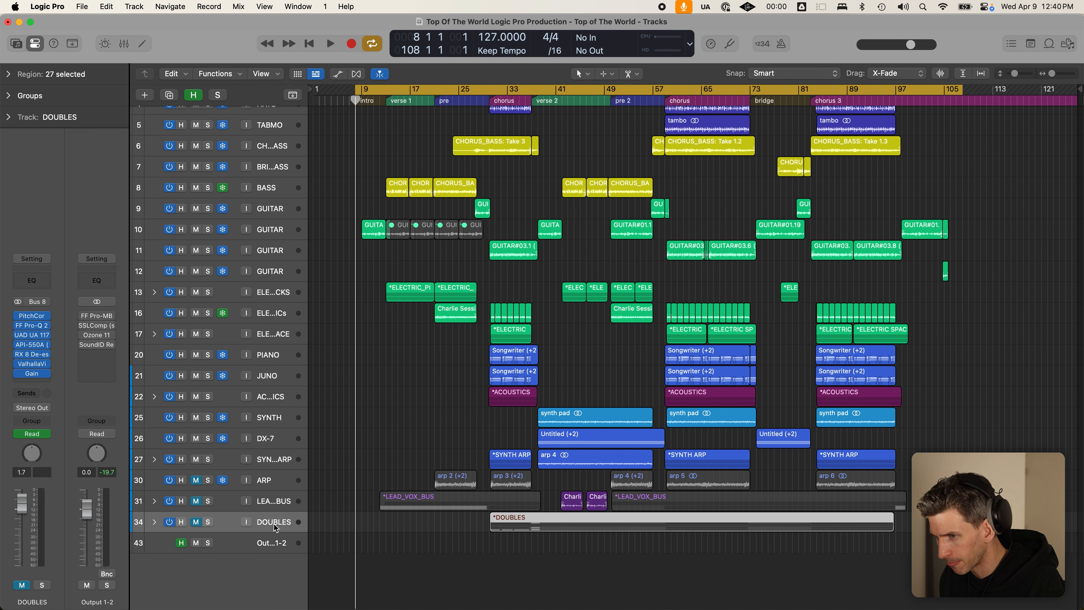
click(199, 502)
click(198, 523)
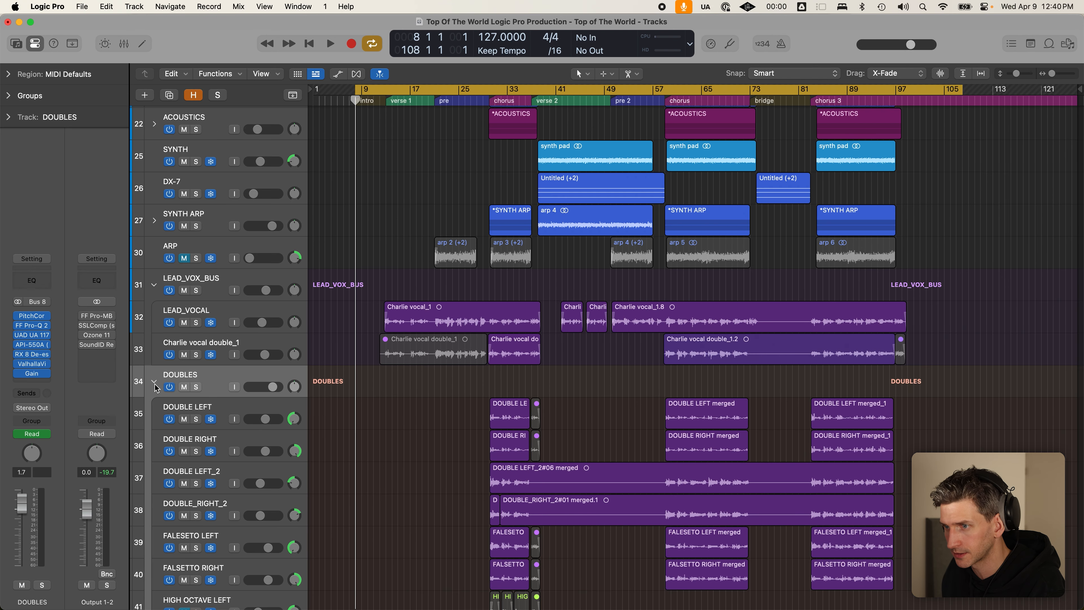
- Collapse the DOUBLES stack and solo the LEAD_VOX_BUS track
click(155, 383)
click(250, 435)
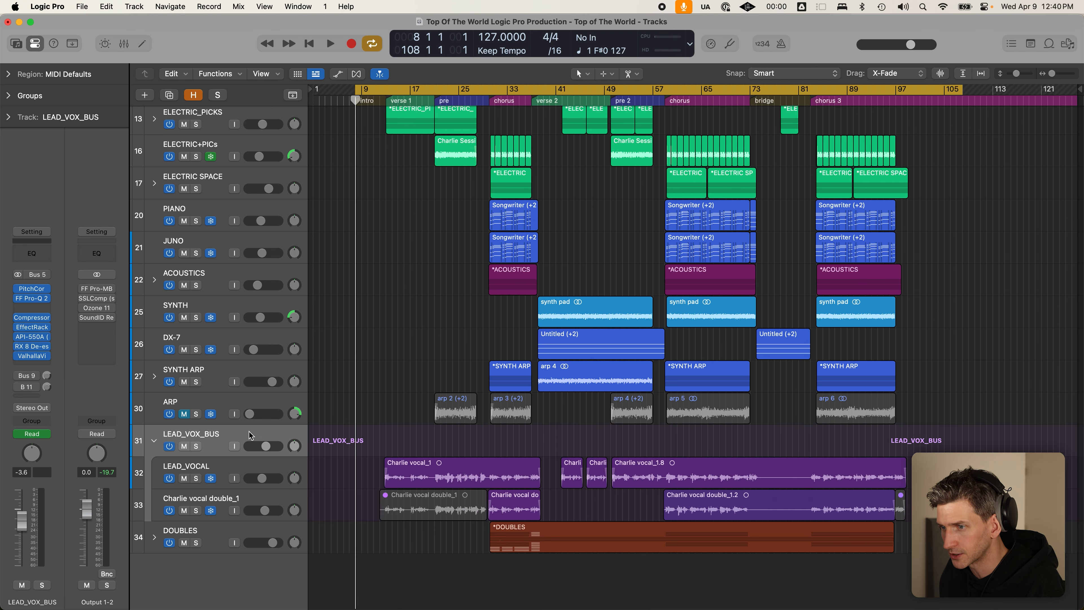
click(201, 446)
- Turn off Cycle, put the playhead at verse 1 and select the Charlie vocal_1 region
key(c)
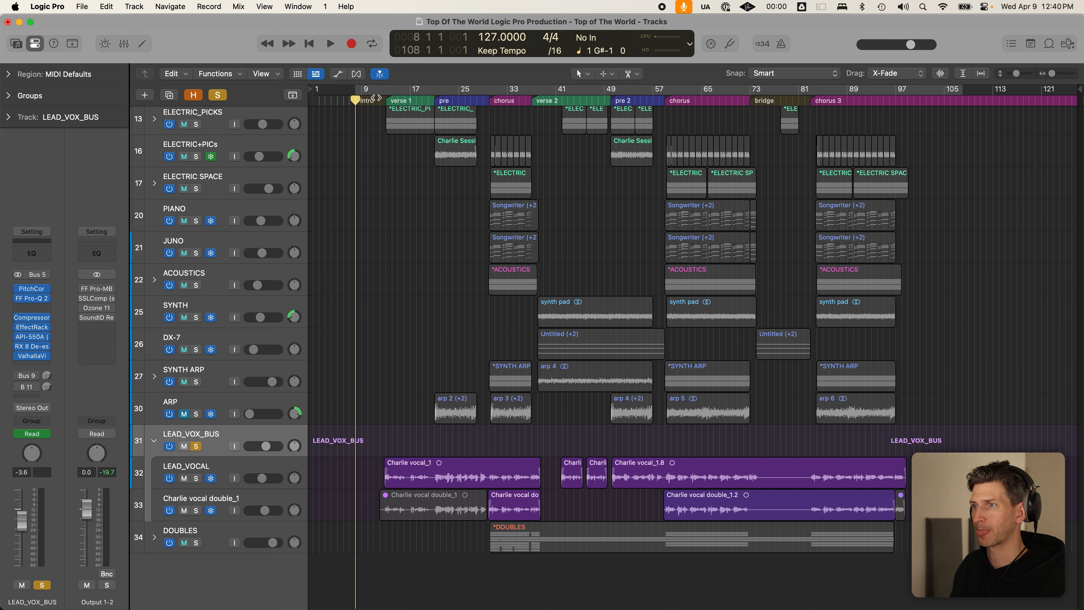
click(383, 99)
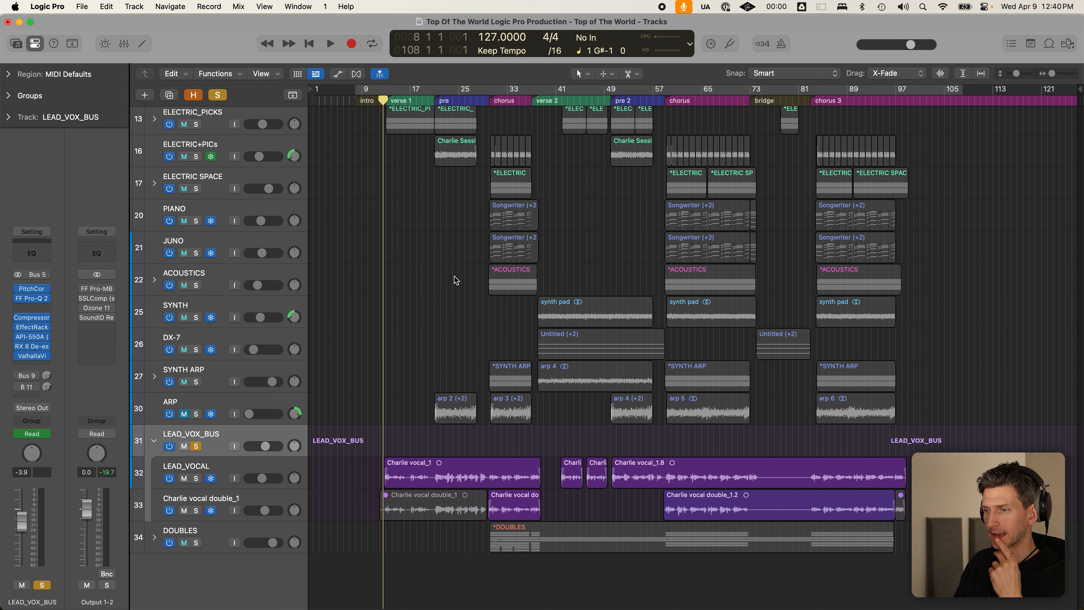
click(461, 476)
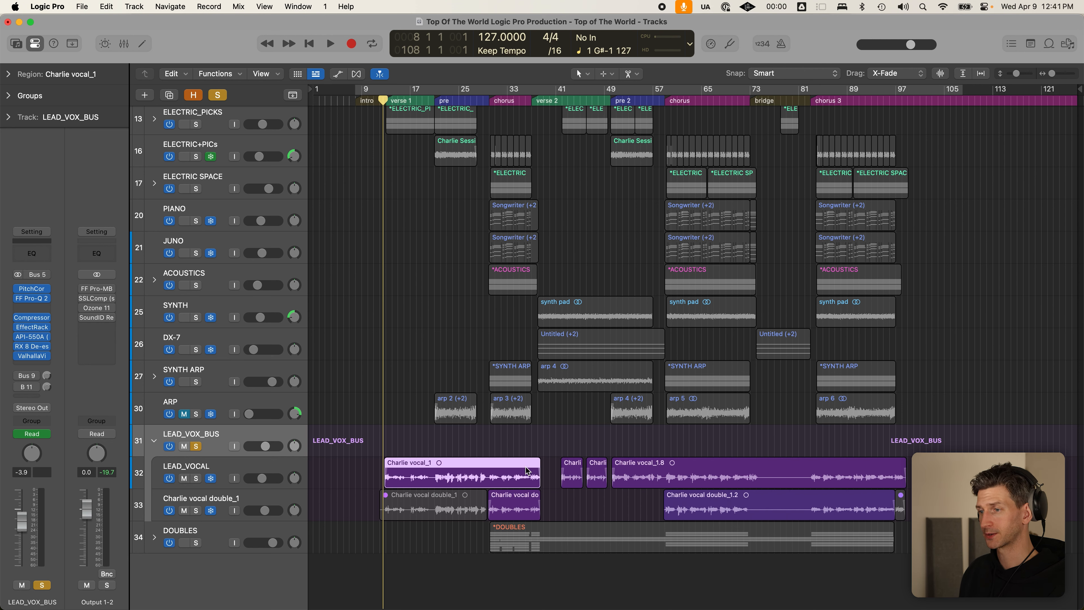
- Check the Charlie vocal_1, vocal double and LEAD_VOCAL regions at verse 1 and the chorus
shift+click(521, 504)
click(557, 505)
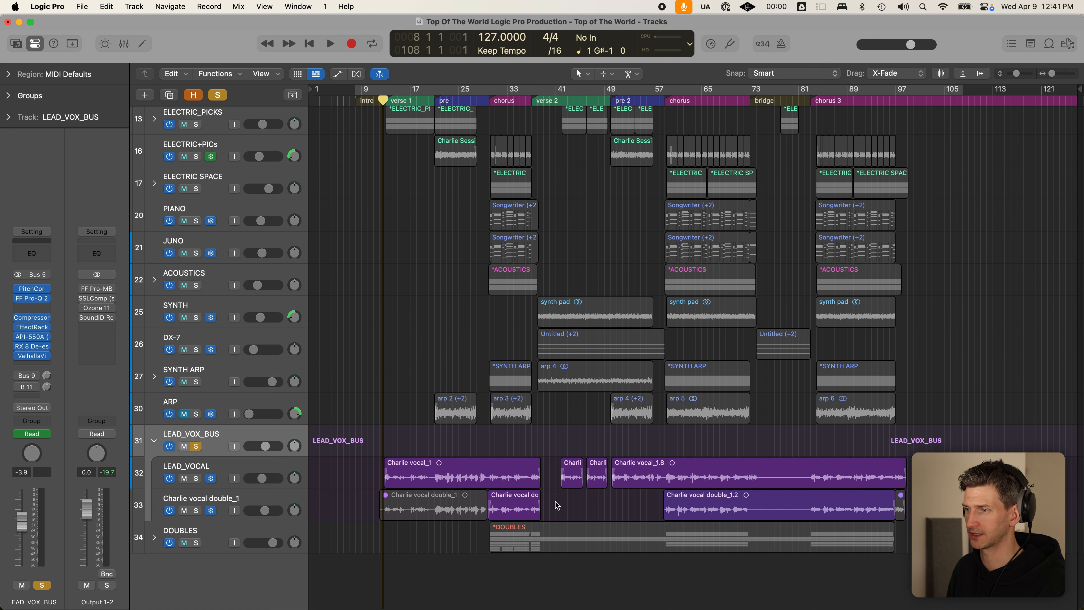
click(497, 100)
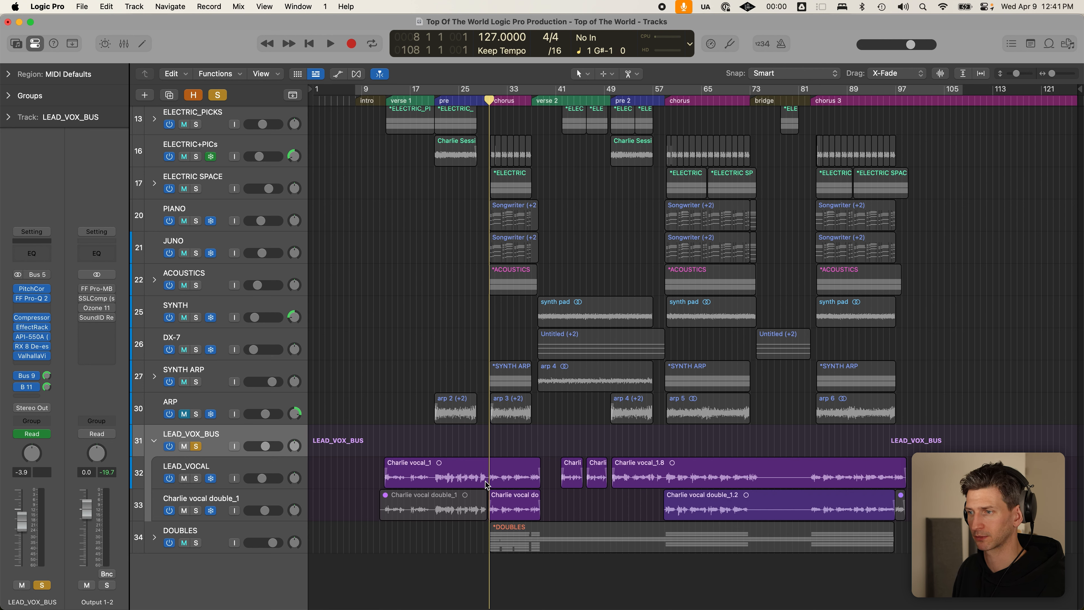
click(505, 472)
click(511, 499)
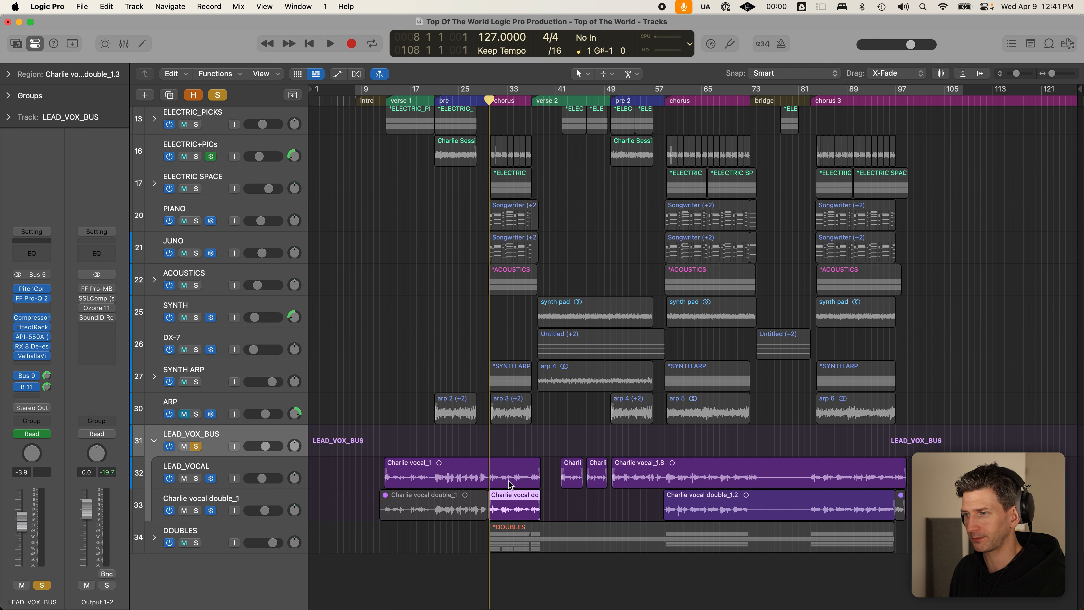
click(286, 434)
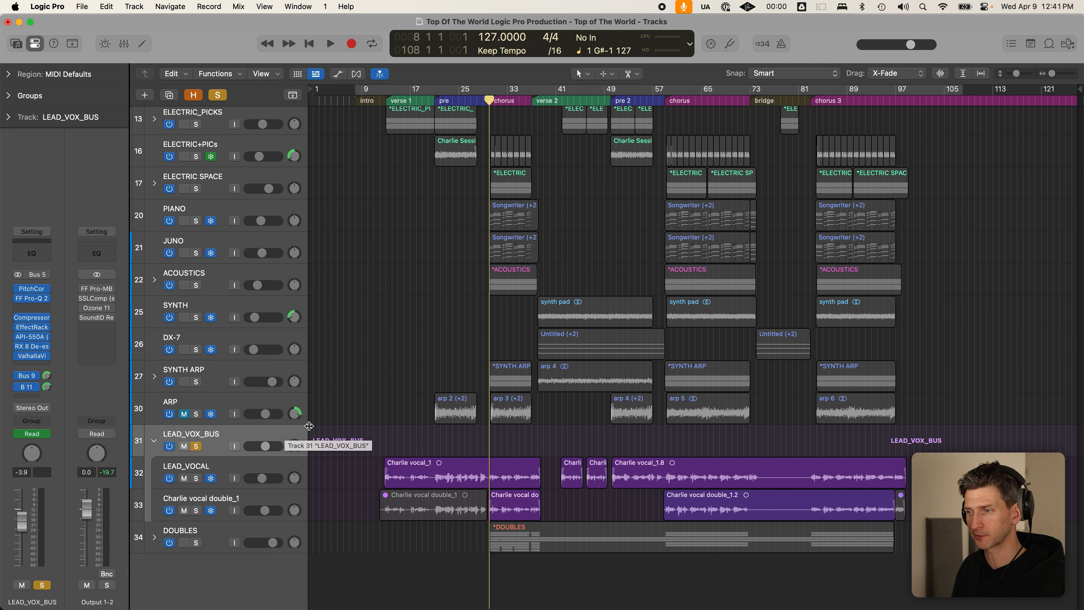
drag(365, 477, 714, 472)
click(553, 483)
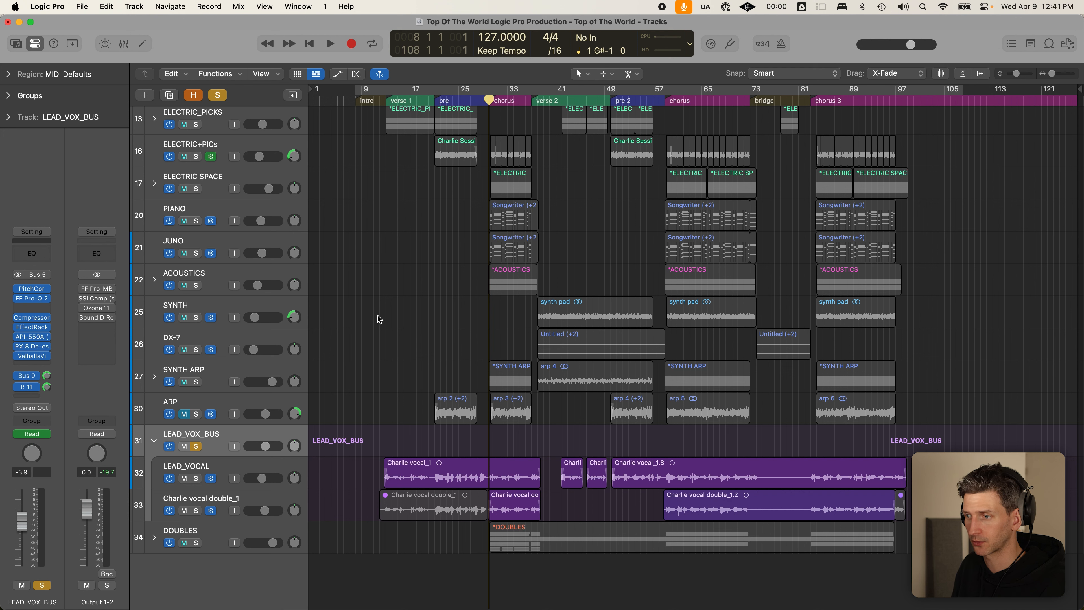
- Cycle bars 13 to 40 from verse 1 and collapse the LEAD_VOX_BUS stack
click(385, 100)
drag(386, 89, 555, 89)
click(427, 467)
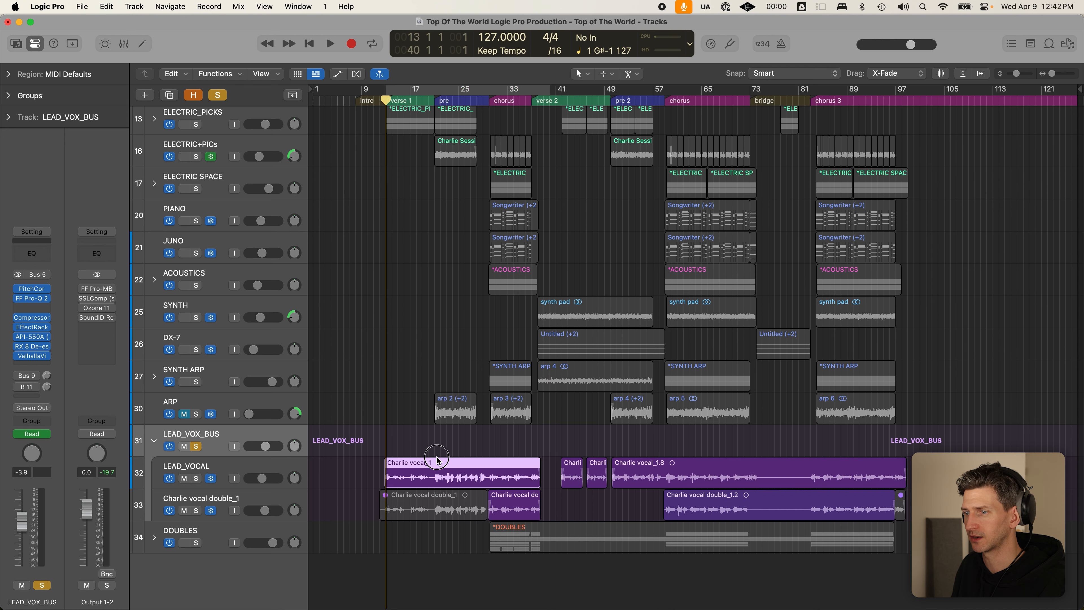
key(c)
scroll(297, 286, up, 1)
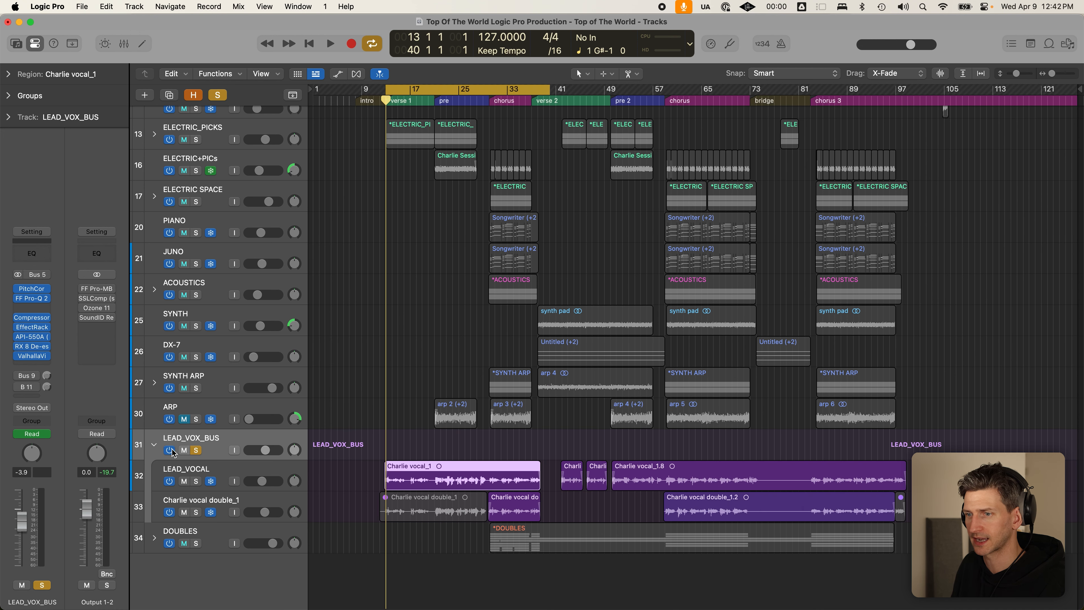
click(154, 445)
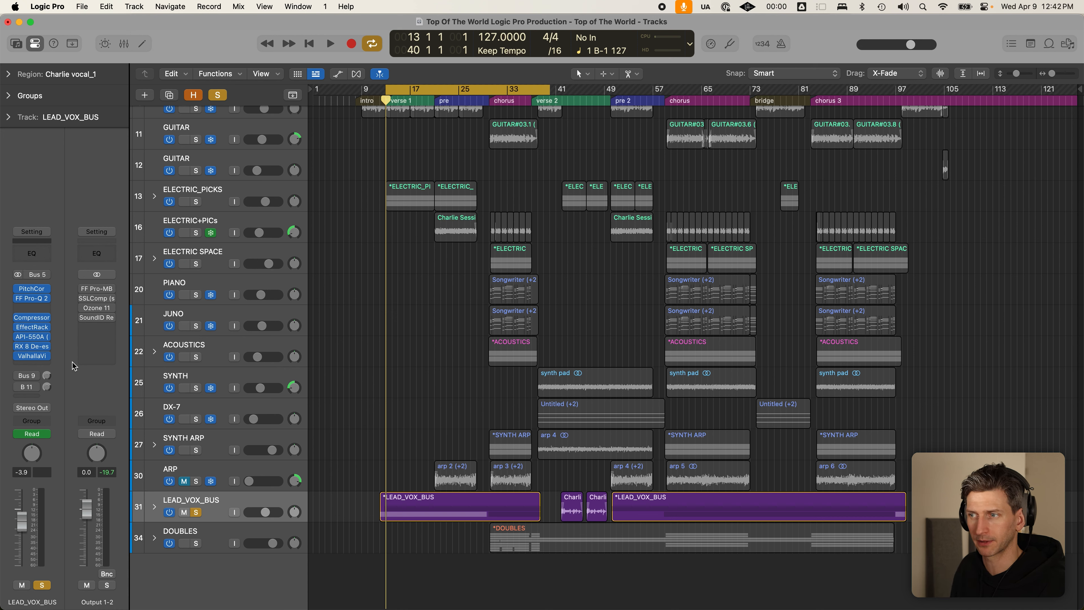
- Clear all solos and the cycle loop, then play the full mix
key(space)
key(space)
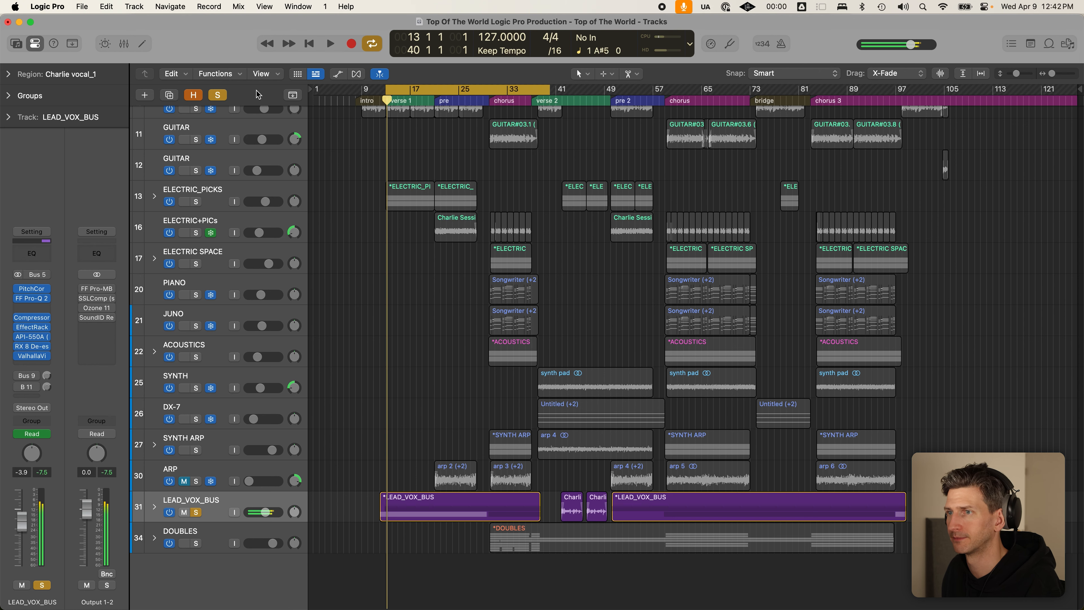
click(219, 95)
scroll(222, 107, up, 3)
click(381, 98)
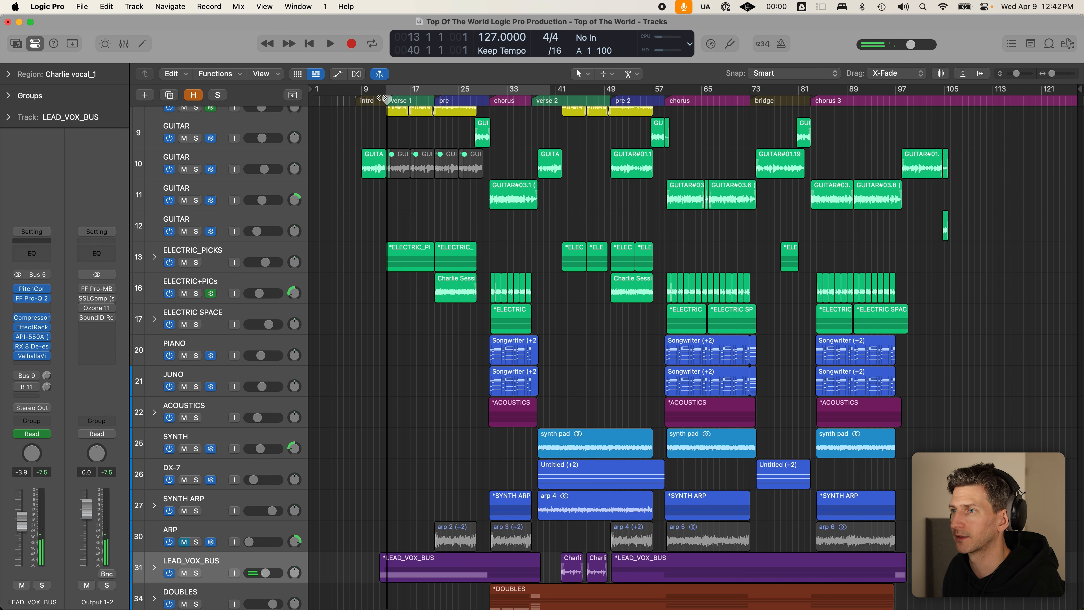
key(space)
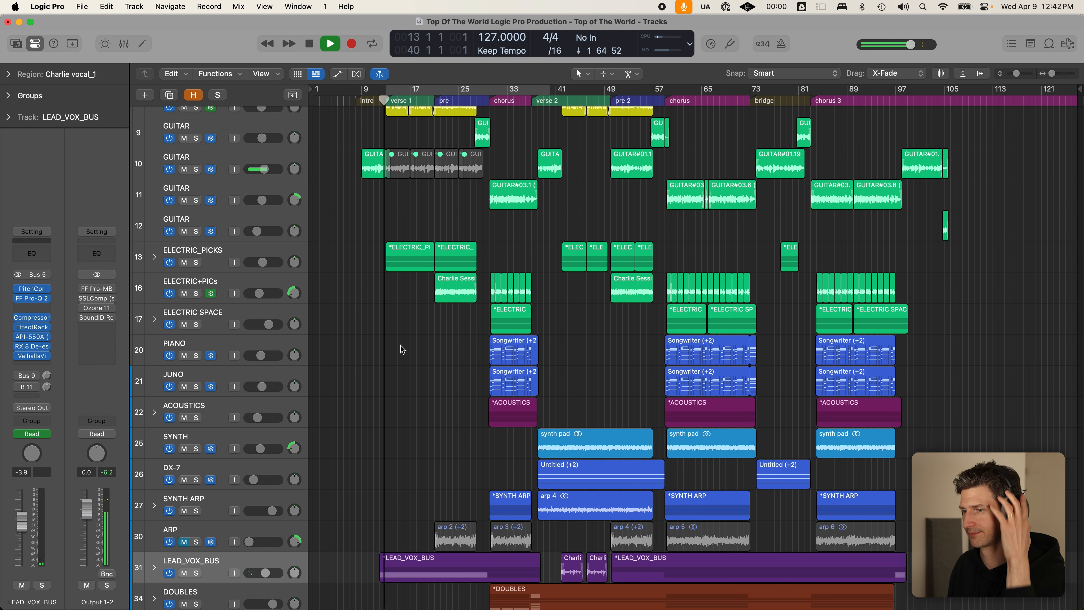
- Toggle the LEAD_VOX_BUS stack open and closed, and briefly check the project audio browser
click(154, 568)
scroll(155, 568, down, 2)
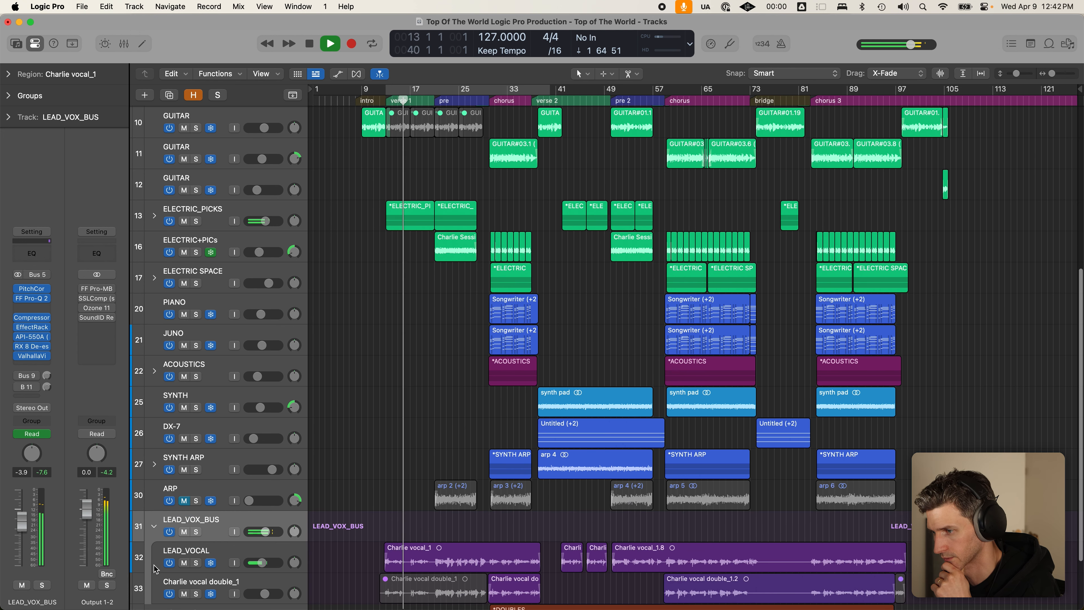
click(155, 529)
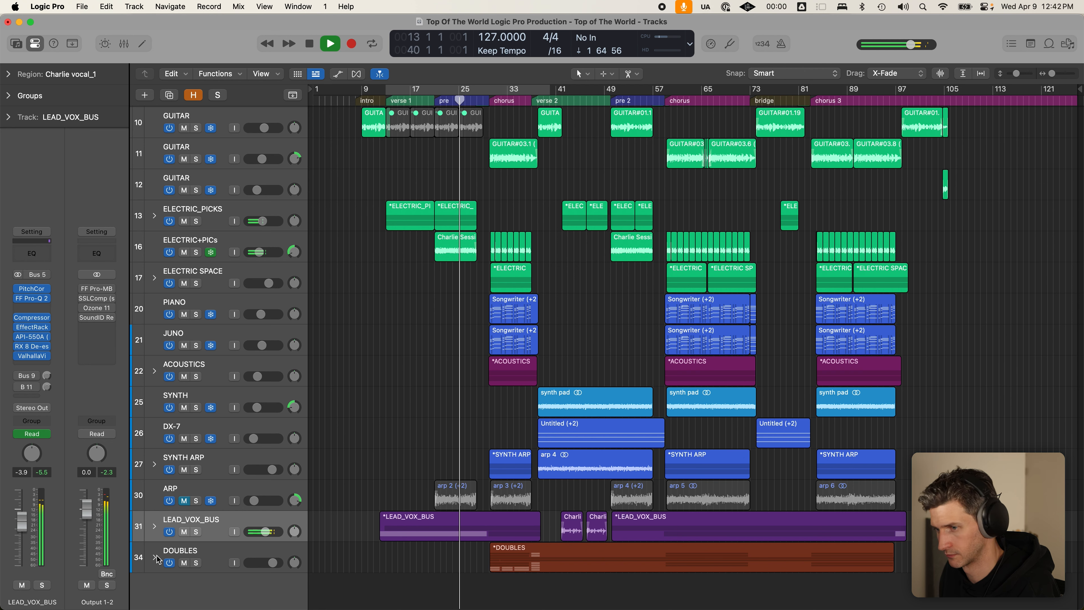
click(1068, 43)
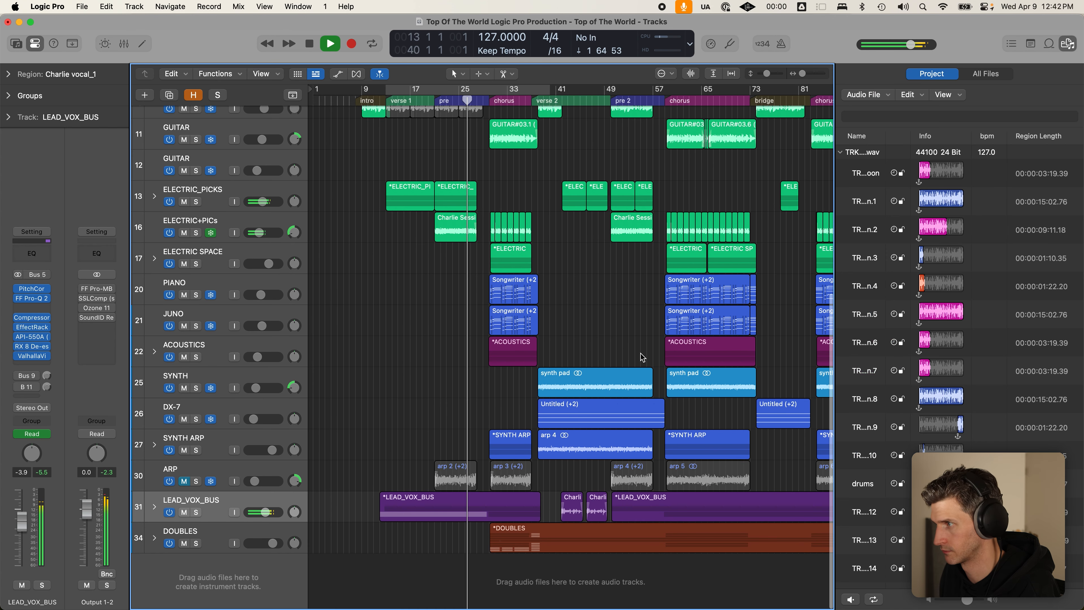
click(1068, 44)
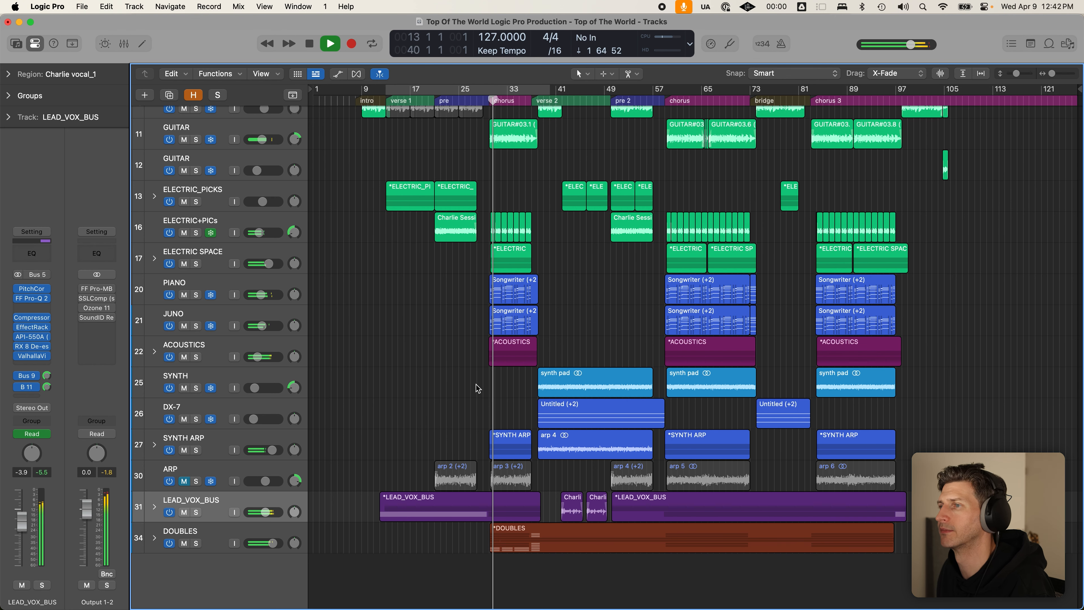
scroll(488, 386, down, 1)
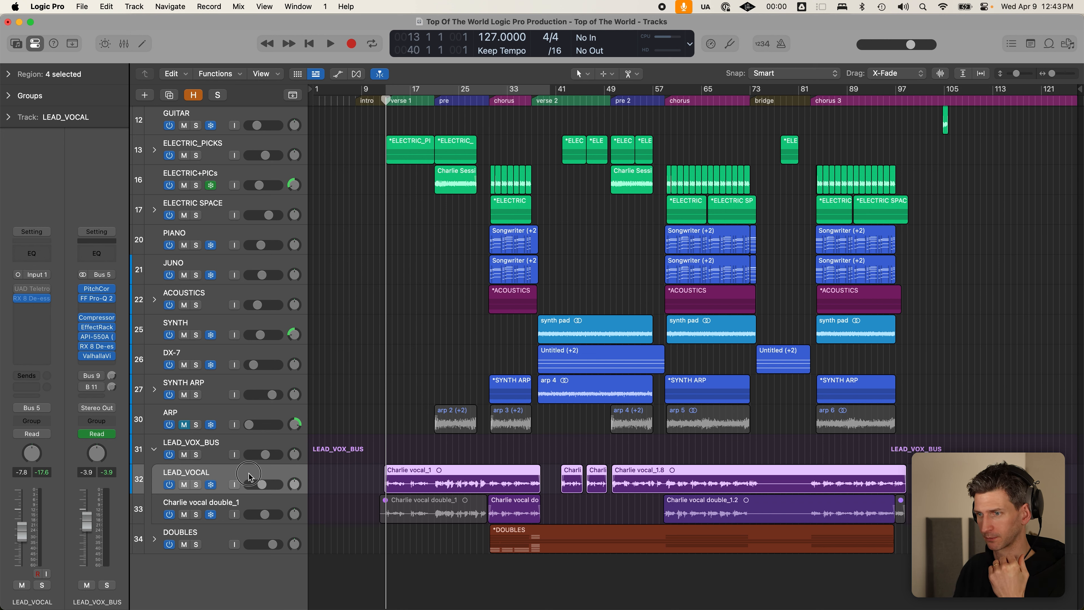
- Review LEAD_VOX_BUS Pitch Correction (E Major, 108 ms response, 10 Cent tolerance), then close it
click(248, 440)
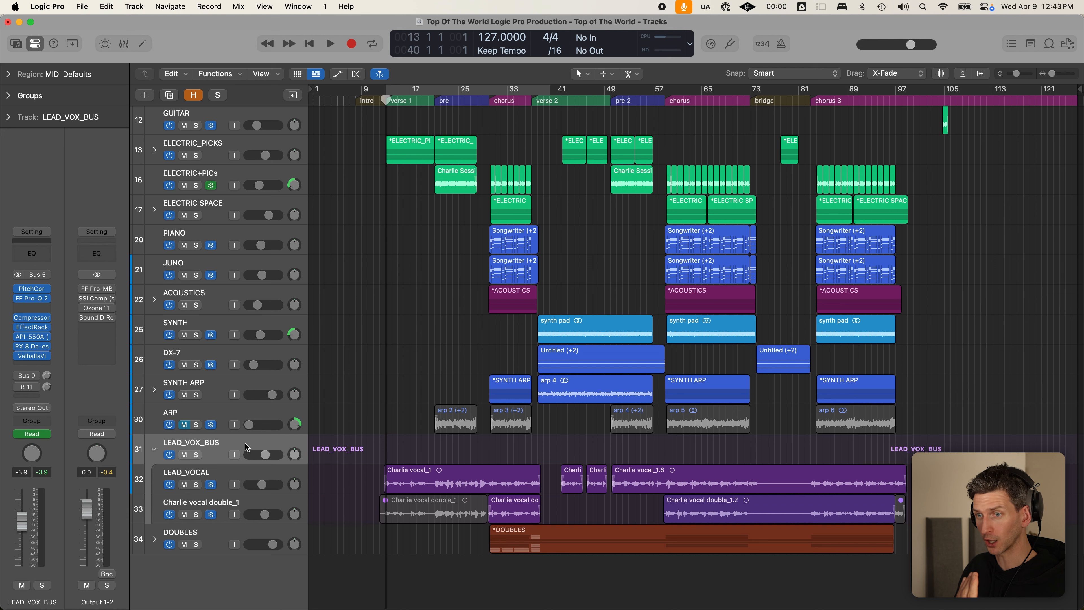
mouse_move(38, 291)
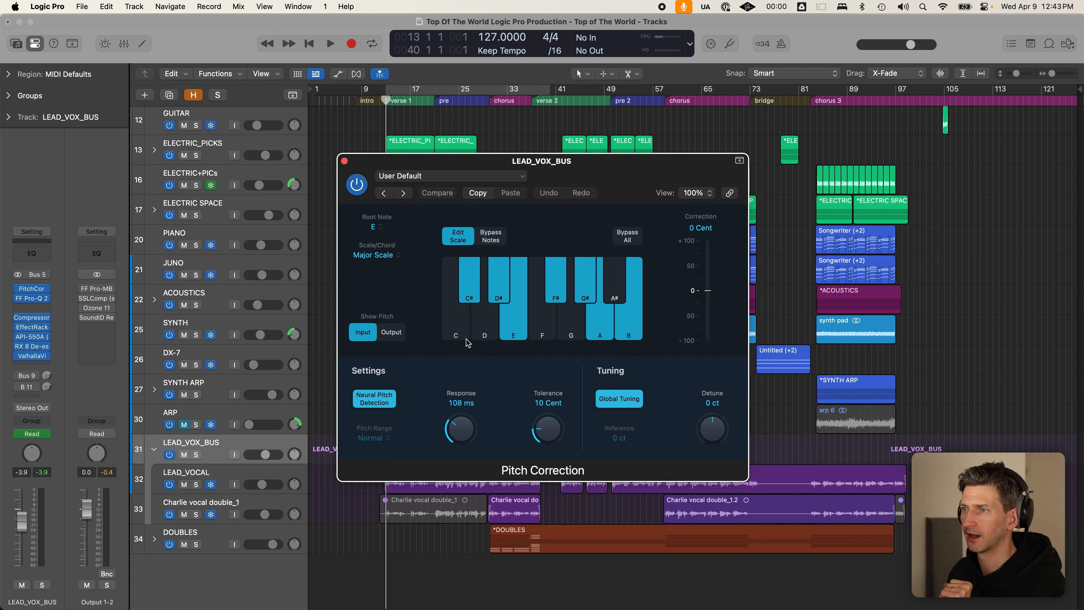
click(344, 161)
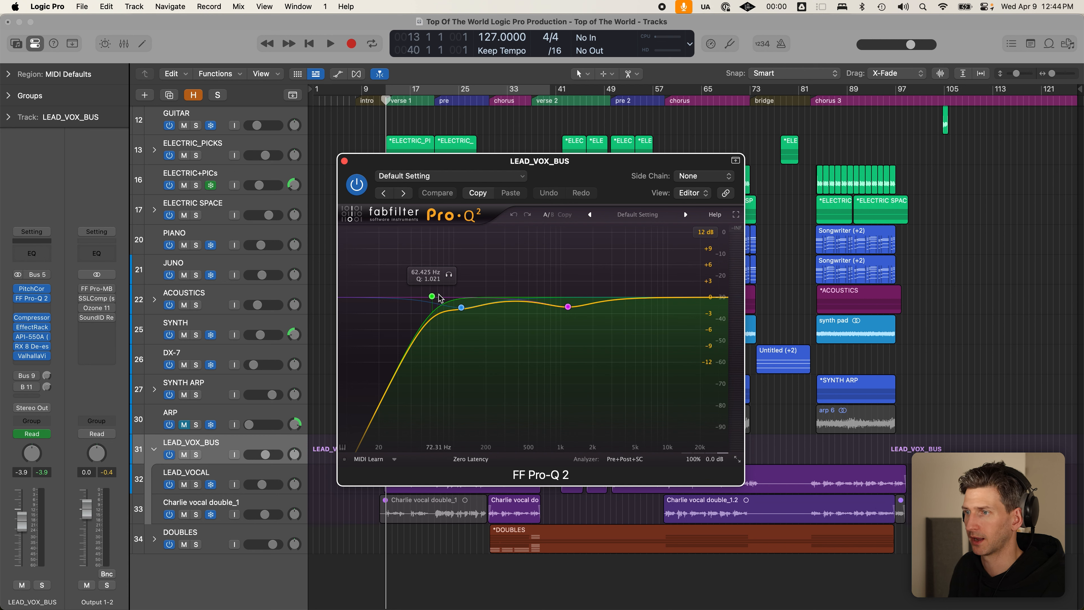
- Inspect Pro-Q 2's low-cut and 117 Hz bell bands, close it, and open the Studio FET Compressor
click(432, 297)
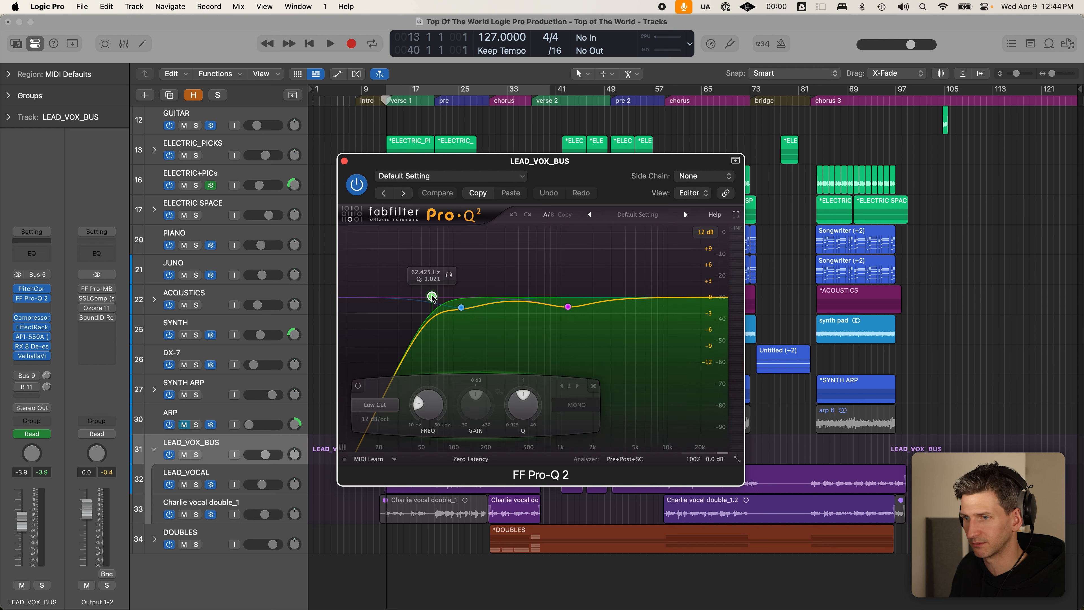
click(461, 307)
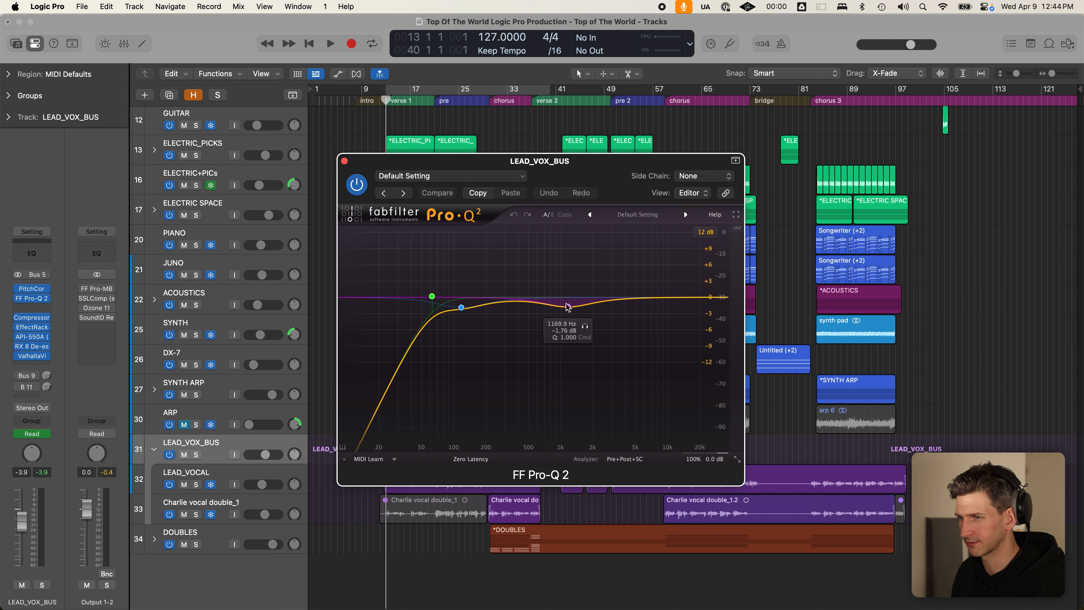
drag(587, 166, 561, 113)
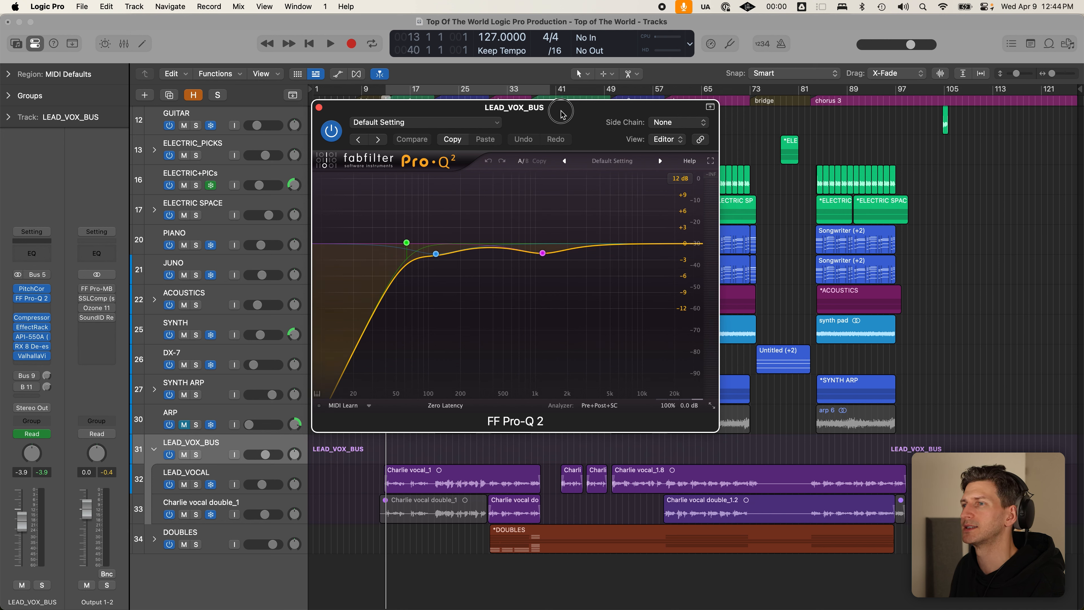
drag(561, 113, 561, 109)
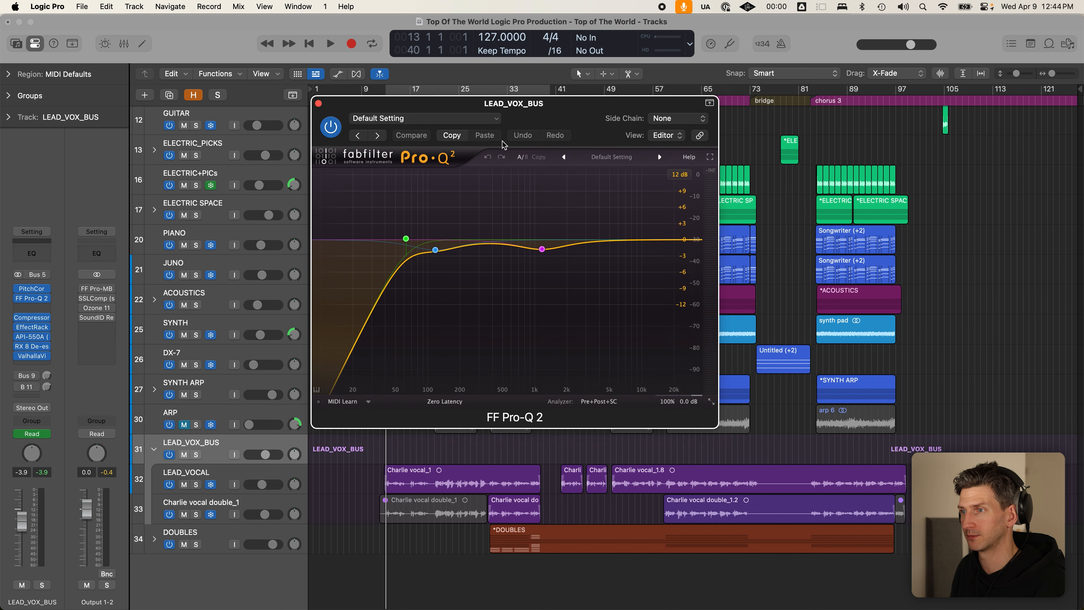
click(319, 104)
click(34, 321)
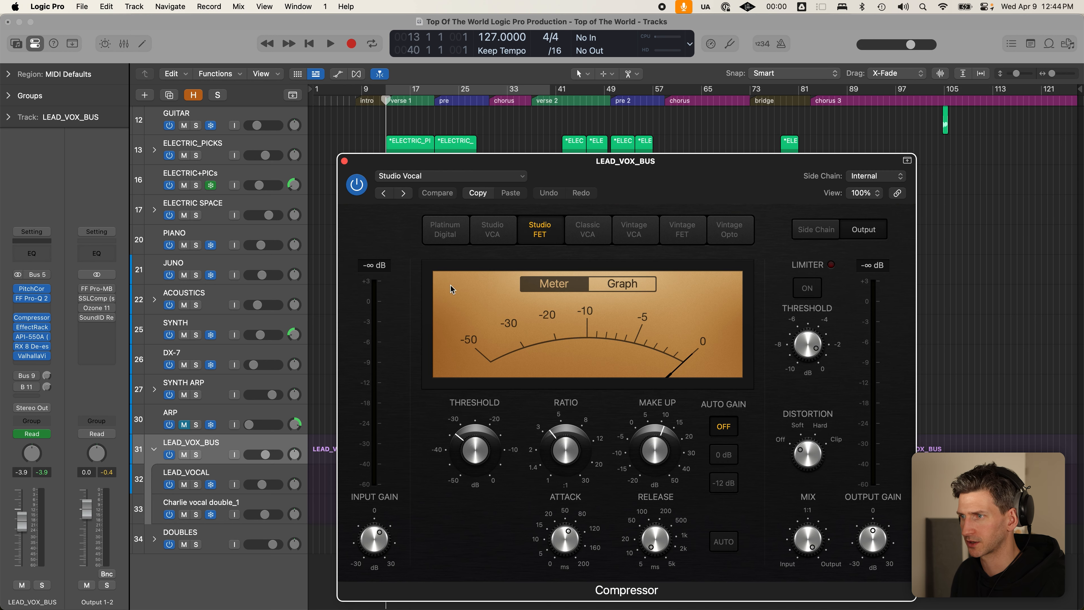
- Bypass the Compressor and the whole LEAD_VOX_BUS insert chain, repositioning the Compressor window
drag(677, 185, 624, 116)
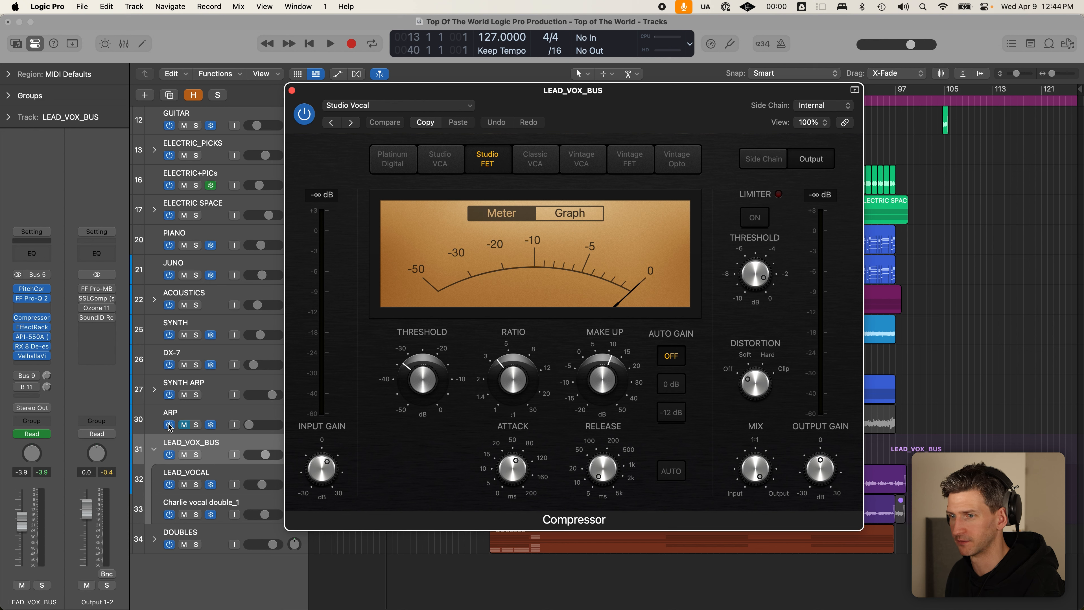
click(17, 317)
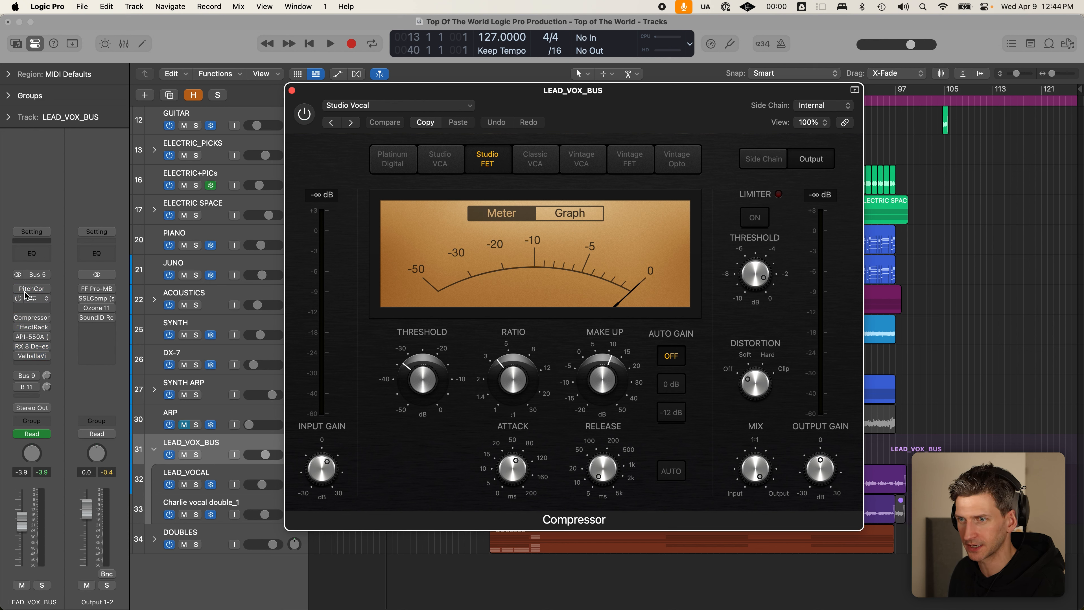
drag(20, 288, 18, 318)
click(17, 318)
drag(517, 94, 693, 69)
- Solo LEAD_VOX_BUS and re-enable the pitch correction, Pro-Q 2 and compressor inserts during playback
key(s)
key(space)
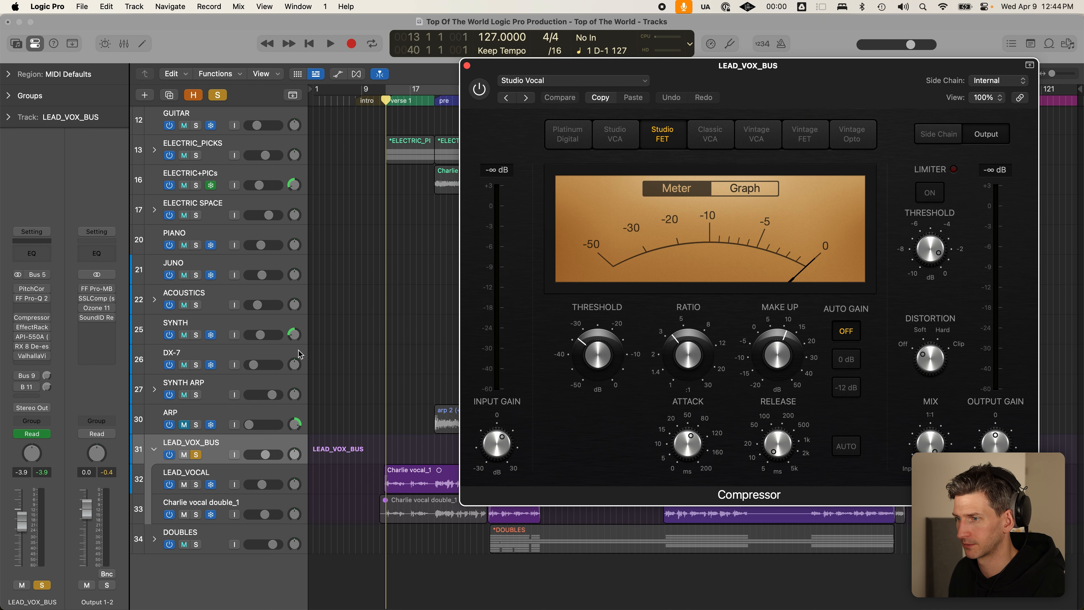
mouse_move(39, 292)
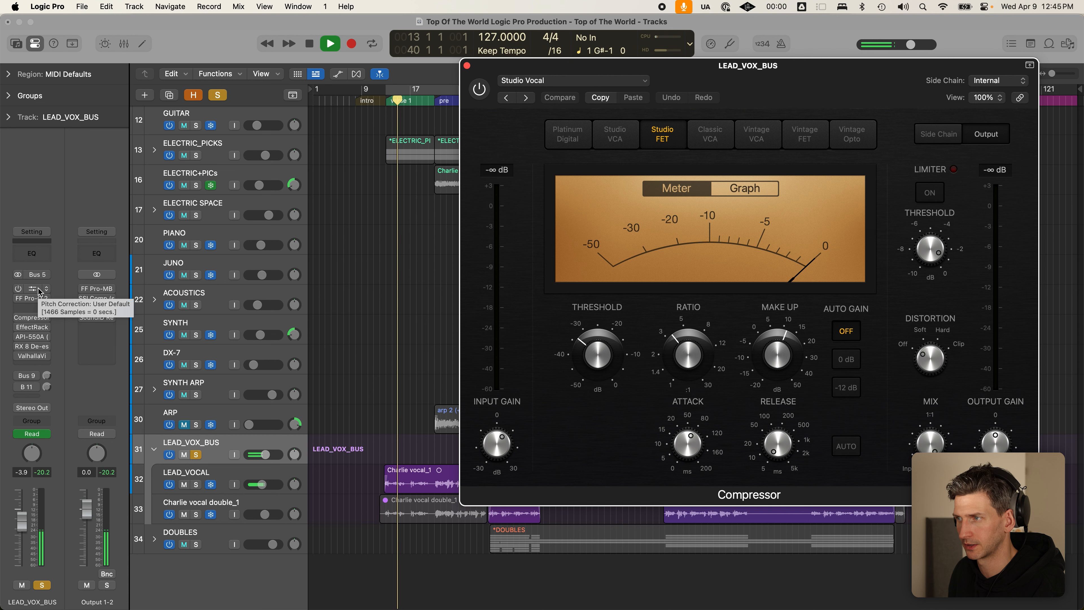
key(space)
click(17, 289)
drag(17, 289, 21, 318)
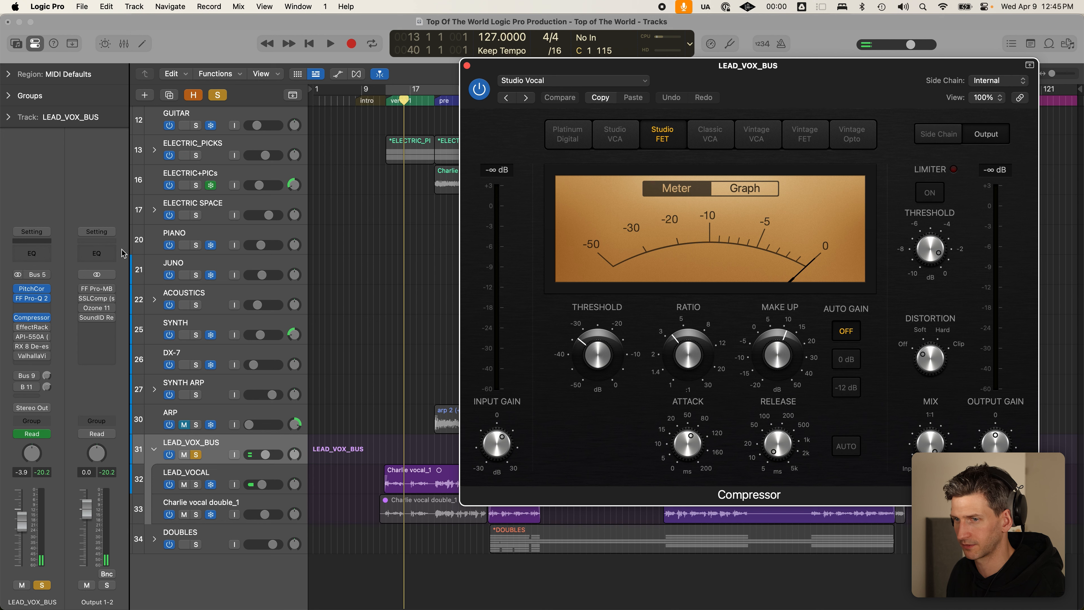
key(space)
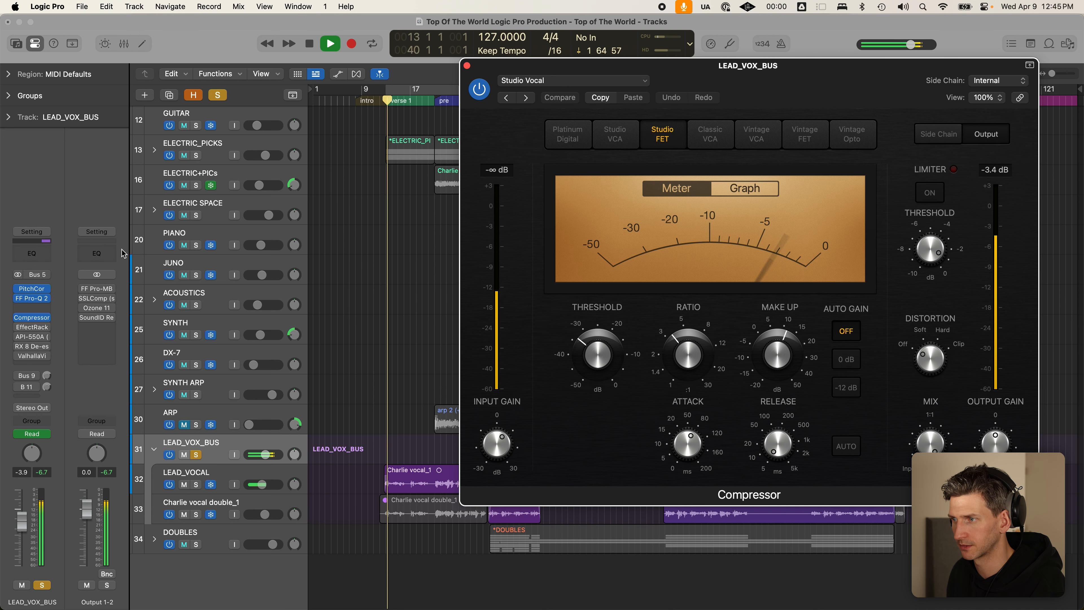
drag(865, 89, 842, 71)
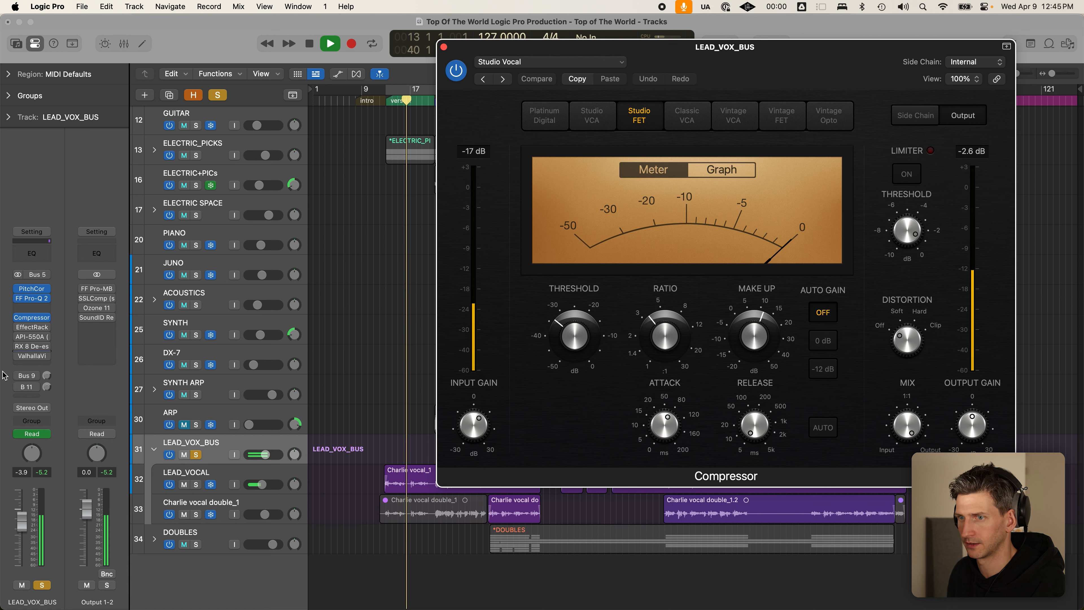
key(space)
- Open EffectRack with the Rock Vox Tite Edge rack of Decapitator and Devil-Loc
mouse_move(43, 348)
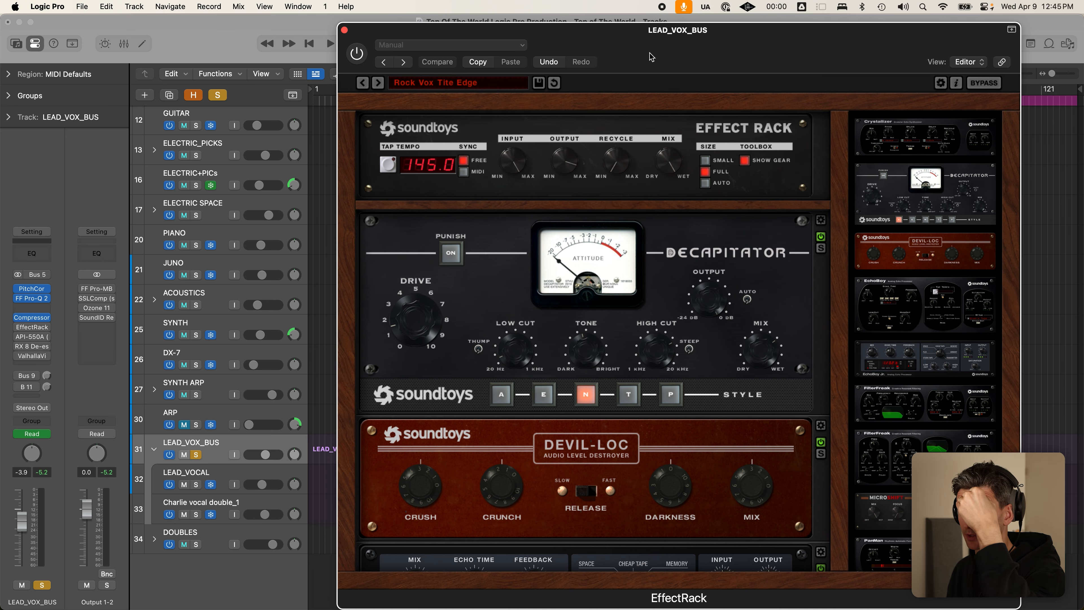
drag(648, 51, 450, 27)
scroll(436, 266, down, 5)
scroll(430, 272, up, 5)
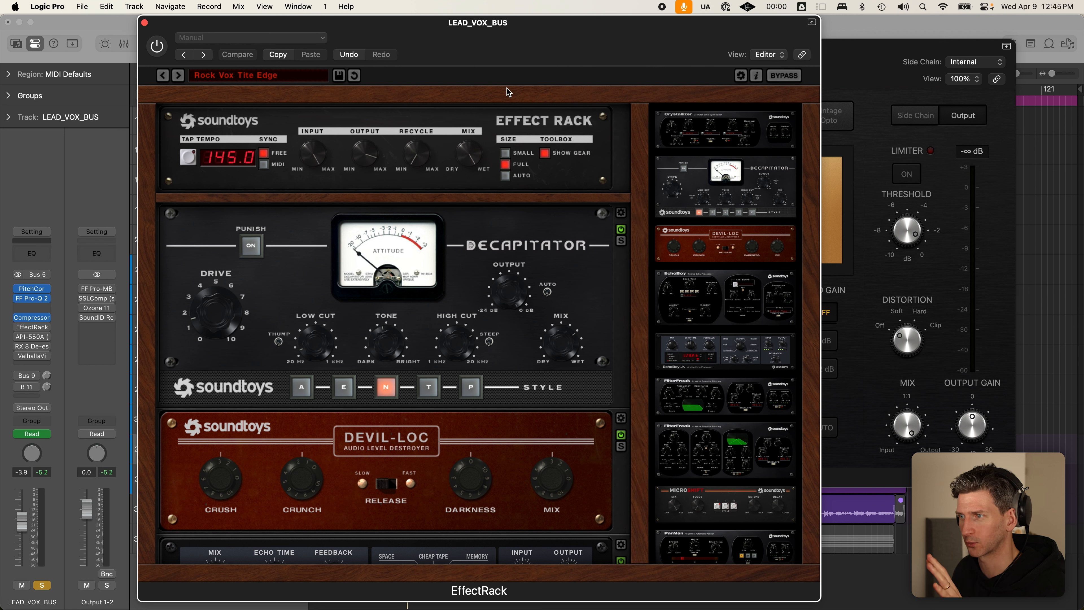
- Adjust the Decapitator output level and scroll through the EffectRack modules
click(511, 279)
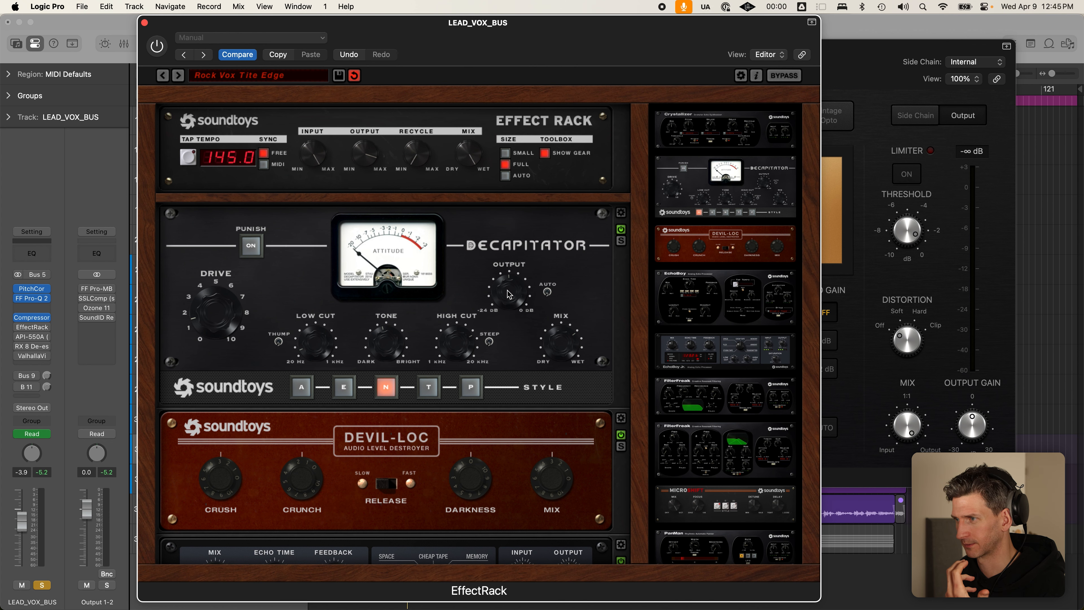
scroll(465, 289, down, 2)
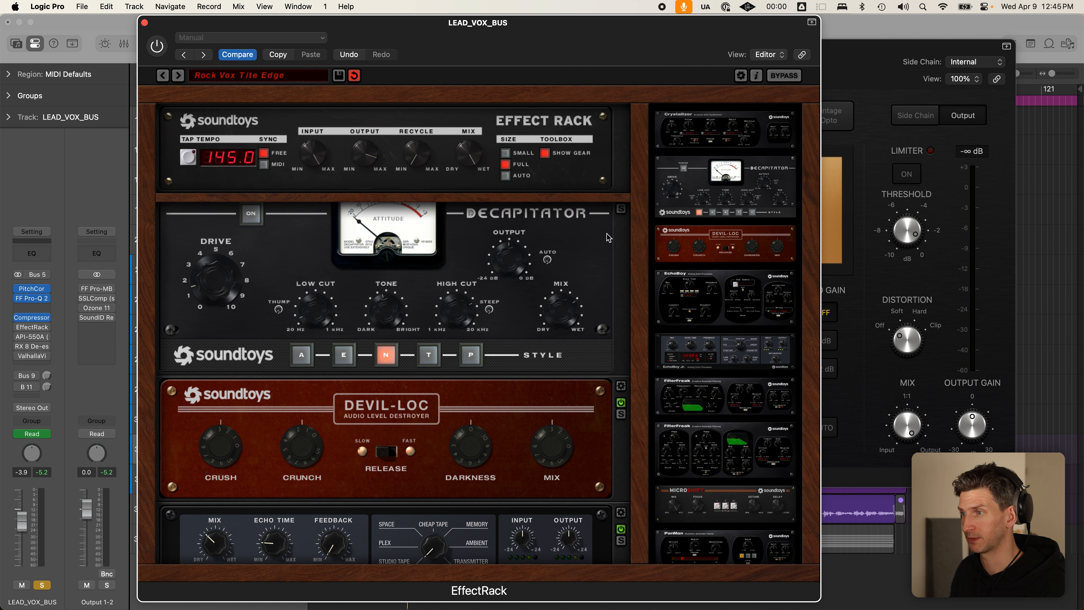
scroll(567, 397, down, 3)
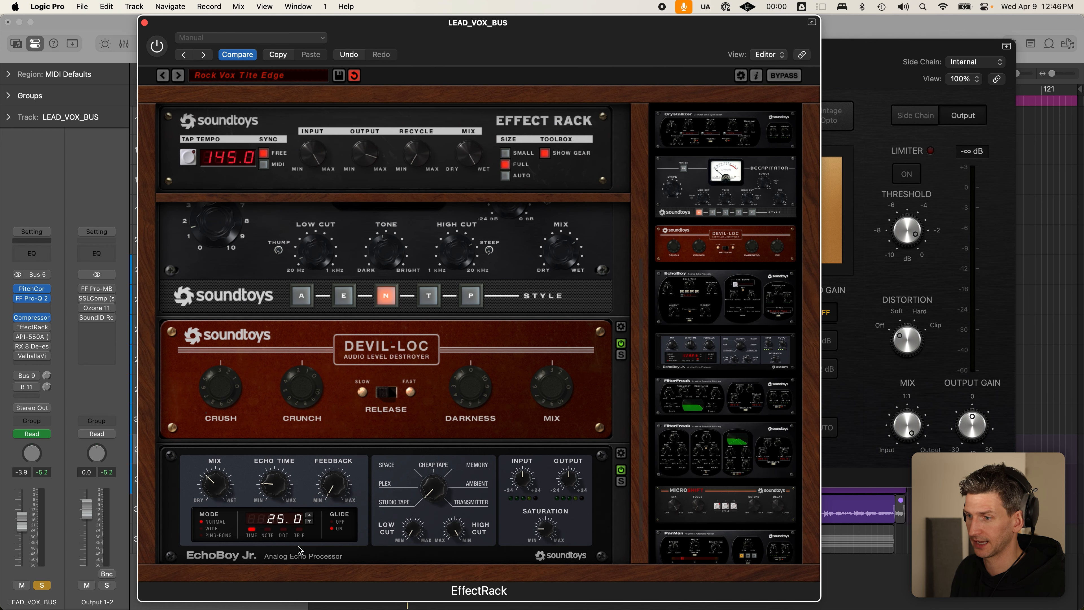
- Play the mix with EffectRack switched back on, then close its window
mouse_move(17, 331)
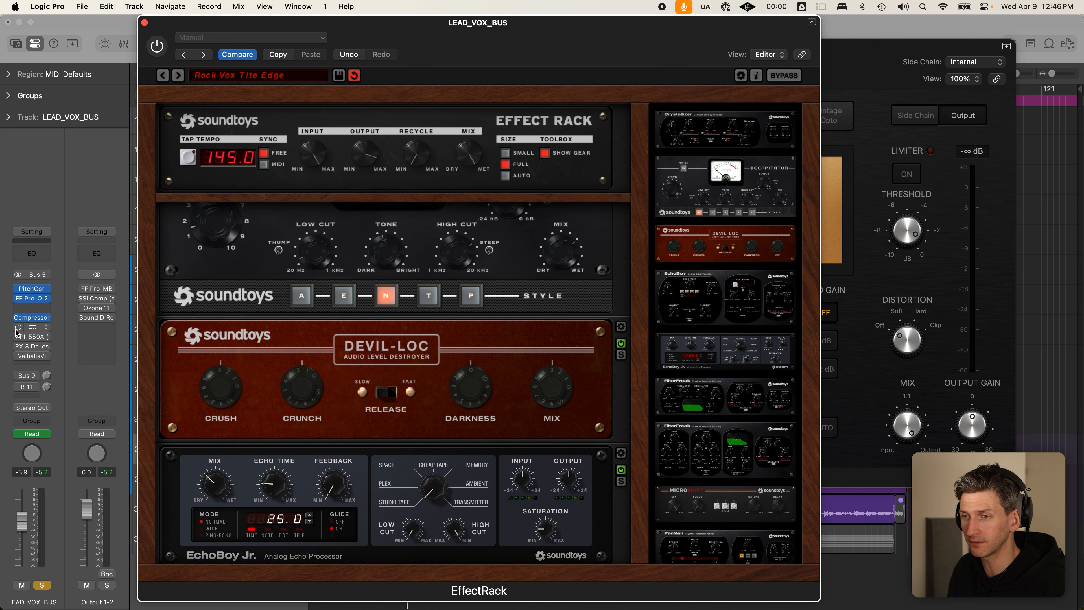
key(space)
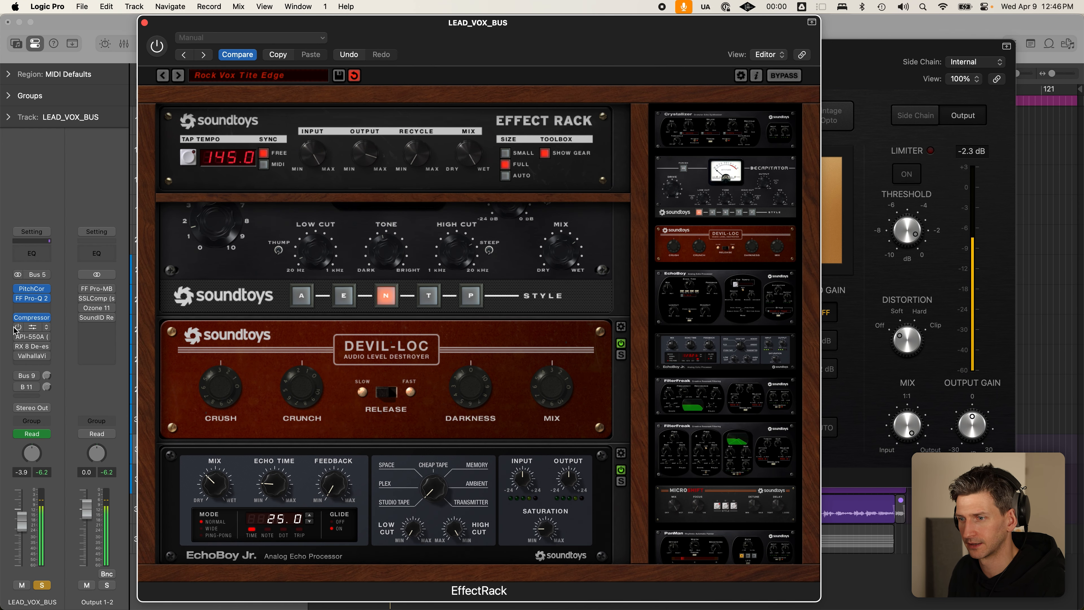
click(18, 328)
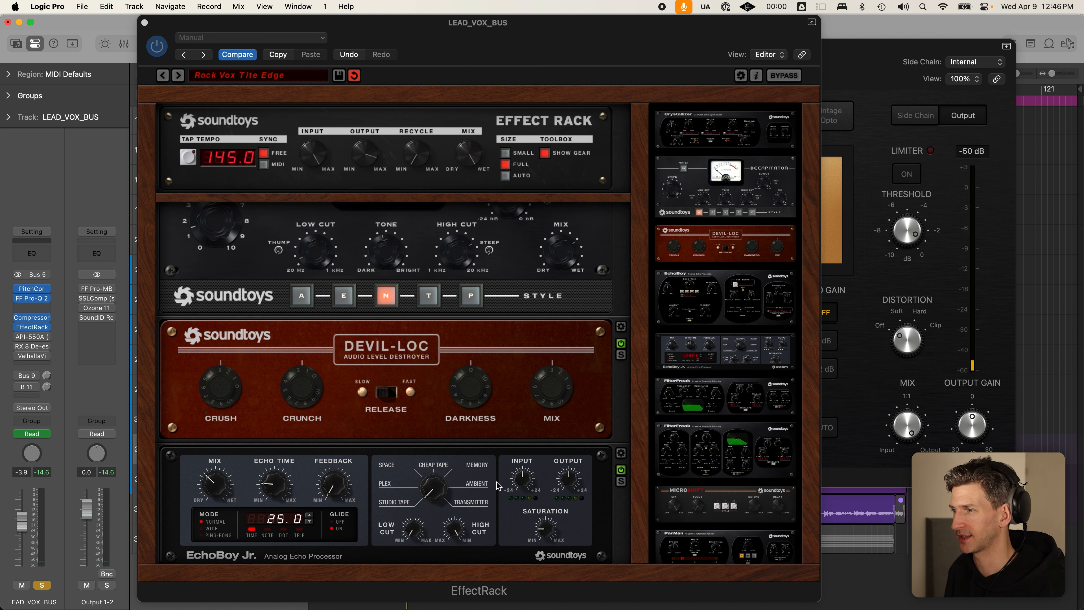
scroll(582, 357, up, 5)
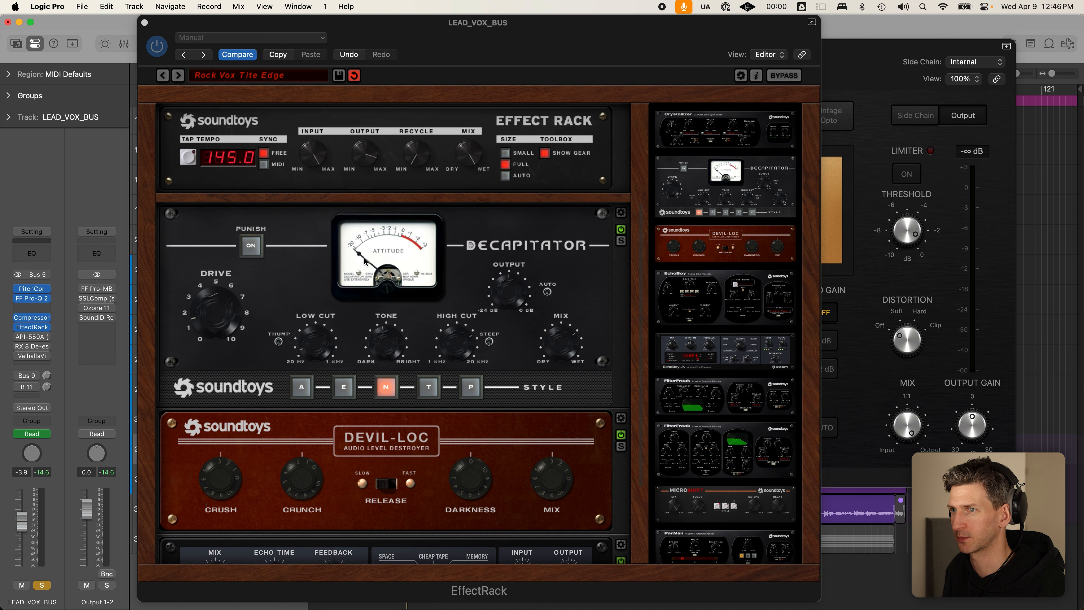
click(446, 40)
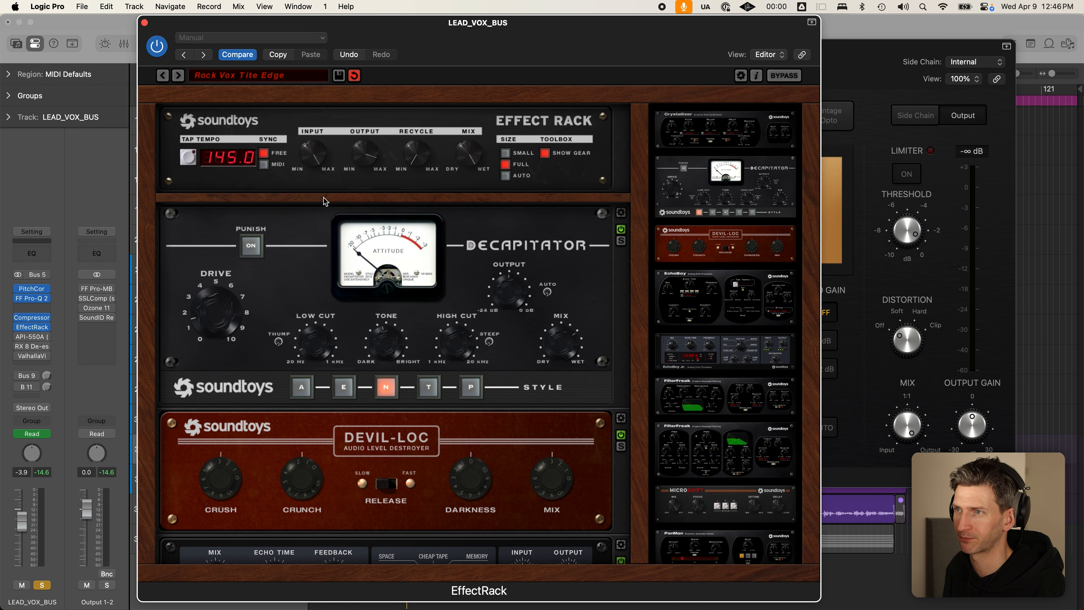
click(145, 22)
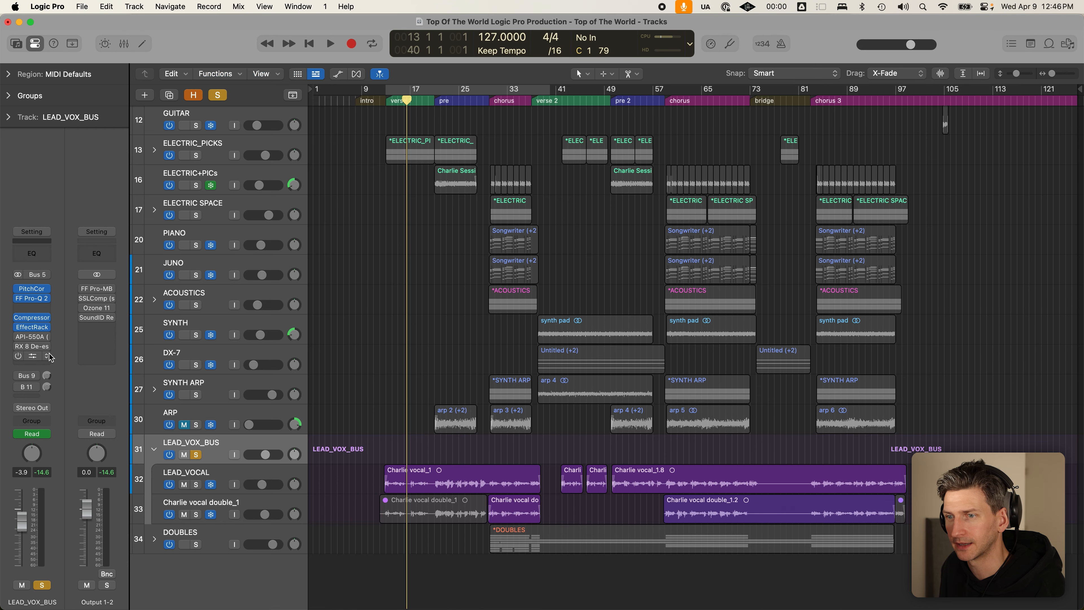
- Enable the API-550A insert on LEAD_VOX_BUS and check its high-band frequency setting
click(19, 338)
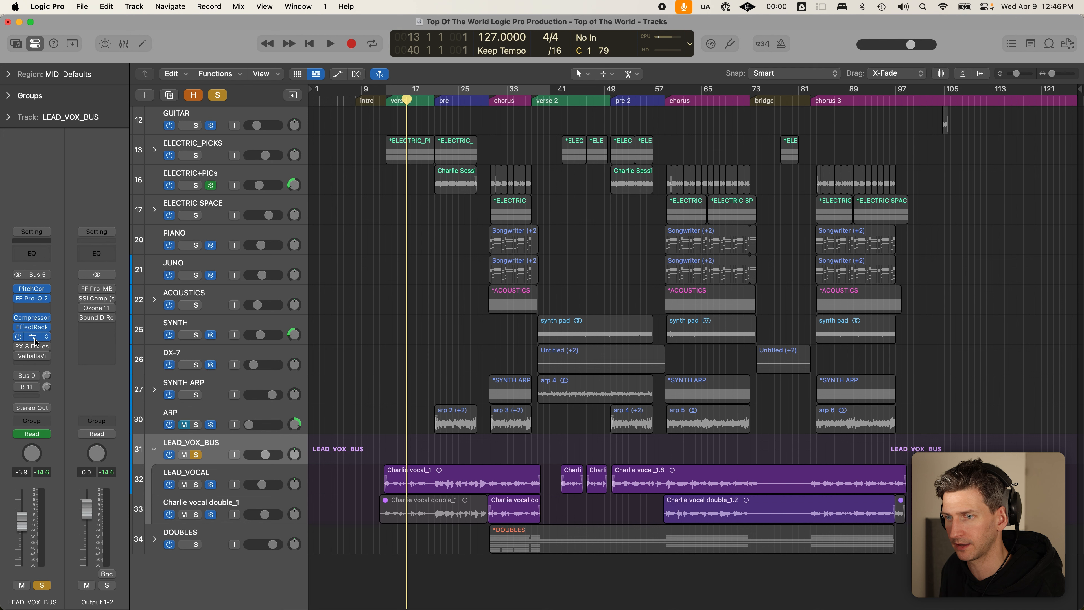
click(34, 339)
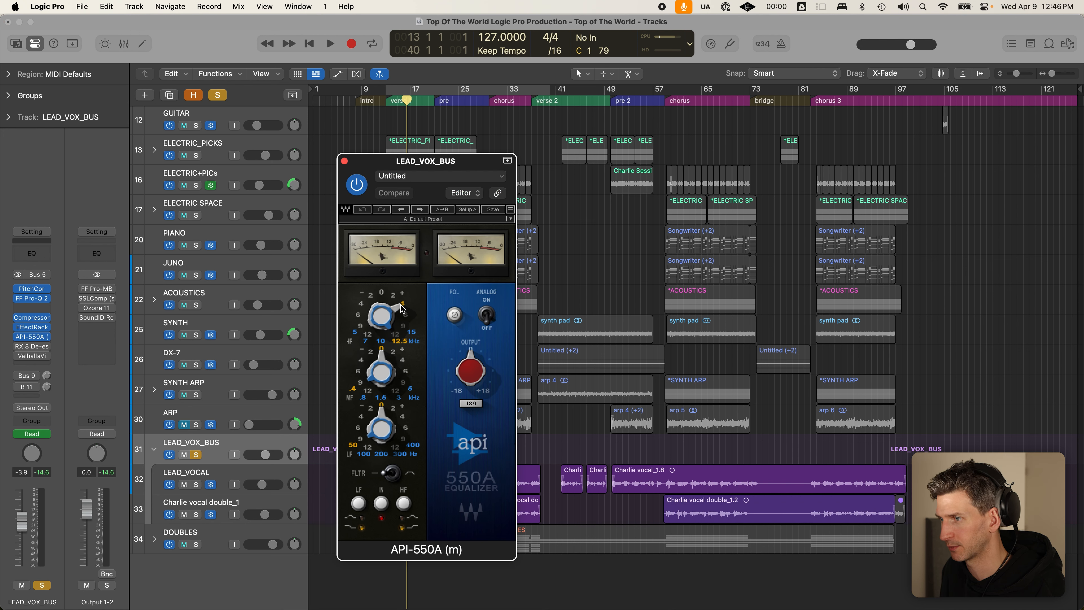
mouse_move(398, 300)
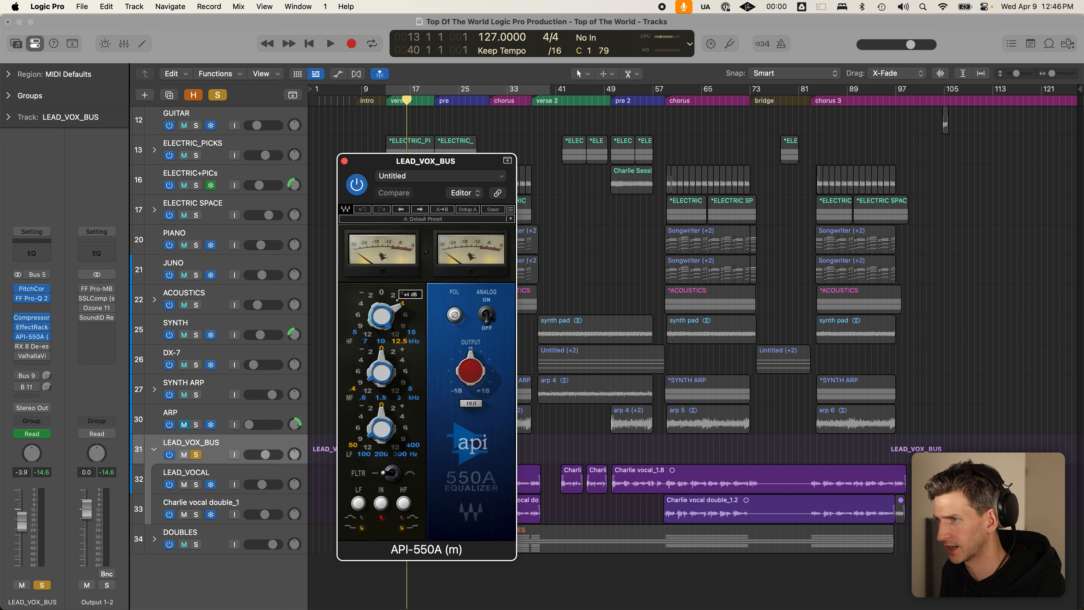
click(386, 326)
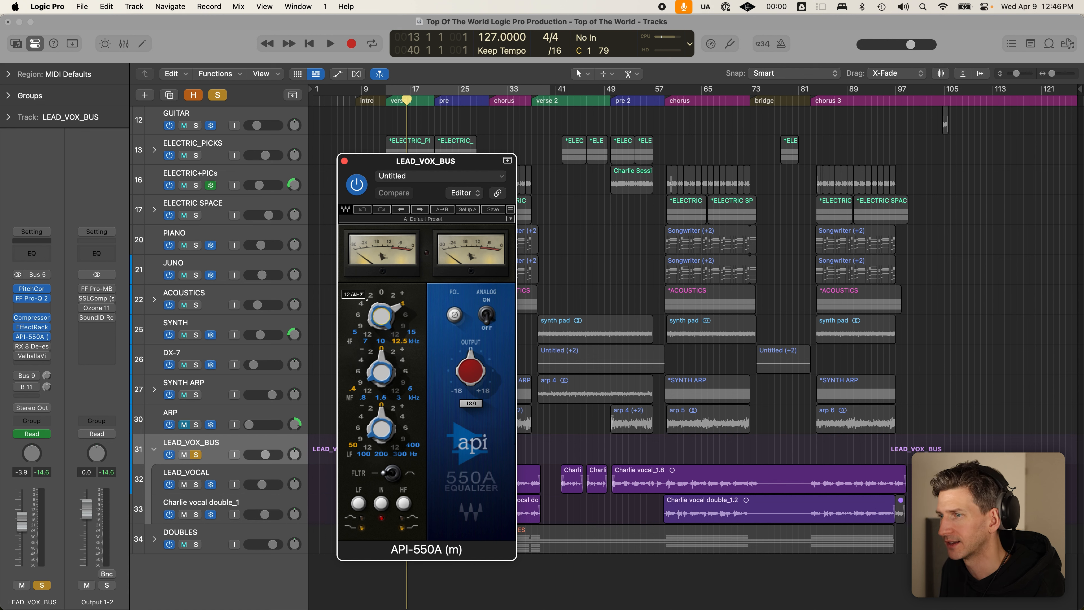
- Compare the API-550A bypassed versus active during playback, leaving it switched on
click(358, 184)
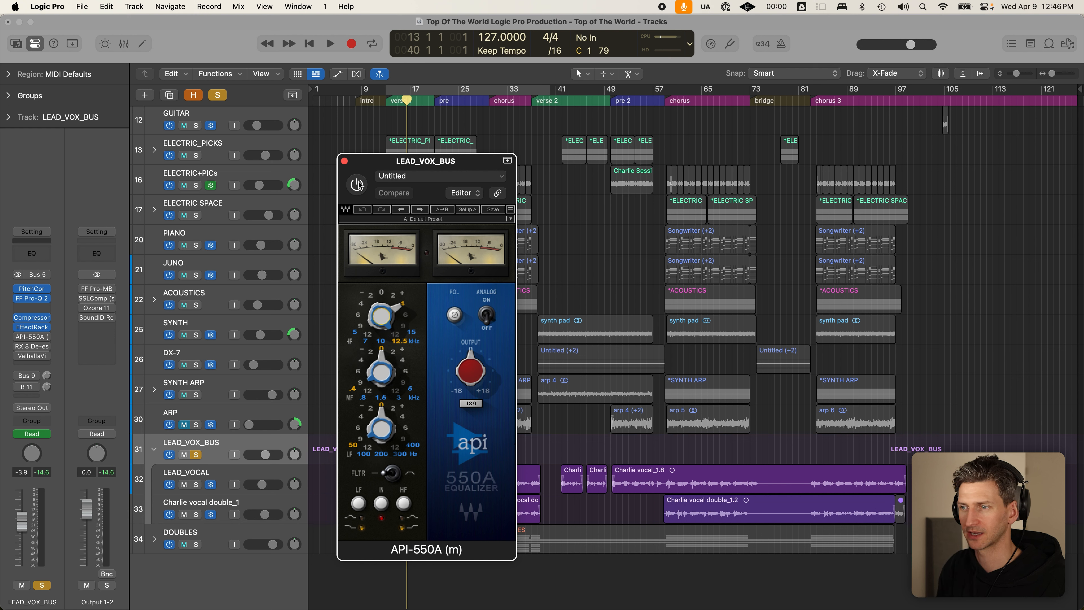
click(356, 185)
key(space)
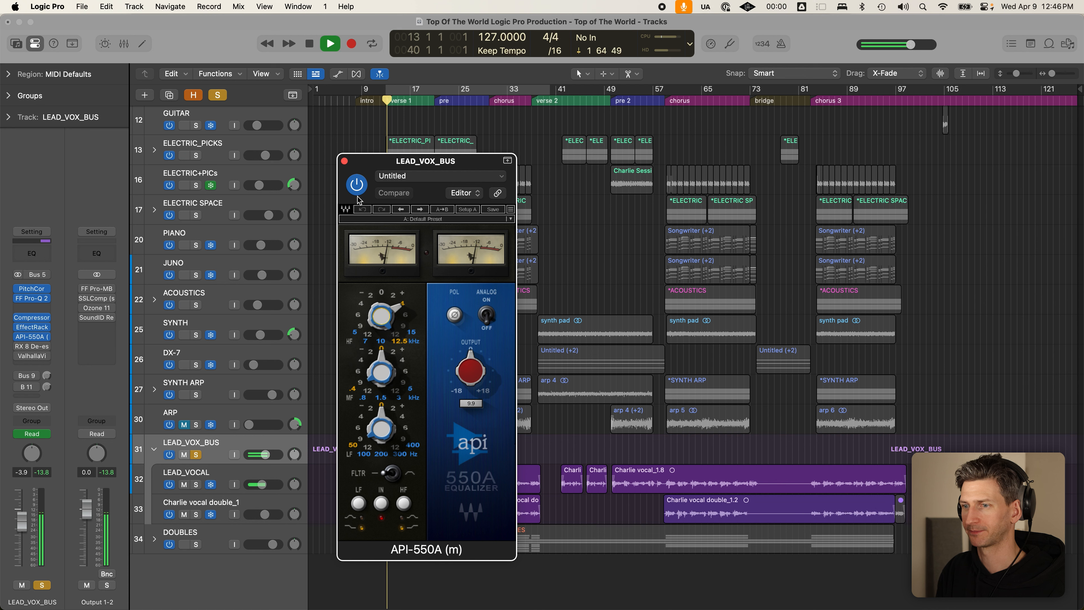
click(357, 188)
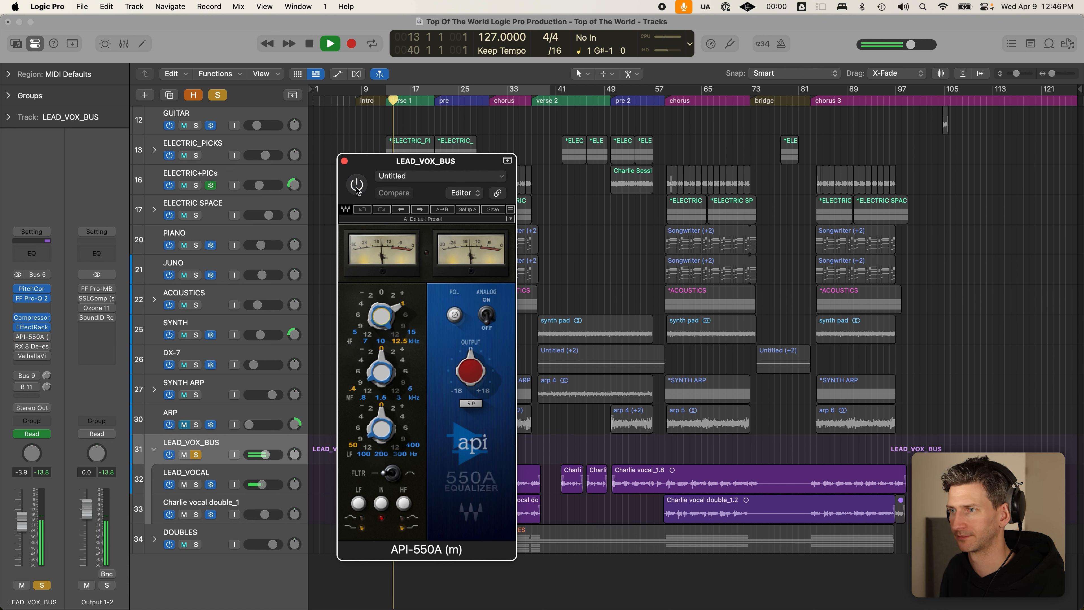
click(357, 188)
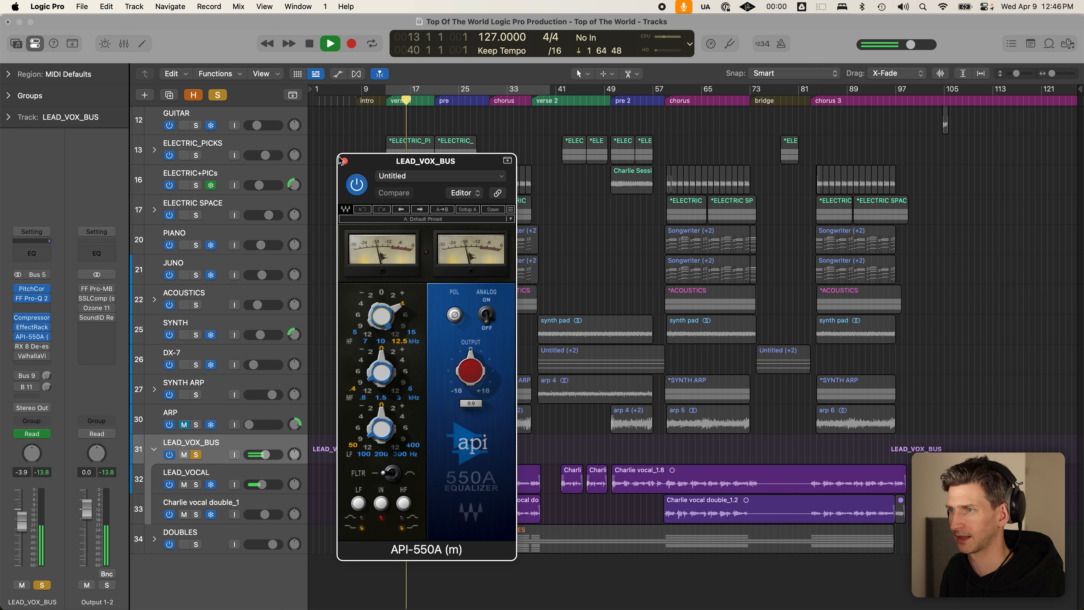
key(space)
- Close the API-550A, then enable and open the RX 8 De-ess insert, moving its window aside
click(344, 163)
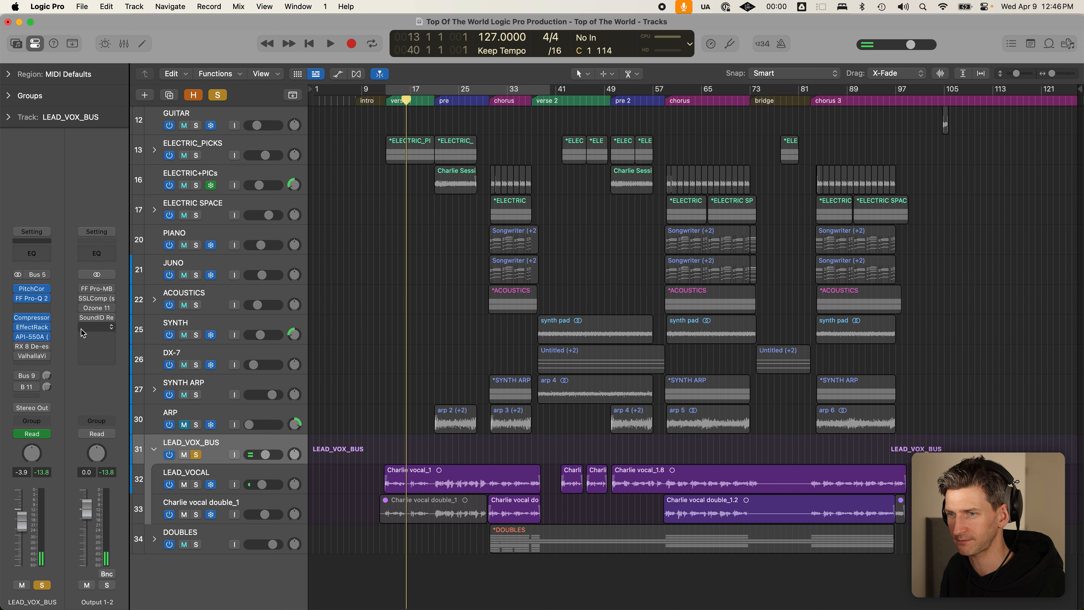
mouse_move(19, 359)
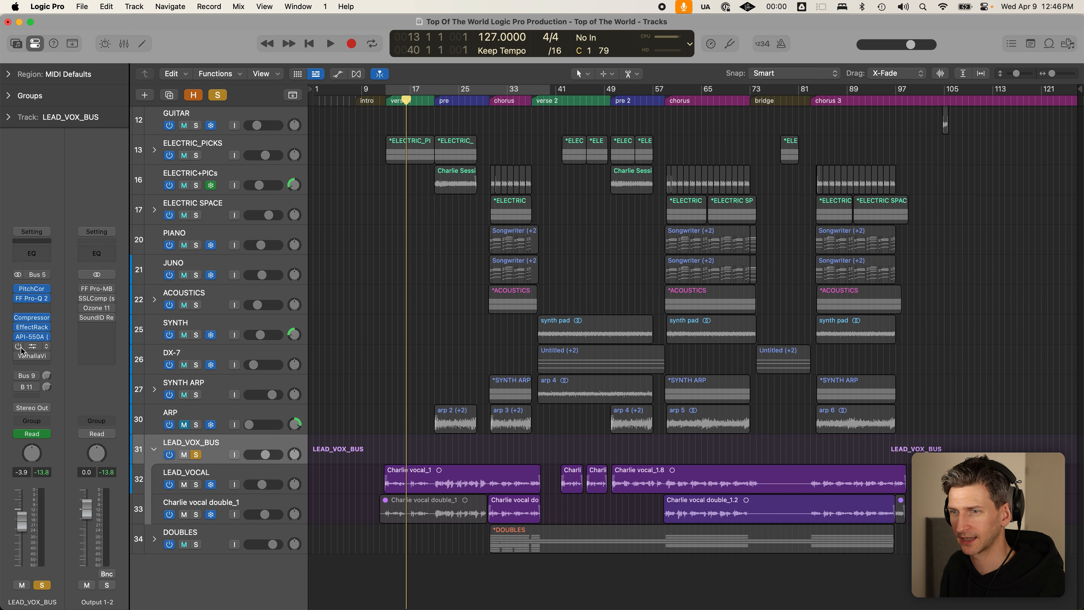
click(18, 346)
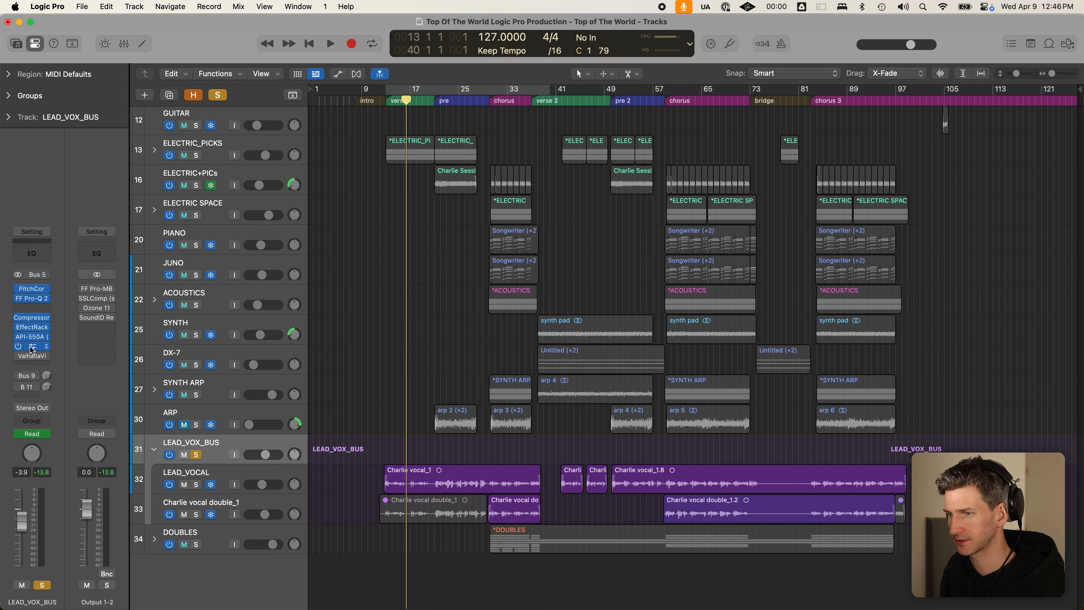
click(32, 346)
drag(550, 167, 691, 176)
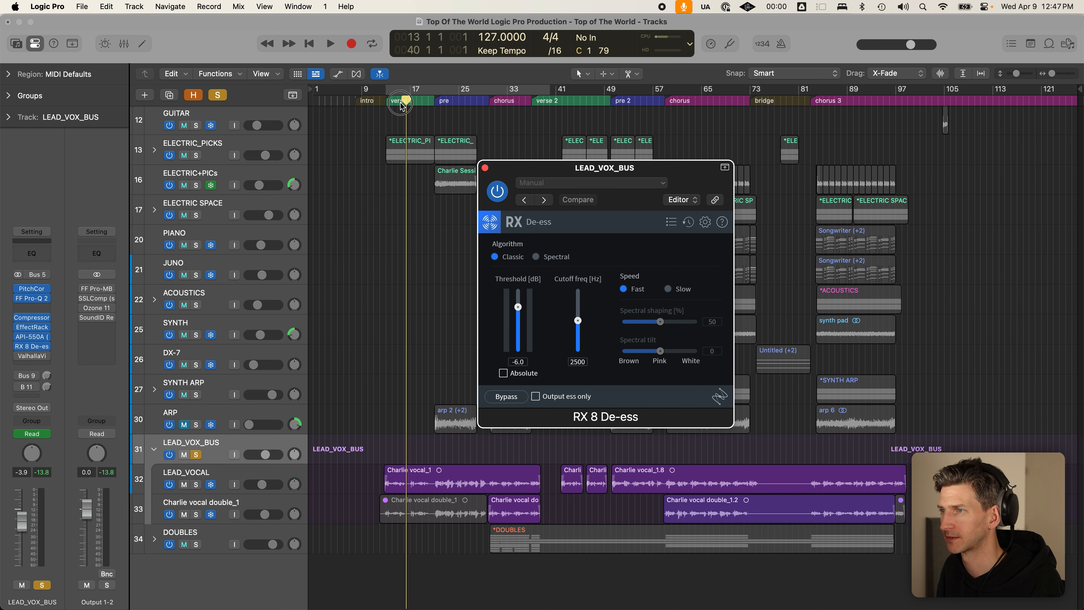
click(399, 480)
- Enable and review ValhallaVintageVerb, then close the reverb and RX 8 De-ess windows
click(20, 358)
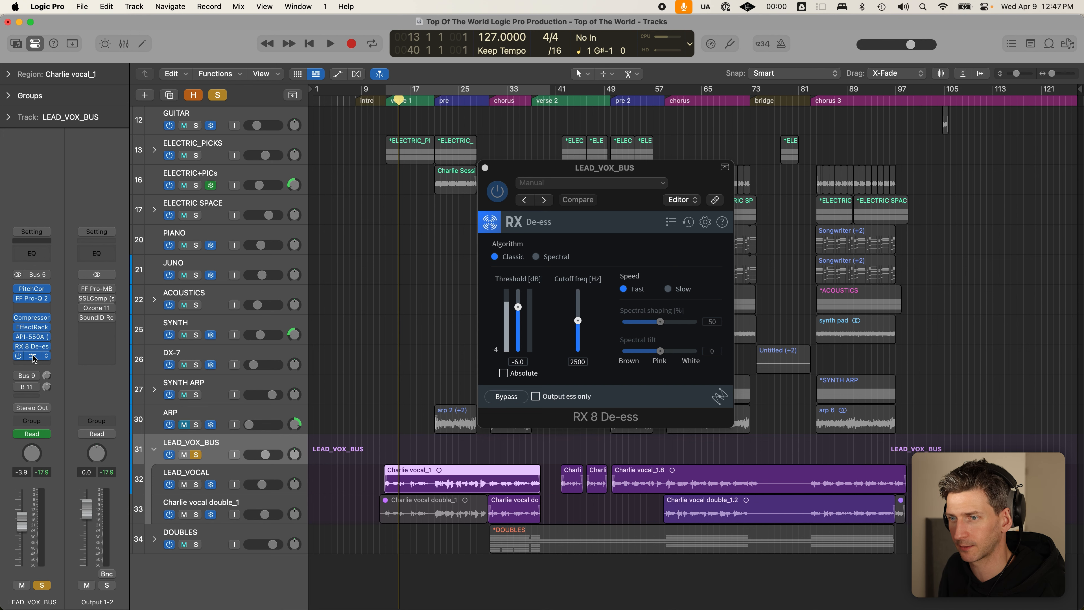
click(33, 356)
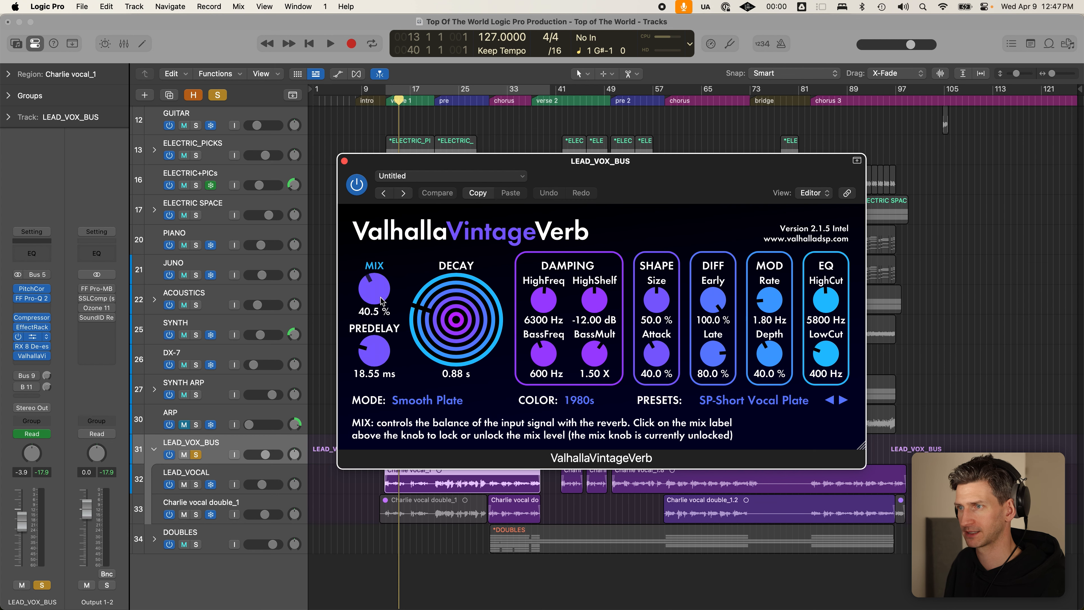
click(344, 161)
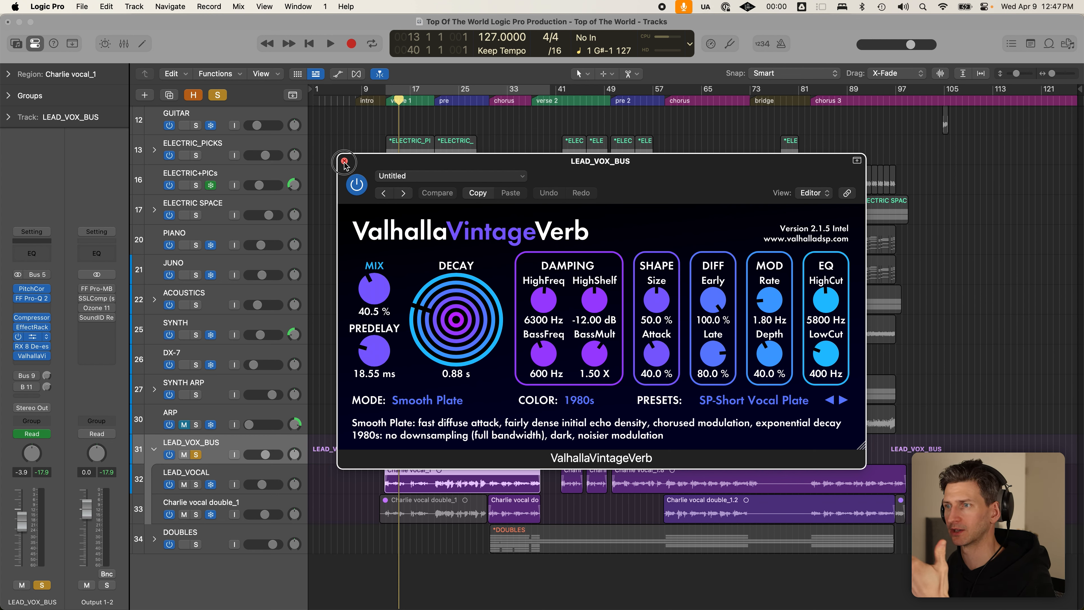
click(344, 161)
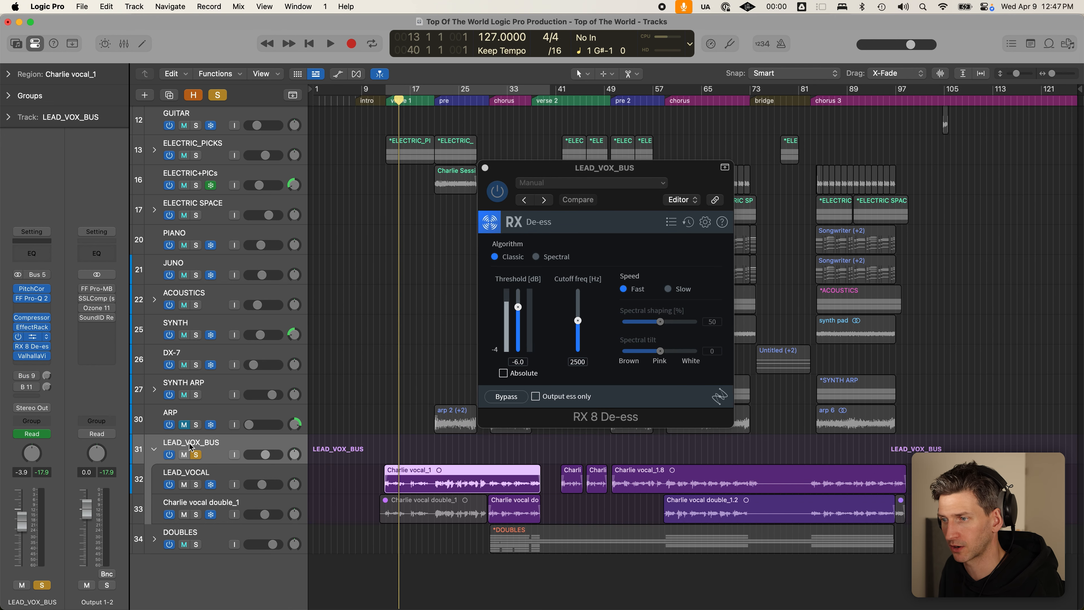
click(485, 168)
- Shrink the track rows so all tracks fit and return the playhead to verse 1
scroll(369, 123, up, 3)
key(super+Up)
click(386, 101)
scroll(385, 141, up, 4)
- Unsolo all tracks and play the full mix, trying LEAD_VOX_BUS at -2.1 dB then -3.2 dB
click(225, 99)
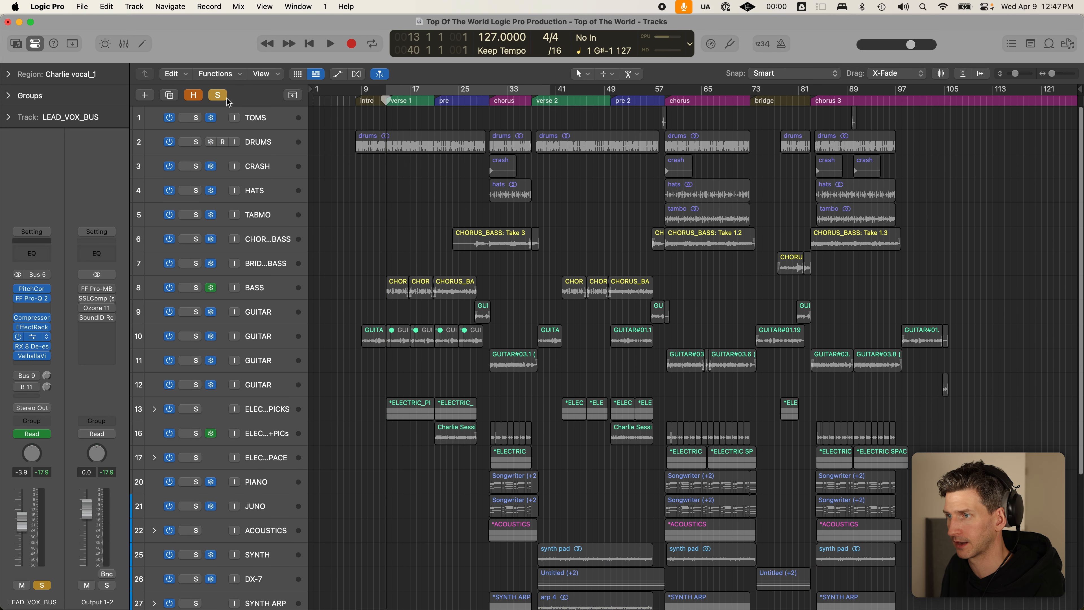
key(space)
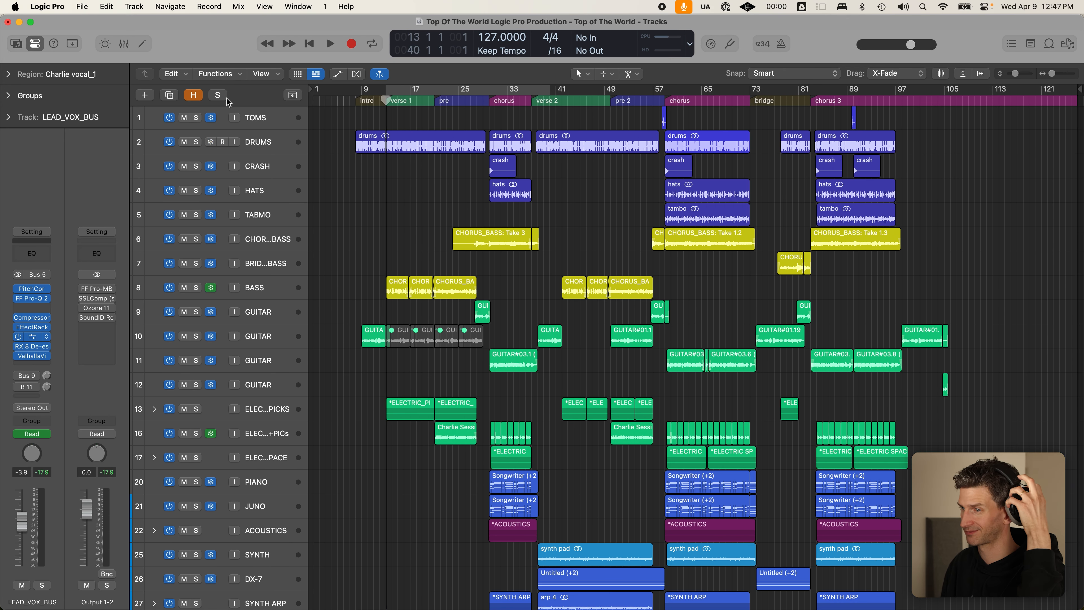
key(super+Down)
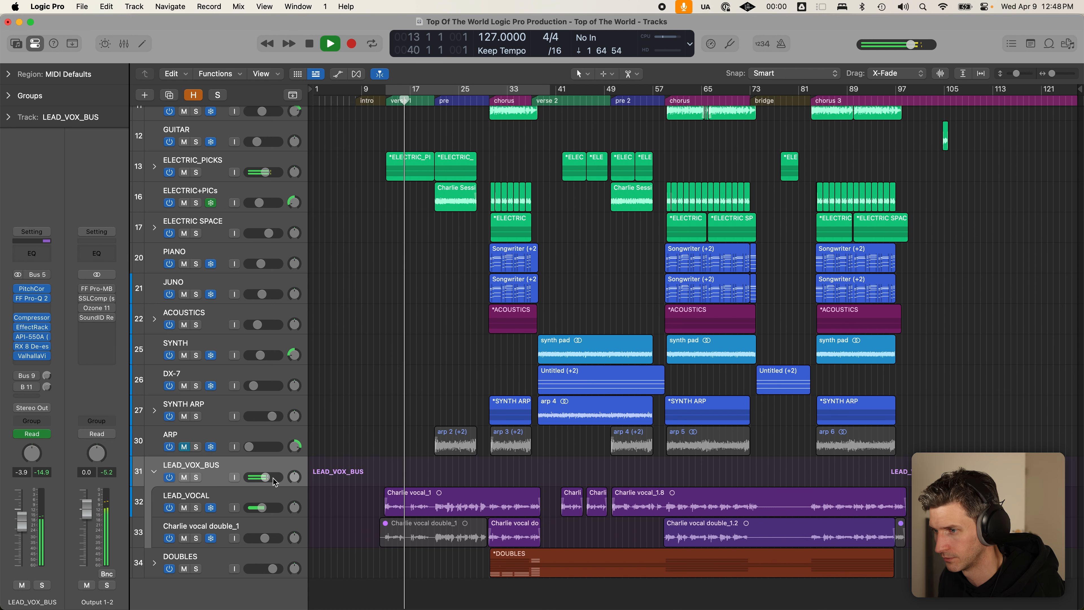
drag(264, 477, 284, 479)
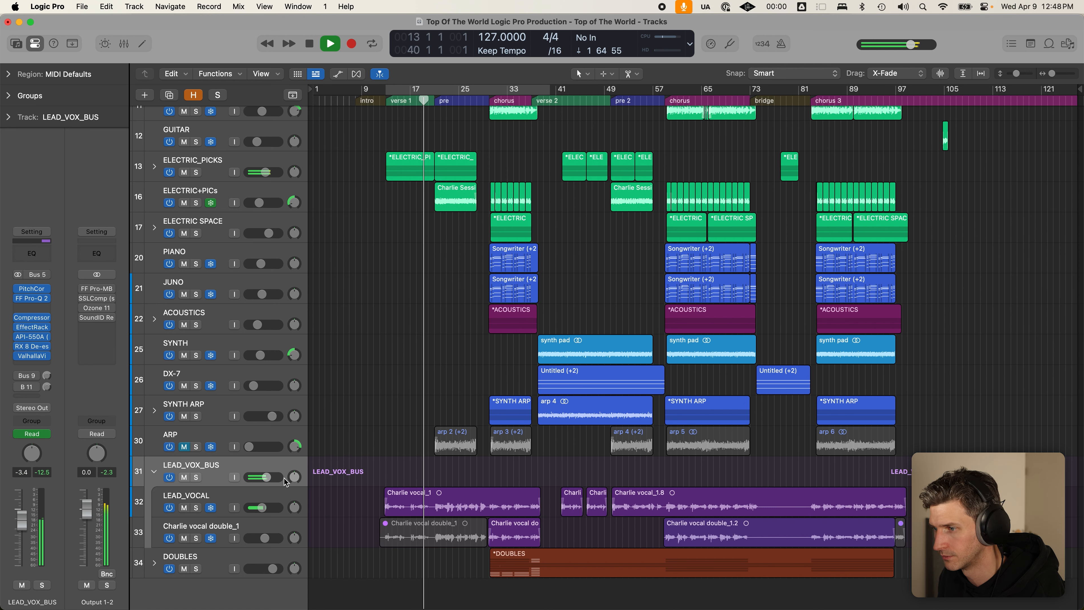
drag(279, 477, 283, 475)
key(space)
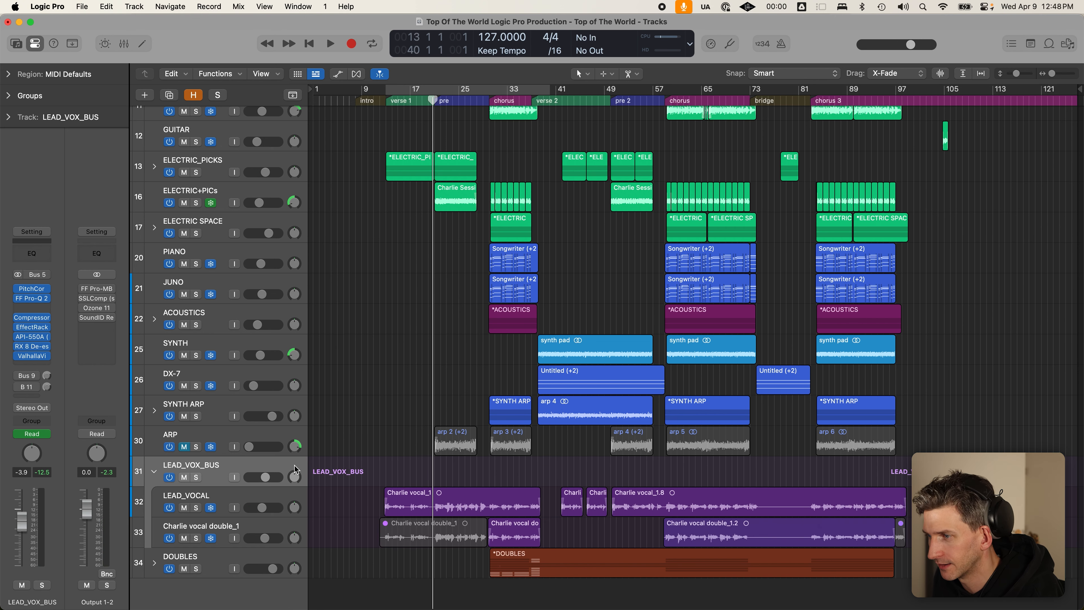
- Briefly show and hide all automation lanes, then return the playhead to verse 1
scroll(433, 250, up, 10)
key(a)
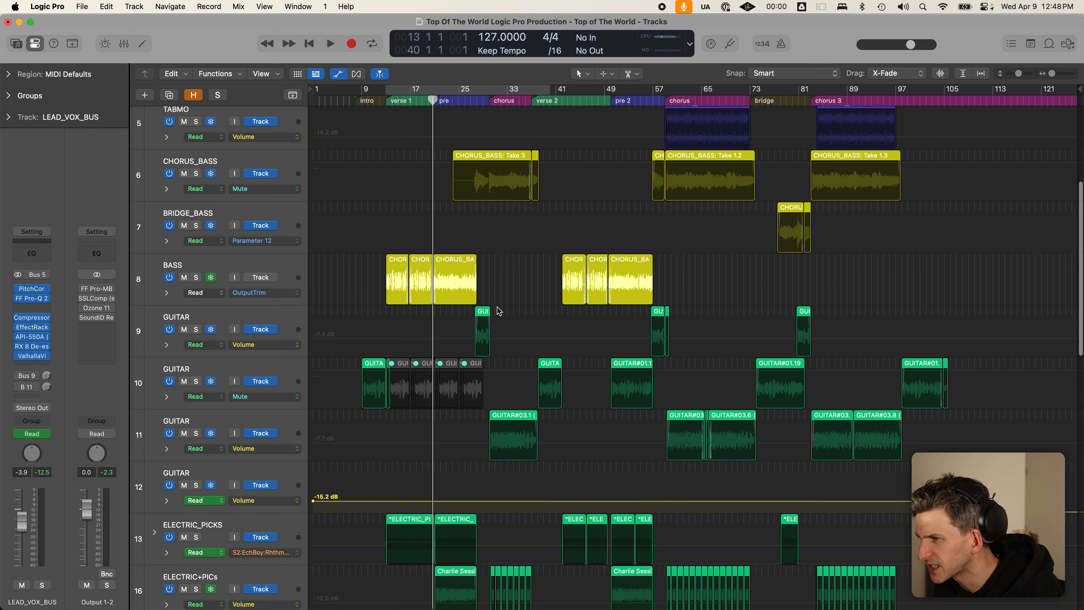
scroll(462, 328, down, 10)
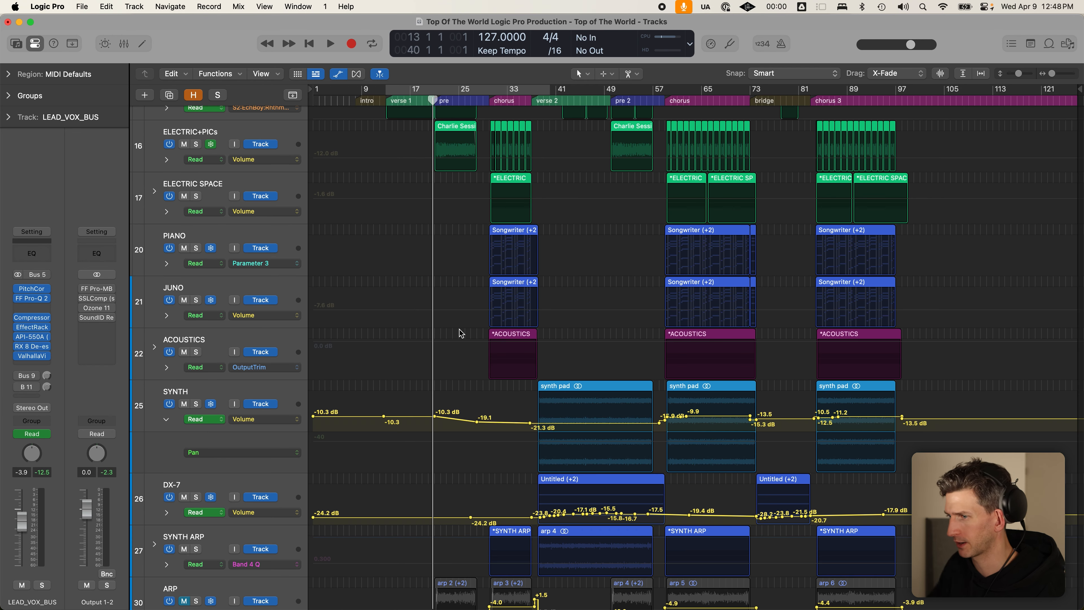
key(a)
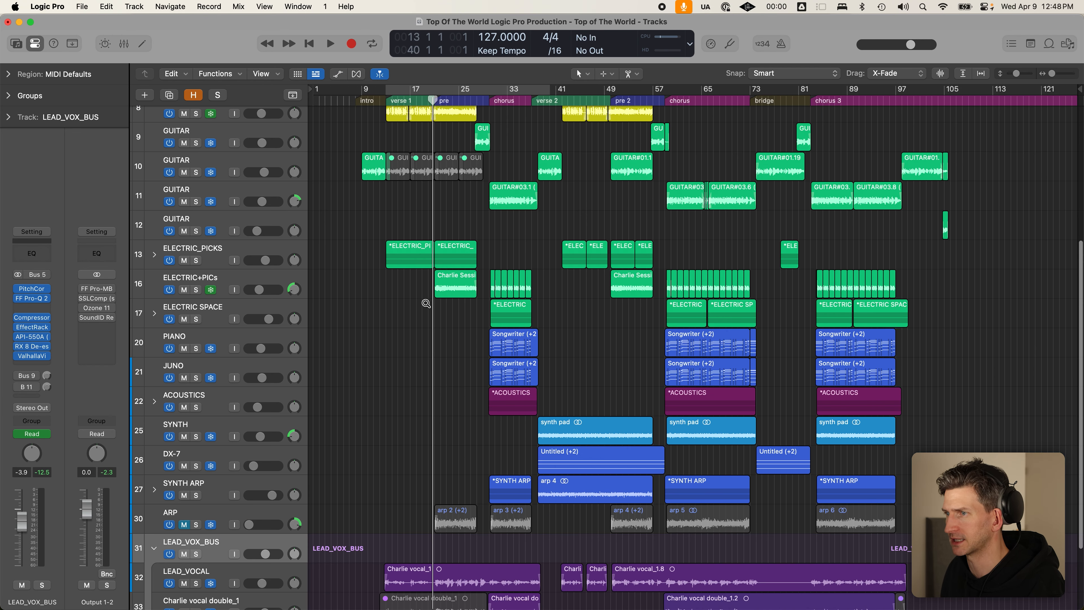
scroll(426, 303, down, 3)
click(385, 100)
scroll(404, 245, down, 4)
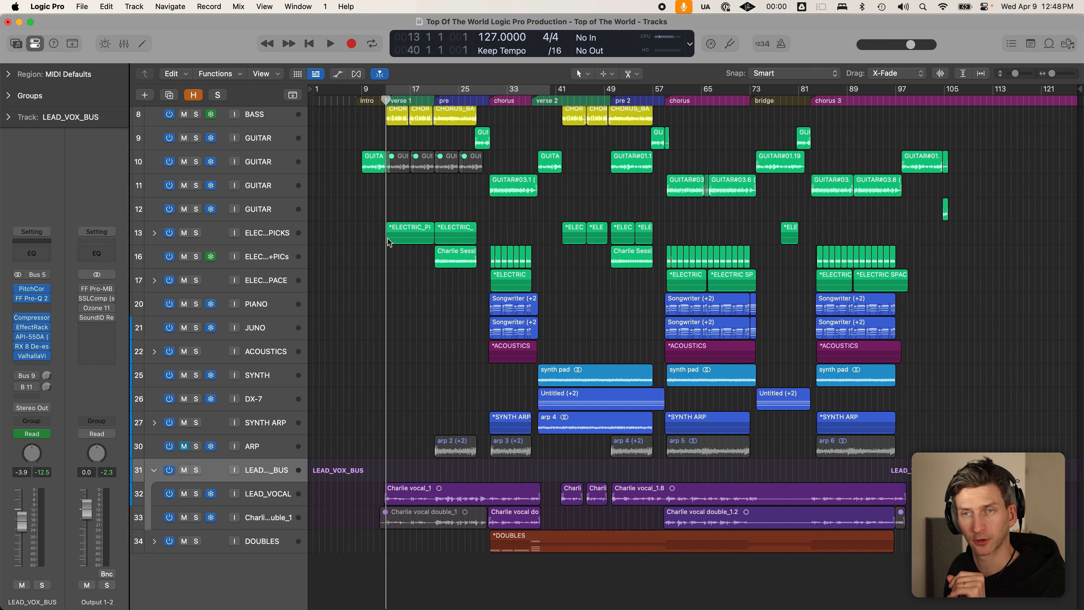
- Solo the LEAD_VOCAL and Charlie vocal double_1 tracks to audition them together
click(468, 448)
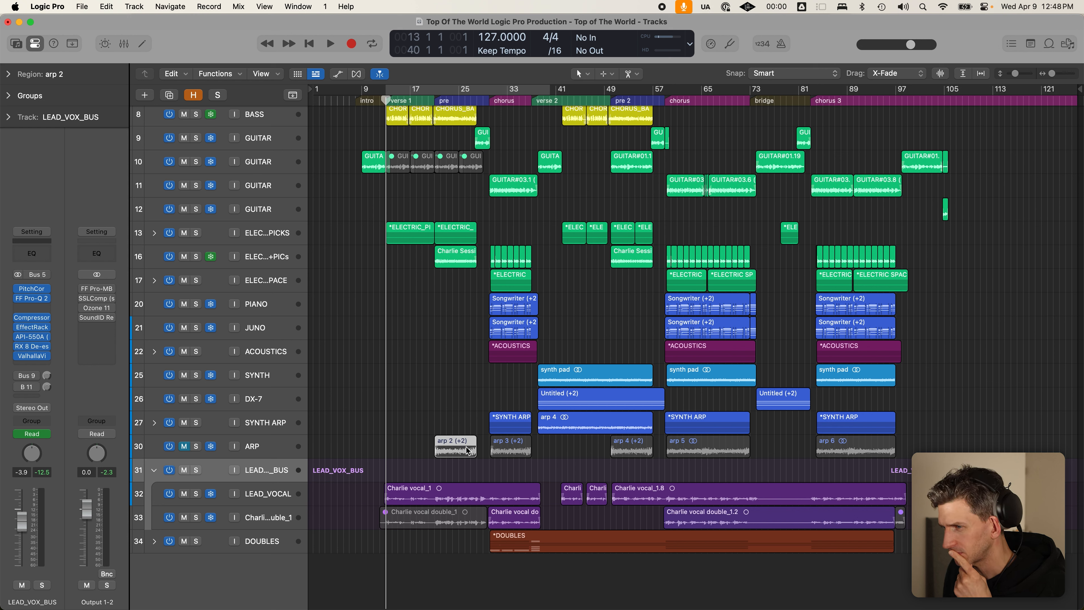
click(417, 490)
click(261, 495)
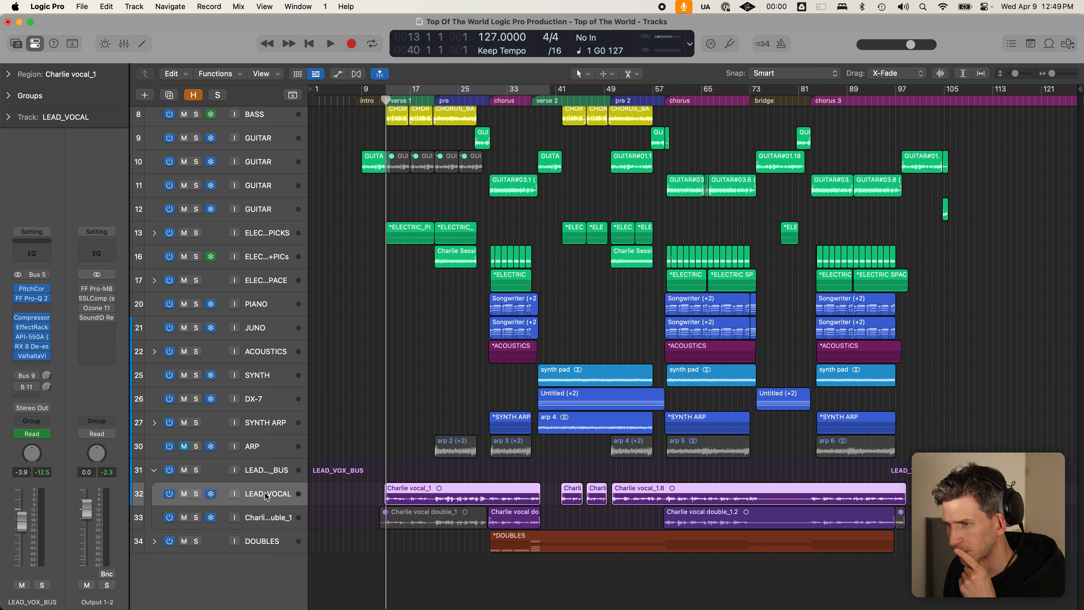
click(197, 494)
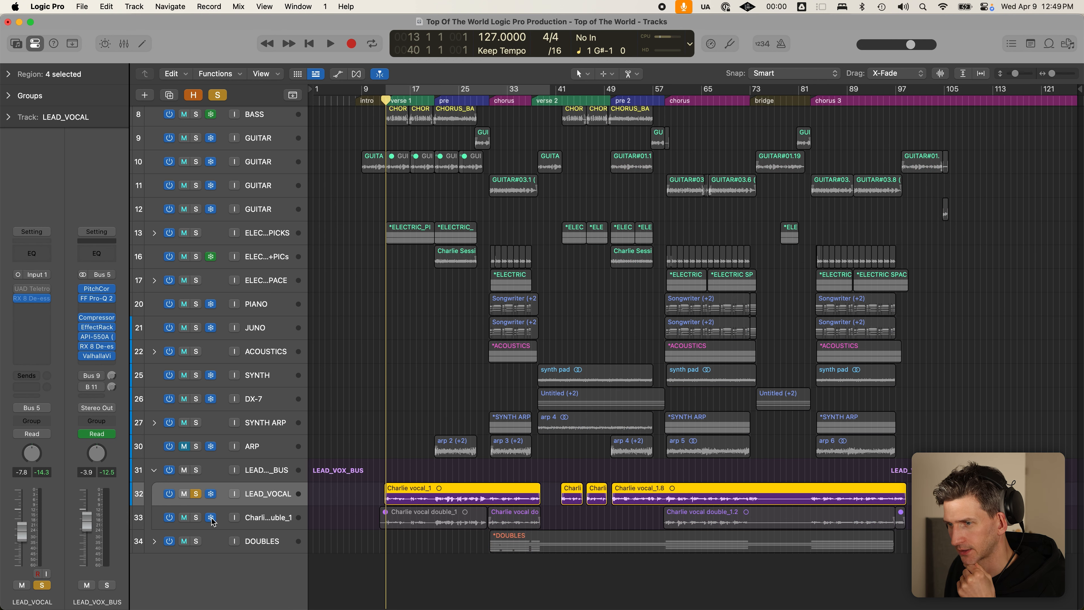
click(197, 518)
click(197, 517)
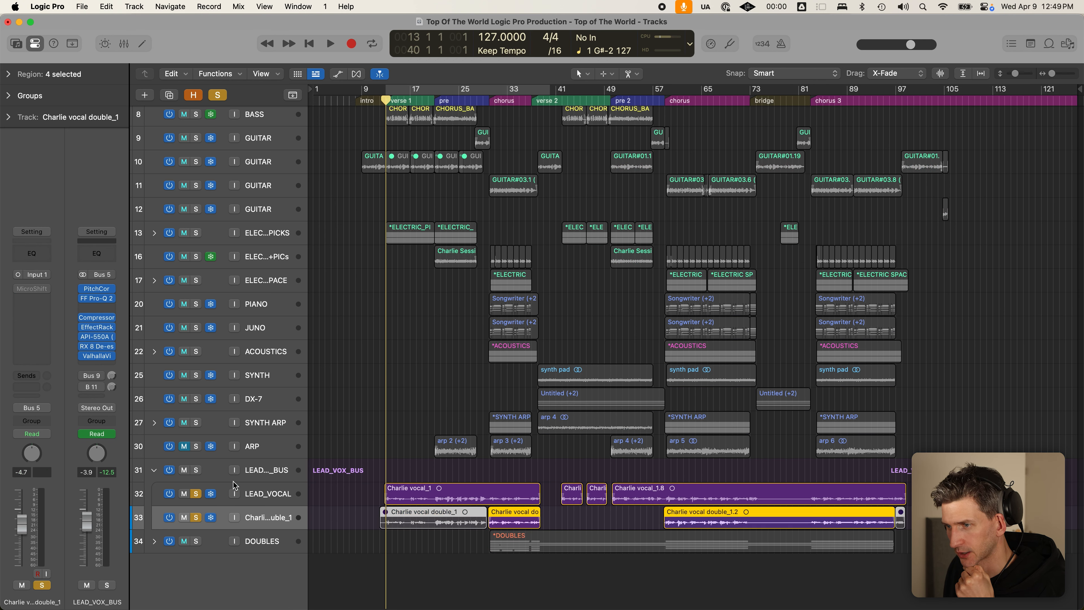
- Swap the individual vocal solos for a LEAD_VOX_BUS solo, then select the LEAD_VOCAL track
click(196, 469)
click(196, 494)
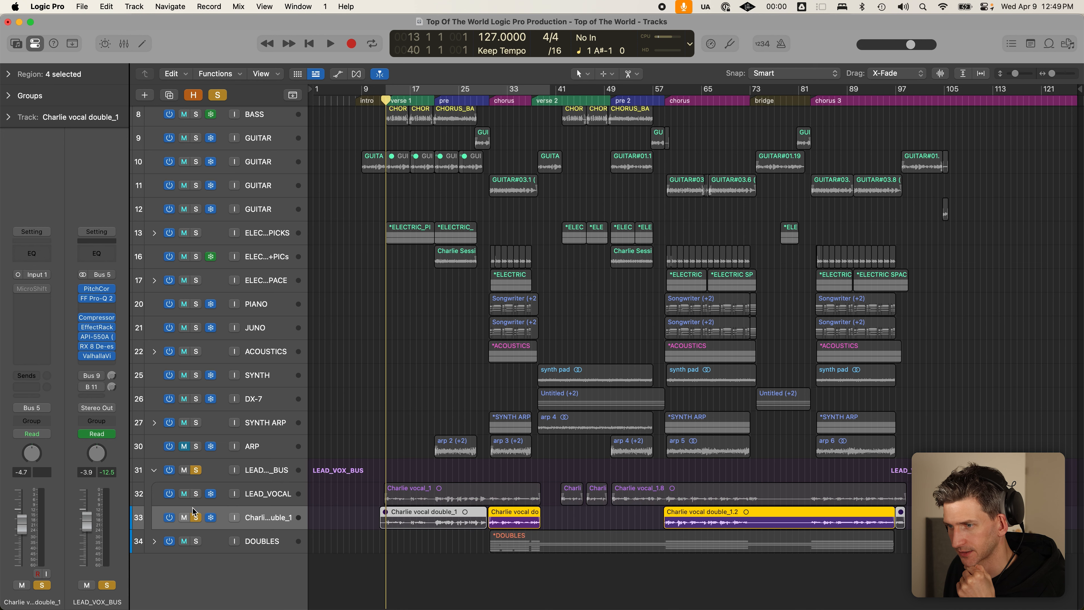
click(195, 517)
click(265, 479)
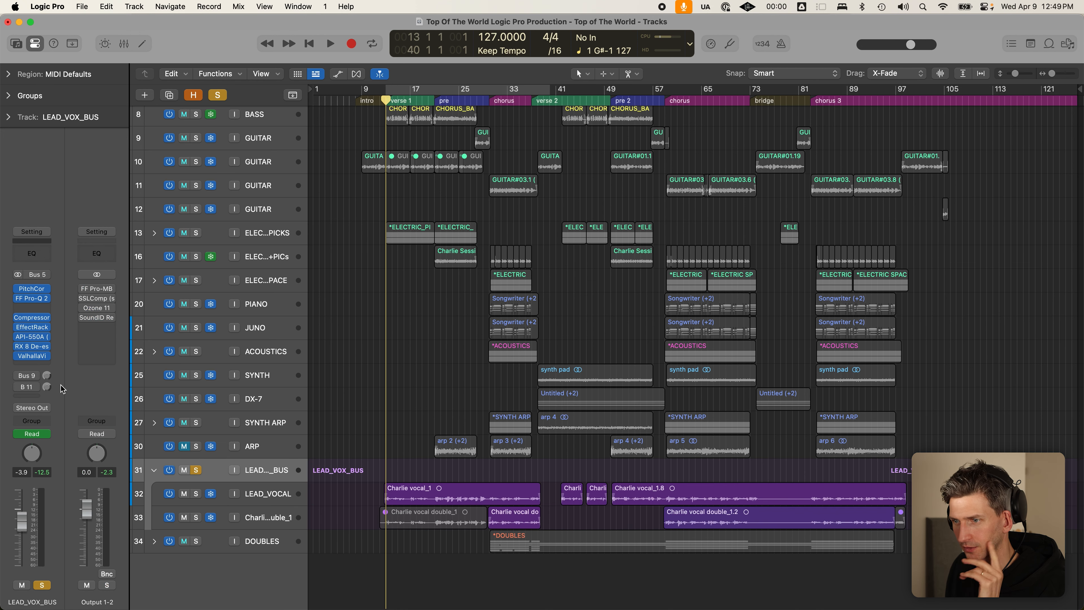
click(249, 493)
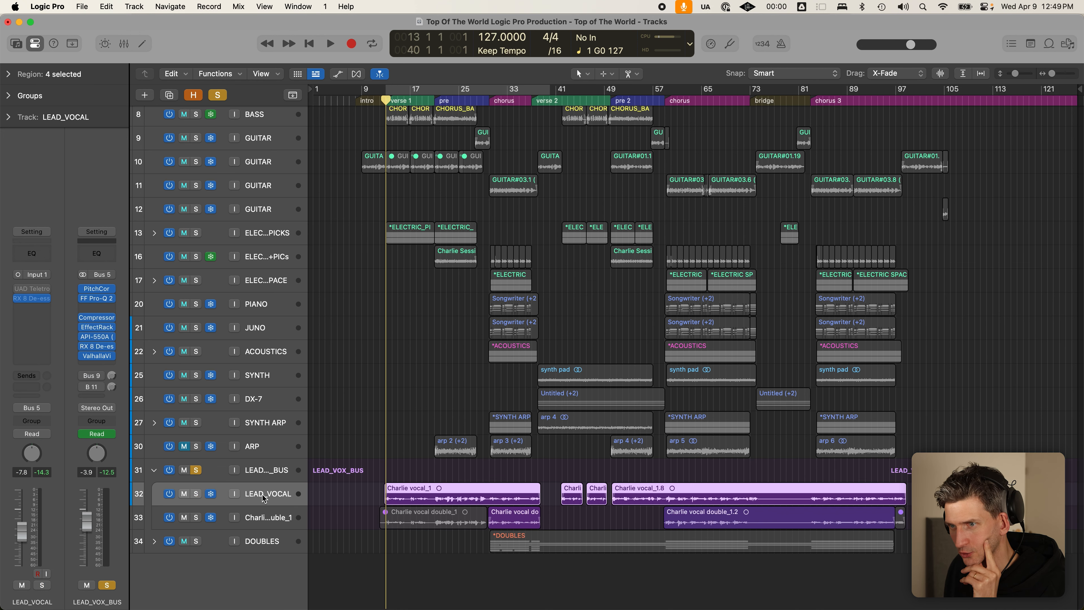
drag(38, 300, 34, 299)
- Unsolo LEAD_VOX_BUS, briefly solo the vocal double, then solo LEAD_VOX_BUS alone again
click(258, 518)
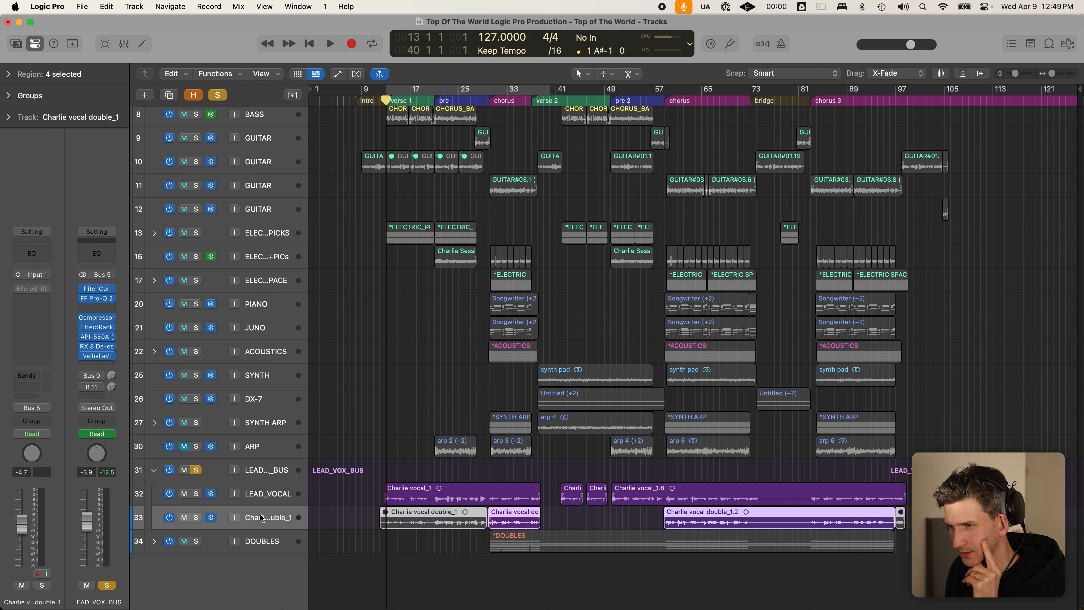
click(196, 470)
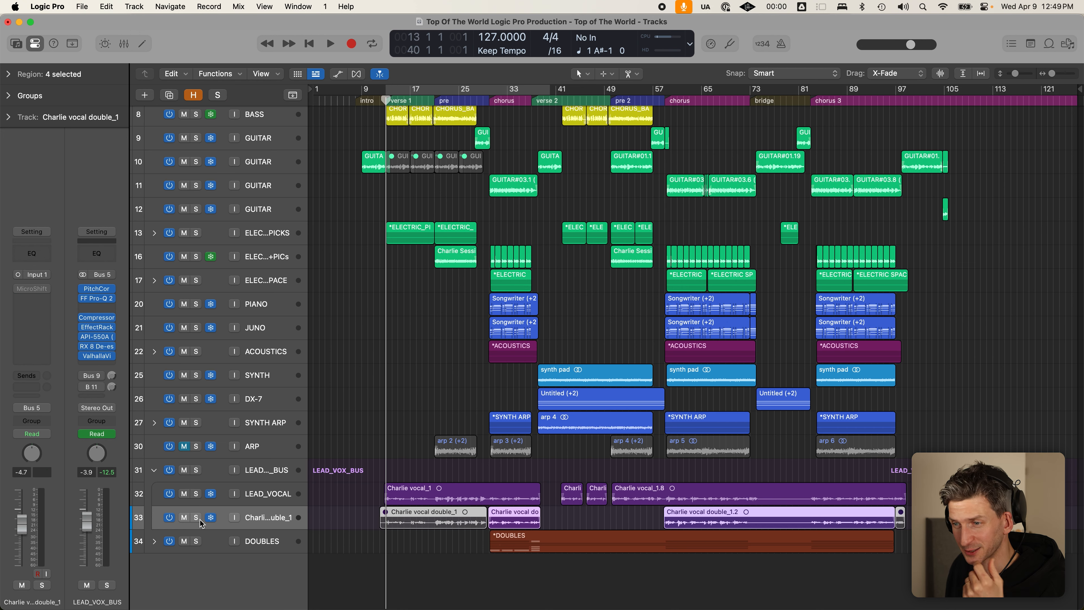
click(197, 518)
click(197, 518)
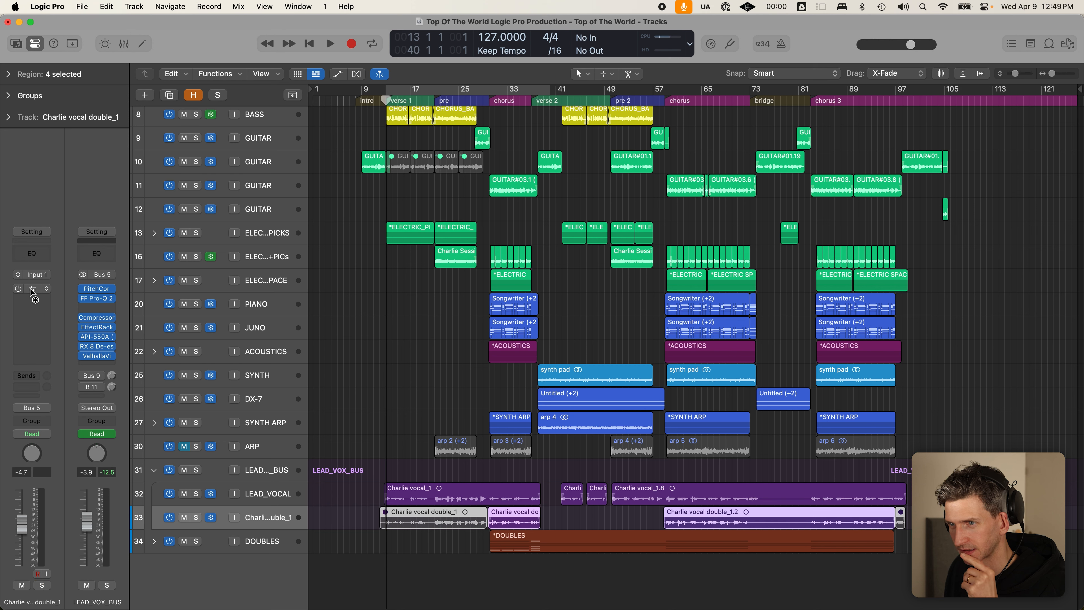
click(201, 473)
click(196, 470)
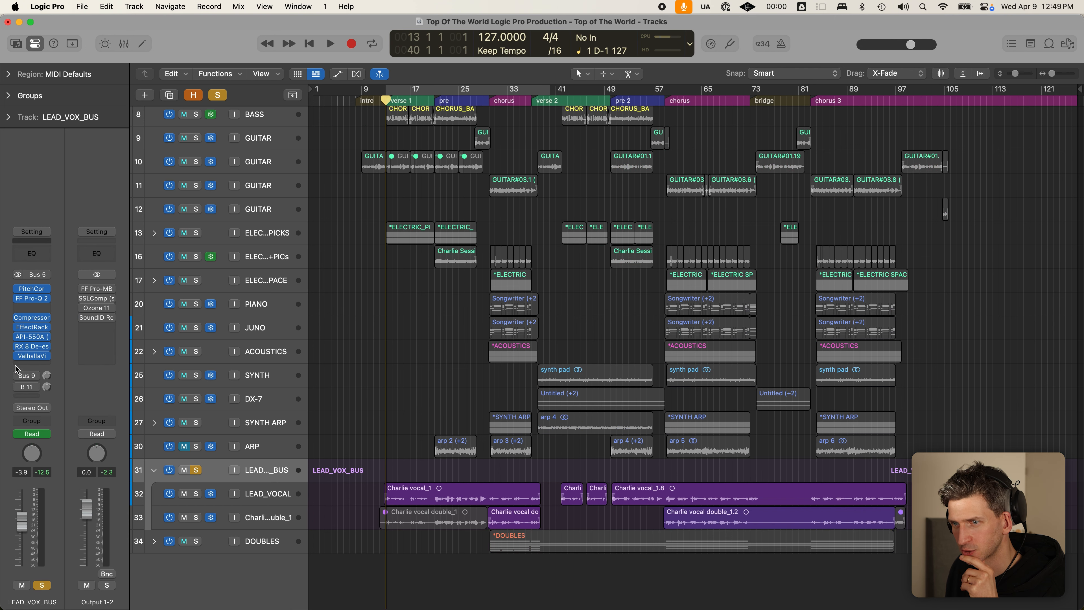
- Set a loop range over bars 30–38 and show automation lanes on every track
click(487, 99)
click(487, 98)
drag(488, 90, 534, 103)
key(a)
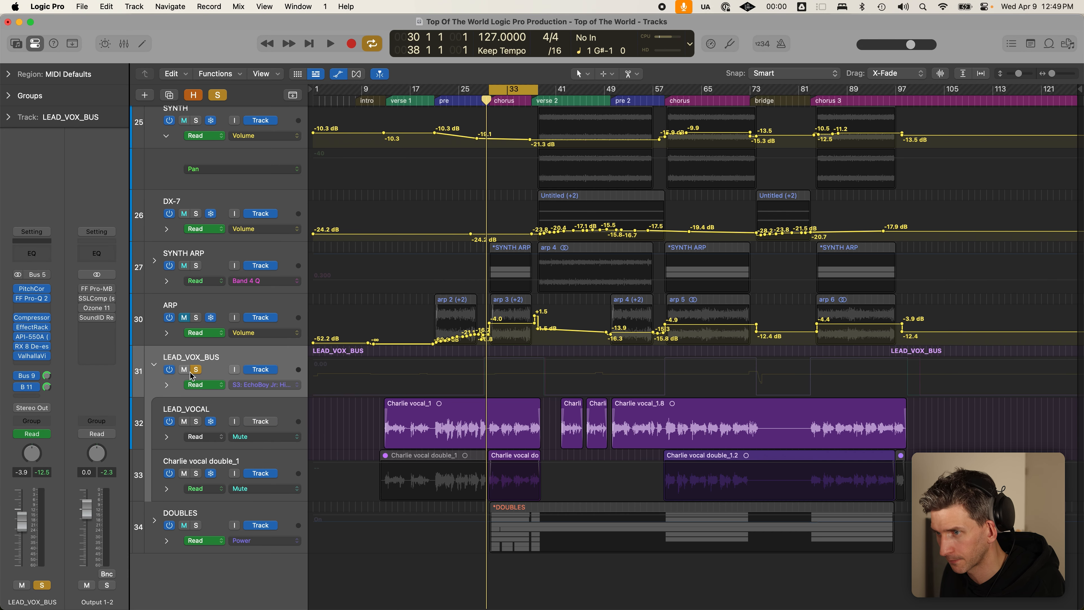
- Show LEAD_VOX_BUS automation for Send Mute 1 → VOX_B_VERB and Send Mute 2 → VOX_DLY, then disable looping
click(297, 385)
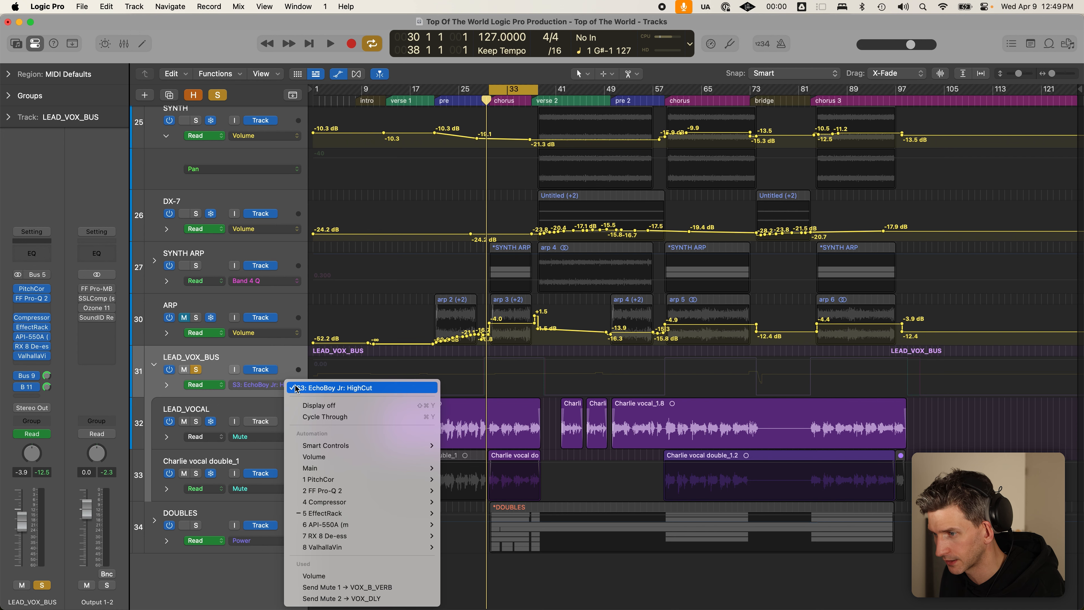
click(389, 588)
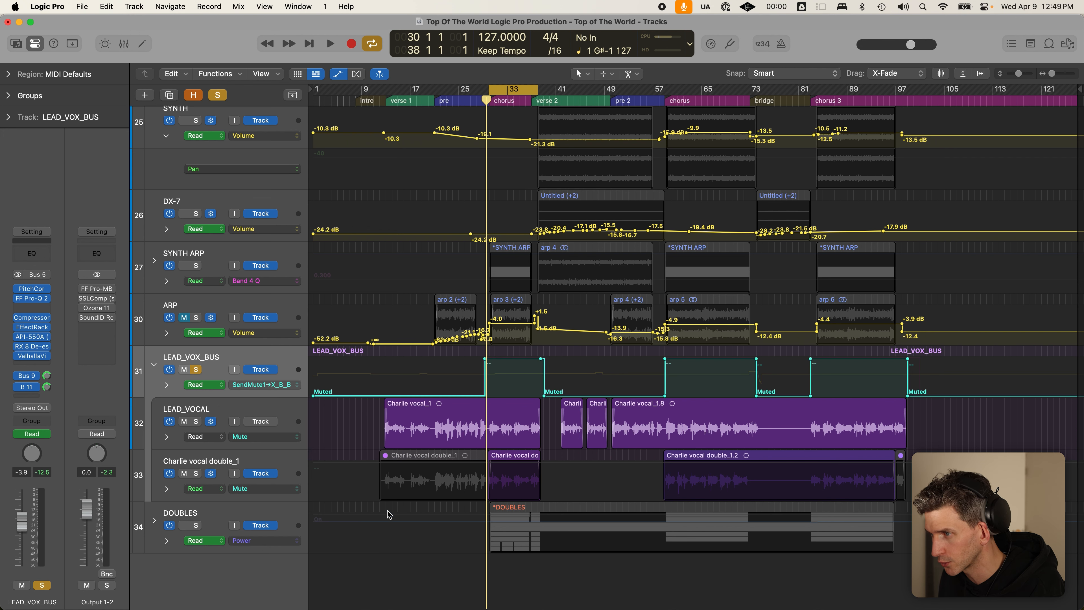
click(263, 385)
click(337, 387)
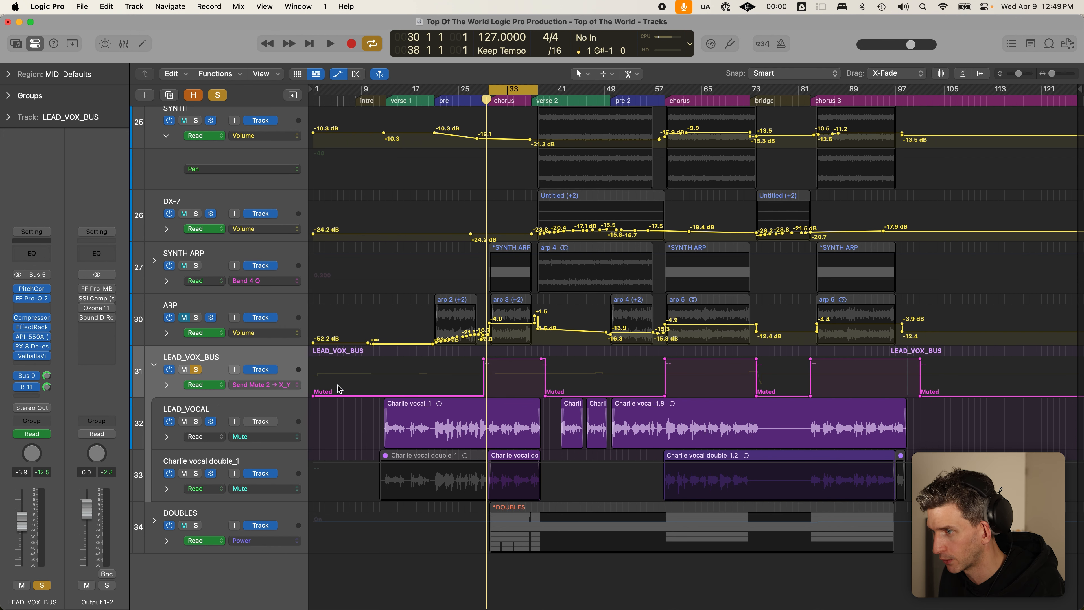
click(506, 88)
- Inspect the VOX_B_VERB and VOX_DLY channel strips, then open EchoBoy on VOX_B_VERB
click(35, 378)
click(60, 334)
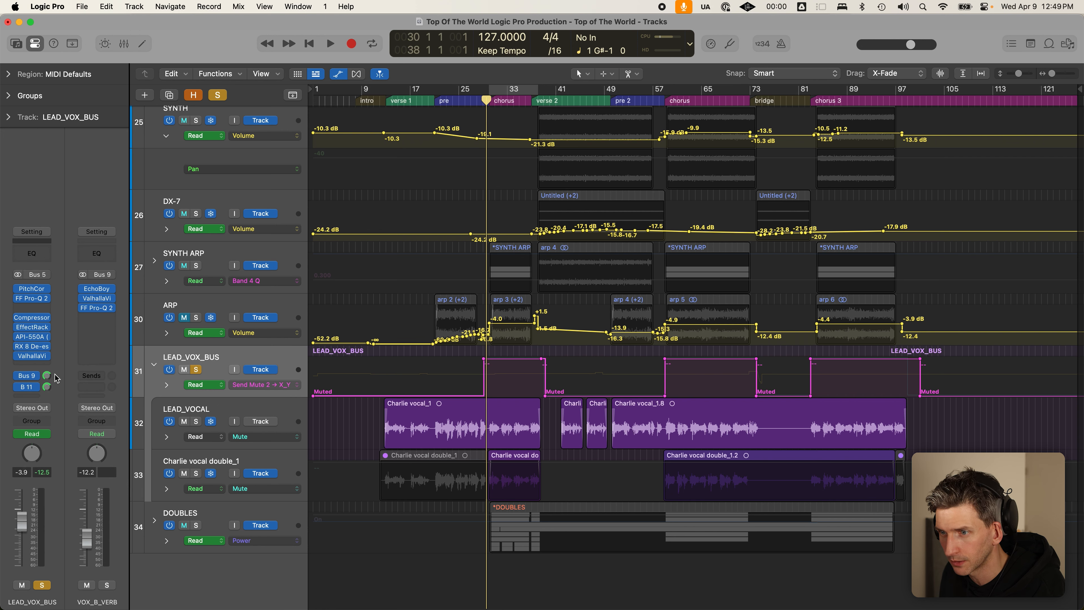
click(29, 387)
click(58, 354)
click(34, 377)
click(62, 330)
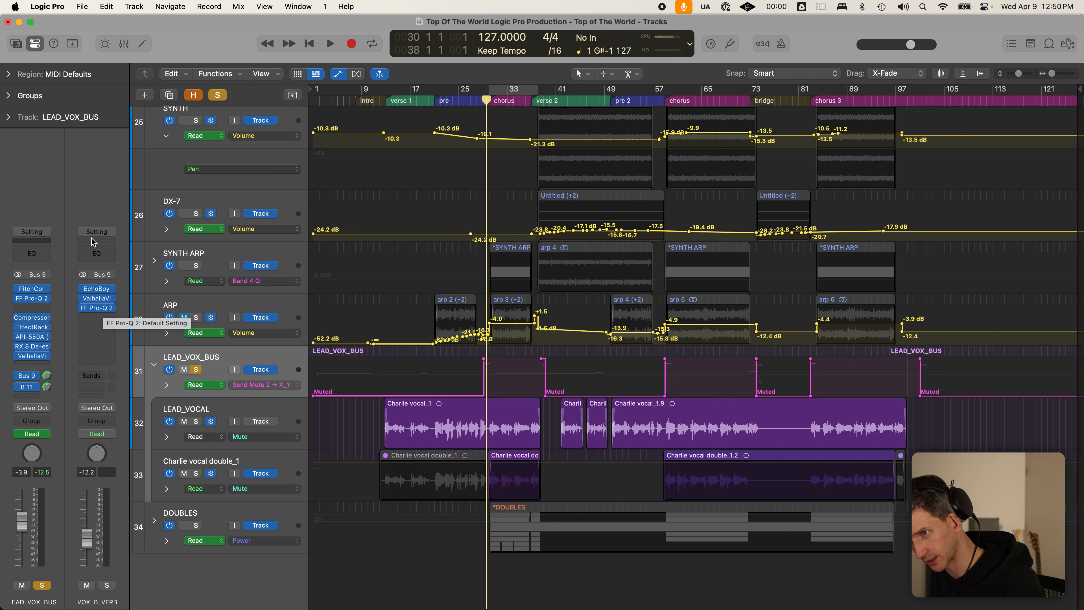
click(102, 288)
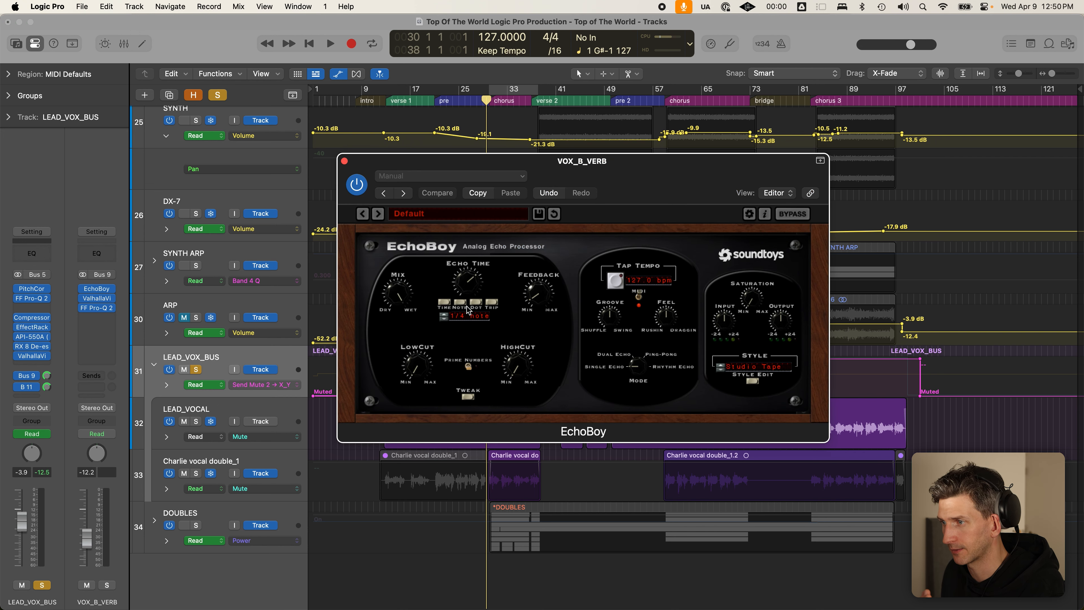
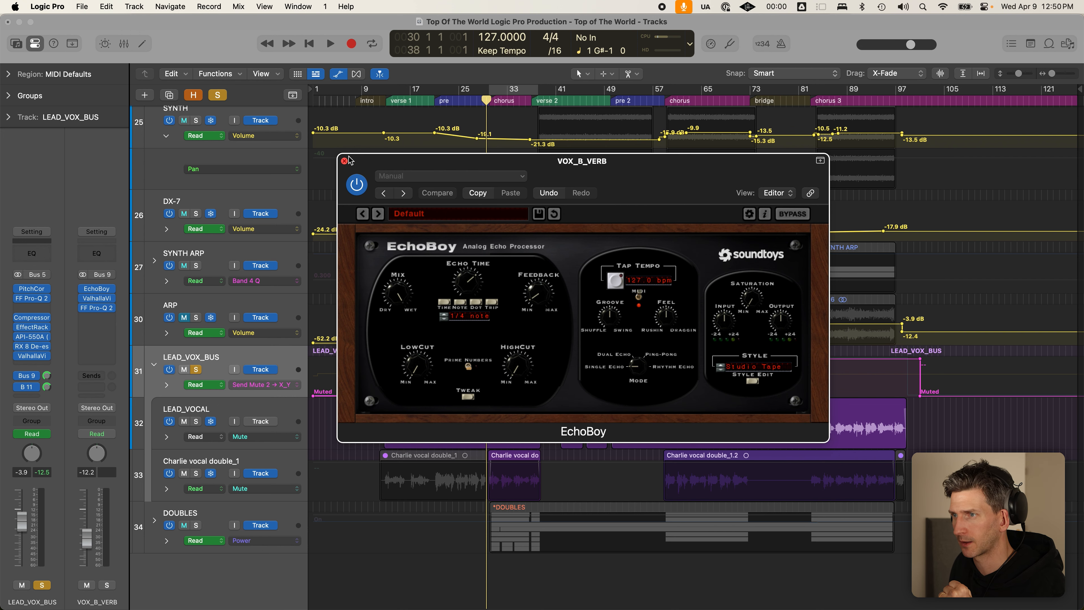
- Check ValhallaVintageVerb on VOX_B_VERB, then solo the return and play the chorus on loop
click(344, 161)
click(98, 298)
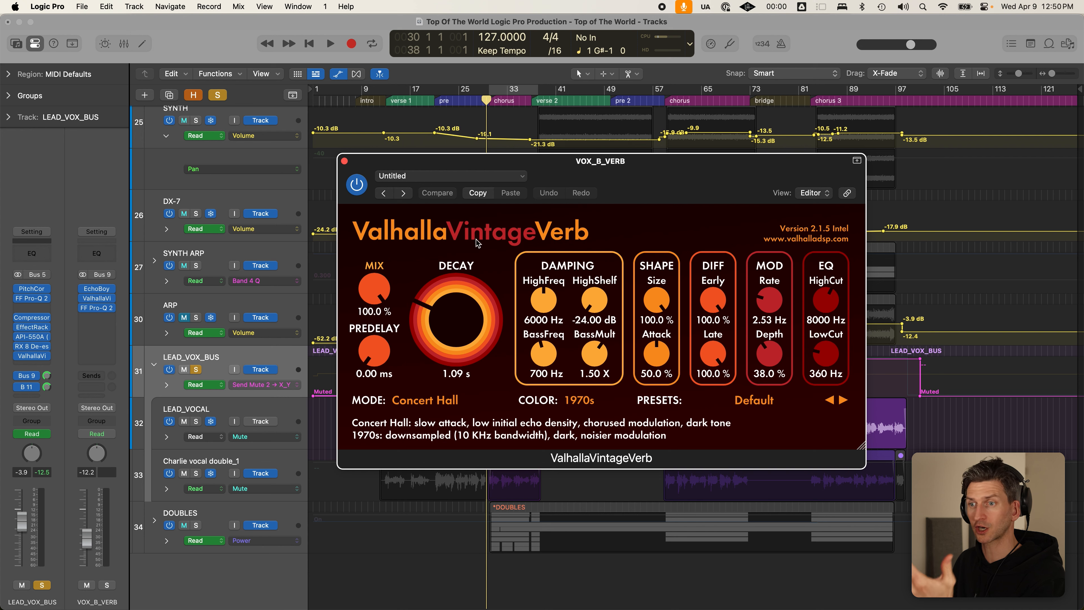
click(107, 584)
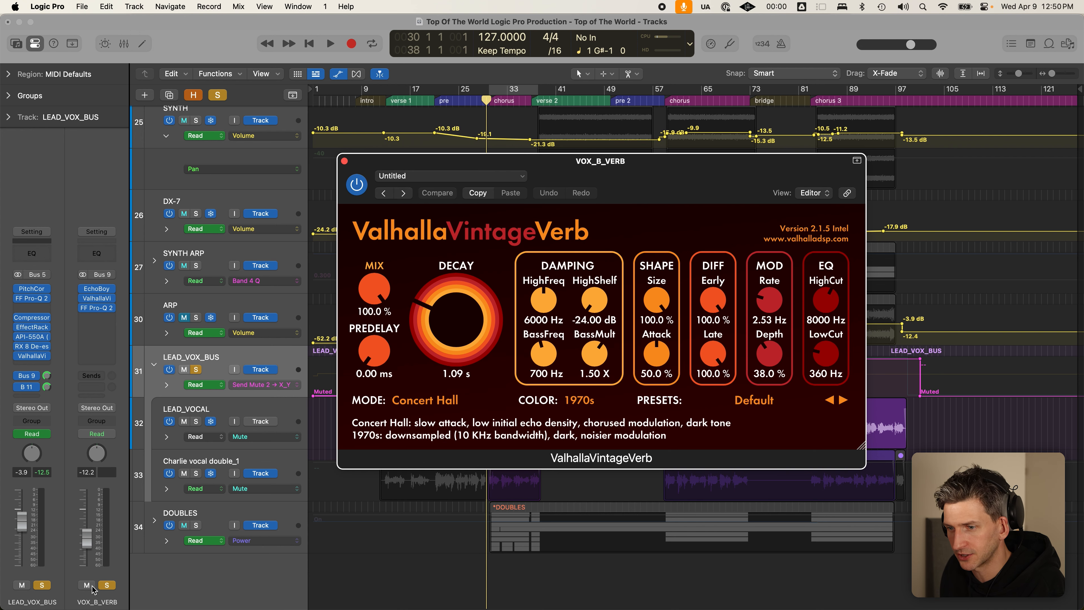
click(345, 161)
key(c)
key(space)
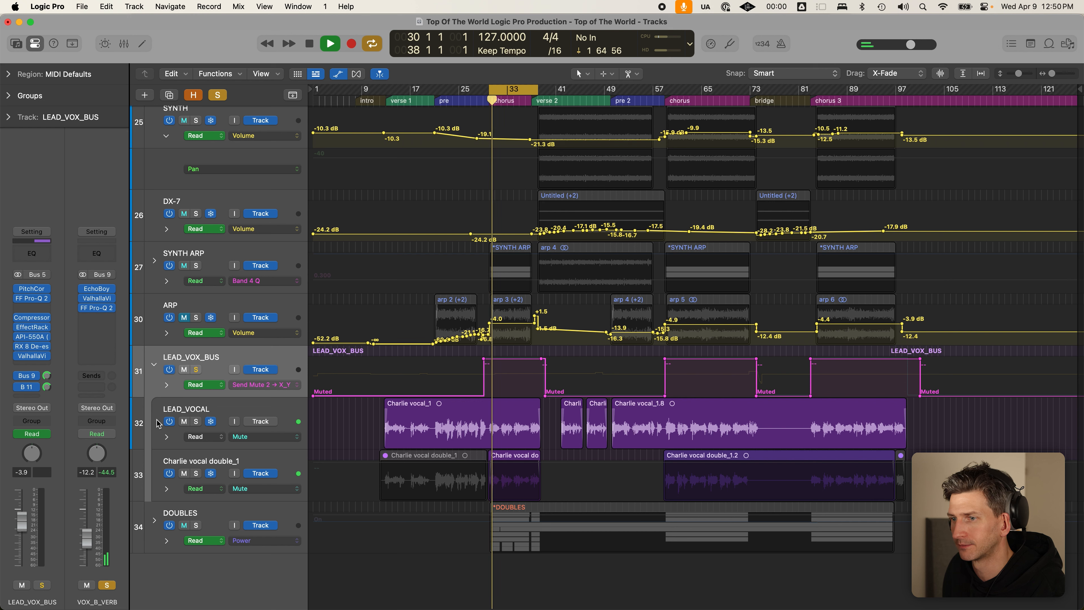
- Solo LEAD_VOX_BUS and set the VOX_B_VERB return level to -12 dB, auditioning the chorus
key(s)
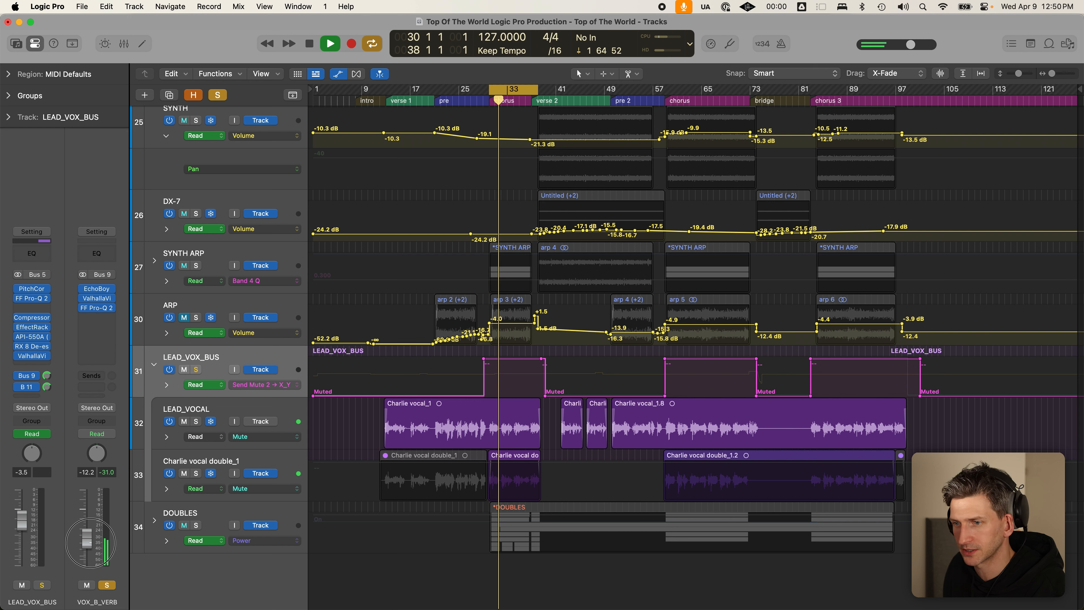
drag(90, 542, 86, 464)
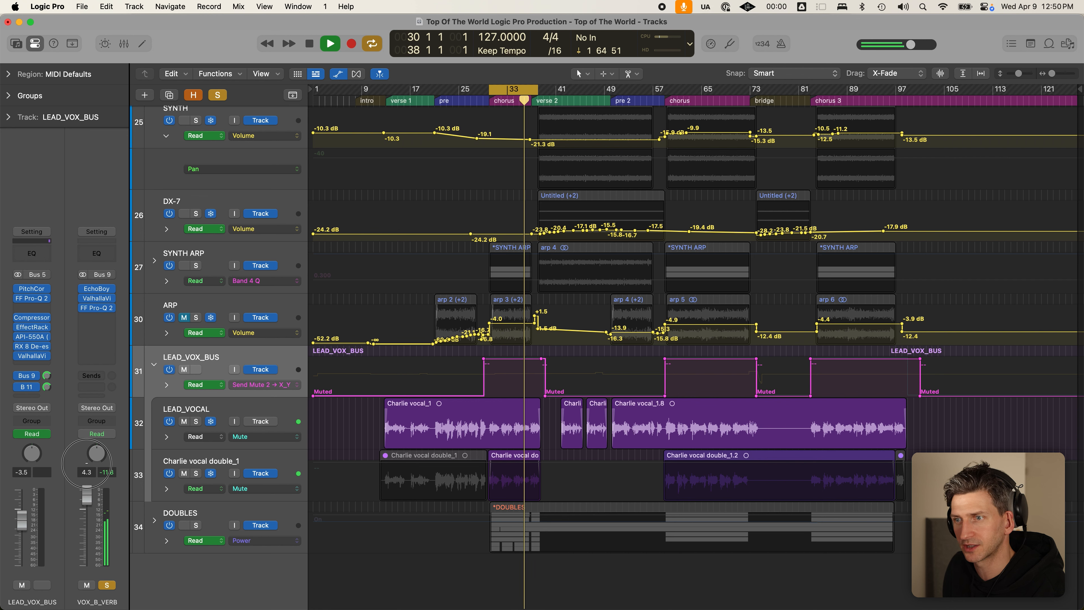
drag(87, 495, 96, 561)
key(space)
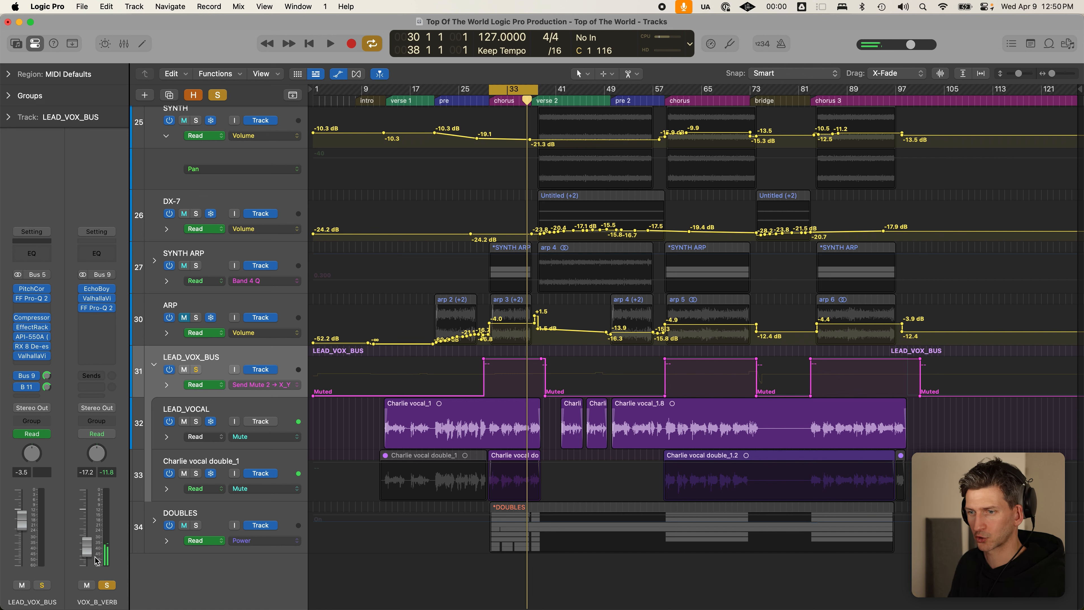
click(42, 586)
click(85, 548)
text(-12)
key(Return)
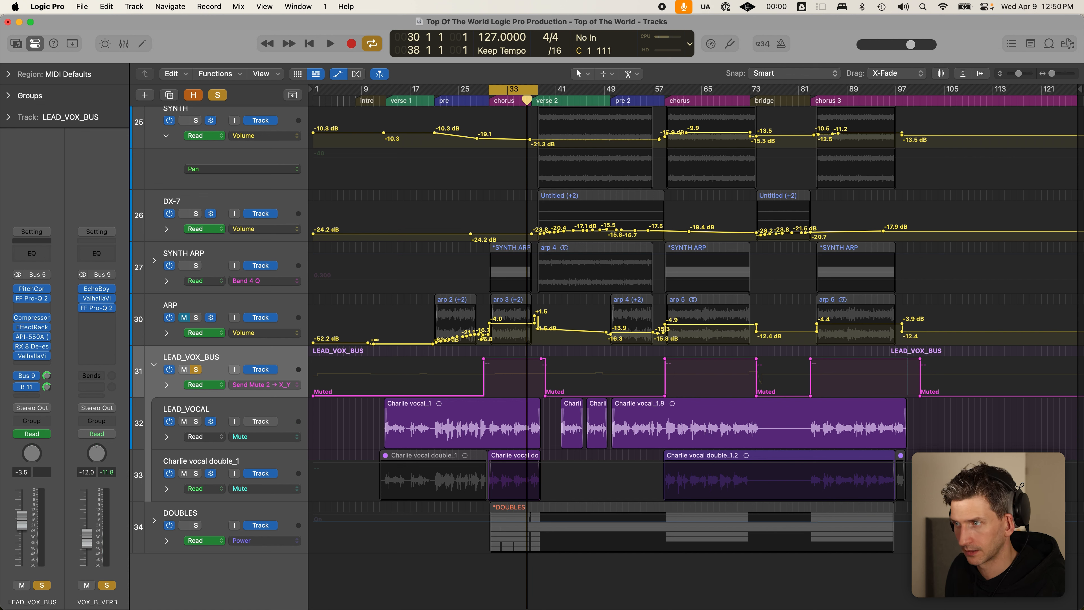
key(space)
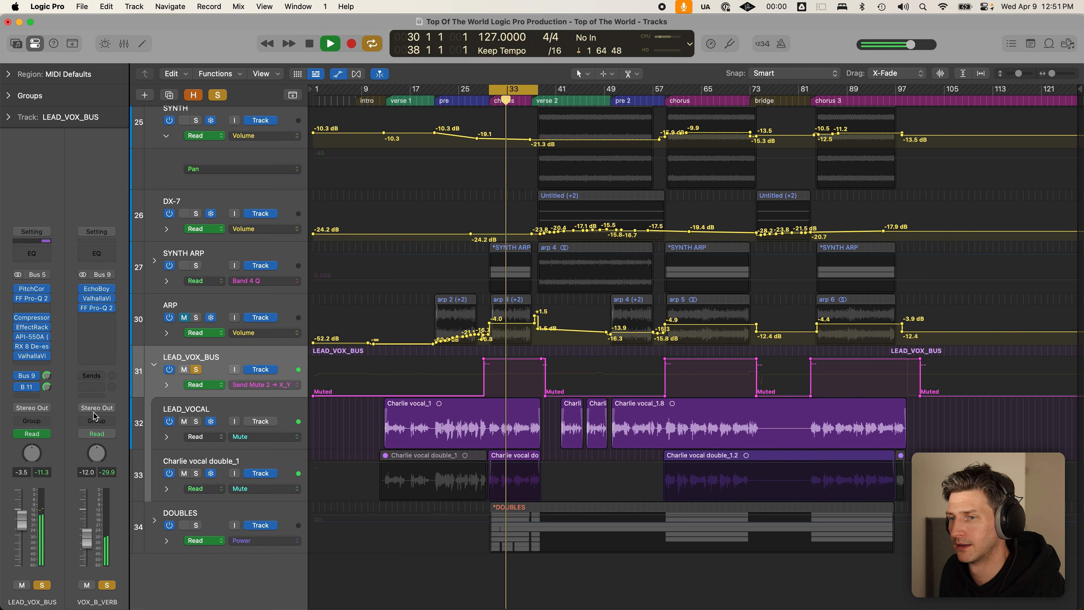
key(space)
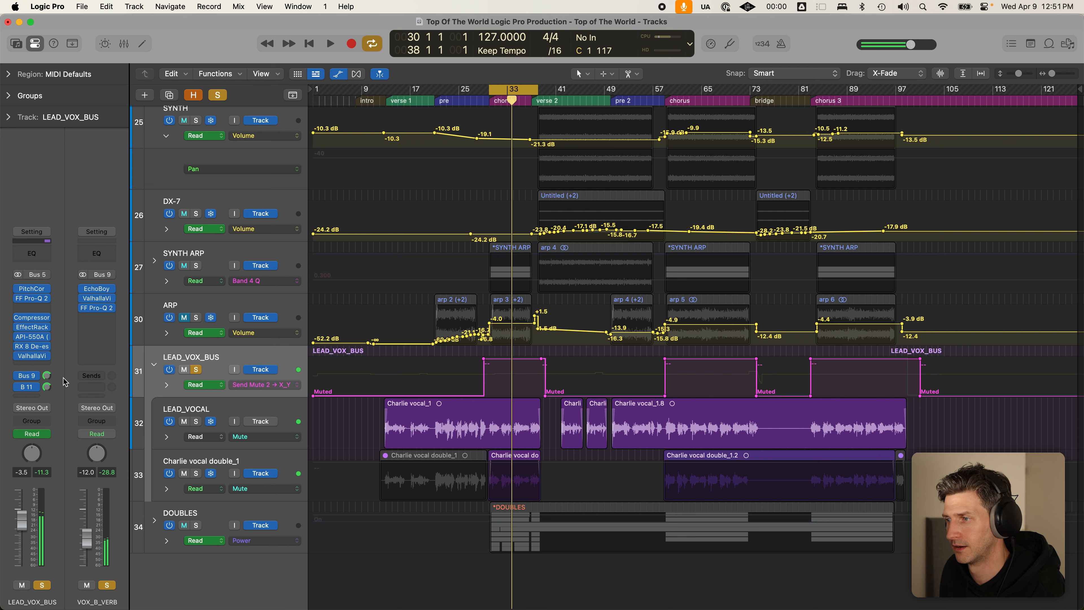
- Review the 1/8th EchoBoy delay on VOX_DLY via the Bus 11 send, then hide automation lanes
key(c)
click(35, 388)
click(62, 360)
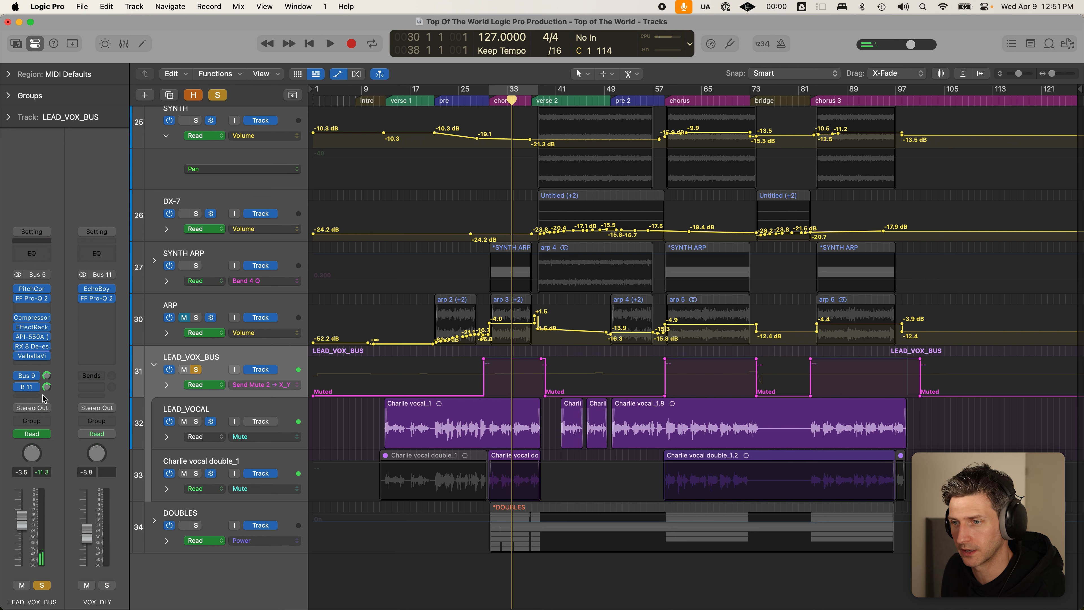
click(104, 294)
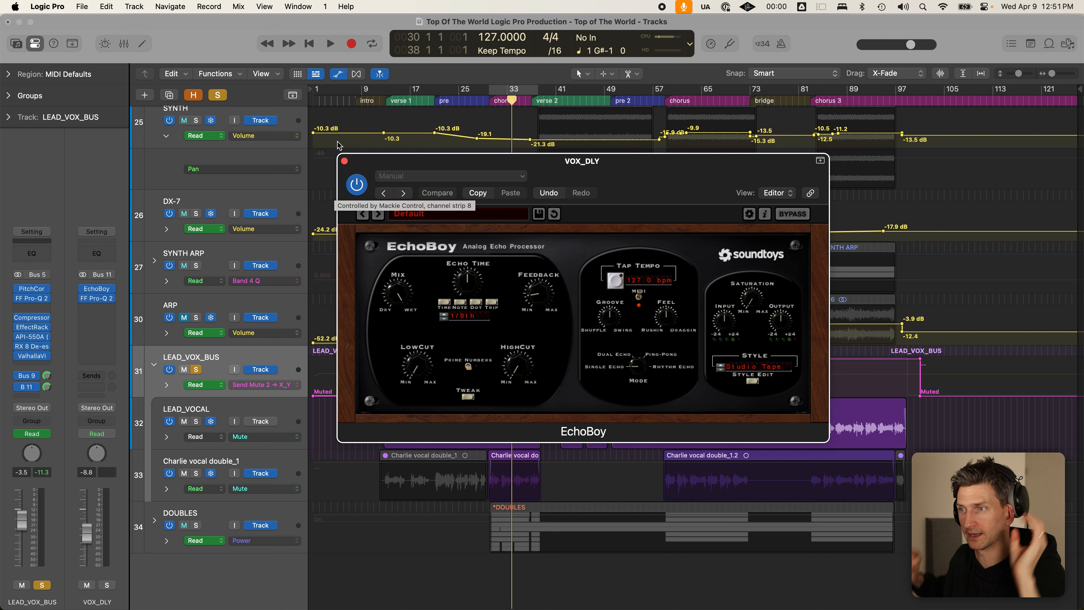
click(344, 160)
key(c)
key(a)
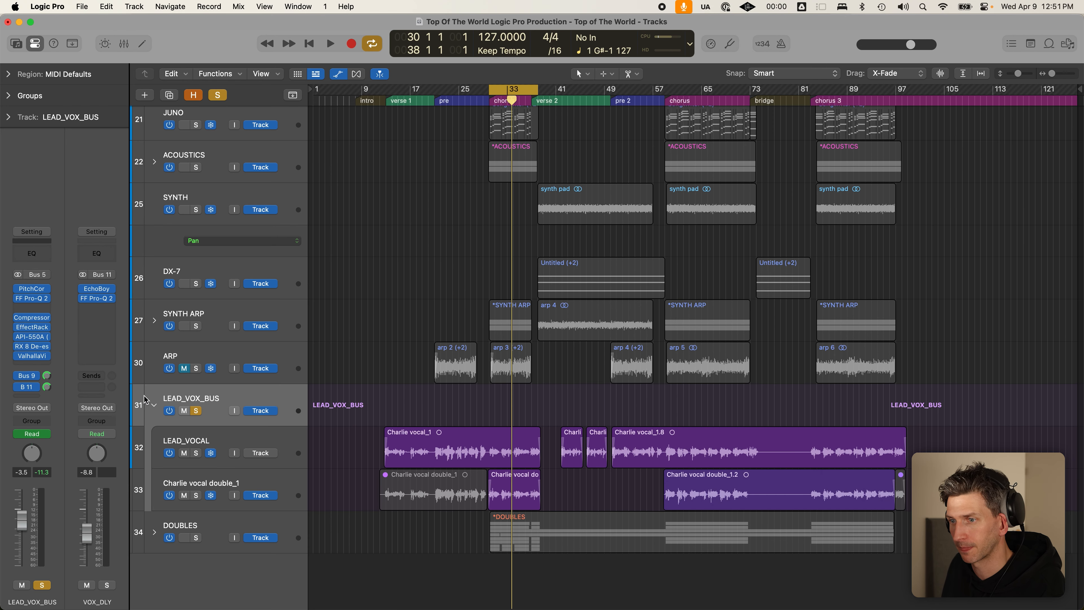
- Collapse the LEAD_VOX_BUS stack and play from the pre section with cycle off
click(151, 405)
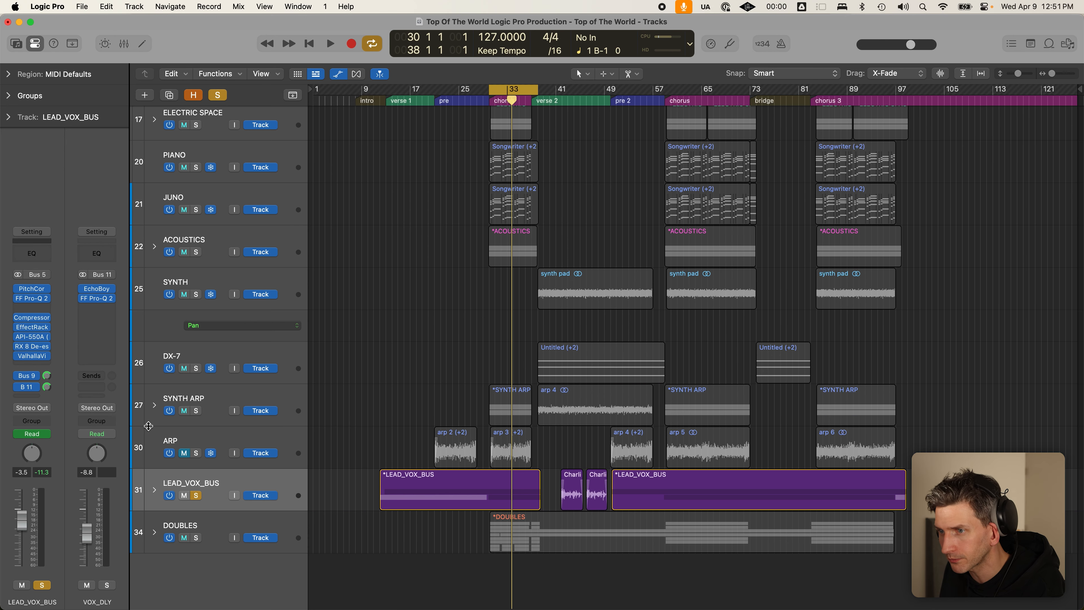
key(c)
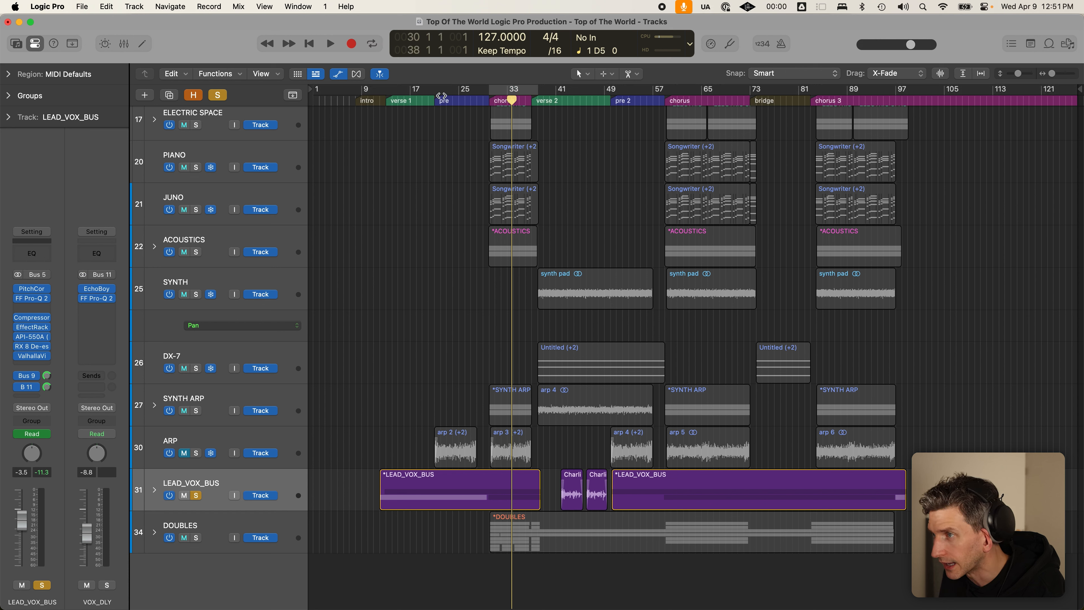
click(435, 100)
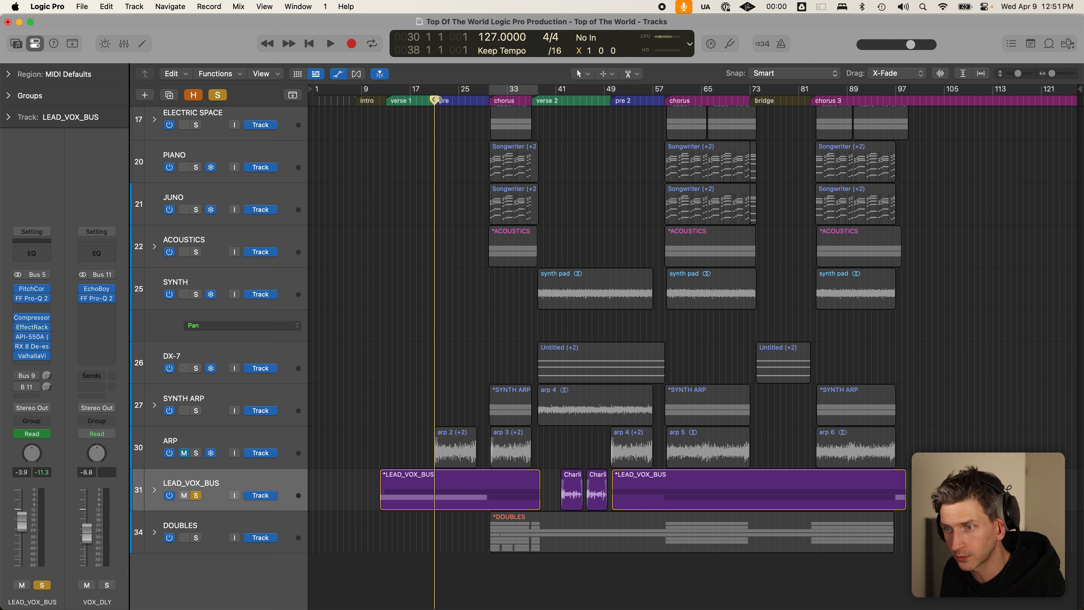
key(space)
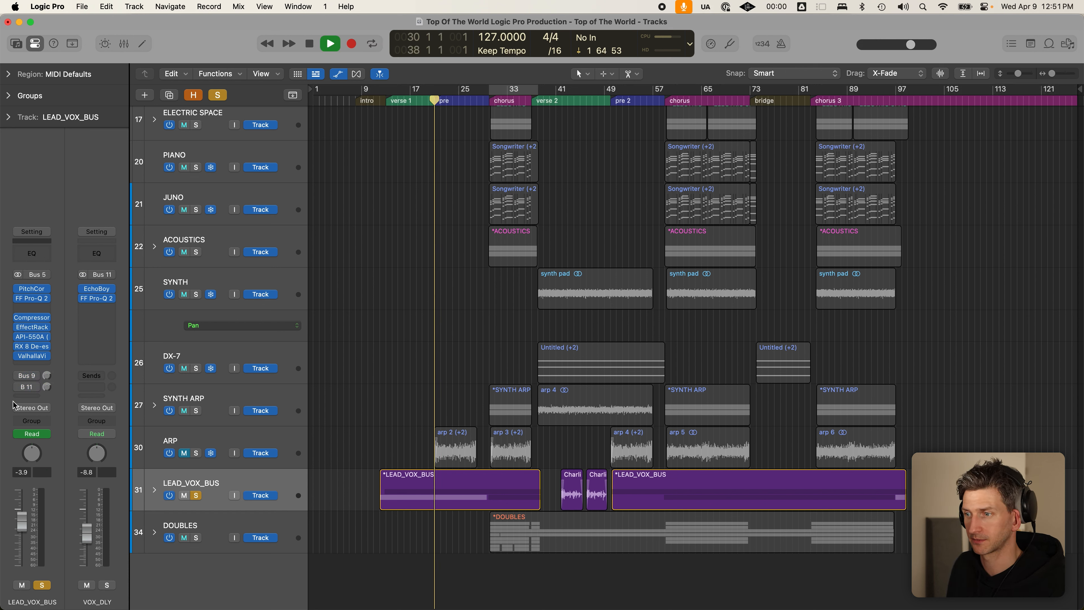
click(424, 493)
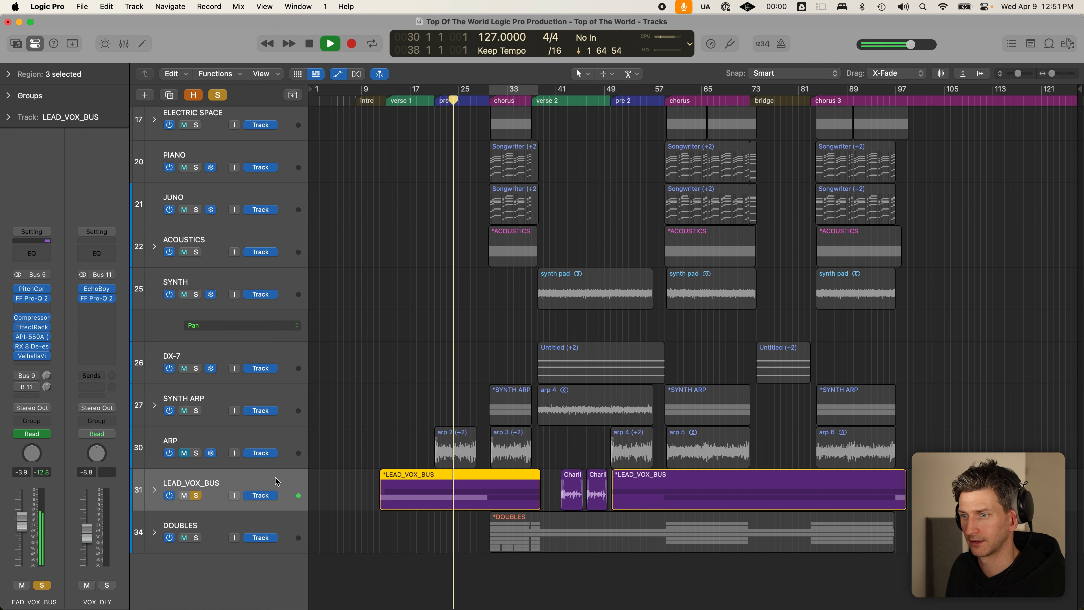
key(space)
- Loop and play the chorus (bars 31–39), then shrink the track heights
click(519, 99)
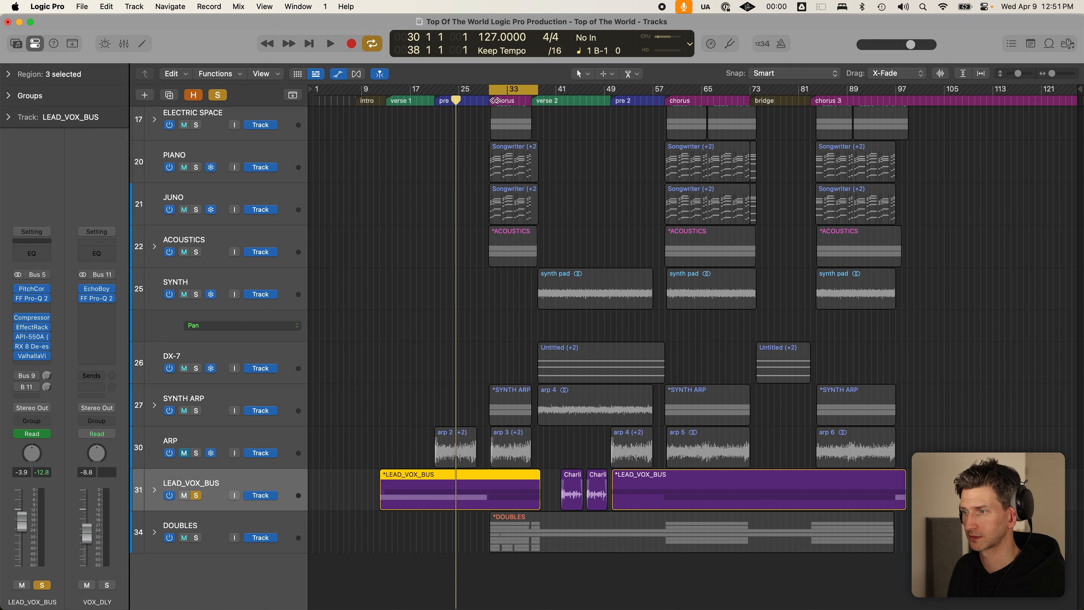
key(space)
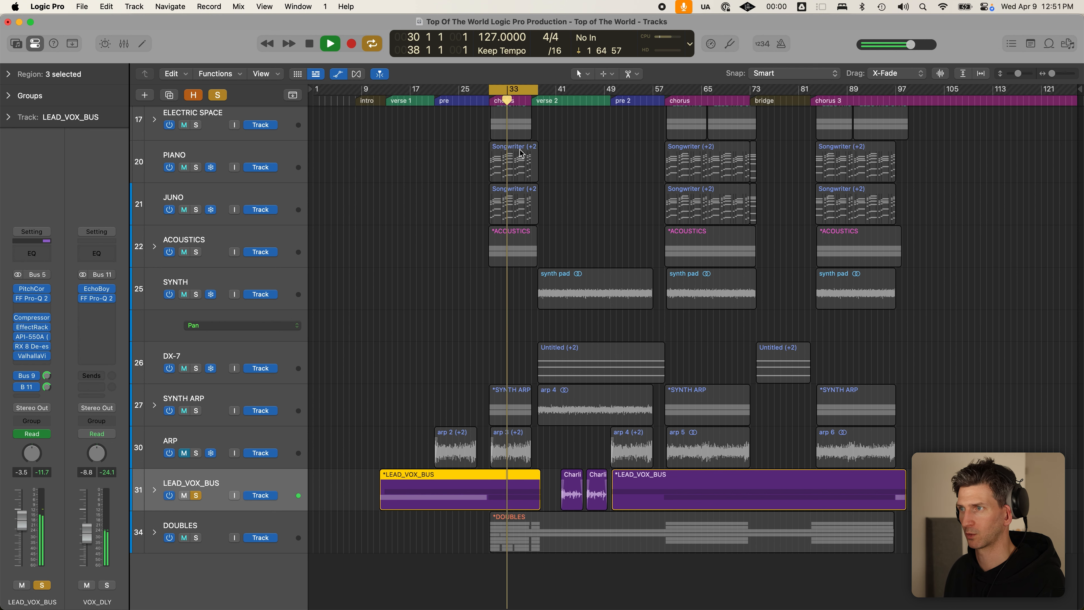
key(space)
key(c)
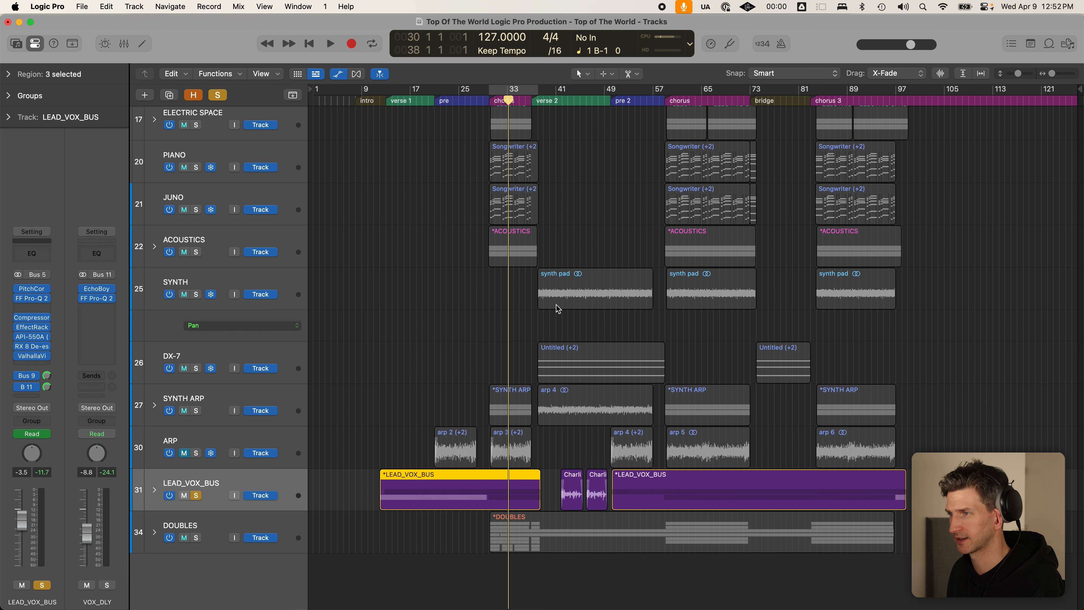
key(super+Up)
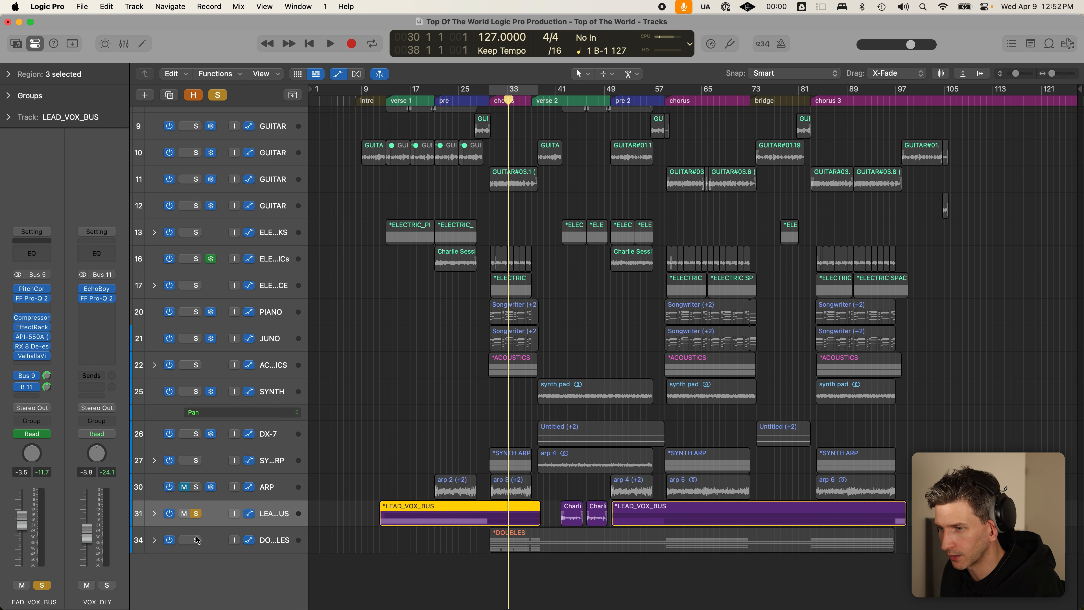
- Try soloing LEAD_VOX_BUS with DOUBLES, then clear solos, mute DOUBLES, and jump to the chorus
click(196, 514)
click(196, 513)
click(193, 540)
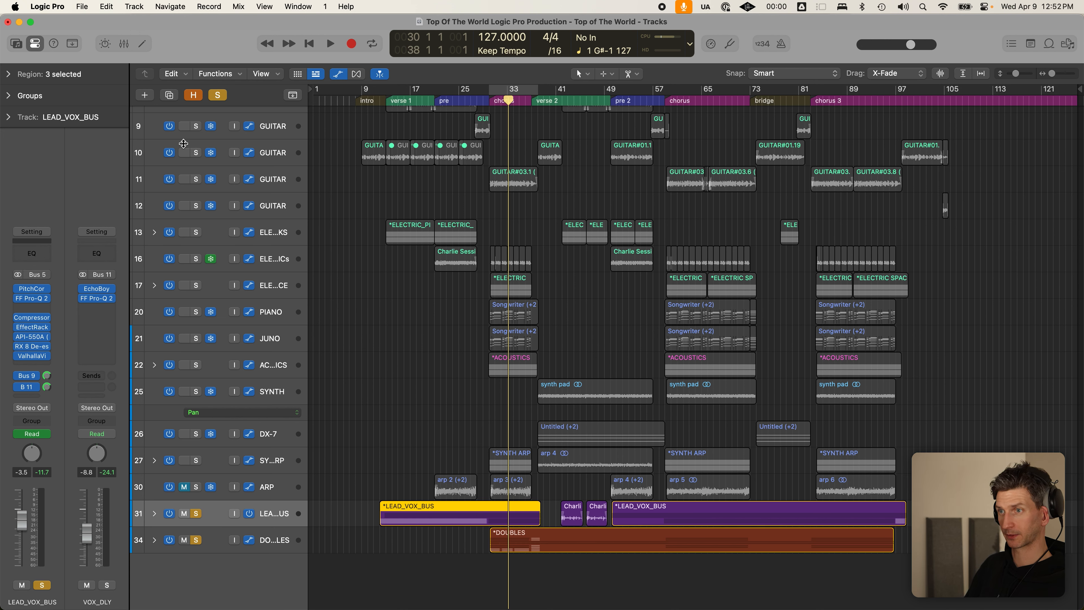
click(218, 94)
click(186, 540)
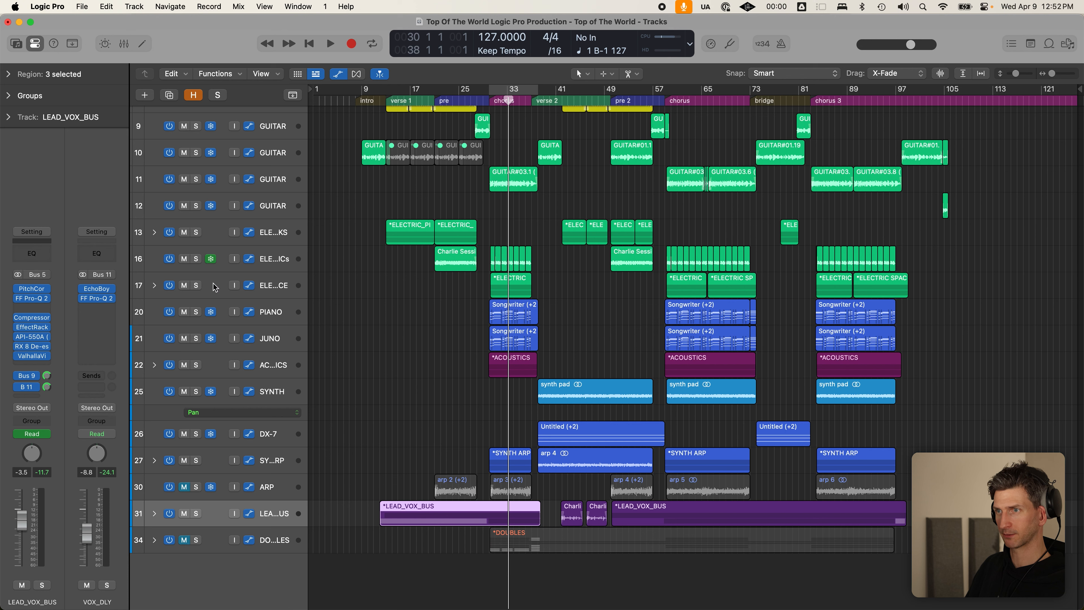
click(489, 102)
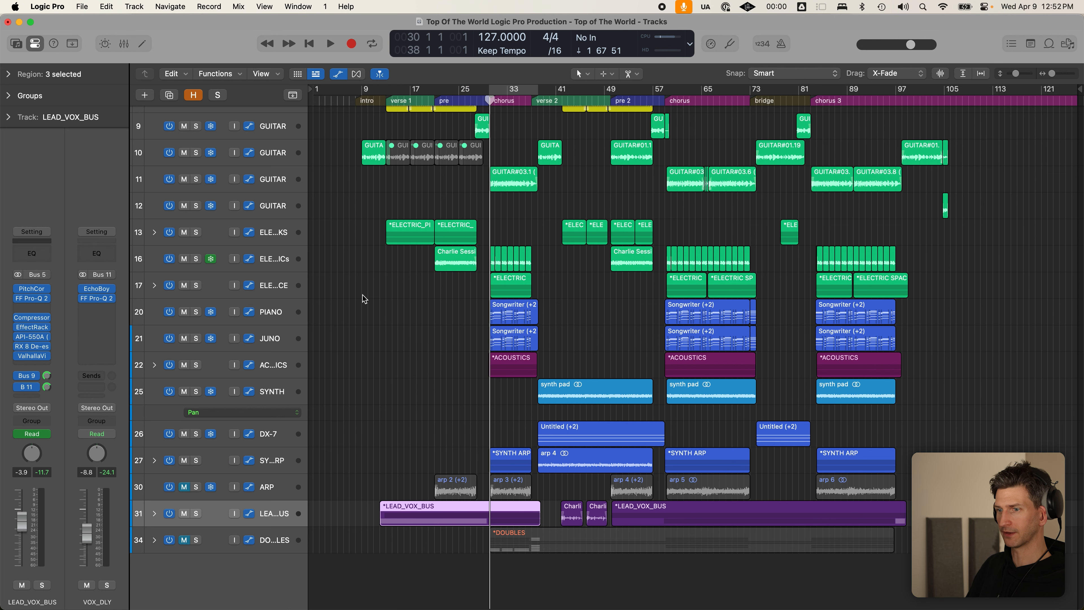
- Expand LEAD_VOX_BUS and audition its vocal double track on solo
click(154, 513)
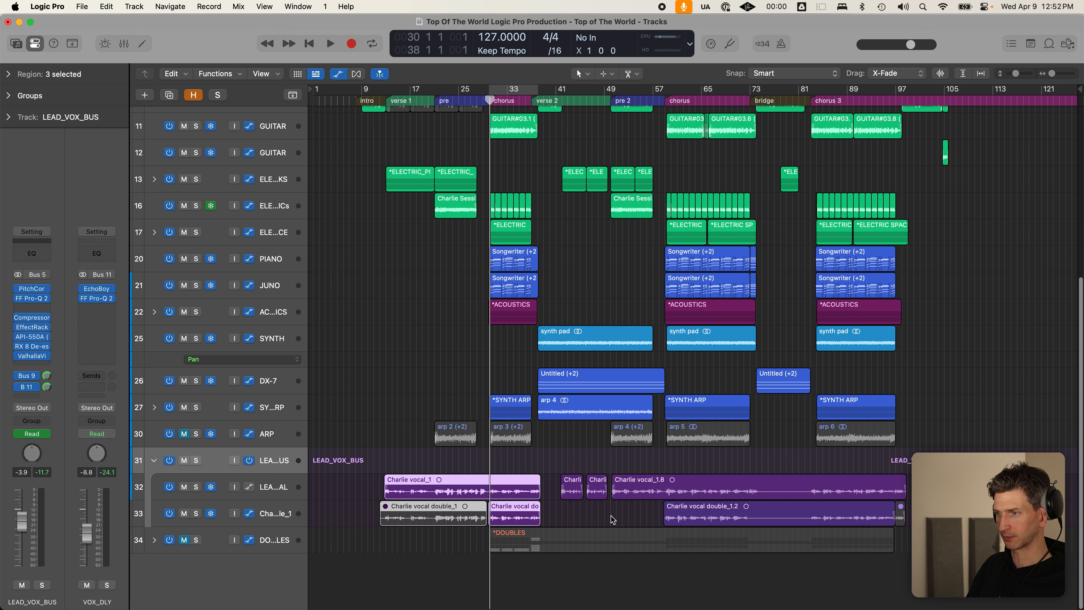
click(572, 514)
click(515, 512)
click(197, 512)
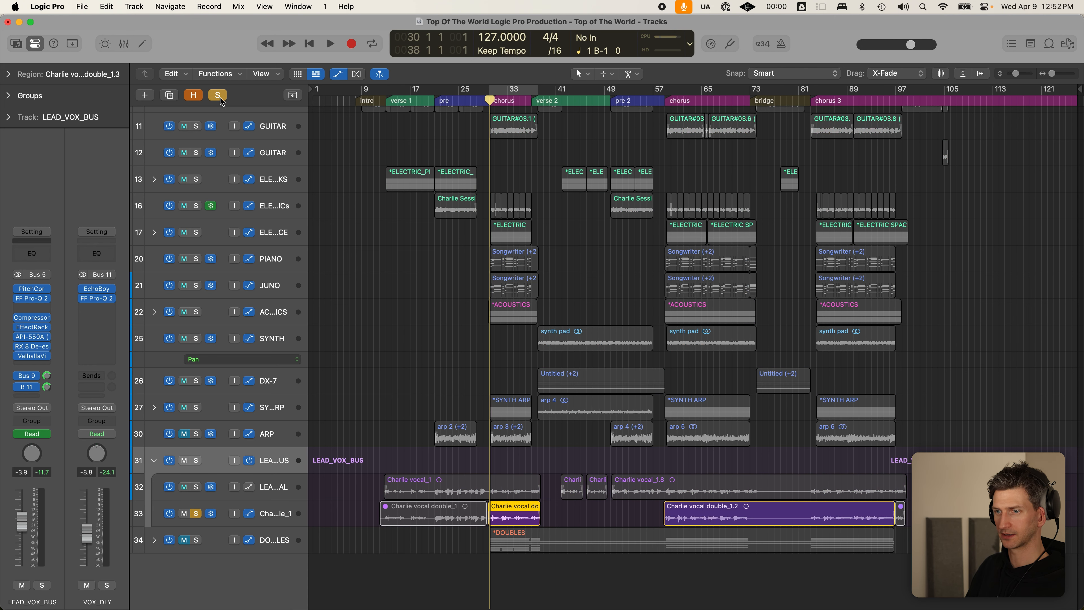
click(220, 97)
click(195, 515)
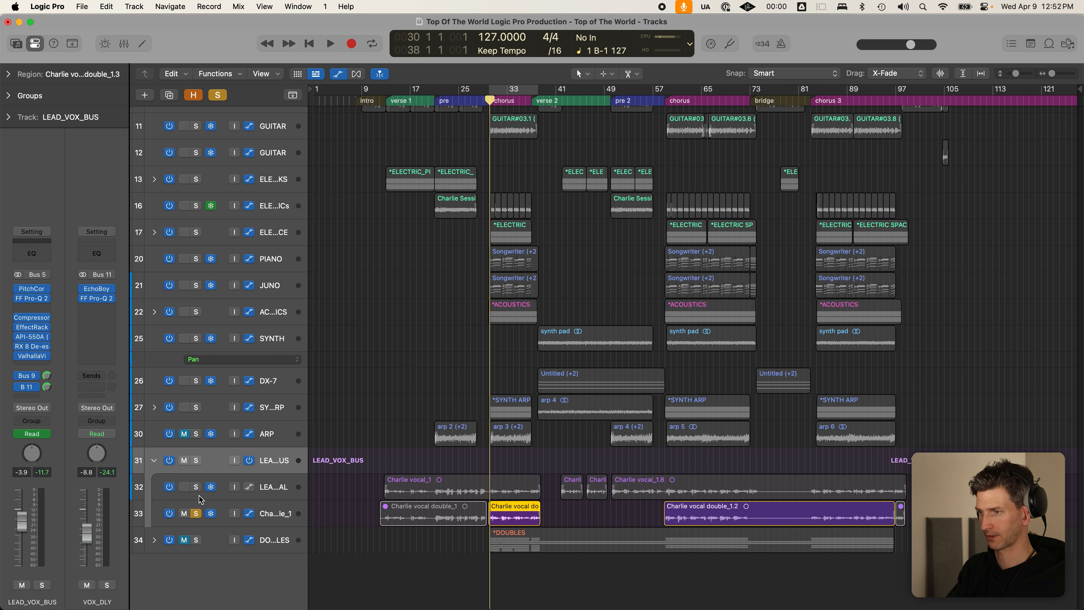
key(space)
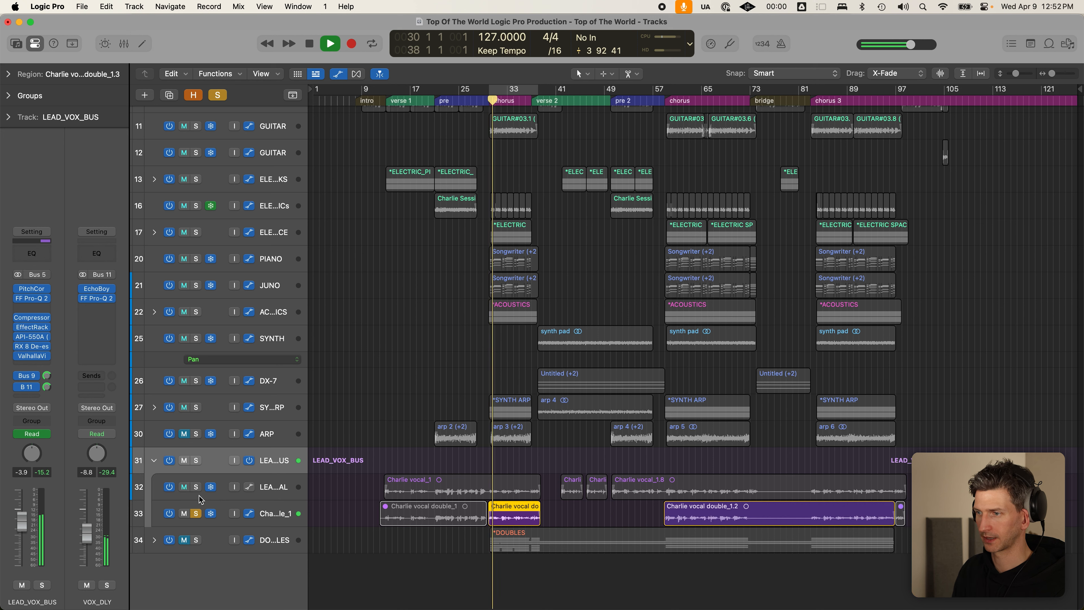
key(space)
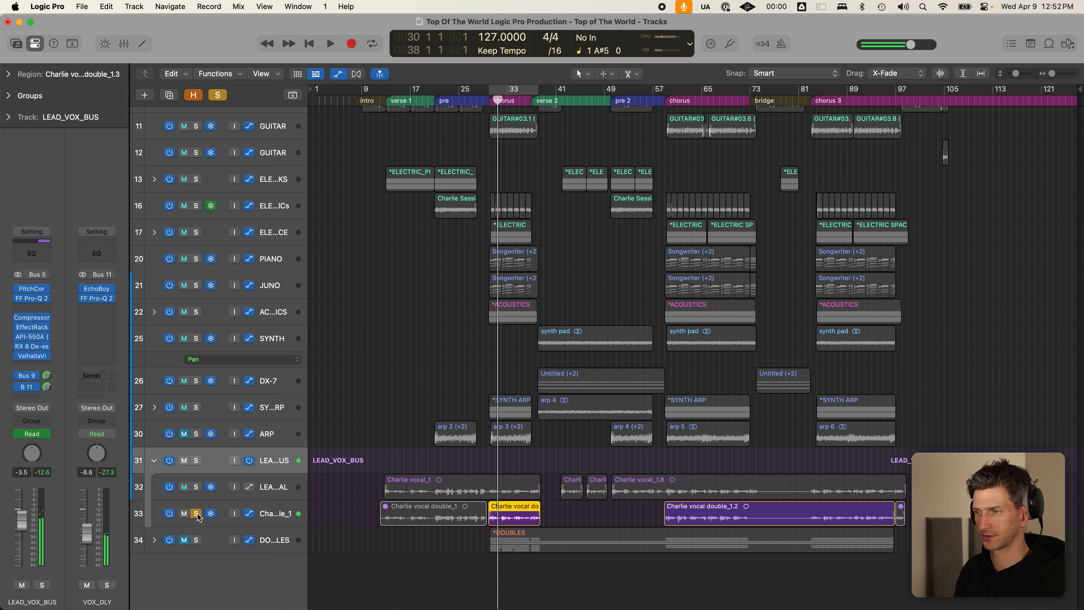
click(197, 514)
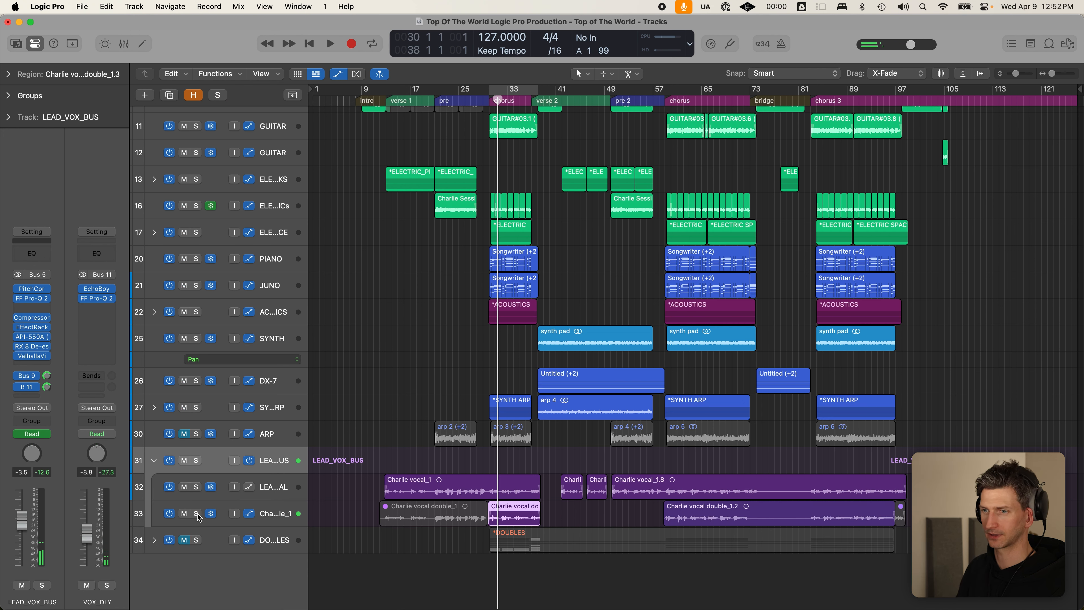
- Collapse the stack, play the chorus on loop, and show automation lanes on every track
click(154, 460)
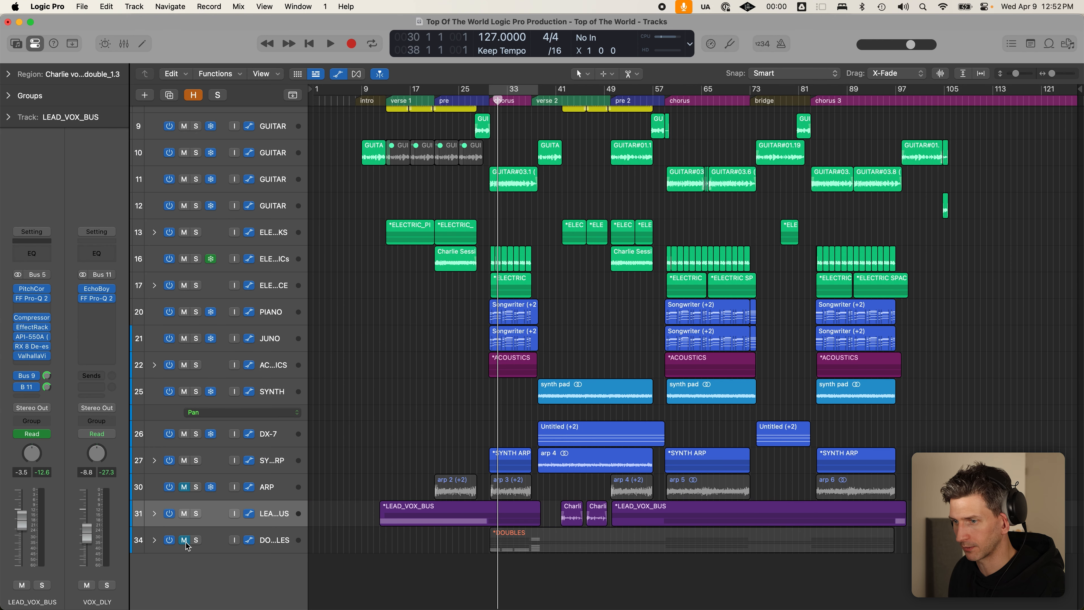
key(c)
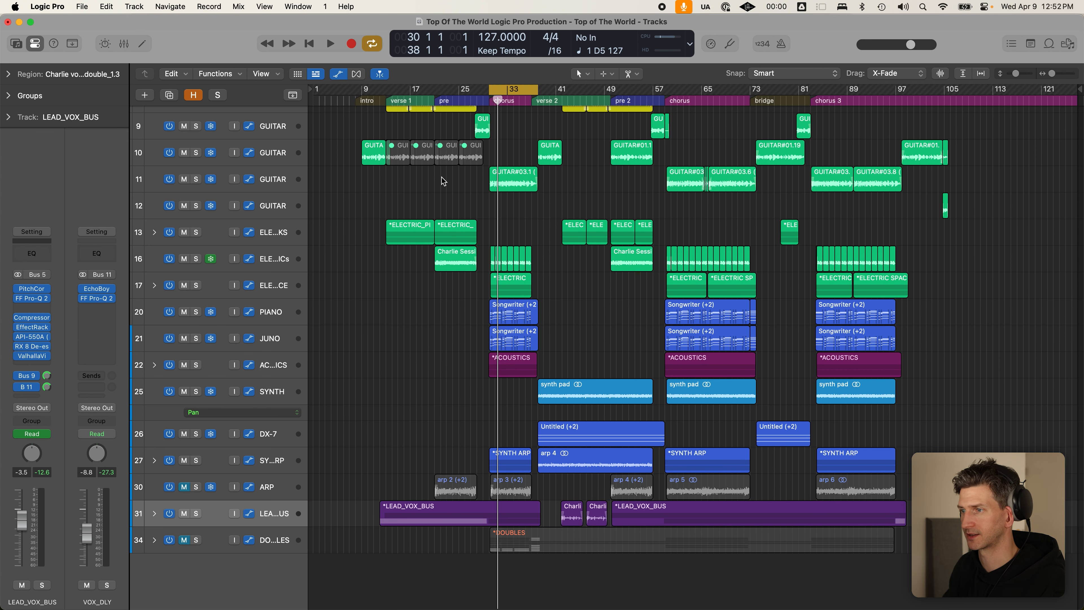
key(space)
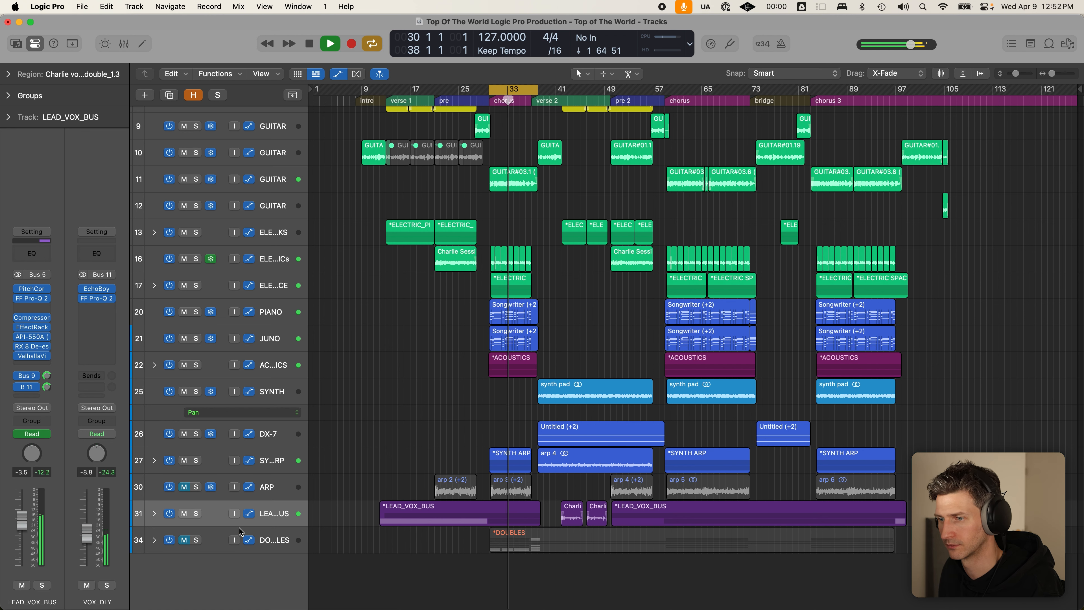
key(a)
key(a)
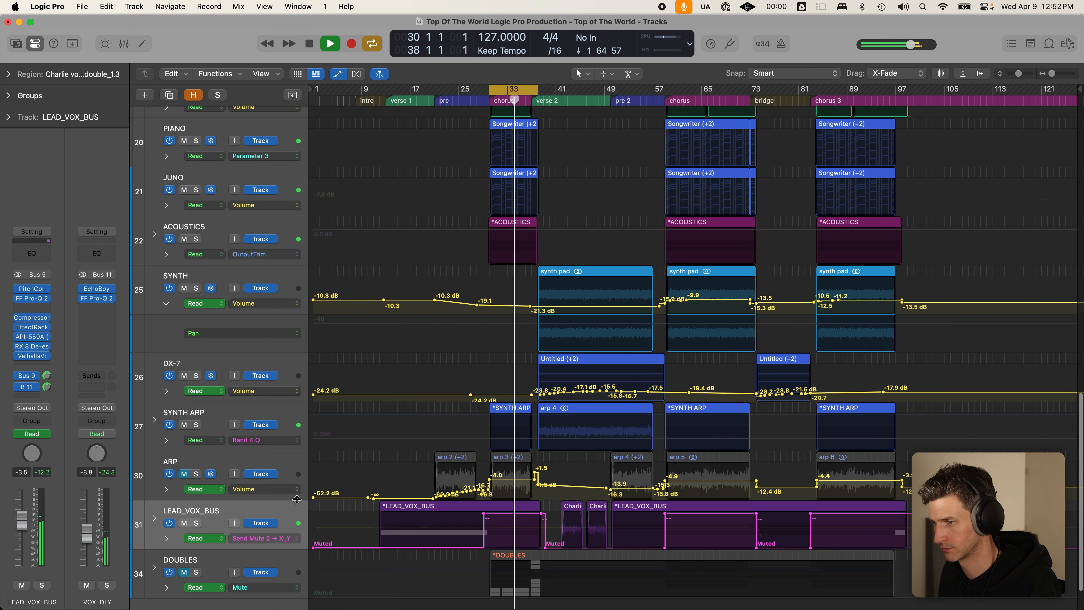
- Inspect the LEAD_VOX_BUS volume automation in taller rows, then hide the automation lanes
click(285, 539)
click(279, 518)
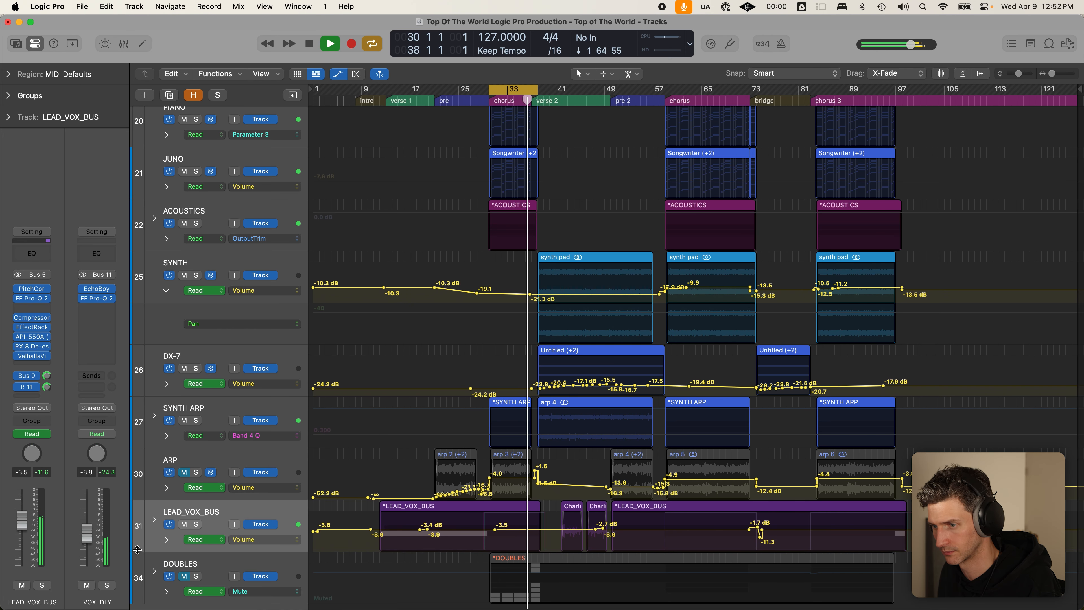
key(super+Down)
key(super+Down)
key(super+Down)
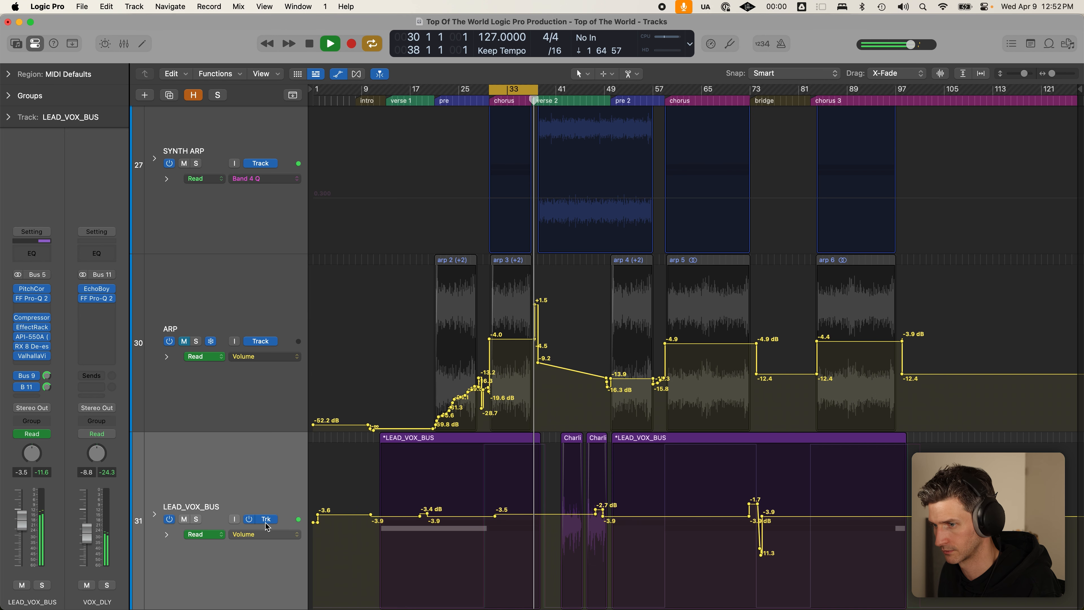
key(a)
key(super+Up)
key(super+Up)
key(super+Up)
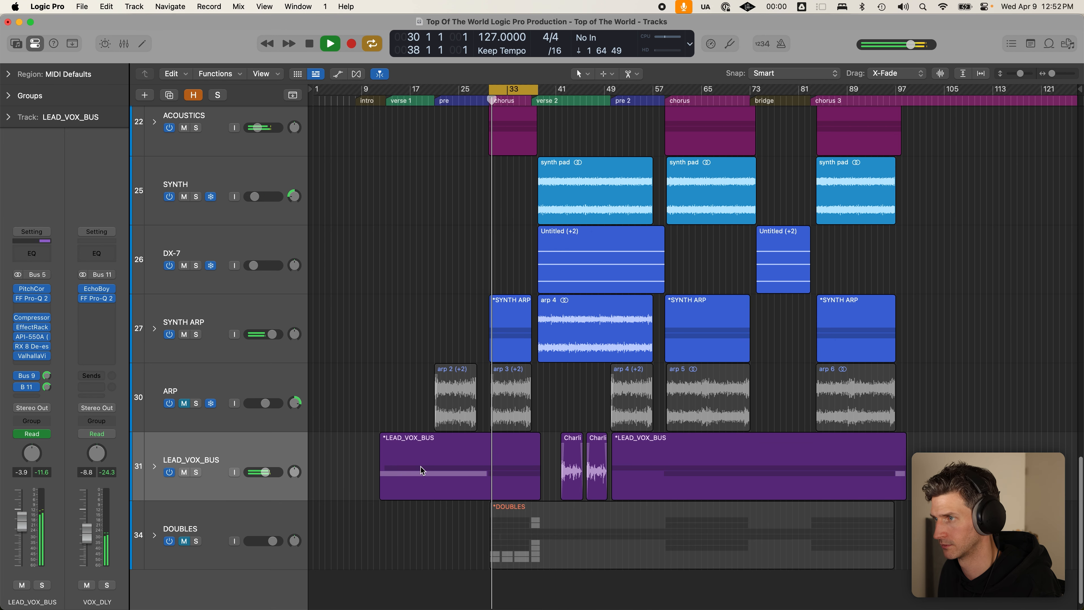
- Turn off looping, dismiss the System Overload alert, stop playback, and unmute DOUBLES
key(c)
click(540, 267)
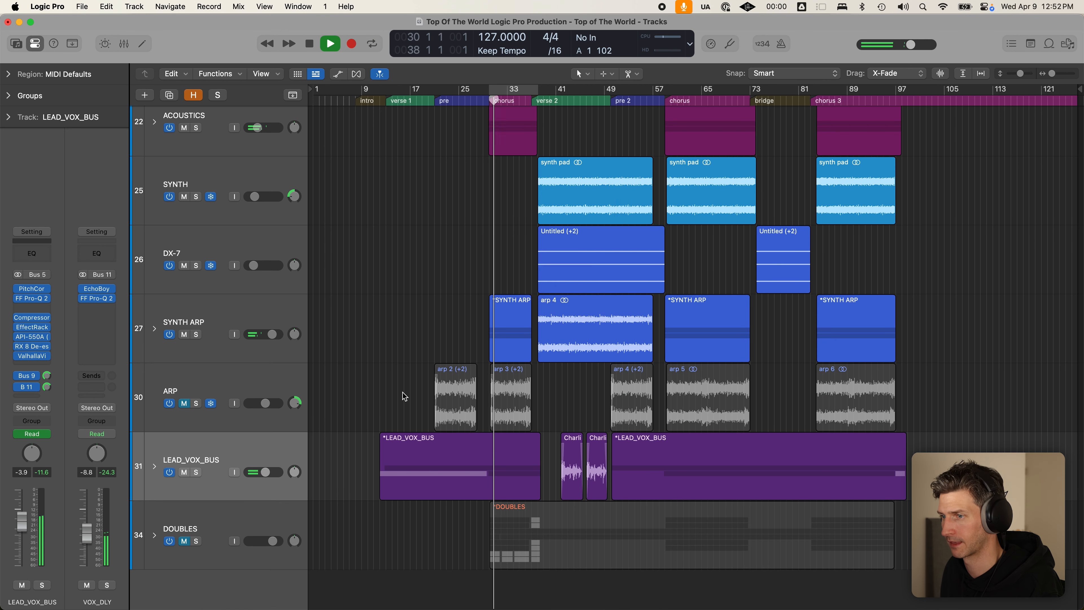
key(super+Up)
key(super+Up)
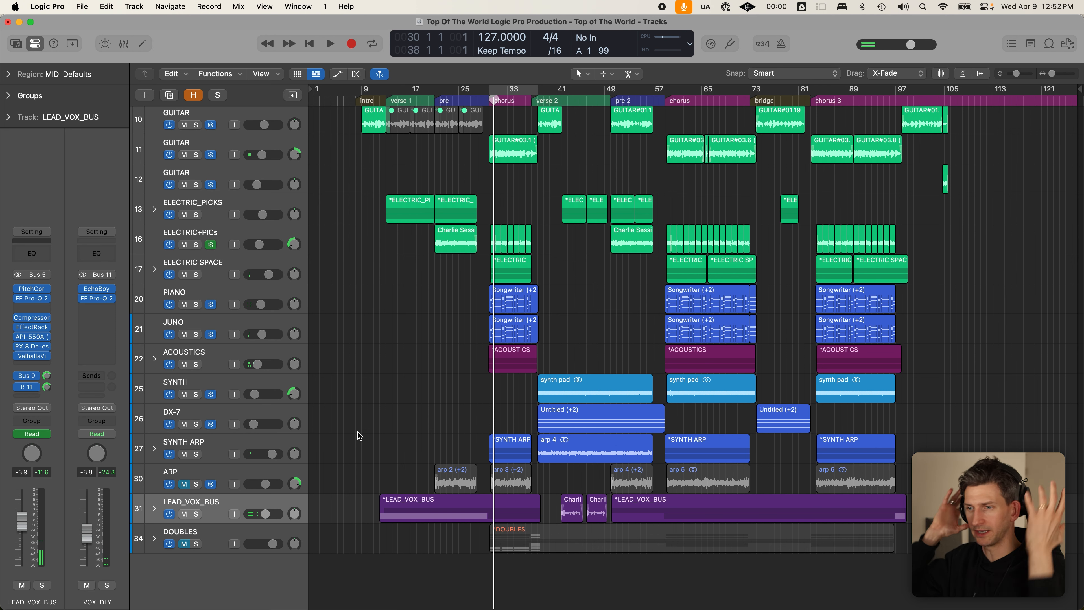
click(184, 544)
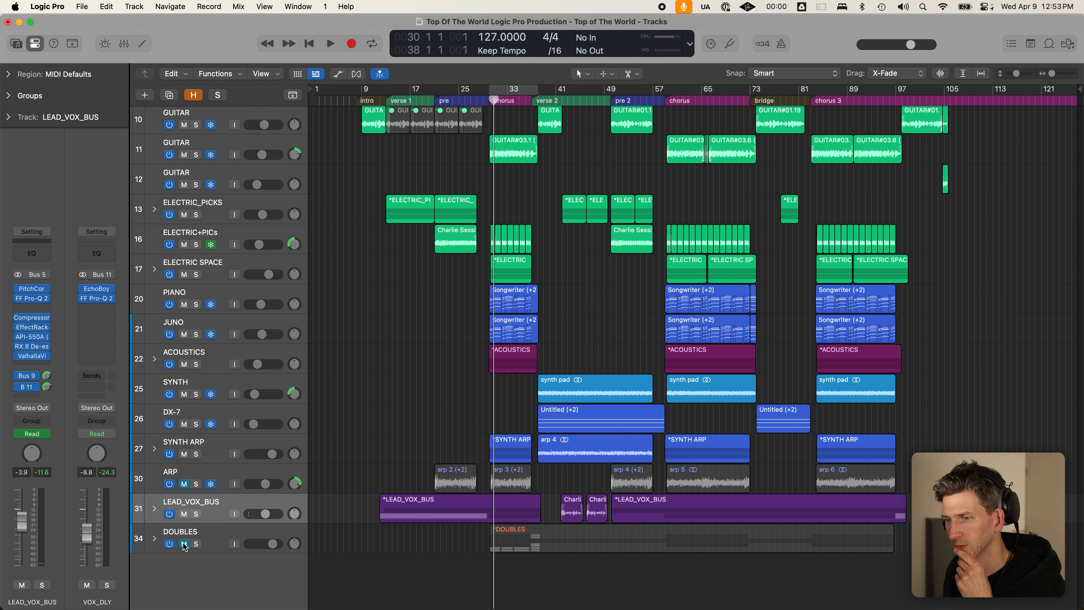
click(206, 531)
- Expand the DOUBLES stack, solo it, and play it over the looped chorus
click(154, 539)
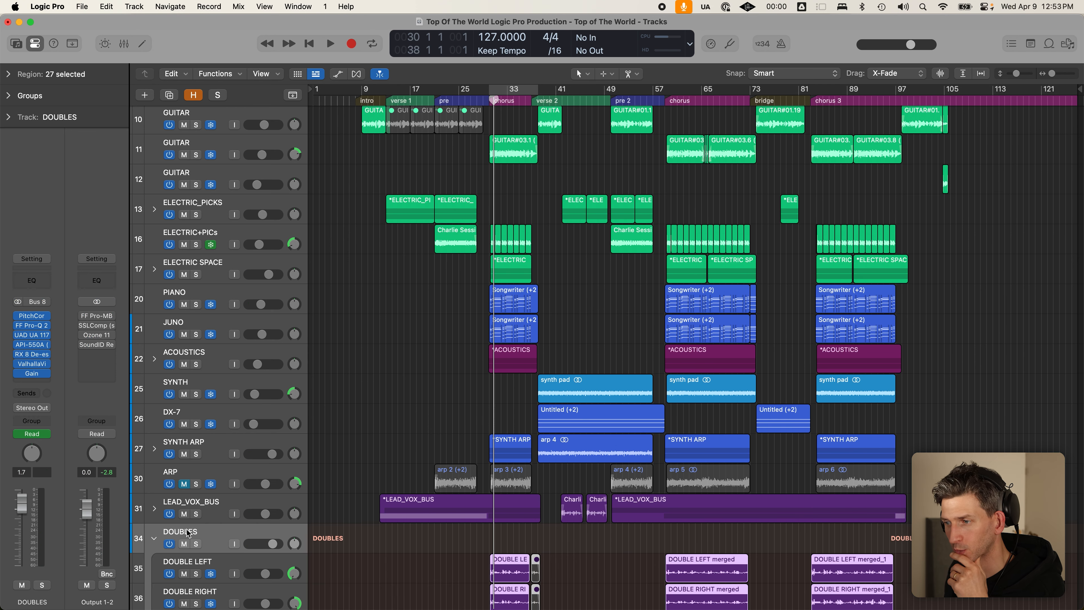
scroll(190, 534, down, 5)
click(197, 417)
scroll(199, 447, down, 4)
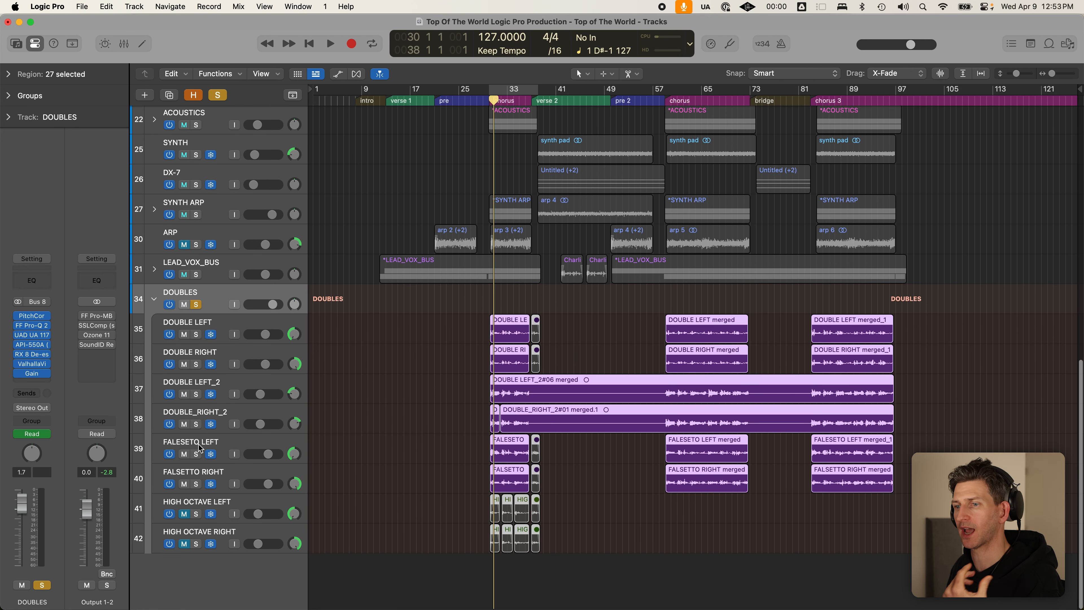
key(c)
scroll(517, 313, up, 6)
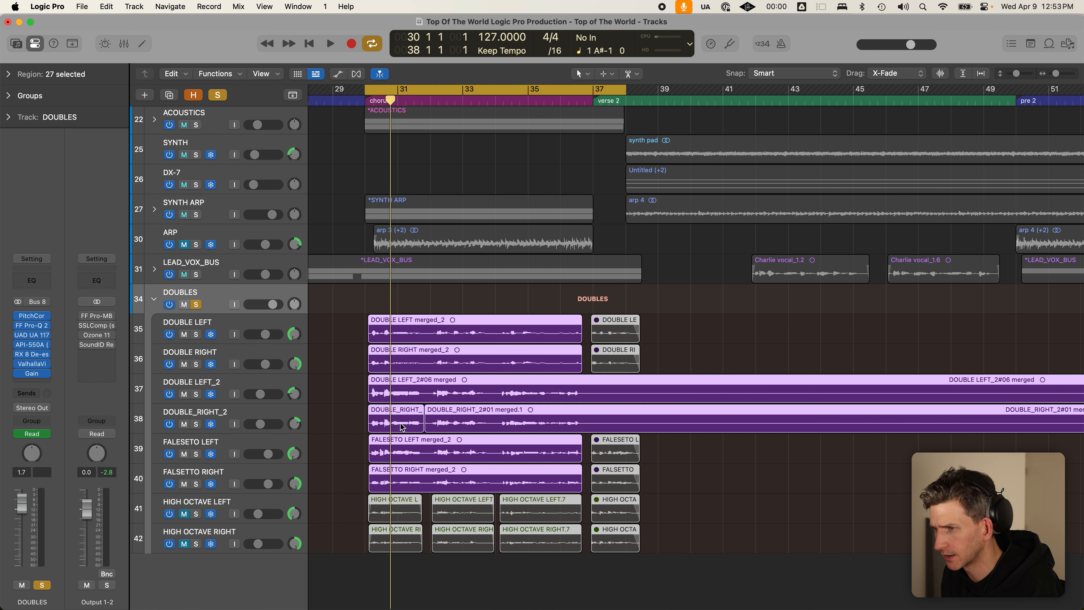
click(326, 449)
scroll(392, 452, up, 1)
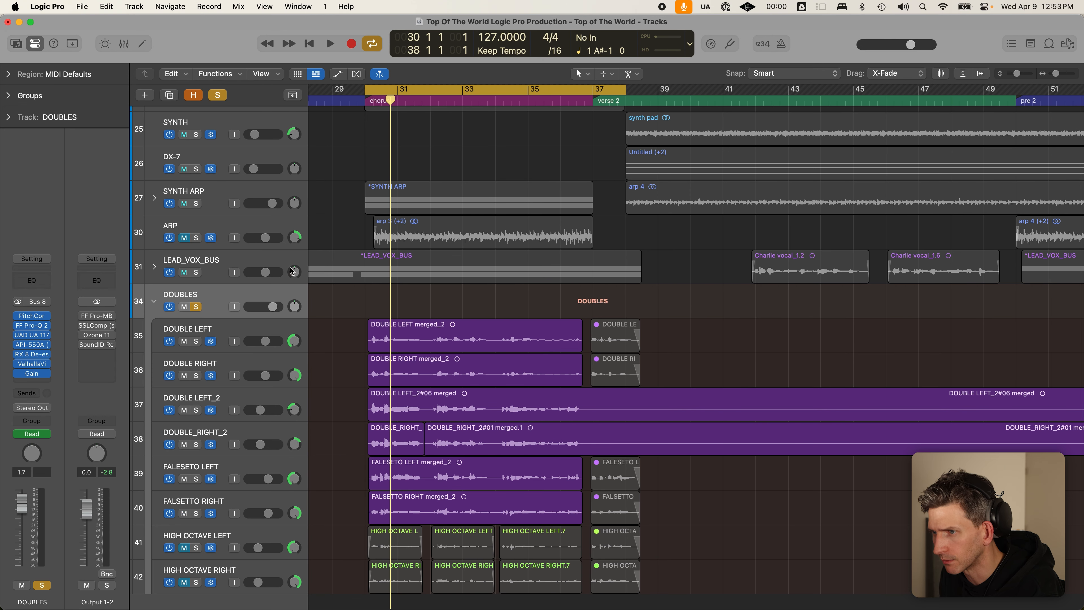
click(253, 296)
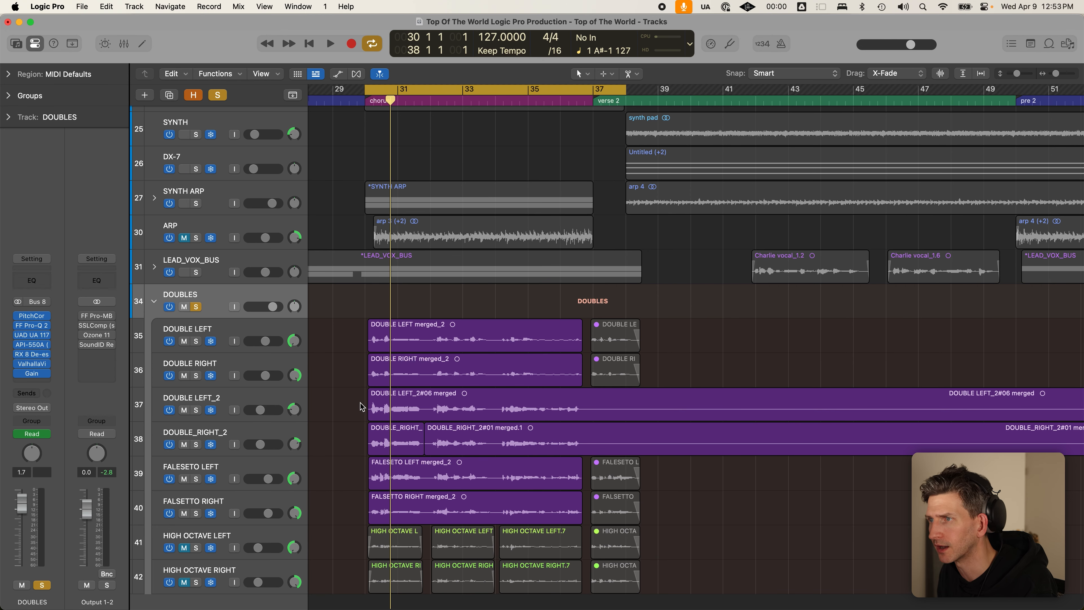
key(space)
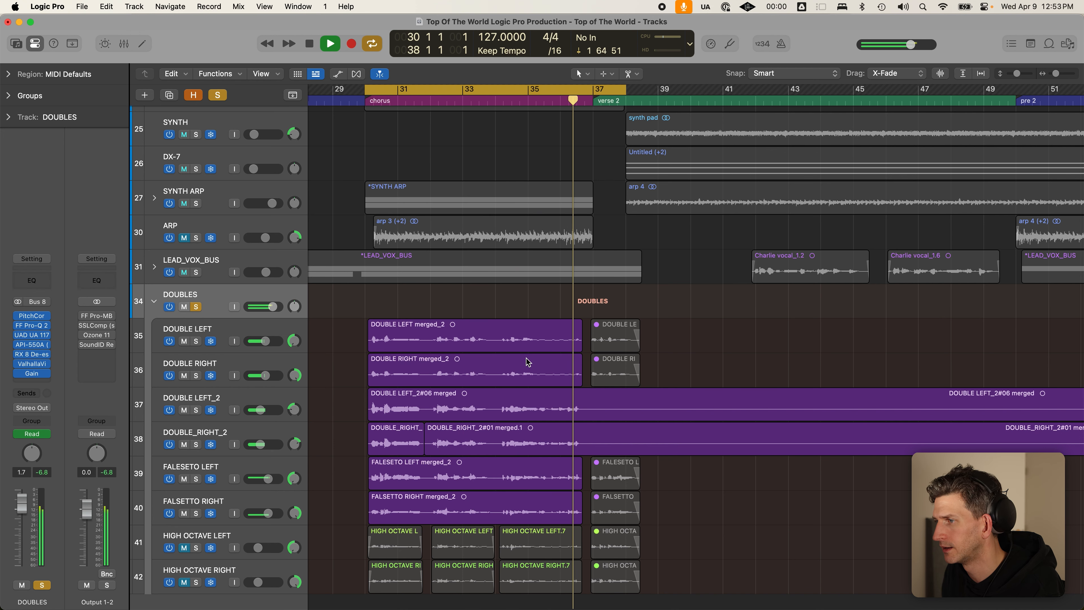
key(space)
- Move the solo from the DOUBLES stack to DOUBLE LEFT and DOUBLE RIGHT and play them
drag(400, 313, 433, 497)
click(351, 347)
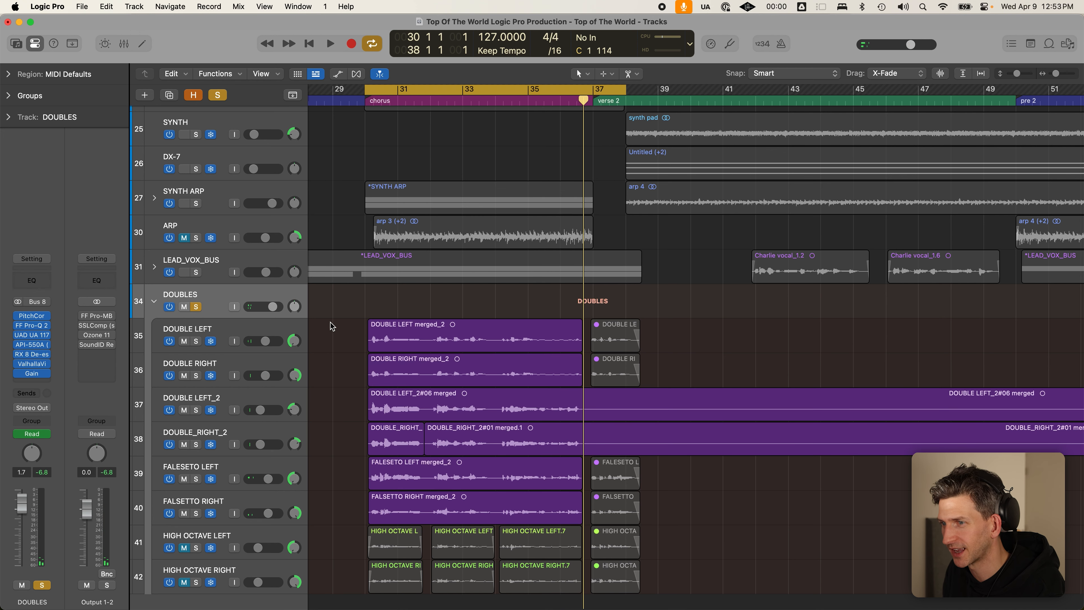
click(196, 306)
click(196, 340)
click(196, 376)
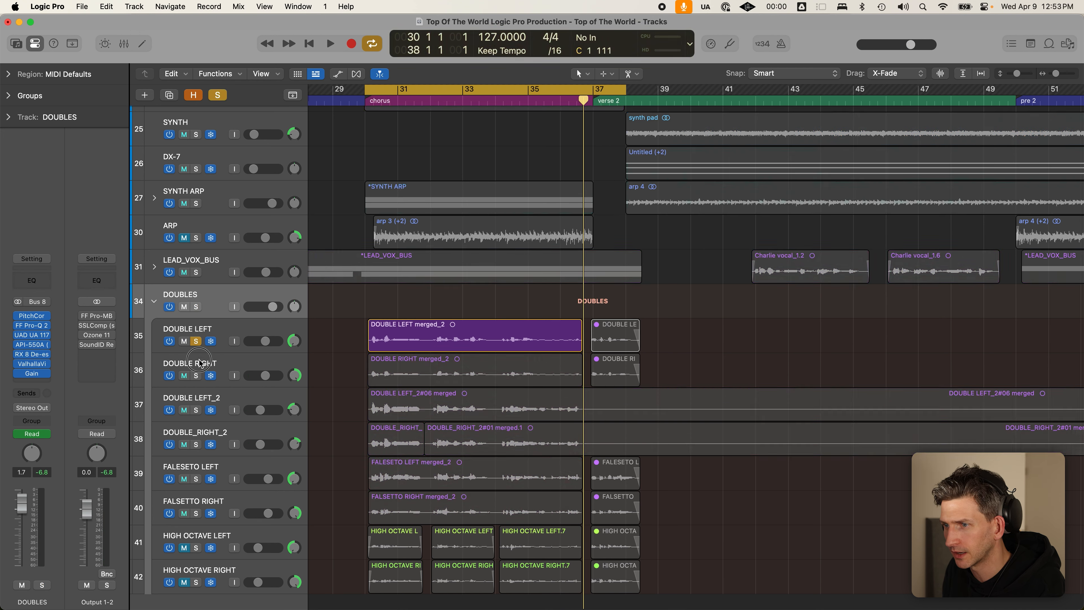
drag(197, 411, 223, 419)
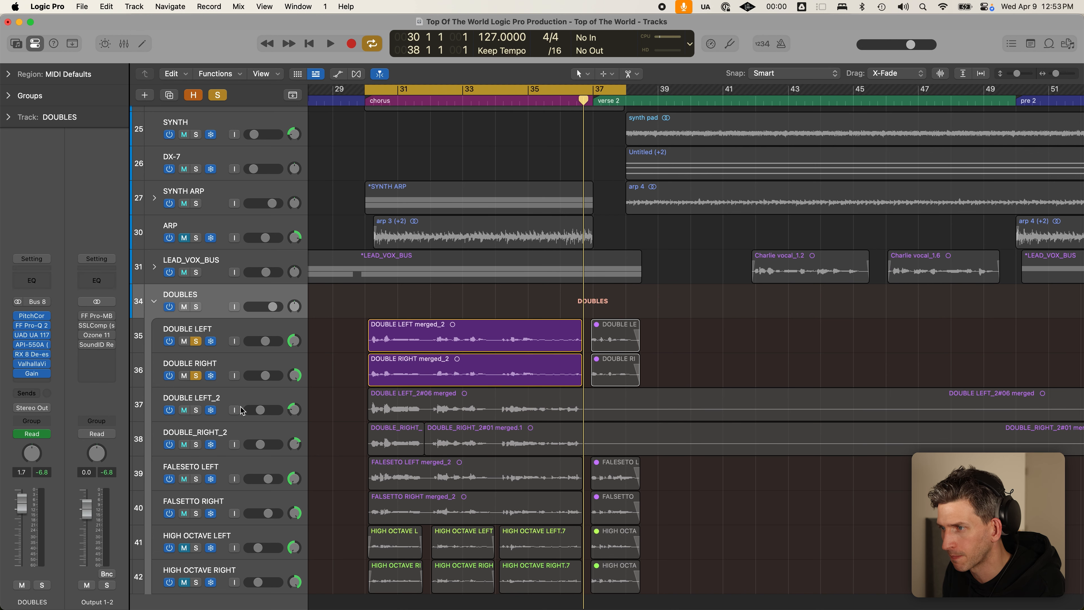
key(space)
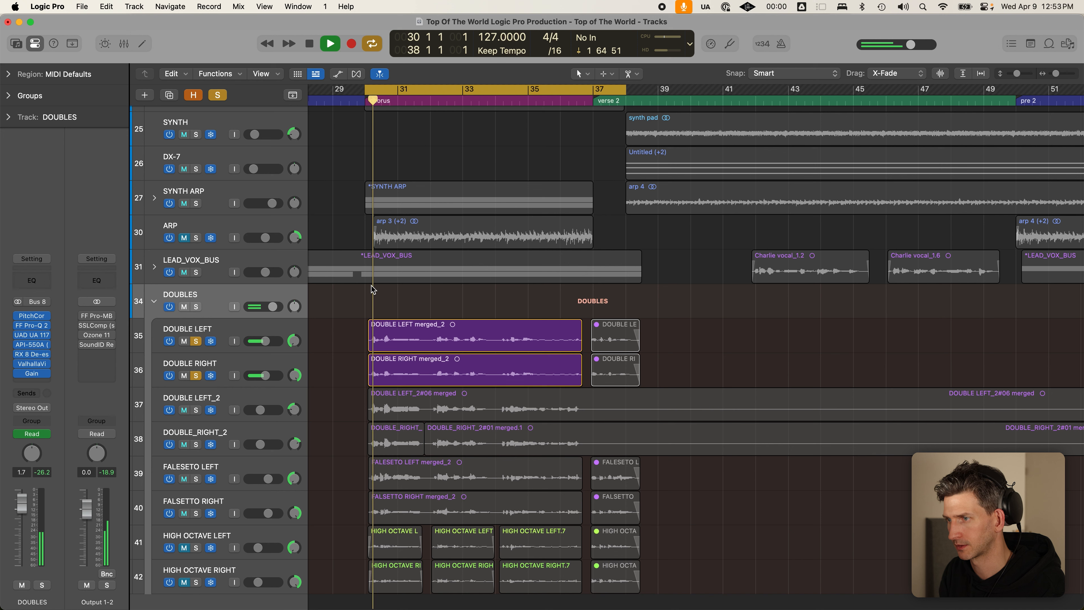
key(space)
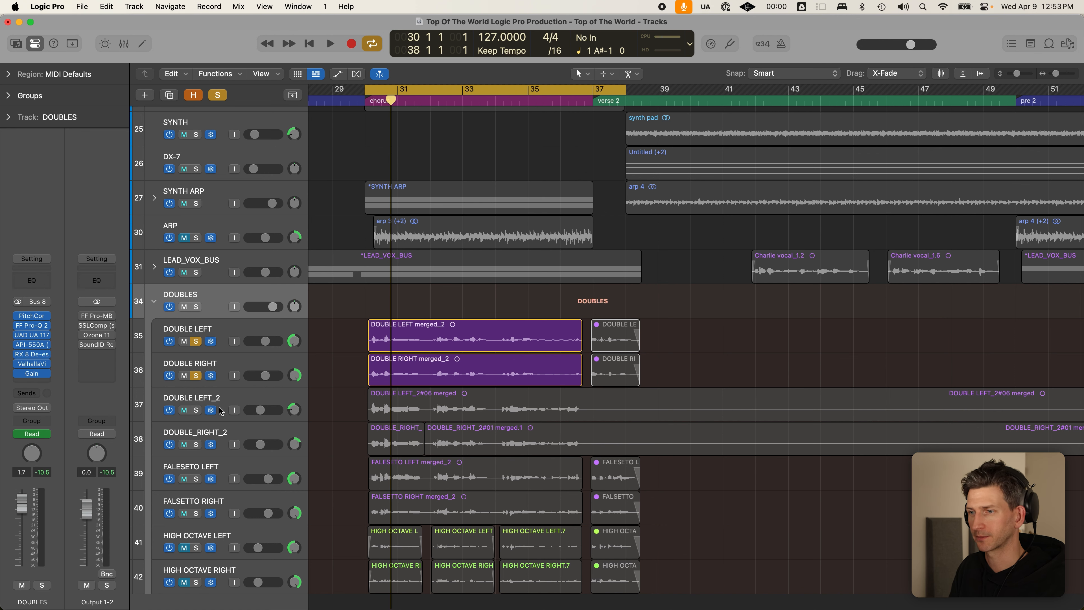
- Compare DOUBLE LEFT_2 and DOUBLE_RIGHT_2 against DOUBLE LEFT and DOUBLE RIGHT on solo
click(196, 410)
click(196, 444)
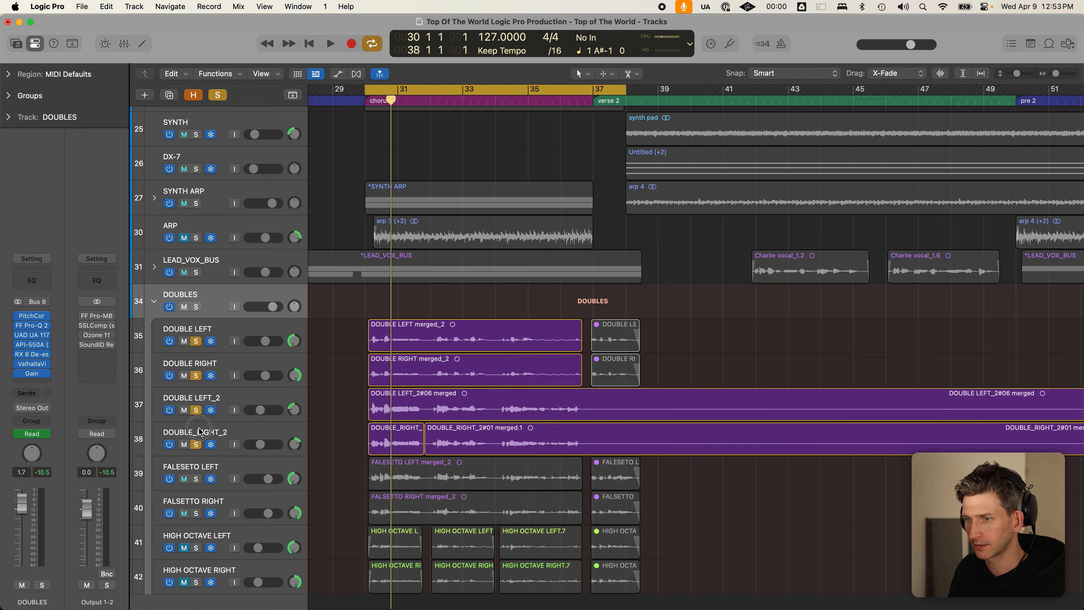
click(196, 341)
click(196, 374)
key(space)
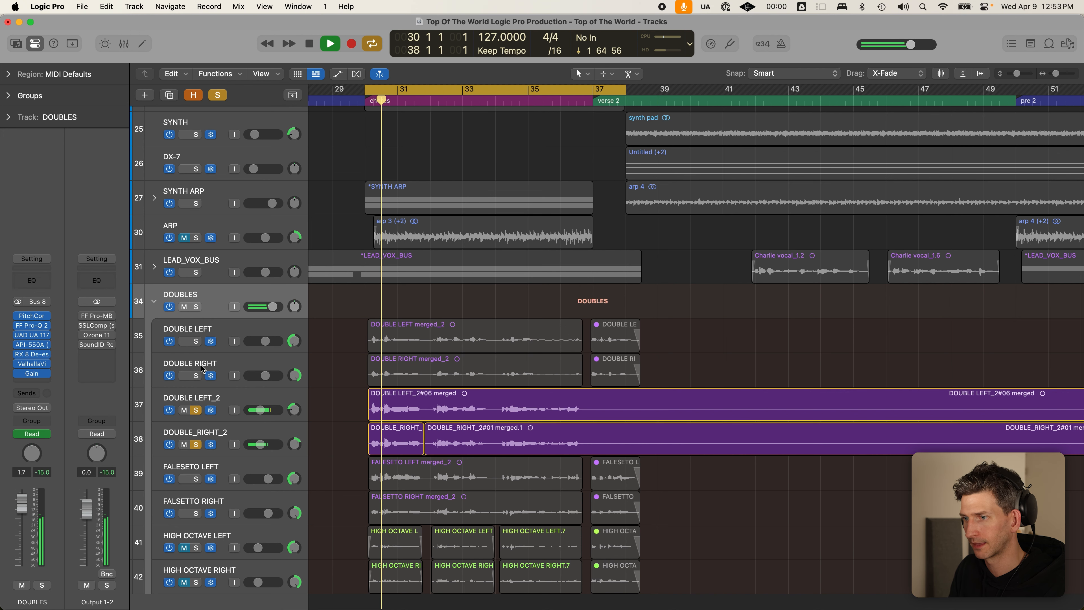
key(space)
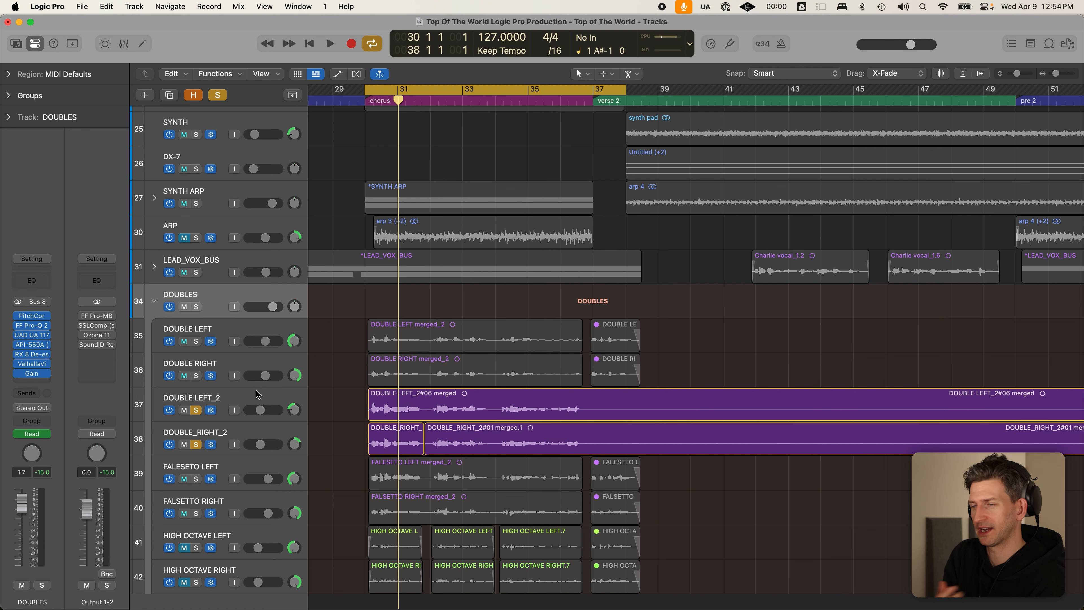
click(195, 341)
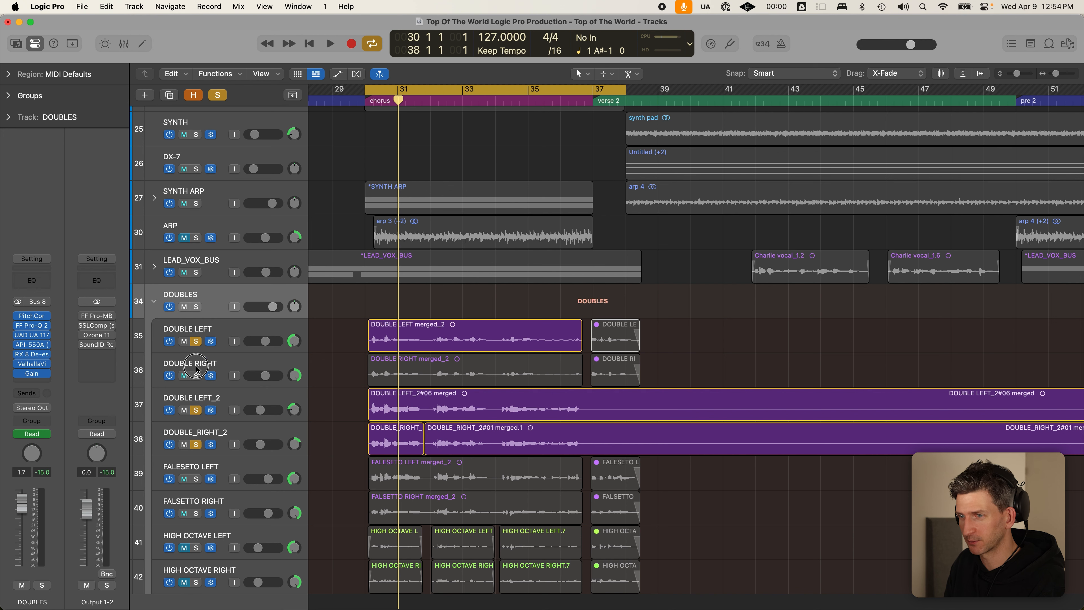
click(196, 375)
drag(202, 339, 197, 512)
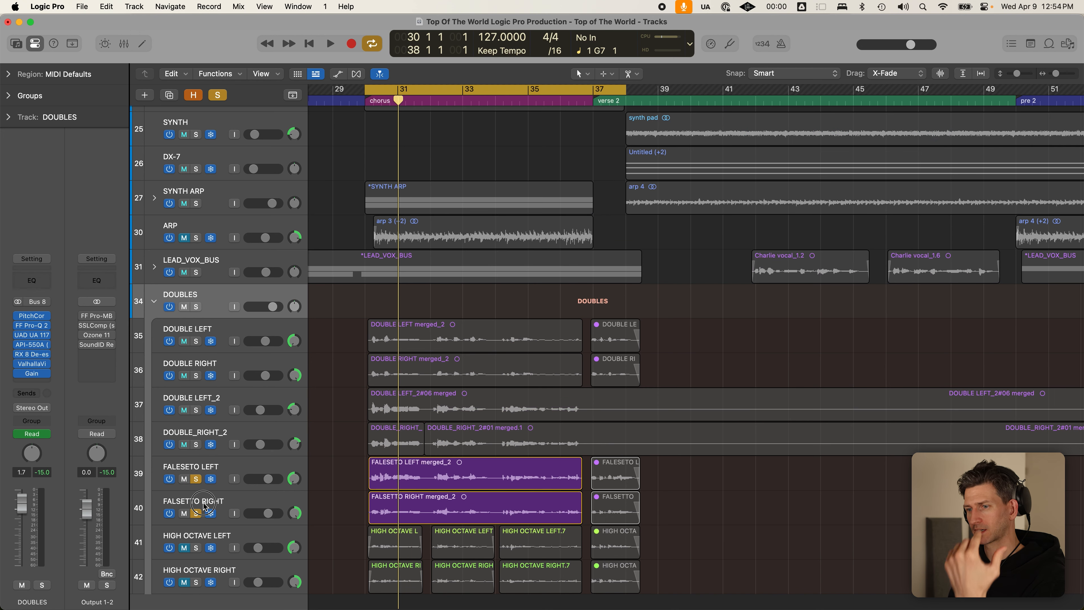
key(space)
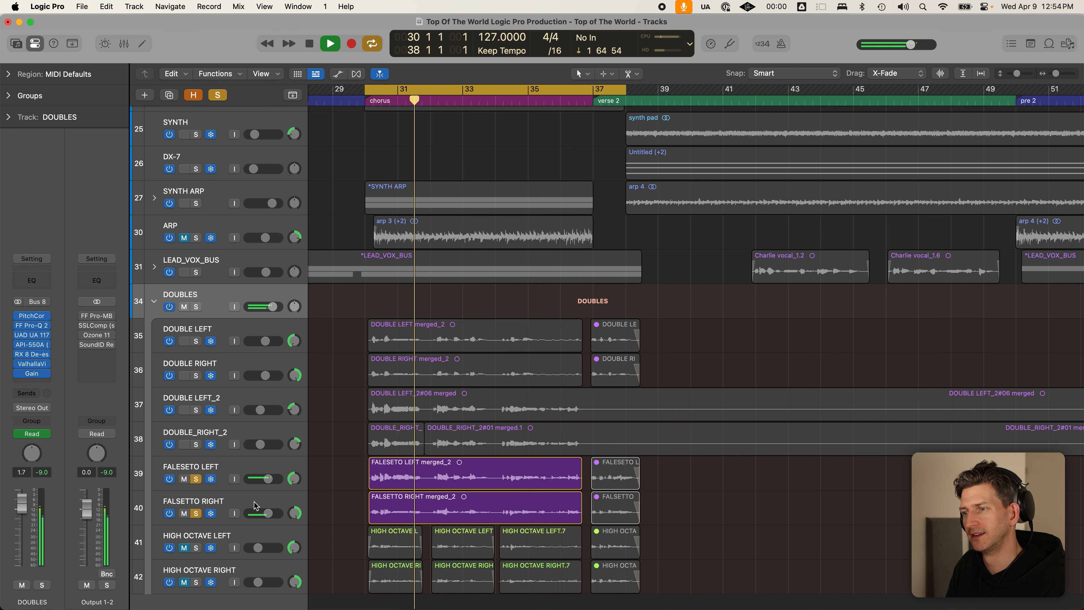
key(space)
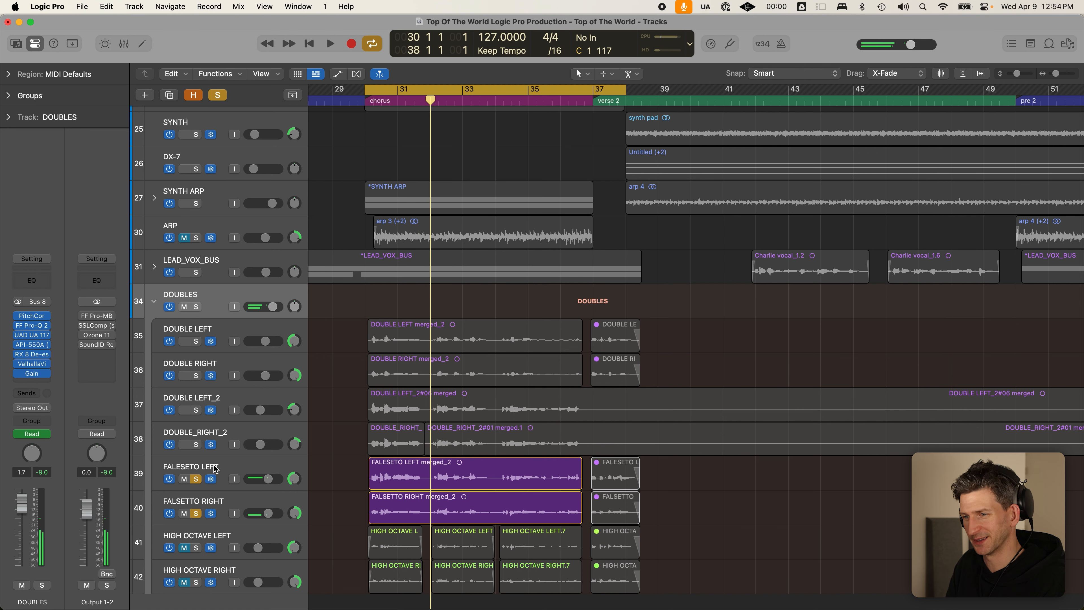
- Select the FALESETO LEFT and FALSETTO RIGHT tracks and audition them soloed
drag(196, 477, 195, 513)
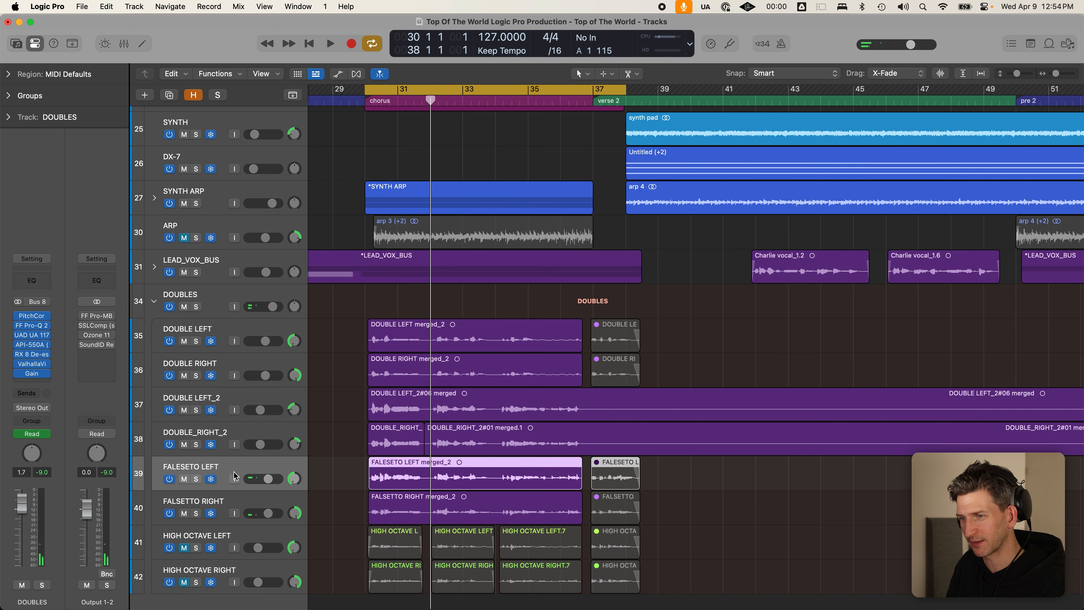
click(228, 482)
shift+click(238, 497)
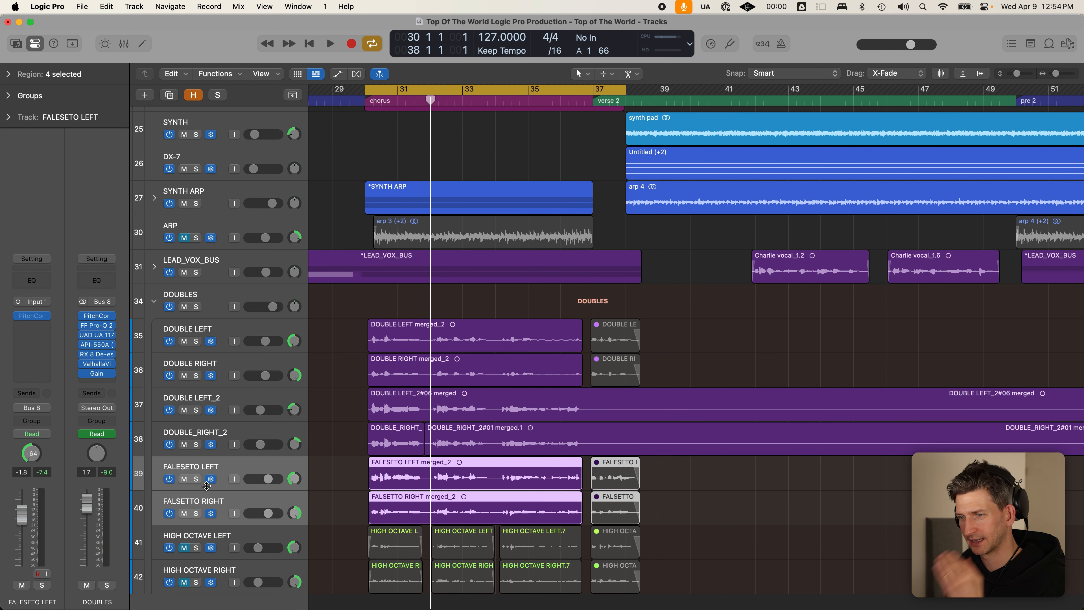
click(196, 480)
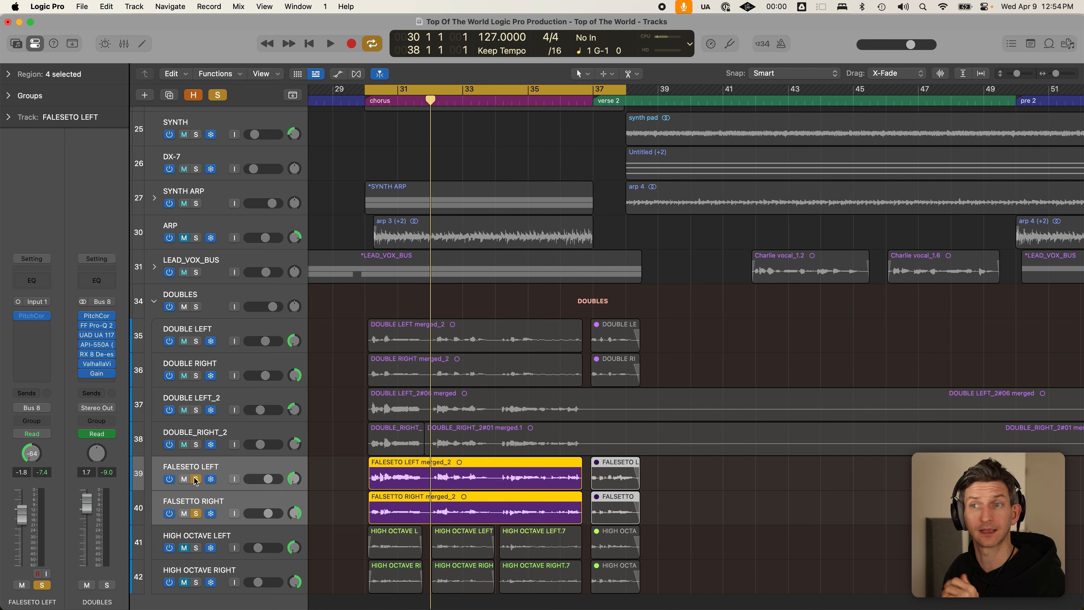
click(195, 479)
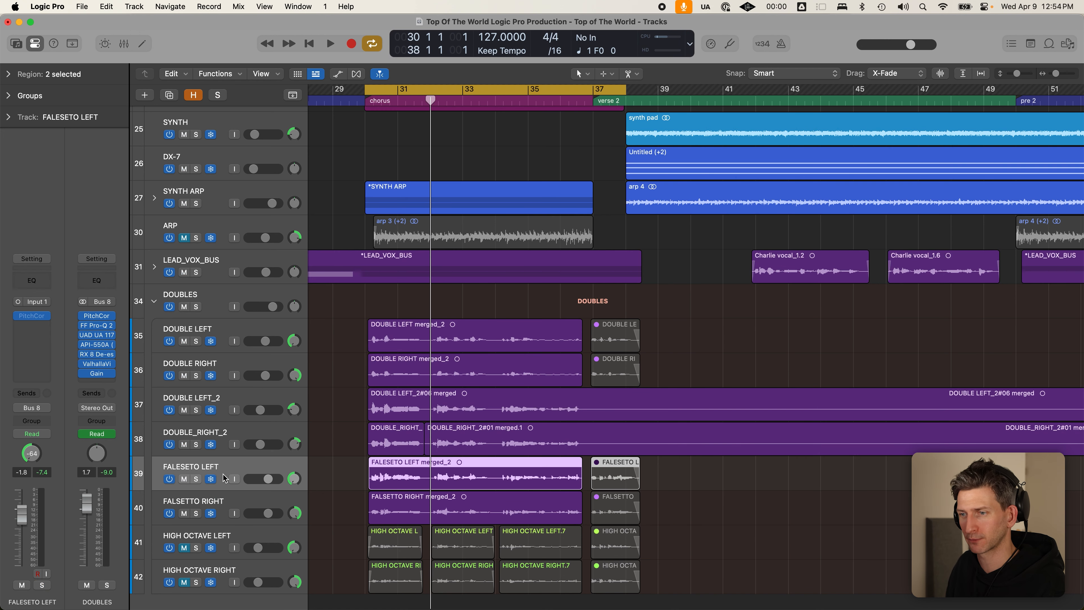
click(195, 479)
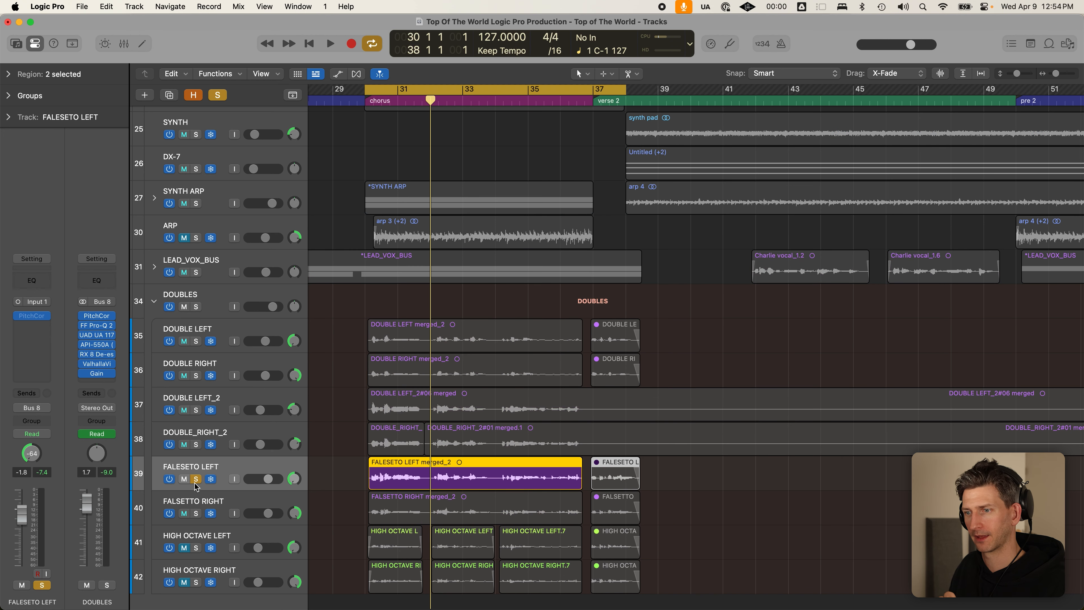
click(196, 513)
- Clear the falsetto solos, solo the DOUBLES folder, and collapse it
click(258, 504)
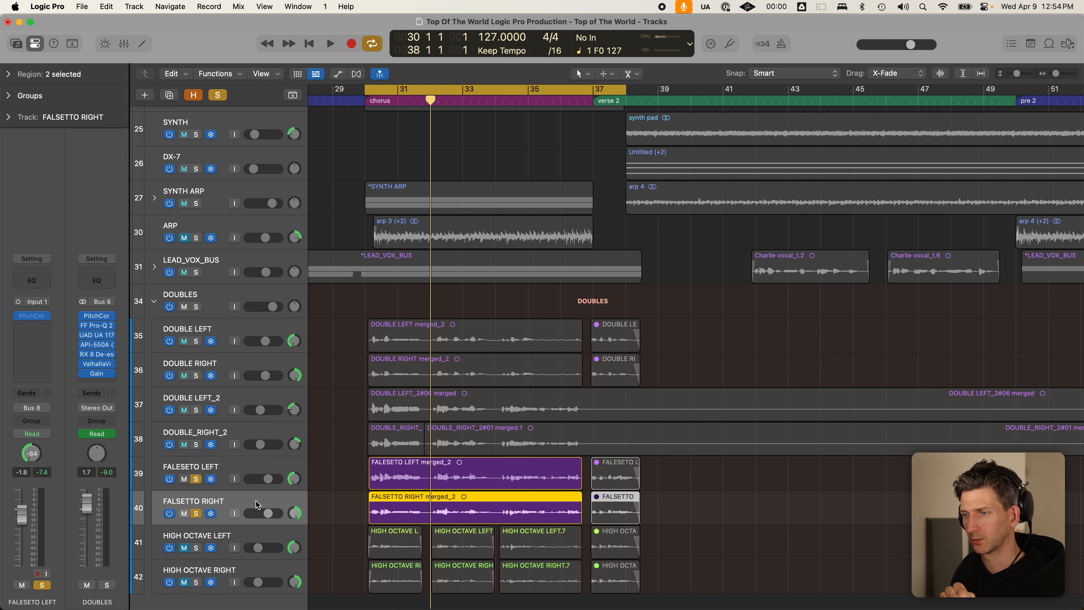
click(251, 472)
click(196, 479)
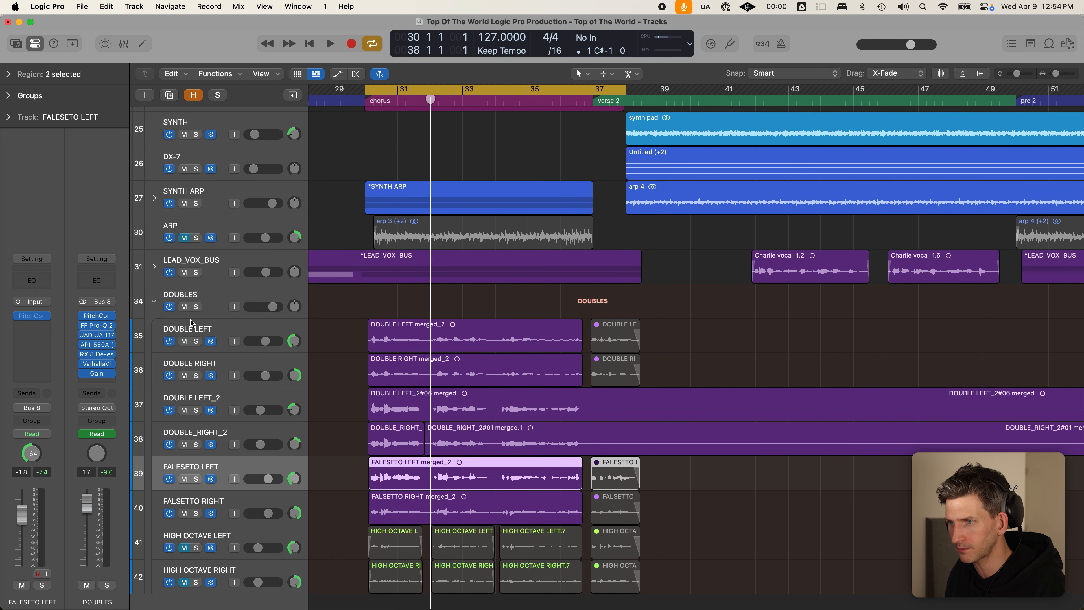
click(196, 307)
click(214, 301)
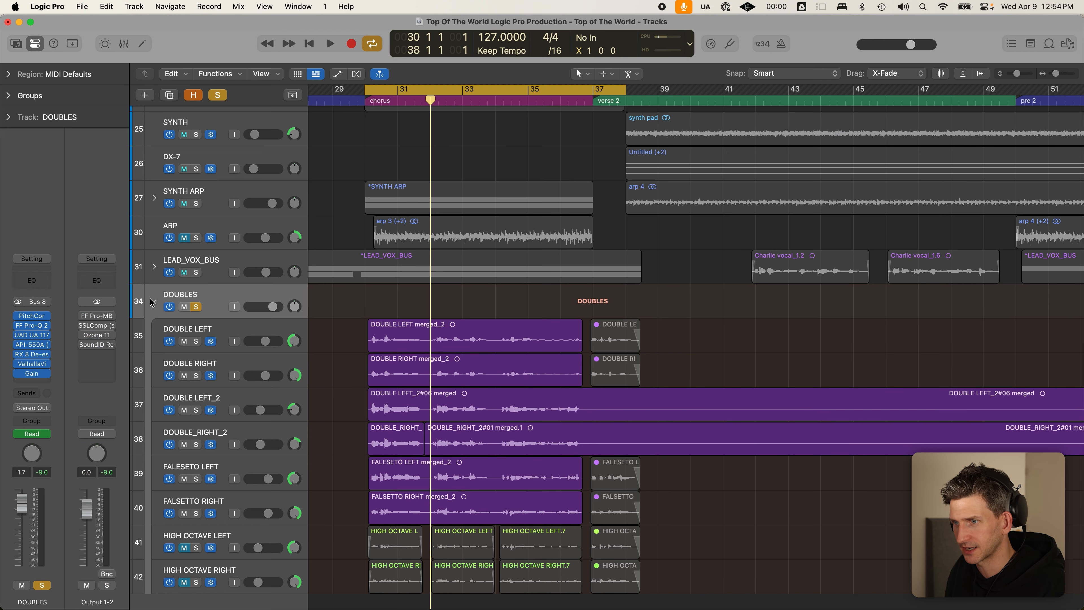
click(153, 302)
- Clear the DOUBLES and LEAD_VOX_BUS solos and mute the DOUBLES stack
click(196, 507)
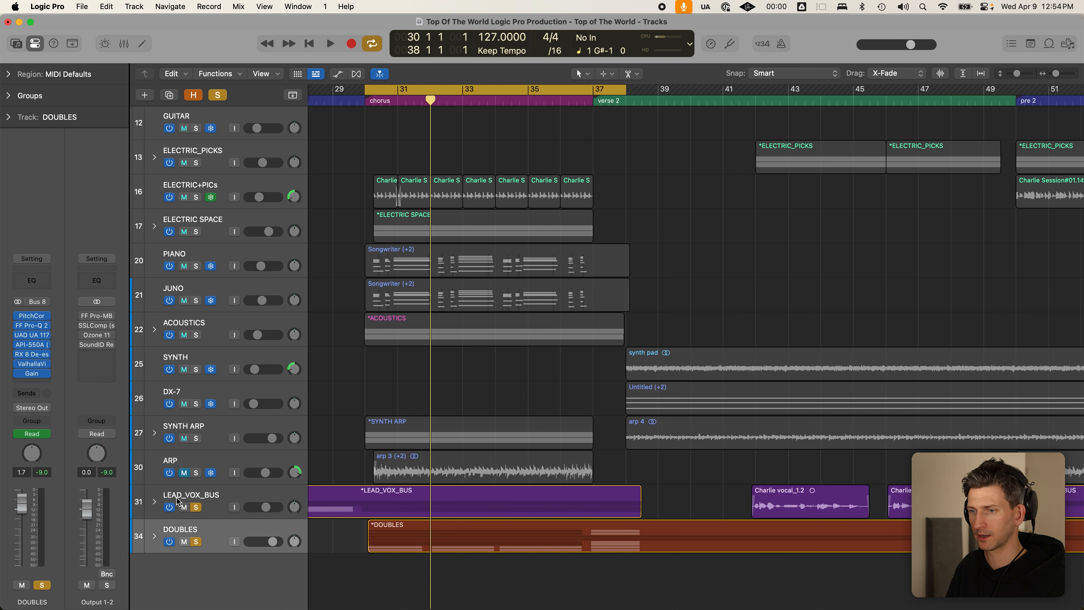
click(154, 535)
scroll(252, 434, down, 8)
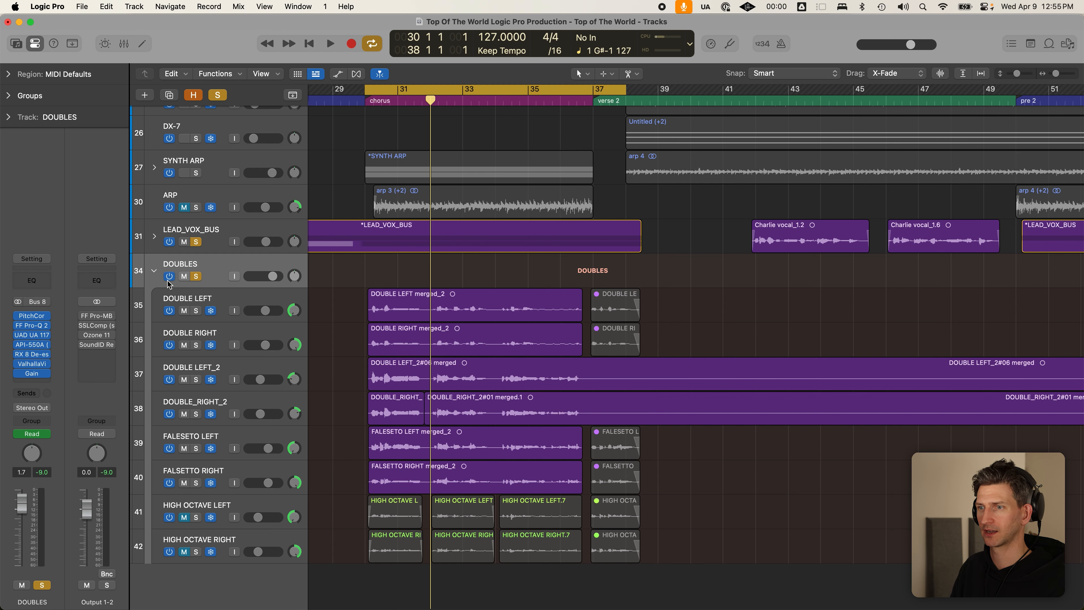
click(154, 276)
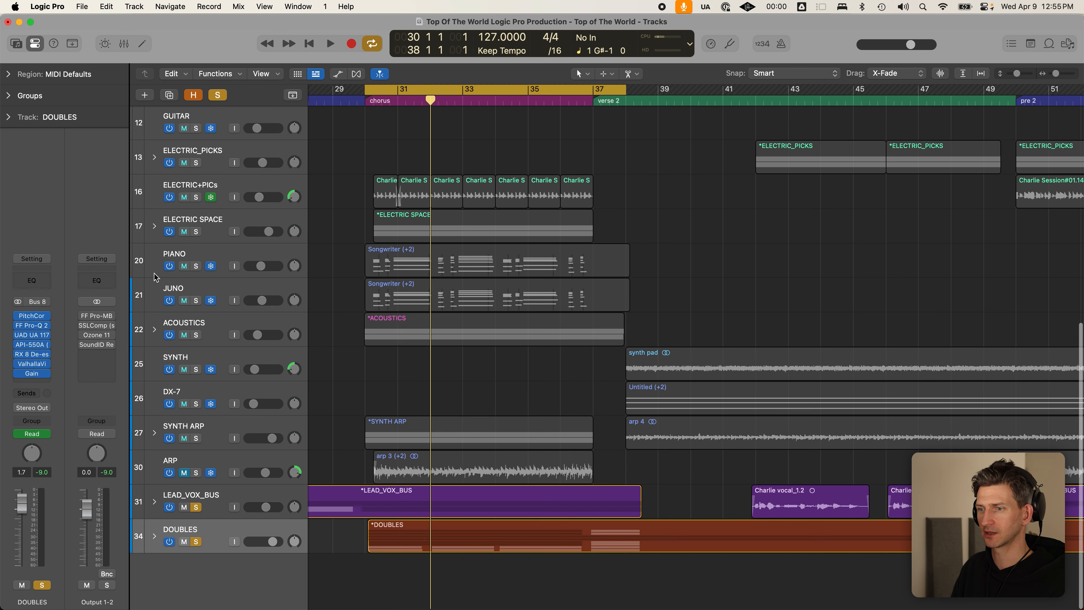
click(196, 542)
click(184, 542)
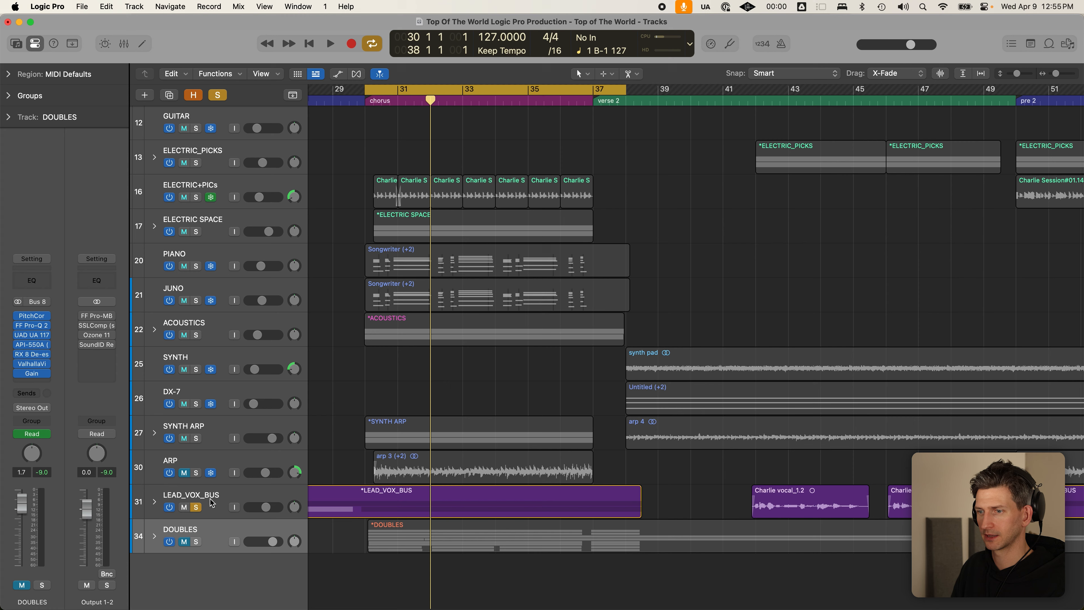
click(196, 507)
- Play the full mix from bar 30, toggling DOUBLES mute to compare, ending unmuted
scroll(285, 457, down, 5)
key(c)
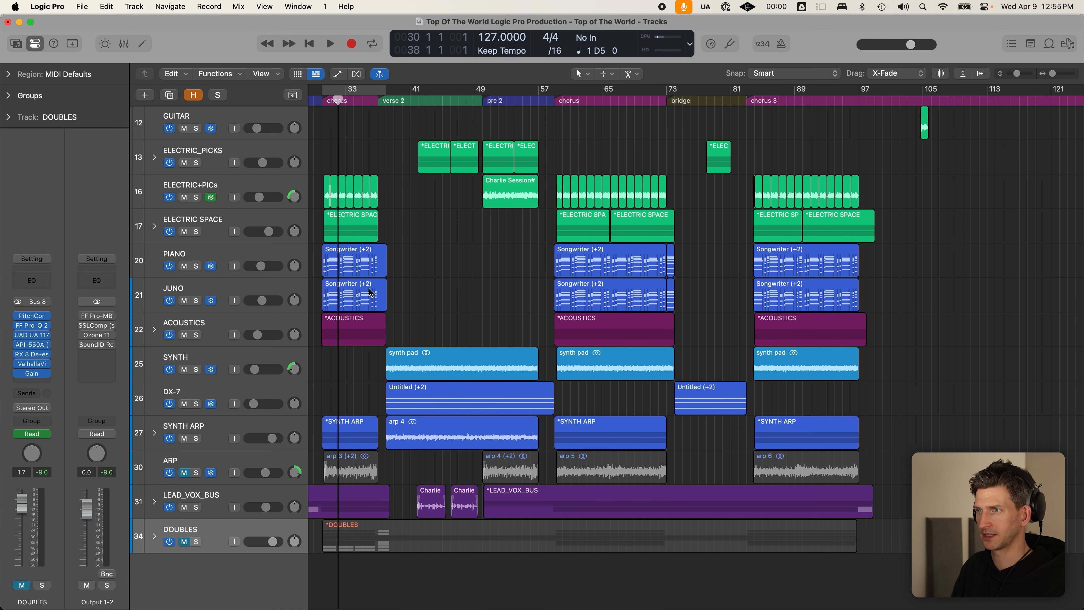
scroll(384, 230, left, 4)
click(422, 101)
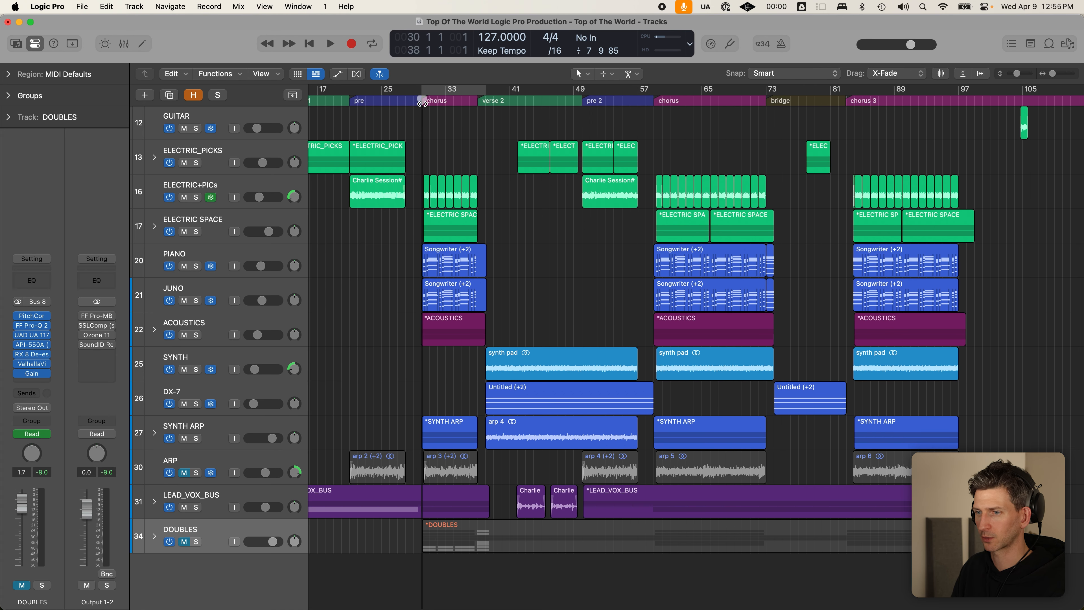
key(space)
click(184, 542)
click(184, 542)
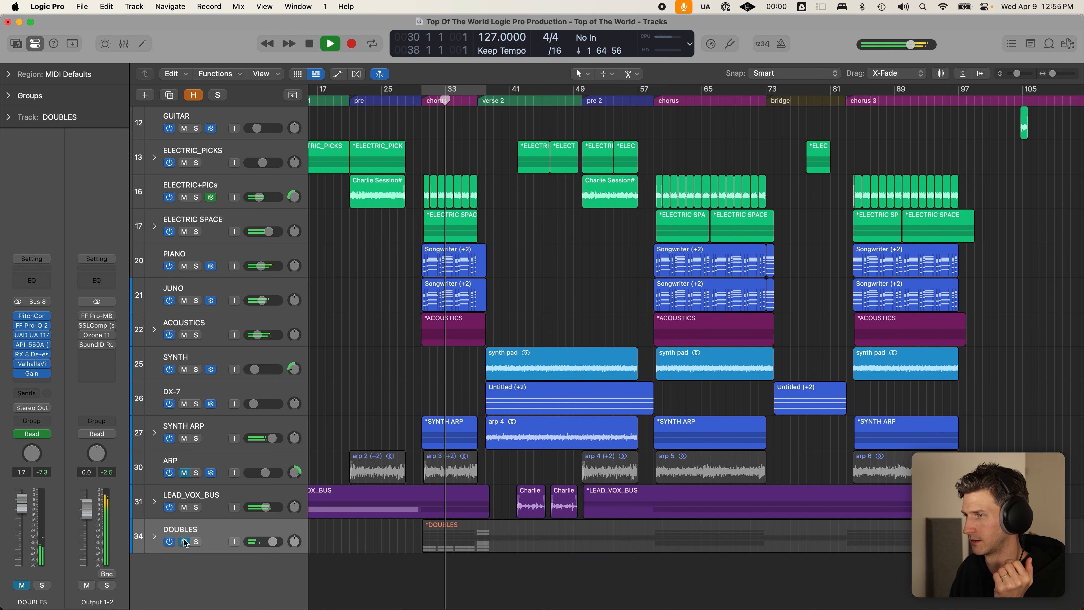
click(184, 542)
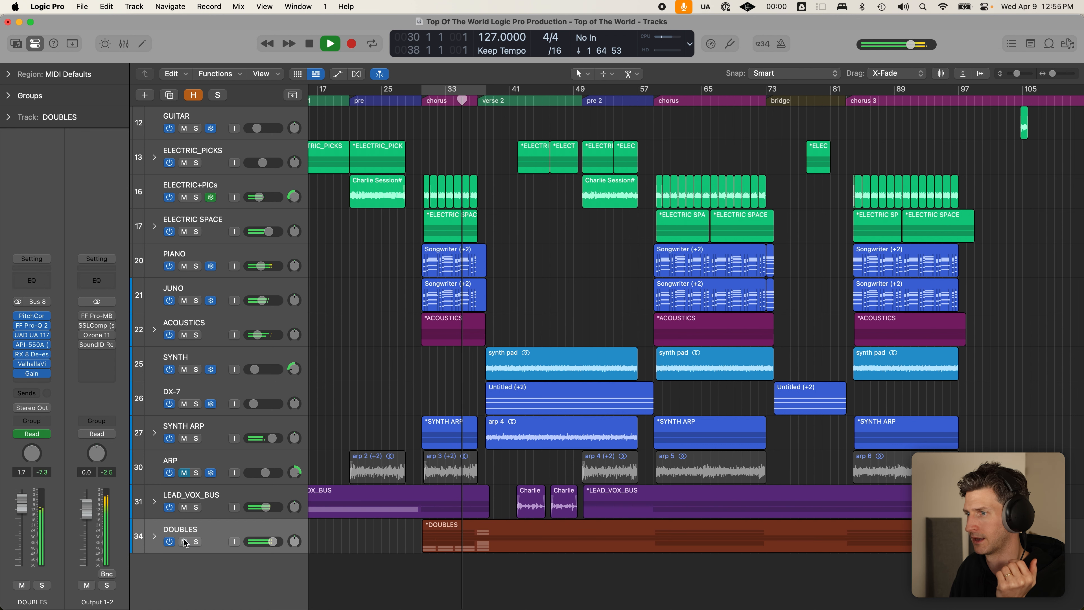
key(space)
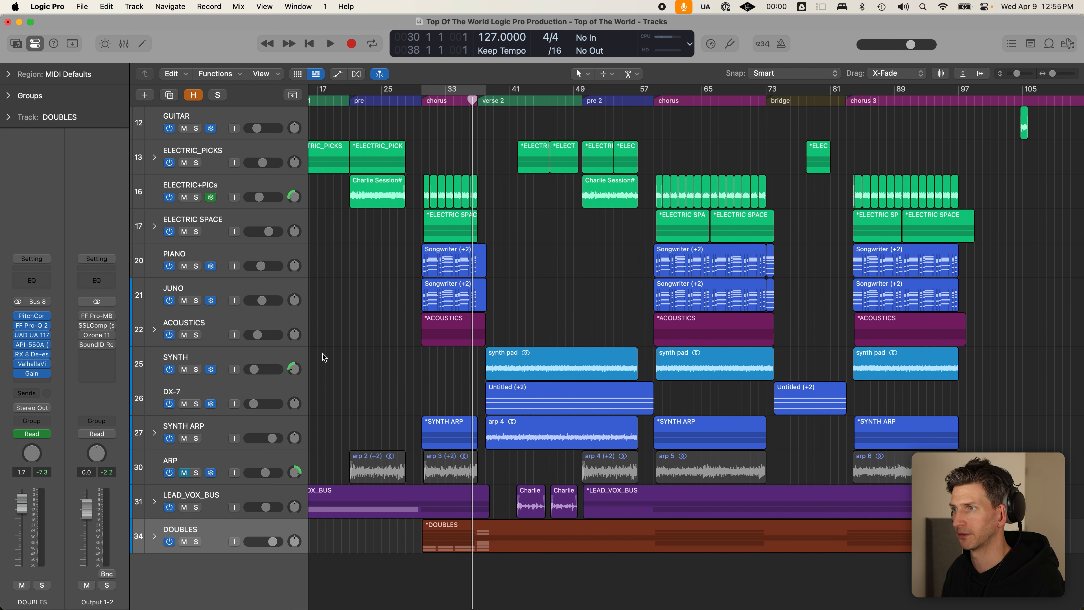
scroll(507, 318, left, 3)
scroll(507, 318, left, 1)
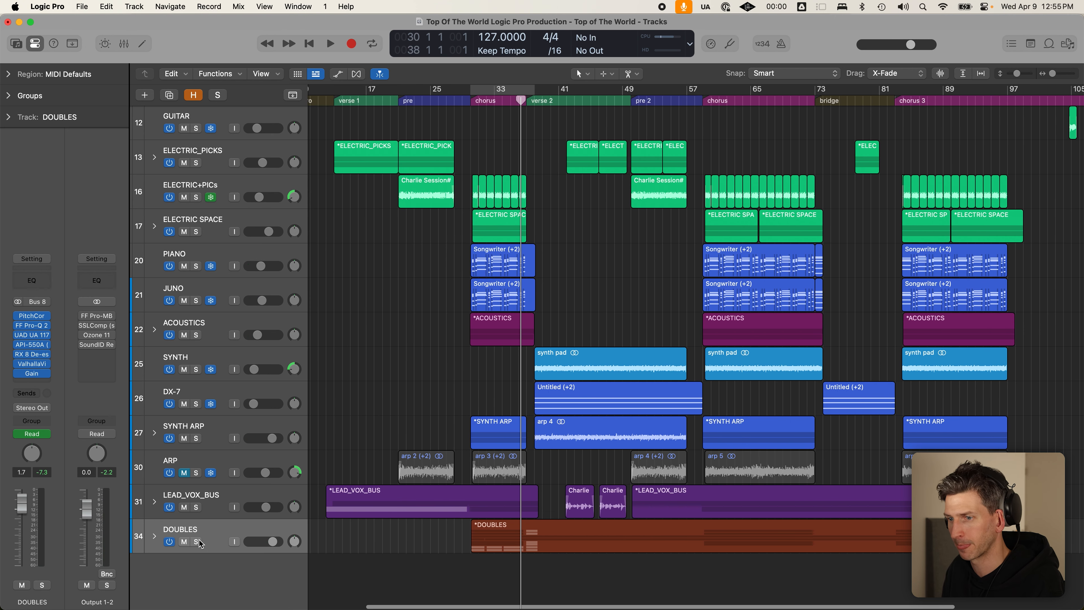
click(155, 537)
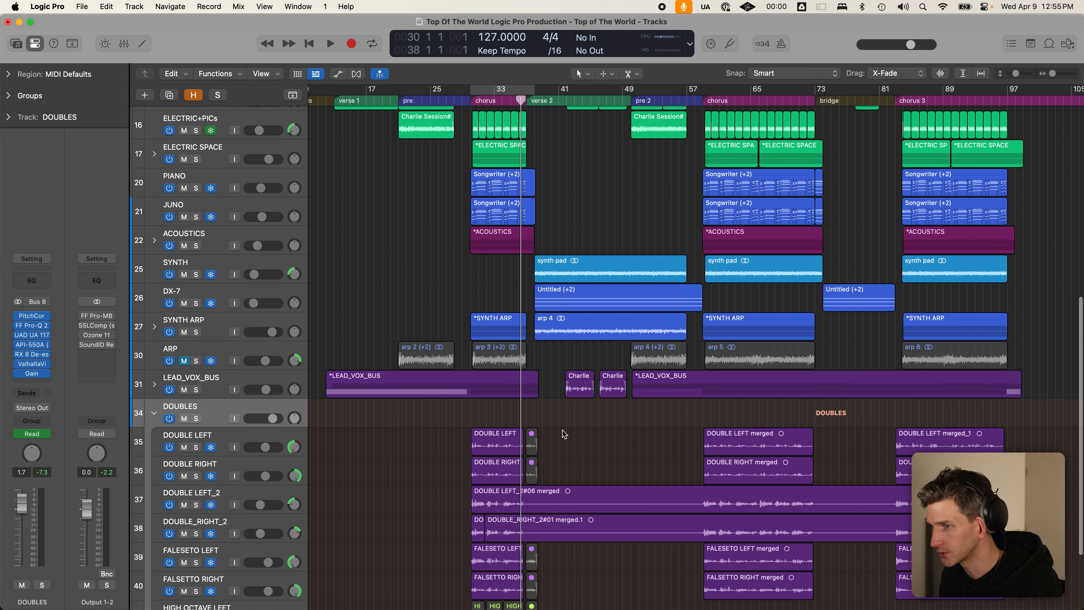
- Select the doubles over the second and third choruses, then expand LEAD_VOX_BUS and show its channel strip
scroll(627, 368, down, 3)
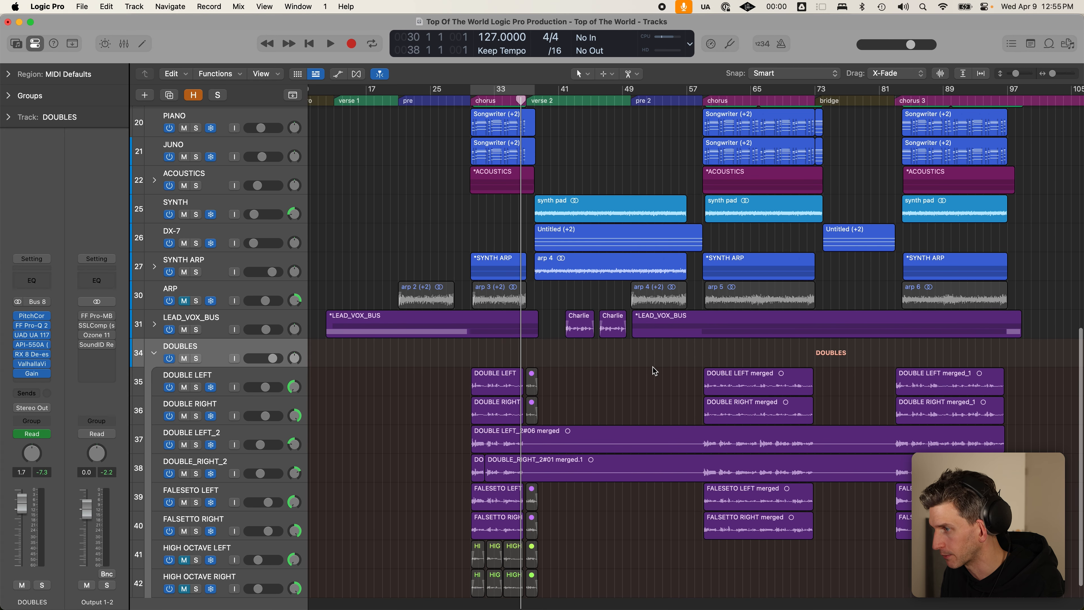
mouse_move(679, 372)
mouse_down()
mouse_move(791, 539)
mouse_move(825, 549)
mouse_up()
drag(877, 384, 1047, 568)
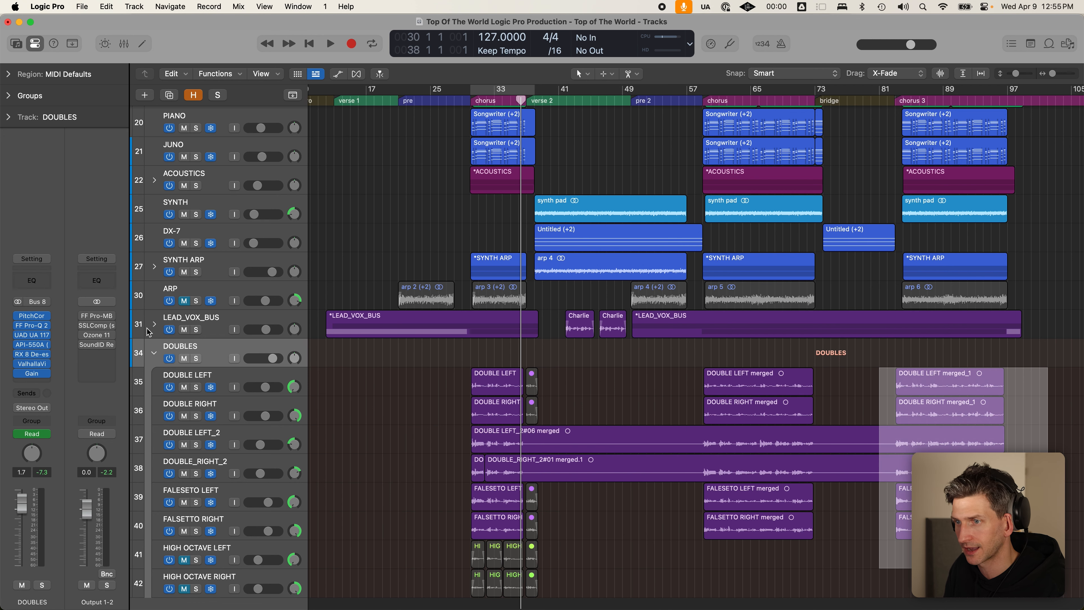
click(154, 324)
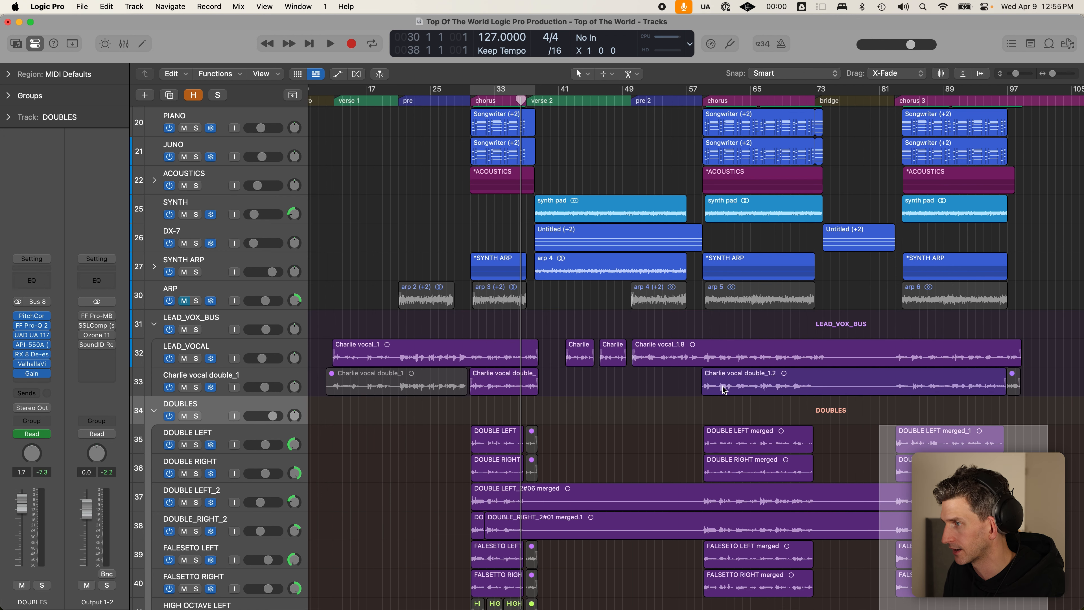
click(1063, 384)
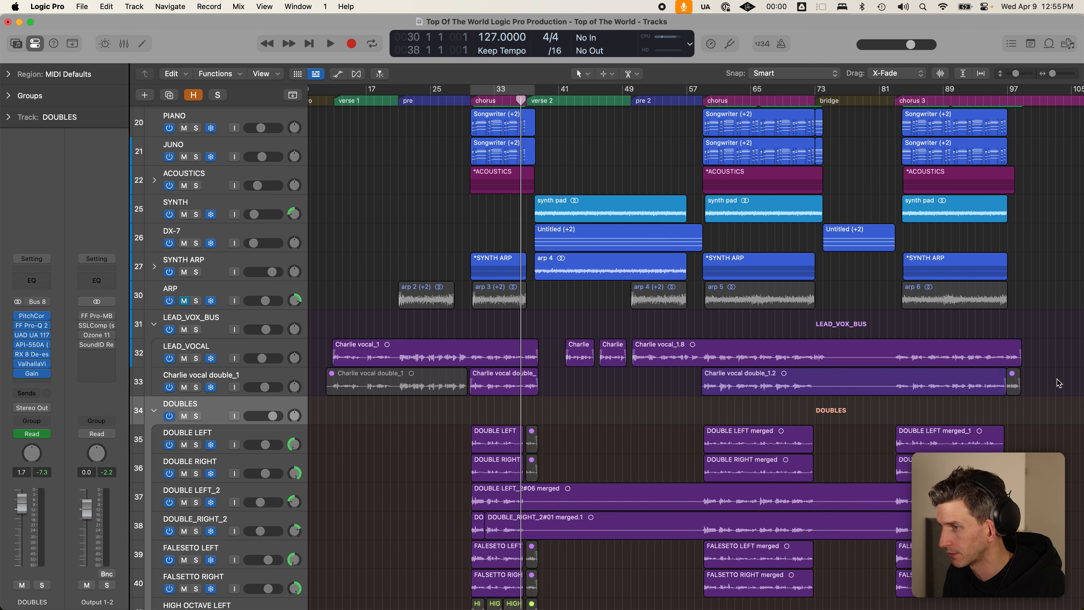
scroll(387, 372, down, 2)
click(262, 265)
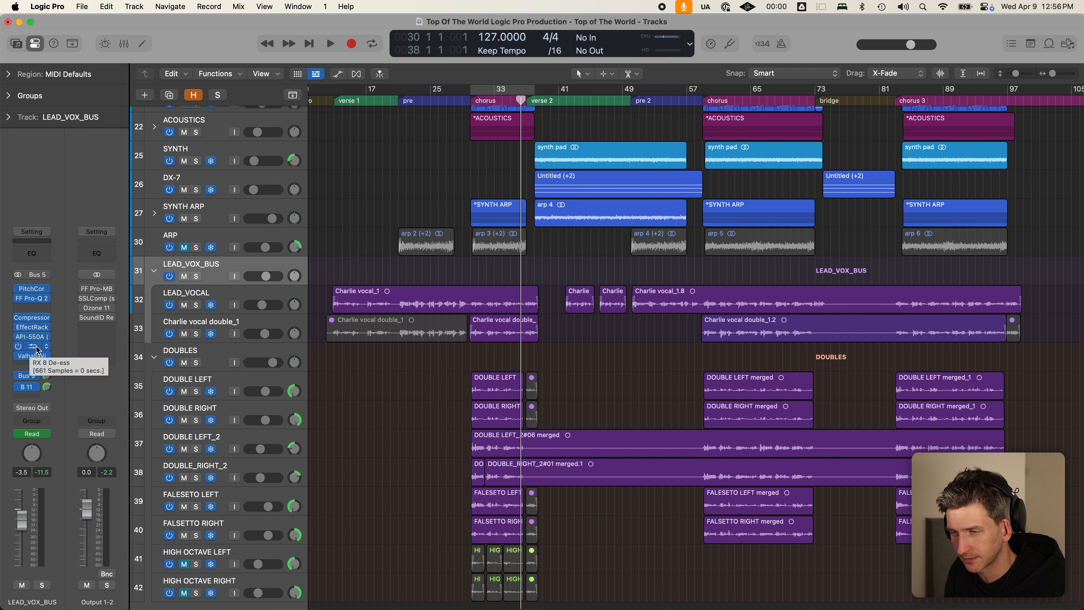
- Show the DOUBLES plugin chain, from PitchCor to Gain, move the playhead to the chorus, and solo DOUBLES
click(266, 354)
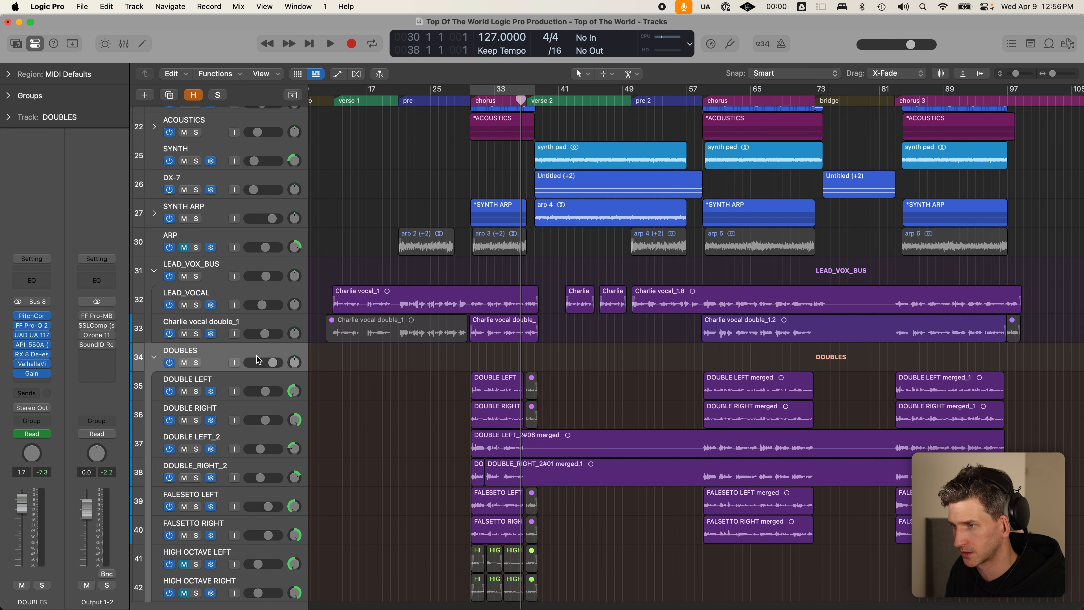
click(470, 104)
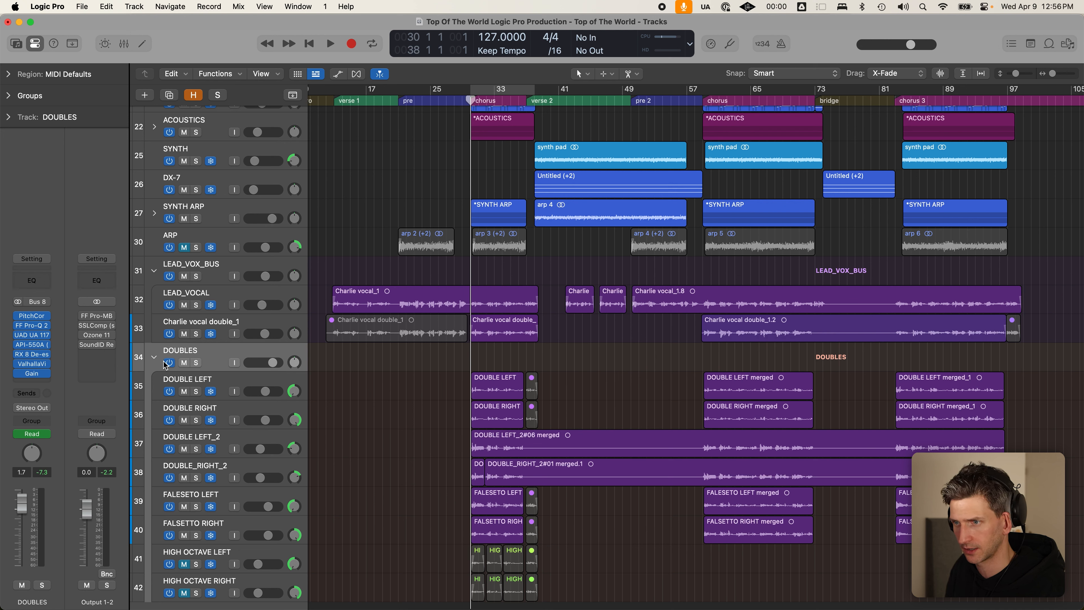
click(195, 363)
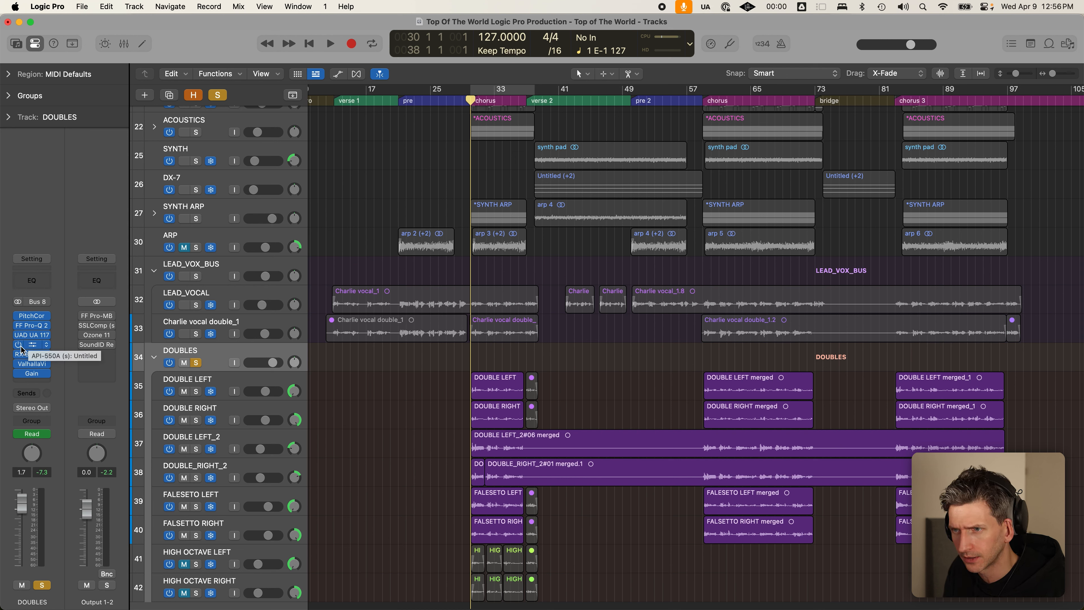
- Inspect the DOUBLES 1176LN, API-550A EQ and RX 8 De-ess plugins, closing each afterward
click(43, 339)
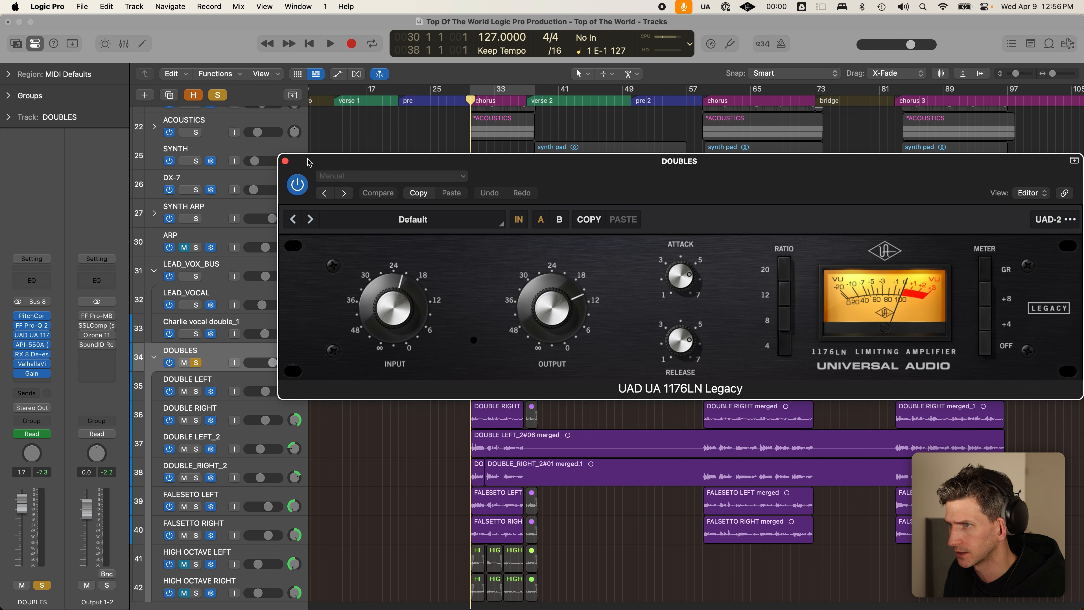
click(286, 161)
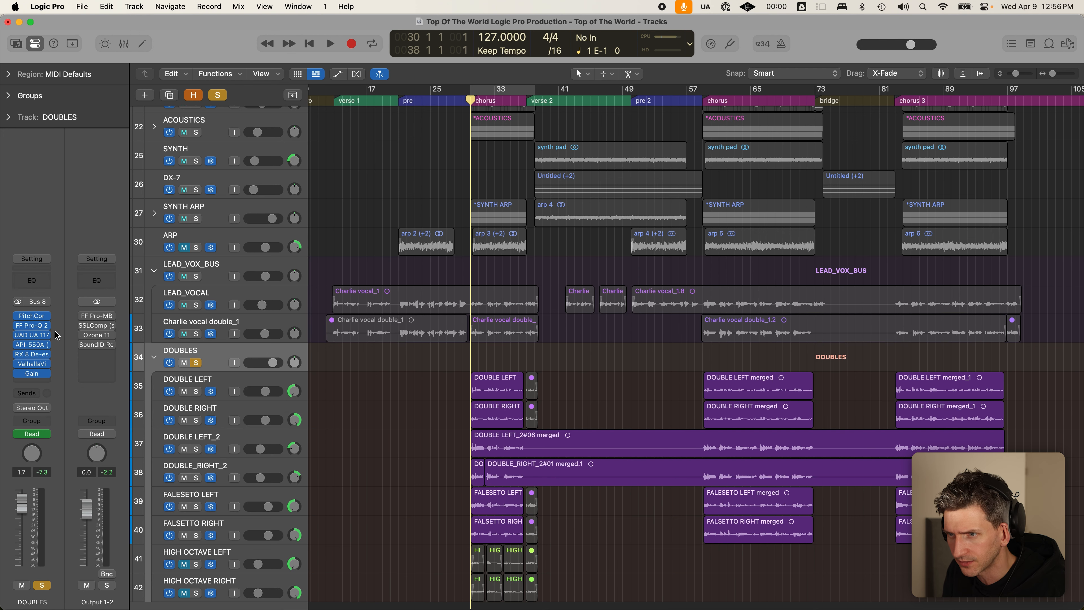
click(34, 344)
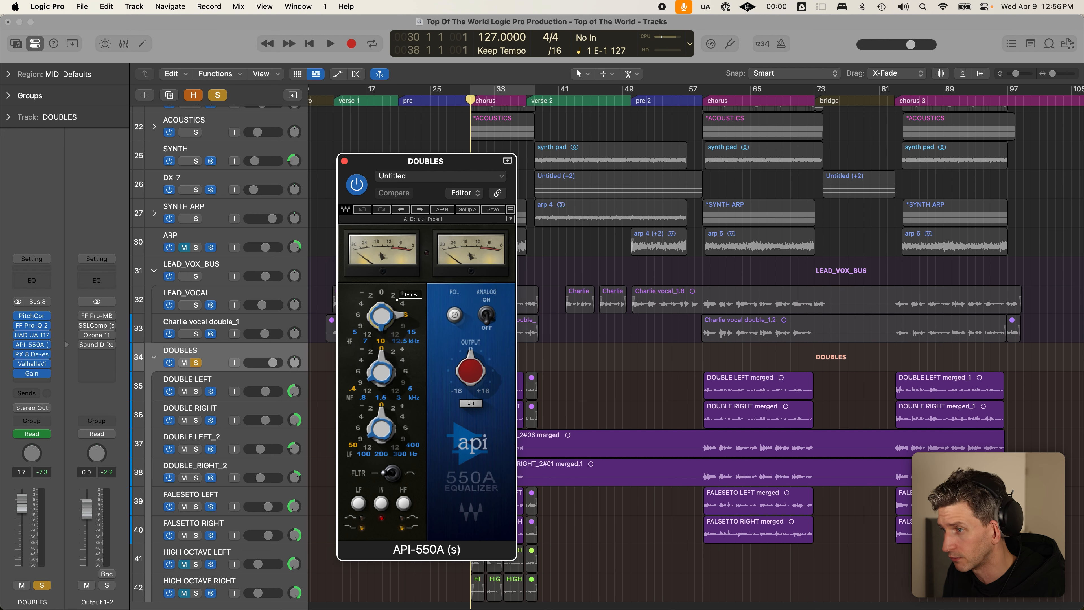
click(344, 161)
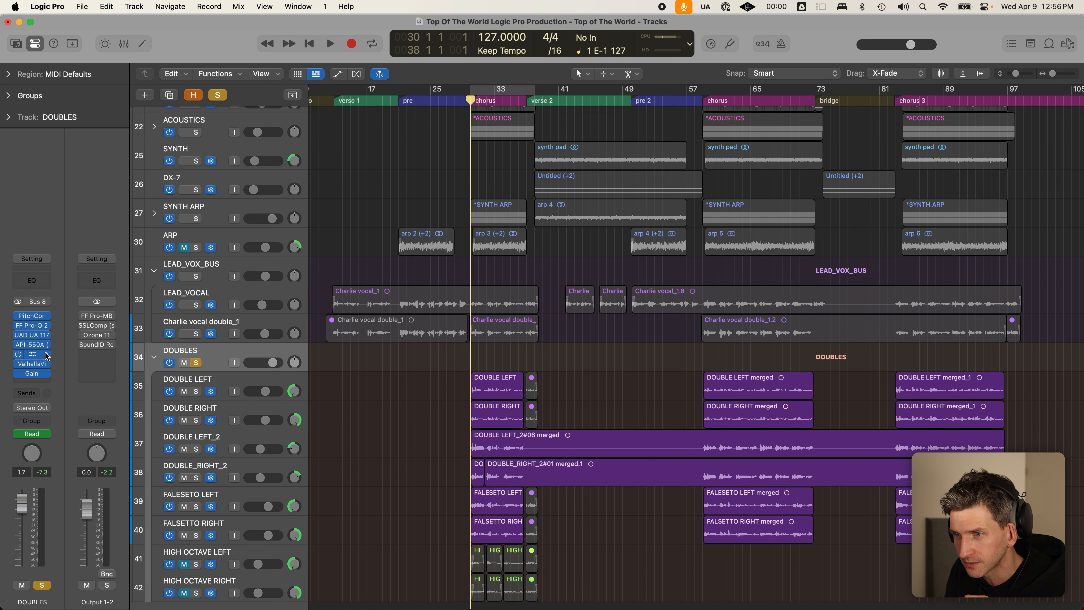
click(31, 355)
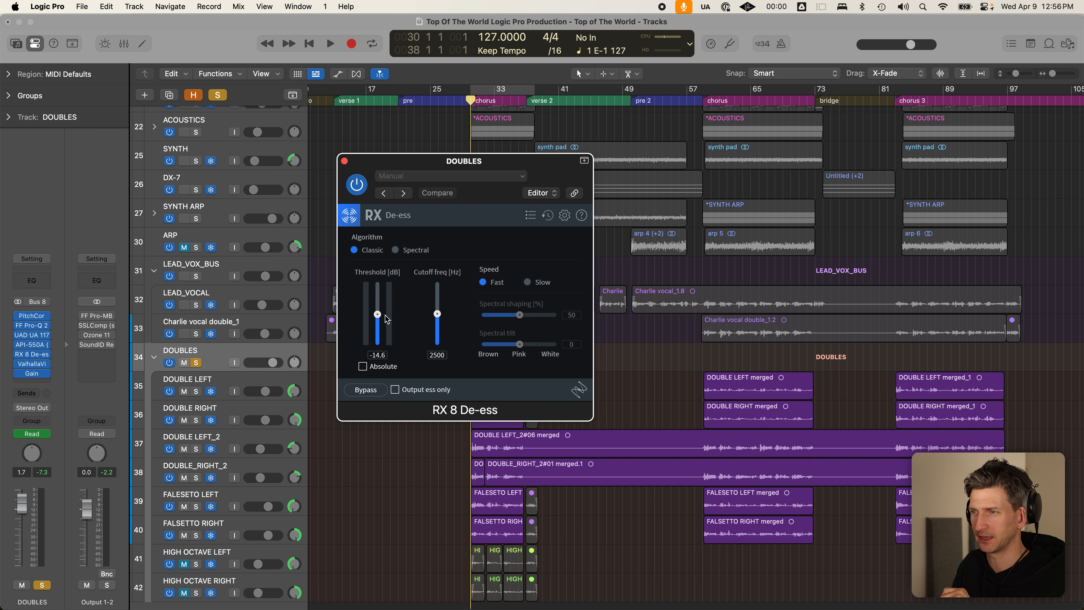
click(345, 161)
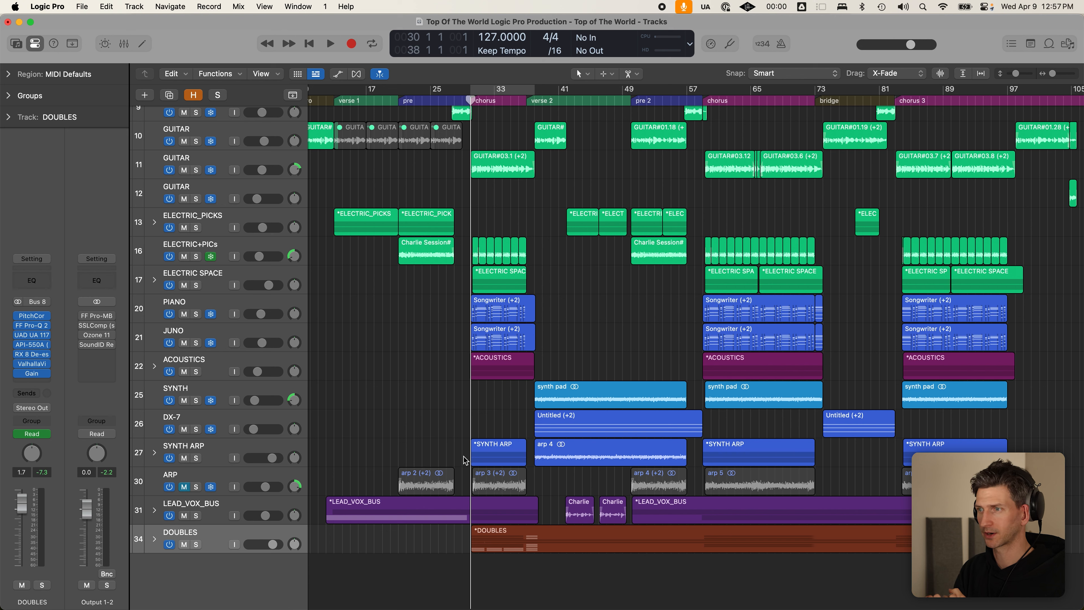
- Zoom to fit the whole song, make the track rows one step taller, and scroll back to the top
key(z)
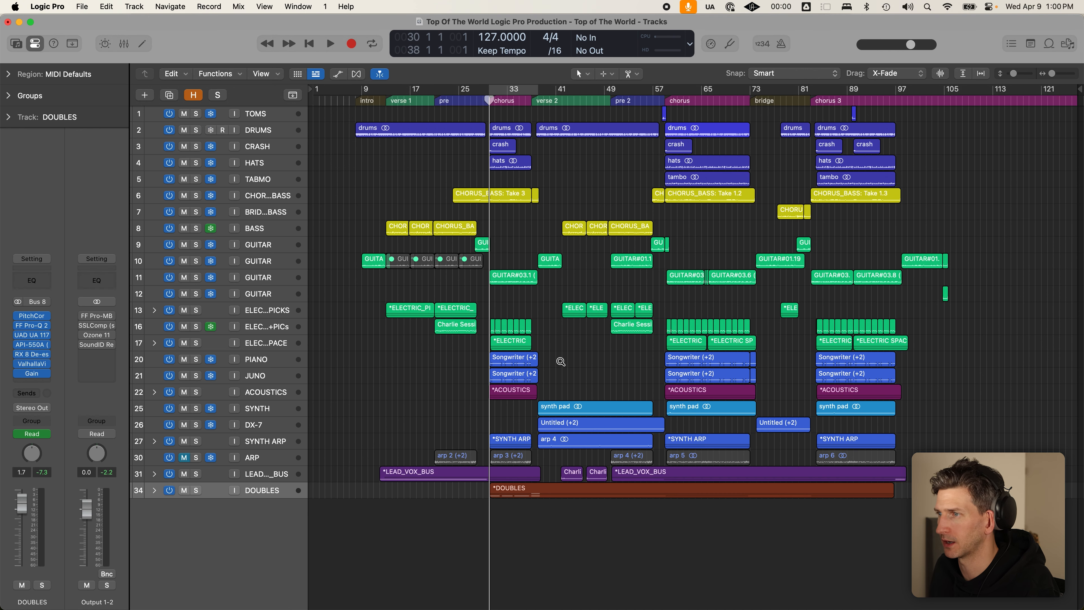
key(super+Down)
scroll(504, 368, up, 4)
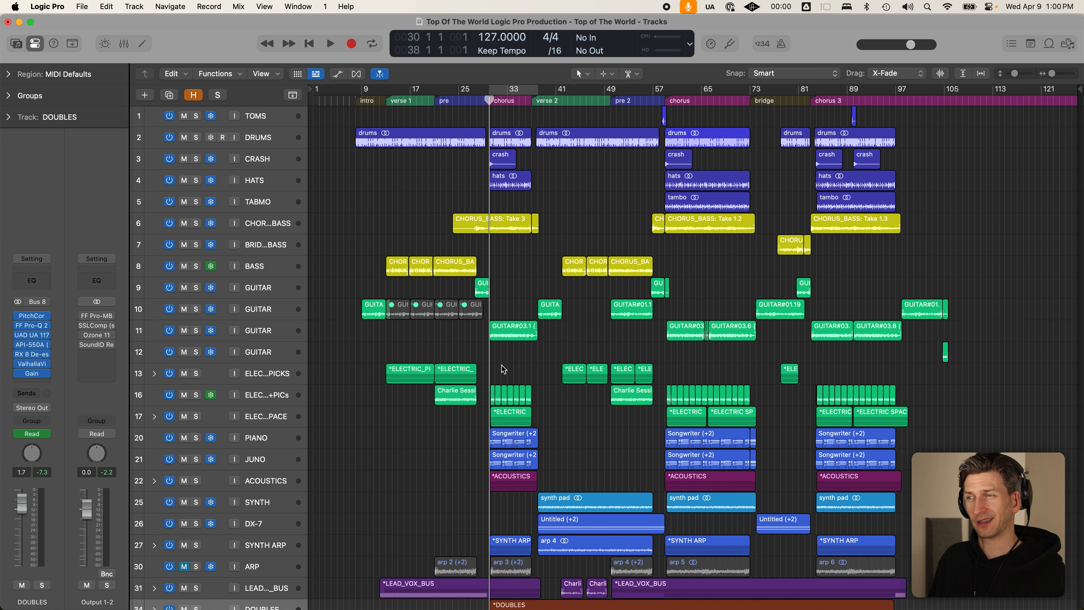
scroll(501, 365, down, 3)
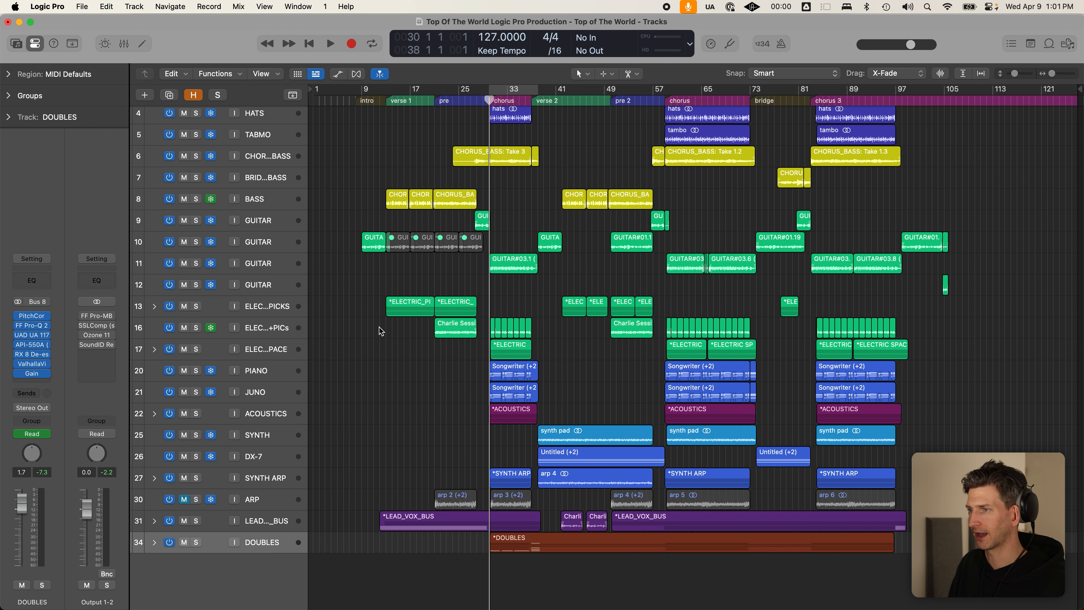
scroll(381, 332, up, 3)
- Move the playhead back to the intro and select the DRUMS track with taller rows
click(353, 100)
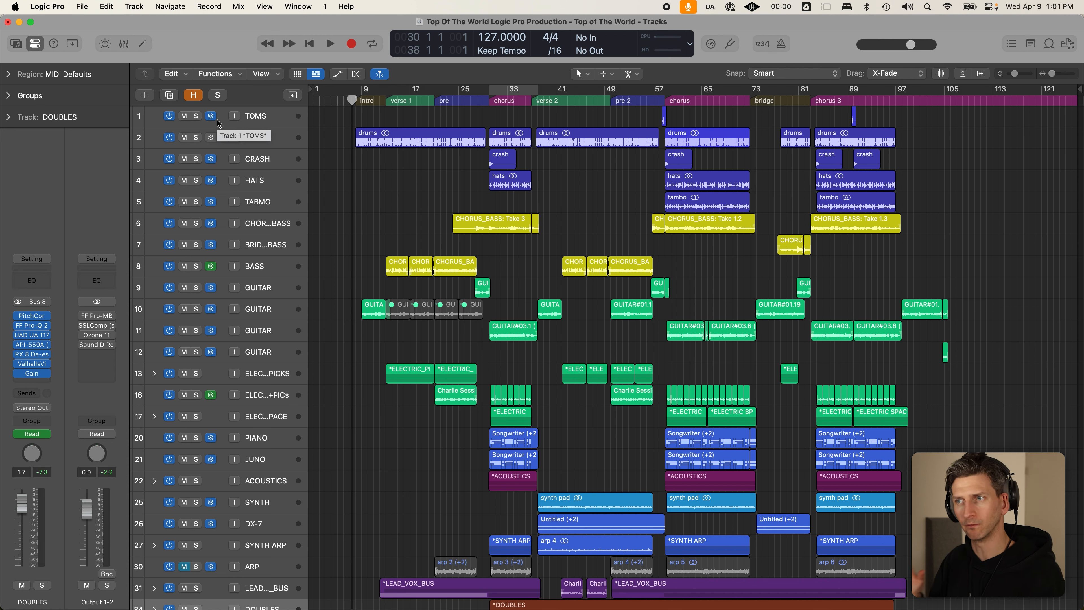
click(281, 144)
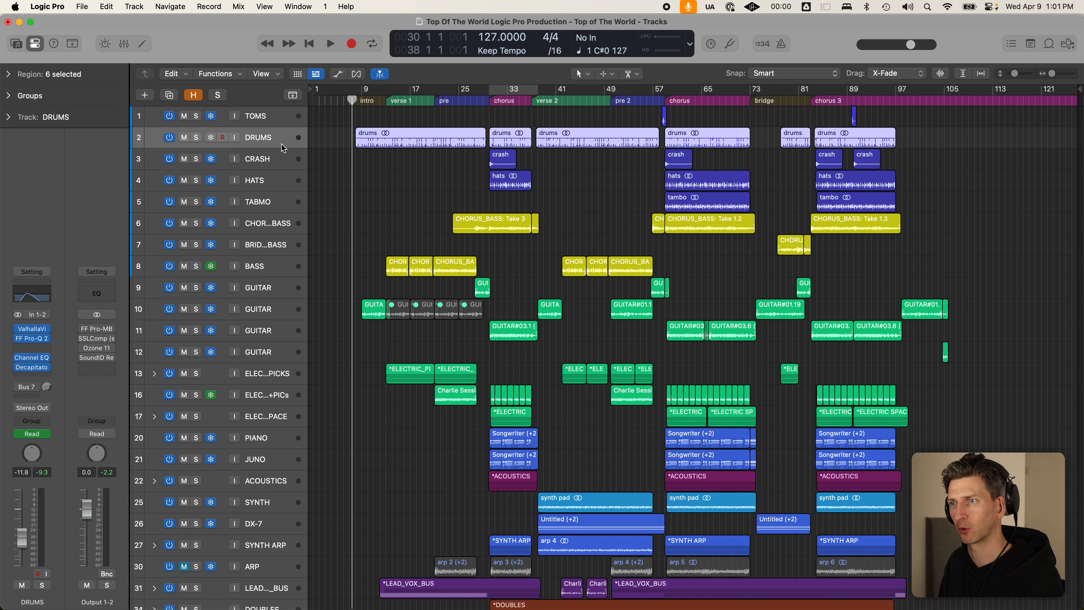
key(super+Down)
key(super+Down)
key(super+Down)
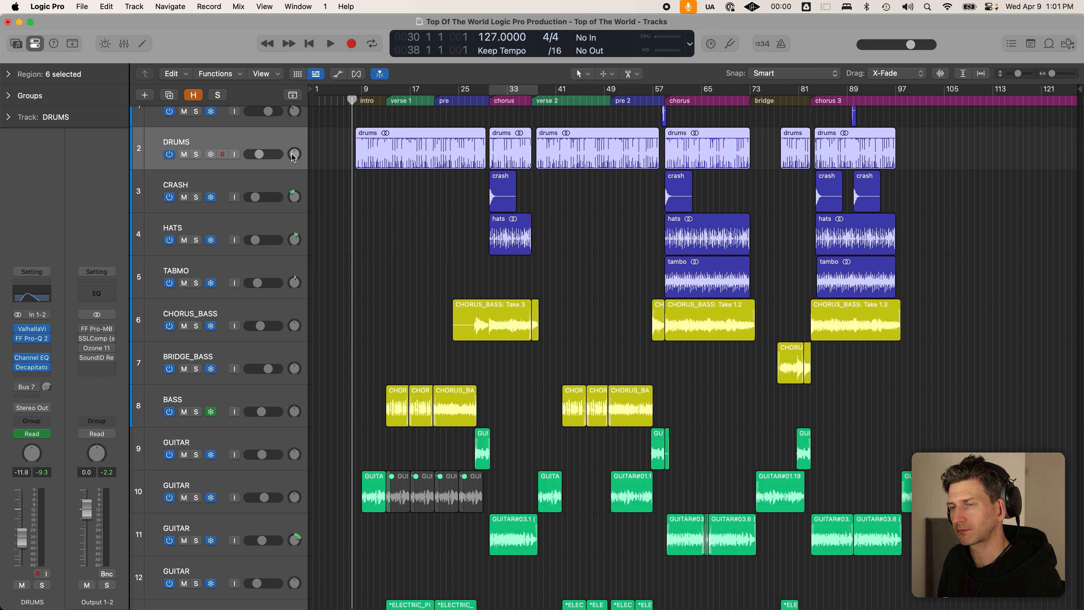
scroll(268, 162, up, 2)
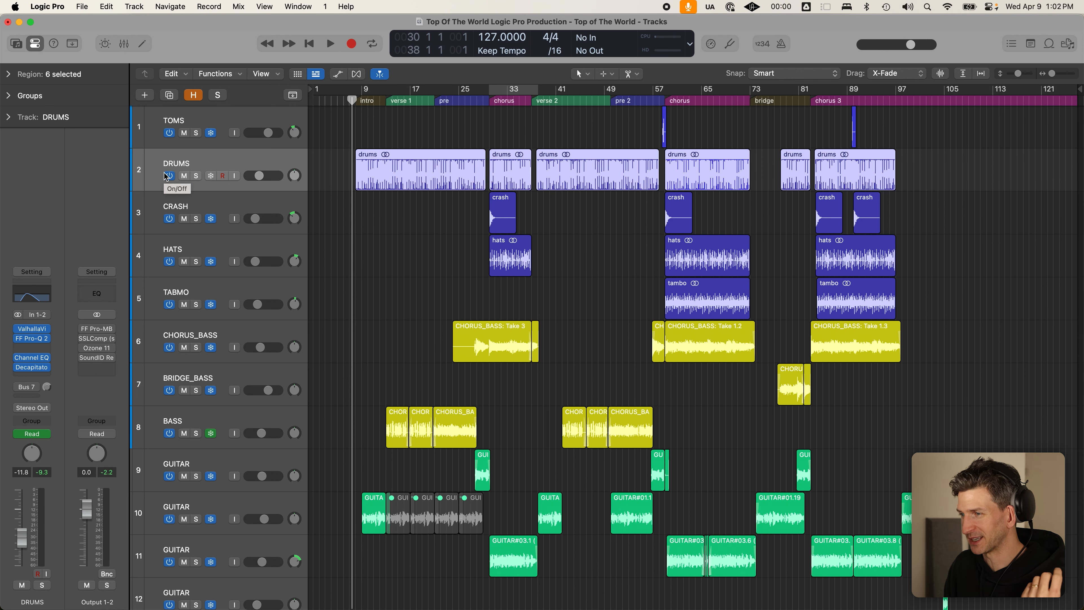
scroll(427, 256, down, 10)
scroll(504, 275, down, 3)
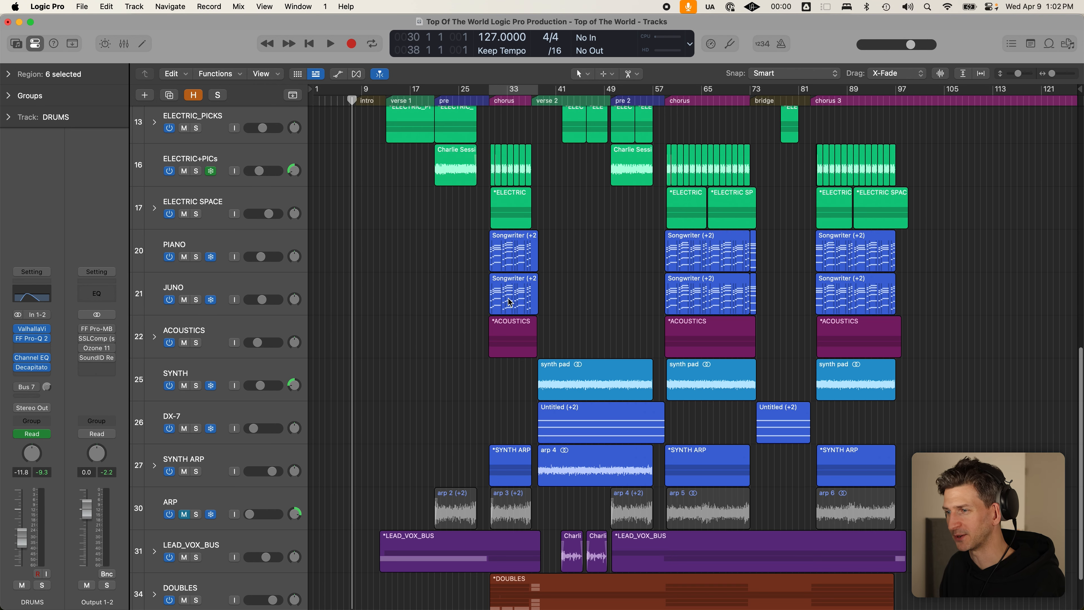
scroll(504, 297, up, 10)
- Shrink the track rows again and solo the DRUMS track
key(super+Up)
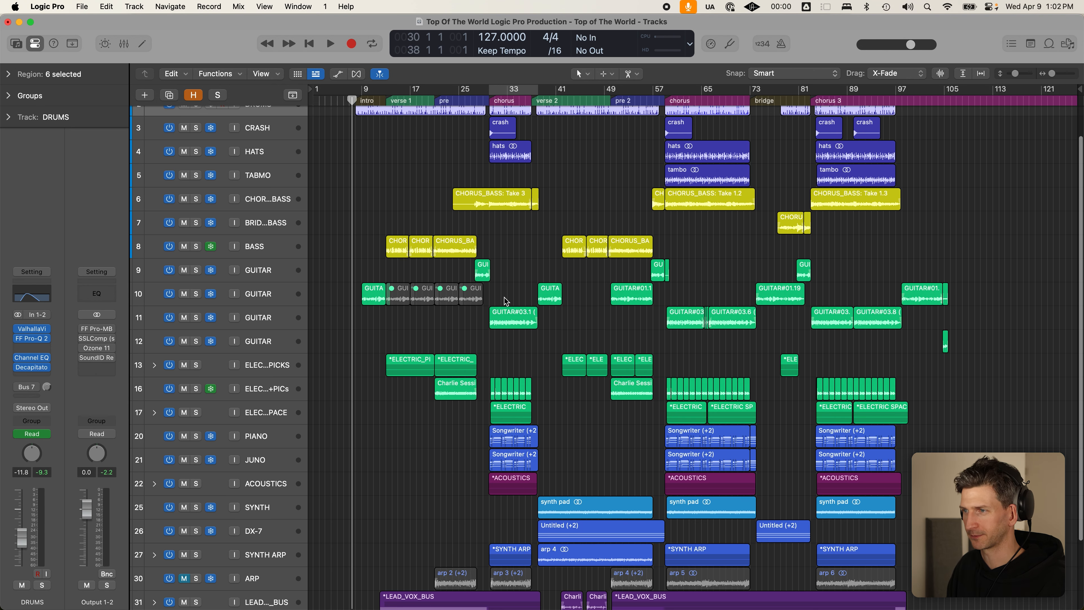
scroll(504, 300, up, 2)
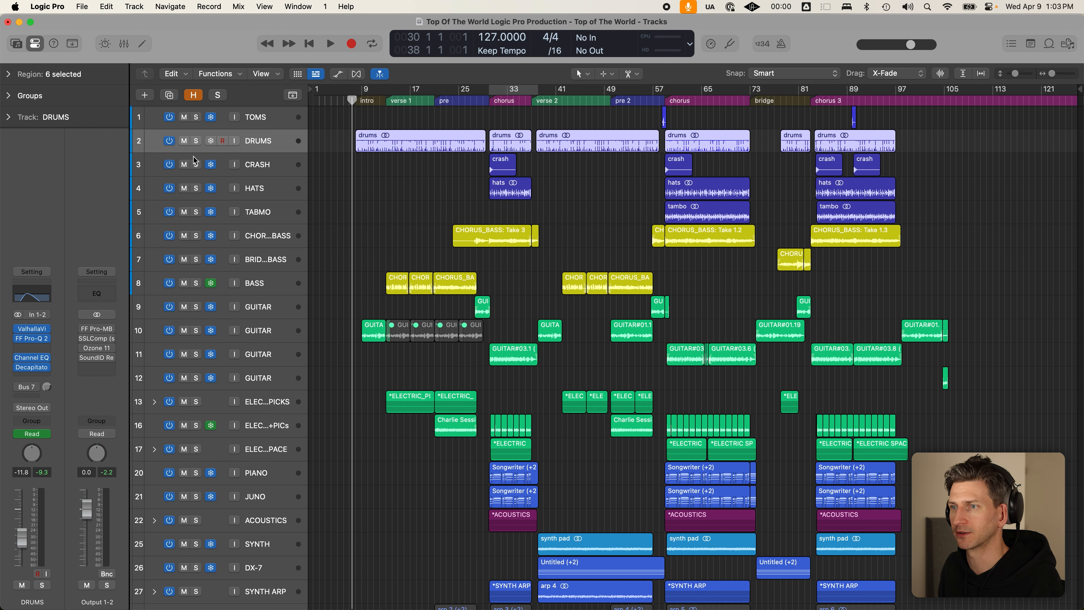
click(198, 142)
- Park the playhead at verse 1, clear all solos, and shrink the rows so every track fits
click(392, 100)
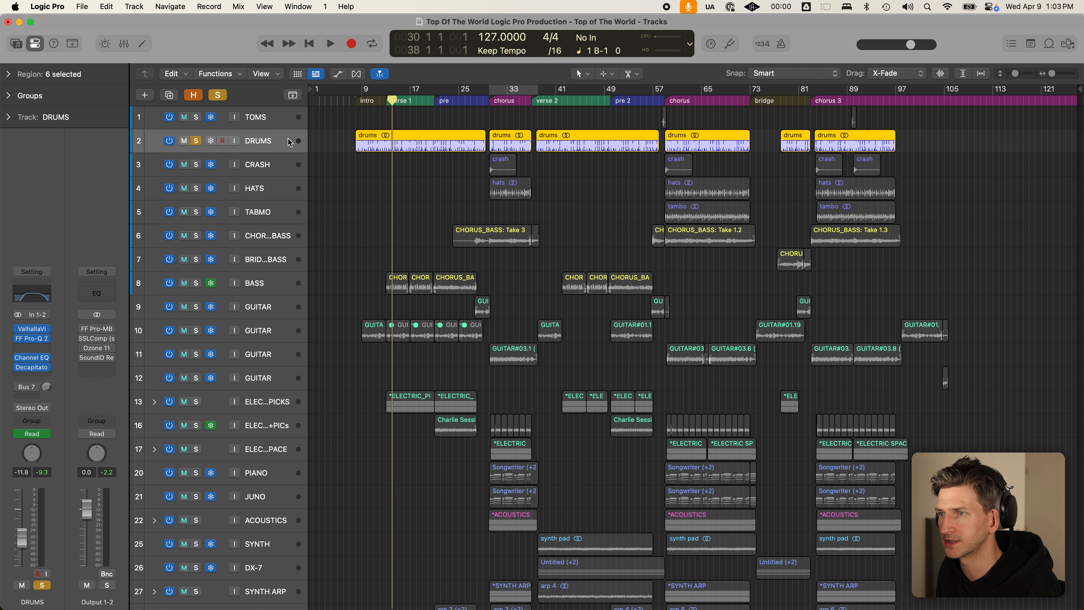
key(super+Down)
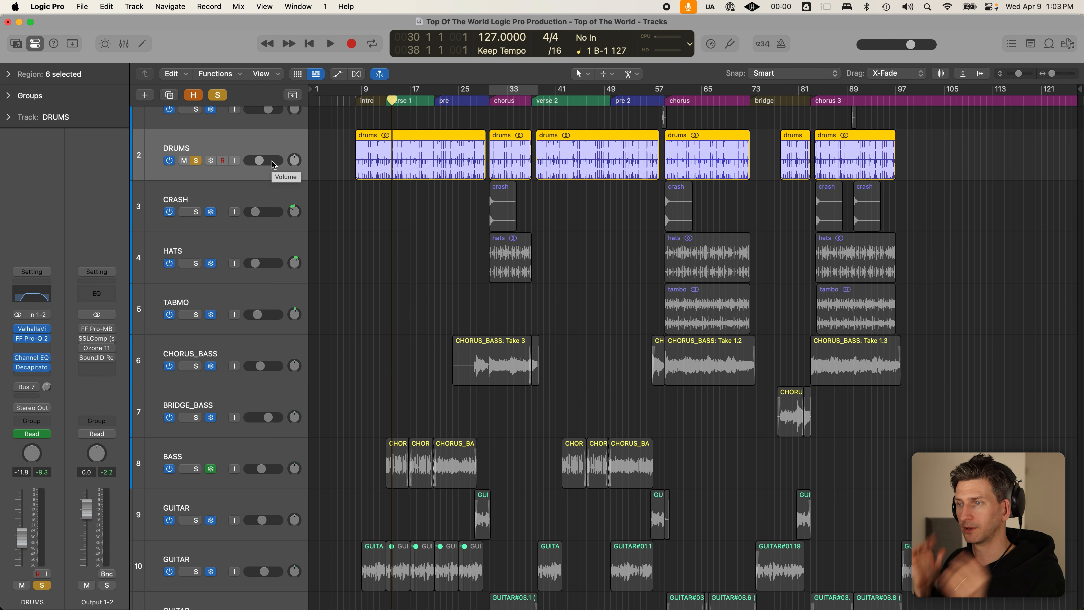
key(super+Up)
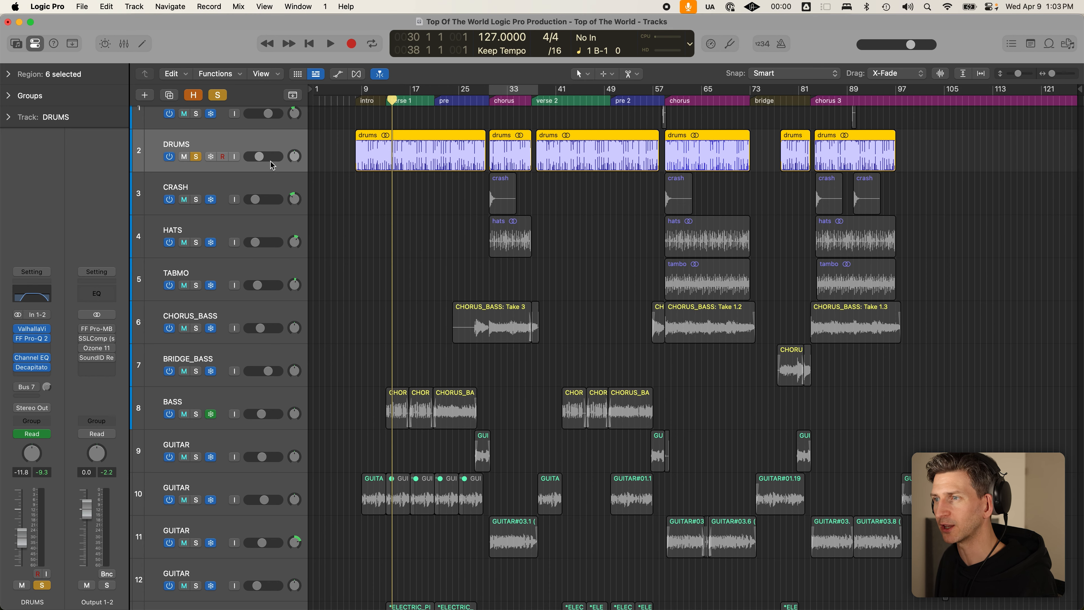
key(super+Up)
key(super+Up)
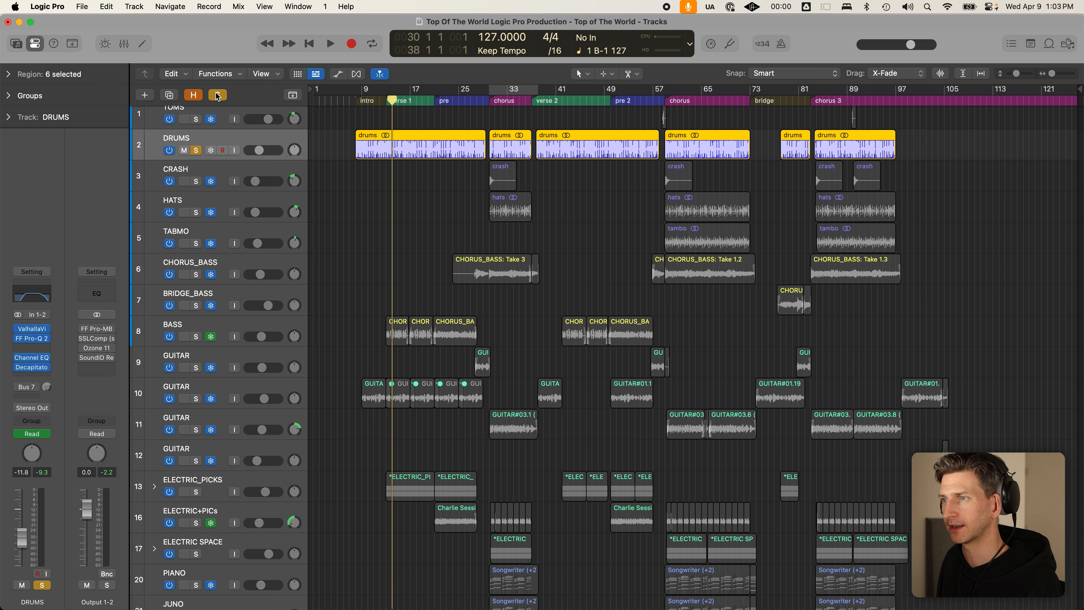
key(super+Up)
click(398, 175)
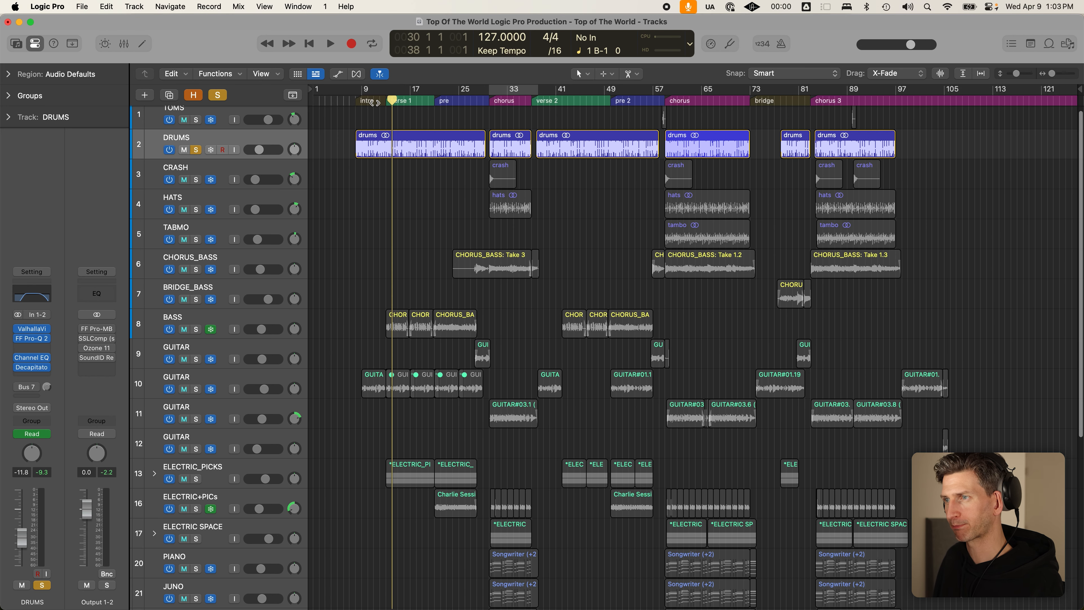
click(393, 148)
click(217, 96)
key(super+Up)
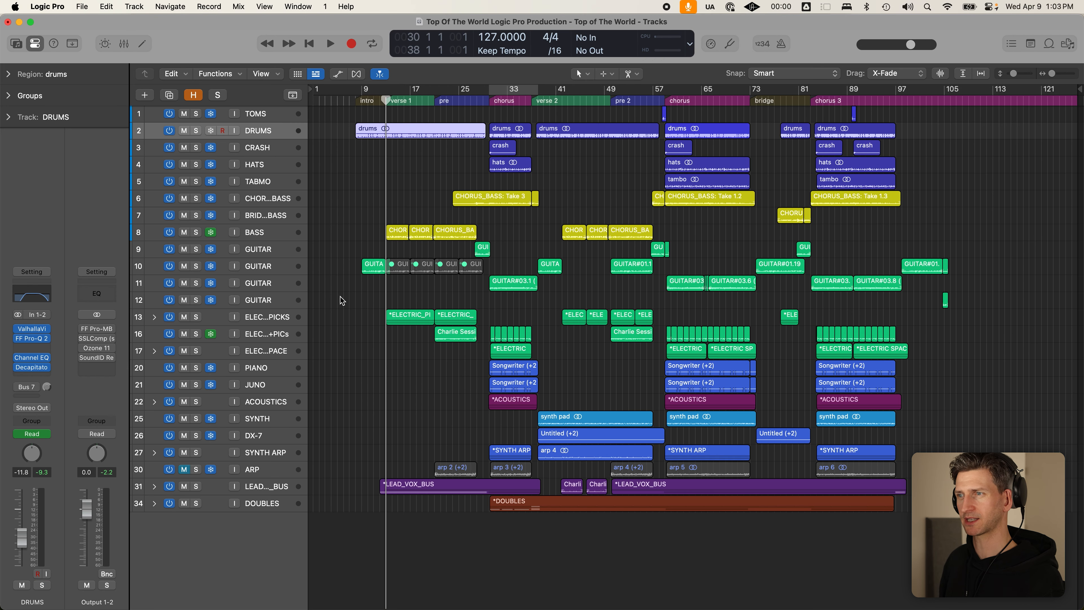
- Select the drums, bass, electric picks and LEAD_VOX_BUS regions in turn, then clear the selection
click(424, 180)
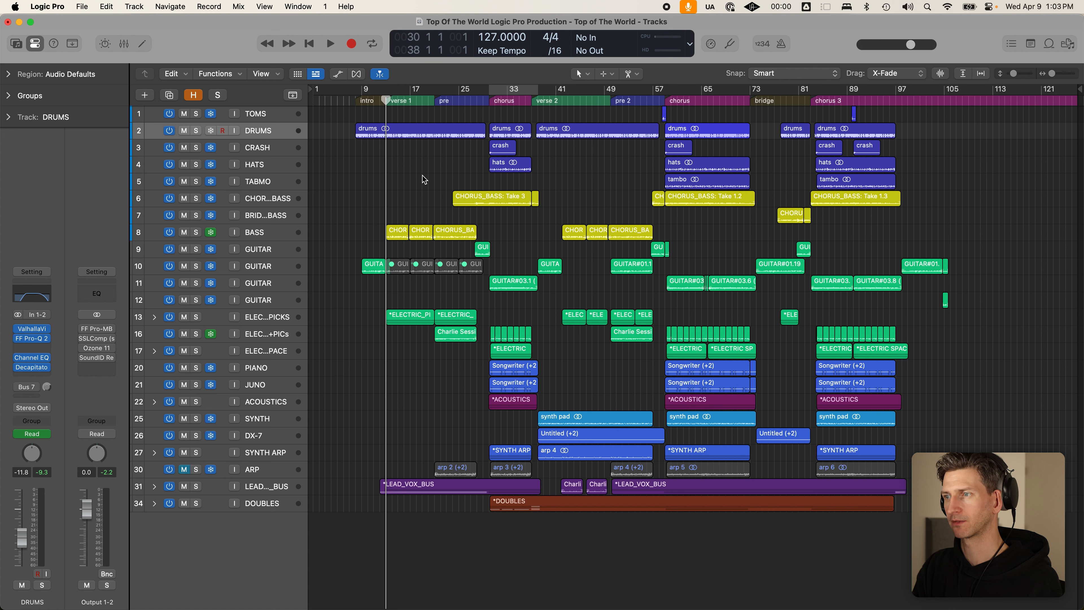
click(418, 133)
drag(397, 200, 453, 258)
click(397, 316)
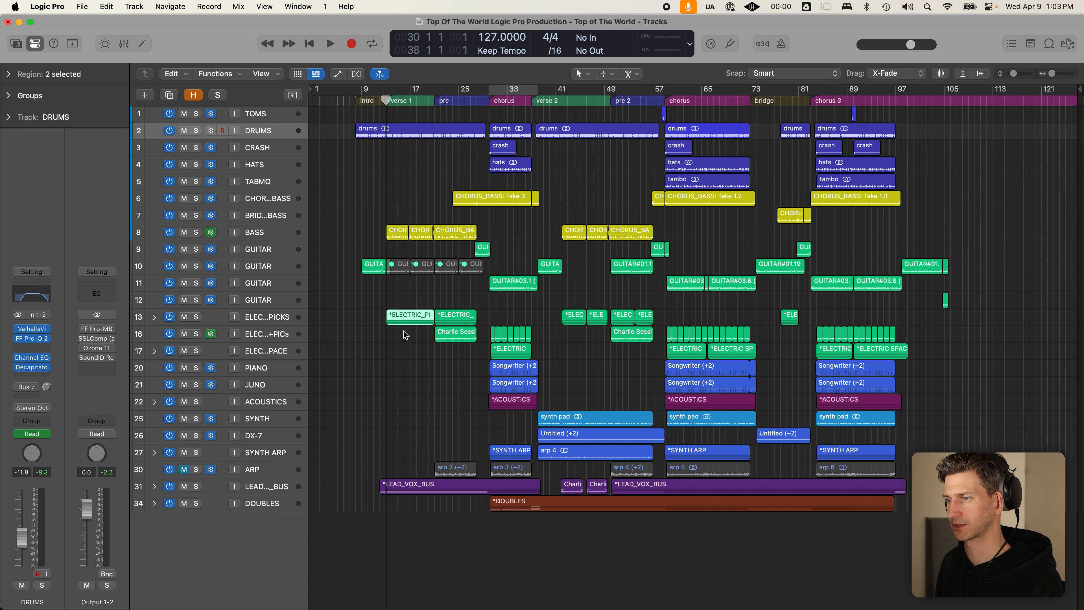
click(403, 486)
click(406, 528)
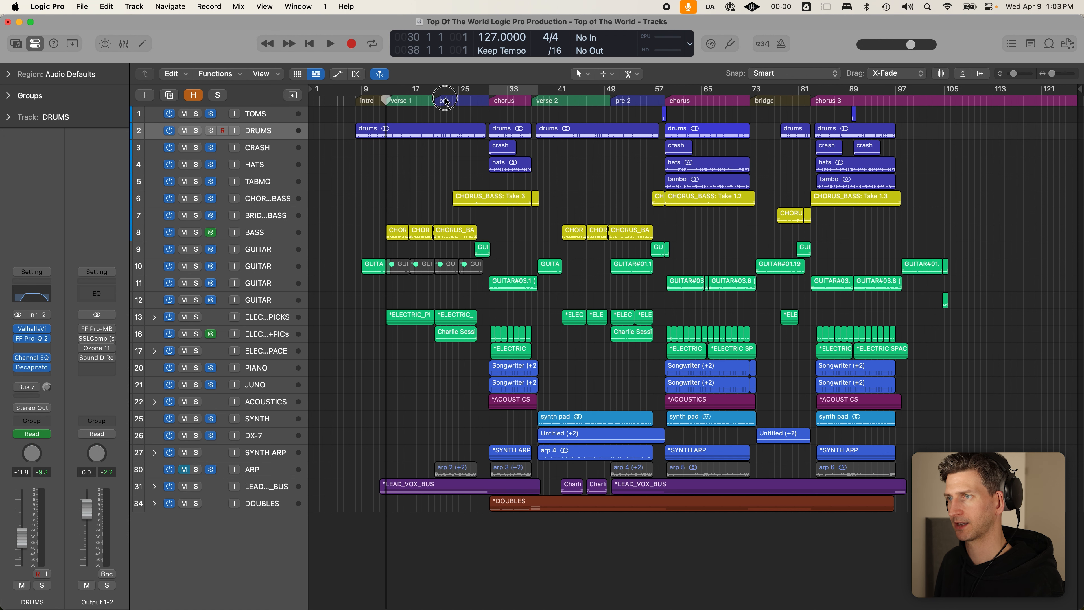
click(384, 490)
click(393, 505)
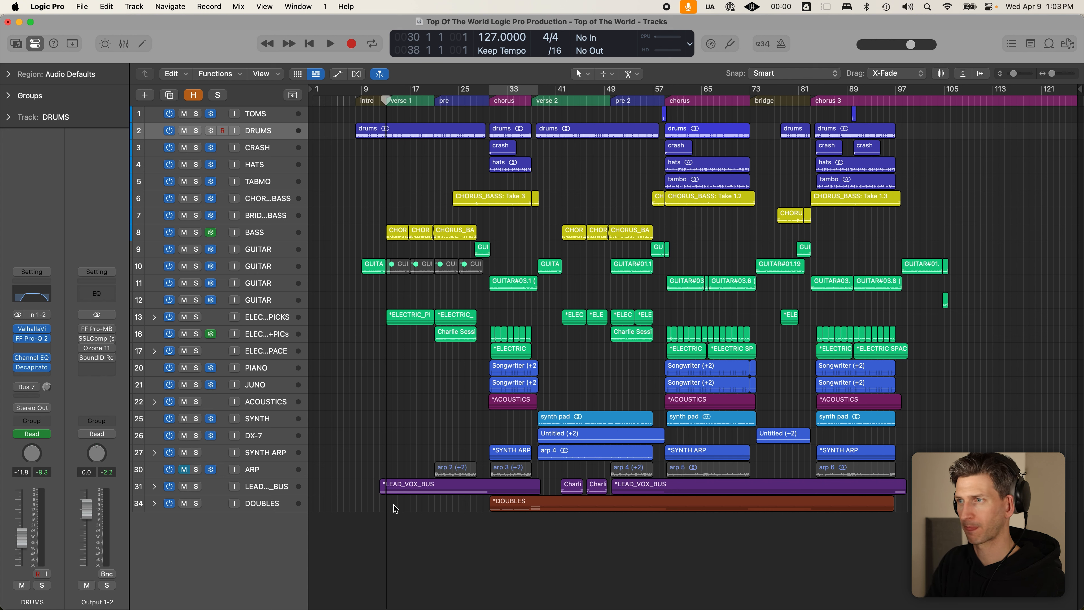
- Mark a cycle range over the first chorus with looping off and the playhead at bar 25, then select the chorus regions
drag(391, 90, 491, 99)
key(c)
click(469, 92)
click(469, 93)
click(469, 97)
drag(483, 91, 517, 92)
key(c)
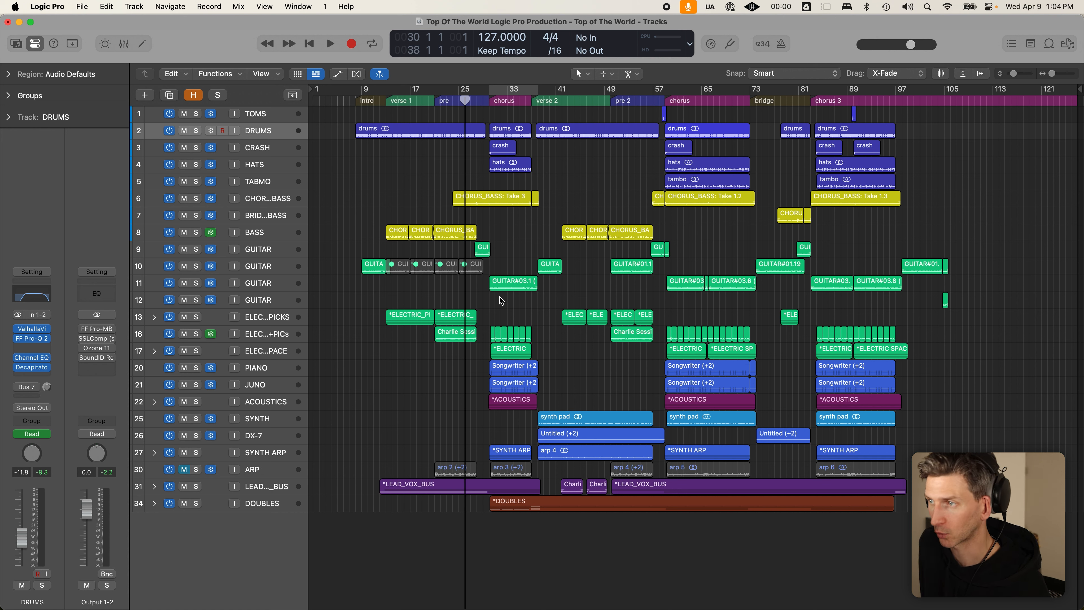
drag(510, 180, 492, 154)
drag(516, 253, 516, 428)
- Turn Cycle on and trim the loop to end at bar 37
click(516, 424)
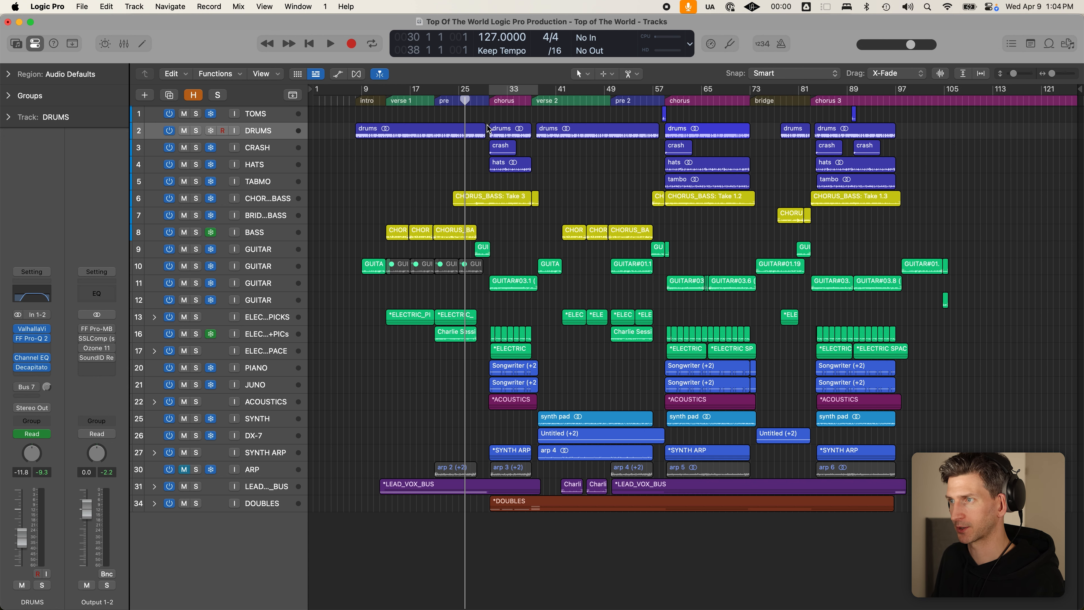
key(c)
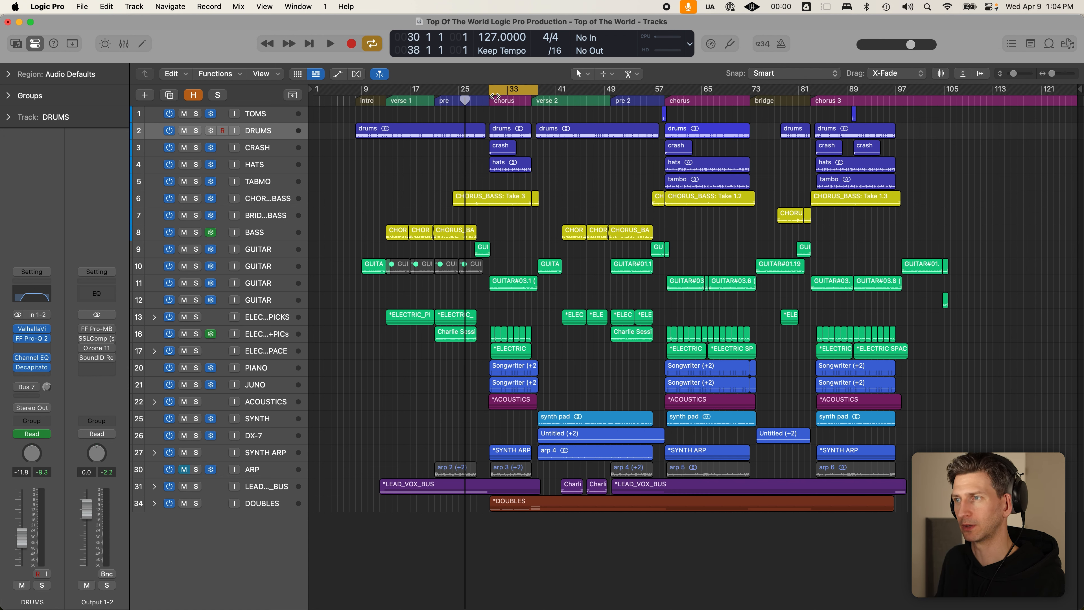
key(c)
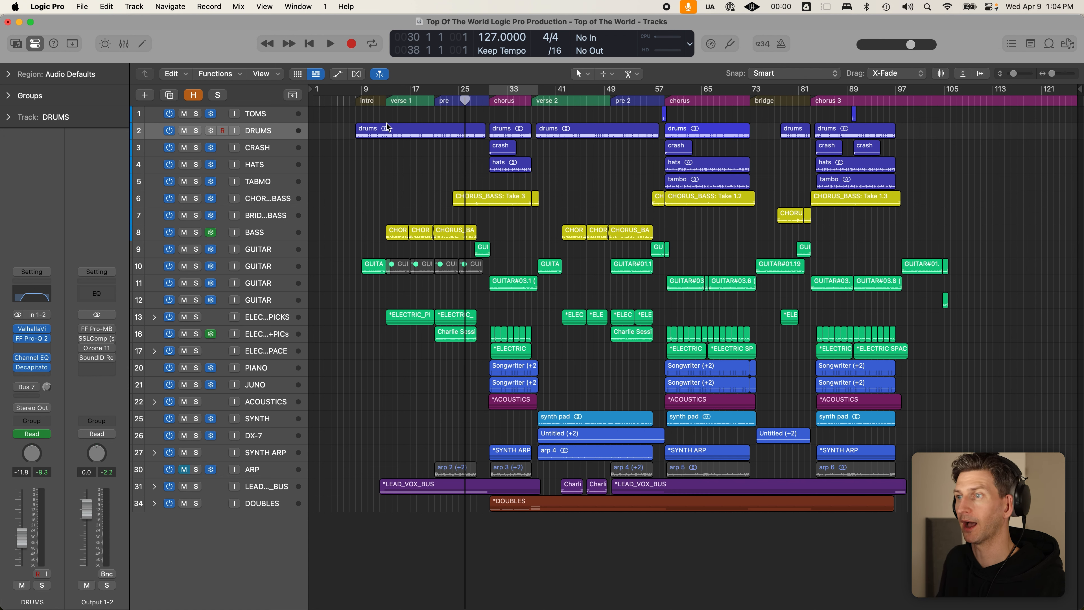
key(c)
drag(537, 90, 531, 91)
- Solo DRUMS, CRASH, HATS, CHORUS_BASS, LEAD_VOX_BUS and the guitar tracks, with taller rows
drag(198, 134, 199, 175)
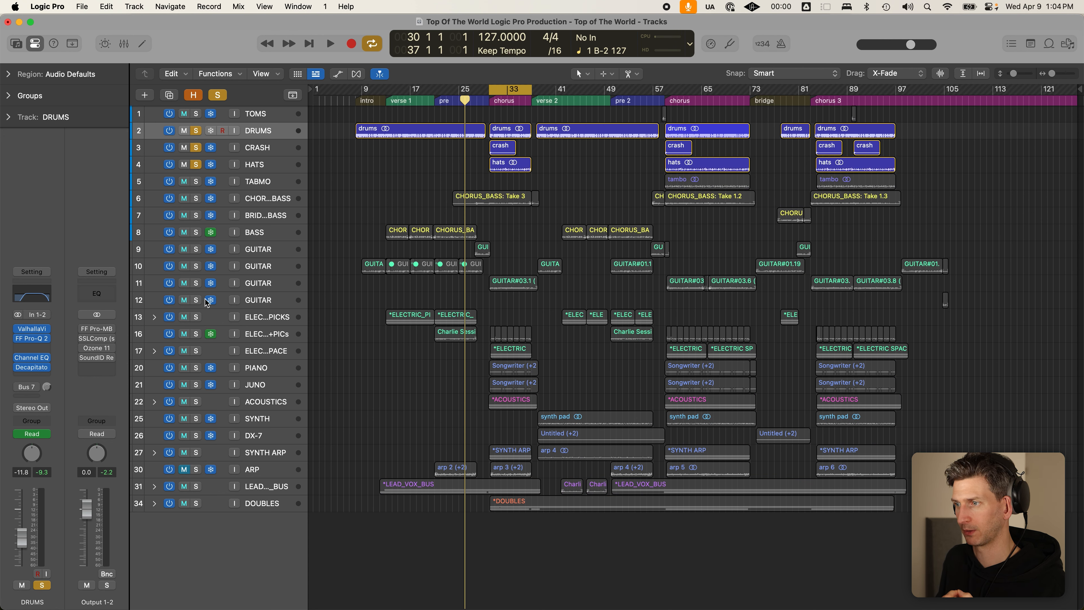
click(196, 198)
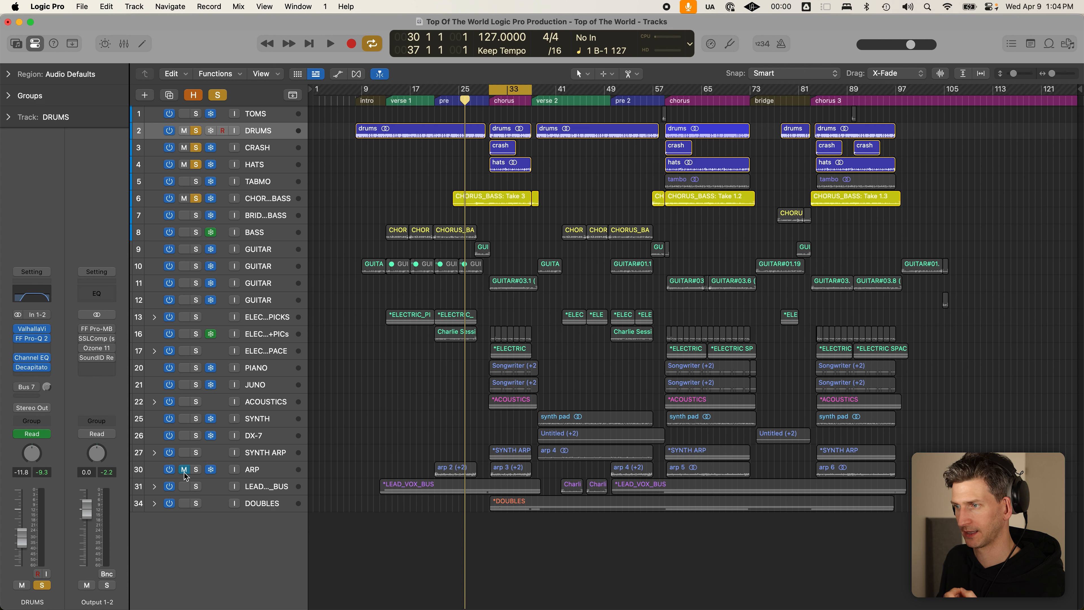
click(197, 487)
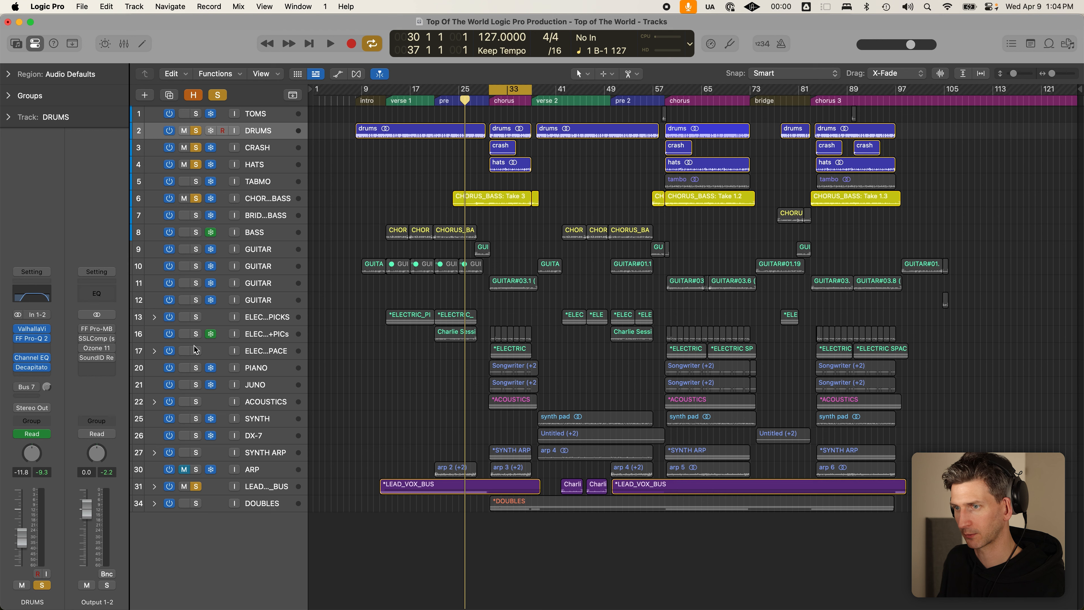
drag(195, 266, 198, 354)
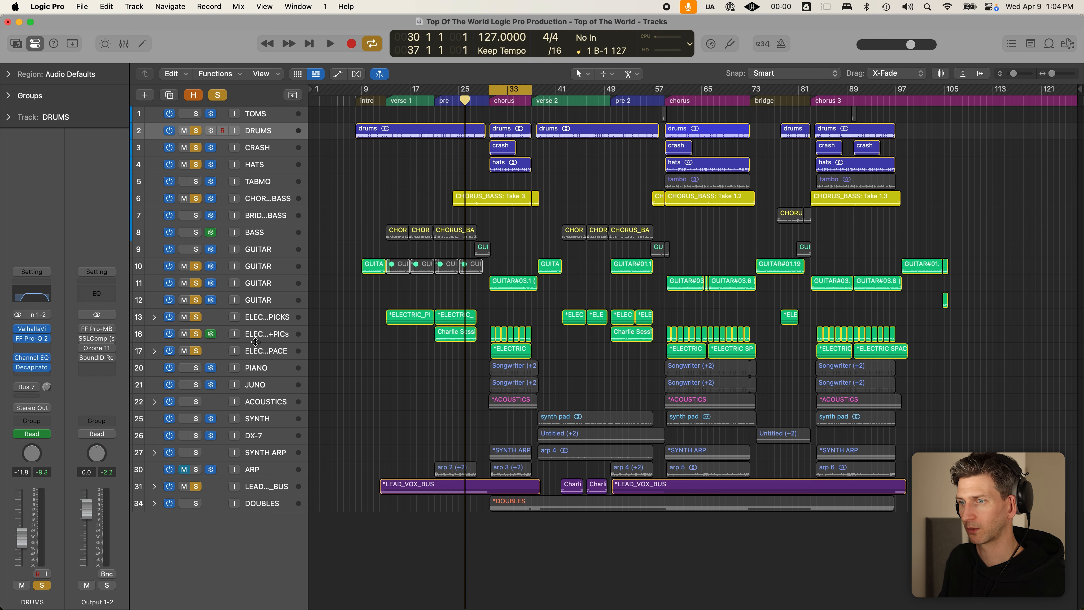
key(super+Down)
key(super+Down)
scroll(280, 338, up, 1)
- Start looped playback over bars 13–21 and shrink the track heights so every track shows
key(c)
key(c)
key(c)
click(382, 101)
drag(386, 90, 436, 93)
key(space)
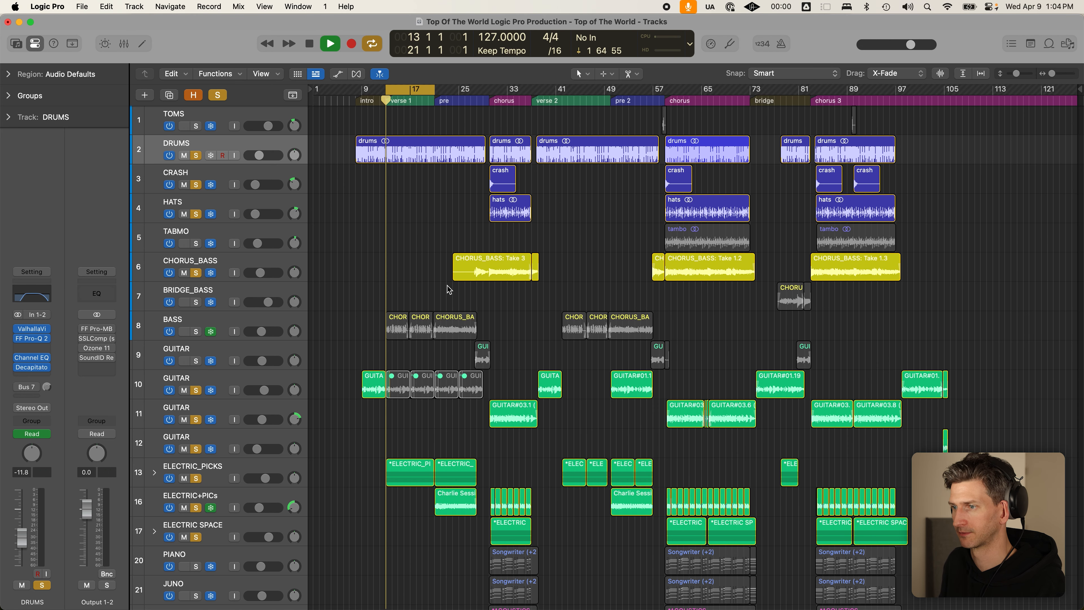
key(super+Up)
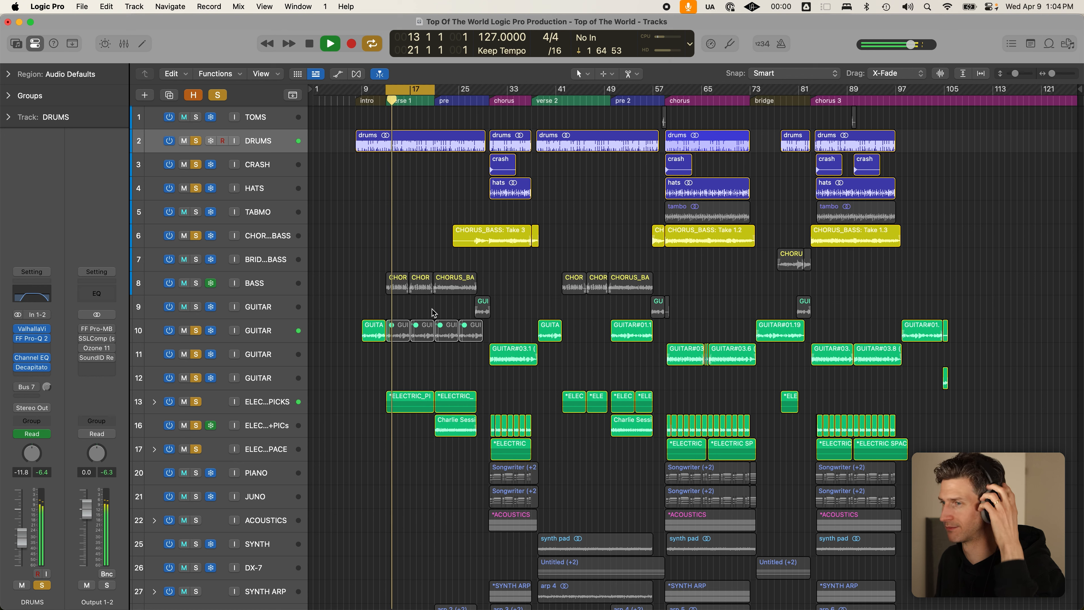
key(super+Up)
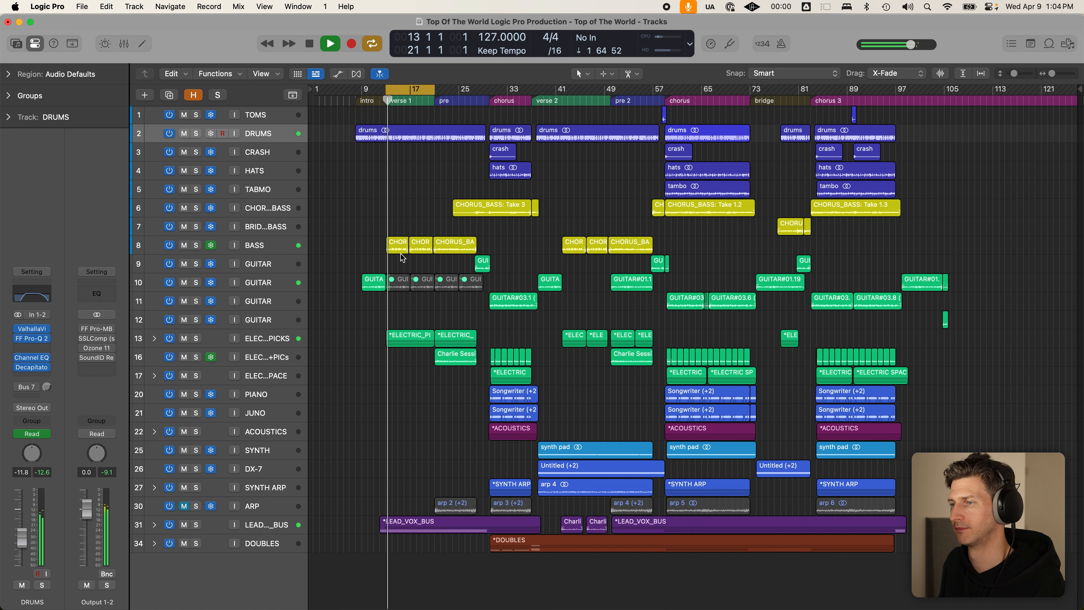
- Select the BASS track, briefly toggle its automation lanes, and raise its volume to +2.6 dB
click(255, 242)
key(a)
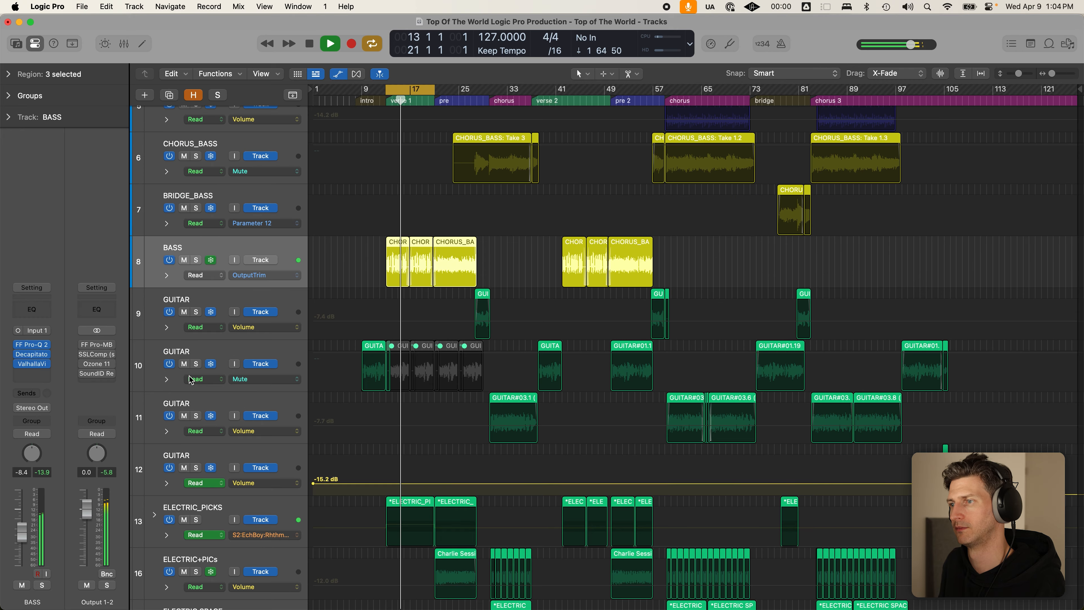
key(a)
drag(20, 507, 20, 506)
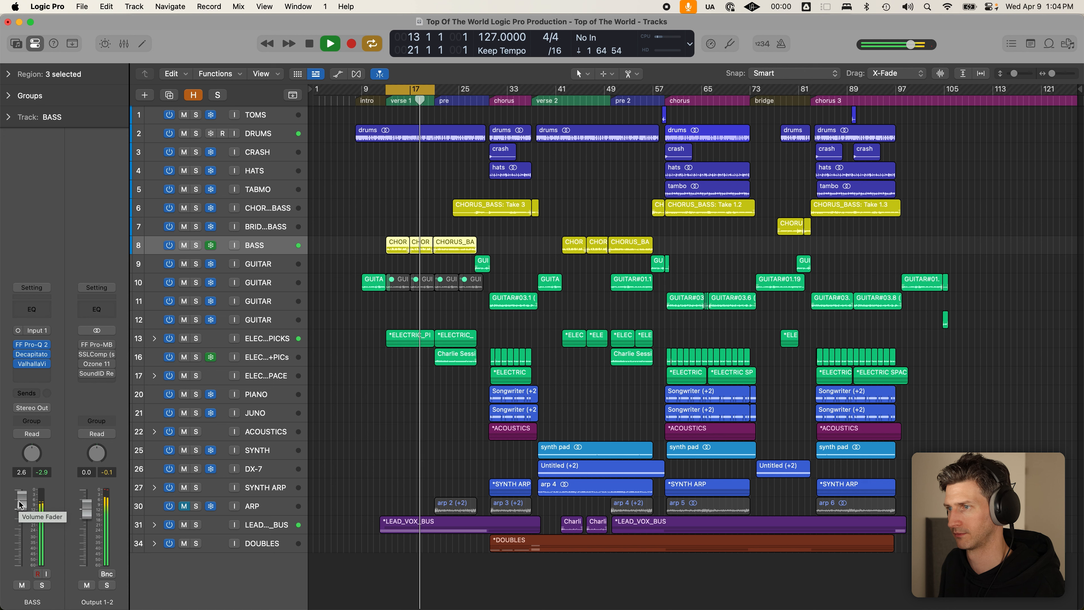
- Ride the BASS fader while listening, stop playback, settle it at -14.2 dB and deselect its regions
drag(20, 504, 26, 573)
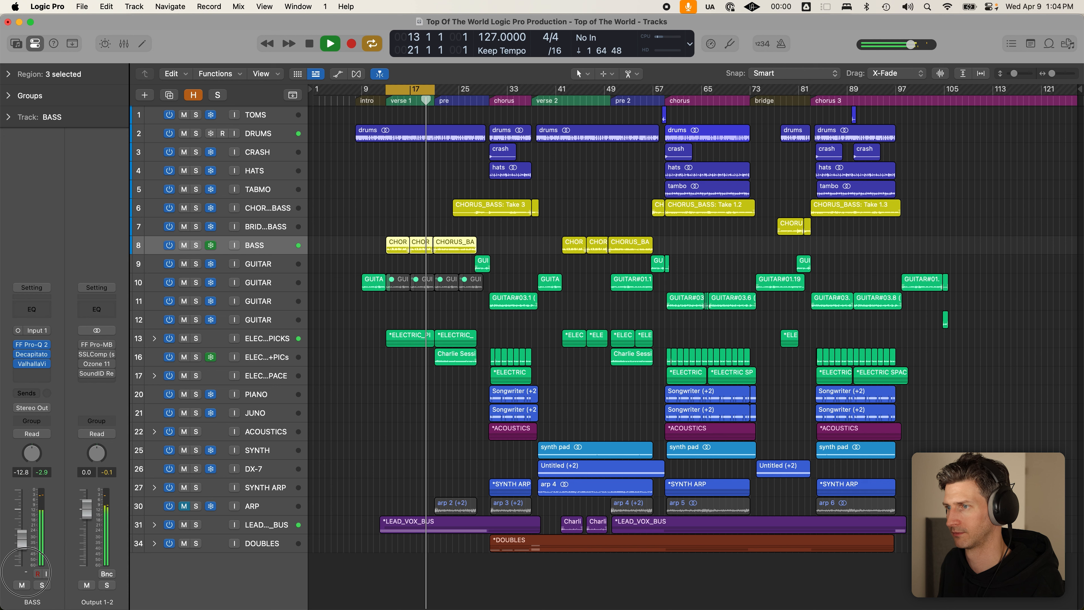
key(space)
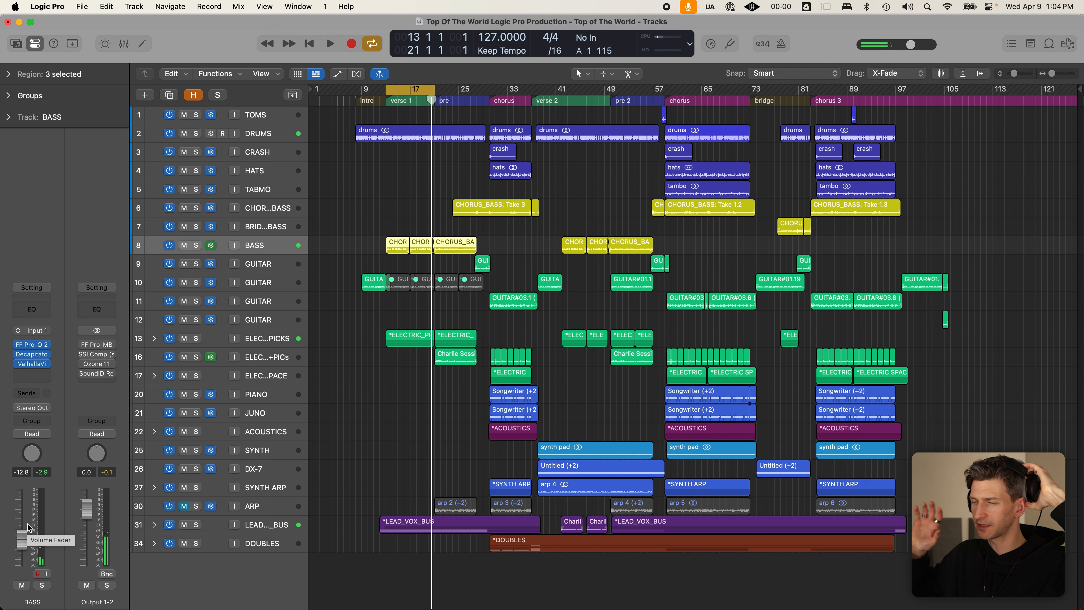
drag(19, 556, 16, 431)
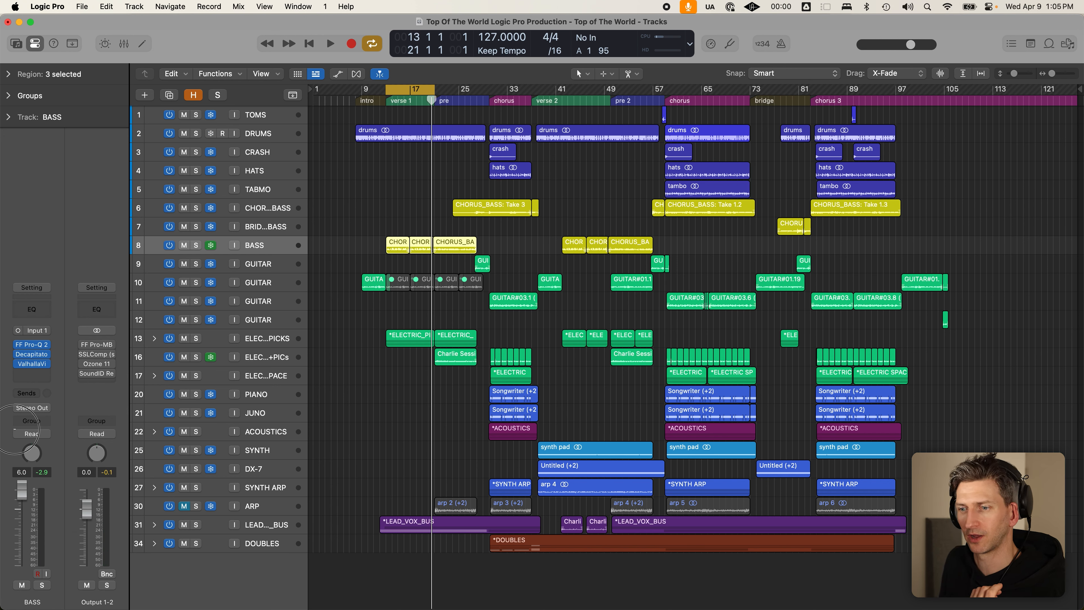
drag(21, 490, 21, 555)
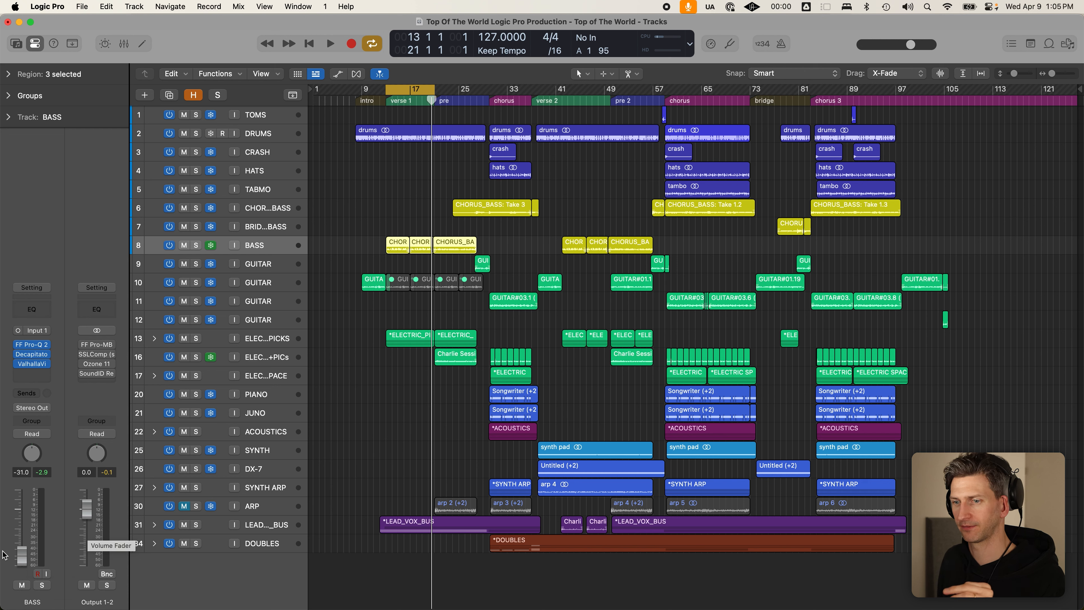
drag(27, 555, 22, 540)
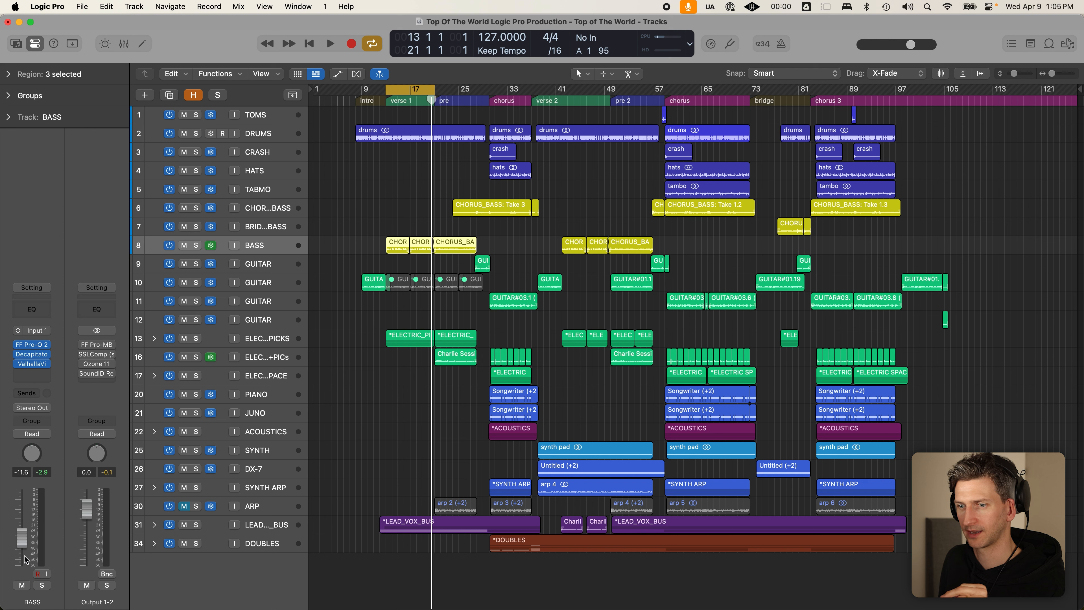
mouse_move(25, 553)
mouse_down()
mouse_move(27, 570)
mouse_move(28, 556)
mouse_up()
click(382, 445)
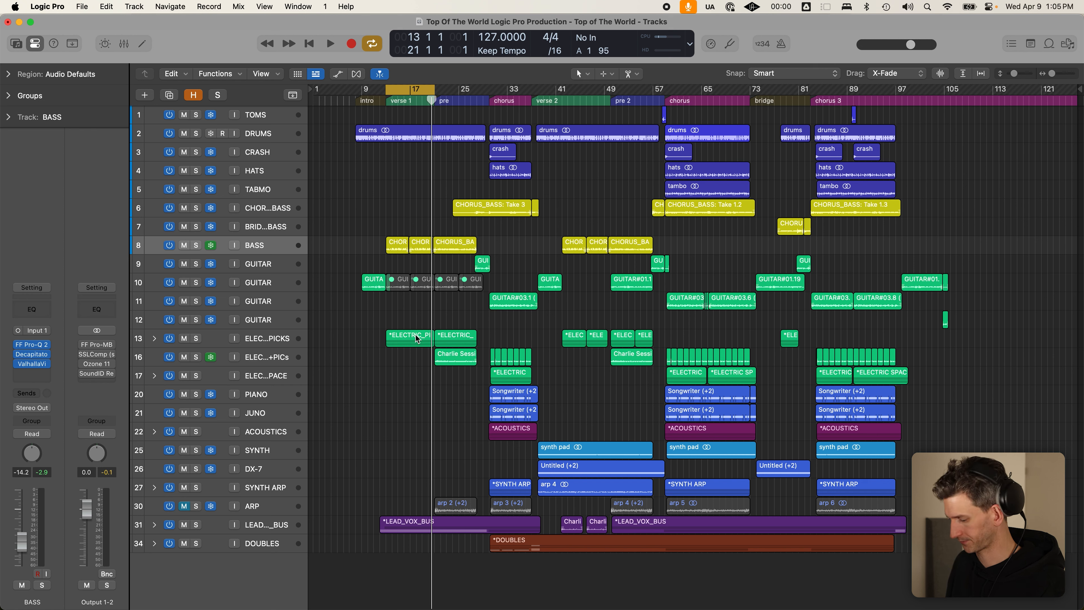
- Start playback from bar 13 and switch Cycle off
key(space)
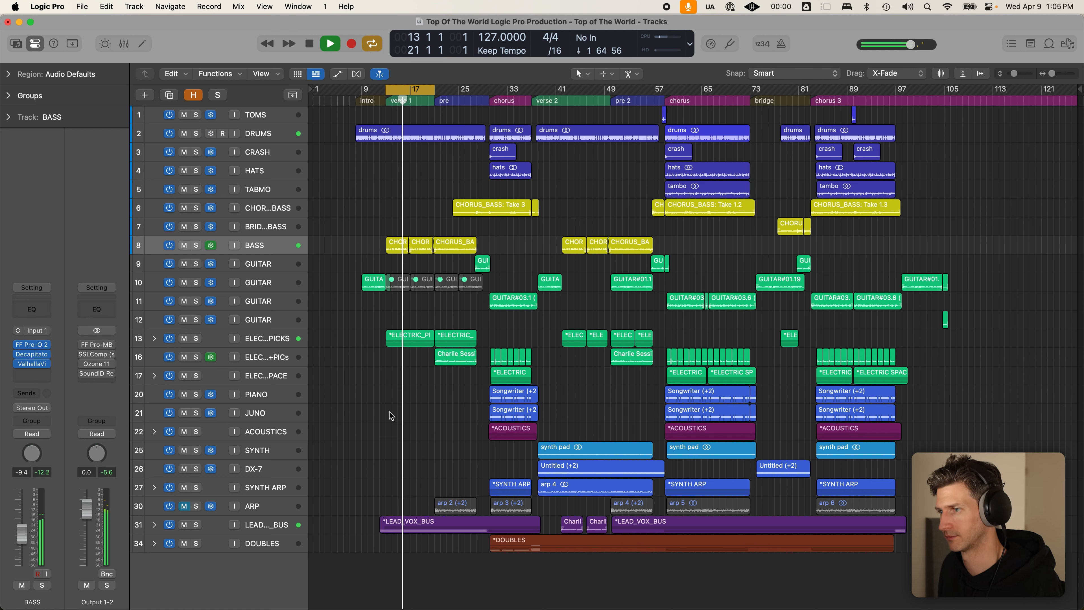
key(c)
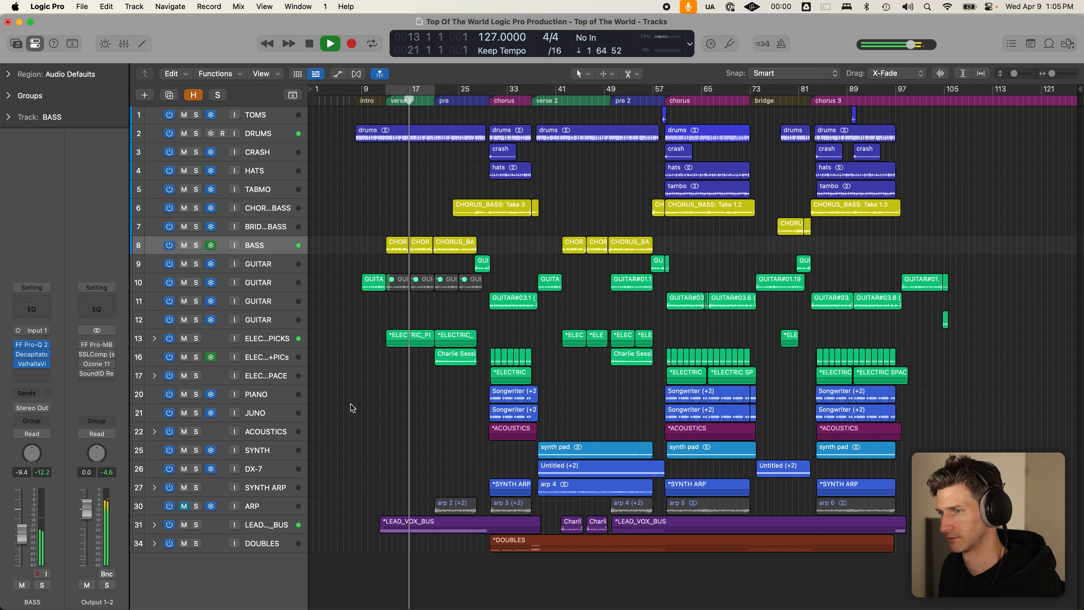
- Solo ELECTRIC_PICKS, BASS and DRUMS together, stopping playback and deselecting the regions
click(196, 338)
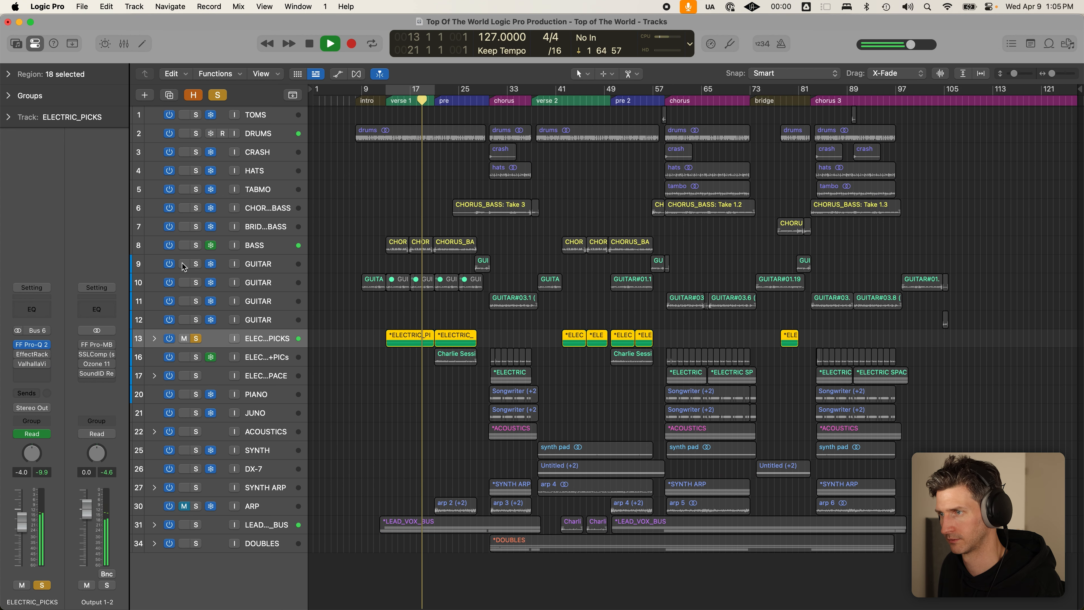
click(196, 245)
key(space)
key(space)
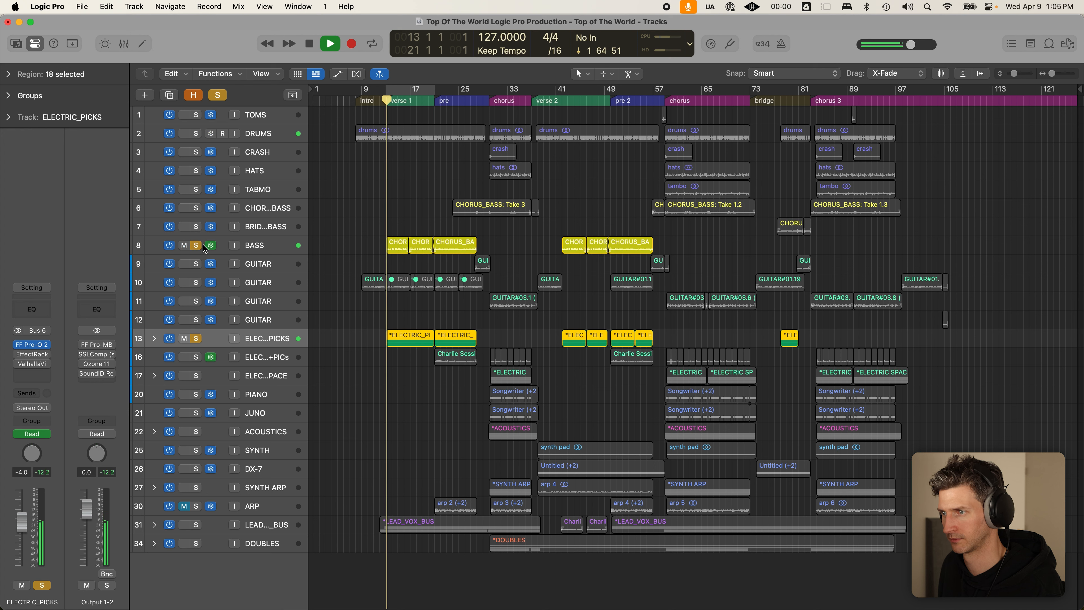
click(368, 247)
click(200, 134)
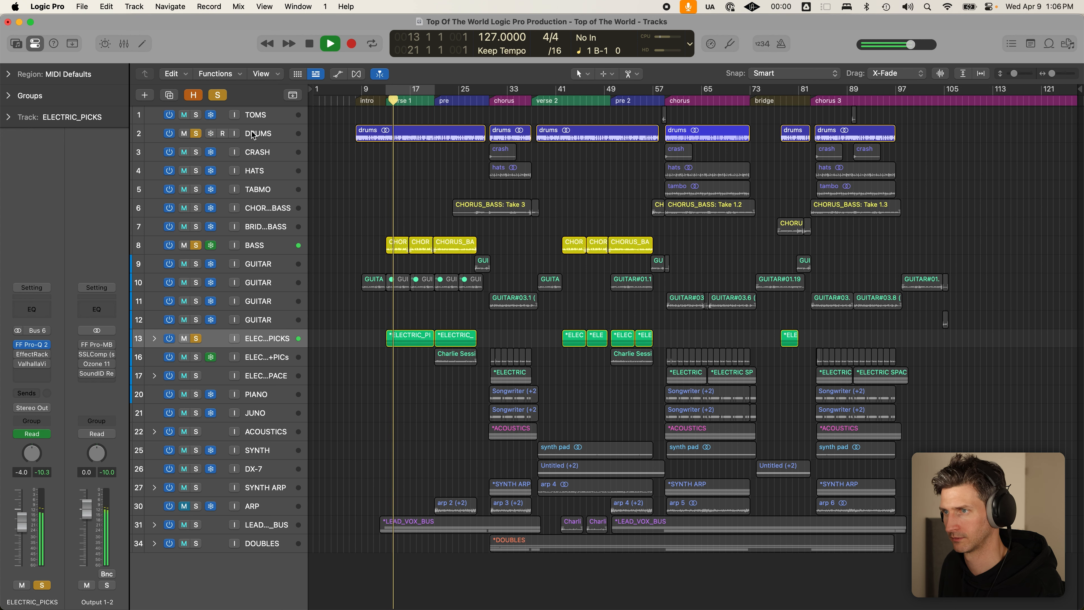
click(253, 133)
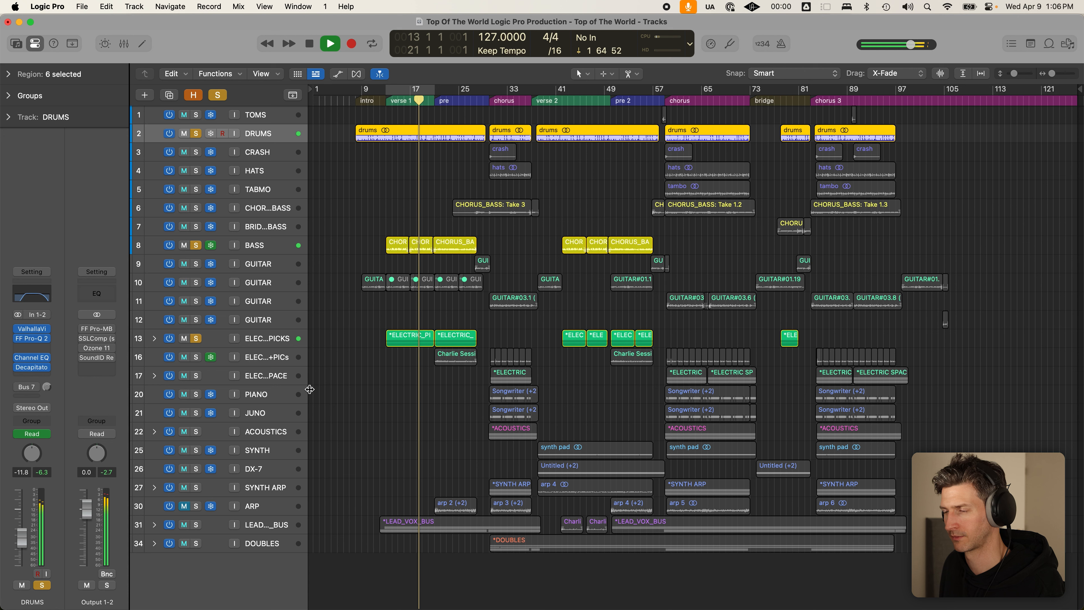
key(space)
click(404, 364)
- Loop bars 13–21 with LEAD_VOX_BUS soloed and its volume lowered, then select DRUMS and stop
key(c)
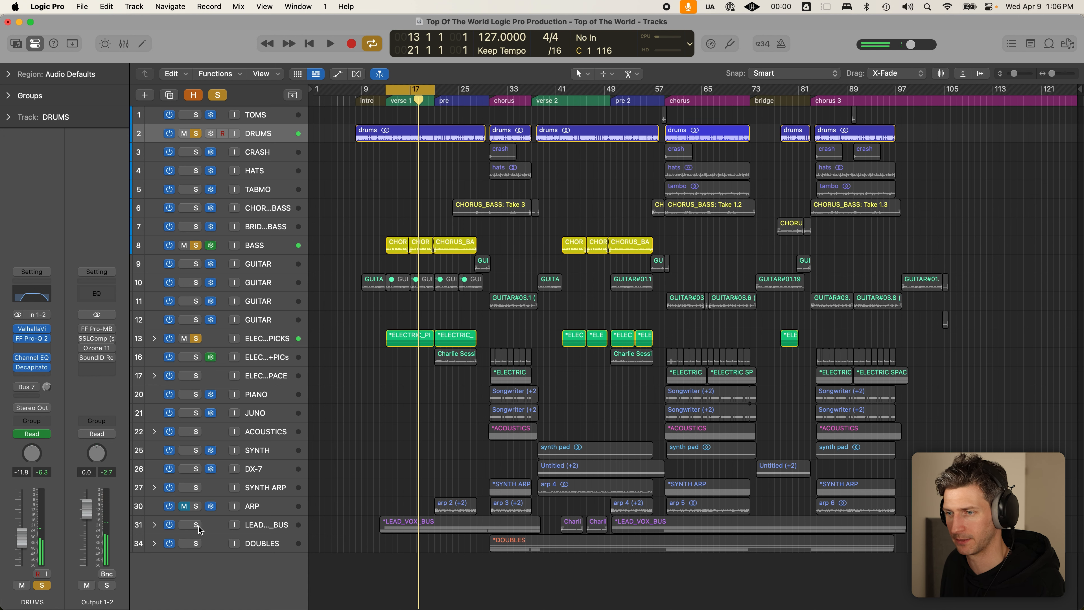
click(196, 525)
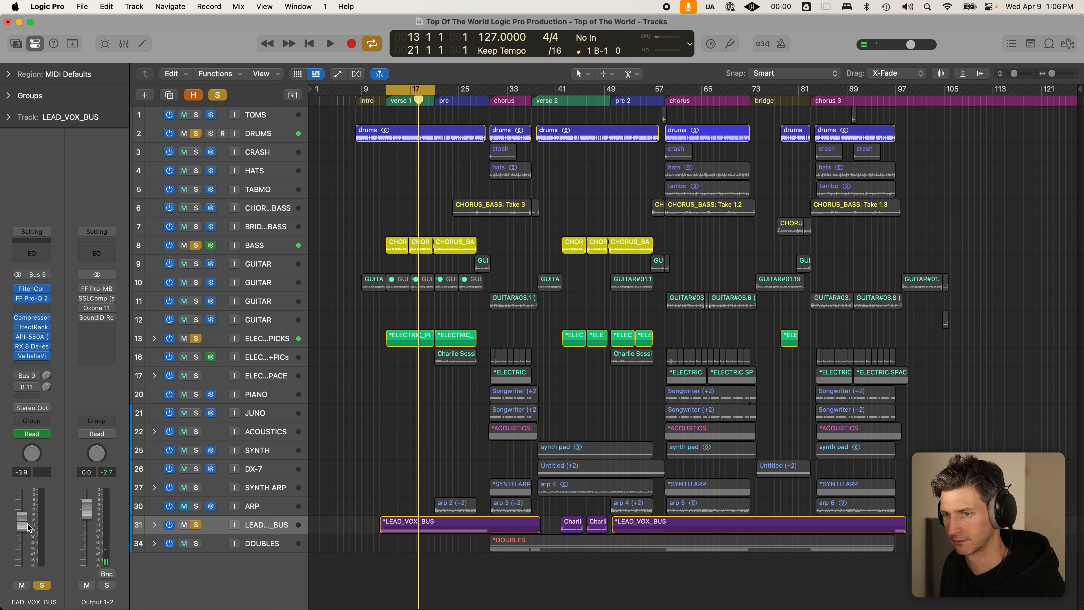
key(space)
mouse_move(21, 521)
mouse_down()
mouse_move(23, 546)
mouse_move(26, 516)
mouse_up()
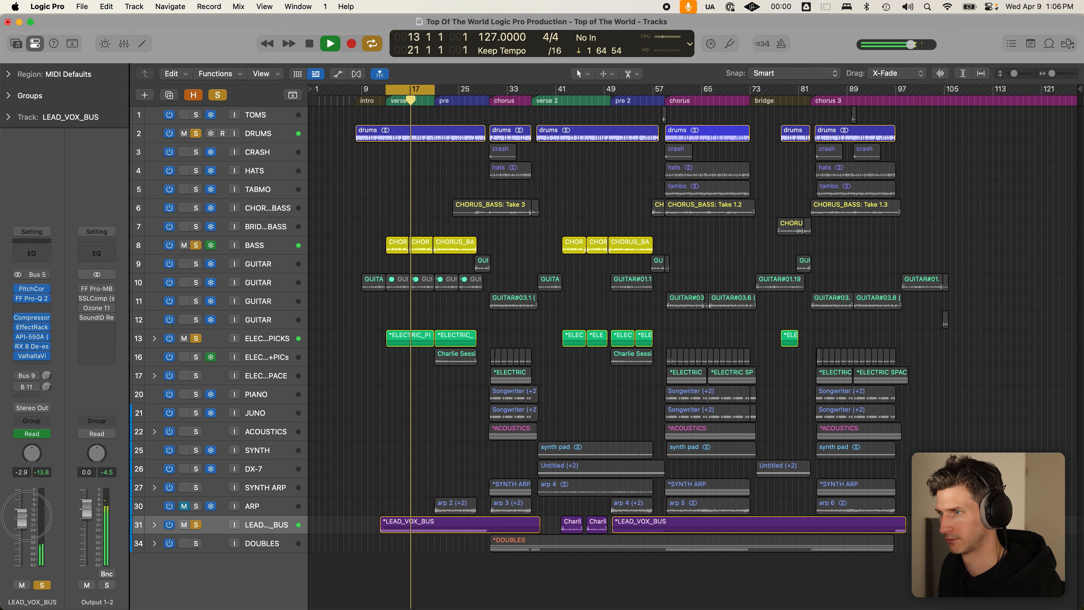
click(280, 139)
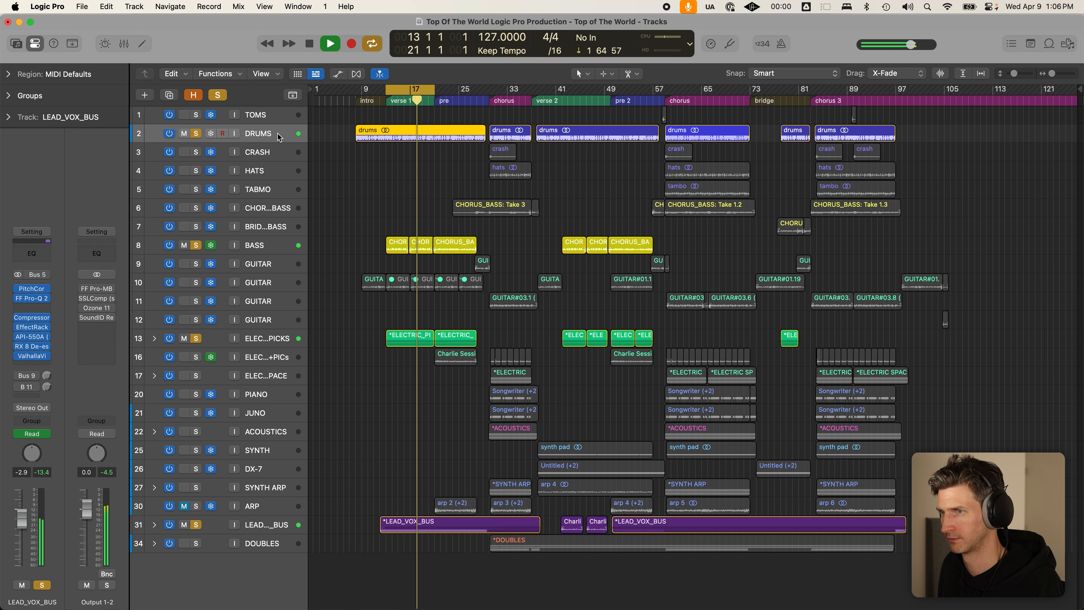
key(space)
- Turn looping off, hide the DRUMS automation lanes, and shrink the tracks so all fit
key(c)
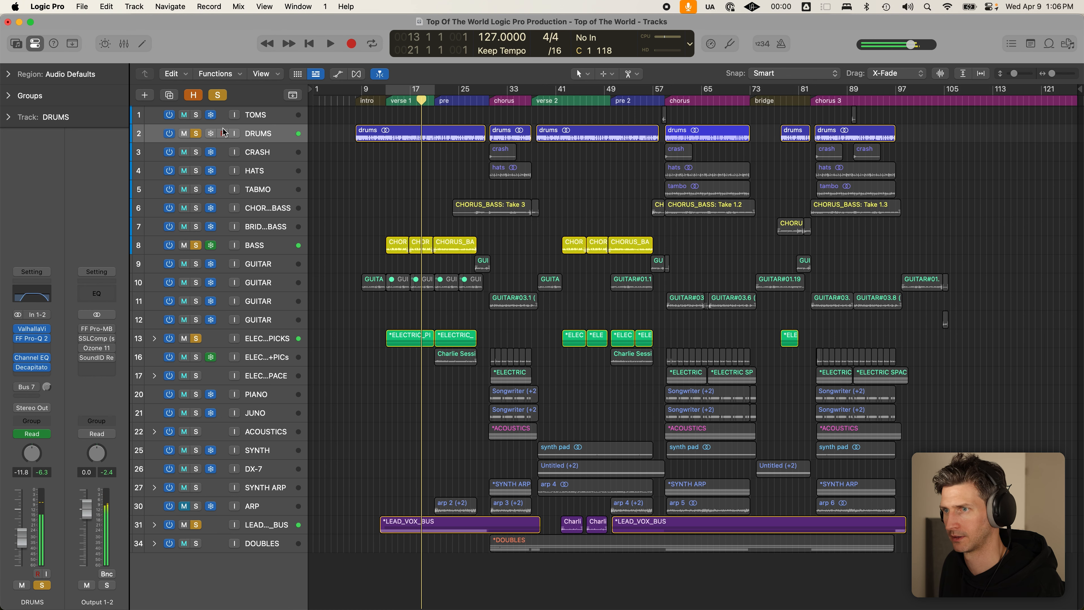
key(a)
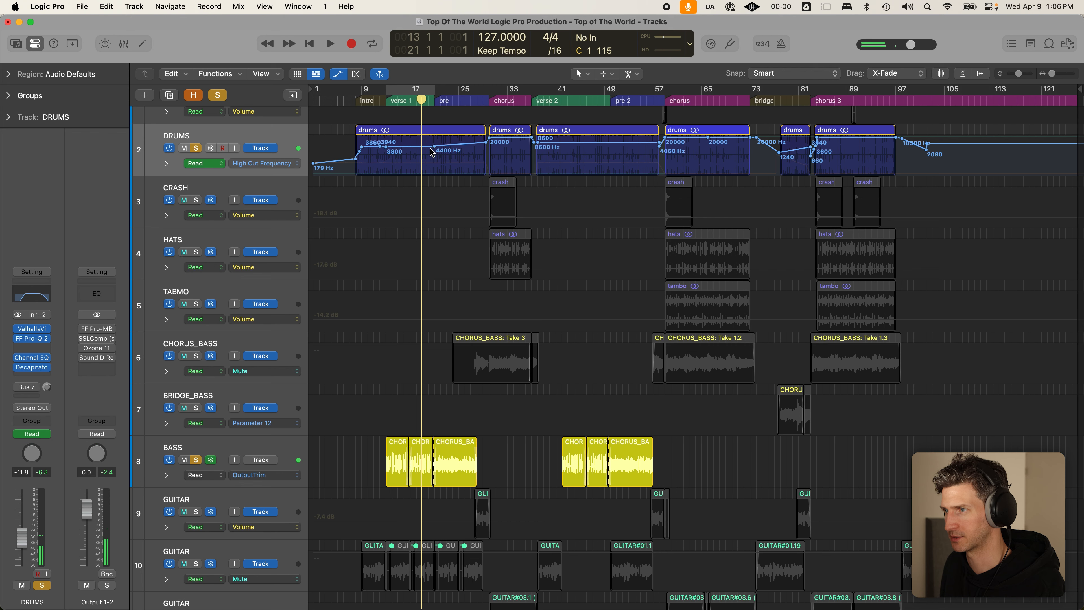
key(super+Down)
key(a)
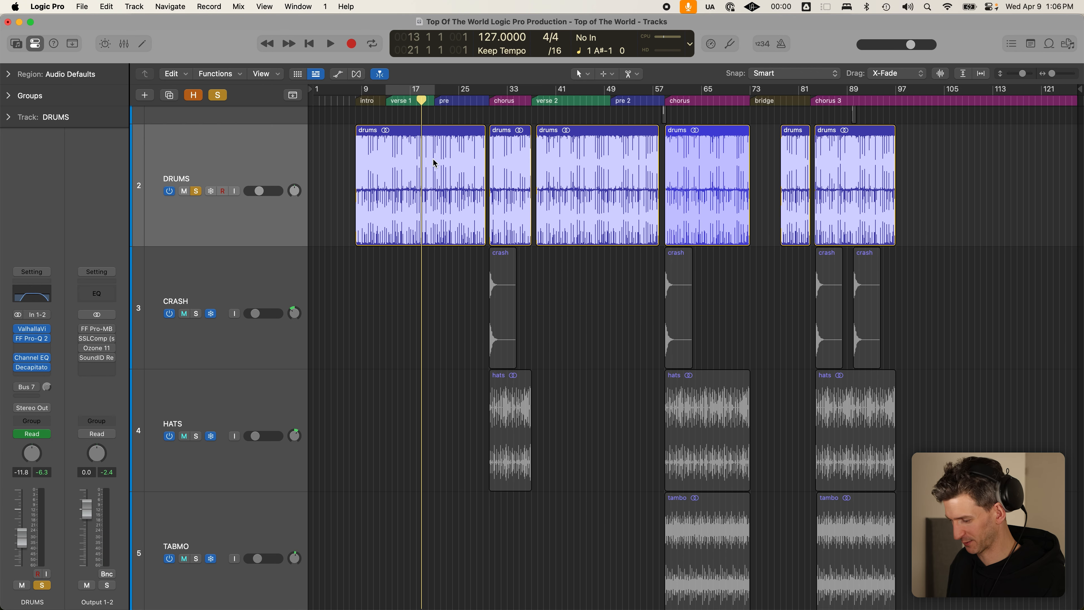
key(super+Up)
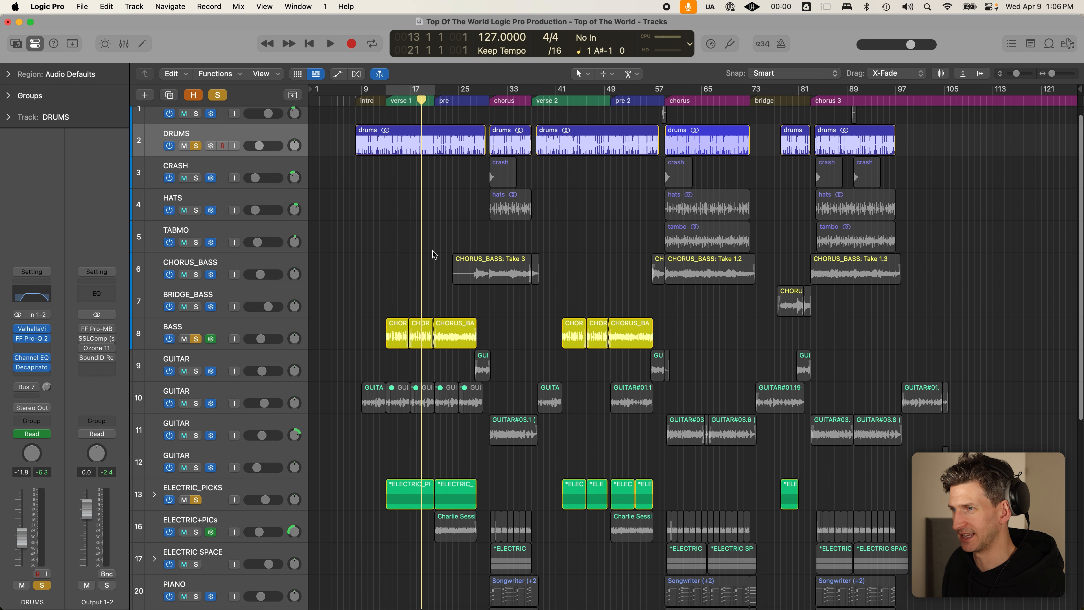
- Cycle the verse 1 section and put the playhead at bar 13
key(c)
click(389, 100)
drag(388, 100, 388, 100)
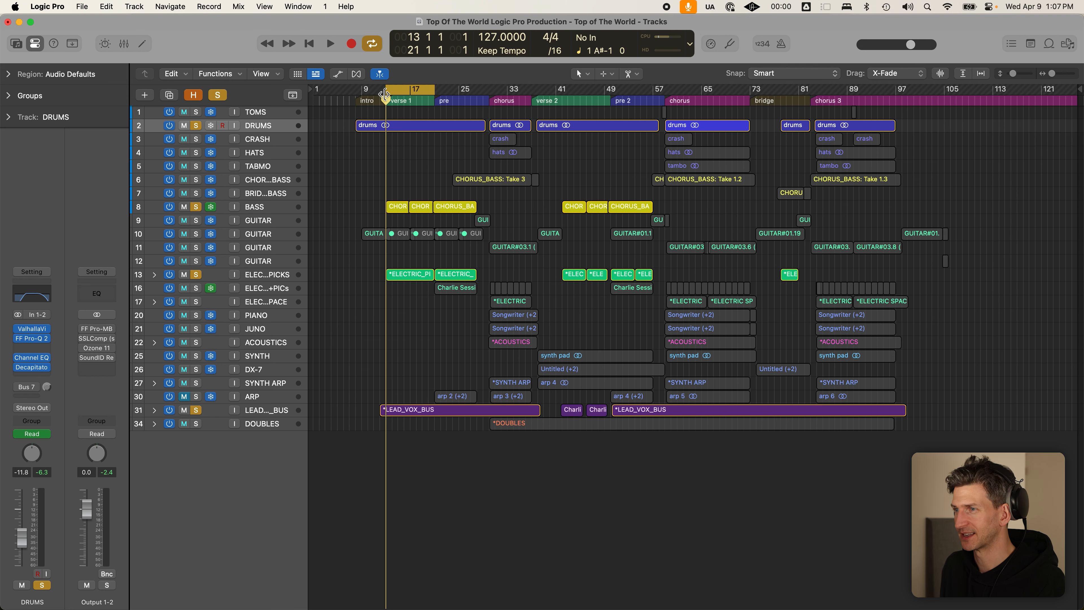
- Turn looping off, then create a cycle area from bar 9 to bar 107
key(c)
scroll(431, 170, up, 3)
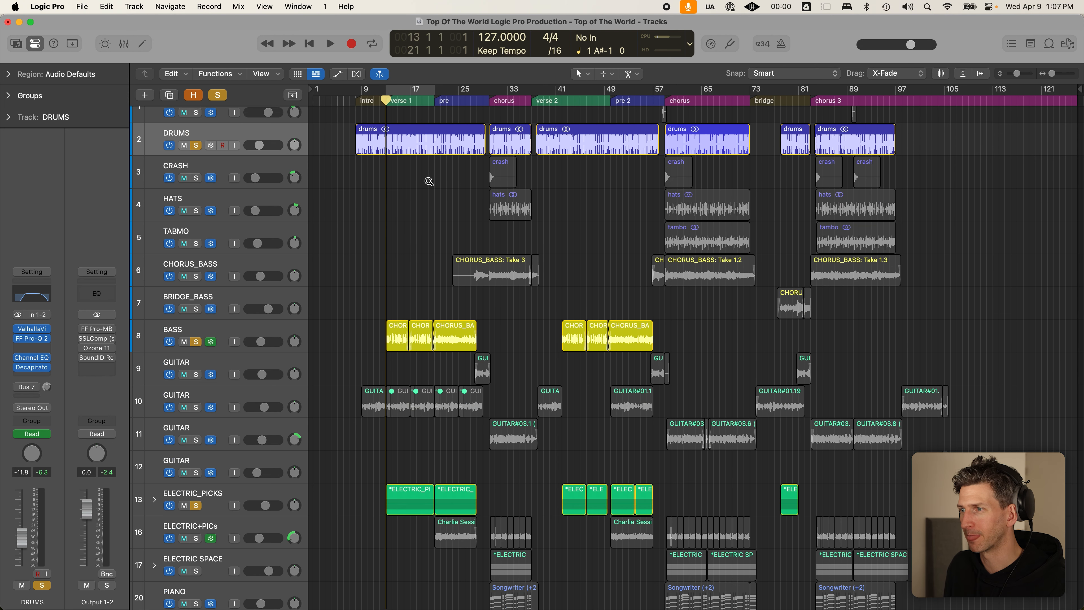
scroll(428, 181, down, 3)
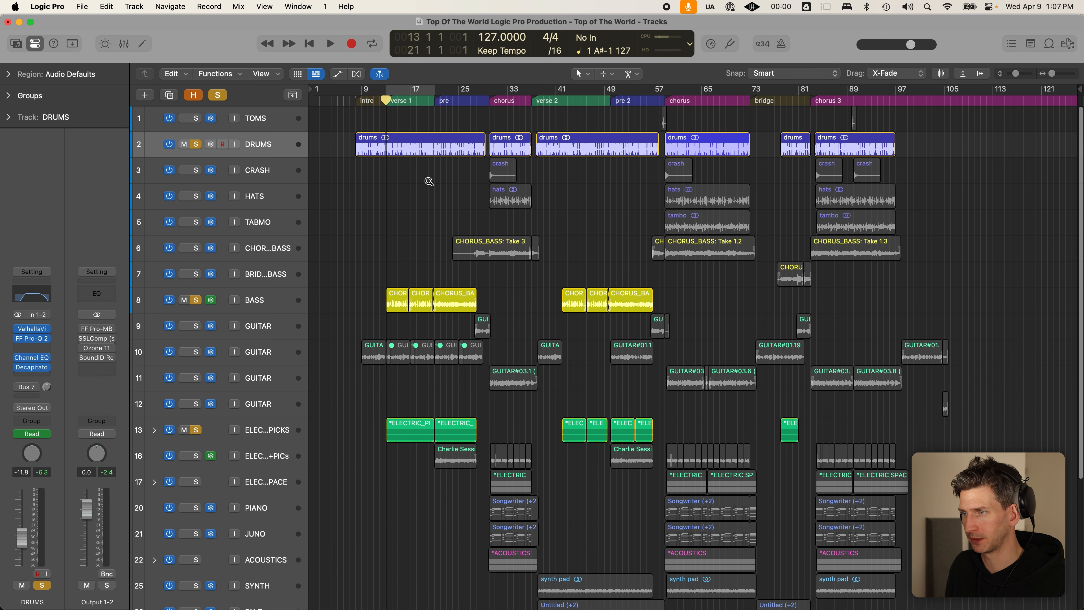
scroll(429, 182, down, 2)
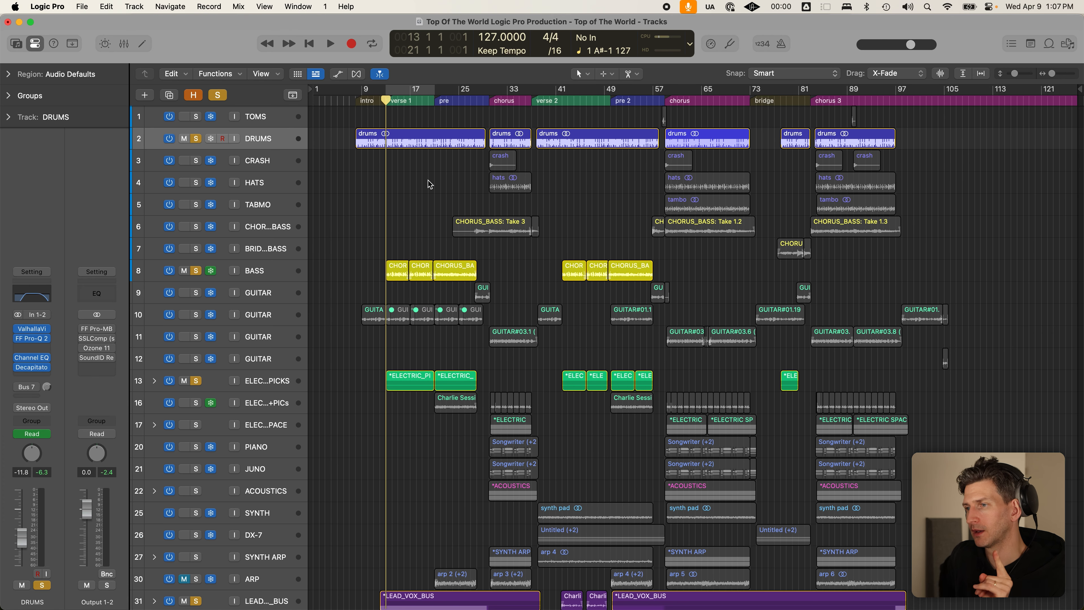
scroll(427, 181, down, 2)
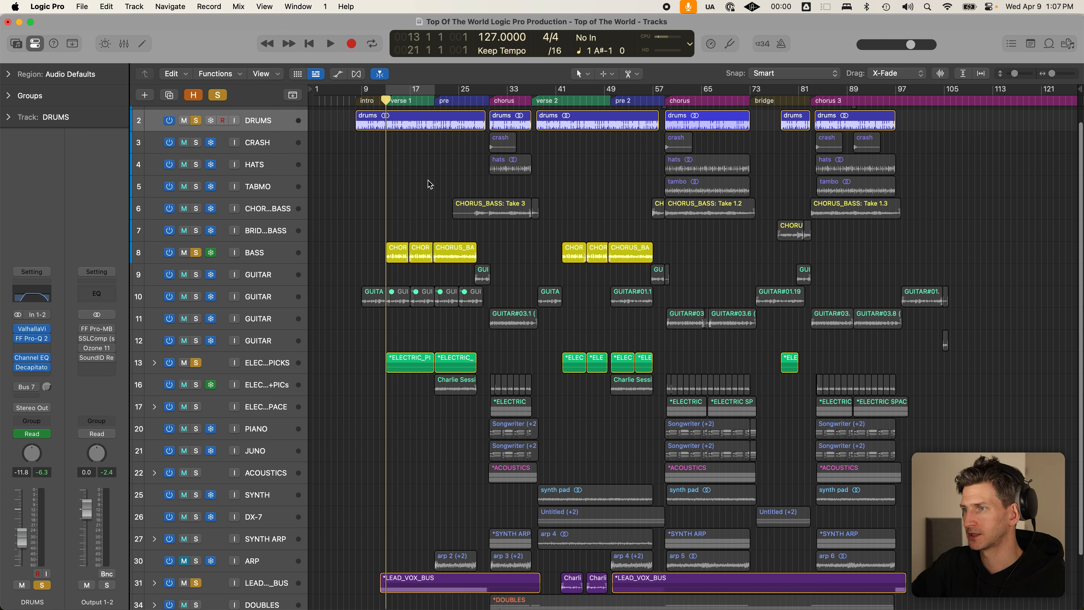
scroll(428, 180, up, 1)
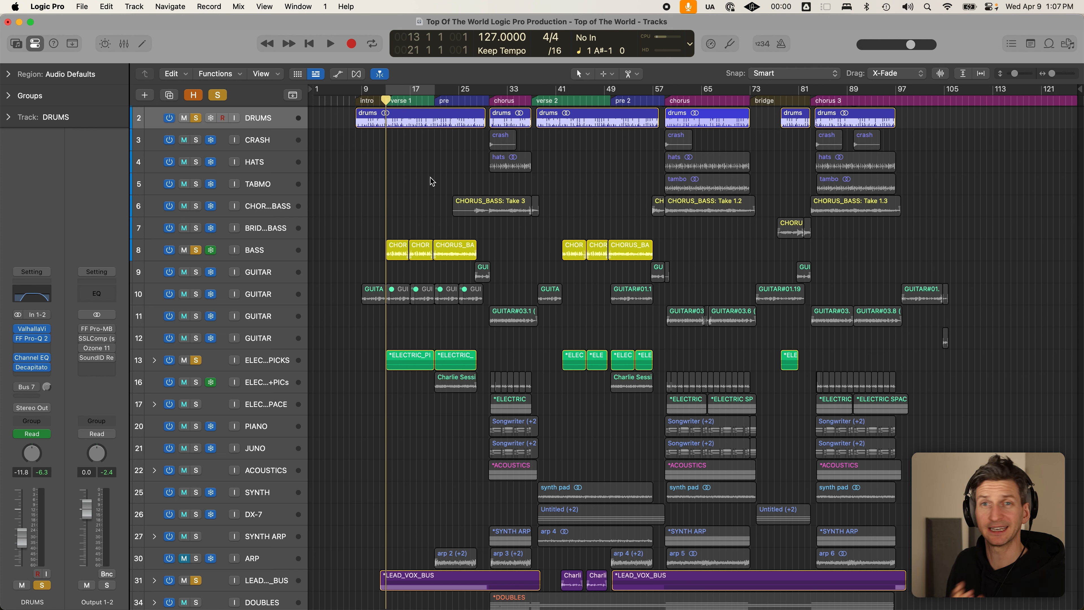
scroll(433, 180, down, 3)
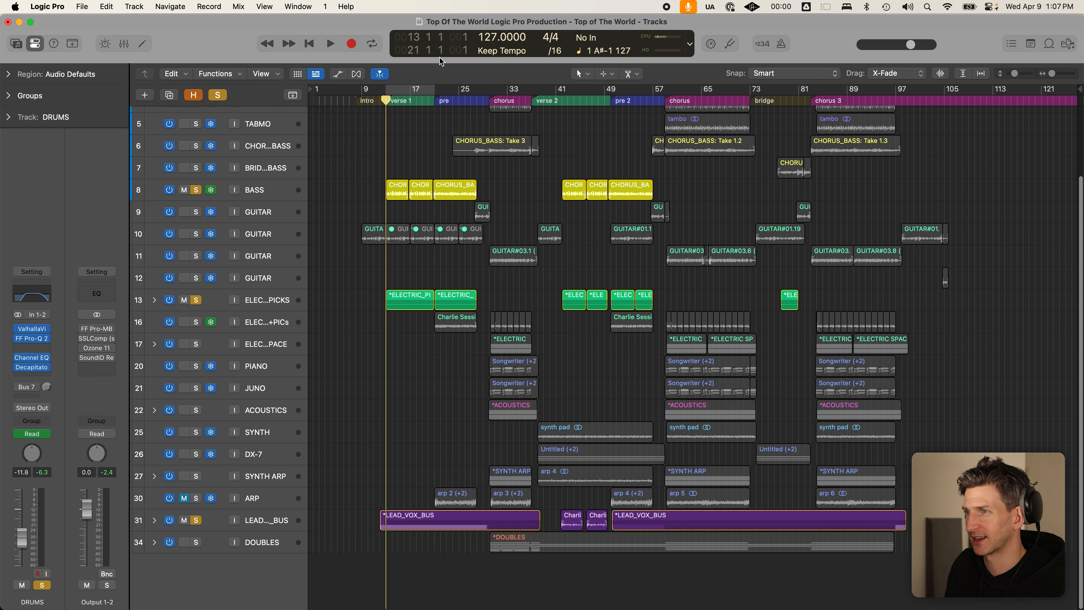
drag(366, 86, 980, 81)
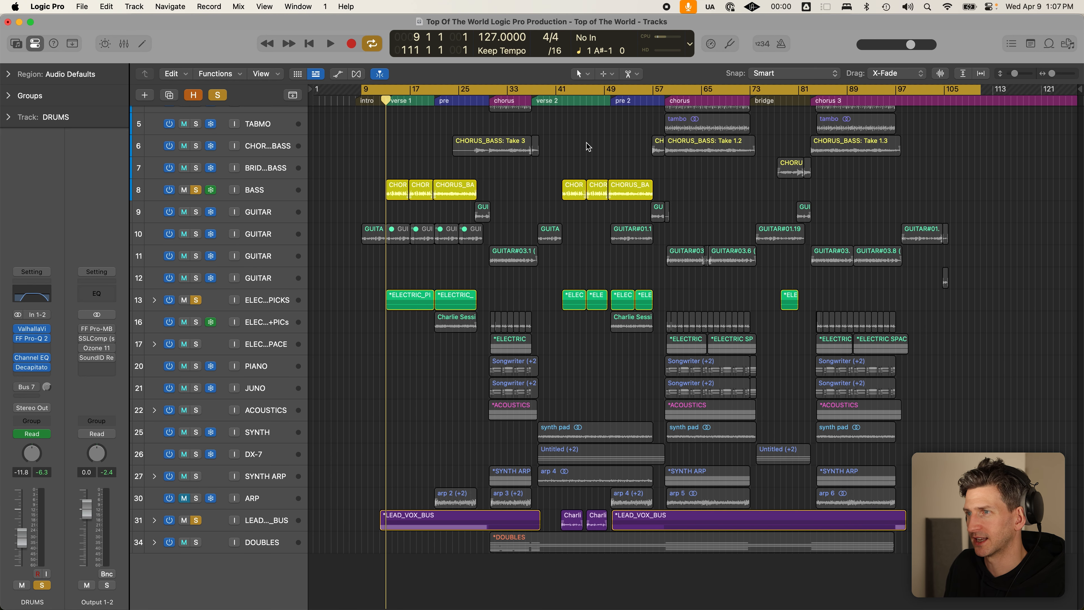
- Nudge the cycle's left locator to bar 8 and back to bar 9
drag(364, 89, 362, 89)
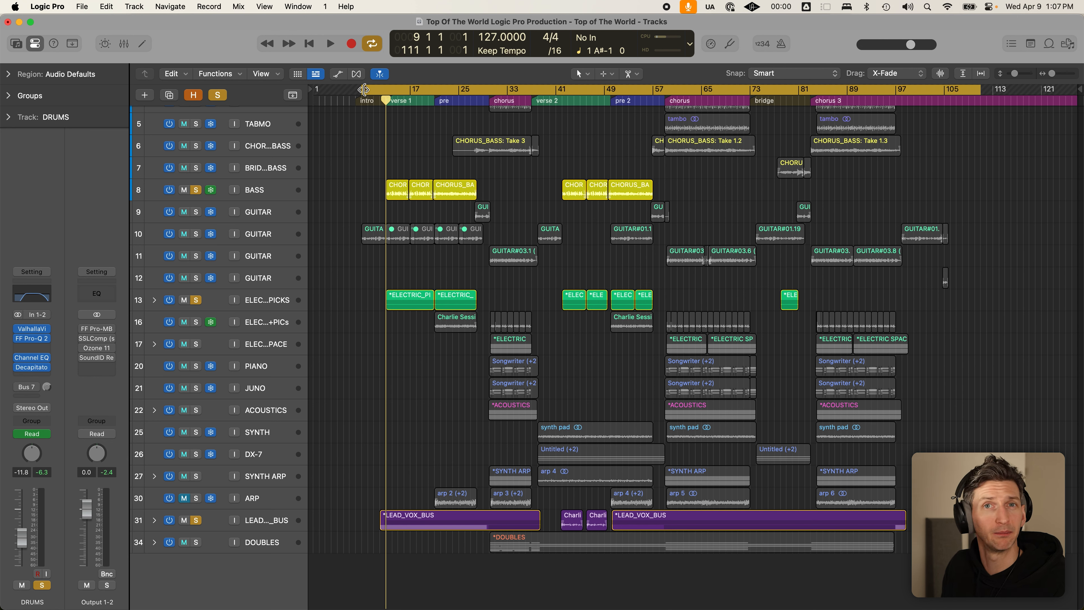
click(364, 89)
drag(363, 89, 357, 89)
click(362, 89)
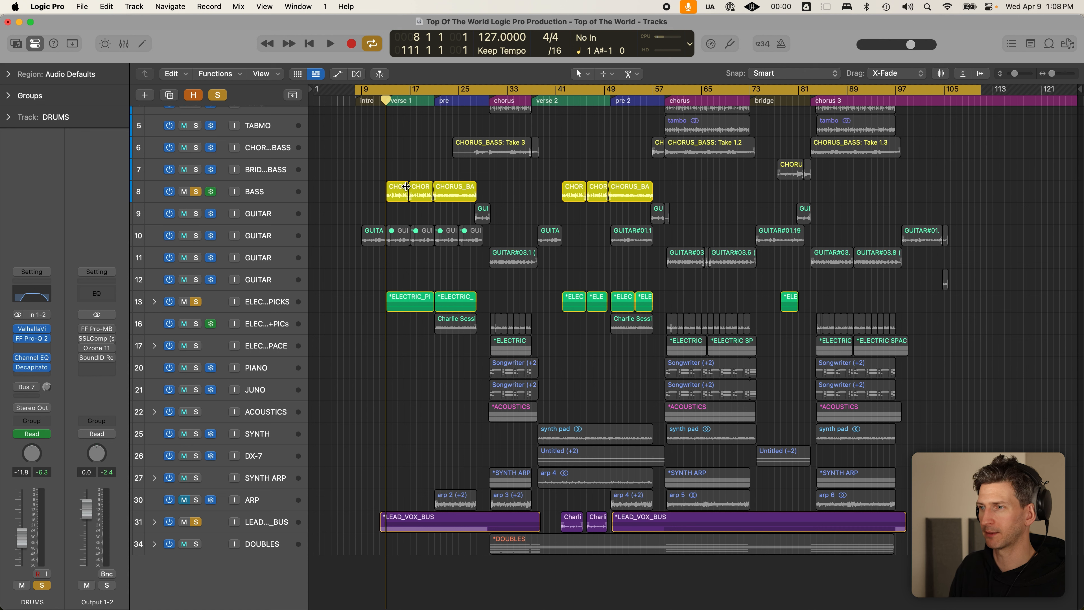
- Unsolo all tracks with the global Solo button and switch Cycle off
click(217, 95)
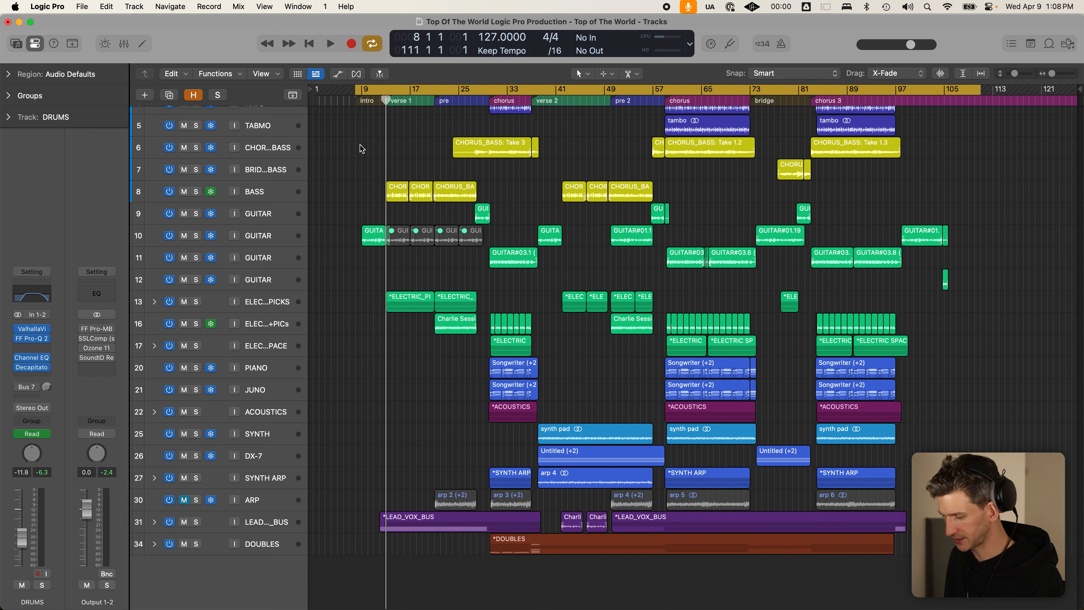
key(c)
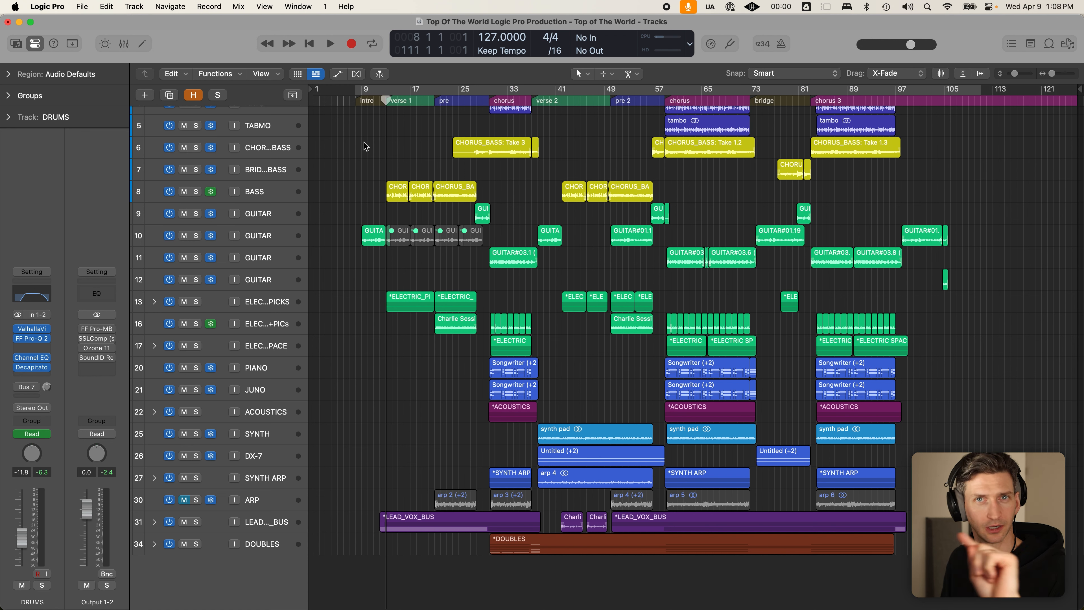
scroll(436, 213, down, 5)
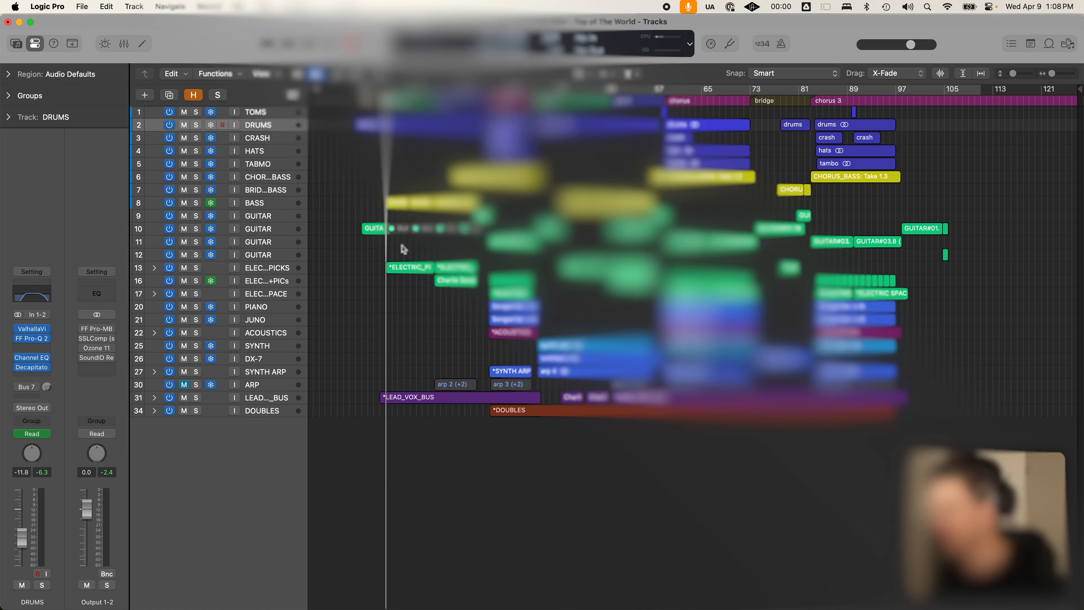
scroll(406, 246, up, 5)
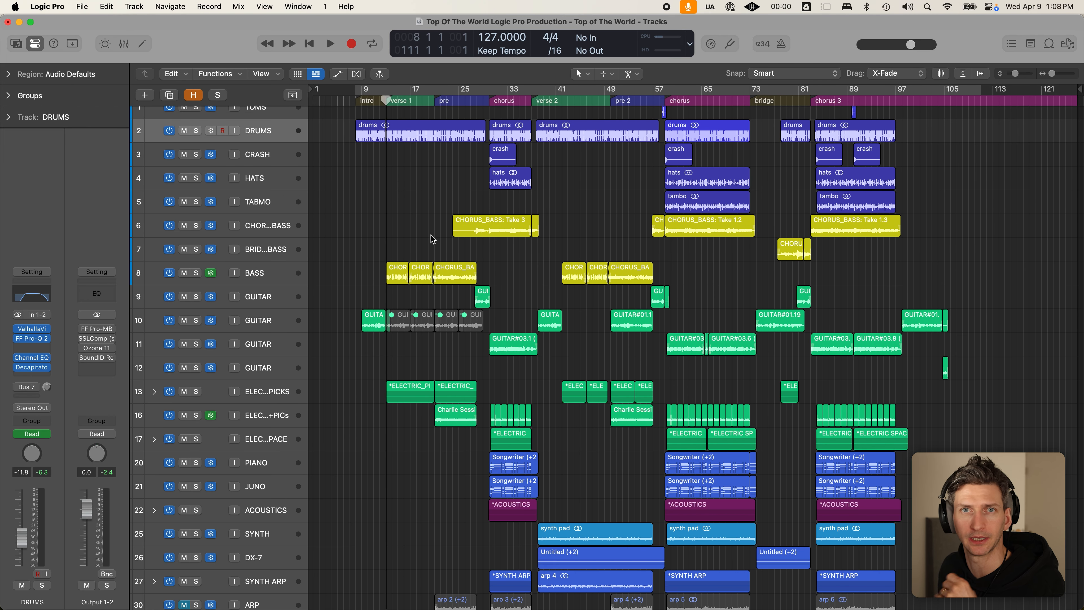
- Solo and unsolo track 10 GUITAR, then select the BRIDGE_BASS track
click(253, 320)
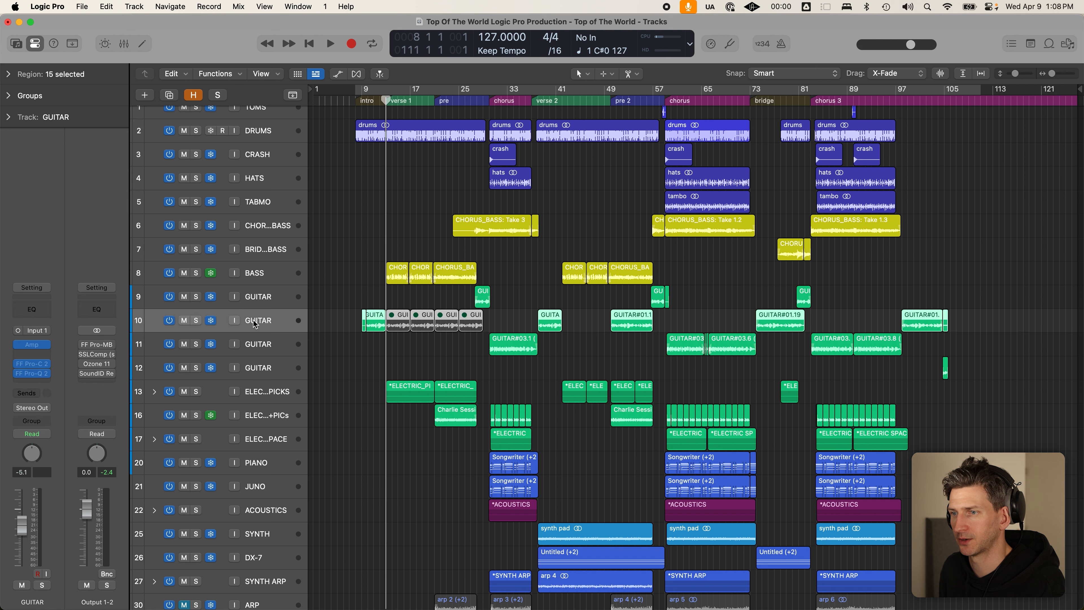
click(196, 321)
click(197, 321)
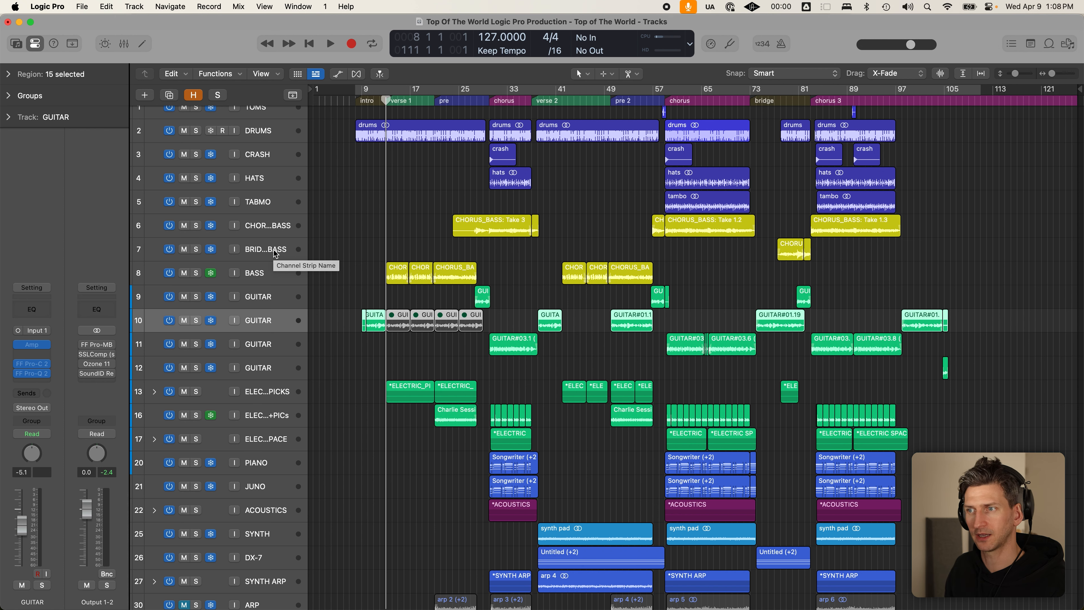
click(275, 254)
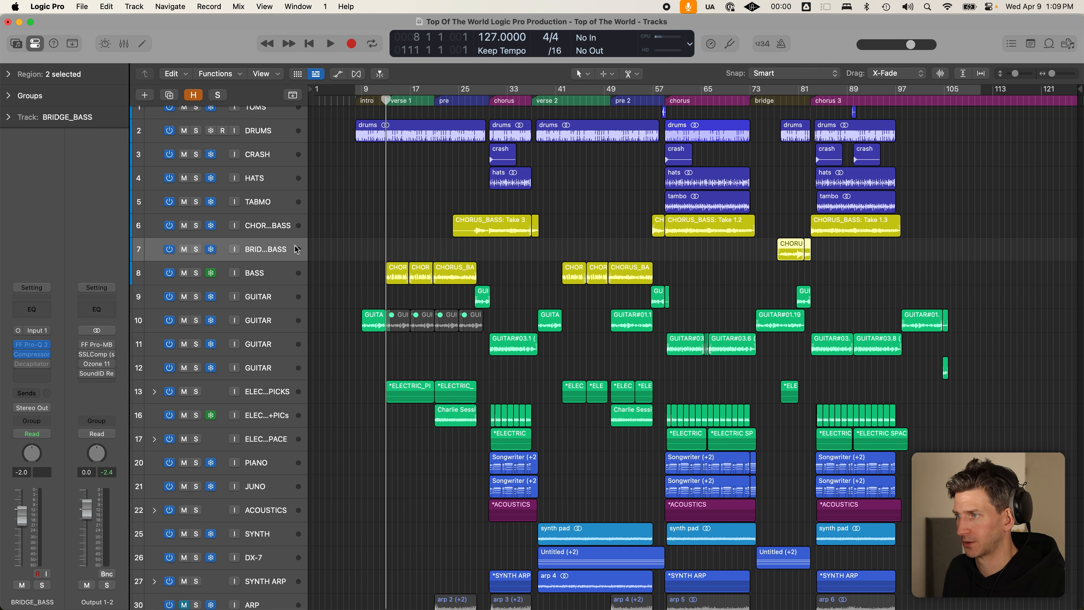
- Park the playhead at bar 8, deselect all regions, and make track rows taller
scroll(308, 254, down, 1)
scroll(324, 253, down, 2)
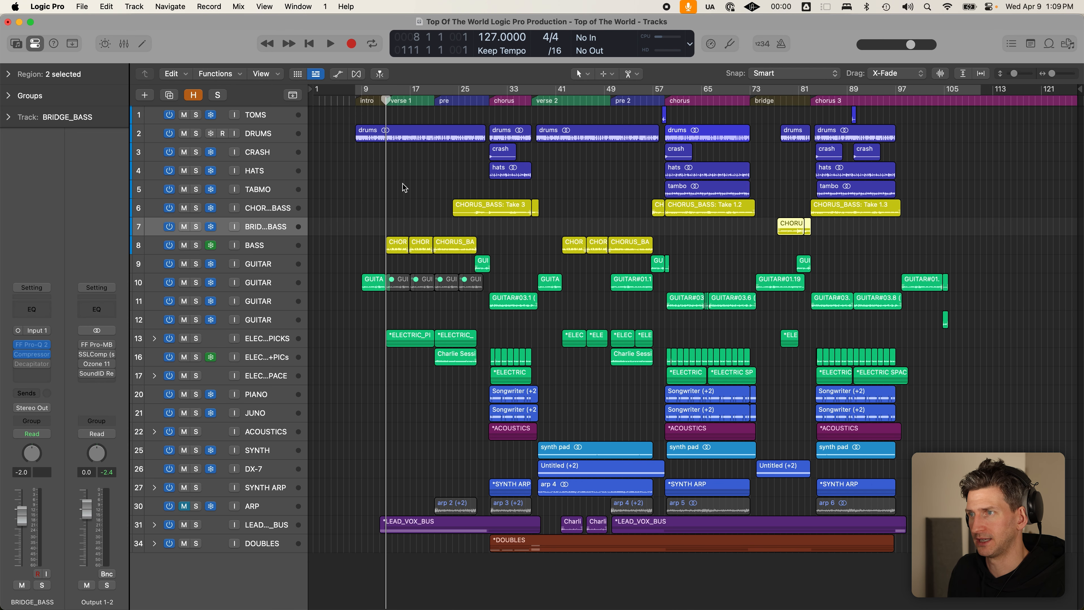
click(353, 99)
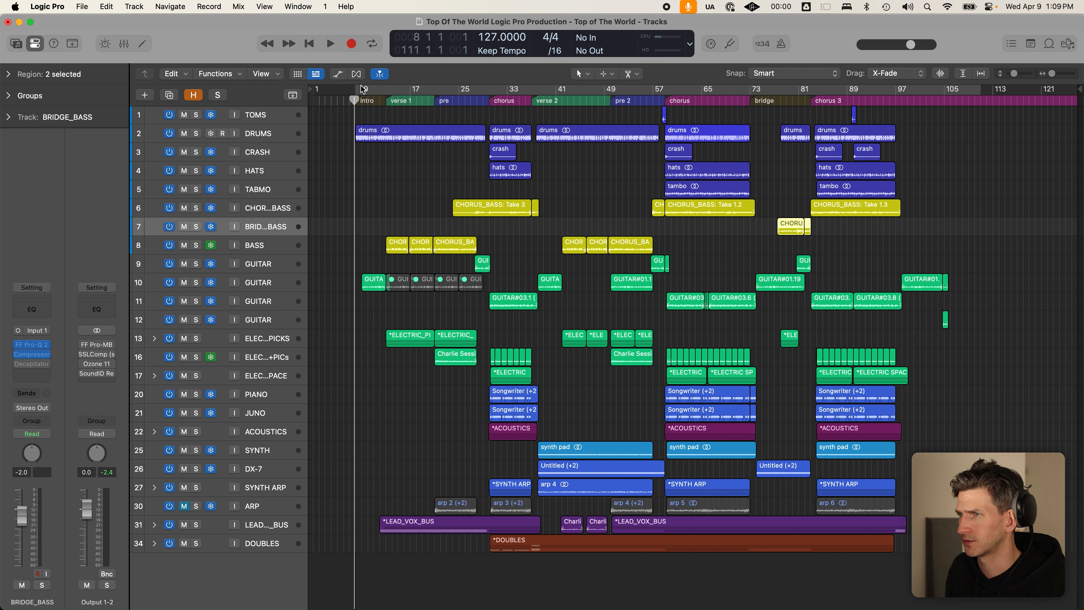
click(398, 175)
key(super+Down)
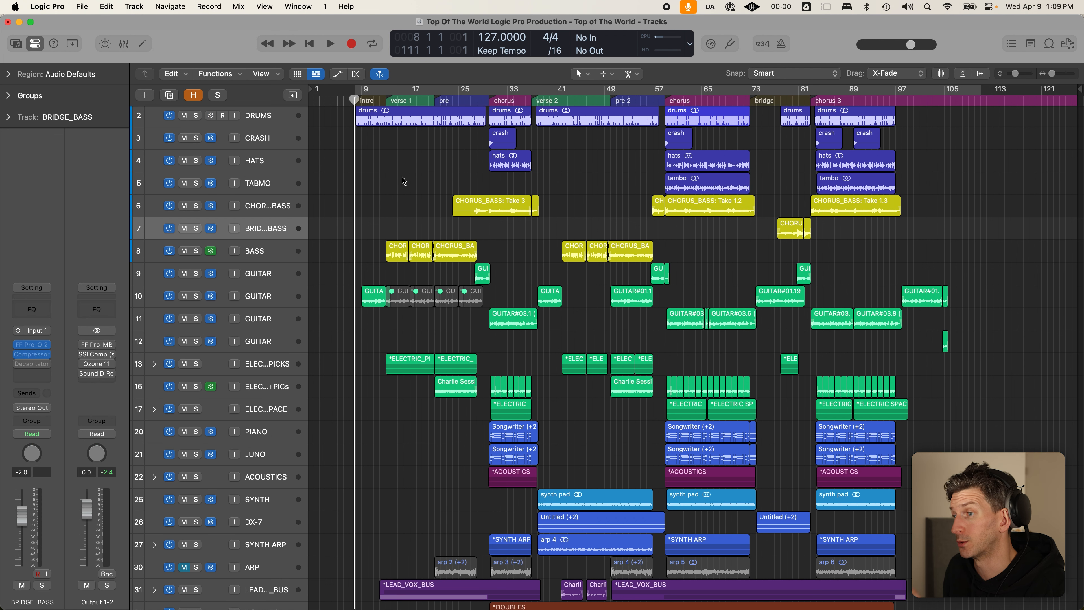
scroll(424, 181, up, 2)
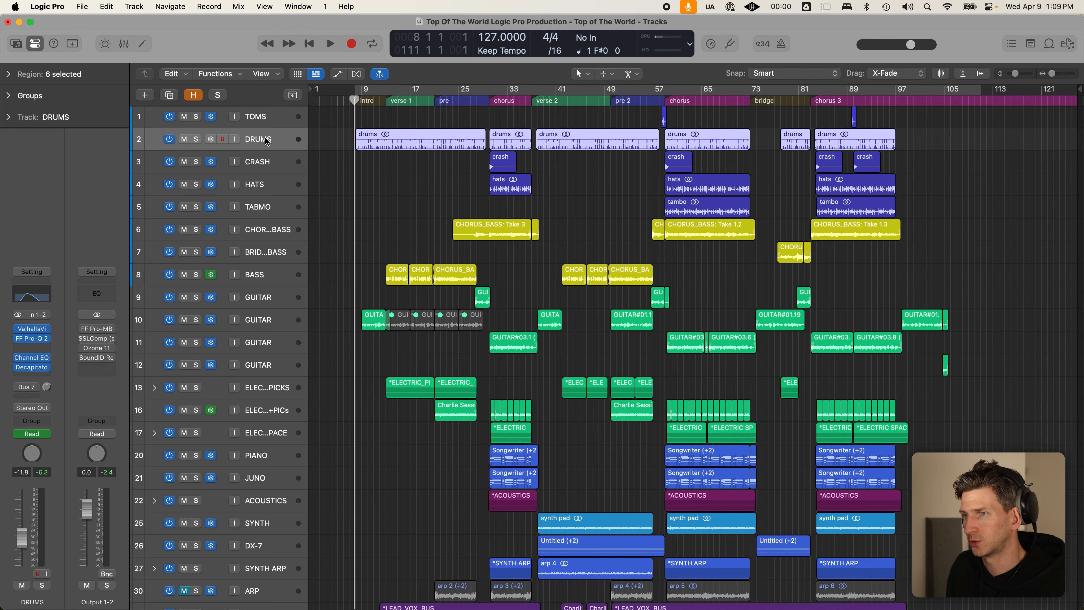
- Solo DRUMS and insert a stereo Channel EQ found by searching 'eq'
click(195, 139)
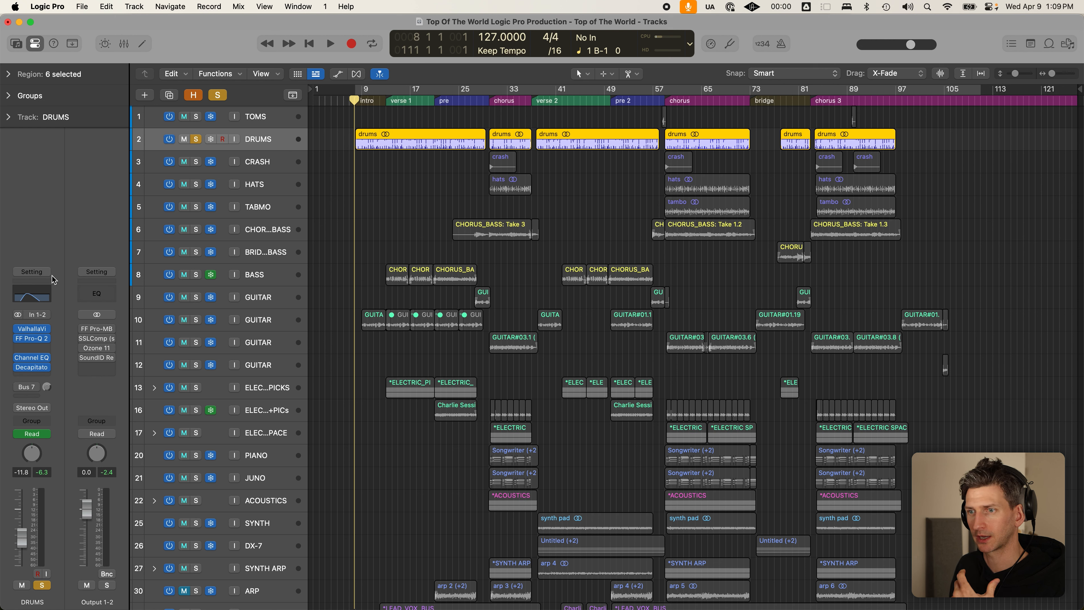
click(37, 349)
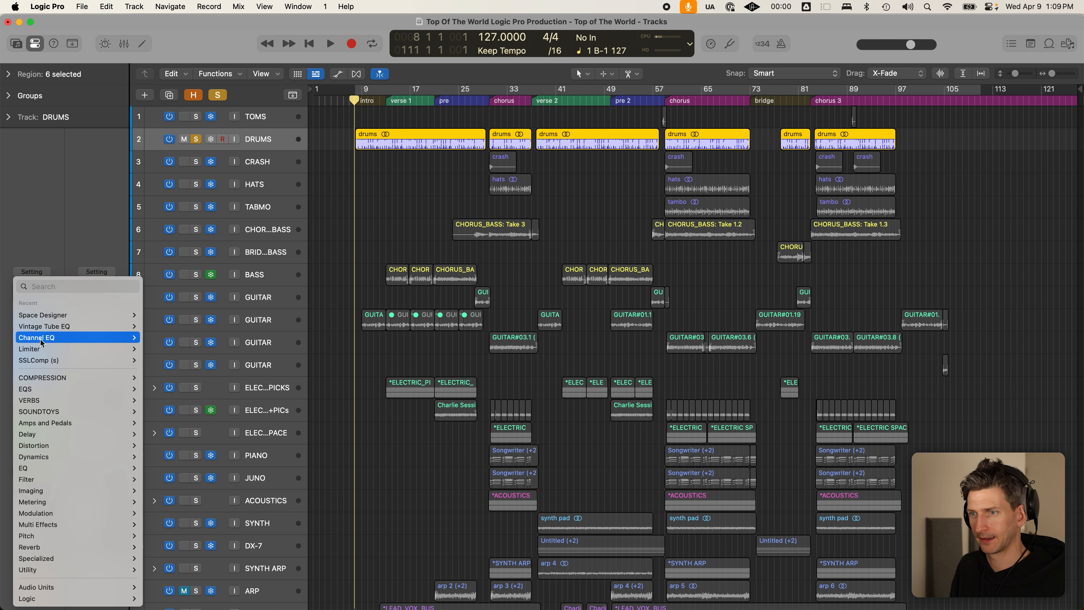
mouse_move(41, 339)
text(eq)
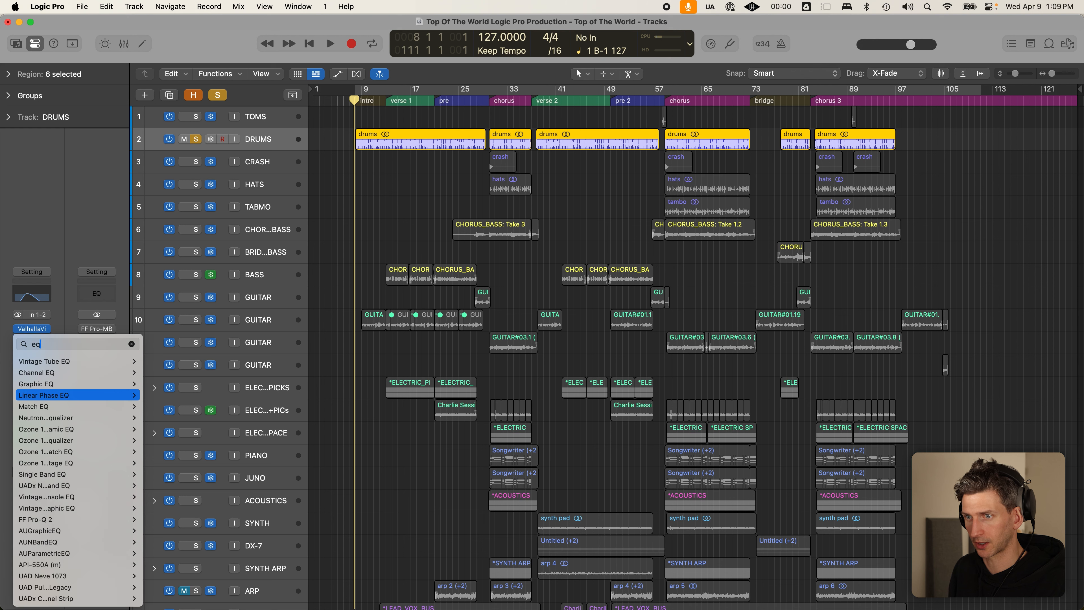
key(Up)
key(Up)
key(Up)
key(Up)
key(Up)
key(Up)
key(Up)
key(Up)
key(Up)
key(Up)
key(Up)
key(Up)
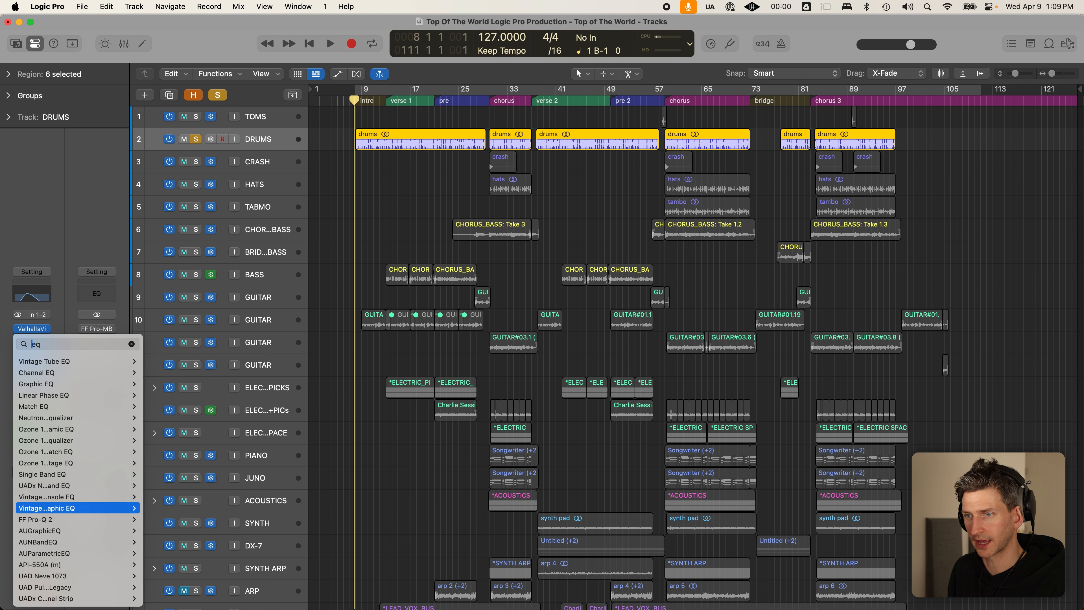
key(Up)
key(Up)
key(Up)
key(Up)
key(Up)
key(Up)
key(Up)
key(Up)
key(Up)
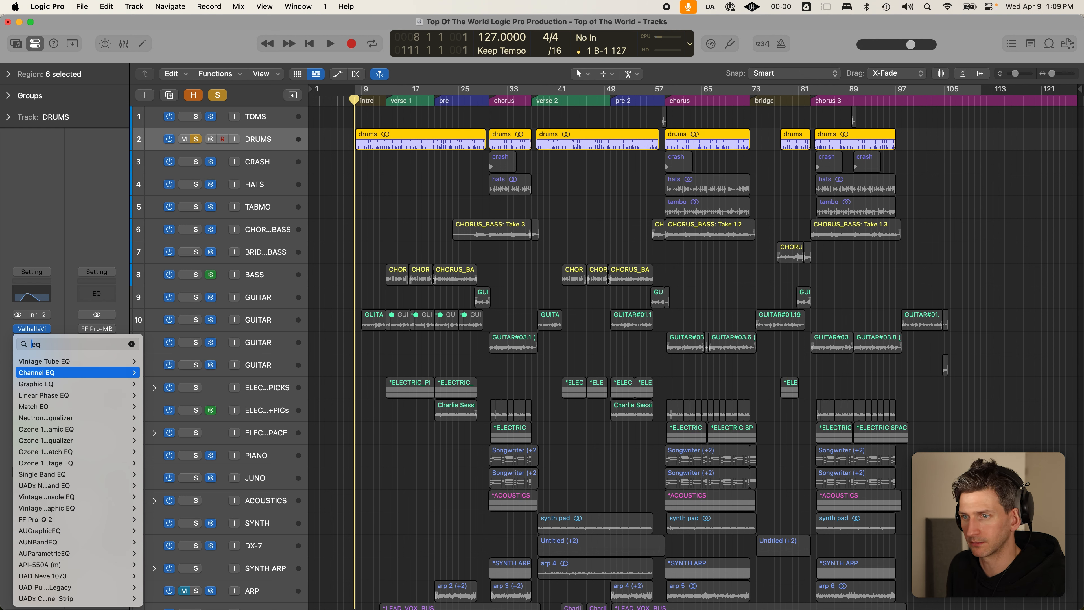
key(Down)
key(Up)
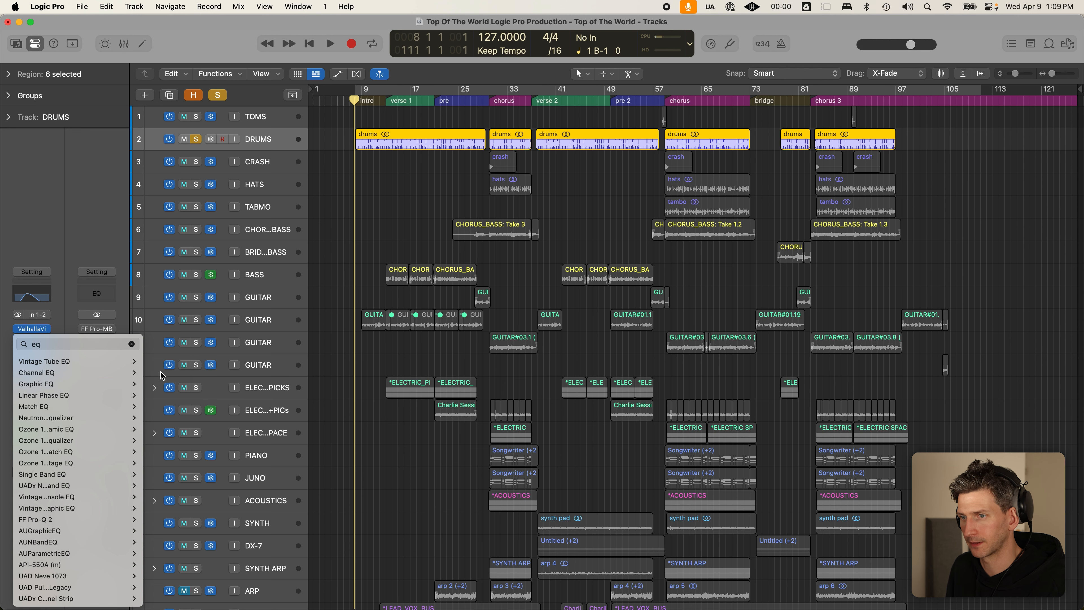
click(158, 374)
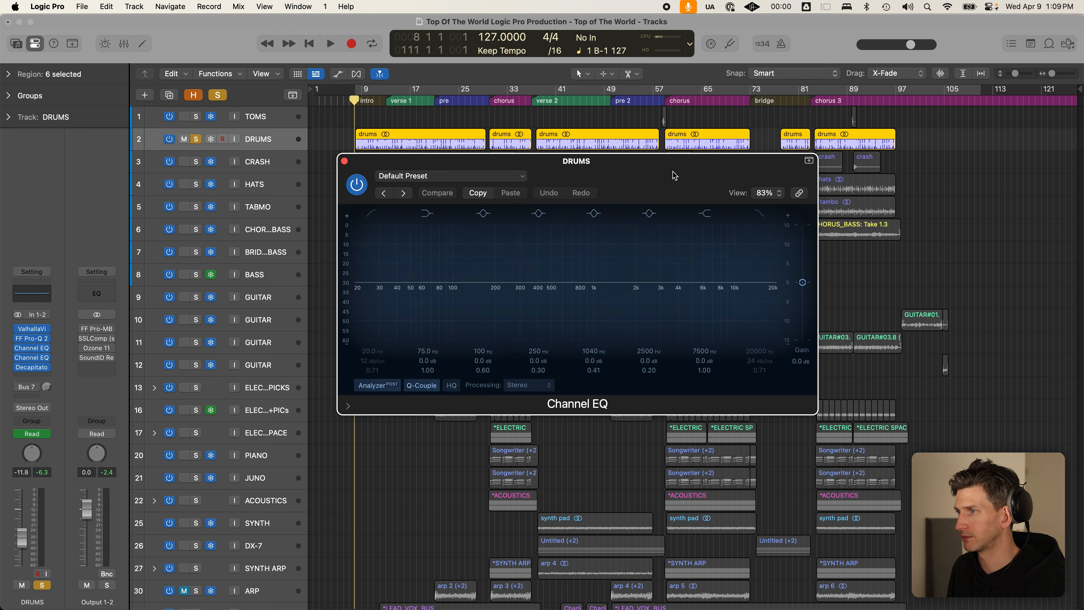
- Reposition the DRUMS Channel EQ, play verse 1 to view the spectrum, then close it
drag(675, 287, 680, 282)
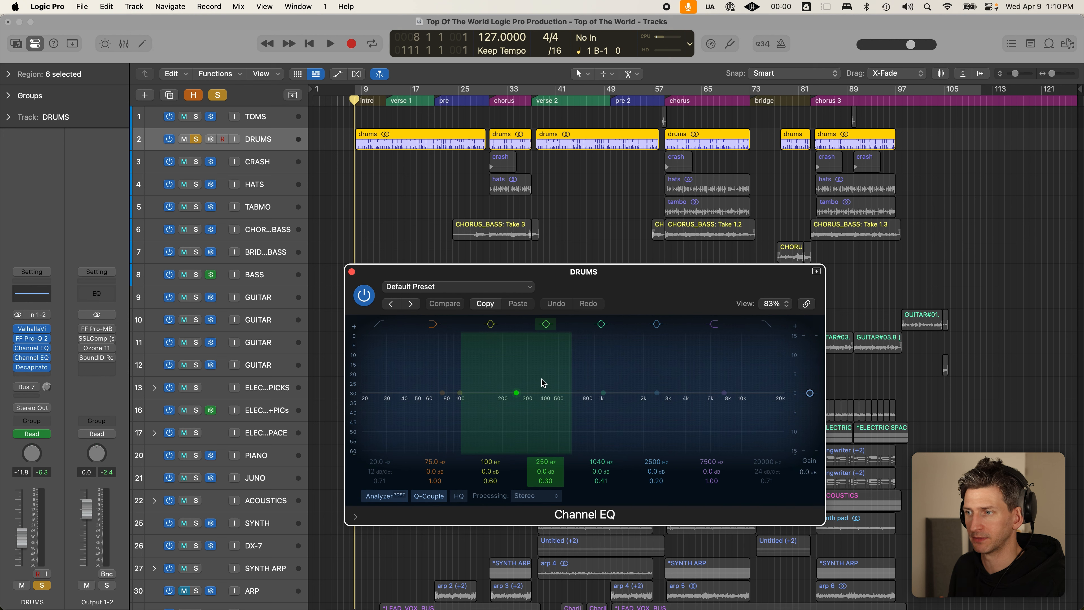
click(631, 283)
drag(632, 283, 643, 256)
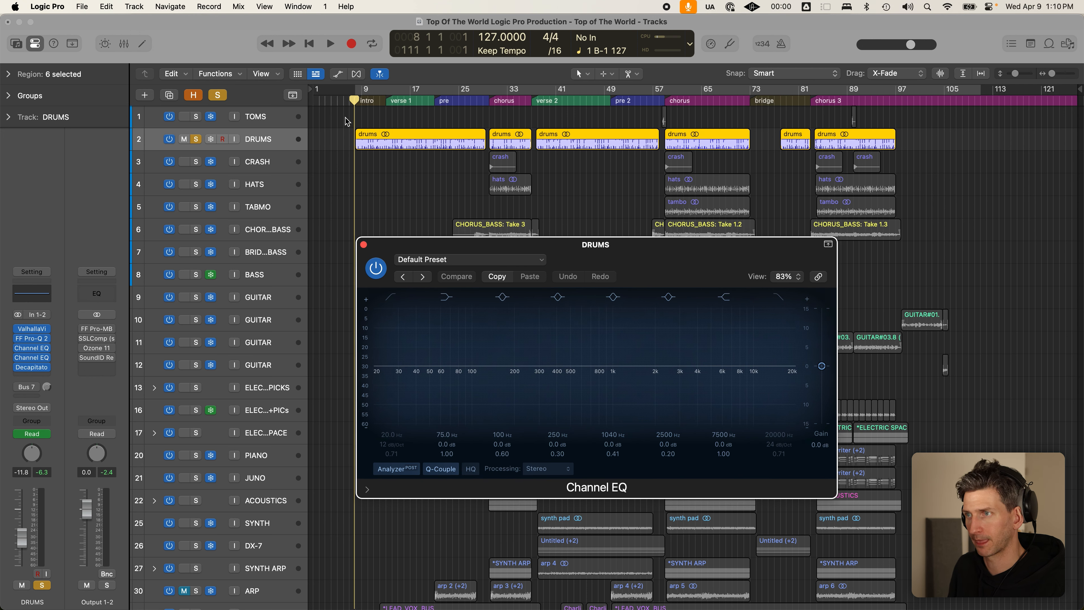
click(385, 103)
key(space)
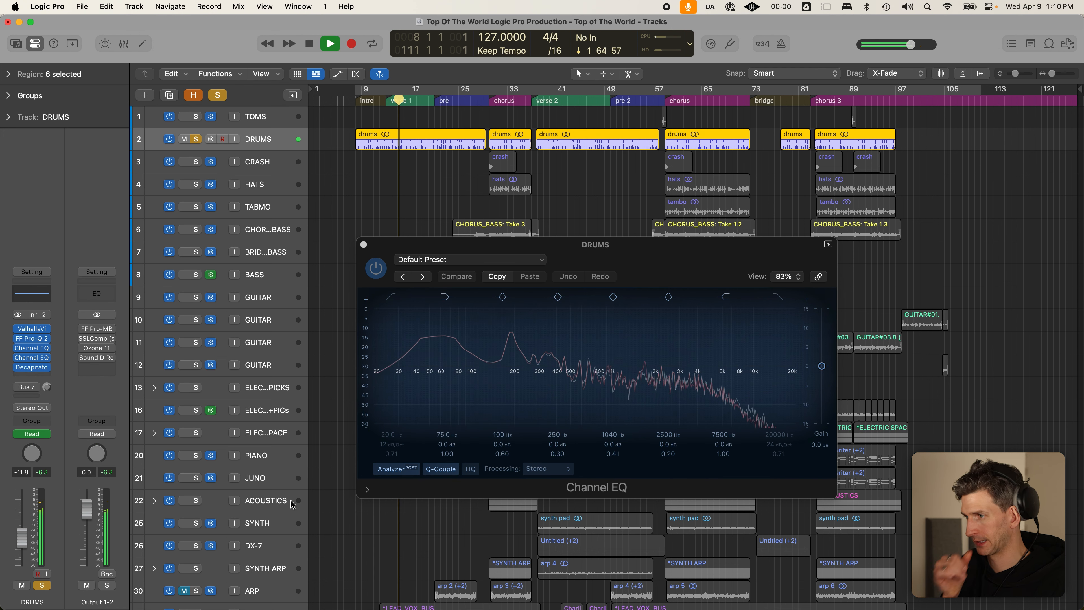
key(space)
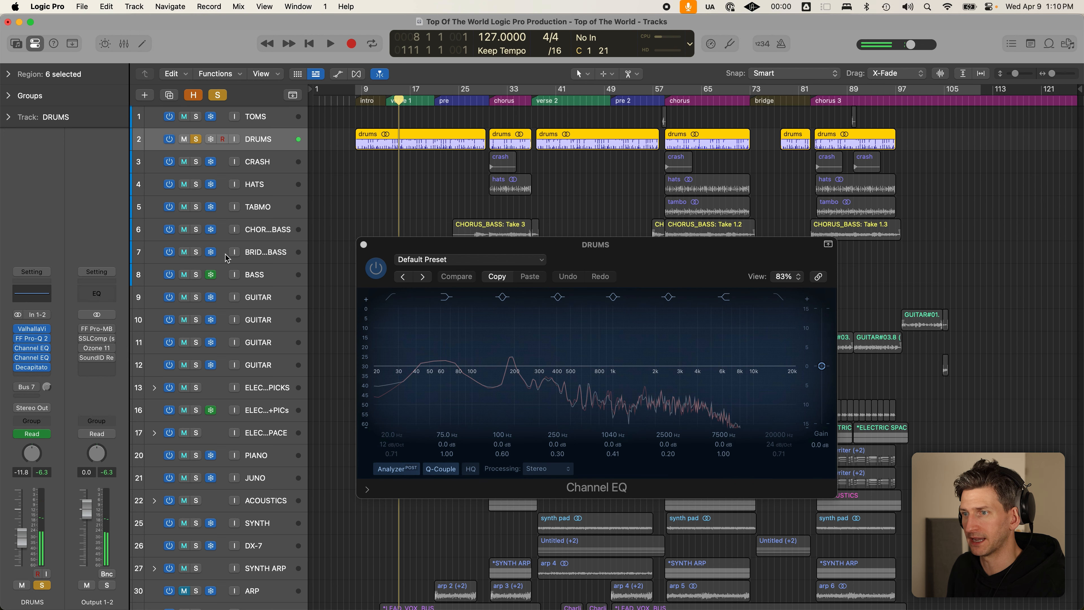
click(363, 244)
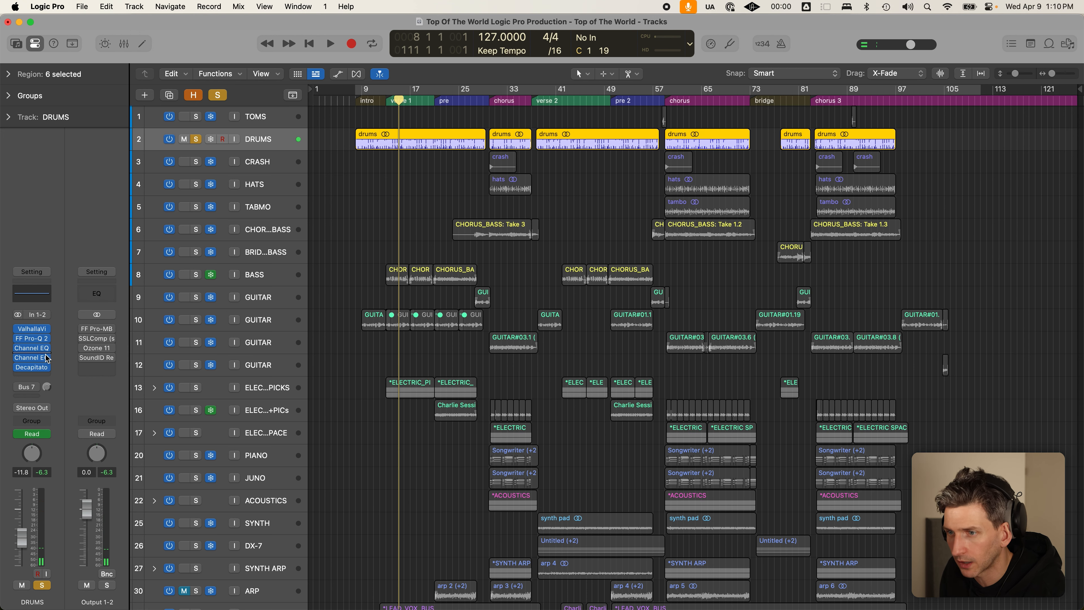
- Remove the extra DRUMS Channel EQ and add a Channel EQ to the Output 1-2 channel
click(21, 351)
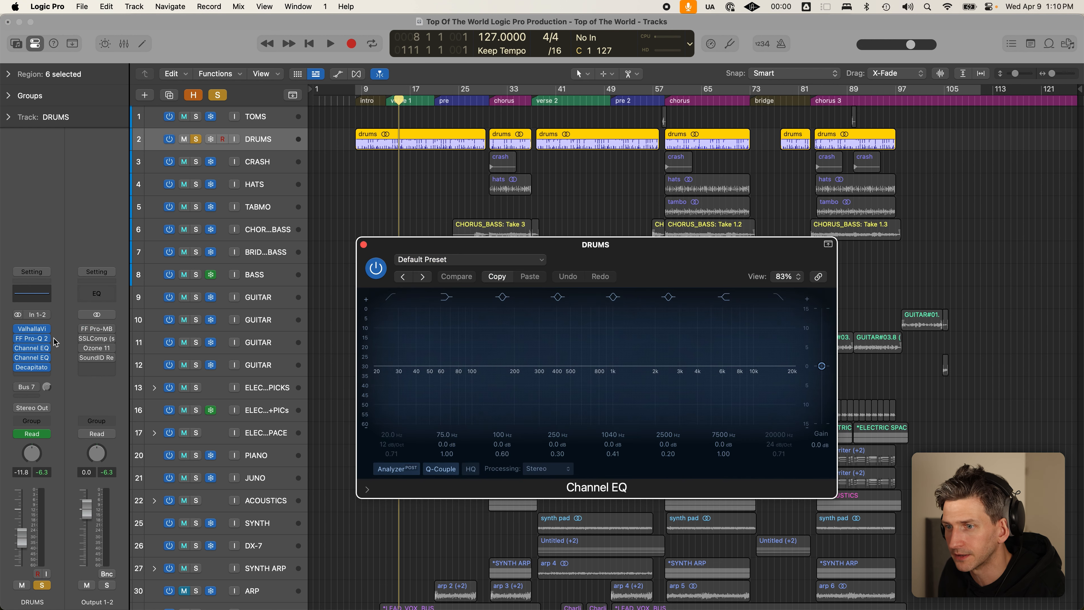
drag(25, 347, 87, 327)
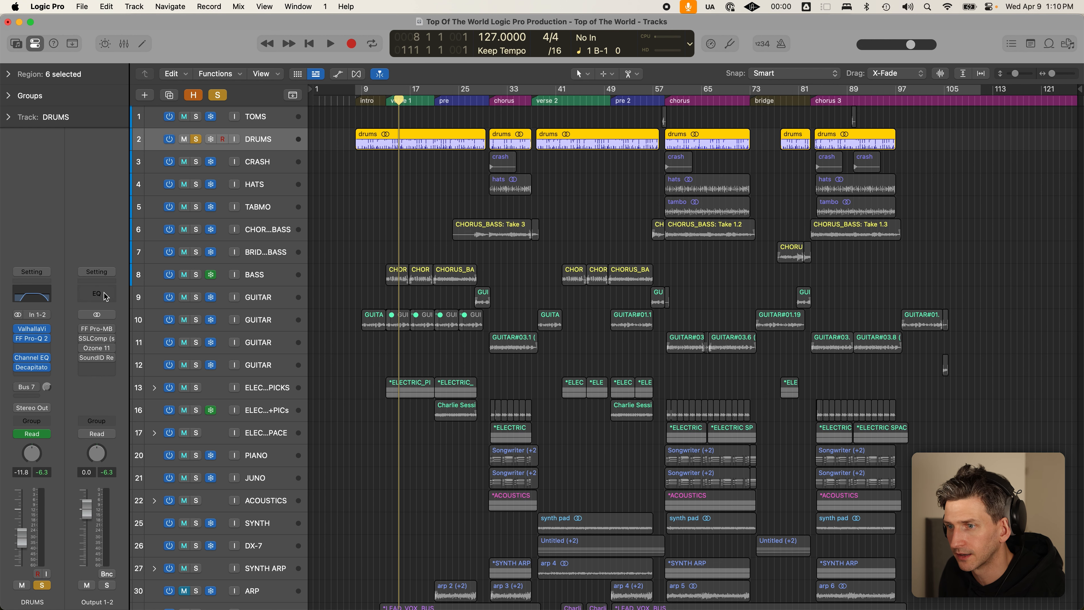
click(105, 297)
drag(101, 367, 115, 331)
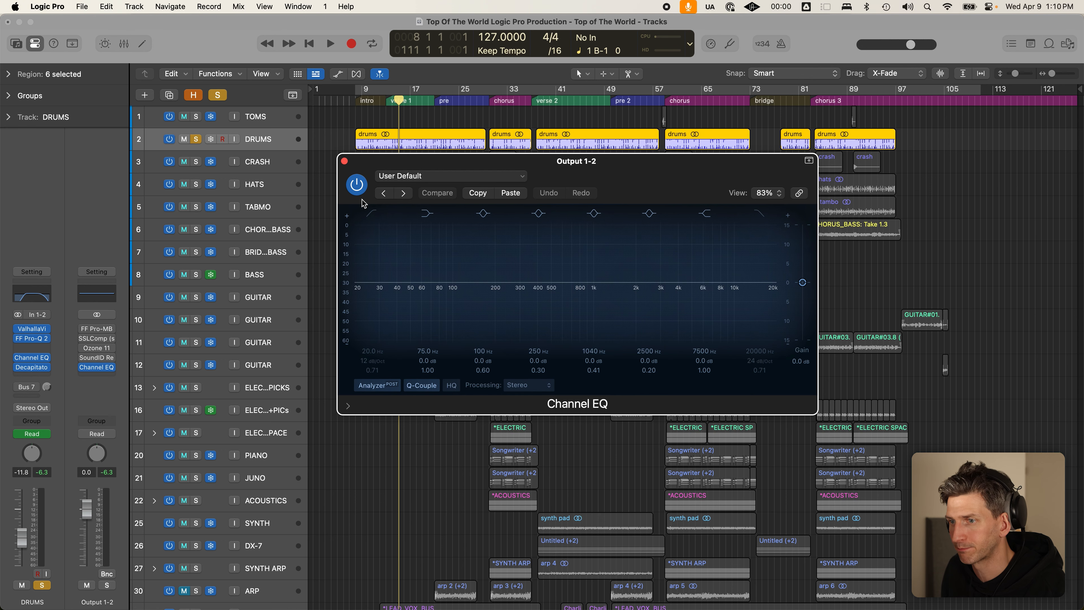
key(space)
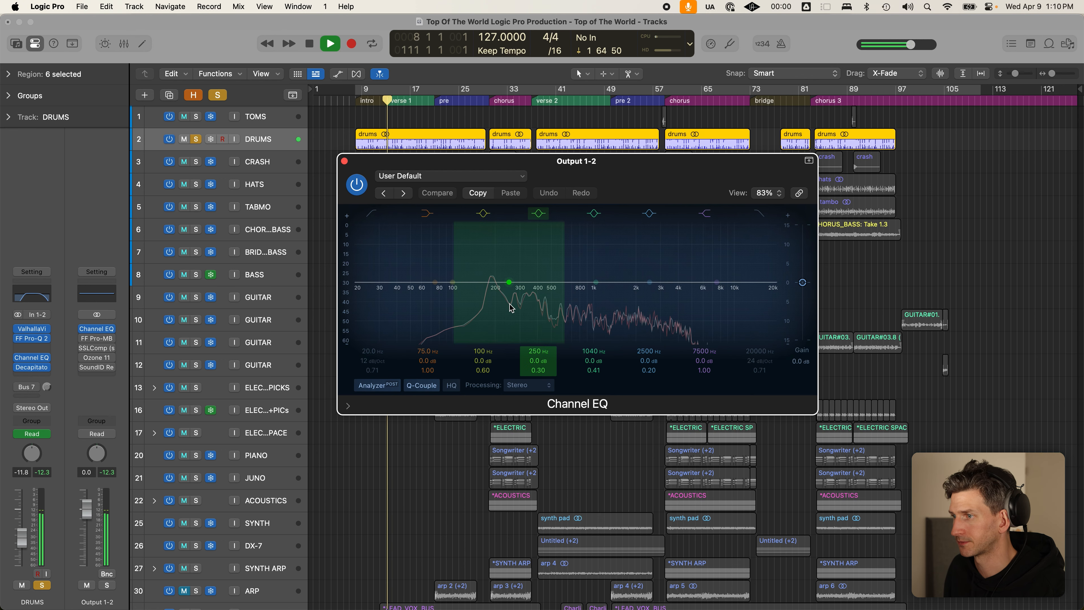
drag(656, 155, 774, 150)
key(space)
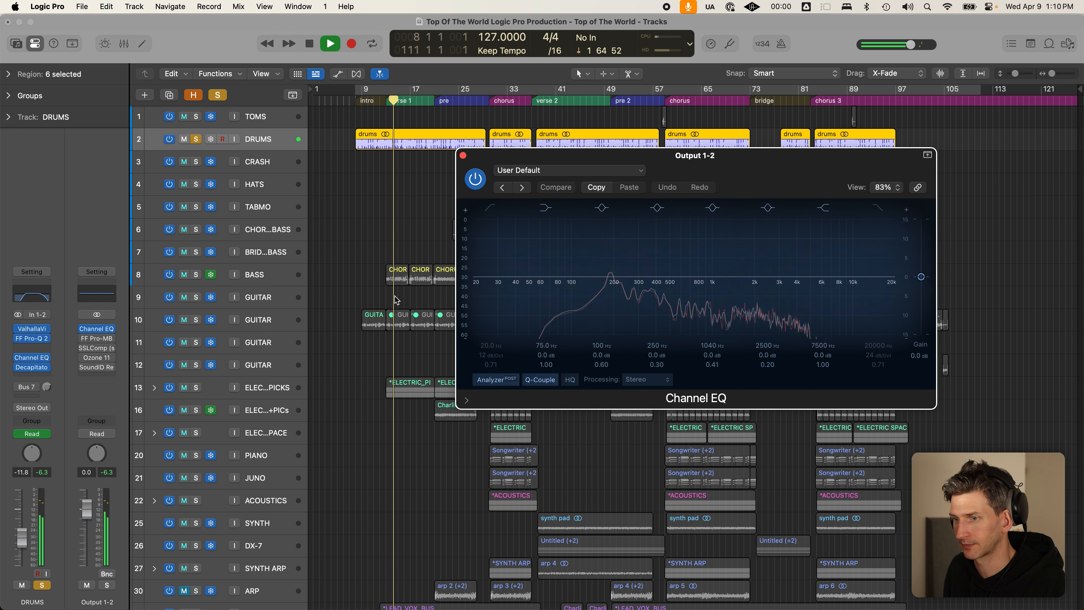
- Solo BASS alongside DRUMS, audition verse 1, close the output EQ, and select BASS
click(196, 274)
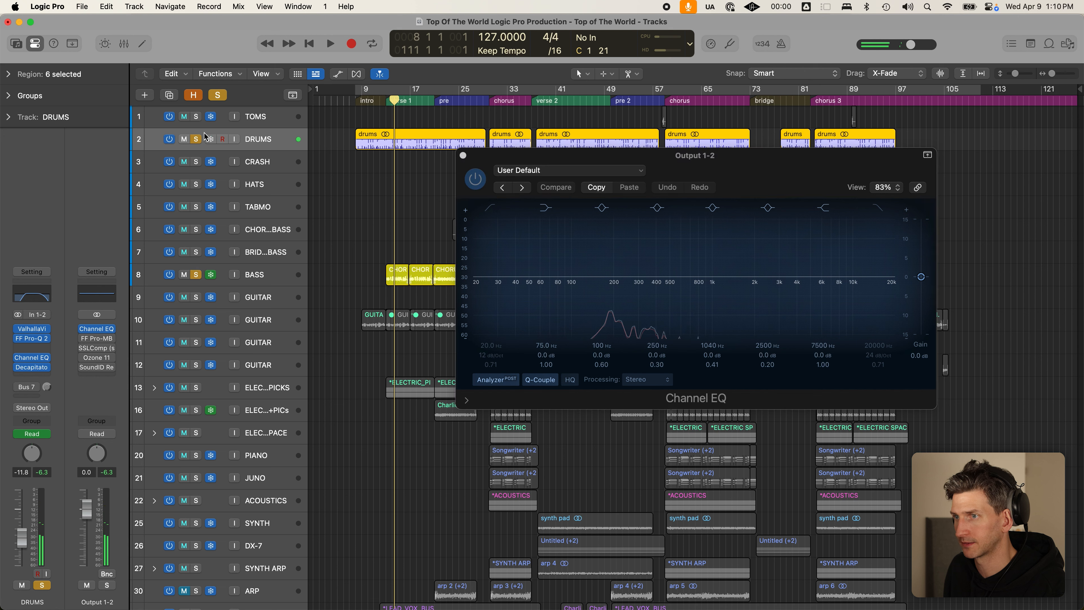
click(195, 139)
click(385, 103)
key(space)
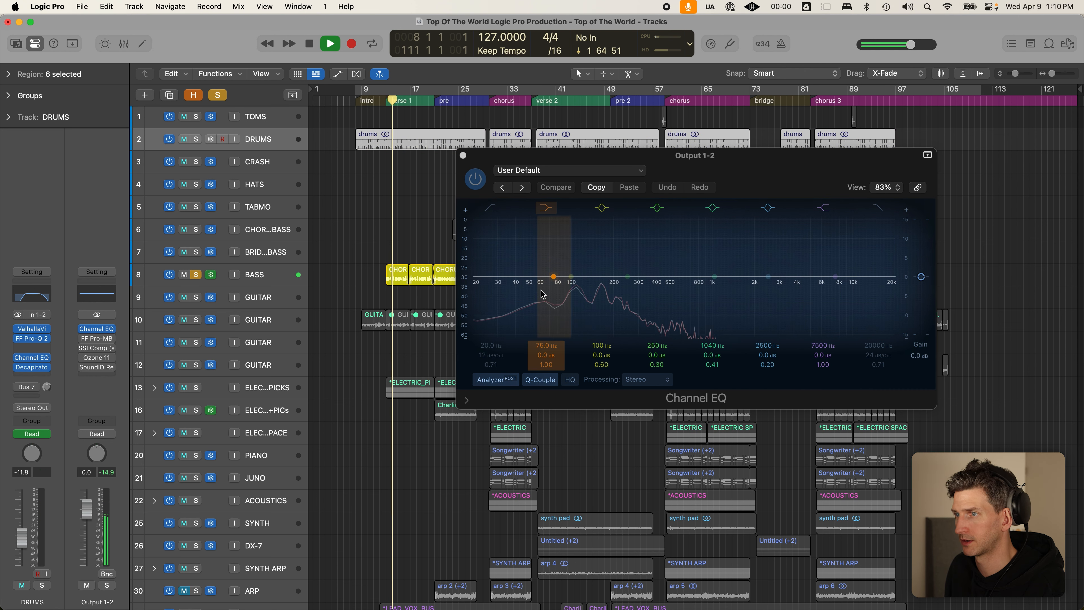
key(space)
click(196, 139)
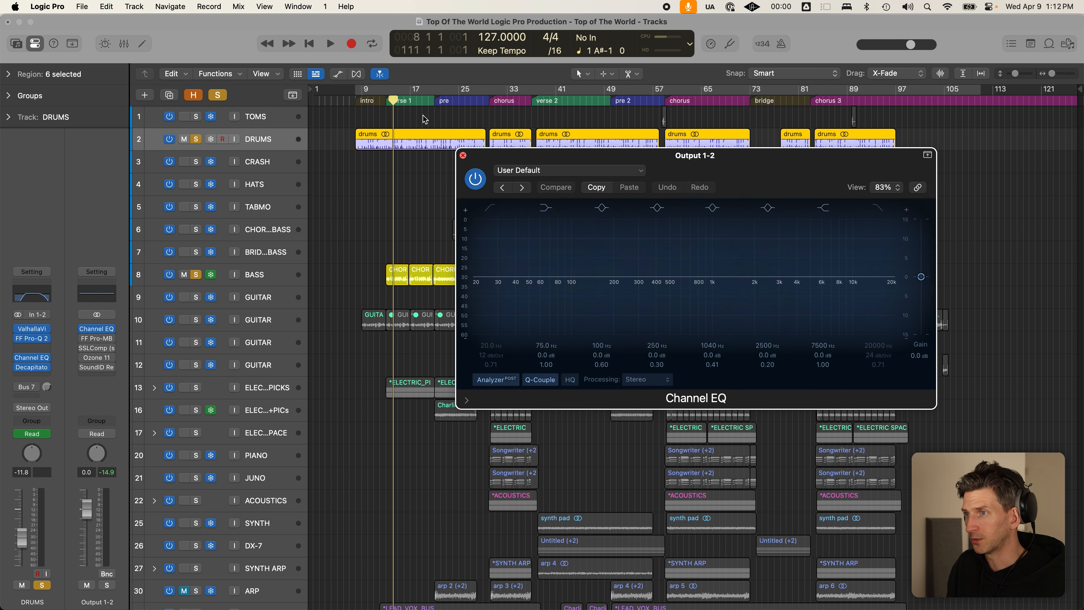
click(463, 156)
click(265, 278)
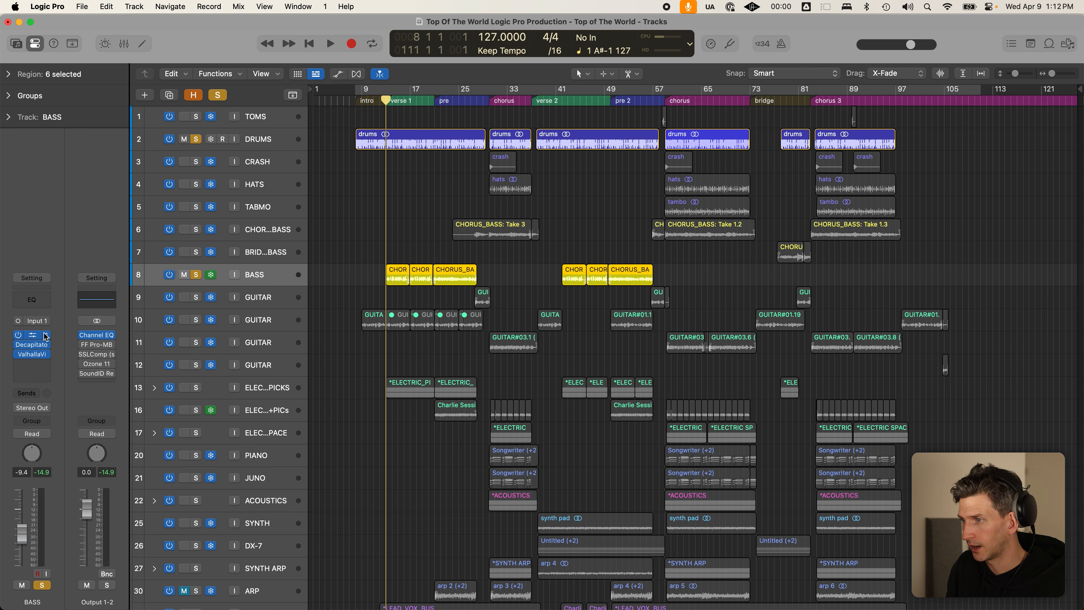
- Open the bass's FF Pro-Q 2 and leave only DRUMS soloed
click(46, 336)
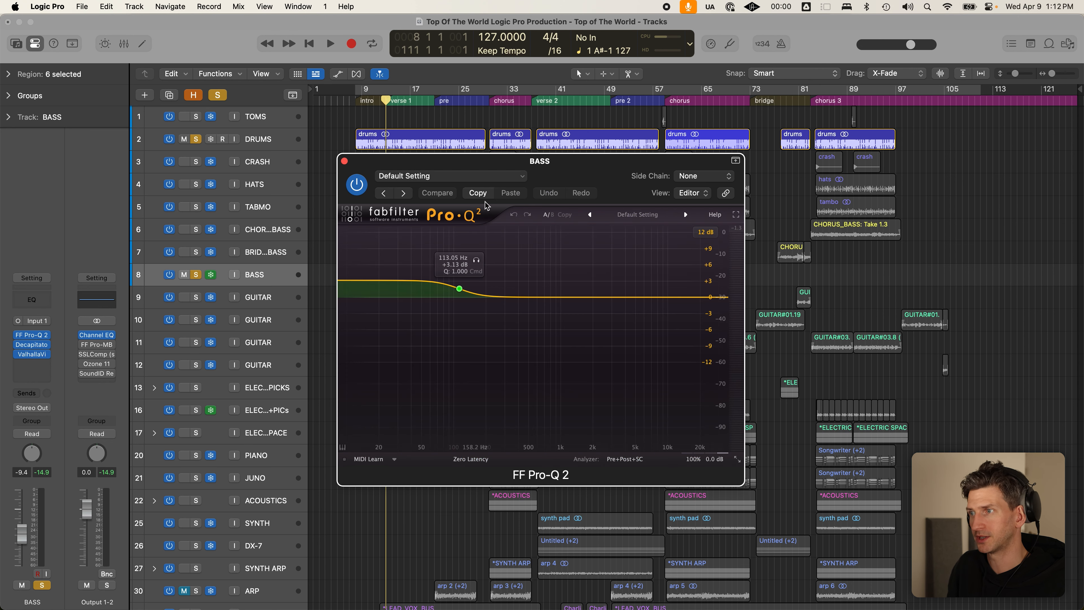
drag(675, 145, 739, 125)
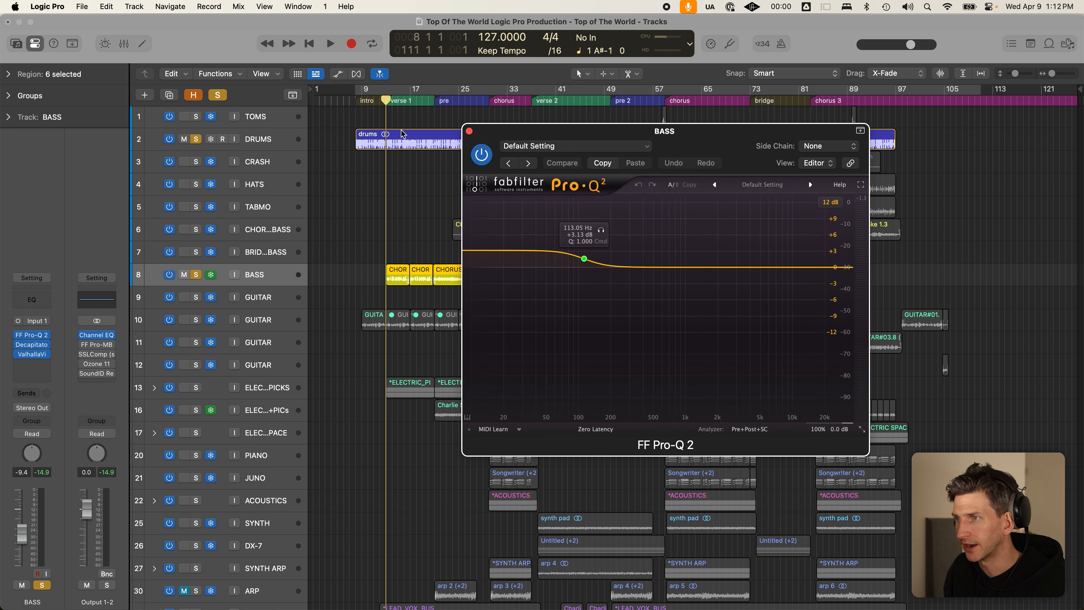
click(282, 141)
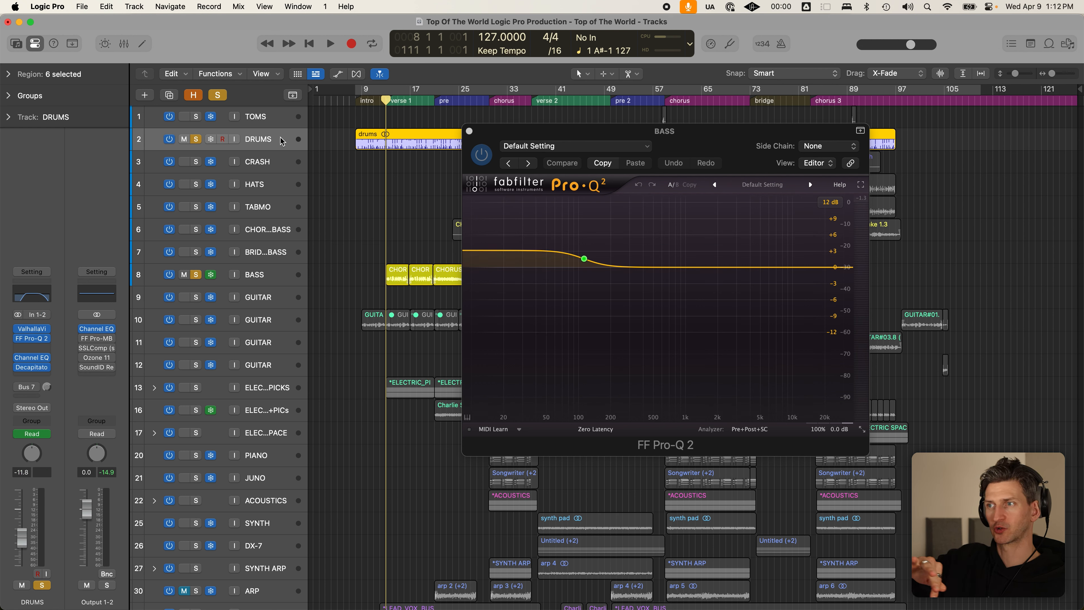
key(c)
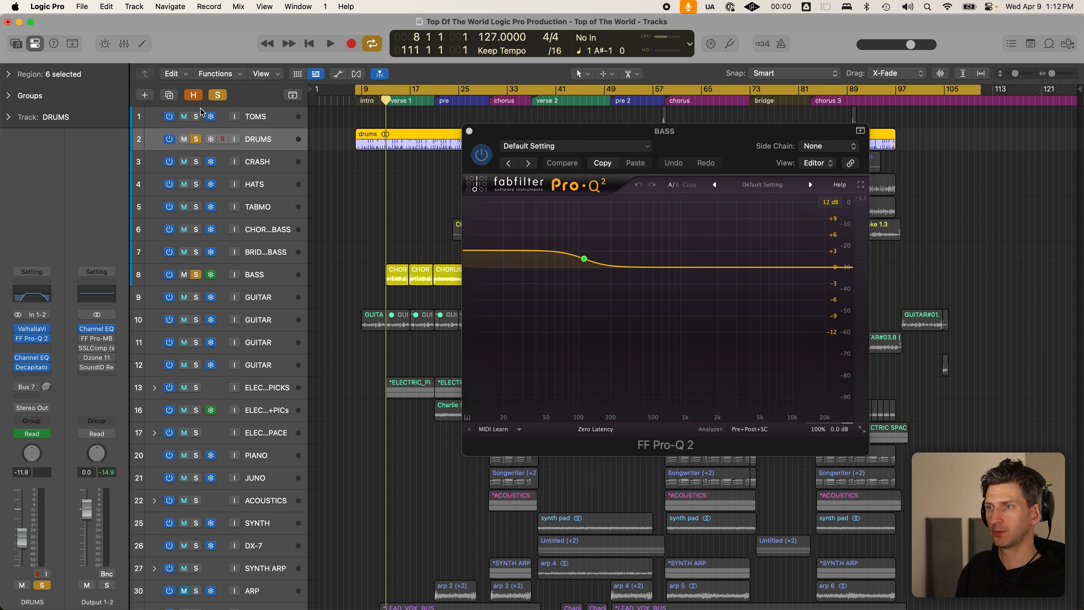
click(211, 96)
click(197, 139)
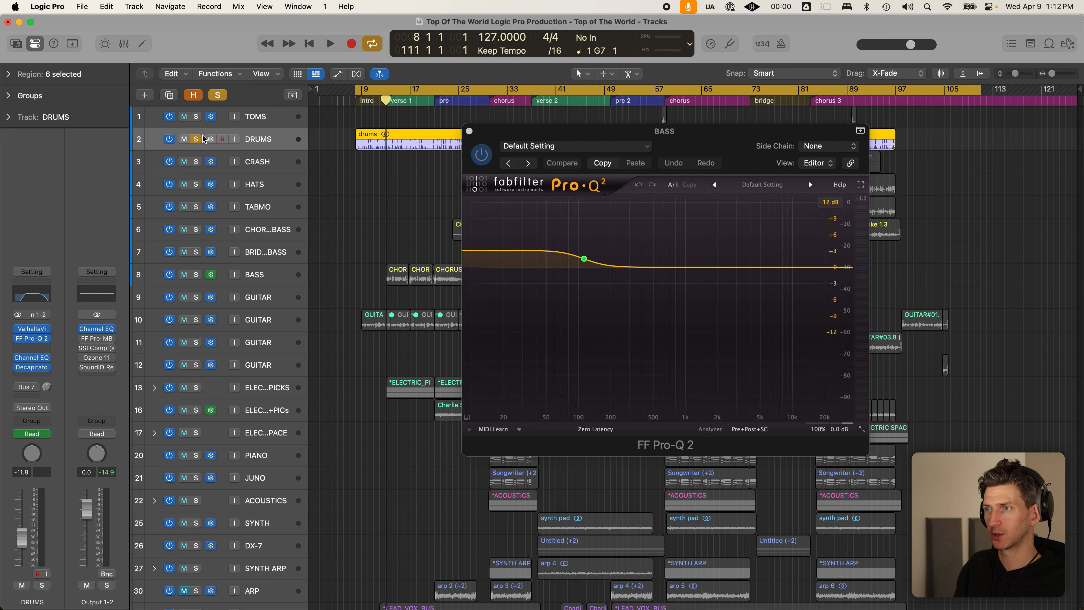
- Audition the drums from verse 1 with cycle off, then close the Pro-Q 2 window
key(space)
key(c)
key(space)
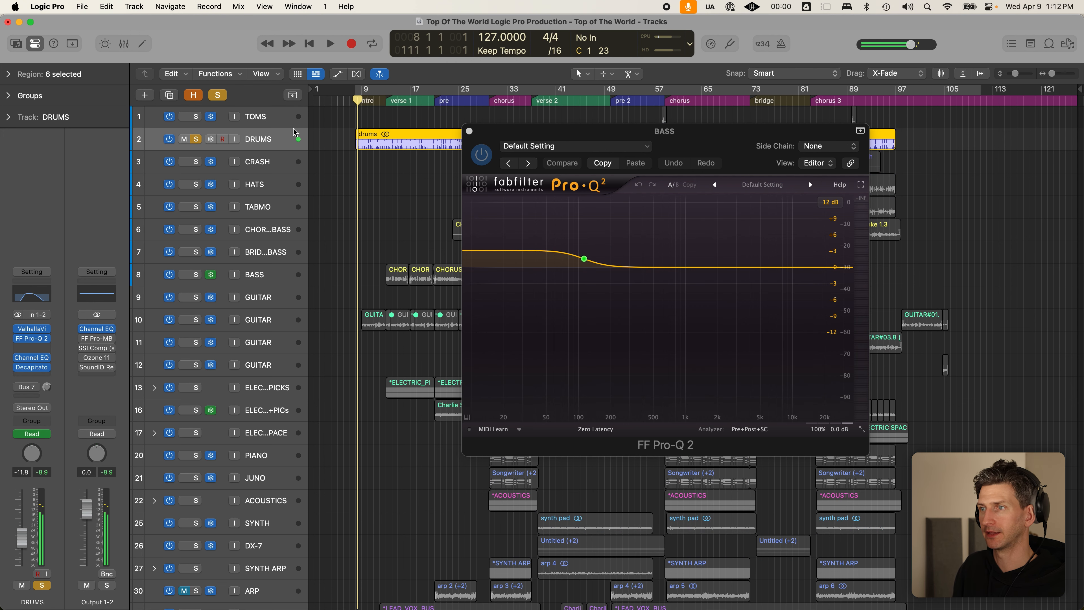
click(386, 99)
key(space)
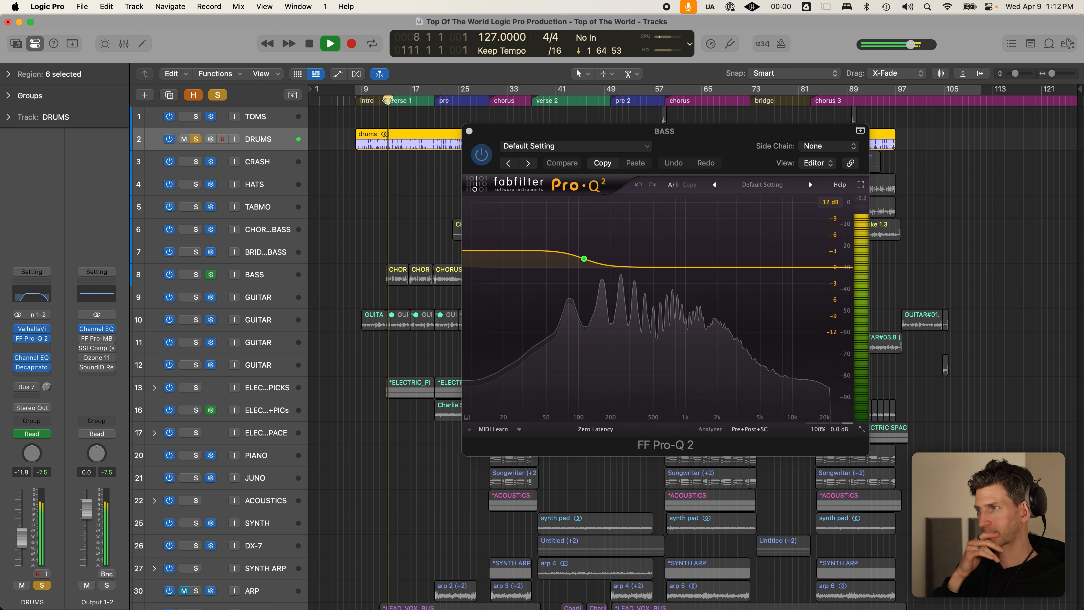
key(space)
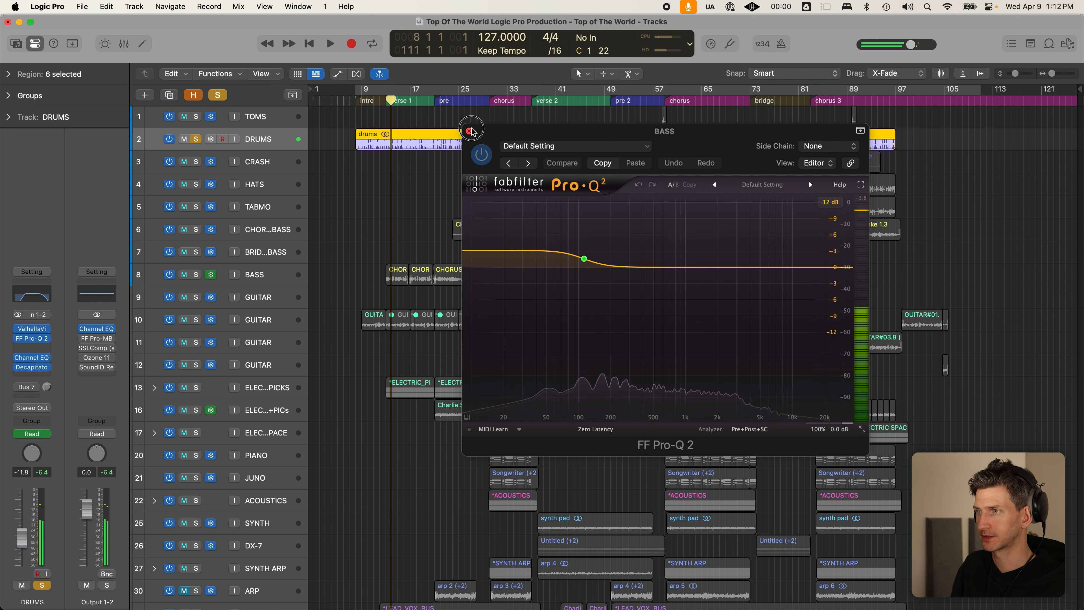
click(469, 131)
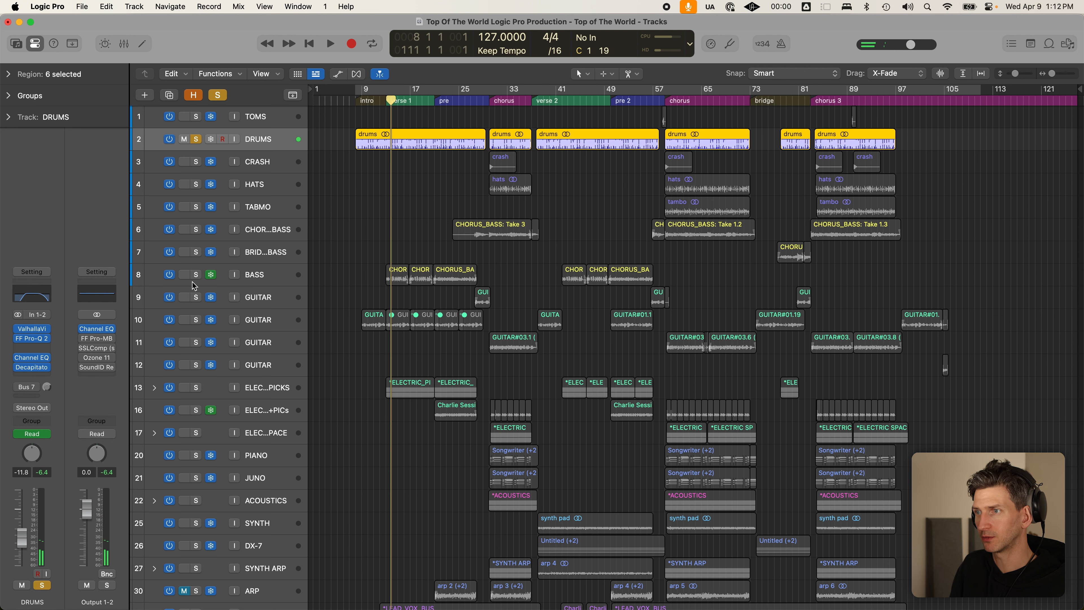
- Cycle bars 13–21 and audition the BASS soloed on its own
drag(384, 98, 435, 93)
key(space)
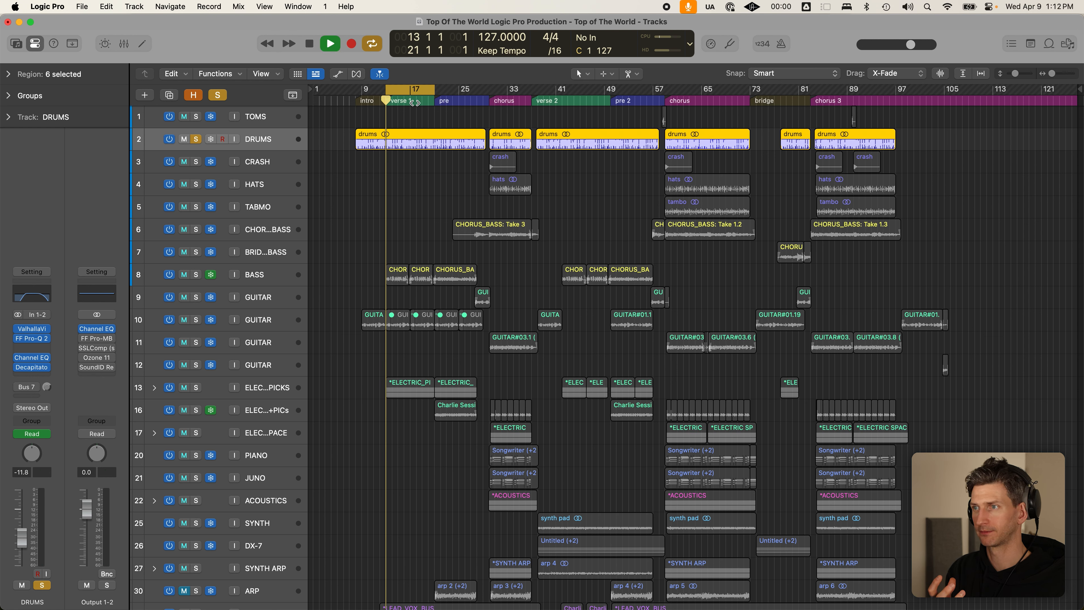
key(space)
key(c)
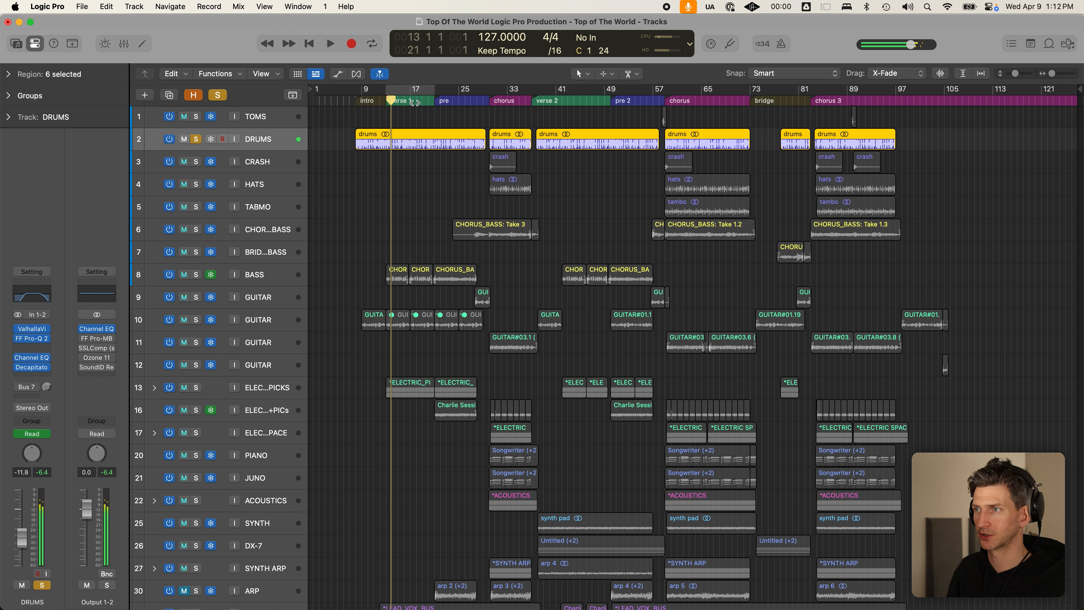
click(199, 276)
click(196, 139)
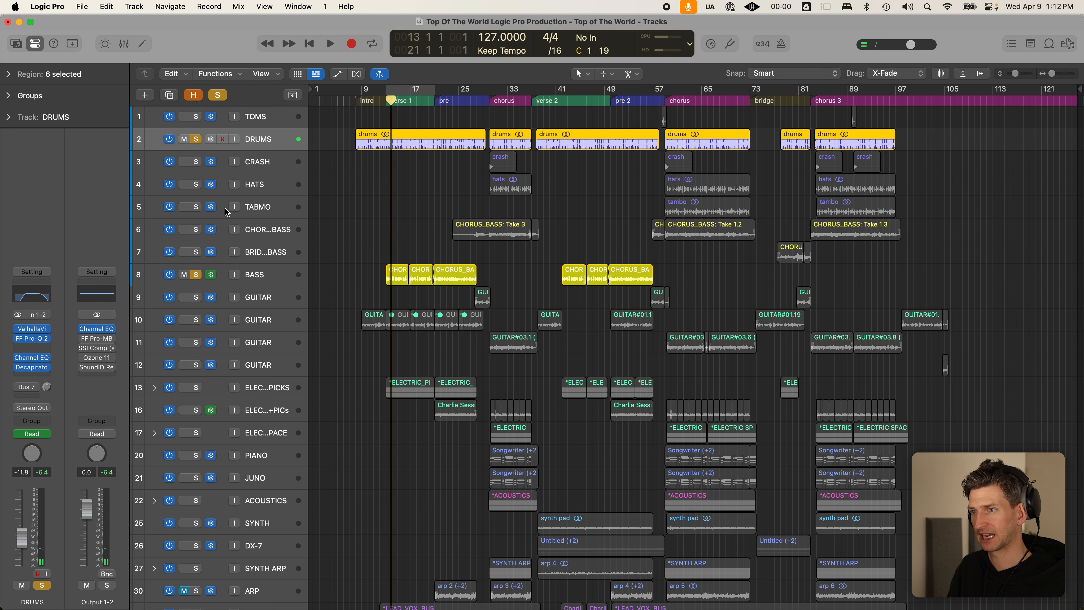
click(278, 275)
key(space)
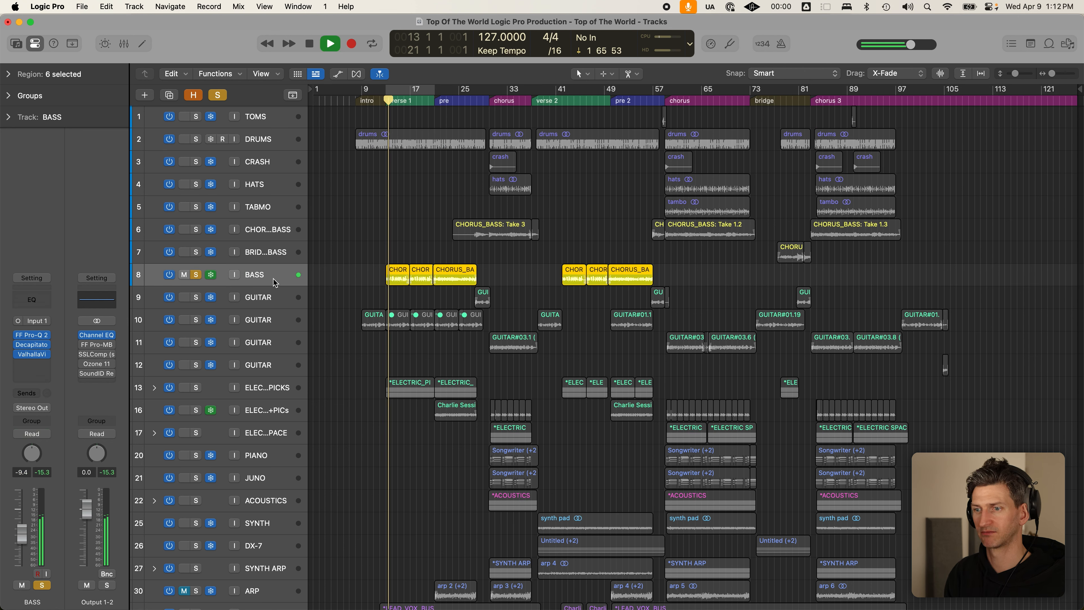
key(space)
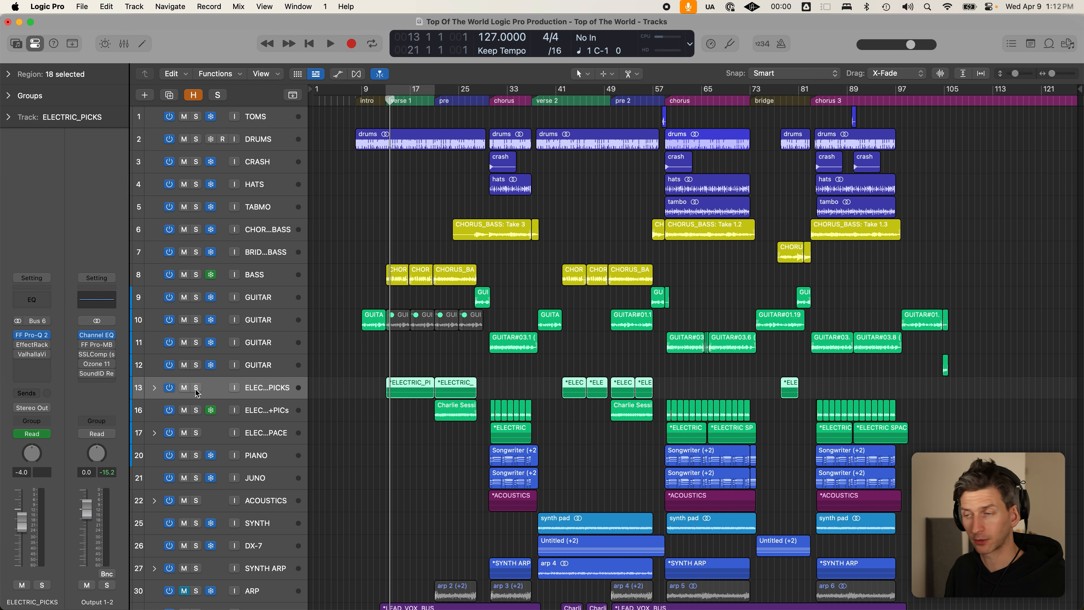
- Solo electric picks with bass and drums, check its FF Pro-Q 2, then clear all solos
click(196, 387)
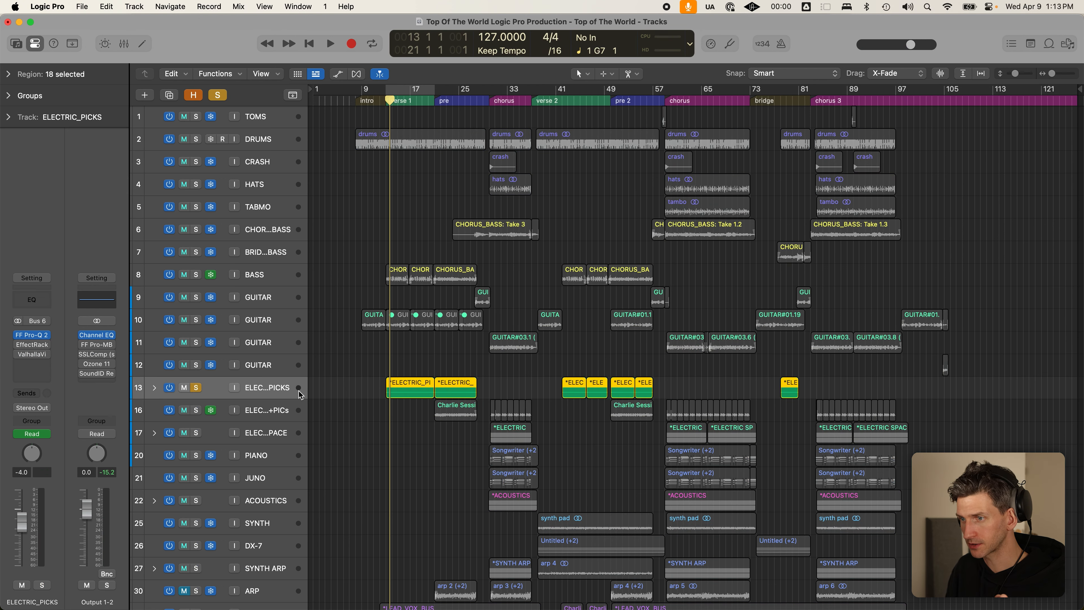
click(40, 336)
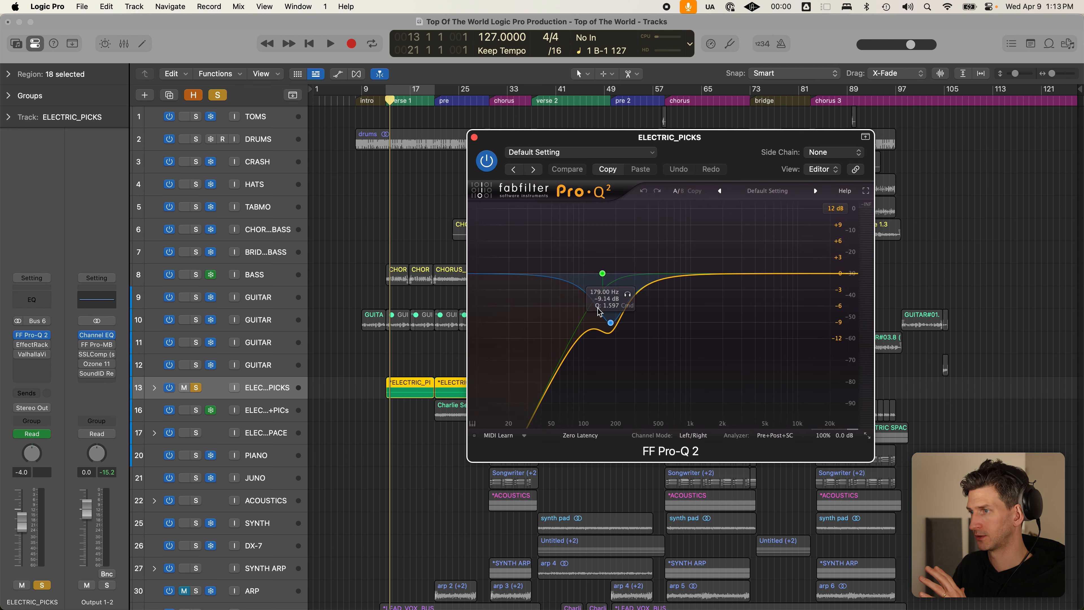
click(195, 274)
click(196, 139)
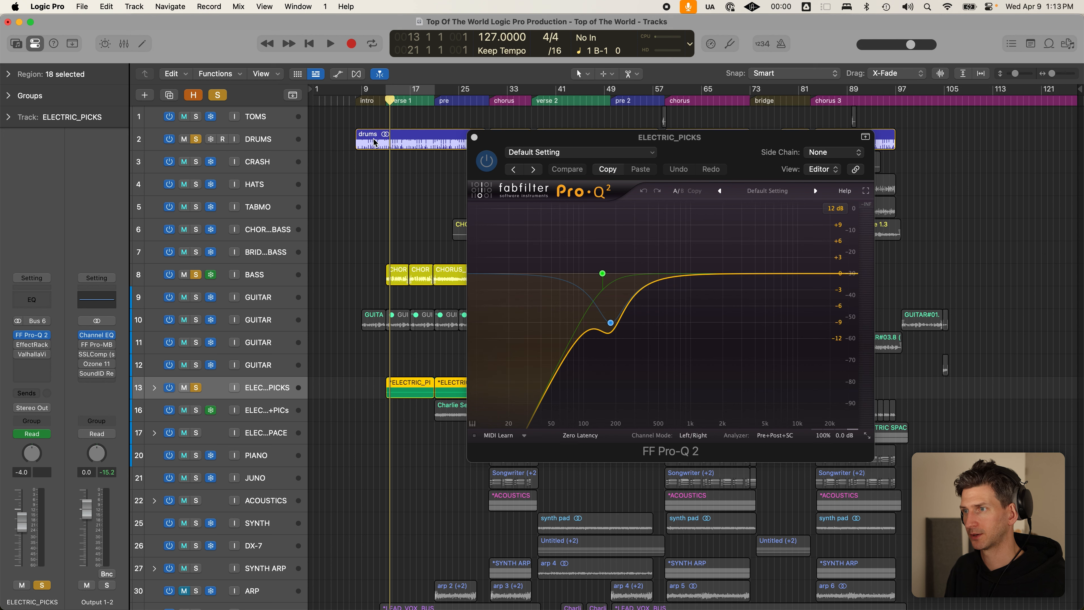
click(474, 138)
click(432, 191)
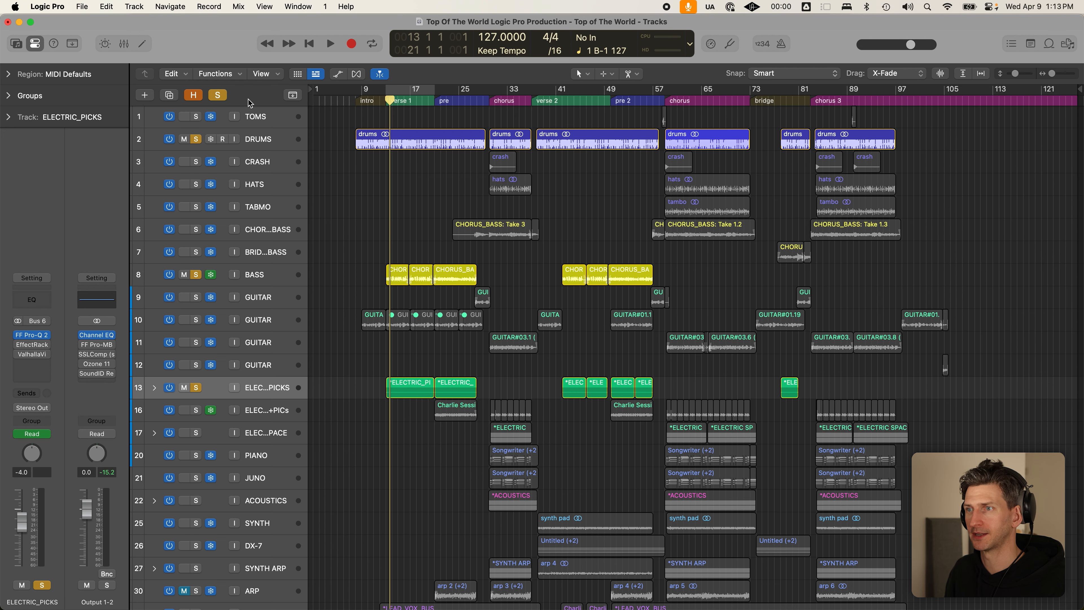
click(218, 95)
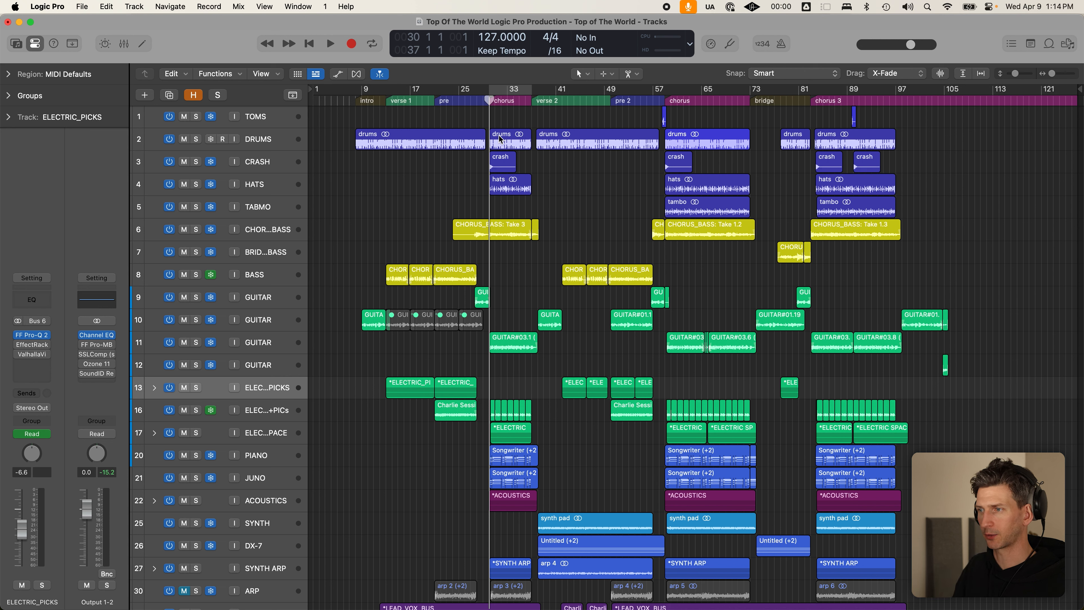
- Solo track 11 GUITAR over a bars 30–37 cycle and inspect its Pro-Q 2 second band
click(225, 344)
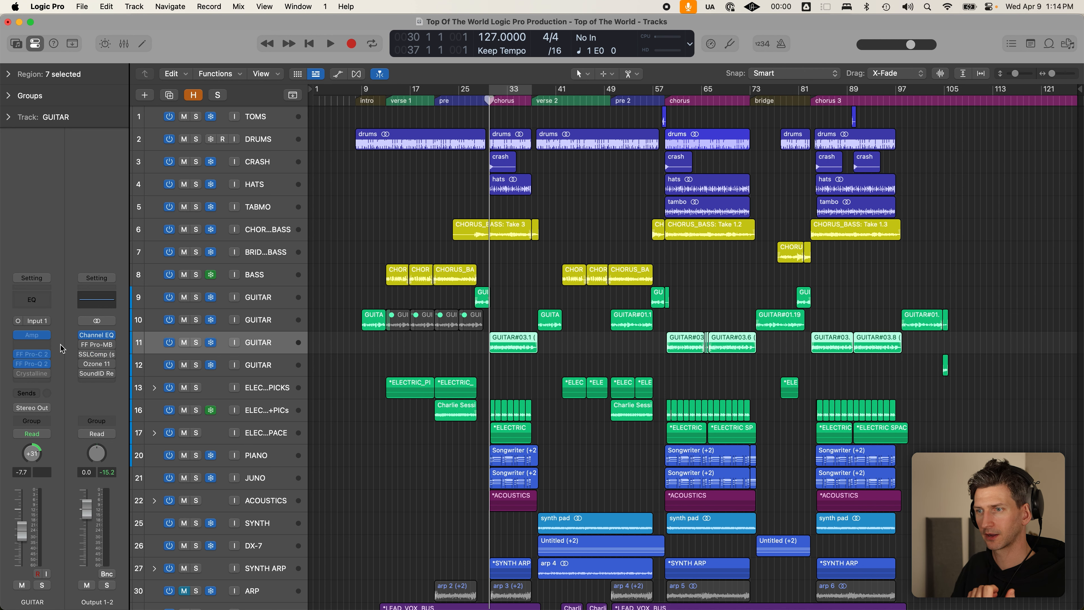
click(223, 343)
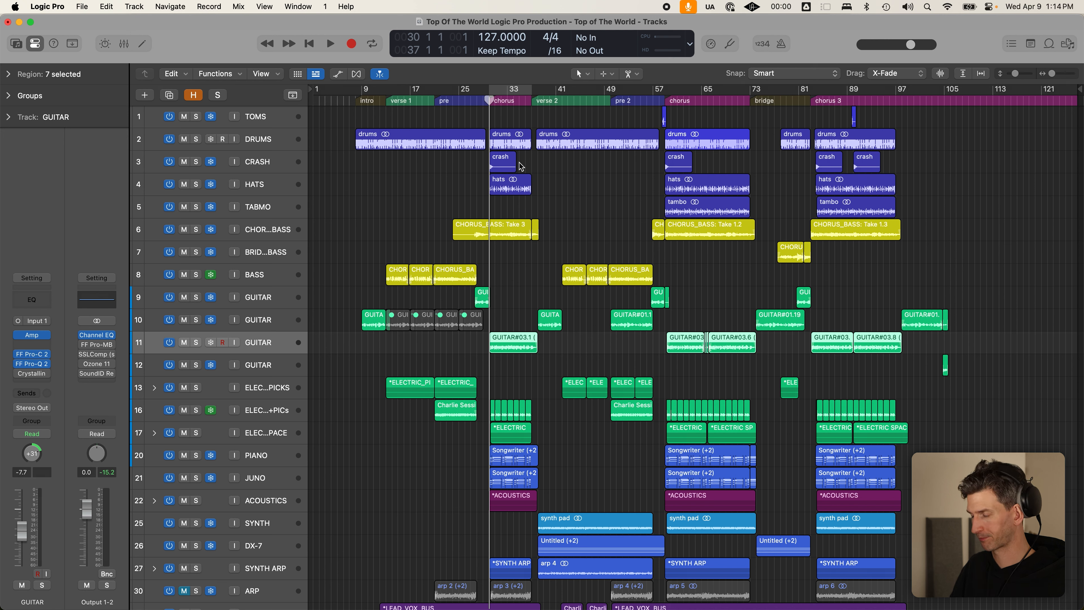
key(c)
key(space)
key(s)
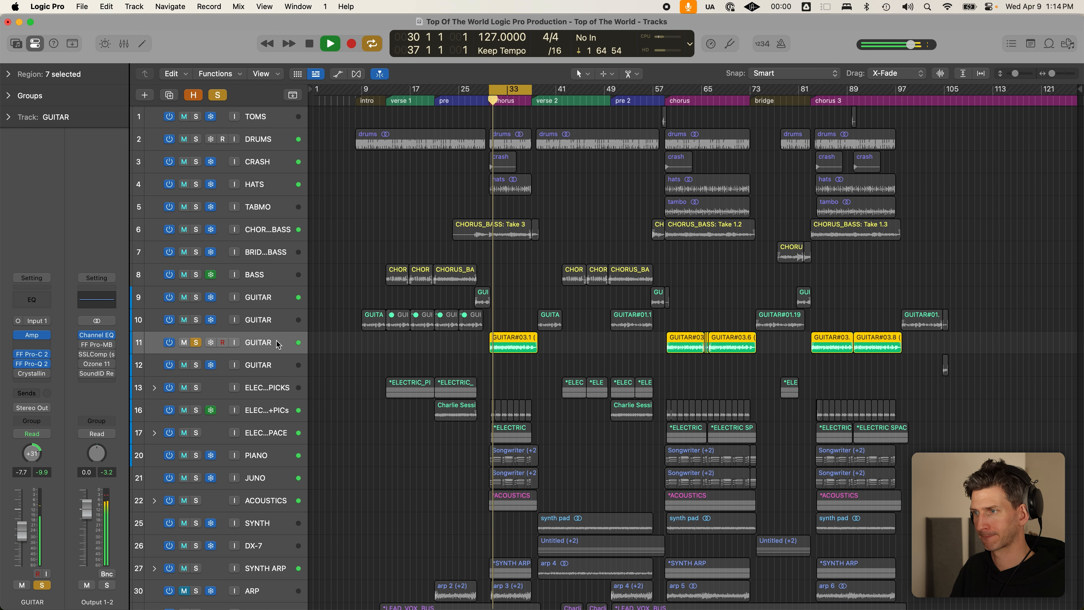
key(space)
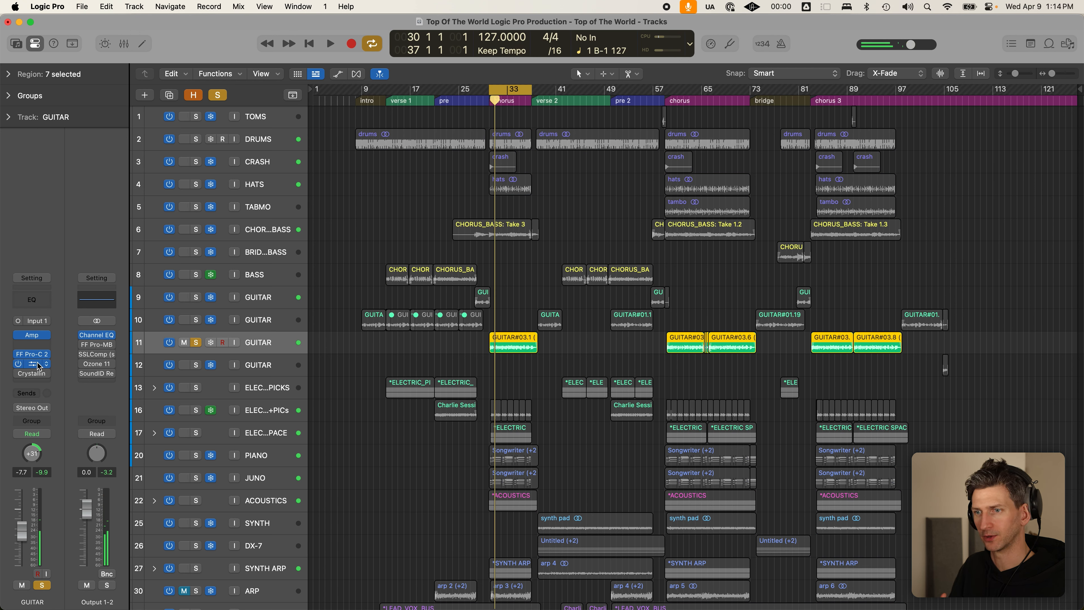
click(31, 363)
click(546, 318)
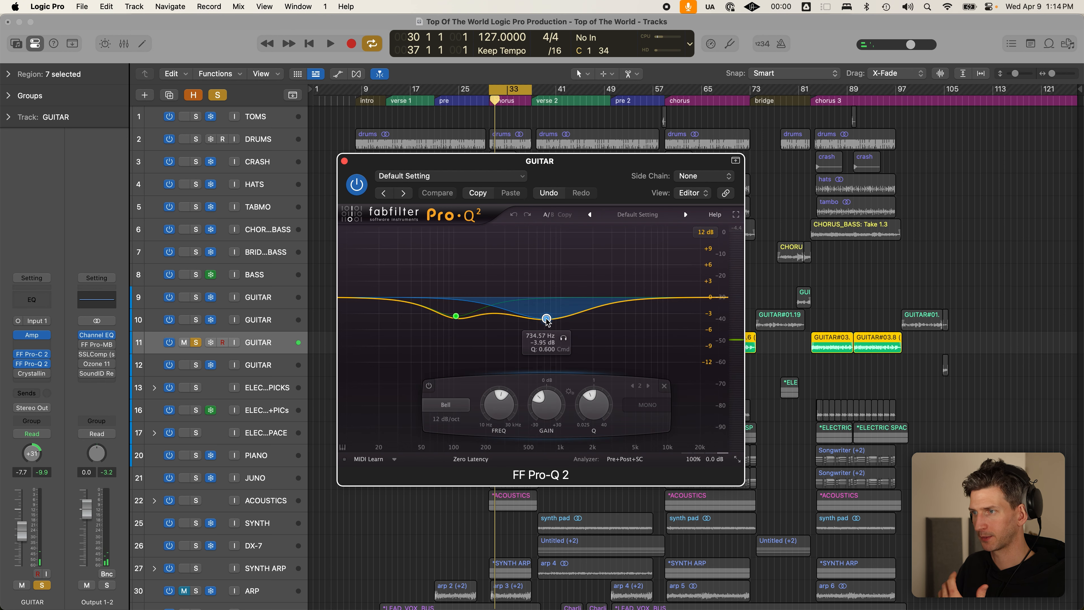
scroll(242, 488, down, 4)
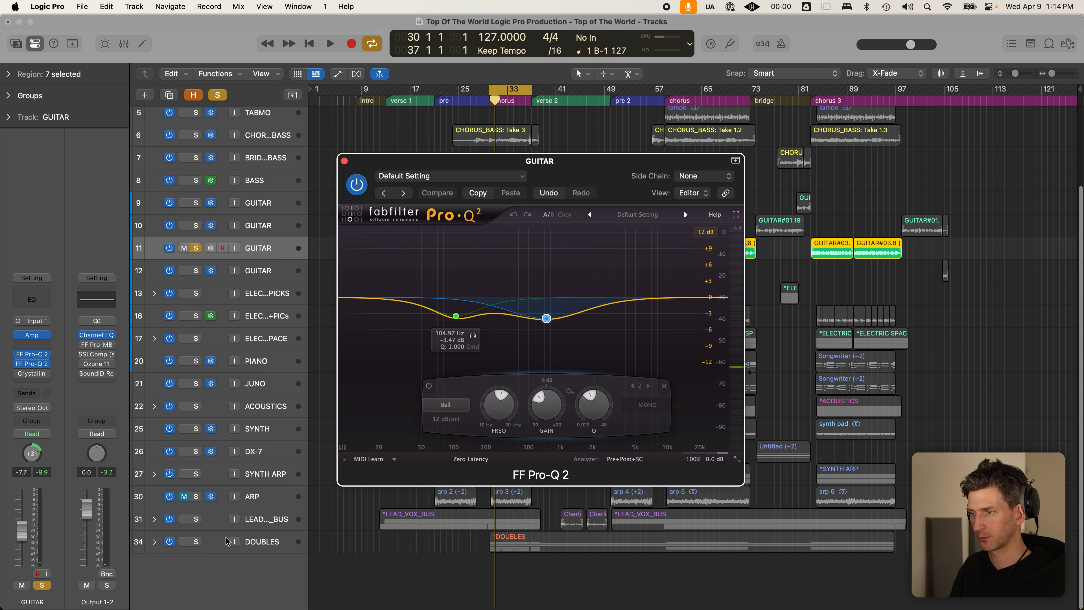
- Solo LEAD_VOX_BUS and check its FF Pro-Q 2 during playback, then close it
click(196, 519)
key(space)
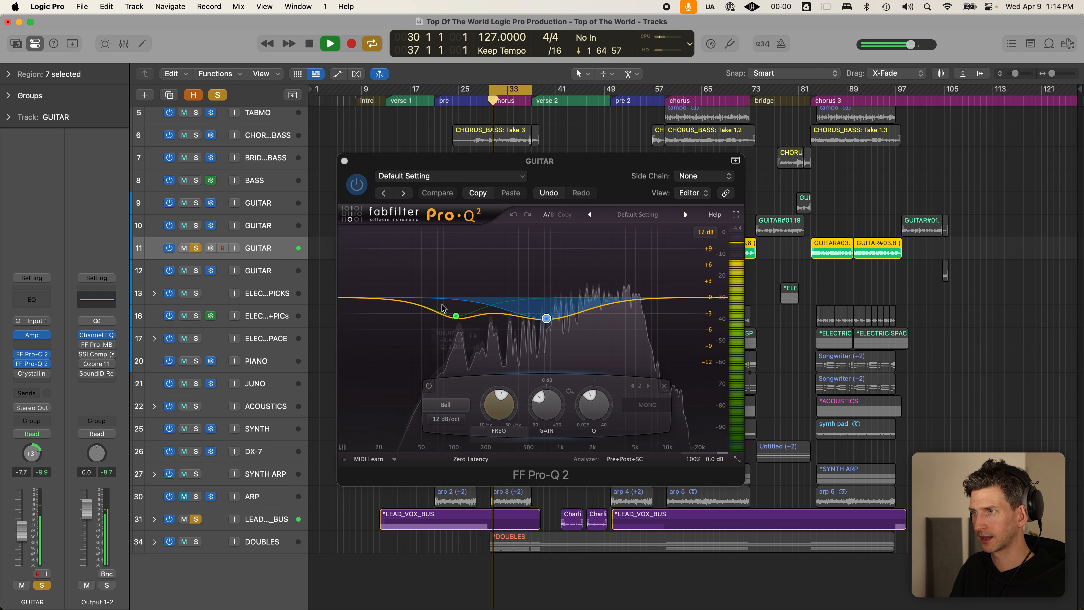
click(344, 161)
click(272, 520)
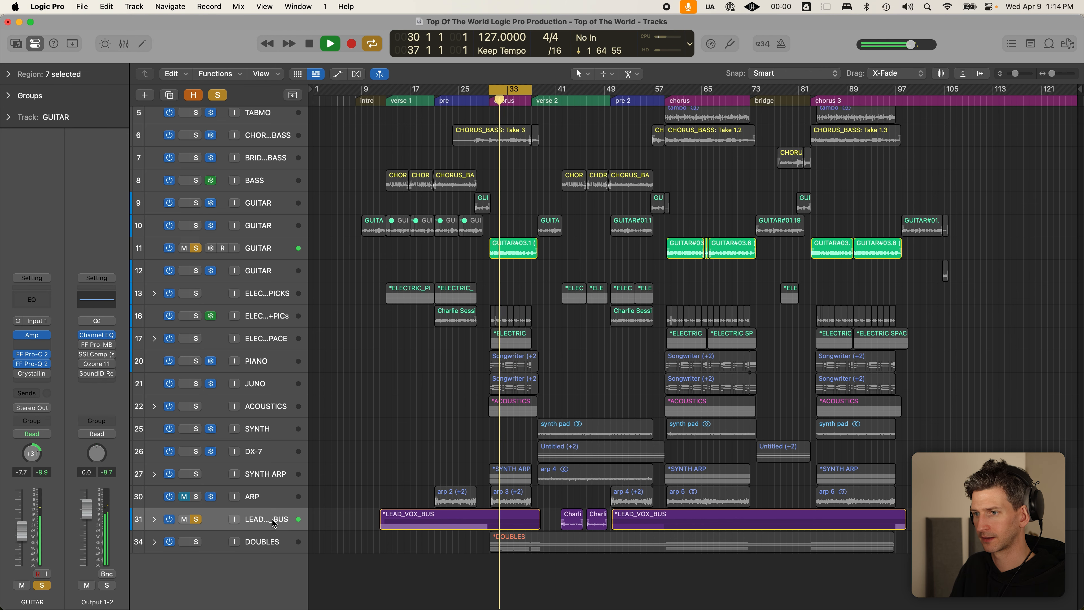
click(32, 298)
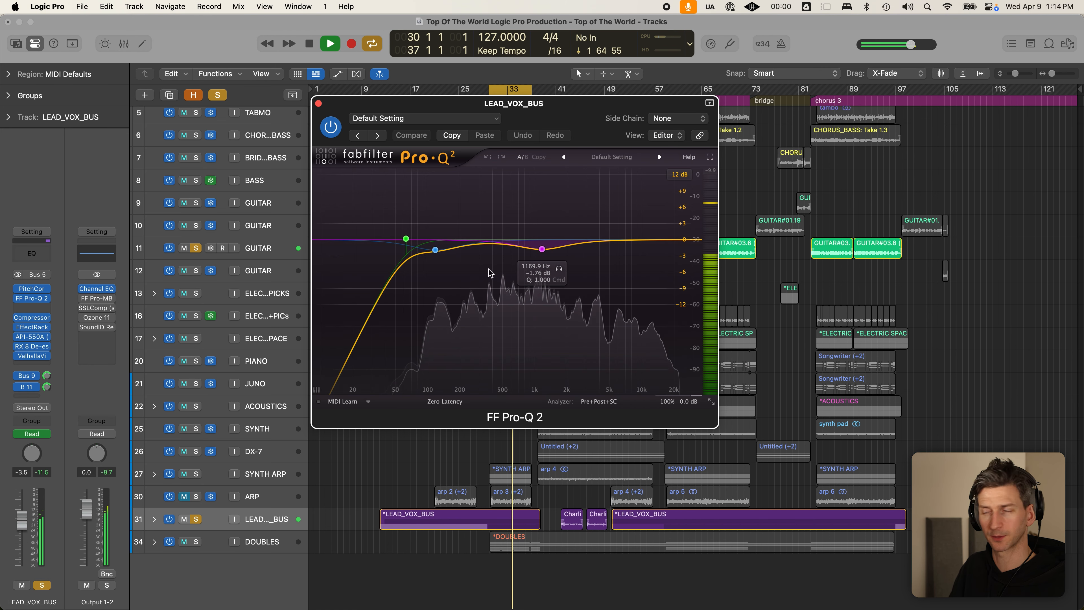
key(space)
click(318, 104)
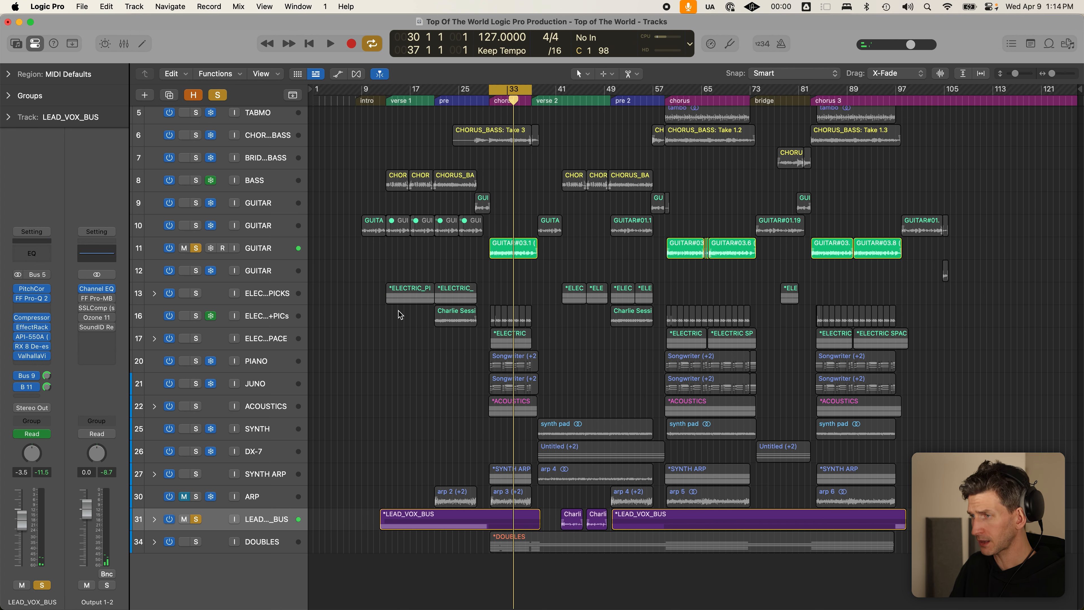
- Turn cycle off, clear all solos, select track 11 GUITAR, then solo and select PIANO
key(c)
click(221, 93)
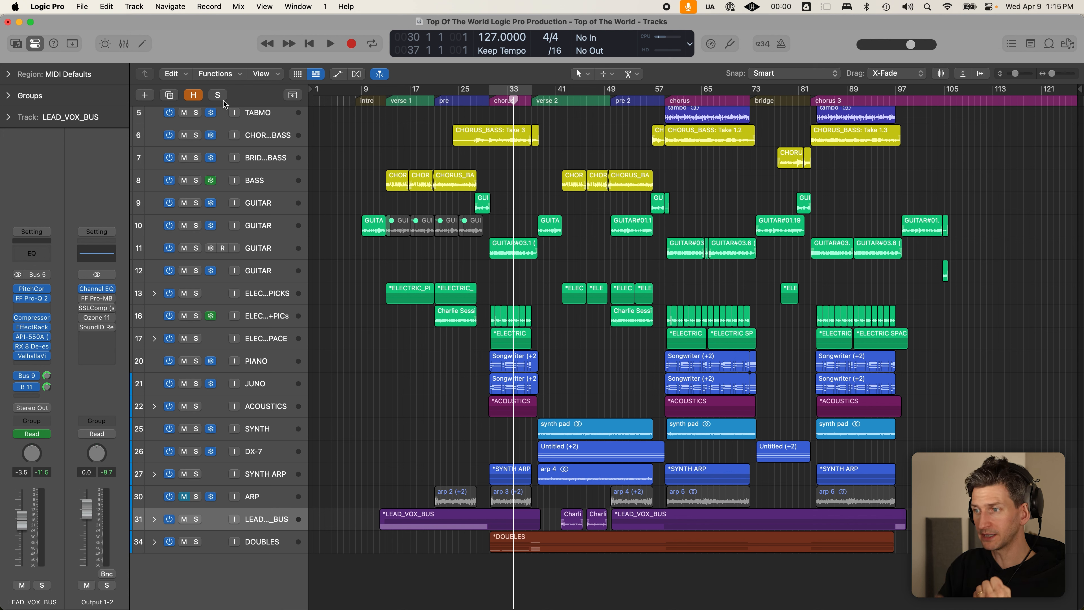
click(267, 249)
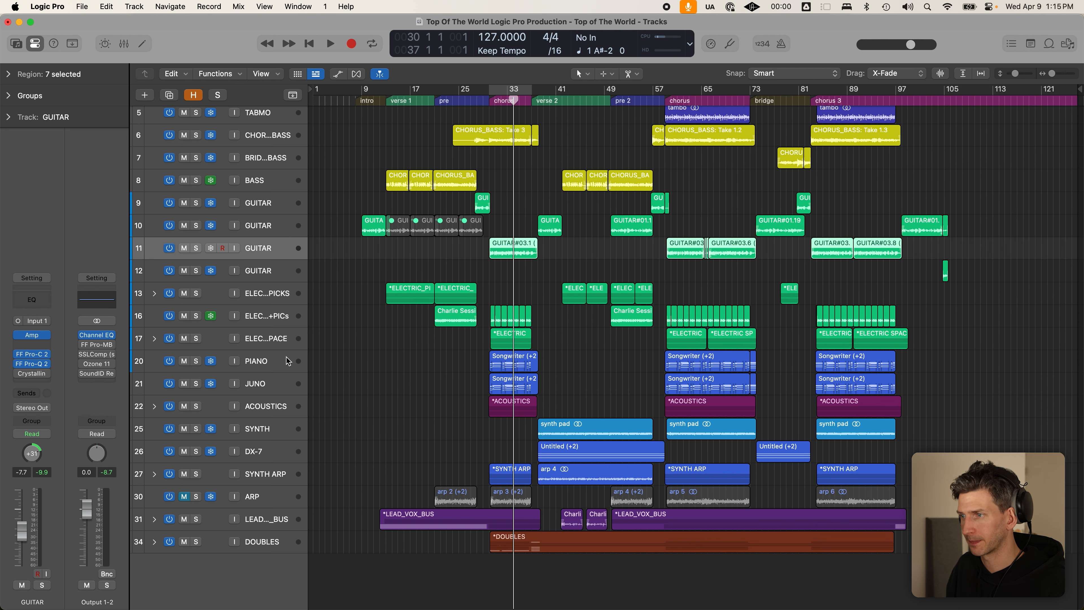
click(196, 362)
click(255, 363)
- Compare PIANO and JUNO in solo, enlarge track rows, and unfreeze both tracks
click(197, 385)
click(260, 384)
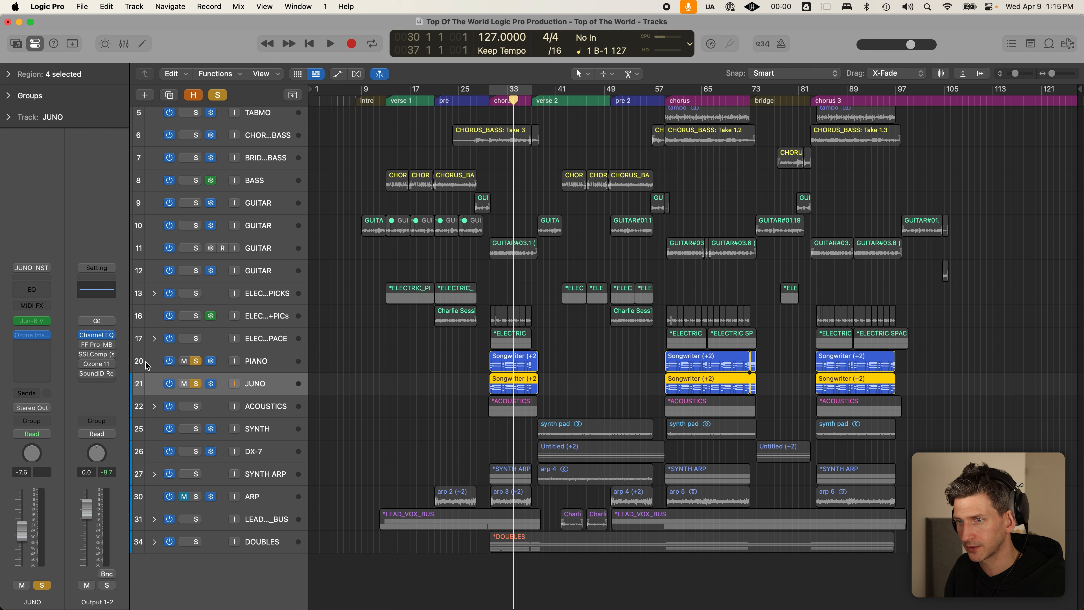
click(196, 361)
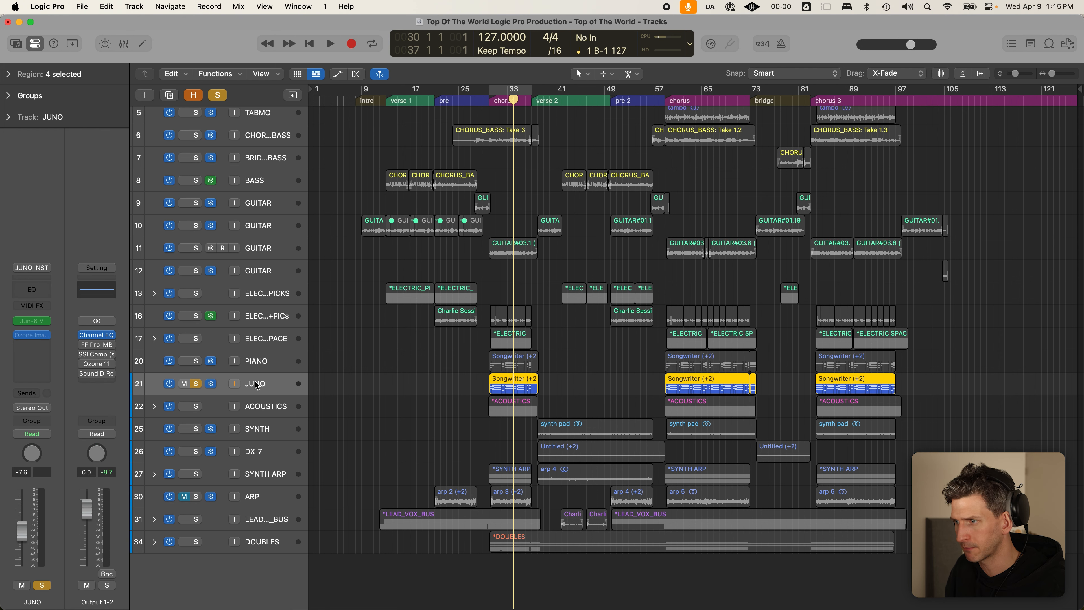
key(super+Down)
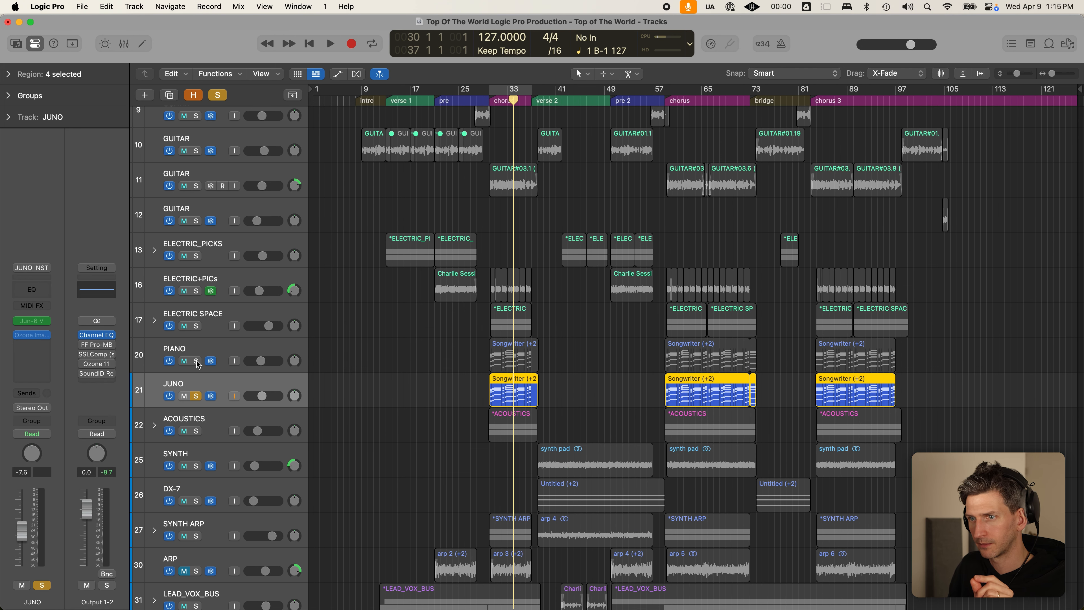
click(197, 362)
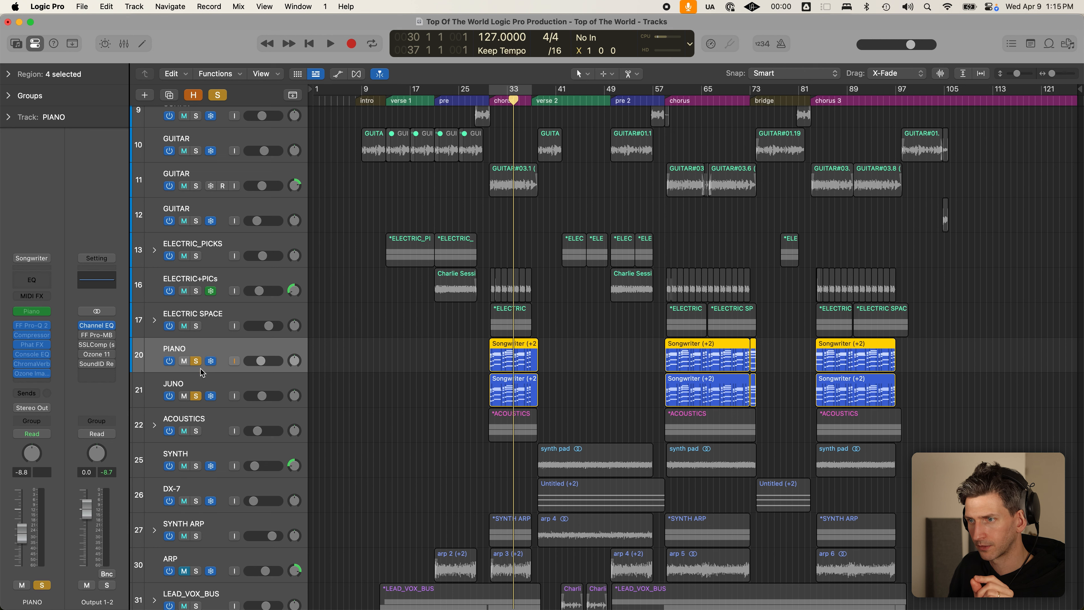
click(211, 396)
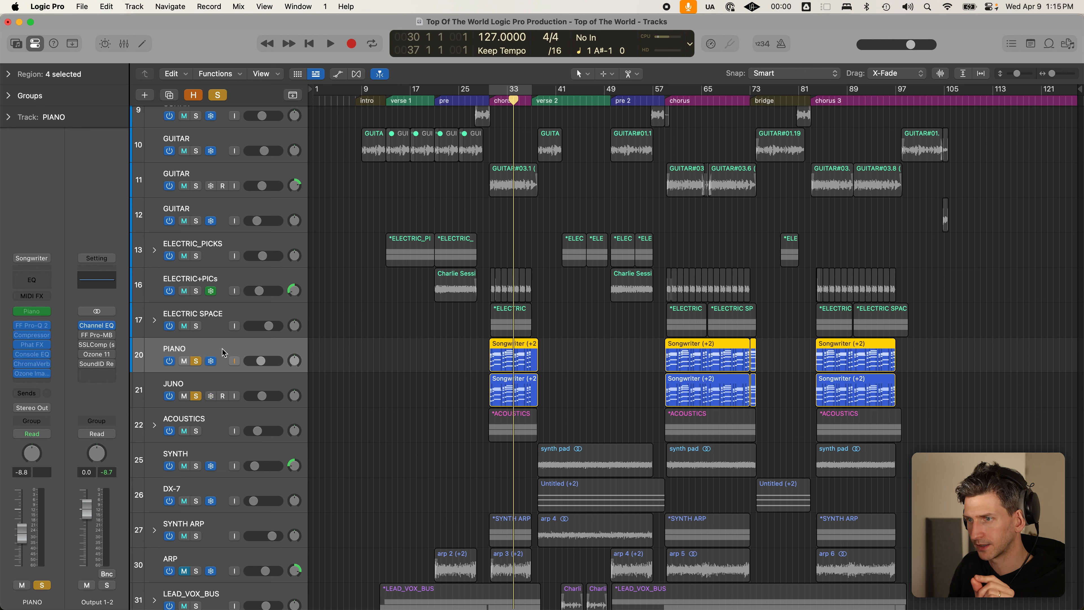
click(275, 383)
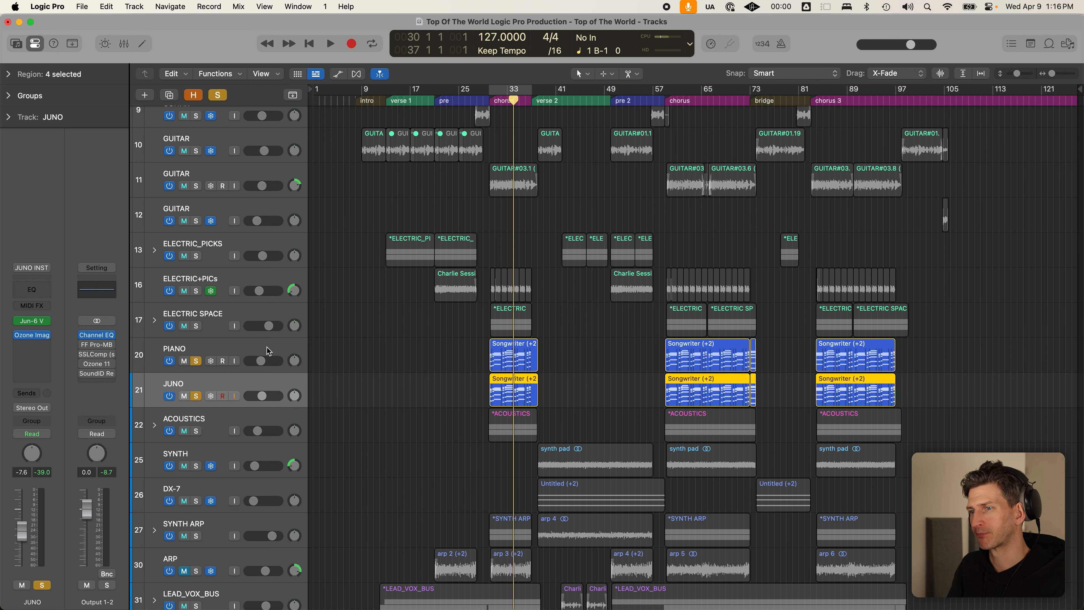
- Re-solo PIANO and JUNO and audition the chorus with a cycle over bars 30–37
click(196, 361)
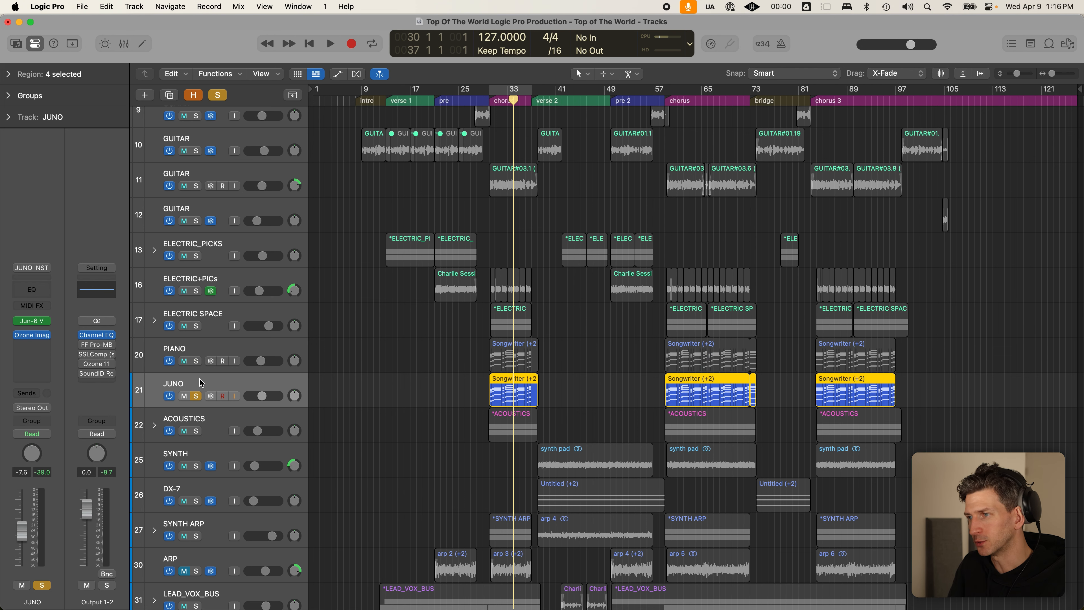
scroll(205, 378, down, 1)
click(196, 352)
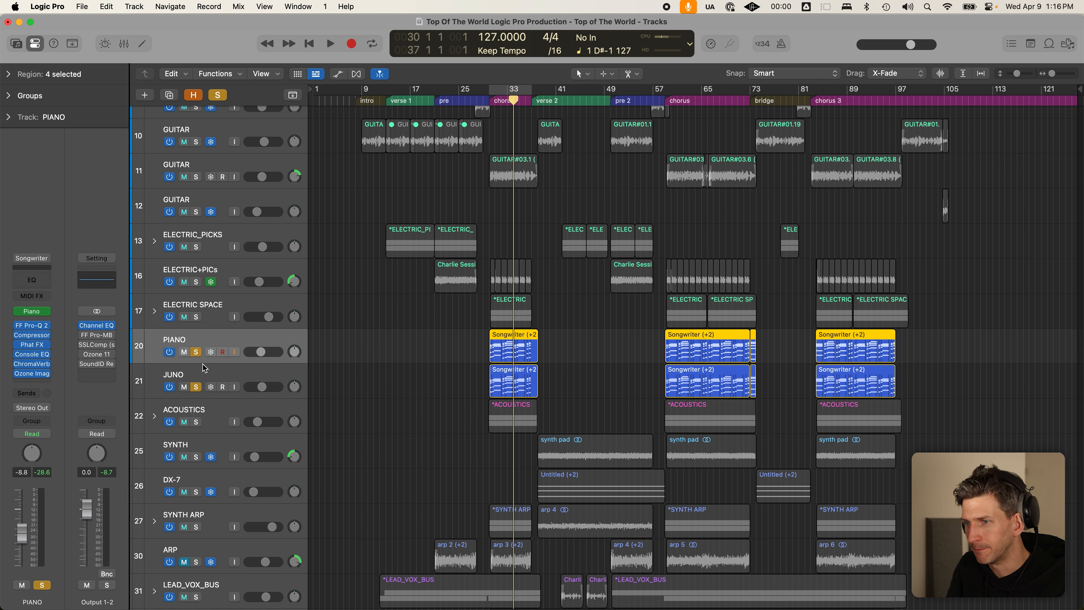
click(196, 386)
click(196, 387)
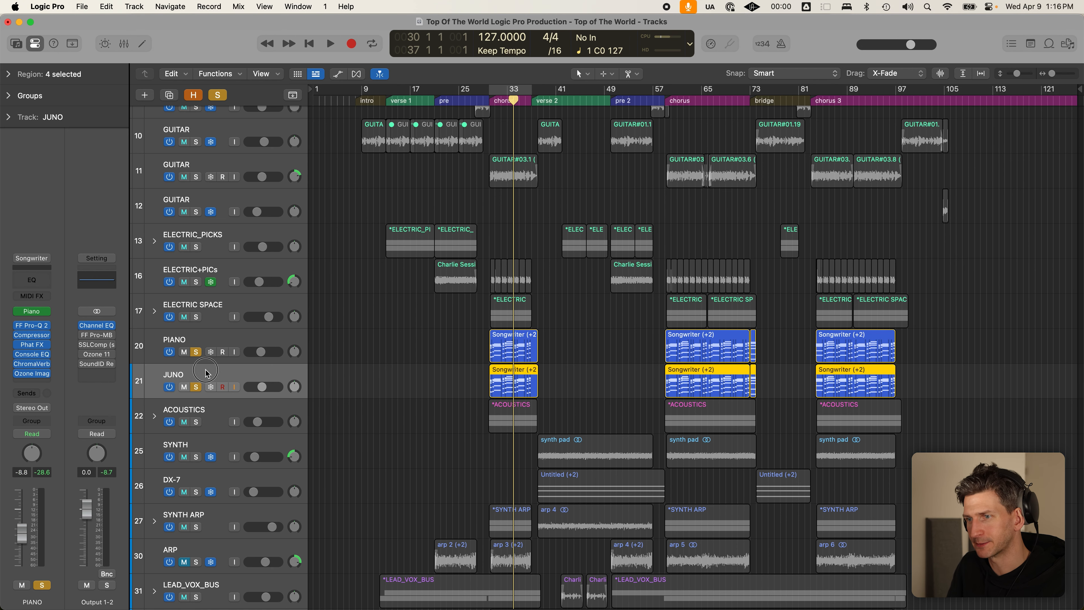
key(space)
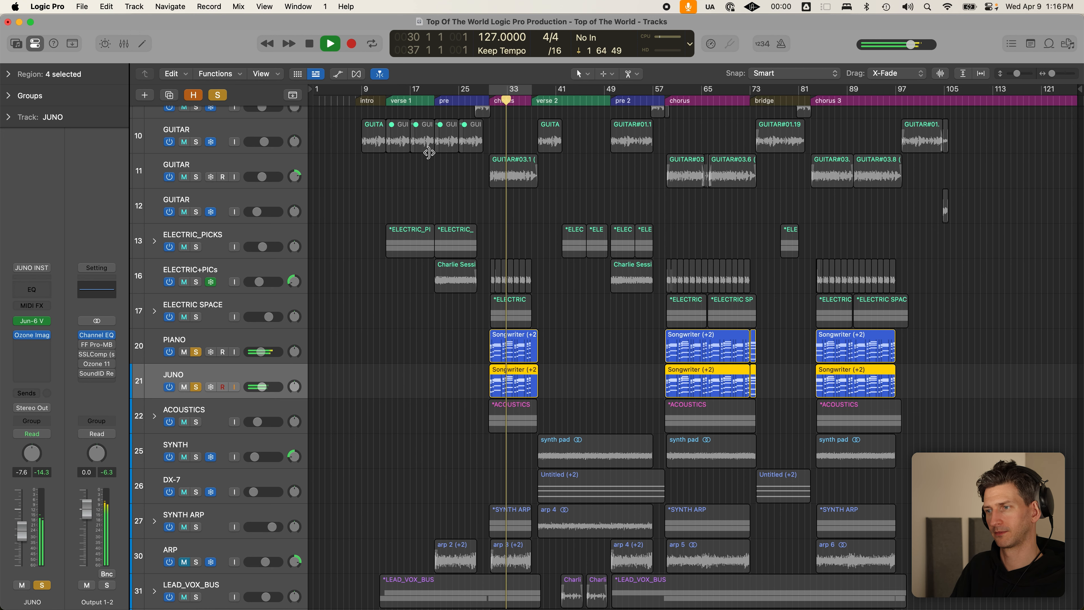
key(space)
click(493, 91)
click(493, 108)
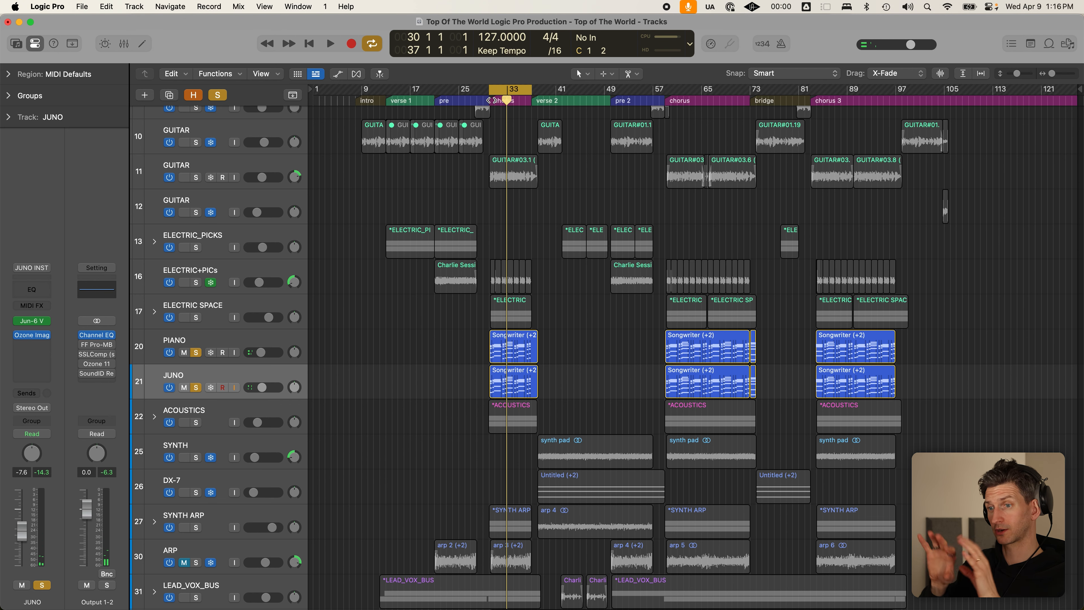
- Leave PIANO soloed alone, check its FF Pro-Q 2 cut near 120 Hz, and turn cycle off
click(264, 339)
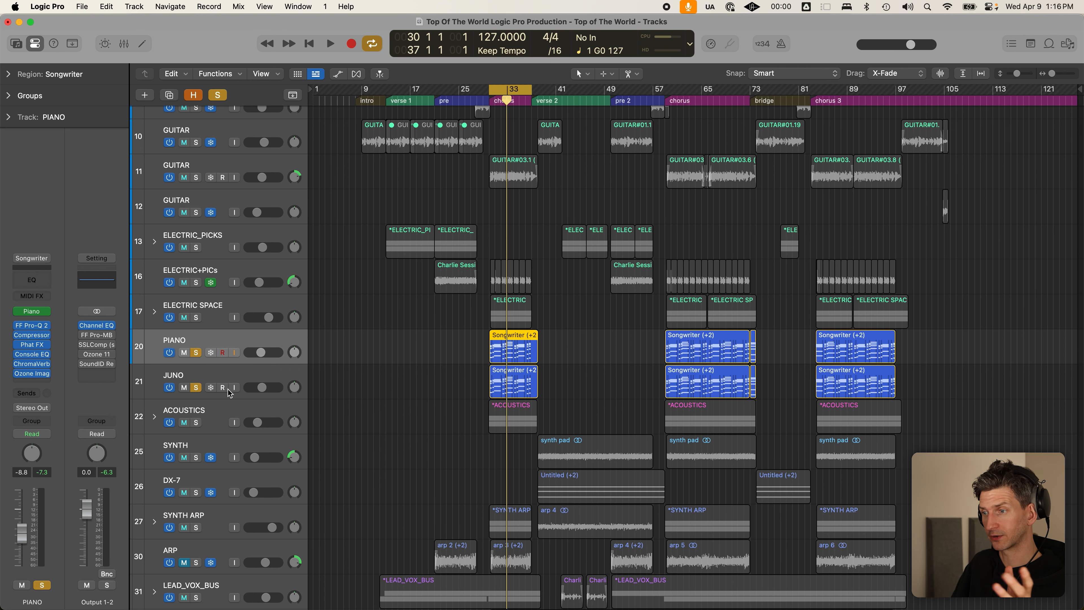
scroll(243, 375, down, 3)
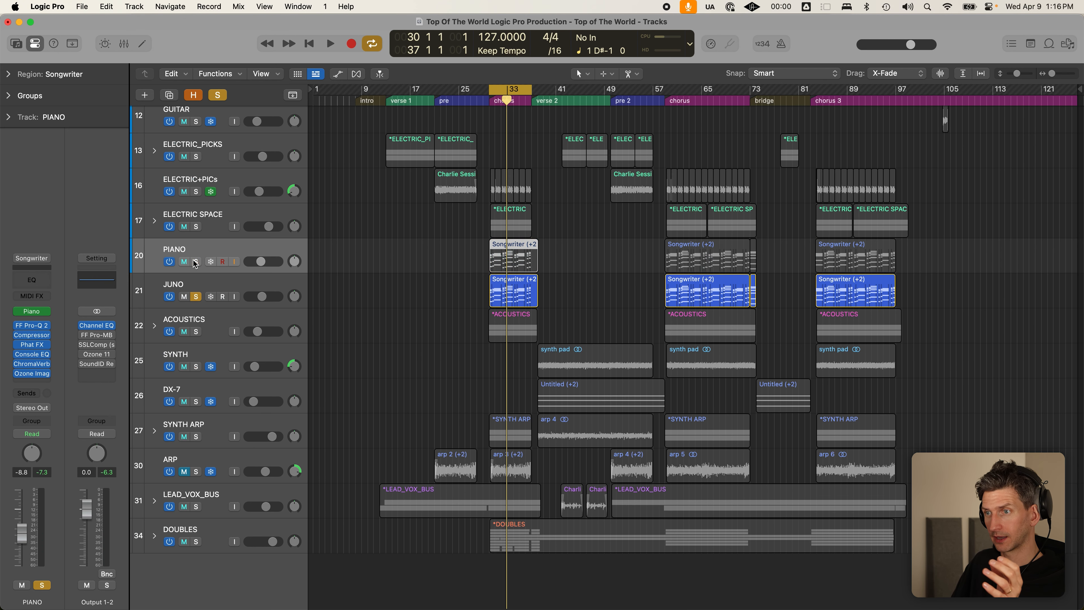
click(196, 298)
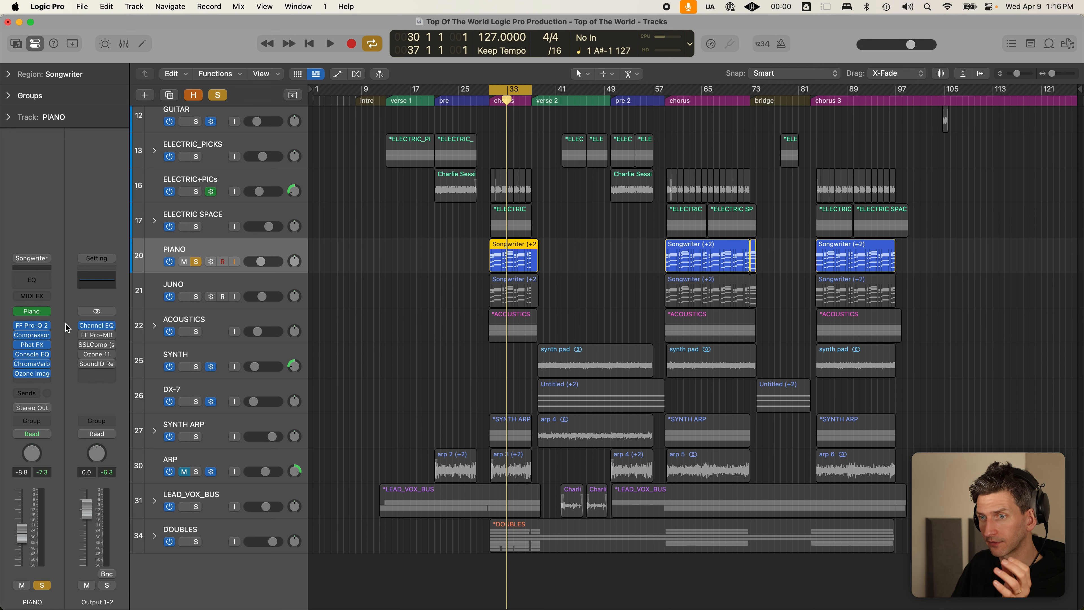
click(36, 328)
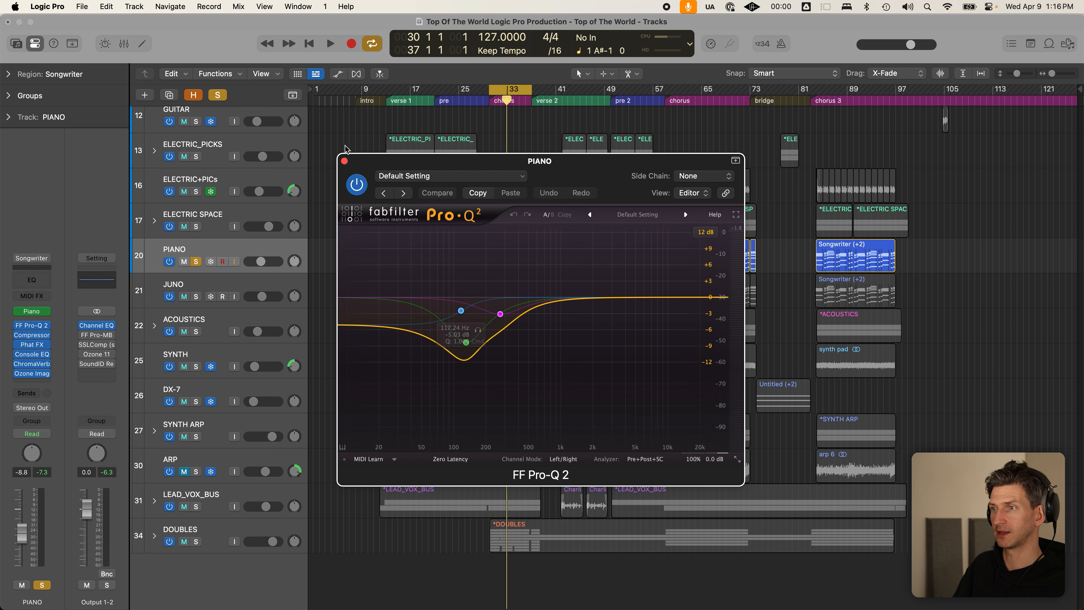
click(345, 160)
scroll(209, 180, up, 3)
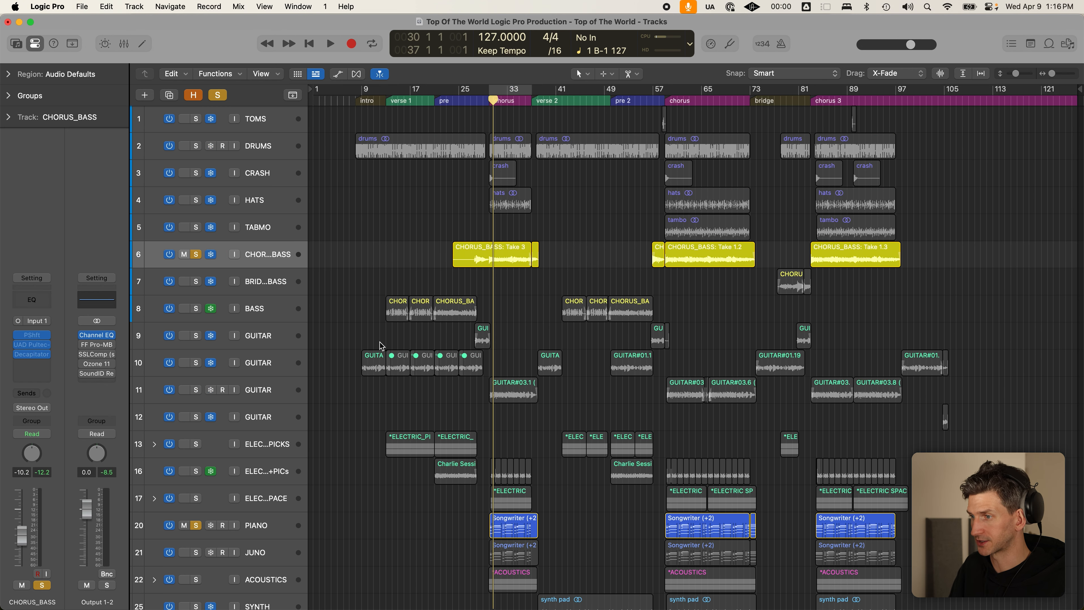
key(c)
key(c)
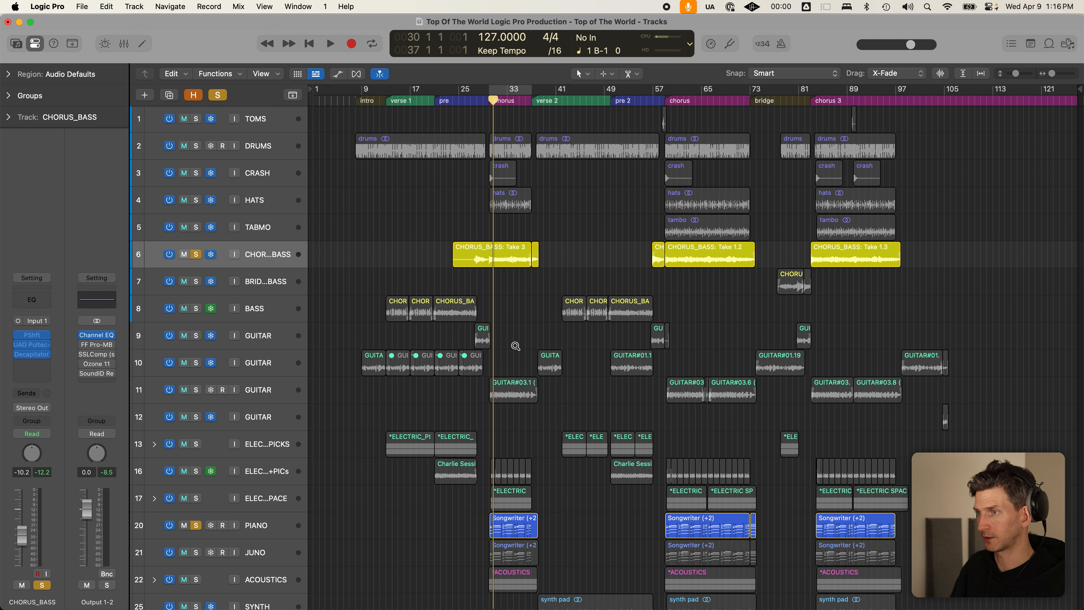
- Shrink the track rows to fit every track, clear all solos, and toggle Cycle
key(super+Up)
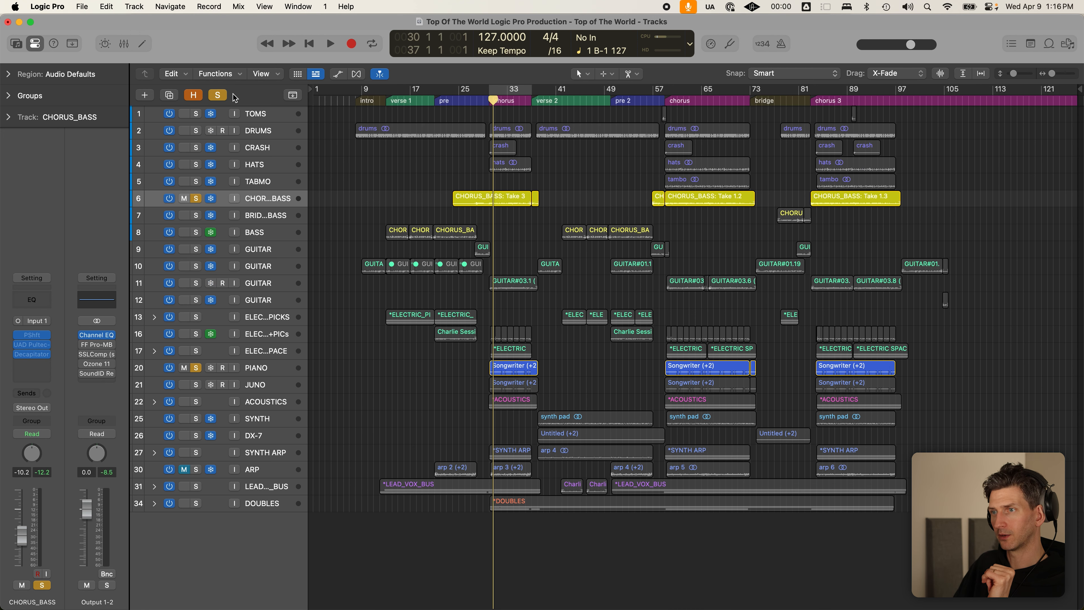
click(218, 96)
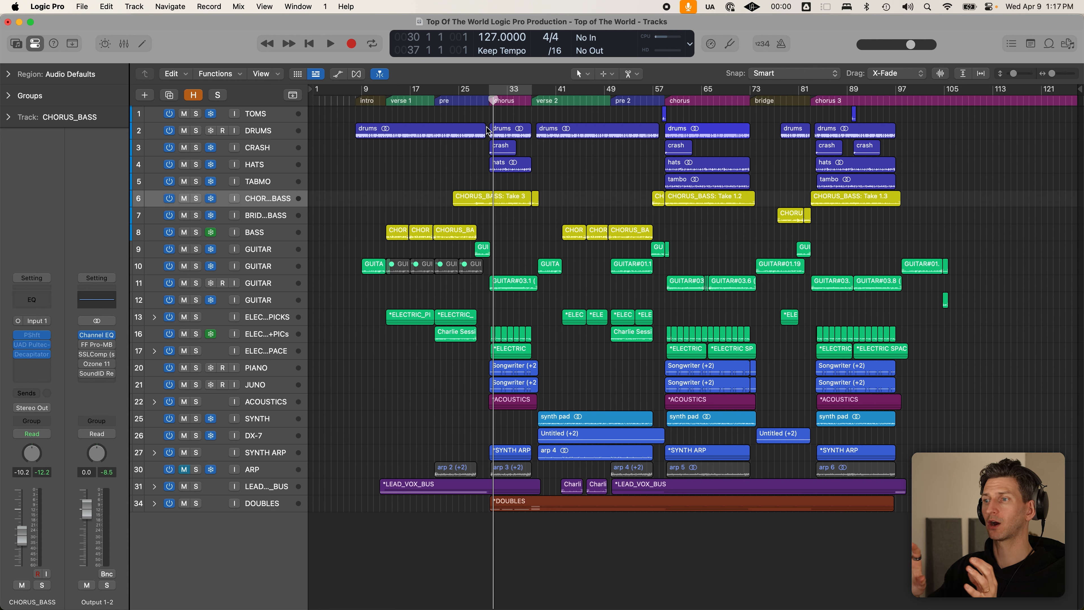
key(c)
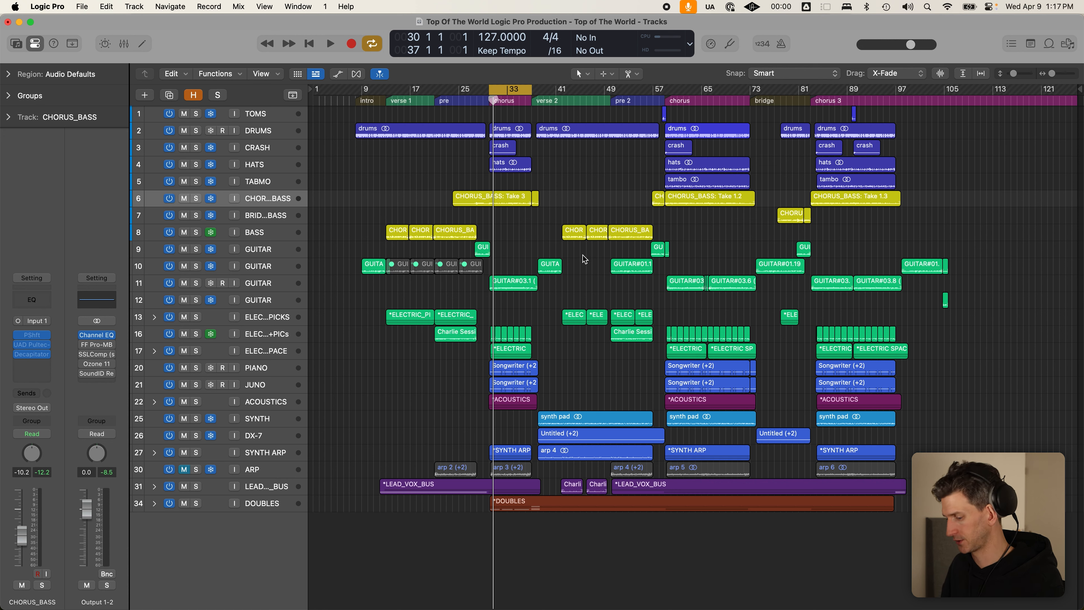
- Turn Cycle off, drag a cycle range from bar 21, and shift it to bars 13–22
key(c)
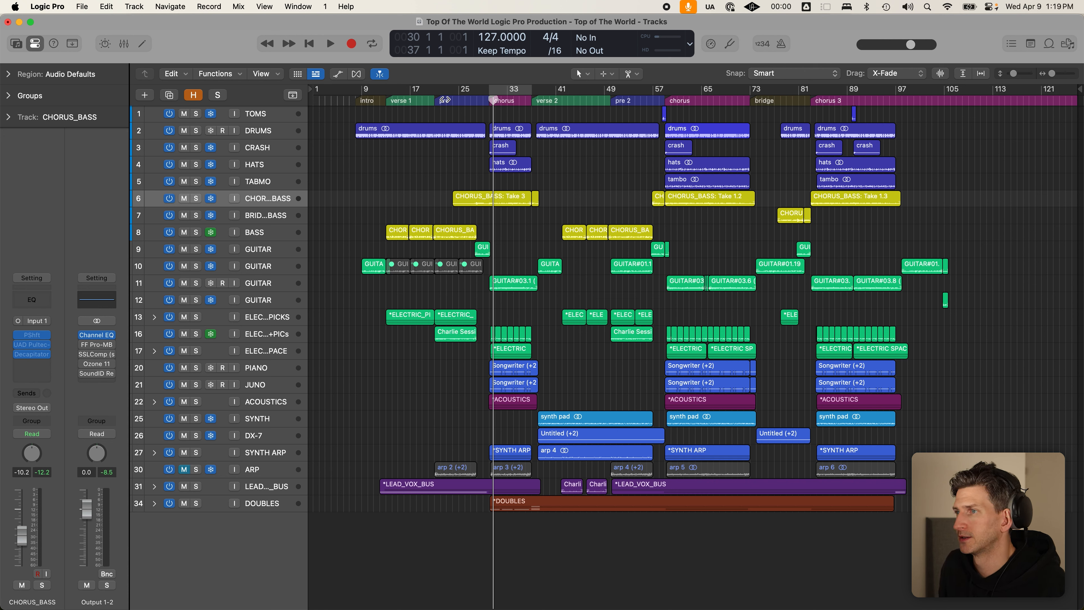
click(435, 99)
mouse_move(434, 93)
mouse_down()
mouse_move(489, 97)
mouse_move(389, 83)
mouse_move(422, 91)
mouse_up()
click(423, 91)
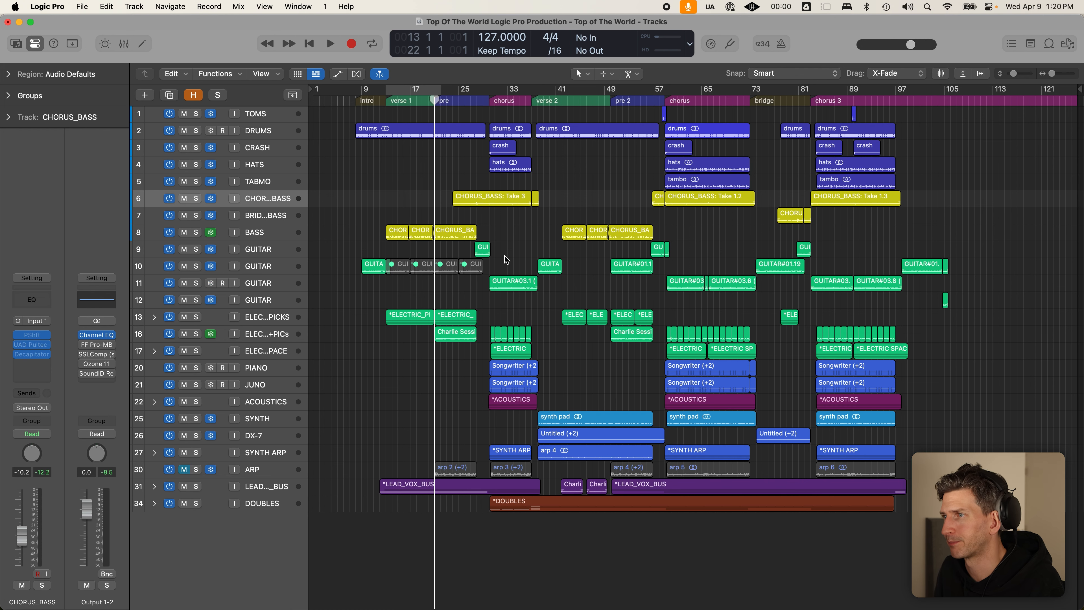
- Put the playhead at bar 29 and solo both DRUMS and LEAD_VOX_BUS
key(super+Down)
key(super+Down)
key(c)
key(c)
click(483, 102)
key(super+Up)
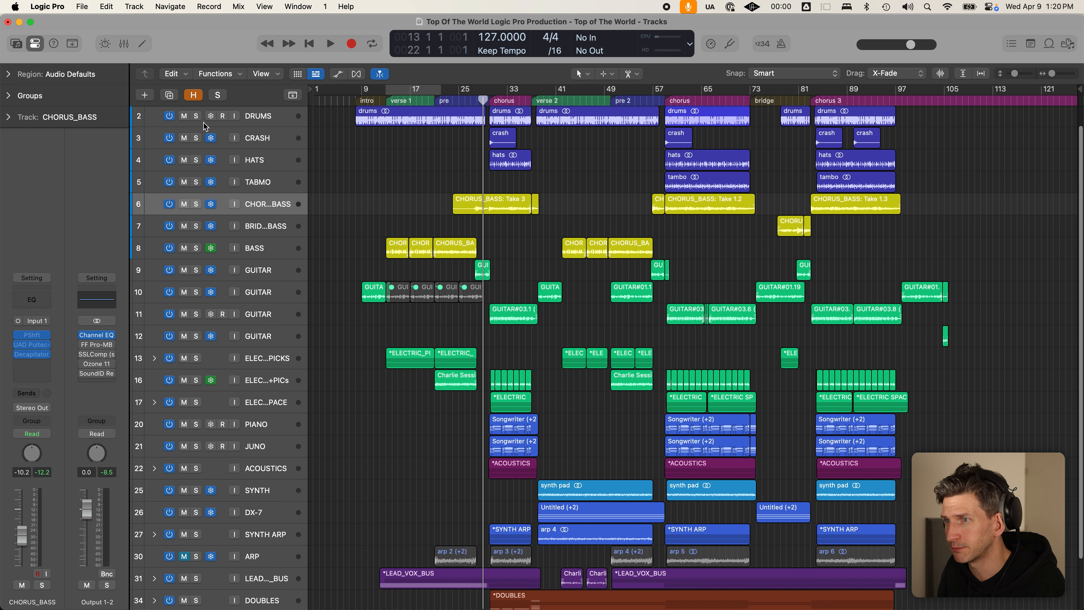
click(196, 116)
key(super+Up)
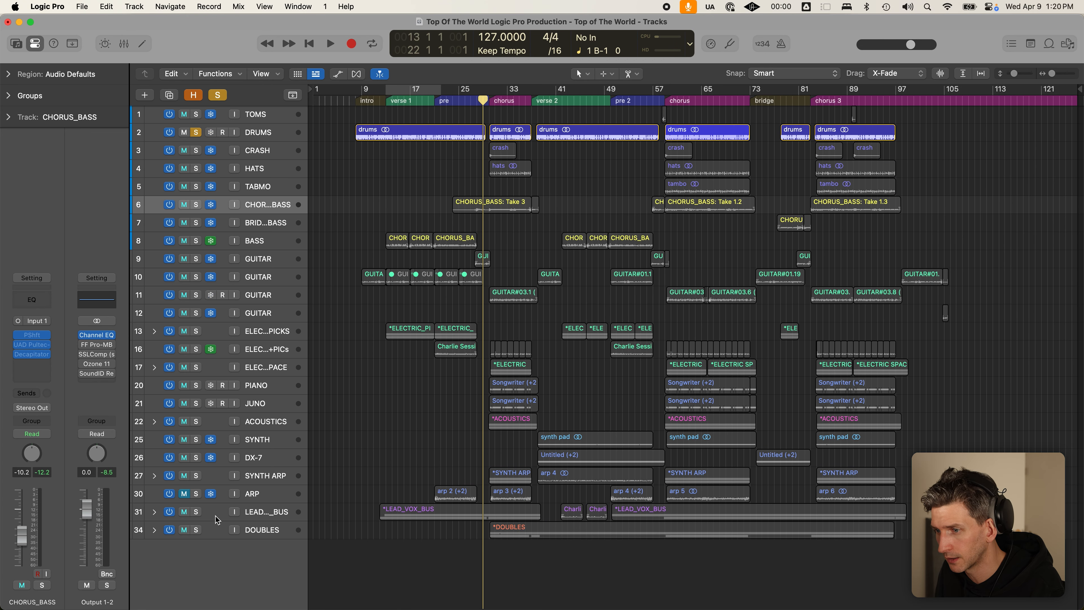
click(196, 511)
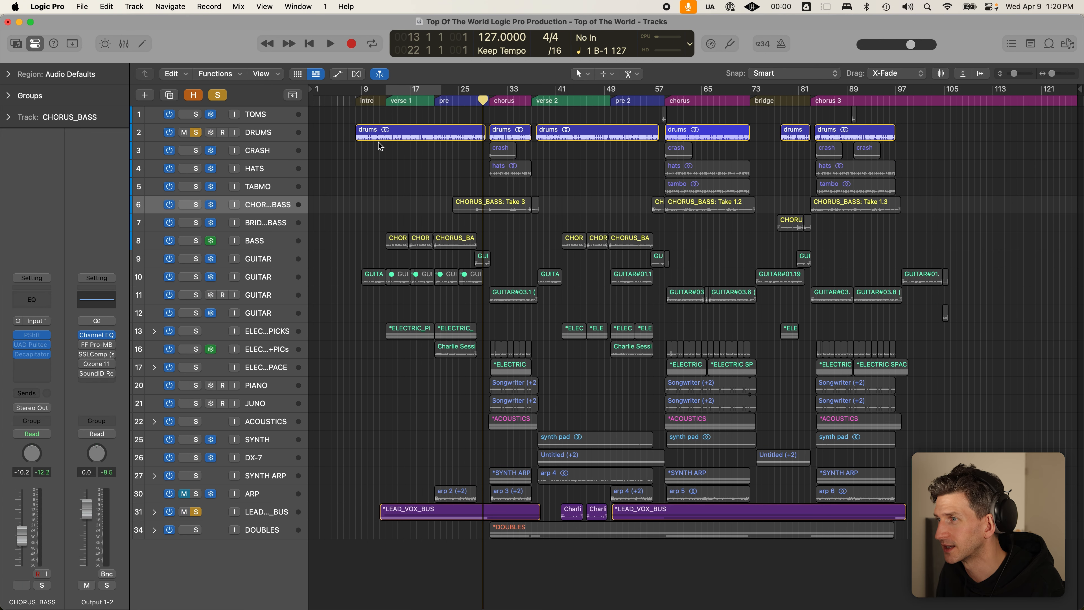
- Loop bars 30–38 to audition the chorus, turn Cycle off, and select the DRUMS track
drag(490, 89, 528, 96)
key(space)
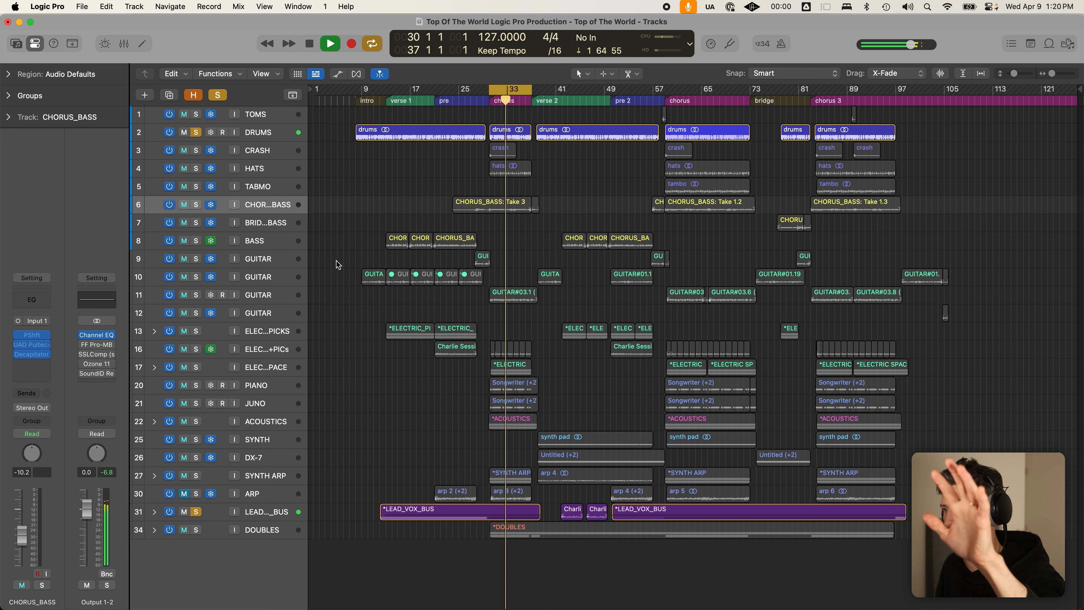
key(space)
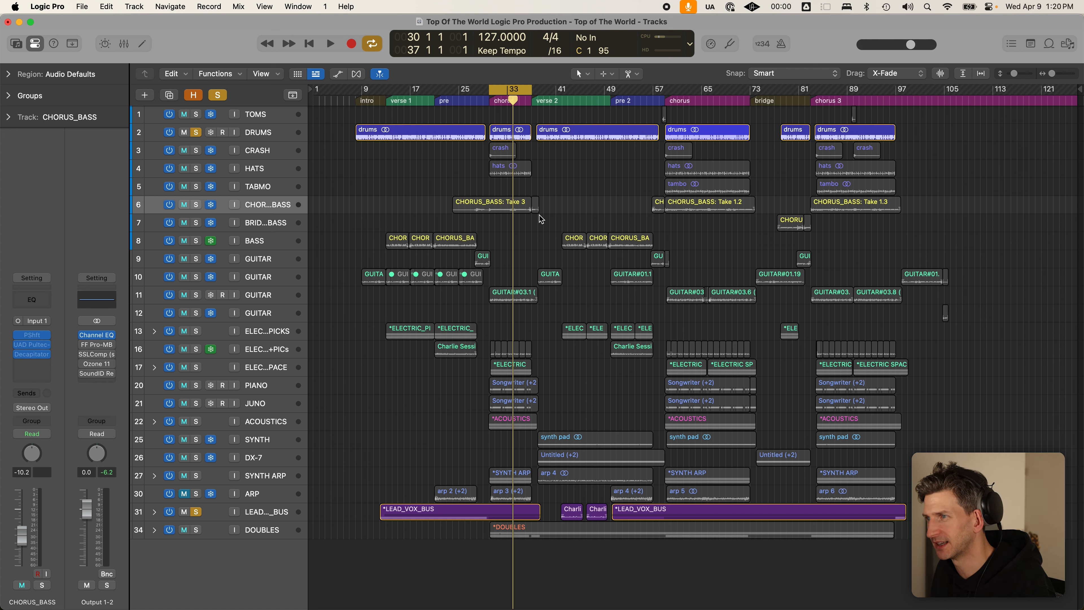
key(c)
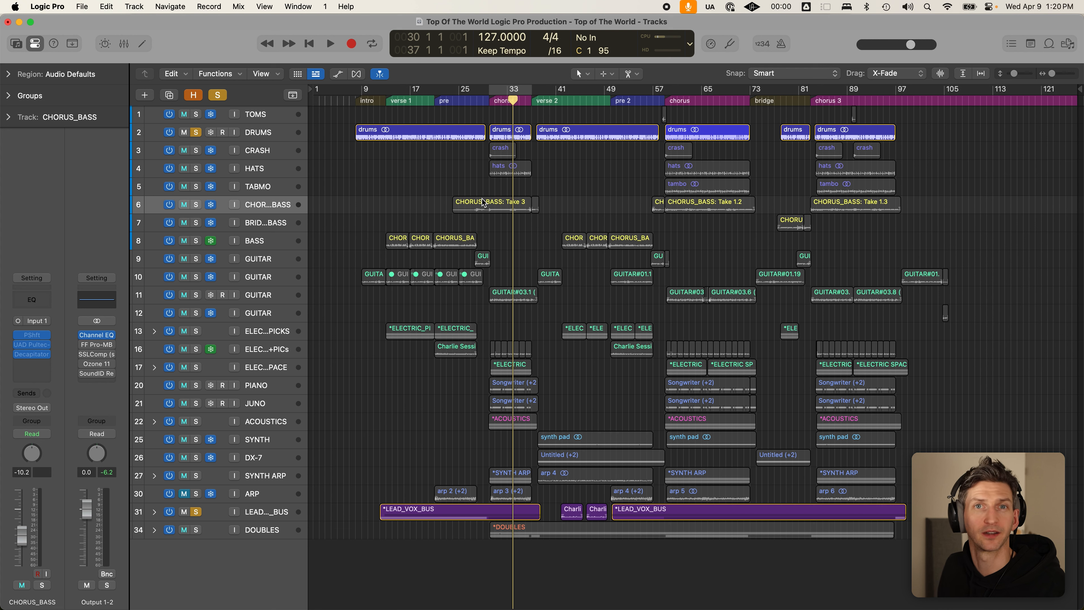
click(279, 133)
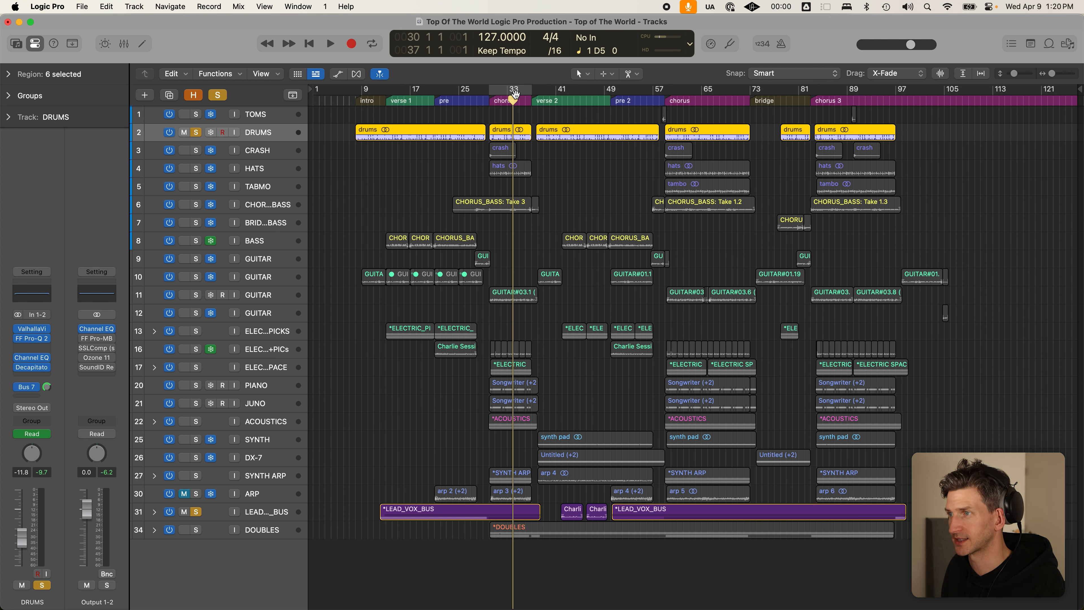
- Set a loop over bars 38–59 and briefly play from the verse 1 marker
click(539, 93)
drag(538, 93, 664, 94)
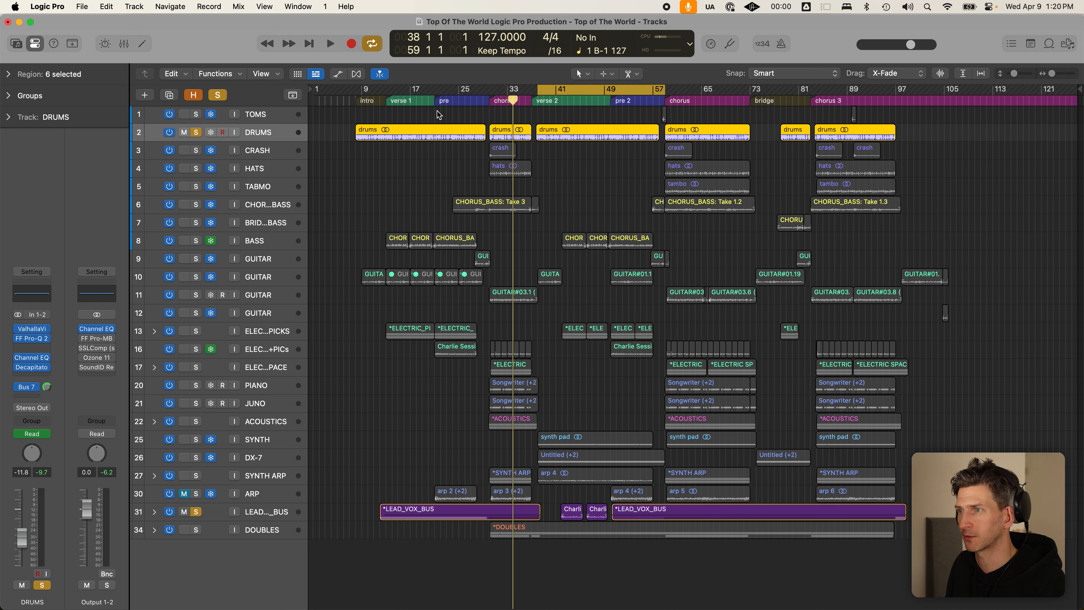
click(393, 101)
key(space)
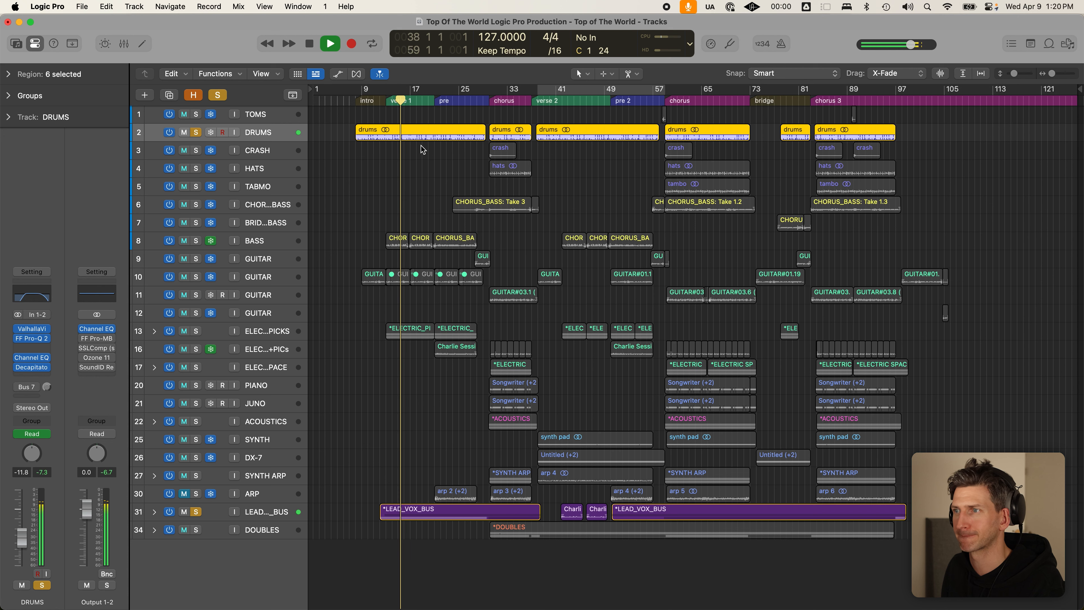
click(432, 164)
key(space)
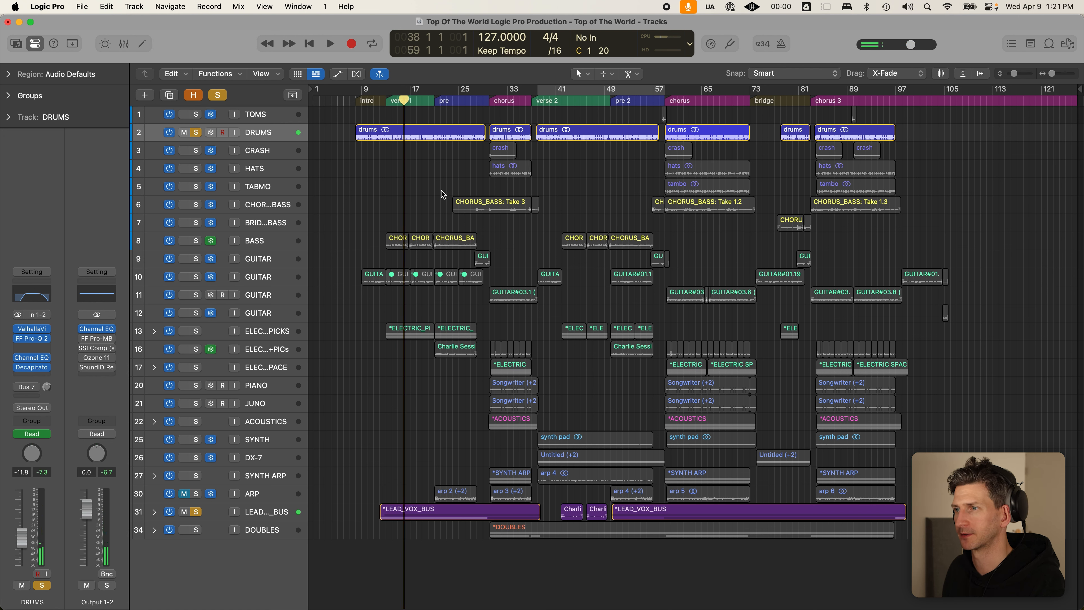
- Remove the Channel EQ insert from the Output 1-2 channel strip
key(super+Tab)
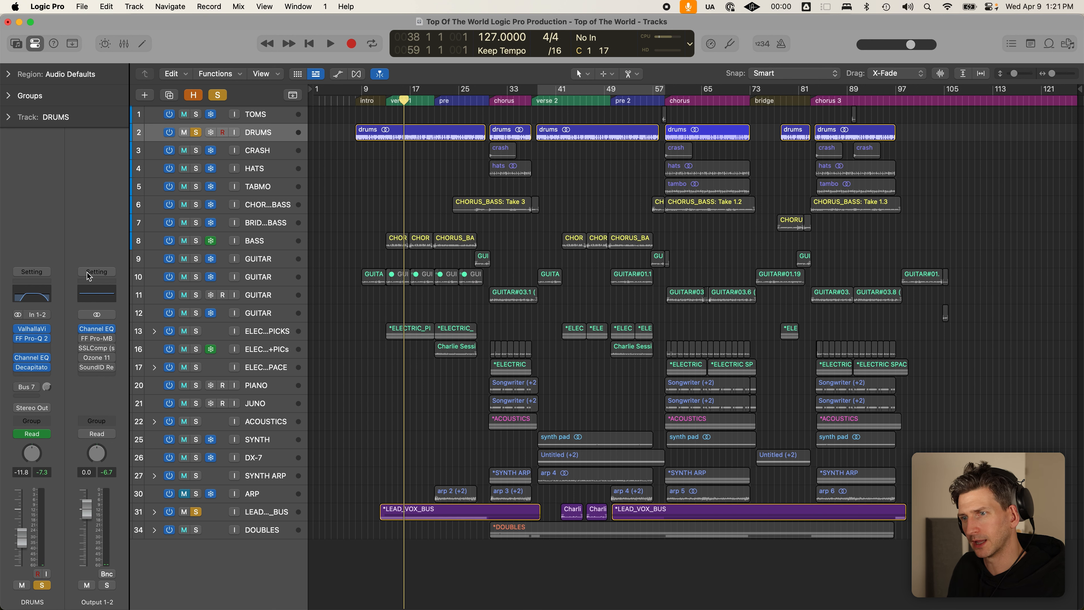
mouse_move(85, 329)
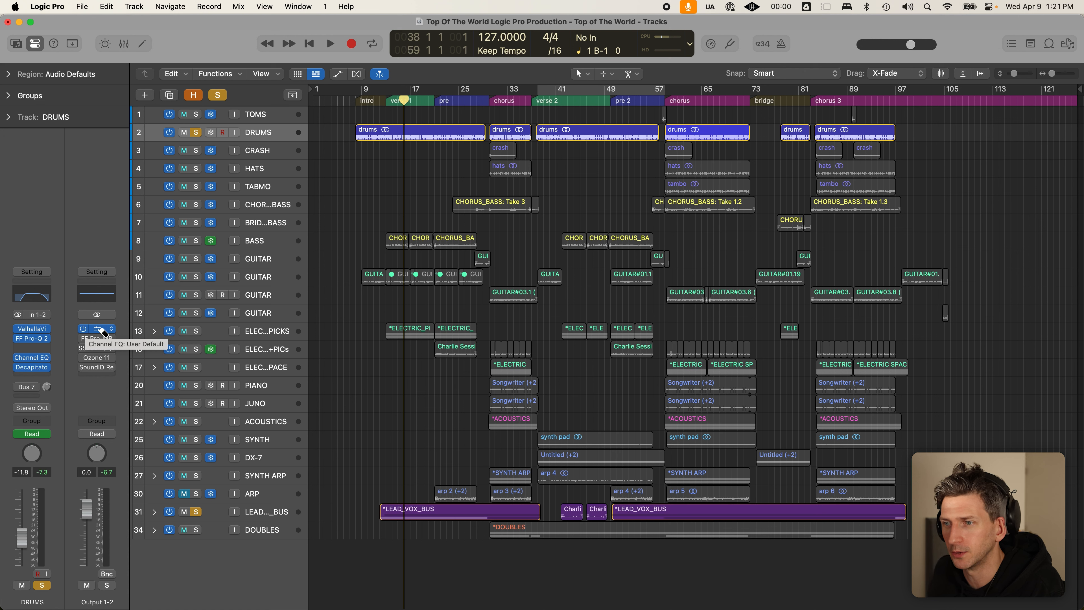
key(super+z)
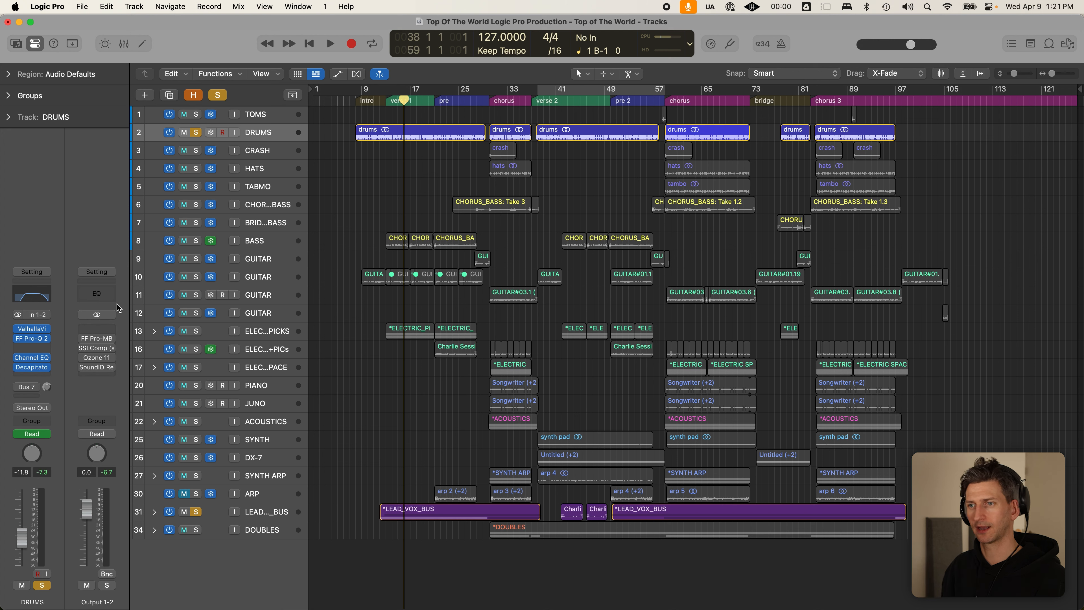
- Open the SSLComp plug-in on Output 1-2 and switch it on
mouse_move(83, 361)
click(83, 351)
click(79, 353)
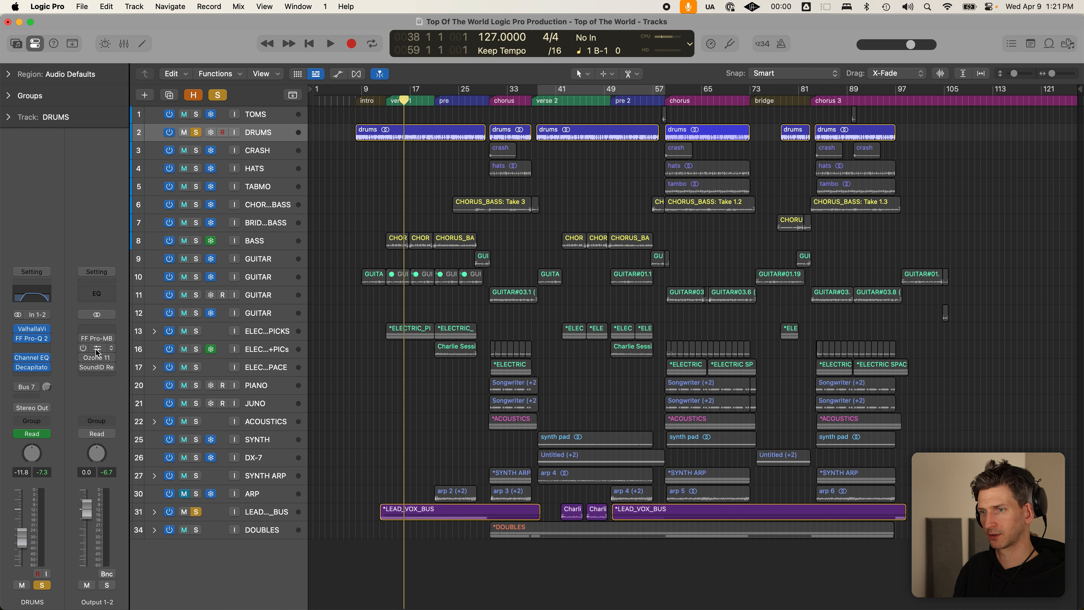
click(96, 350)
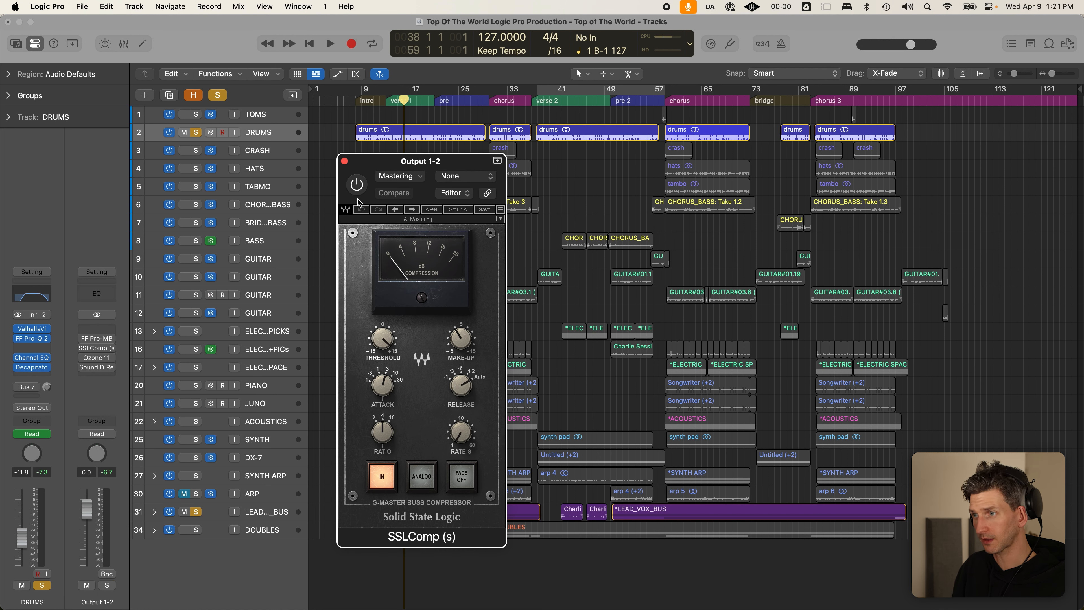
click(357, 184)
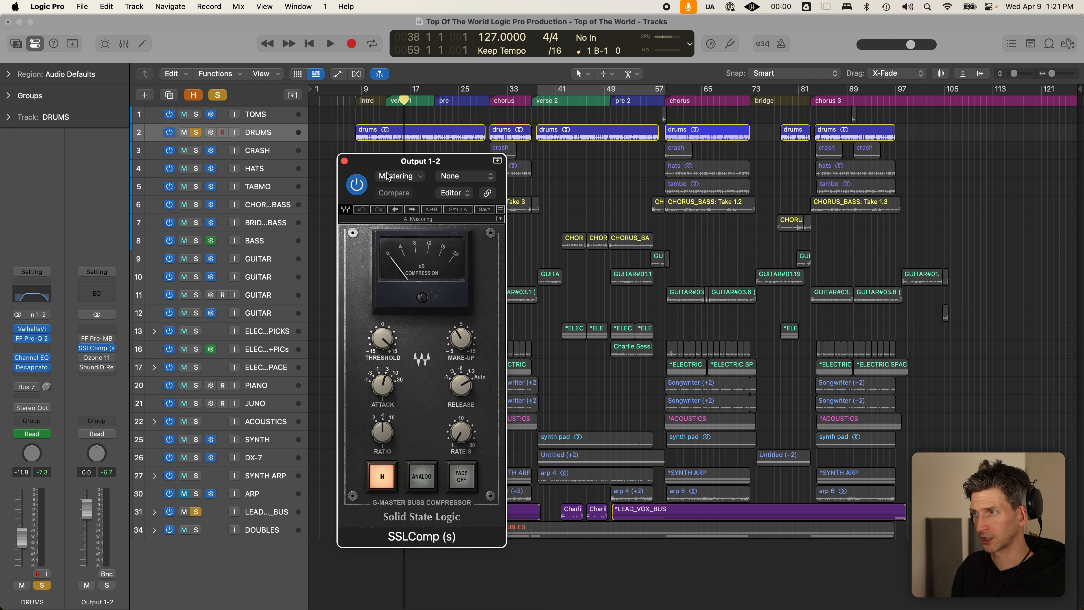
- Play the full mix from the chorus start with all solos cleared, then stop
click(486, 101)
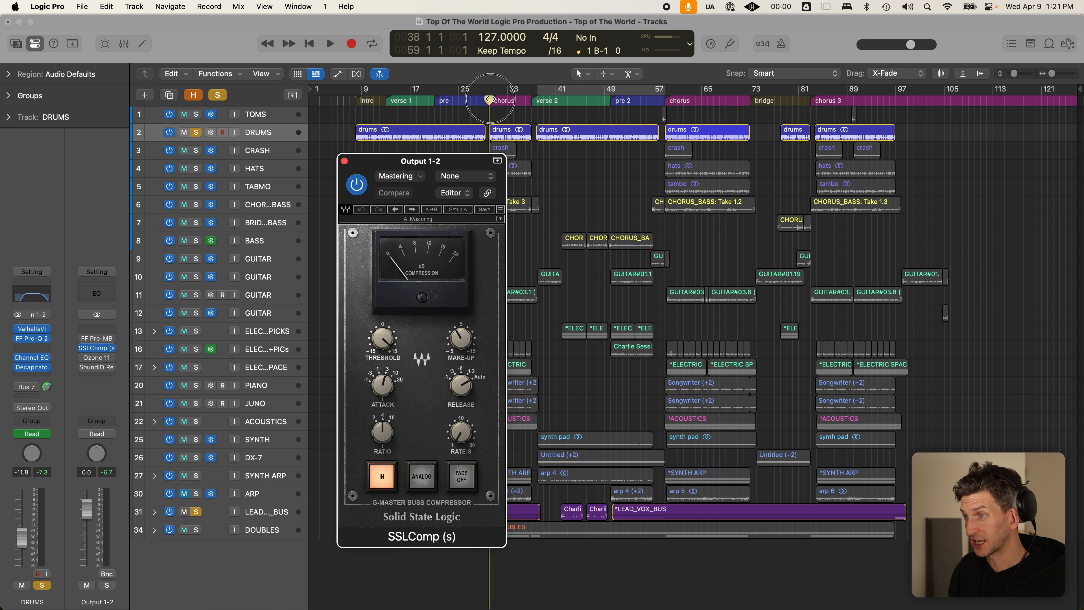
click(217, 95)
drag(427, 161, 400, 131)
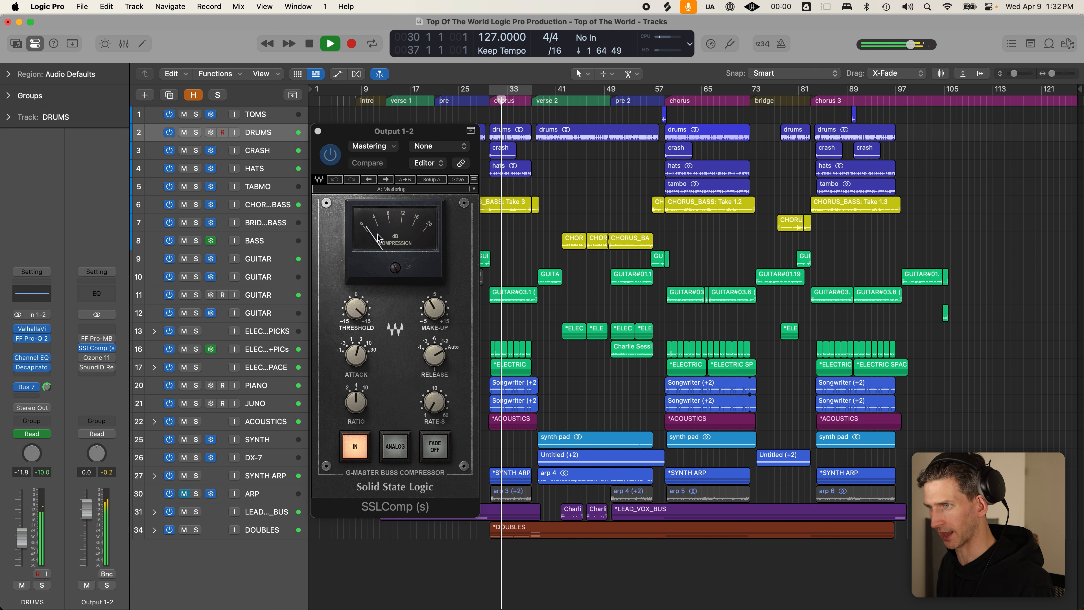
key(space)
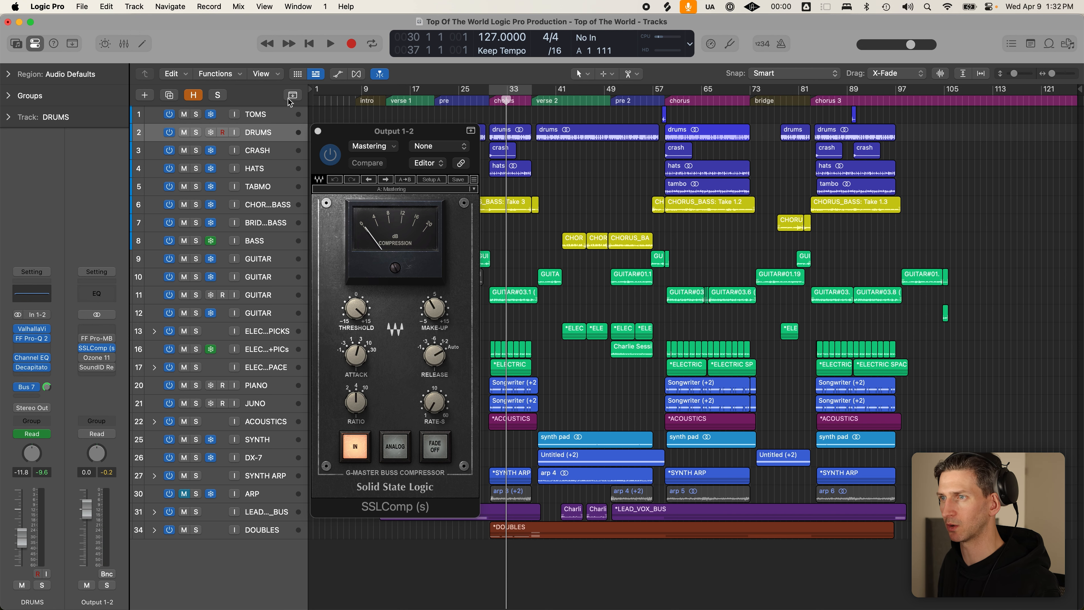
- Close the SSLComp window and open the FF Pro-MB insert on Output 1-2
click(318, 131)
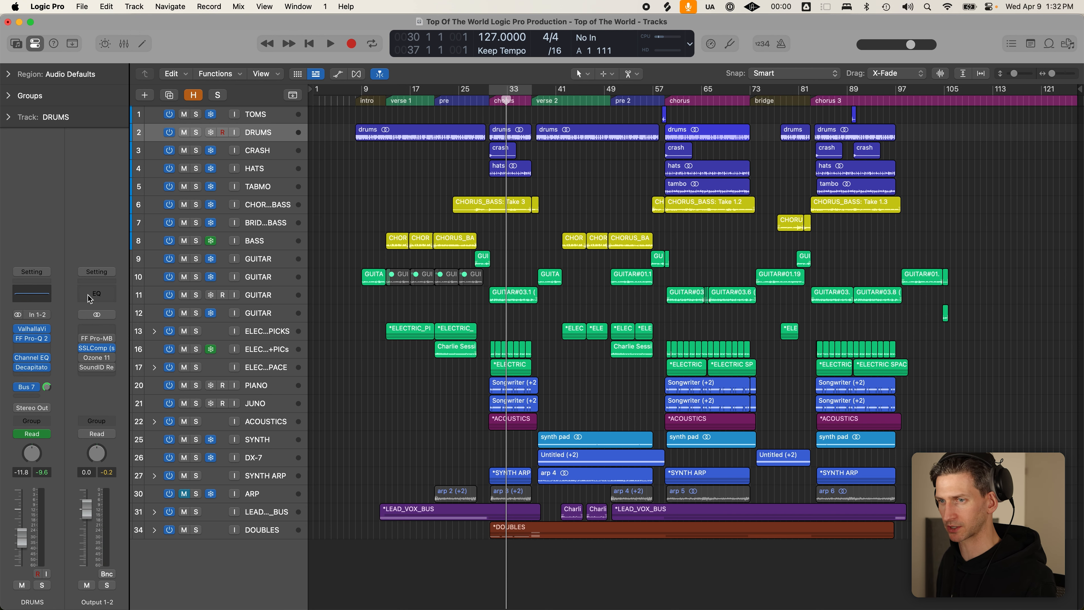
mouse_move(87, 357)
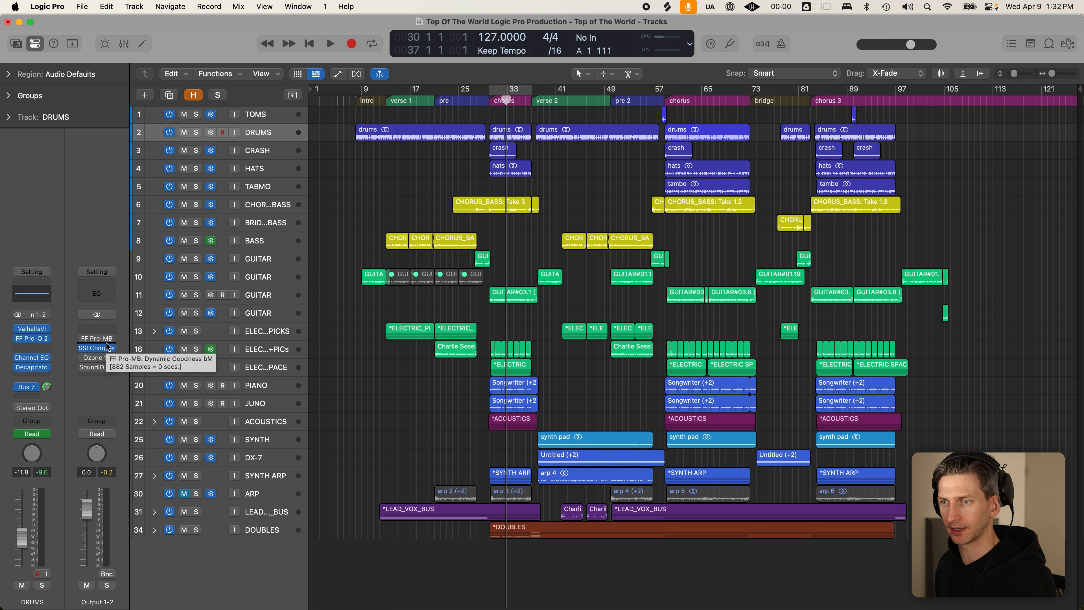
click(98, 349)
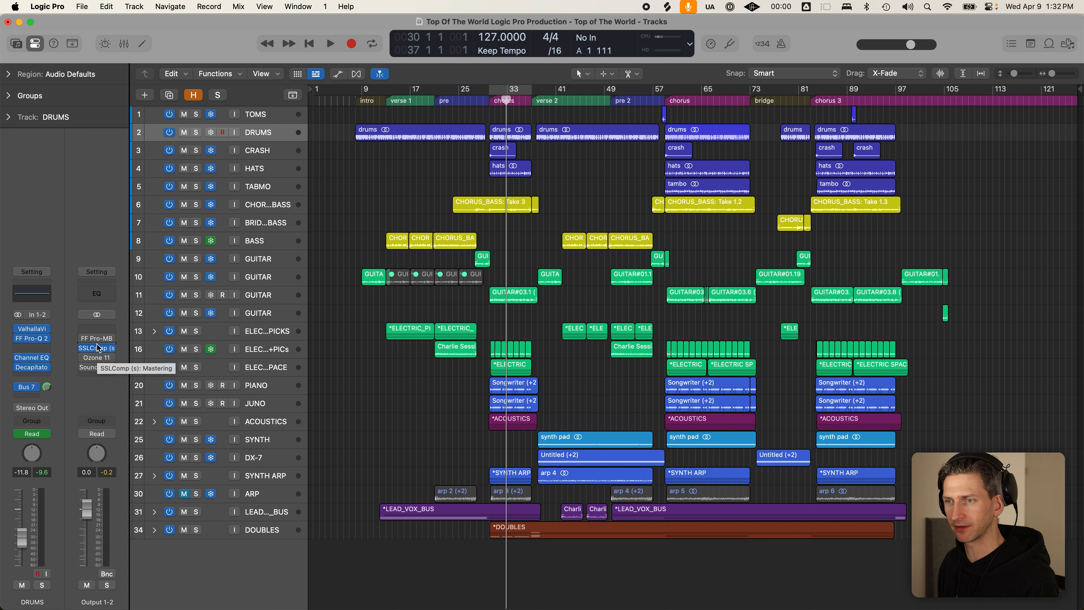
click(94, 337)
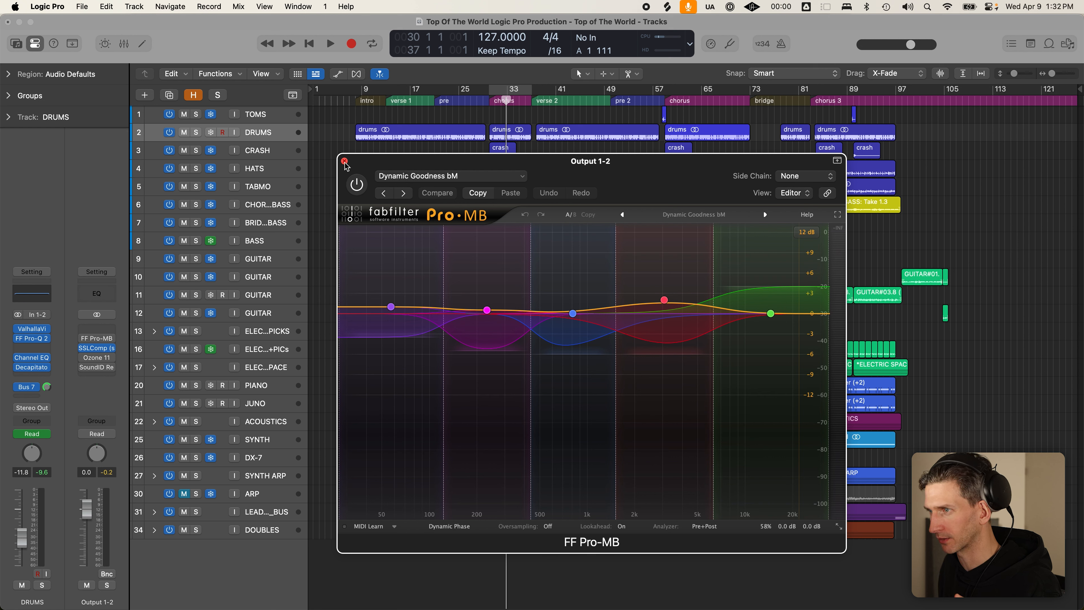
- Switch FF Pro-MB on, audition the mix from bar 30, and close its window
click(357, 185)
key(space)
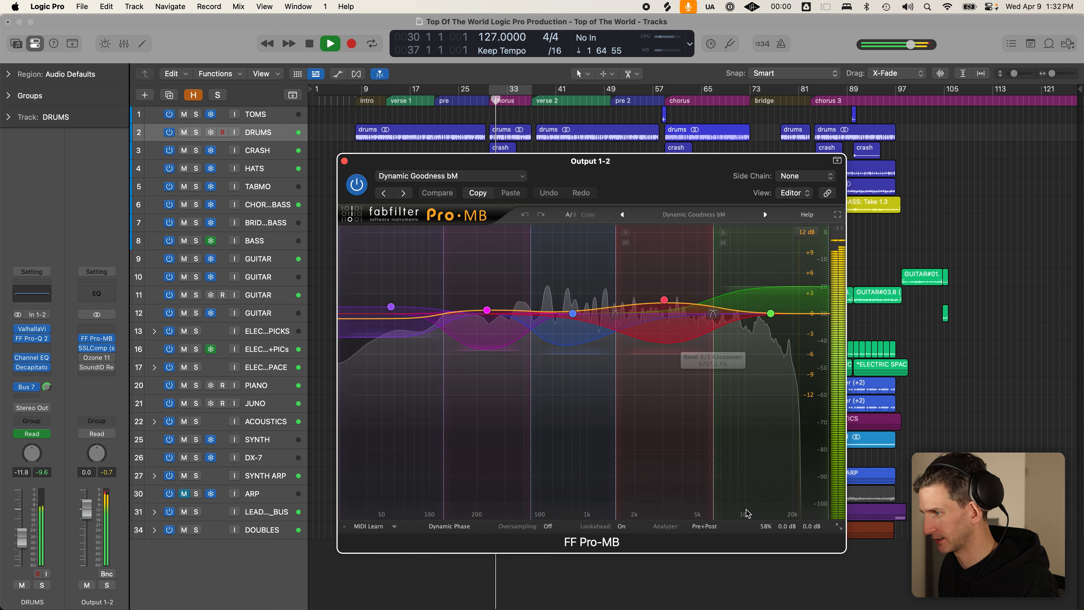
key(space)
mouse_move(766, 530)
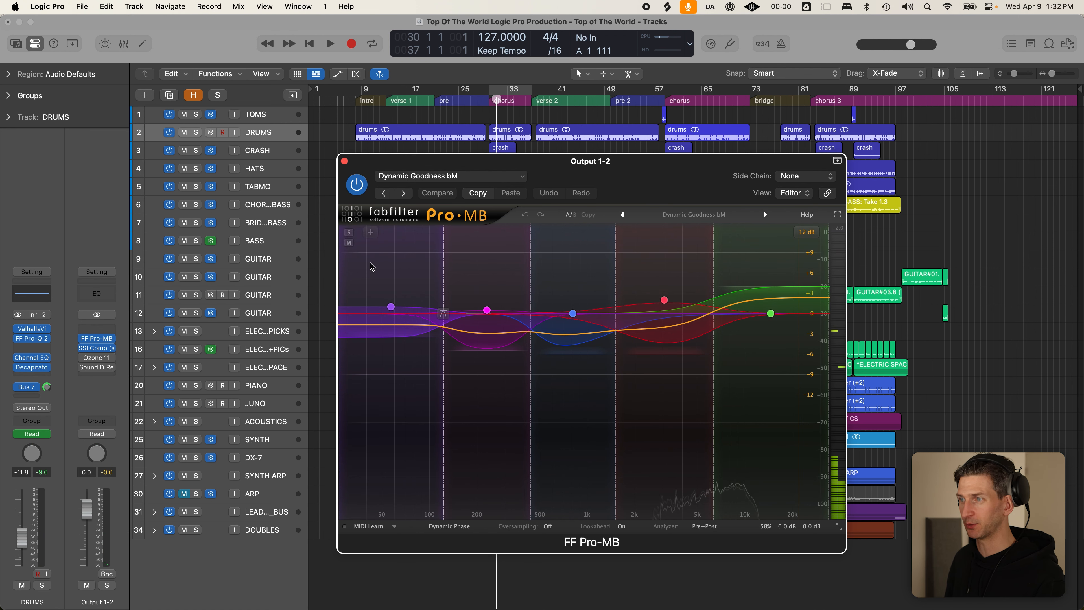
click(344, 161)
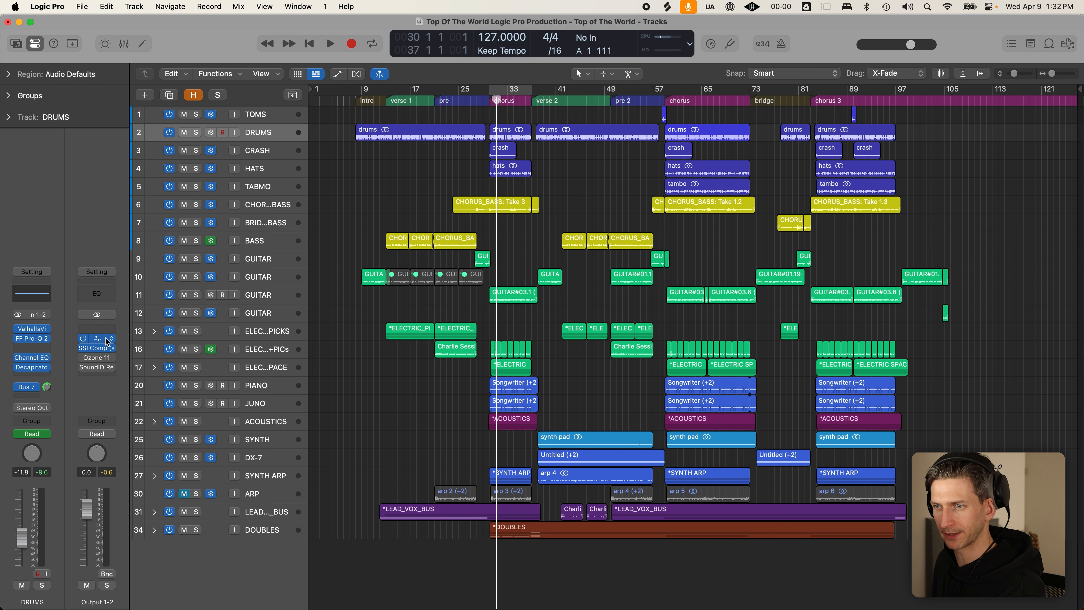
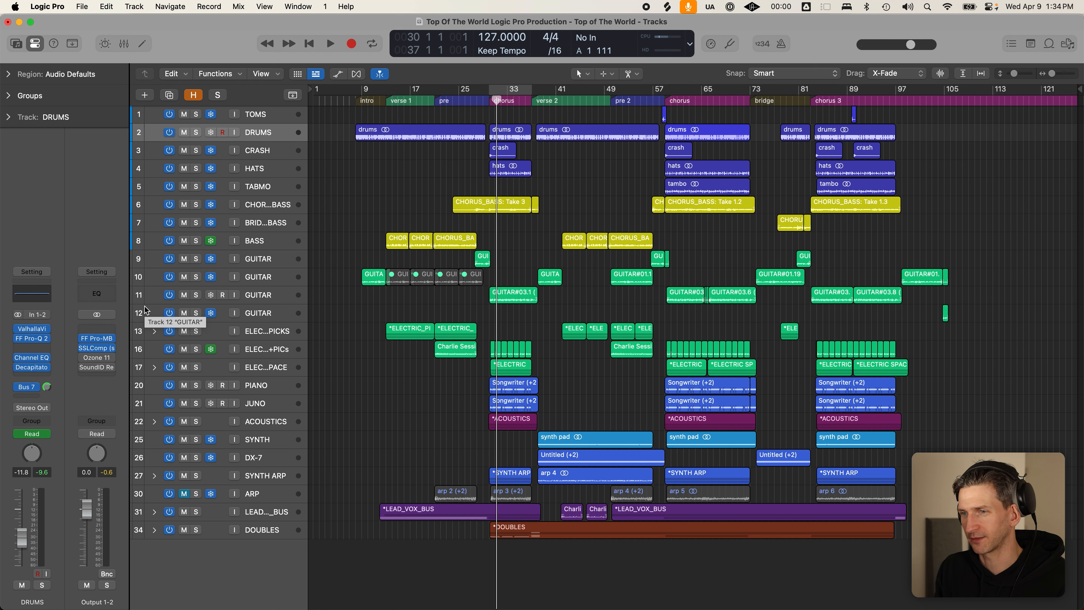
- Open Ozone 11 on Output 1-2 and move its window up-left, clear of the track names
click(97, 362)
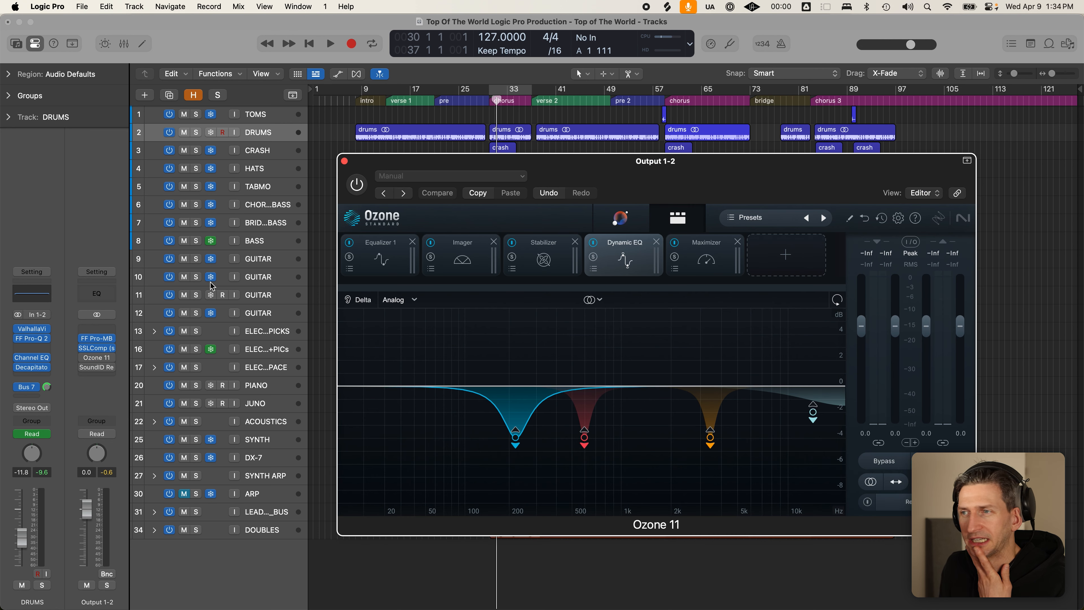
drag(702, 159, 684, 120)
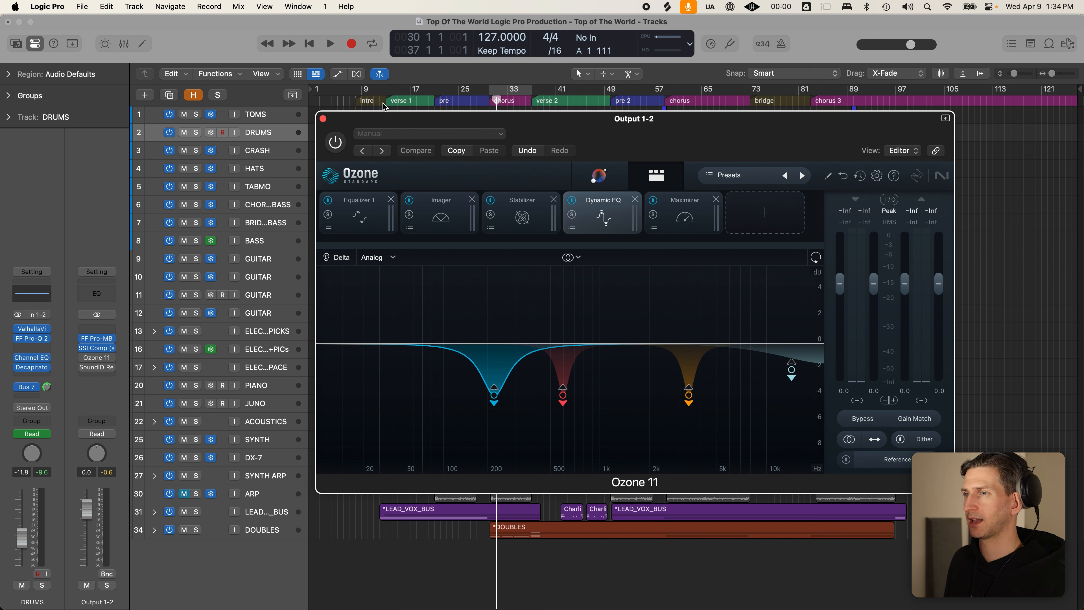
drag(354, 124, 353, 122)
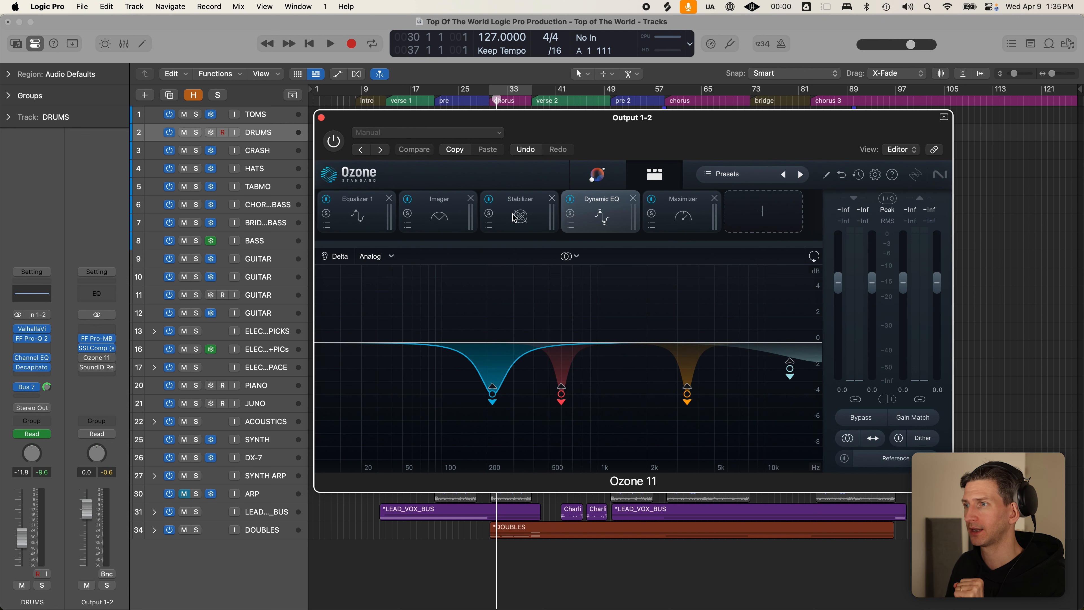
- Browse Ozone's Assistant genres and Custom targets, then view the Equalizer 1 module curve
click(611, 177)
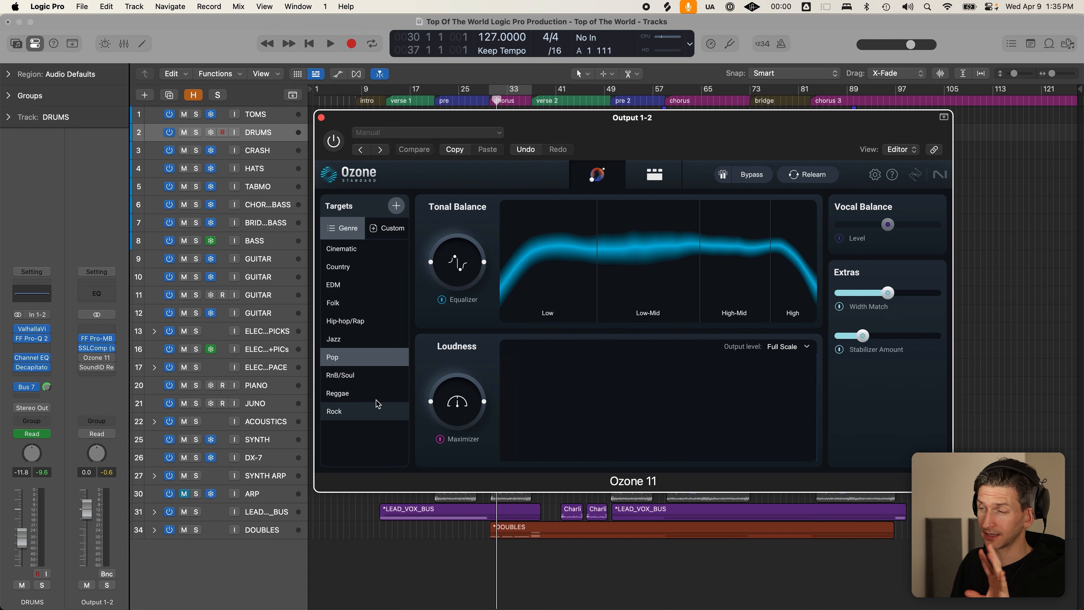
click(388, 234)
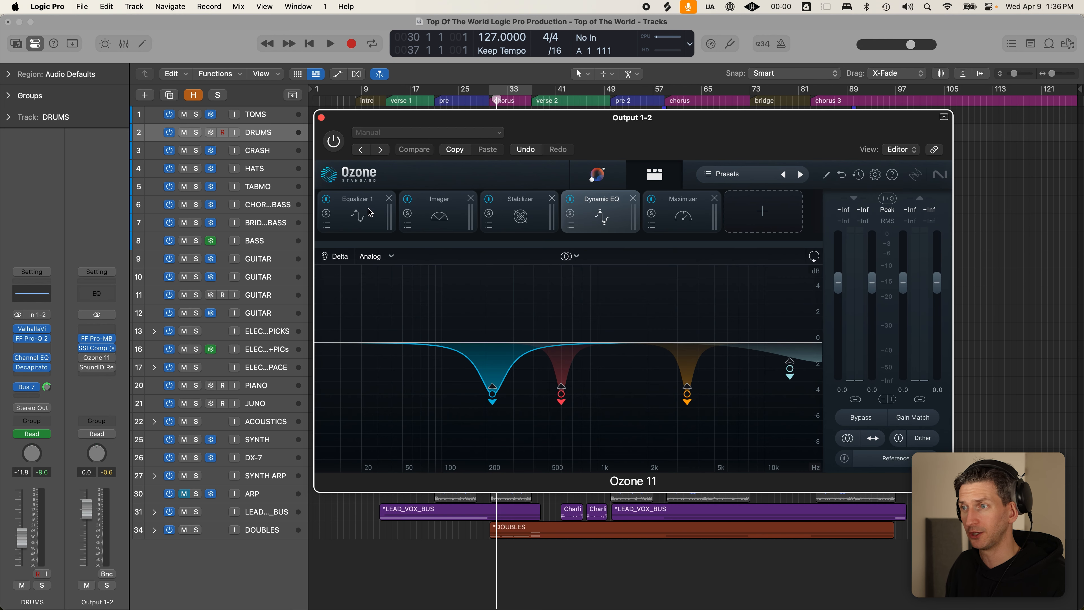
click(370, 213)
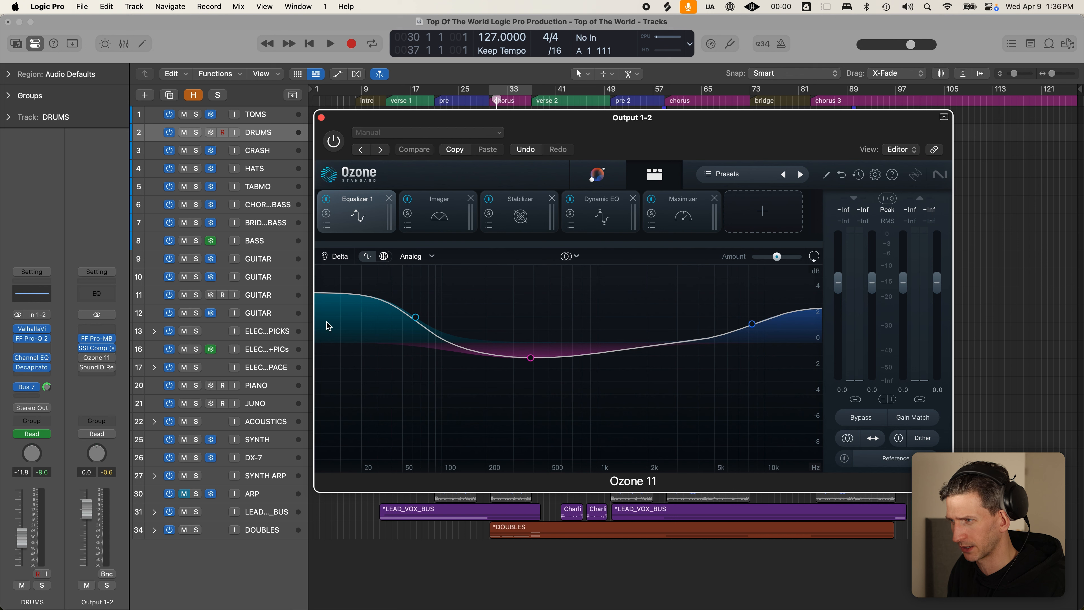
- Enable cycle playback and review Ozone's Imager, Stabilizer, Dynamic EQ and Maximizer modules in turn
key(x)
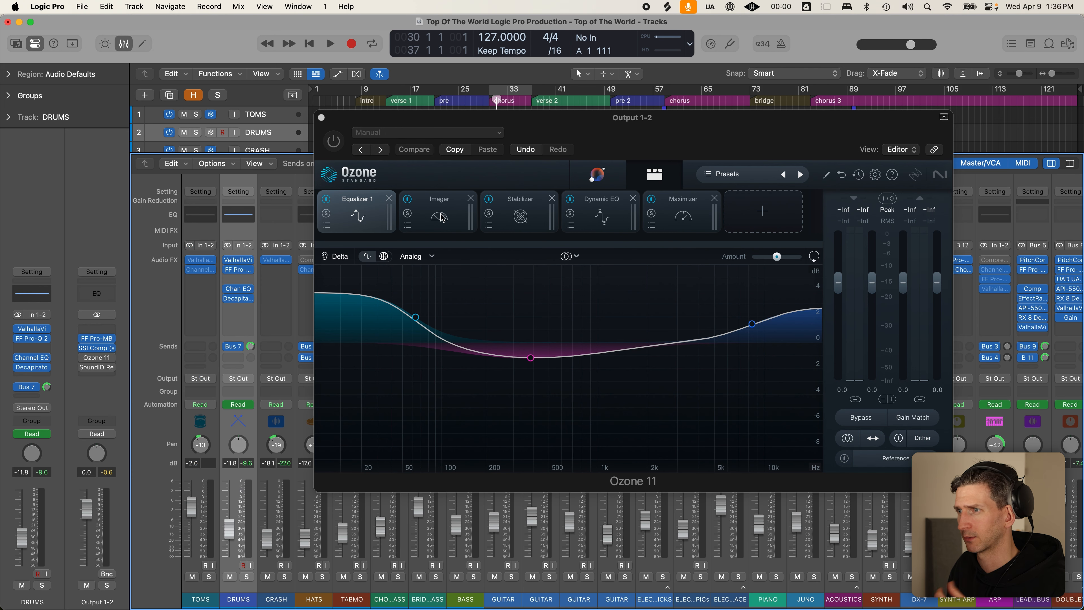
key(c)
click(443, 218)
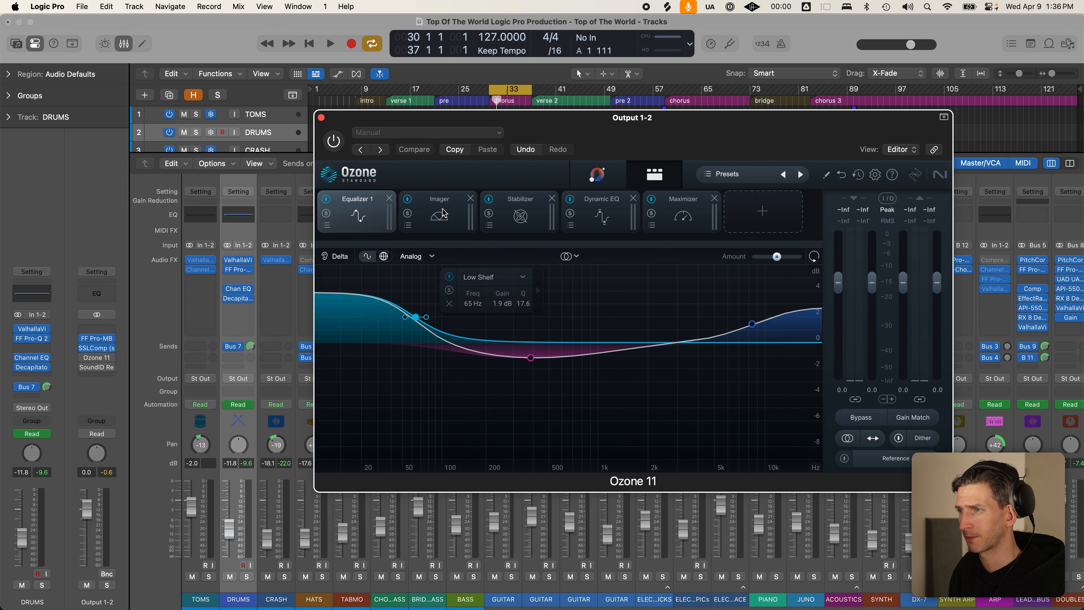
click(442, 212)
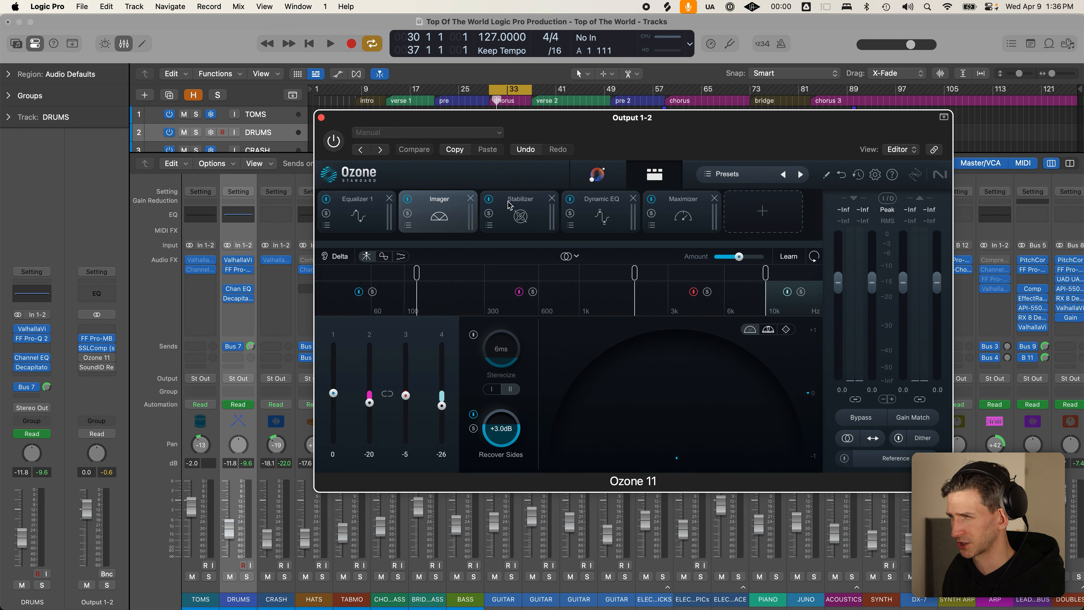
click(536, 204)
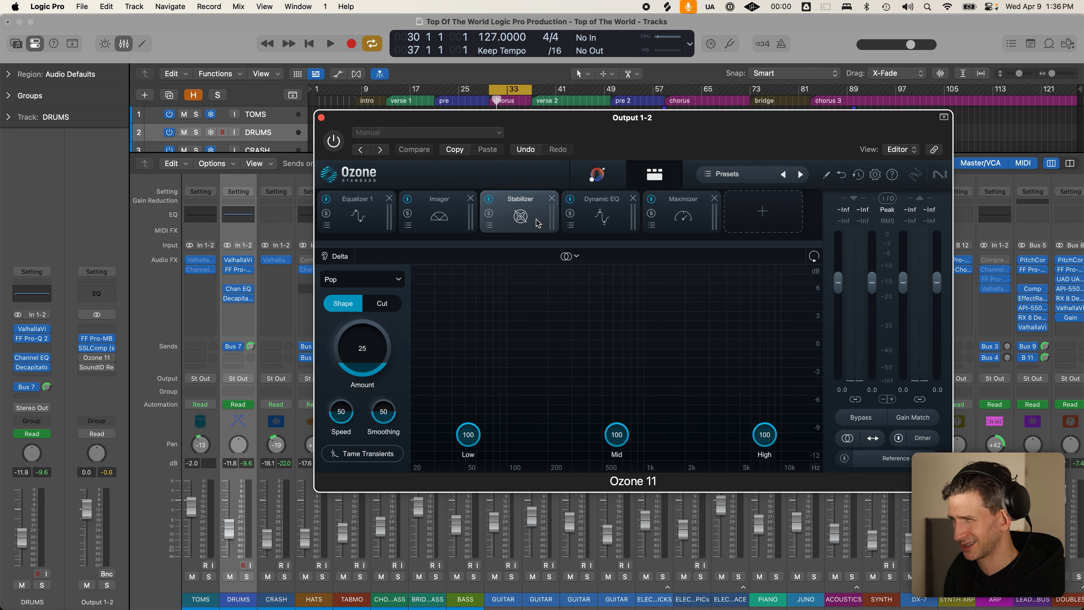
click(606, 205)
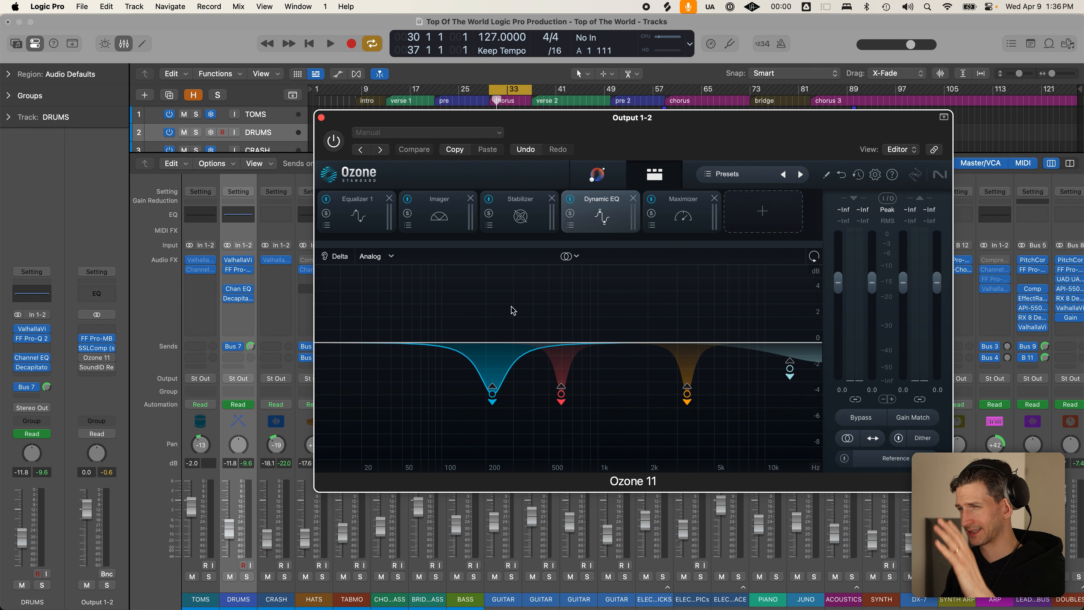
click(678, 213)
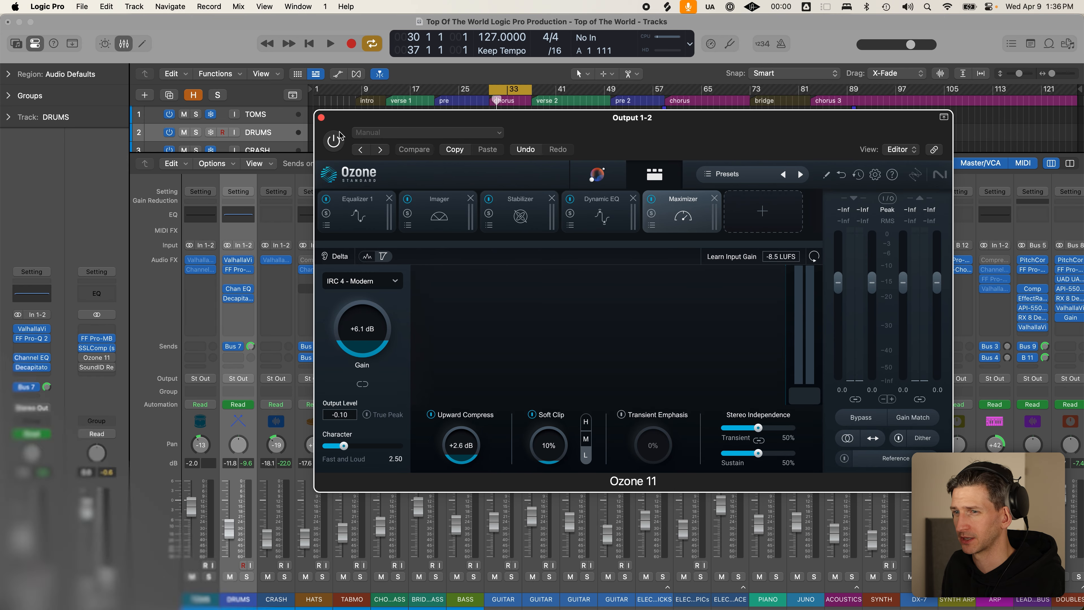
key(x)
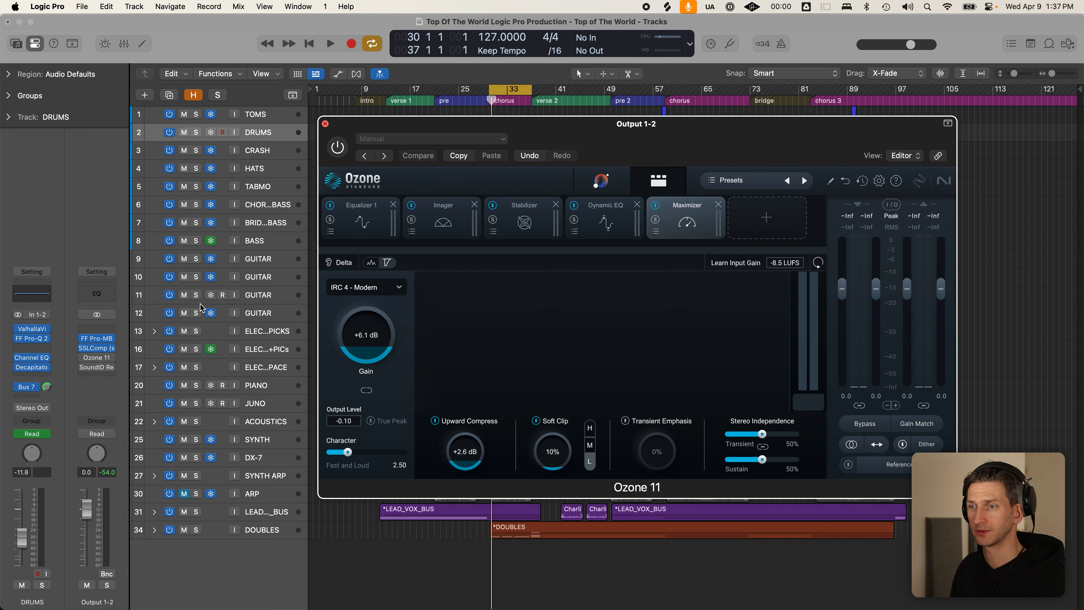
- Insert the stereo Mastering Assistant after Ozone 11 on Output 1-2, then briefly recheck Ozone
key(super+w)
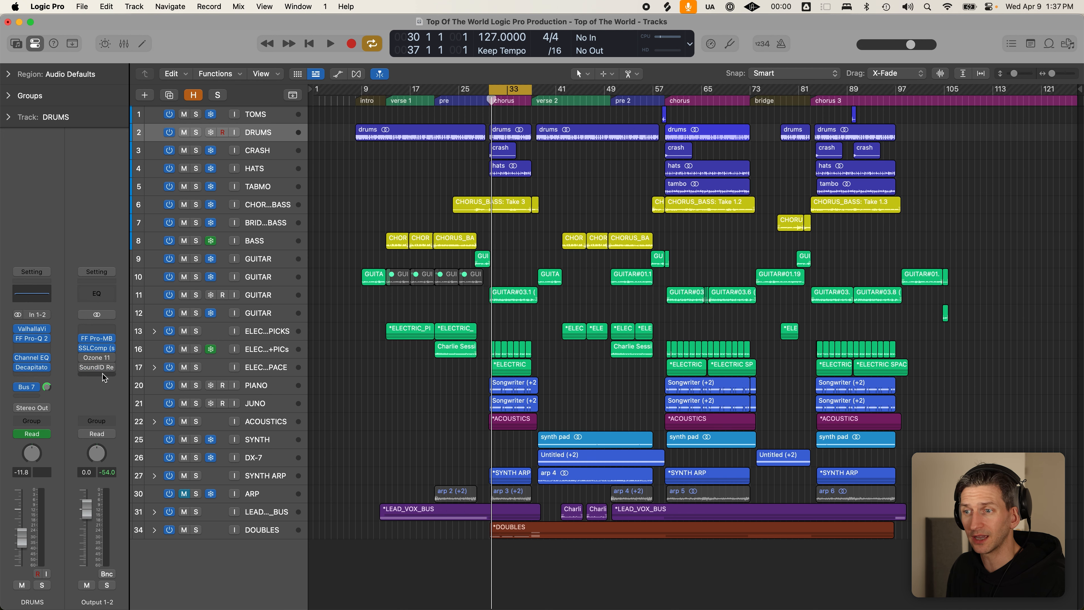
click(103, 376)
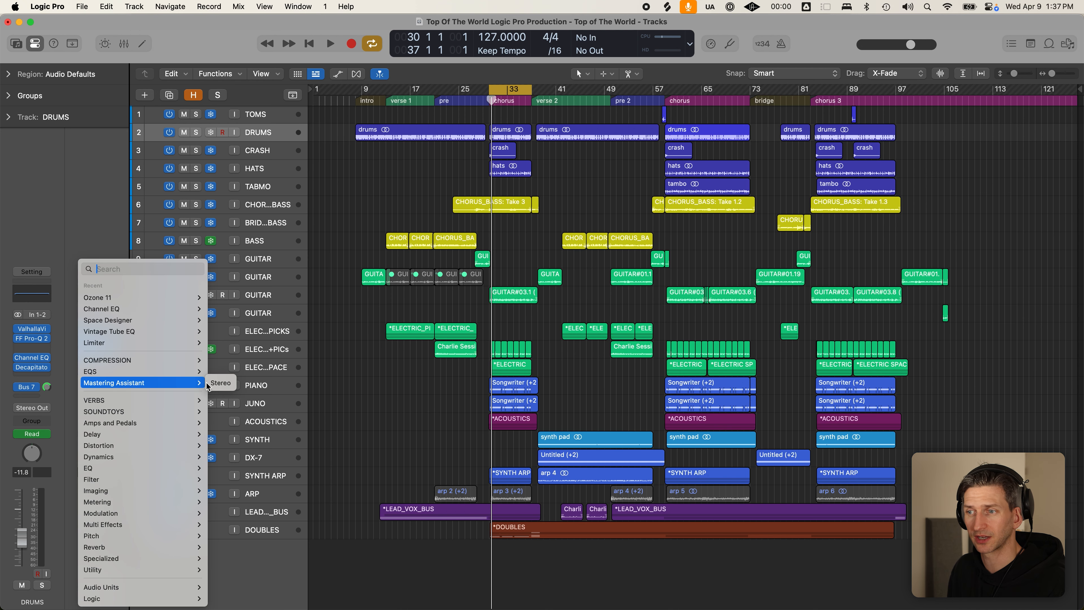
click(212, 386)
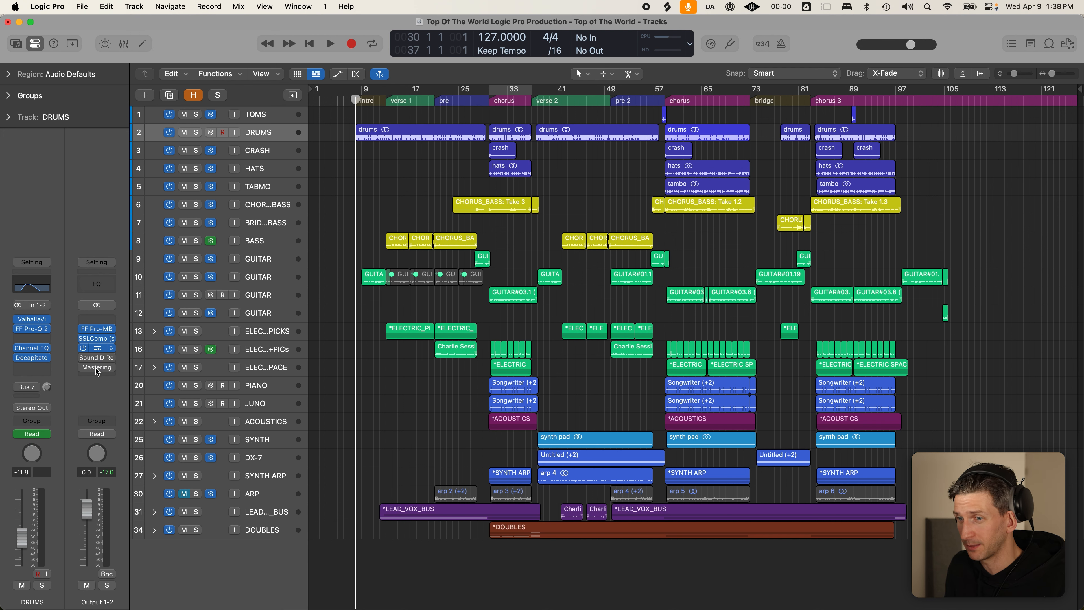
click(101, 347)
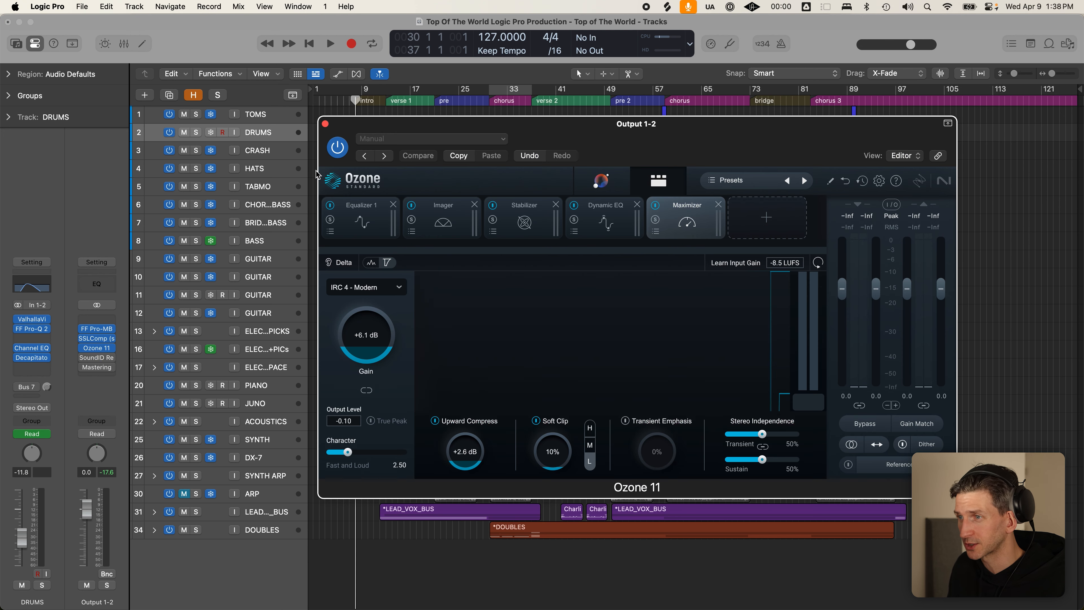
click(326, 124)
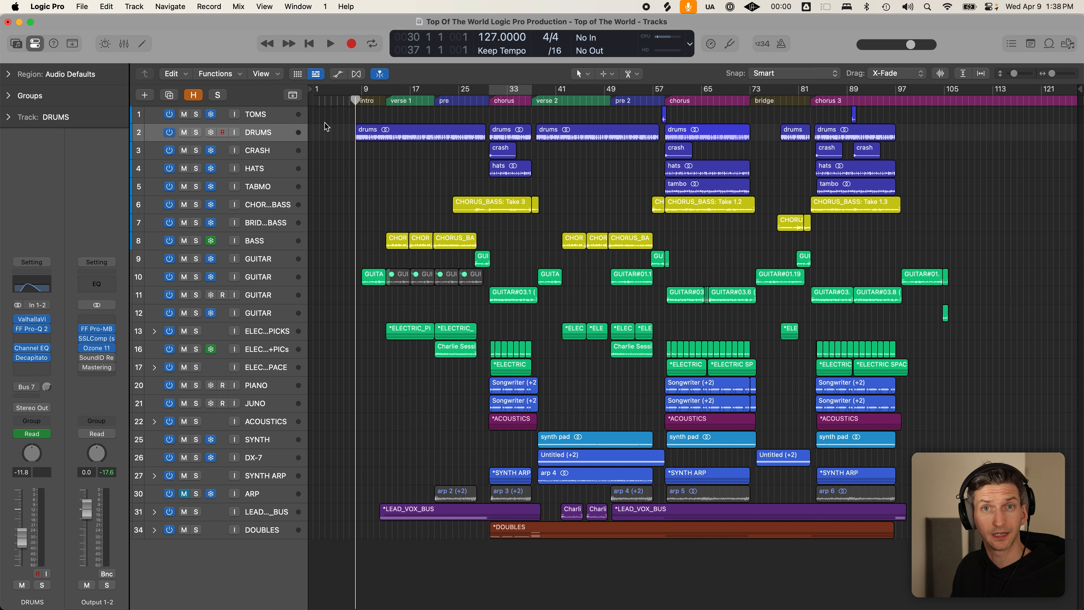